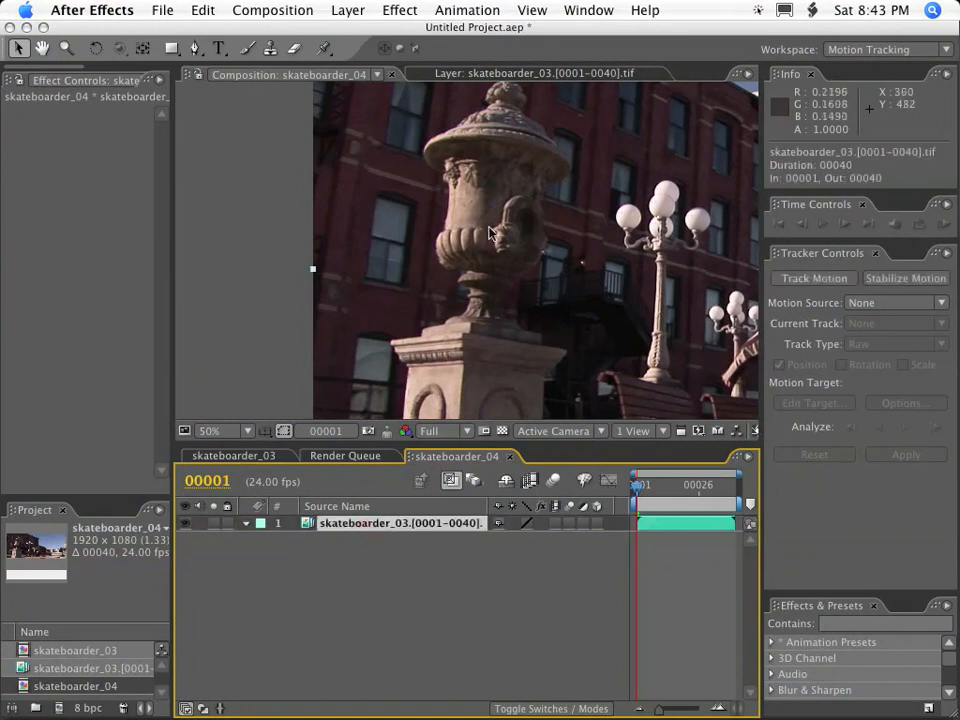
Create a white 1920 x 1080 solid above the skateboarder_03 footage layer and hide it.
click(387, 604)
click(379, 526)
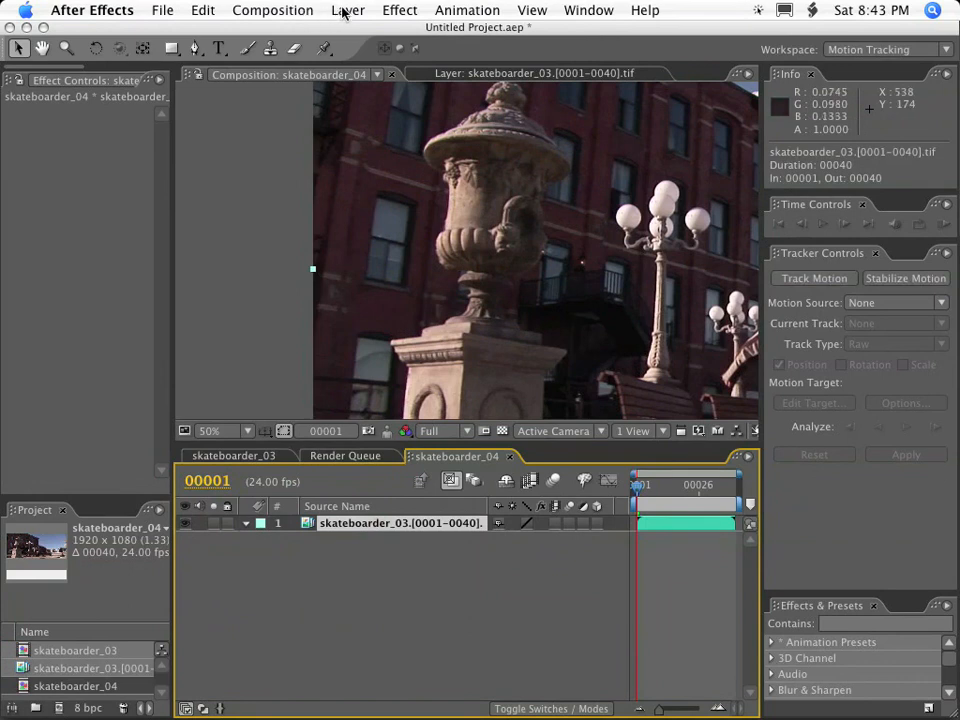
click(400, 631)
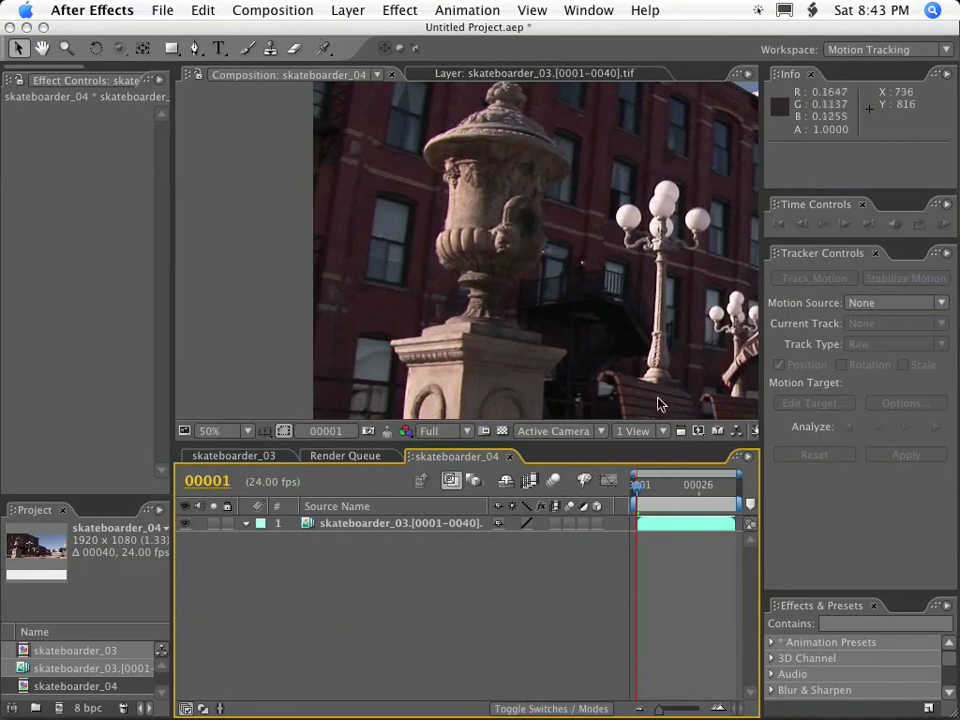
click(349, 12)
mouse_move(360, 34)
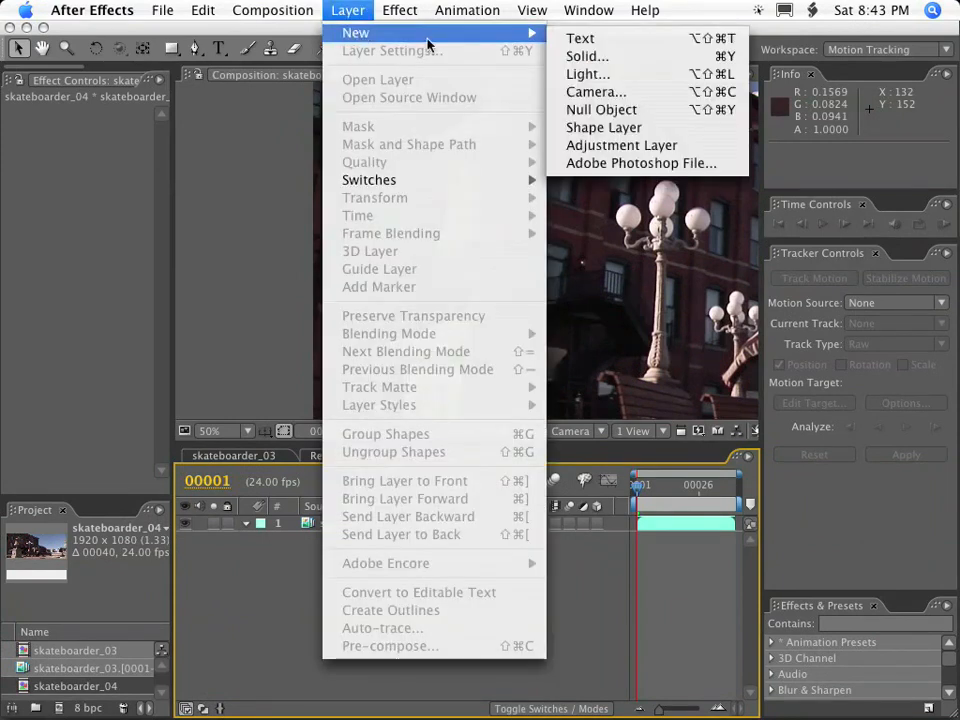
click(602, 60)
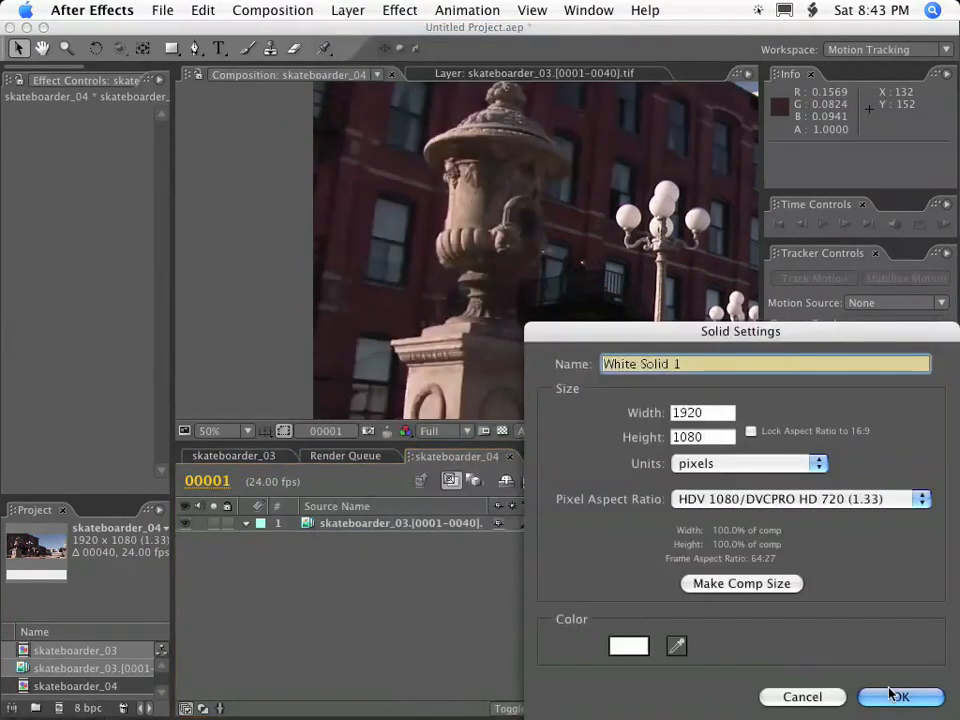
click(897, 697)
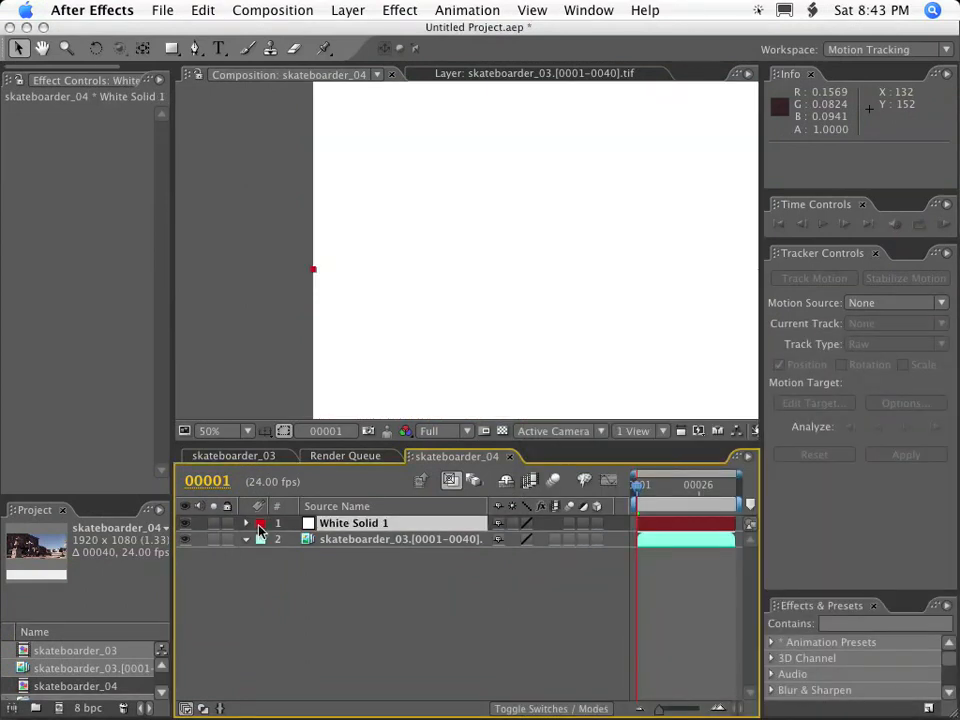
click(184, 523)
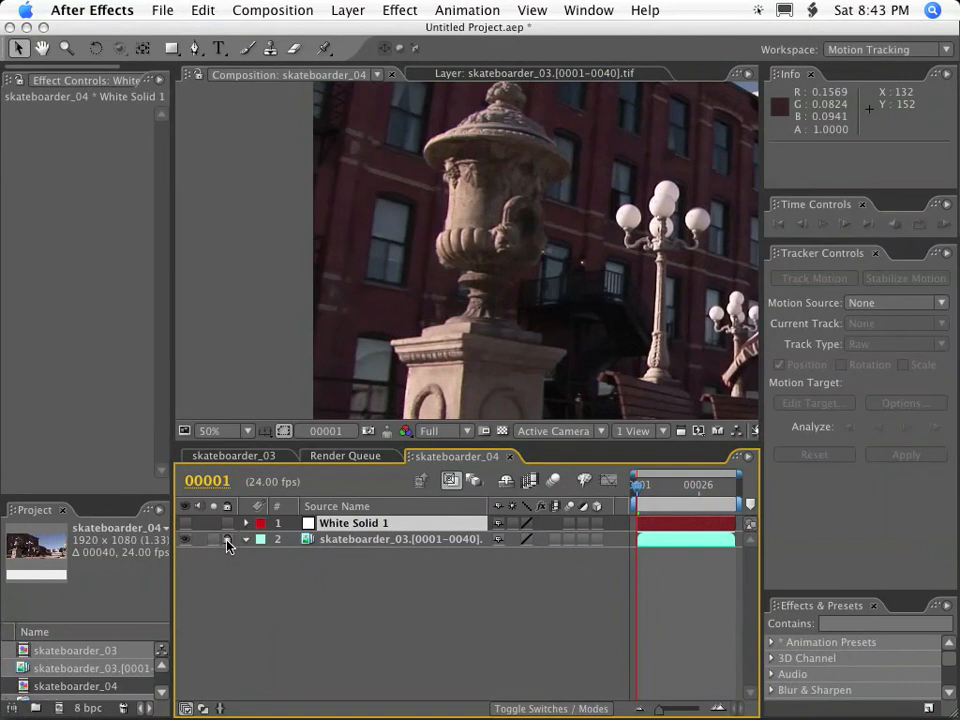
Add the expression [960,540] to the Position of the skateboarder_03 footage layer.
click(380, 541)
key(p)
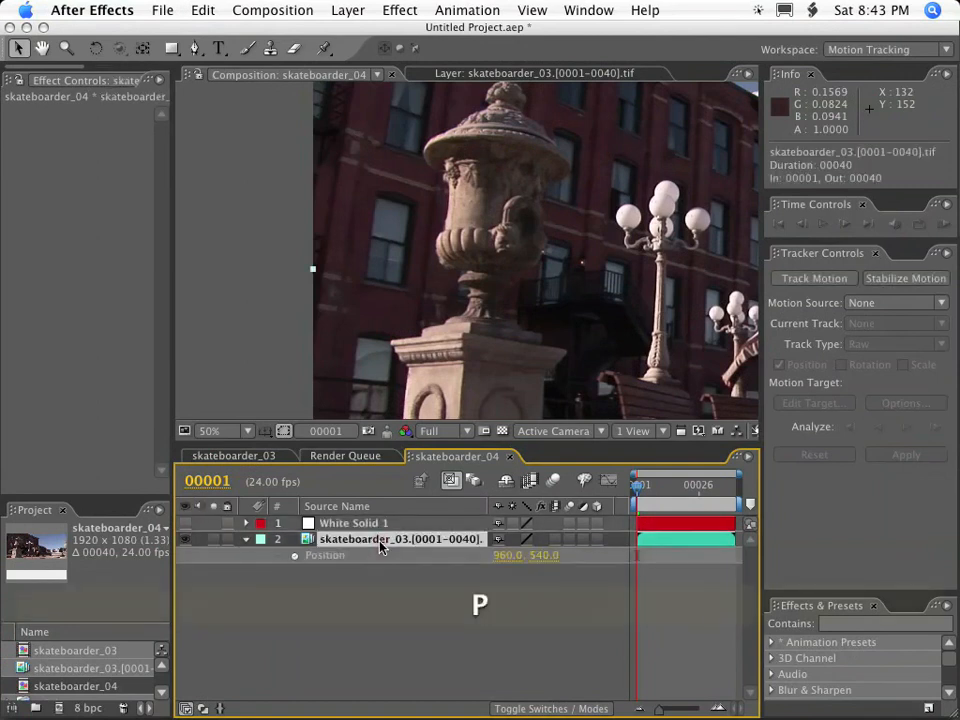
alt+click(295, 556)
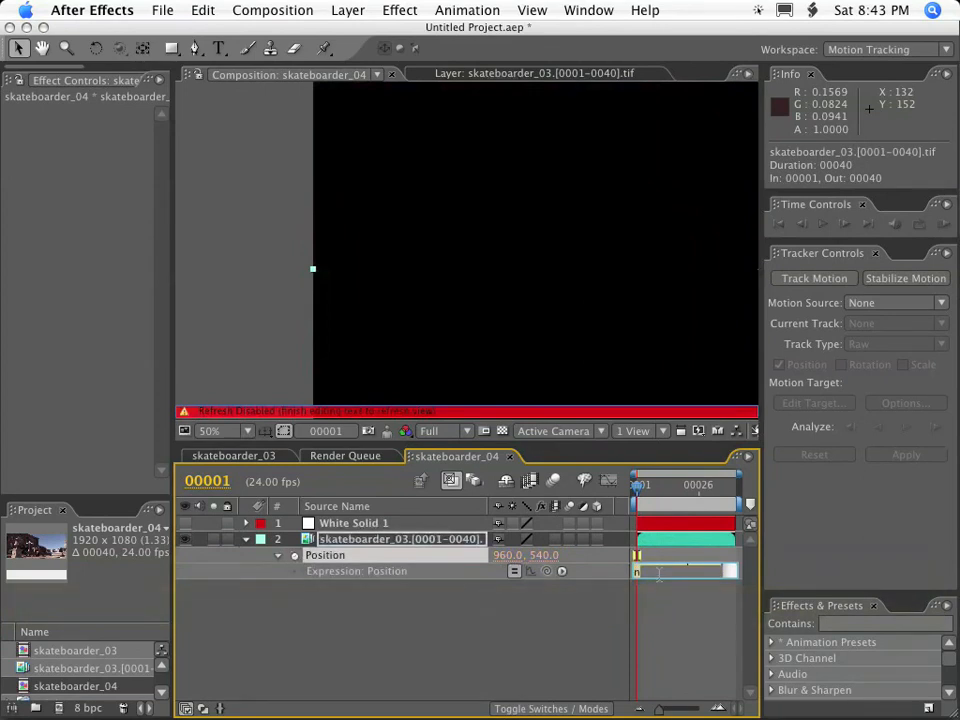
drag(659, 578, 659, 691)
text([96)
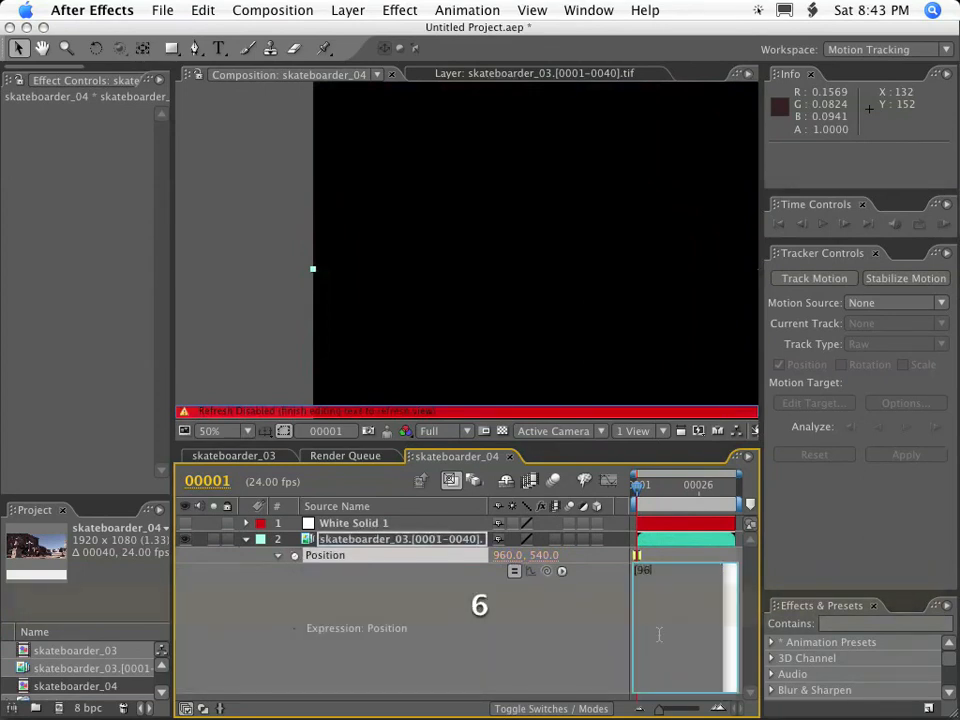
text(0],540)
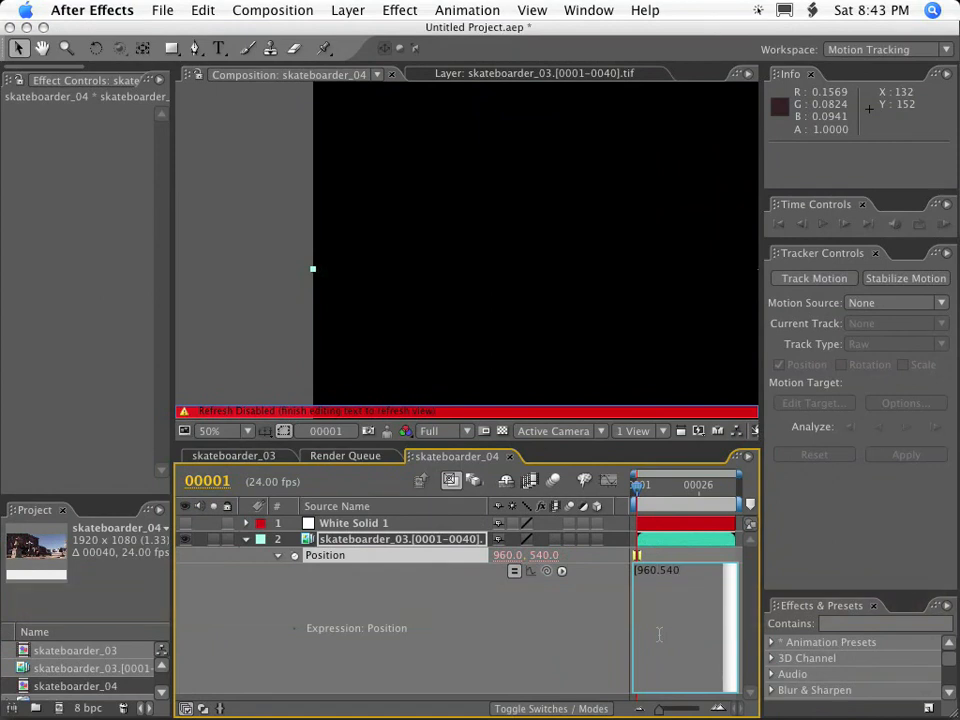
text(])
key(Left)
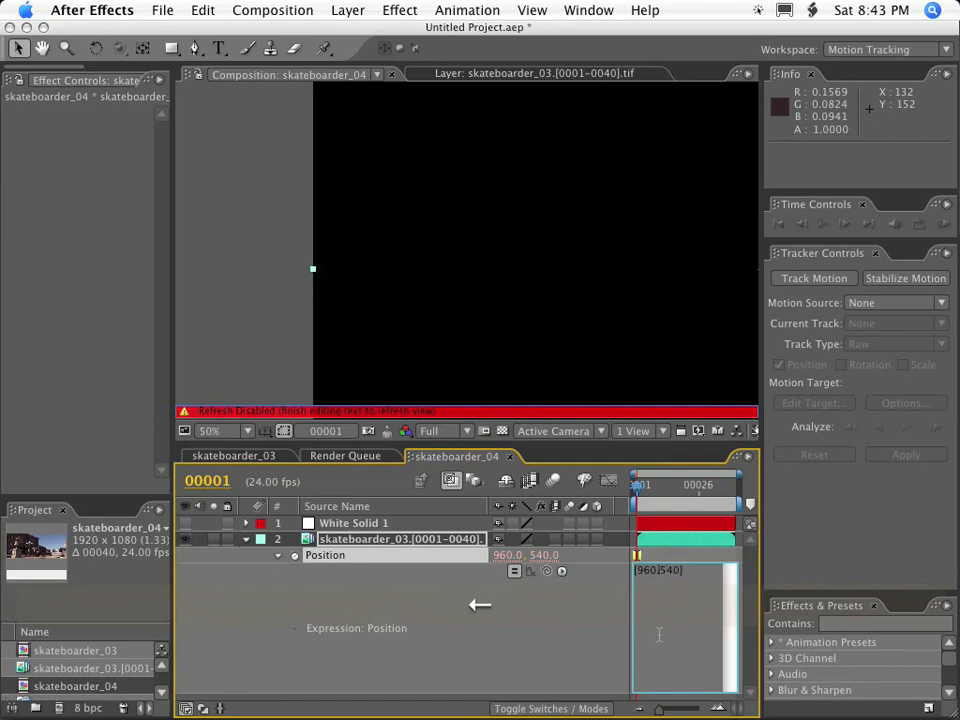
text(,)
key(KP_Enter)
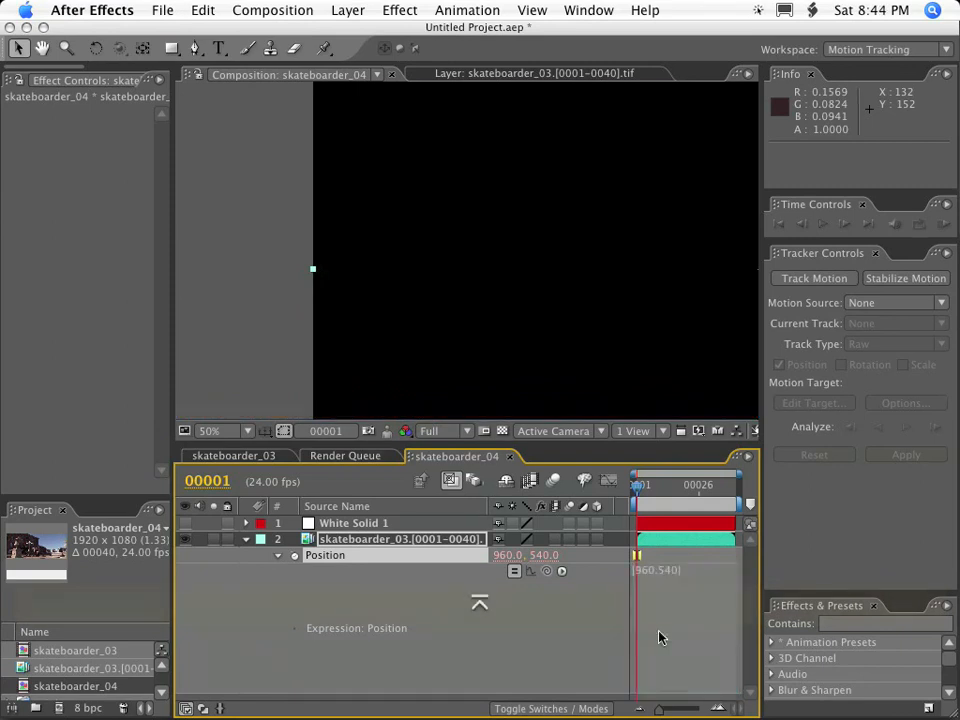
Try to move the skateboarder_03 footage layer within the composition to test the Position expression.
drag(446, 249, 433, 238)
drag(450, 330, 390, 180)
drag(365, 397, 506, 265)
drag(433, 330, 523, 258)
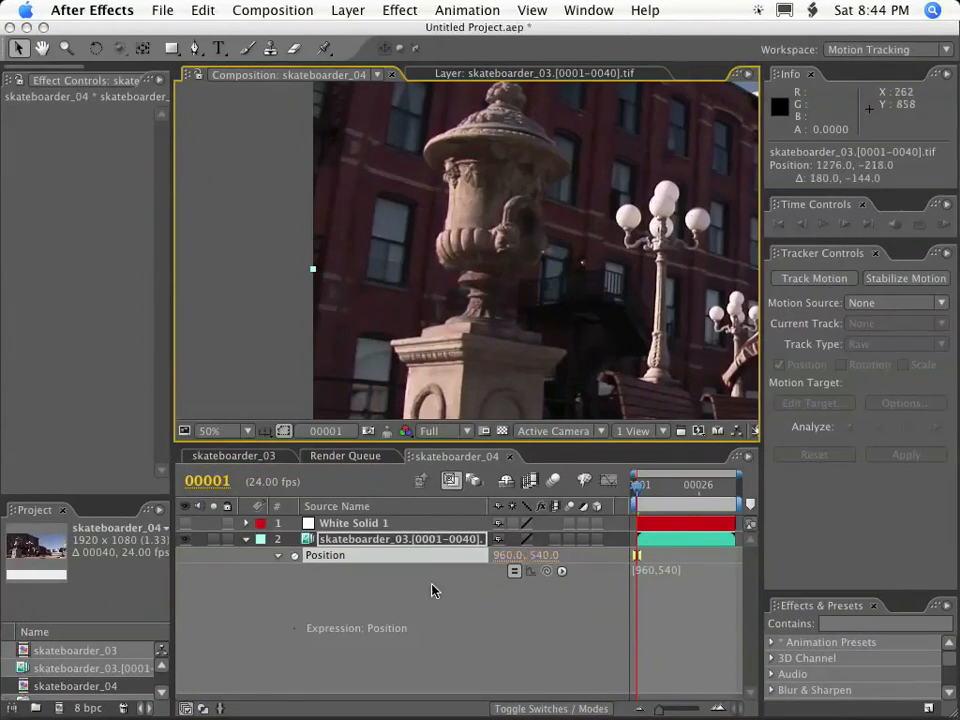
Collapse the Position expression and lock the skateboarder_03 footage layer.
click(278, 555)
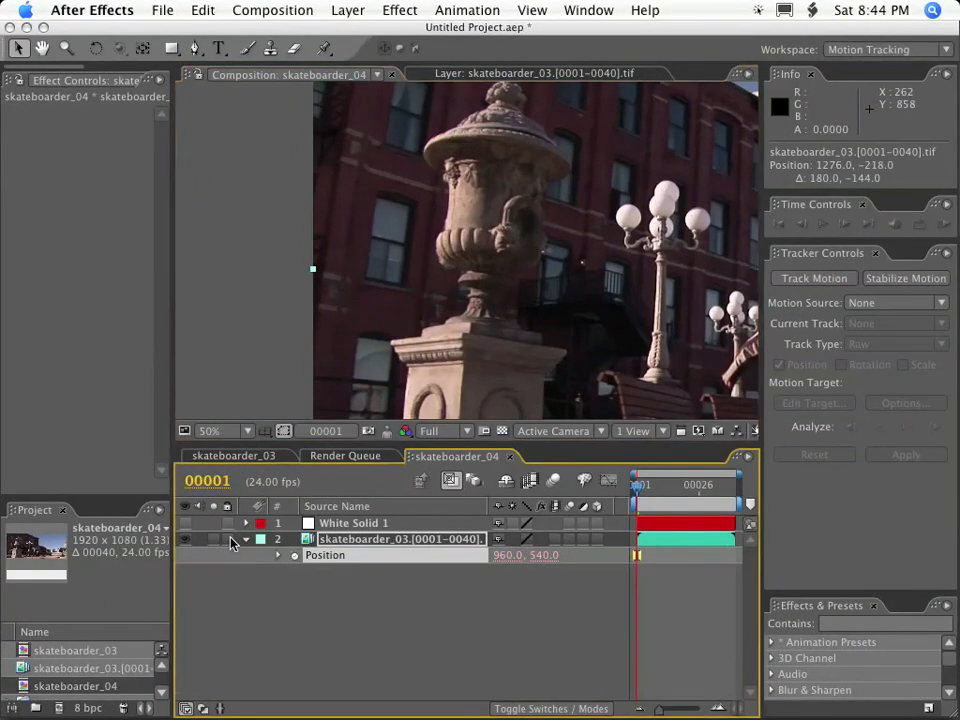
click(228, 539)
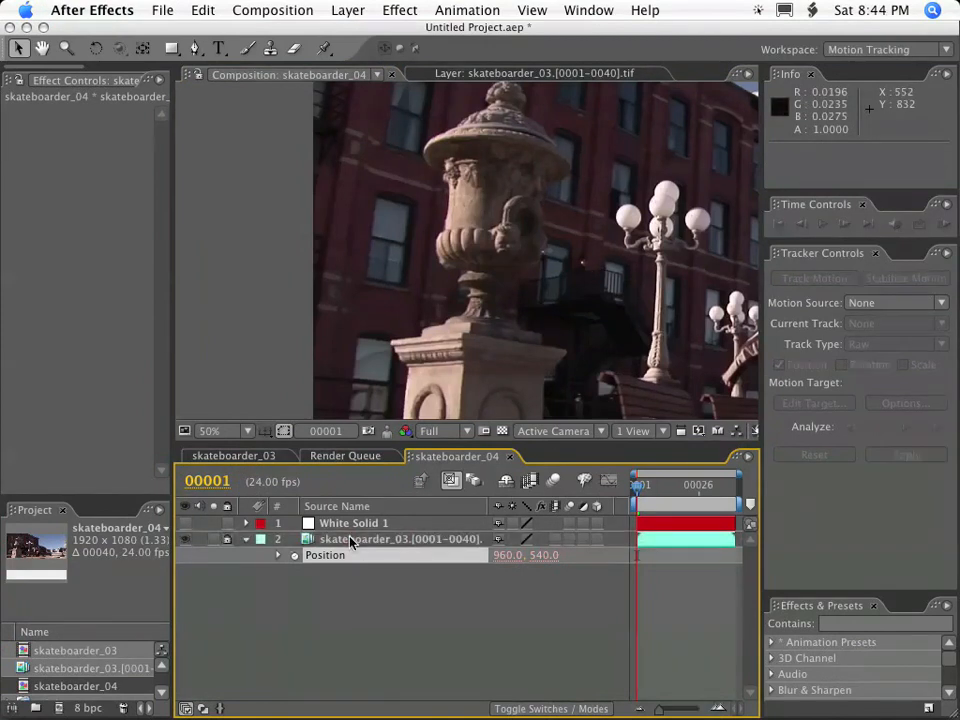
key(comma)
key(period)
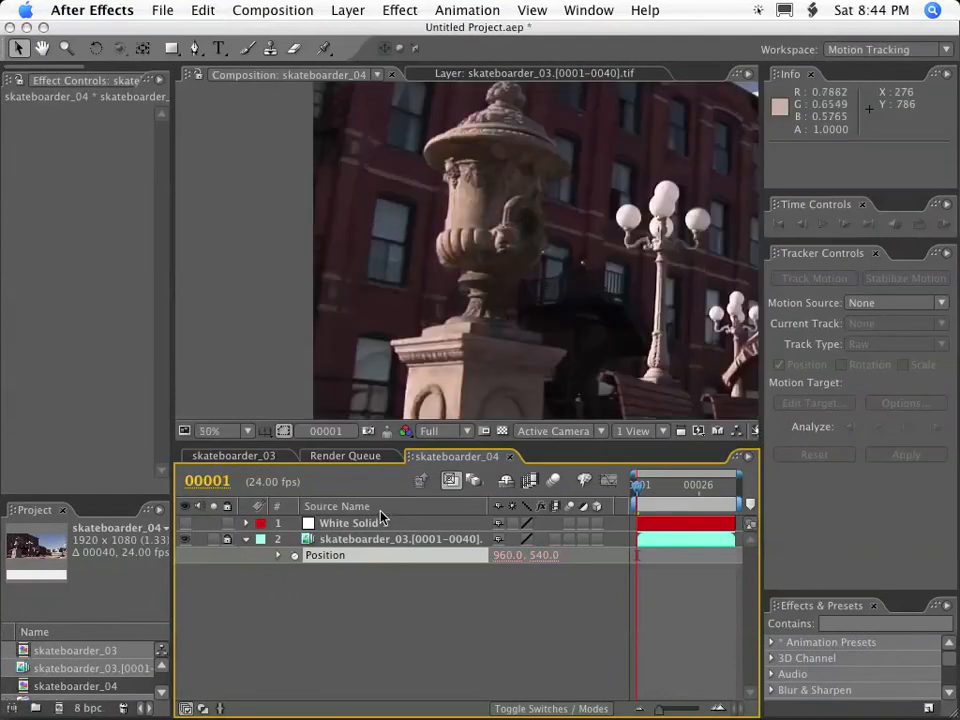
Draw a closed five-point Pen mask on White Solid 1 around the building window beside the stone urn.
click(386, 523)
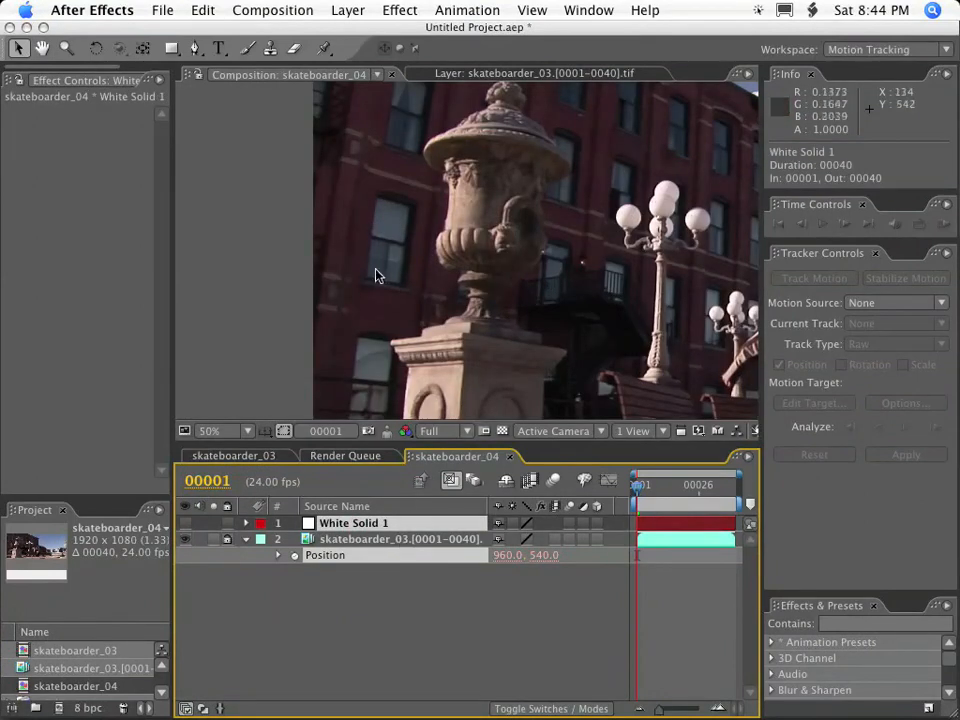
key(period)
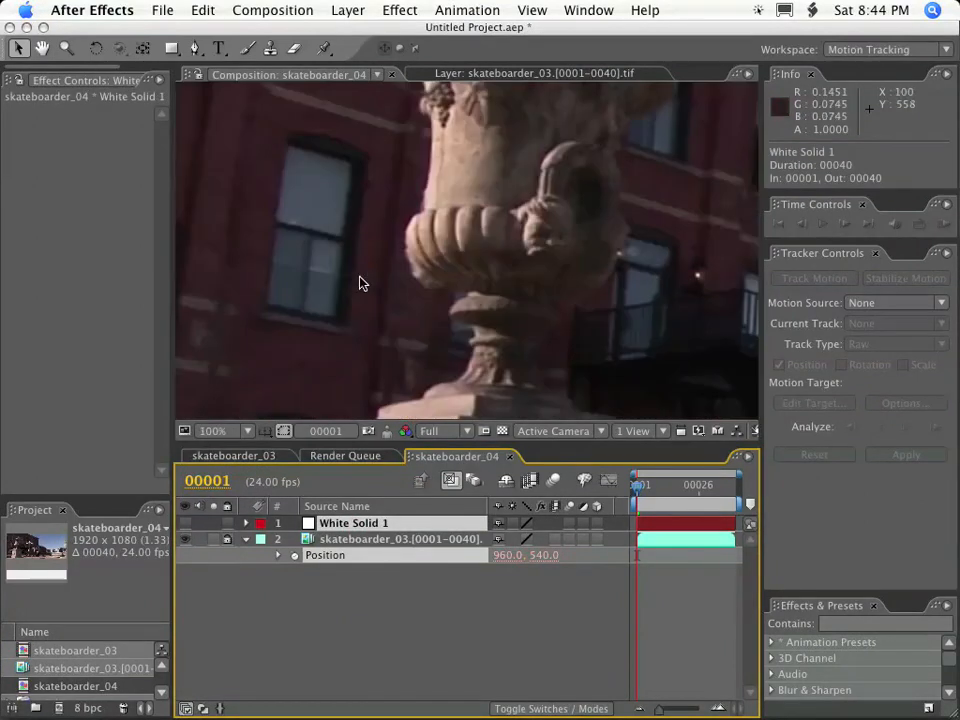
key(g)
click(265, 307)
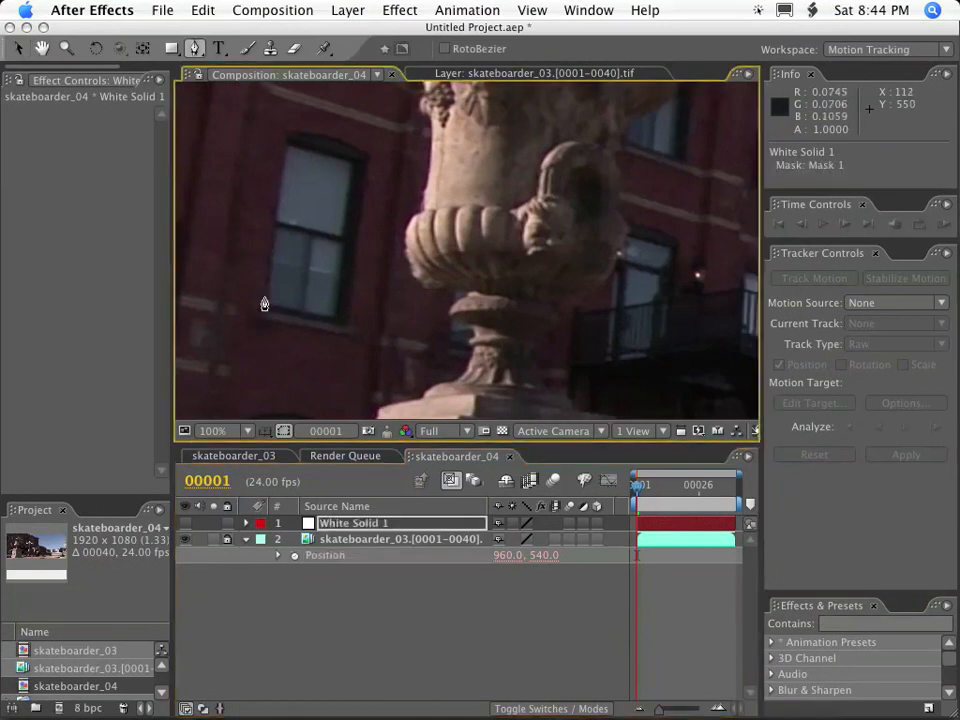
click(287, 134)
click(332, 134)
click(369, 157)
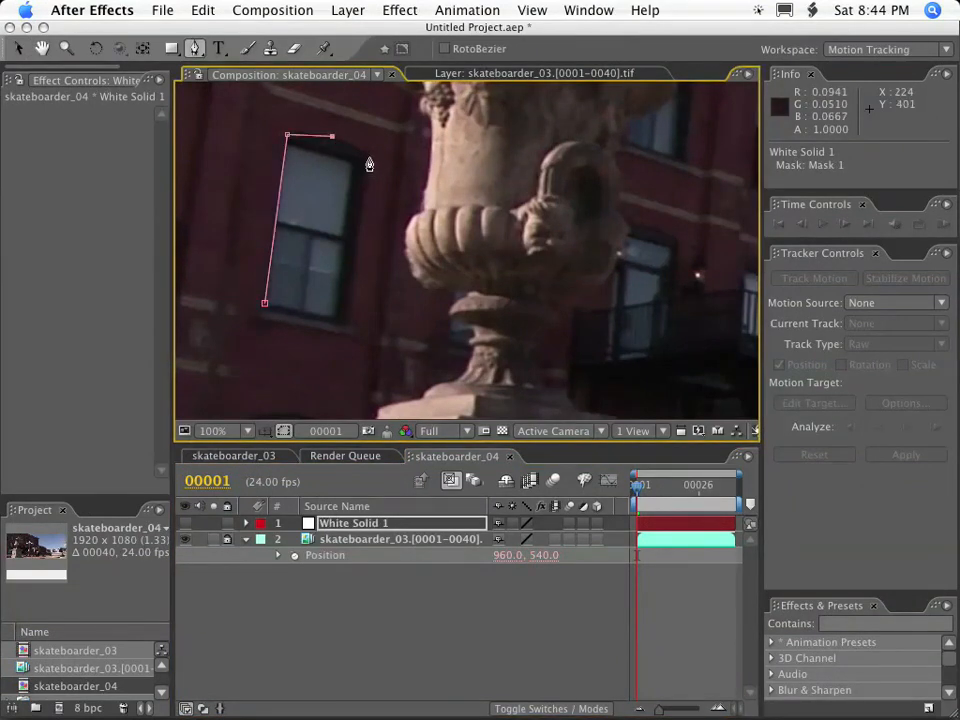
click(345, 324)
click(264, 303)
Refine the mask's corner vertices and top middle vertex to fit the window frame closely.
key(period)
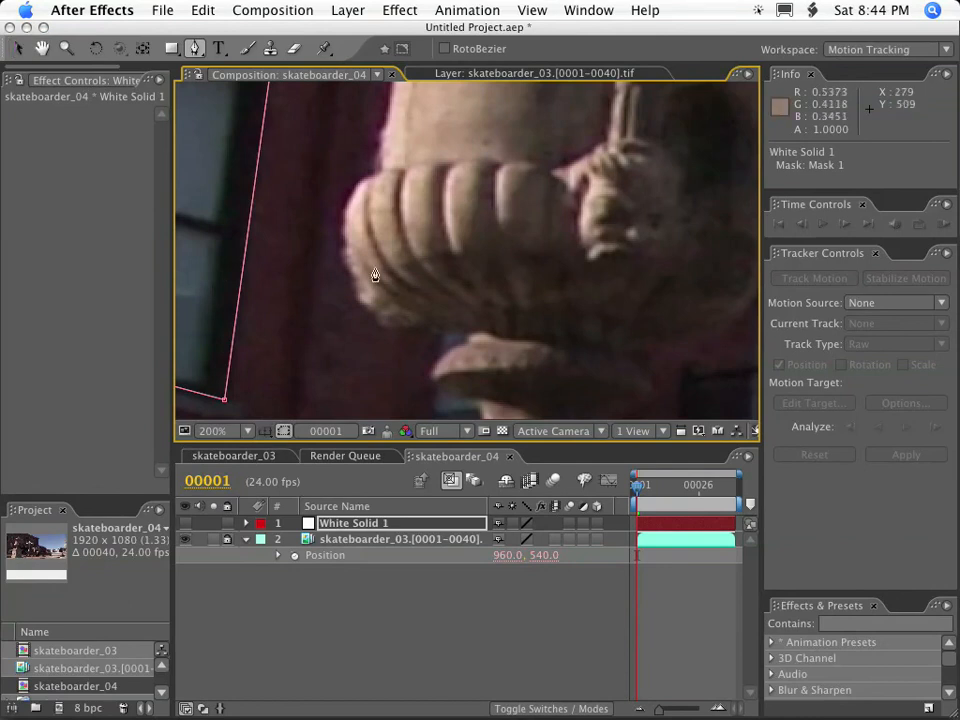
key(v)
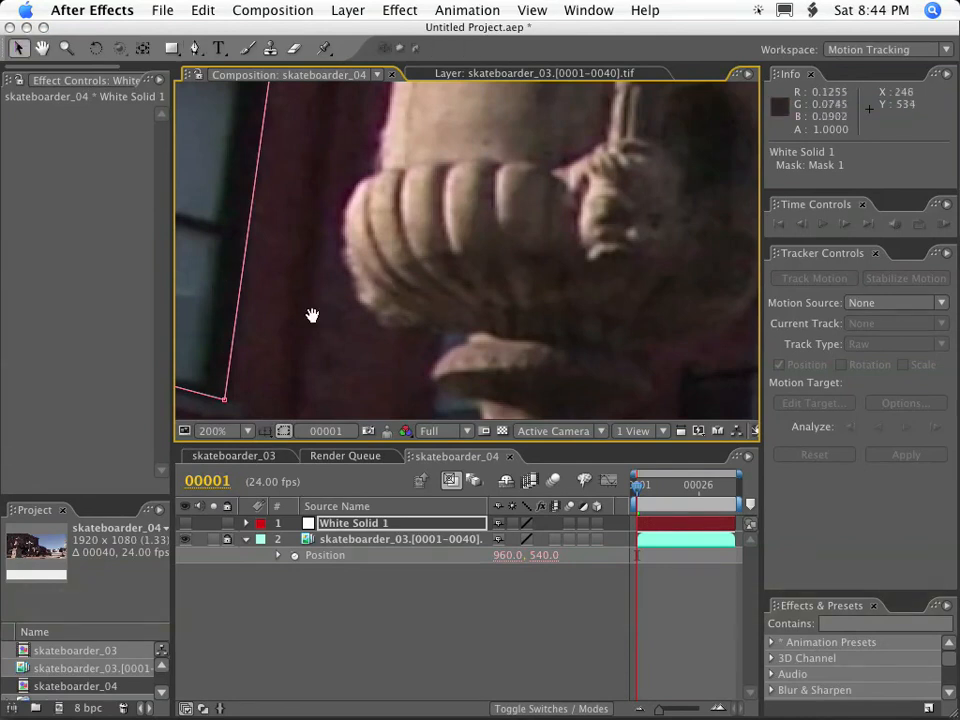
key(space)
drag(276, 317, 364, 286)
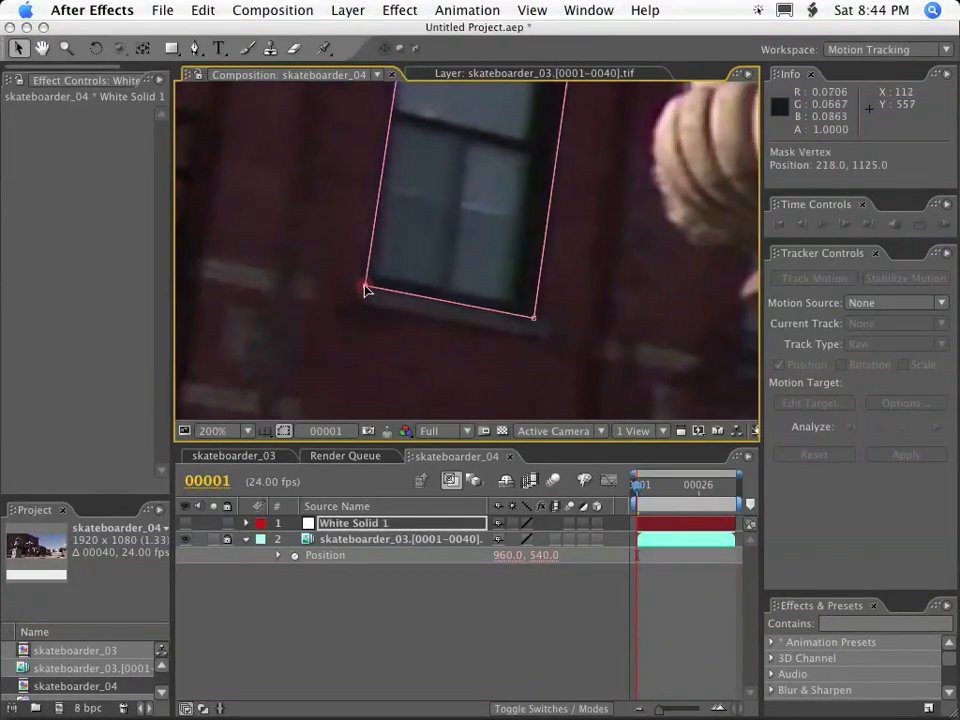
drag(535, 323, 538, 324)
drag(555, 188, 450, 439)
mouse_move(363, 197)
mouse_down()
mouse_move(373, 193)
mouse_move(362, 189)
mouse_up()
drag(527, 245, 531, 242)
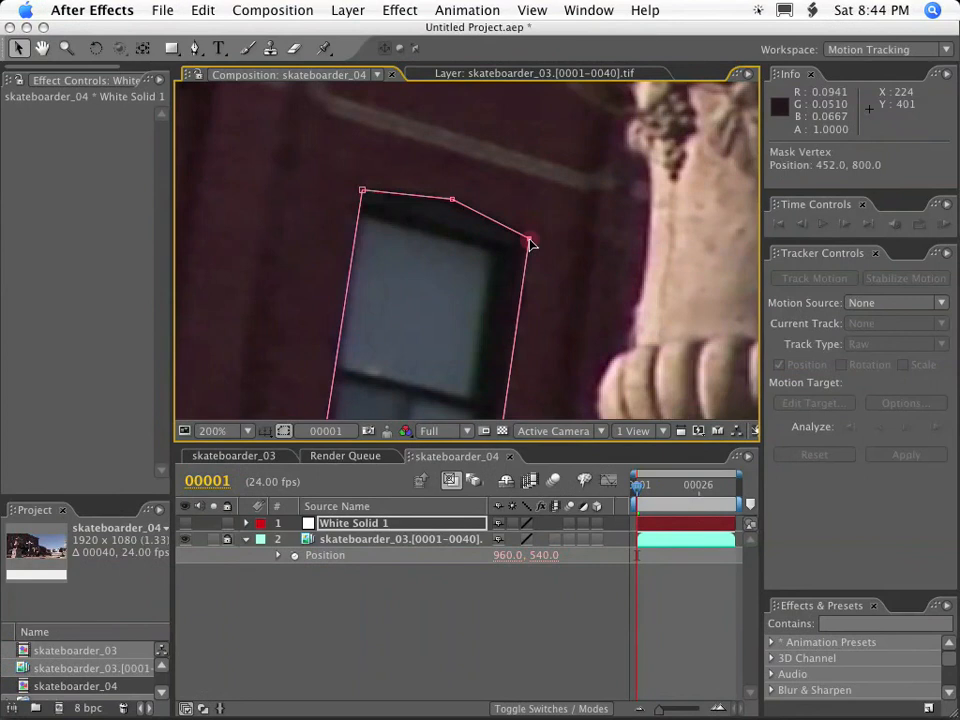
mouse_move(453, 203)
mouse_down()
mouse_move(446, 270)
mouse_move(452, 152)
mouse_move(446, 244)
mouse_move(449, 200)
mouse_up()
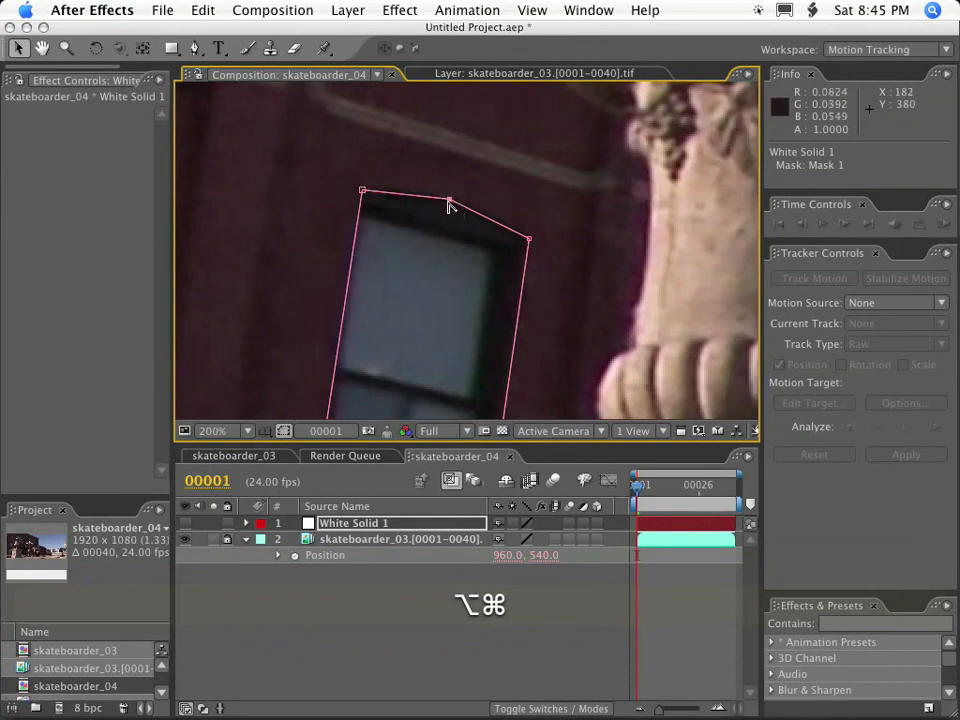
Convert the mask's top middle vertex to a smooth point following the window's arch, and nudge the upper-right vertex.
alt+super+click(450, 200)
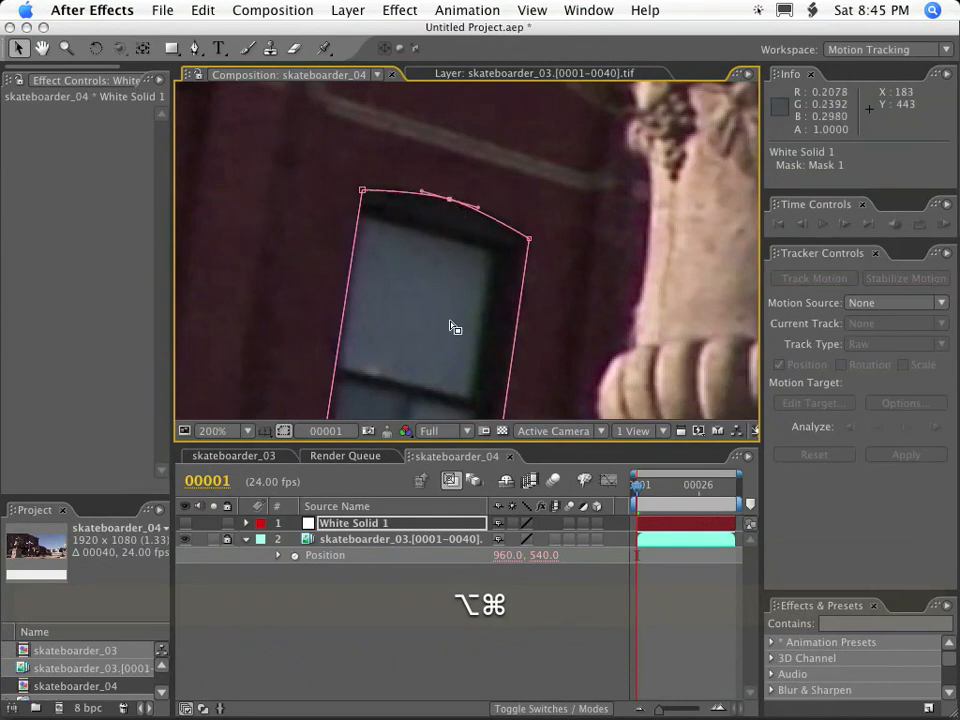
click(530, 239)
drag(530, 239, 530, 240)
click(450, 201)
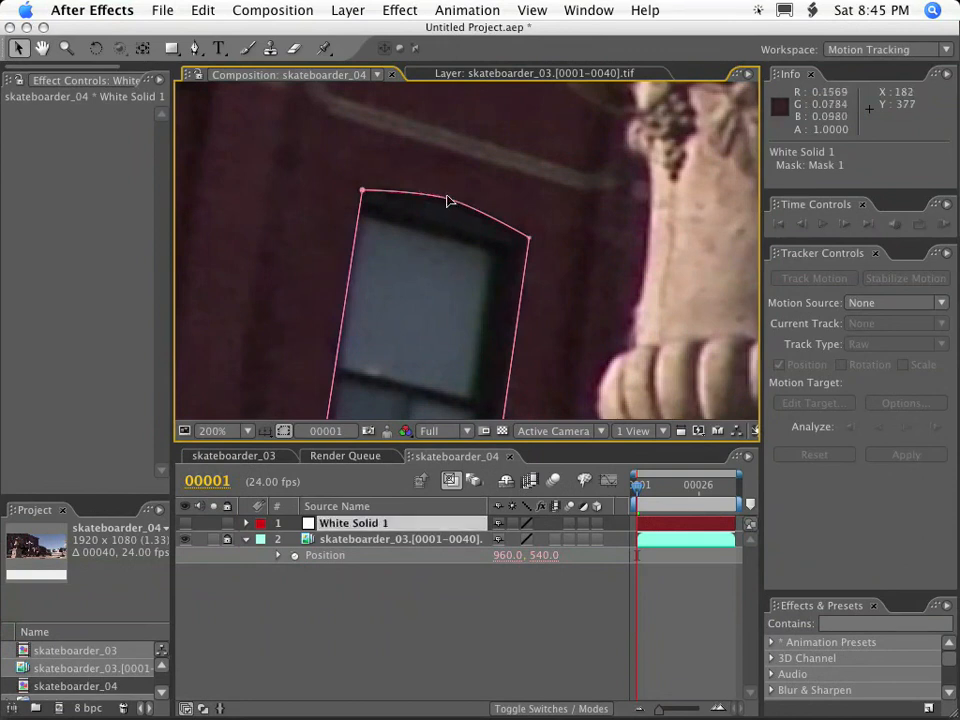
Pull the mask's top middle vertex away and back, and reset it to a corner point.
drag(422, 193, 323, 128)
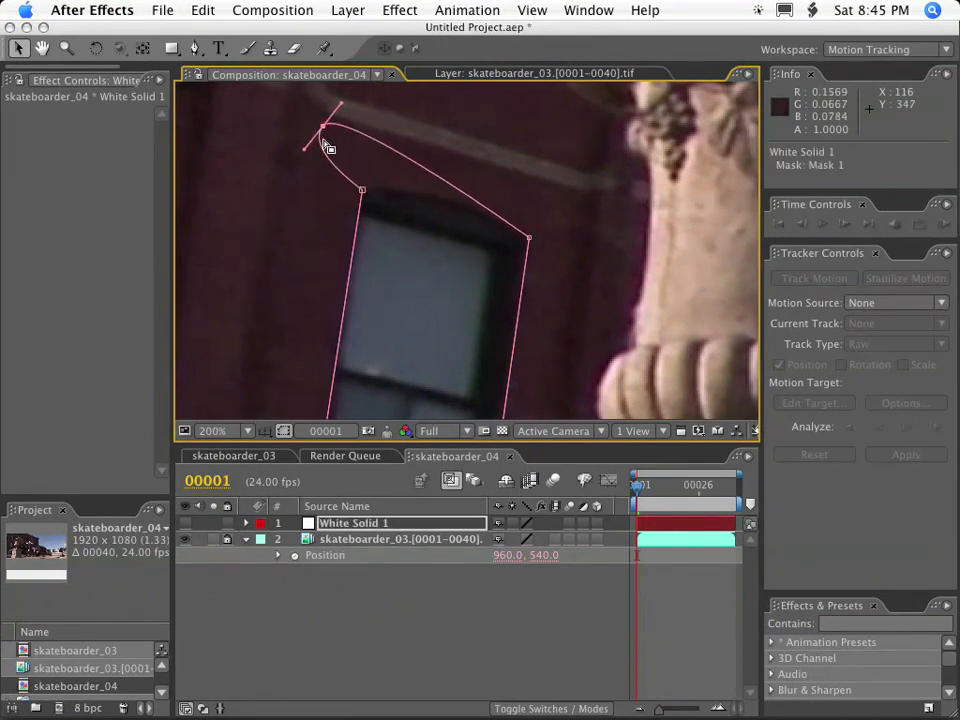
drag(325, 129, 447, 203)
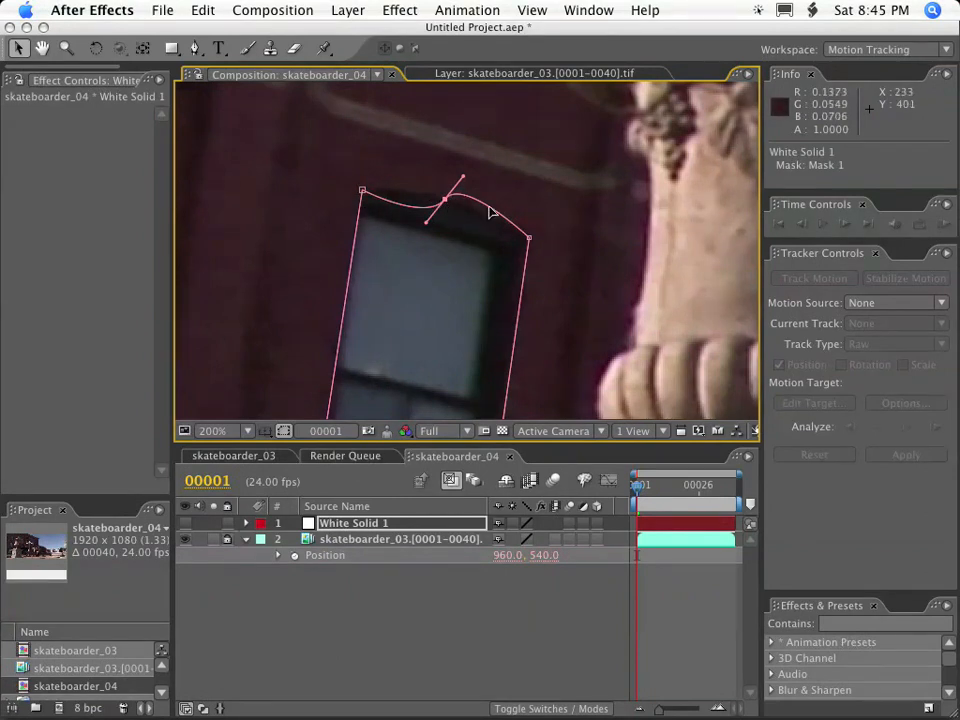
key(alt+super)
click(446, 201)
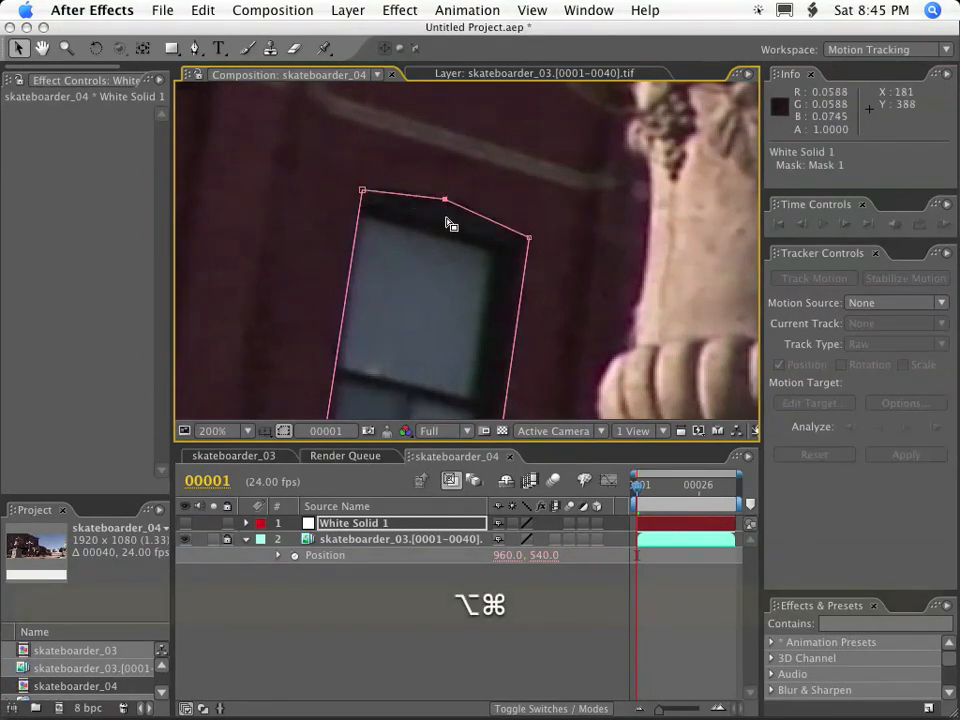
Convert the mask's top middle vertex to a smooth point again and fine-tune its position on the window's arch.
click(442, 200)
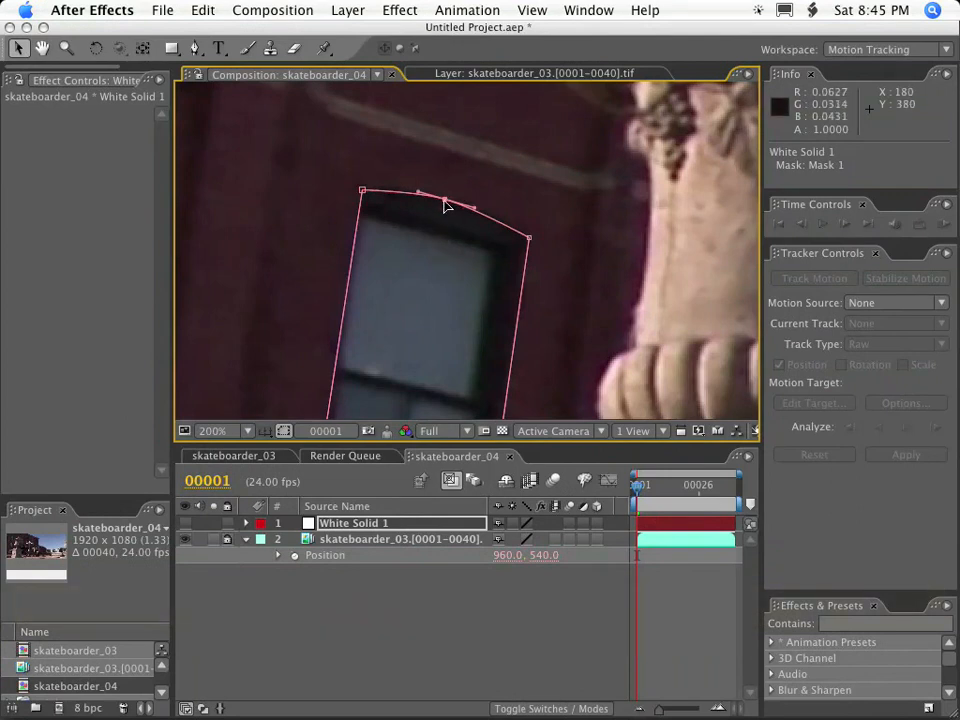
click(448, 200)
click(450, 204)
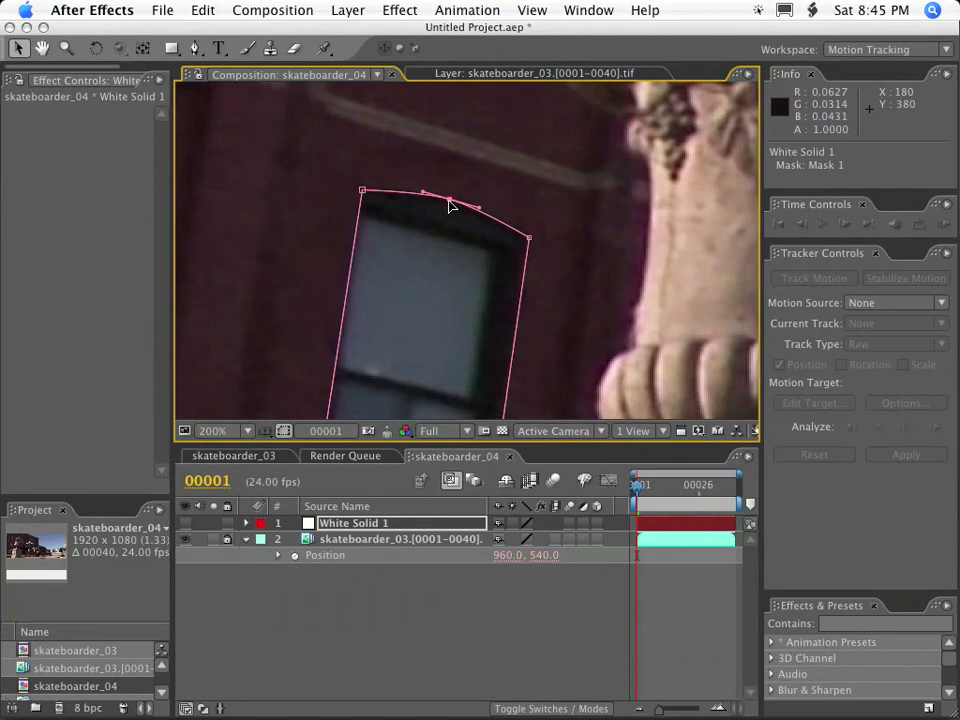
mouse_move(450, 204)
mouse_down()
mouse_move(426, 197)
mouse_move(433, 210)
mouse_move(450, 209)
mouse_move(409, 208)
mouse_move(446, 196)
mouse_move(458, 213)
mouse_move(470, 184)
mouse_move(484, 189)
mouse_move(480, 197)
mouse_move(450, 208)
mouse_move(508, 189)
mouse_move(451, 204)
mouse_up()
alt+super+click(451, 204)
alt+super+click(451, 204)
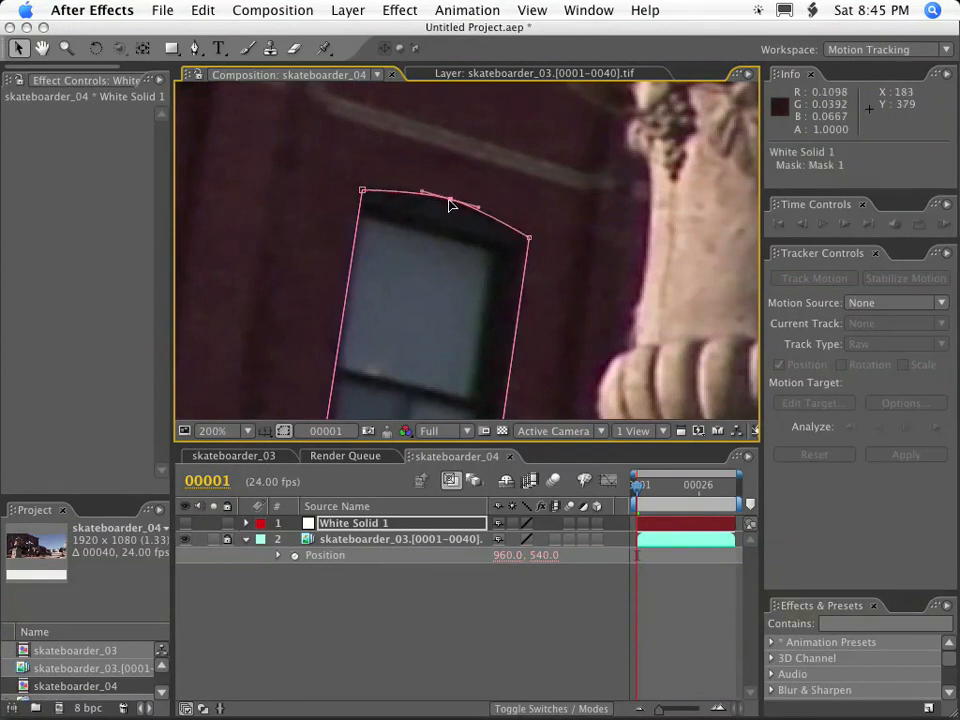
key(comma)
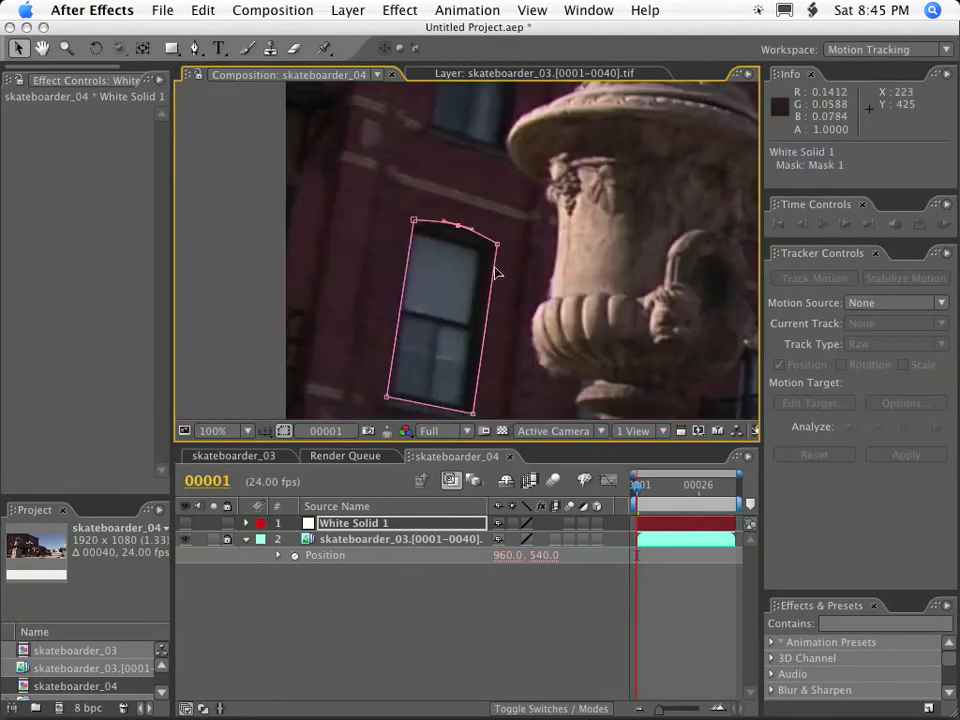
key(space)
drag(444, 336, 456, 258)
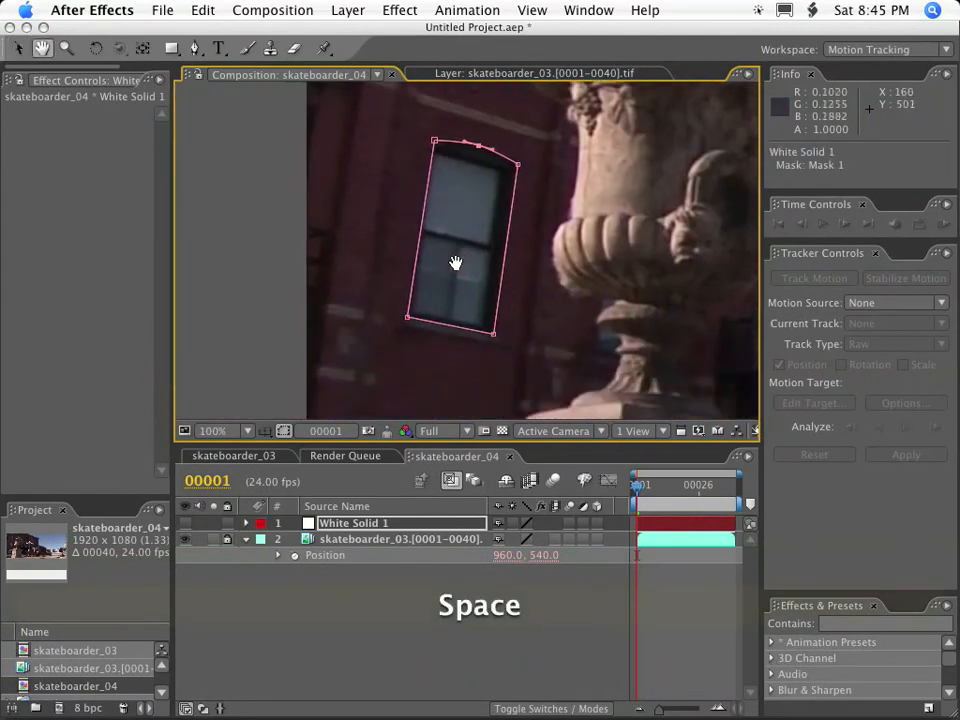
click(385, 523)
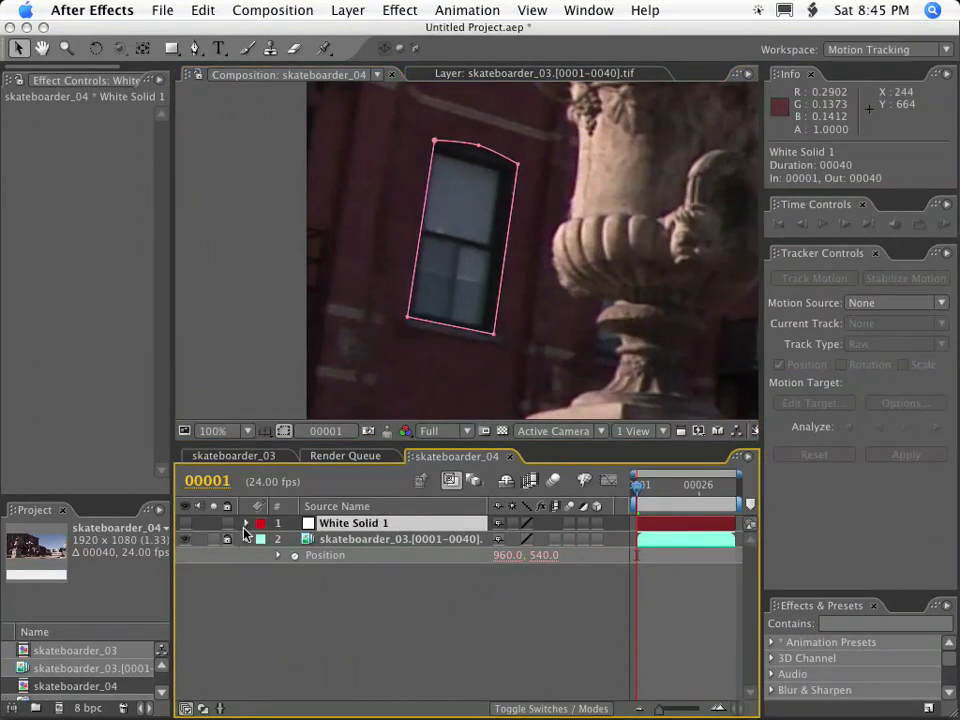
click(367, 540)
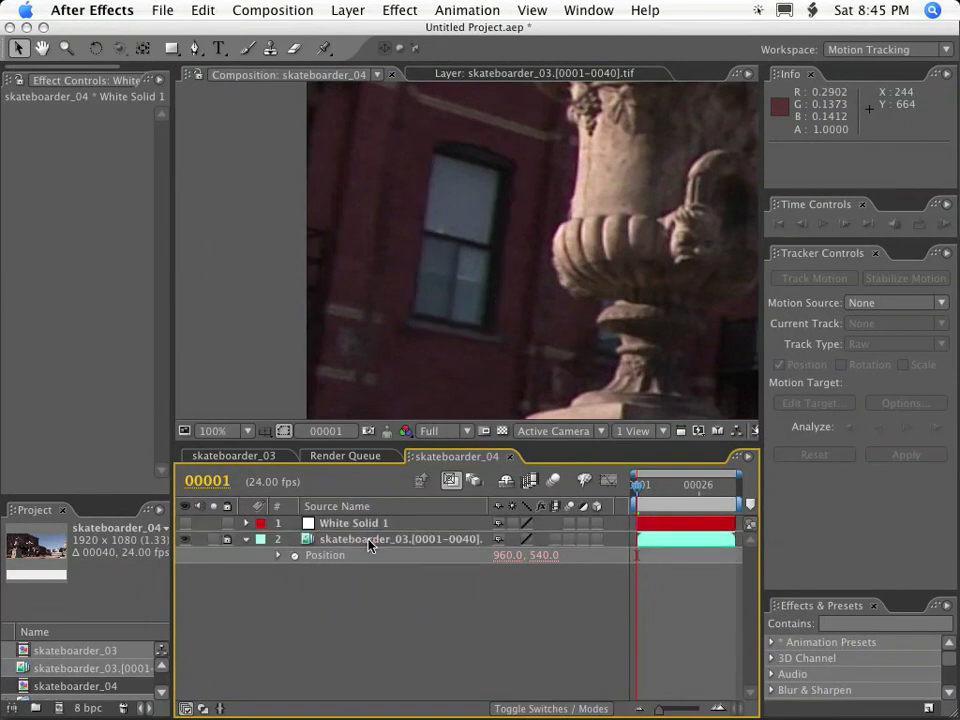
click(349, 523)
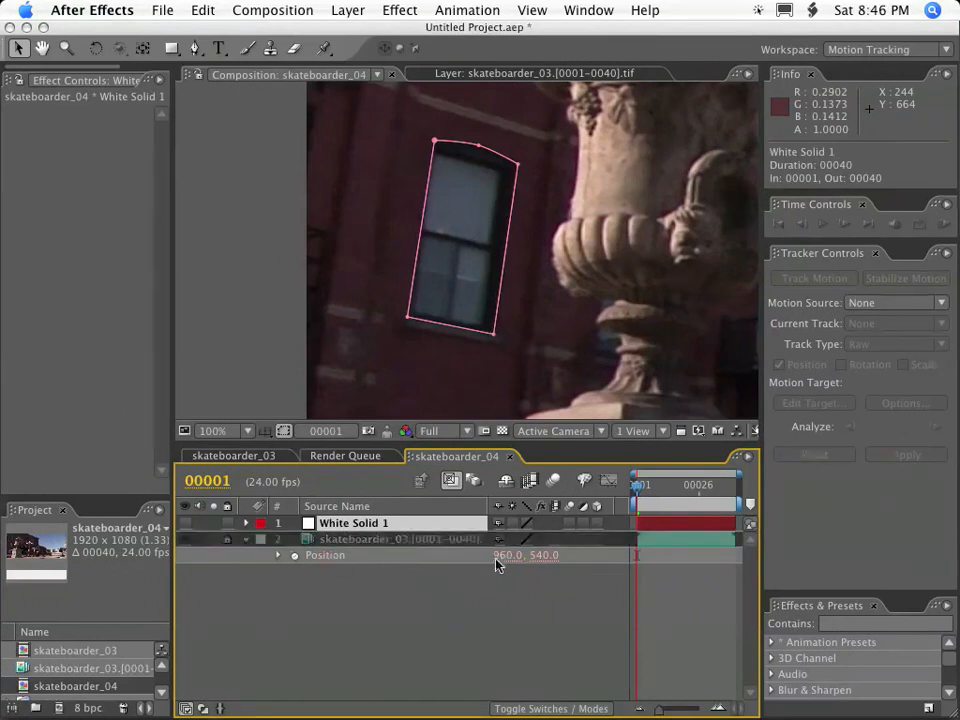
click(685, 547)
click(352, 526)
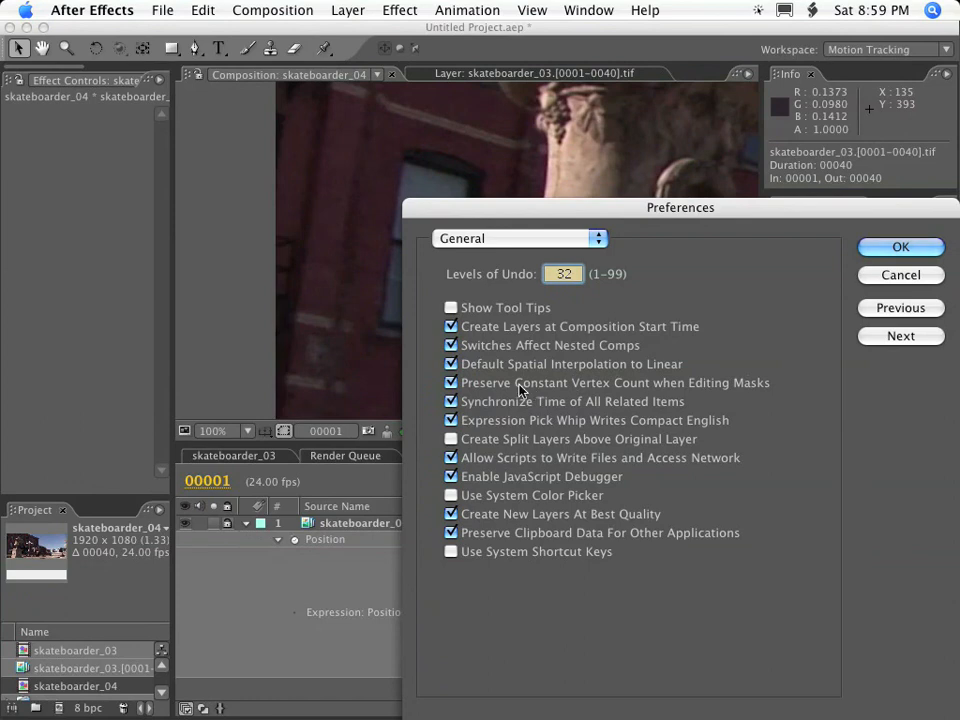
Accept the general preferences, and add a hidden 1920 x 1080 white solid above the footage layer.
click(899, 247)
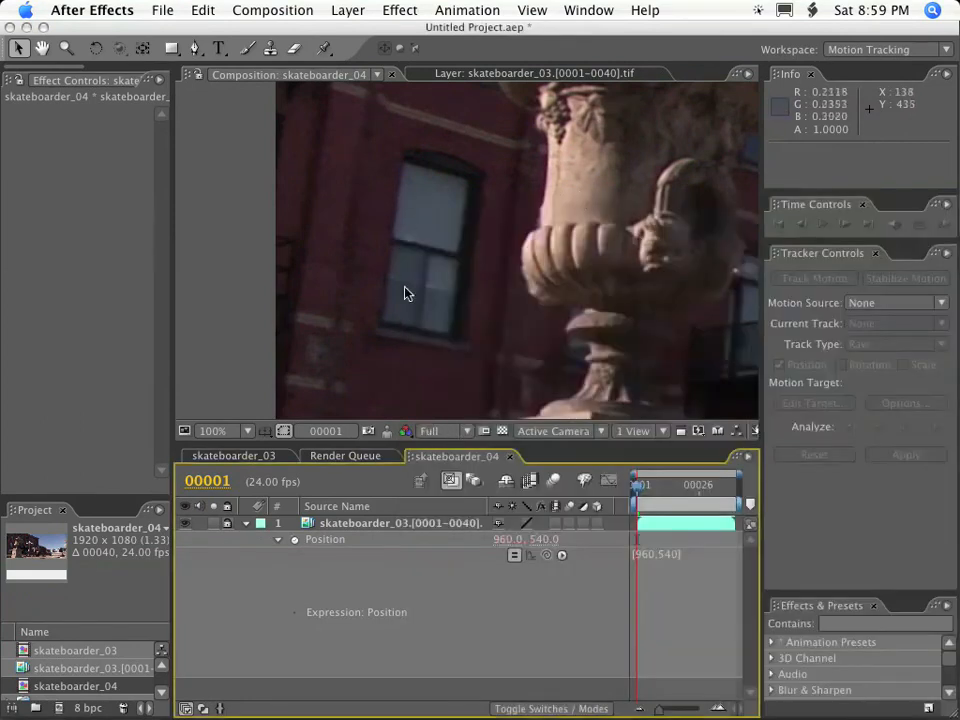
click(384, 522)
click(349, 10)
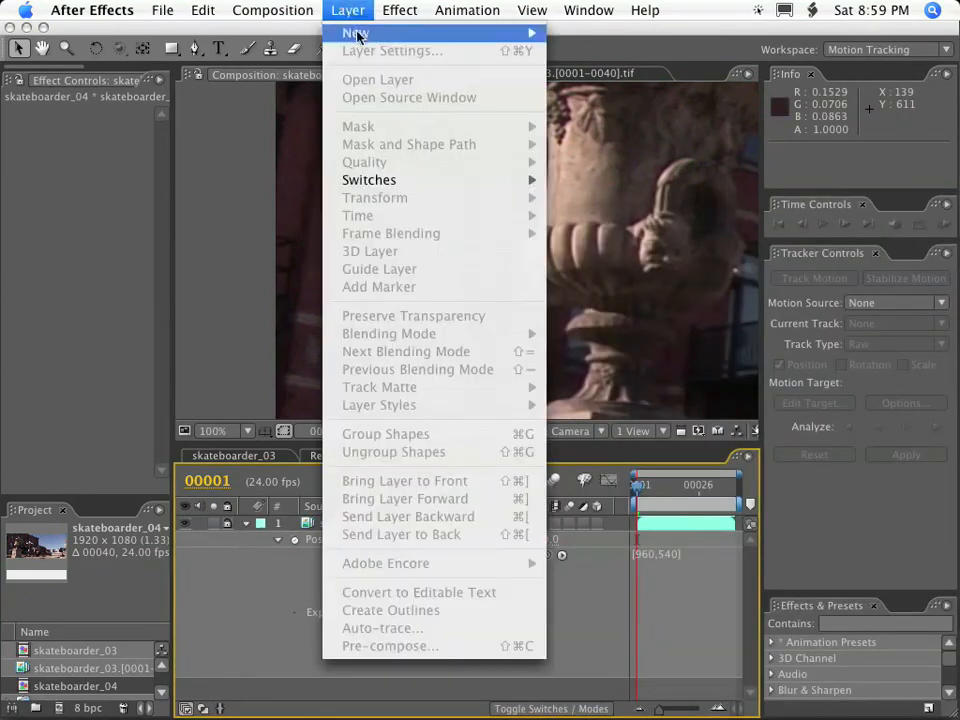
mouse_move(360, 32)
click(582, 60)
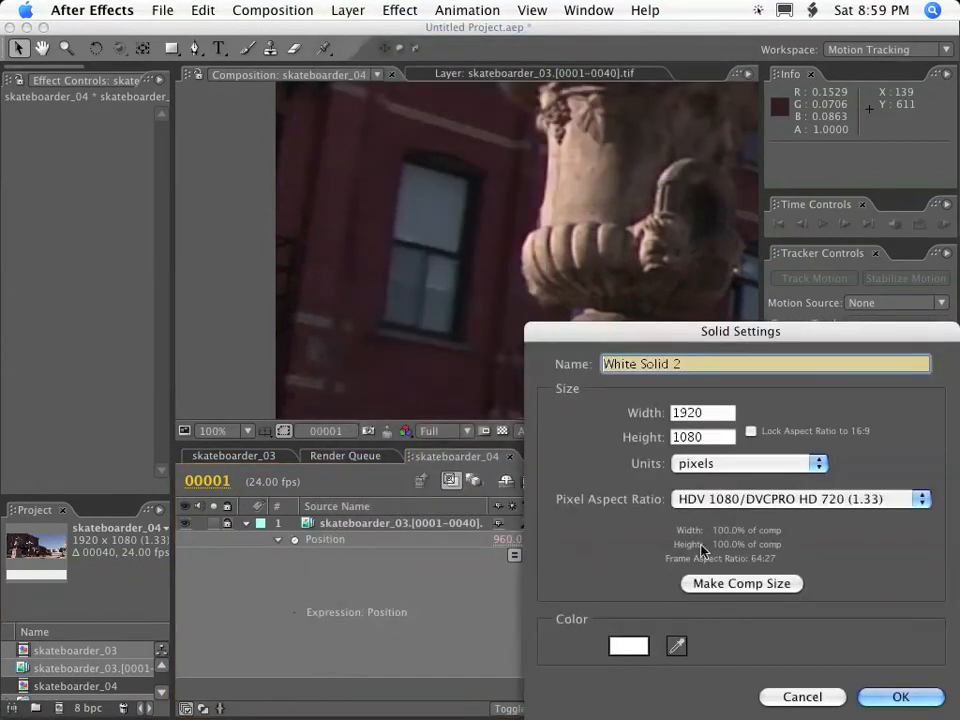
click(905, 697)
click(185, 522)
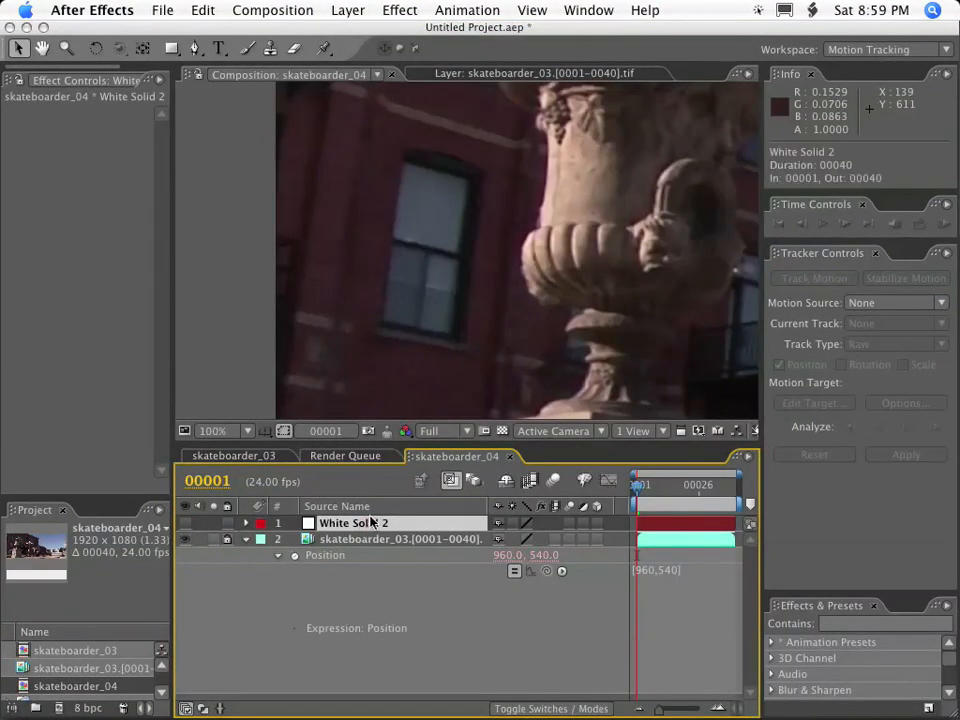
Draw a closed five-point mask around the window on the white solid with the Pen tool.
key(g)
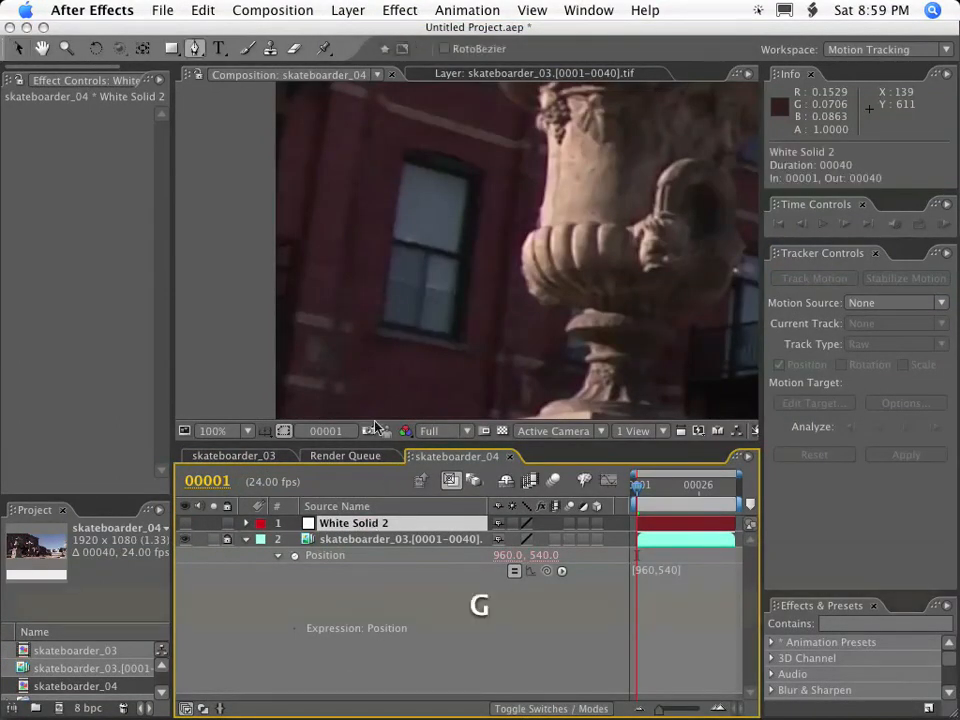
click(380, 329)
click(403, 149)
click(448, 153)
click(486, 172)
click(463, 345)
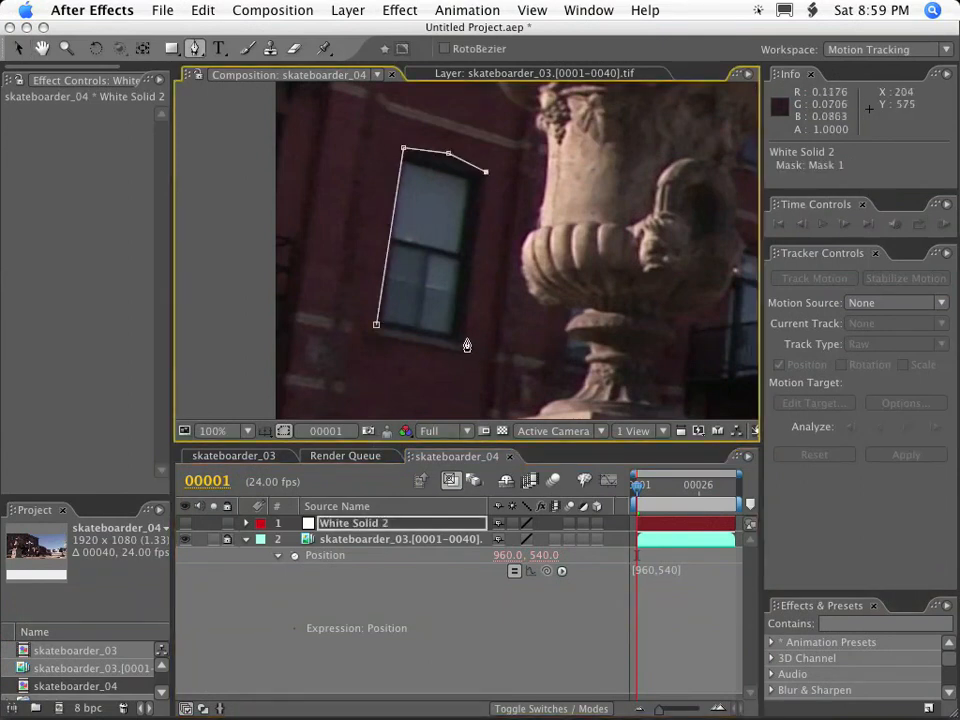
click(376, 325)
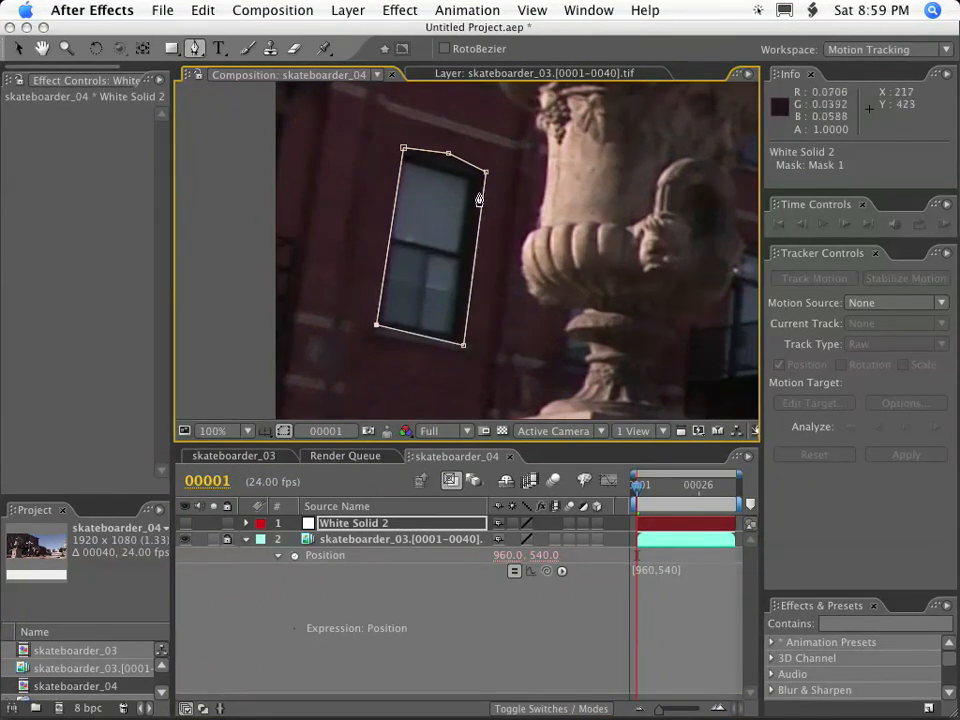
Convert the mask's top middle vertex to a smooth point and adjust the vertices along the window's arch.
key(v)
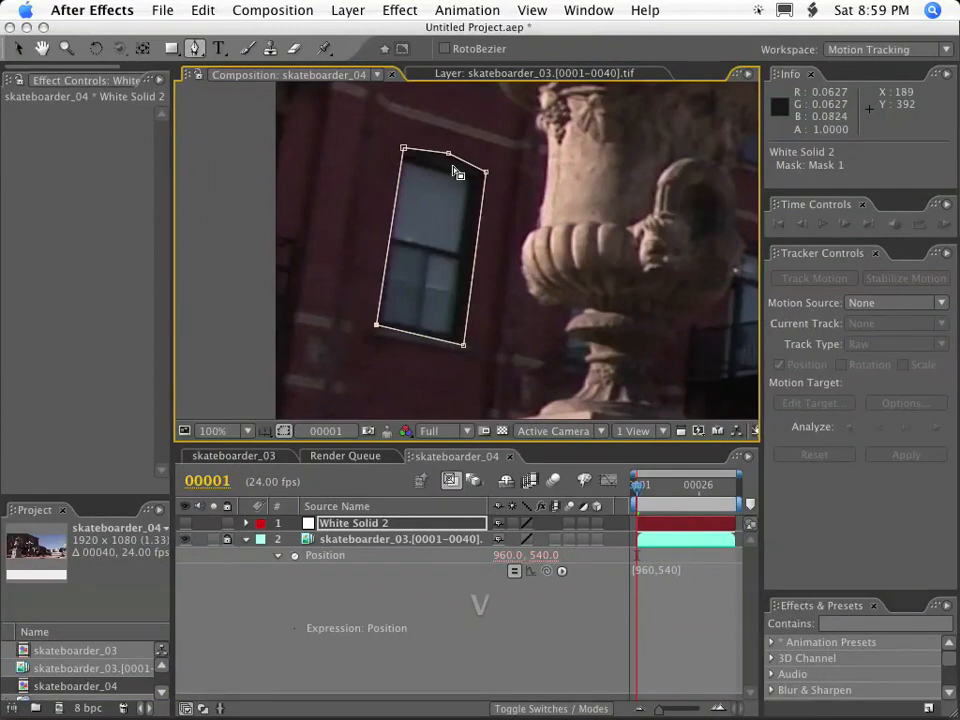
alt+super+click(448, 153)
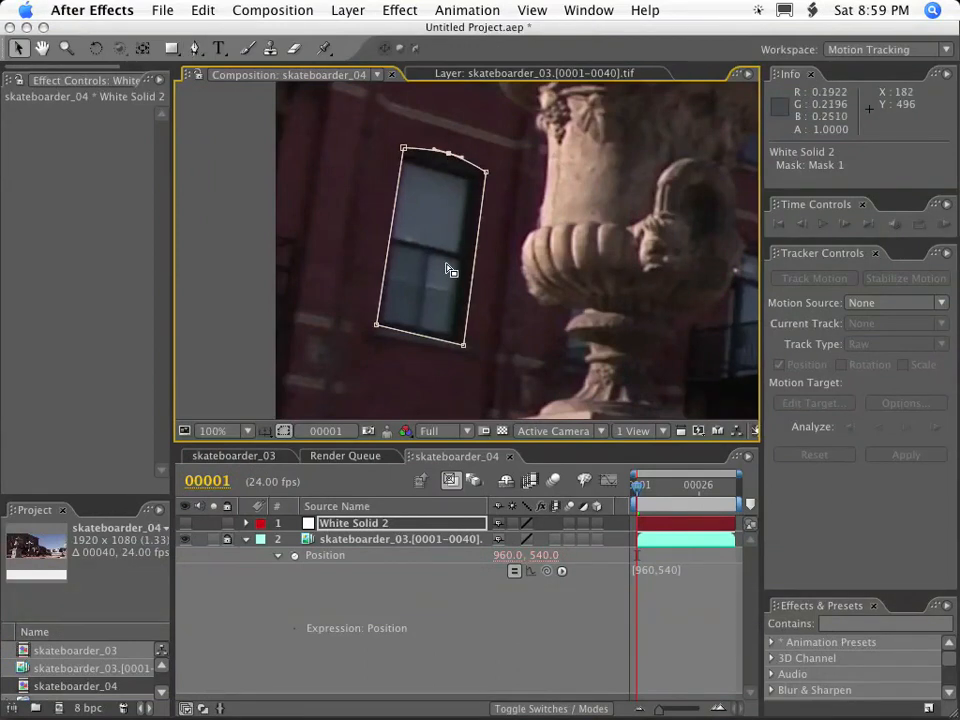
key(period)
drag(435, 197, 504, 315)
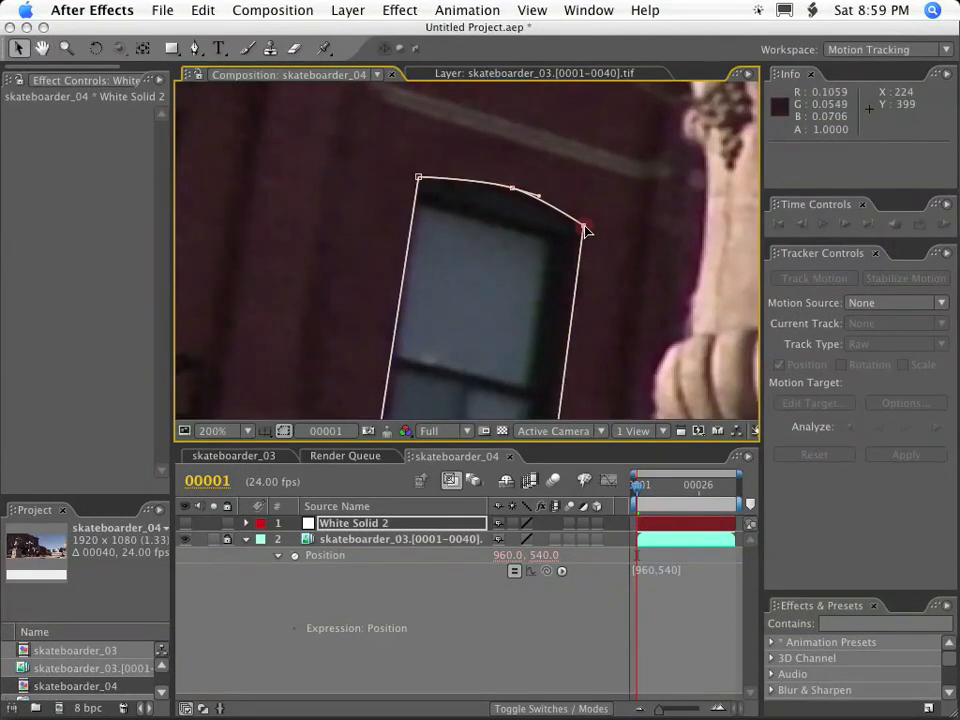
key(comma)
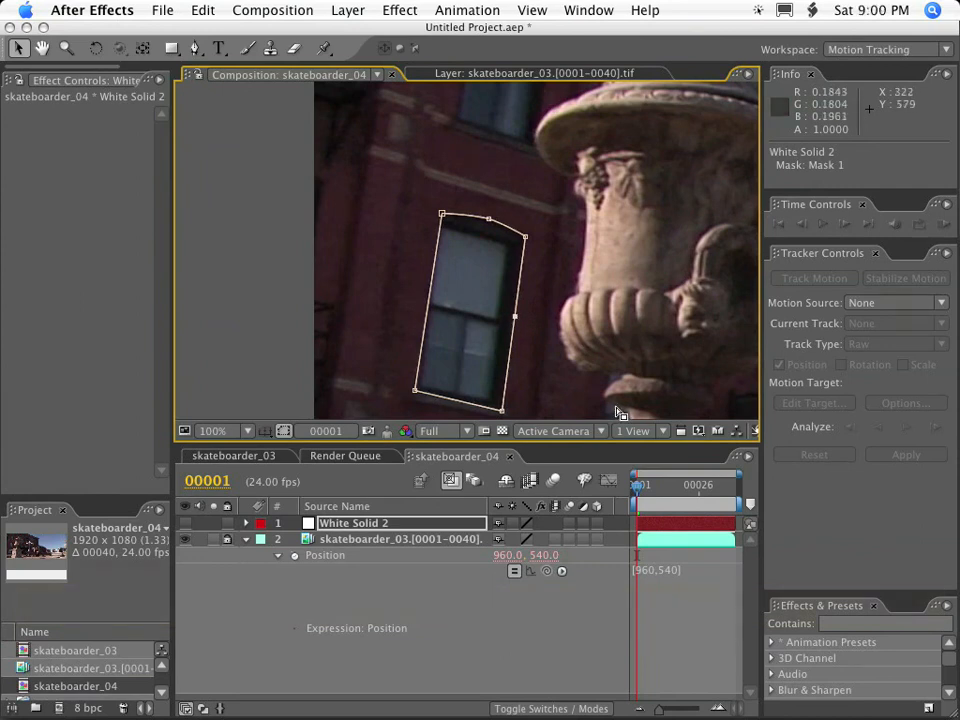
Try pulling and curving an extra vertex on the mask's right edge, and undo the extra vertex.
drag(515, 322, 578, 328)
alt+super+click(578, 327)
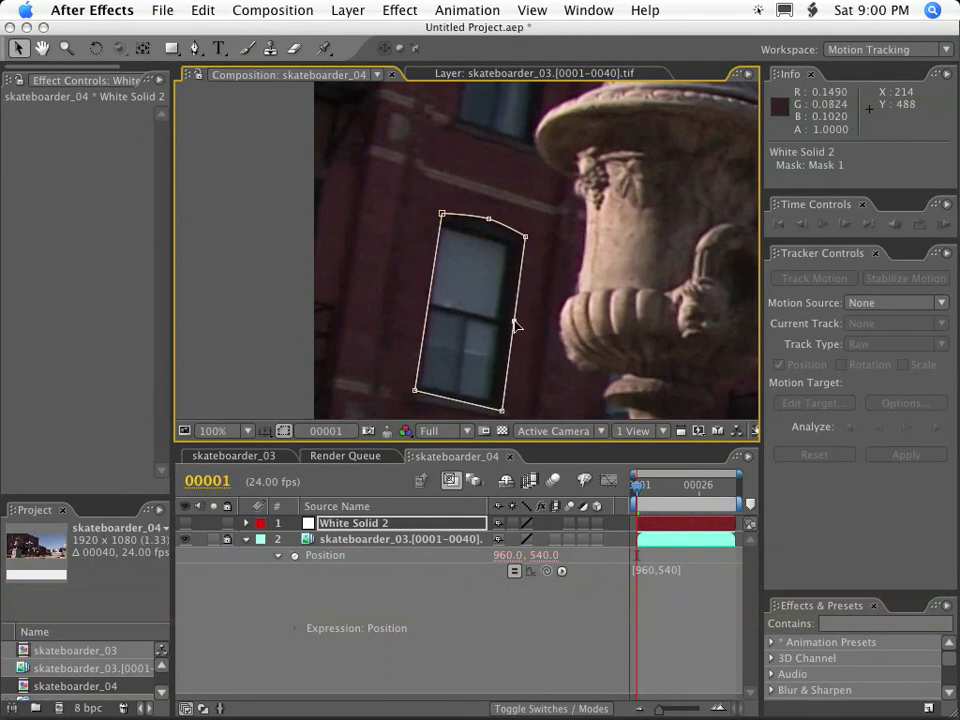
drag(522, 326, 484, 267)
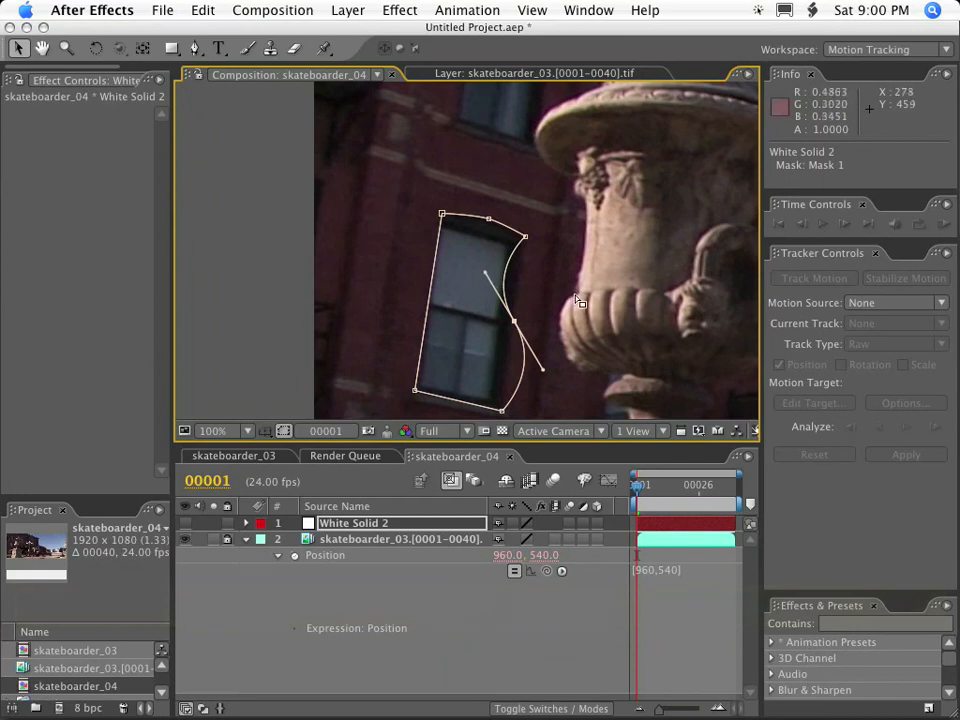
key(super+z)
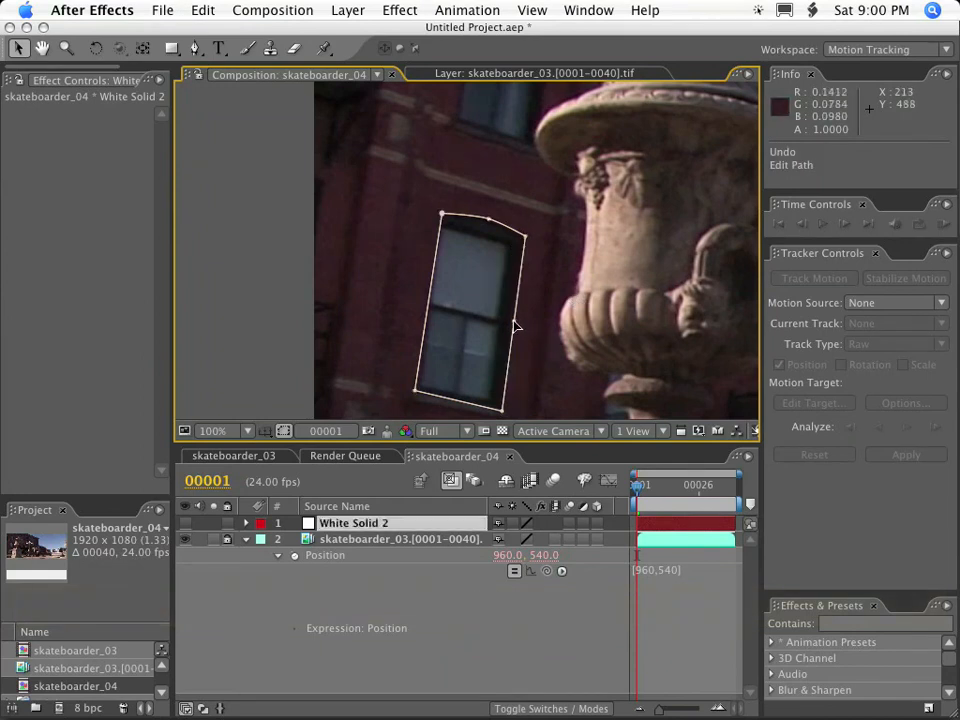
key(BackSpace)
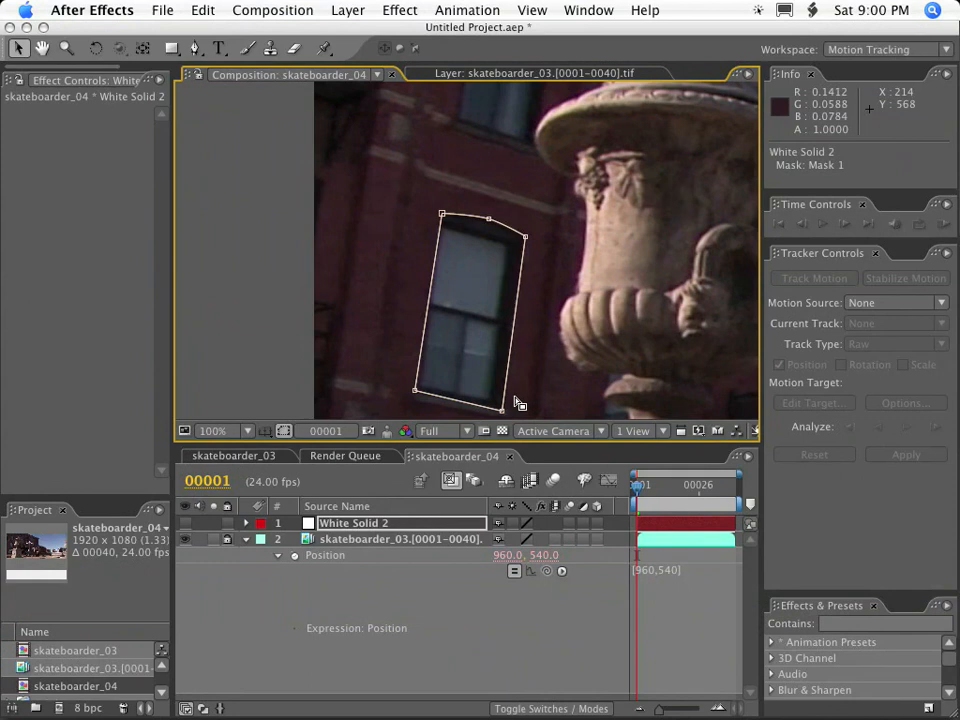
Select only the mask's lower-left vertex and nudge it to about 108, 564.
click(370, 524)
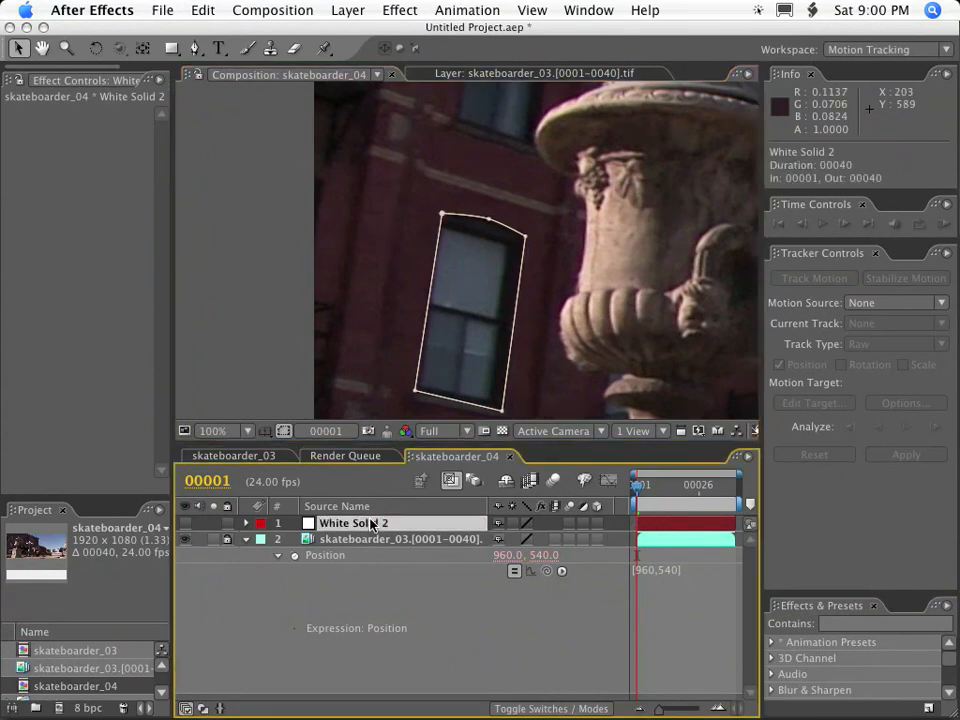
click(416, 392)
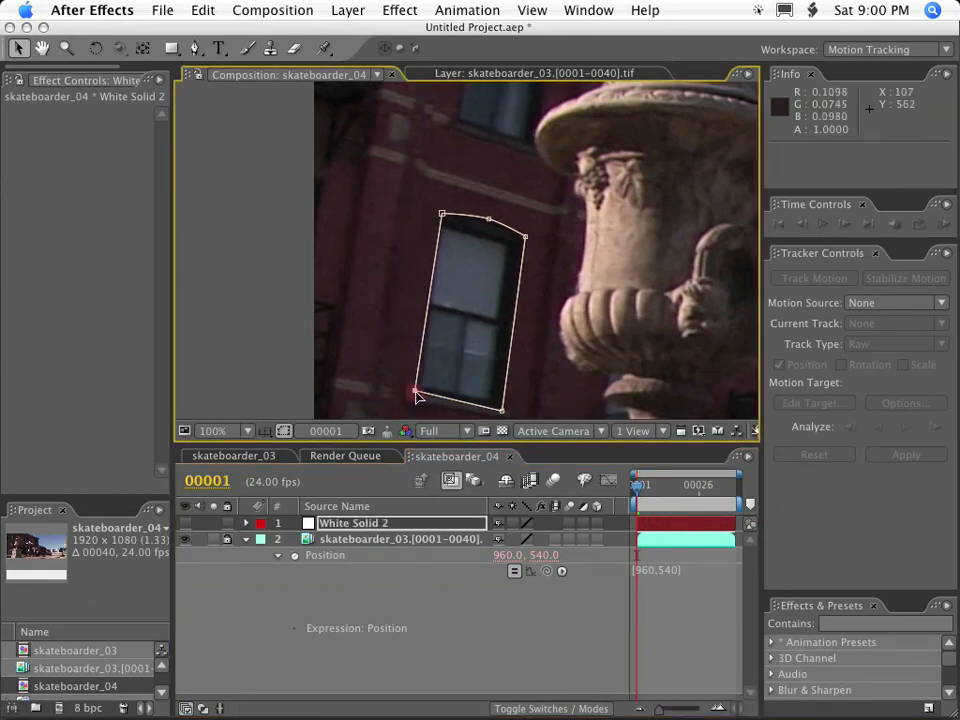
key(Left)
key(Left)
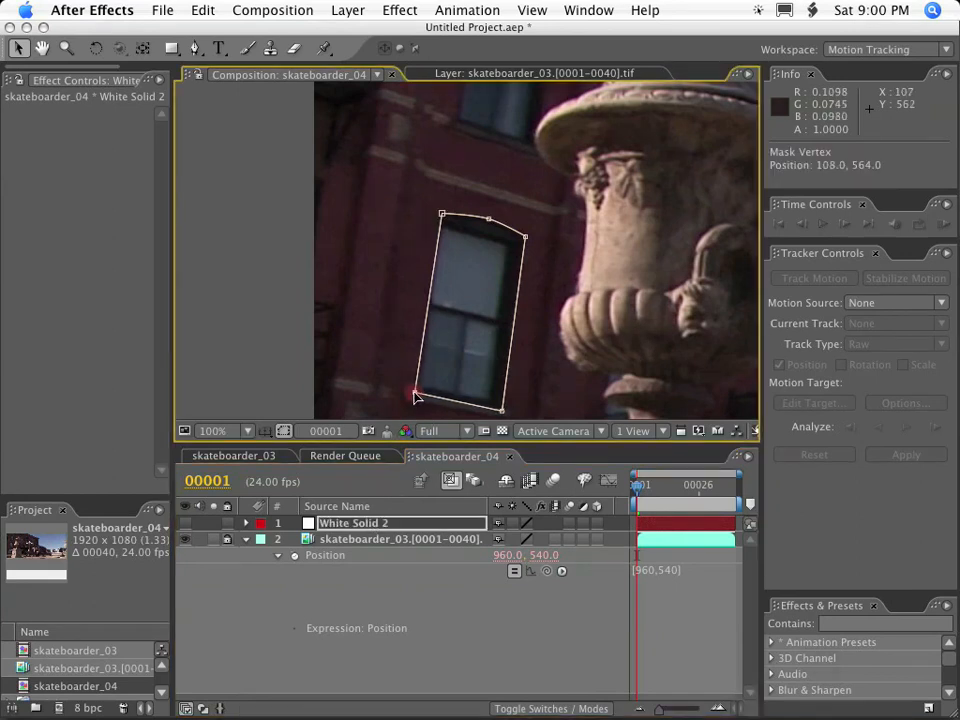
Go to frame 22 and move the whole mask onto the window's position in that frame.
click(651, 526)
drag(634, 487, 689, 487)
key(alt)
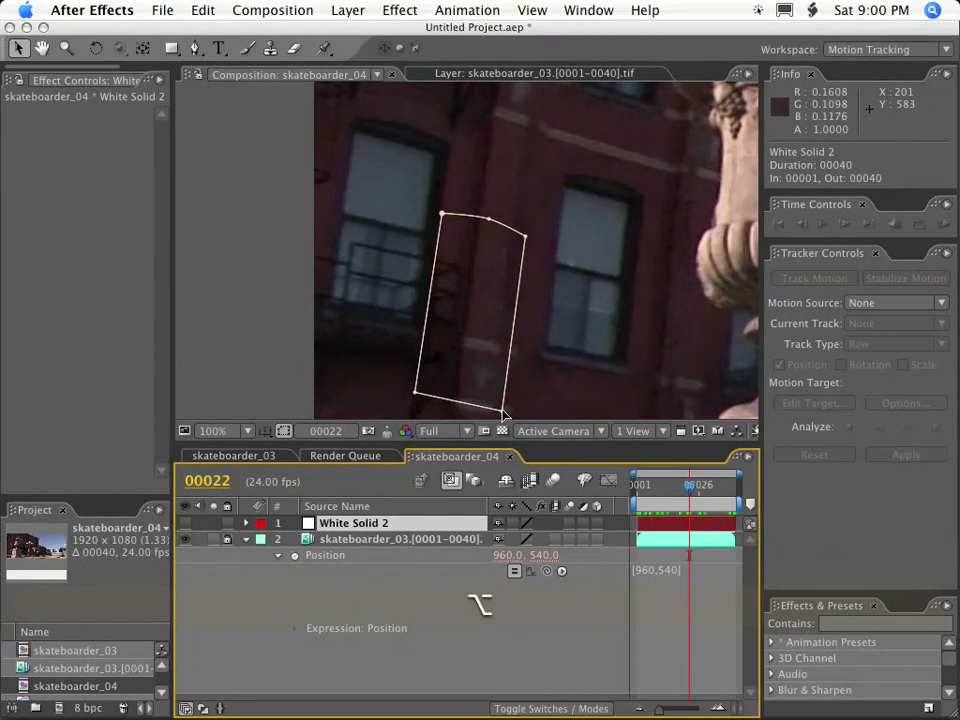
alt+click(503, 411)
drag(503, 411, 620, 365)
Return to frame 1 and move the whole mask back onto the window.
drag(687, 492, 601, 490)
drag(660, 489, 581, 495)
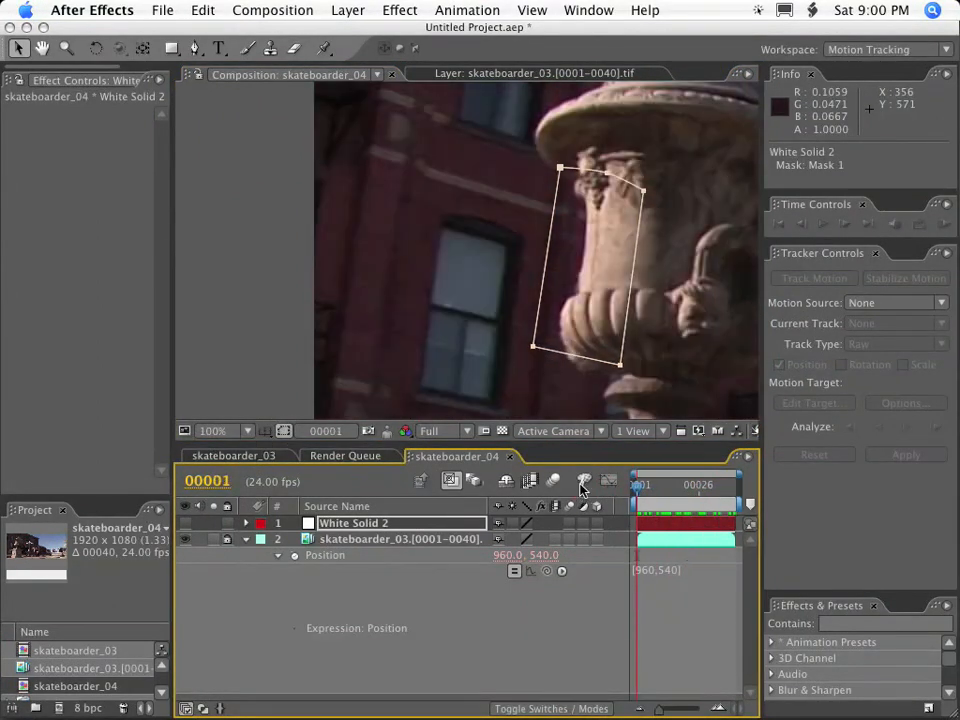
drag(620, 366, 500, 349)
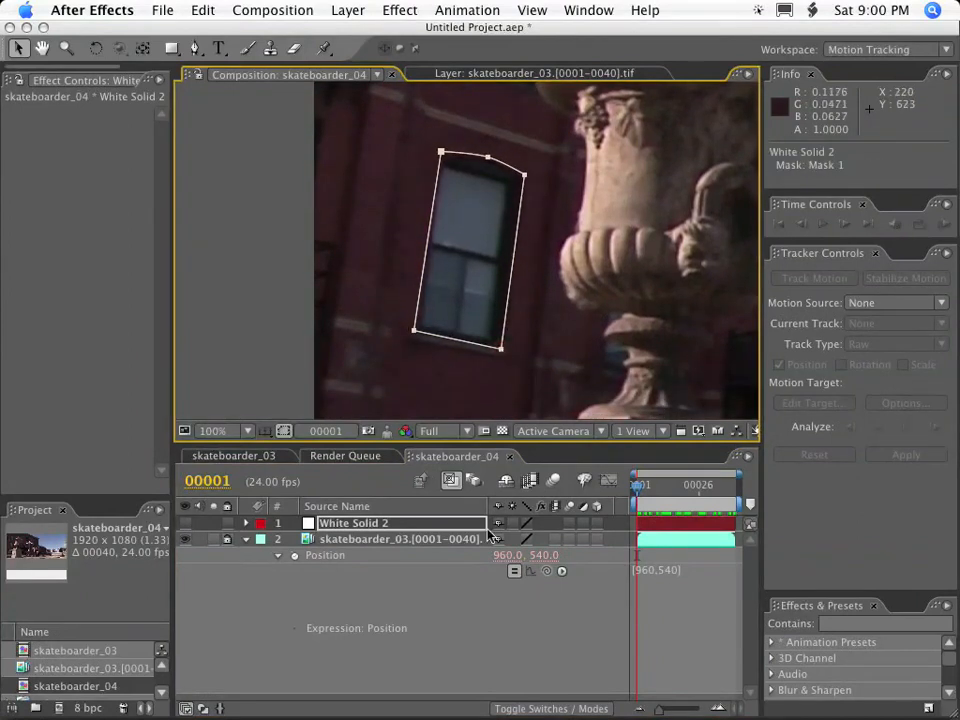
Reveal the white solid's mask properties and delete Mask 1.
click(348, 521)
key(m)
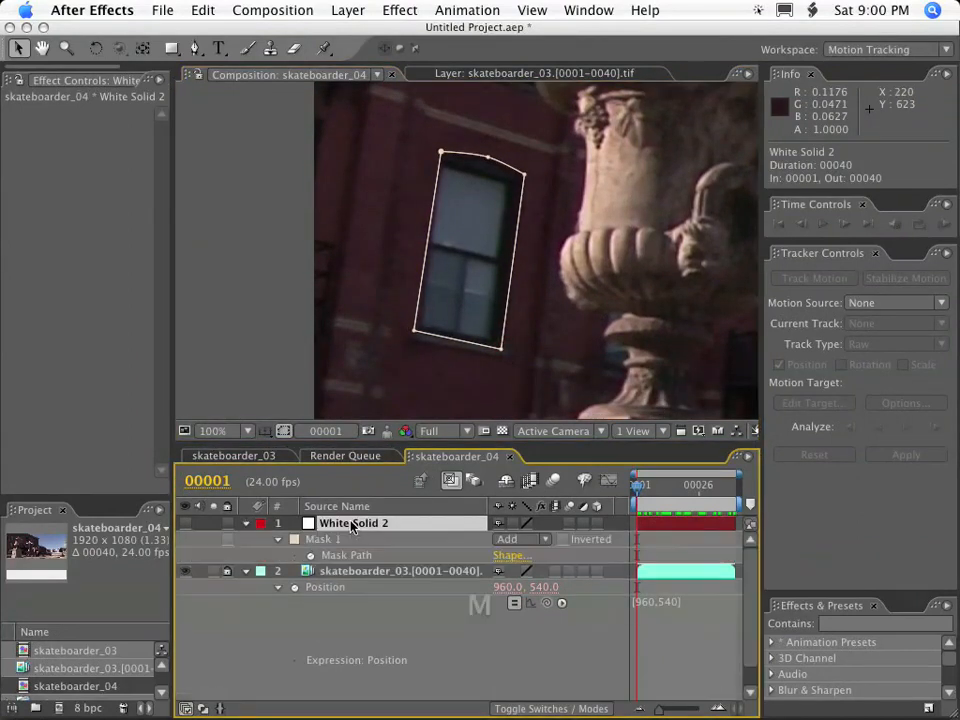
click(333, 540)
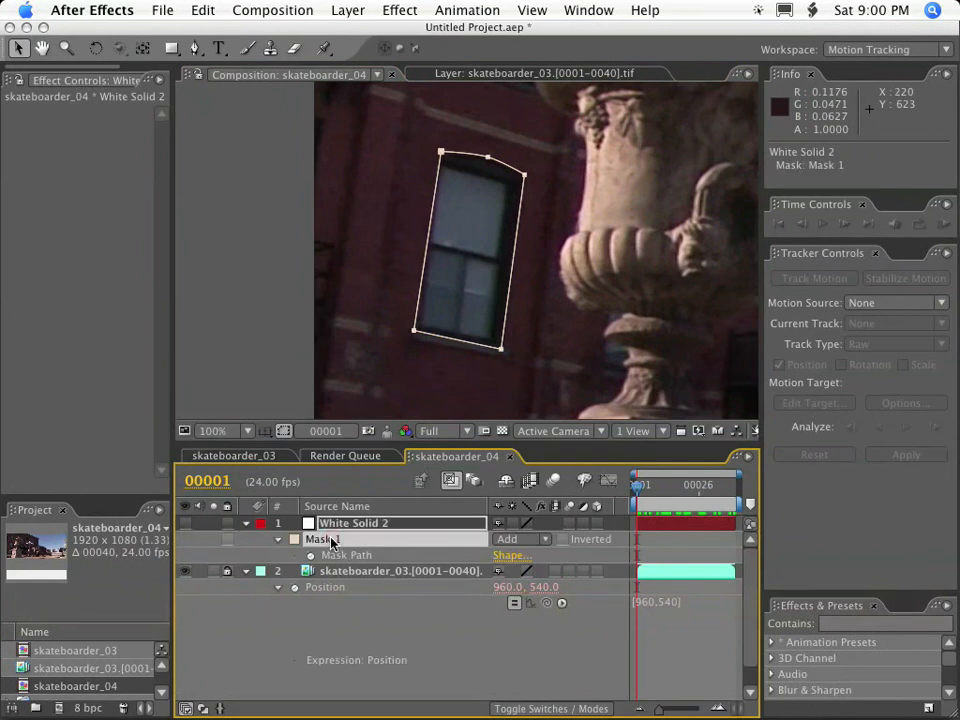
key(BackSpace)
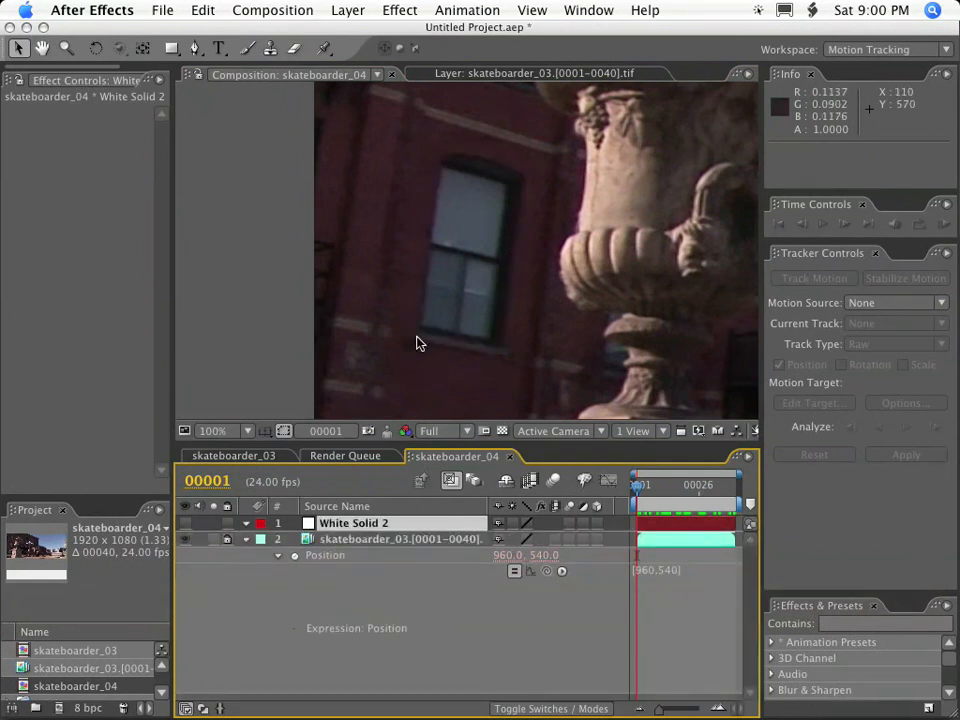
Draw a new closed five-point mask around the window on the white solid with the Pen tool at frame 1.
key(g)
click(416, 330)
click(442, 157)
click(485, 158)
click(524, 176)
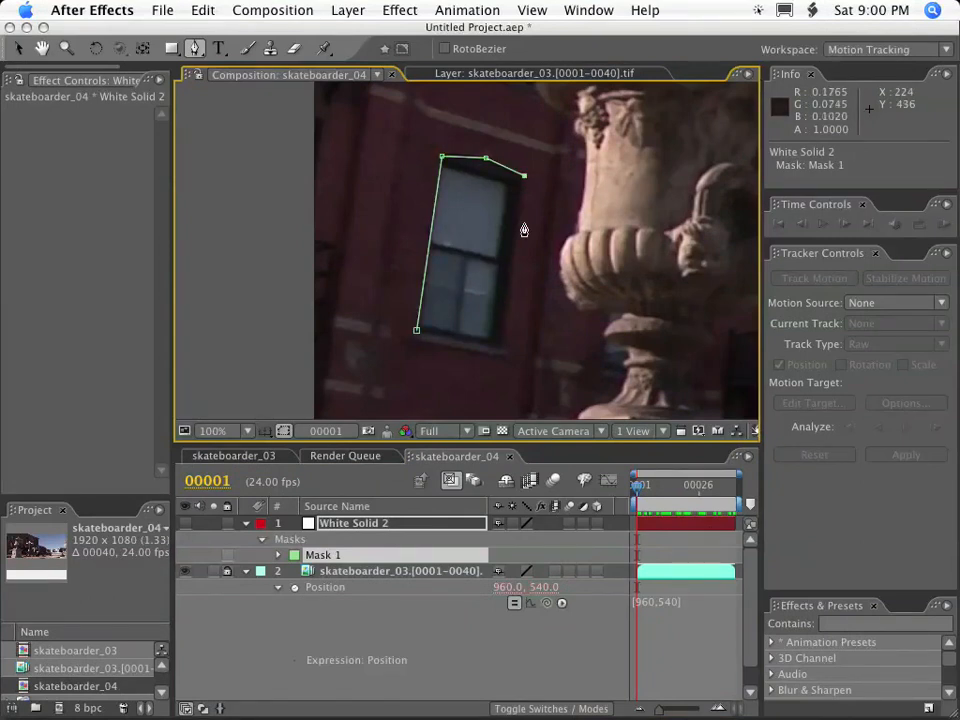
click(501, 347)
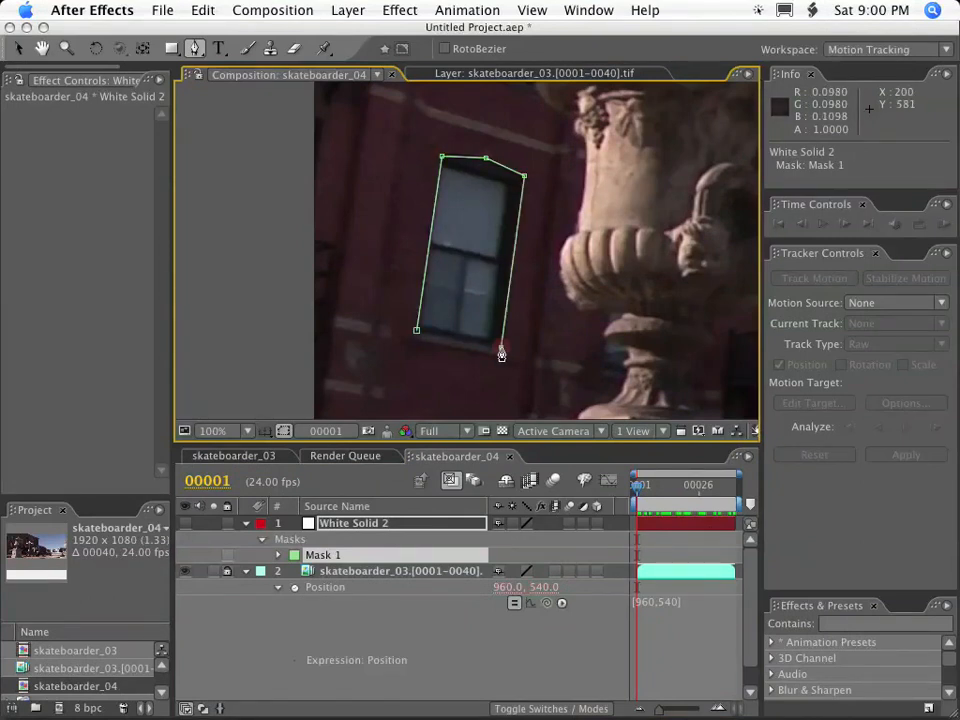
click(417, 333)
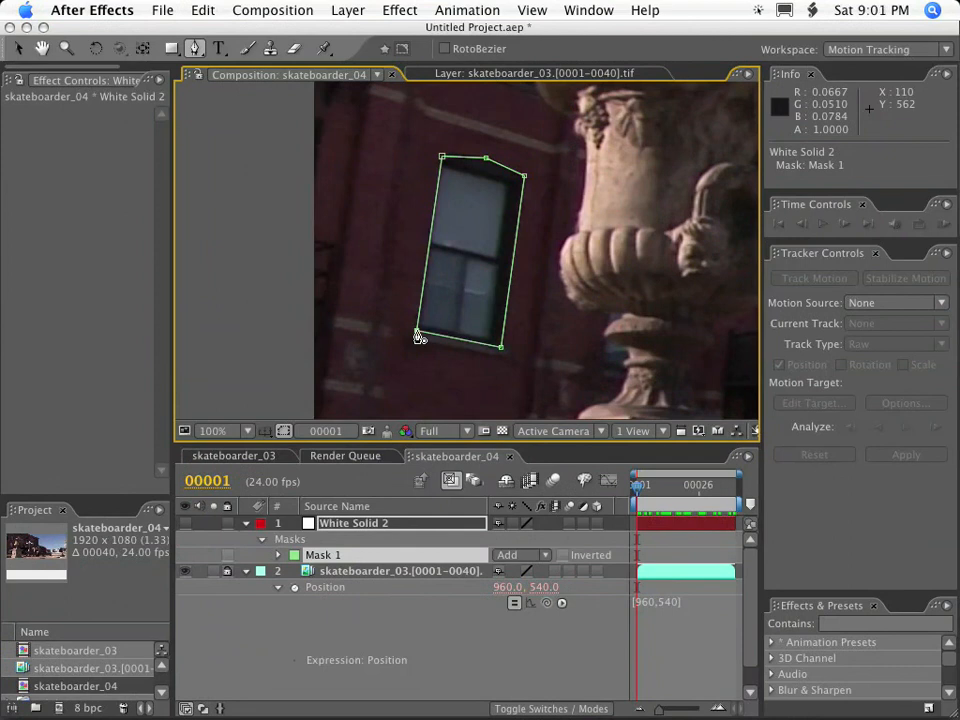
Keyframe the mask path at frame 1, and at frame 40 move the whole mask onto the window, lower-right vertex at about 421, 541.
key(alt+shift+m)
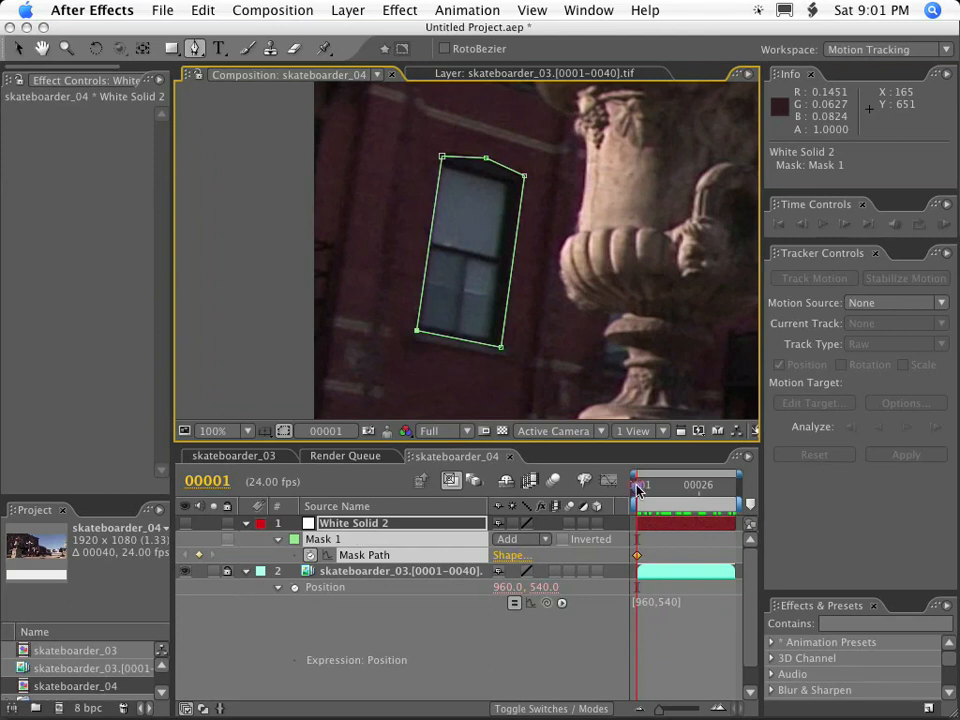
drag(637, 489, 778, 489)
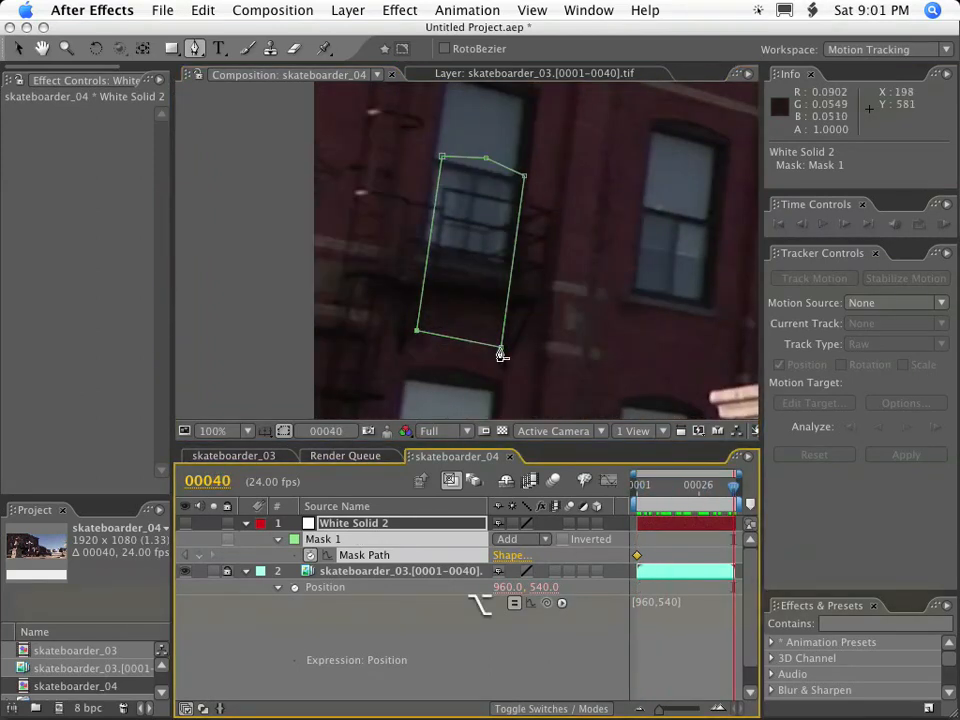
key(v)
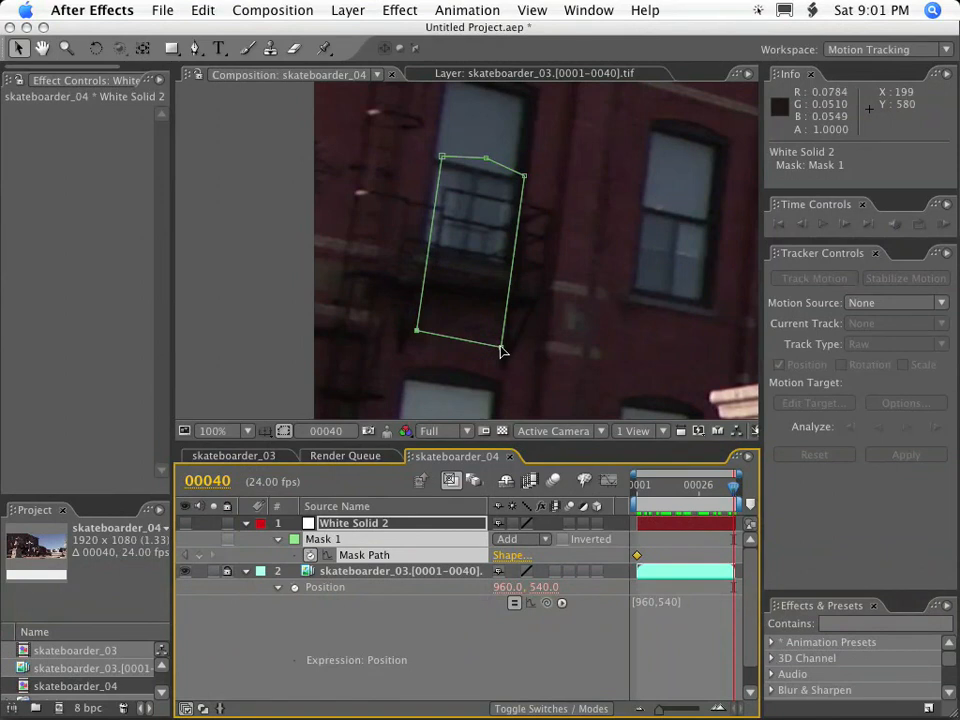
alt+click(502, 350)
drag(502, 350, 708, 314)
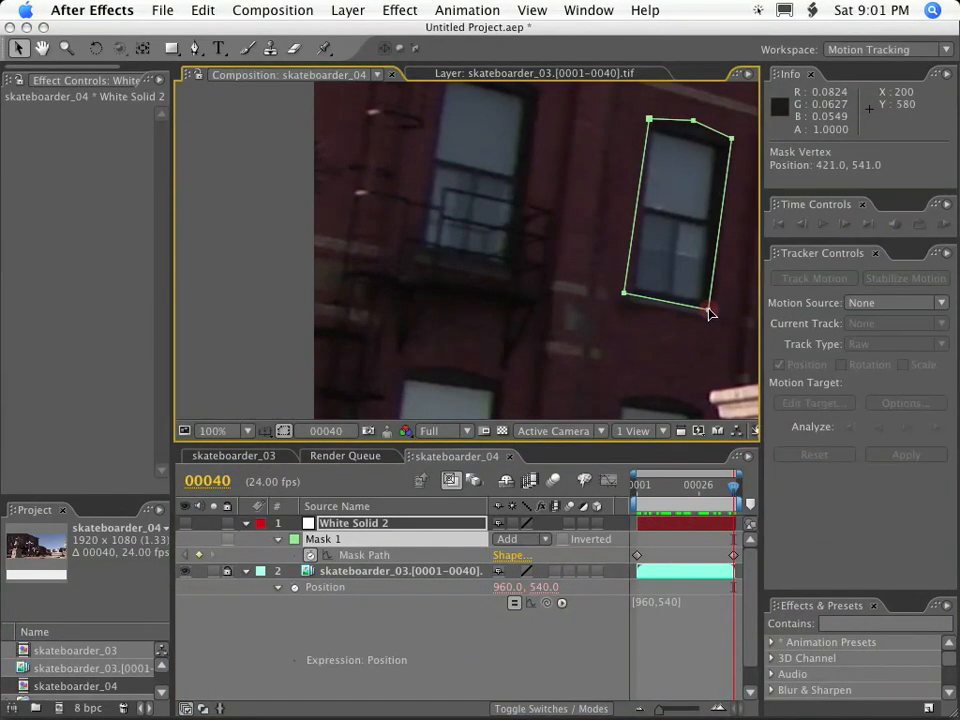
Return to frame 1 and delete both Mask Path keyframes of the window mask.
drag(734, 485, 538, 481)
drag(627, 481, 671, 481)
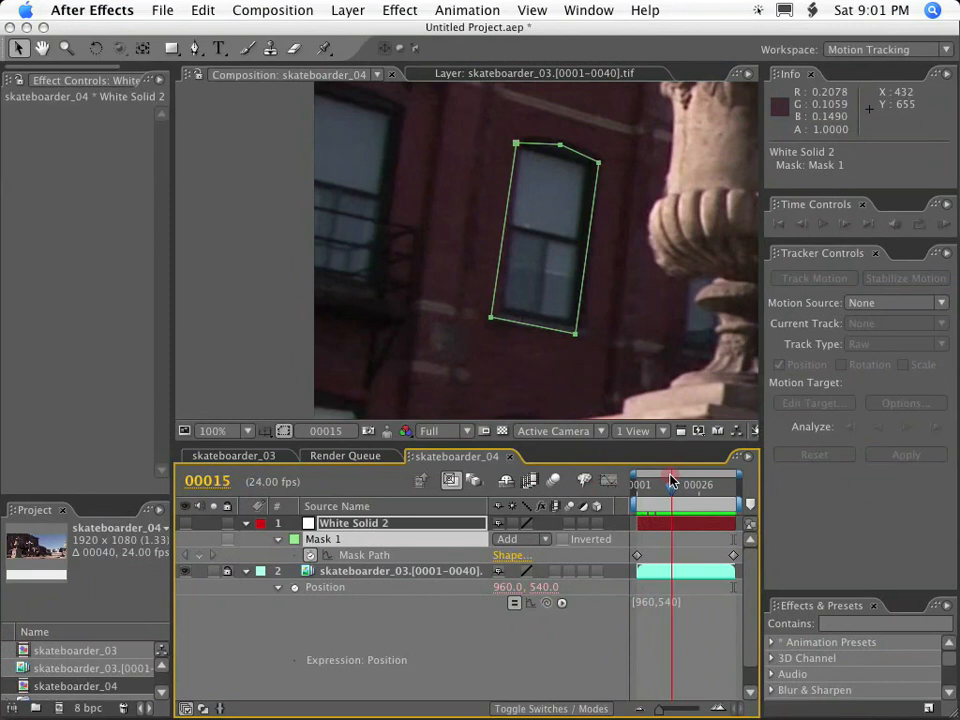
drag(671, 481, 636, 482)
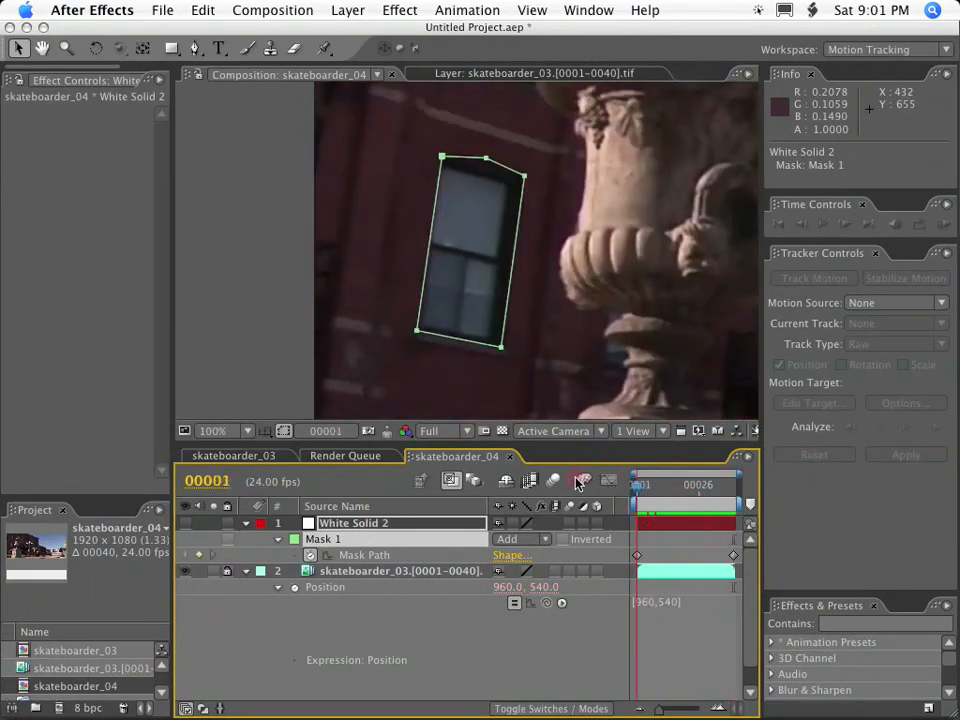
click(576, 688)
click(354, 523)
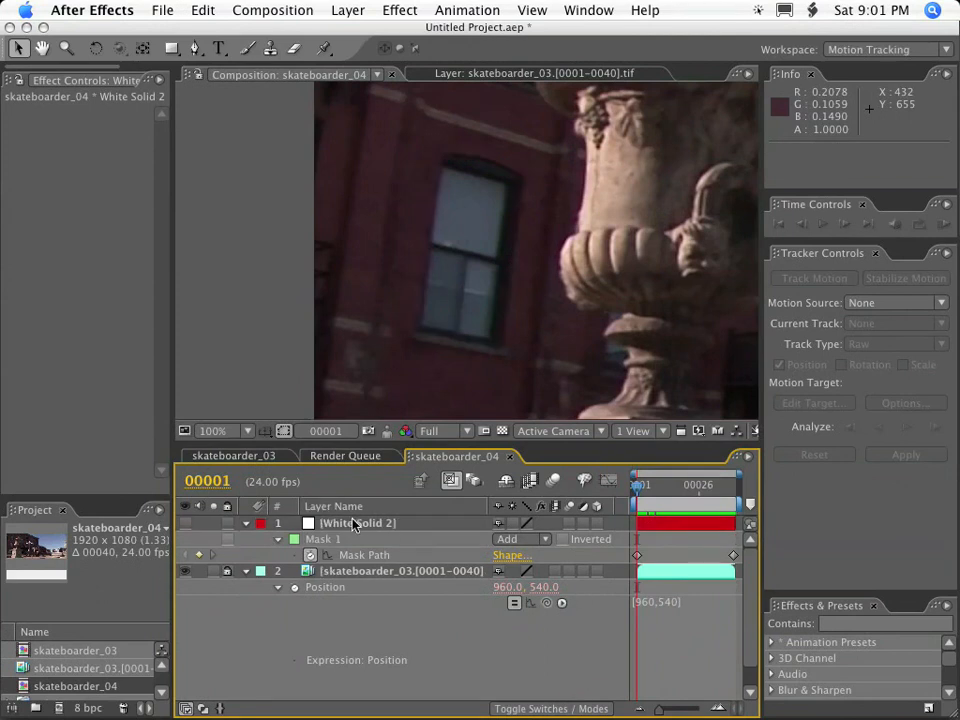
click(735, 555)
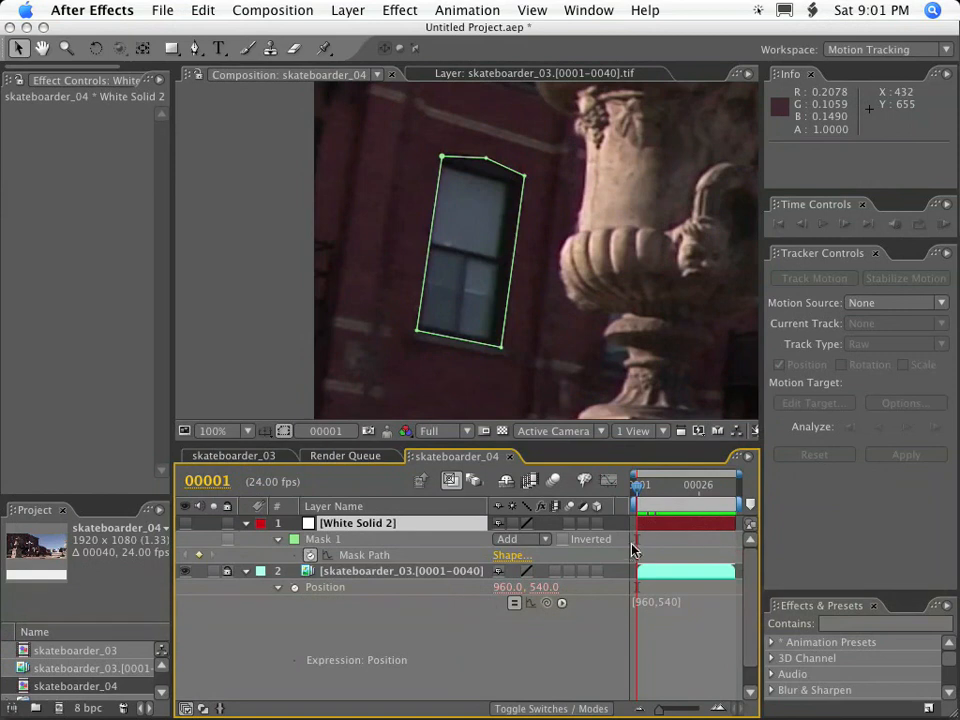
click(636, 556)
click(375, 578)
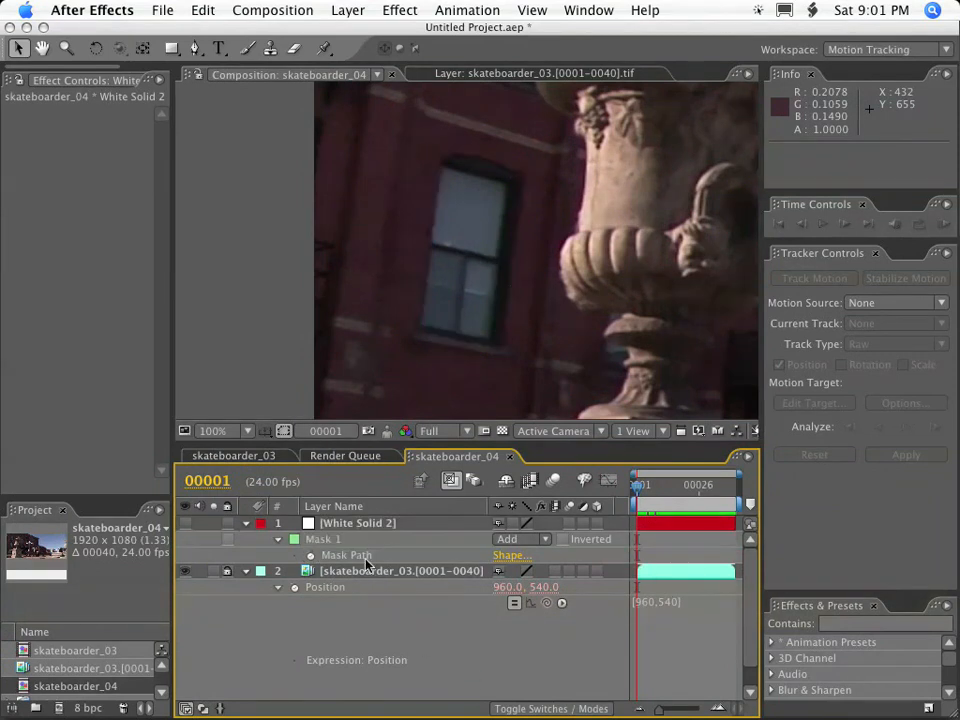
Convert the window mask's upper middle vertex into a smooth point with short handles so the top edge follows the arch.
click(353, 521)
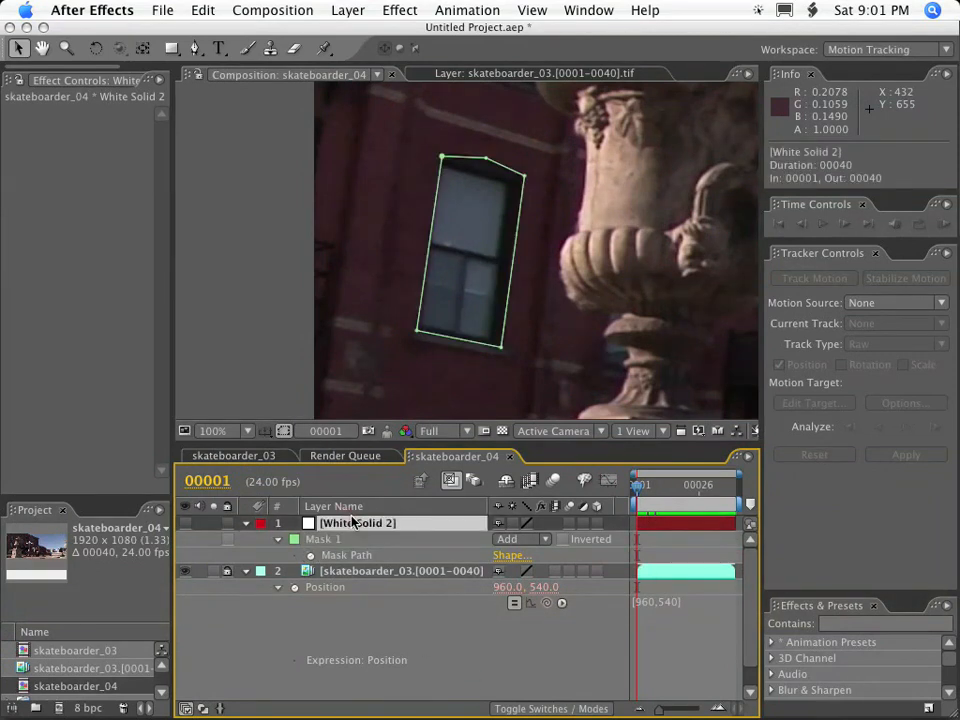
click(497, 161)
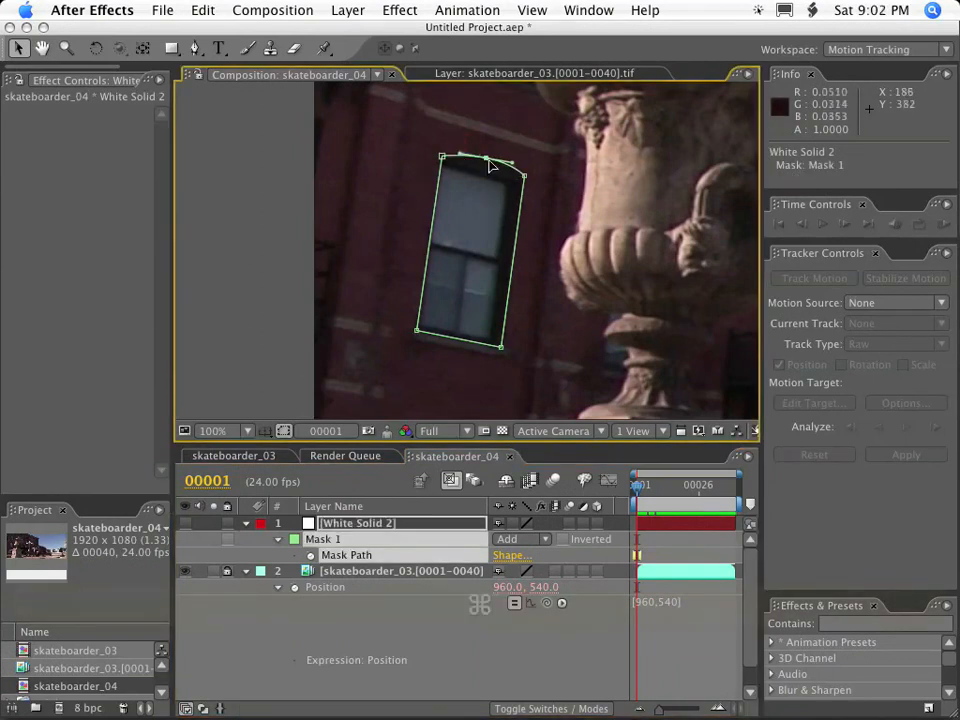
alt+super+click(486, 160)
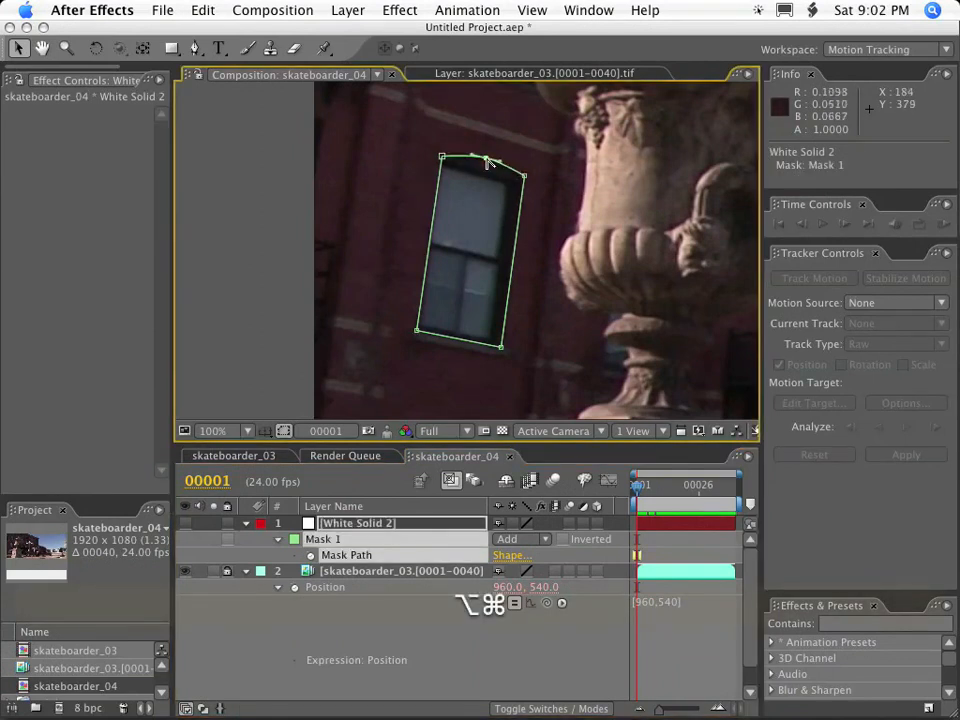
scroll(499, 186, up, 1)
key(space)
drag(467, 166, 523, 356)
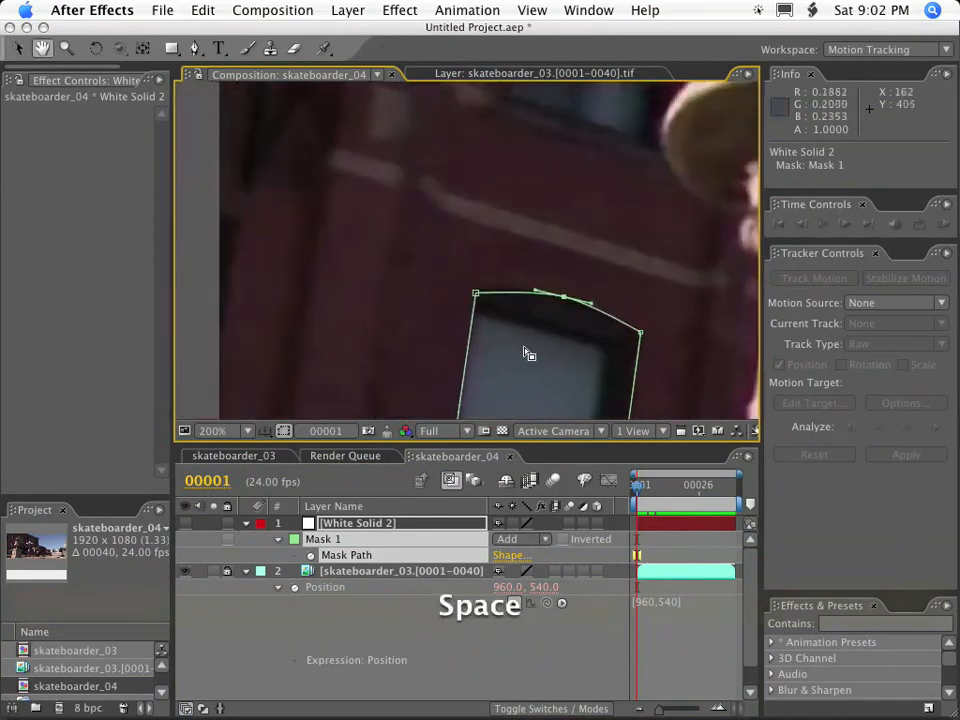
key(period)
click(488, 331)
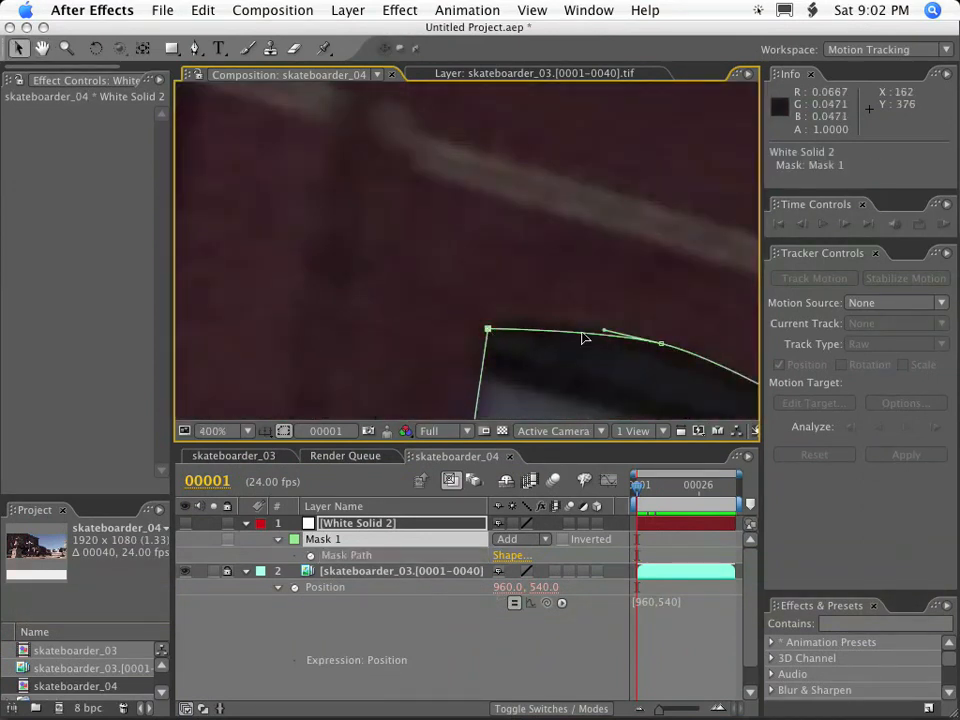
Start a second Pen tool mask on the white solid, tracing the stone urn lid's left shoulder up to the finial's tip.
scroll(583, 336, down, 6)
key(space)
drag(593, 342, 620, 415)
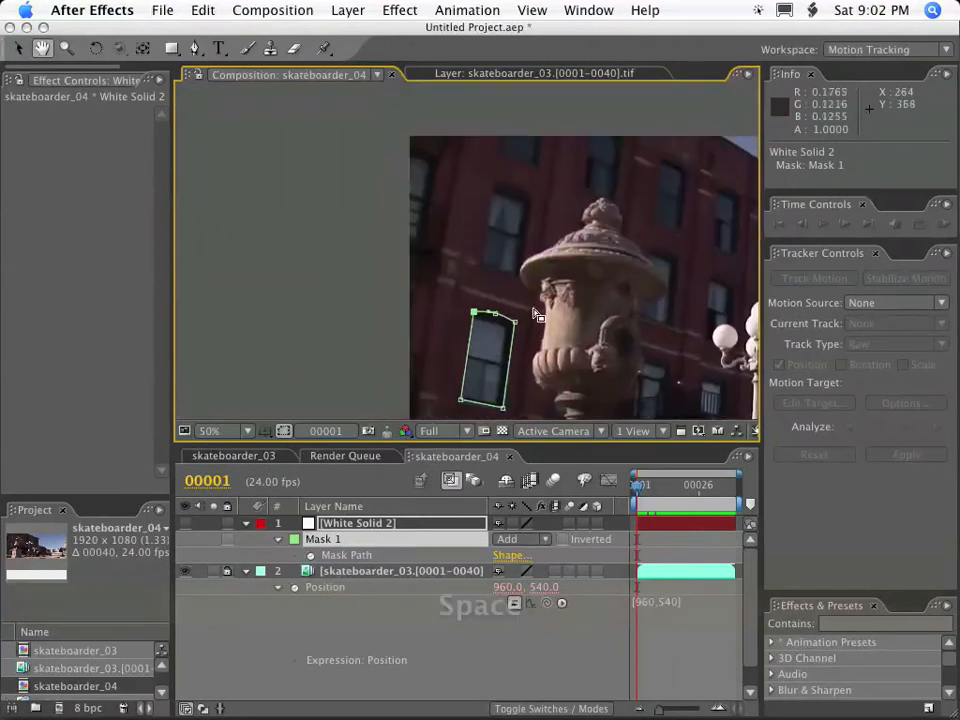
scroll(580, 298, up, 1)
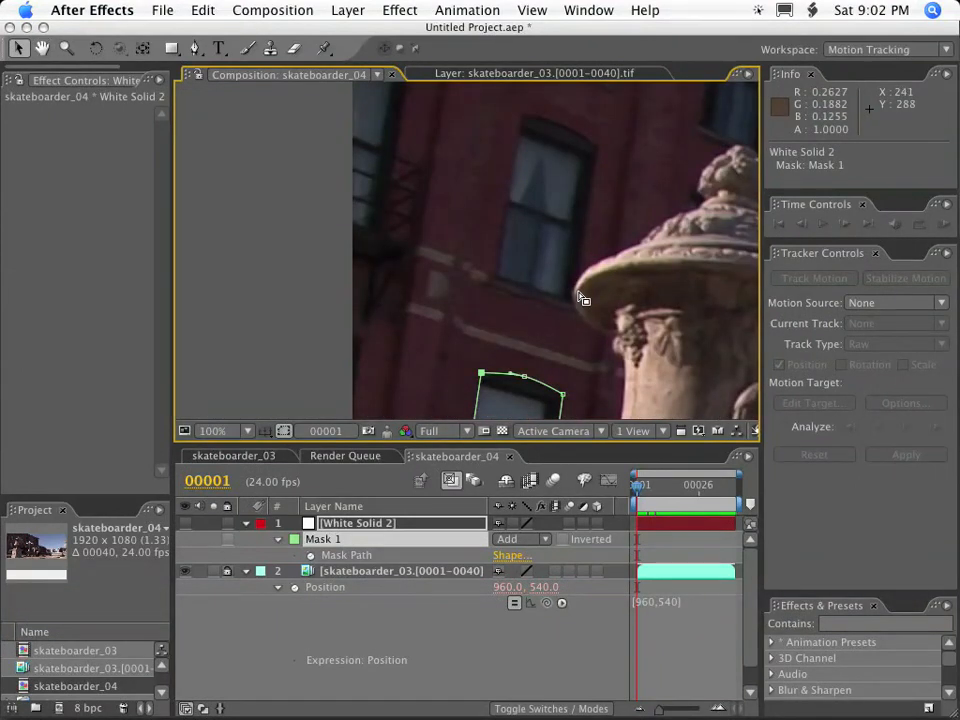
key(g)
drag(643, 244, 625, 248)
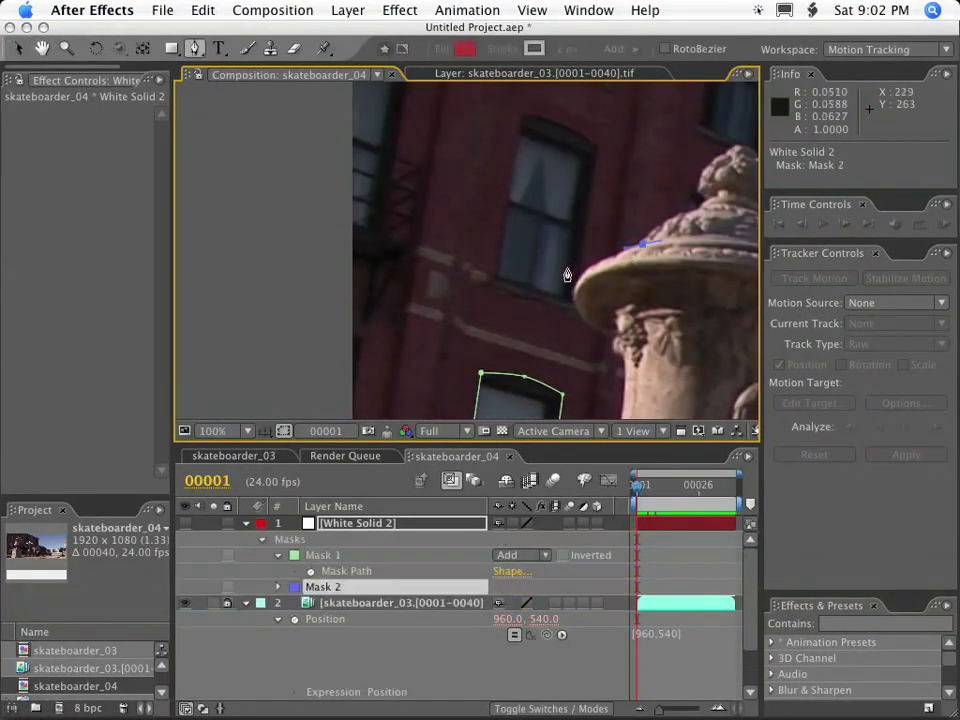
drag(690, 212, 704, 198)
click(697, 189)
click(736, 149)
Continue the urn mask down the finial's right side and back along the lid's rim, closing the path at its first point.
key(space)
drag(742, 160, 574, 178)
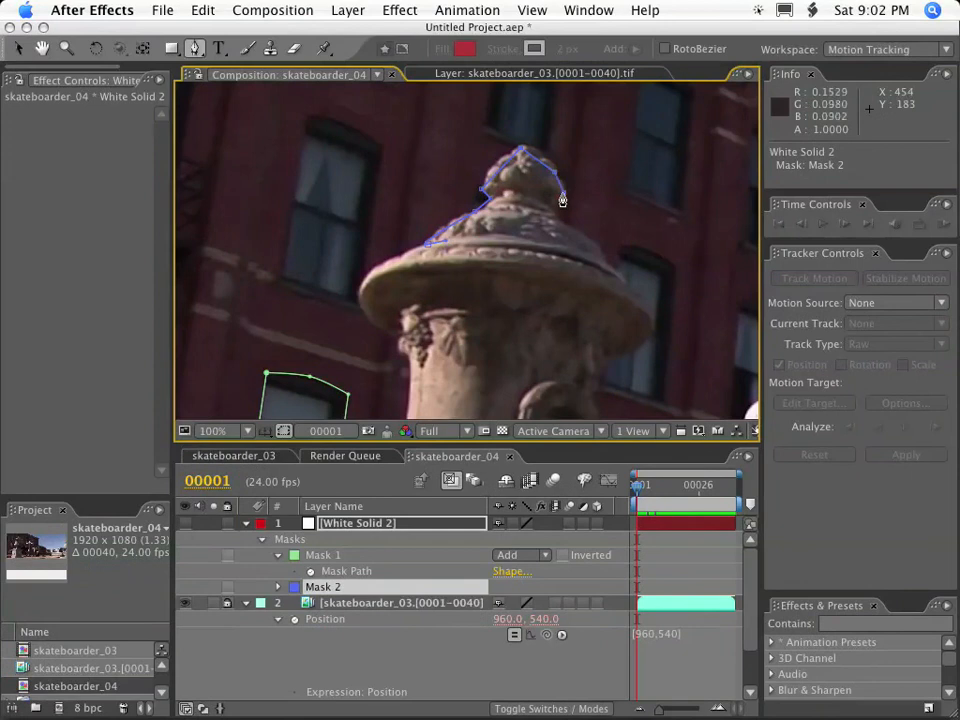
click(556, 206)
click(601, 252)
click(626, 283)
click(519, 251)
click(426, 246)
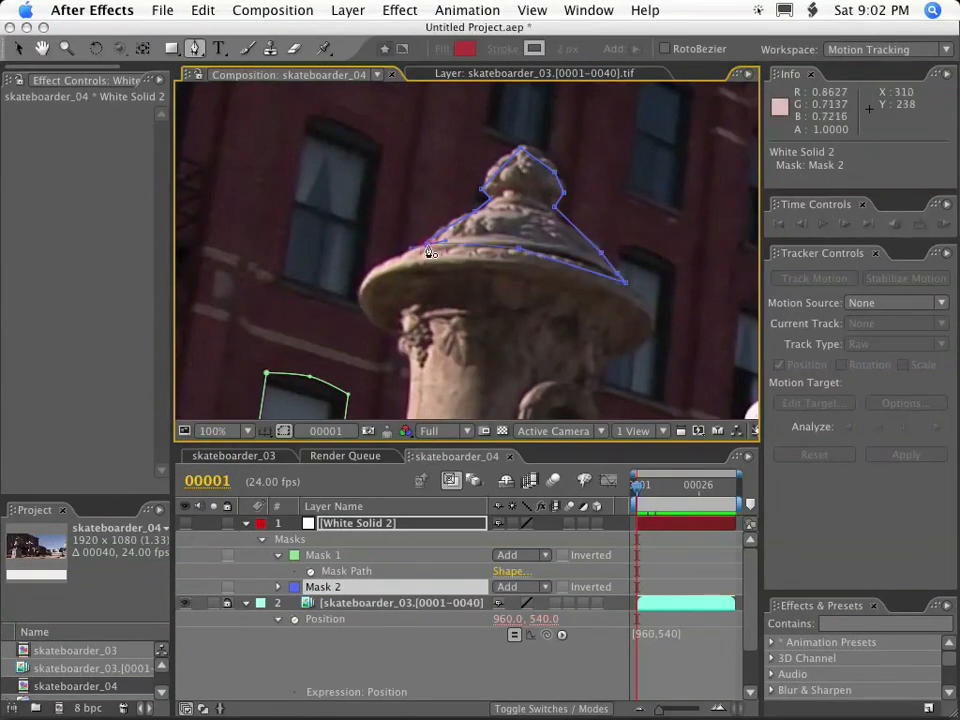
click(425, 246)
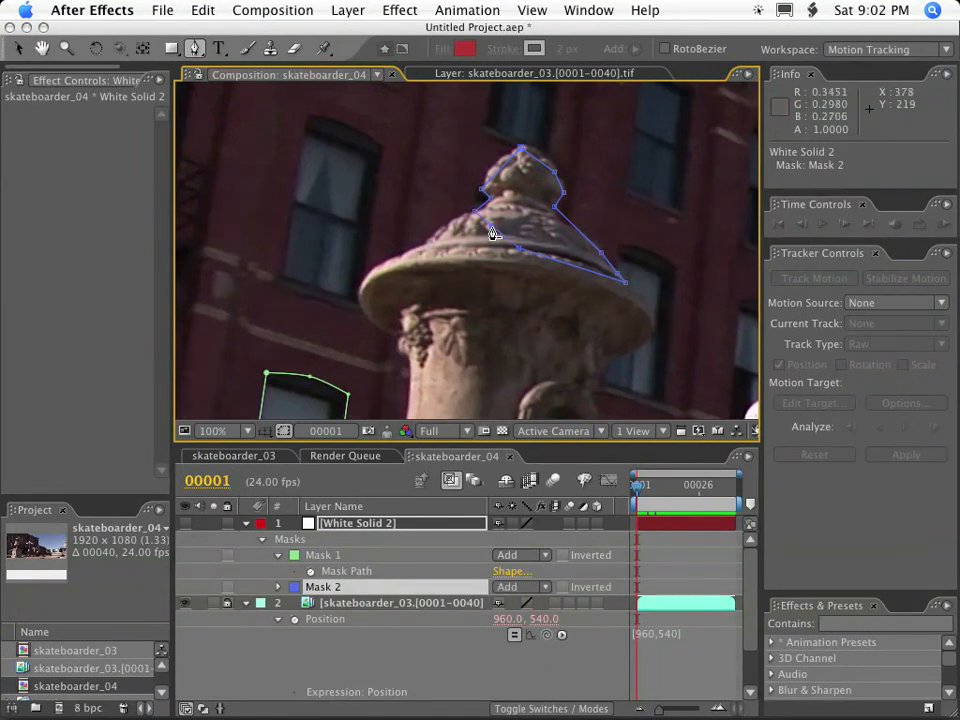
Move Mask 2's lower-left vertex to about 301, 239 and add vertices that fit the lid's left shoulder.
key(v)
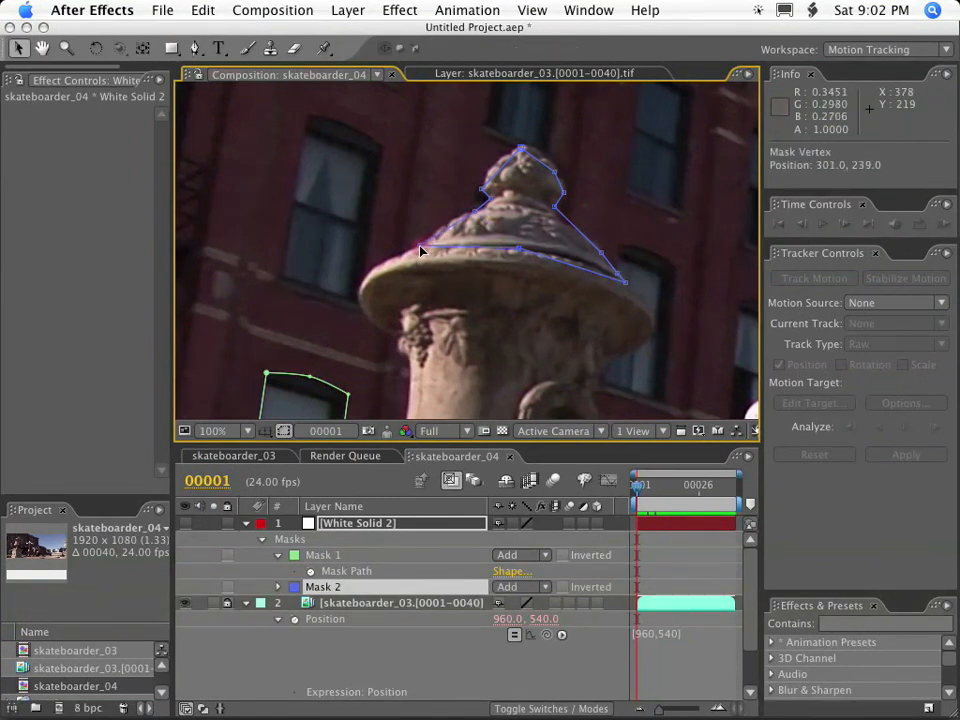
key(period)
drag(483, 174, 450, 183)
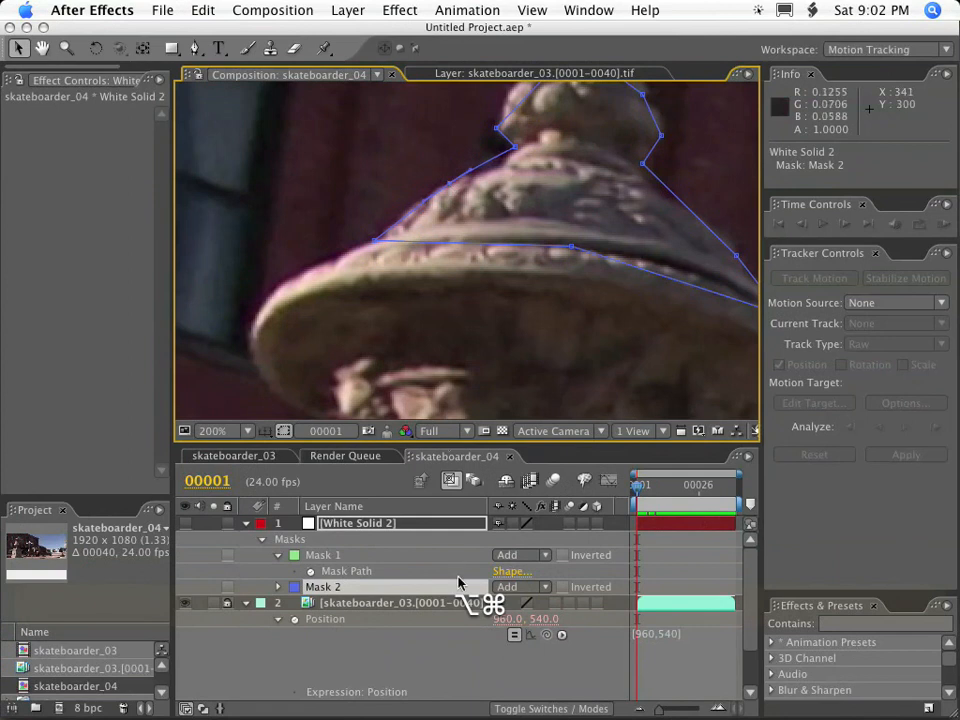
super+click(500, 168)
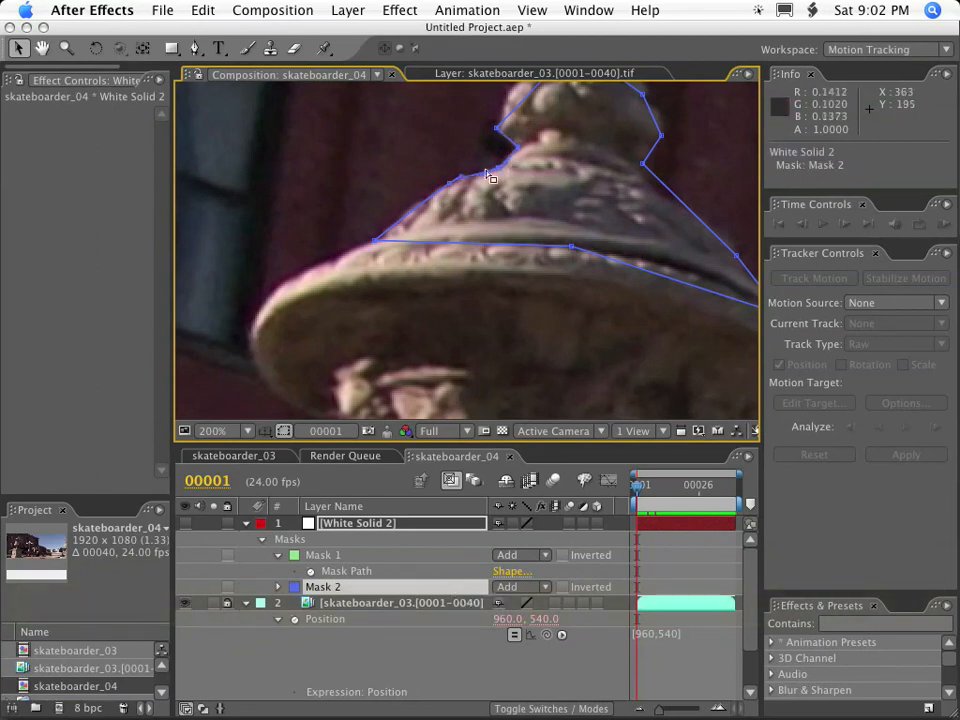
drag(461, 181, 461, 177)
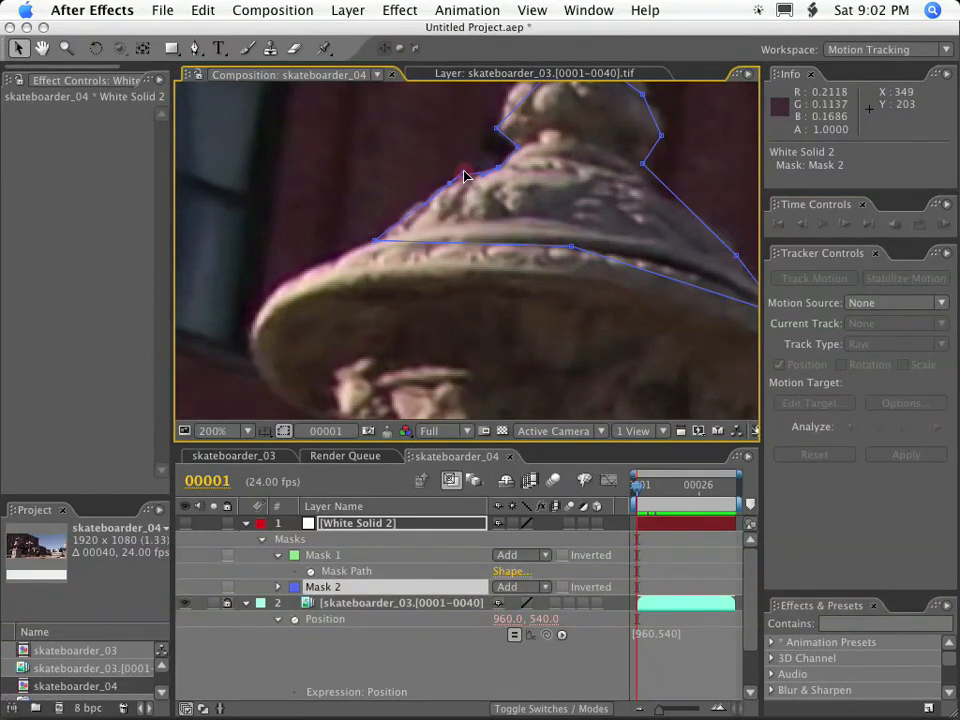
Add curved vertices to Mask 2 along the finial's left and upper right edges, and smooth the vertex at its tip.
key(space)
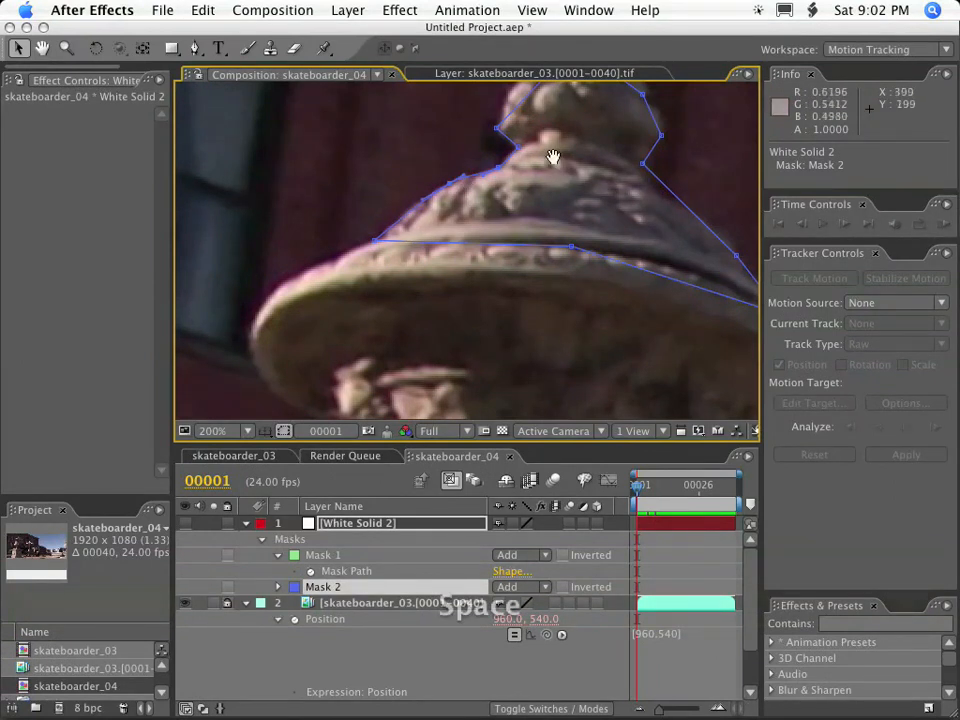
drag(553, 154, 497, 268)
super+click(472, 212)
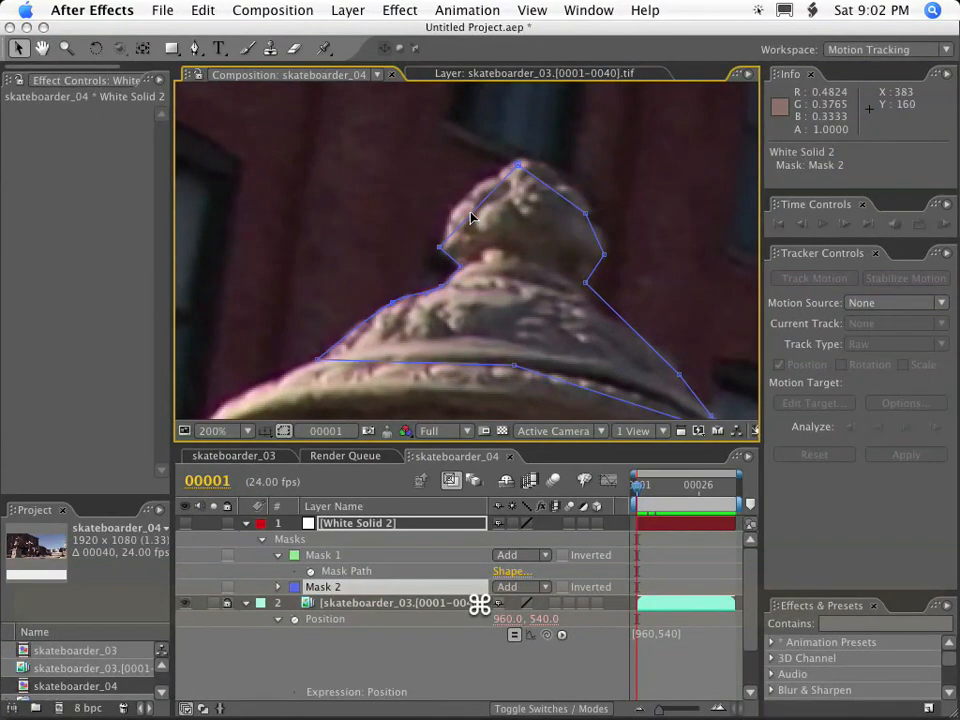
alt+super+click(473, 213)
drag(473, 213, 457, 204)
alt+super+click(457, 204)
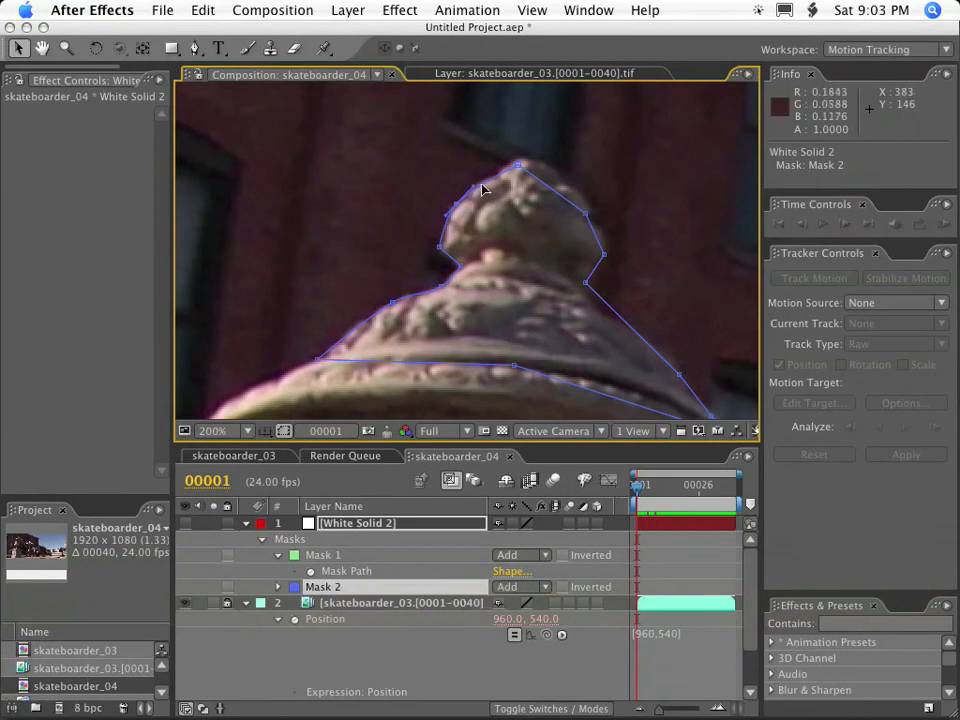
mouse_move(520, 164)
mouse_down()
mouse_move(497, 163)
mouse_move(493, 175)
mouse_move(525, 160)
mouse_up()
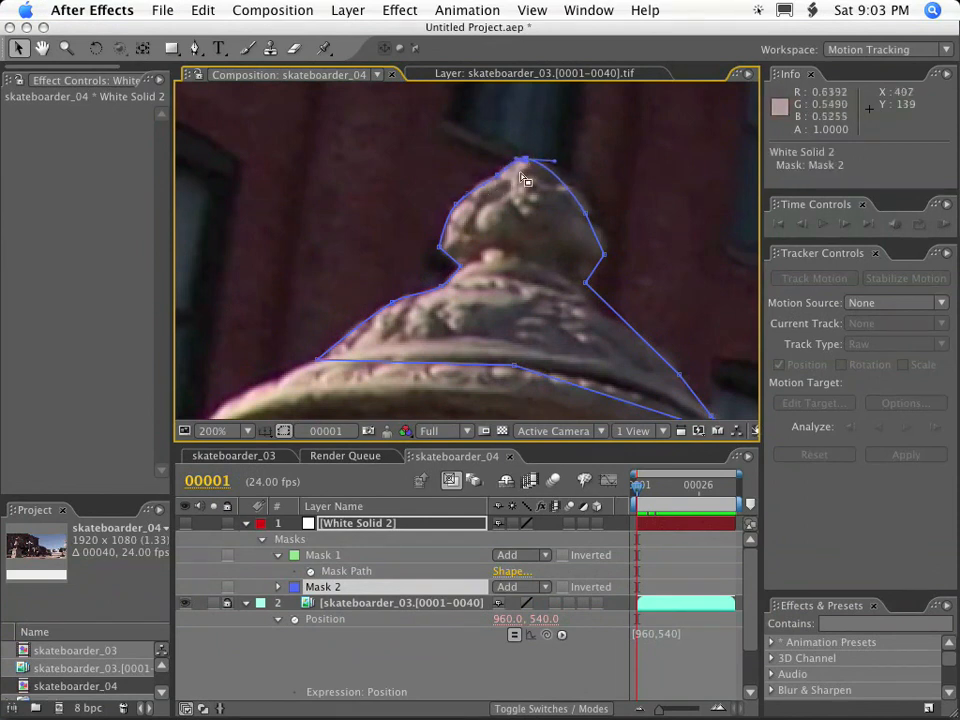
drag(588, 222, 587, 208)
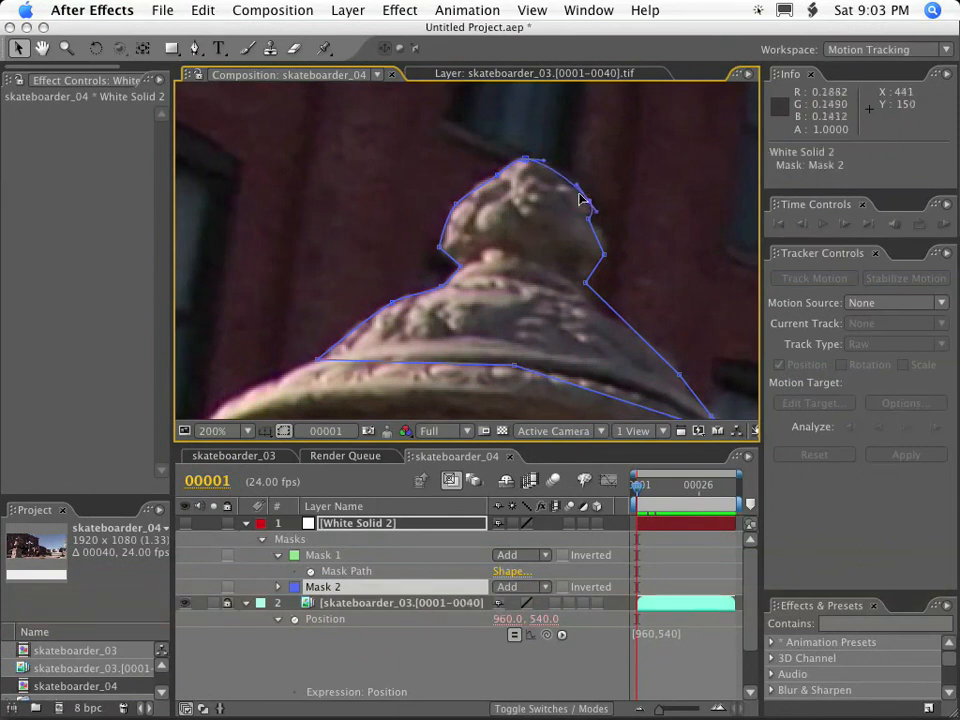
alt+super+click(567, 184)
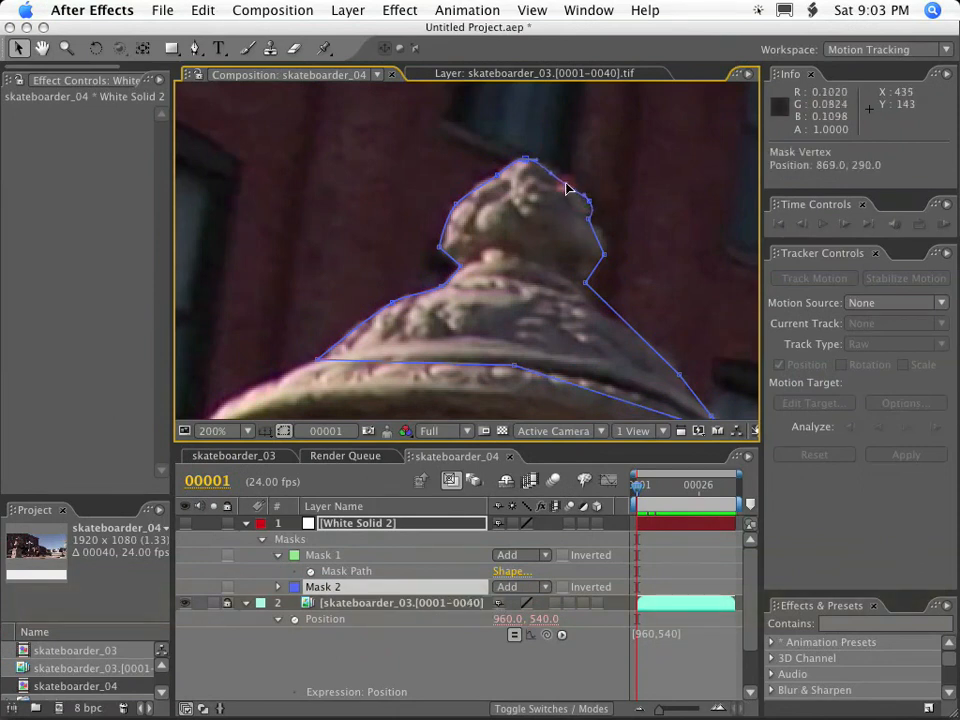
key(super+z)
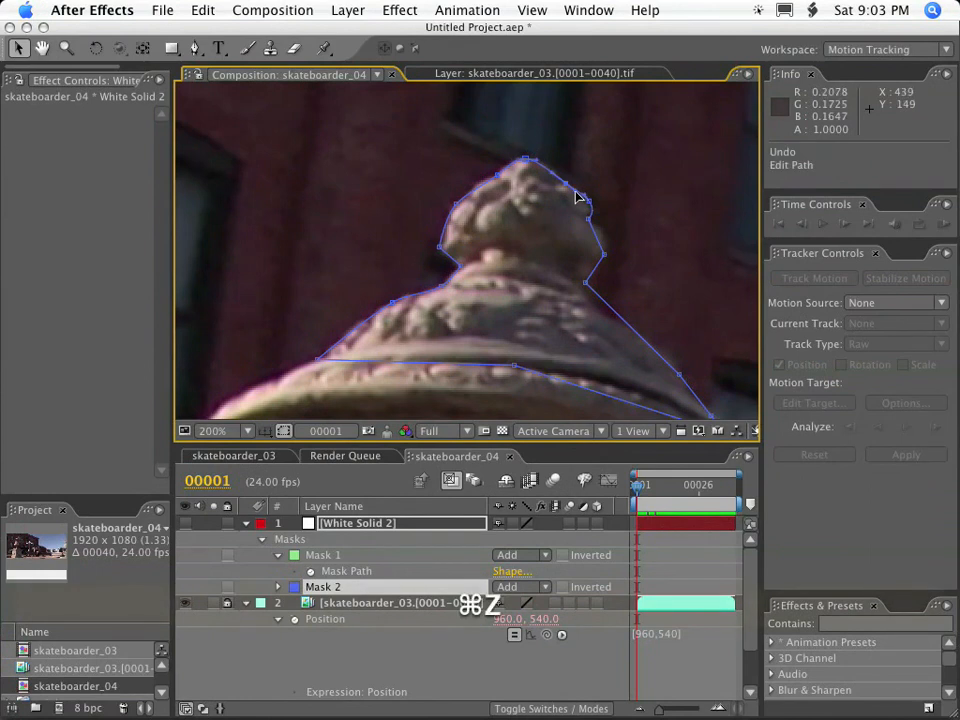
key(super+z)
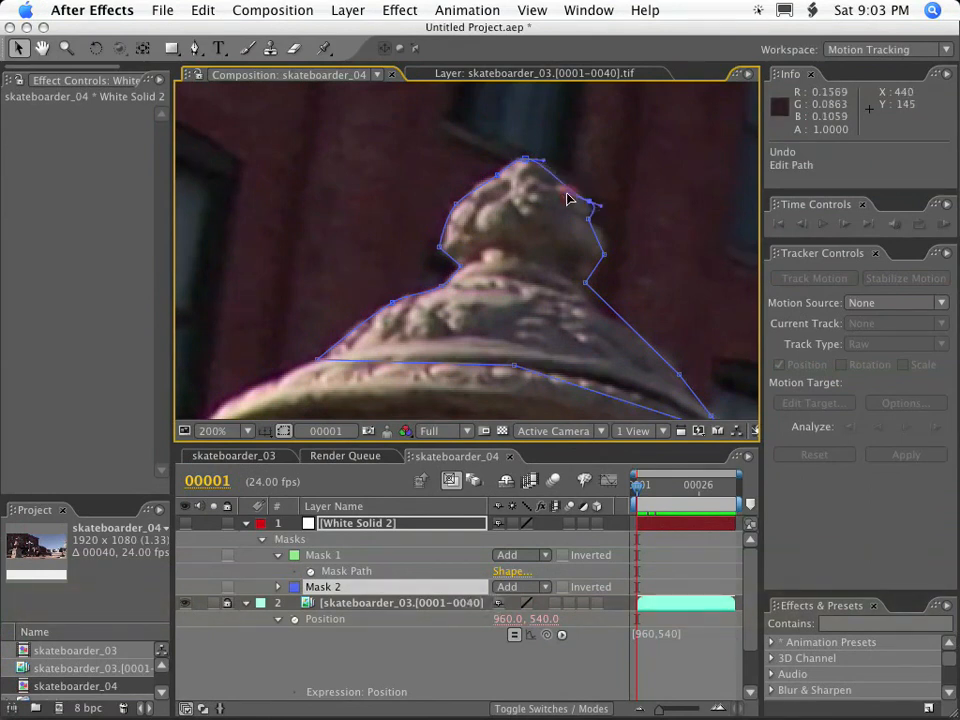
Refit Mask 2 to the finial's right side, from the tip vertex at about 832, 264 to curved vertices at the widest point and neck.
key(alt+super)
drag(567, 182, 531, 158)
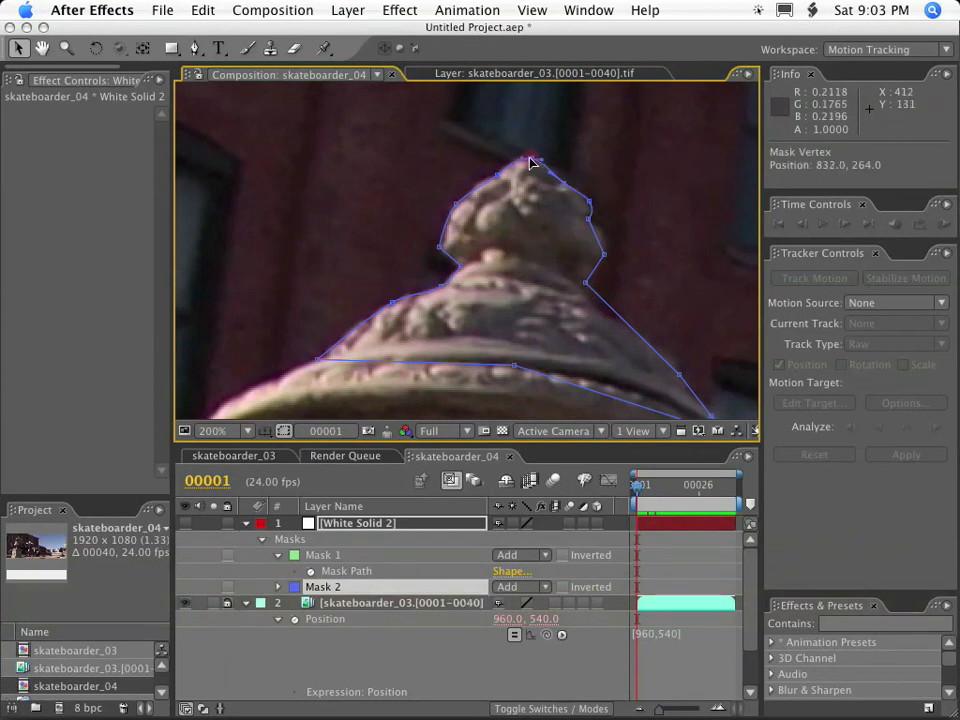
alt+super+click(585, 283)
alt+super+click(604, 257)
alt+super+click(605, 256)
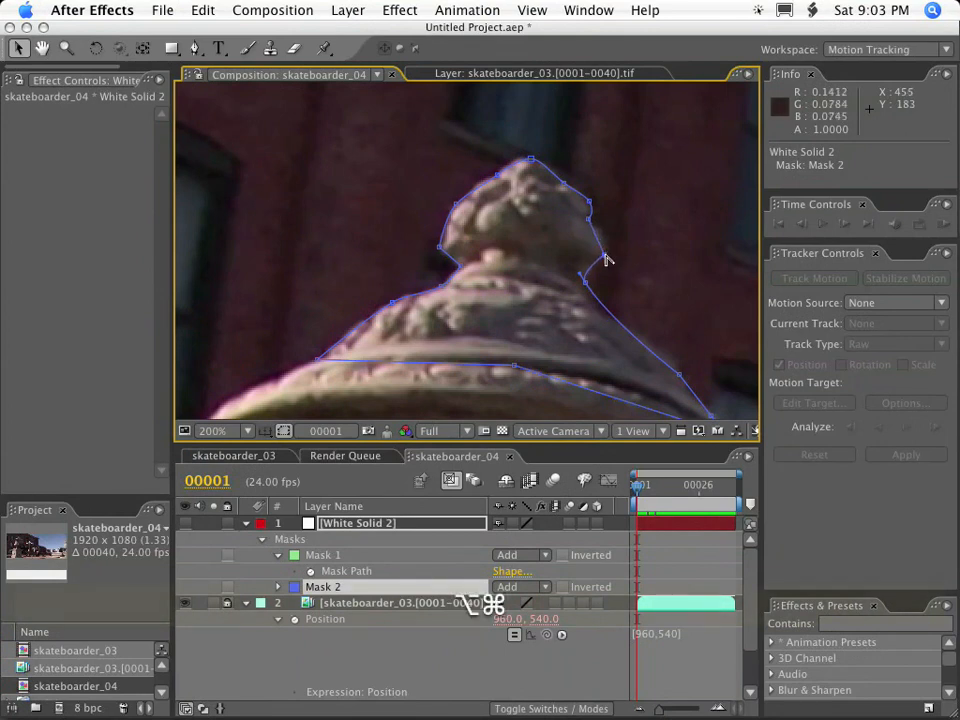
drag(606, 255, 585, 285)
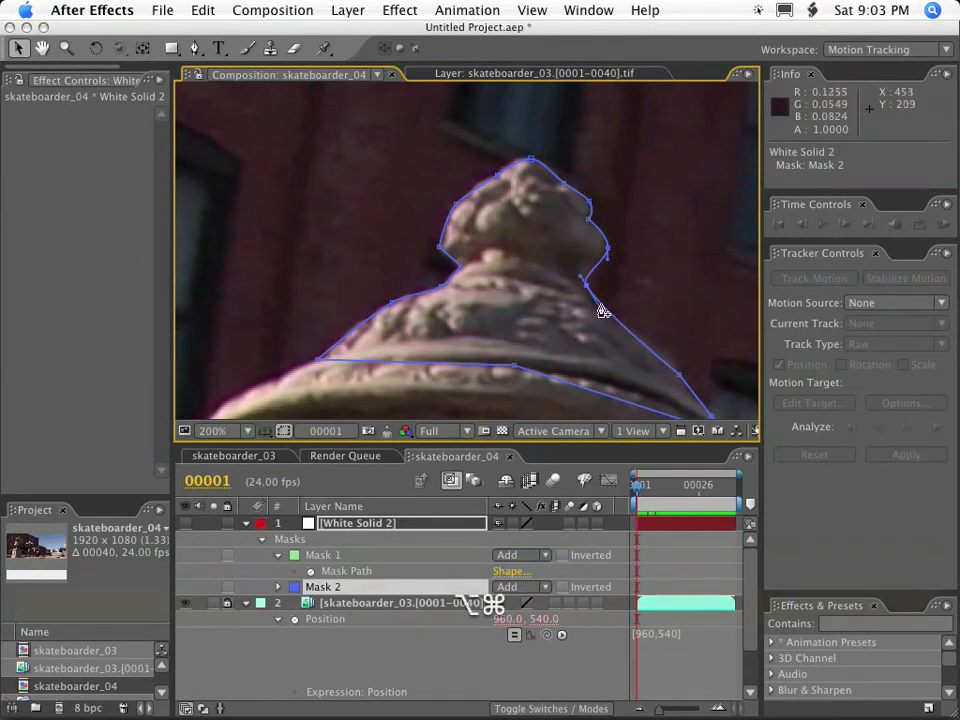
Add a Mask 2 vertex just below the finial's right neck at about 896, 417 and smooth the neck vertex above it.
alt+super+click(592, 302)
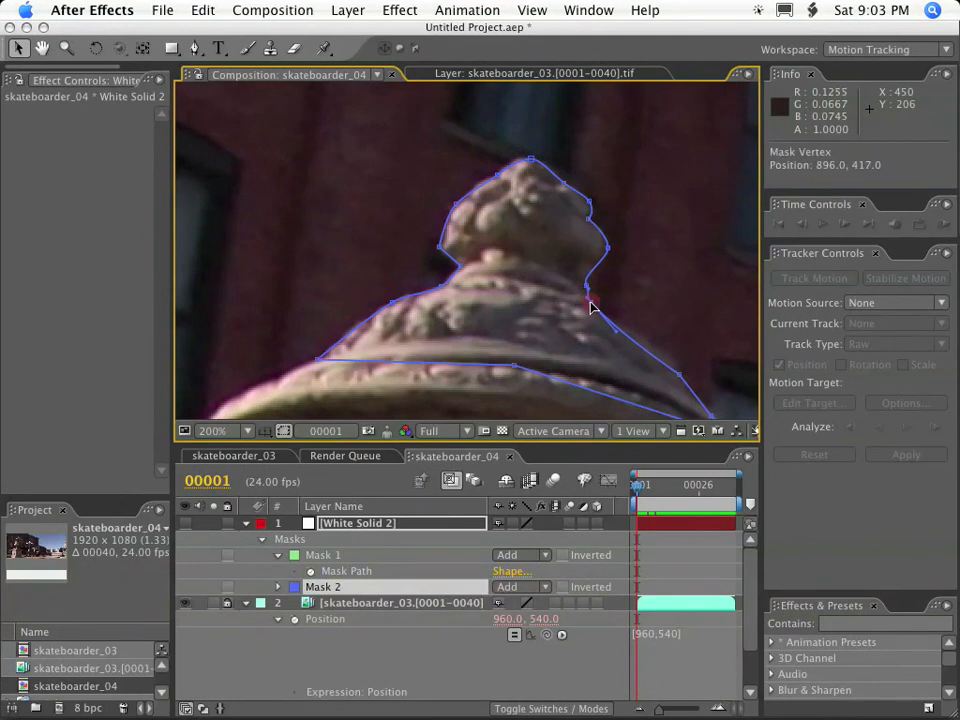
key(period)
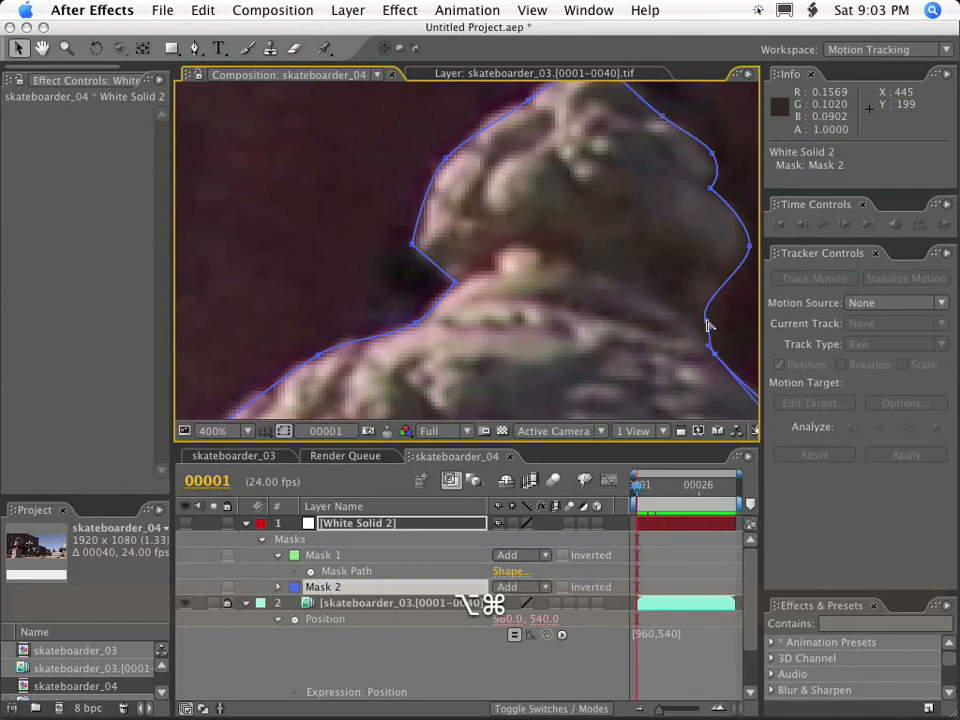
alt+super+click(707, 325)
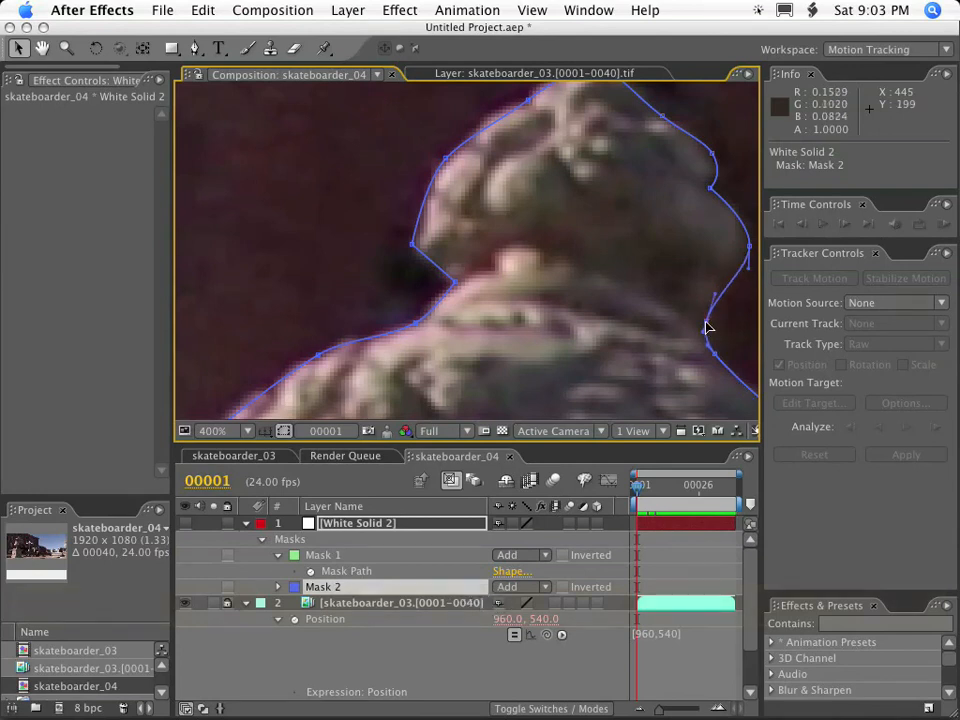
key(comma)
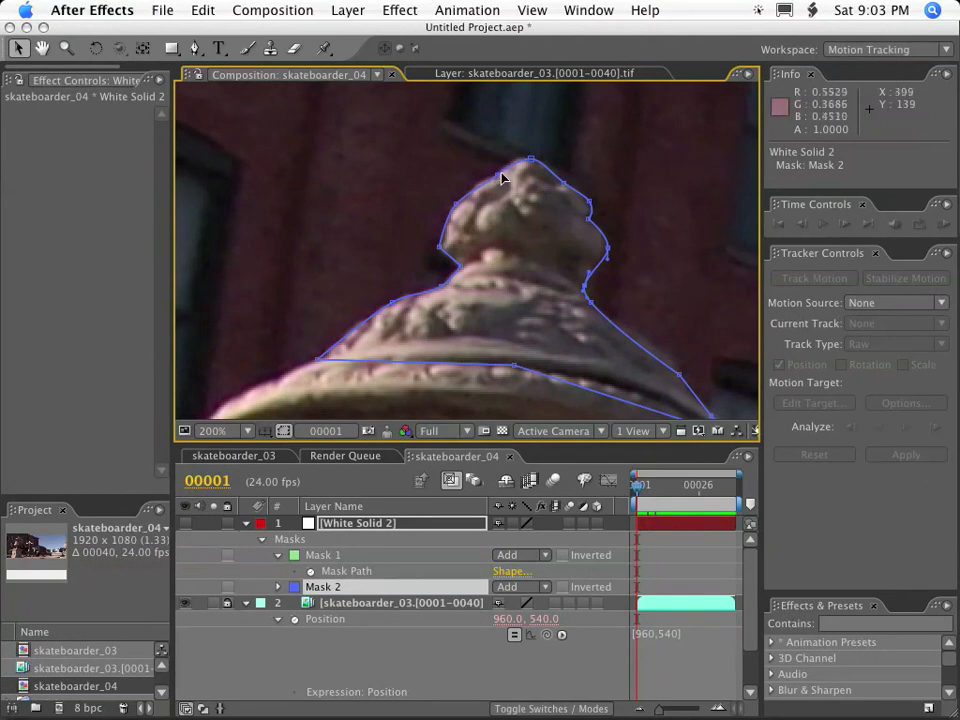
Shift Mask 2's tip vertex slightly left and nudge the vertex at the finial's widest right point onto the stone's edge.
click(528, 158)
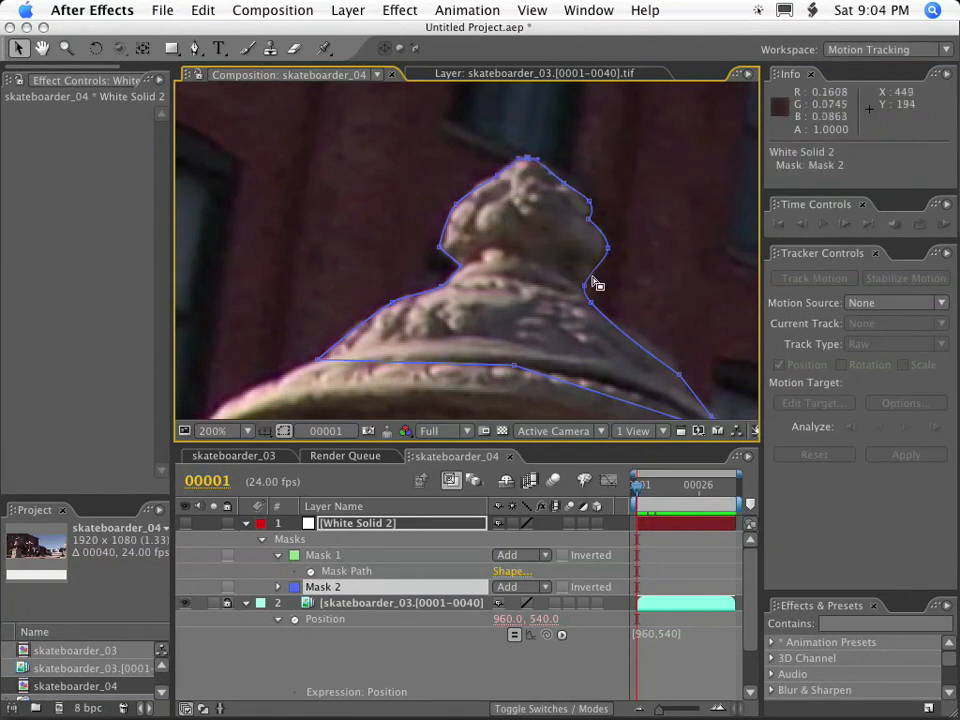
mouse_move(641, 489)
mouse_down()
mouse_move(652, 487)
mouse_move(633, 486)
mouse_up()
click(609, 247)
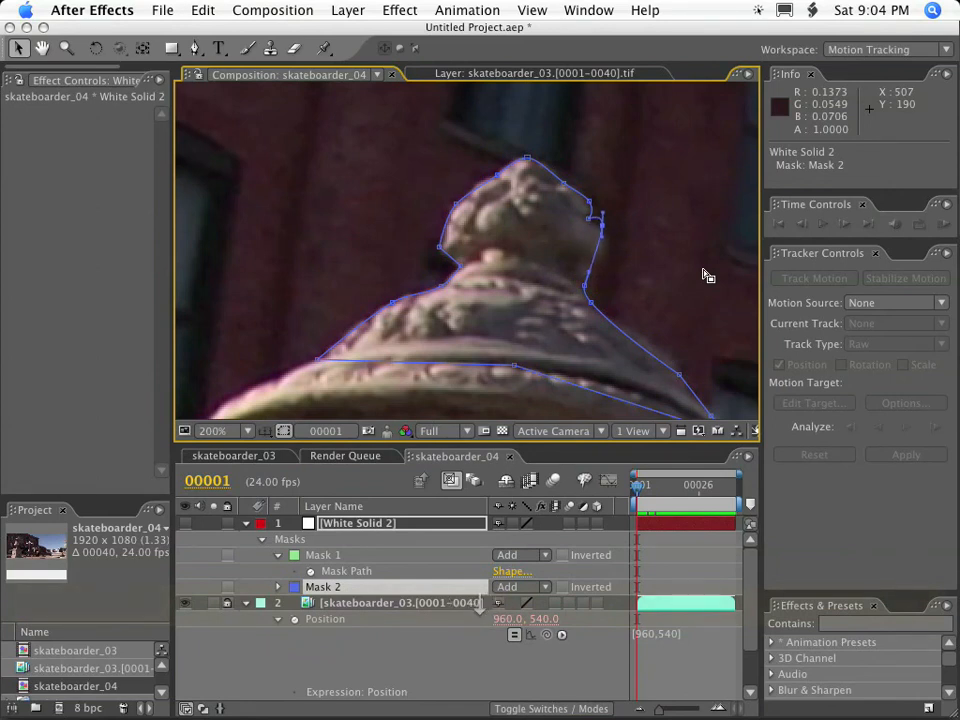
key(shift+Up)
key(shift+Up)
key(shift+Up)
key(shift+Up)
key(shift+Up)
key(shift+Up)
key(shift+Up)
key(shift+Up)
key(shift+Down)
key(shift+Down)
key(shift+Down)
key(shift+Down)
key(shift+Down)
key(shift+Down)
key(shift+Down)
key(shift+Down)
key(shift+Down)
key(shift+Down)
key(shift+Down)
key(shift+Down)
key(shift+Down)
key(shift+Down)
key(shift+Down)
key(shift+Down)
key(shift+Down)
key(shift+Down)
key(shift+Down)
key(shift+Right)
key(shift+Right)
key(shift+Right)
key(shift+Right)
key(shift+Right)
key(shift+Right)
key(shift+Right)
key(shift+Right)
key(shift+Right)
key(shift+Up)
key(shift+Up)
key(shift+Up)
key(shift+Up)
key(shift+Up)
key(shift+Up)
key(shift+Up)
key(shift+Up)
key(shift+Left)
key(shift+Left)
key(shift+Left)
key(shift+Left)
key(shift+Left)
key(shift+Left)
key(shift+Left)
key(shift+Left)
key(shift+Left)
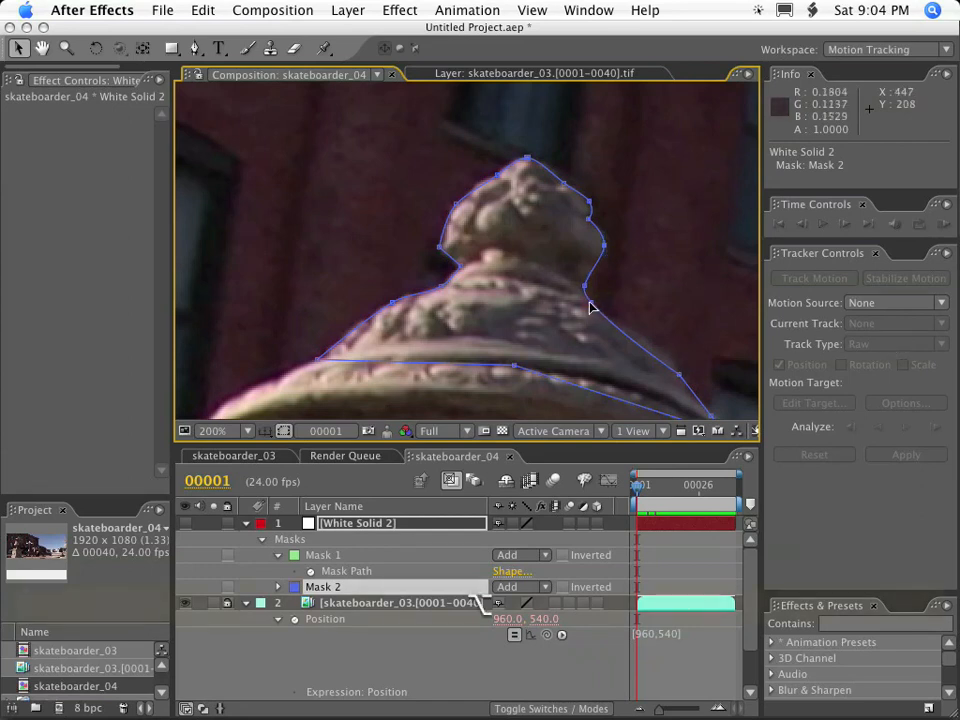
Free-transform all of Mask 2, scaling it to about 99.8% wide by 99.4% high, and place the transform anchor at the finial's tip.
key(comma)
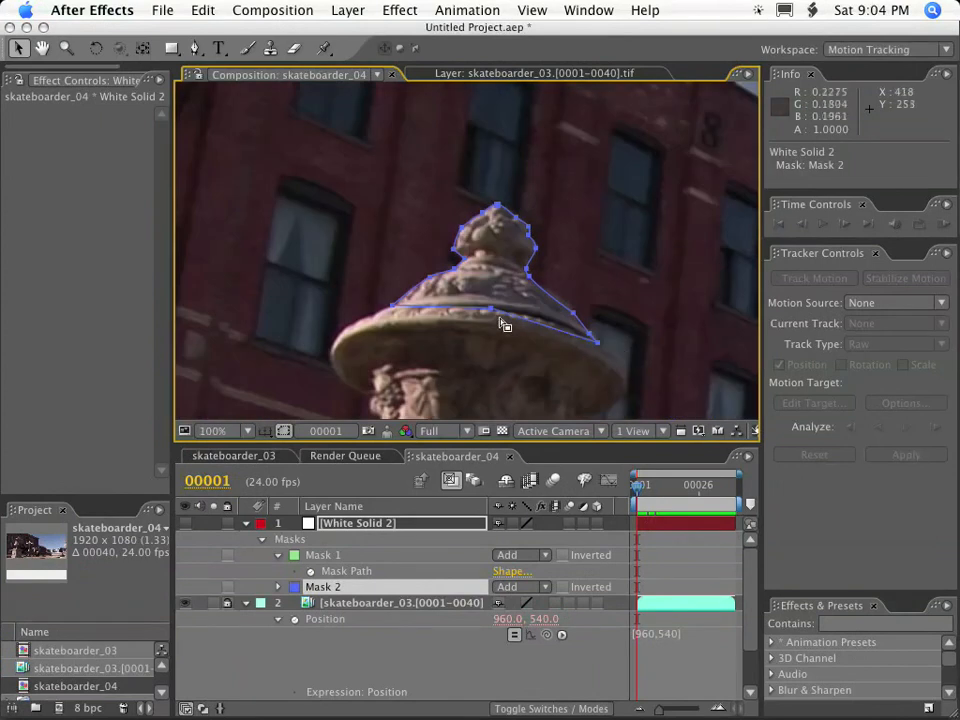
key(period)
click(594, 304)
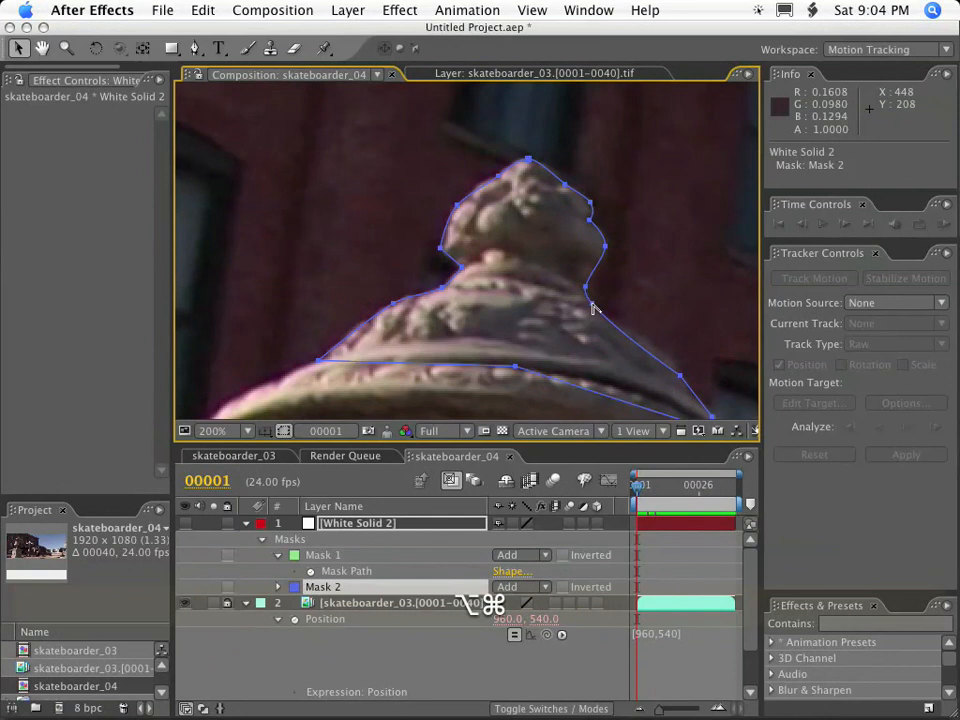
double_click(594, 303)
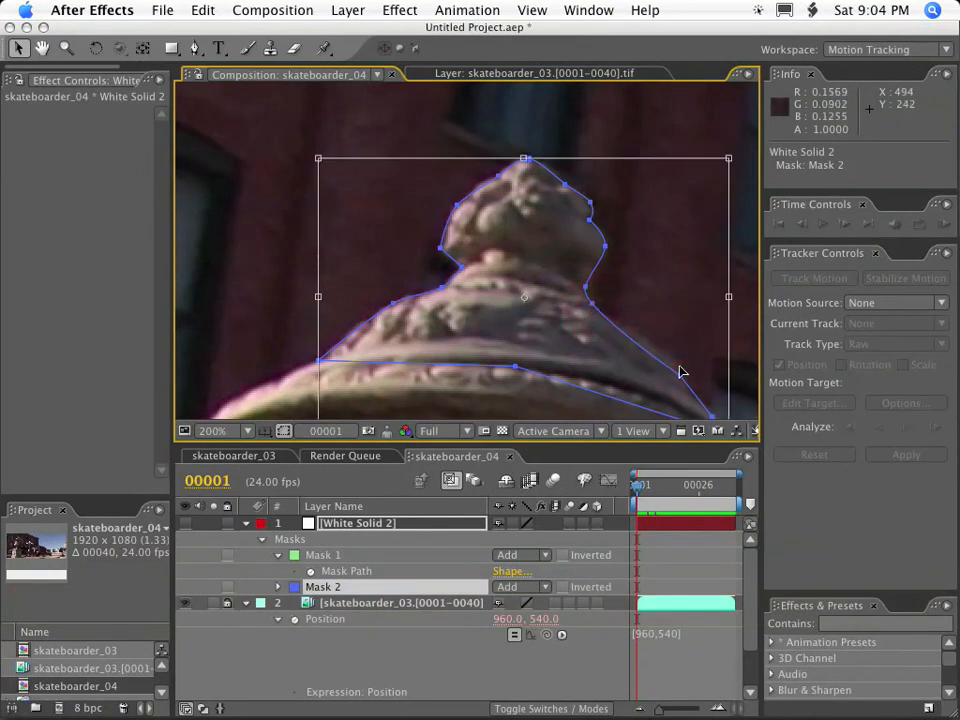
key(comma)
key(period)
mouse_move(318, 158)
mouse_down()
mouse_move(388, 214)
mouse_move(383, 195)
mouse_move(267, 162)
mouse_move(322, 155)
mouse_move(319, 210)
mouse_move(319, 160)
mouse_up()
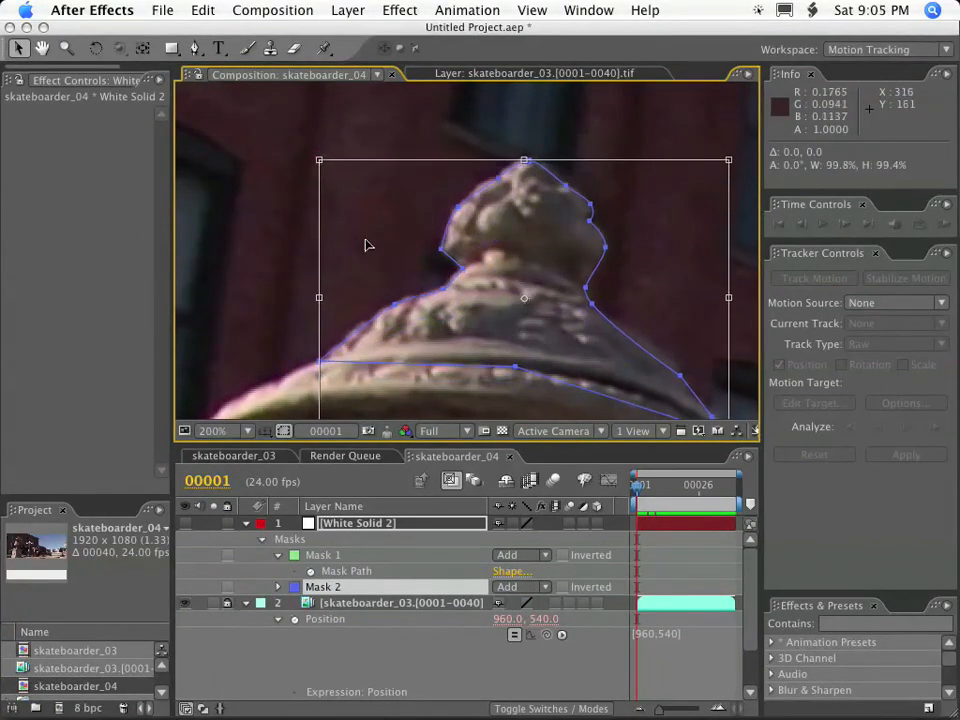
drag(524, 299, 524, 160)
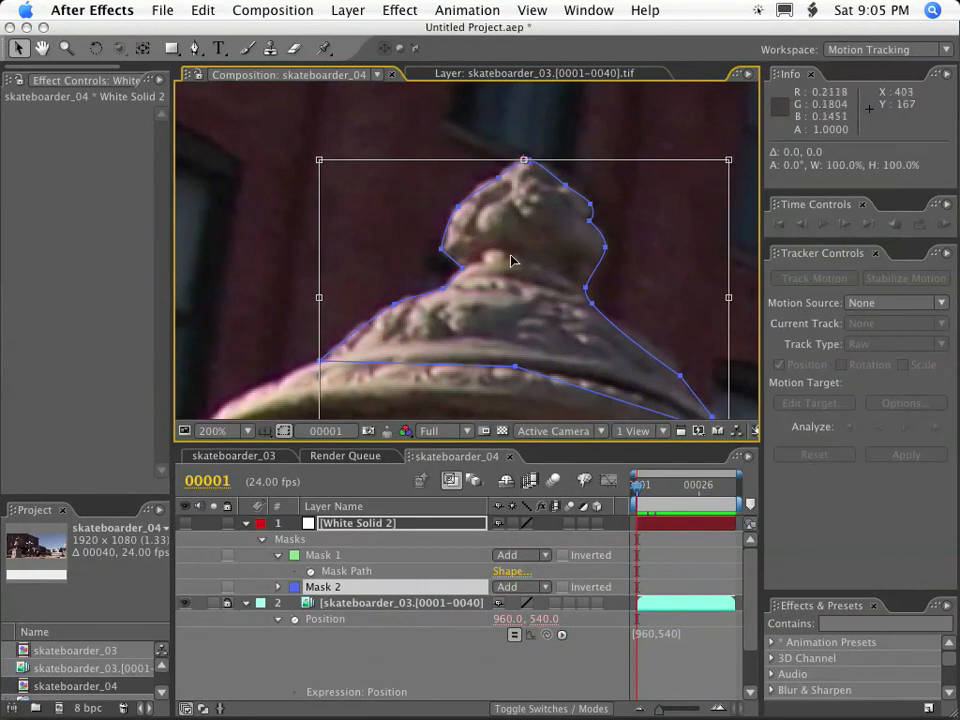
Reduce Mask 2's overall size slightly and rotate it around the finial's tip to match the lid's tilt.
key(grave)
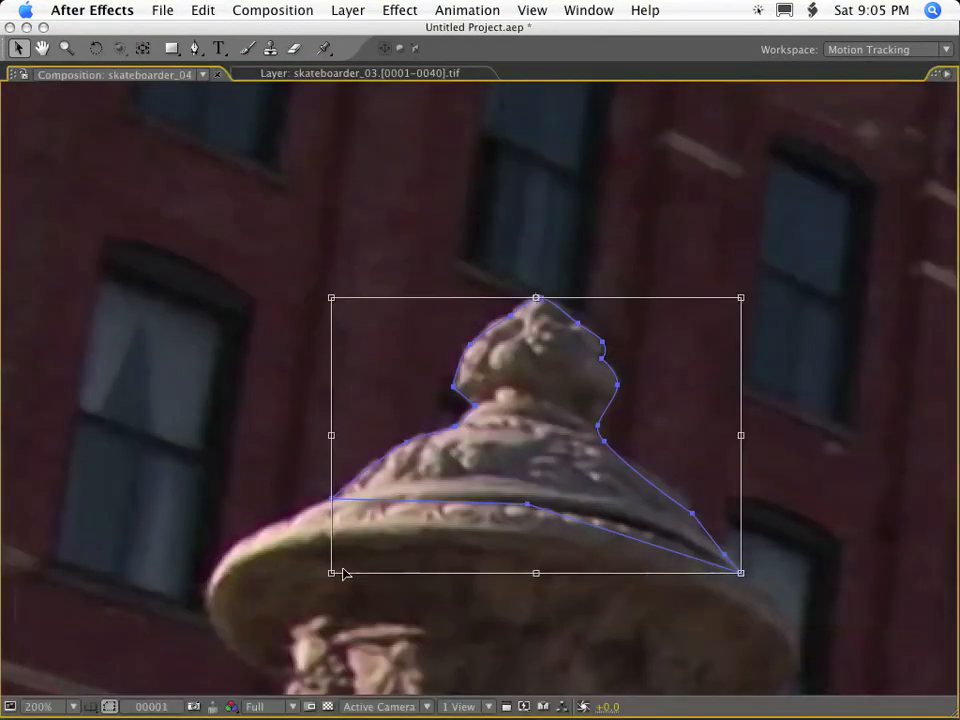
drag(329, 574, 333, 548)
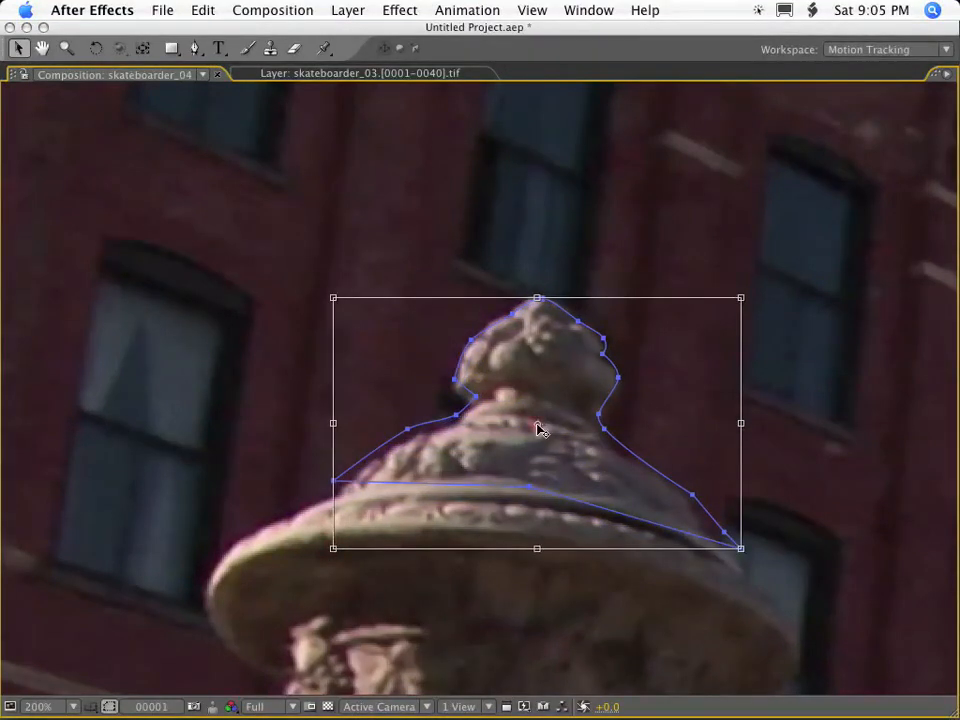
mouse_move(335, 558)
mouse_down()
mouse_move(366, 486)
mouse_move(379, 497)
mouse_move(339, 549)
mouse_move(320, 540)
mouse_move(381, 561)
mouse_move(313, 444)
mouse_move(347, 499)
mouse_move(320, 528)
mouse_move(335, 551)
mouse_up()
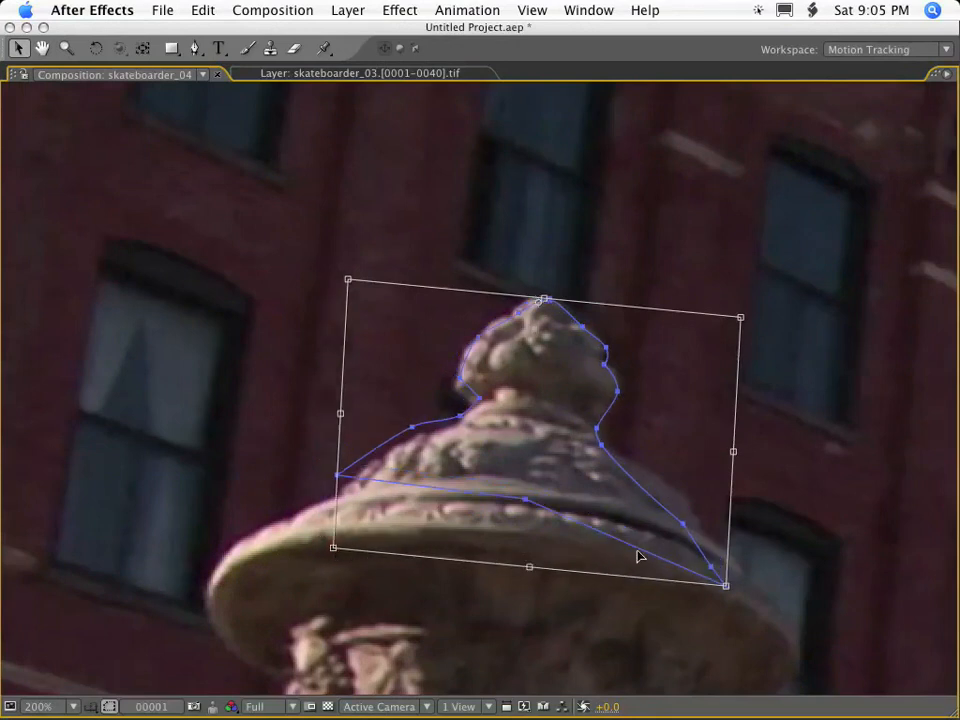
drag(730, 587, 746, 563)
drag(553, 354, 544, 355)
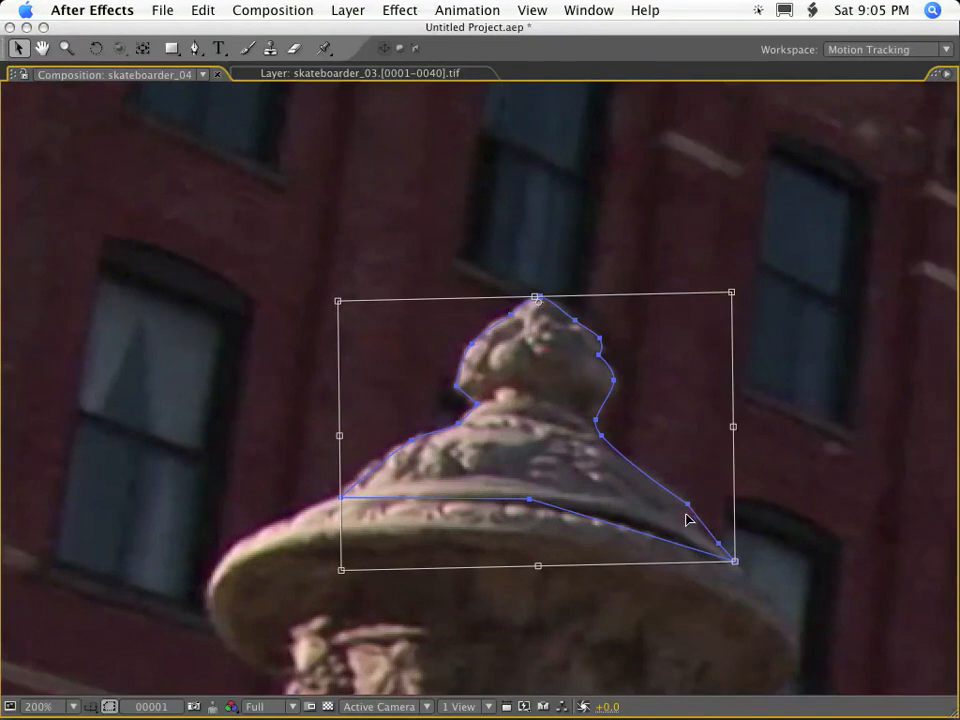
key(grave)
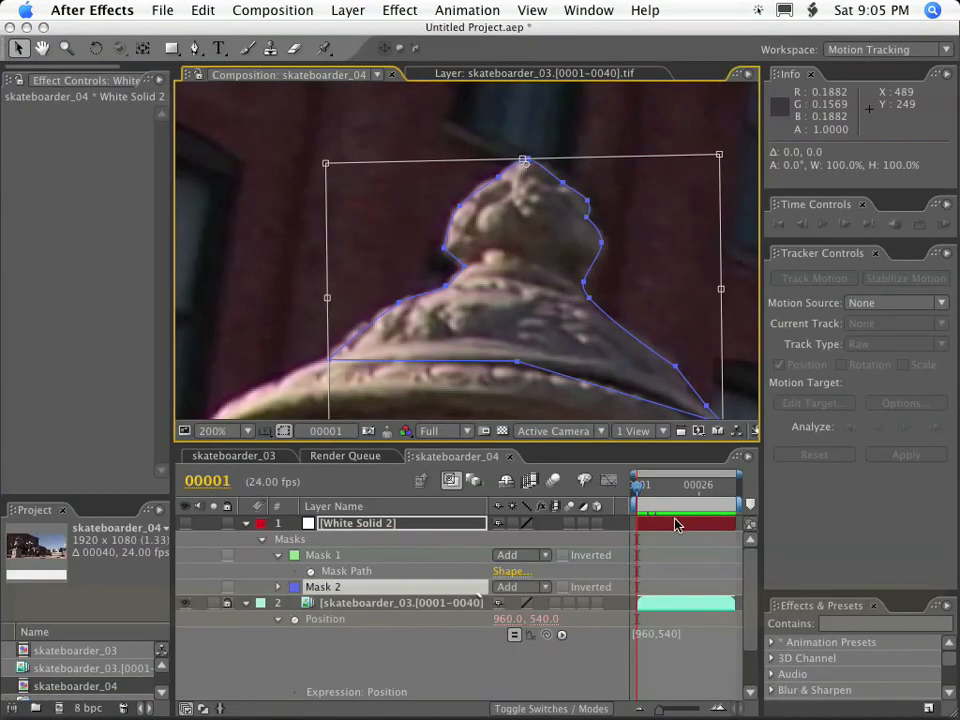
Compare the urn with and without the mask outline by selecting and deselecting White Solid 2.
click(349, 528)
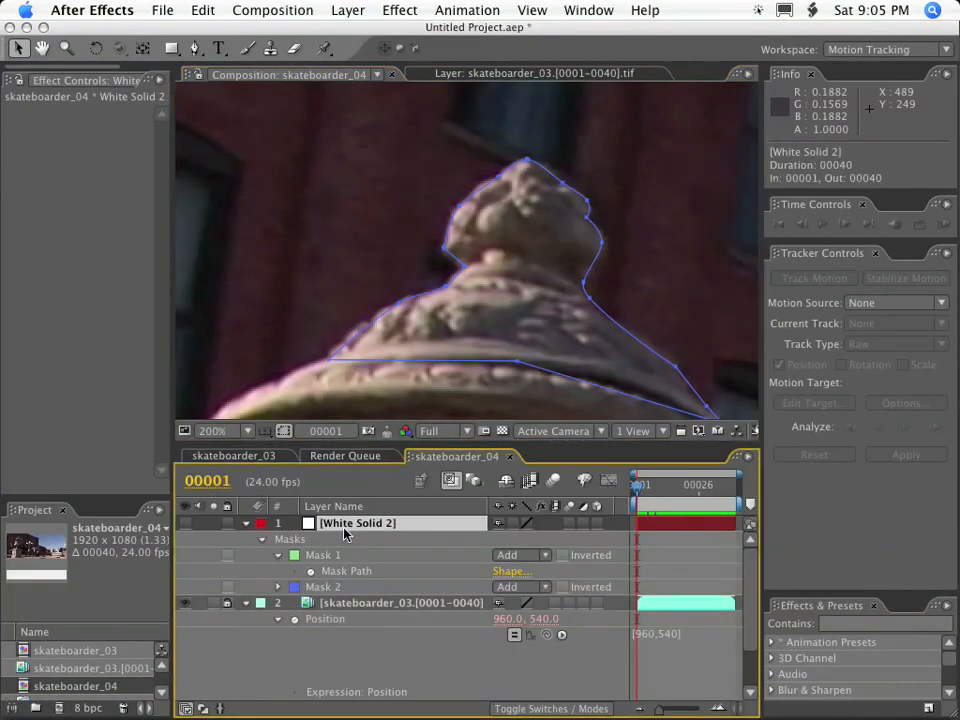
click(464, 271)
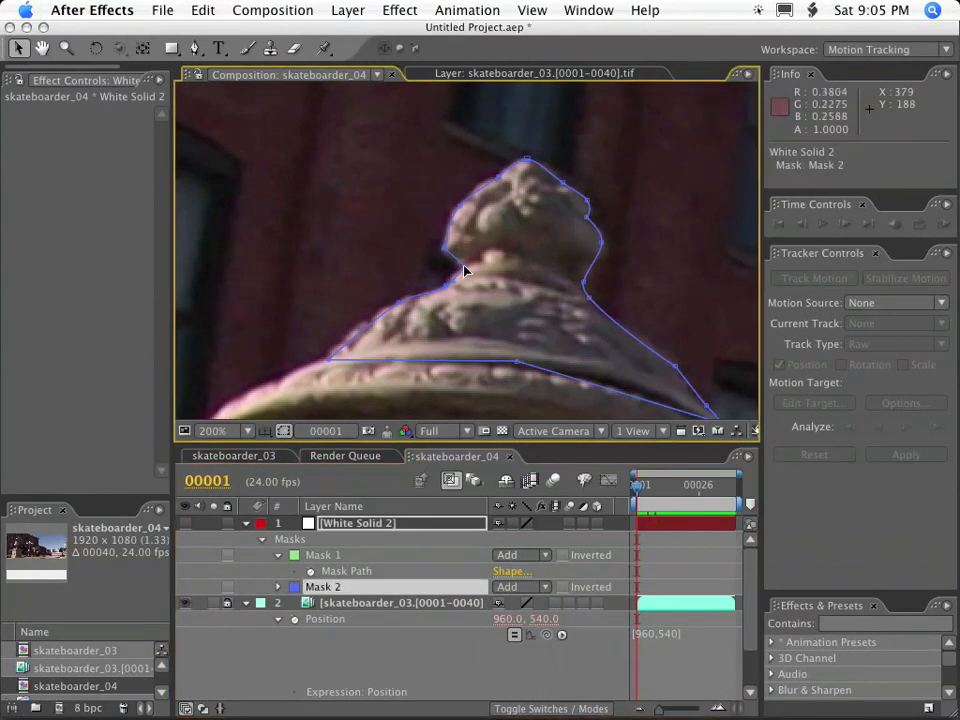
click(394, 151)
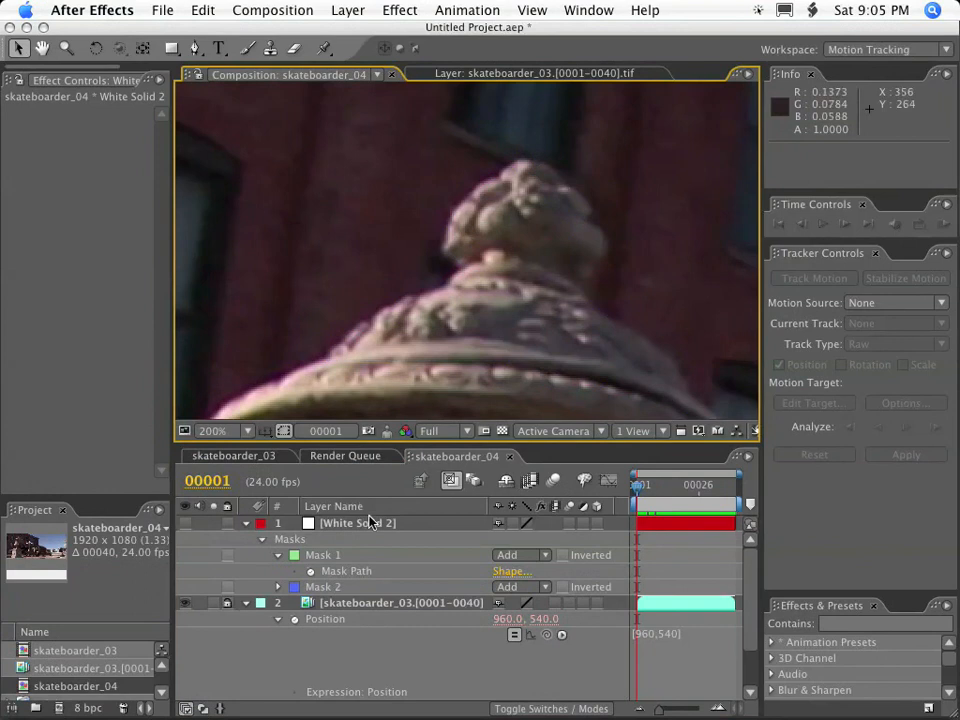
click(368, 522)
click(386, 146)
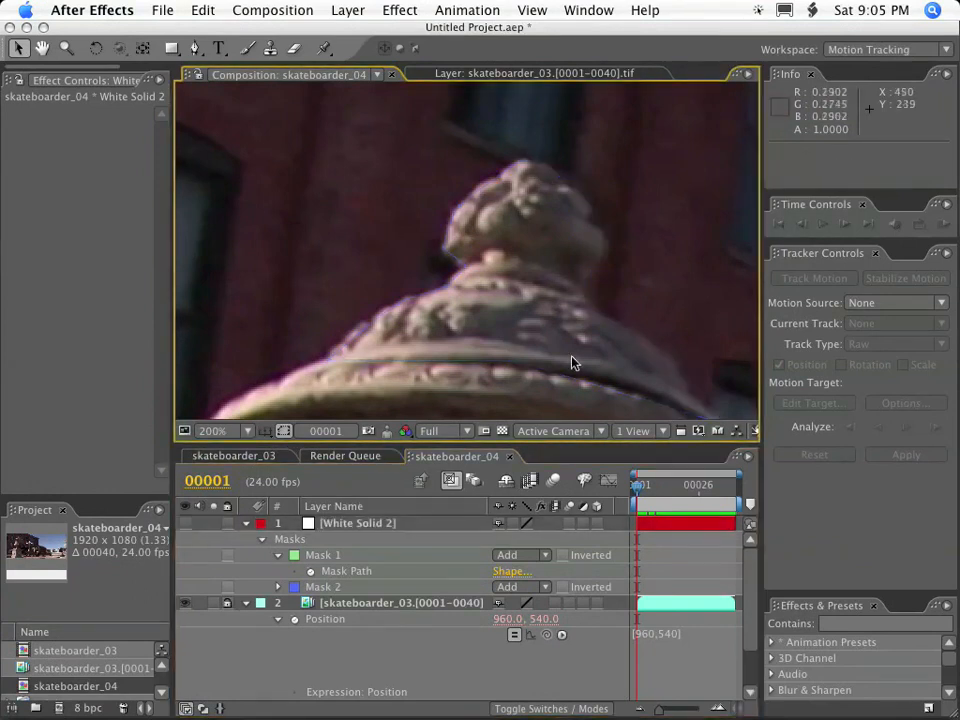
Make White Solid 2 visible and set Mask 2's opacity to 0%.
click(347, 523)
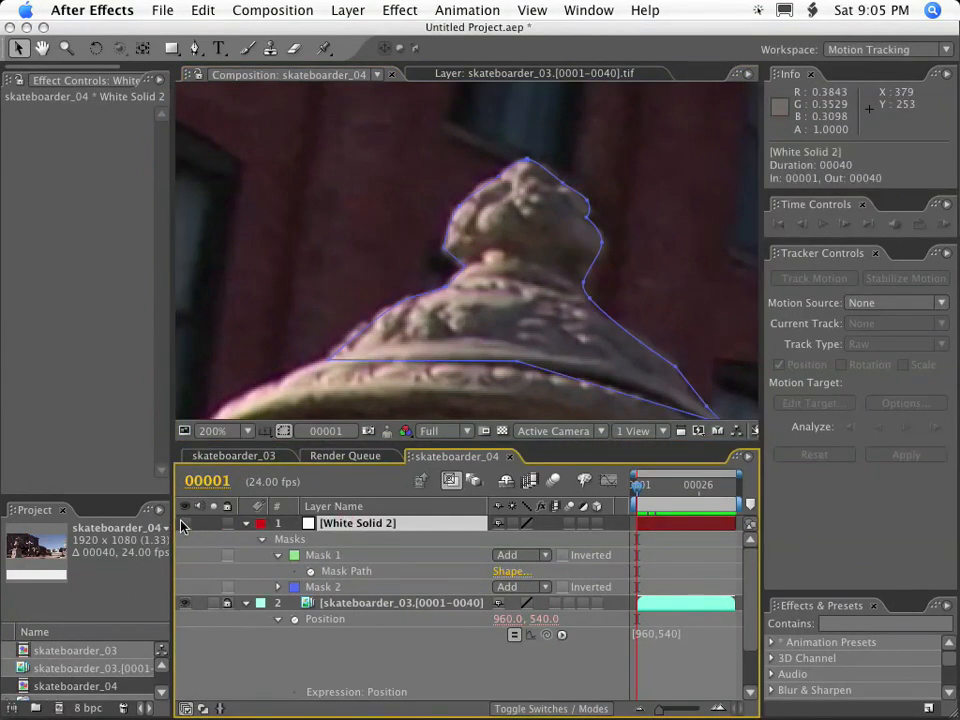
click(184, 523)
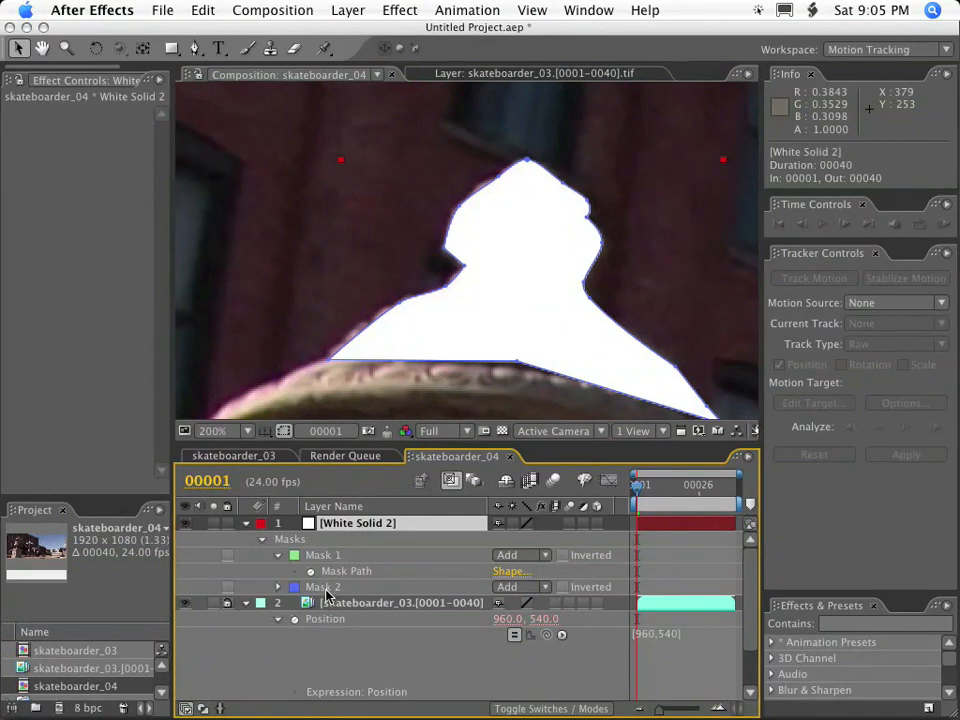
click(276, 587)
click(276, 587)
click(276, 587)
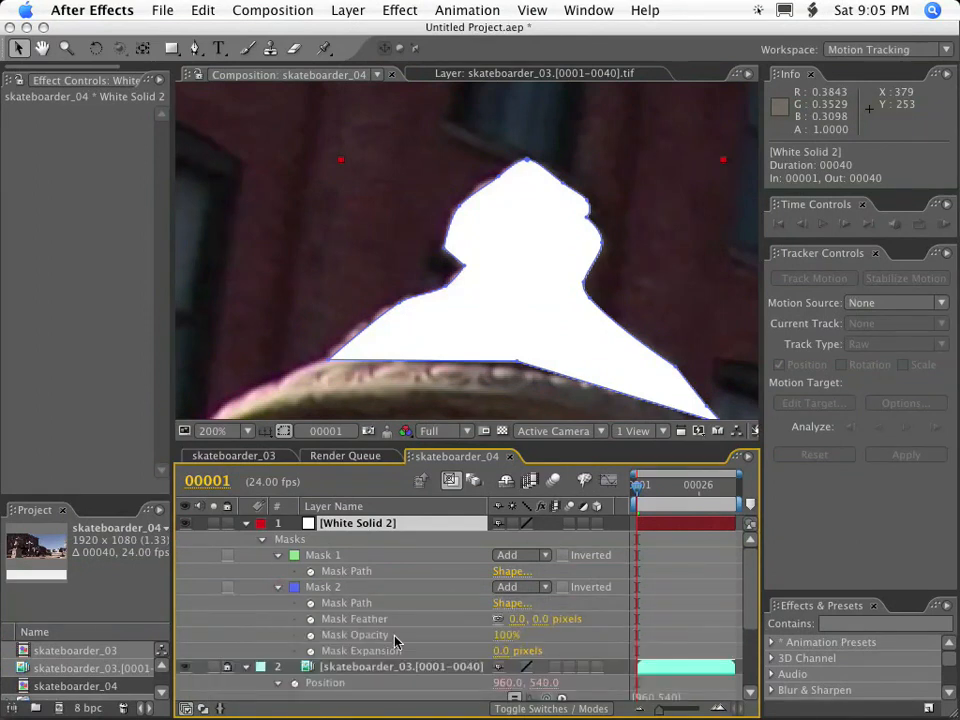
drag(502, 641, 229, 624)
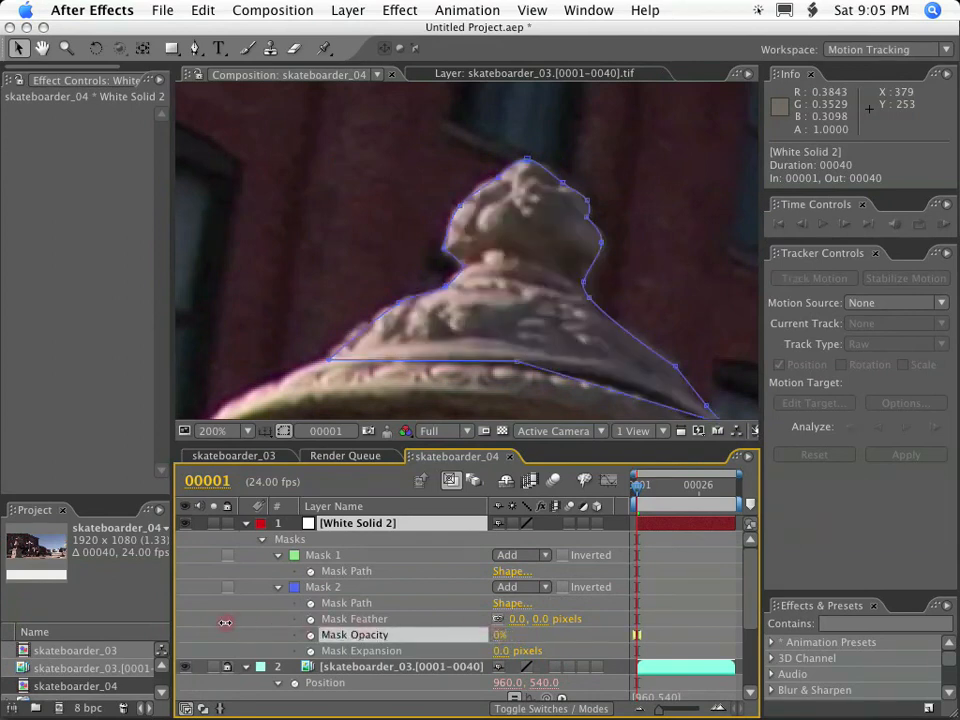
Free-transform only Mask 2's finial vertices around the tip, rotating them 0.3° and scaling them to 100.8% wide by 103.8% high.
click(463, 269)
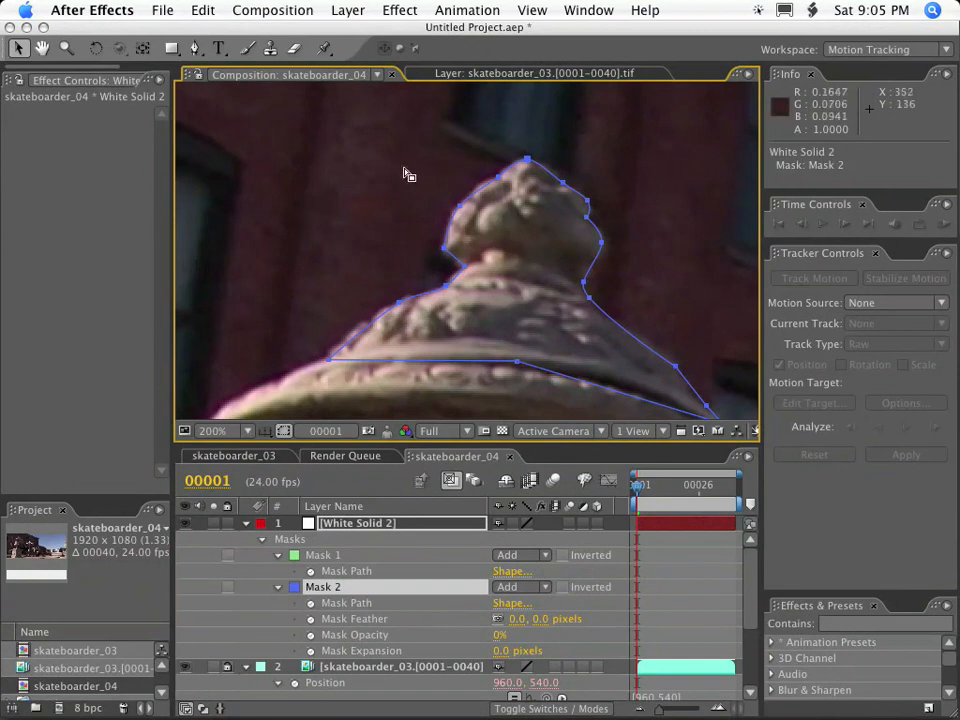
drag(380, 118, 676, 292)
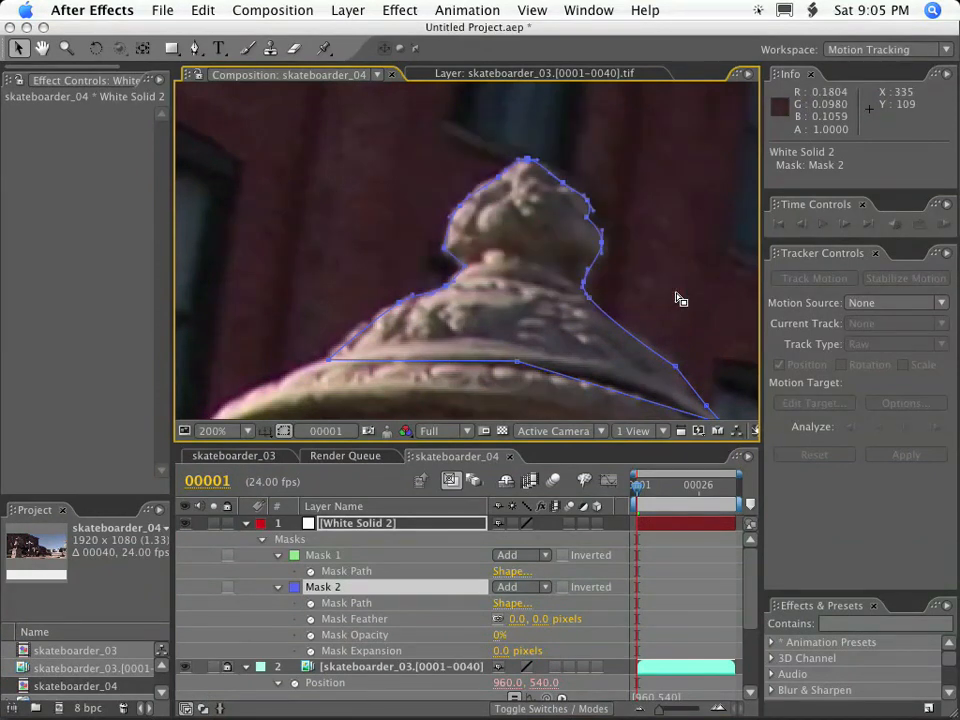
mouse_move(527, 152)
mouse_down()
mouse_move(536, 114)
mouse_move(533, 190)
mouse_move(531, 150)
mouse_move(531, 163)
mouse_up()
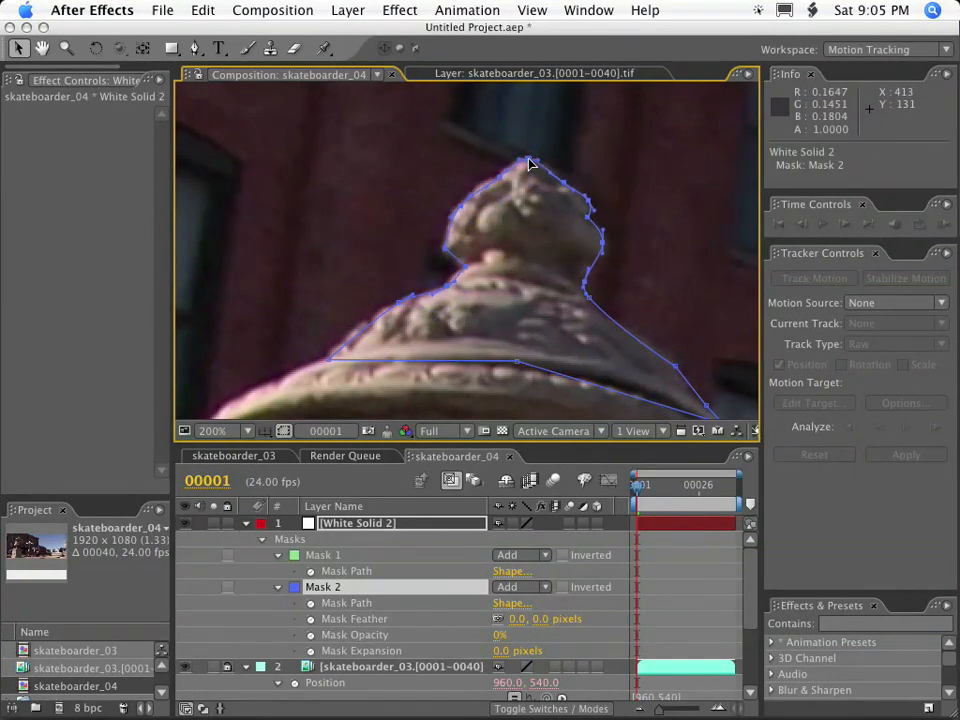
double_click(531, 163)
mouse_move(604, 292)
mouse_down()
mouse_move(612, 266)
mouse_move(604, 310)
mouse_move(609, 298)
mouse_up()
mouse_move(519, 160)
mouse_down()
mouse_move(516, 199)
mouse_move(521, 148)
mouse_move(518, 159)
mouse_up()
mouse_move(433, 158)
mouse_down()
mouse_move(505, 168)
mouse_move(434, 160)
mouse_up()
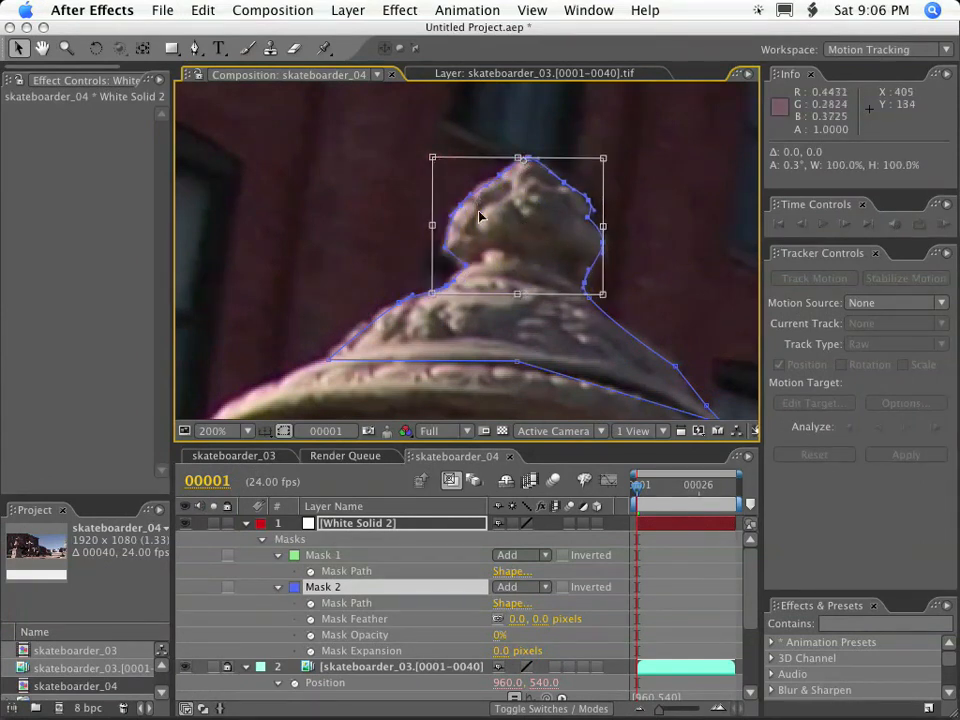
mouse_move(433, 293)
mouse_down()
mouse_move(448, 225)
mouse_move(439, 304)
mouse_move(431, 298)
mouse_up()
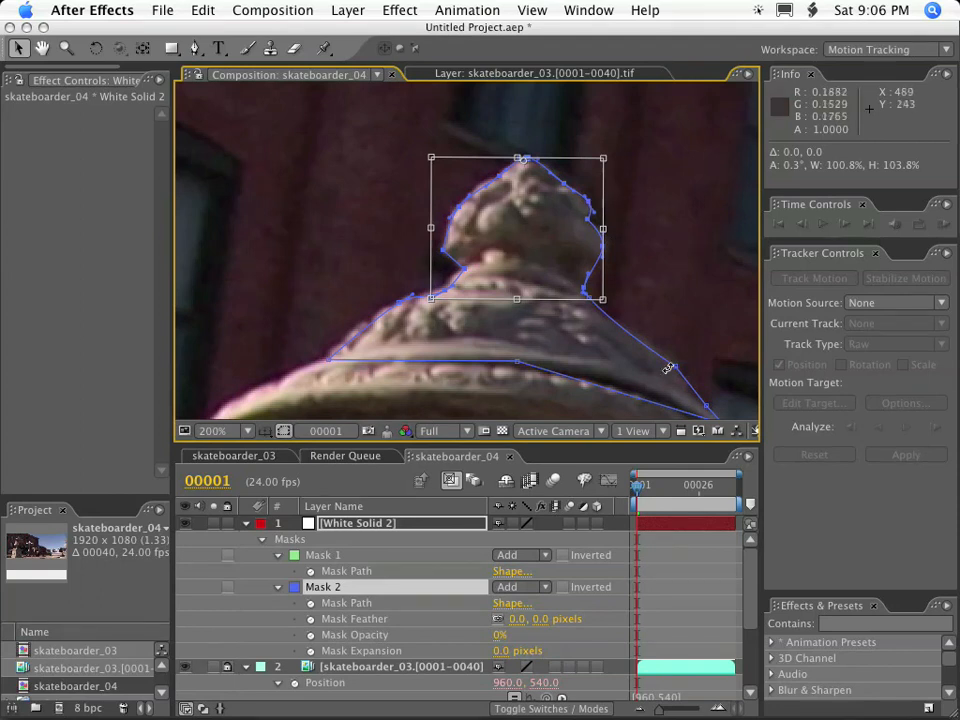
At frame 6, move the whole of Mask 2 so its outline sits on the urn's finial and lid.
drag(638, 493, 649, 493)
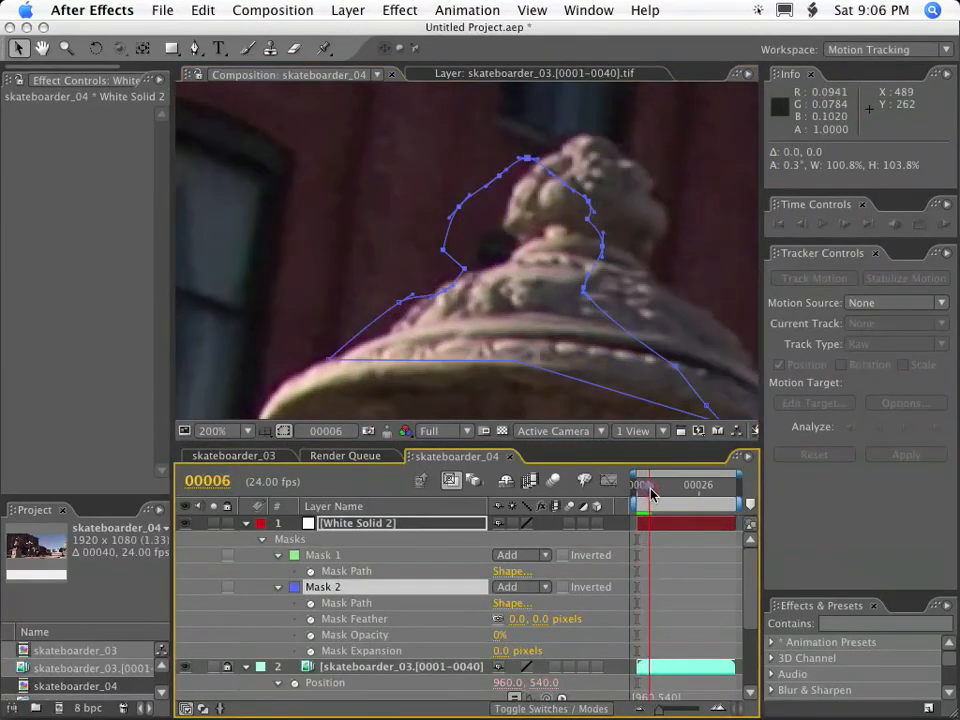
drag(463, 273, 530, 246)
click(678, 190)
drag(652, 176, 651, 175)
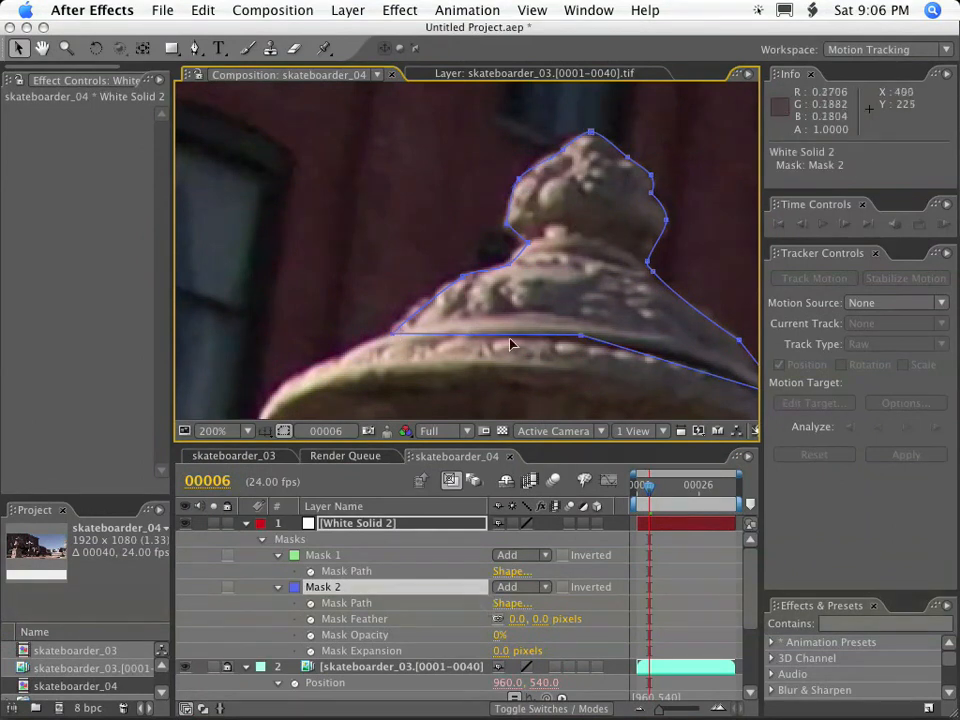
At frame 40, move the whole of Mask 2 so its right side lines up with the finial's right edge.
drag(636, 490, 750, 497)
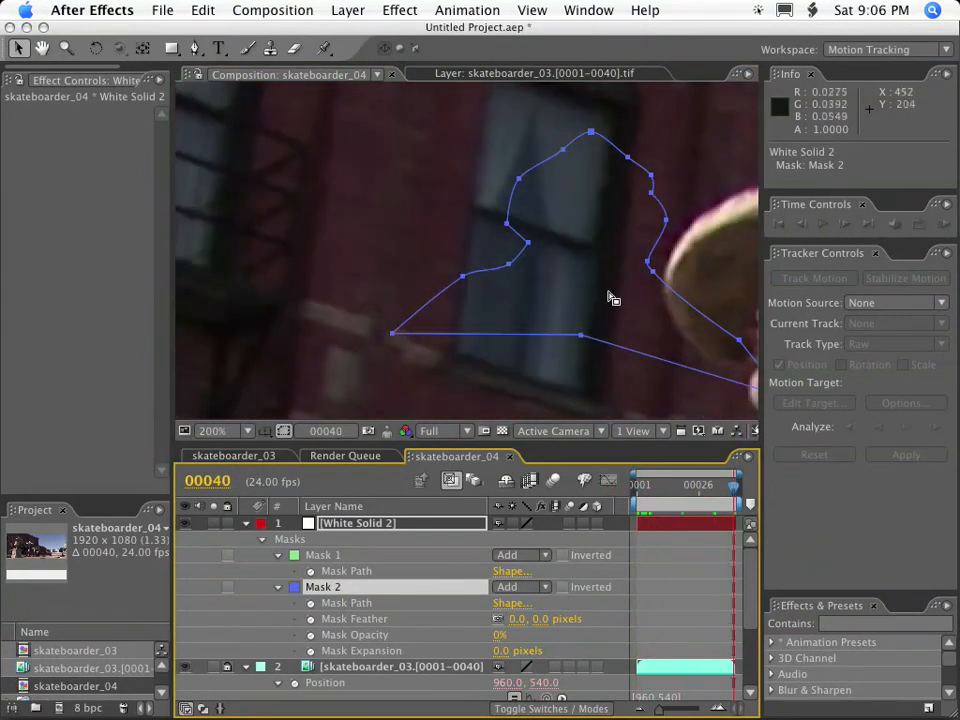
drag(671, 246, 446, 354)
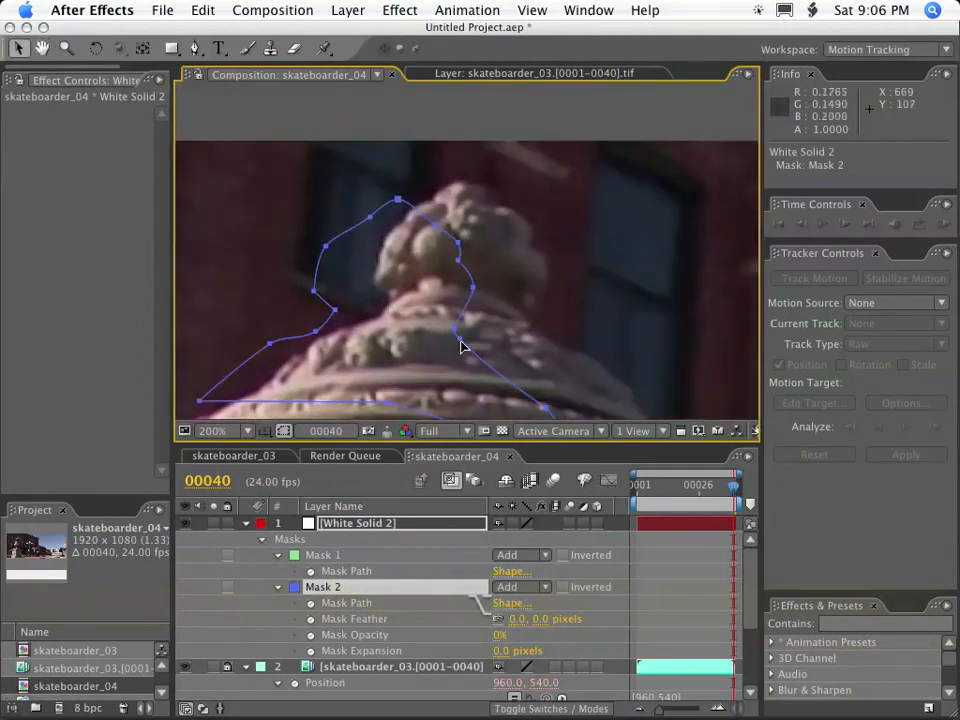
drag(519, 334, 533, 326)
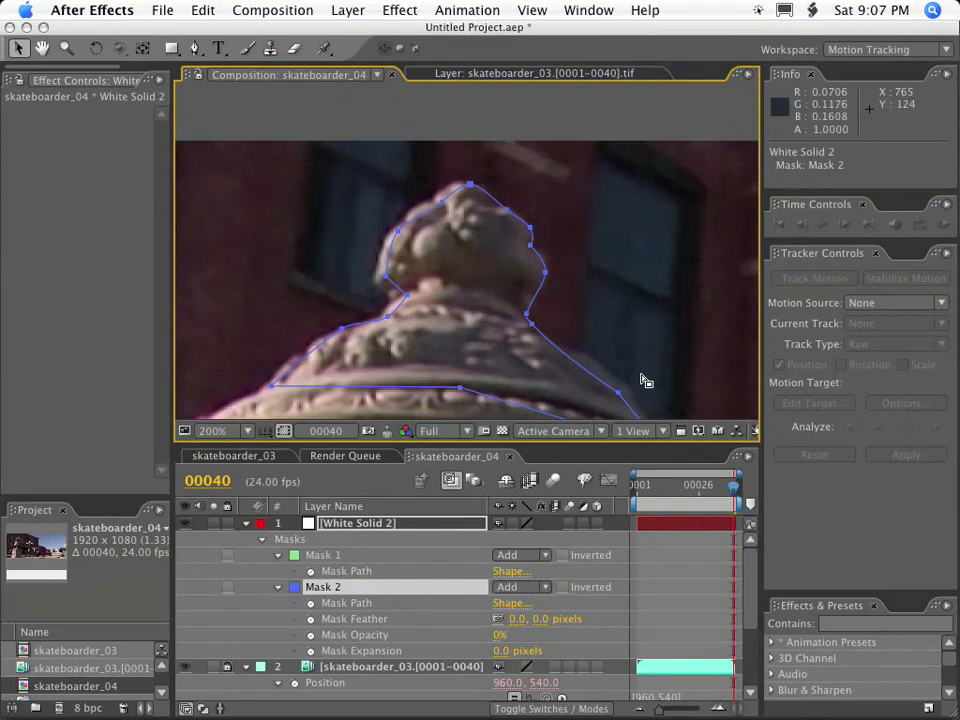
At frame 40, free-transform only Mask 2's finial vertices about the right neck vertex, stretching them out to the finial's left edge and up to its tip.
key(grave)
key(space)
drag(658, 506, 657, 343)
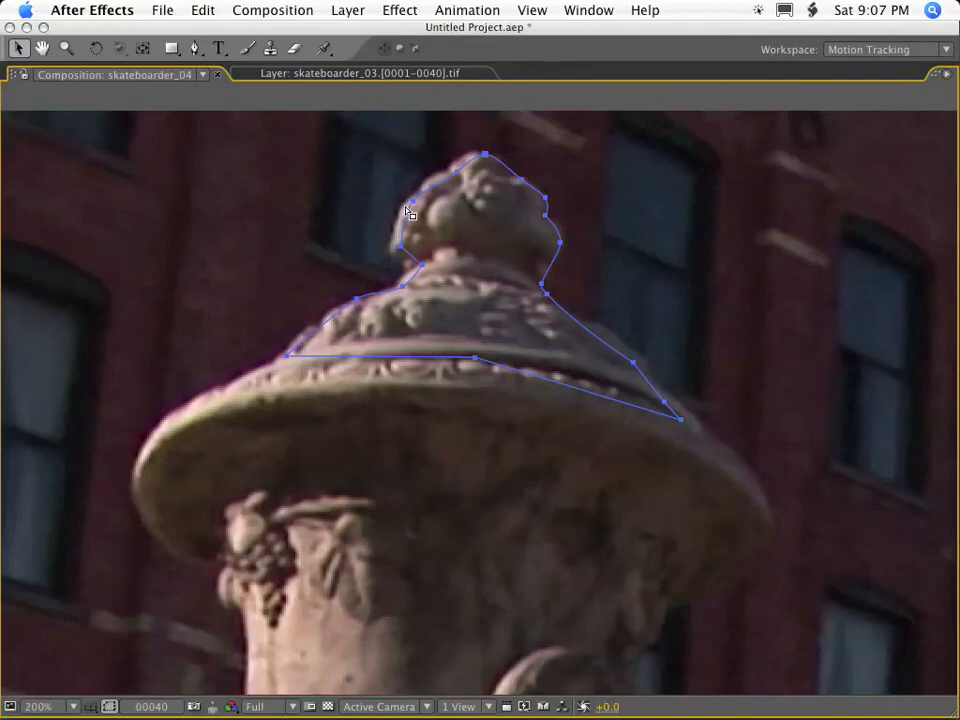
drag(347, 126, 609, 289)
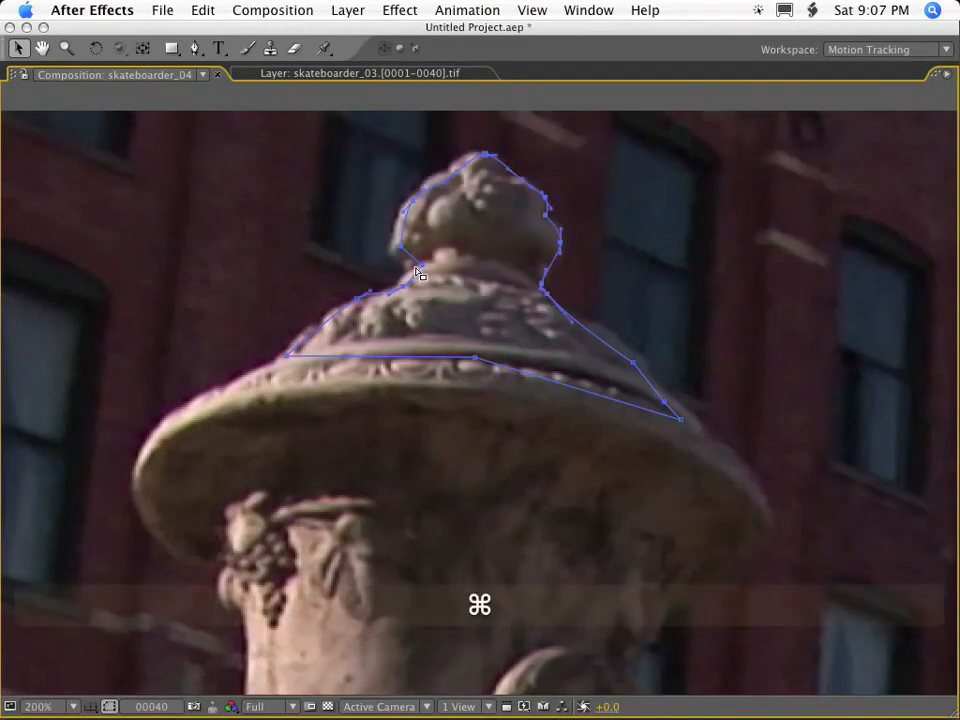
key(super+t)
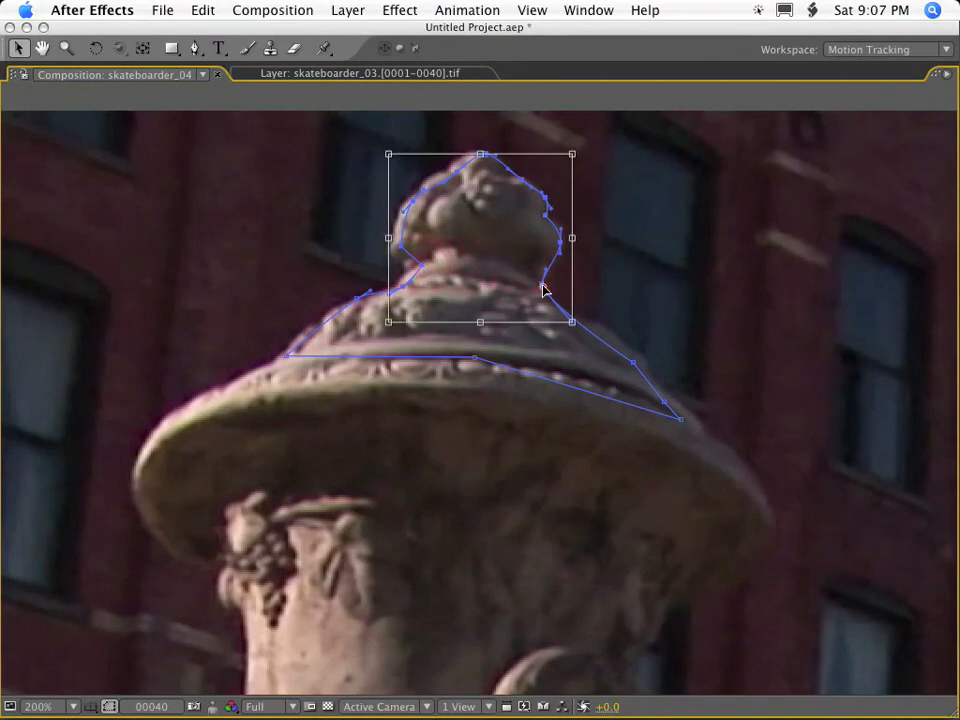
drag(384, 239, 378, 241)
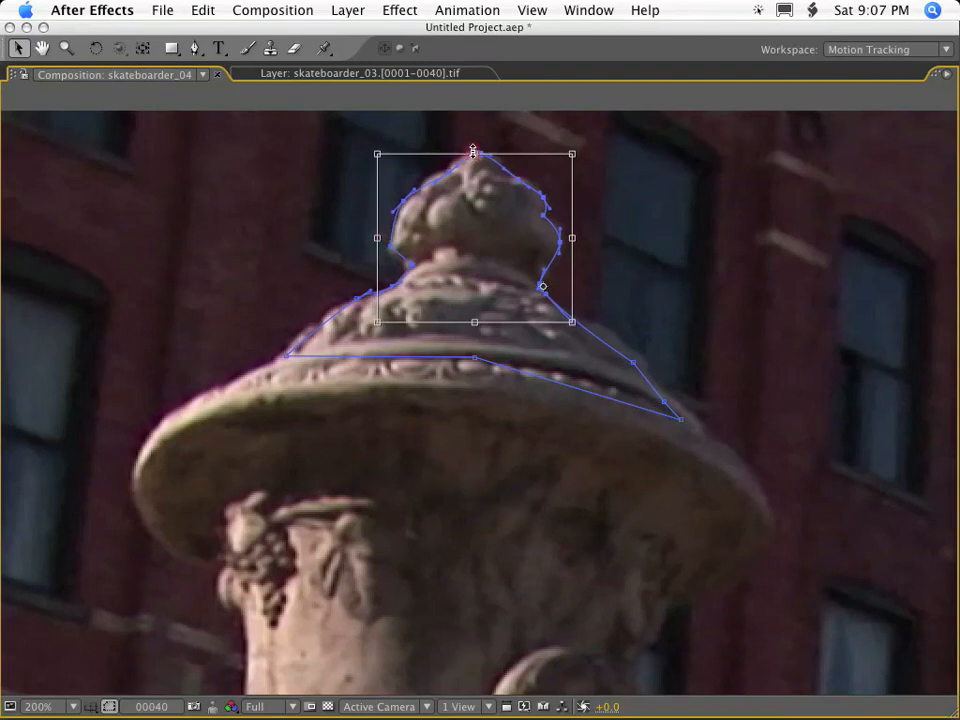
drag(474, 153, 474, 149)
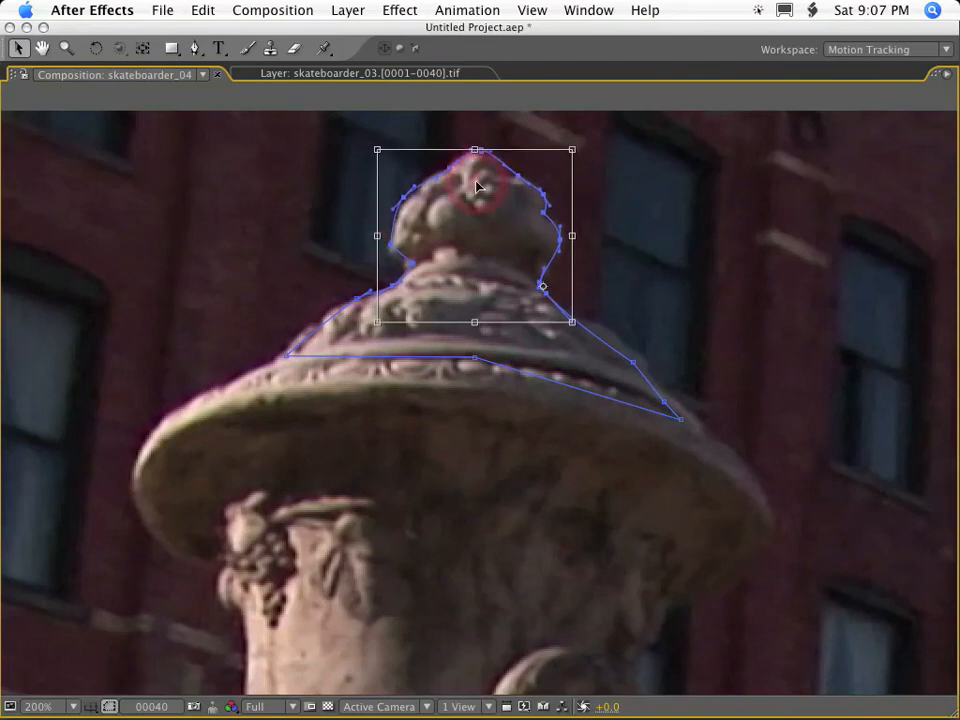
double_click(477, 186)
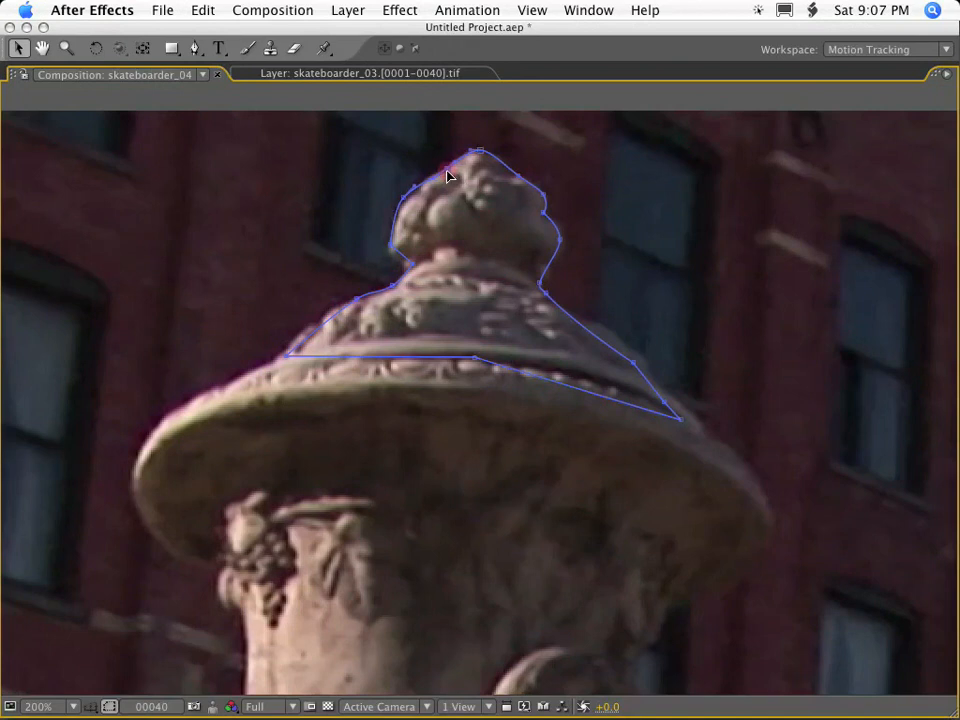
Undo the last vertex edit on Mask 2's finial and return the enlarged composition view to the normal panel layout.
click(404, 200)
key(super+z)
key(grave)
key(space)
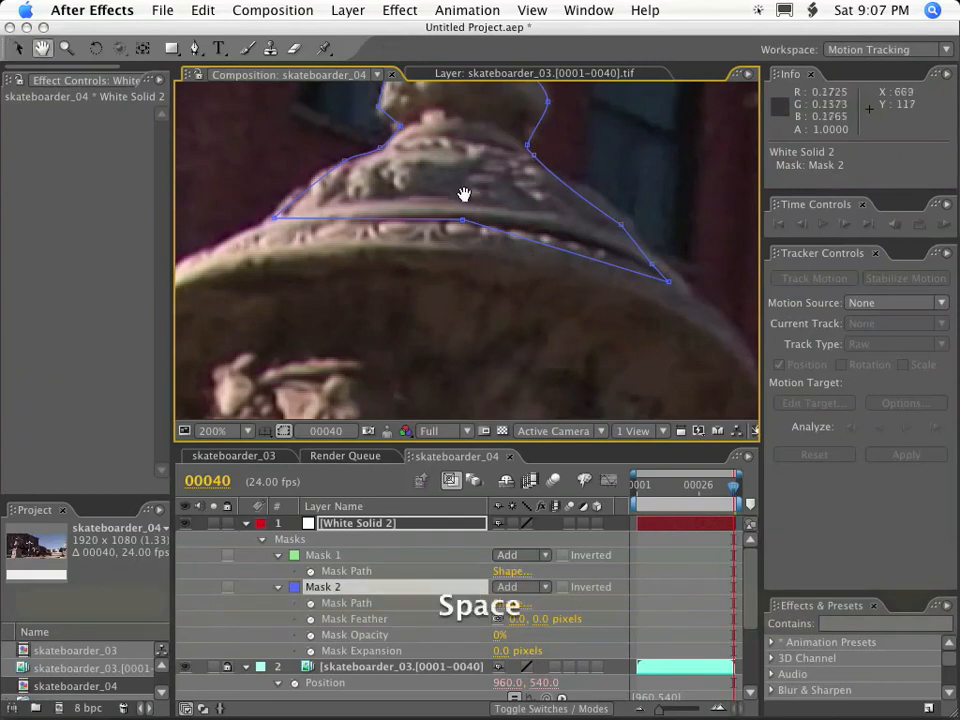
drag(463, 193, 528, 322)
Preview the footage from frame 1 at 100% magnification to examine how the urn moves.
key(comma)
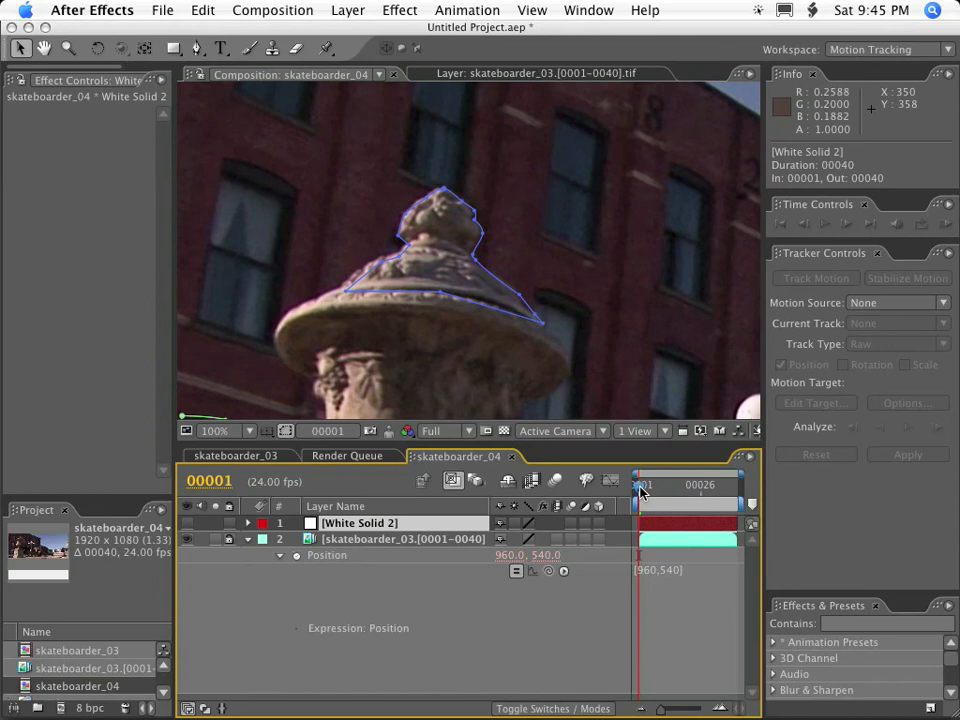
key(KP_0)
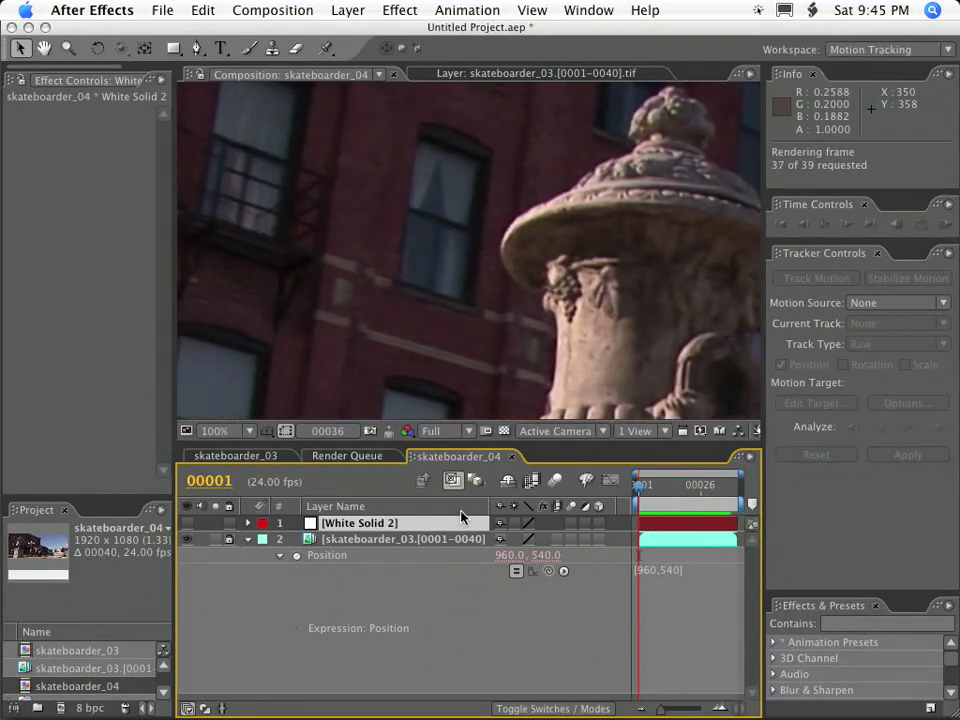
key(KP_0)
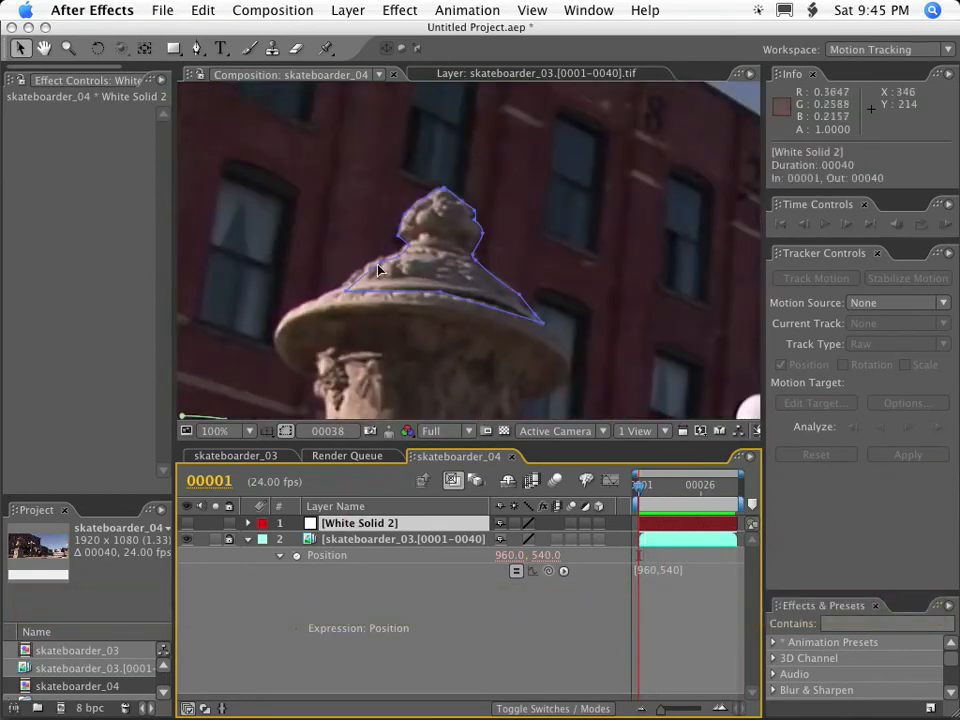
At frame 23, move the whole of Mask 2 onto the urn's finial and lid.
click(412, 282)
key(Left)
key(Right)
key(Right)
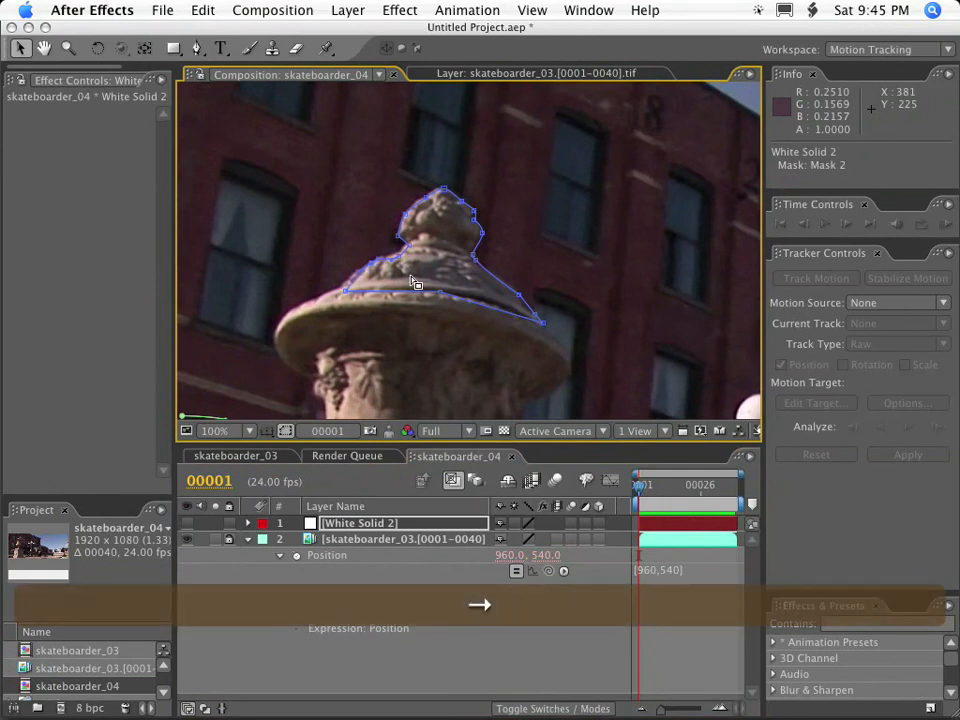
drag(630, 490, 694, 489)
drag(545, 327, 688, 240)
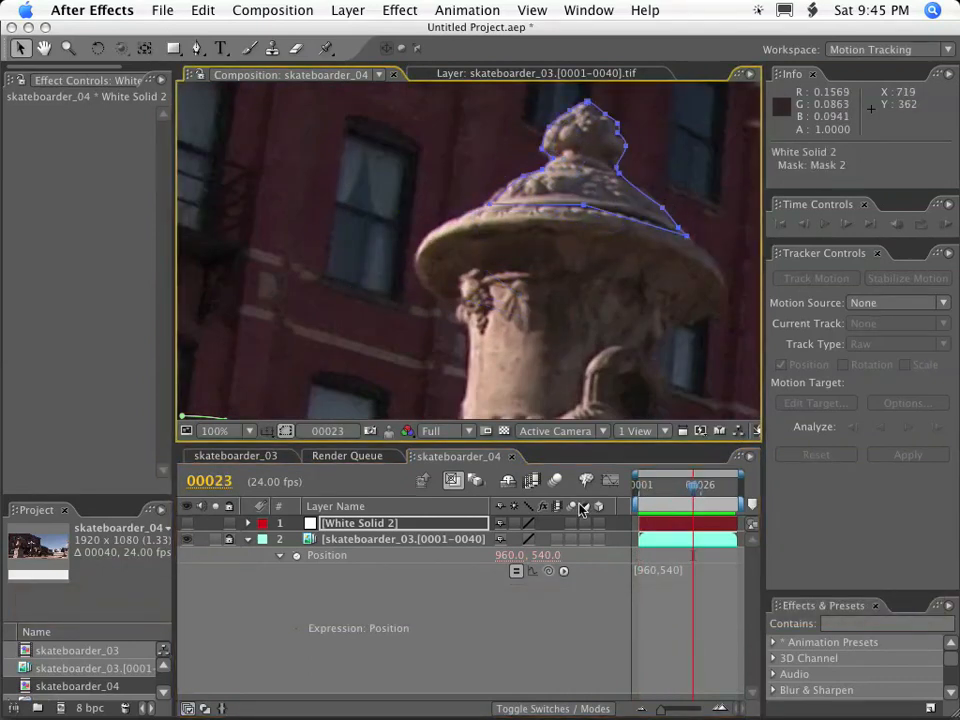
At frame 19, make White Solid 2 visible and set Mask 2's opacity to 0%, leaving the layer's properties collapsed.
mouse_move(690, 488)
mouse_down()
mouse_move(662, 488)
mouse_move(683, 488)
mouse_up()
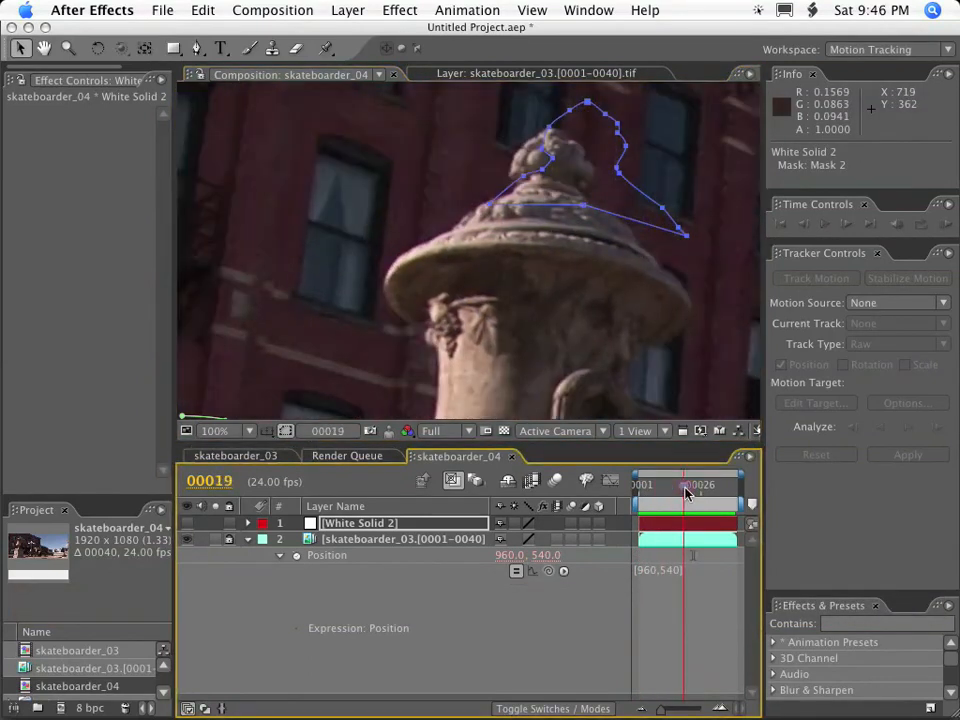
click(362, 525)
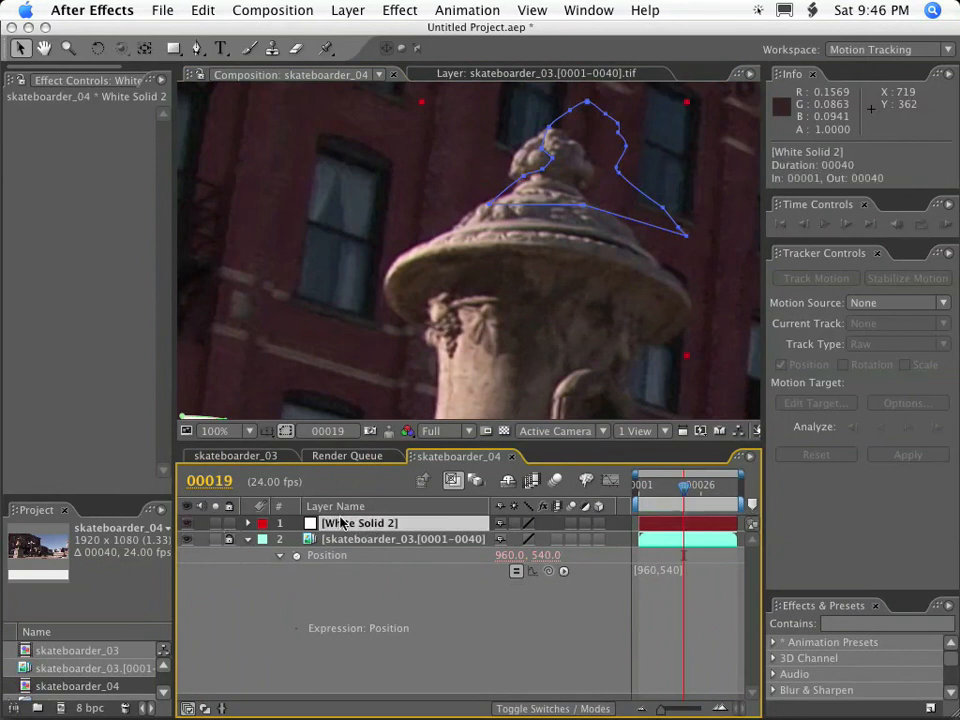
key(m)
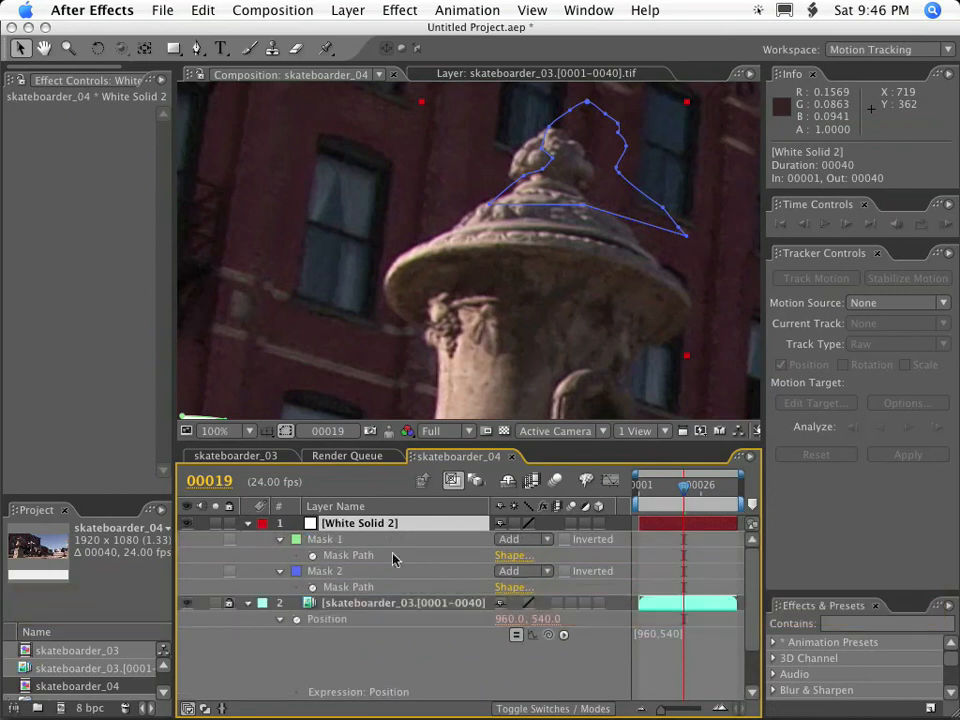
click(281, 572)
click(281, 572)
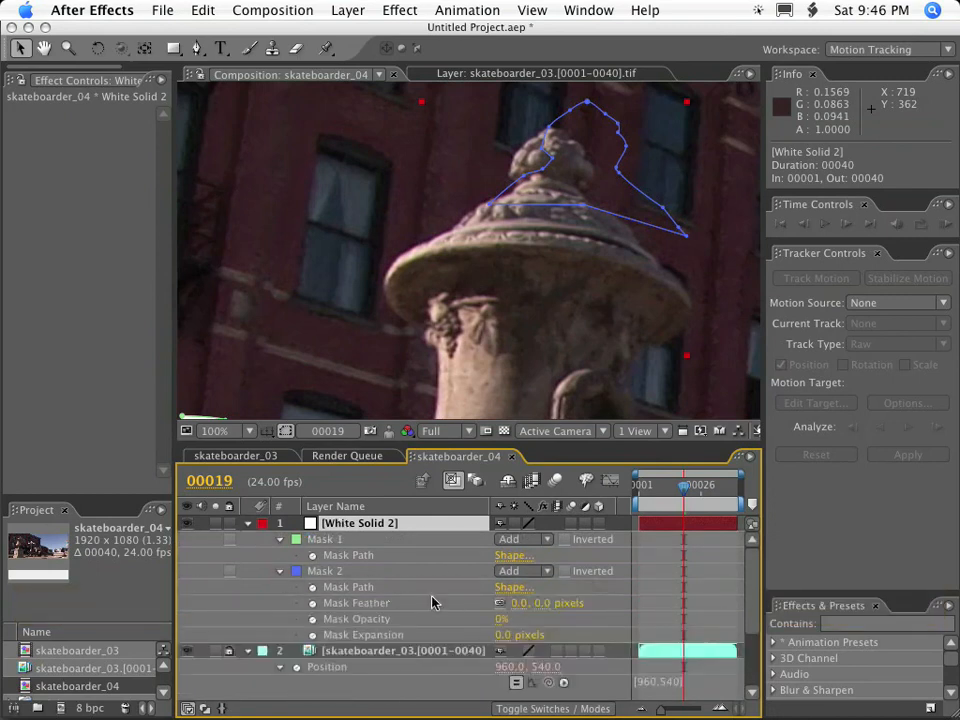
drag(497, 619, 461, 619)
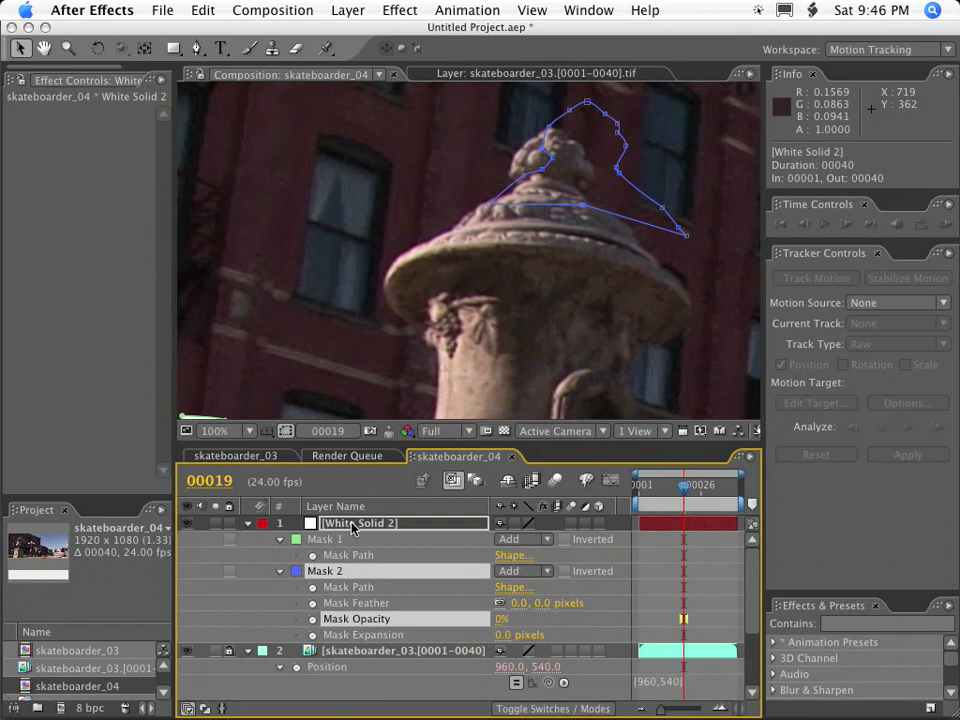
click(248, 524)
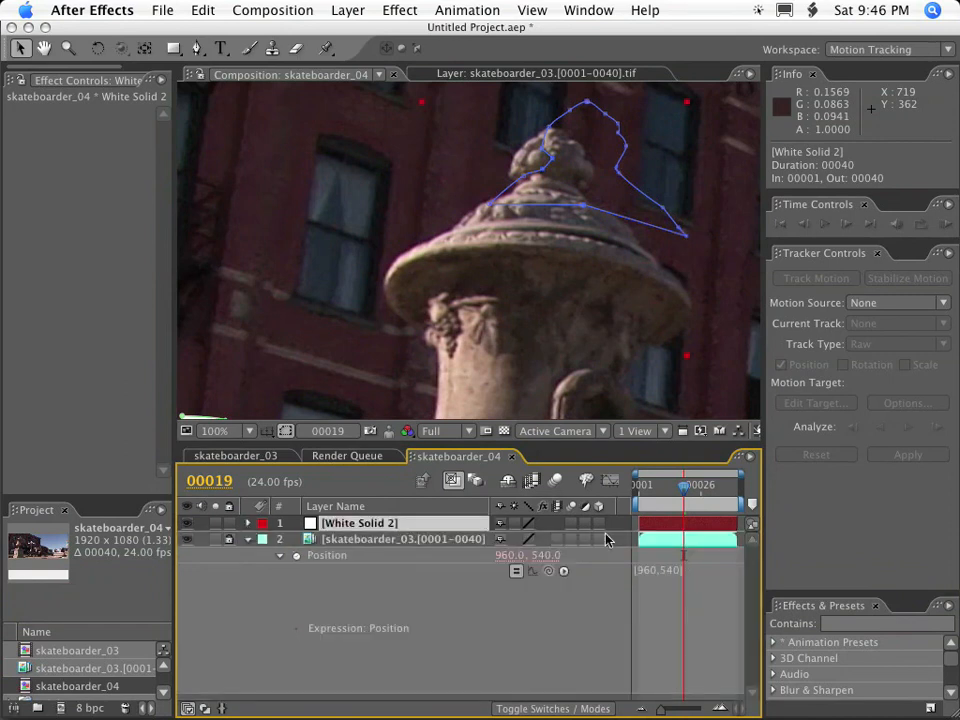
Preview the composition from frame 1 with White Solid 2 visible.
drag(684, 507, 582, 493)
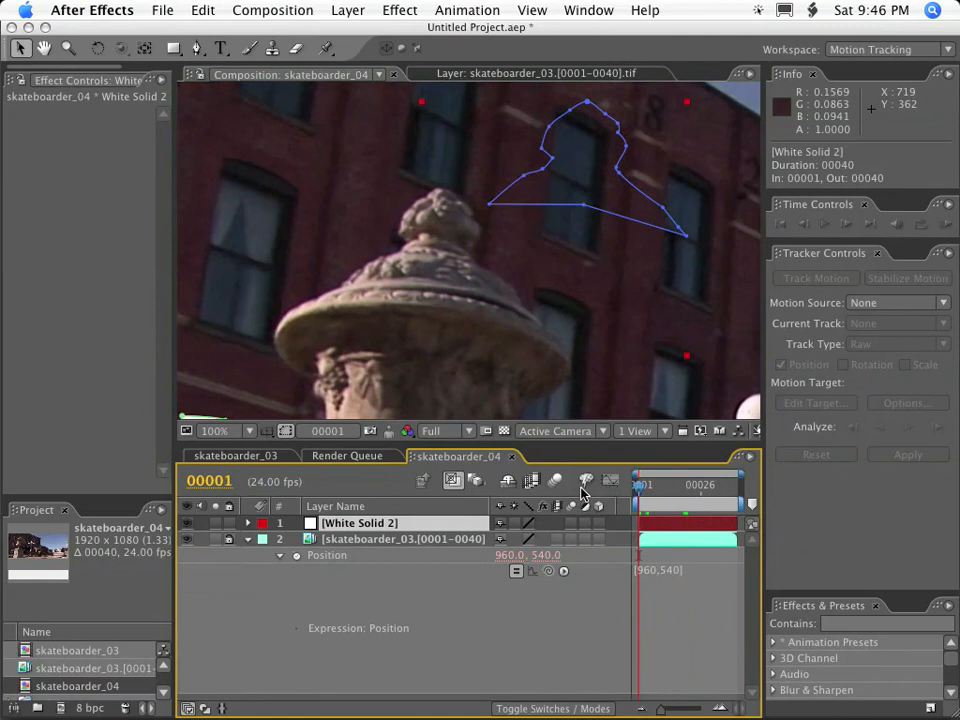
key(KP_0)
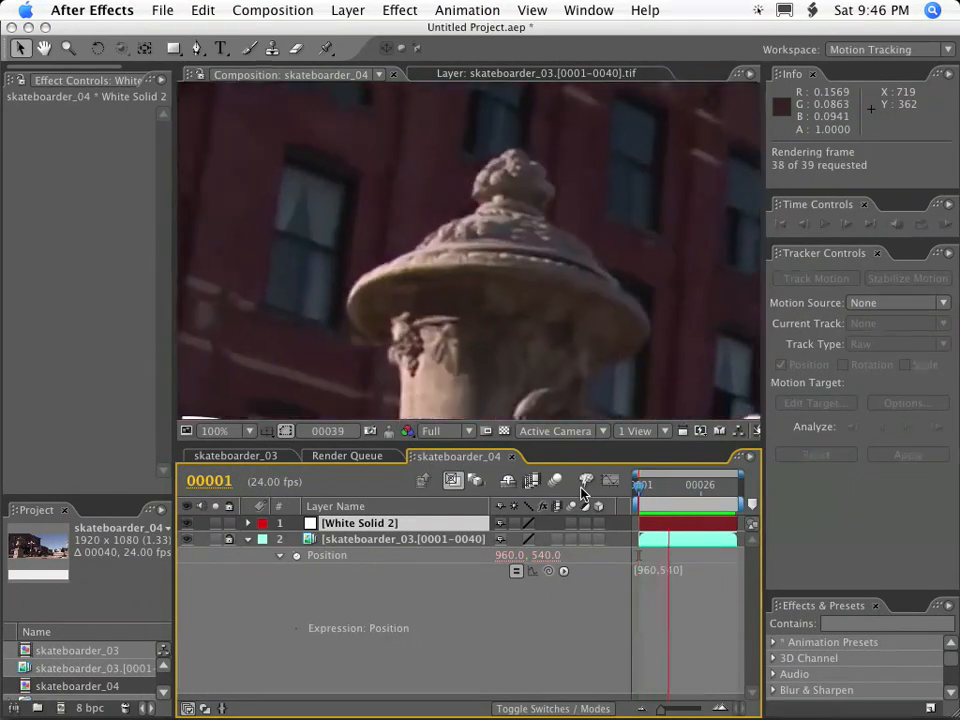
key(KP_0)
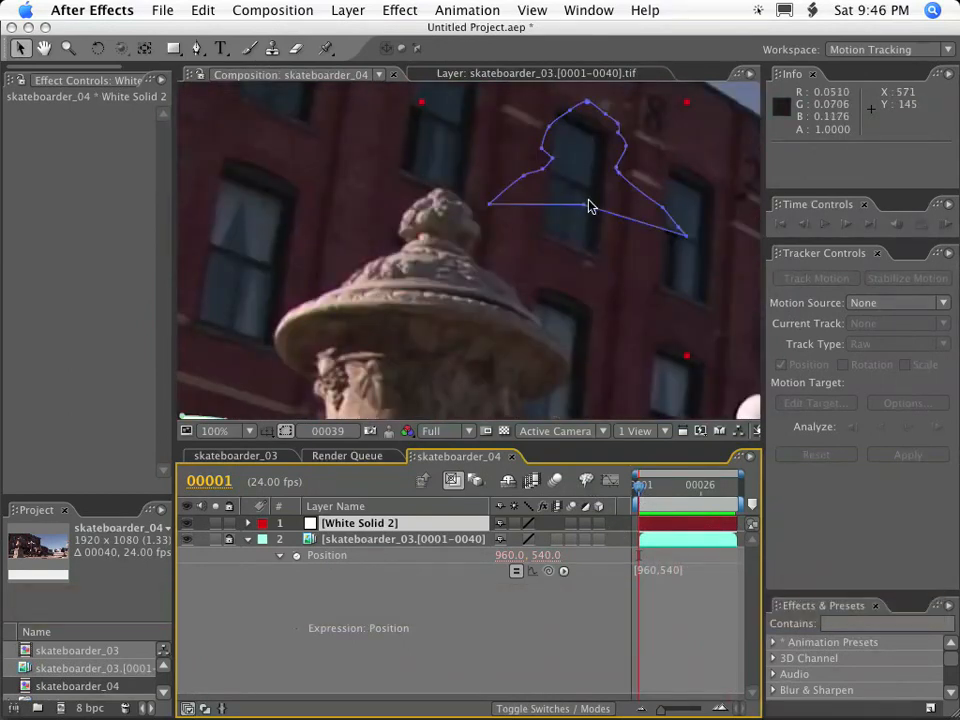
Reshape Mask 2 by lowering its bottom middle vertex at frame 1 and moving both neck vertices outward at frame 12.
click(578, 230)
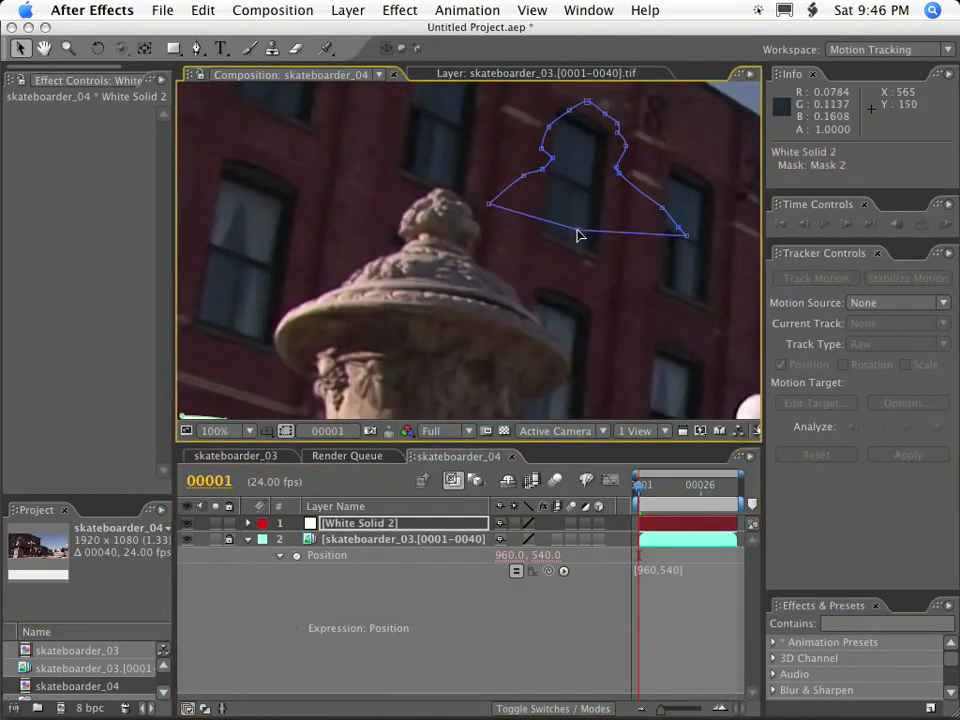
mouse_move(648, 494)
mouse_down()
mouse_move(725, 490)
mouse_move(643, 494)
mouse_move(740, 500)
mouse_move(642, 497)
mouse_move(662, 497)
mouse_up()
drag(618, 173, 631, 173)
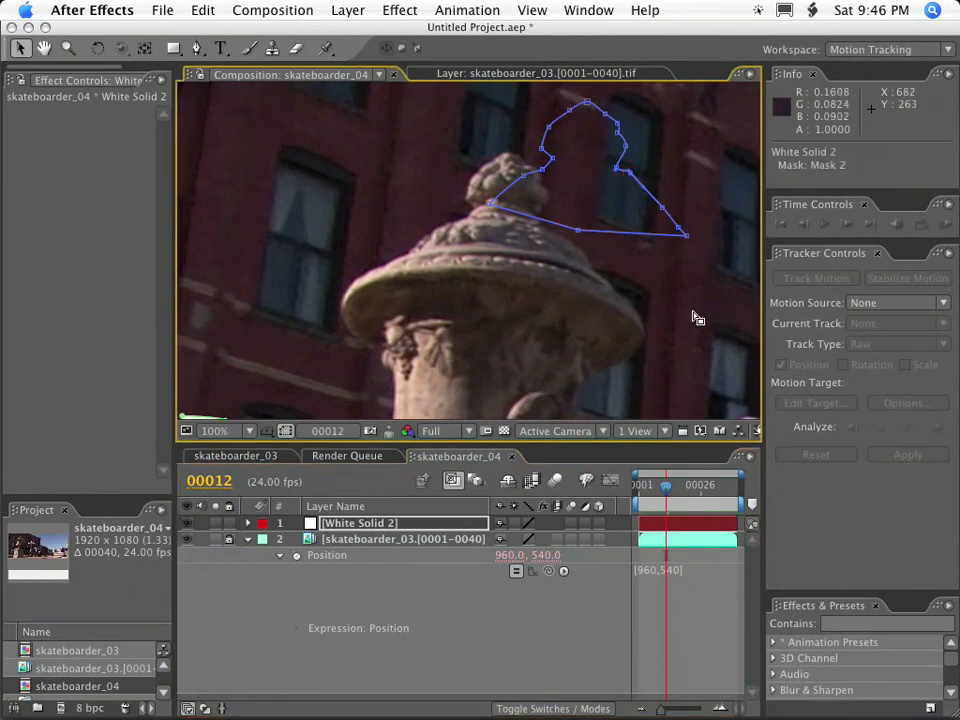
key(Left)
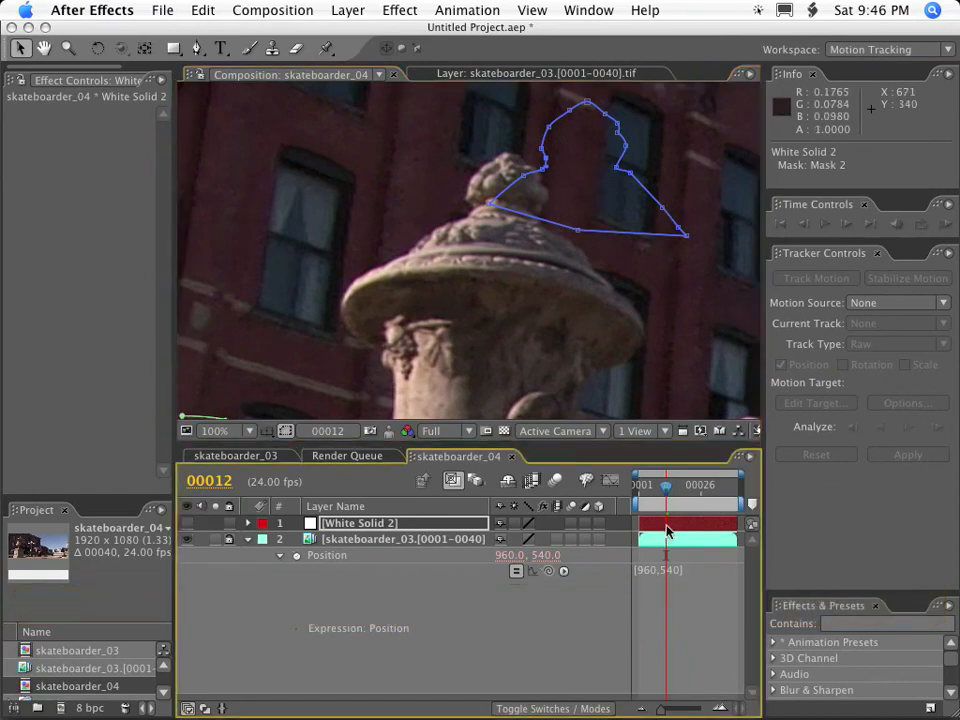
Preview the composition from frame 1 with White Solid 2 hidden.
drag(668, 497, 618, 495)
key(KP_0)
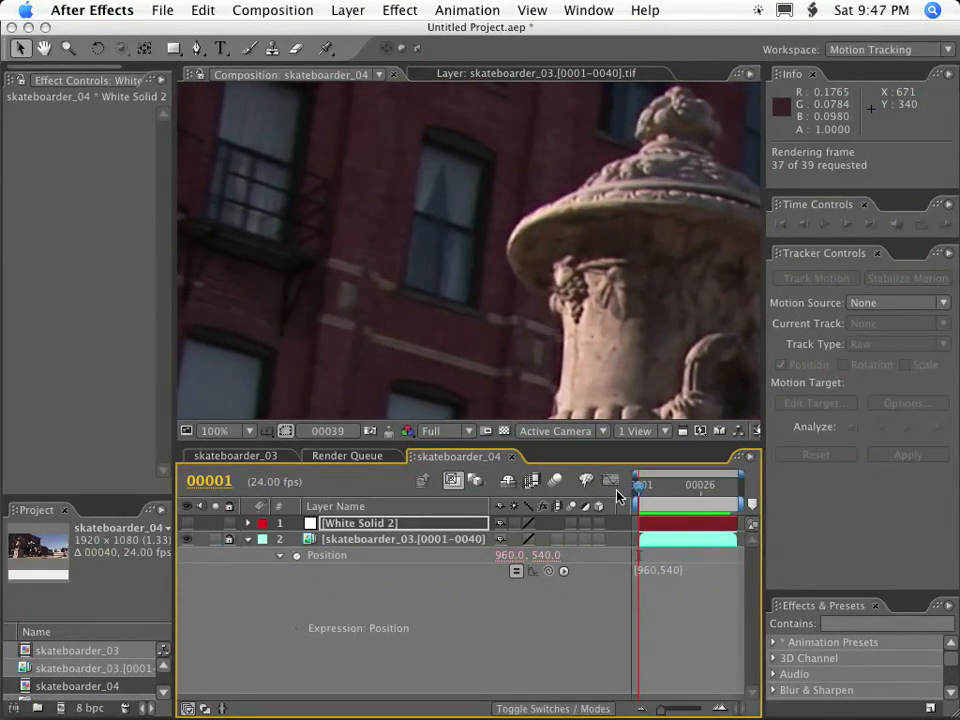
key(KP_0)
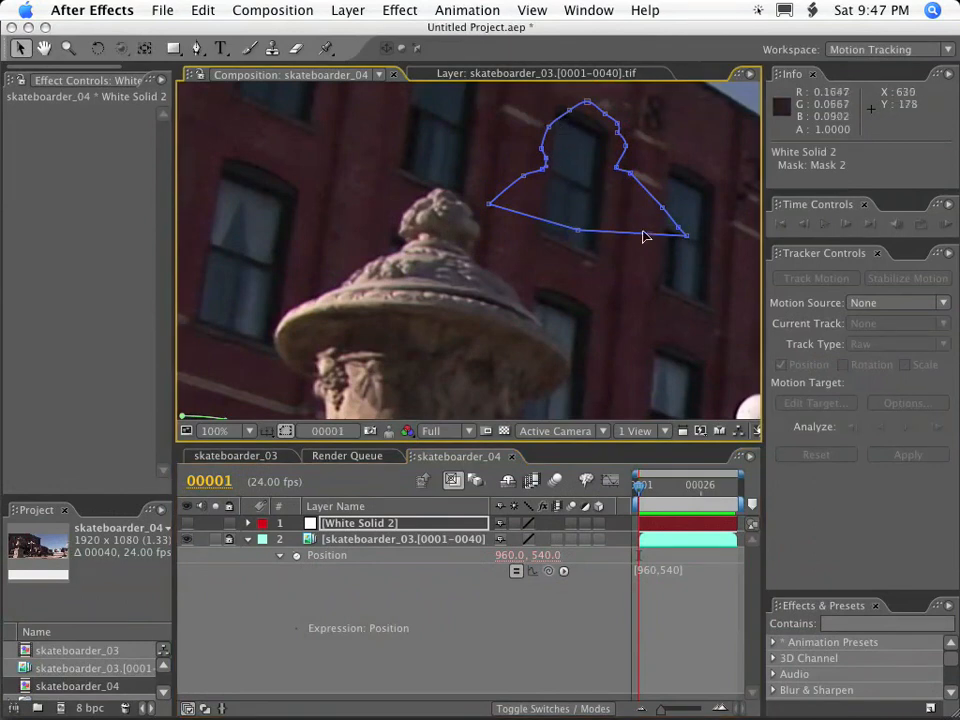
Free-transform the whole of Mask 2, scaling it to 101.0% wide by 101.9% high.
double_click(690, 237)
drag(690, 237, 692, 240)
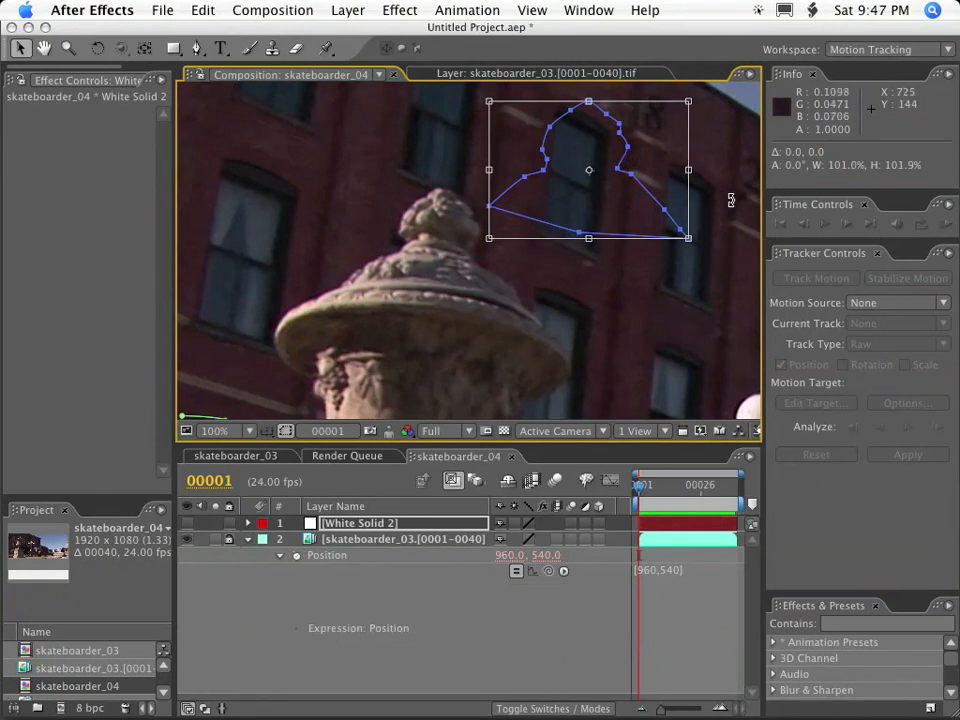
click(703, 197)
Select only Mask 2's finial vertices and free-transform them to 106.5% wide at 100% height.
click(630, 164)
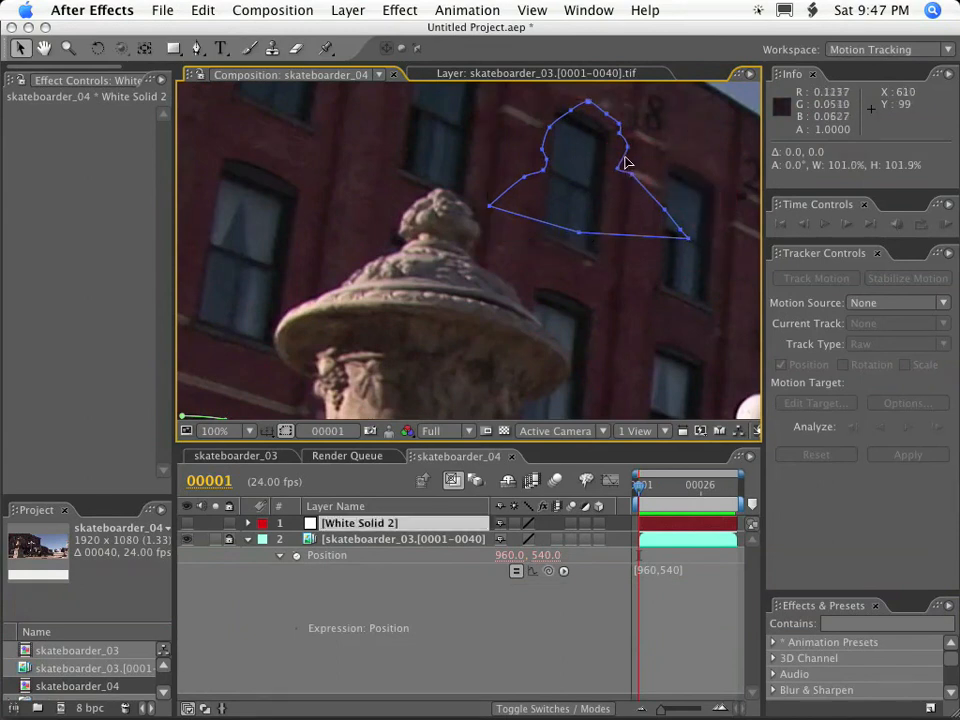
click(624, 162)
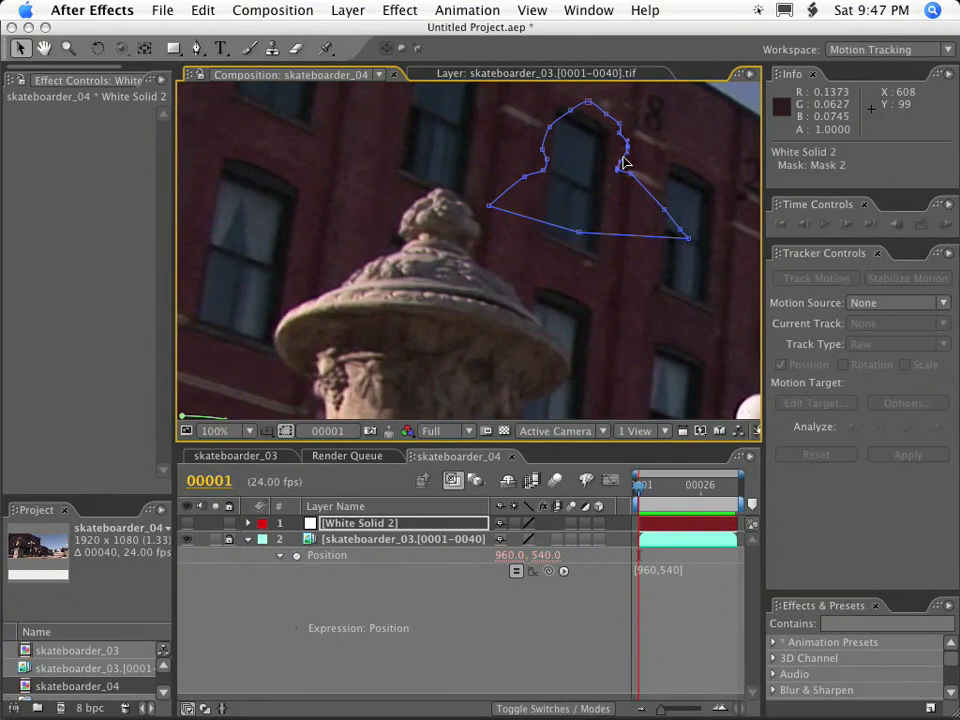
click(623, 135)
shift+click(618, 122)
double_click(548, 163)
mouse_move(629, 136)
mouse_down()
mouse_move(652, 136)
mouse_move(626, 136)
mouse_move(636, 136)
mouse_up()
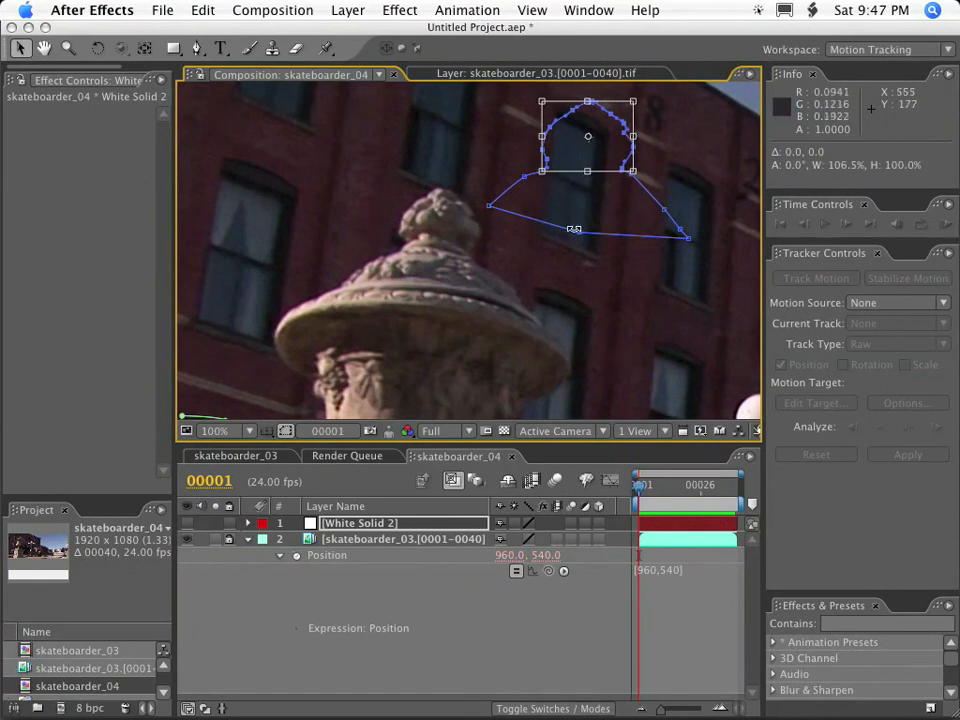
double_click(609, 282)
At frame 1, move the whole of Mask 2 back over the urn's finial and lid.
click(581, 235)
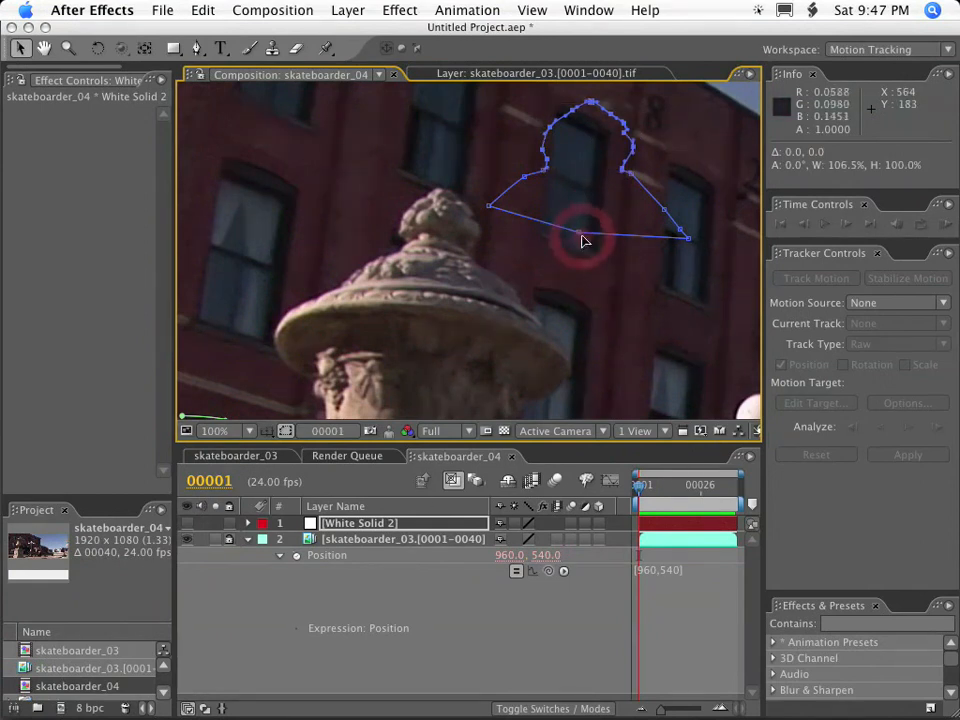
key(alt)
drag(582, 238, 430, 321)
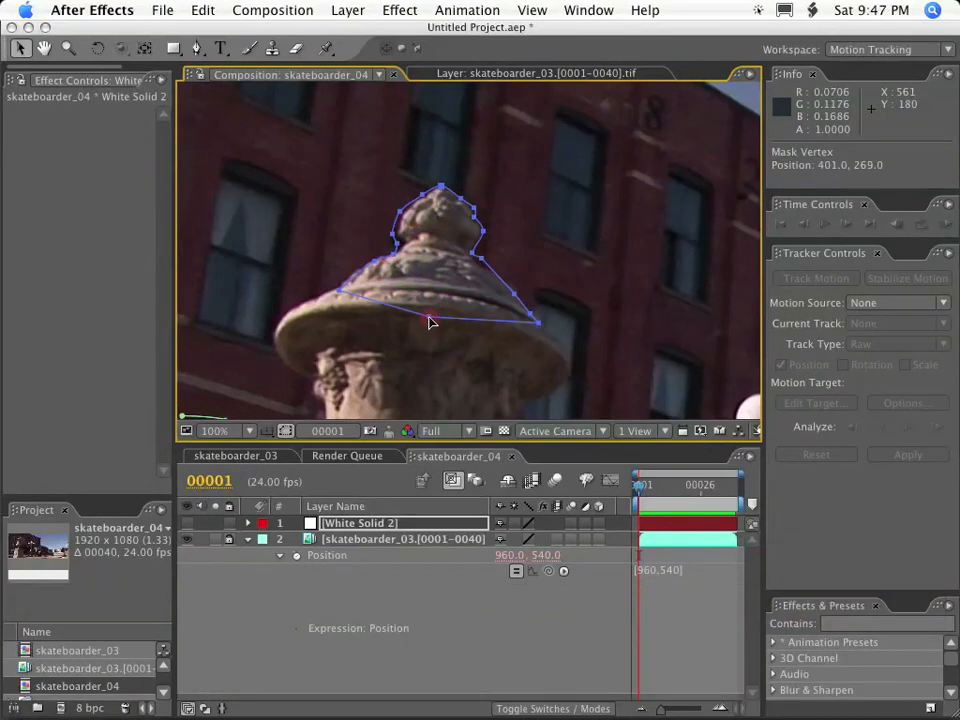
Scrub back to frame 1 to compare Mask 2 with the urn at 50% magnification, and select the White Solid 2 layer.
drag(696, 486, 632, 490)
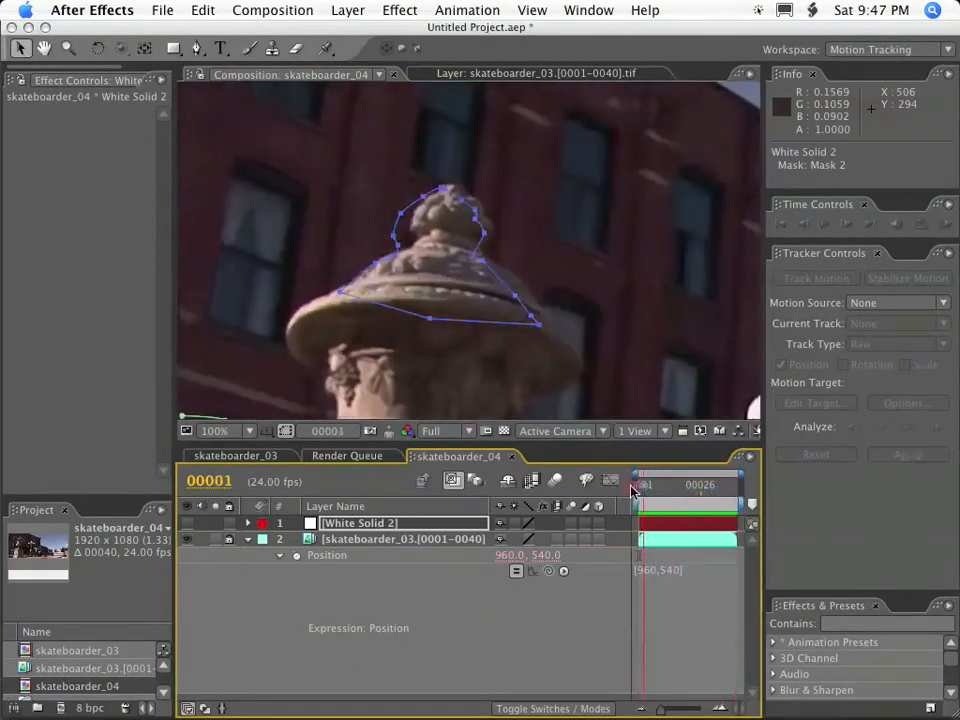
key(comma)
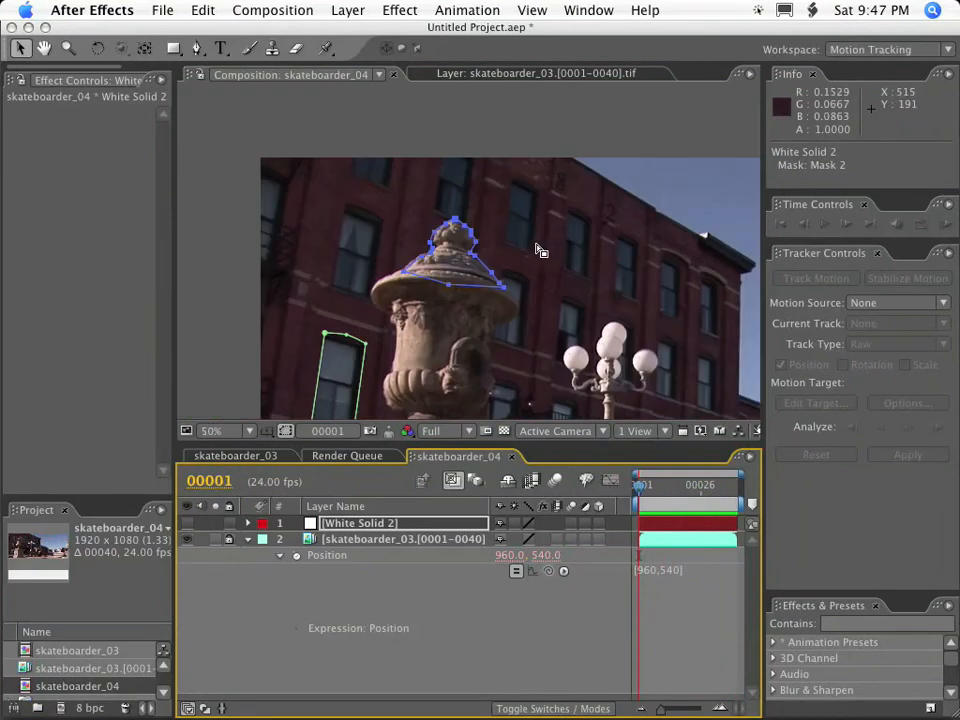
click(365, 528)
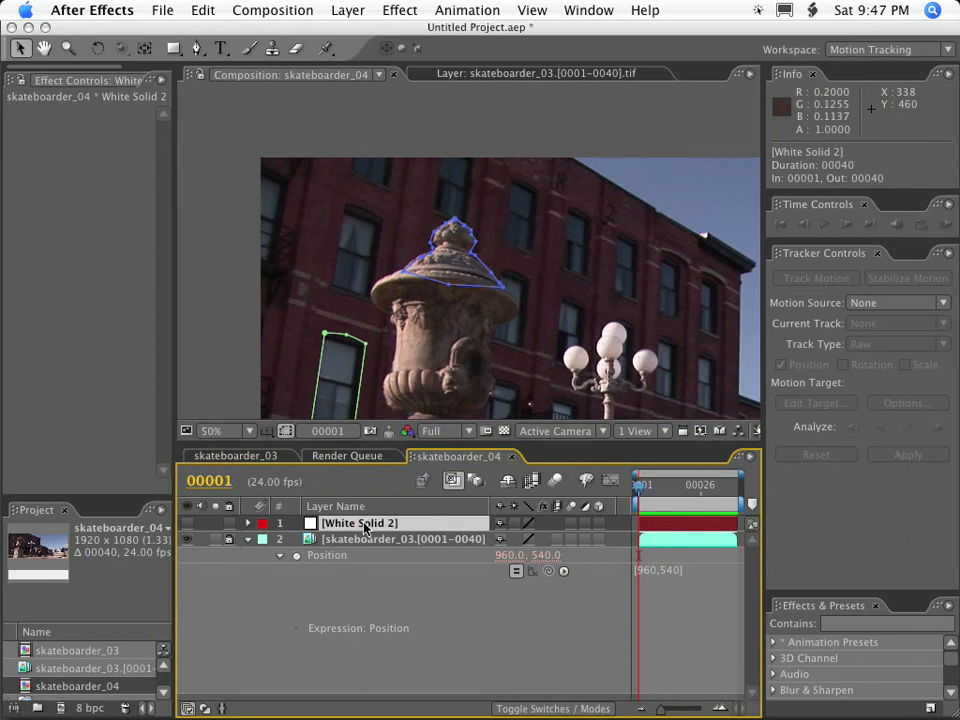
Deselect the White Solid 2 layer and collapse the revealed properties of the skateboarder_03 footage layer.
click(388, 561)
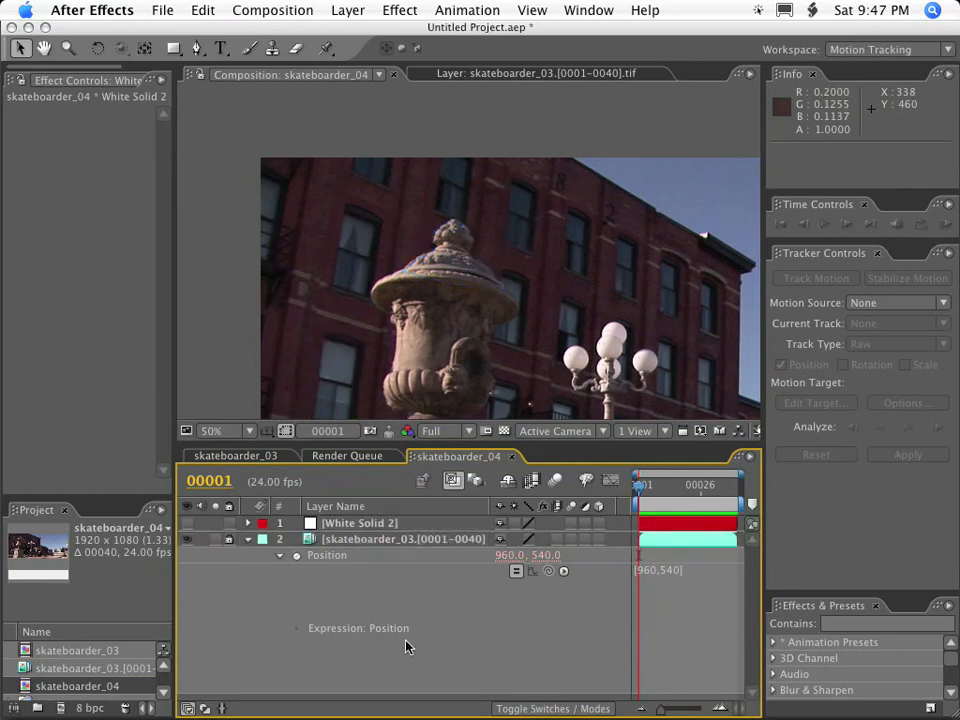
click(248, 540)
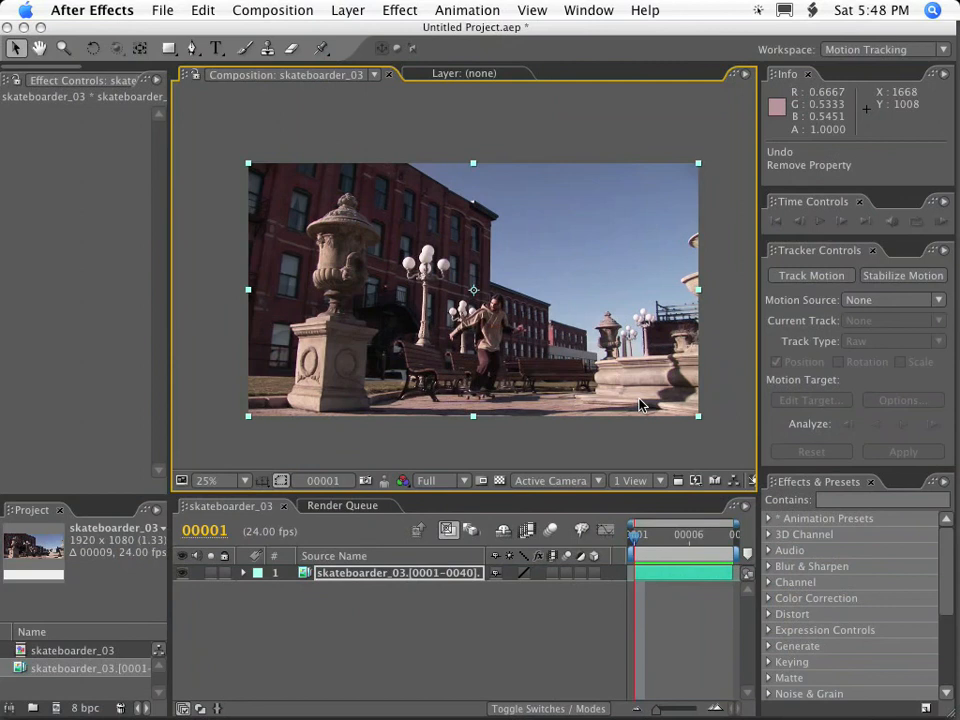
Switch to the Motion Tracking workspace with the time at frame 1 and enlarge the Tracker Controls area.
mouse_move(634, 535)
mouse_down()
mouse_move(744, 540)
mouse_move(626, 543)
mouse_up()
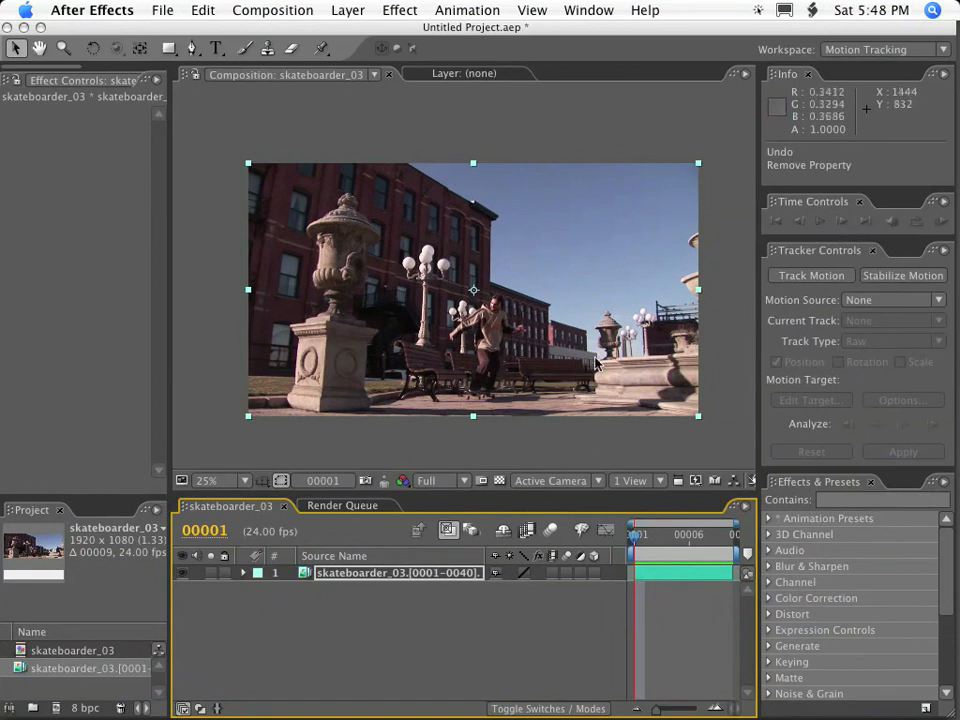
click(603, 12)
mouse_move(621, 33)
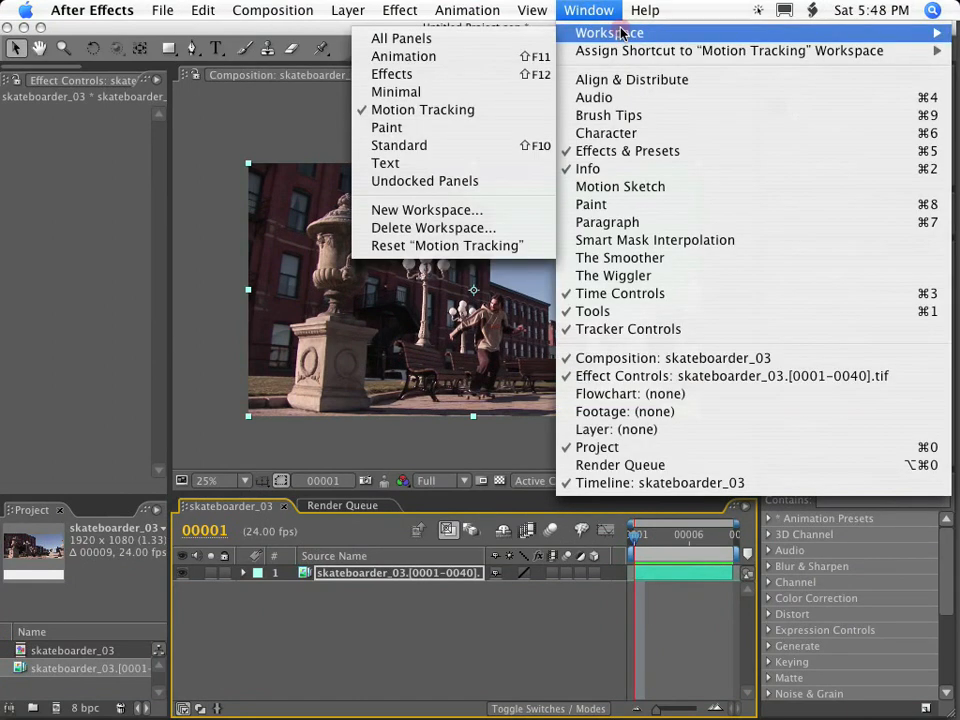
click(523, 111)
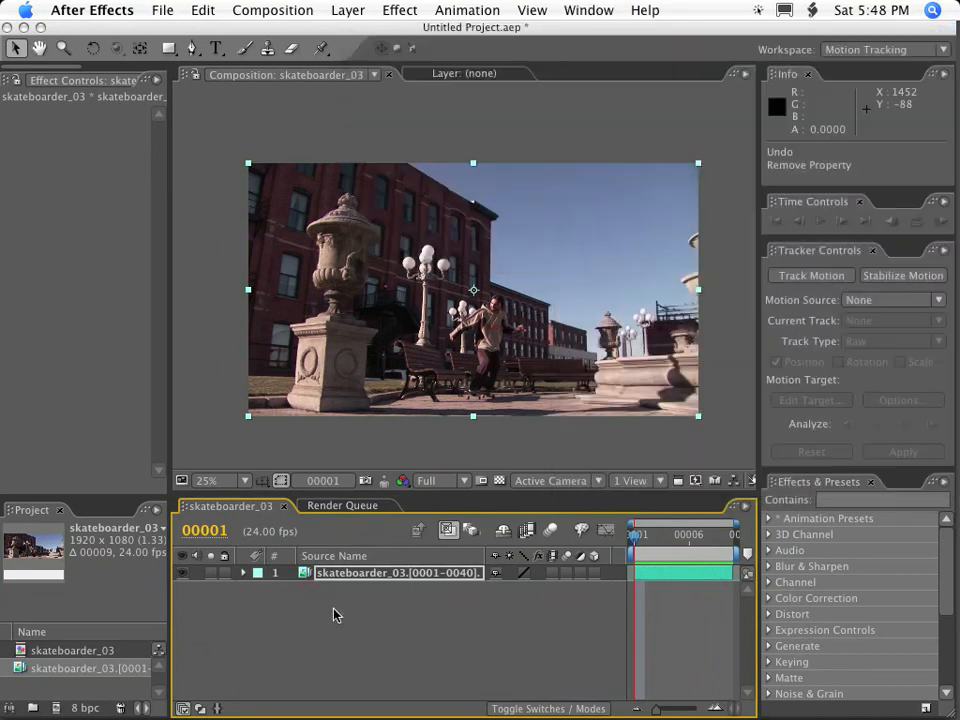
drag(840, 465, 842, 597)
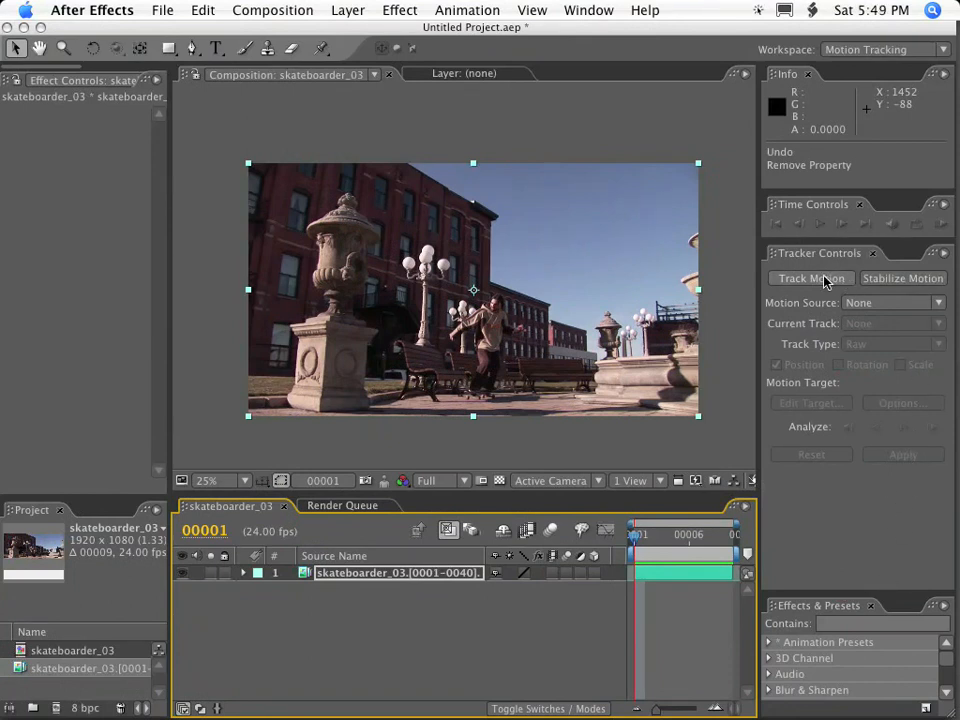
Select the skateboarder_03.[0001-0040].tif layer and create a new motion tracker for it.
click(406, 623)
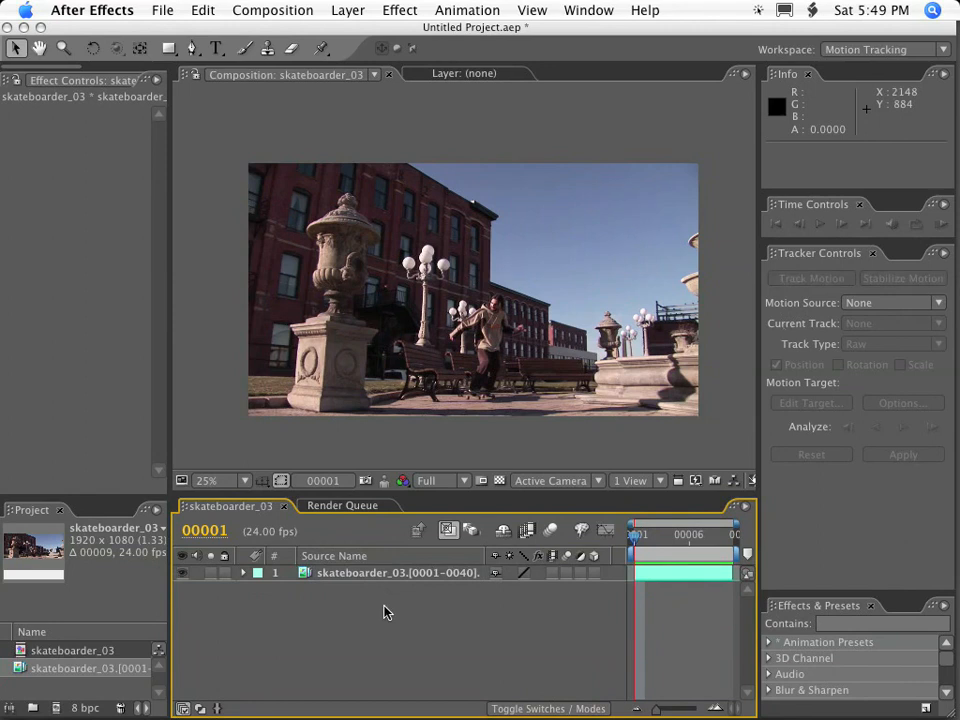
click(810, 278)
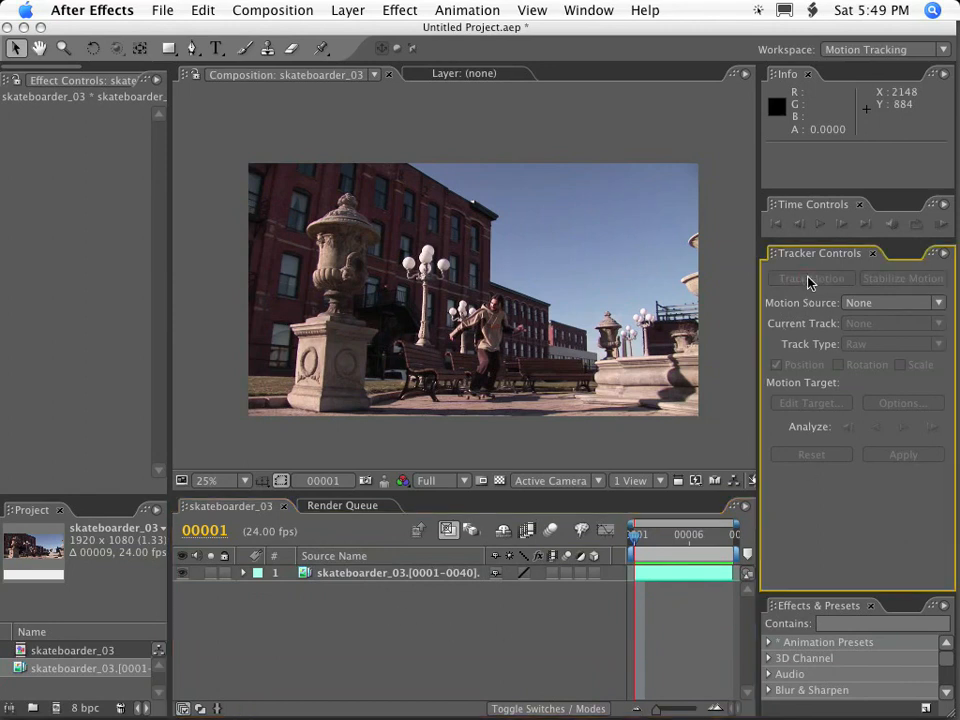
click(378, 578)
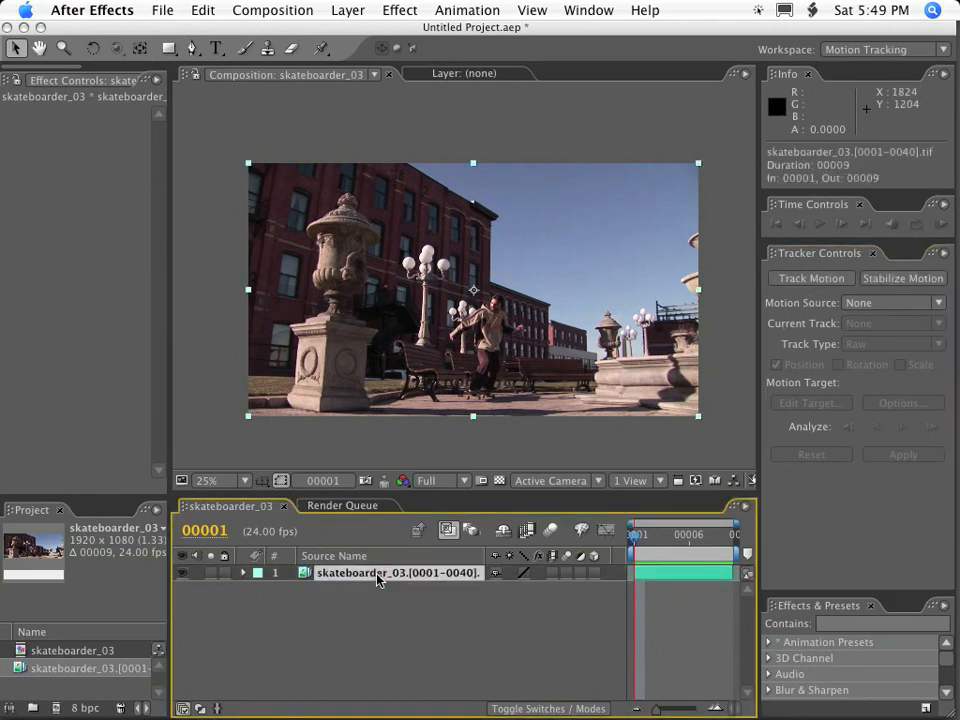
click(818, 280)
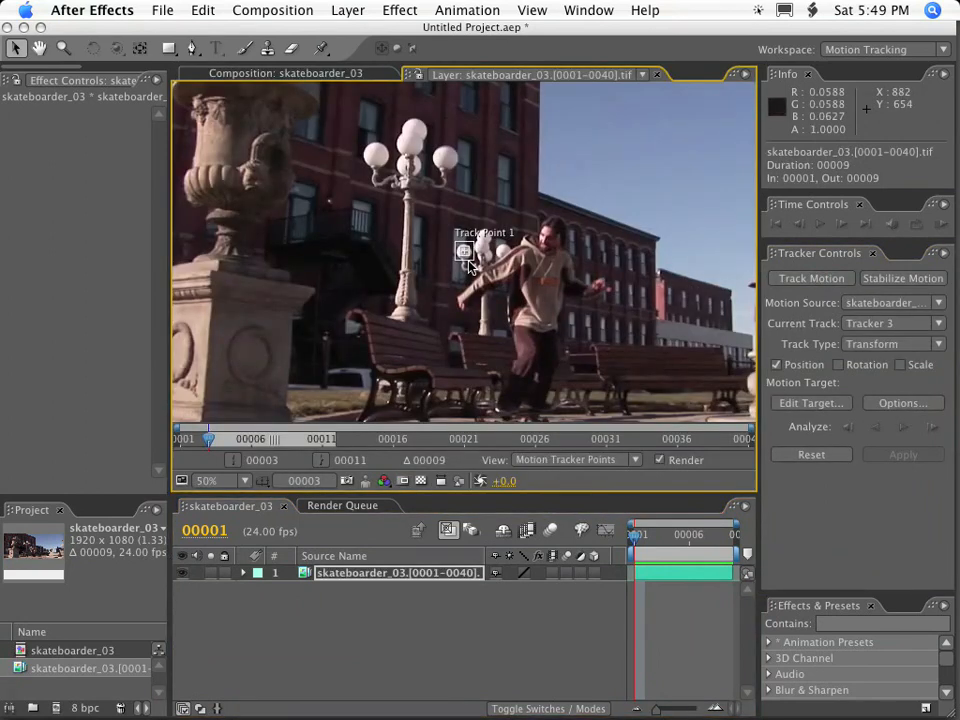
Move Track Point 1 onto the roof corner of the distant brick building beside the far urn.
scroll(470, 262, up, 1)
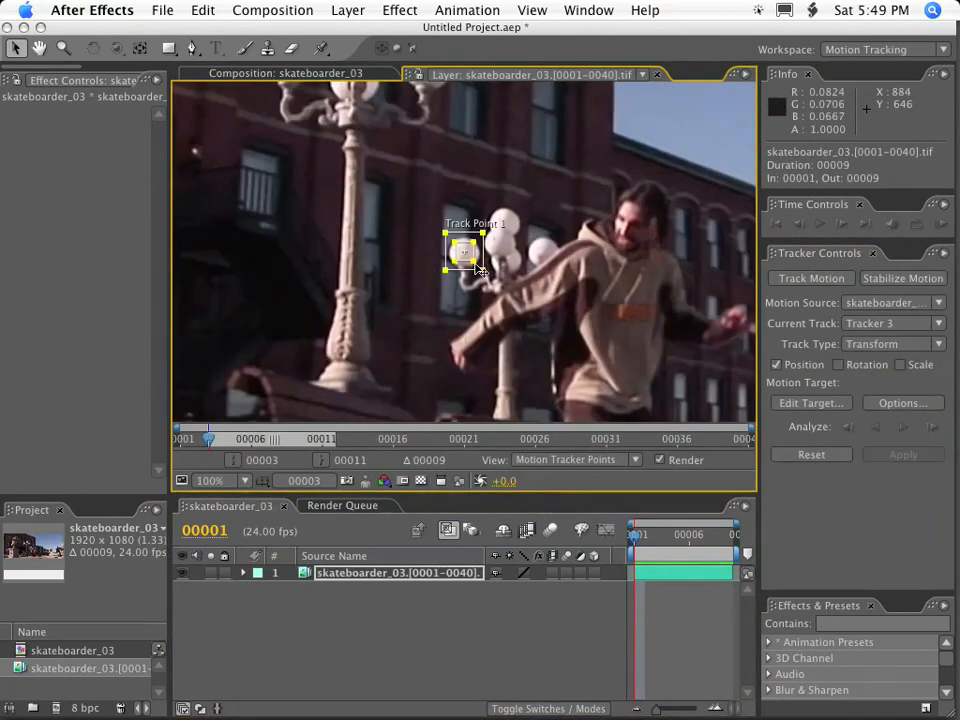
drag(479, 271, 703, 284)
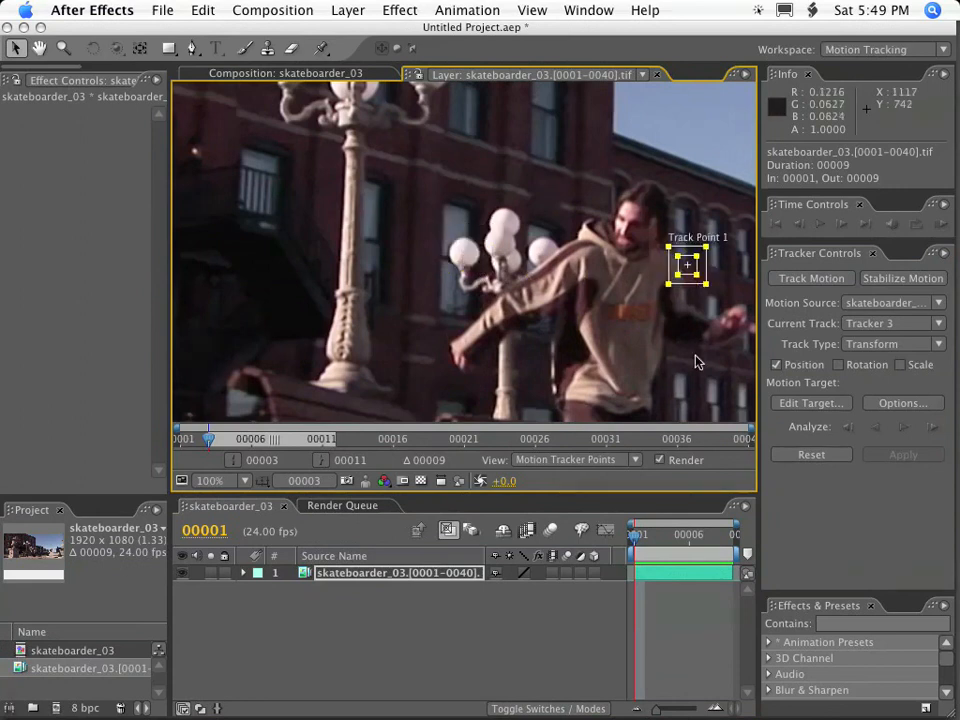
key(space)
drag(709, 328, 604, 303)
key(.)
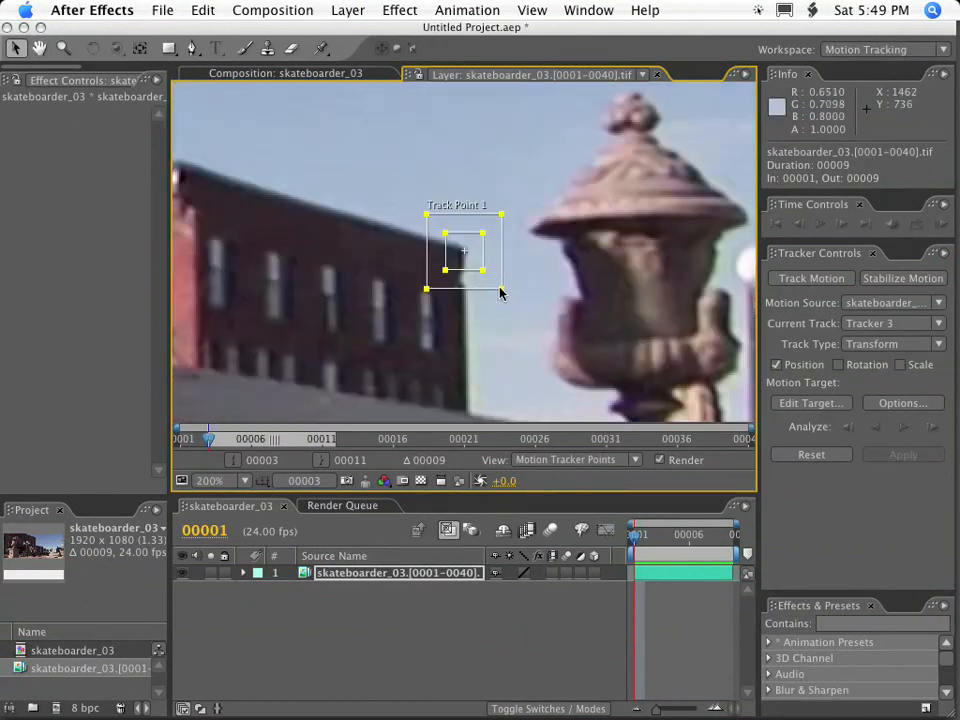
Reshape Track Point 1's search and feature regions into taller rectangles around the distant building's roof corner.
drag(501, 290, 510, 330)
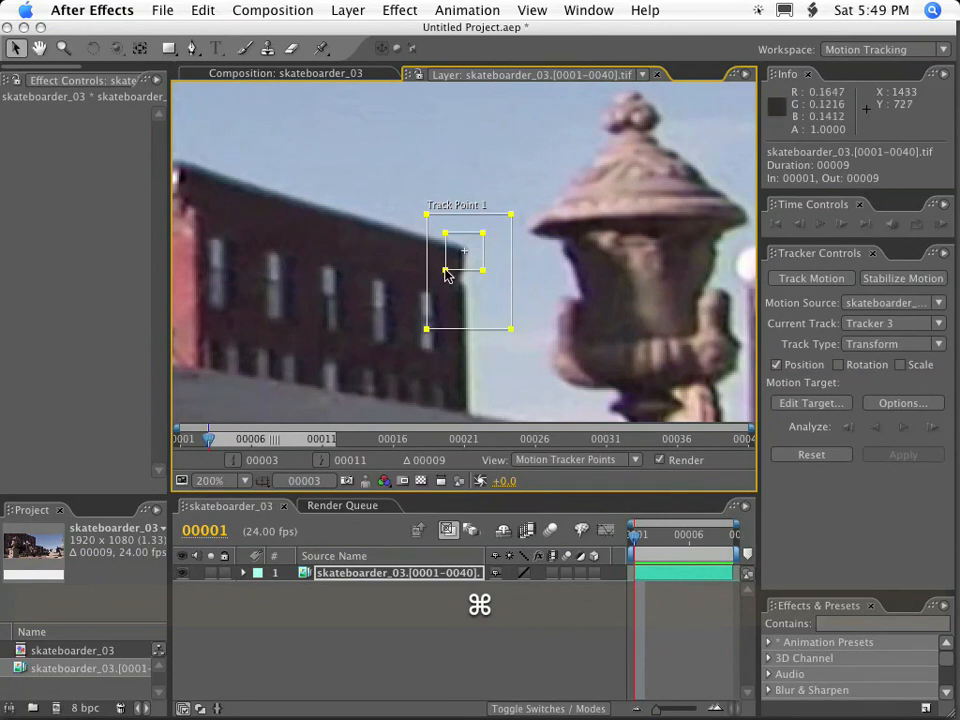
drag(445, 272, 416, 336)
drag(511, 338, 501, 339)
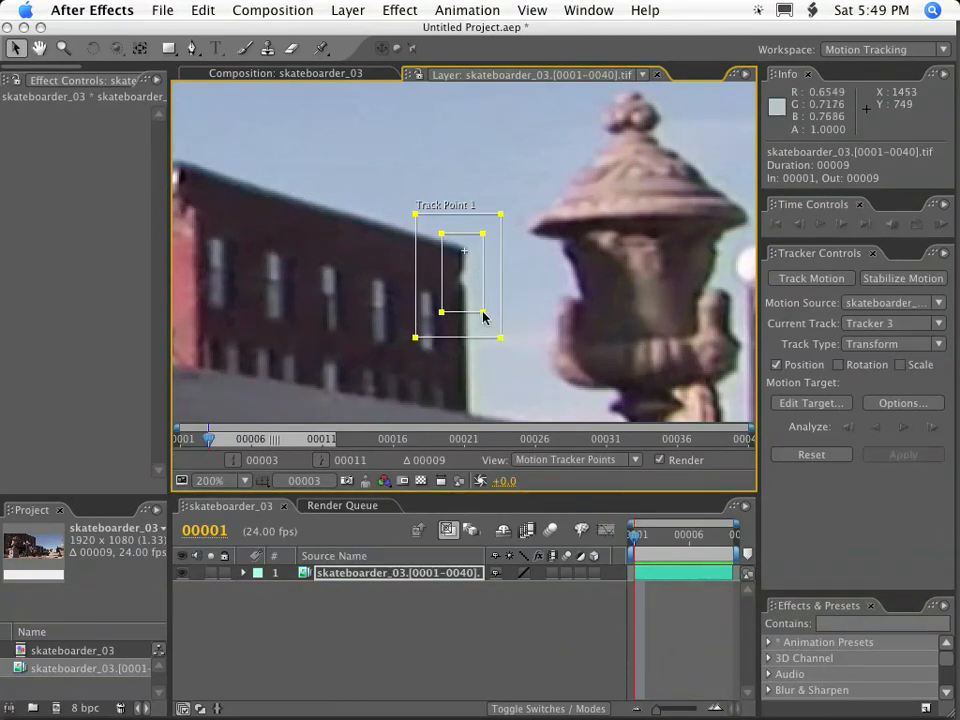
mouse_move(483, 313)
mouse_down()
mouse_move(483, 283)
mouse_move(485, 295)
mouse_up()
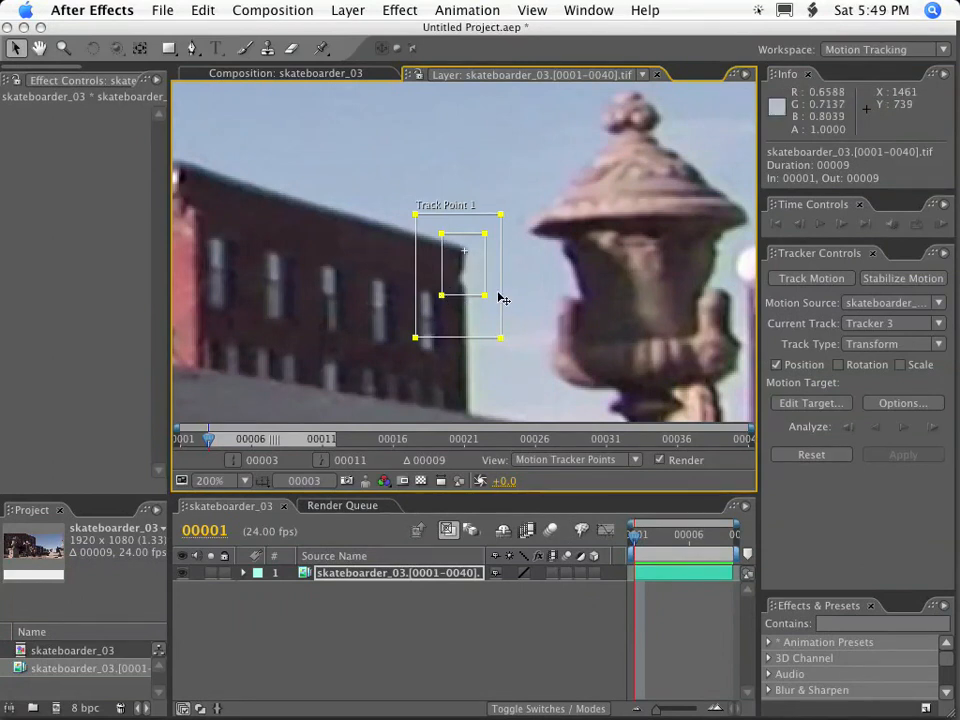
Analyze the distant building's corner track forward through the clip and return to frame 1.
key(comma)
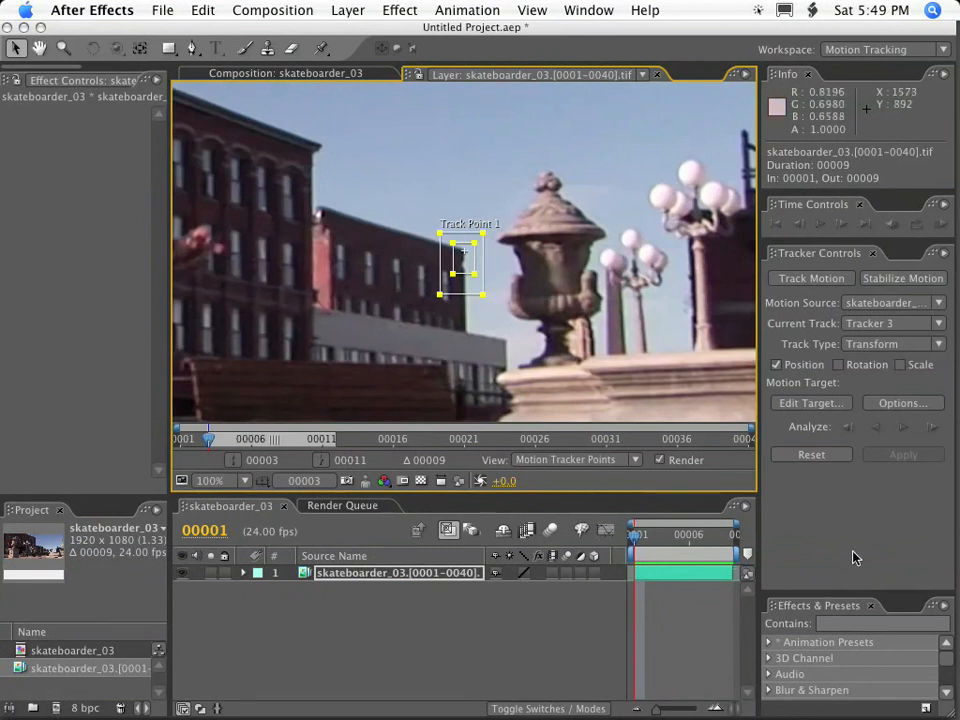
click(905, 428)
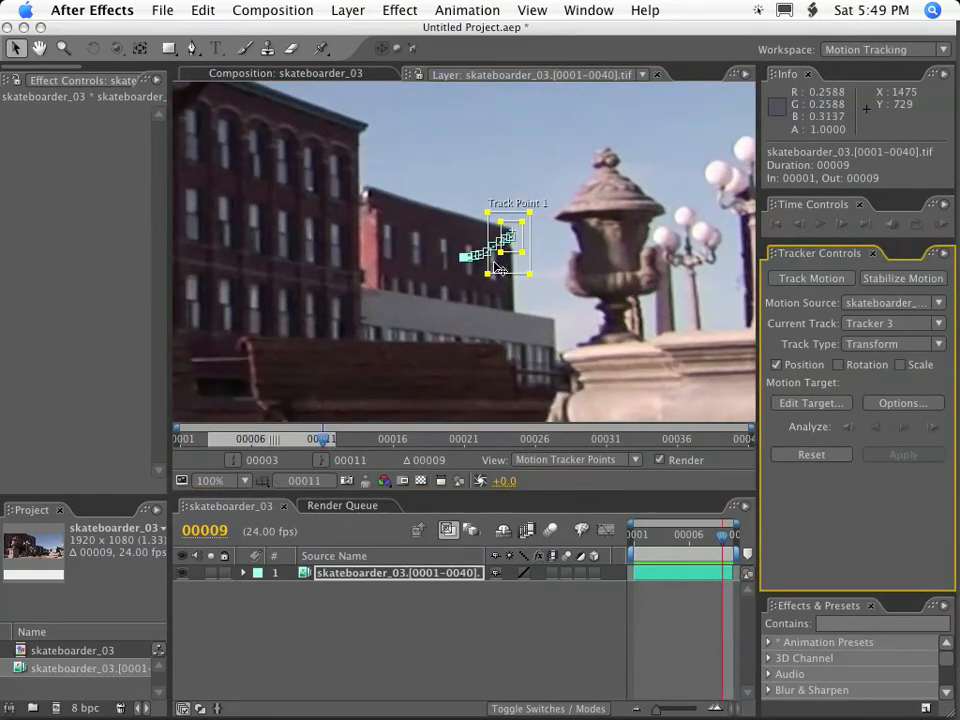
key(period)
mouse_move(638, 548)
mouse_down()
mouse_move(636, 540)
mouse_move(724, 540)
mouse_move(636, 542)
mouse_up()
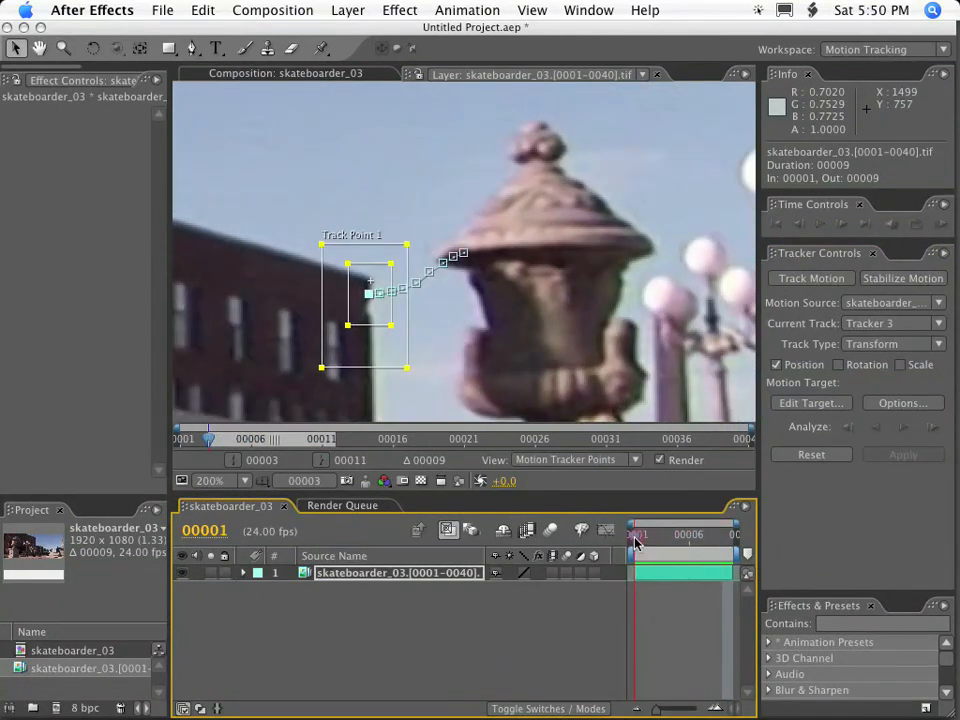
Create another motion tracker on the footage layer near the tall brick building's roof corner.
key(comma)
key(comma)
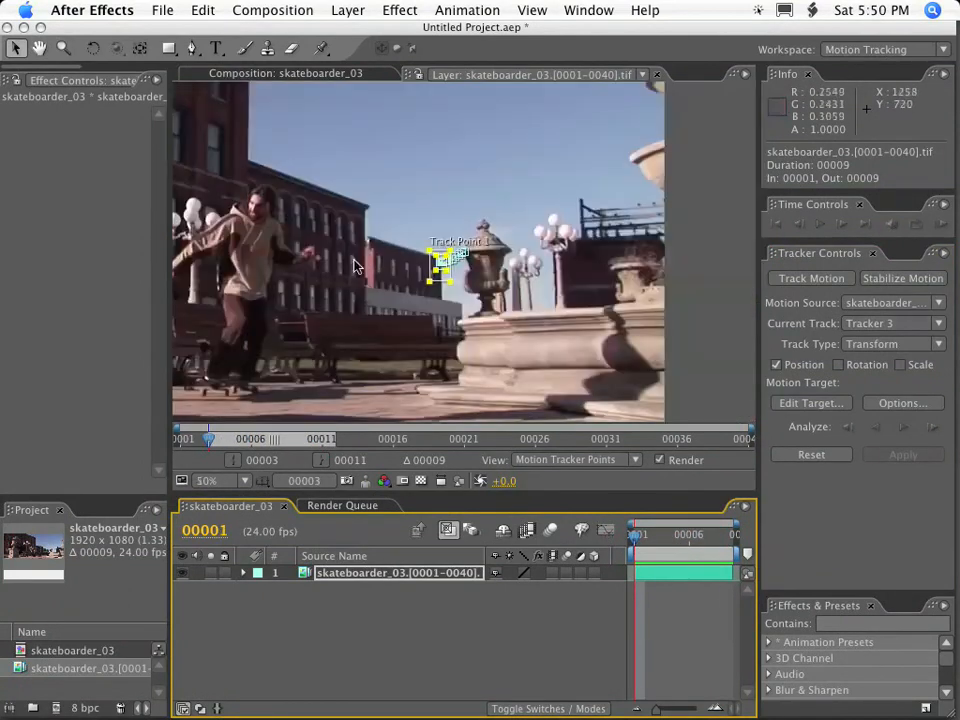
key(space)
drag(320, 219, 459, 313)
drag(368, 234, 448, 219)
key(comma)
key(space)
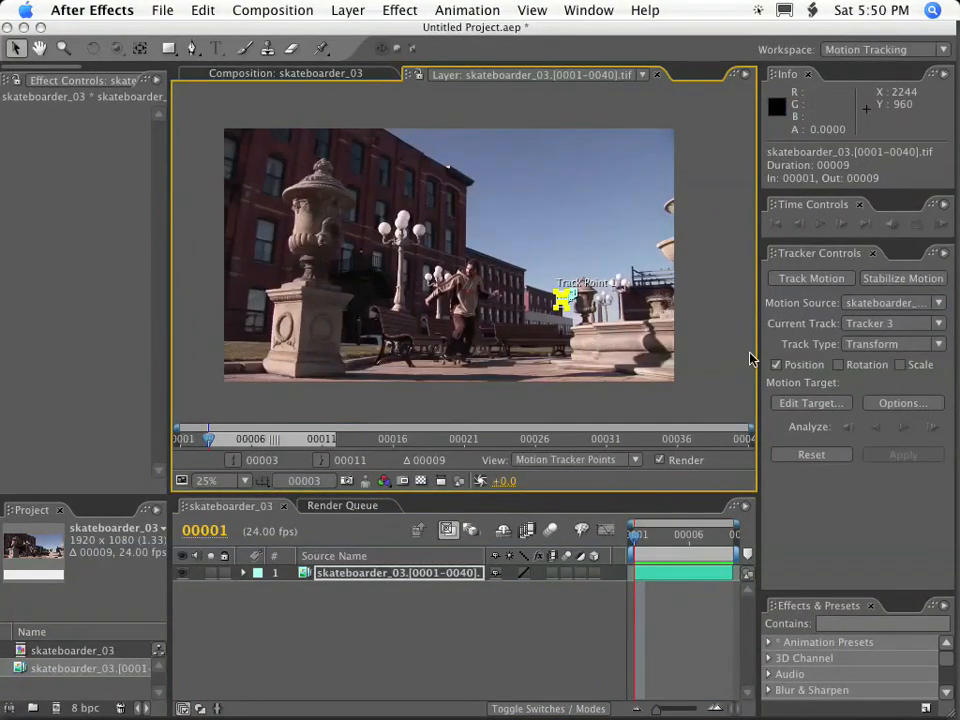
key(period)
key(comma)
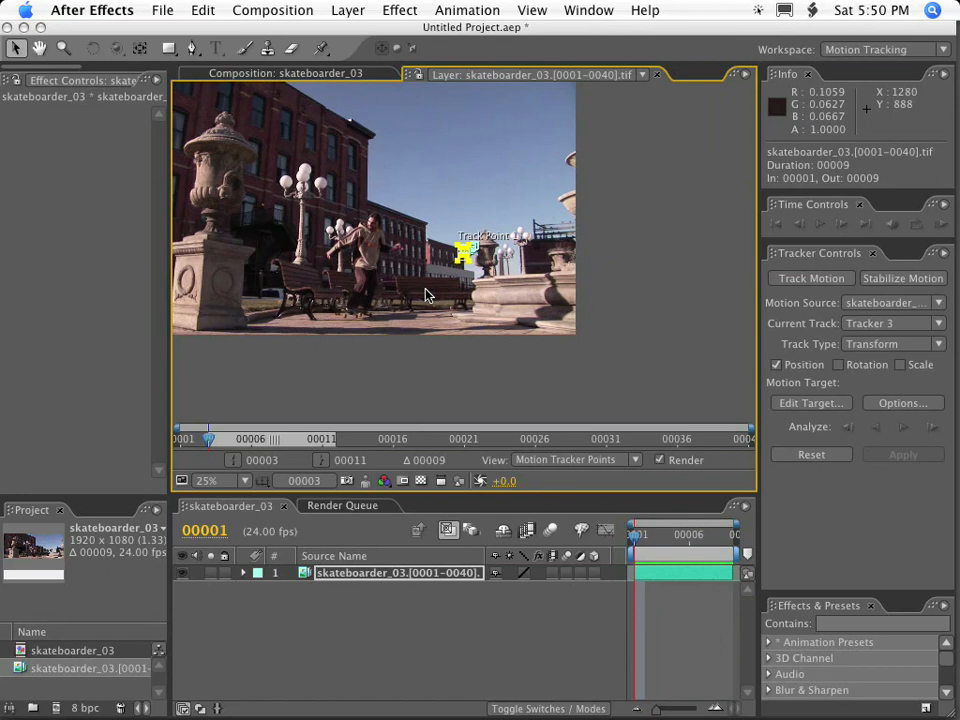
key(space)
drag(358, 147, 443, 274)
scroll(441, 277, up, 2)
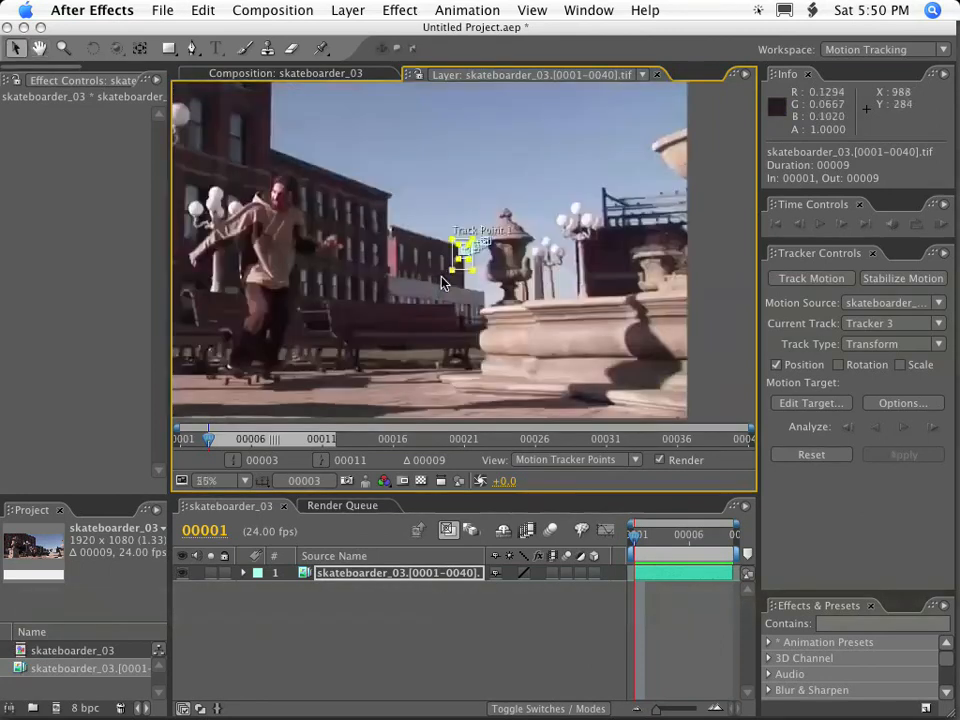
scroll(443, 284, up, 1)
key(space)
drag(289, 189, 615, 394)
drag(448, 208, 498, 352)
drag(449, 230, 401, 287)
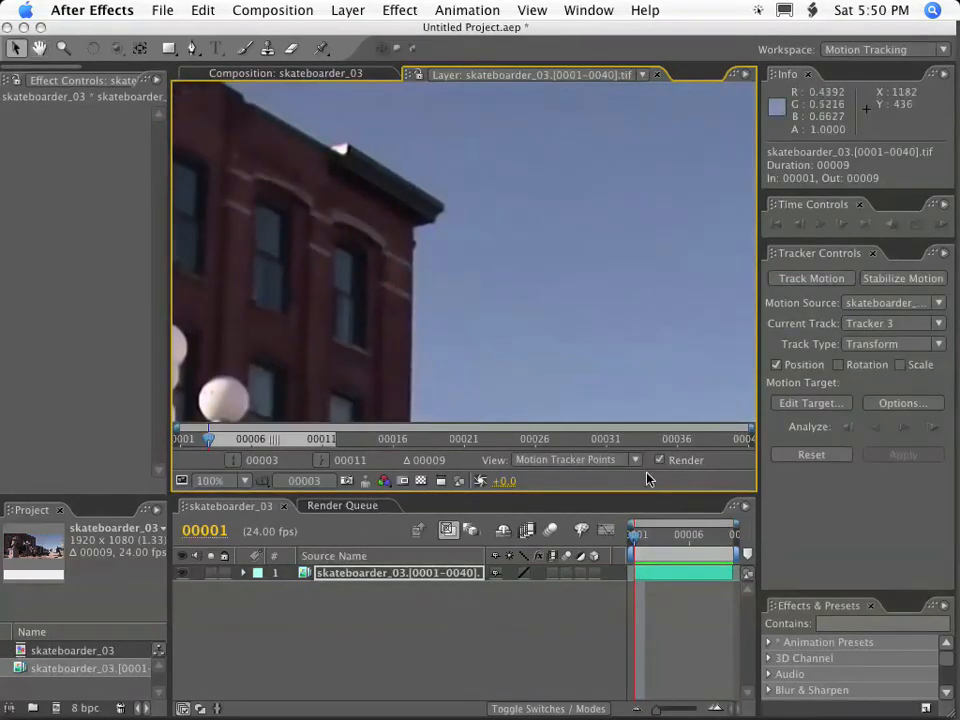
click(811, 283)
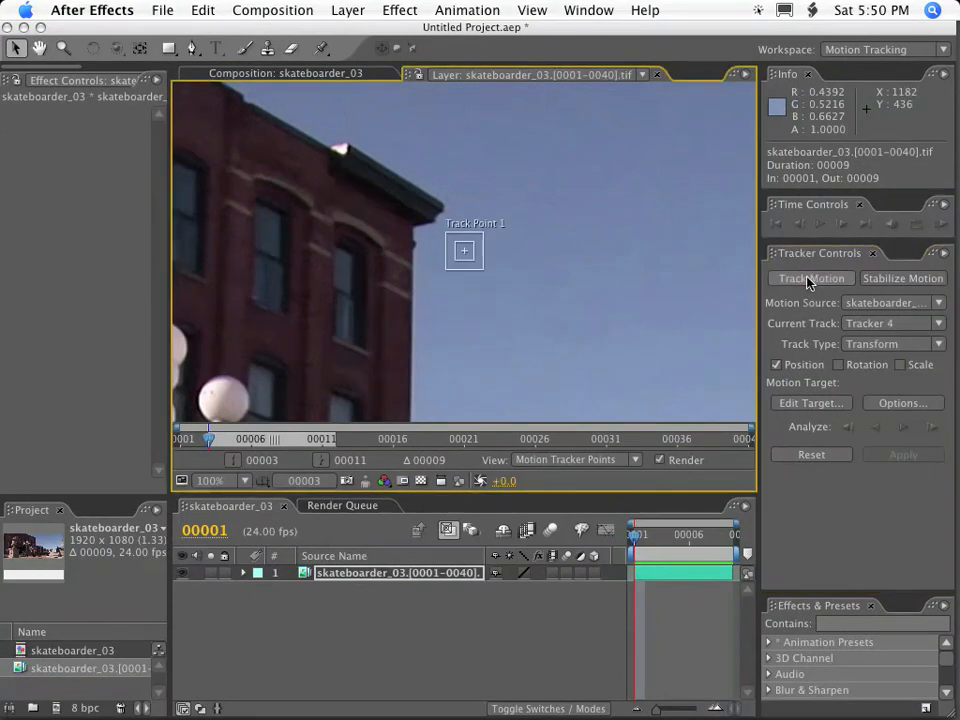
Place the new track point on the tall building's roof corner and enlarge its feature and search regions around the cornice.
click(477, 273)
drag(483, 275, 484, 301)
drag(411, 230, 408, 261)
drag(399, 185, 450, 180)
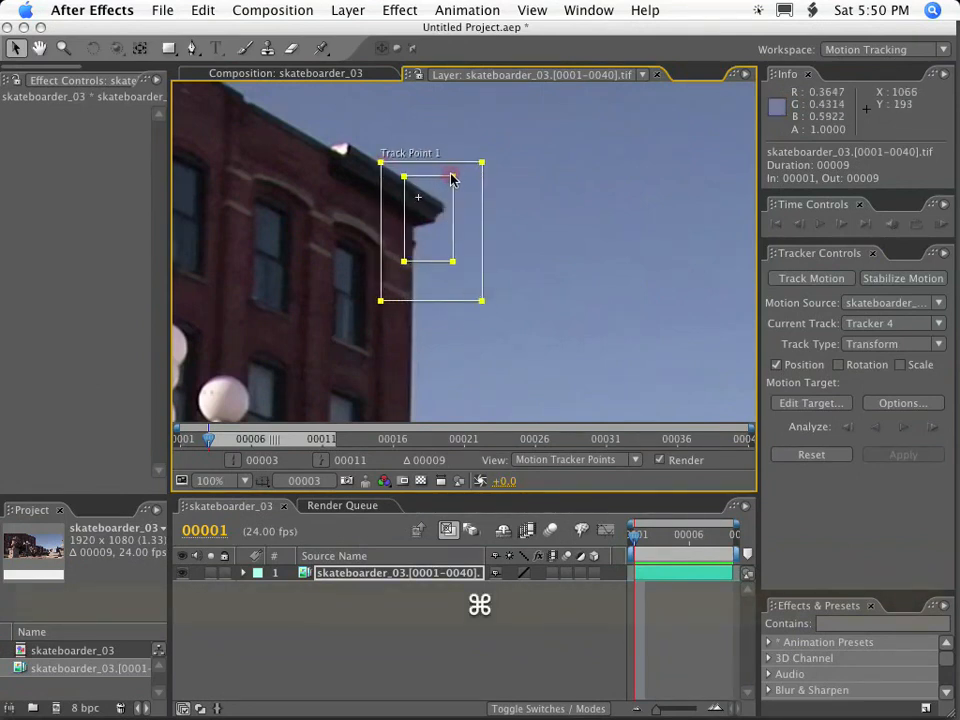
drag(379, 161, 367, 142)
drag(450, 197, 461, 175)
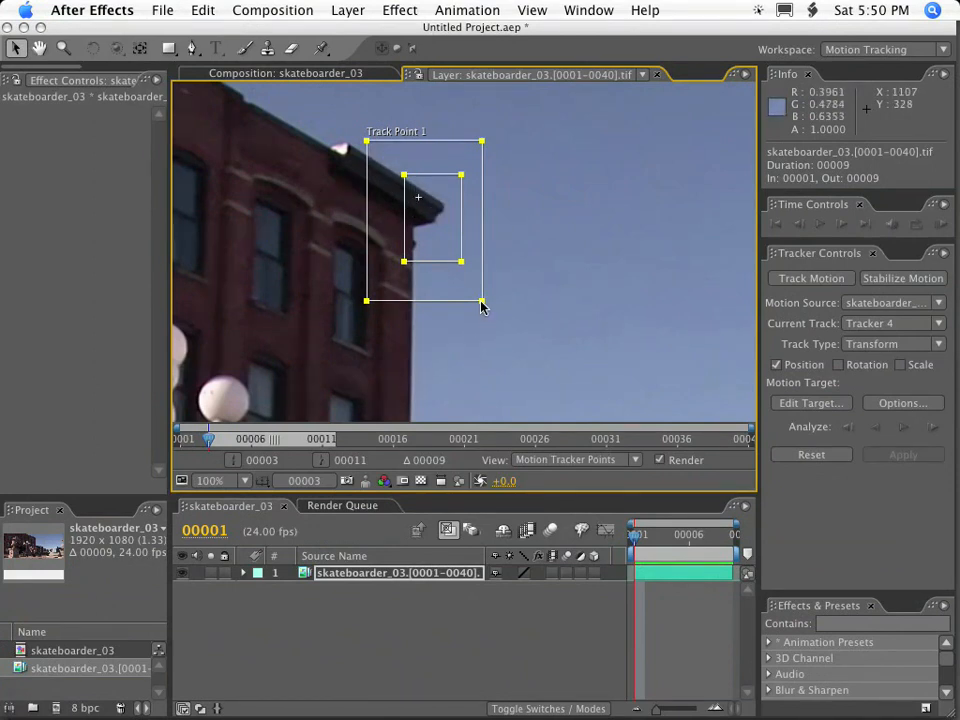
drag(481, 302, 495, 304)
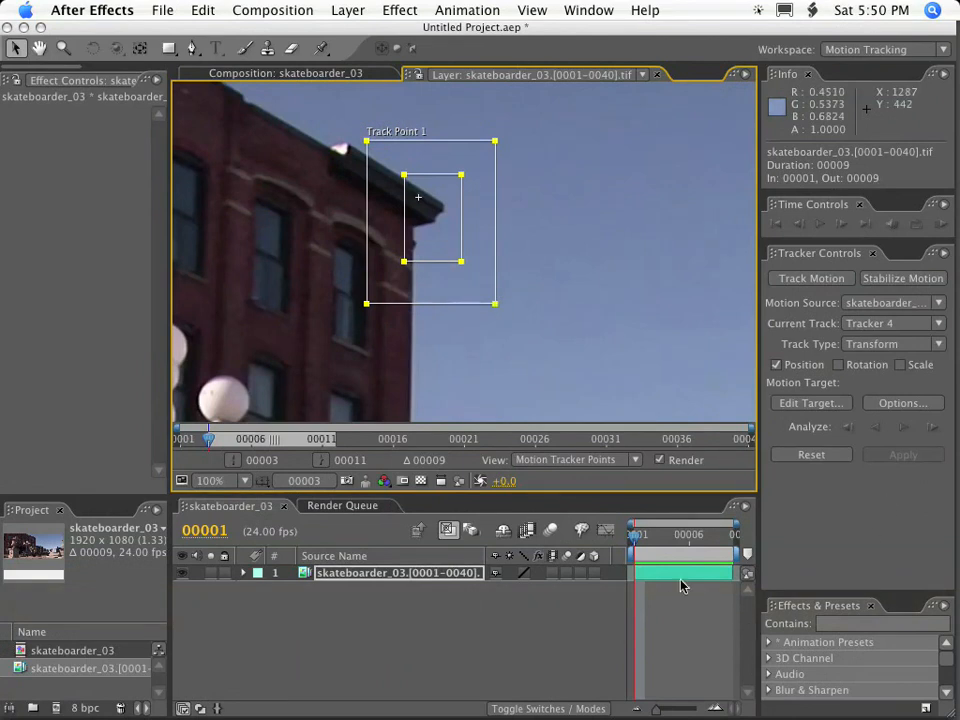
Analyze the tall building's roof corner track forward through the clip and return to frame 1.
click(904, 429)
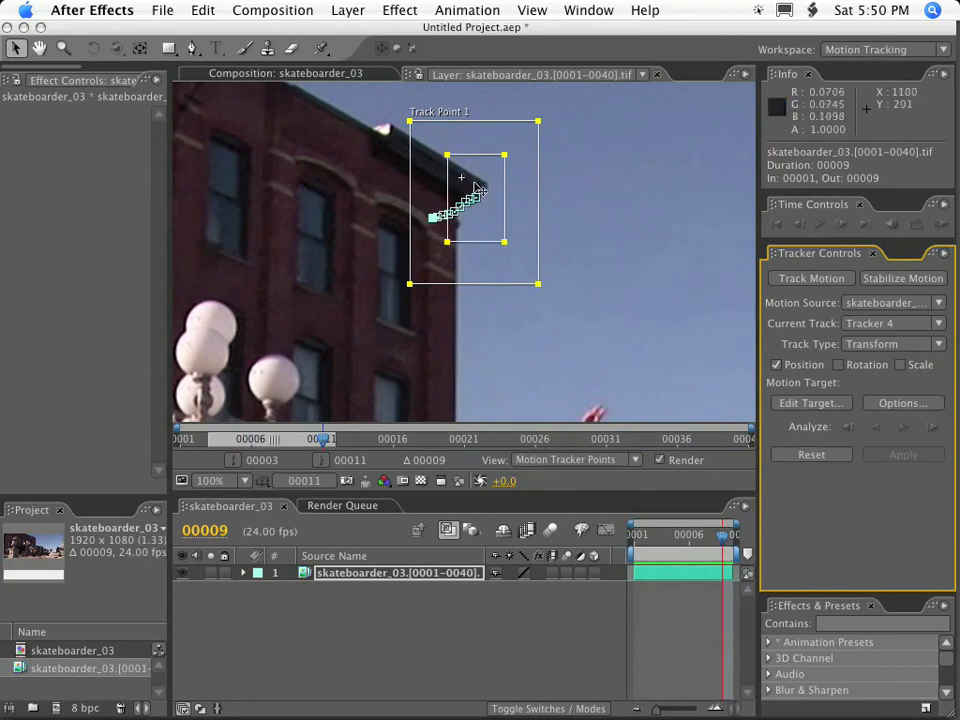
key(comma)
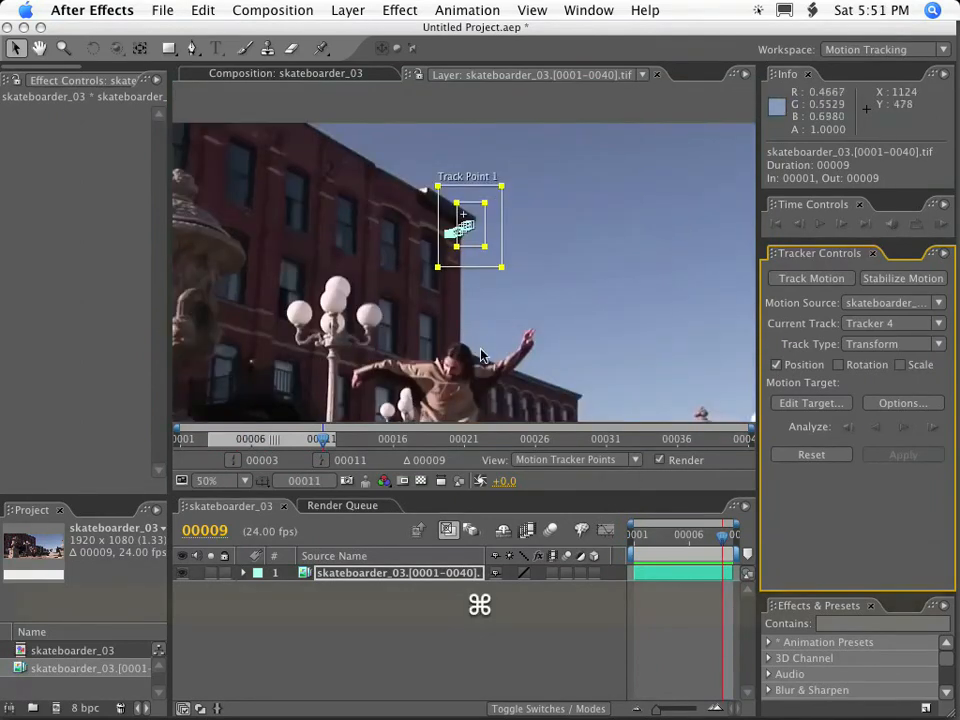
key(space)
drag(491, 343, 489, 208)
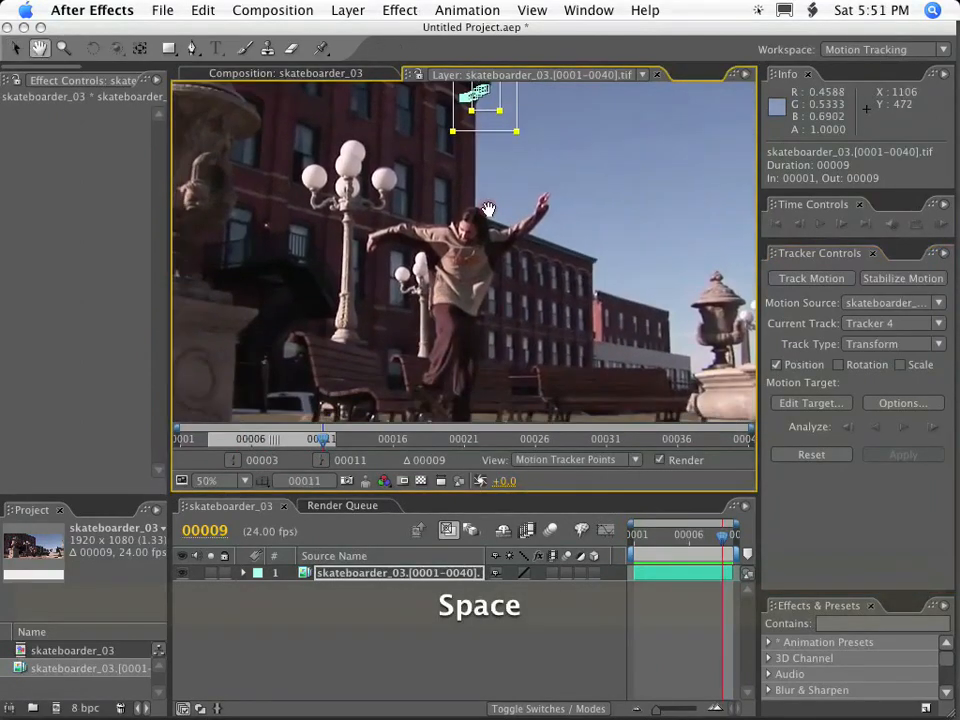
drag(663, 537, 630, 536)
Create another motion tracker on the footage layer near the smaller lamp post's globes at frame 1.
scroll(360, 298, up, 1)
key(space)
drag(366, 317, 572, 110)
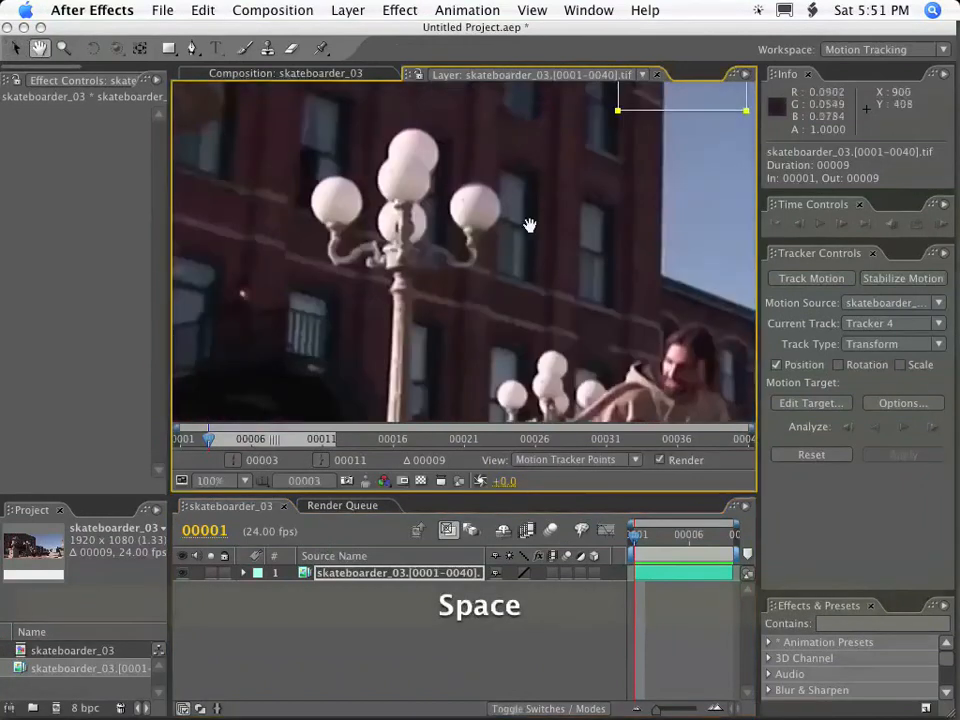
drag(472, 308, 567, 169)
drag(601, 266, 514, 261)
scroll(551, 283, up, 1)
key(space)
drag(400, 238, 515, 120)
drag(407, 326, 534, 73)
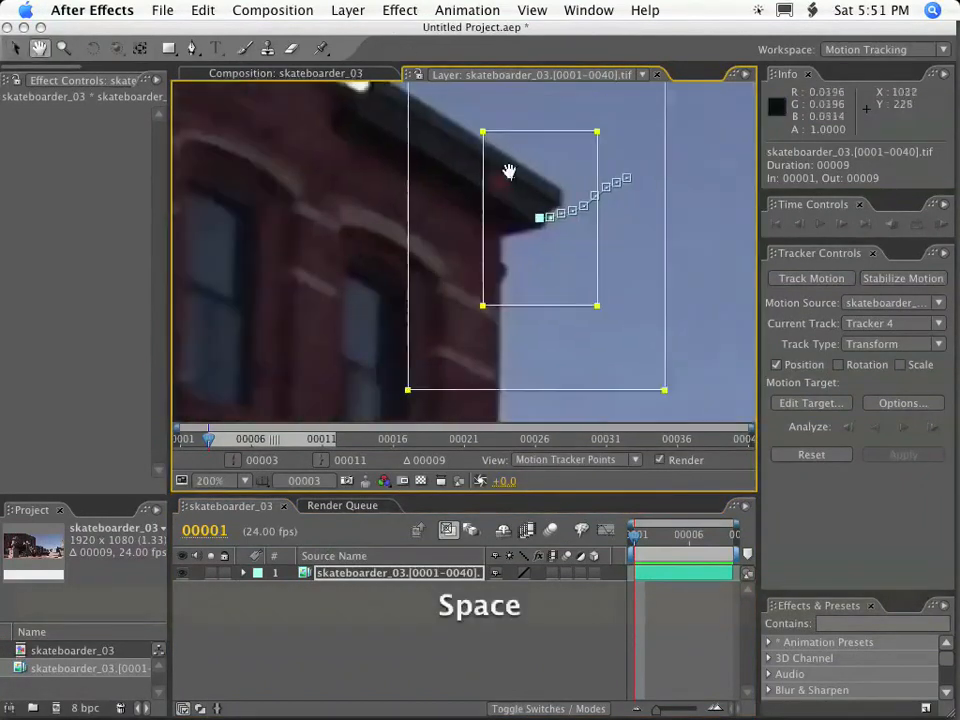
drag(457, 311, 604, 101)
drag(394, 265, 557, 272)
drag(738, 400, 534, 235)
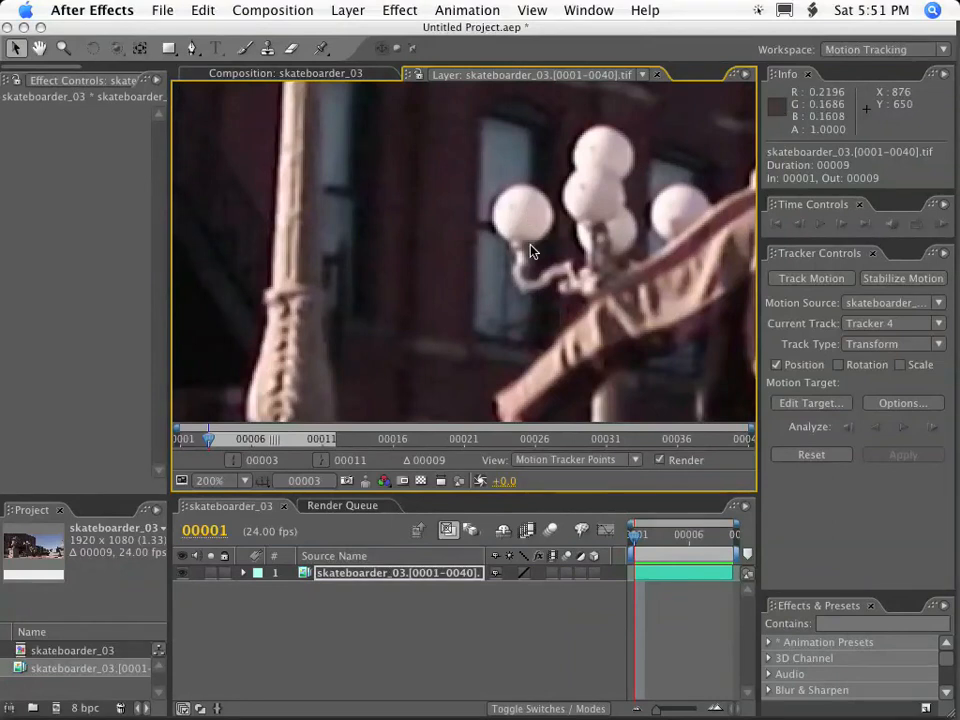
click(806, 278)
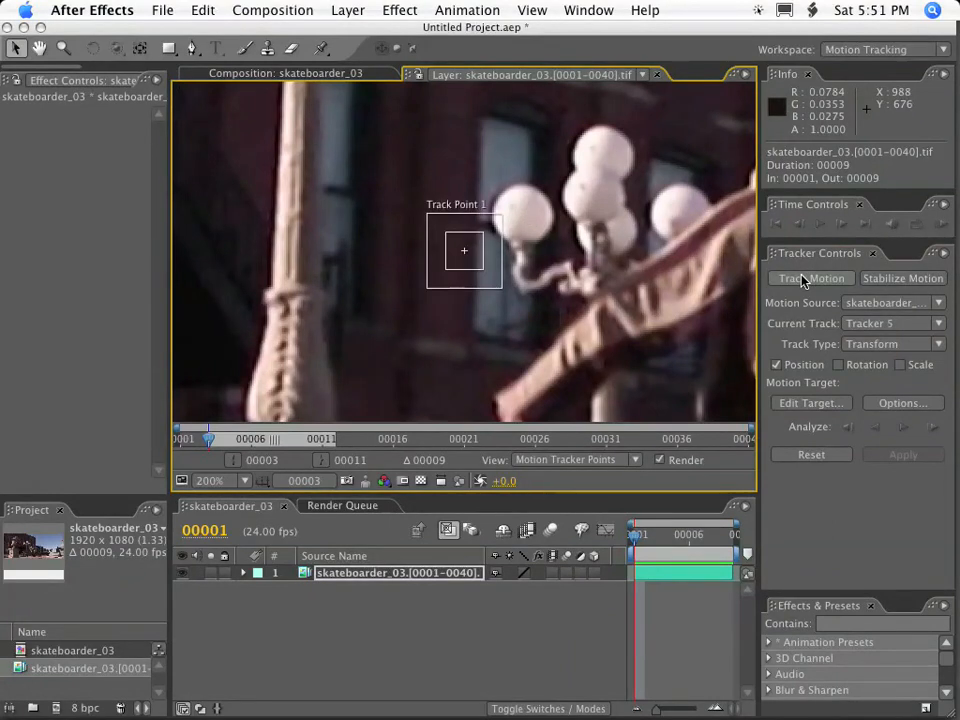
Place the new track point on the small lamp's outer globe beside the window and enlarge its feature and search regions around it.
drag(501, 287, 570, 272)
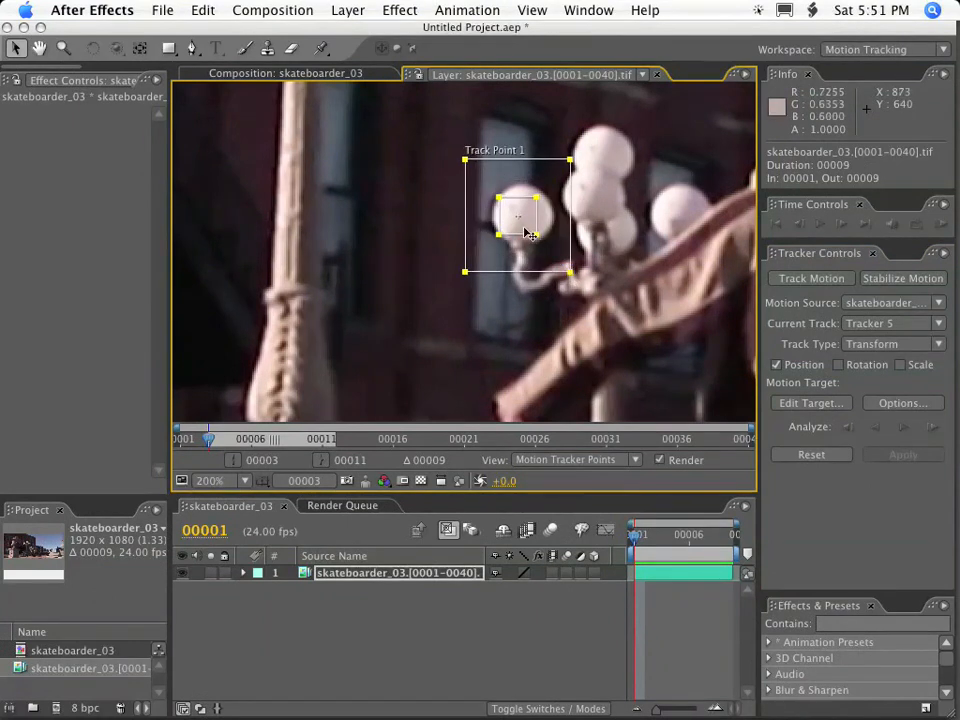
drag(537, 236, 551, 253)
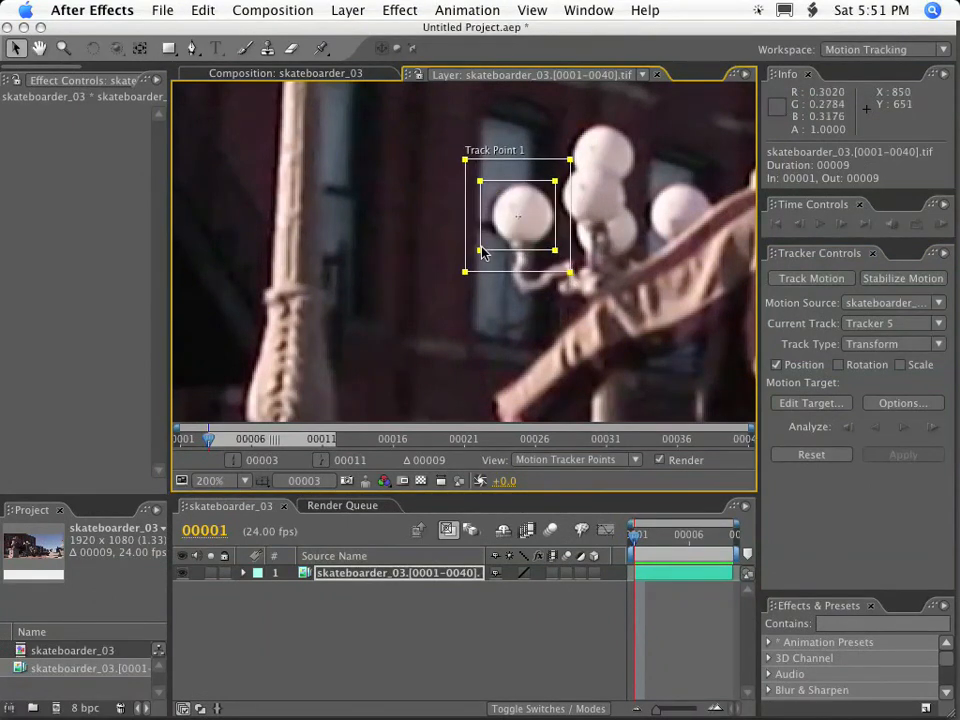
drag(550, 179, 556, 180)
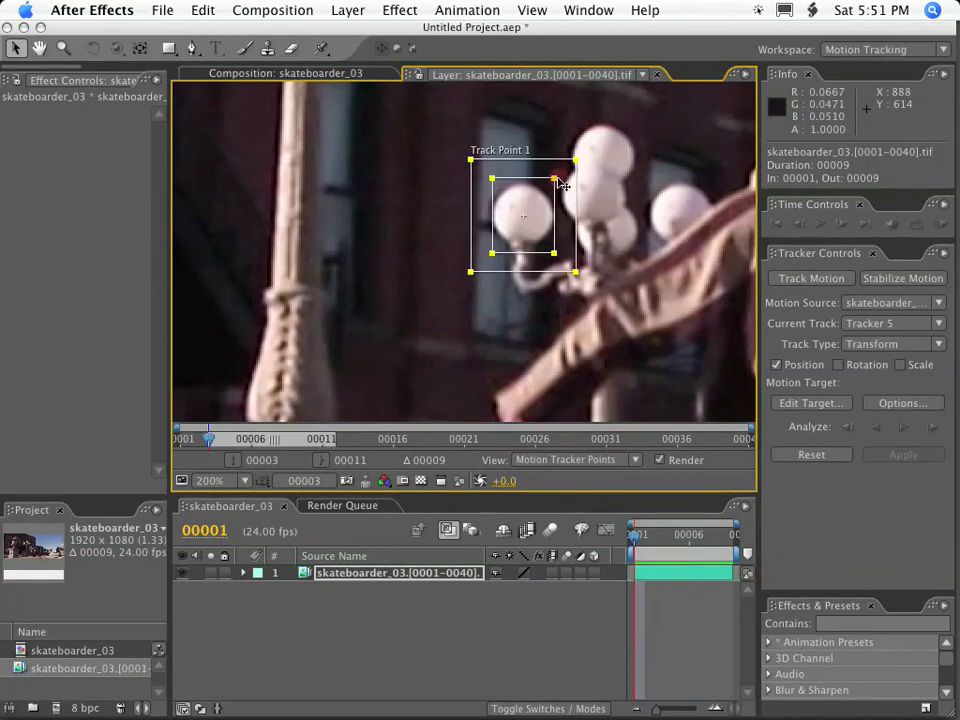
drag(491, 179, 487, 178)
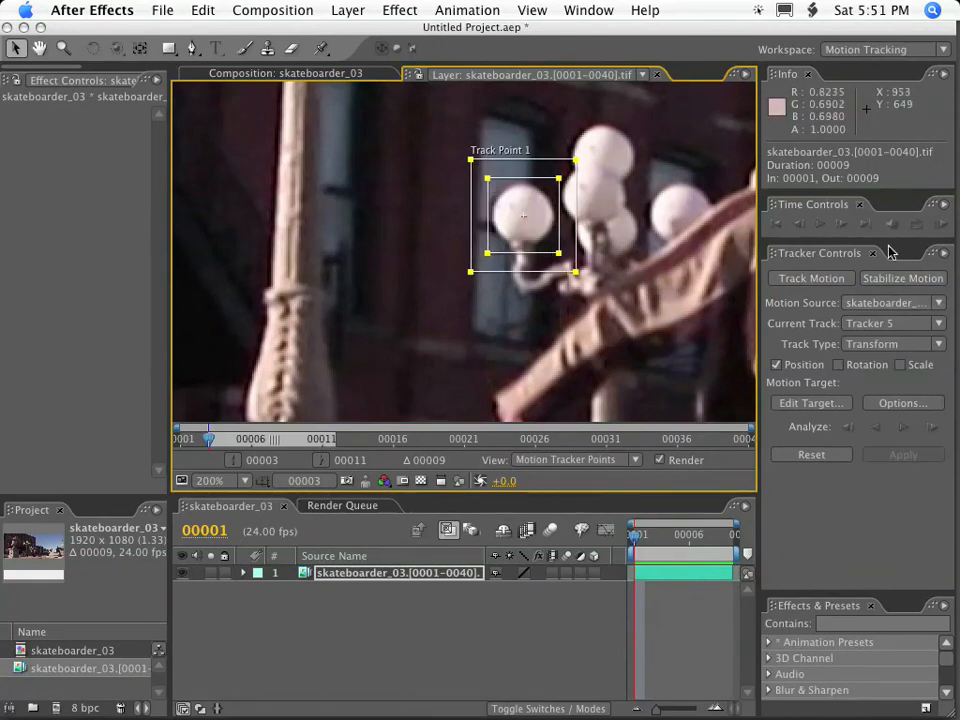
Enable Magnify Feature When Dragging and fine-tune the track point's position over the globe.
click(946, 256)
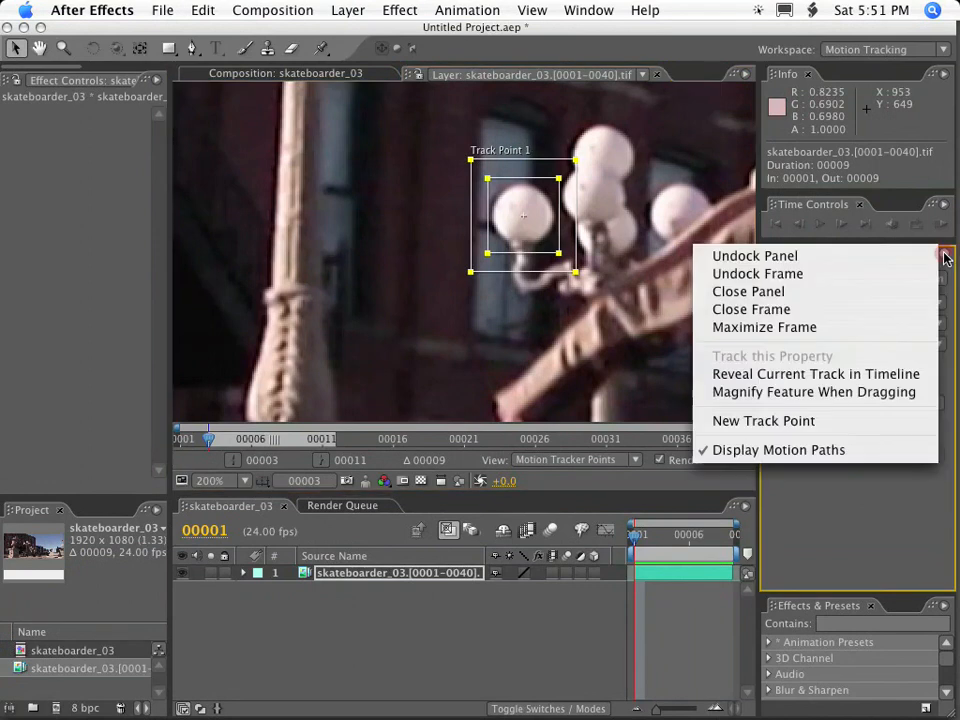
click(893, 396)
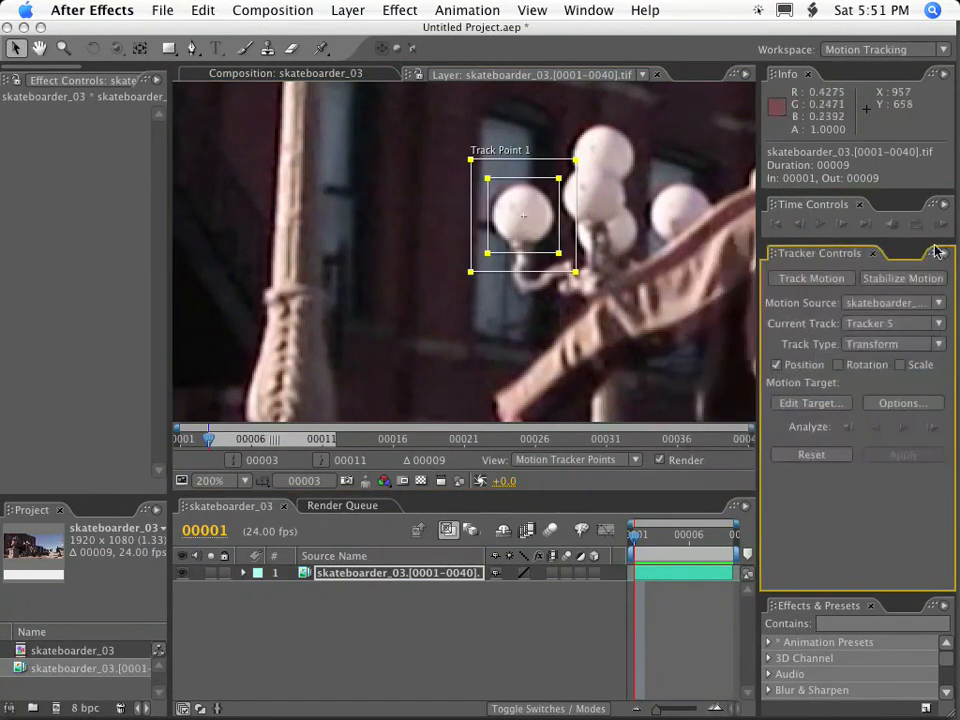
drag(530, 247, 525, 238)
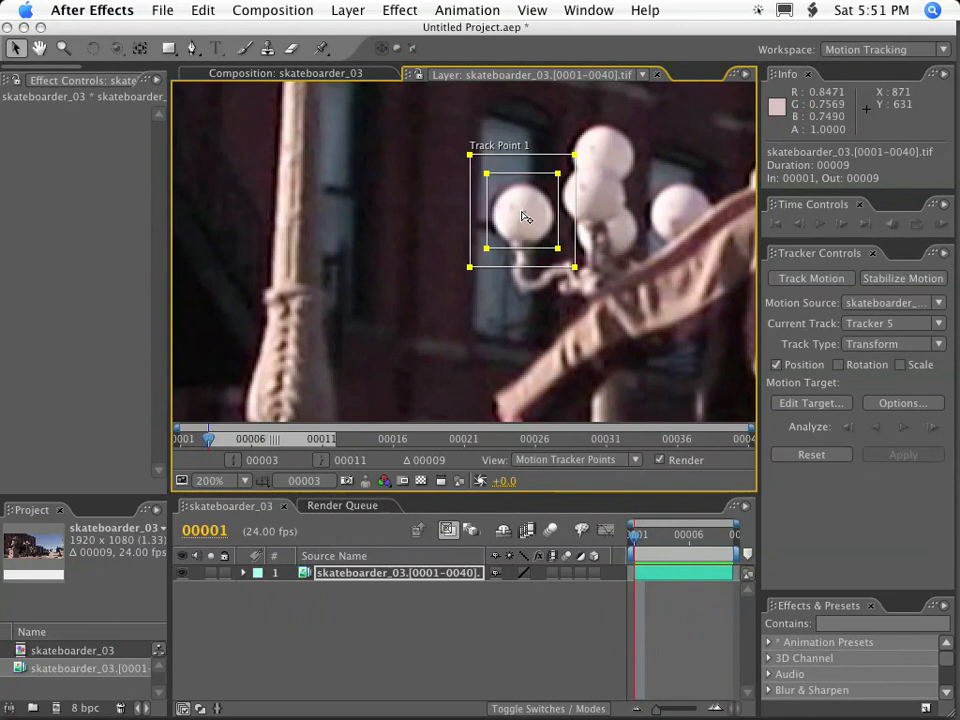
drag(536, 227, 541, 233)
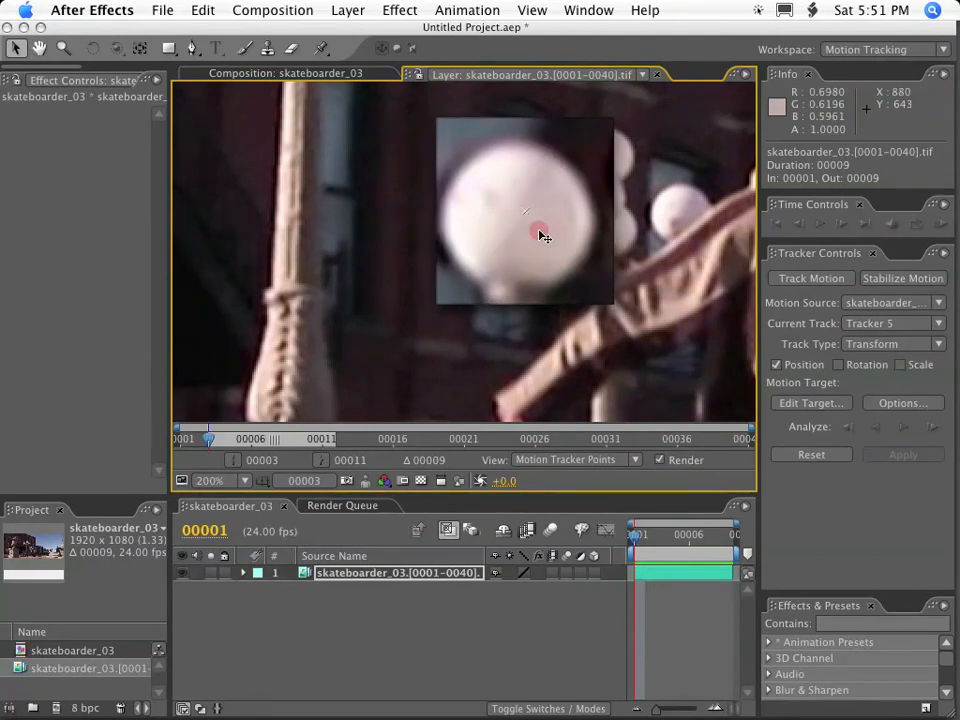
drag(539, 236, 542, 236)
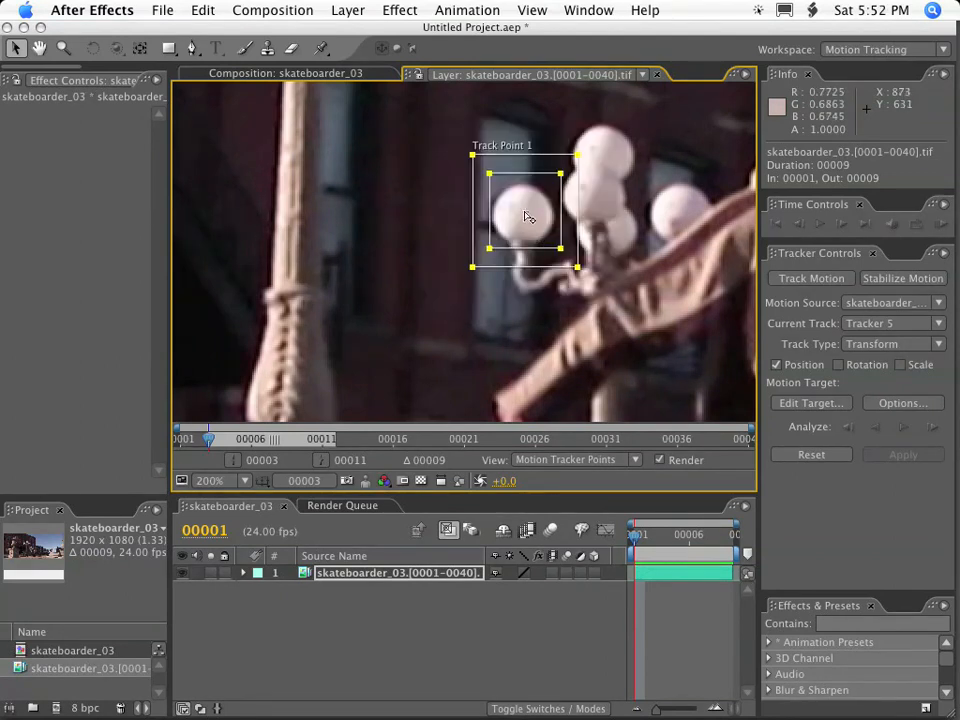
Move the track's attach point to the upper edge of the globe.
drag(529, 217, 537, 231)
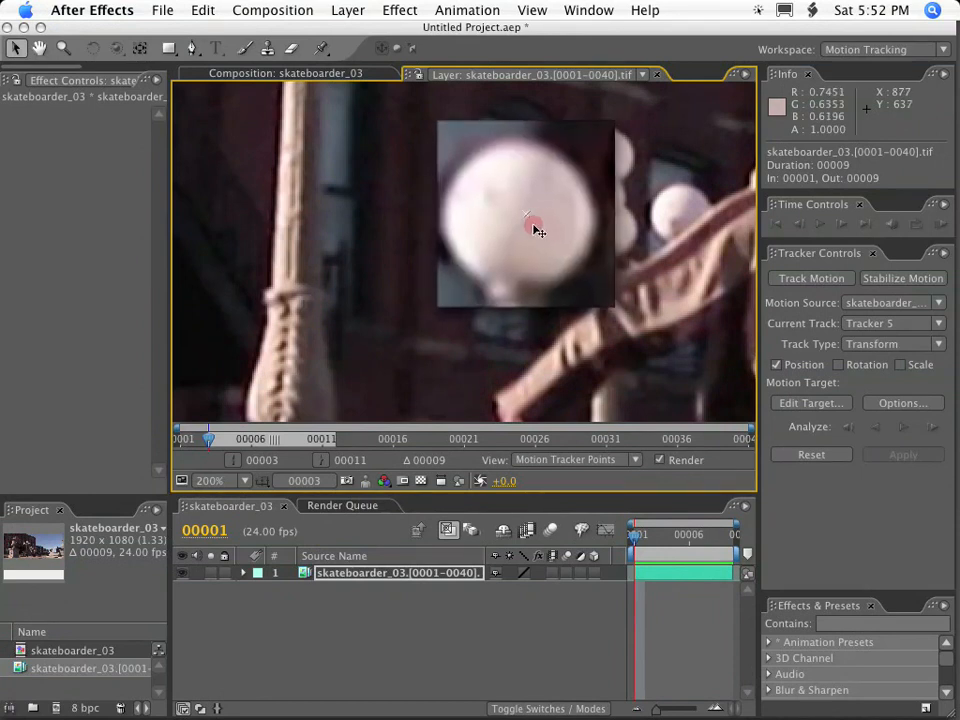
drag(533, 230, 533, 228)
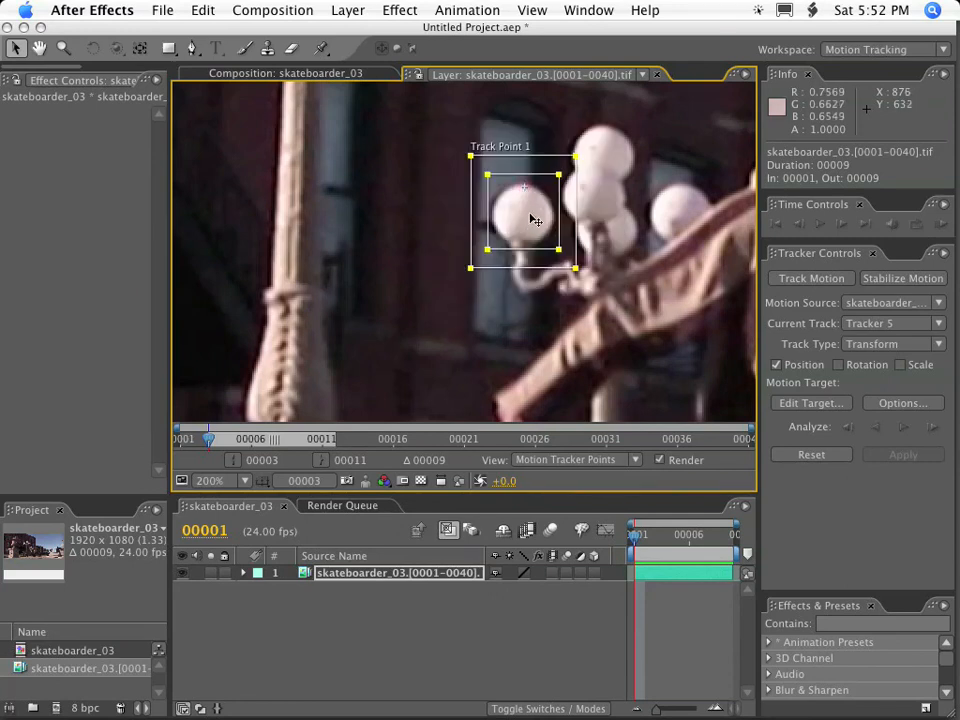
drag(533, 228, 529, 226)
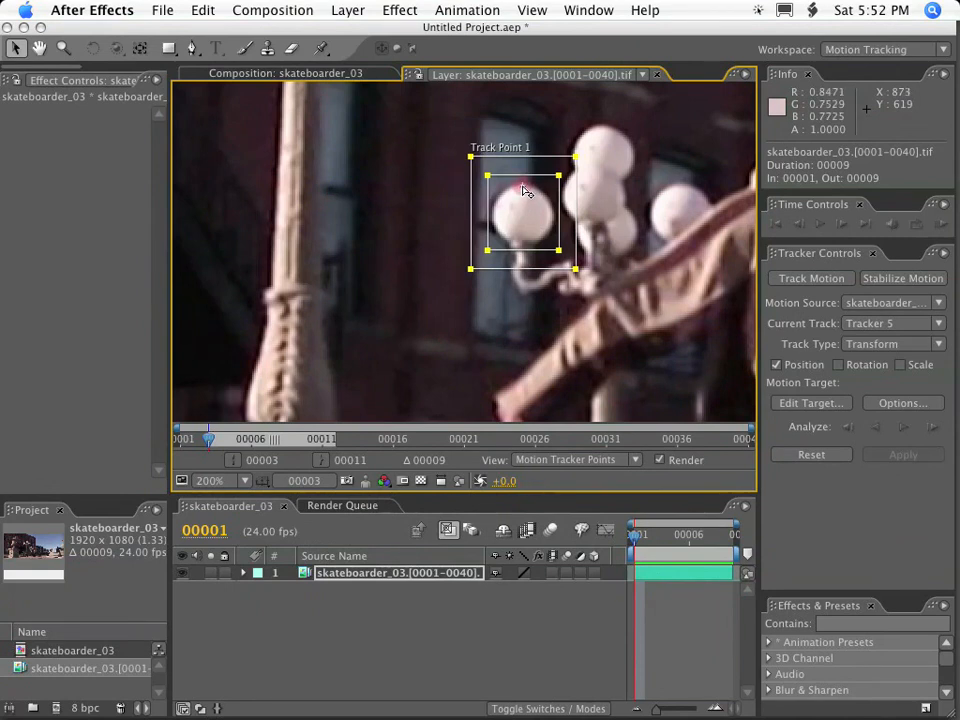
Disable Magnify Feature When Dragging and nudge the track point so its feature region is centered on the globe.
click(946, 257)
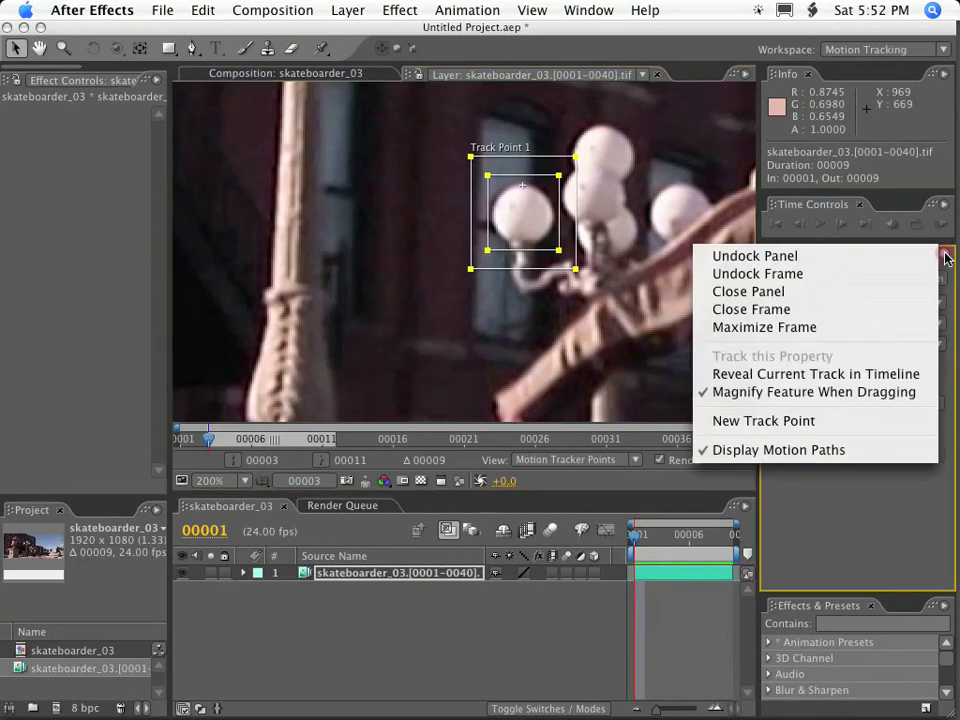
click(922, 402)
scroll(540, 216, up, 2)
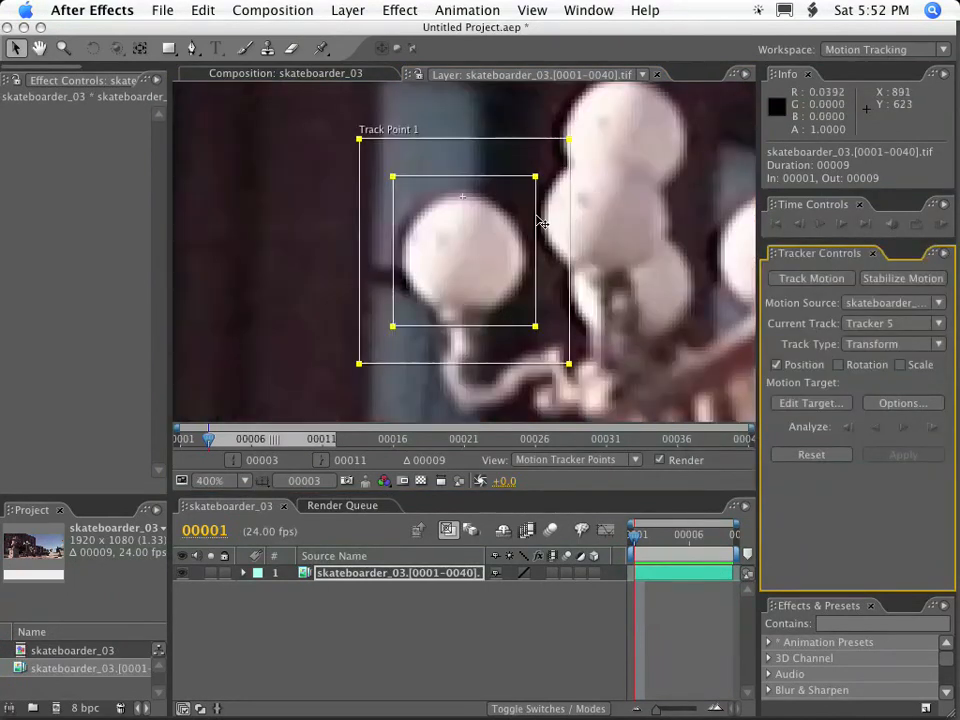
drag(483, 244, 481, 259)
scroll(483, 243, down, 2)
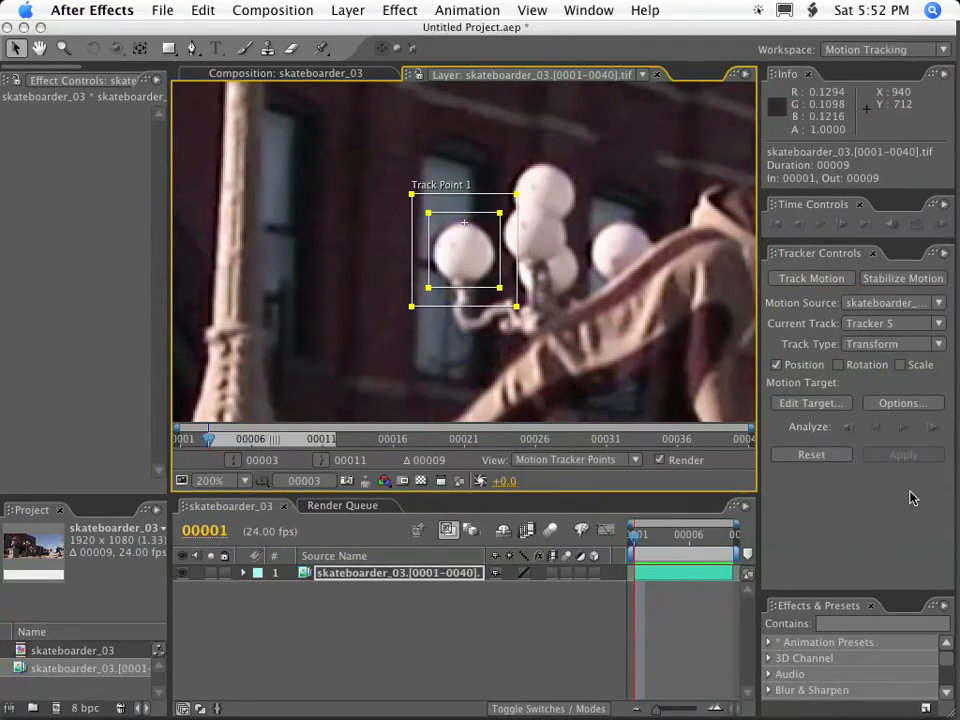
Analyze the globe's track forward through the clip and step back through its last frames.
click(904, 428)
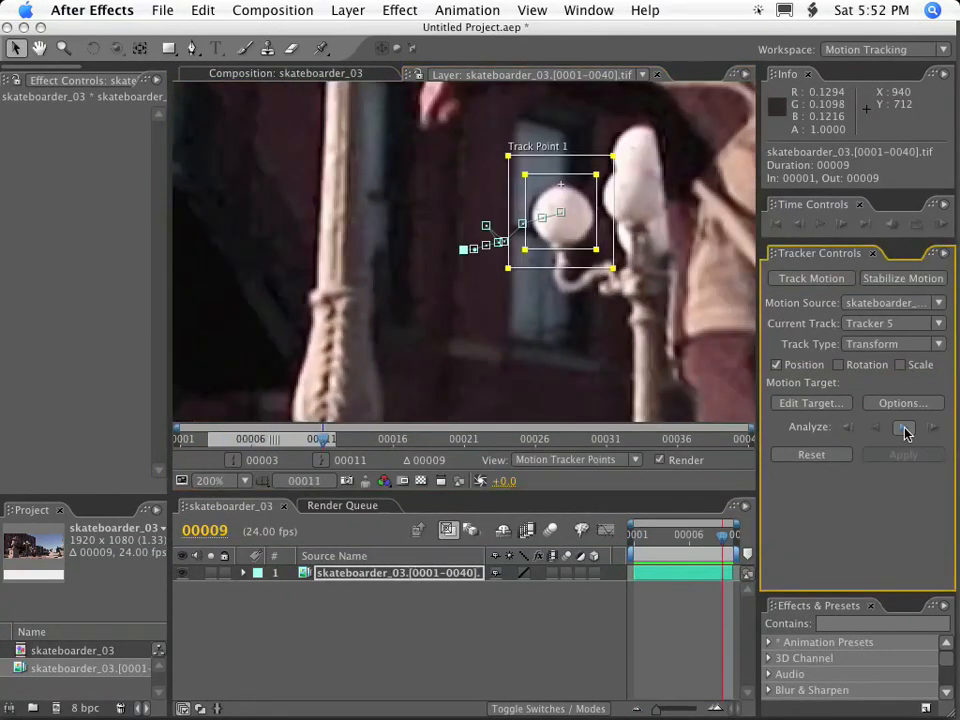
key(Page_Up)
key(Page_Up)
key(Page_Up)
key(Page_Up)
key(Page_Up)
key(Page_Up)
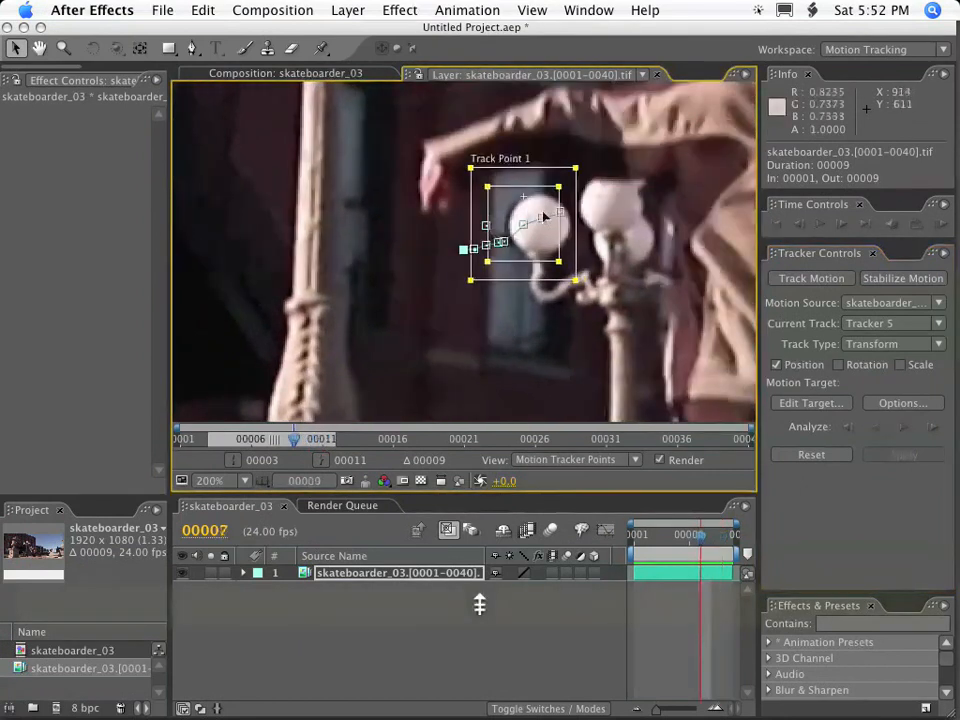
key(Page_Up)
Examine frame by frame how the track point follows the globe while the skateboarder's arm crosses it, stopping at frame 4.
key(Page_Down)
key(Page_Down)
key(Page_Down)
key(Page_Up)
key(Page_Up)
key(Page_Down)
key(Page_Up)
key(Page_Down)
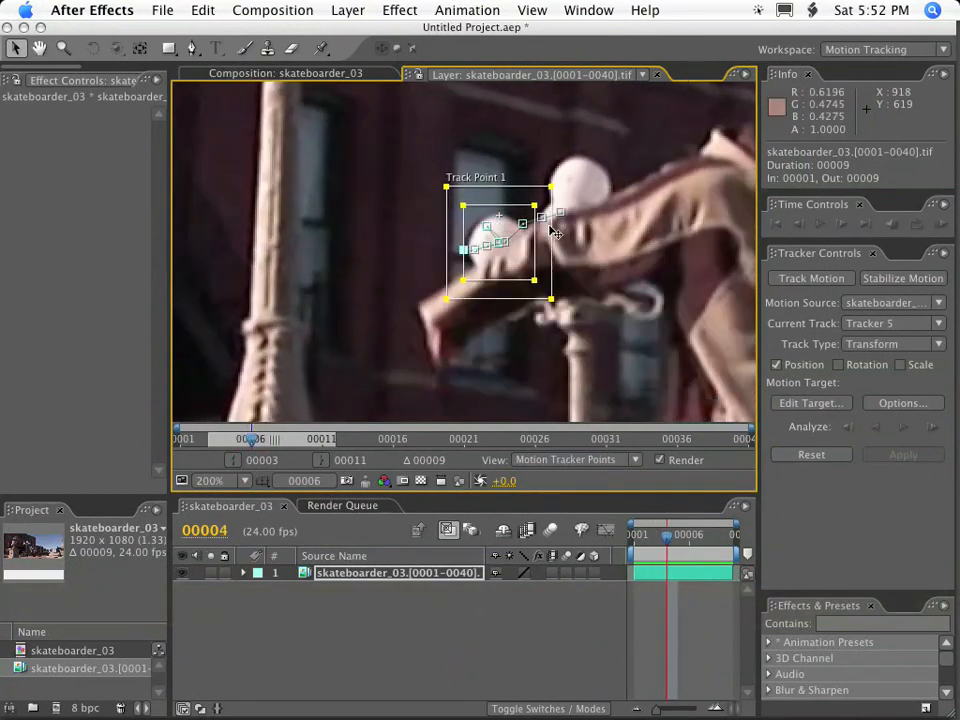
key(Page_Down)
key(Page_Up)
key(Page_Up)
key(Page_Up)
key(Page_Up)
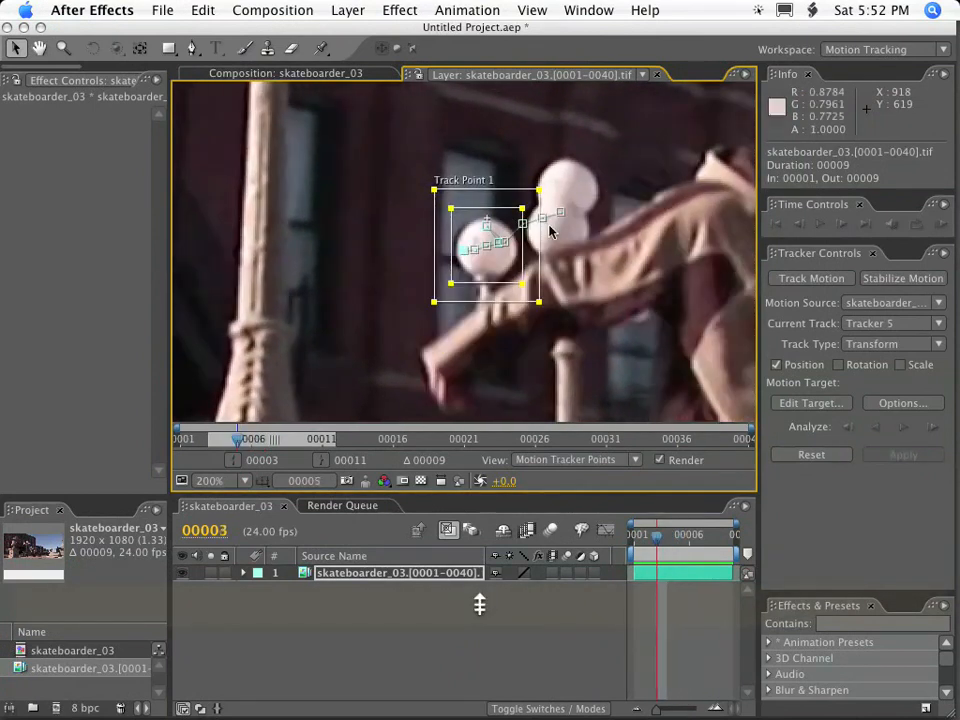
key(Page_Down)
key(Page_Down)
key(Page_Down)
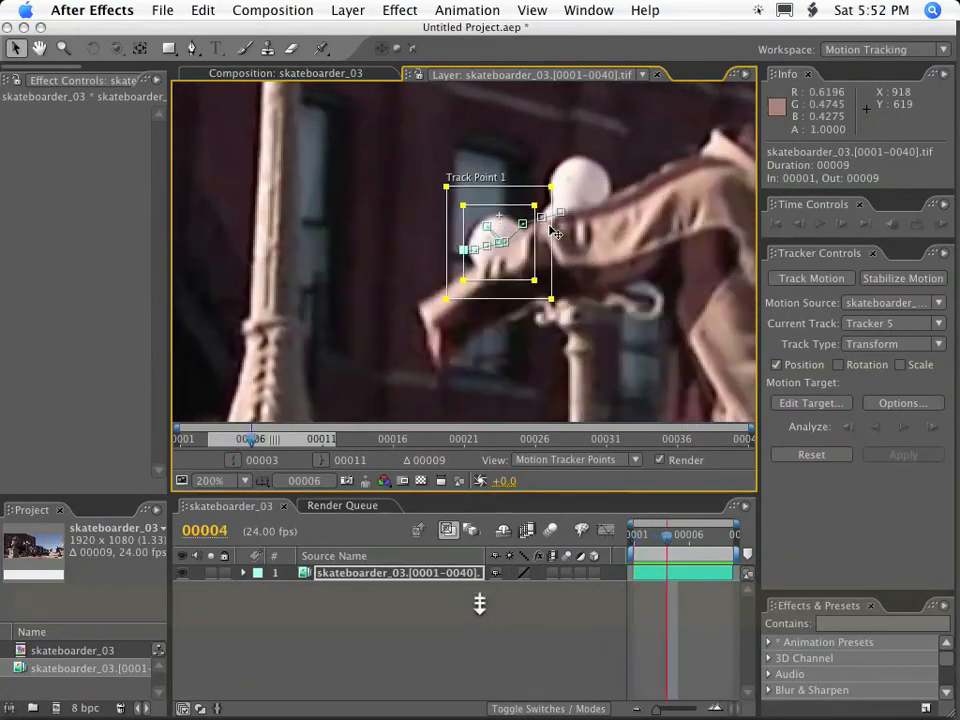
key(Page_Down)
key(Page_Down)
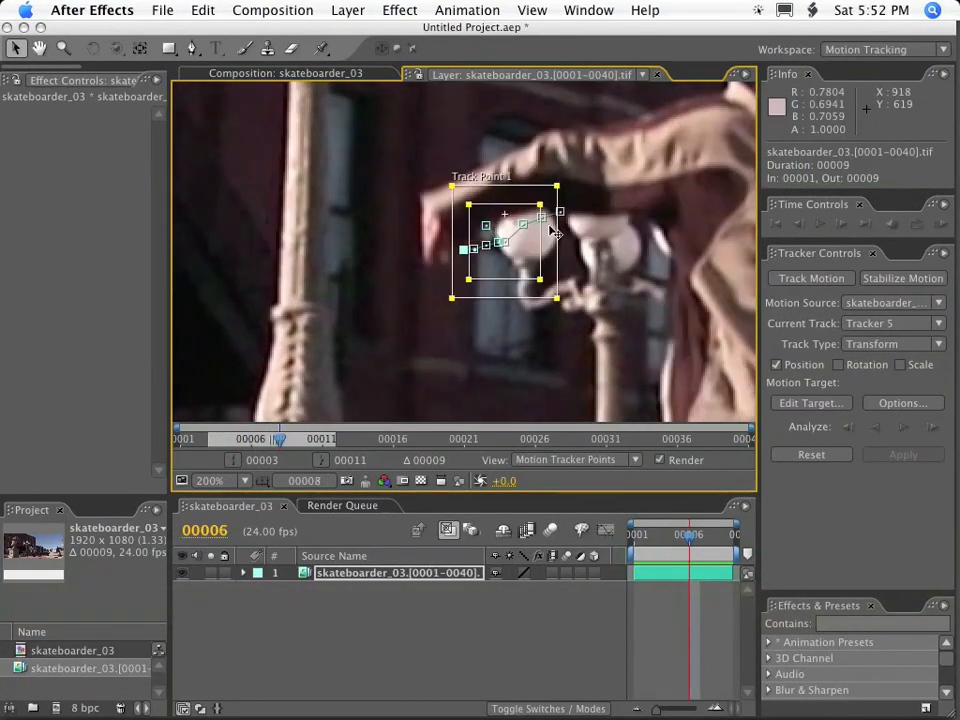
key(Page_Down)
key(Page_Down)
key(Page_Down)
key(Page_Down)
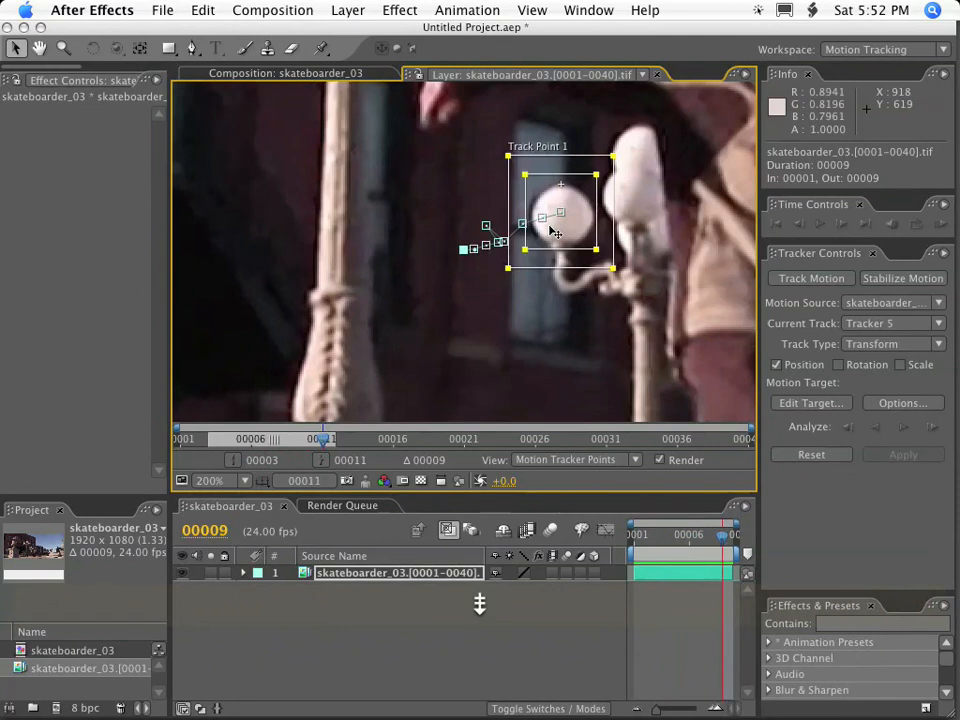
key(Page_Up)
key(Page_Up)
key(Page_Up)
key(Page_Up)
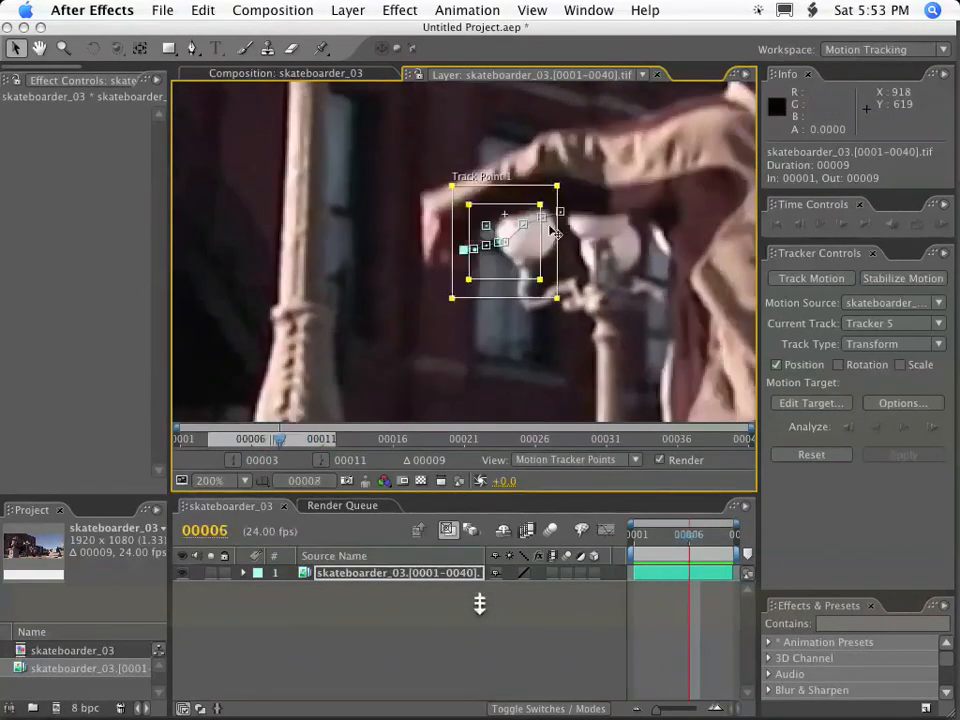
key(Page_Down)
key(Page_Down)
key(Page_Down)
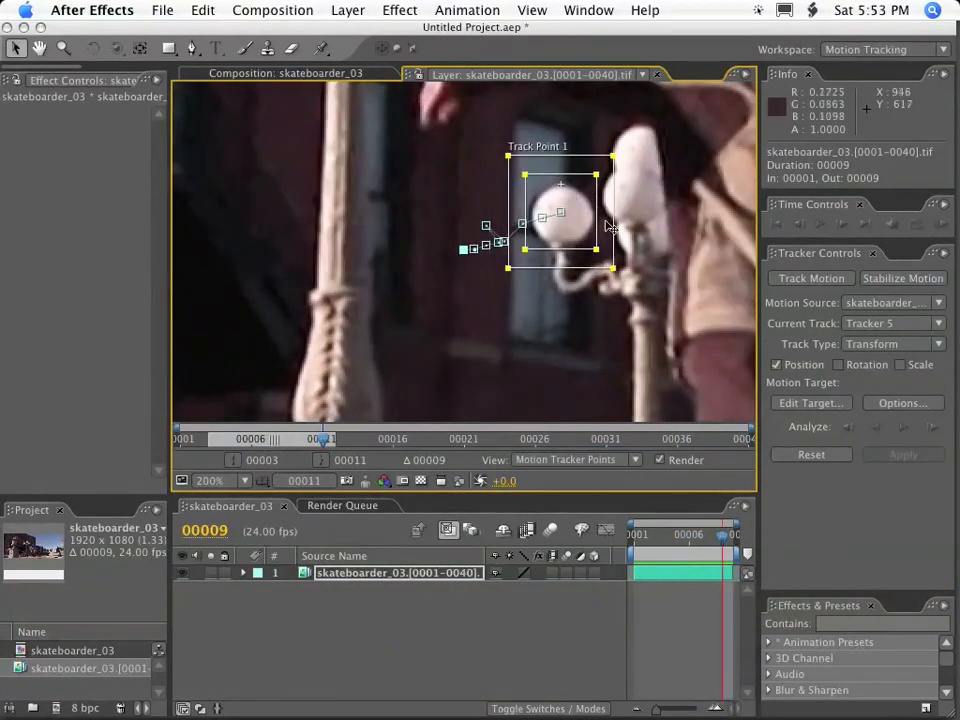
key(Page_Up)
key(Page_Up)
key(Page_Up)
key(Page_Up)
key(Page_Up)
key(Page_Up)
key(Page_Up)
key(Page_Down)
key(Page_Up)
key(Page_Up)
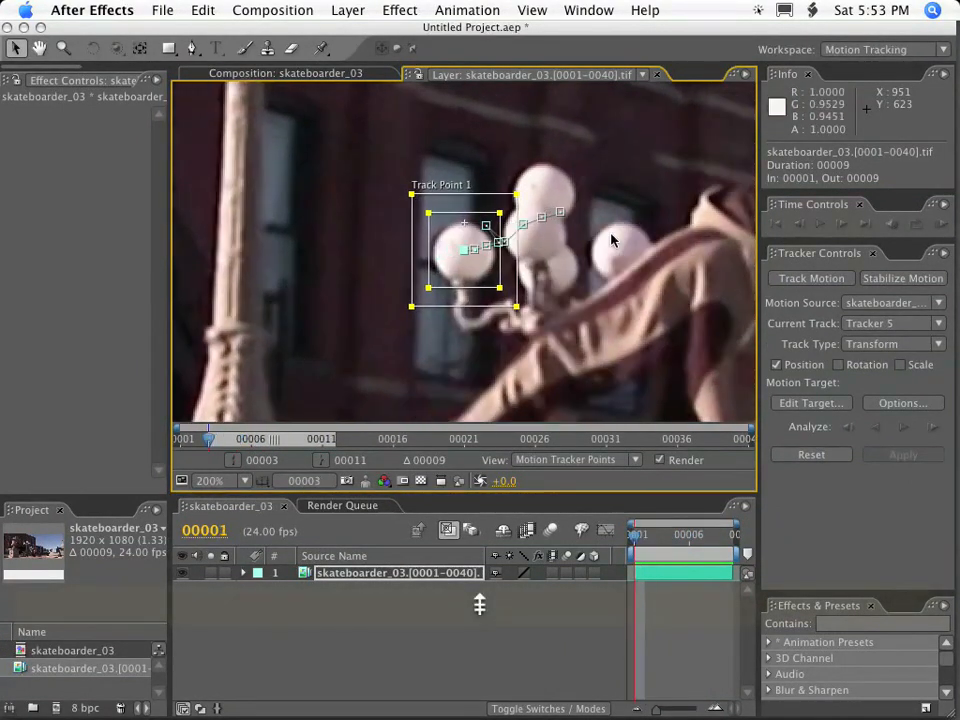
key(Page_Up)
key(Page_Up)
key(Page_Down)
key(Page_Down)
key(Page_Down)
key(Page_Down)
key(Page_Down)
key(Page_Up)
key(Page_Down)
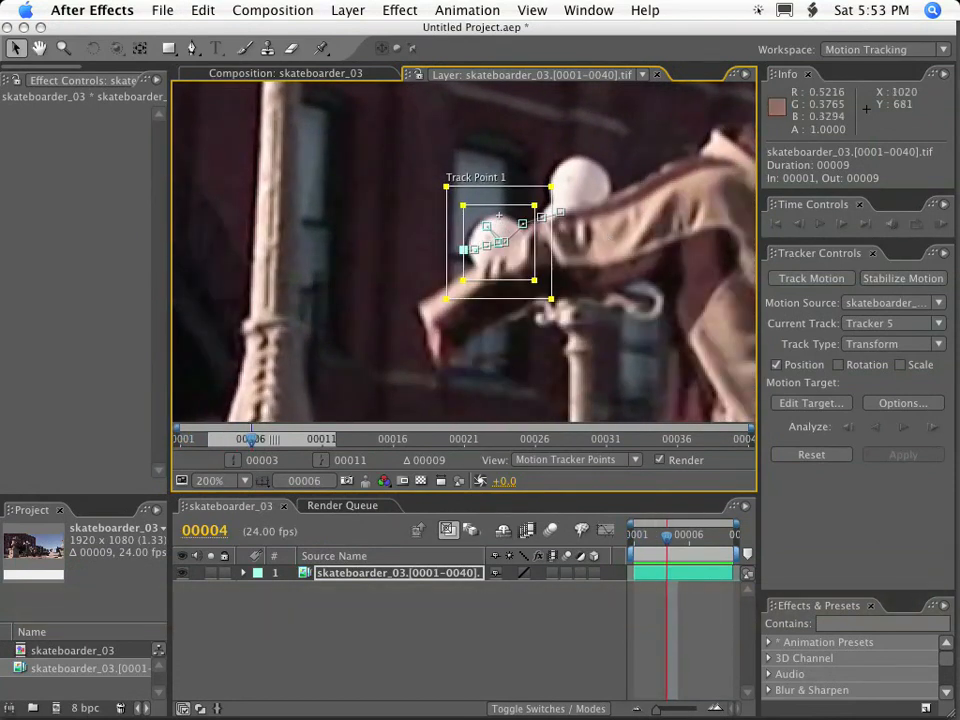
Move the feature and search regions to the lamp post below the globes at frame 4, keeping the attach point on the globe.
key(space)
drag(615, 300, 564, 143)
key(comma)
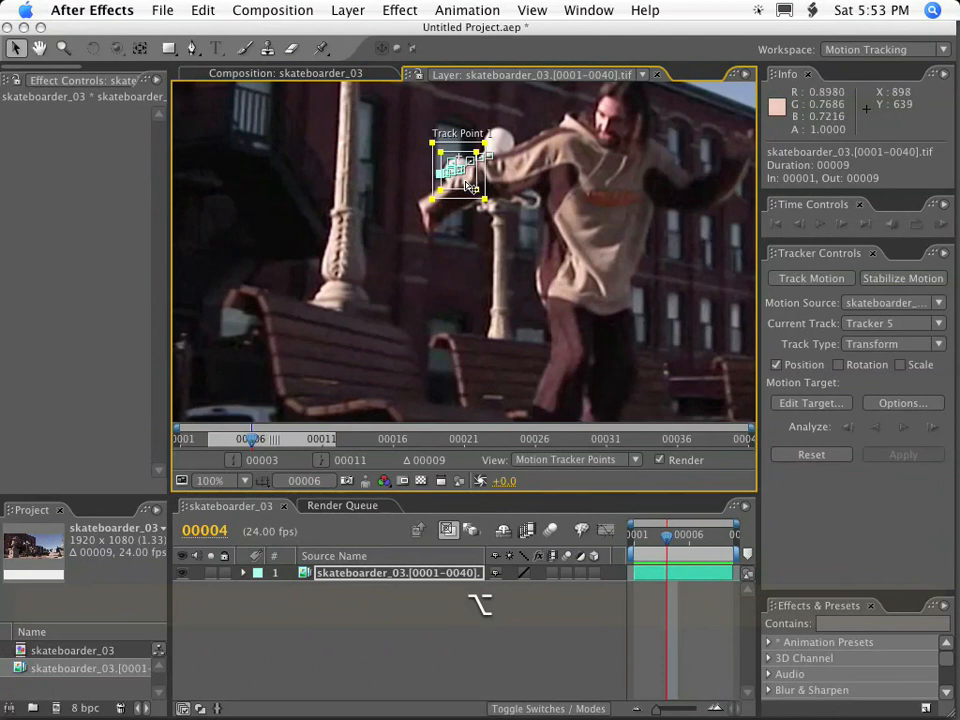
drag(468, 186, 508, 241)
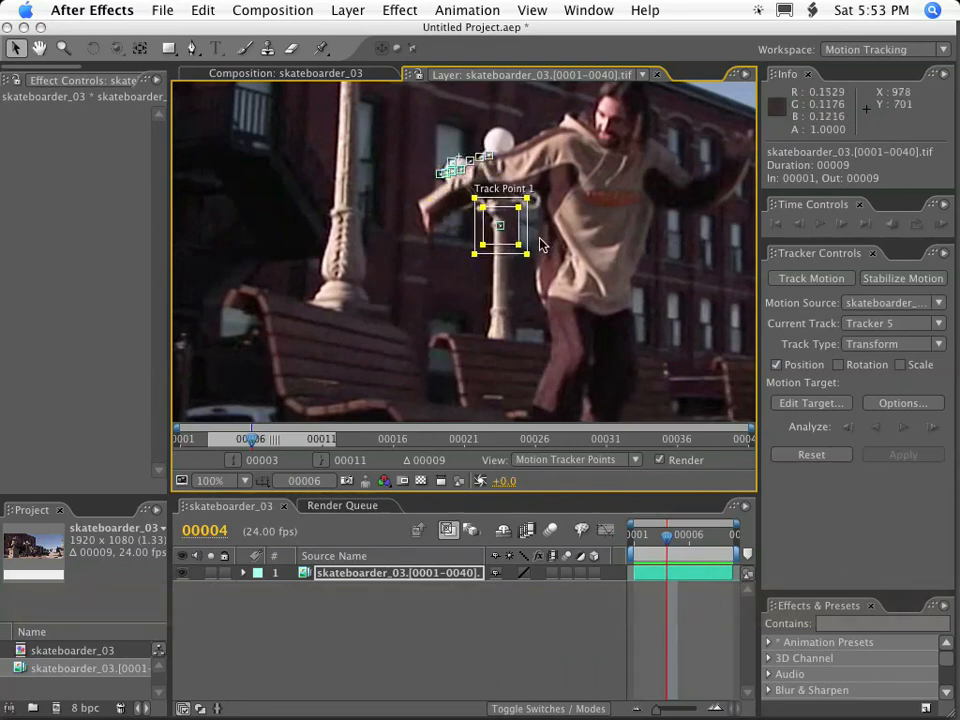
key(.)
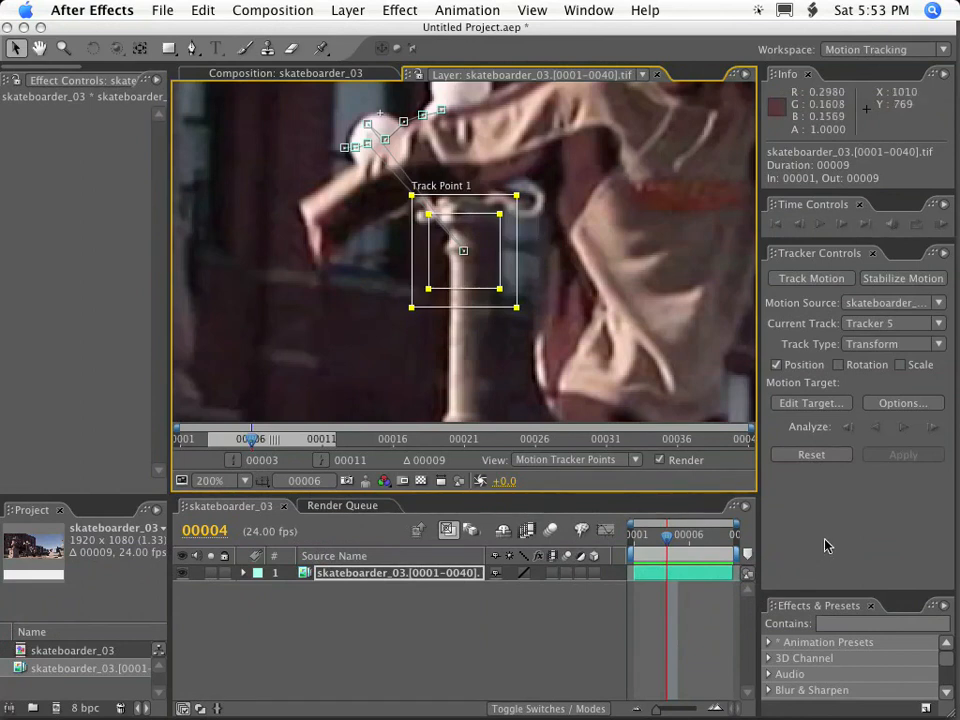
Analyze the offset track on the lamp post forward from frame 4, one frame at a time.
click(905, 428)
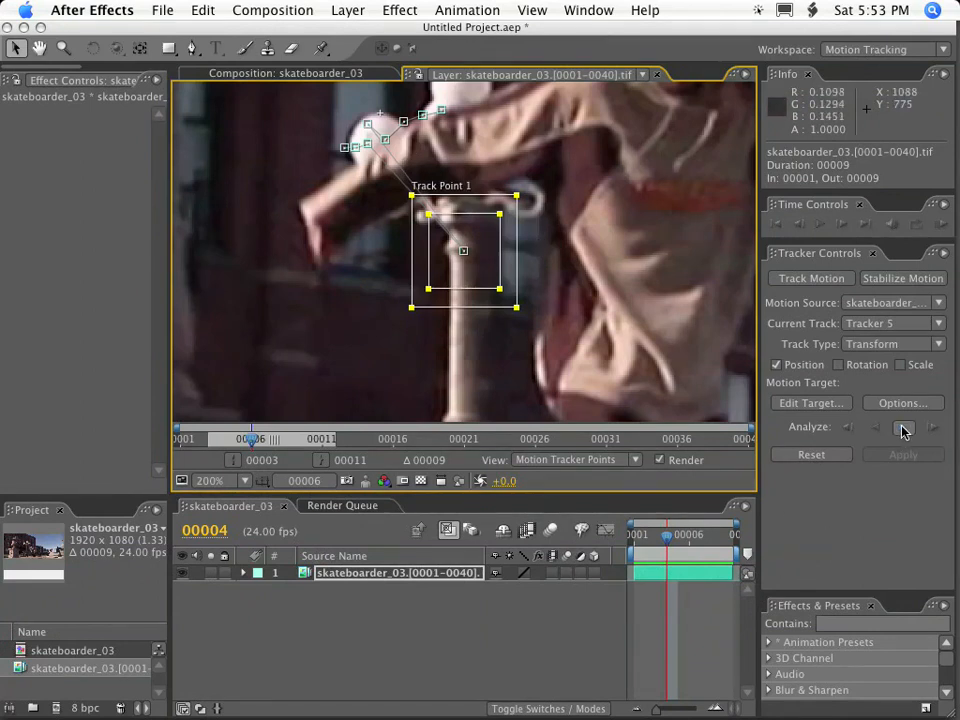
click(932, 428)
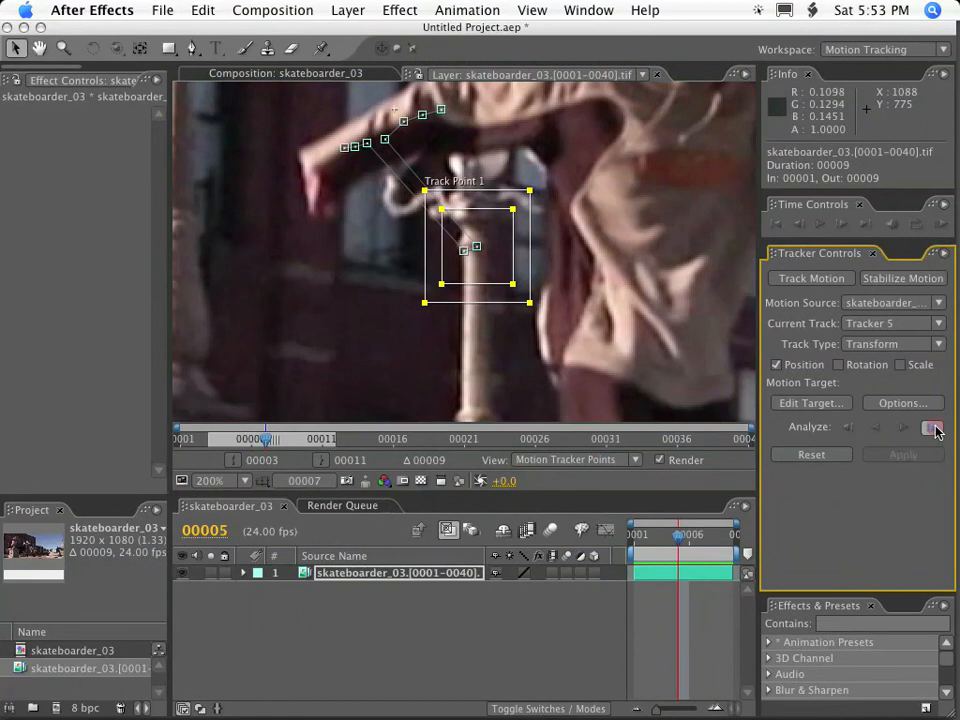
click(934, 427)
click(934, 428)
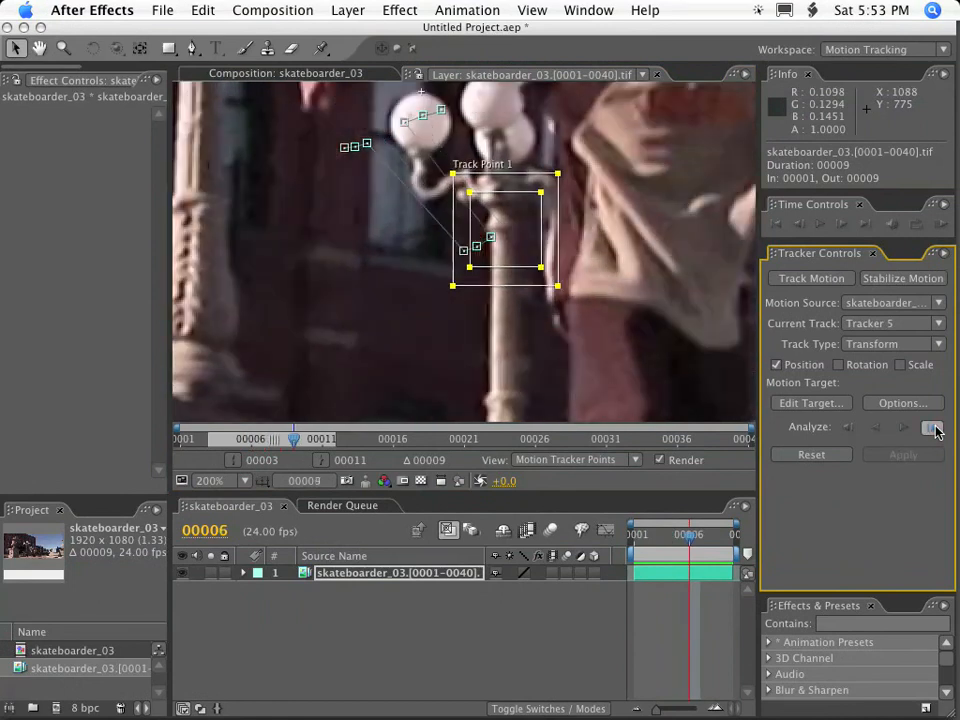
Move the feature and search regions back over the lamp globe at frame 7 and analyze the track forward.
key(space)
drag(502, 229, 530, 283)
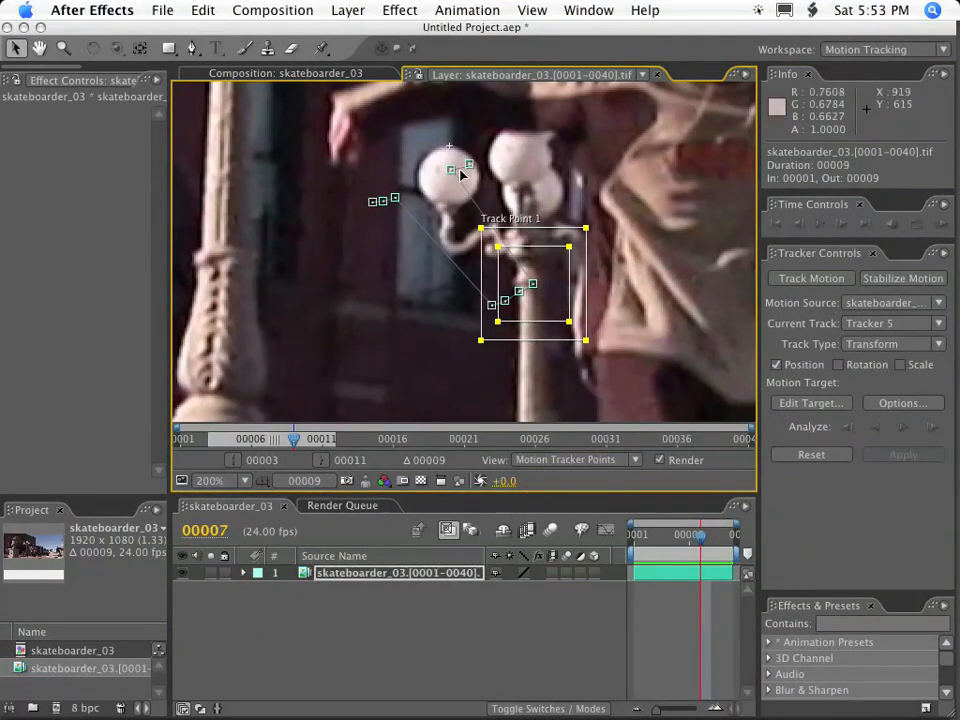
drag(548, 308, 466, 206)
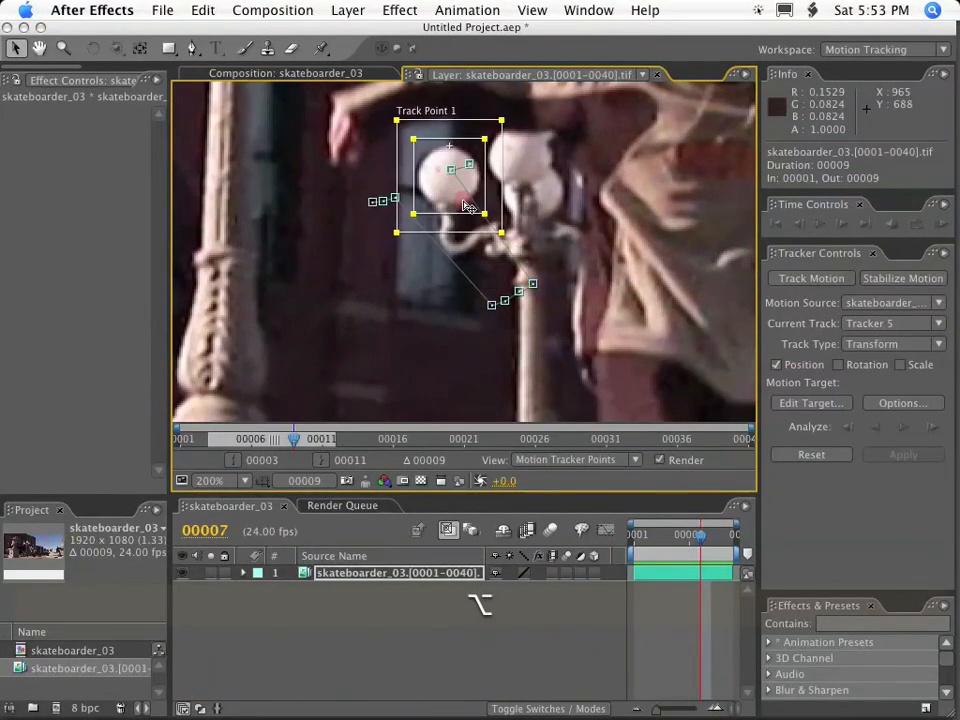
click(932, 429)
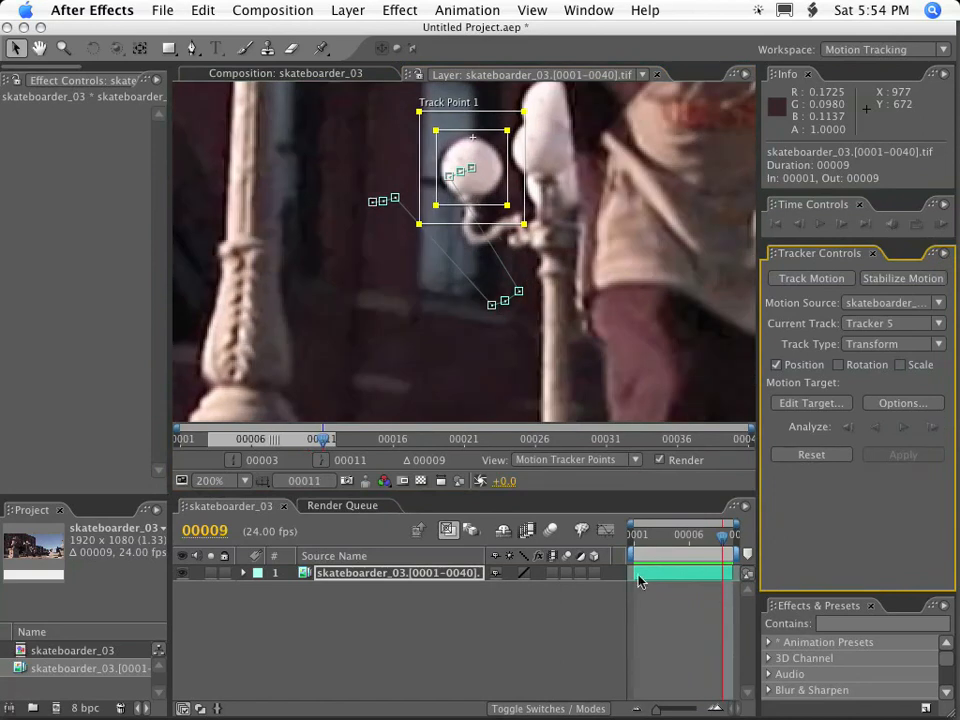
Scrub through the clip to review how the attach point follows the globe behind the arm, returning to frame 1.
drag(713, 541, 643, 535)
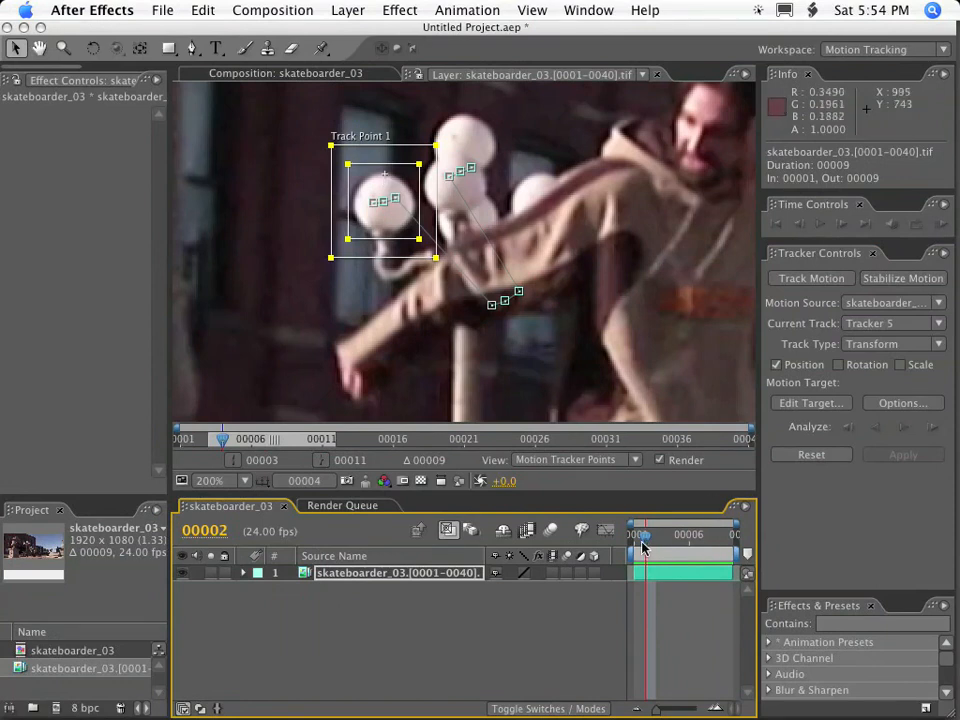
drag(643, 540, 670, 535)
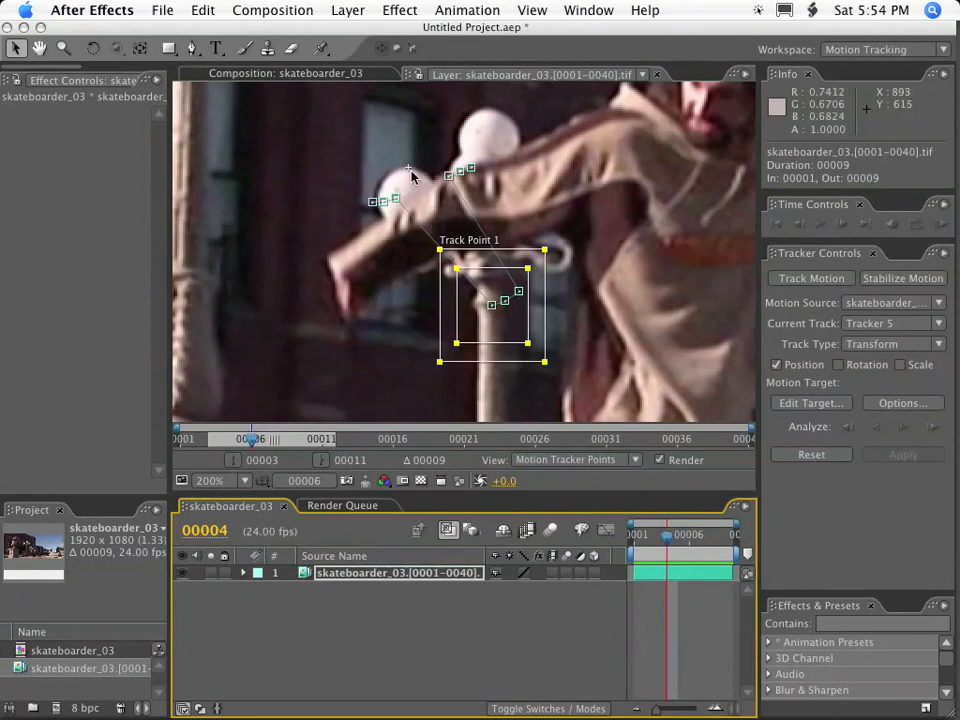
drag(670, 541, 585, 535)
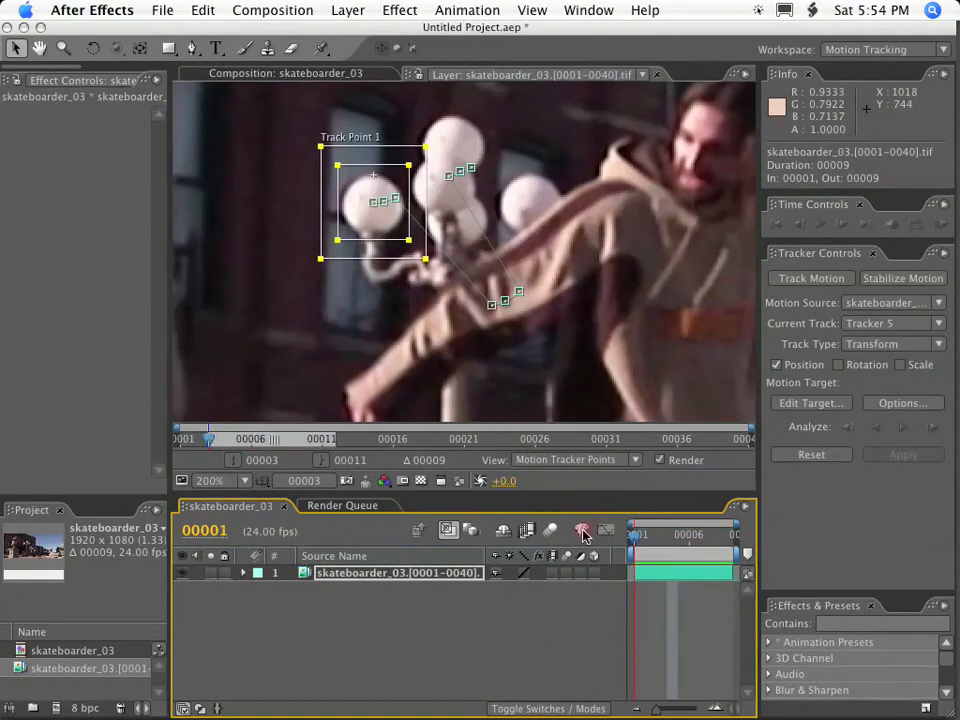
scroll(441, 320, down, 2)
key(space)
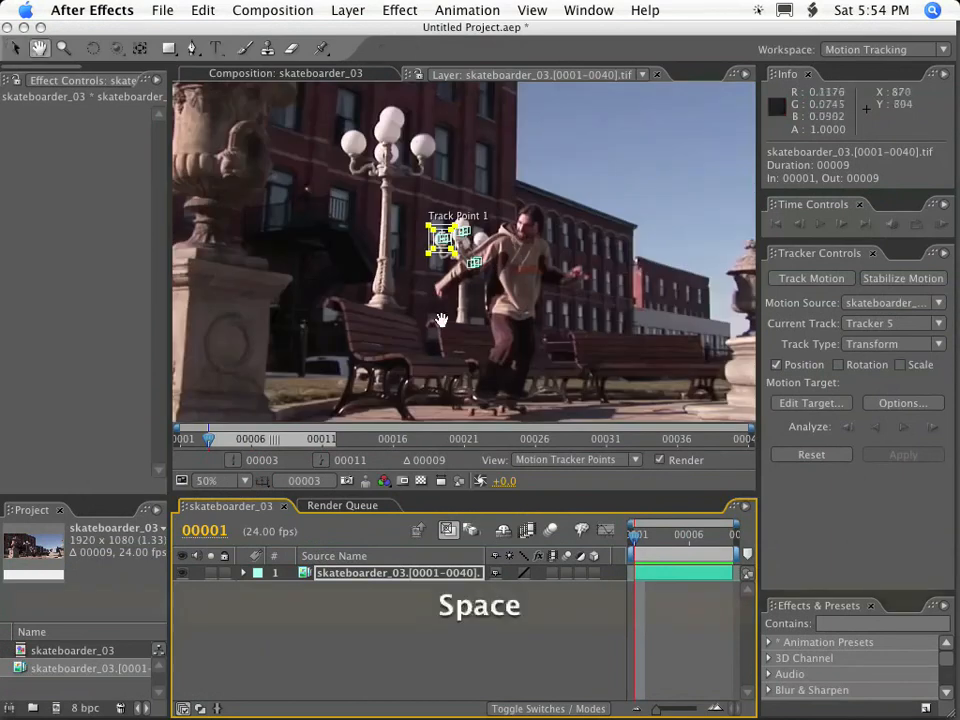
drag(441, 320, 486, 281)
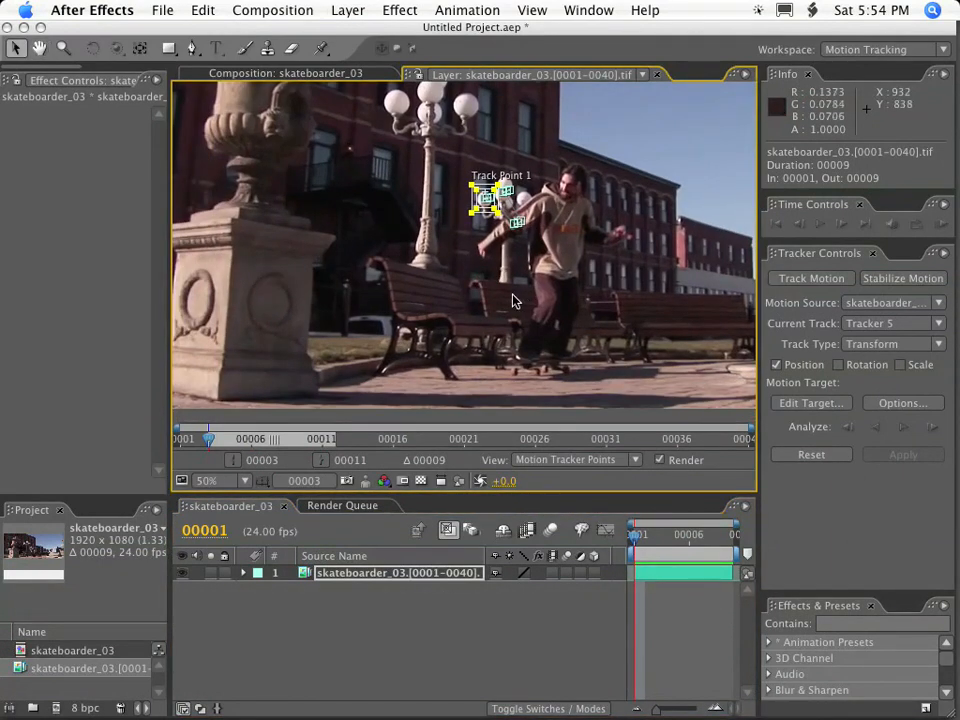
click(636, 542)
mouse_move(636, 542)
mouse_down()
mouse_move(729, 540)
mouse_move(625, 540)
mouse_up()
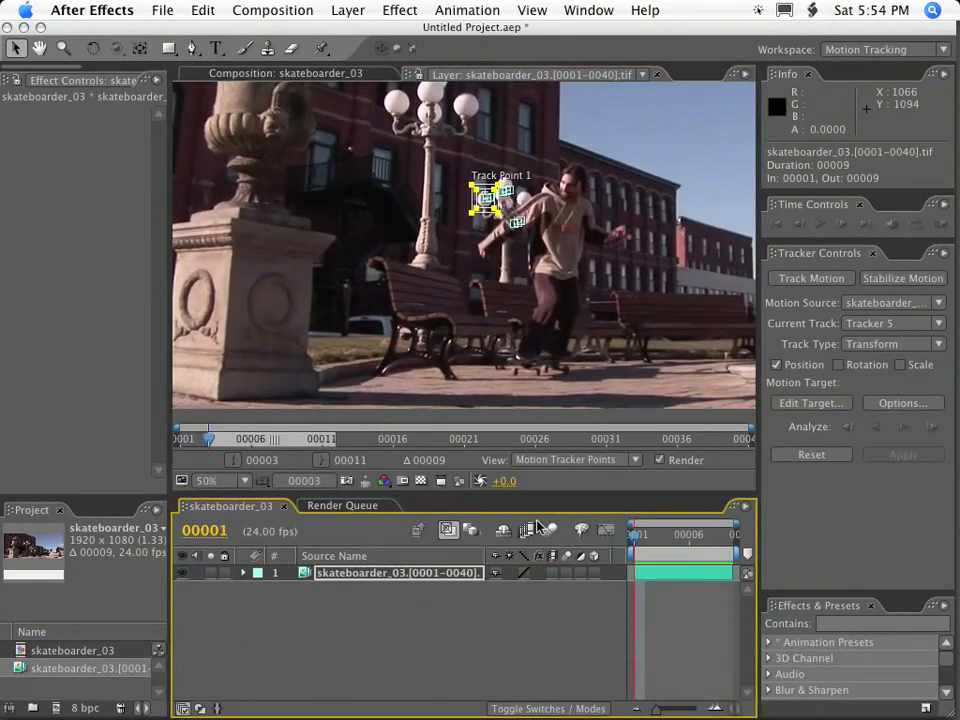
drag(650, 545, 623, 530)
Create a new motion tracker at frame 1 for the skateboarder's outstretched hand and set its track type to Raw.
key(space)
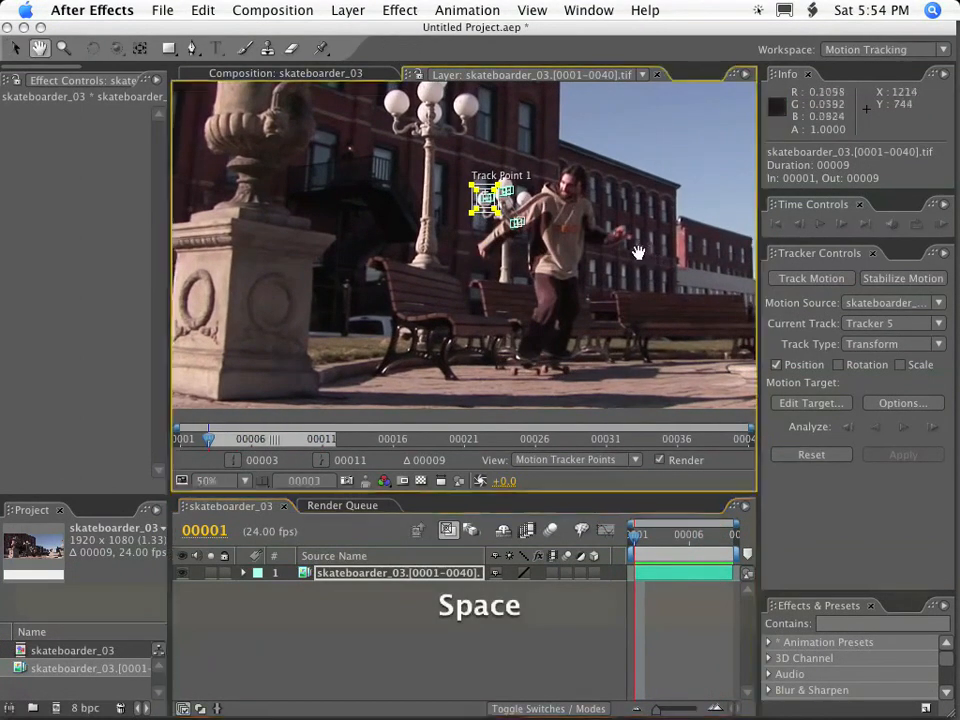
drag(641, 254, 510, 259)
scroll(510, 261, up, 1)
key(space)
drag(636, 275, 415, 200)
drag(565, 290, 320, 224)
click(637, 541)
key(space)
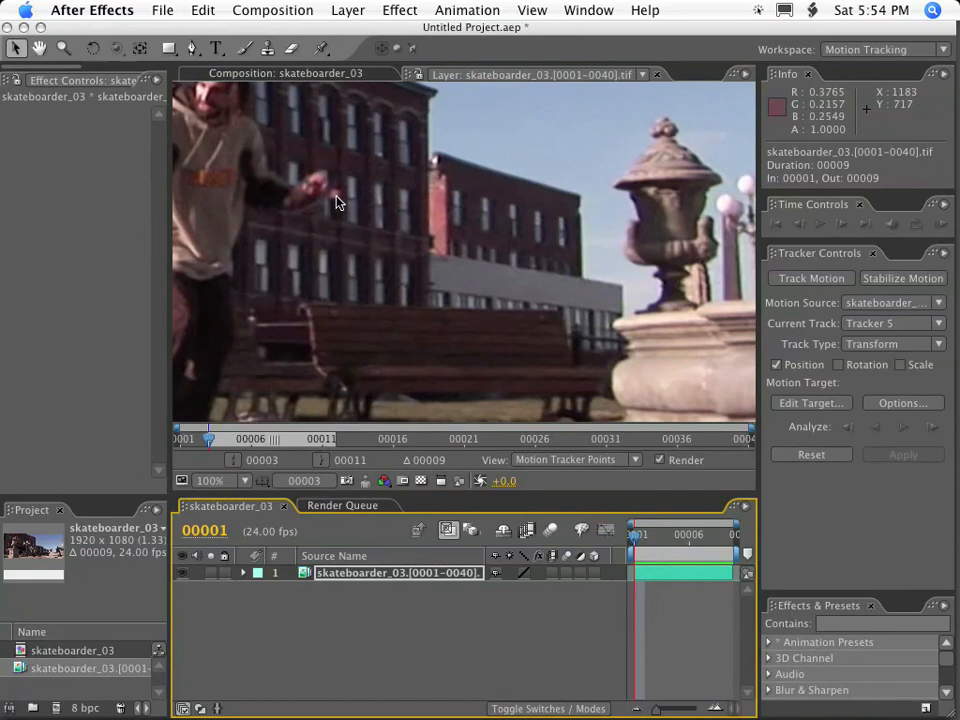
click(840, 279)
click(868, 343)
click(871, 431)
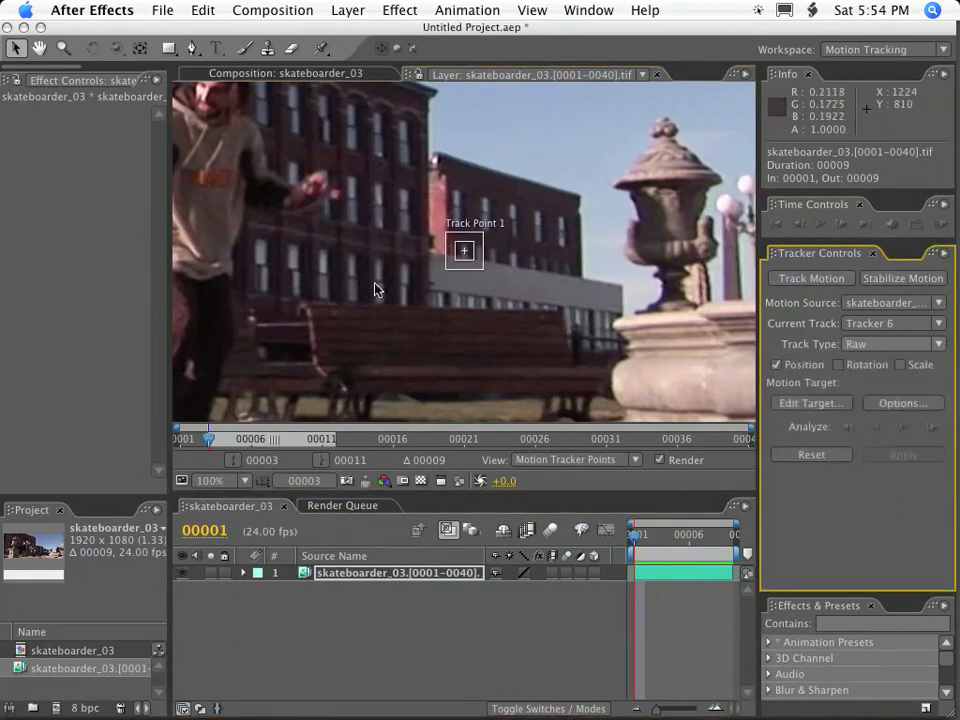
Move the track point onto the skateboarder's outstretched hand at frame 1.
drag(470, 266, 345, 213)
scroll(384, 225, up, 1)
key(space)
drag(250, 165, 392, 279)
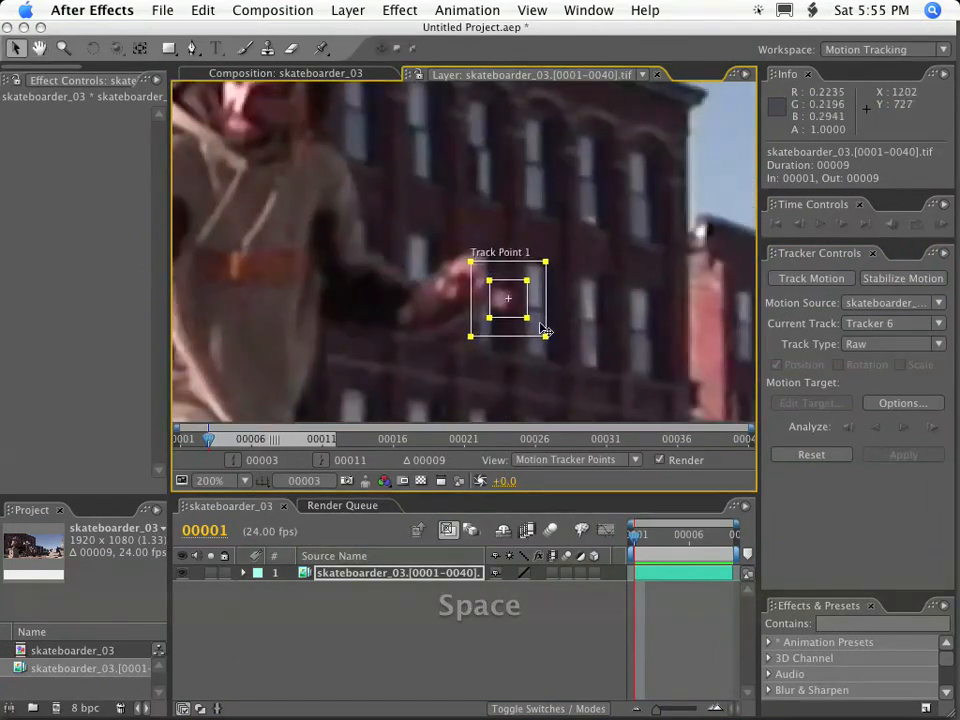
drag(516, 321, 638, 328)
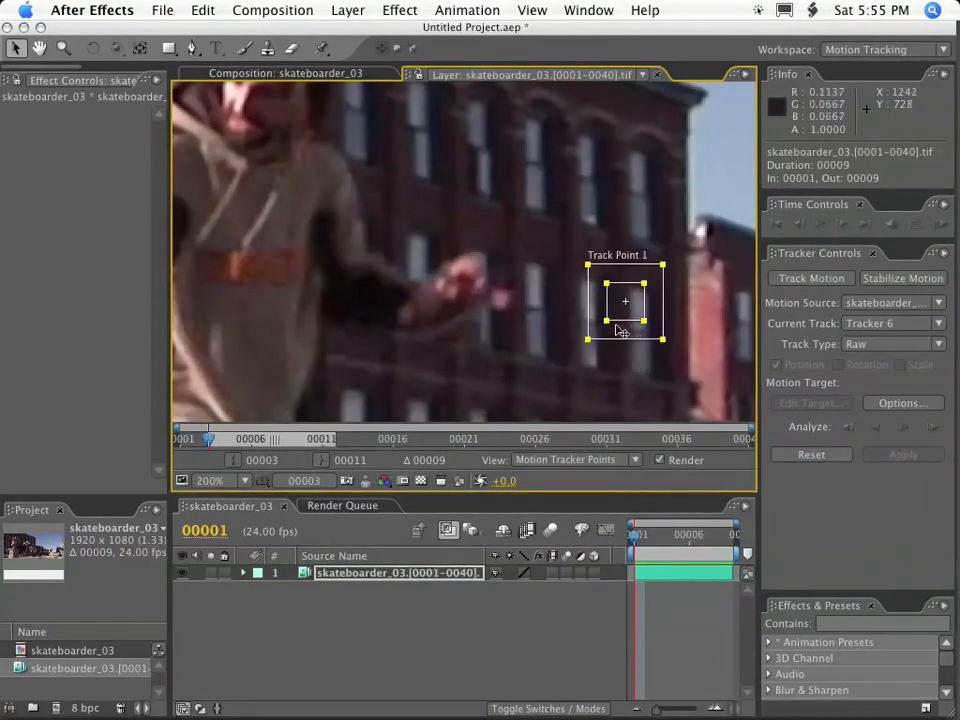
key(Page_Down)
key(Page_Down)
key(Page_Up)
key(Page_Up)
key(Page_Up)
key(Page_Down)
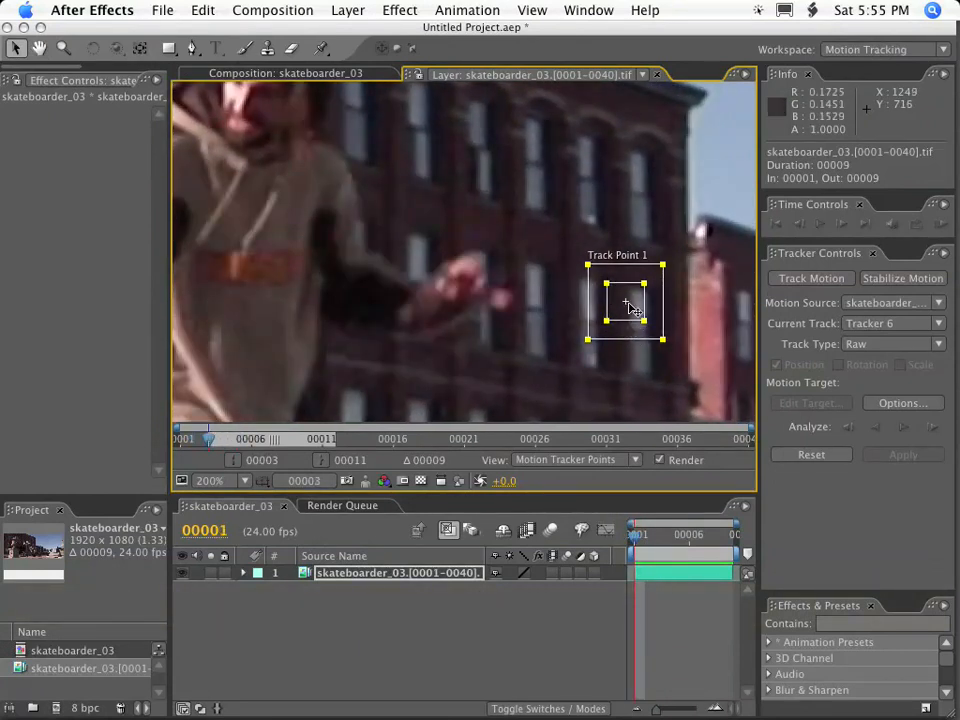
drag(636, 333, 524, 336)
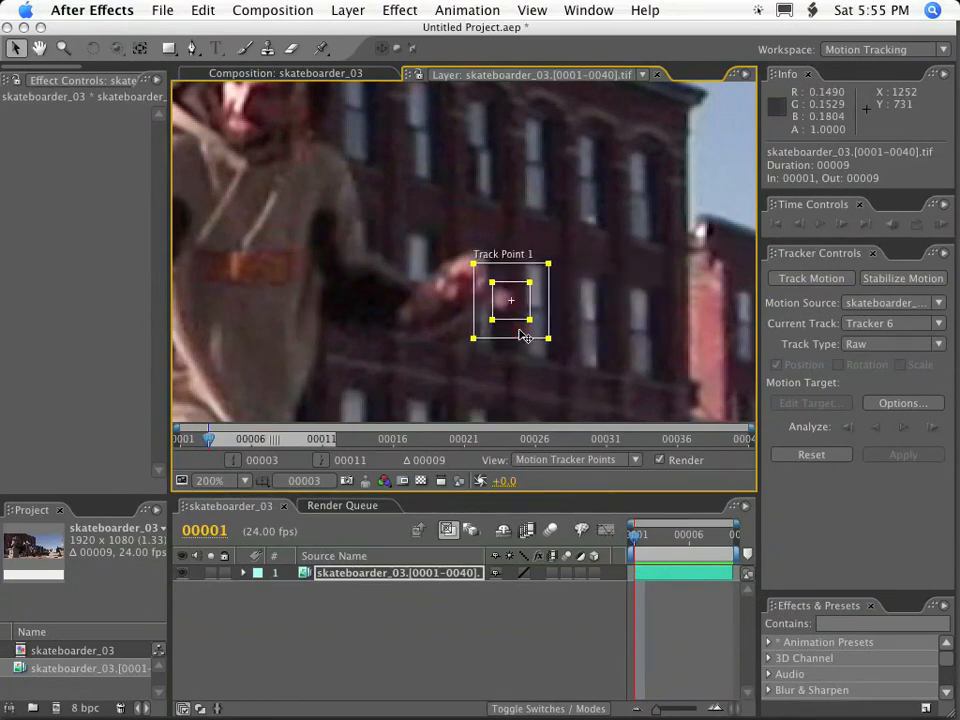
Enlarge the feature and search regions around the hand and check its movement over the neighbouring frames.
drag(473, 263, 426, 220)
drag(491, 282, 469, 262)
key(Page_Up)
key(Page_Down)
key(Page_Down)
key(Page_Down)
key(Page_Up)
key(Page_Up)
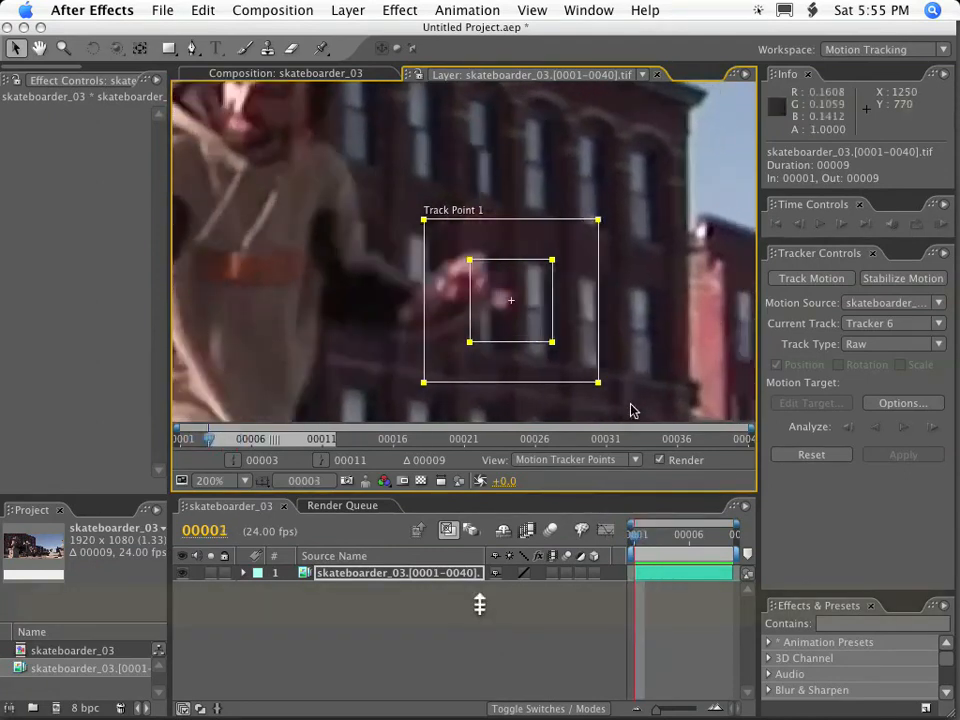
Reposition the track regions over the skateboarder's fingertips at frame 0 and analyze the track forward.
key(Page_Up)
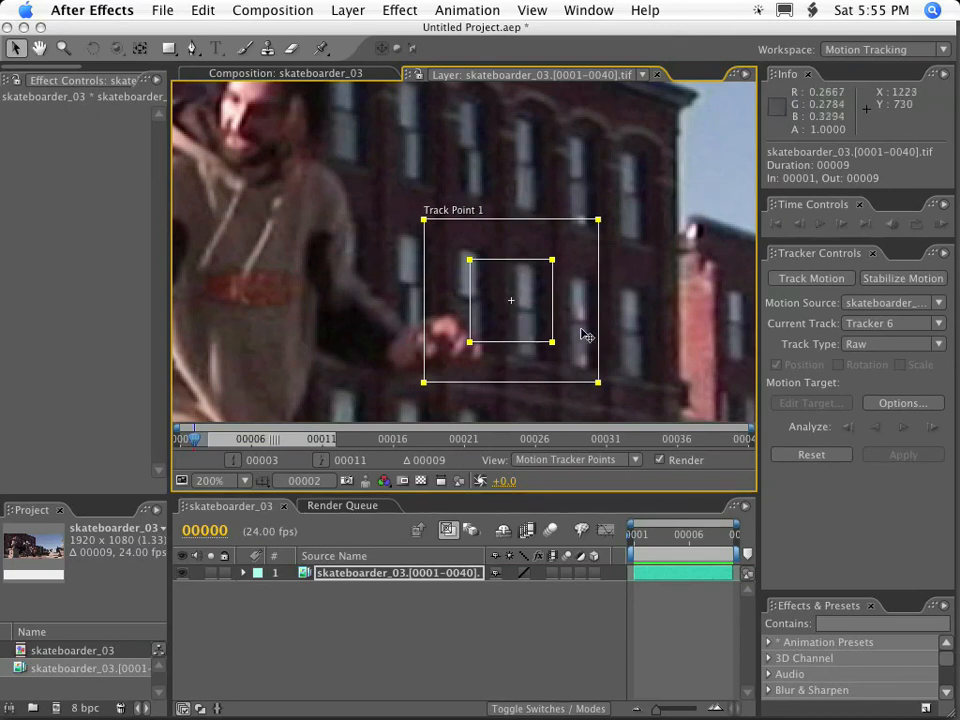
drag(574, 337, 552, 392)
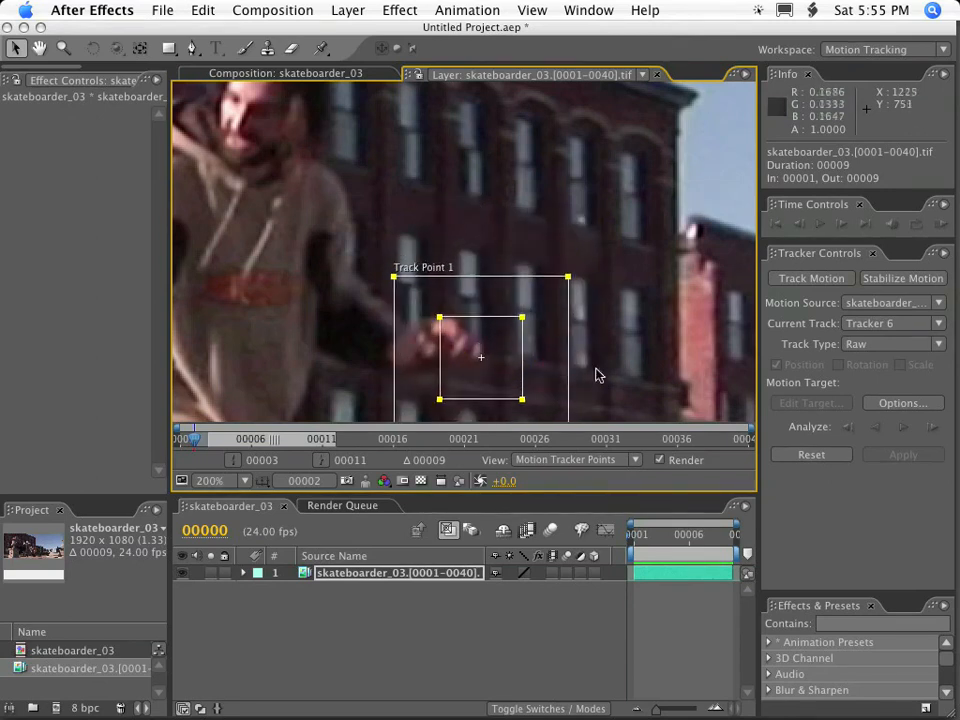
click(906, 428)
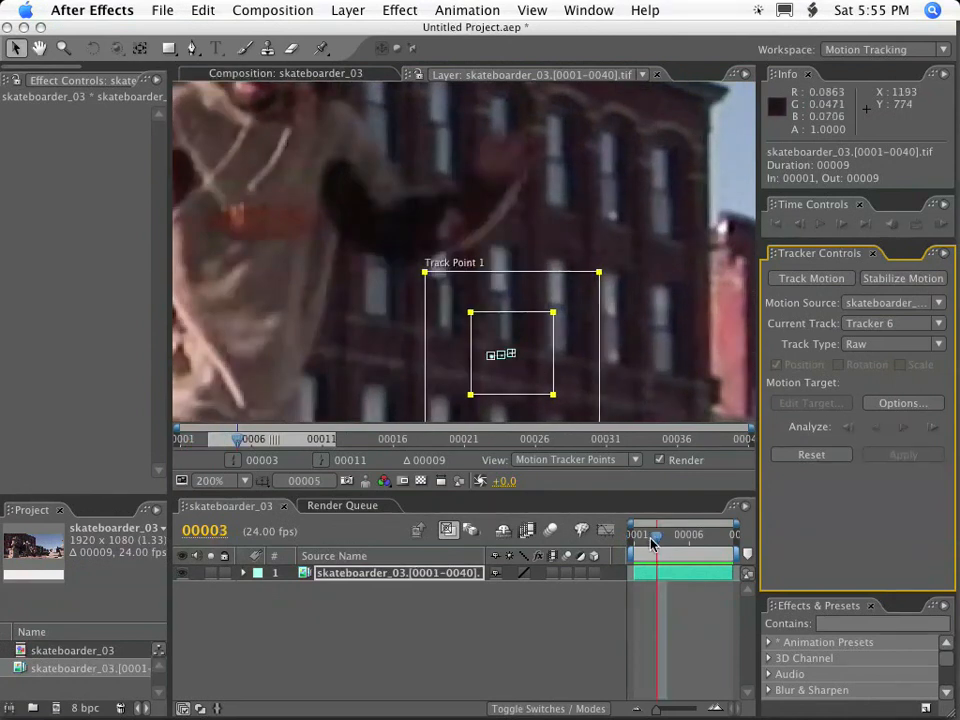
Return to frame 1 and expand the footage layer's motion trackers to show their keyframes.
drag(652, 541, 617, 540)
click(243, 573)
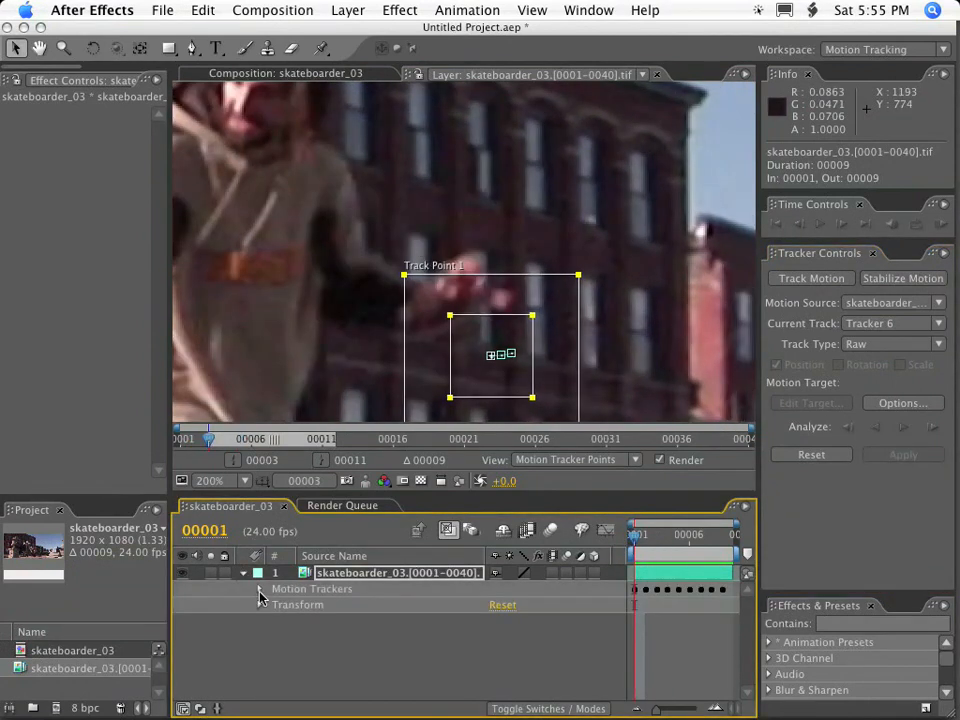
click(260, 589)
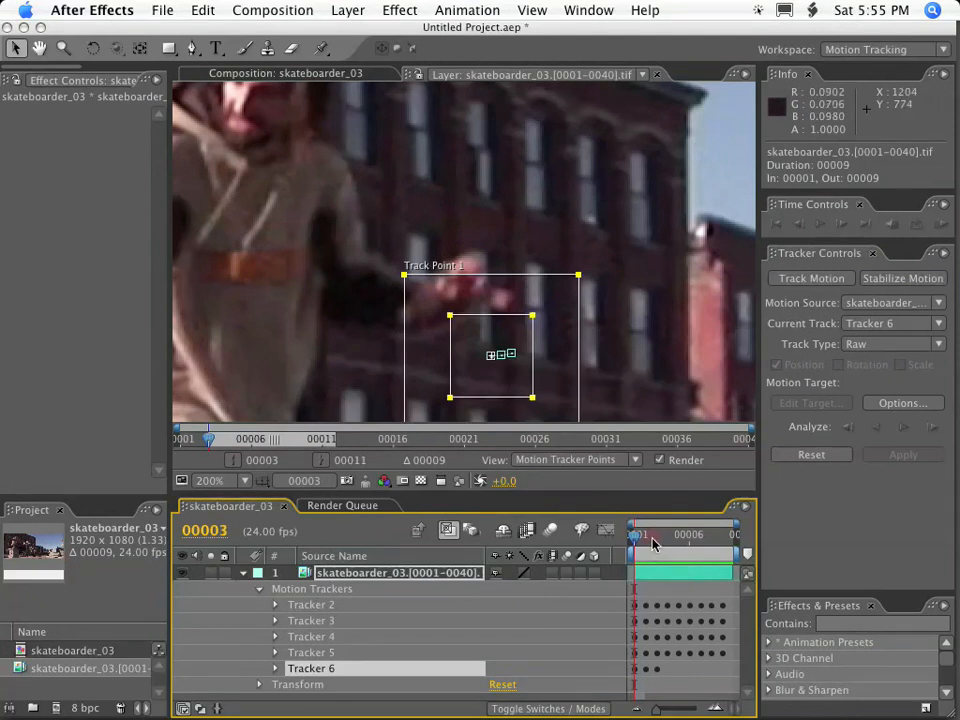
Place the attach point by hand on the skateboarder's fingertips, frame by frame from frame 1 to frame 6.
click(492, 359)
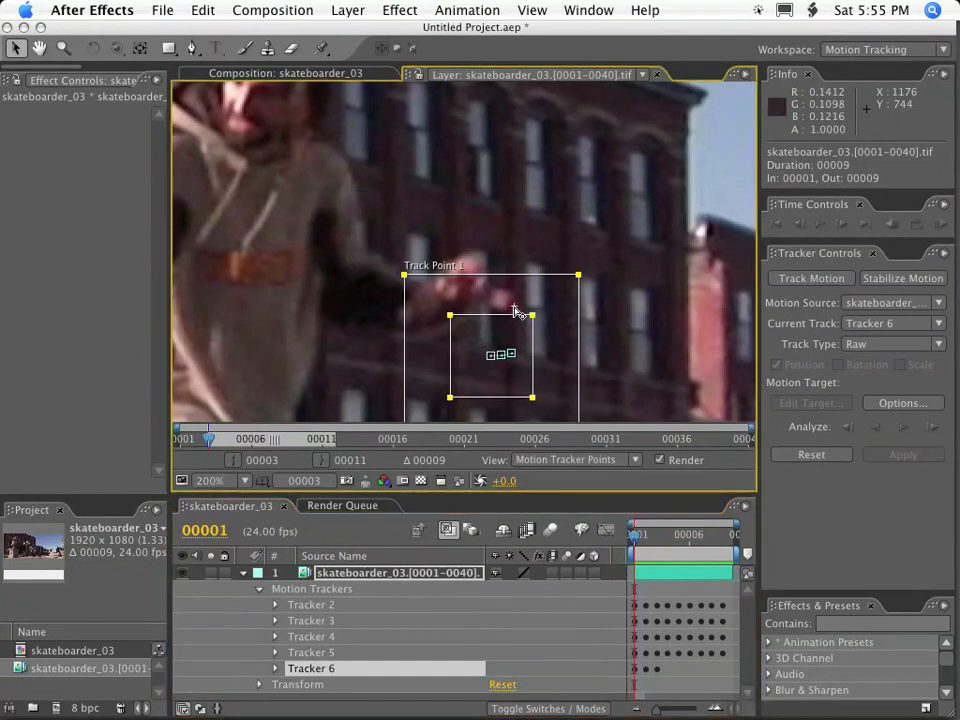
key(Page_Down)
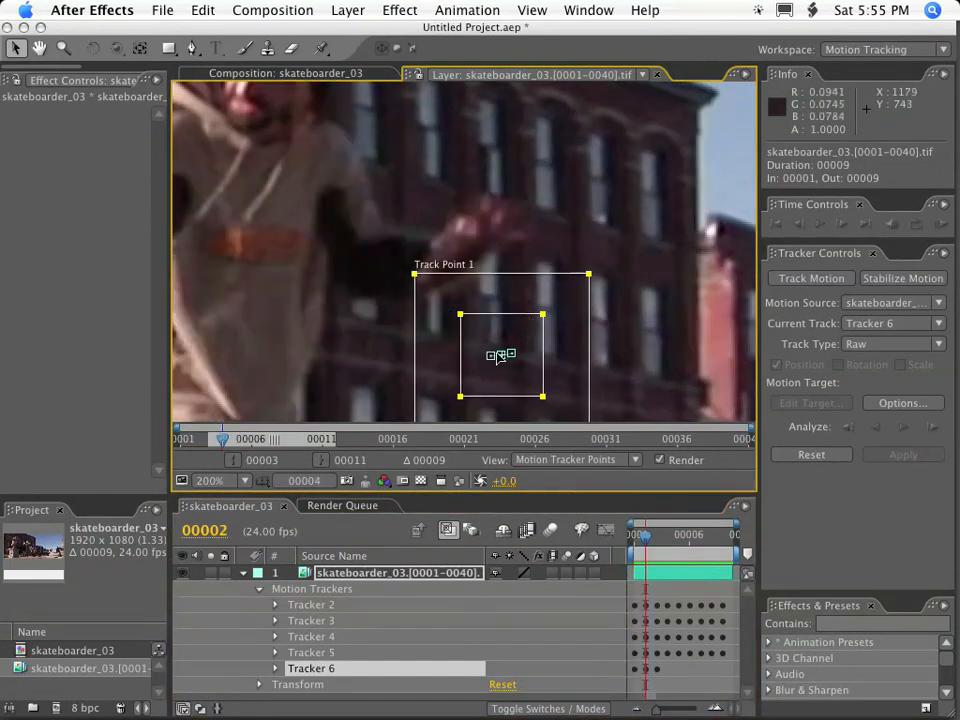
key(Page_Down)
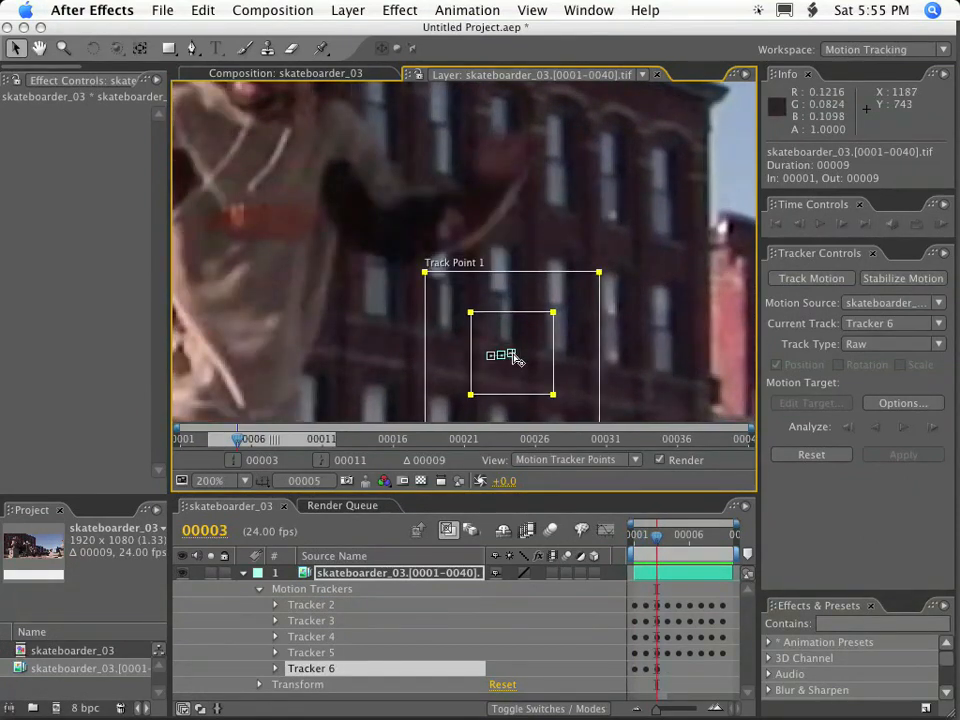
key(space)
mouse_move(553, 175)
mouse_down()
mouse_move(522, 236)
mouse_move(508, 300)
mouse_move(492, 276)
mouse_move(512, 147)
mouse_move(498, 133)
mouse_move(515, 145)
mouse_move(506, 304)
mouse_move(492, 224)
mouse_up()
key(Page_Down)
key(Page_Down)
key(Page_Down)
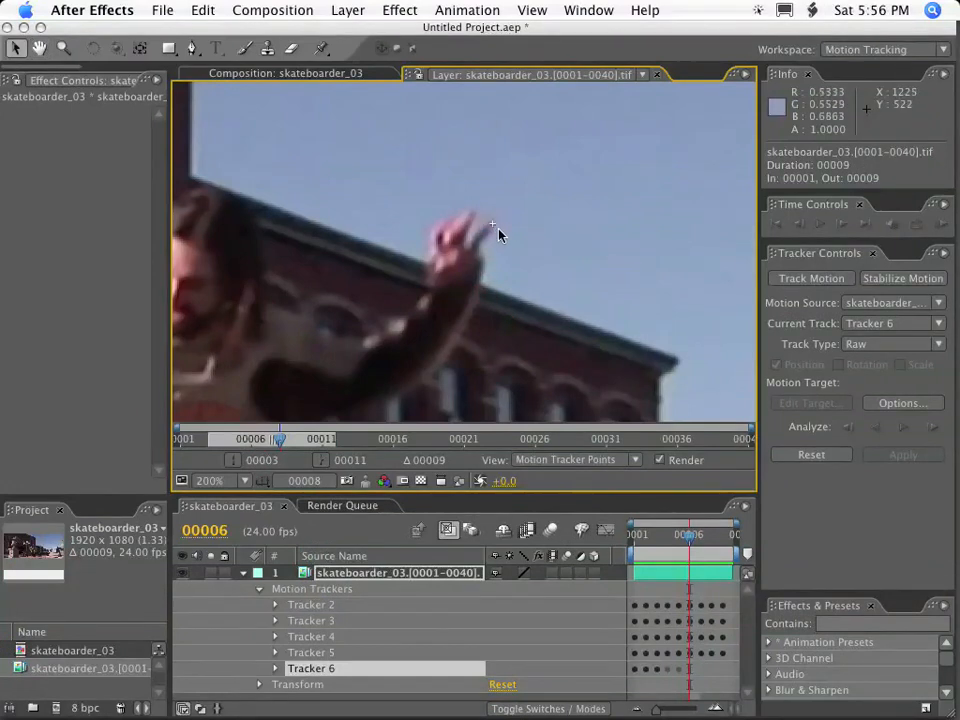
Check the fingertip placement at frames 5 and 6 and continue placing the attach point manually up to frame 9.
key(Page_Up)
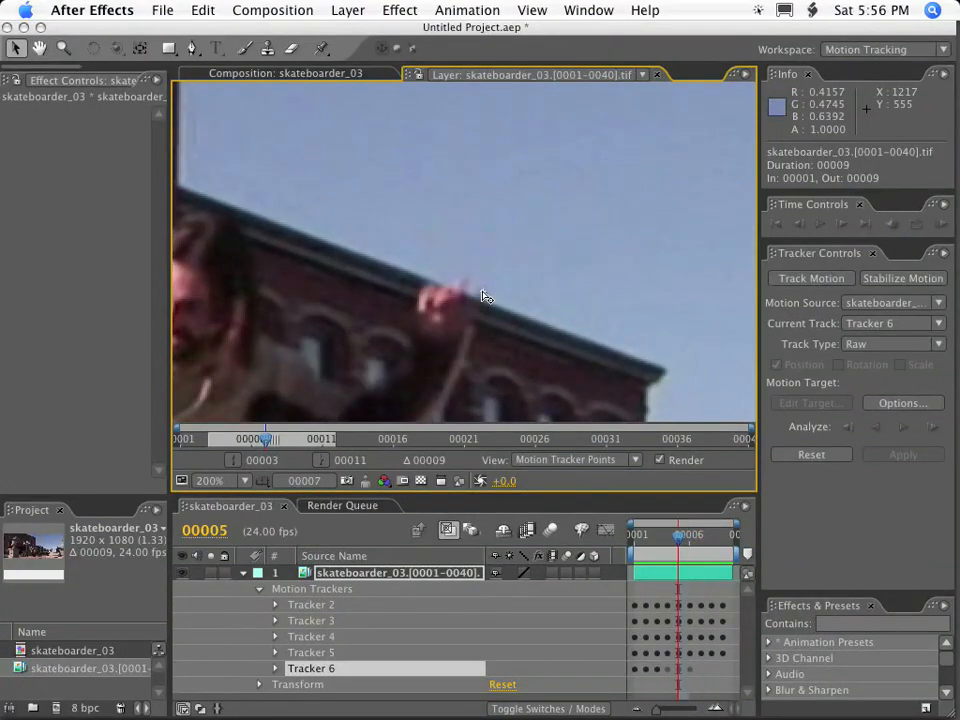
key(Page_Down)
key(Page_Up)
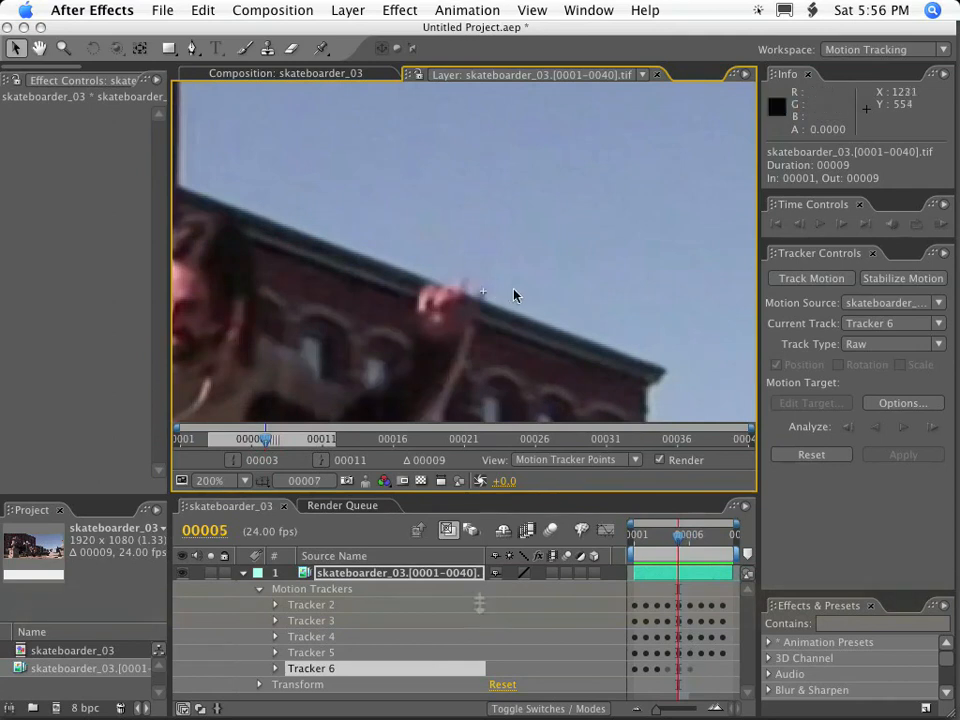
key(Page_Down)
key(Page_Down)
key(Page_Down)
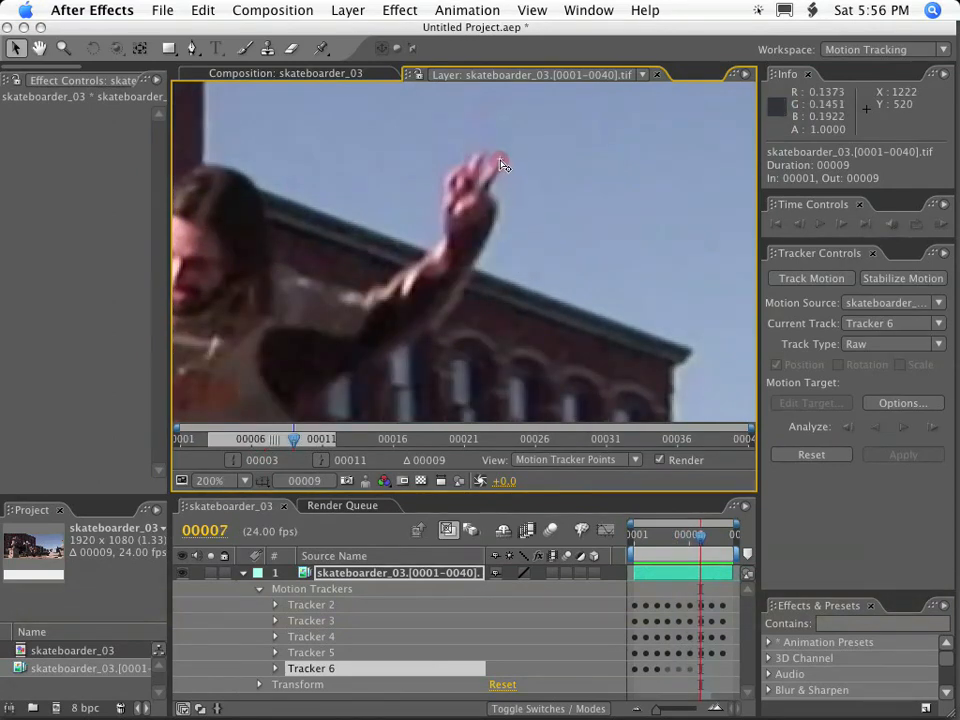
key(Page_Down)
key(space)
drag(505, 187, 518, 294)
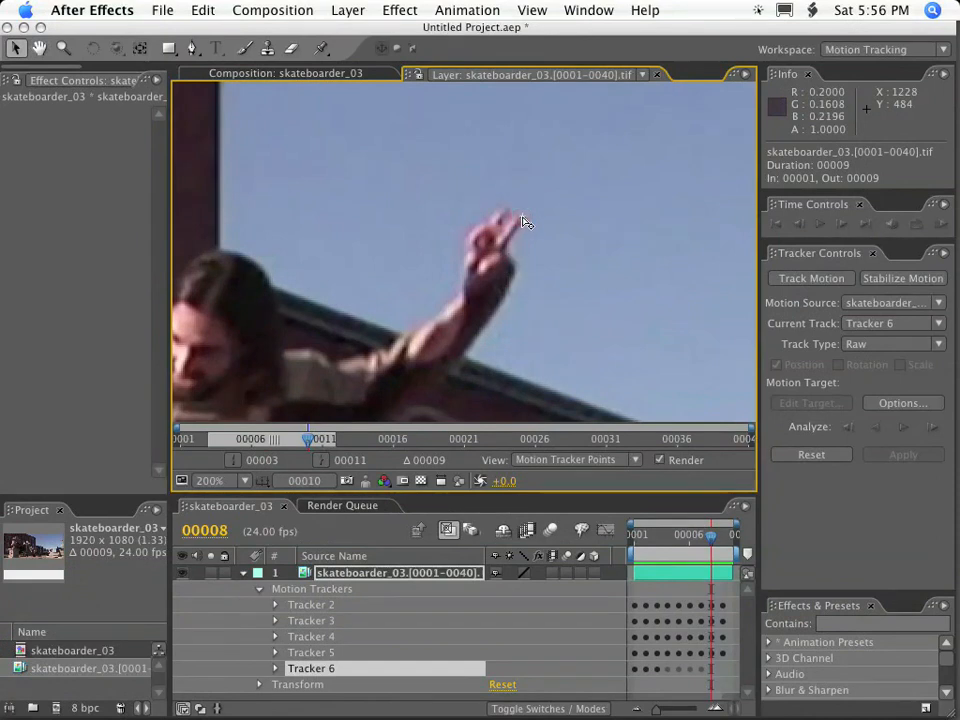
key(Page_Down)
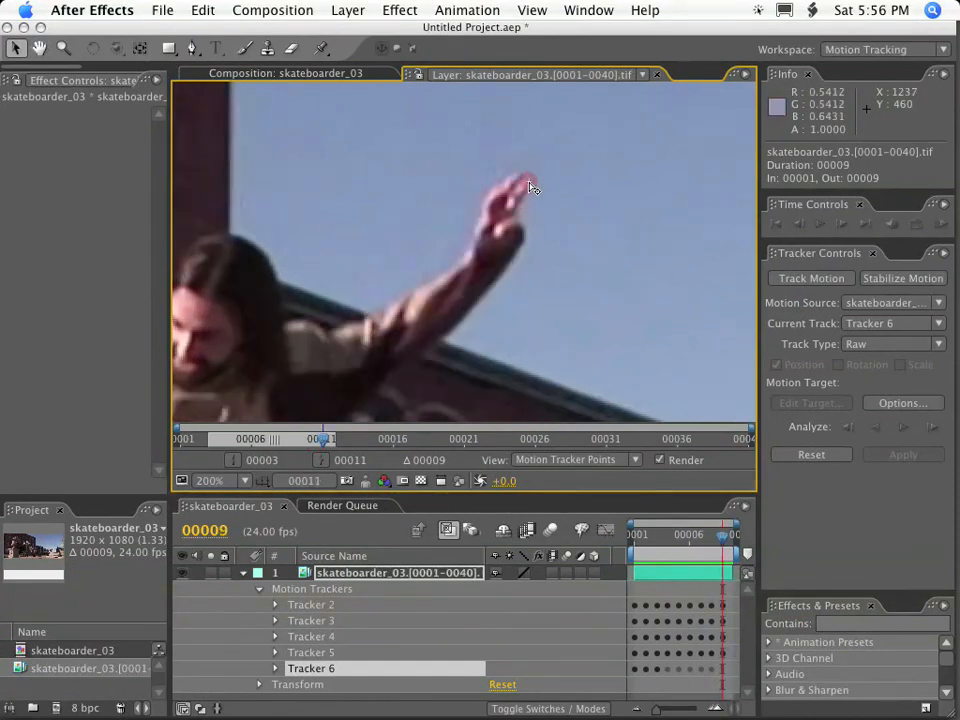
Place the attach point by hand on the skateboarder's fingertips at frames 10, 11 and 12.
key(Page_Down)
drag(533, 180, 537, 156)
key(Page_Down)
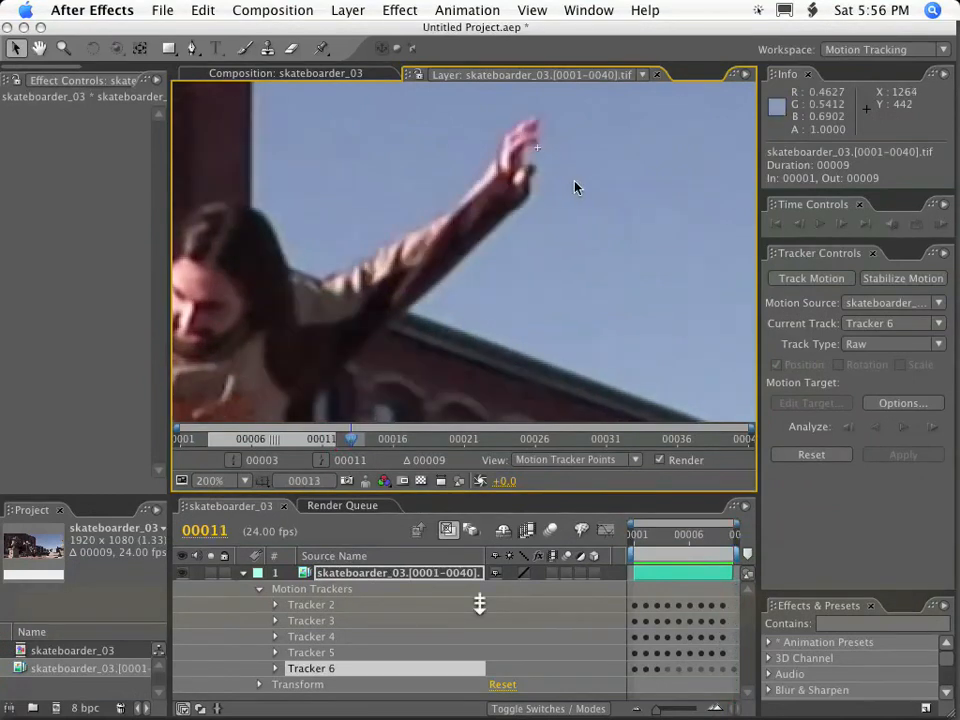
drag(537, 147, 537, 122)
key(Page_Down)
drag(549, 169, 545, 297)
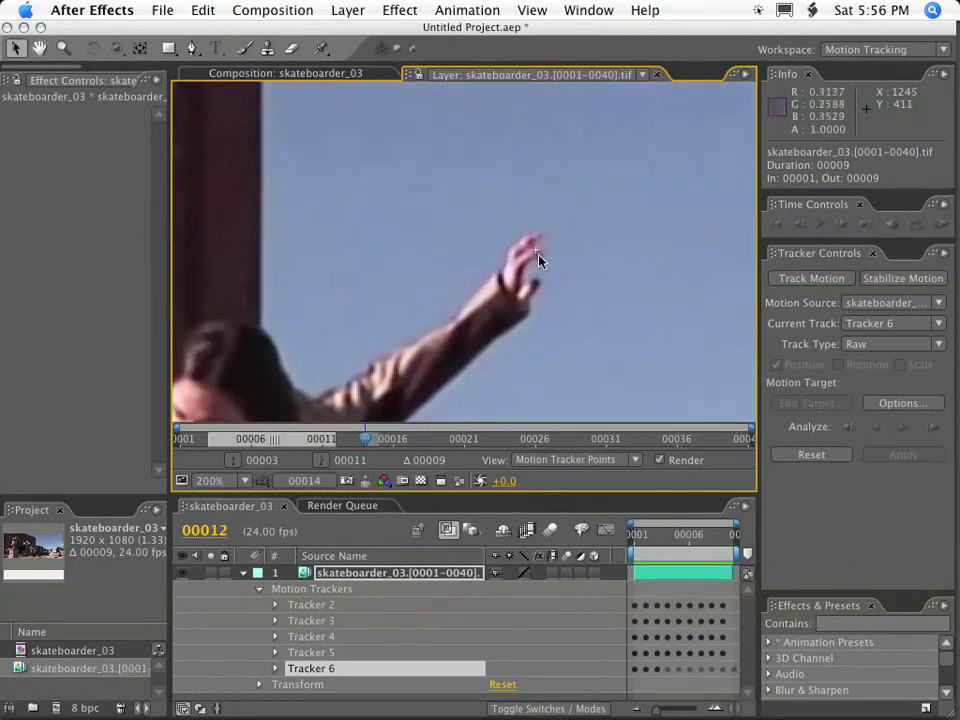
drag(537, 248, 541, 233)
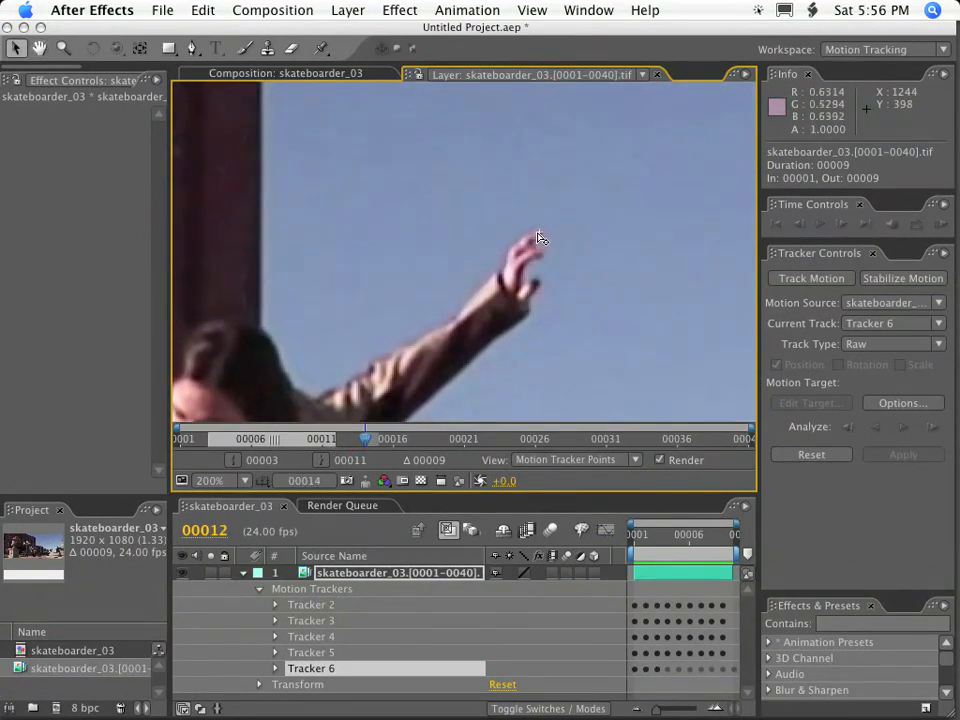
Continue placing the attach point manually on the fingertips from frame 13 to frame 15, rechecking frame 13 along the way.
key(Page_Down)
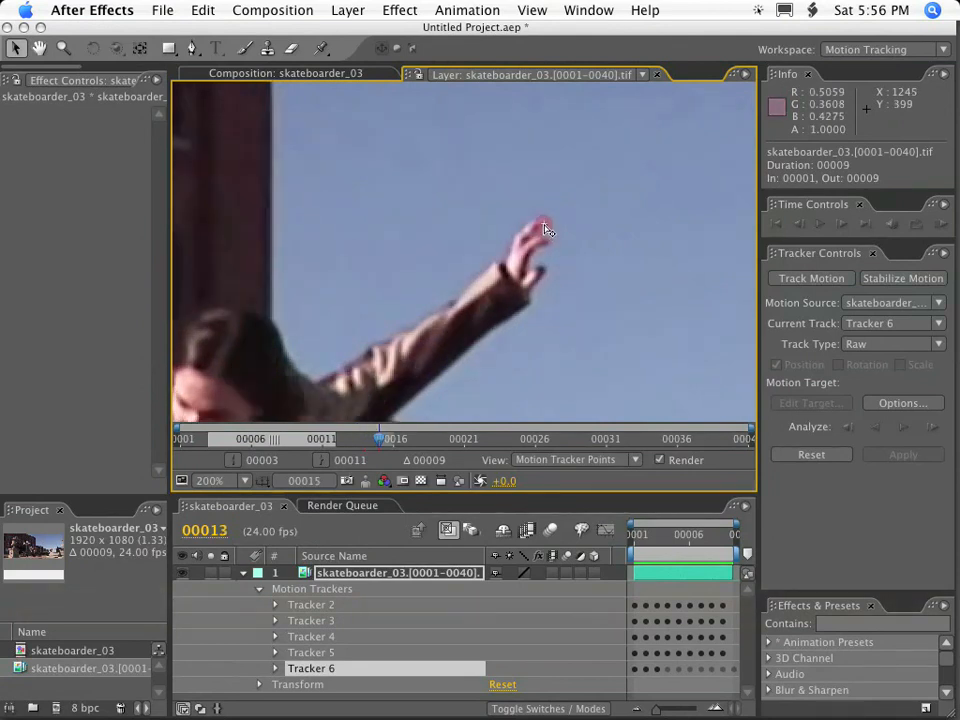
key(Page_Down)
key(Page_Up)
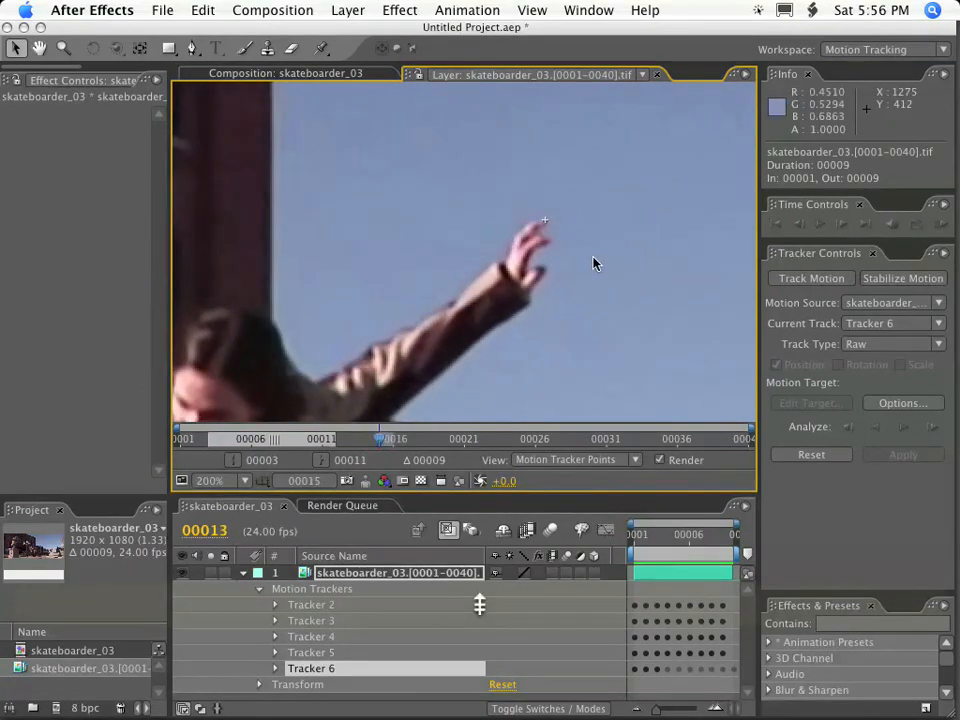
key(Page_Down)
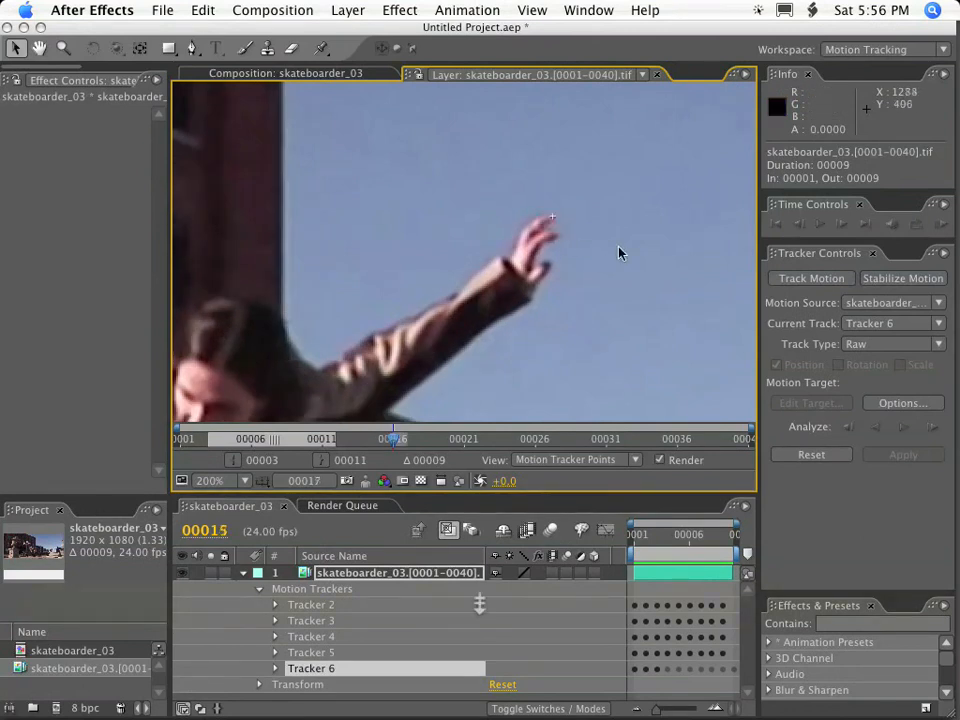
key(Page_Down)
key(Page_Down)
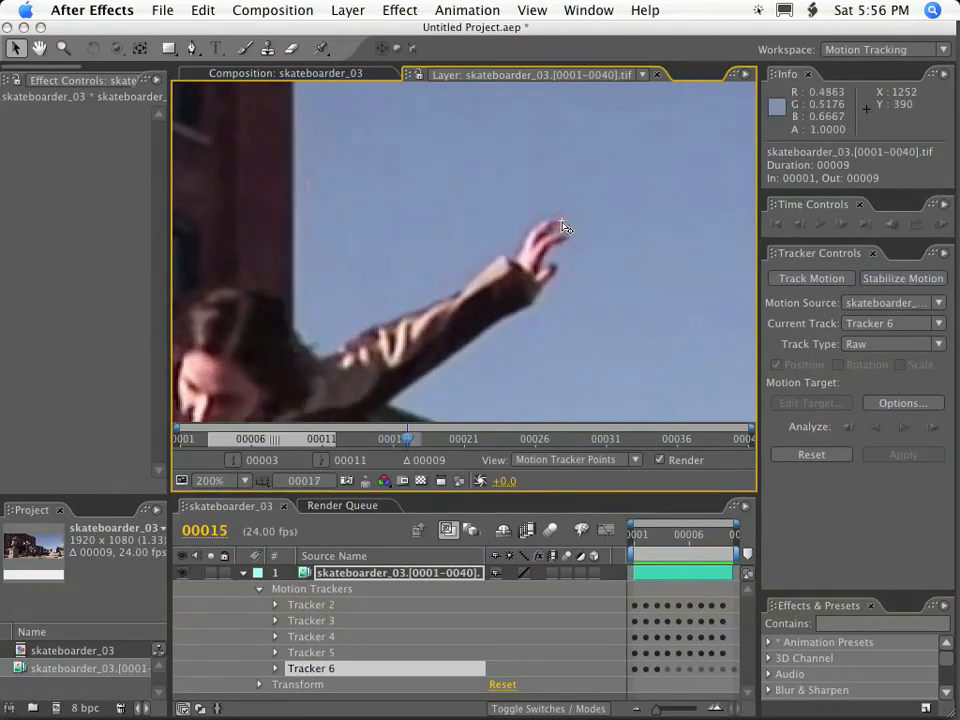
Scrub back and forth between about frames 6 and 9 with the full picture in view to review the hand's manual track.
drag(715, 534, 748, 546)
scroll(540, 337, down, 2)
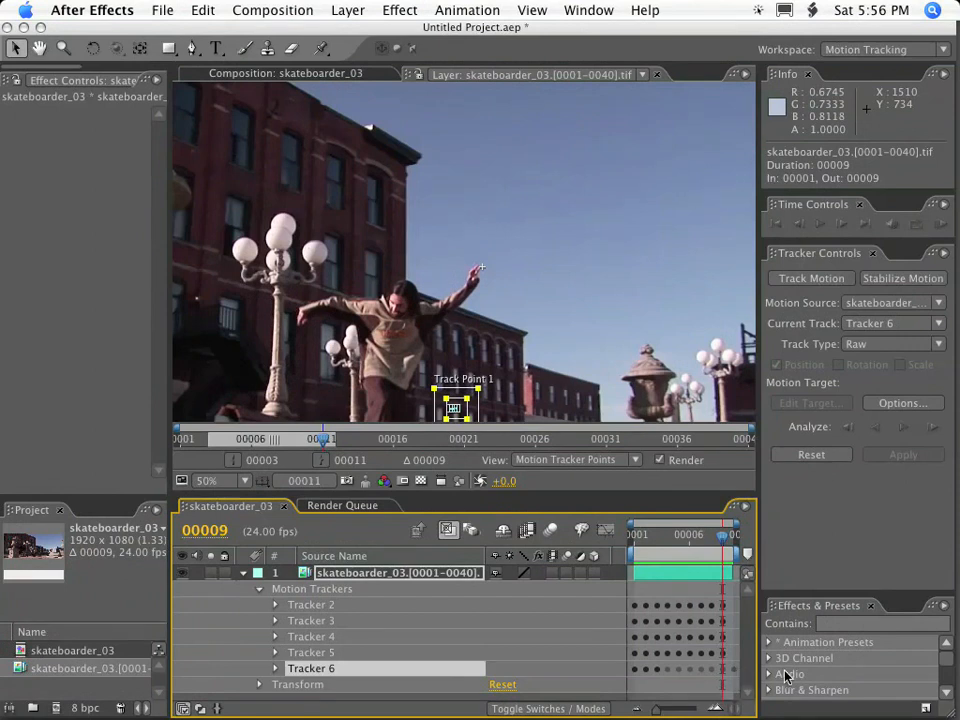
drag(740, 538, 686, 540)
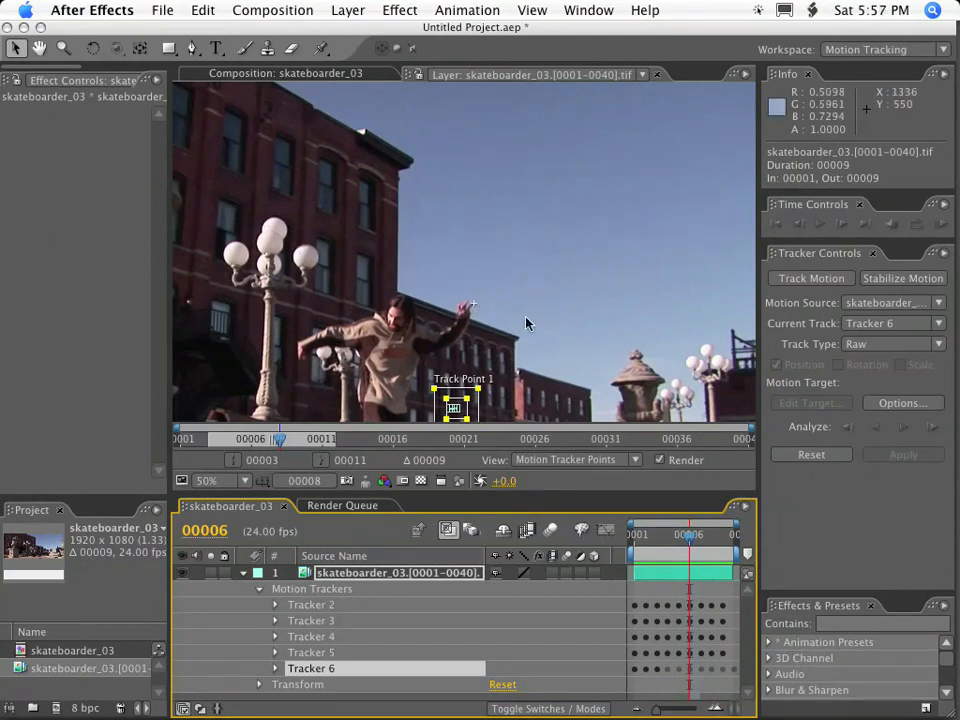
key(space)
drag(488, 325, 516, 213)
key(comma)
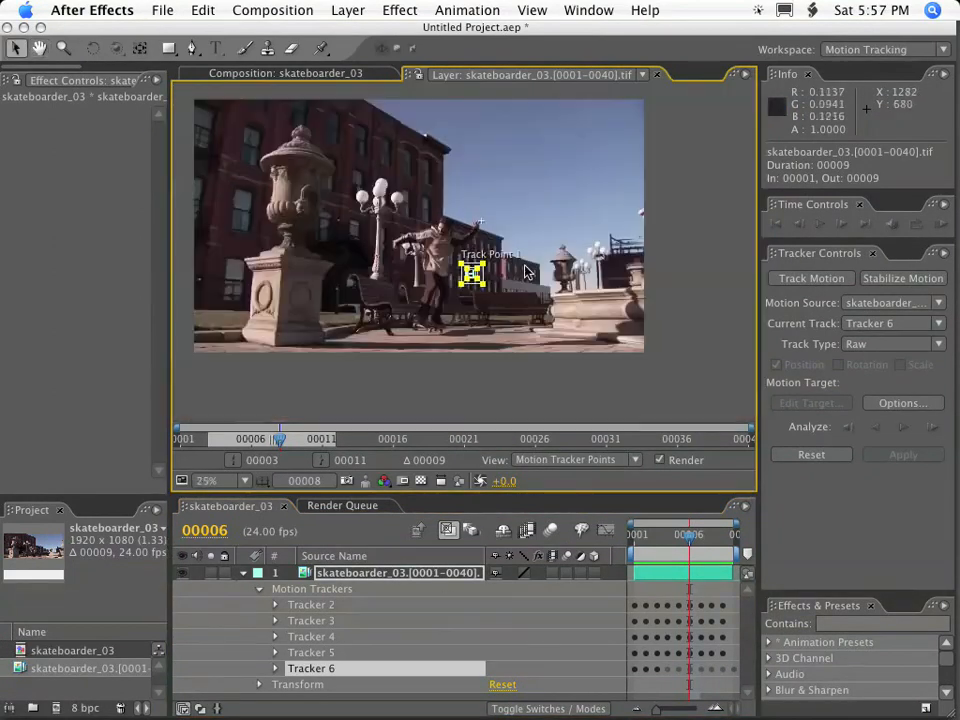
drag(688, 541, 737, 540)
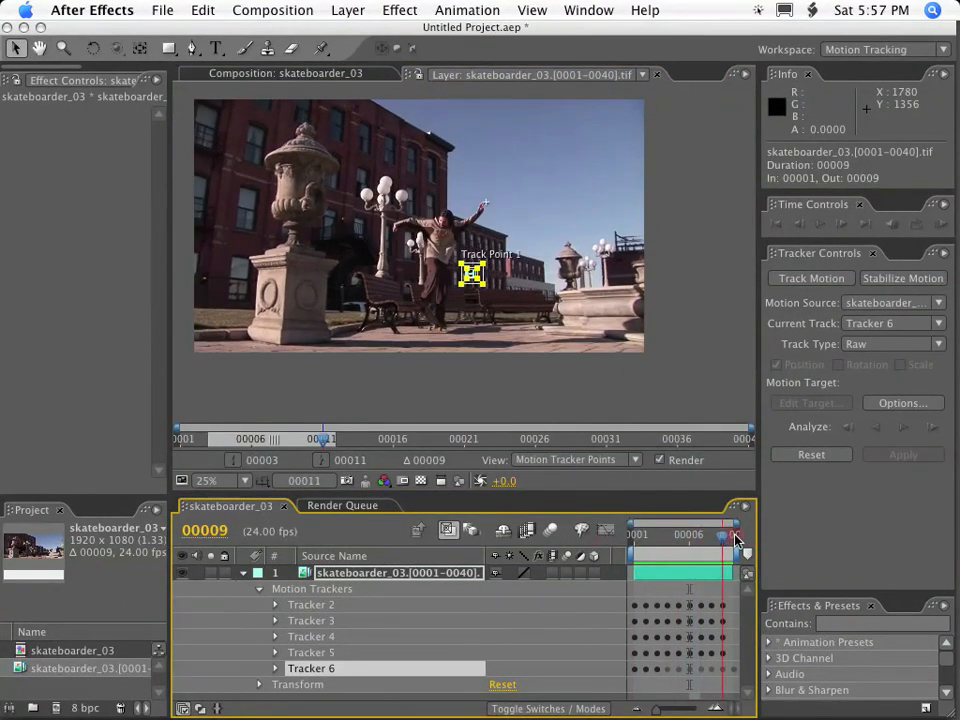
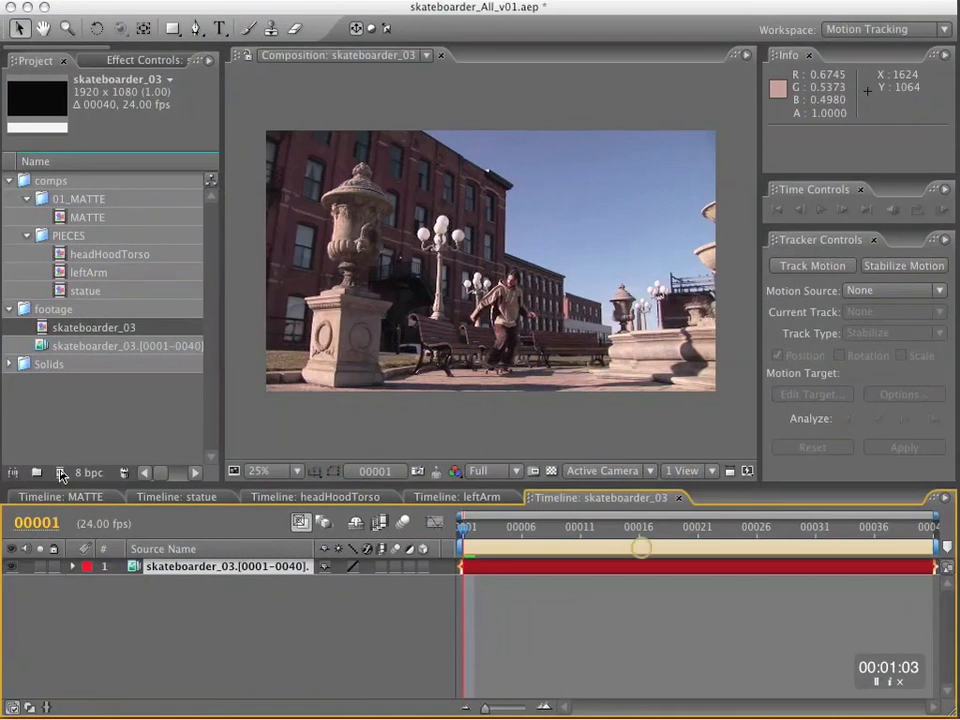
Rename the skateboarder_03 composition as trackers.
click(84, 333)
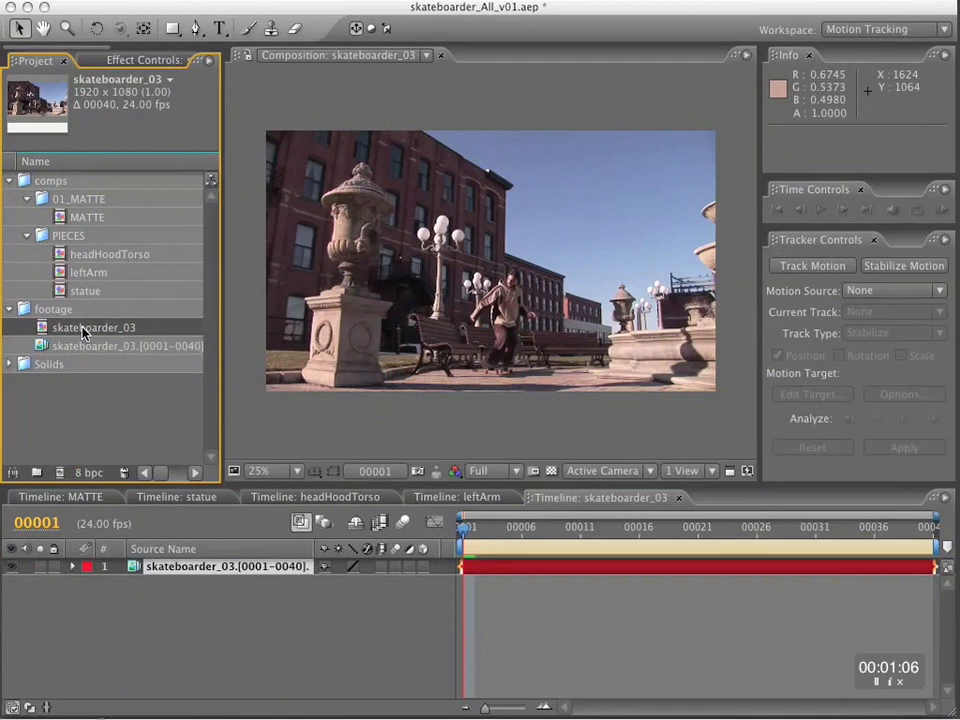
key(Return)
text(trackers)
click(92, 414)
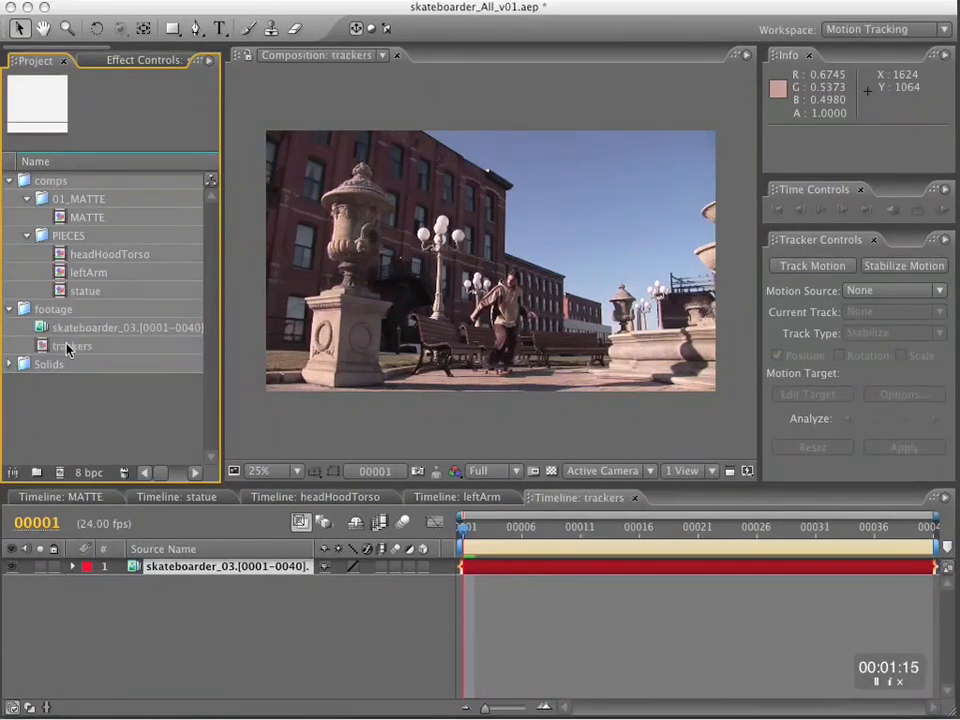
Put the trackers composition into a new folder named trackers and move that folder into the comps folder.
click(68, 348)
click(36, 472)
text(trackers)
key(Return)
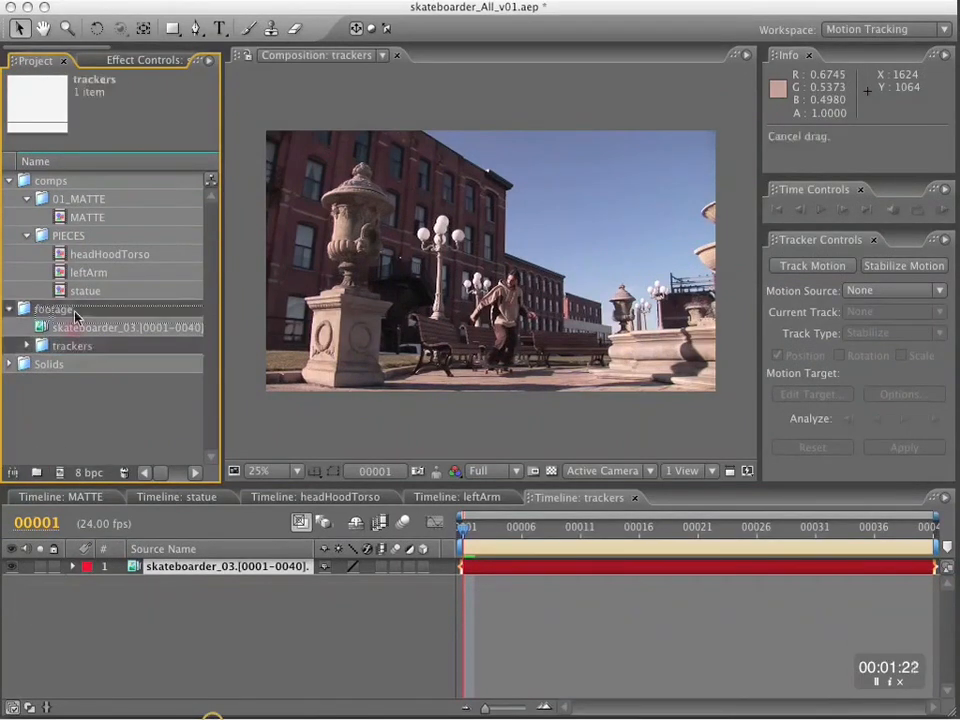
drag(75, 316, 72, 306)
click(26, 309)
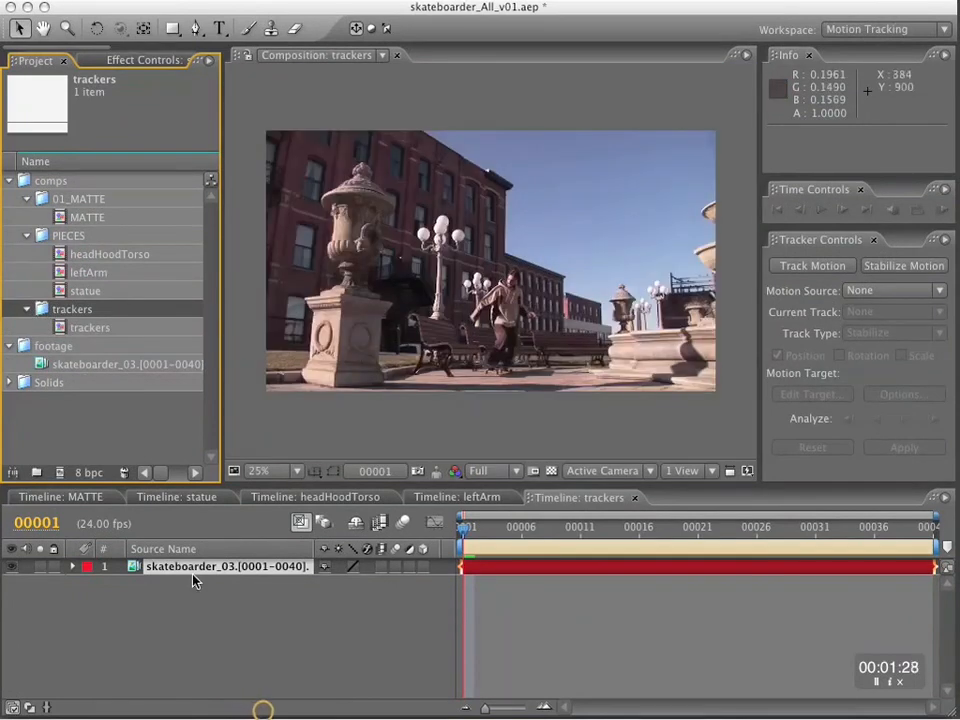
Nest the trackers composition inside a new composition and rename the new one trackThisCOMP.
click(95, 329)
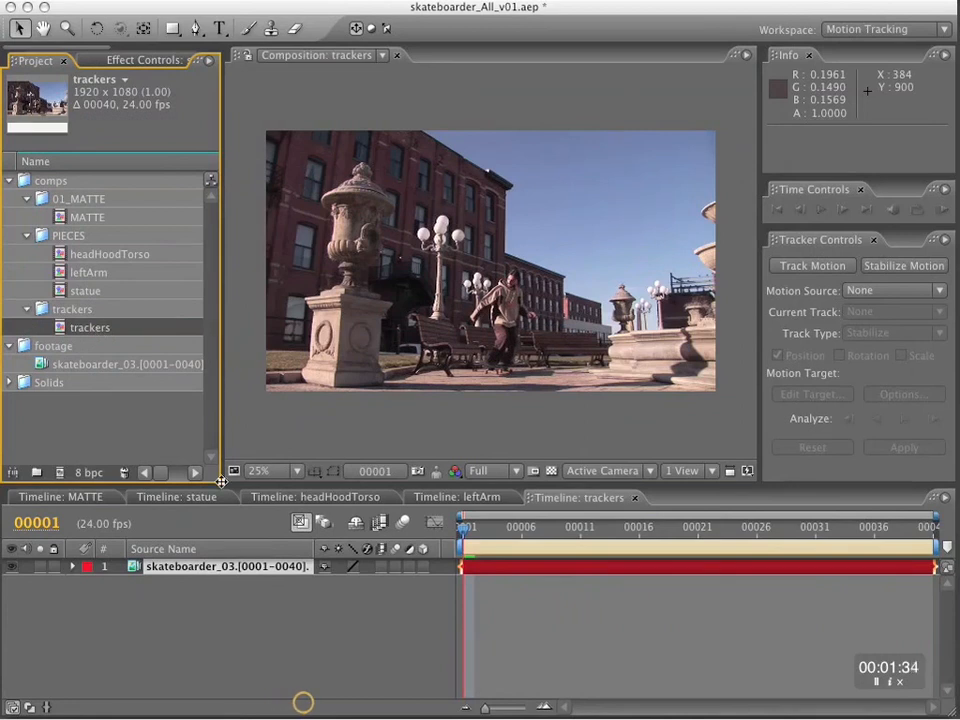
drag(221, 482, 383, 491)
drag(90, 328, 62, 480)
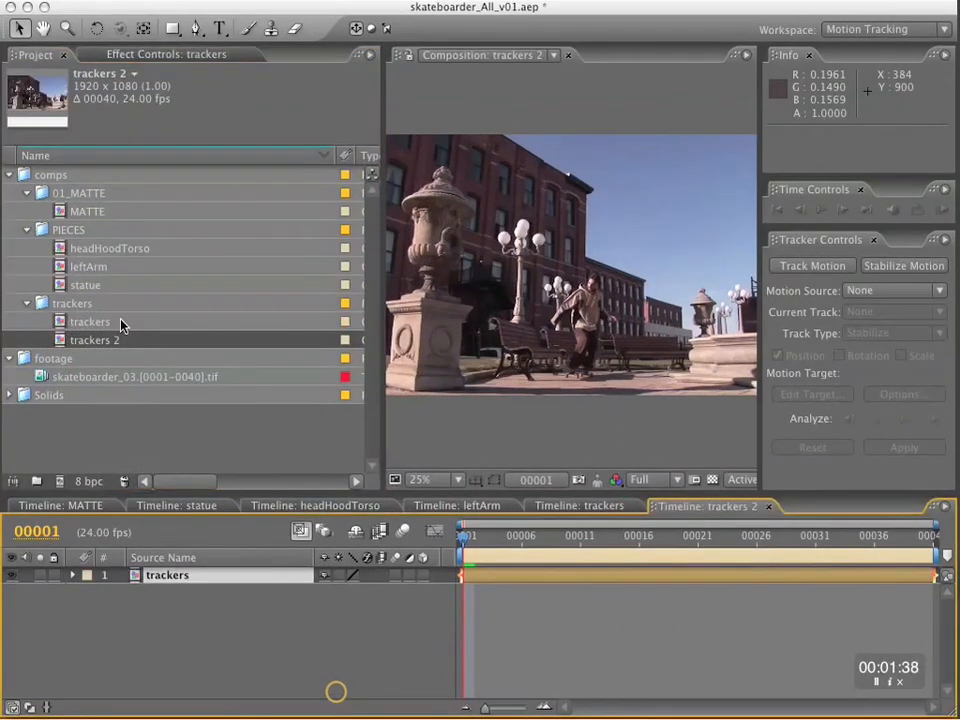
click(104, 341)
key(Return)
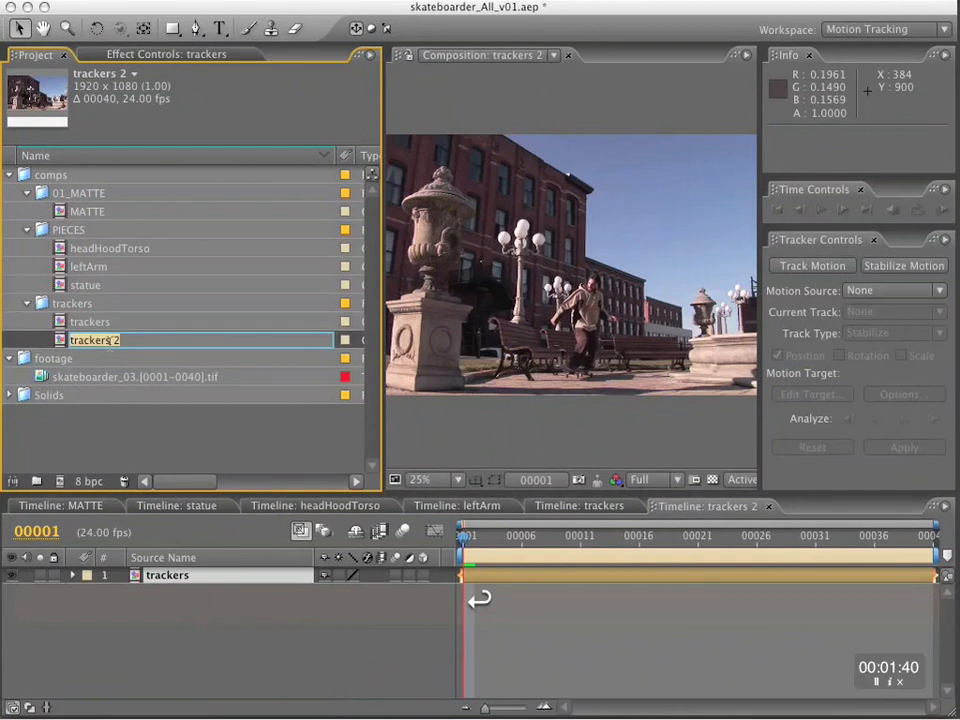
drag(94, 340, 197, 343)
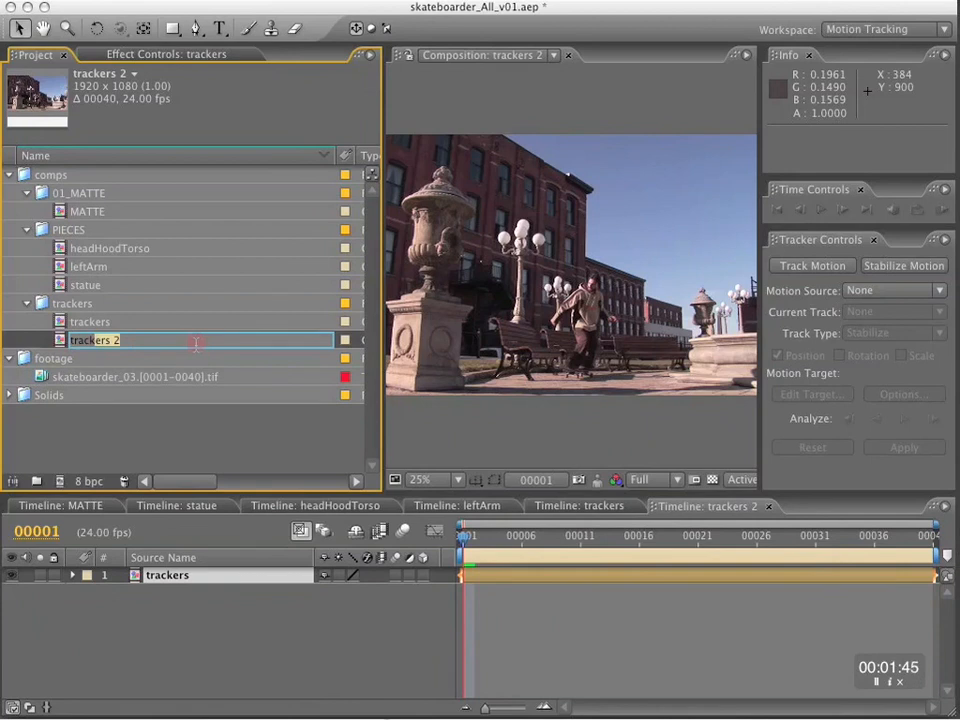
text(ThisCOMP)
key(Return)
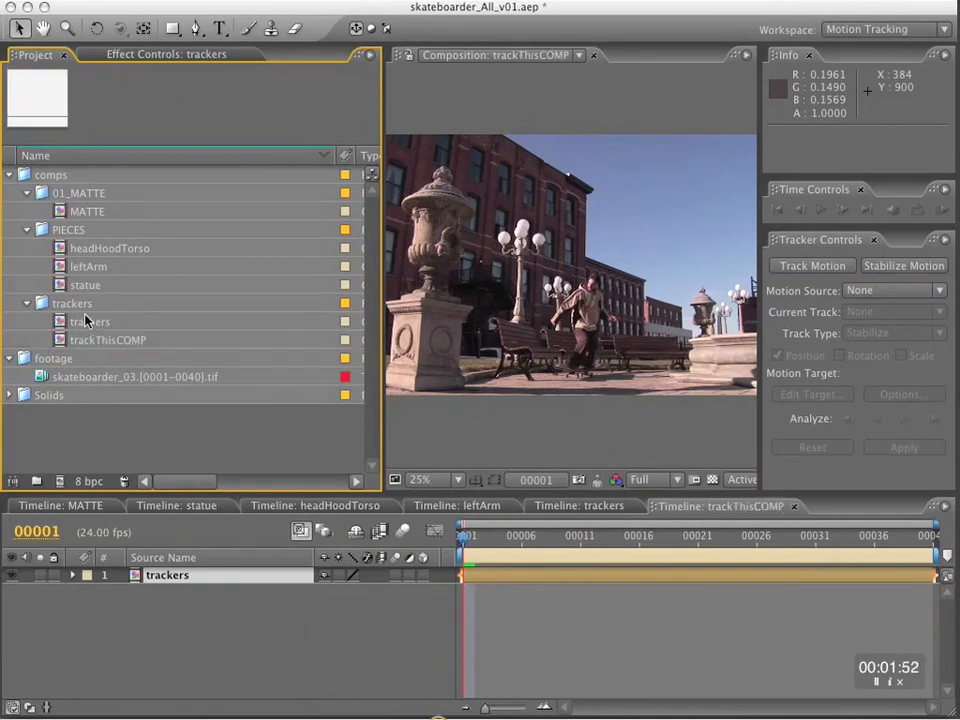
Rename the nested trackers composition as trackersCC.
click(86, 322)
click(131, 439)
click(87, 322)
key(Return)
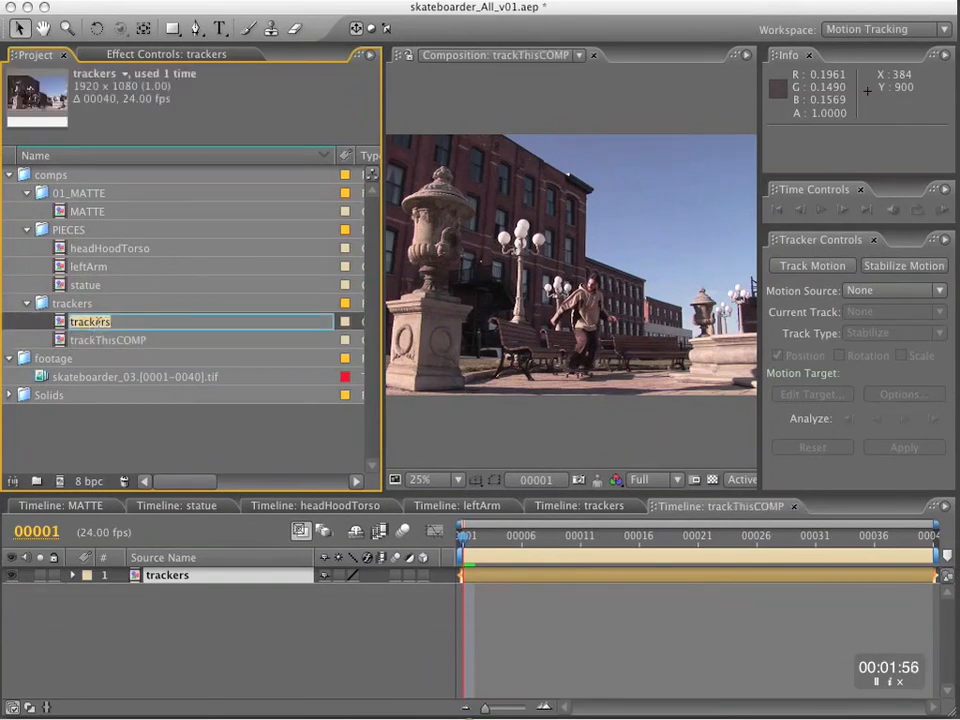
click(96, 326)
key(Return)
key(Right)
text(CC)
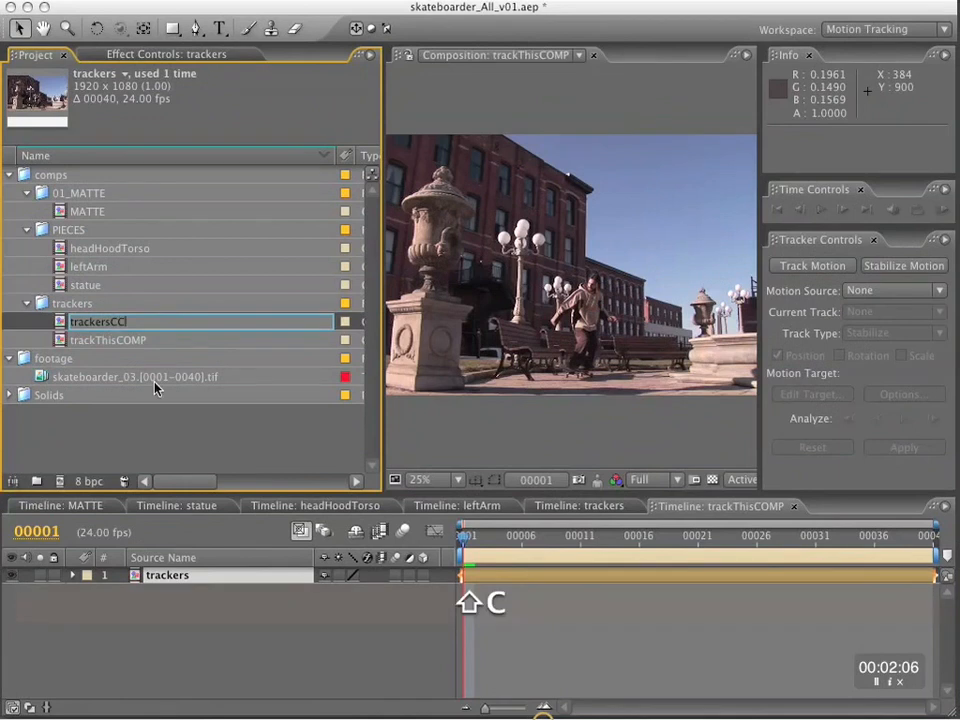
click(193, 657)
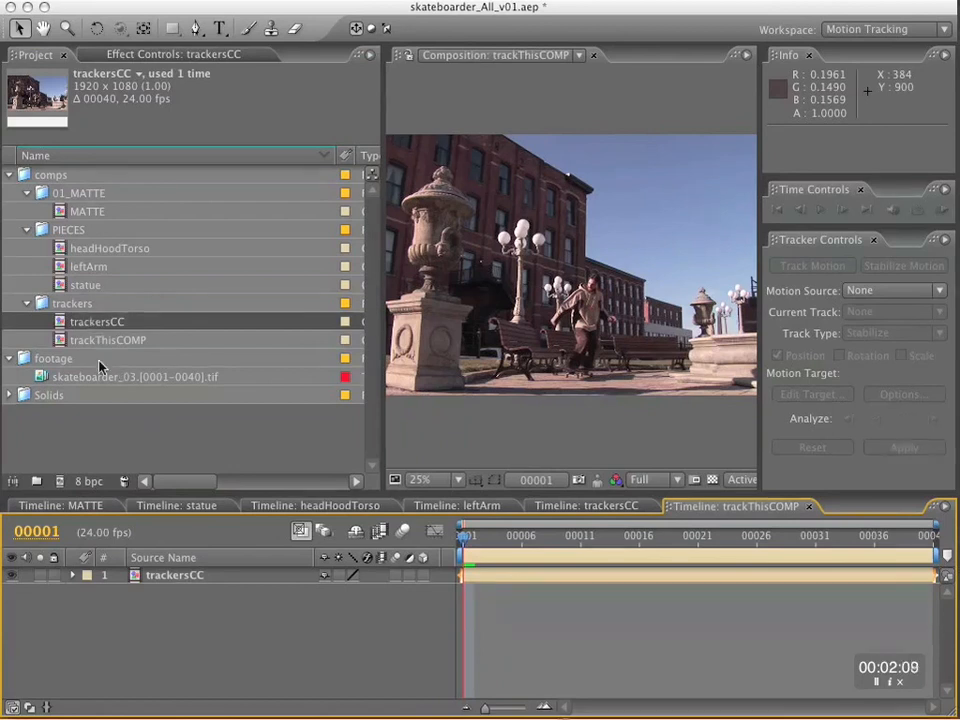
Close the MATTE, statue, headHoodTorso, leftArm and trackThisCOMP timelines, leaving only trackersCC open.
click(82, 508)
key(super+w)
key(super+w)
key(super+w)
key(super+w)
click(262, 506)
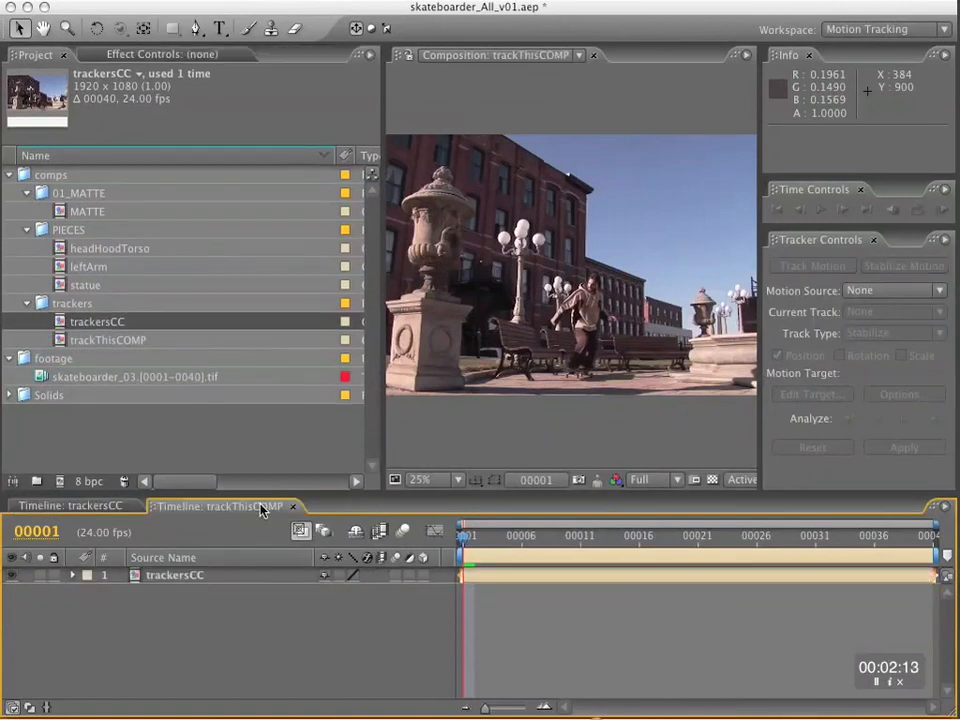
click(291, 506)
Compare the red, green and blue channels of the trackersCC footage around the building's roof corner and lamp globes.
scroll(584, 269, up, 2)
key(alt+1)
key(alt+3)
scroll(660, 156, up, 1)
key(space)
drag(657, 148, 565, 433)
key(alt+1)
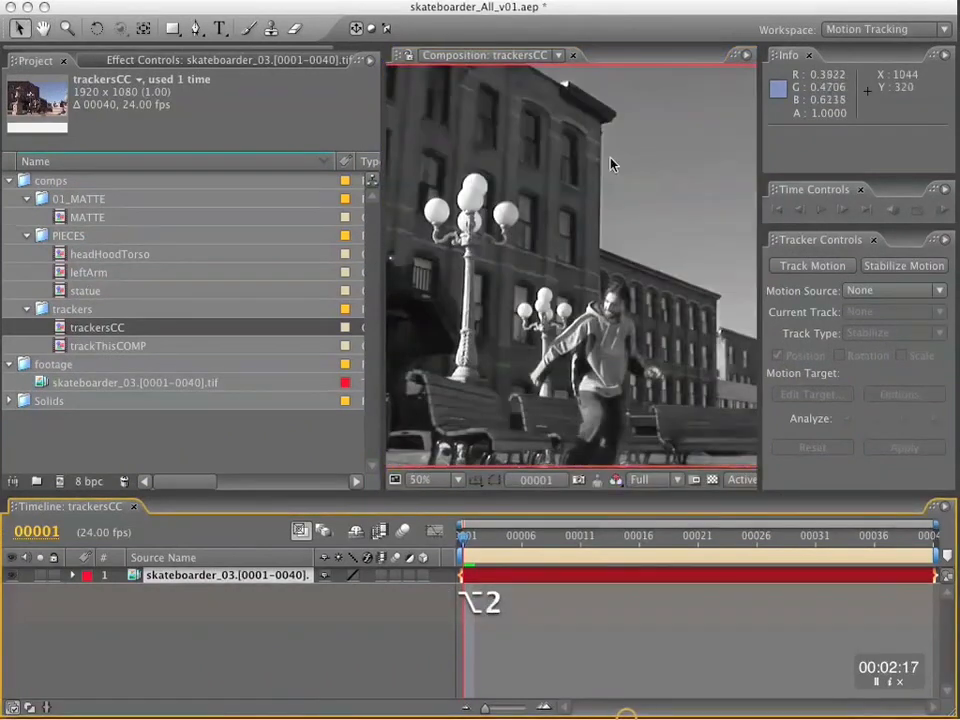
key(alt+2)
key(alt+3)
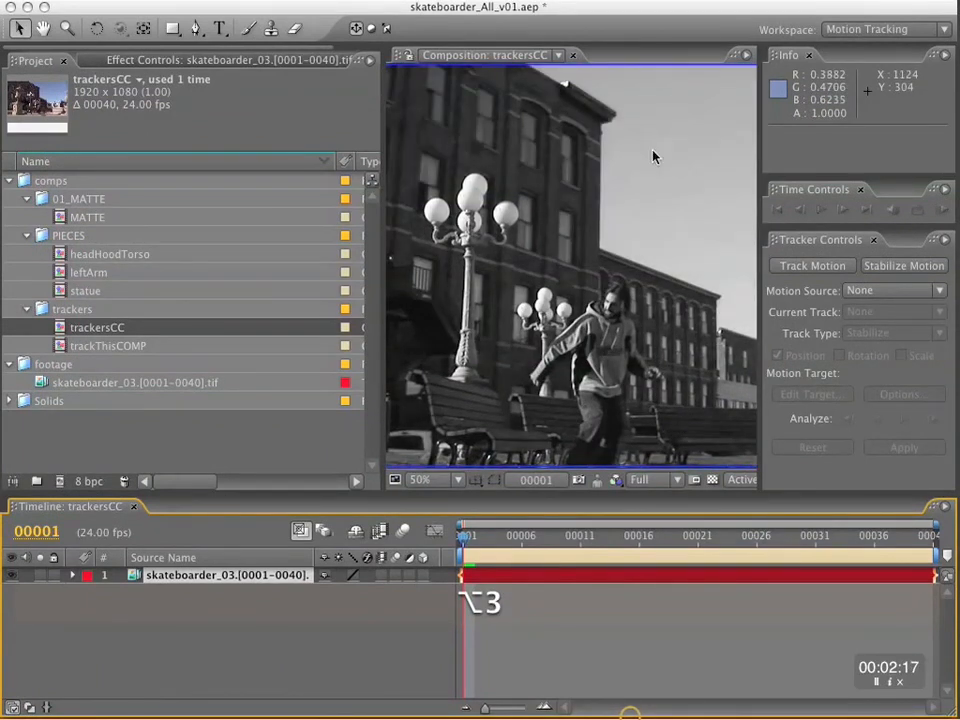
key(alt+1)
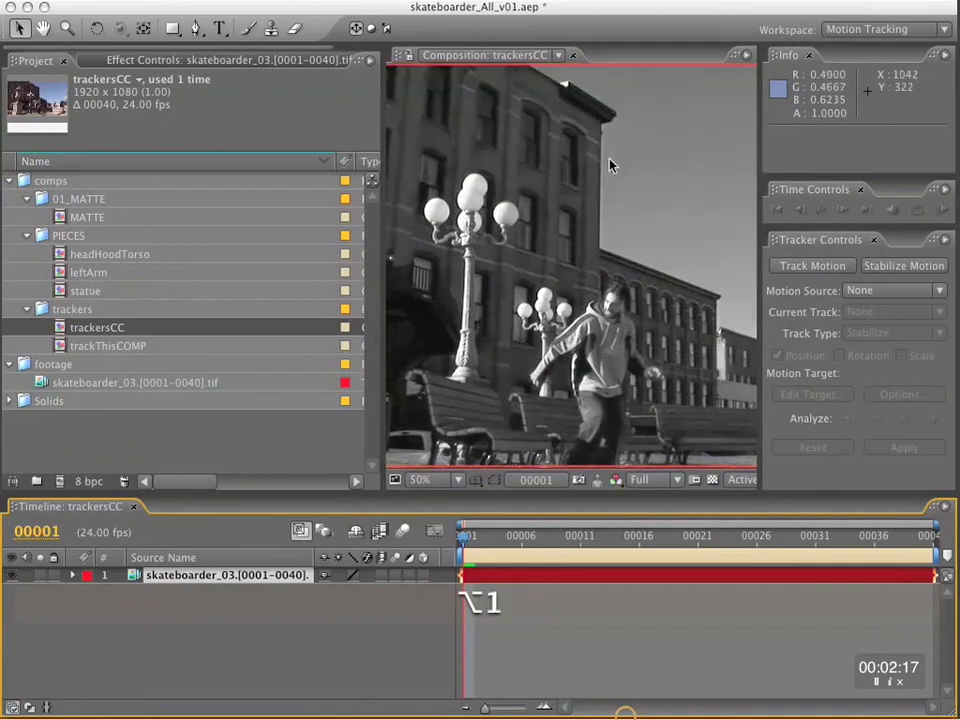
key(alt+2)
key(alt+3)
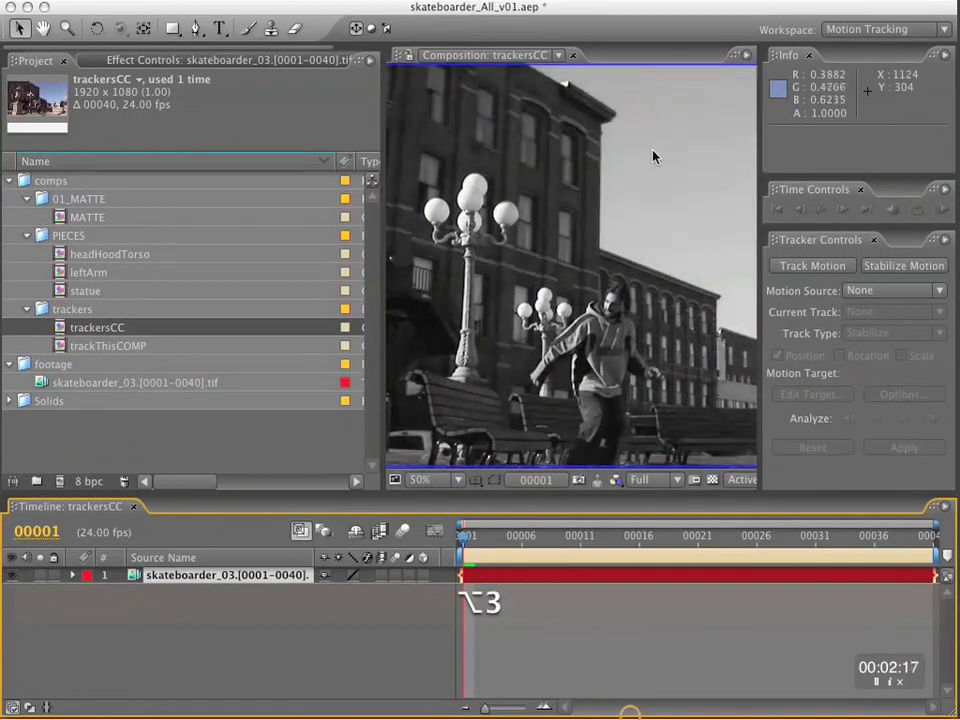
key(alt+2)
key(alt+3)
Examine the individual colour channels again for contrast between the building, the sky and the skateboarder, ending in full colour.
scroll(655, 157, up, 1)
key(space)
drag(658, 157, 570, 436)
key(alt+1)
key(alt+1)
scroll(596, 261, down, 1)
key(space)
drag(609, 350, 641, 248)
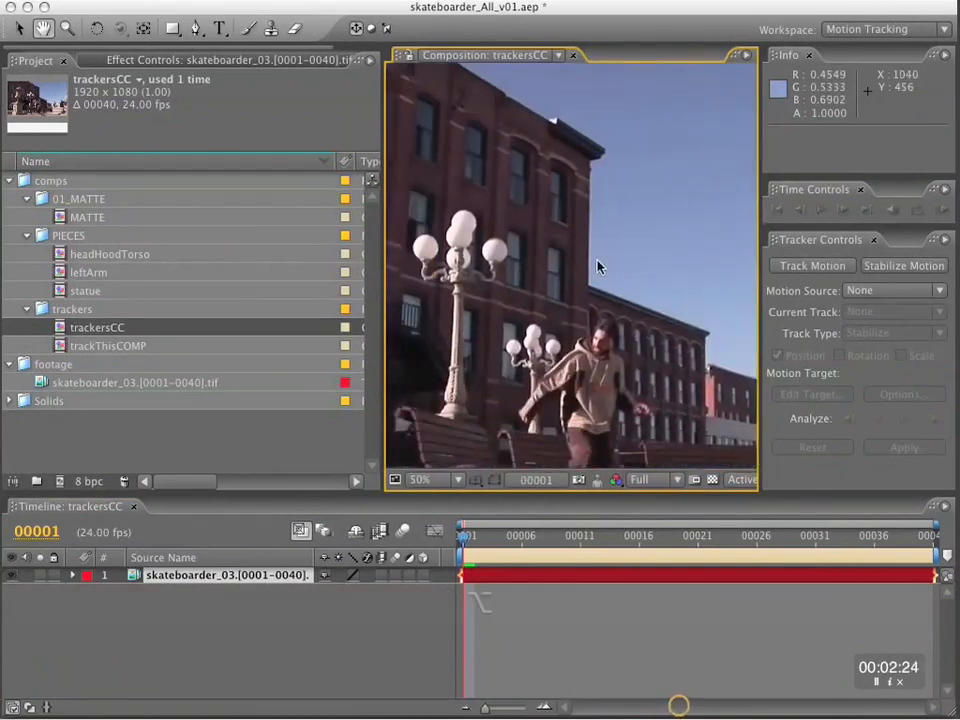
key(alt+3)
key(alt+1)
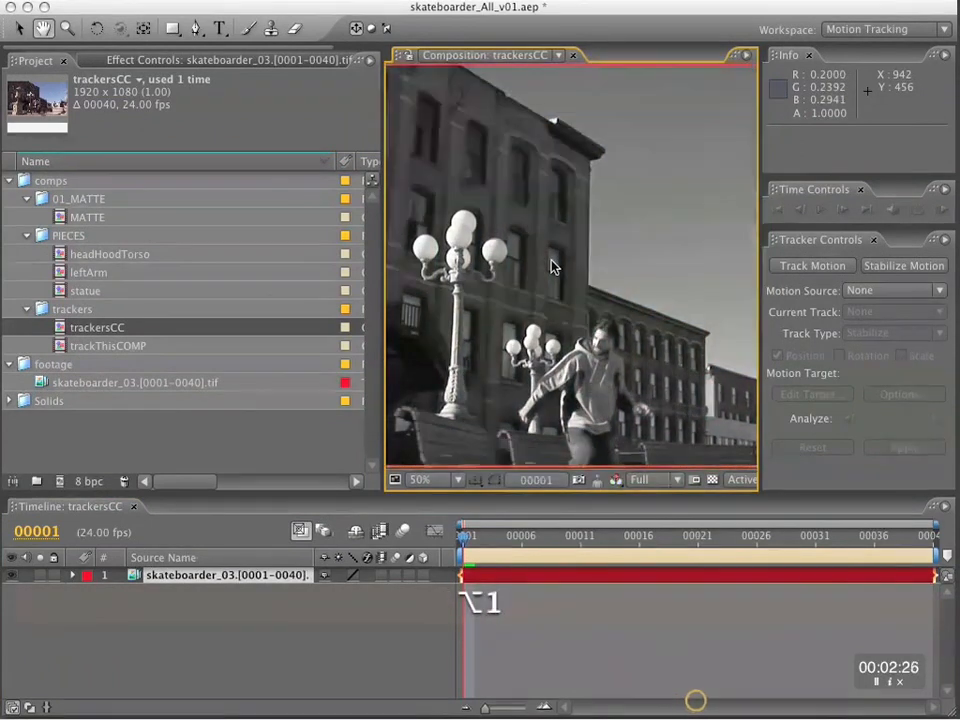
key(alt+1)
click(205, 625)
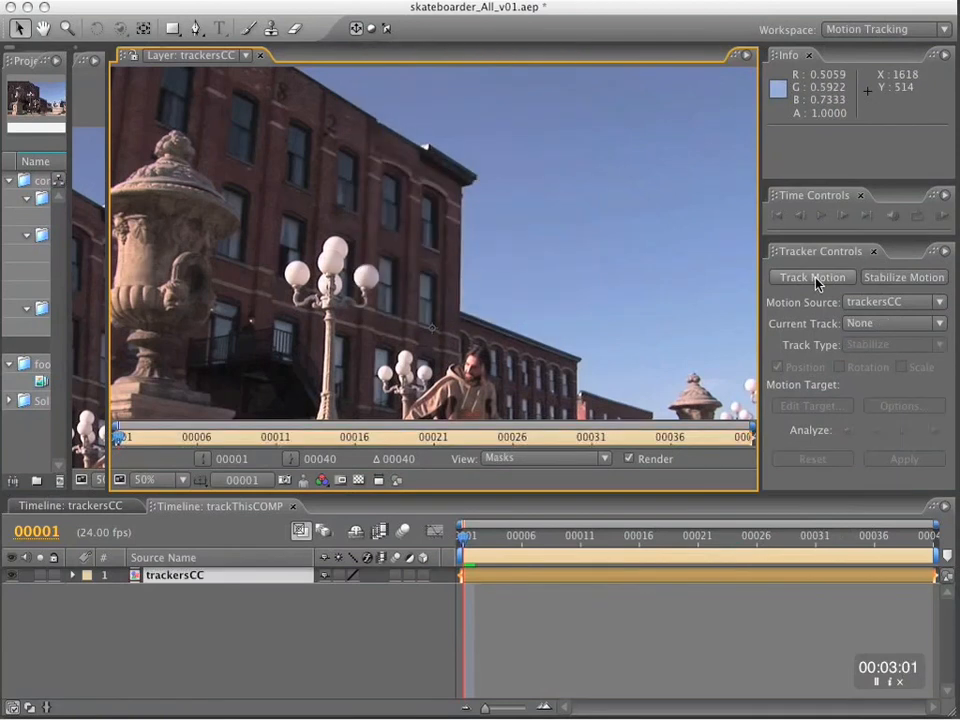
Place Track Point 1 on the building's roof corner, enlarge its feature and search regions, and analyze forward to frame 40.
drag(440, 246, 476, 186)
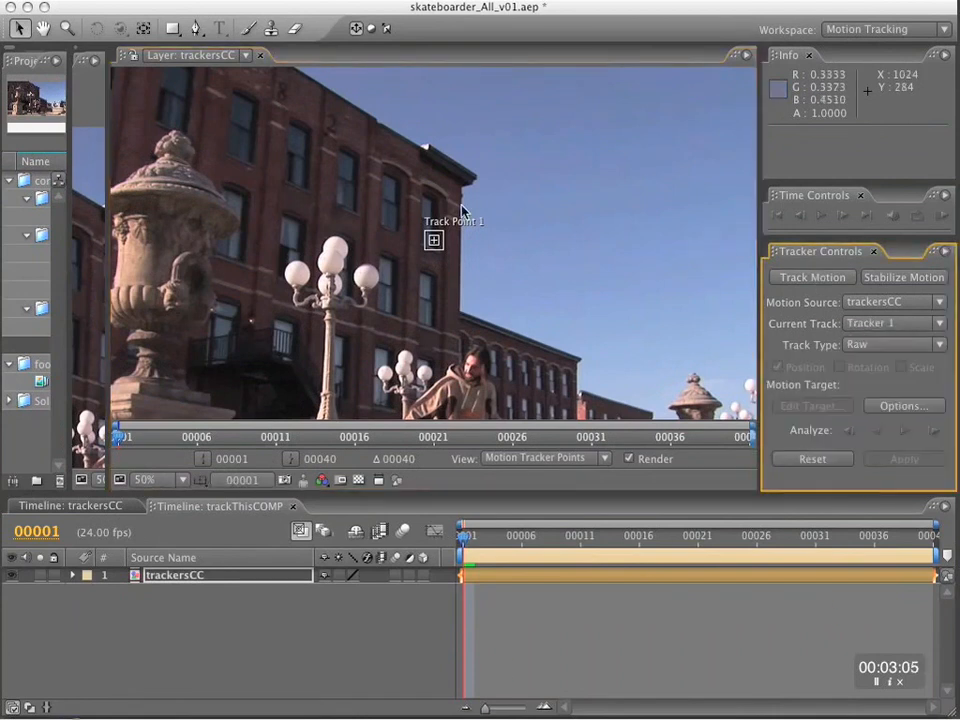
click(438, 244)
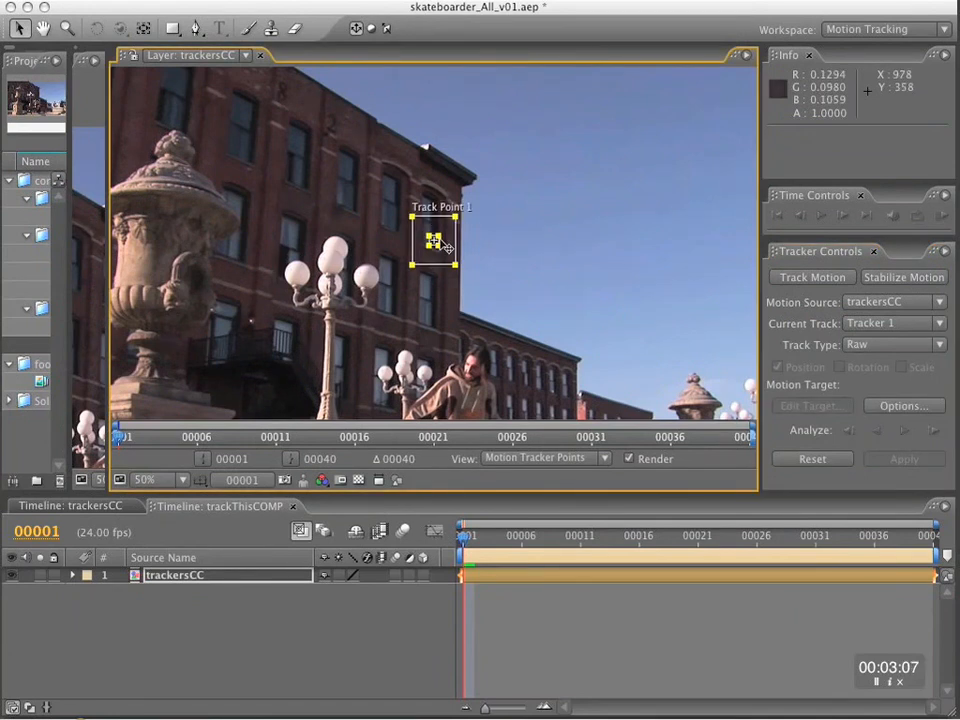
drag(441, 249, 490, 197)
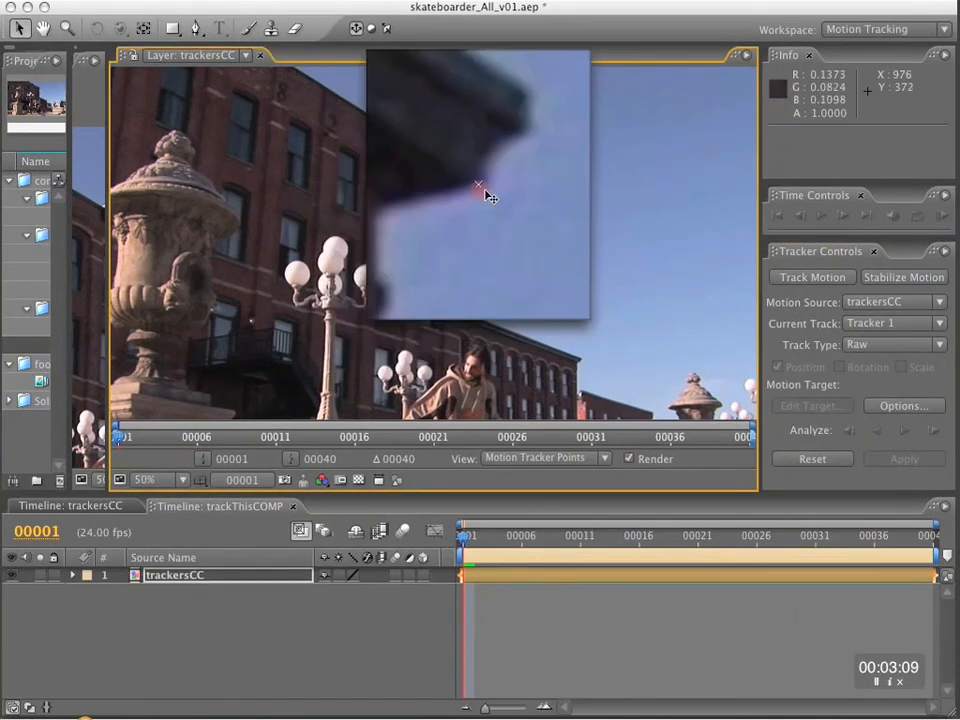
drag(490, 197, 446, 154)
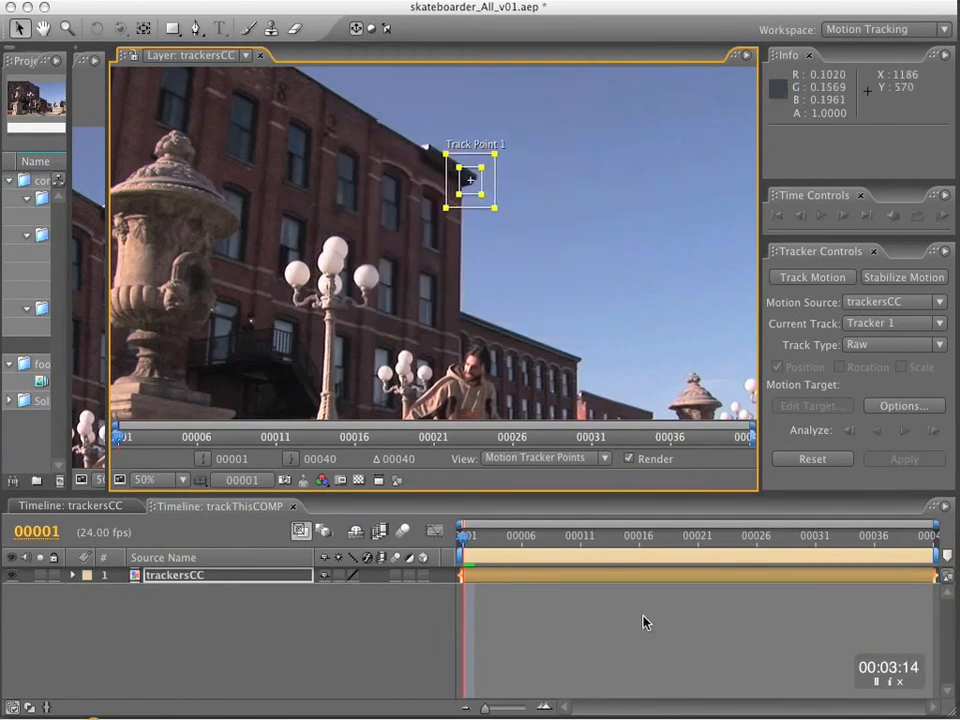
click(905, 431)
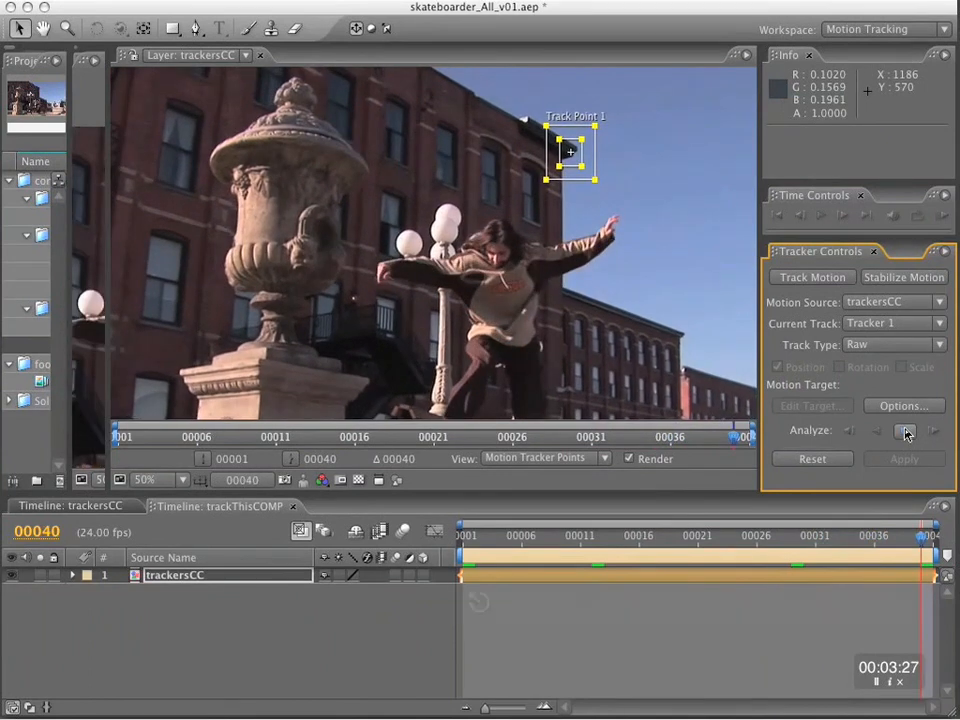
key(space)
drag(662, 263, 390, 165)
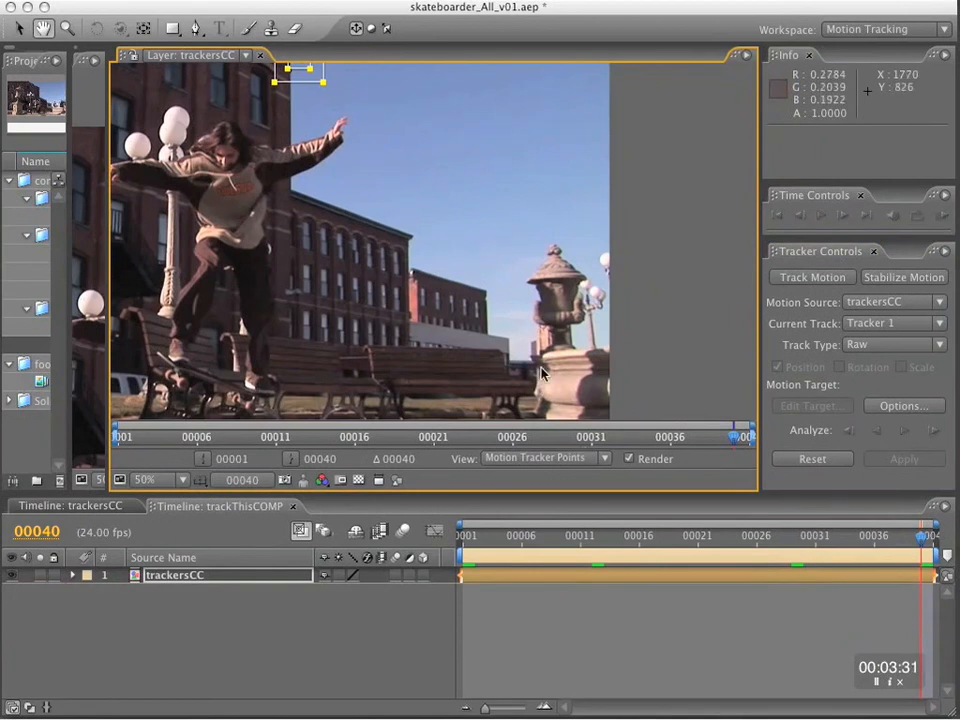
click(90, 506)
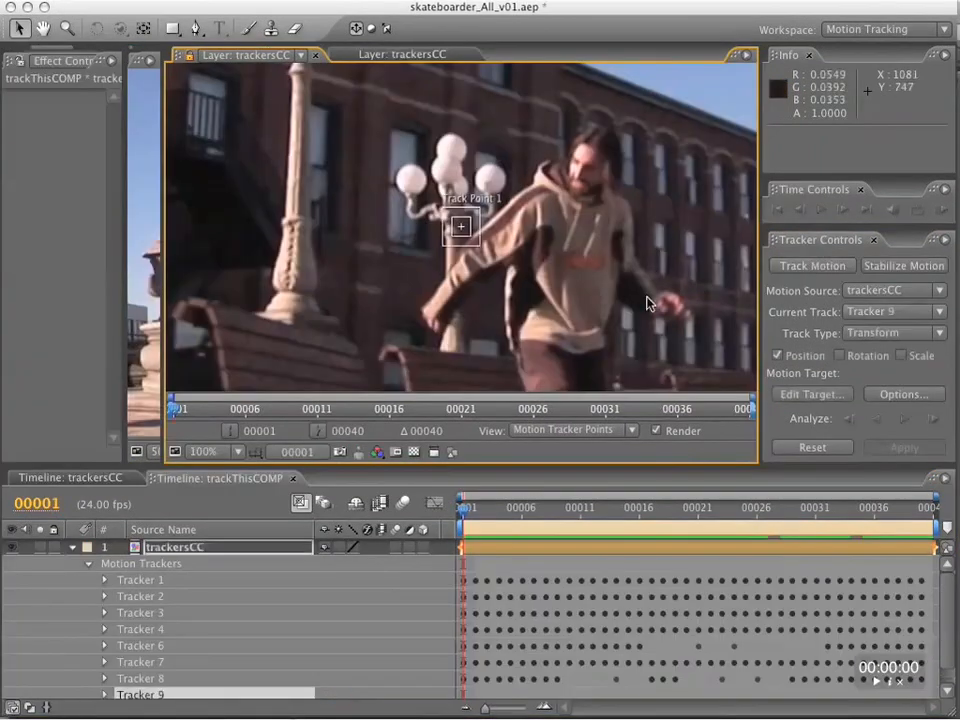
Compare the red, green and blue channels around Tracker 9's track point on the skateboarder's shoulder.
key(alt+3)
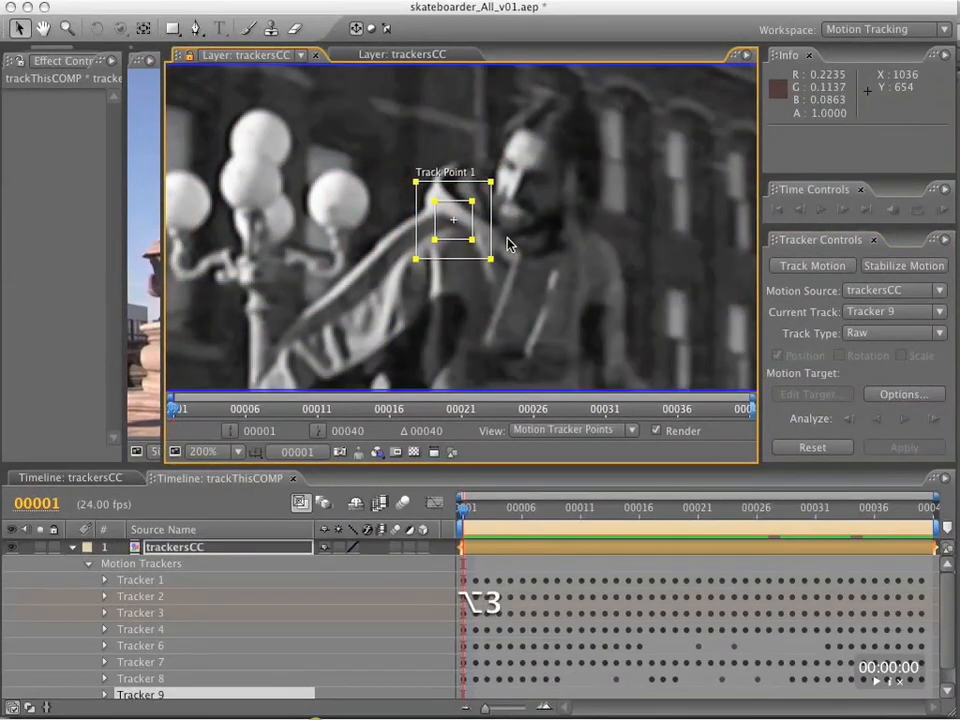
key(alt+1)
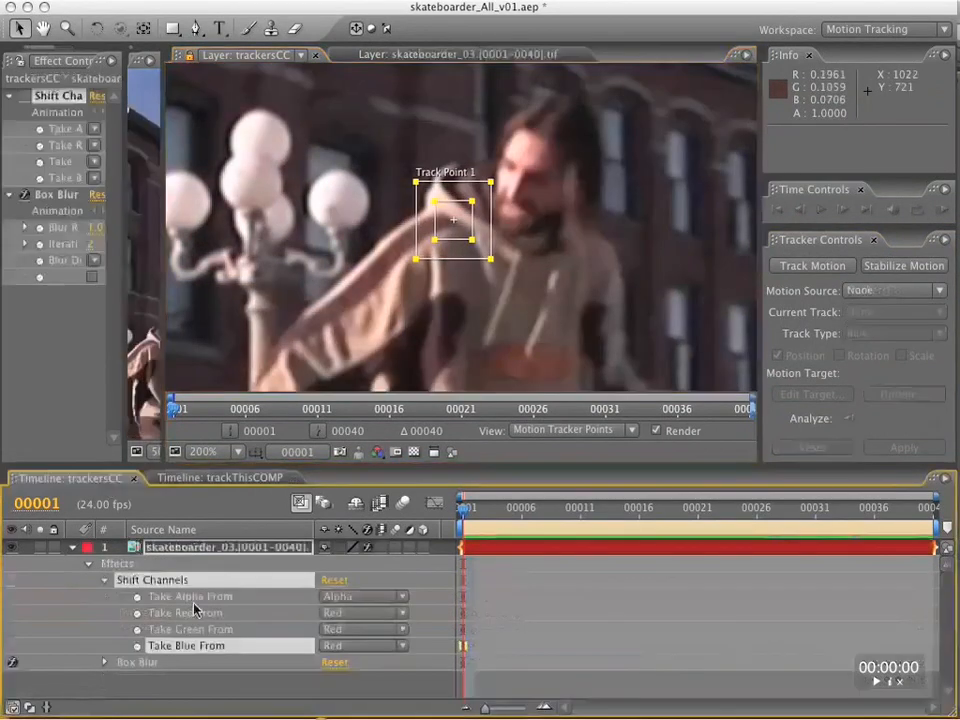
click(332, 613)
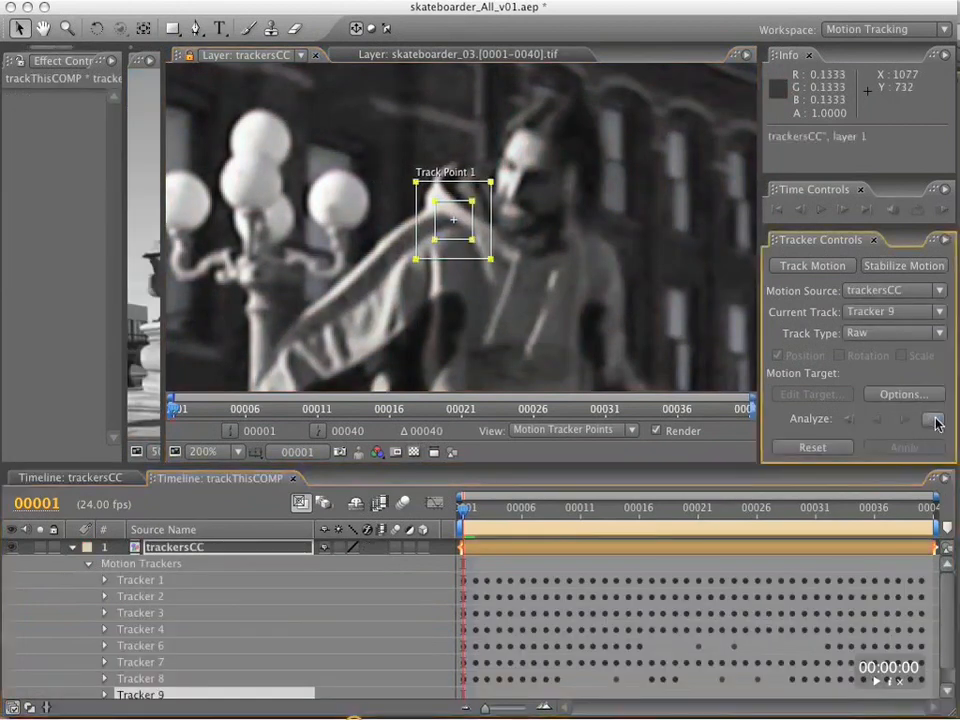
click(932, 420)
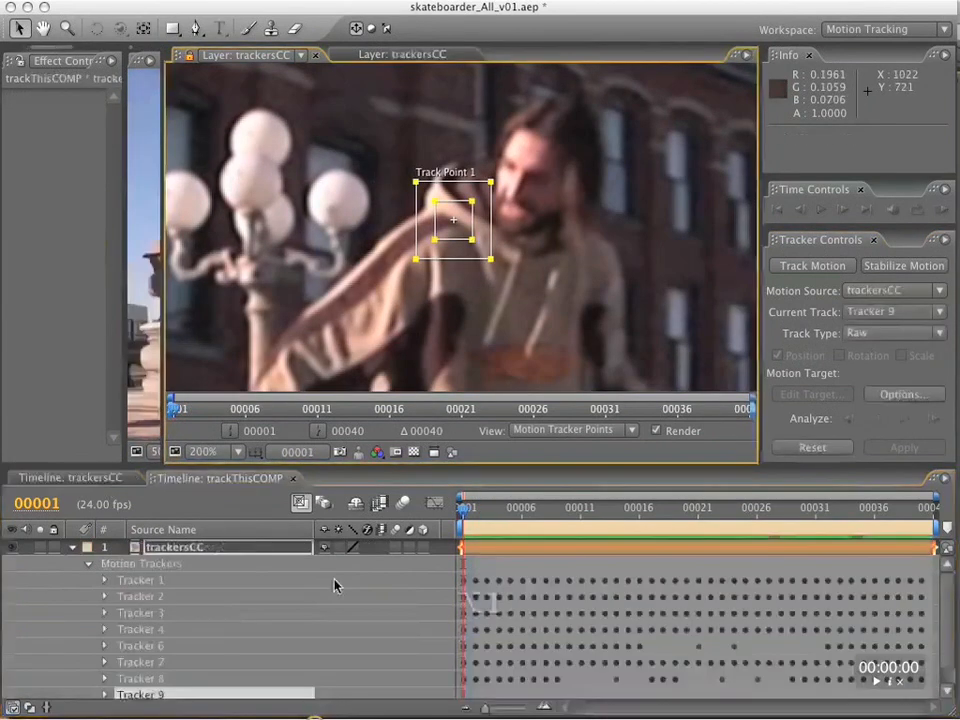
key(alt+1)
key(alt+2)
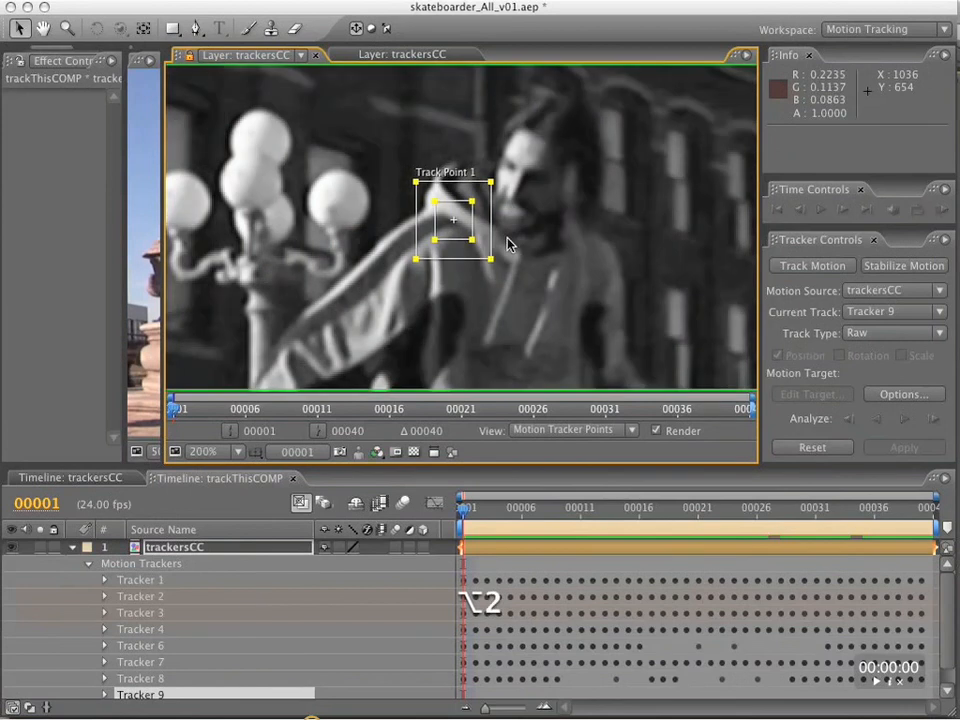
key(alt+2)
Set Shift Channels in trackersCC to take red, green and blue from Green, and return to the trackThisCOMP timeline.
click(106, 480)
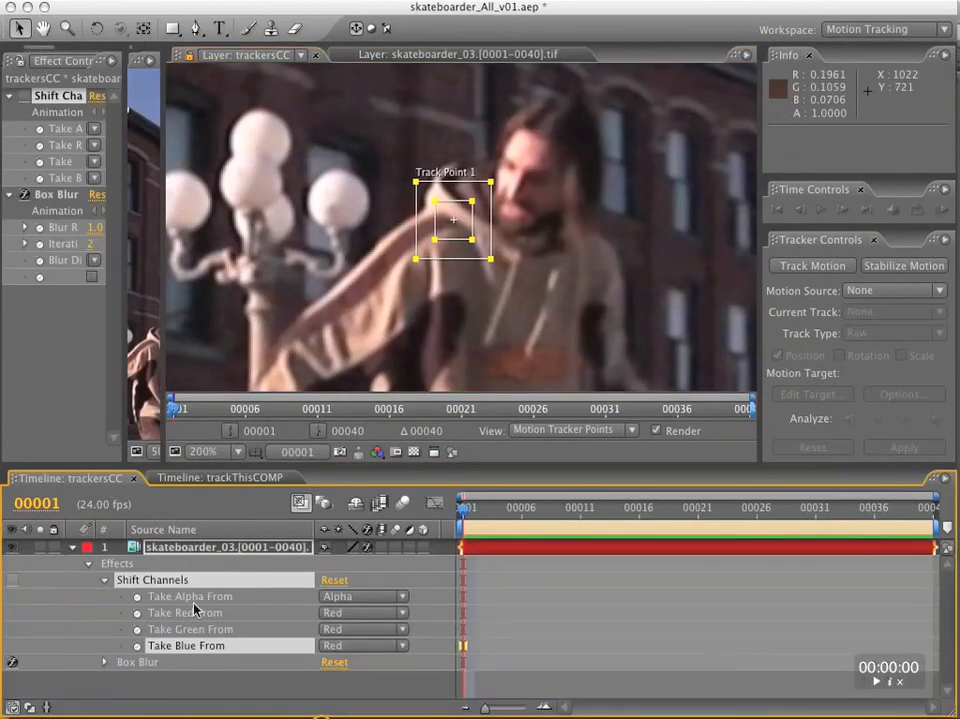
click(352, 611)
click(351, 629)
click(348, 629)
click(349, 641)
click(349, 645)
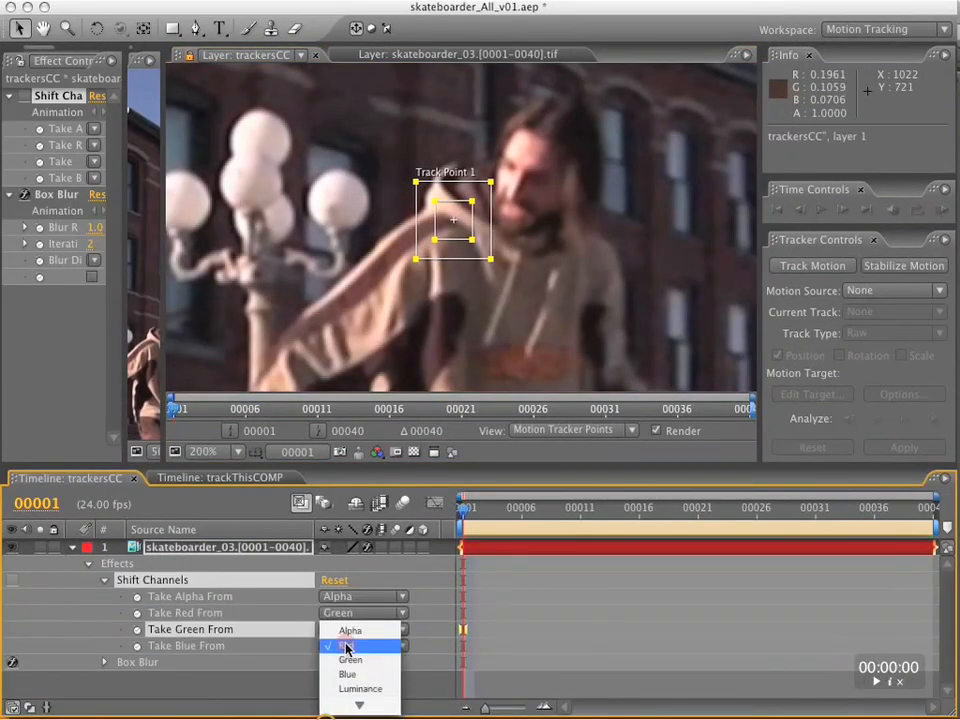
click(351, 662)
click(235, 479)
click(106, 479)
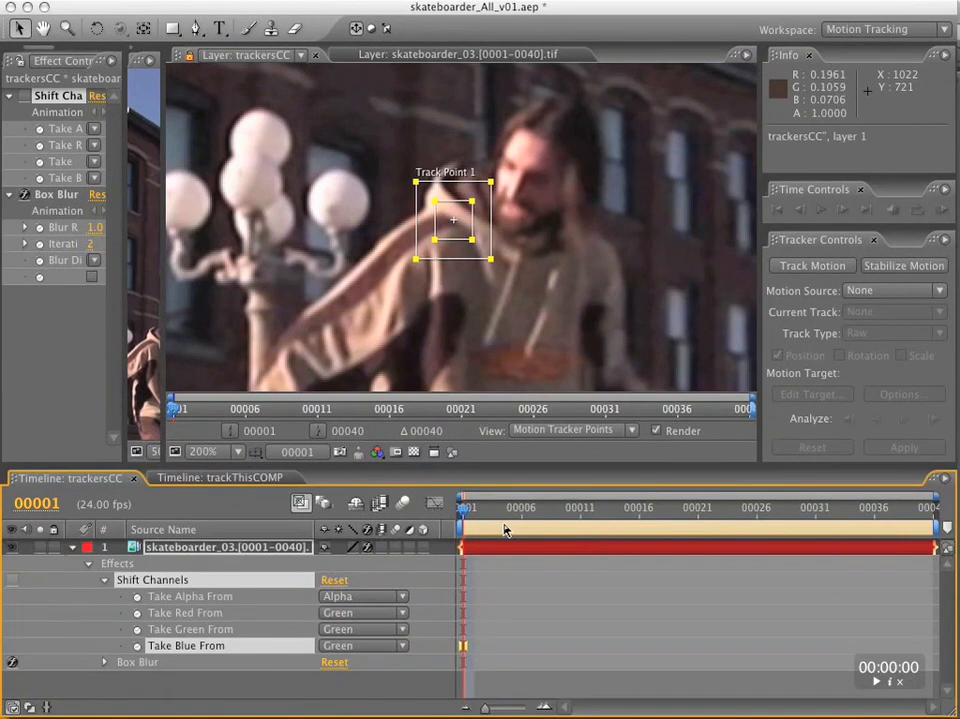
click(220, 478)
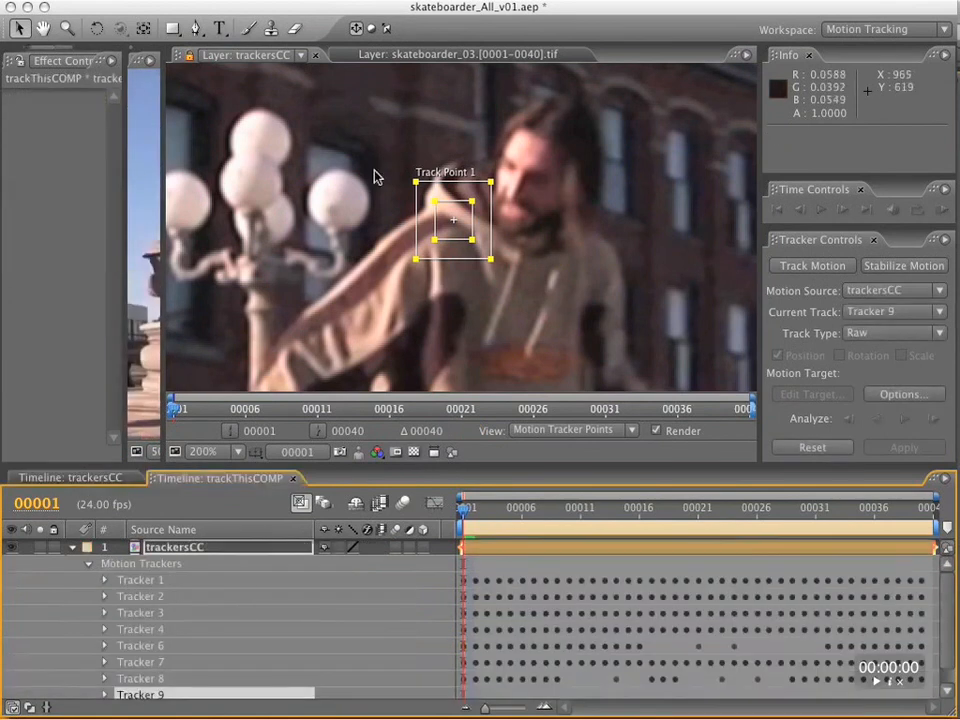
Shrink Tracker 9's feature region around the skateboarder's shoulder and analyze forward to frame 8.
click(935, 420)
click(935, 420)
click(935, 420)
key(super+Left)
key(super+Left)
key(super+Left)
drag(473, 240, 465, 236)
drag(465, 202, 466, 210)
click(932, 420)
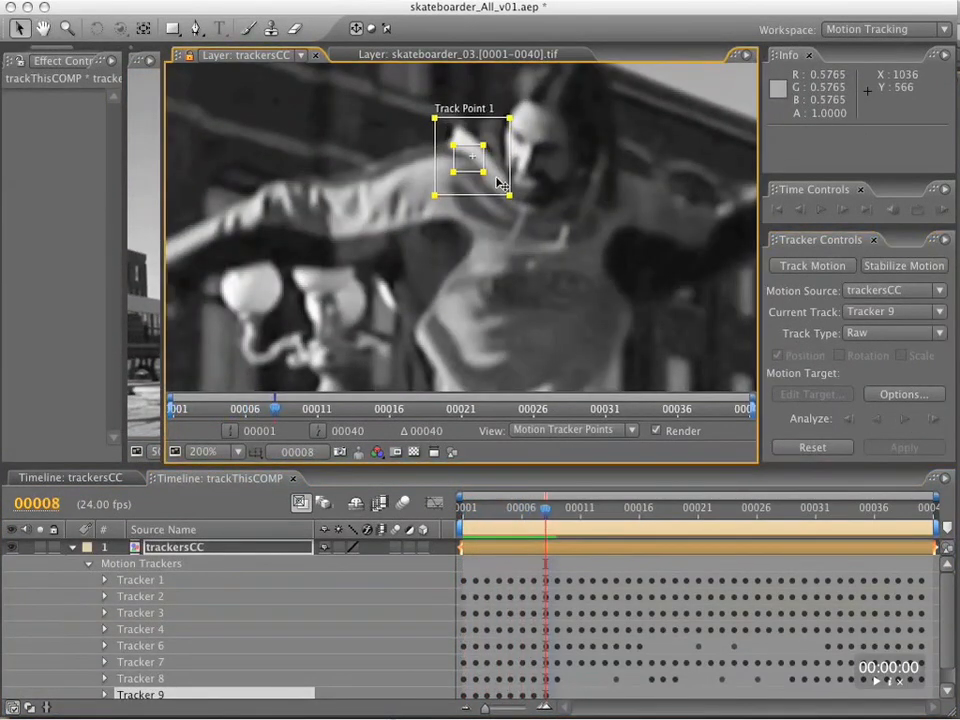
Reposition Tracker 9's track point by hand on the skateboarder's shoulder at frames 10 and 11.
drag(503, 178, 509, 136)
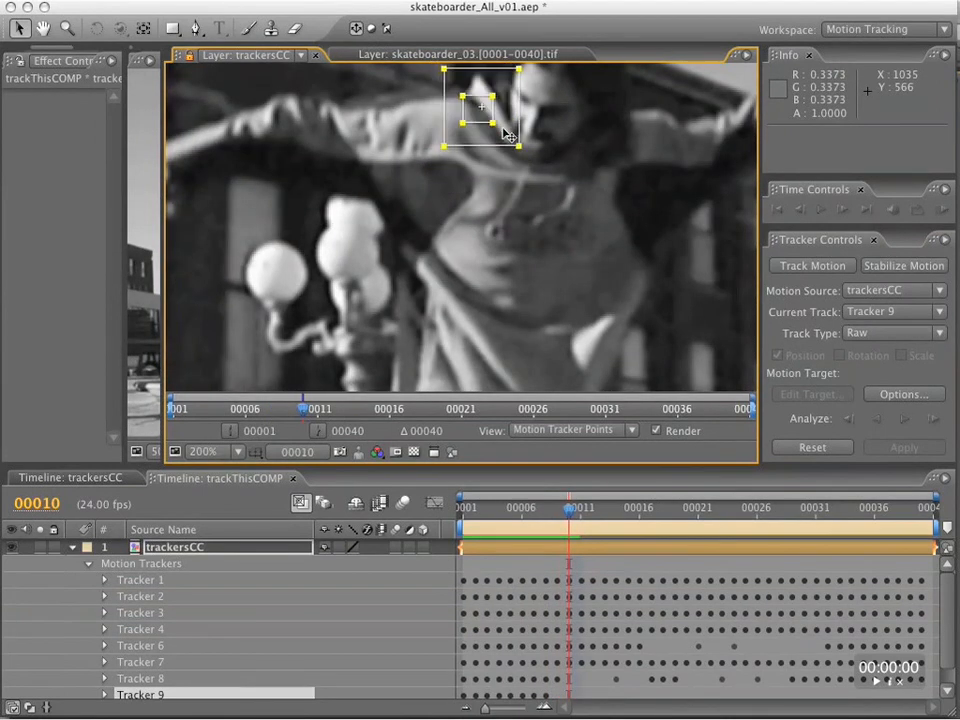
key(Page_Up)
key(Page_Down)
key(Page_Down)
drag(517, 264, 521, 240)
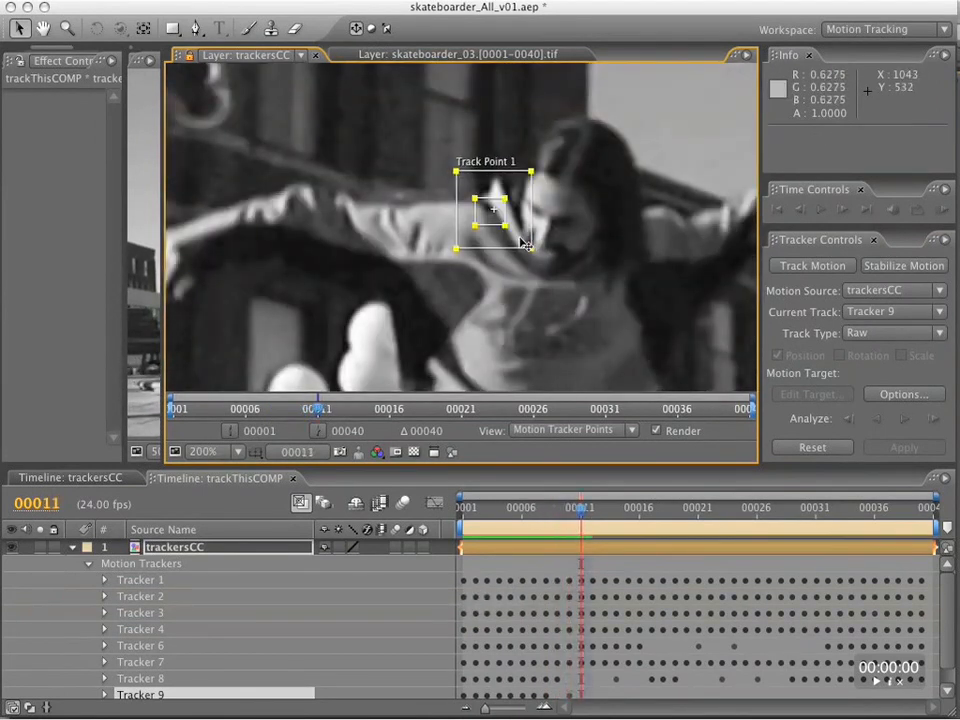
Analyze Tracker 9 forward from frame 11 to frame 17, checking the shoulder track on the frames in between.
click(932, 420)
key(Page_Up)
key(Page_Up)
key(Page_Up)
key(Page_Down)
key(Page_Down)
key(Page_Down)
click(932, 421)
Adjust Tracker 9's feature and search regions around the shoulder from frame 17 on and analyze forward to frame 40.
click(932, 421)
drag(490, 117, 484, 102)
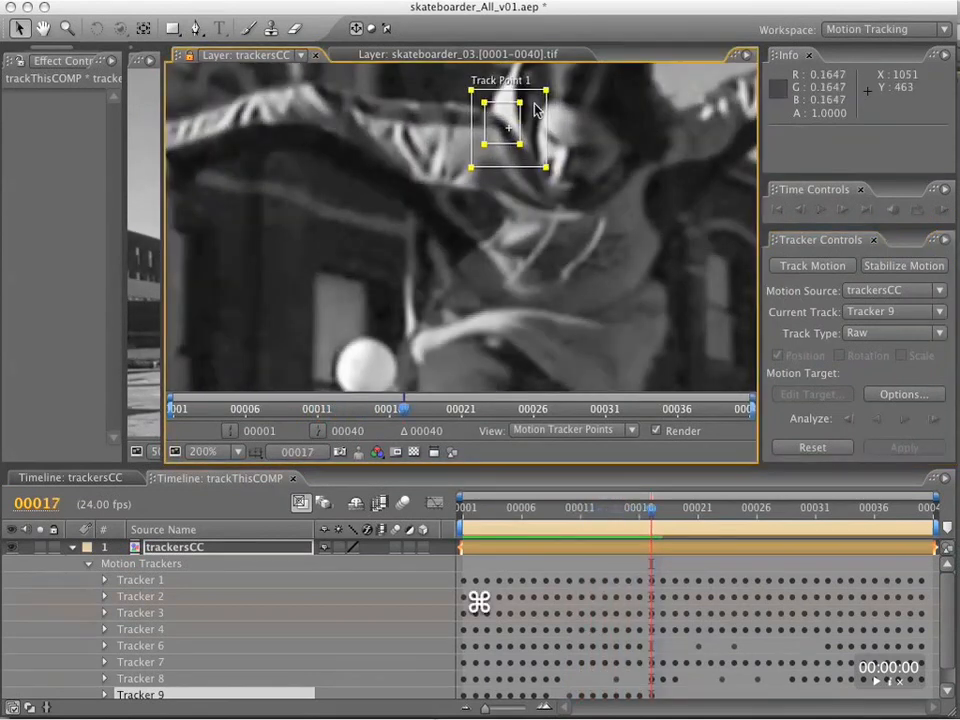
click(932, 421)
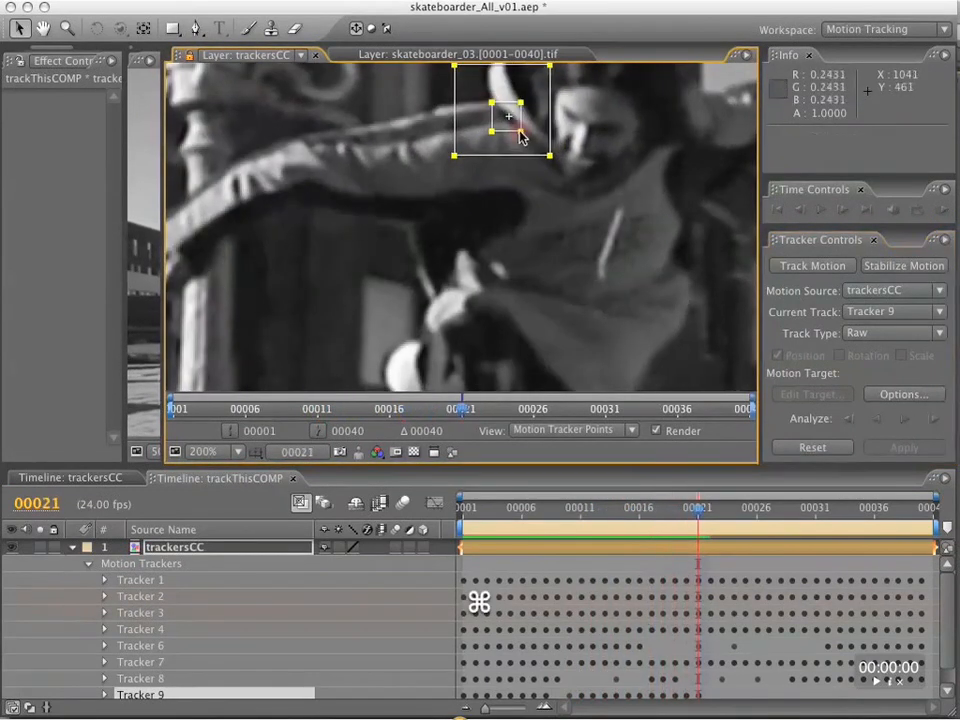
click(932, 420)
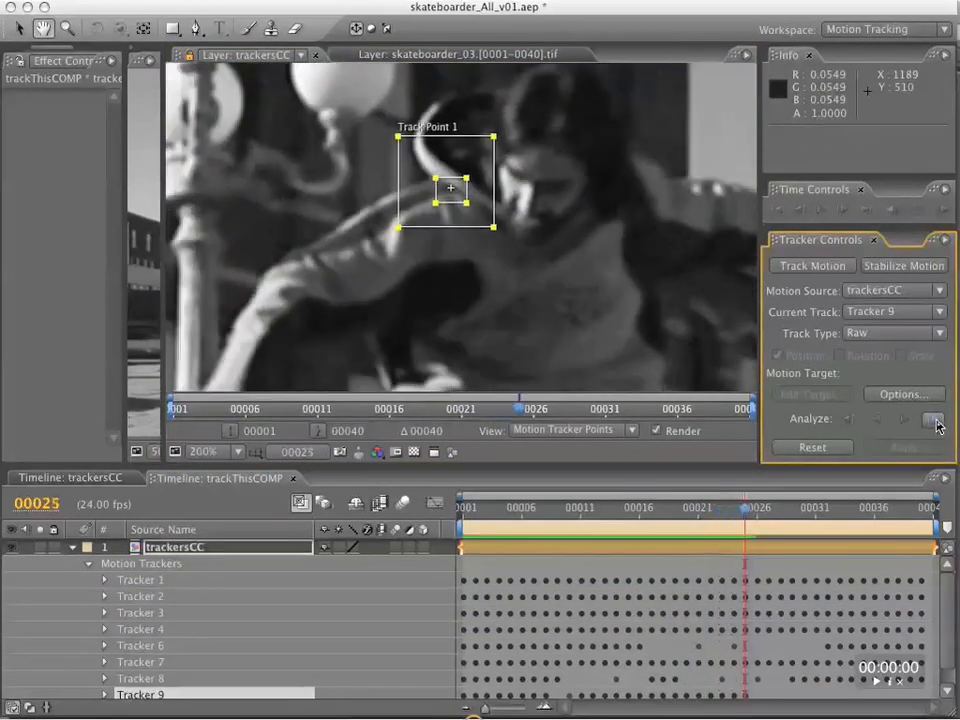
click(936, 424)
drag(454, 133, 441, 122)
click(936, 424)
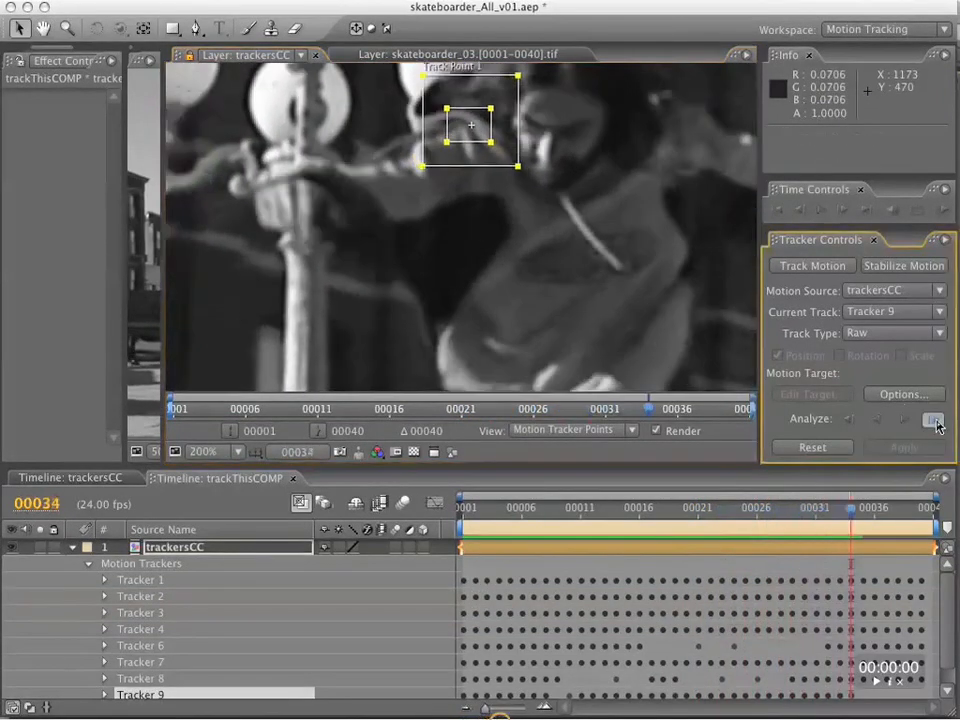
Add a new motion tracker to trackersCC with the Raw track type and go to frame 40.
scroll(620, 320, down, 1)
drag(526, 508, 435, 498)
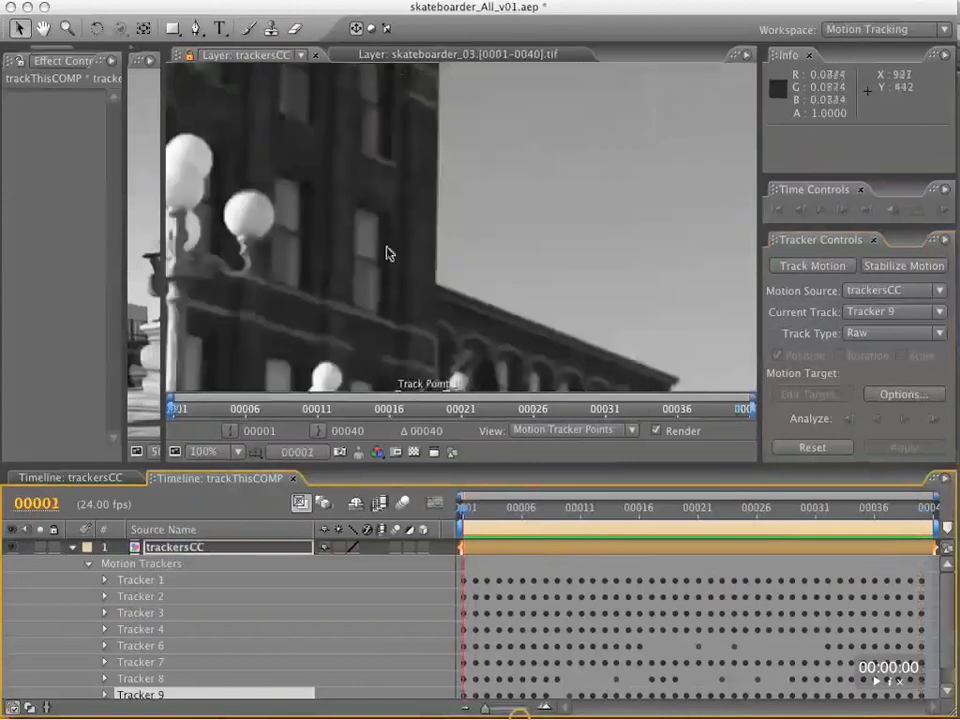
key(space)
drag(447, 133, 365, 305)
drag(463, 508, 433, 510)
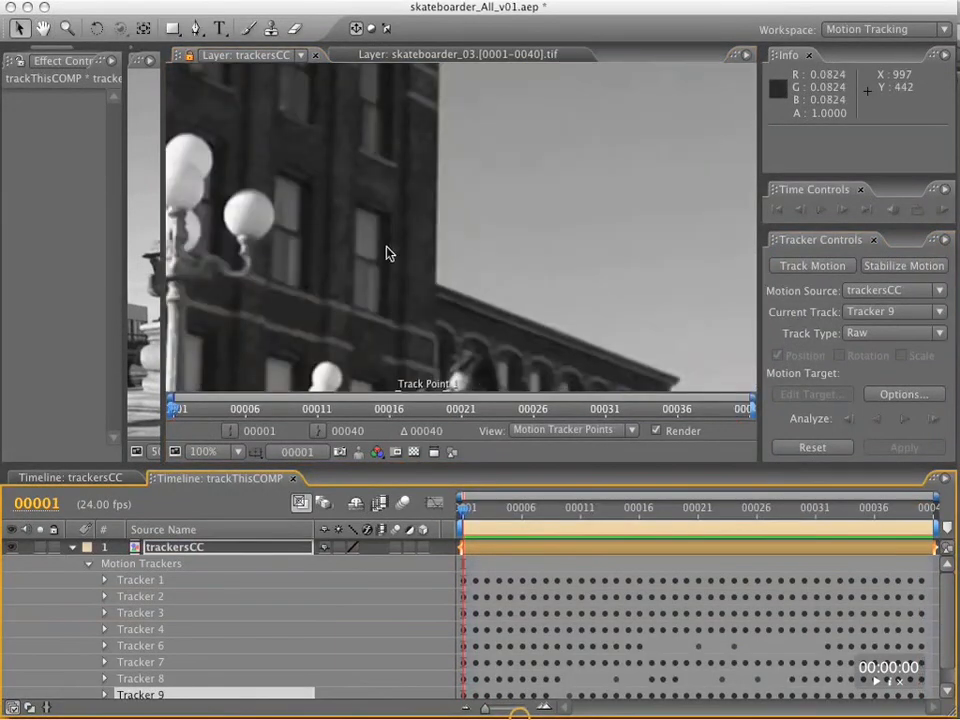
key(space)
drag(368, 305, 467, 68)
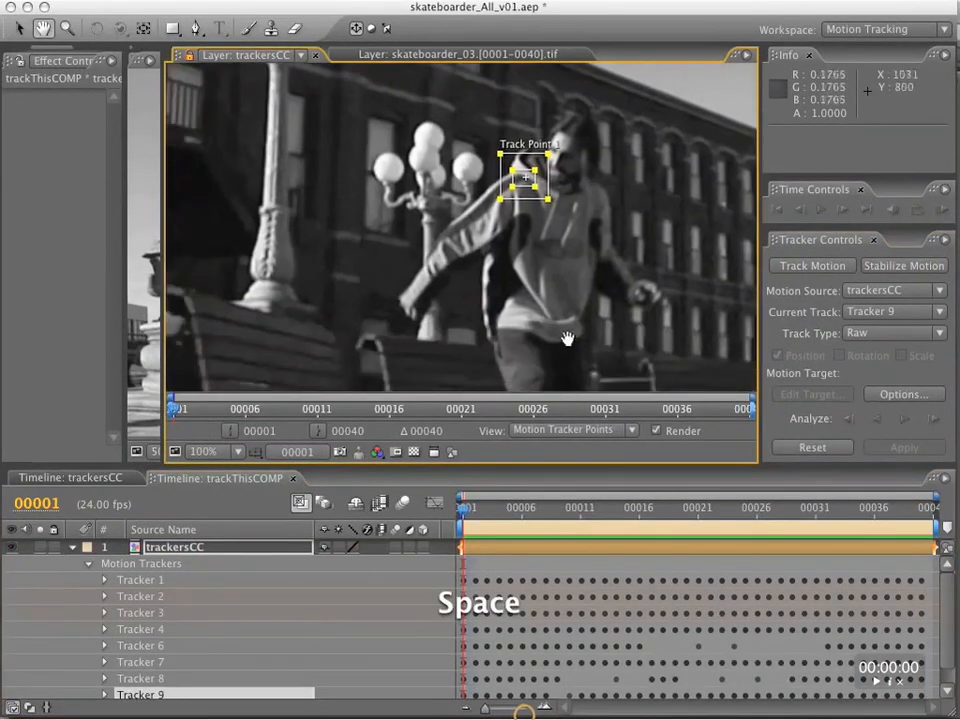
click(827, 269)
click(886, 333)
click(883, 424)
drag(473, 237, 433, 332)
drag(463, 508, 930, 509)
Place Tracker 10's track point on the skateboarder's outstretched hand at frame 40 and enlarge its feature and search regions.
drag(430, 260, 390, 379)
scroll(400, 350, down, 1)
drag(424, 336, 412, 168)
scroll(412, 168, up, 1)
drag(400, 125, 423, 188)
scroll(462, 202, up, 1)
drag(497, 264, 505, 268)
drag(475, 250, 475, 240)
drag(418, 176, 416, 171)
drag(527, 286, 537, 299)
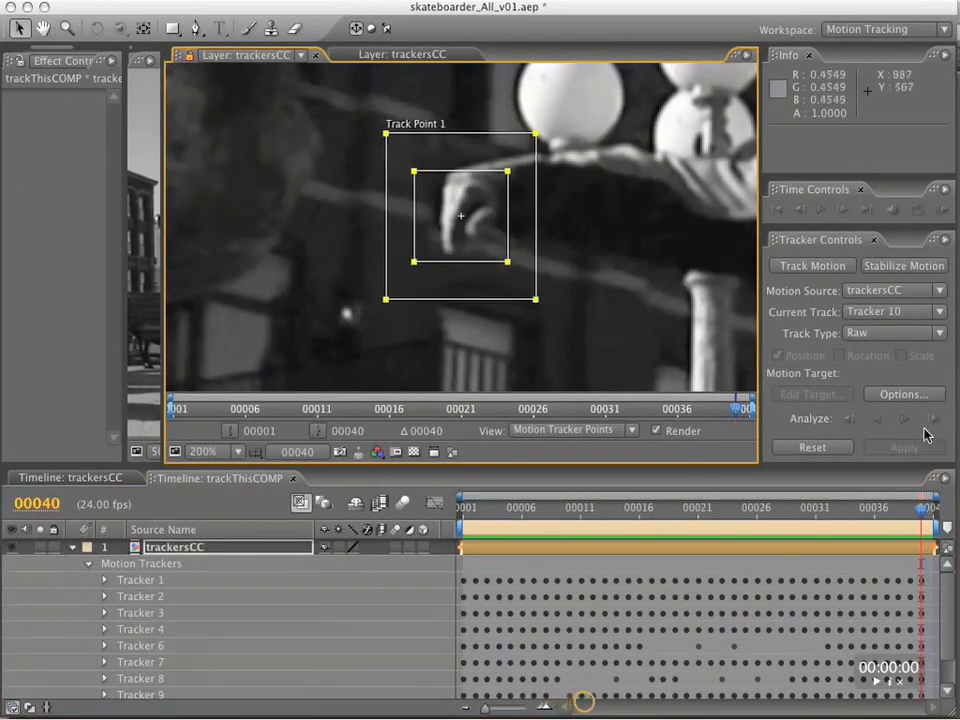
Analyze Tracker 10 backward from frame 40 past frame 35, enlarging its feature and search regions around the hand.
click(877, 419)
drag(661, 306, 465, 269)
drag(484, 299, 501, 315)
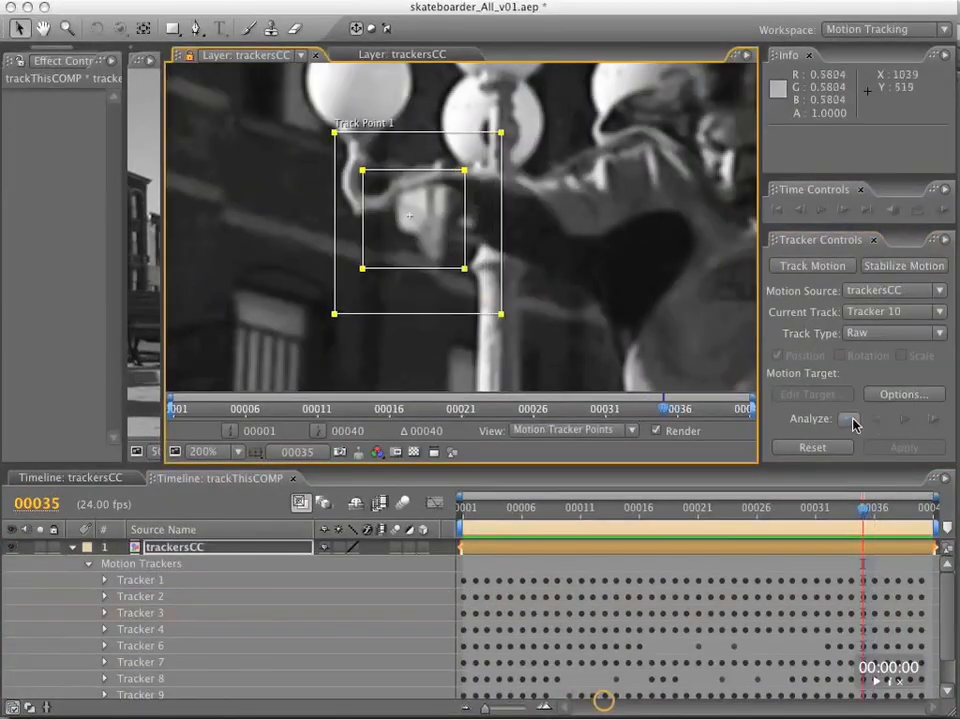
click(881, 423)
click(849, 424)
Check the hand track on neighbouring frames and recenter Tracker 10's track point on the hand at frame 34.
key(Page_Down)
key(Page_Down)
key(Page_Up)
drag(459, 270, 480, 305)
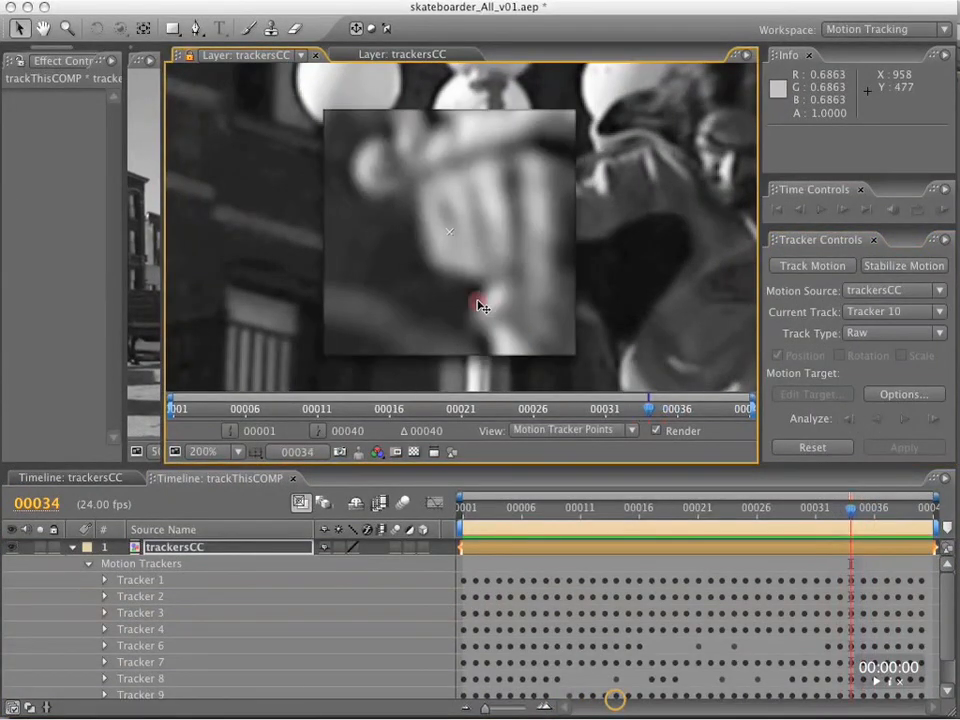
drag(530, 322, 528, 318)
key(comma)
drag(590, 338, 534, 296)
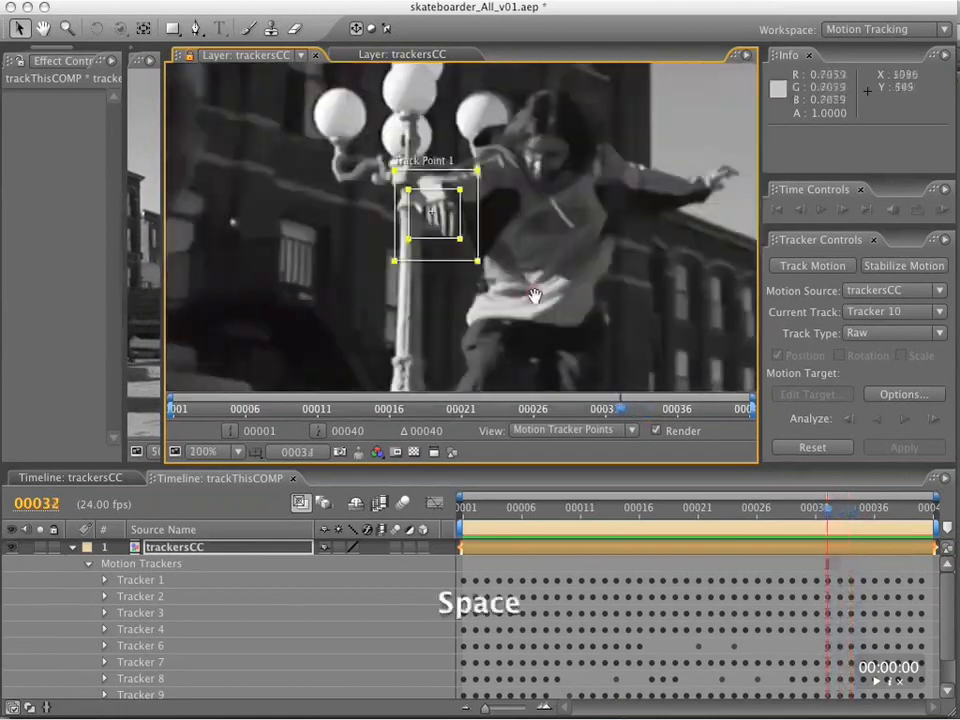
Analyze Tracker 10 backward to frame 26, enlarging its feature and search regions to cover the lowered hand.
click(849, 420)
click(849, 420)
drag(450, 242, 452, 251)
drag(451, 291, 453, 305)
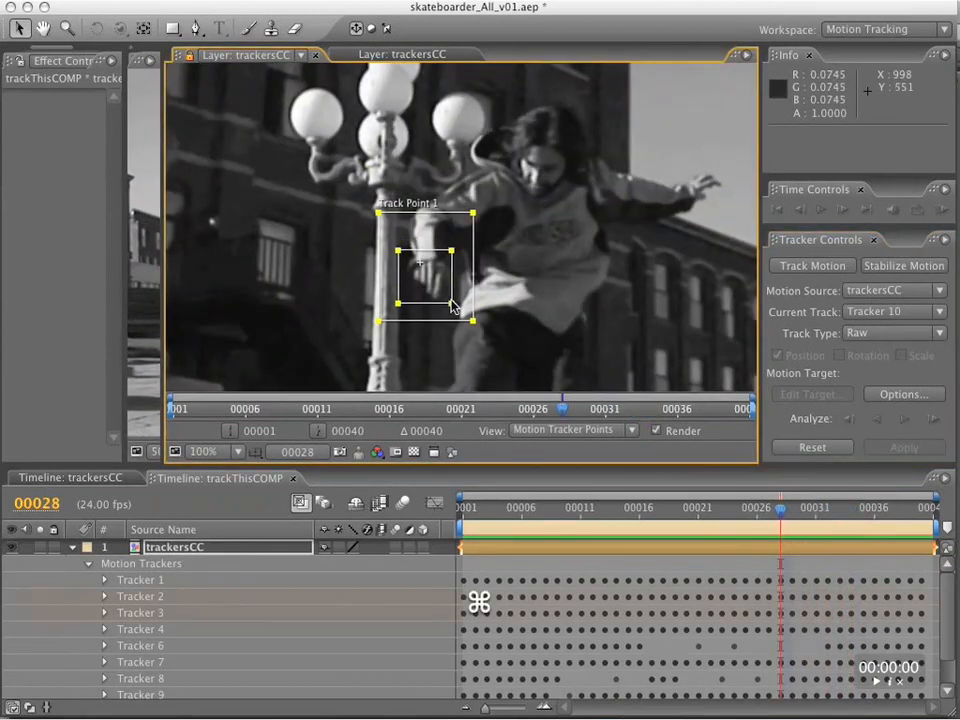
click(849, 419)
click(849, 419)
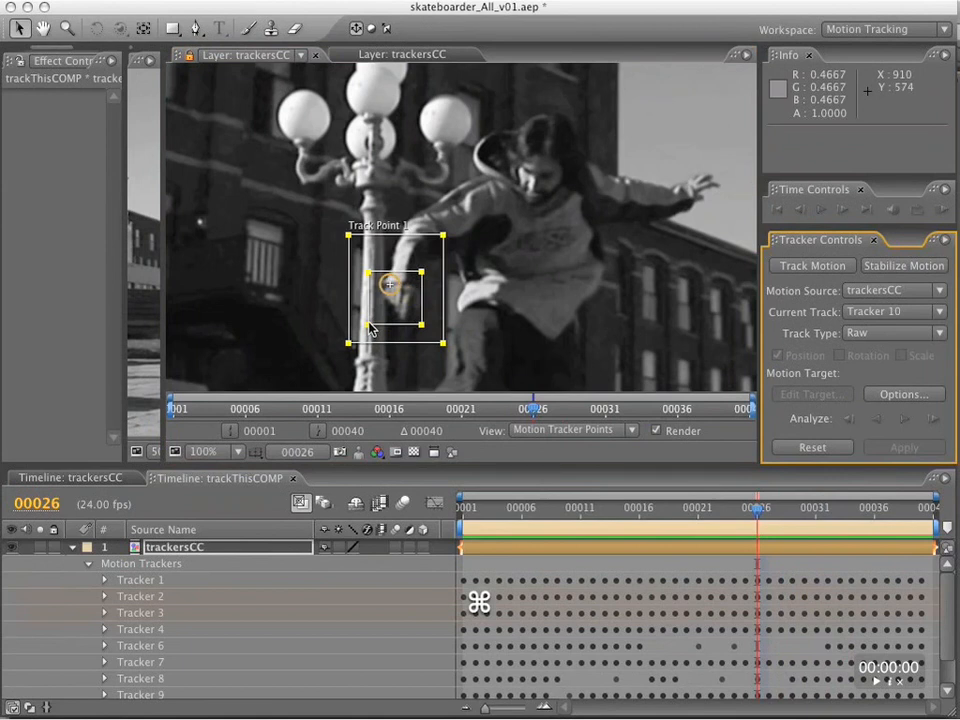
Check the hand track on the frames around frame 26 and narrow Tracker 10's feature region to exclude the lamp post.
click(851, 421)
click(850, 421)
key(period)
key(Page_Down)
key(Page_Down)
key(Page_Down)
key(Page_Down)
drag(547, 333, 525, 326)
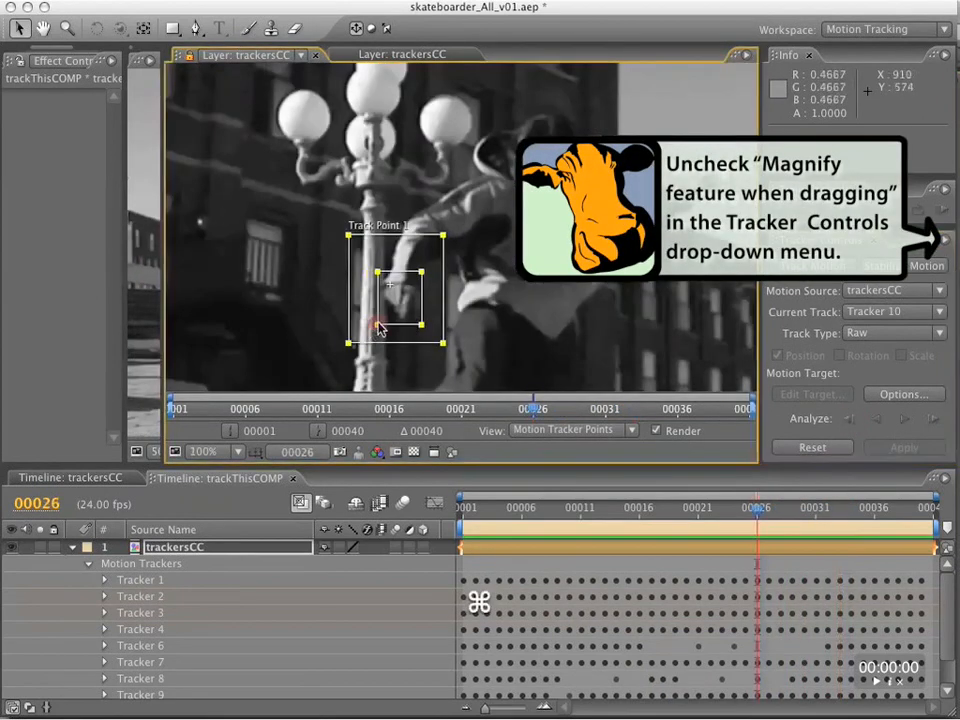
key(Page_Up)
key(Page_Up)
key(Page_Down)
key(Page_Down)
key(Page_Down)
key(Page_Up)
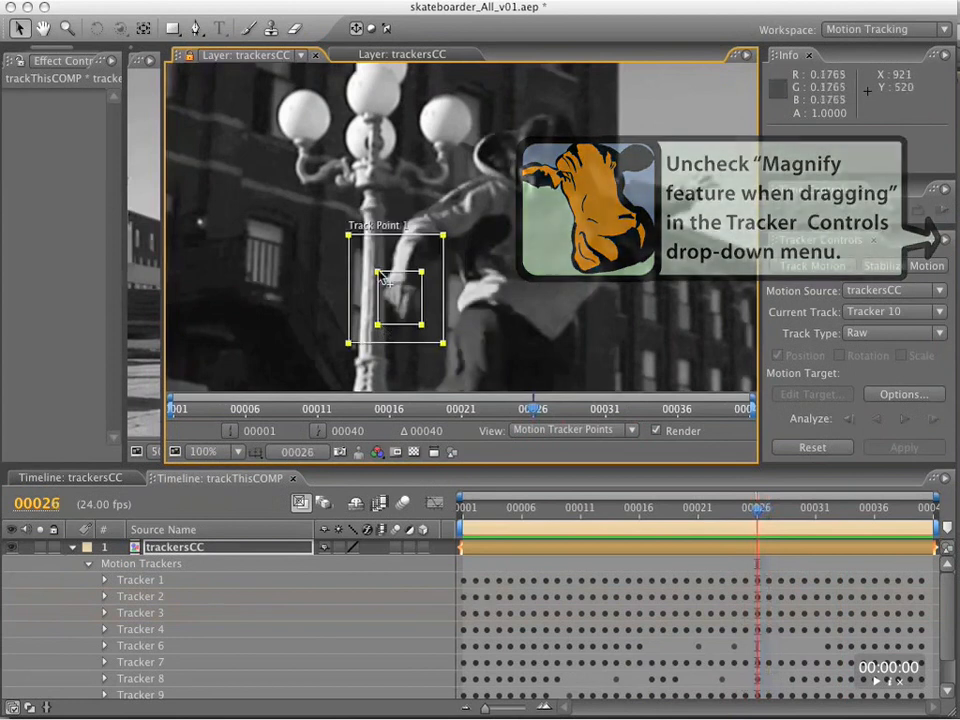
Analyze Tracker 10 backward from frame 26 and reposition its track point on the hand around frame 22.
click(849, 421)
click(849, 421)
click(849, 421)
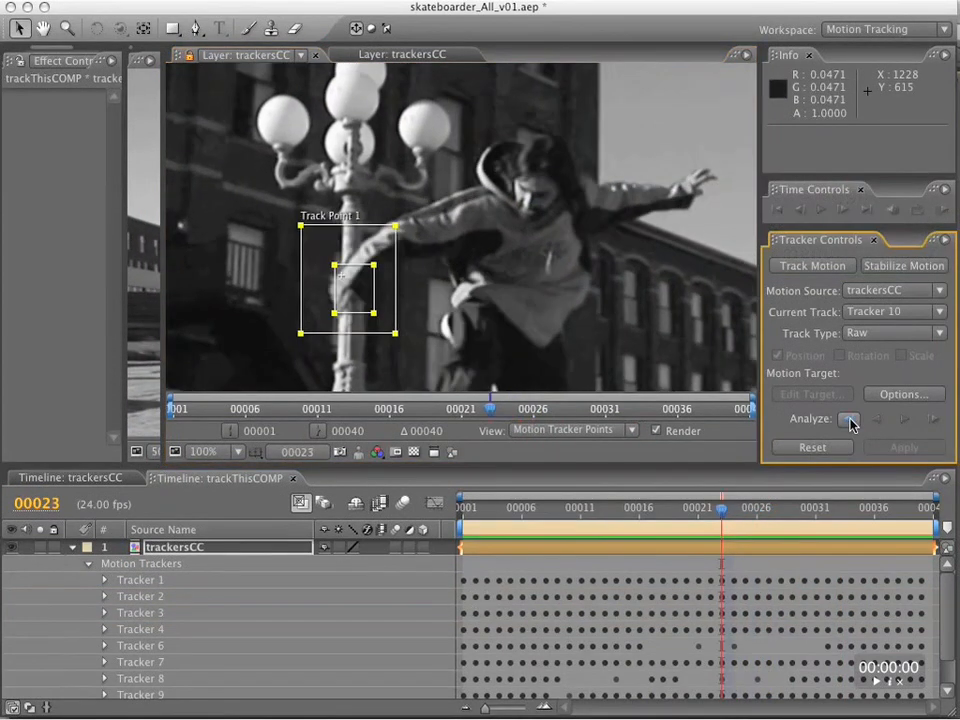
key(Page_Down)
key(Page_Down)
click(850, 421)
Analyze Tracker 10 backward from frame 22 past frame 14, adjusting the feature region around the hand.
click(850, 421)
click(850, 421)
key(Page_Down)
key(Page_Down)
key(Page_Up)
drag(380, 334, 350, 333)
key(Page_Up)
click(850, 421)
click(850, 421)
click(850, 421)
click(850, 421)
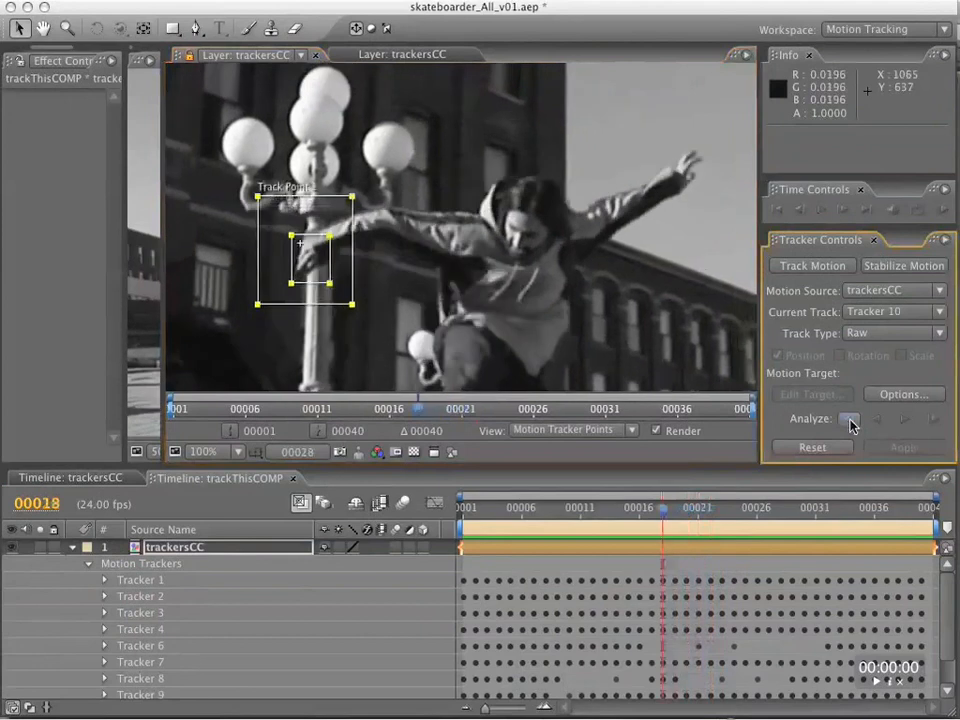
click(850, 421)
click(850, 421)
click(850, 421)
click(850, 421)
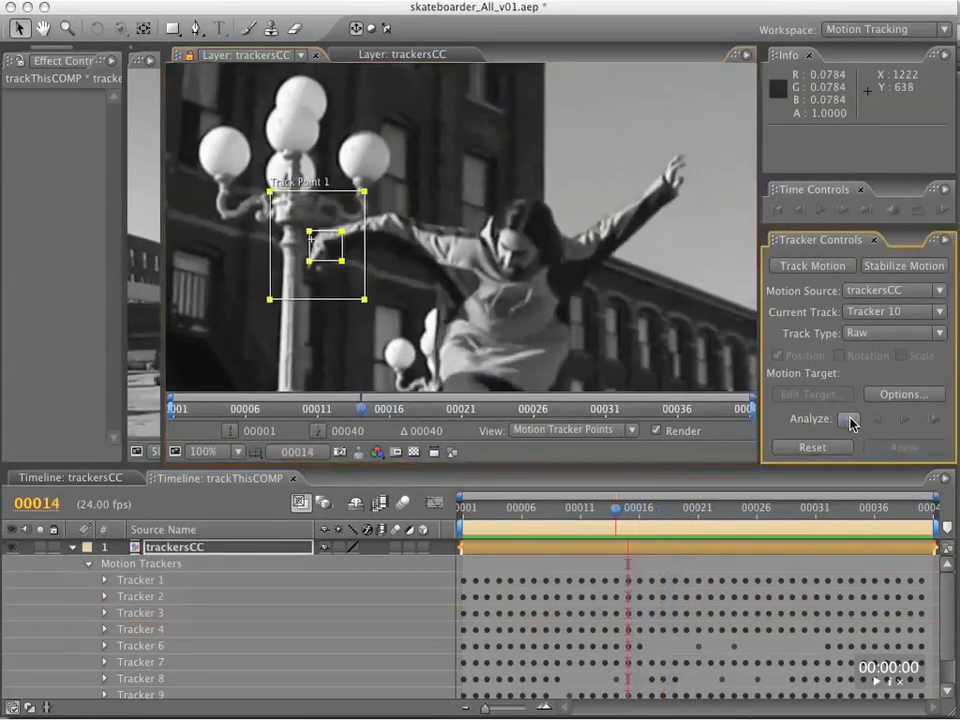
click(850, 421)
click(850, 421)
click(851, 421)
click(851, 421)
click(851, 421)
drag(410, 292, 442, 172)
click(850, 421)
click(850, 421)
drag(335, 291, 367, 297)
Analyze Tracker 10 further backward to the early frames, stepping back to repeat the analysis.
click(851, 422)
click(851, 422)
click(851, 422)
click(851, 422)
key(Page_Down)
Examine frame by frame around frames 5 to 8 how well Tracker 10's track point sits on the hand.
key(Page_Down)
key(Page_Down)
click(850, 422)
key(Page_Down)
key(Page_Down)
key(Page_Up)
key(Page_Up)
key(Page_Down)
key(Page_Down)
key(Page_Up)
key(Page_Up)
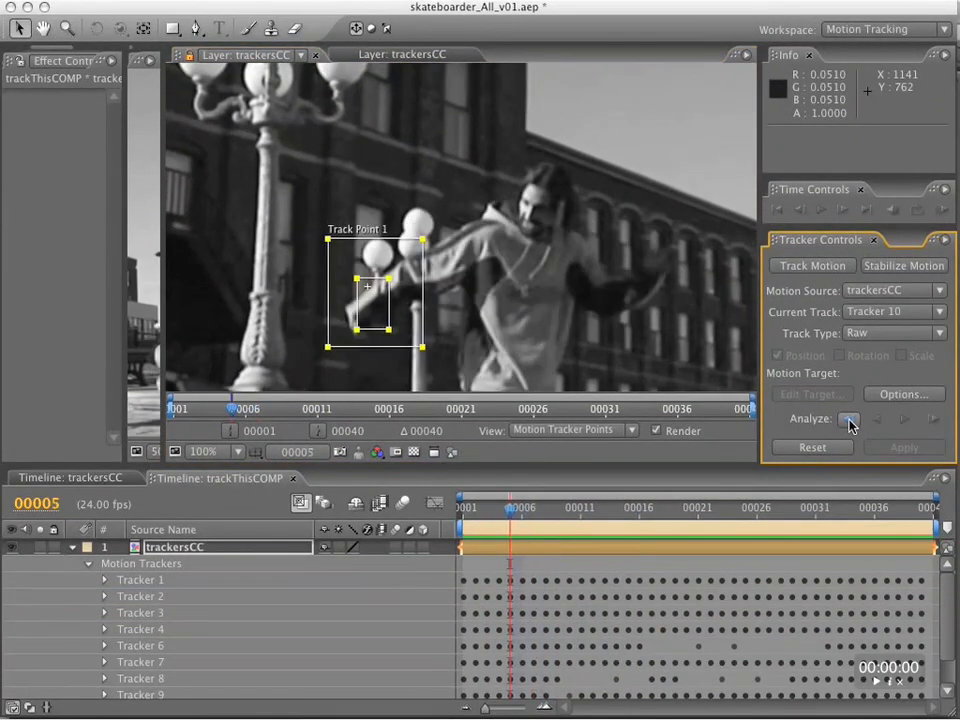
key(Page_Down)
key(Page_Down)
key(Page_Down)
click(379, 319)
key(Page_Up)
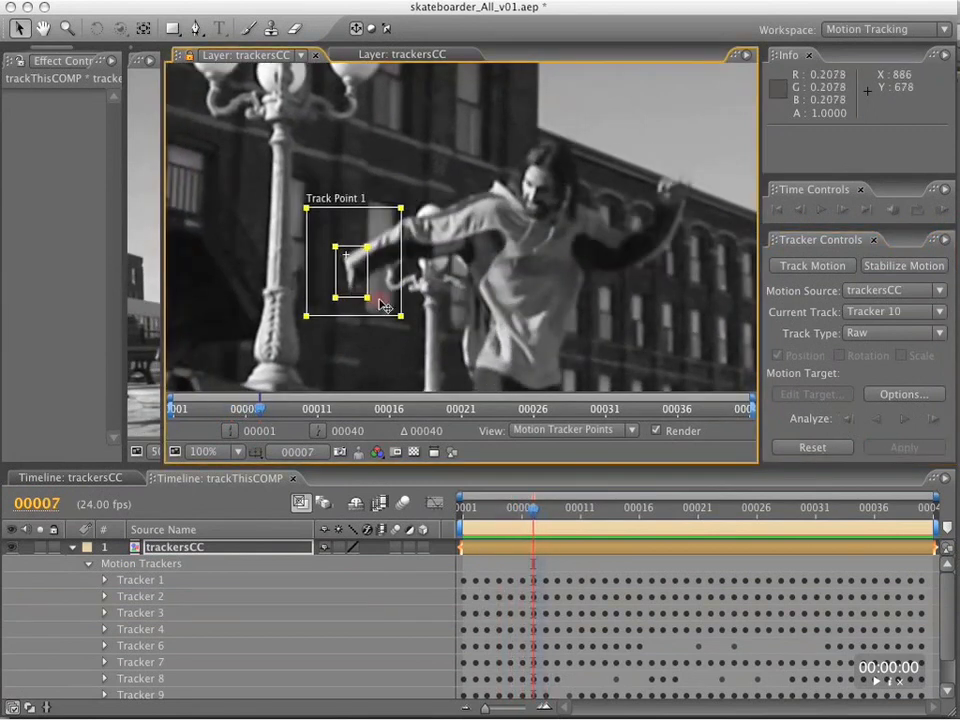
key(Page_Up)
key(Page_Down)
key(Page_Down)
key(Page_Up)
key(Page_Down)
key(Page_Down)
key(Page_Up)
key(Page_Up)
key(Page_Up)
key(Page_Up)
key(Page_Down)
Enlarge Tracker 10's feature region and make its search region narrower and taller at frame 6, then analyze backward to frame 1.
drag(355, 275, 365, 321)
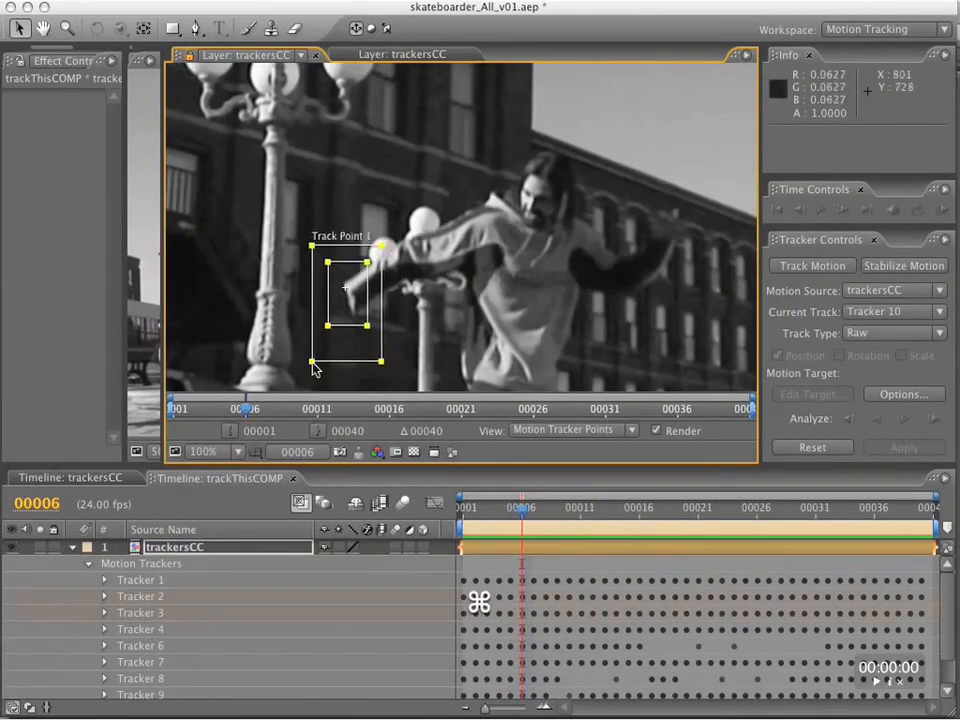
click(846, 420)
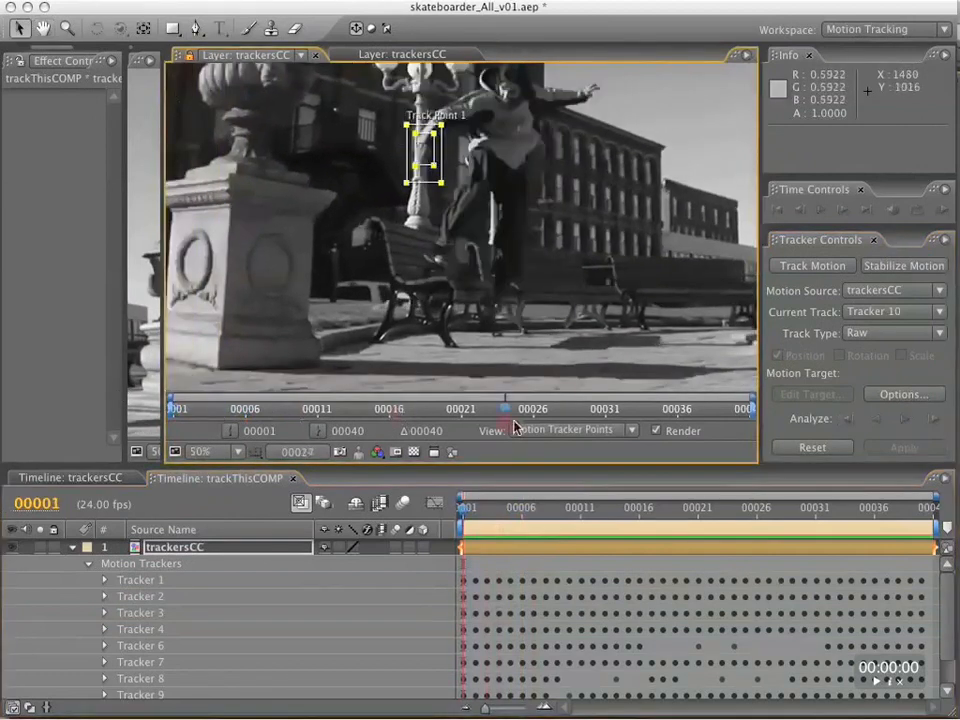
mouse_move(515, 427)
mouse_down()
mouse_move(648, 424)
mouse_move(203, 402)
mouse_move(494, 410)
mouse_move(492, 418)
mouse_up()
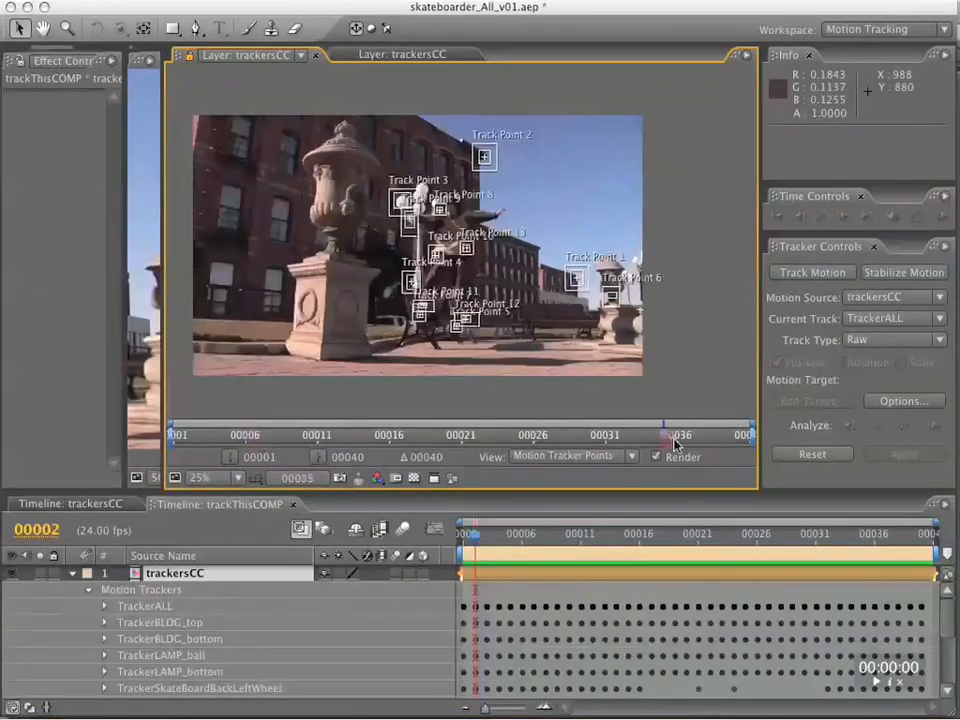
Review the tracked points over the colour footage, scrubbing through the trackersCC layer.
key(ctrl+alt+F15)
mouse_move(770, 455)
mouse_down()
mouse_move(274, 427)
mouse_move(767, 454)
mouse_move(310, 440)
mouse_move(668, 422)
mouse_up()
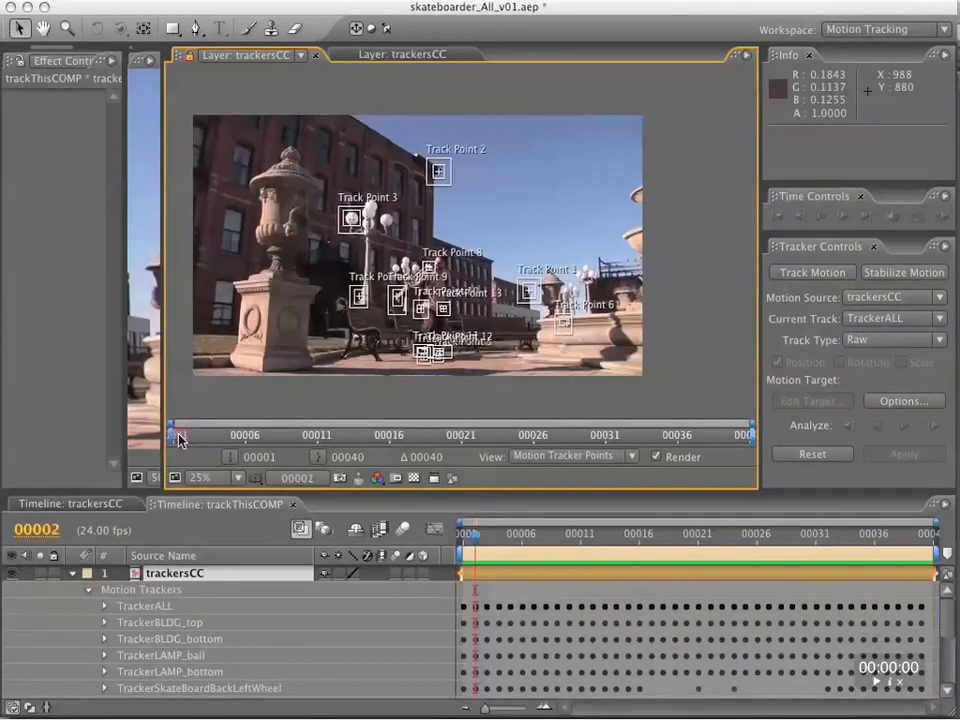
mouse_move(175, 435)
mouse_down()
mouse_move(670, 439)
mouse_move(649, 432)
mouse_move(214, 433)
mouse_move(611, 439)
mouse_move(765, 455)
mouse_move(621, 435)
mouse_move(279, 435)
mouse_move(465, 430)
mouse_up()
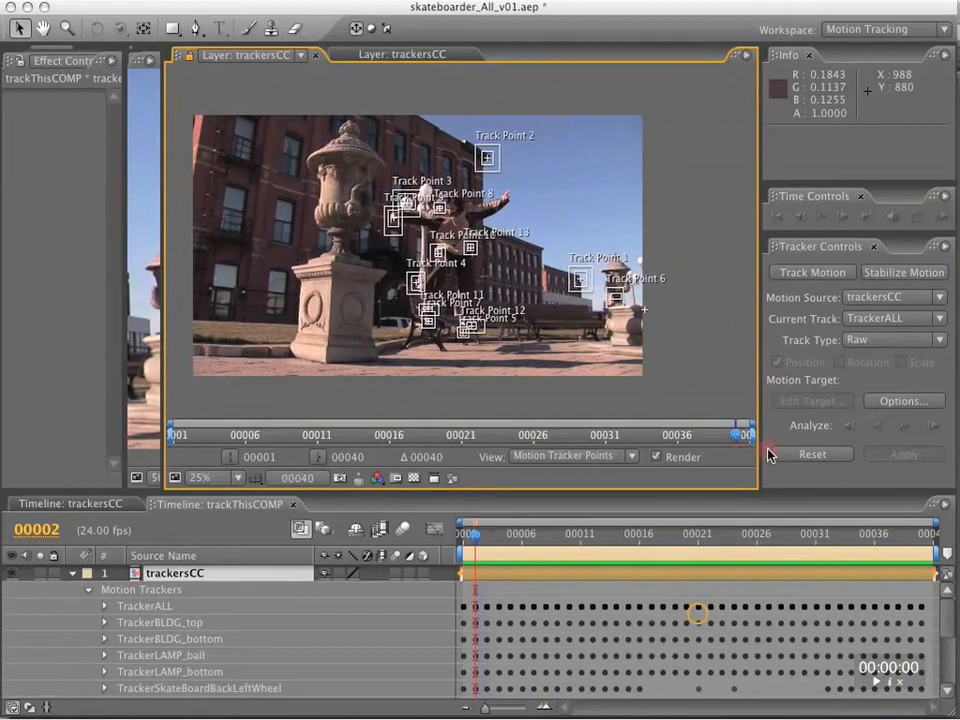
key(ctrl+alt+F15)
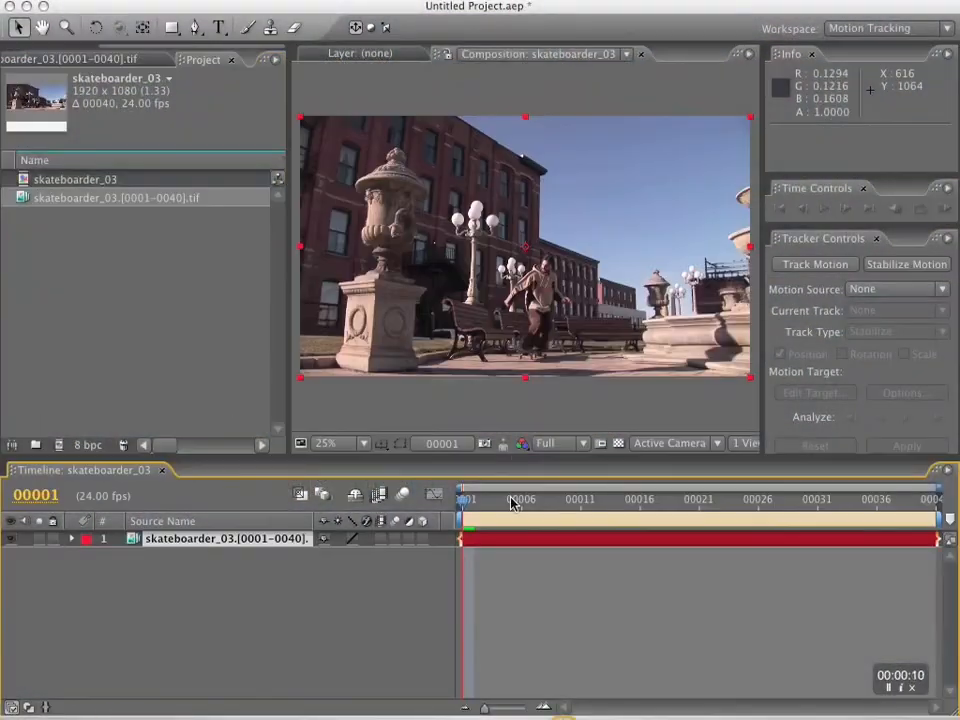
Preview the skateboarder_03 composition in real time, then stop playback.
key(KP_0)
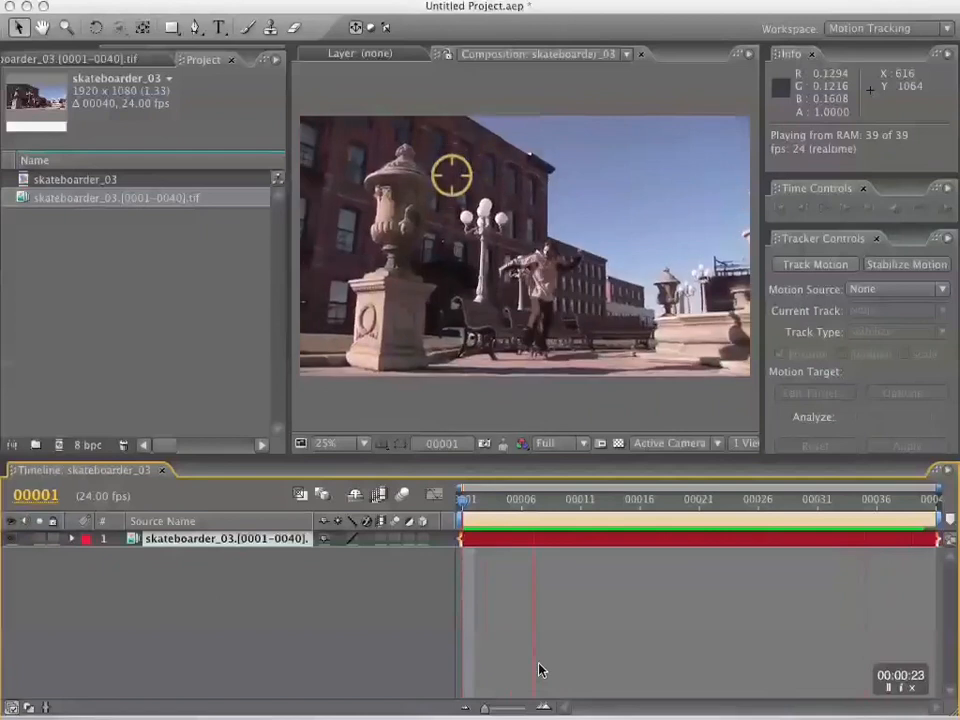
key(KP_0)
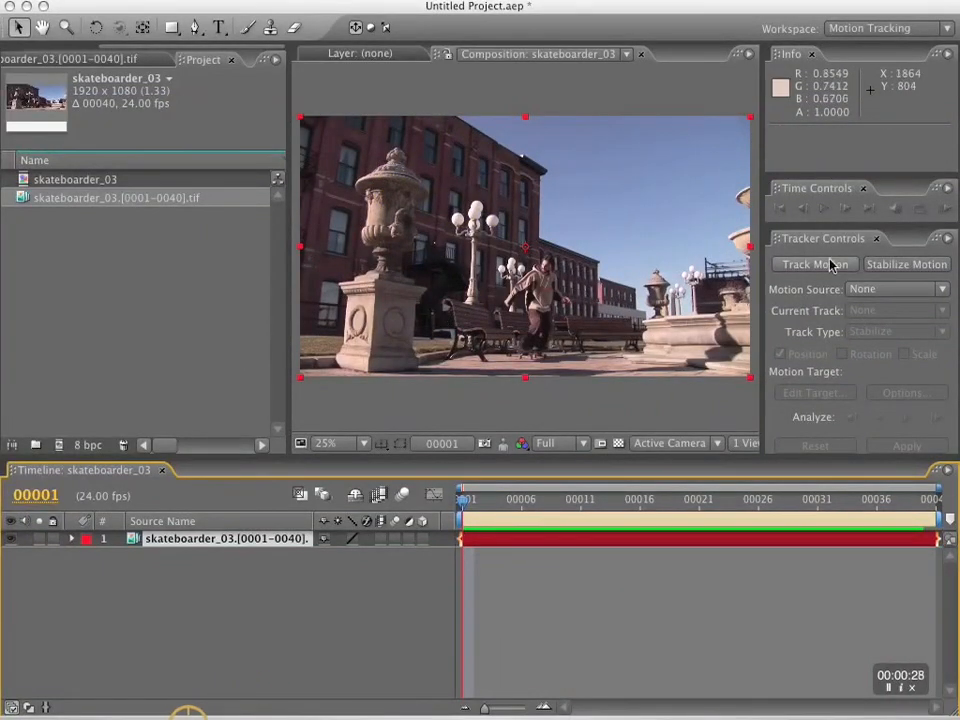
click(906, 265)
scroll(548, 290, up, 2)
key(grave)
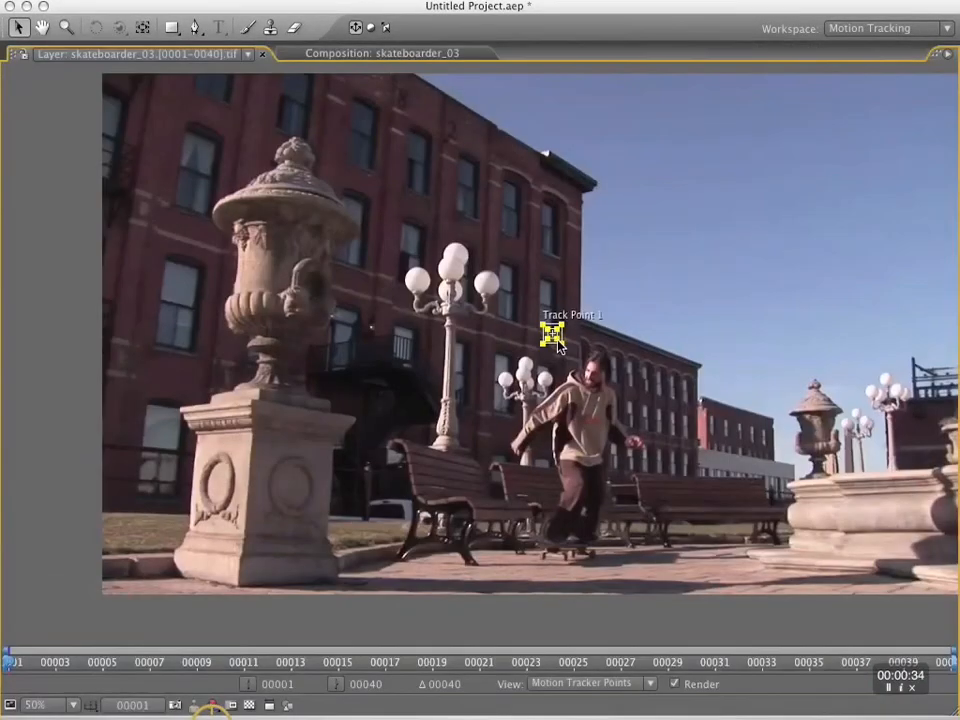
scroll(557, 345, up, 1)
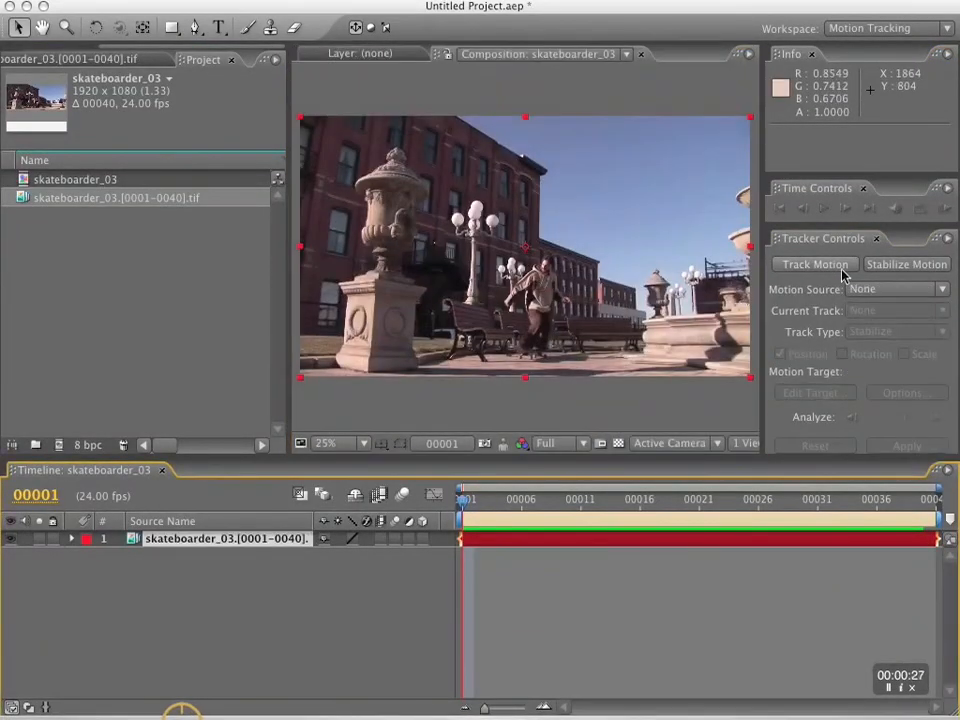
key(KP_0)
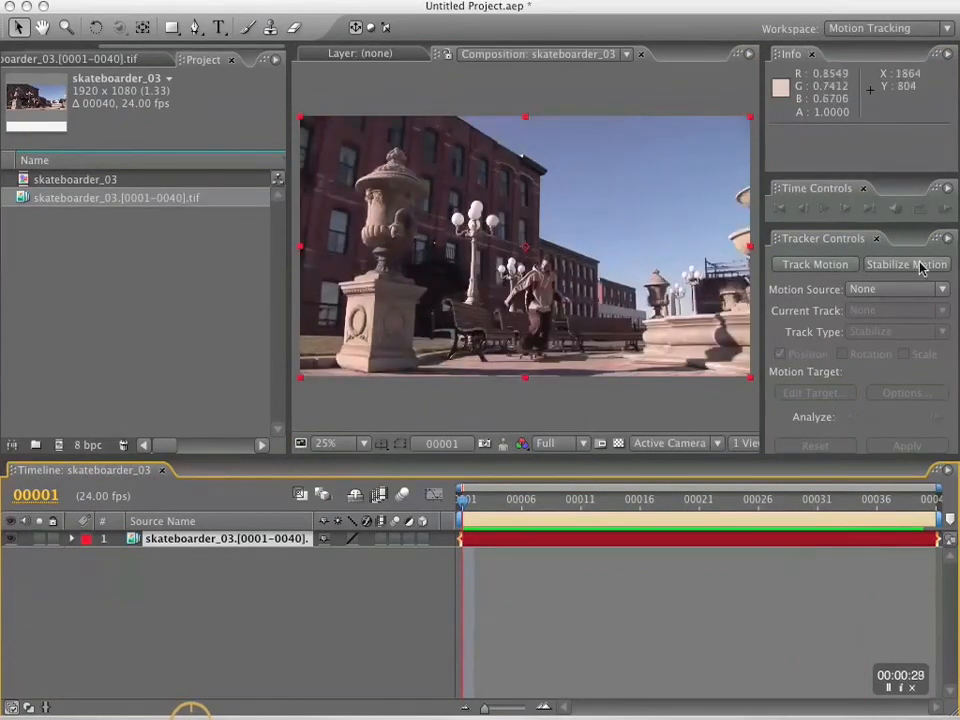
click(918, 265)
key(space)
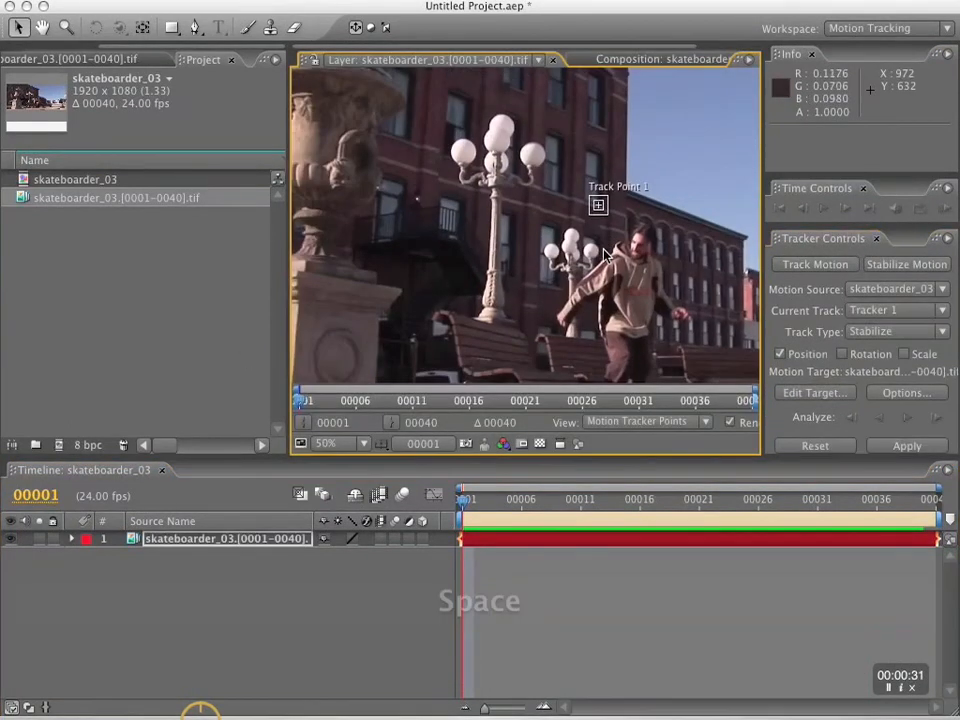
key(space)
mouse_move(604, 254)
mouse_down()
mouse_move(533, 270)
mouse_move(604, 254)
mouse_up()
key(grave)
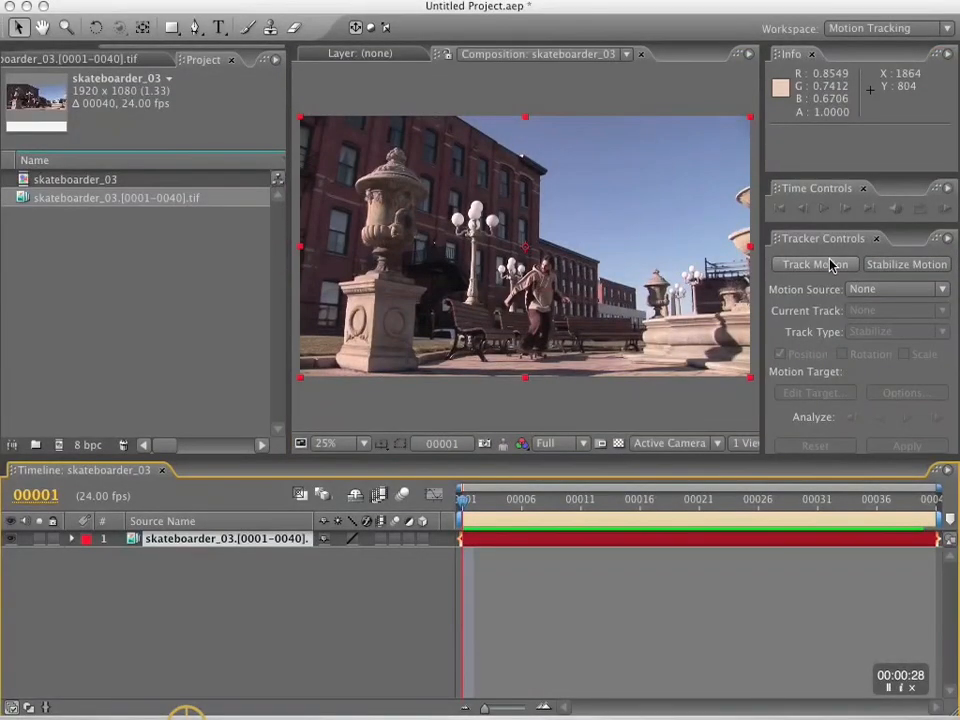
Start Stabilize Motion on the skateboarder_03 footage layer, with Track Point 1 and the skateboarder in close view.
click(919, 264)
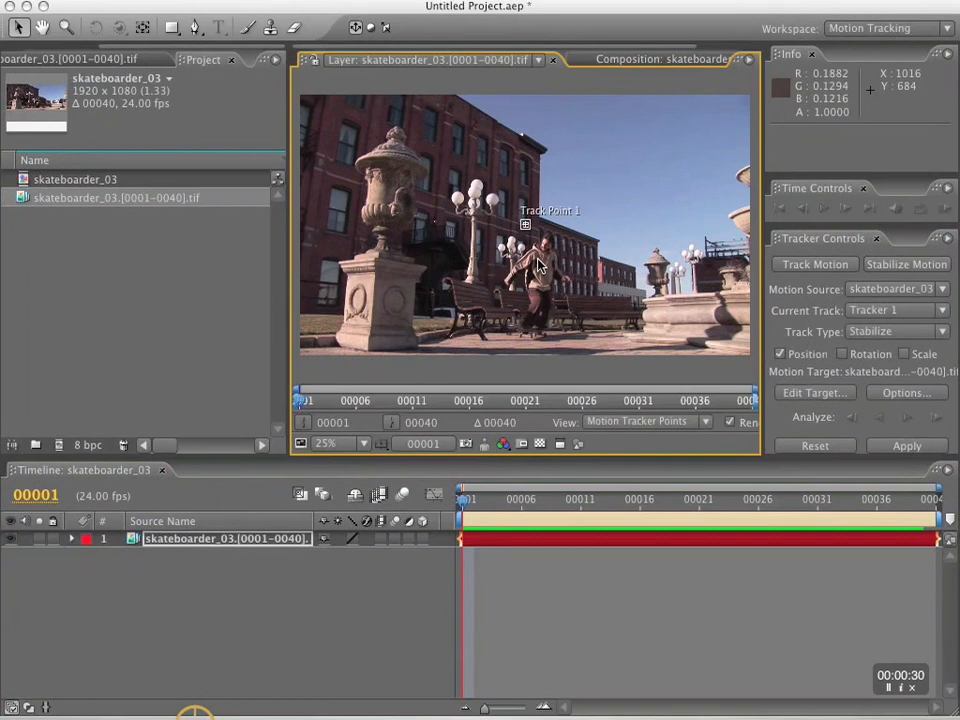
scroll(537, 259, up, 2)
key(space)
drag(533, 264, 603, 250)
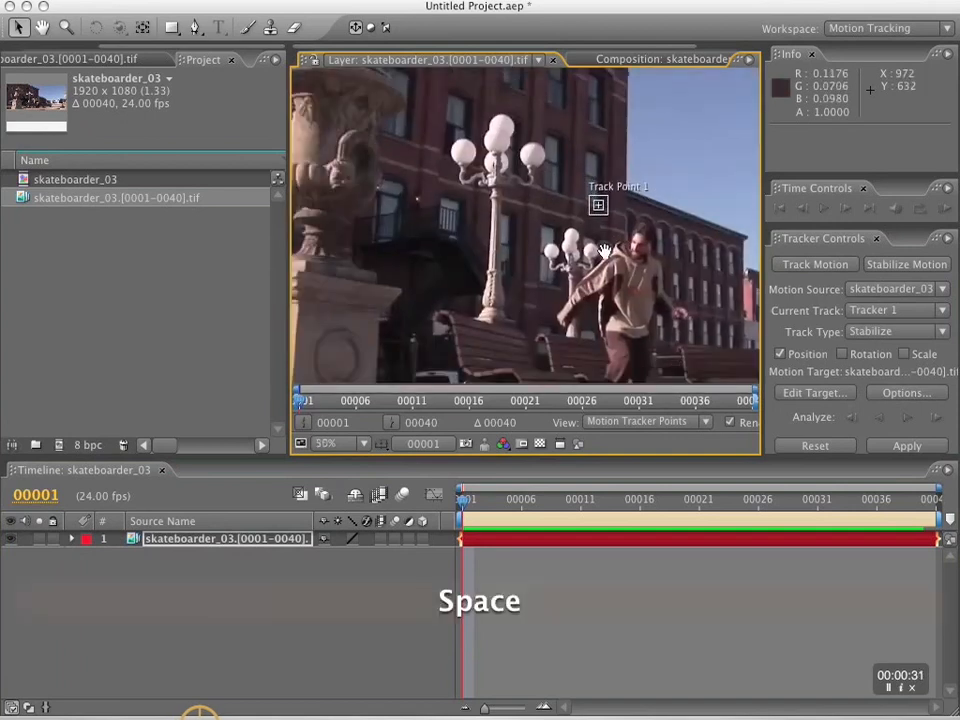
Place Track Point 1 over the left corner of the stone pedestal's upper ledge at frame 1 and enlarge its regions.
key(grave)
click(557, 339)
scroll(557, 341, up, 1)
drag(487, 362, 133, 508)
key(space)
drag(238, 514, 719, 179)
drag(616, 180, 212, 157)
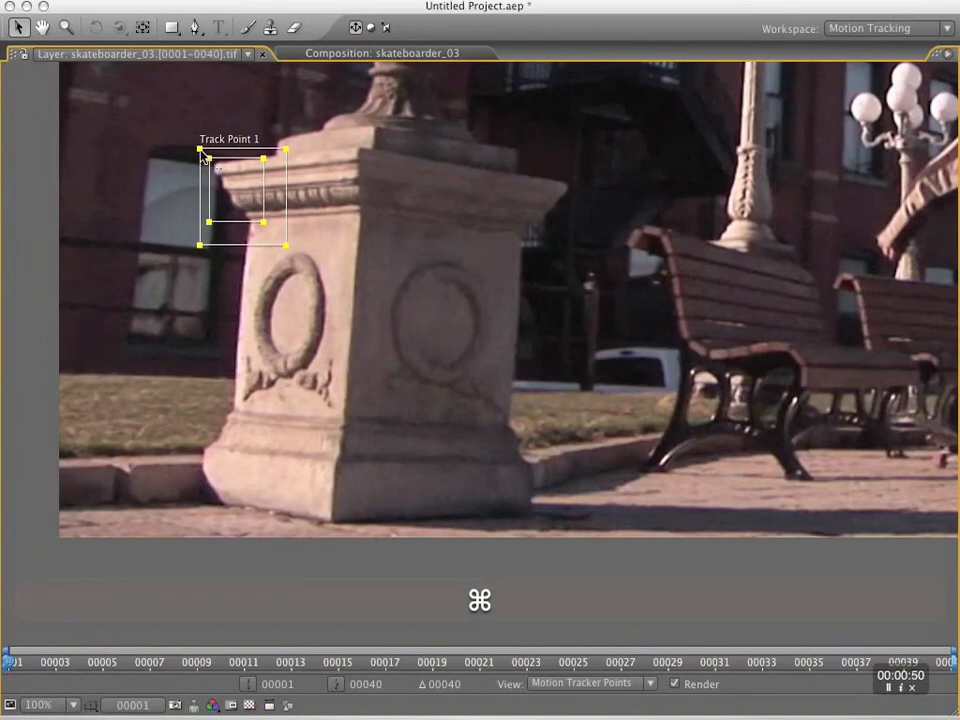
Extend Track Point 1's feature and search regions upward around the ledge corner, then analyze forward to frame 40.
drag(202, 151, 197, 141)
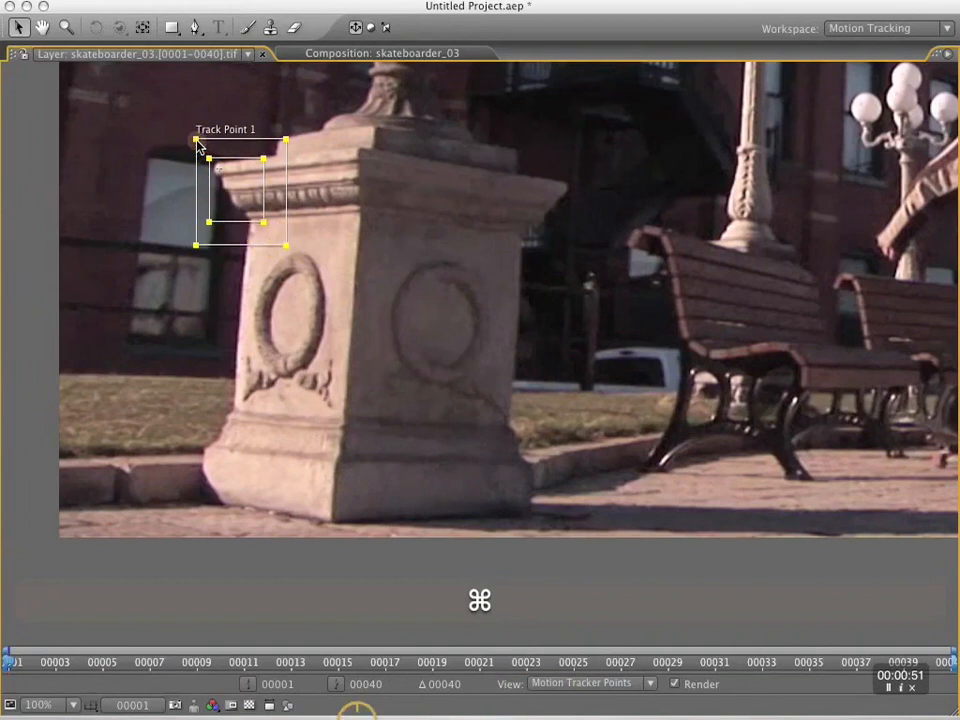
drag(209, 158, 211, 152)
drag(211, 222, 212, 221)
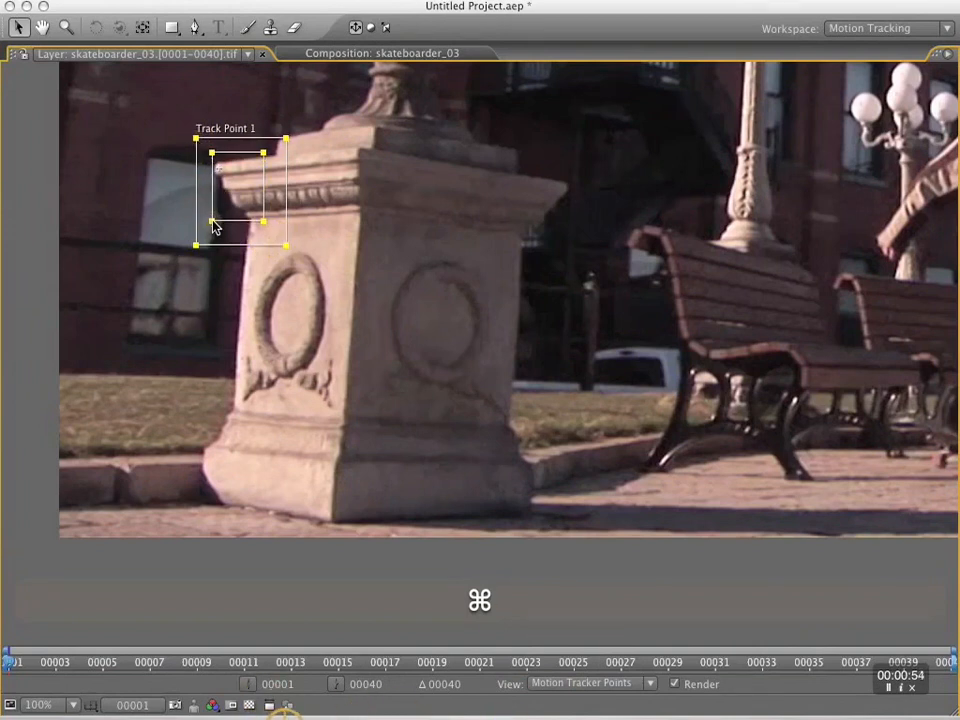
click(908, 418)
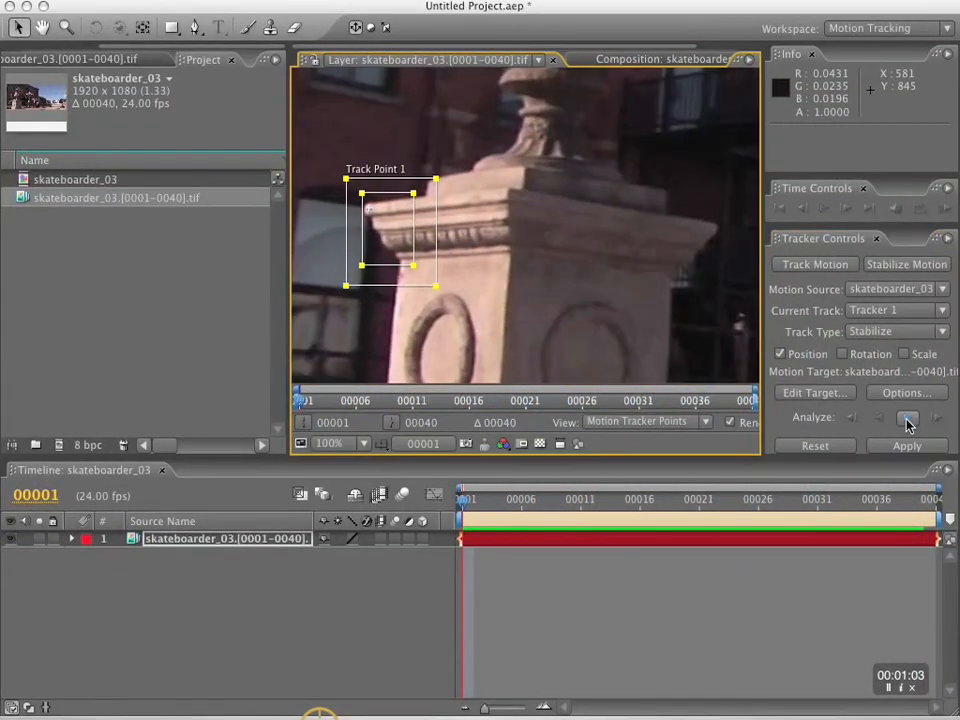
click(908, 420)
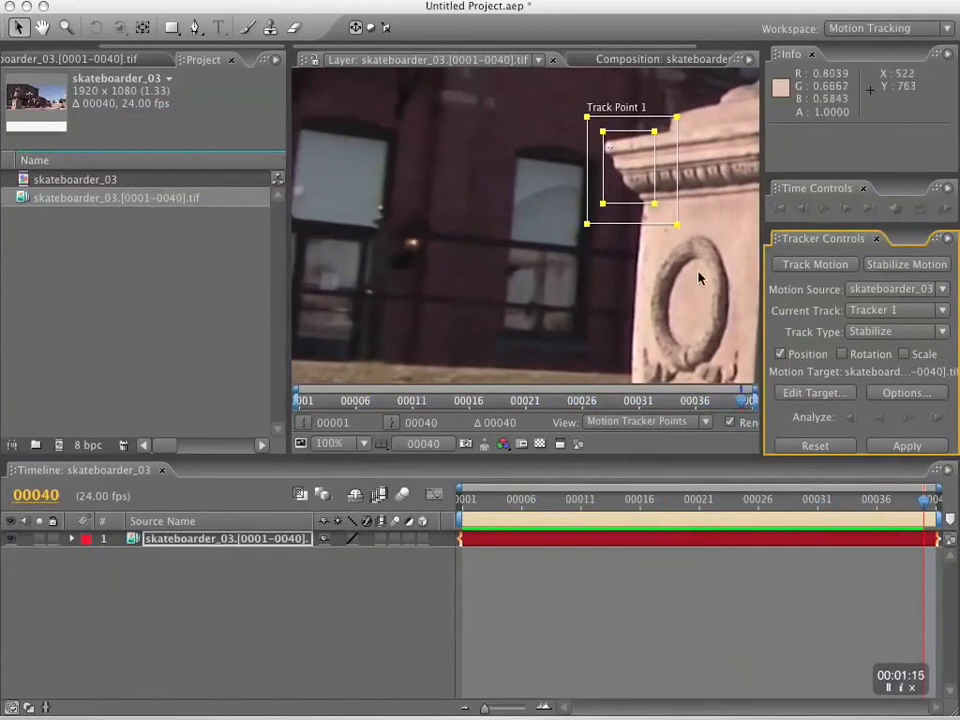
Add a second motion tracker to the skateboarder_03 footage layer at frame 40 and set its track type to Raw.
key(h)
drag(699, 279, 569, 362)
key(v)
click(564, 661)
click(620, 539)
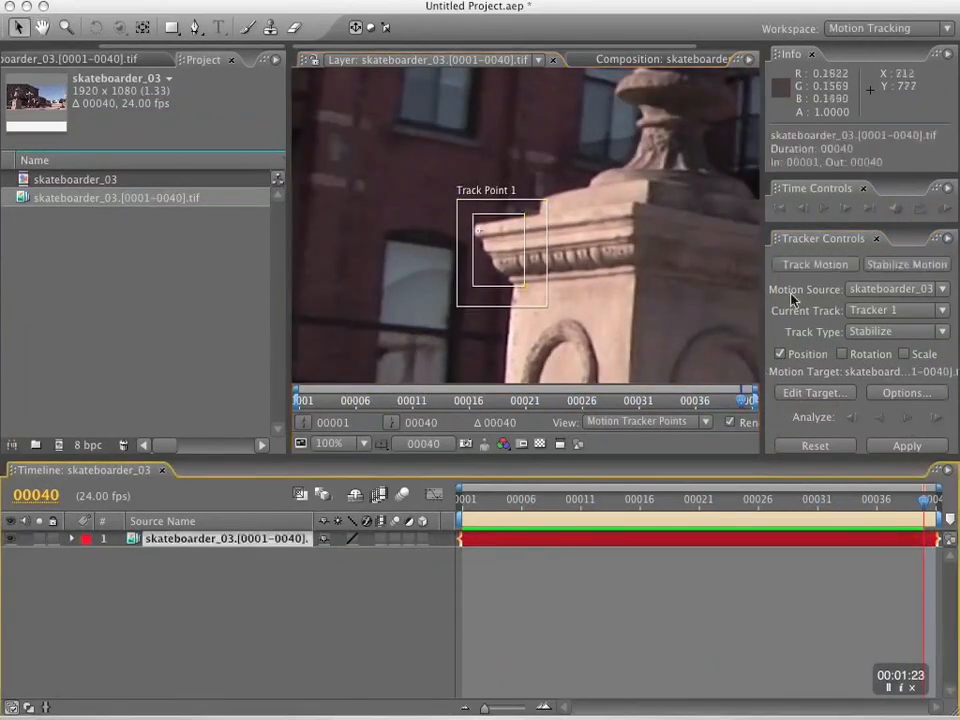
click(815, 265)
click(896, 332)
click(880, 386)
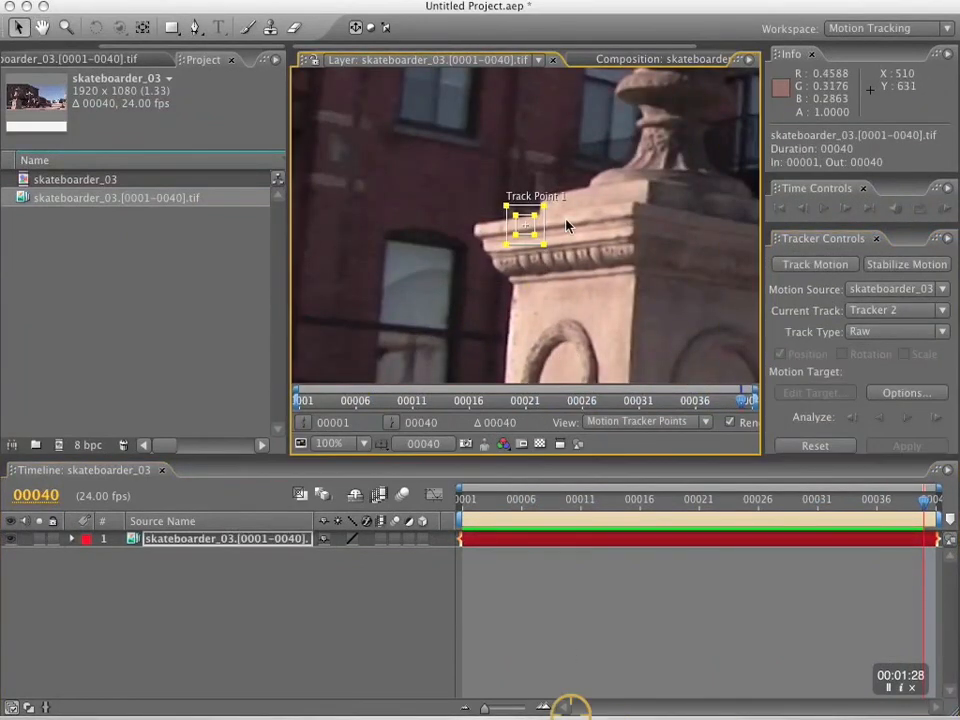
click(896, 332)
click(862, 331)
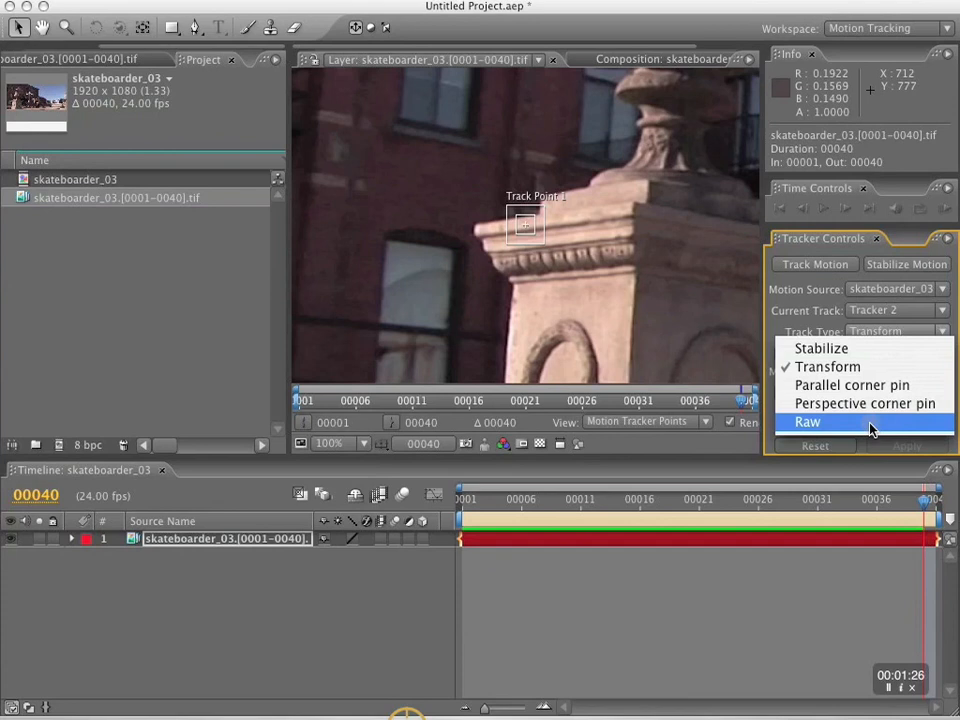
click(870, 428)
click(534, 226)
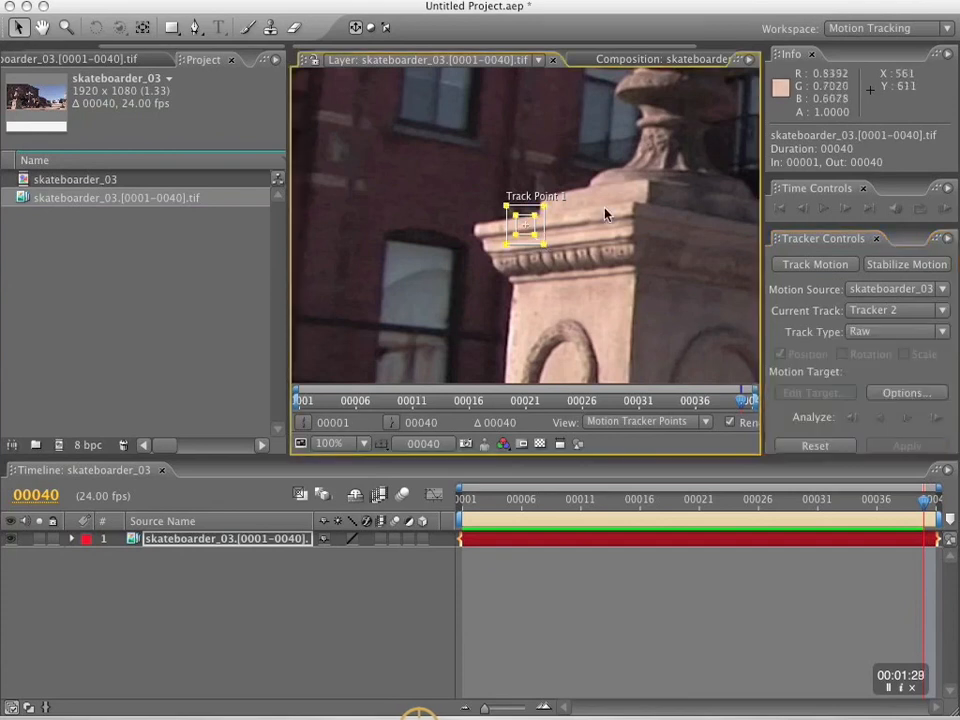
Position Tracker 2's point on the carved ornament beneath the urn's rim and fit tall feature and search regions around it.
key(grave)
drag(612, 221, 505, 430)
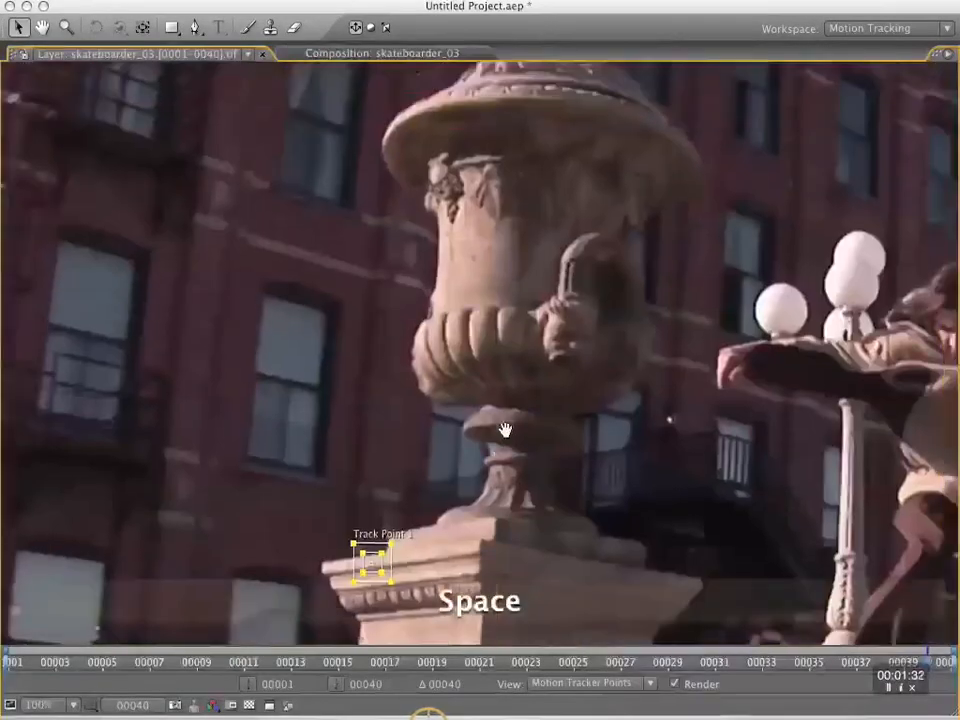
drag(385, 569, 432, 151)
drag(421, 141, 415, 135)
drag(464, 211, 424, 224)
drag(486, 230, 487, 262)
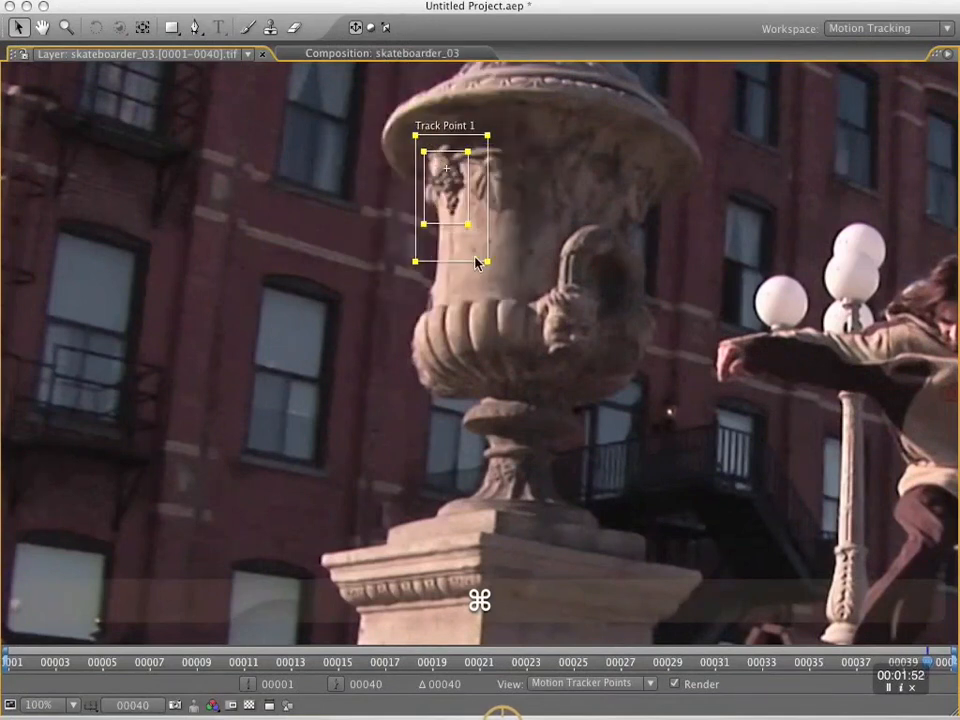
drag(415, 262, 400, 264)
drag(424, 224, 427, 225)
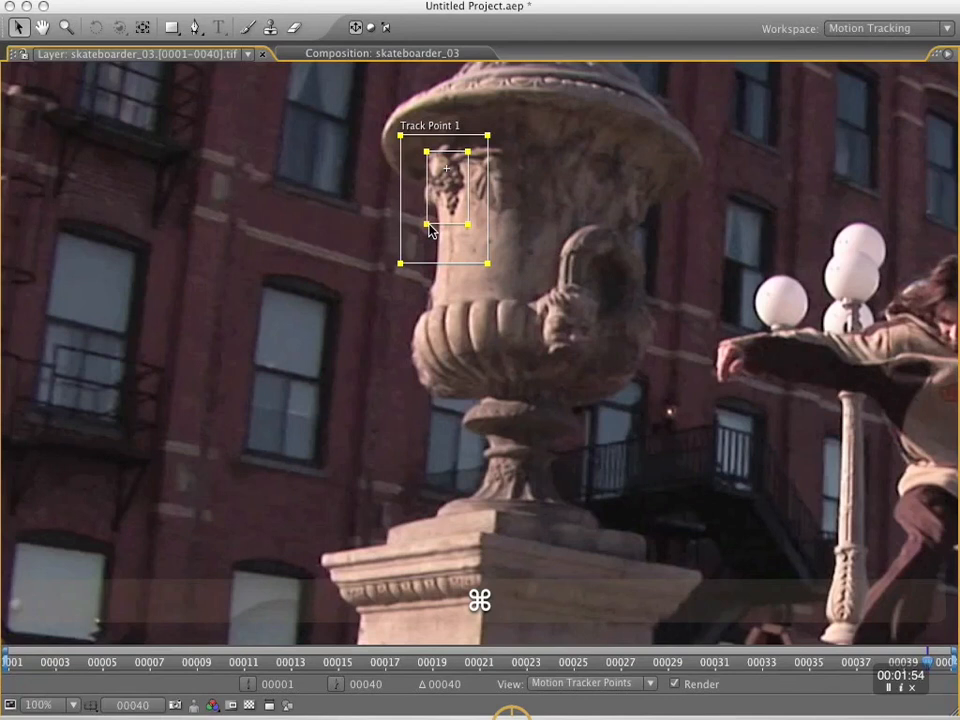
drag(427, 226, 426, 219)
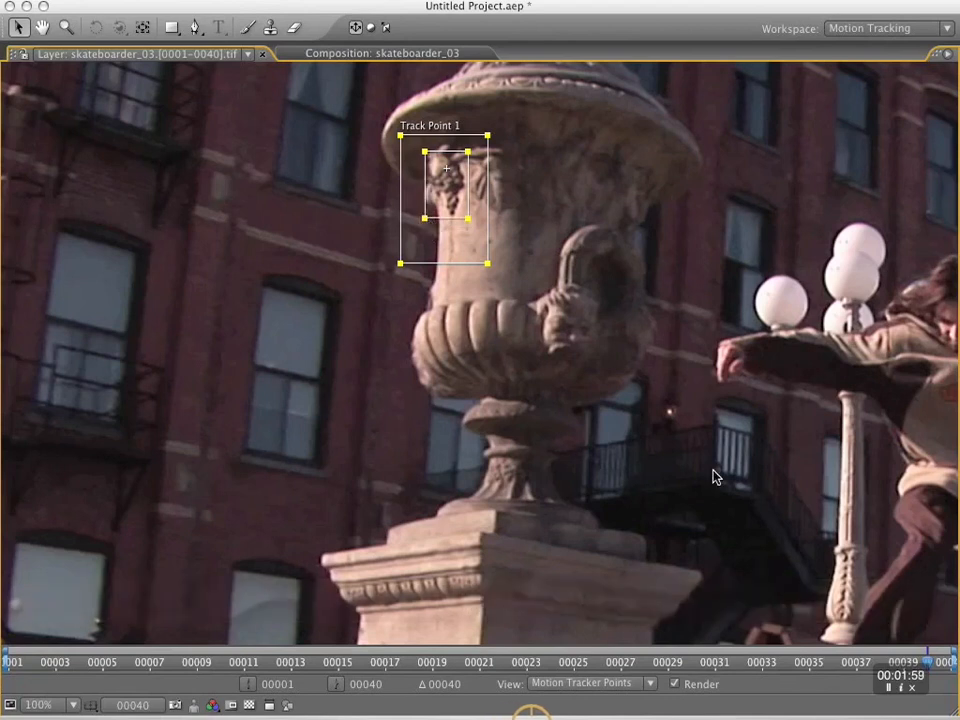
Analyze Tracker 2's motion backward from frame 40, keeping the urn in view.
key(grave)
click(878, 420)
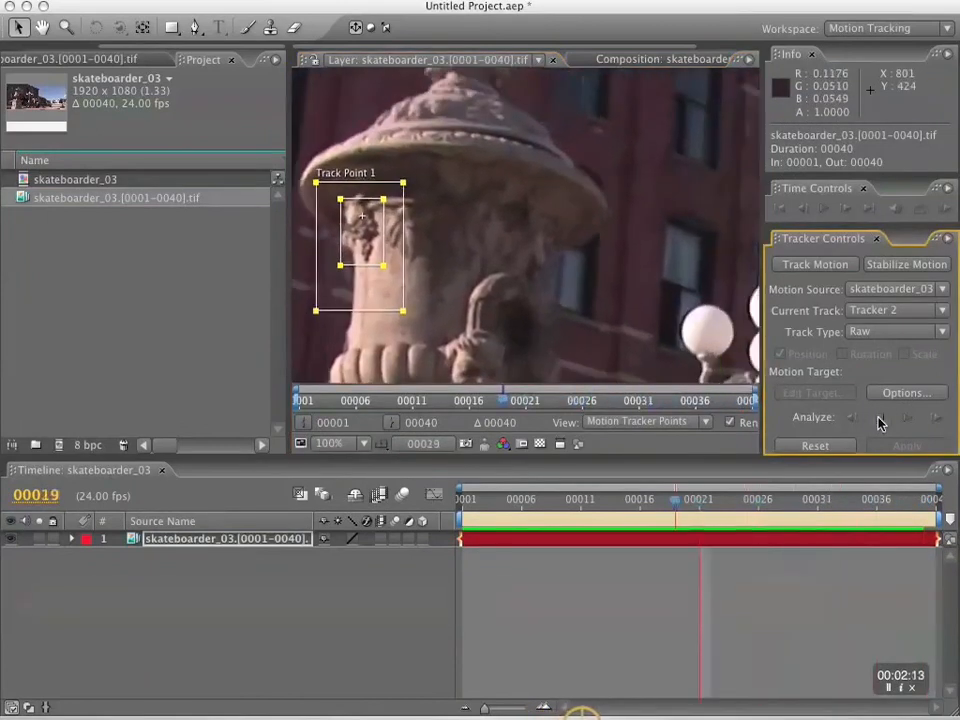
key(space)
click(878, 420)
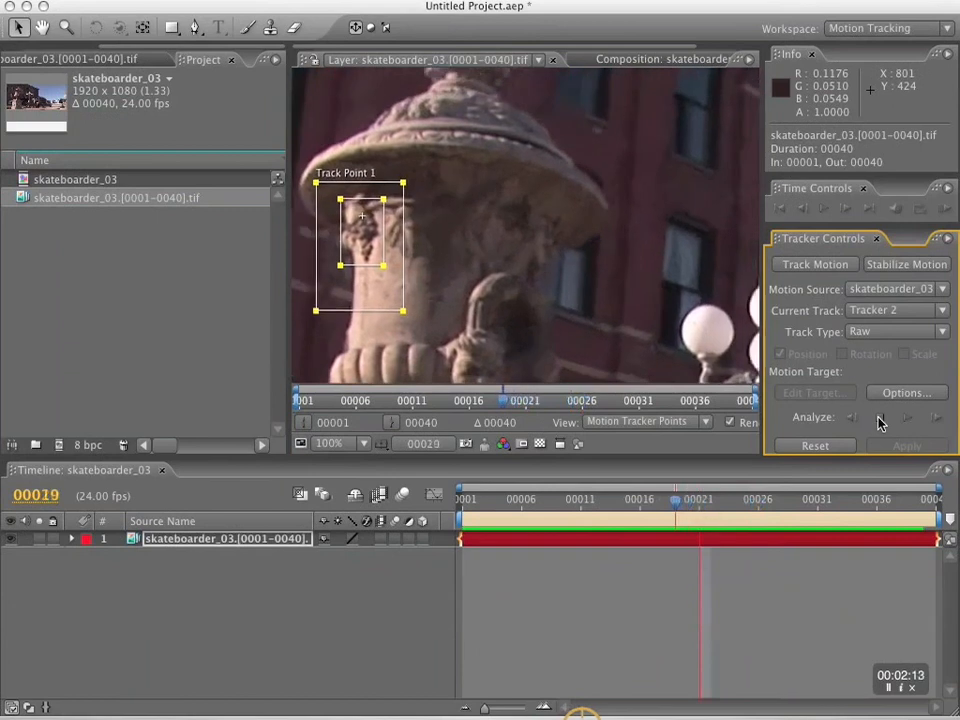
click(881, 420)
key(space)
drag(452, 291, 594, 264)
click(881, 420)
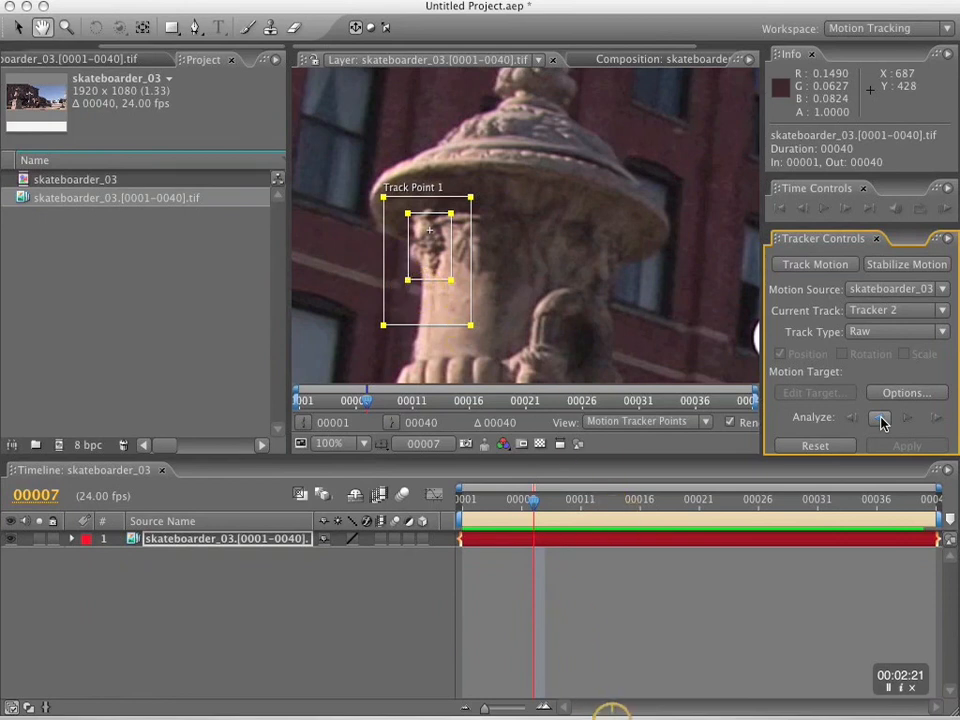
click(880, 419)
click(882, 420)
click(882, 420)
Interrupt the analysis at frame 4, shorten Tracker 2's feature region slightly, and continue analyzing backward to frame 1.
key(Escape)
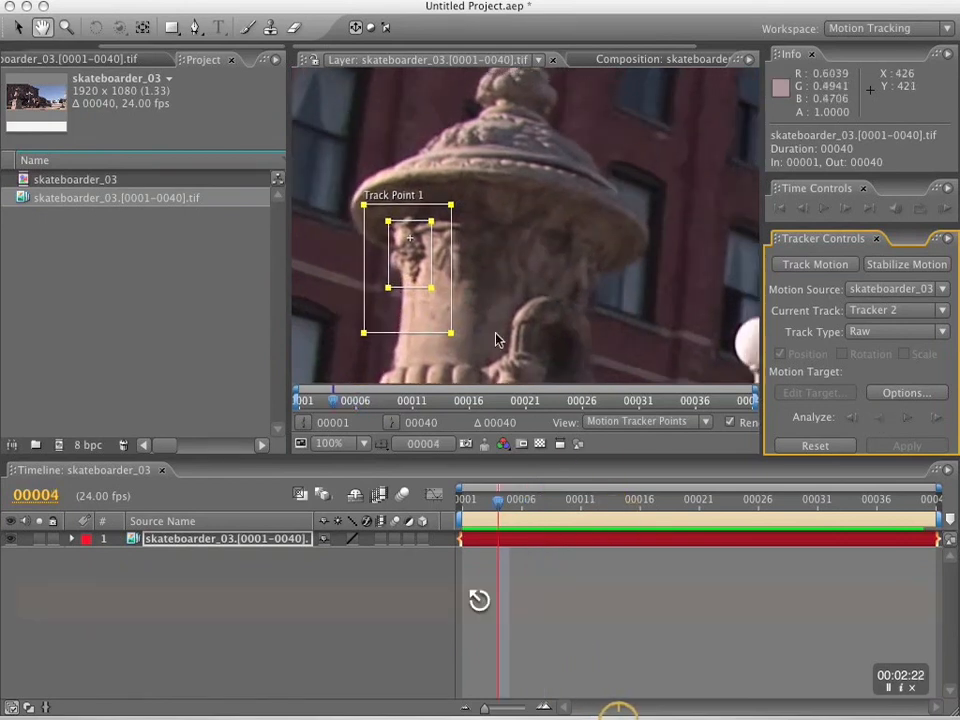
drag(388, 289, 388, 283)
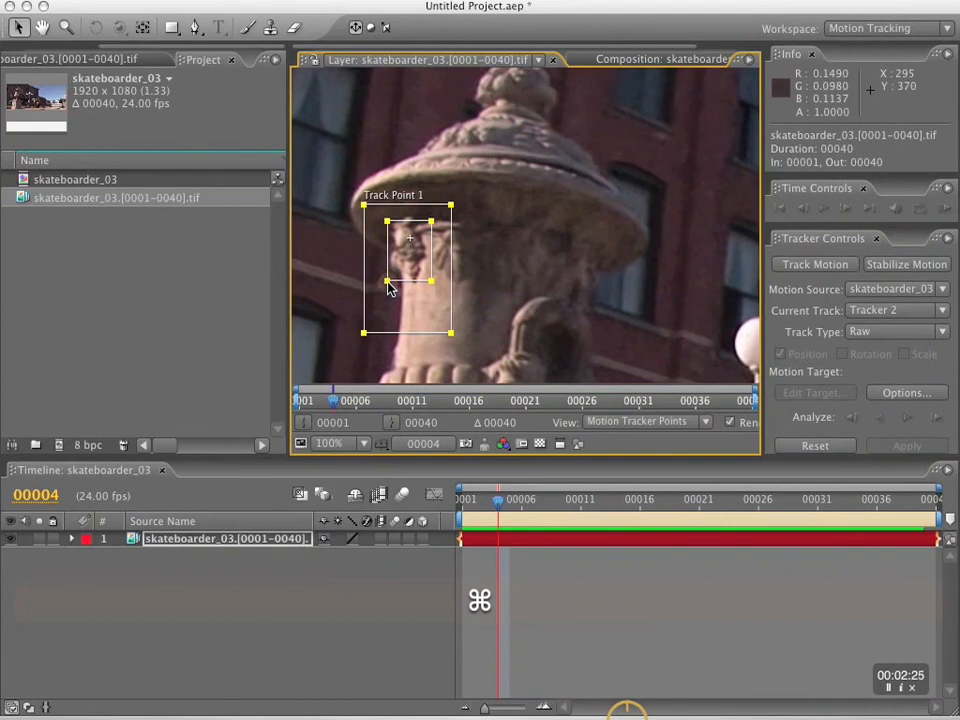
click(880, 419)
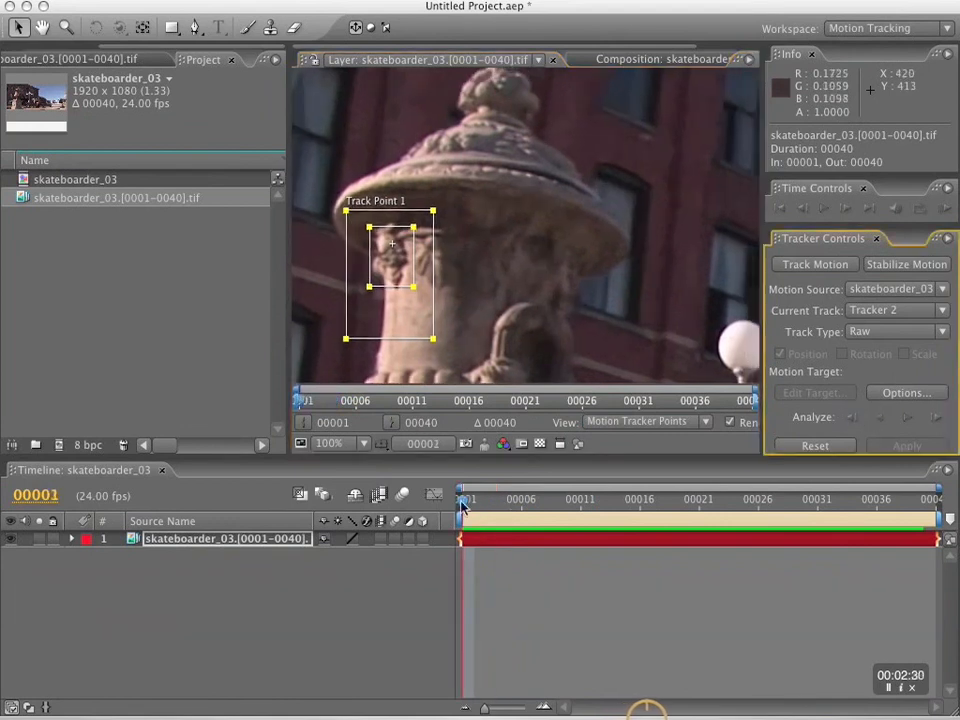
Scrub through the footage to check the urn track, then return to frame 1 and examine the pedestal.
click(808, 503)
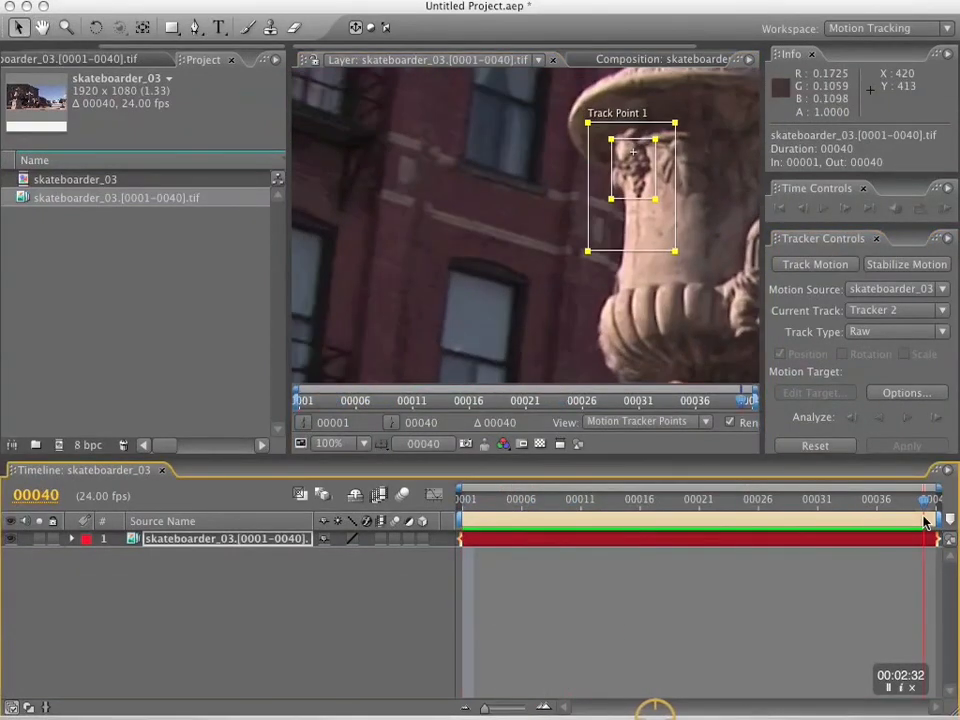
drag(925, 522, 488, 500)
key(space)
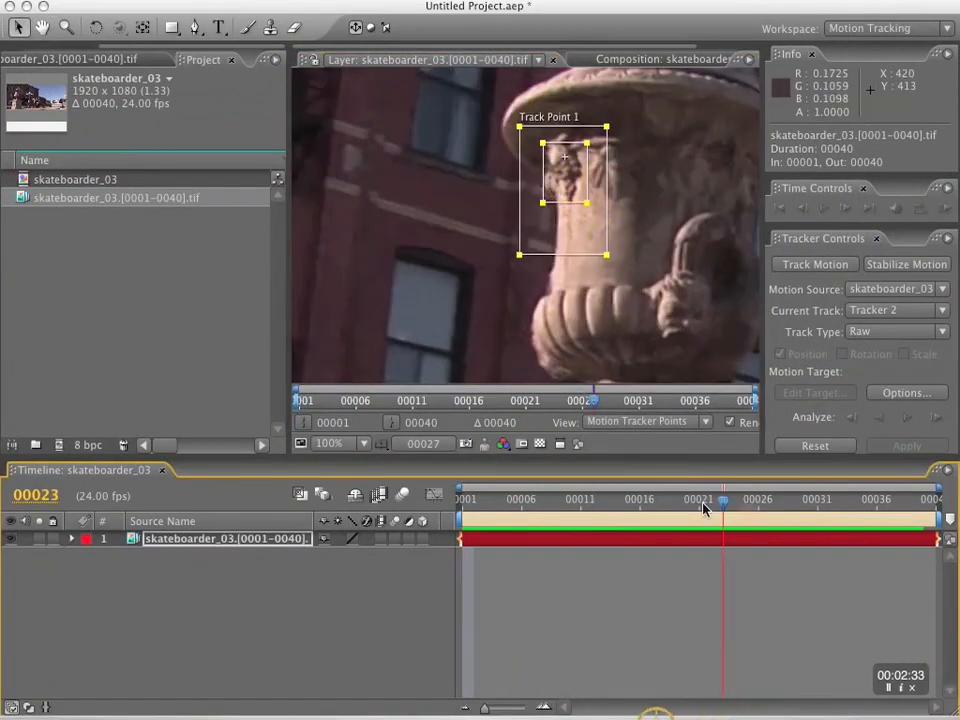
drag(703, 508, 460, 499)
key(space)
drag(483, 331, 530, 110)
Expand the footage layer's motion trackers in the timeline and show the pedestal and urn together in an enlarged viewer at 50%.
click(209, 542)
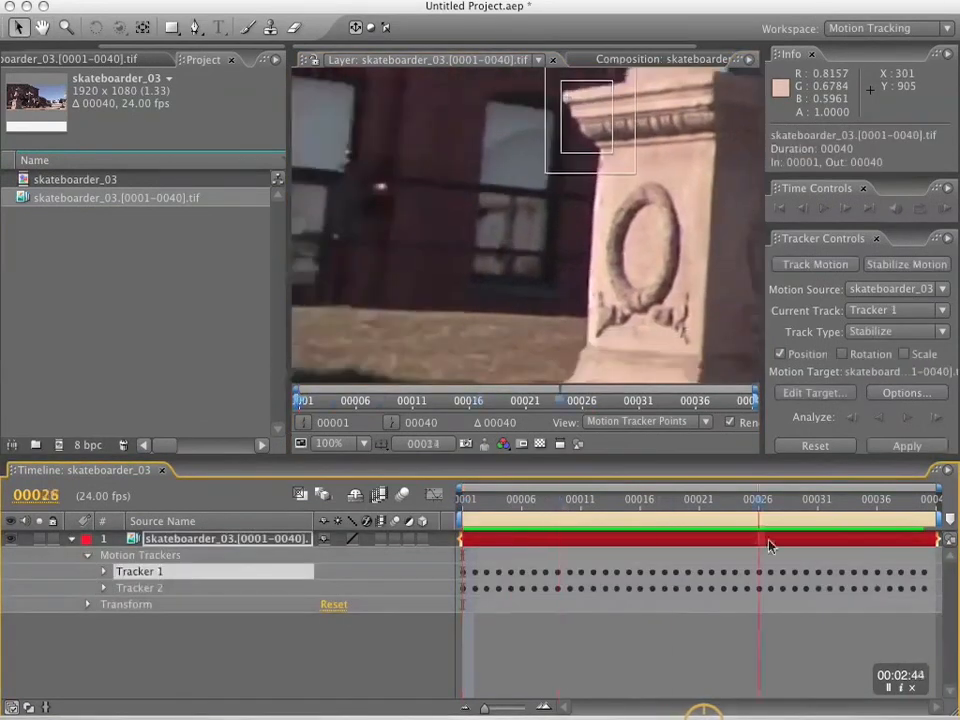
key(space)
drag(806, 501, 474, 506)
drag(288, 458, 102, 484)
key(space)
drag(274, 379, 360, 351)
drag(474, 527, 362, 570)
key(comma)
click(103, 615)
click(160, 631)
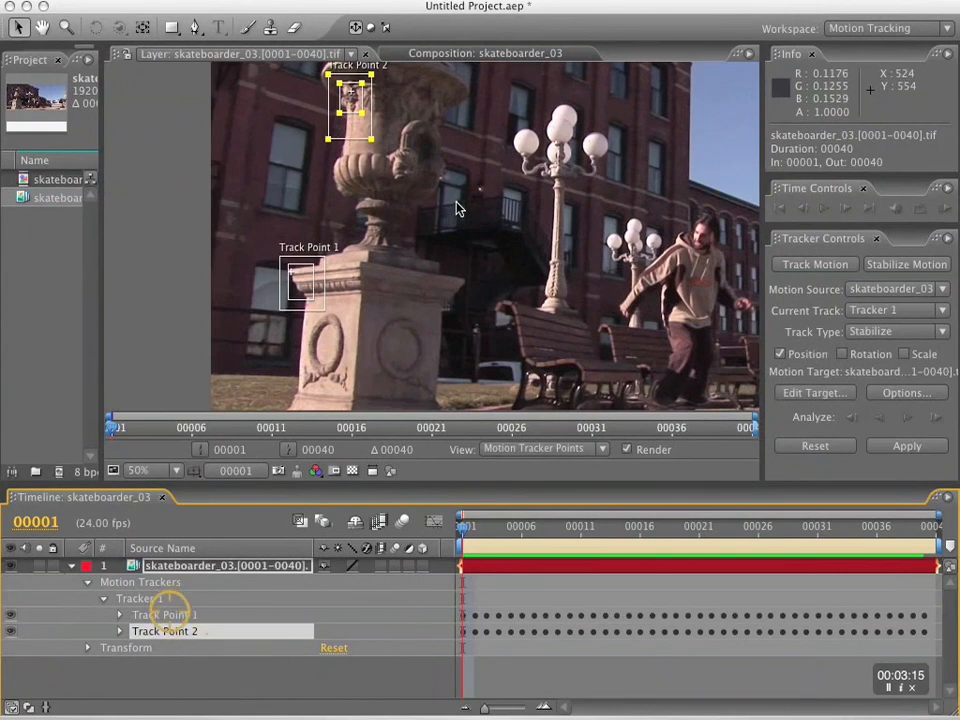
Collapse Tracker 1 and rename the track point under Tracker 2 as Track Point 2.
click(104, 598)
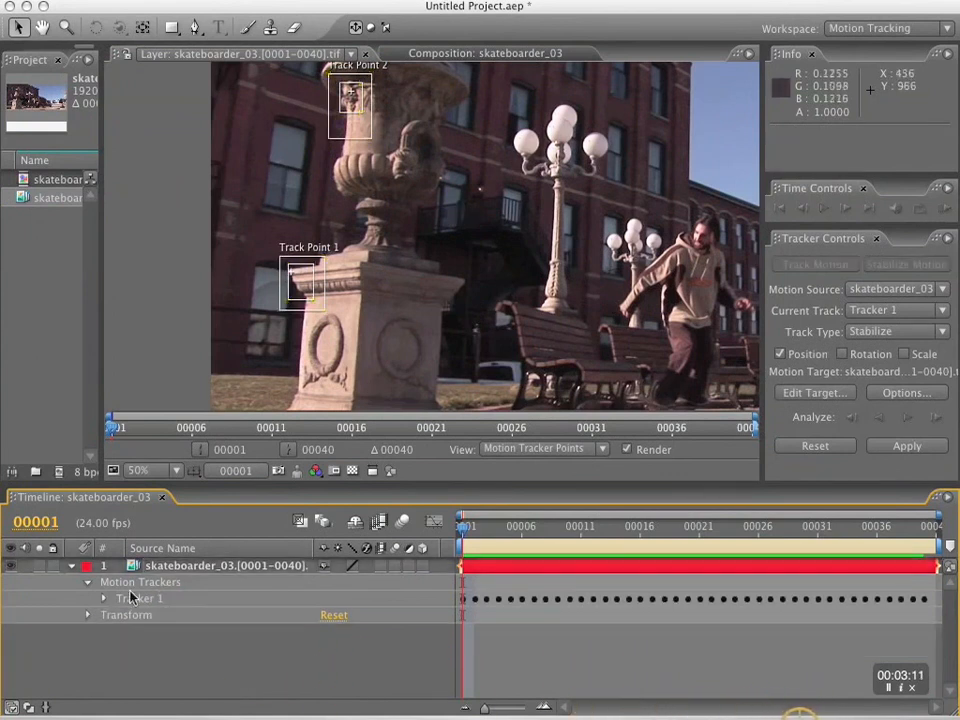
click(141, 601)
key(super+v)
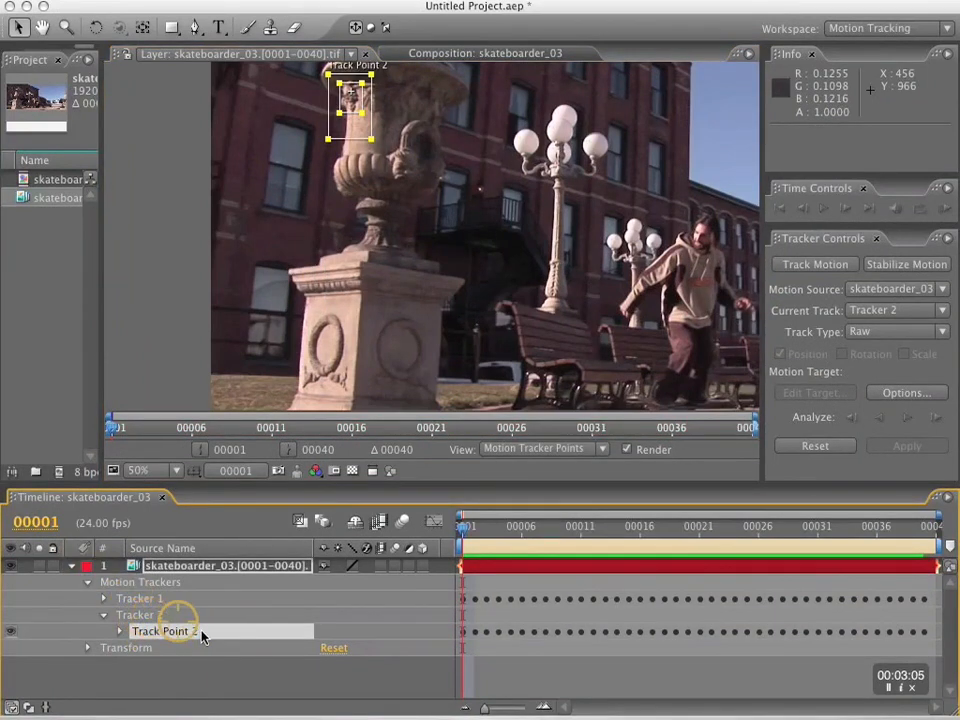
key(Return)
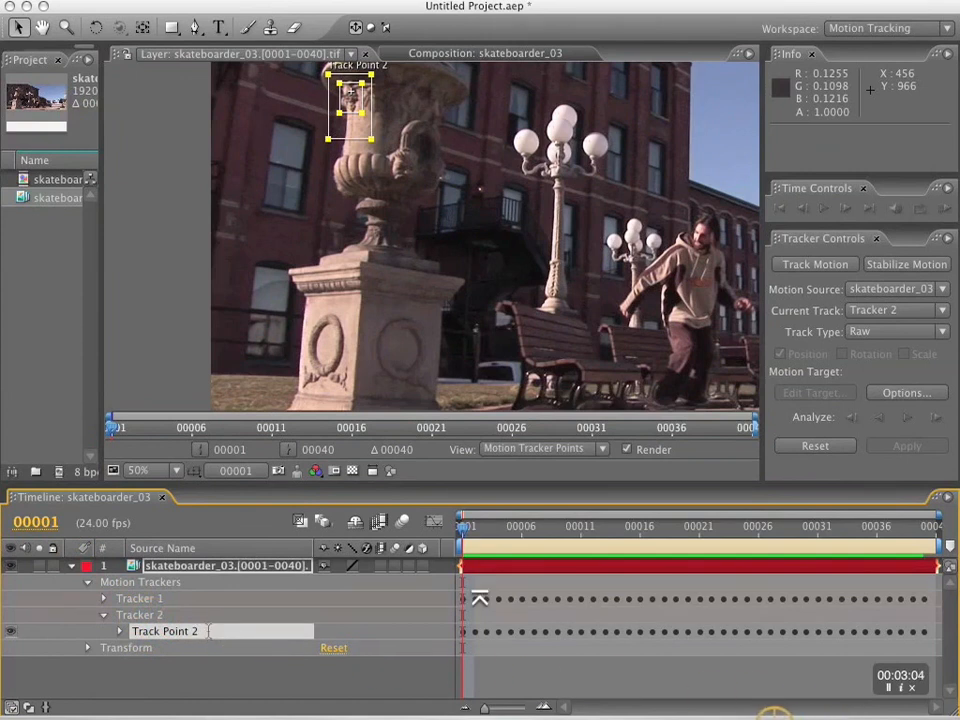
text(2)
key(Return)
Cut Track Point 2 from Tracker 2 and paste it into Tracker 1.
key(super+x)
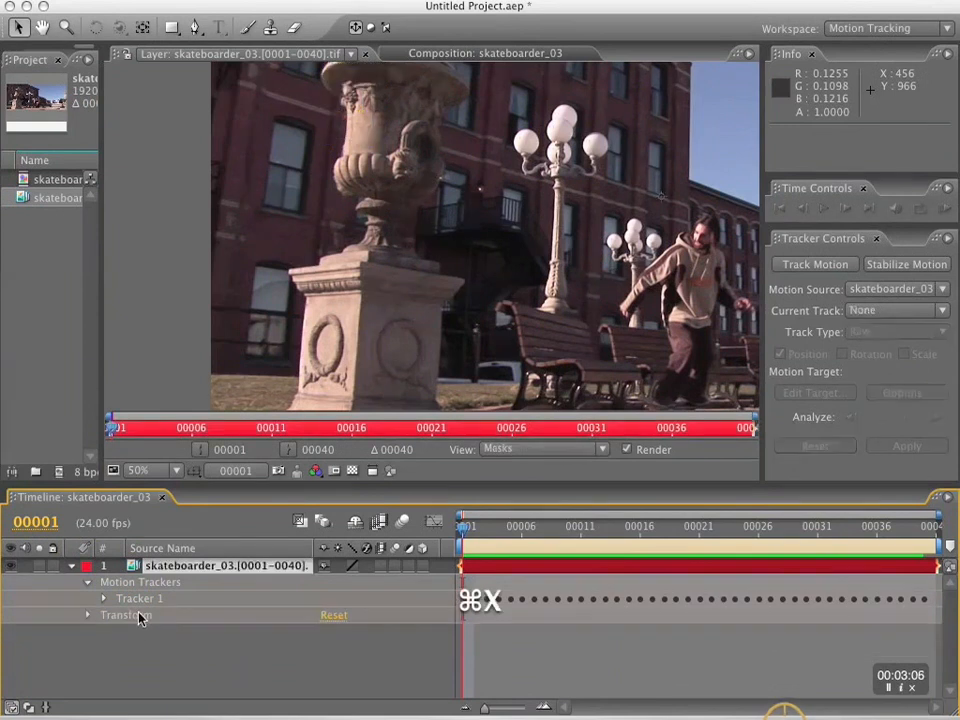
click(140, 599)
key(super+v)
key(Return)
key(BackSpace)
text(2)
key(Return)
key(super+x)
click(139, 599)
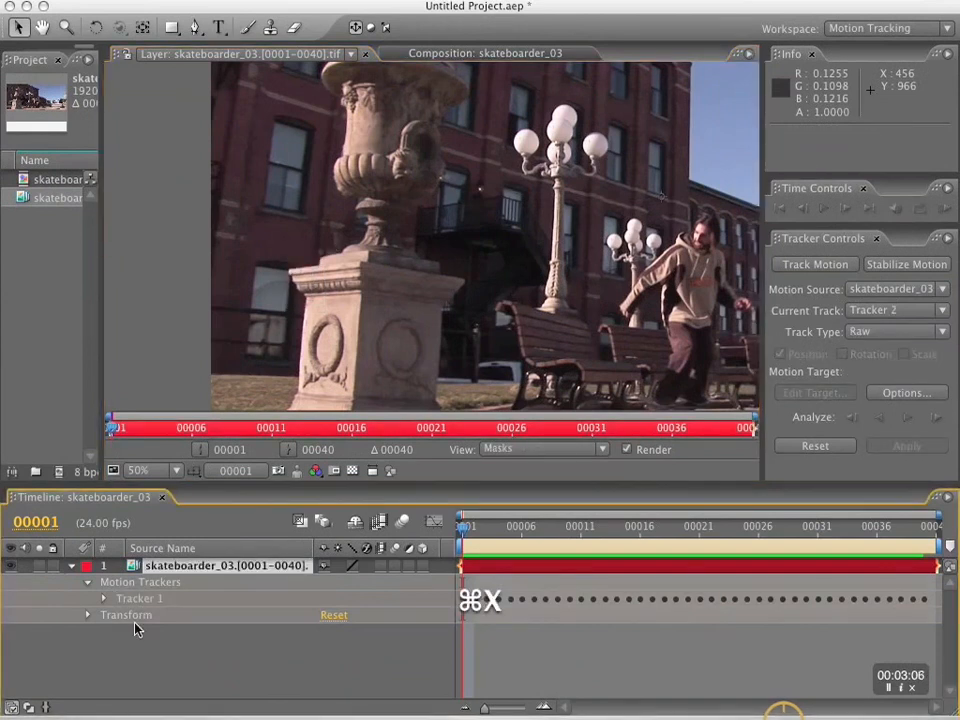
click(140, 599)
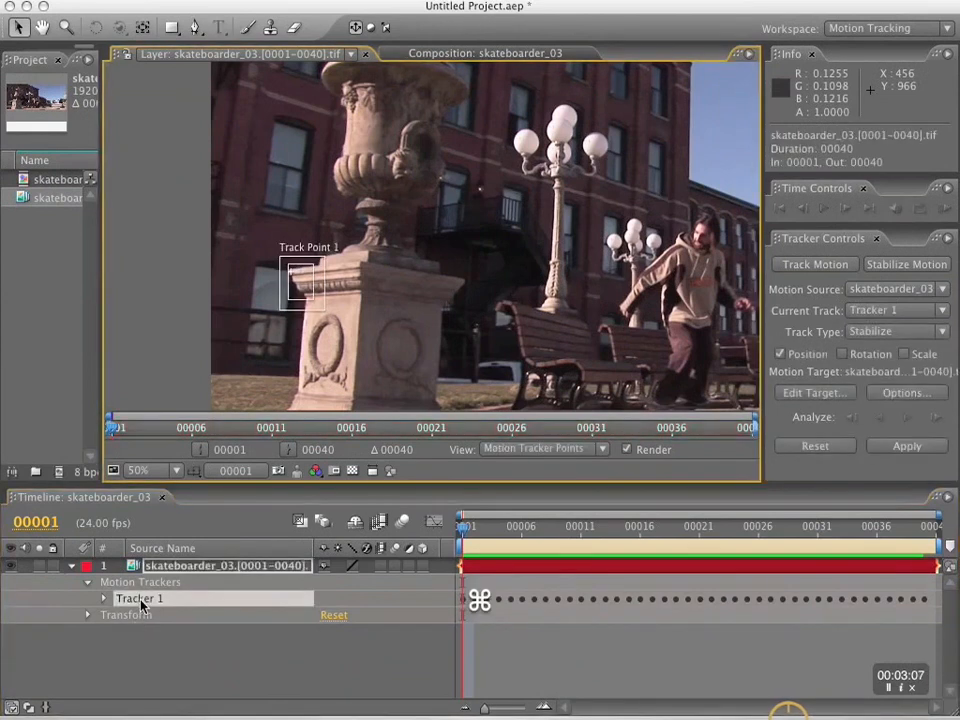
key(super+v)
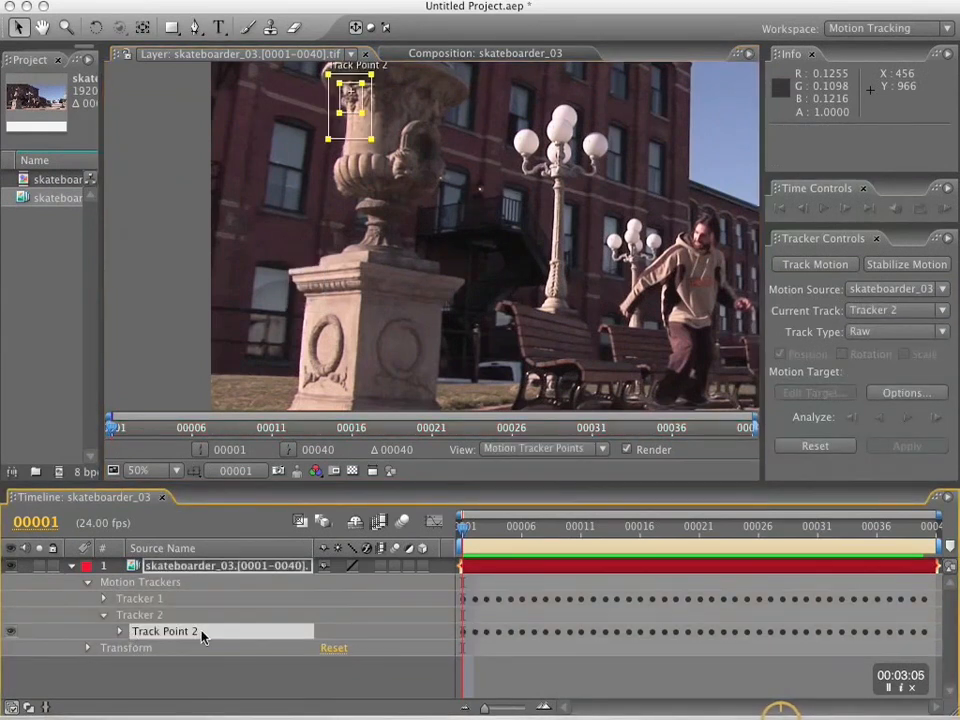
key(super+x)
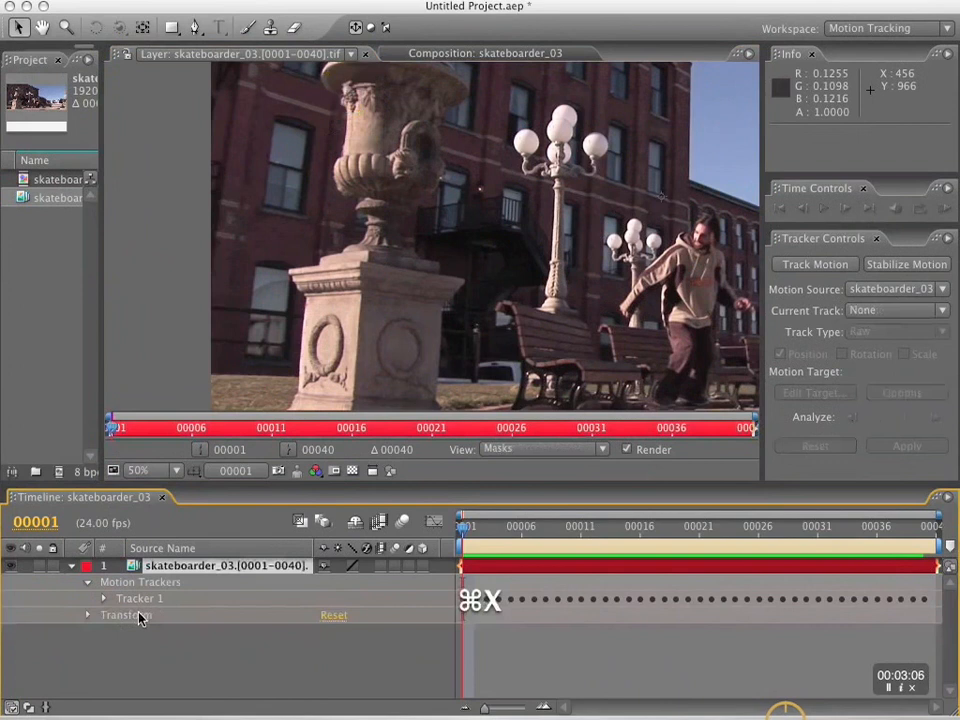
click(140, 600)
key(super+v)
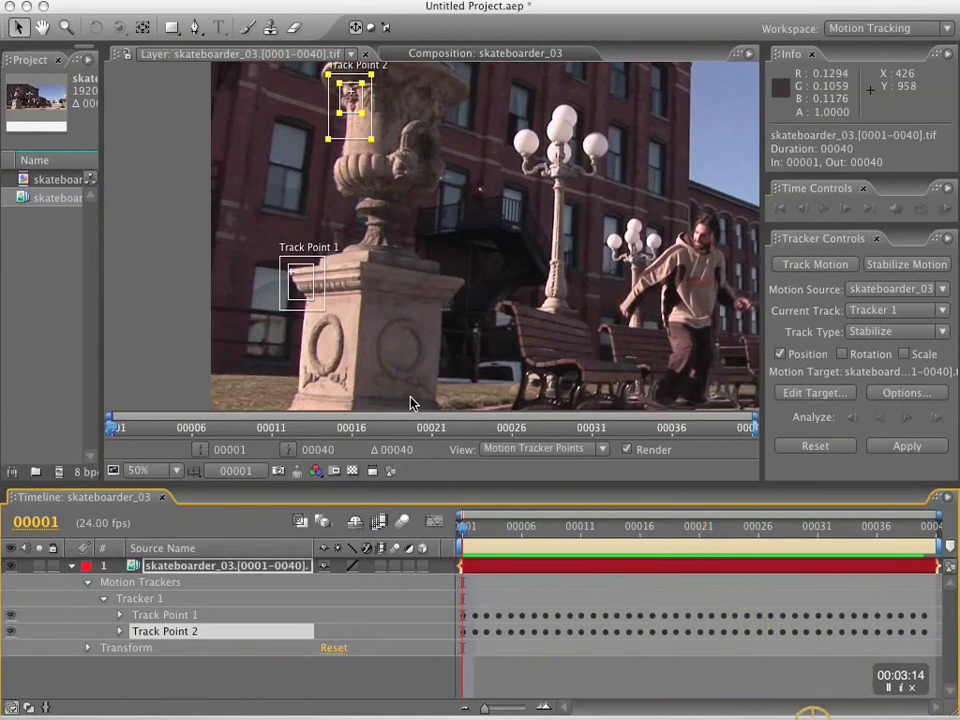
Enable Rotation and Scale alongside Position for Tracker 1 and apply the stabilization to the footage layer.
key(h)
drag(450, 210, 501, 260)
click(843, 355)
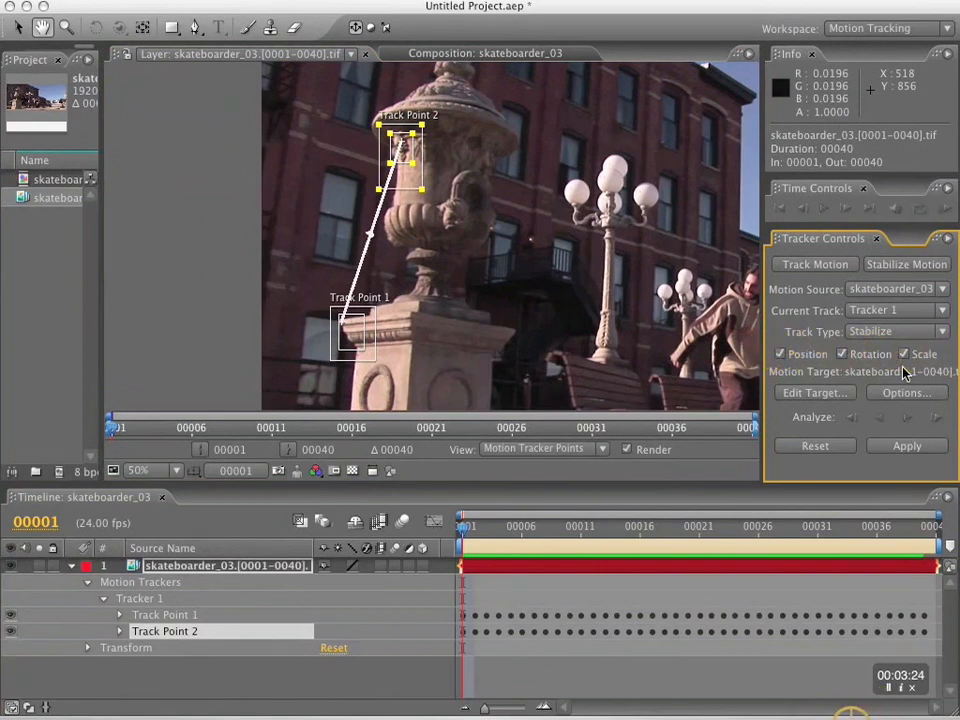
click(905, 446)
key(Return)
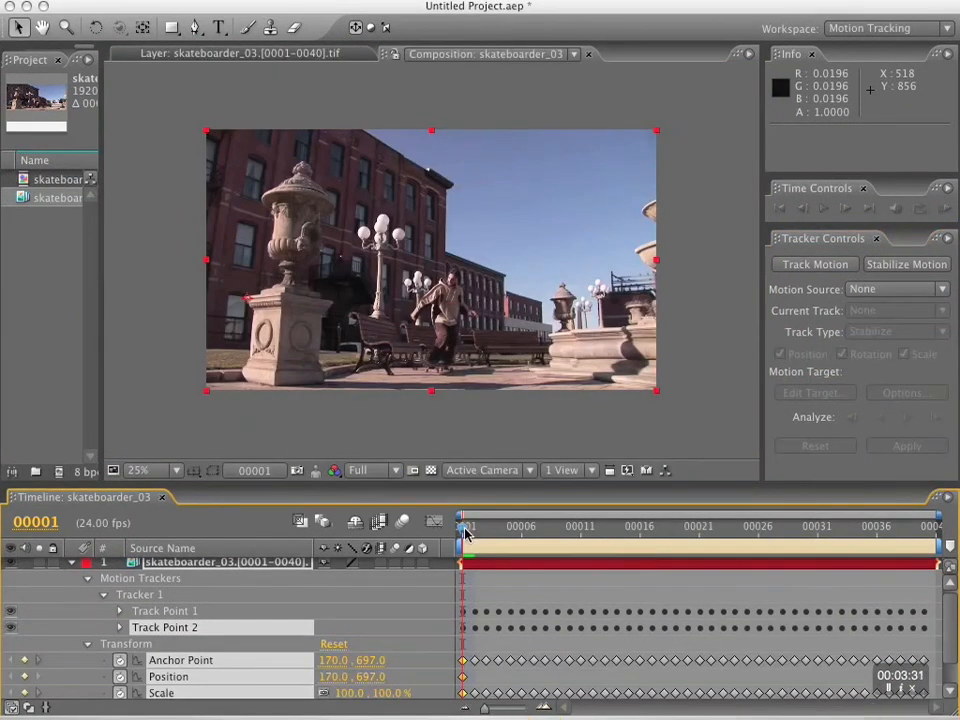
Collapse the footage layer's properties and preview the stabilized composition in real time from frame 1.
mouse_move(465, 532)
mouse_down()
mouse_move(506, 531)
mouse_move(474, 536)
mouse_up()
click(72, 563)
key(KP_0)
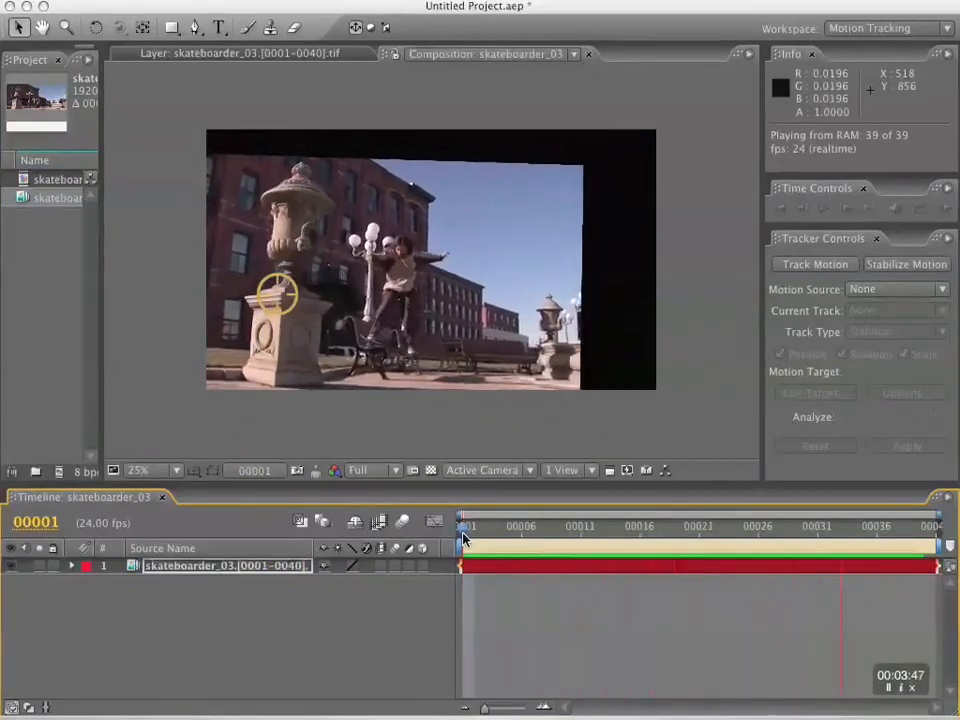
key(KP_0)
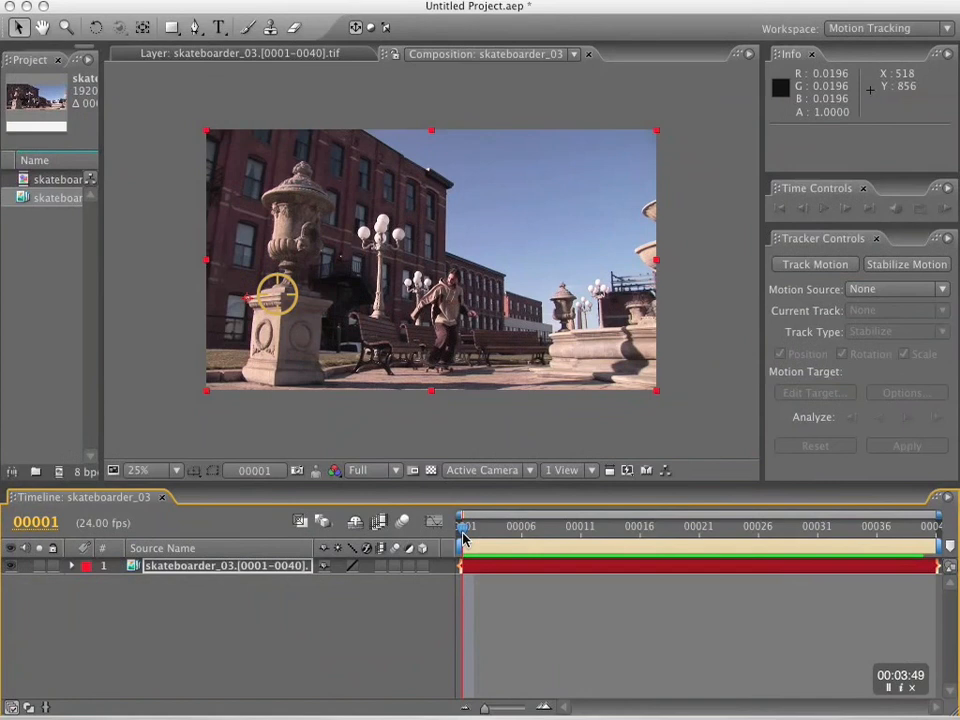
click(241, 568)
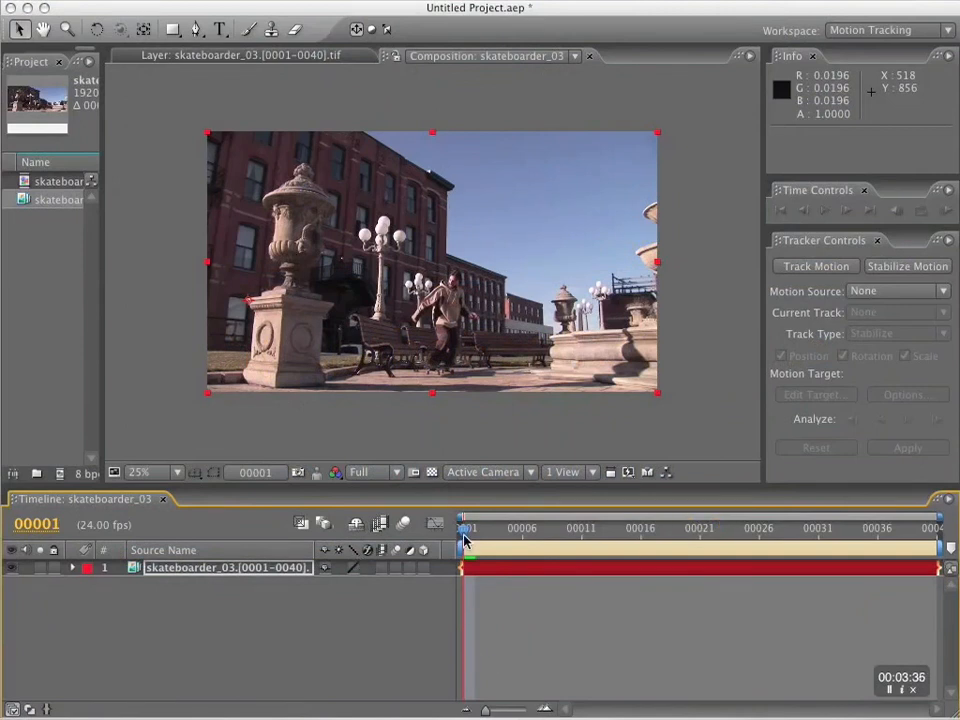
Play the stabilized composition as a RAM preview and stop playback.
key(KP_0)
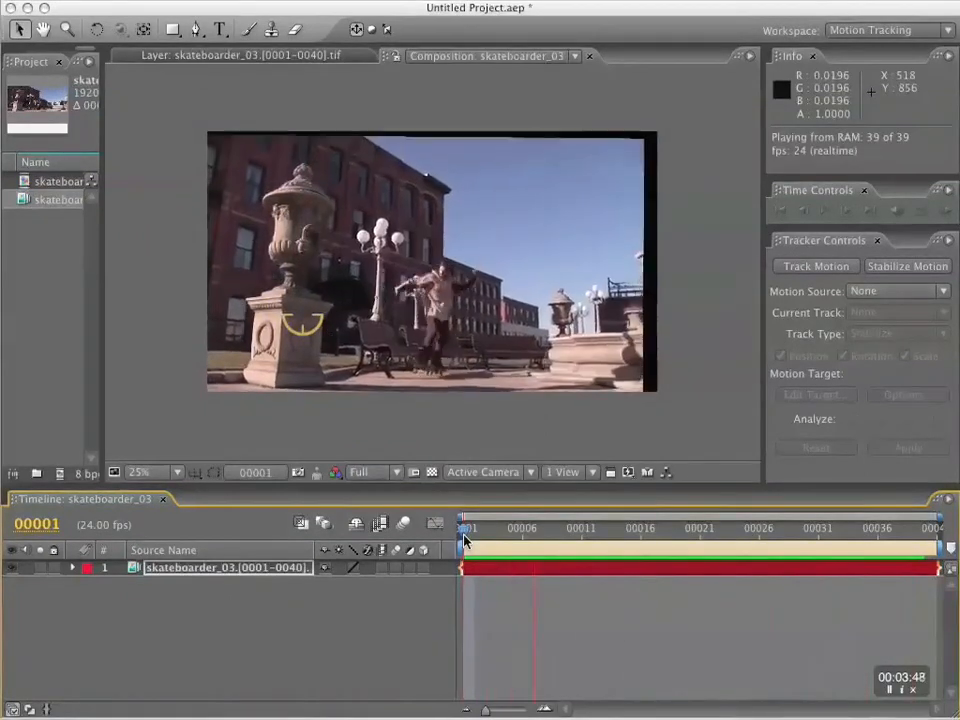
key(KP_0)
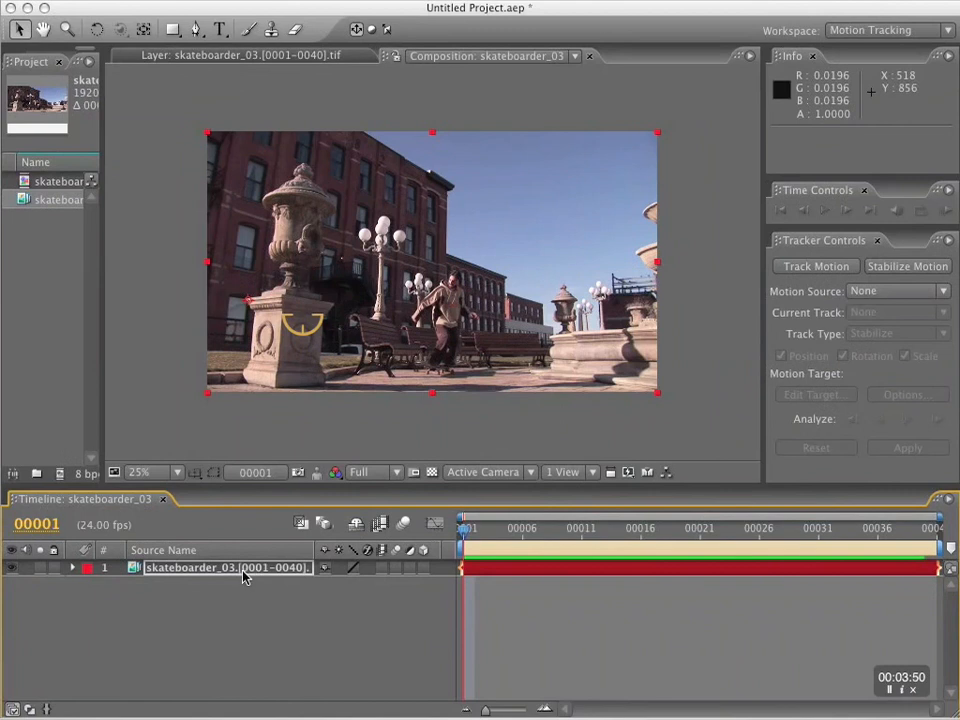
Add a 1920 × 1080 white solid above the footage, with the solid hidden and the footage layer locked.
click(257, 576)
click(360, 1)
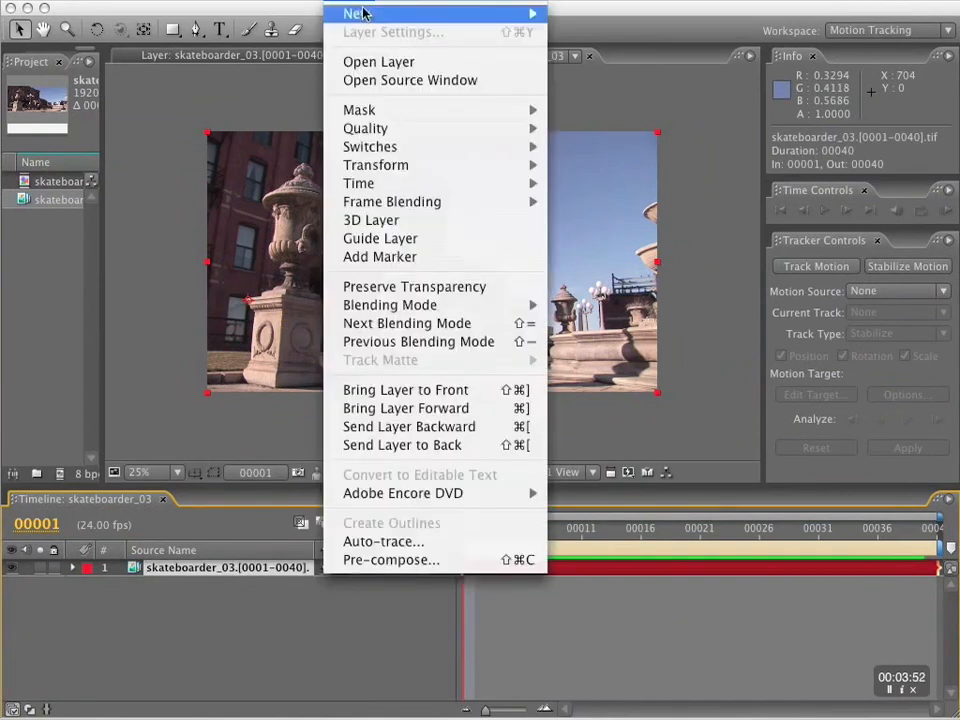
mouse_move(363, 12)
click(685, 42)
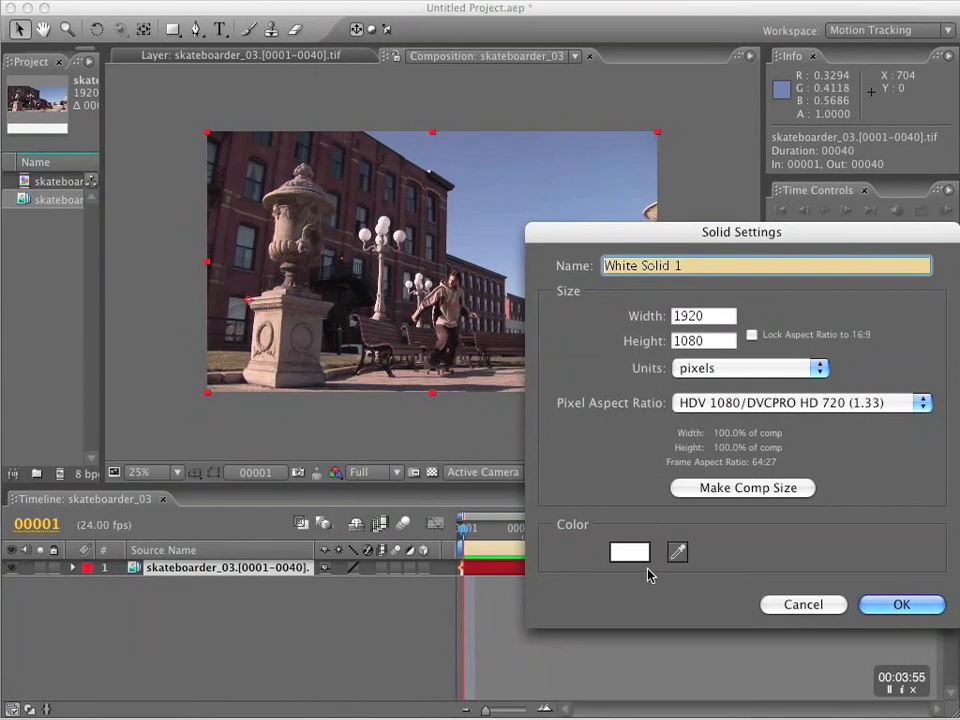
click(881, 605)
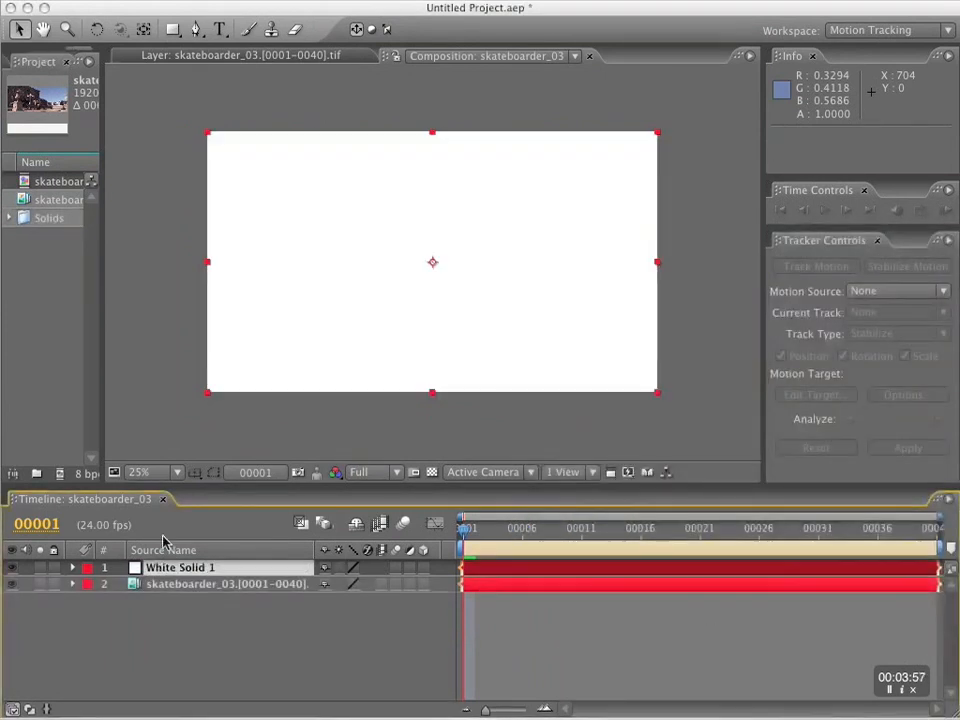
click(11, 568)
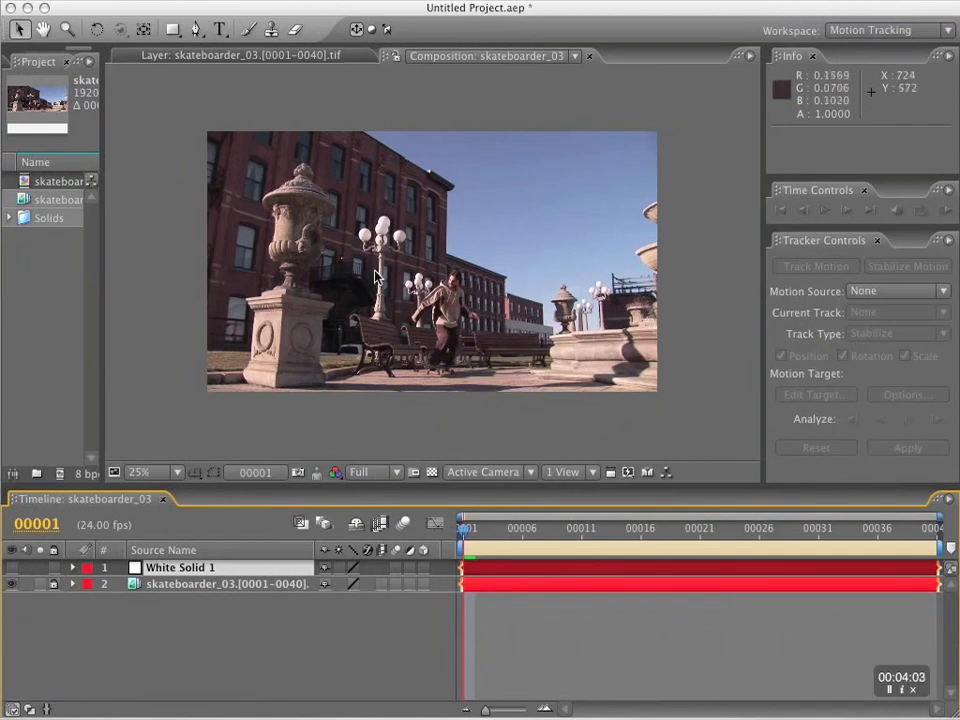
Start a Pen tool mask on the solid at the urn's tip and roughly trace the right edge down to the pedestal's base.
key(period)
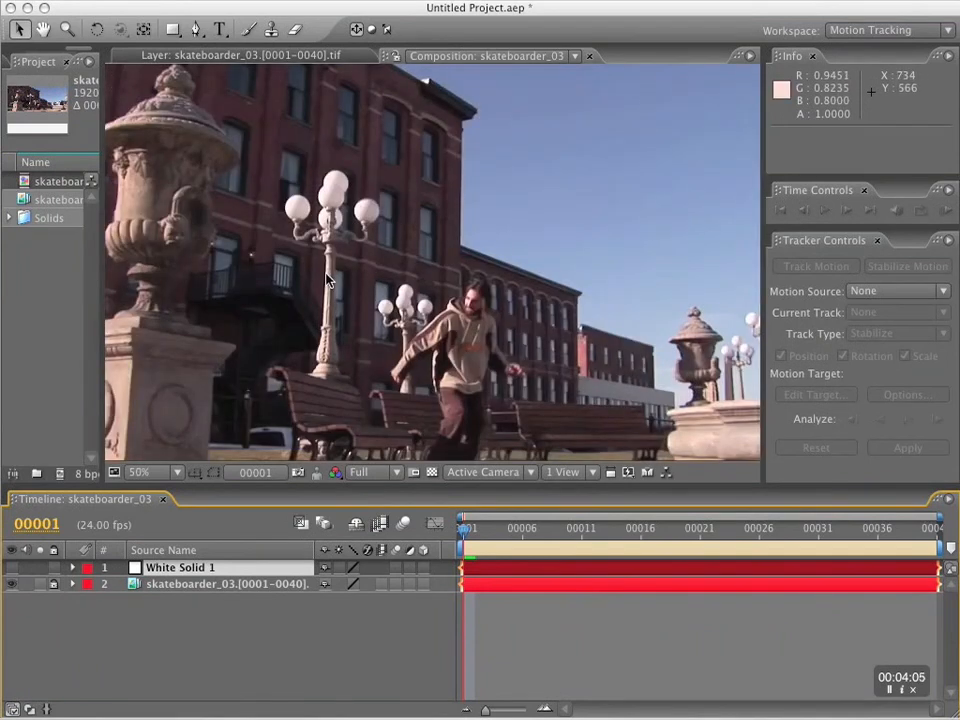
key(g)
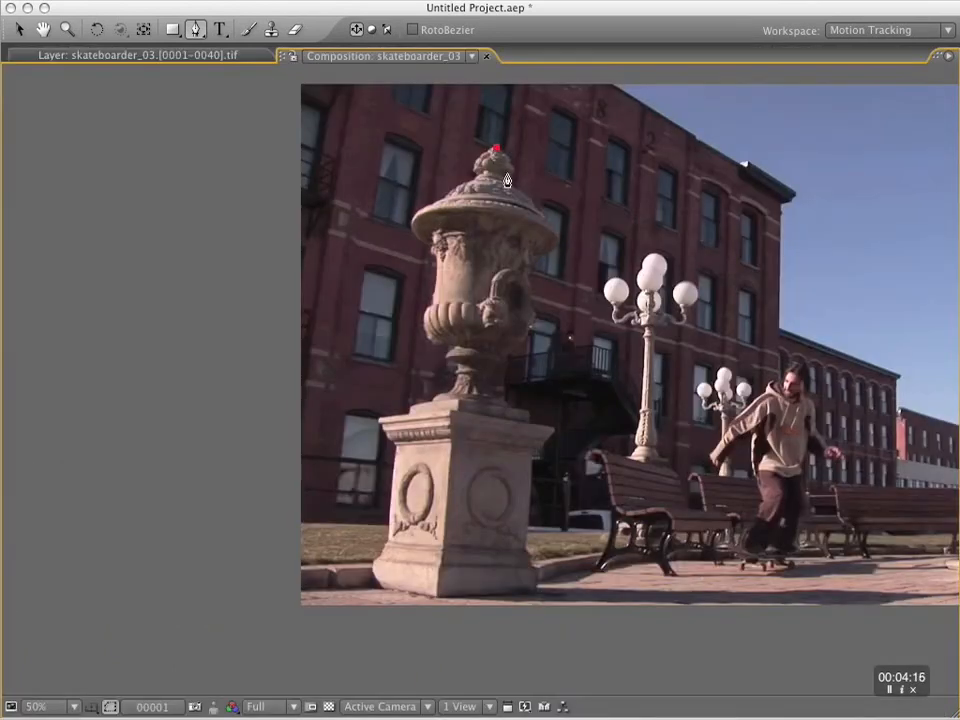
click(509, 184)
click(532, 264)
click(532, 320)
click(501, 353)
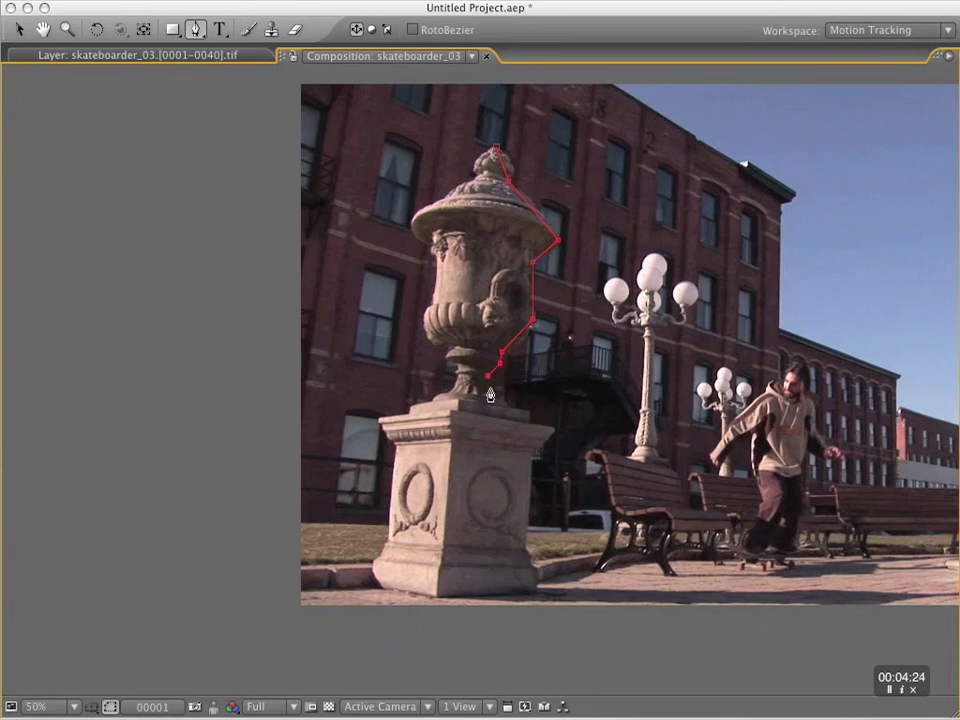
click(526, 412)
click(536, 597)
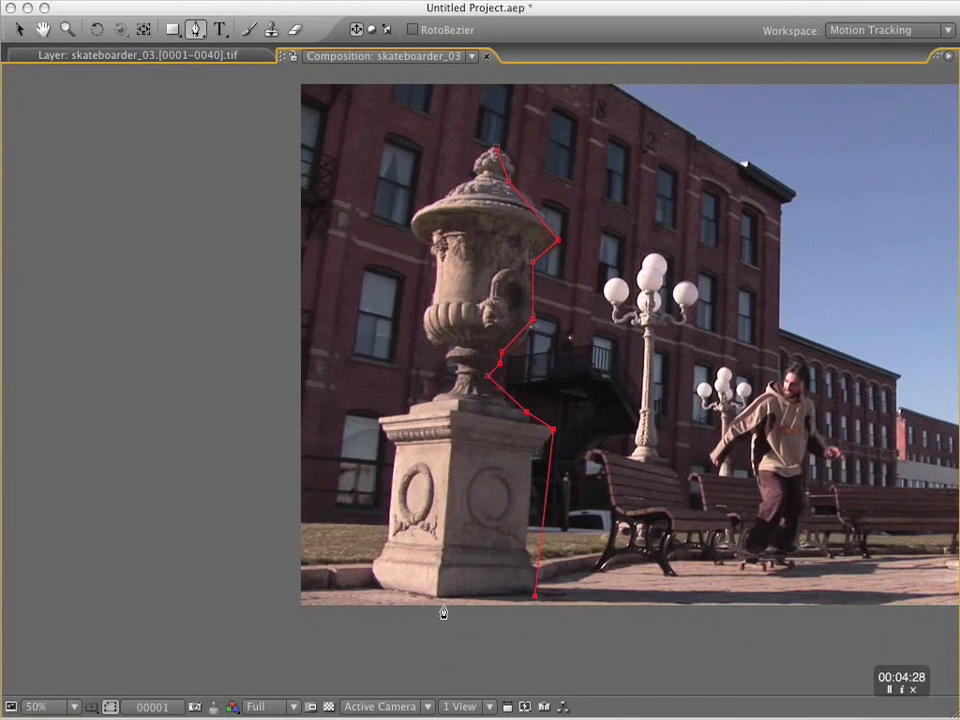
Trace the mask along the pedestal's base and up the left edge of pedestal and urn, closing it at the urn's tip.
click(437, 599)
click(378, 420)
click(455, 372)
click(424, 331)
click(412, 223)
click(494, 151)
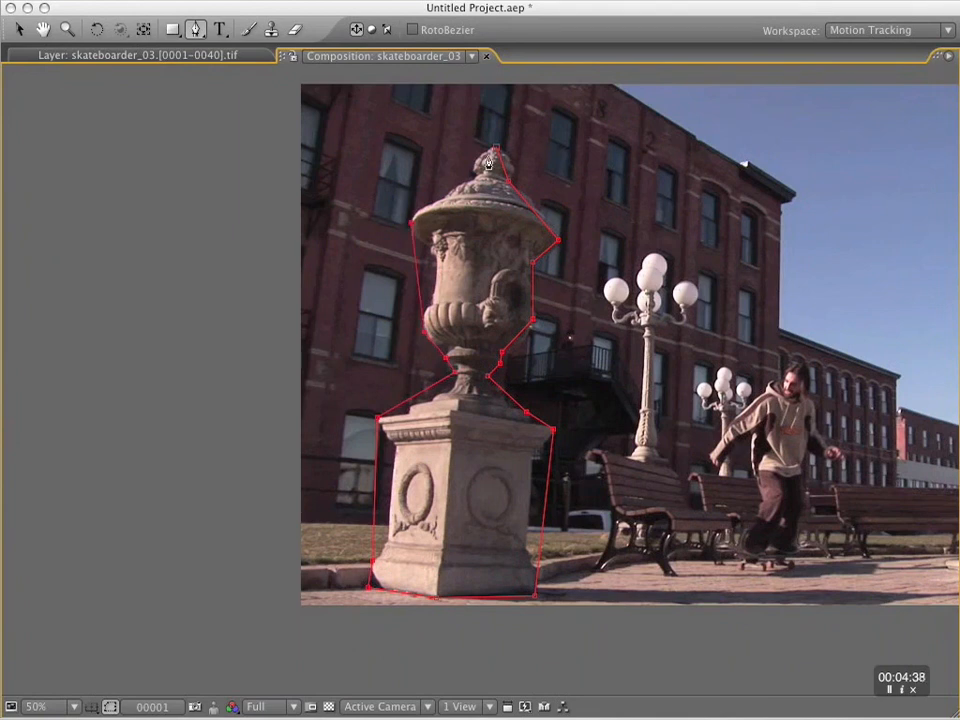
click(476, 179)
click(496, 148)
Add mask points along the right edge of the urn's finial, lid and rim, and fit them to the stone outline.
key(period)
key(space)
drag(535, 187, 439, 543)
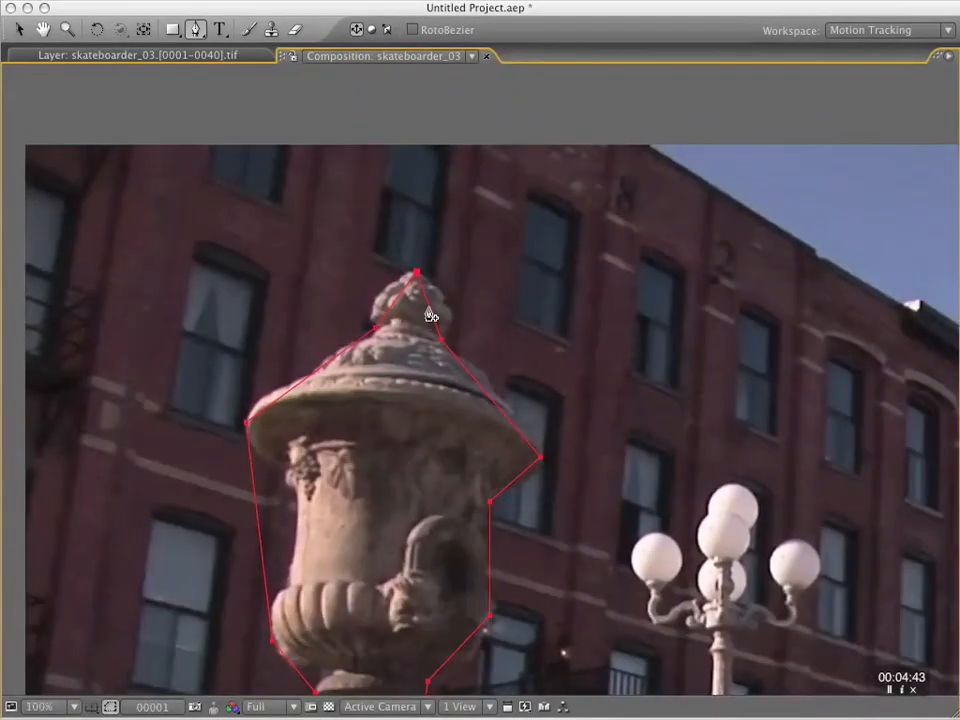
key(v)
super+click(429, 307)
drag(429, 307, 446, 299)
super+click(475, 381)
drag(475, 381, 484, 373)
super+click(514, 480)
drag(514, 480, 528, 482)
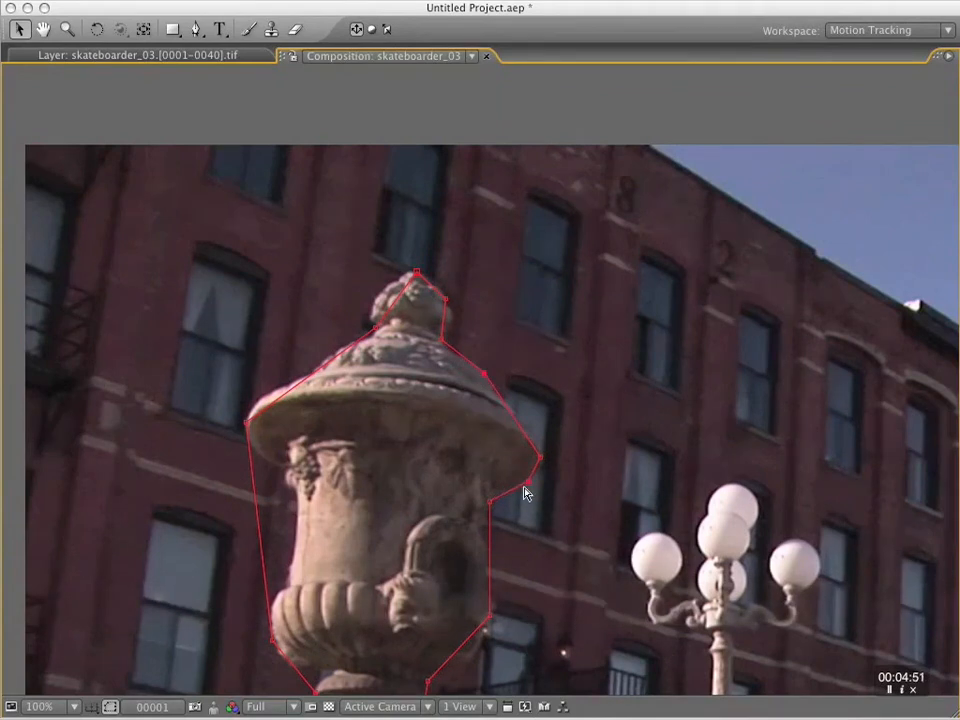
Add and adjust mask points to fit the right edge of the urn's body and bowl.
super+click(490, 538)
drag(490, 538, 484, 535)
drag(490, 616, 494, 607)
super+click(484, 632)
Add mask points below the bowl, around the urn's foot and along the step on top of the pedestal, on the right side.
drag(553, 621, 553, 336)
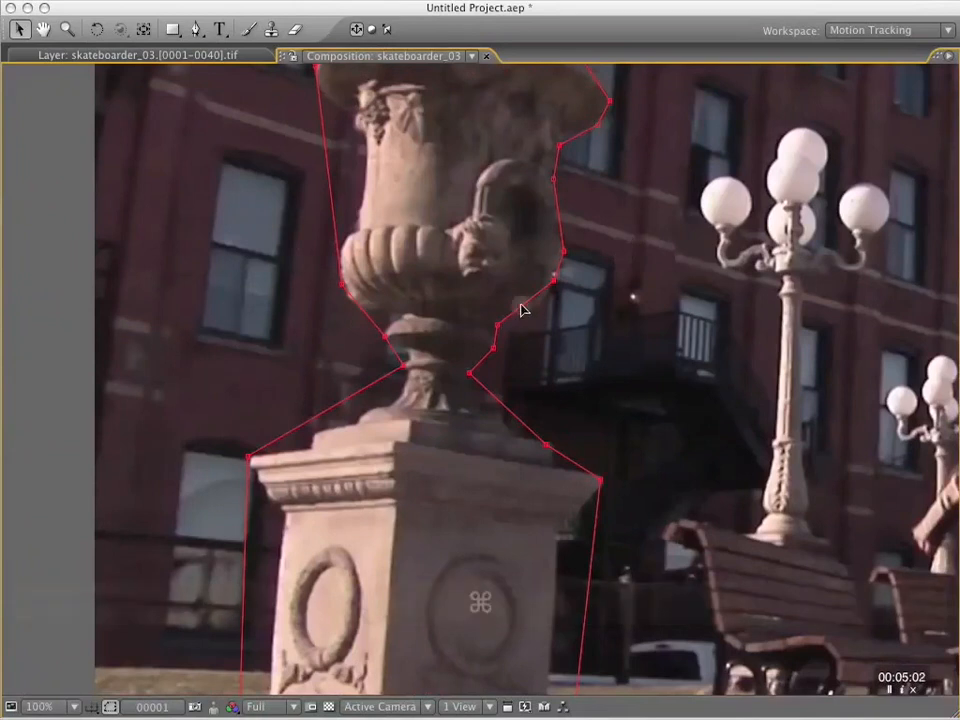
super+click(483, 388)
drag(483, 388, 476, 410)
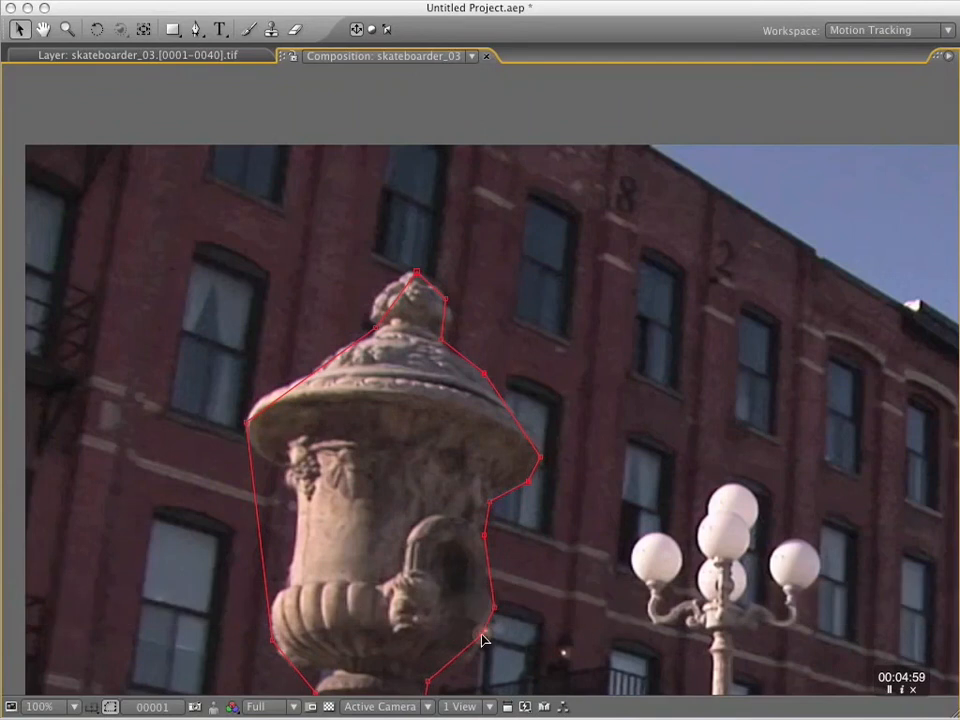
drag(483, 640, 620, 261)
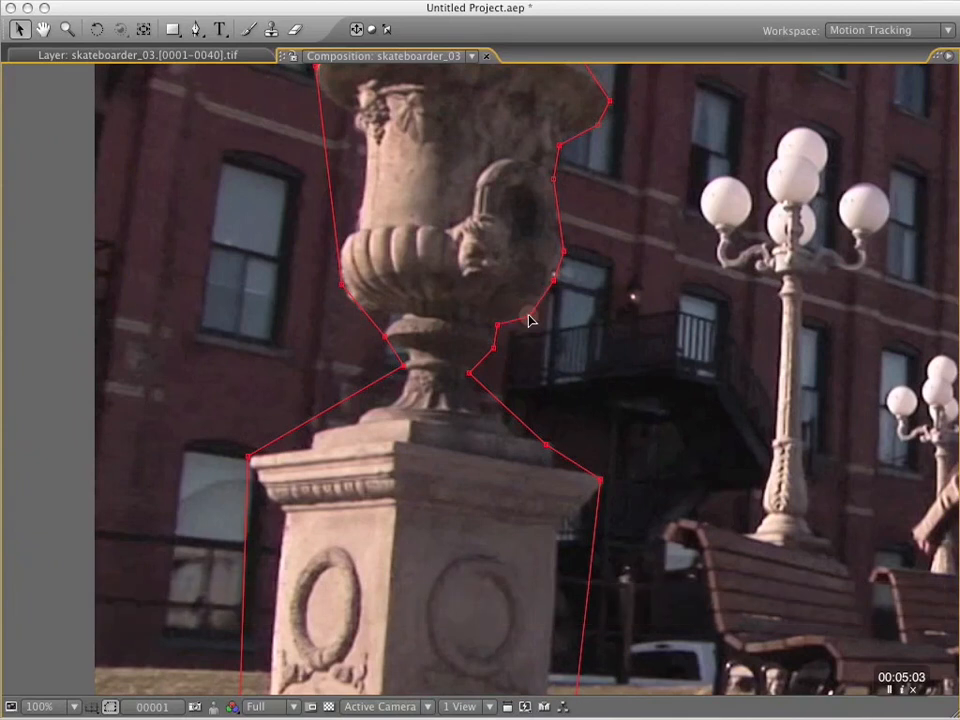
drag(489, 396, 476, 411)
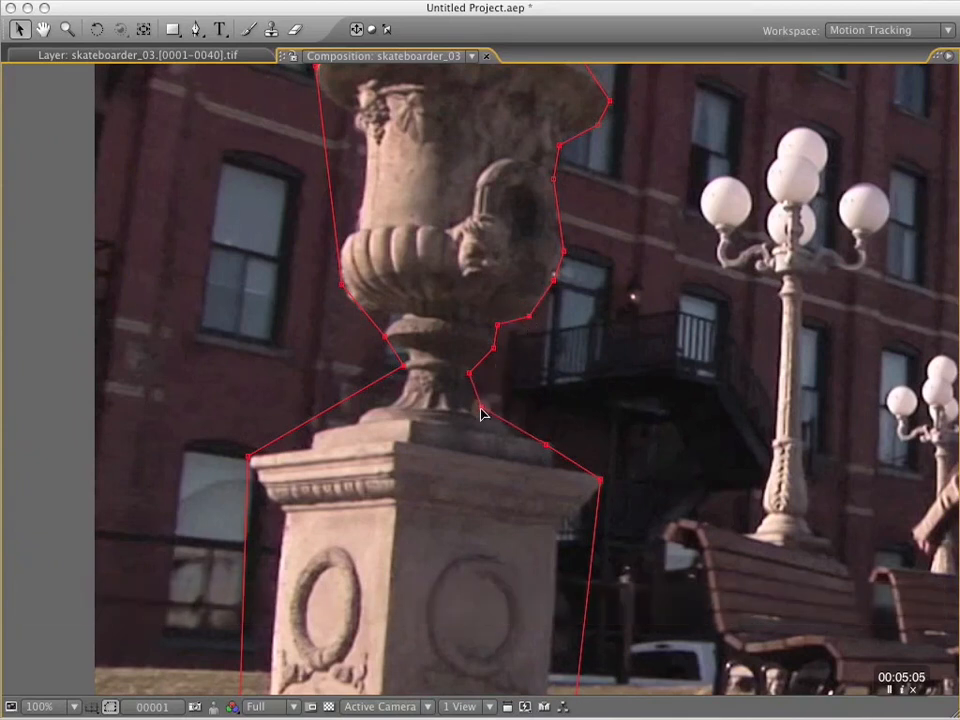
click(500, 417)
click(512, 436)
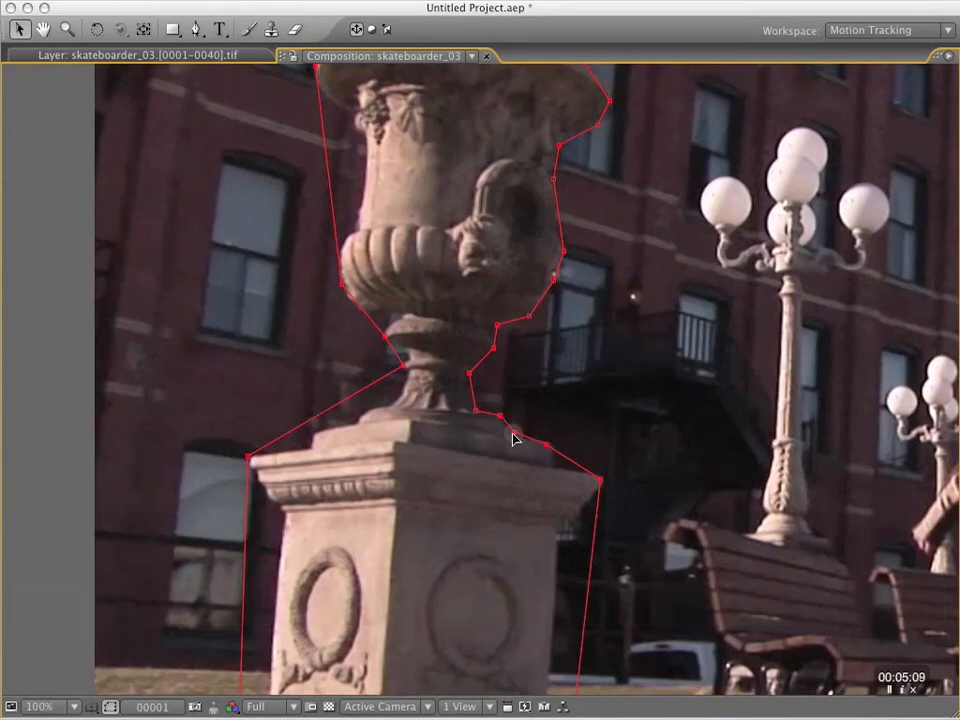
click(553, 447)
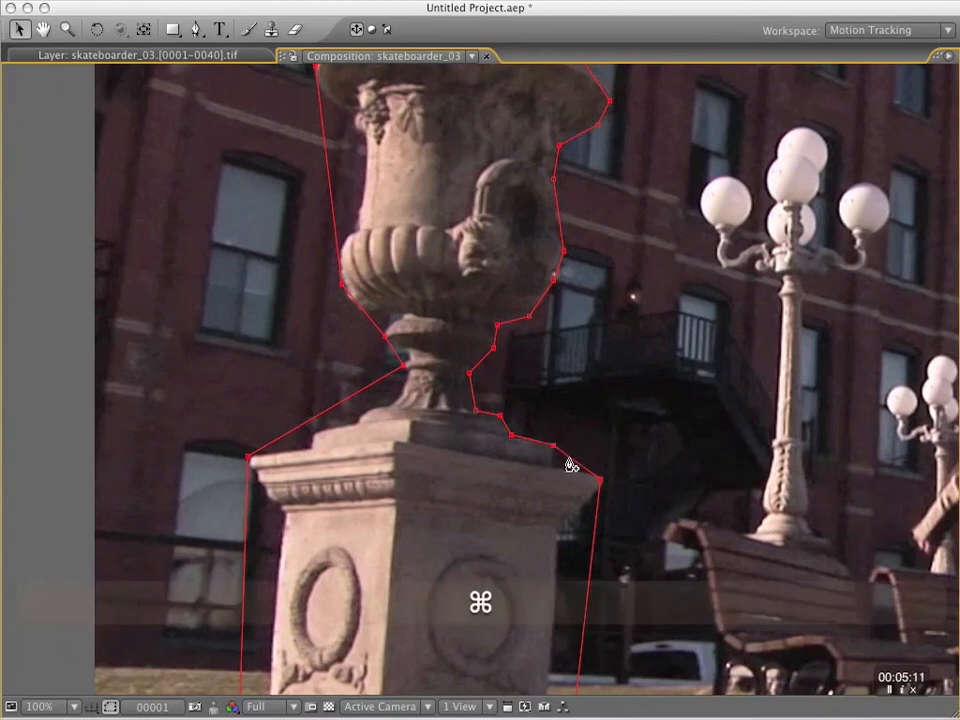
Fit the mask around the right corner of the pedestal's cap and pull it inward to meet the shaft.
click(554, 466)
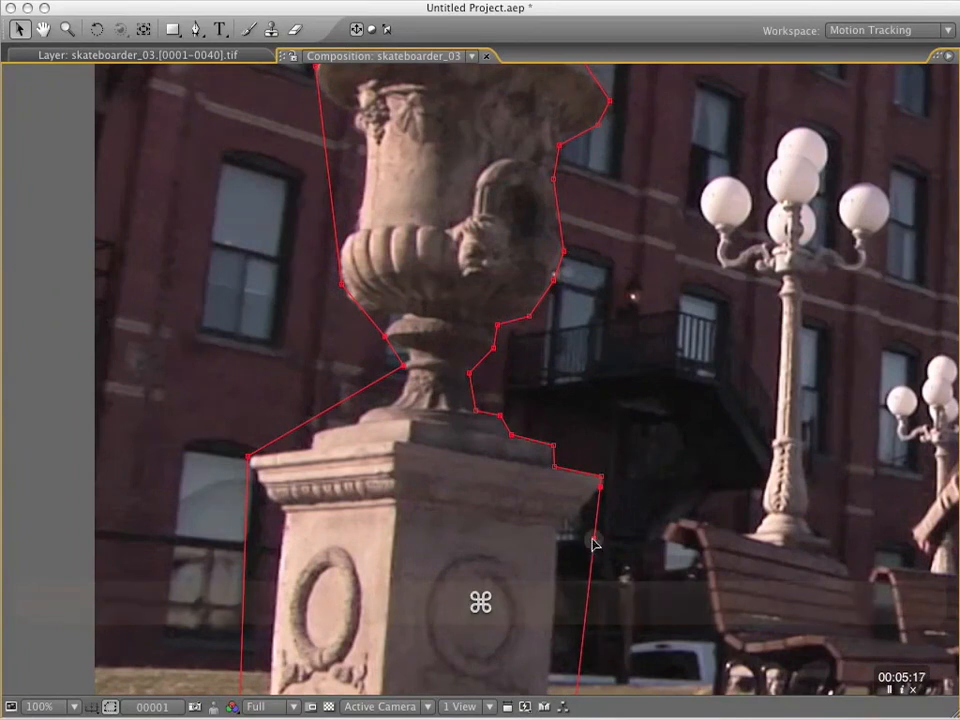
drag(594, 547, 557, 535)
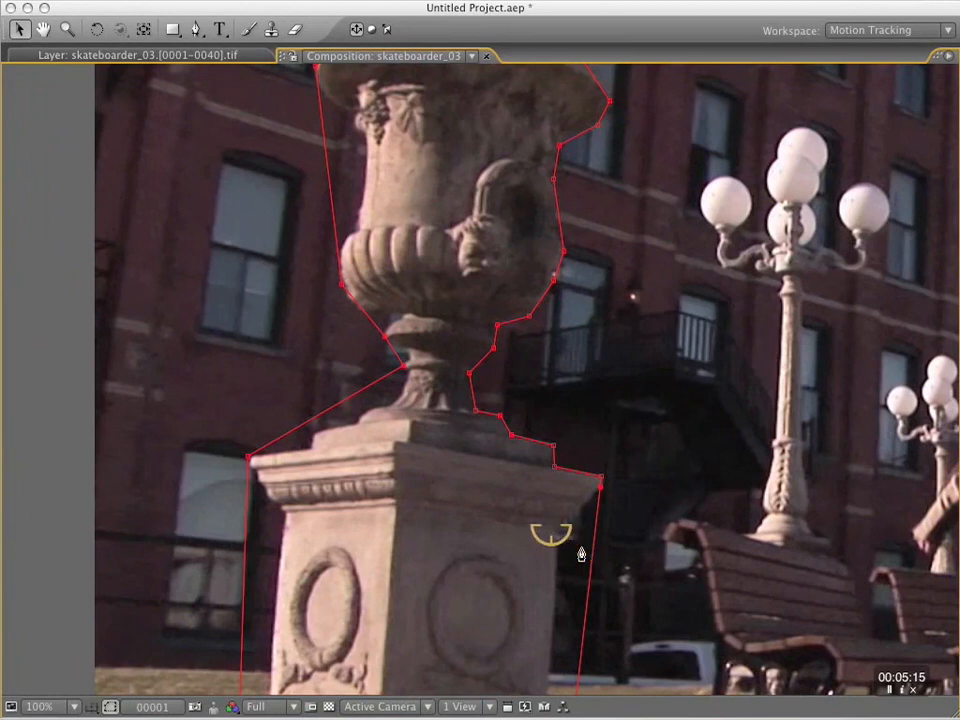
key(super)
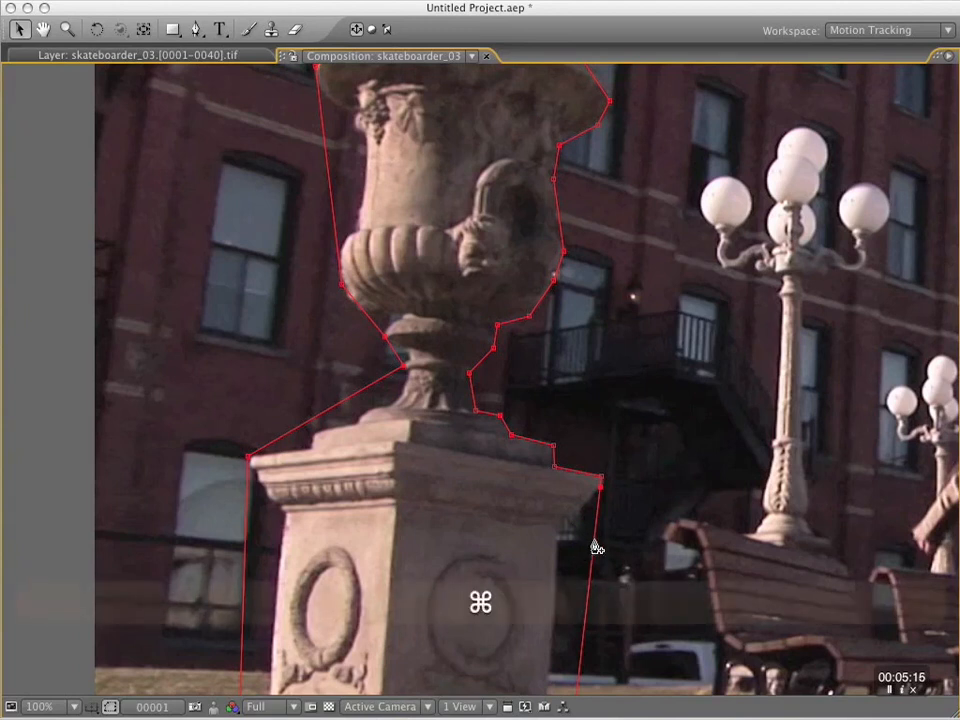
drag(594, 544, 557, 536)
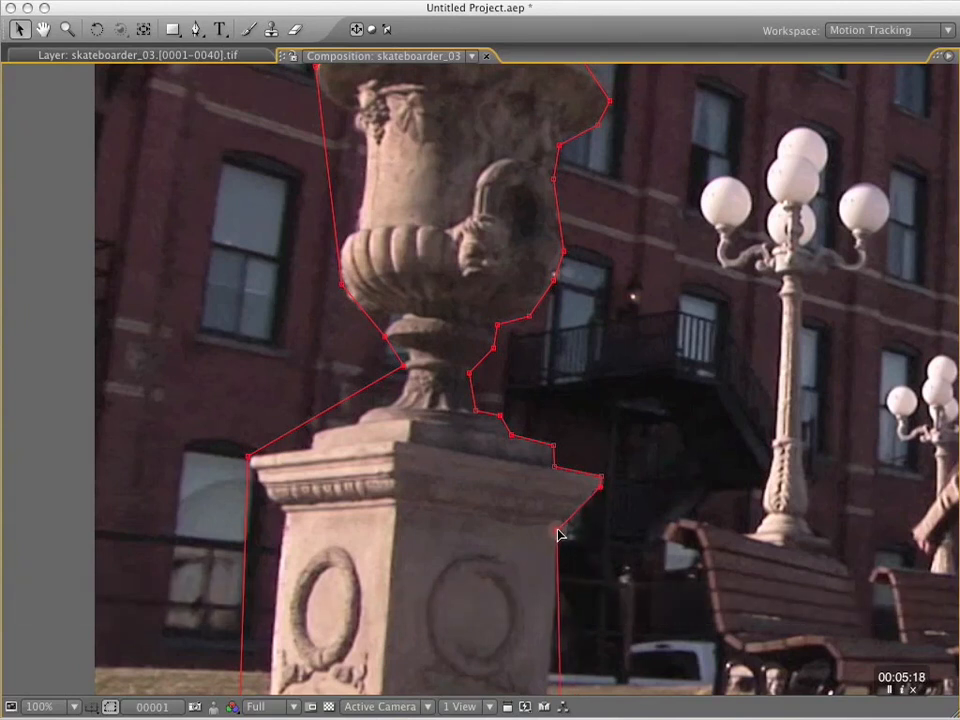
Refine the mask around the pedestal's base by adding and moving points along the moldings on the right and left sides.
key(space)
drag(649, 568, 654, 319)
key(super)
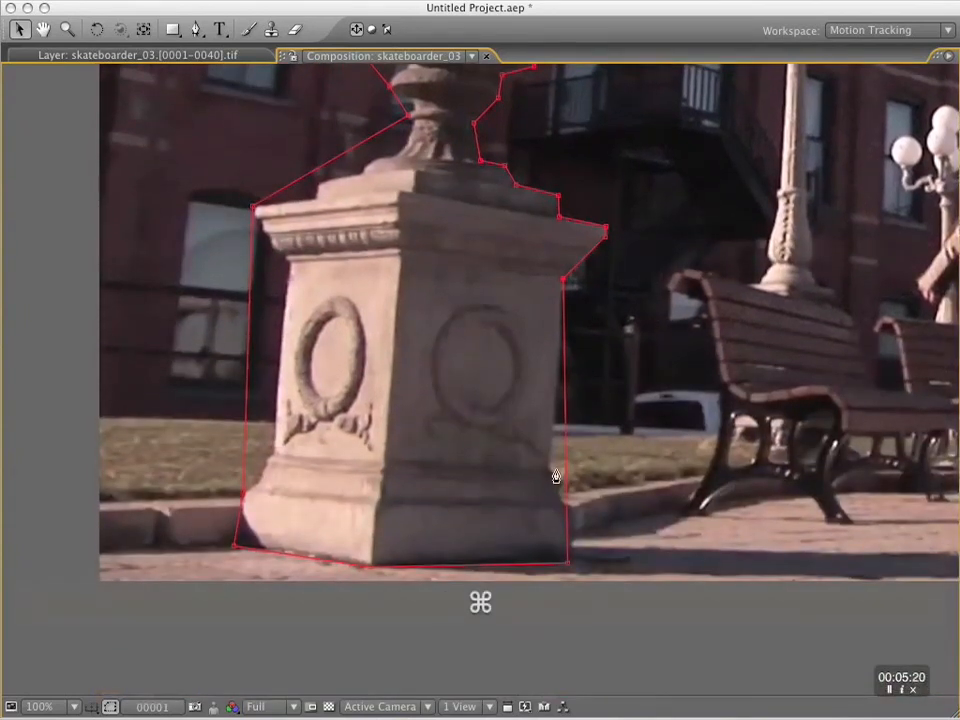
drag(565, 476, 571, 509)
key(super)
drag(568, 563, 571, 561)
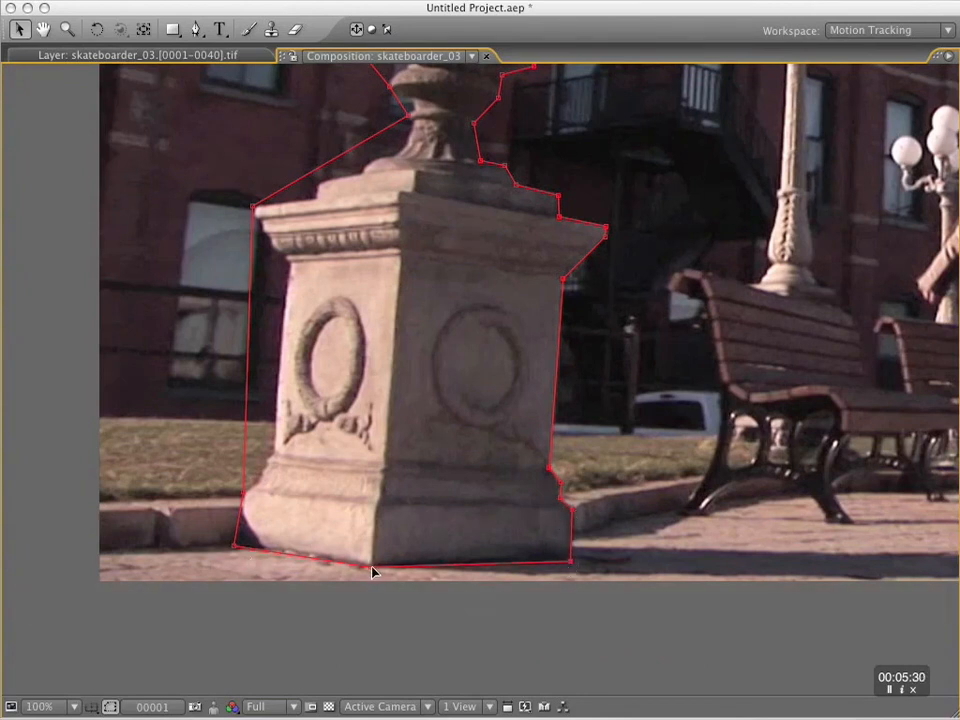
drag(239, 546, 238, 547)
drag(244, 495, 273, 458)
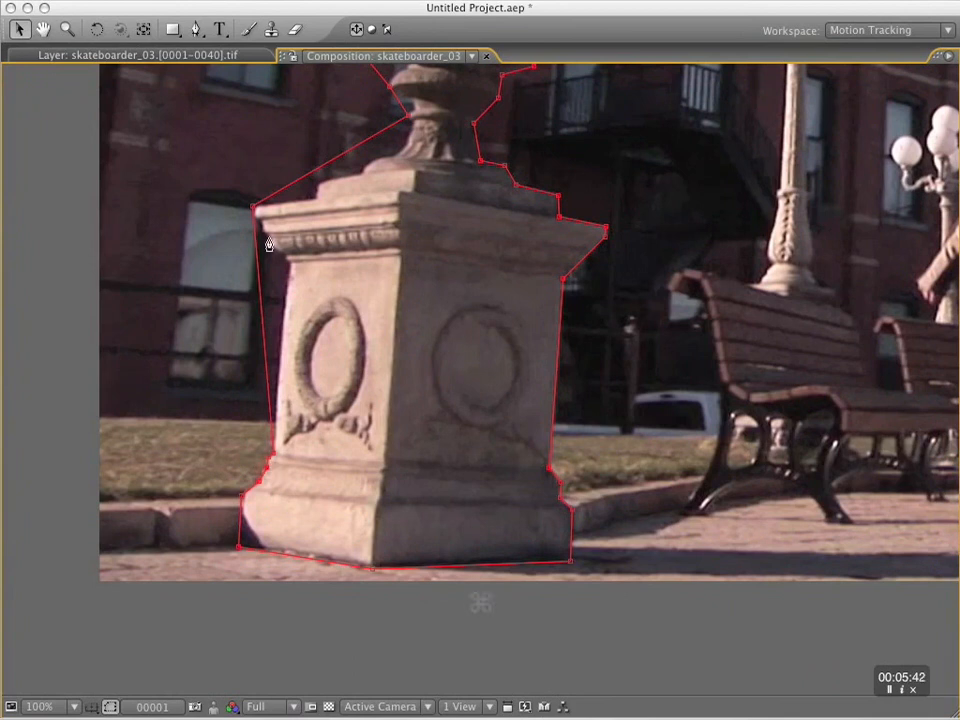
Zoom to 200% and add mask points following the left profile of the moldings under the pedestal's cap.
key(super+equal)
drag(241, 242, 563, 565)
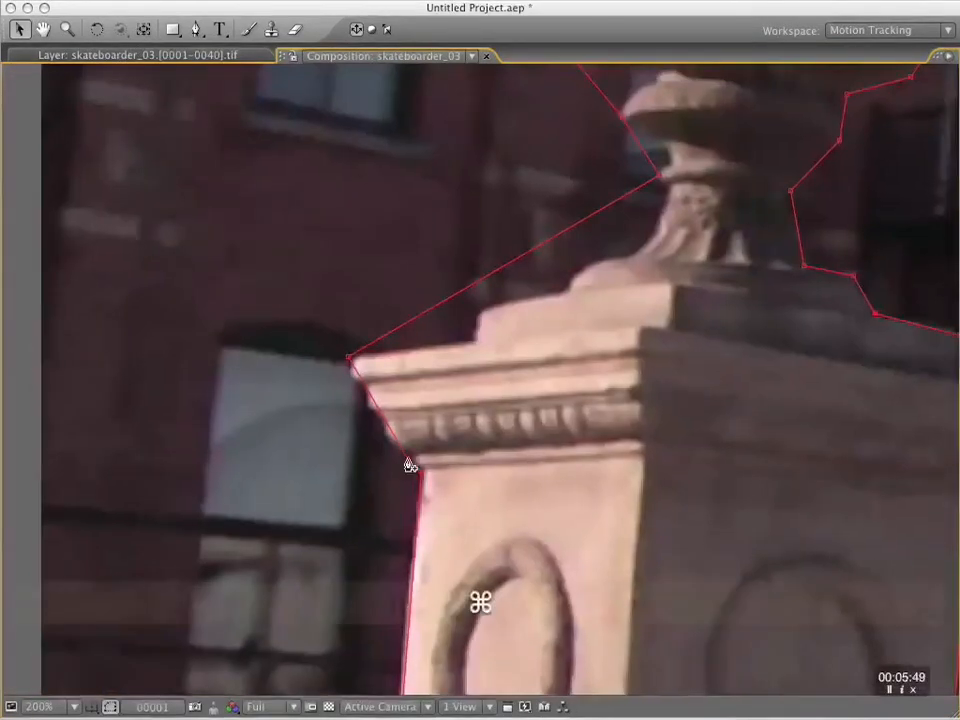
super+click(405, 452)
super+click(386, 421)
super+click(374, 404)
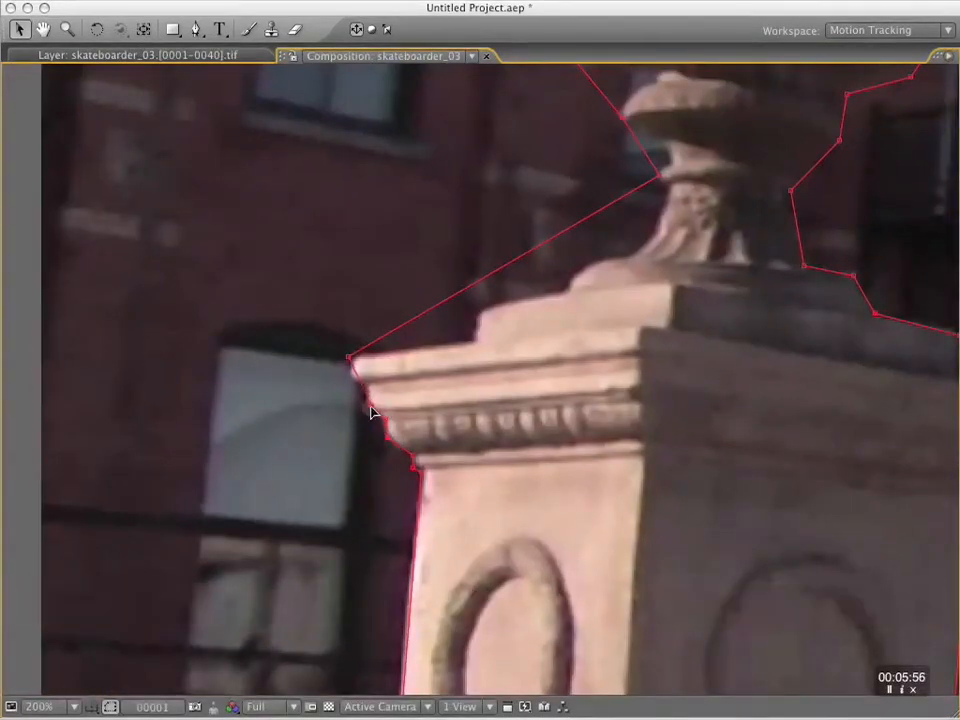
super+click(363, 387)
super+click(353, 372)
Fit the mask to the left side of the pedestal's stepped top and the urn's foot, curving the point on the rounded base.
super+click(476, 340)
super+click(479, 315)
super+click(555, 280)
super+click(572, 279)
super+click(635, 257)
super+click(668, 188)
super+click(657, 232)
key(space)
mouse_move(602, 268)
mouse_down()
mouse_move(621, 403)
mouse_move(604, 268)
mouse_up()
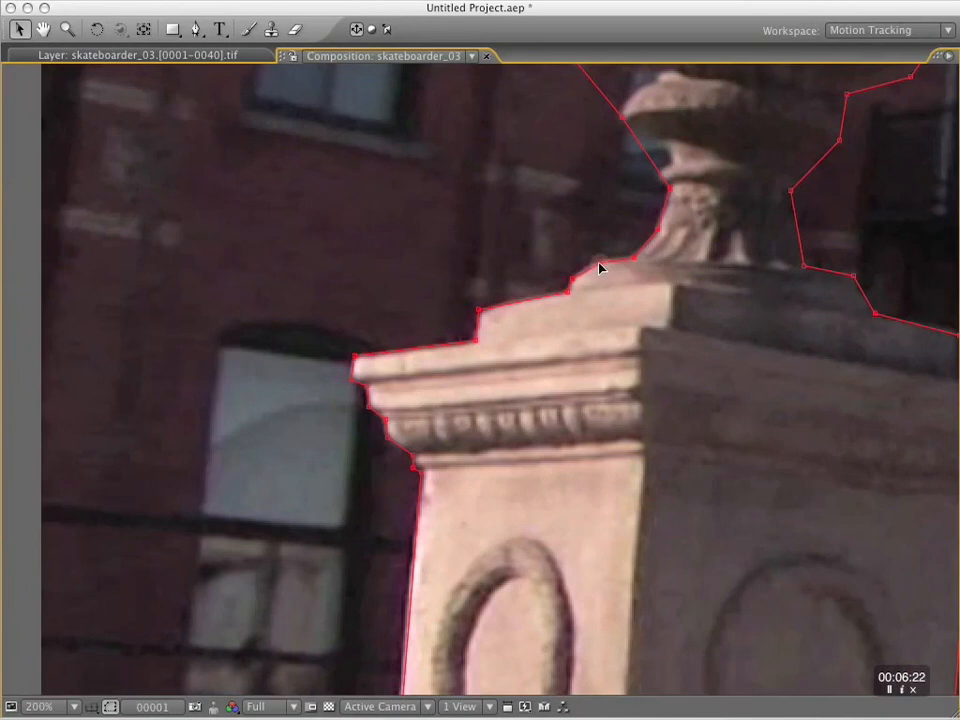
key(alt+super)
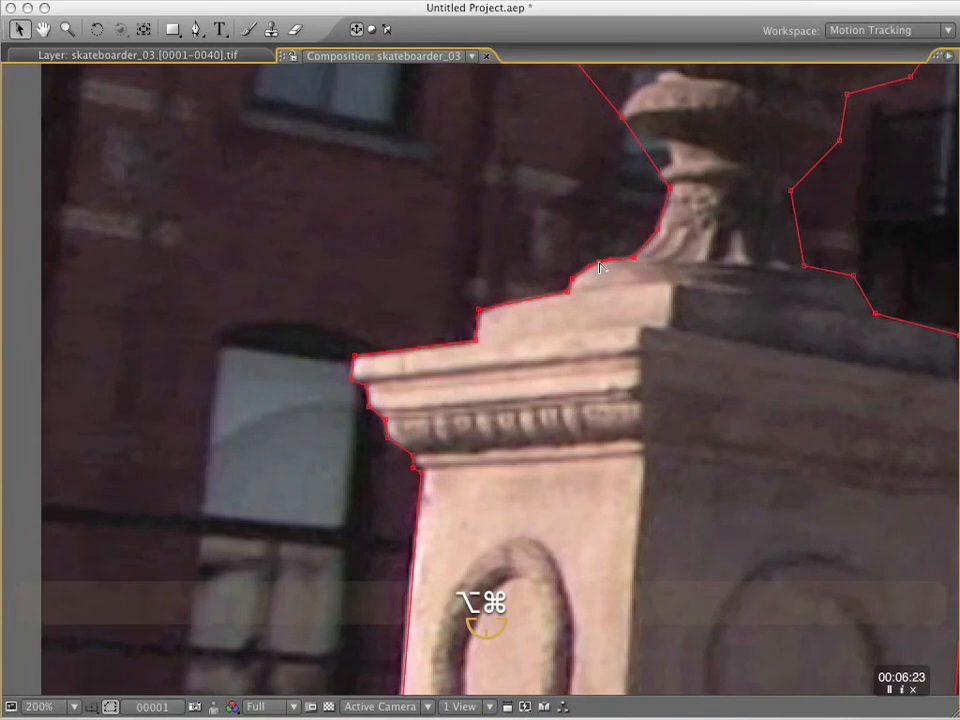
alt+super+click(600, 266)
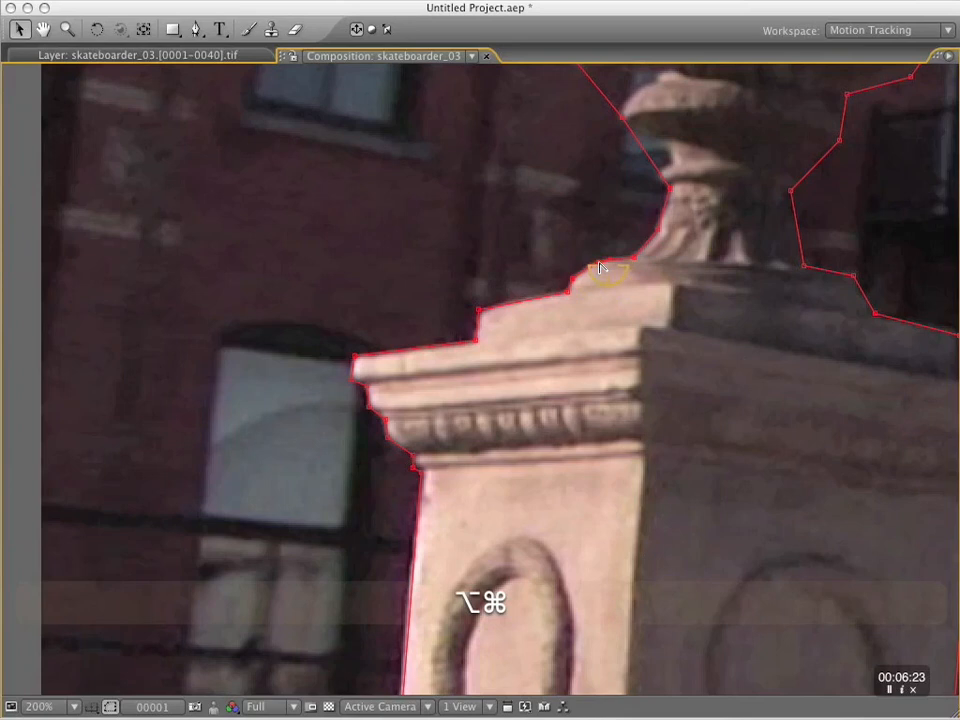
Shape the mask around the left side of the urn's narrow stem and the rounded collar beneath the bowl.
drag(679, 264, 617, 392)
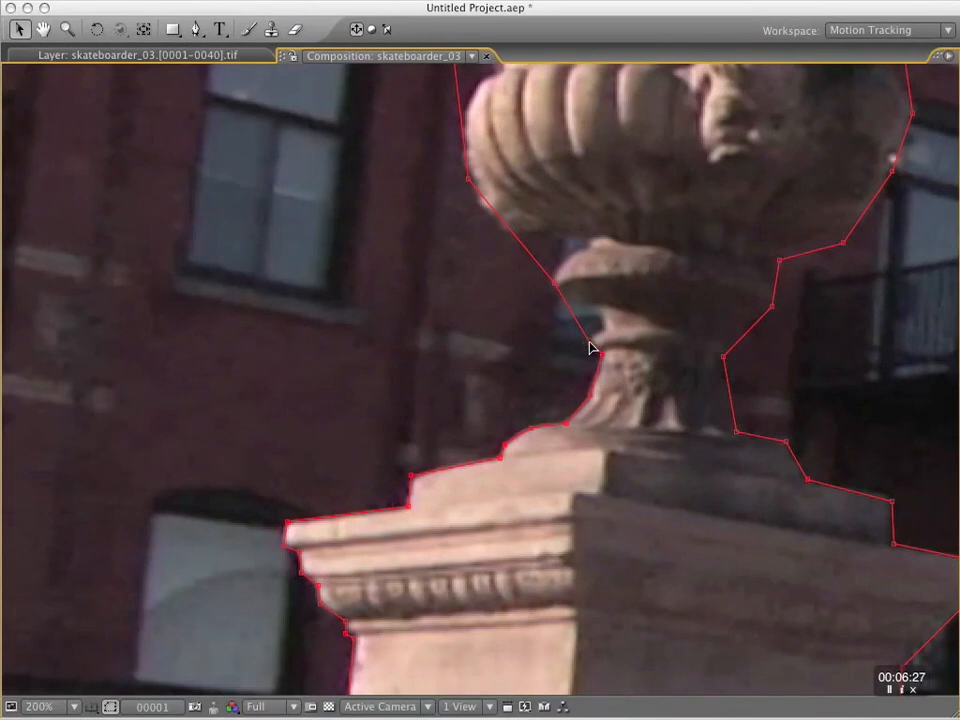
drag(589, 341, 605, 328)
drag(530, 258, 587, 242)
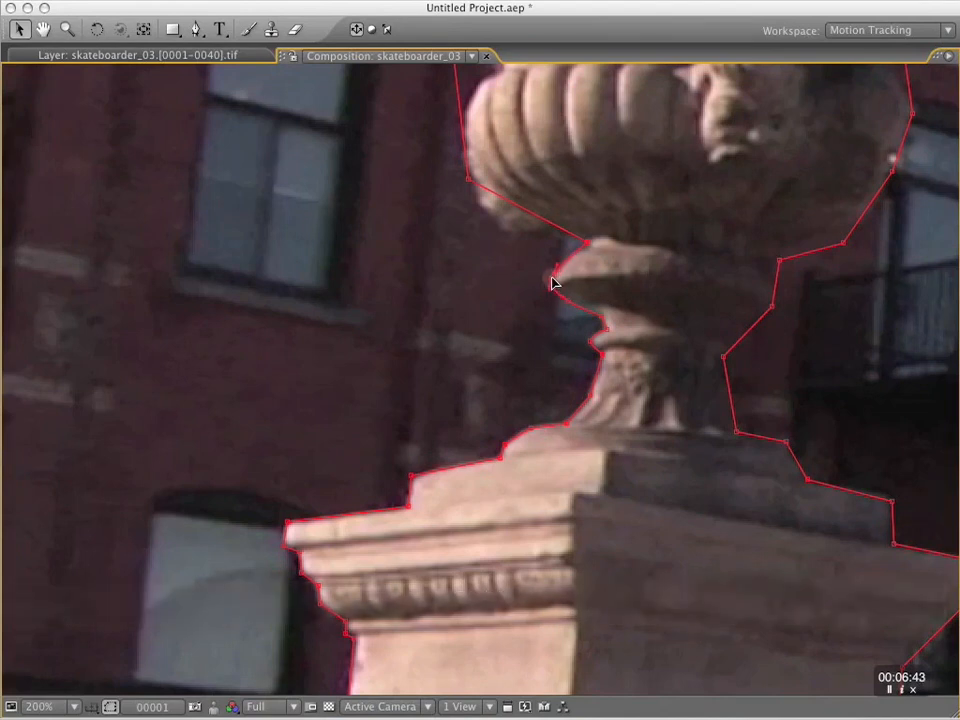
Add and curve mask points along the lower left underside of the urn's bowl up to the collar.
drag(517, 208, 505, 230)
alt+super+click(506, 232)
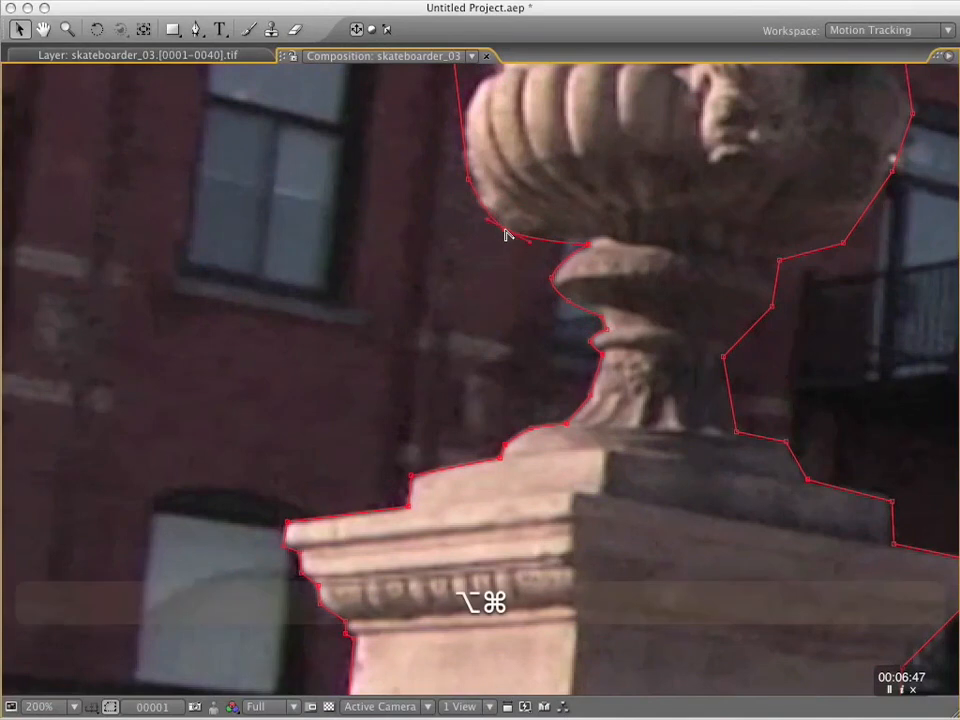
drag(588, 244, 592, 242)
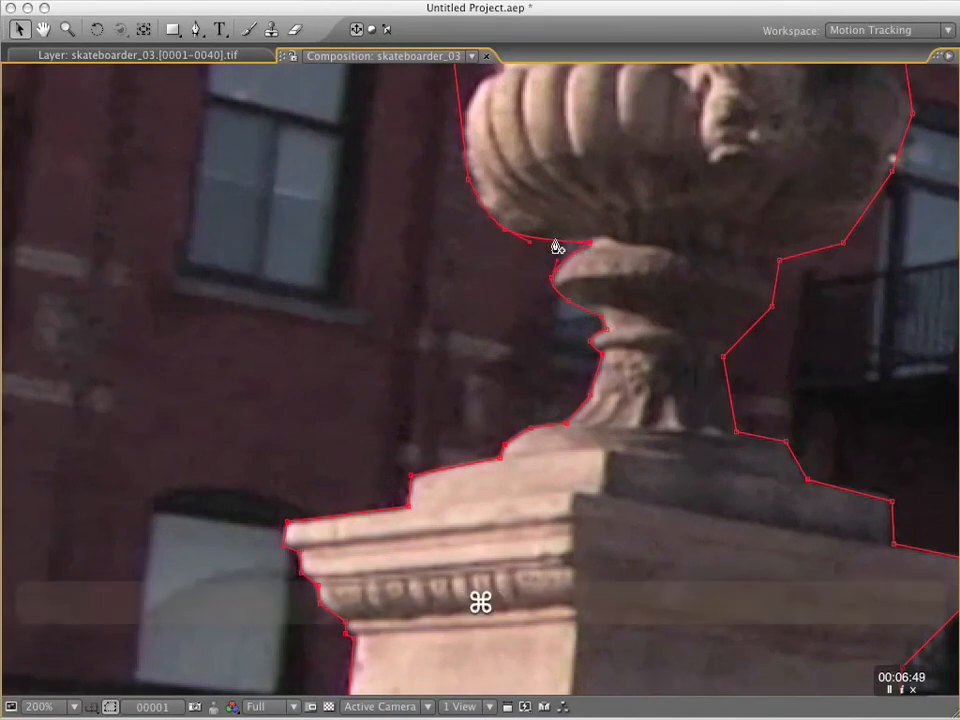
click(553, 238)
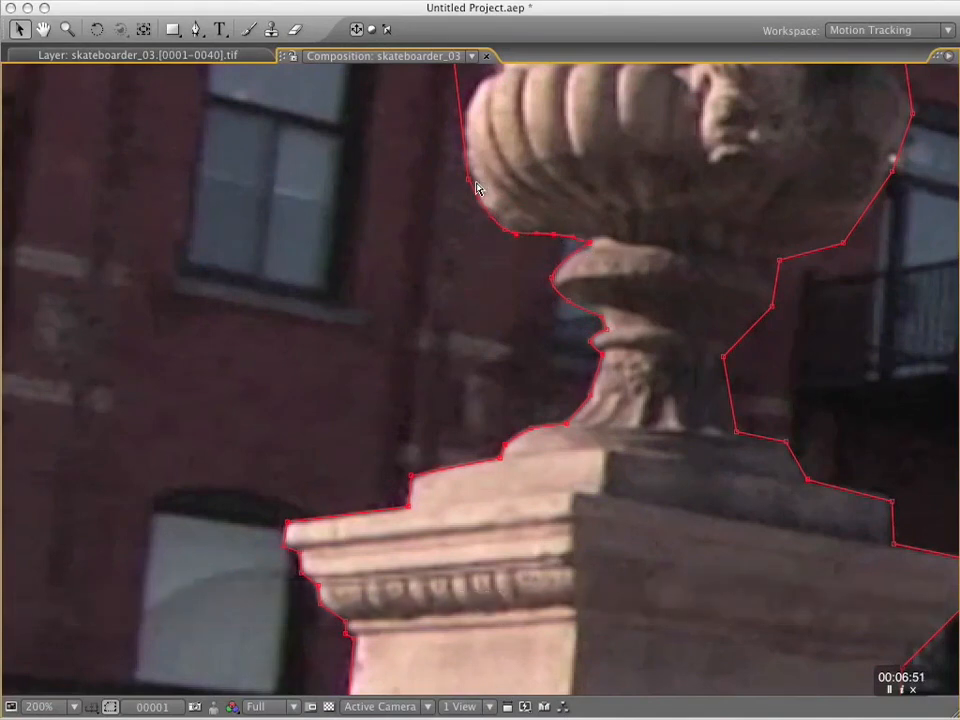
Fit the mask to the left edge of the urn's fluted bowl and the straight body above it.
drag(529, 139, 458, 303)
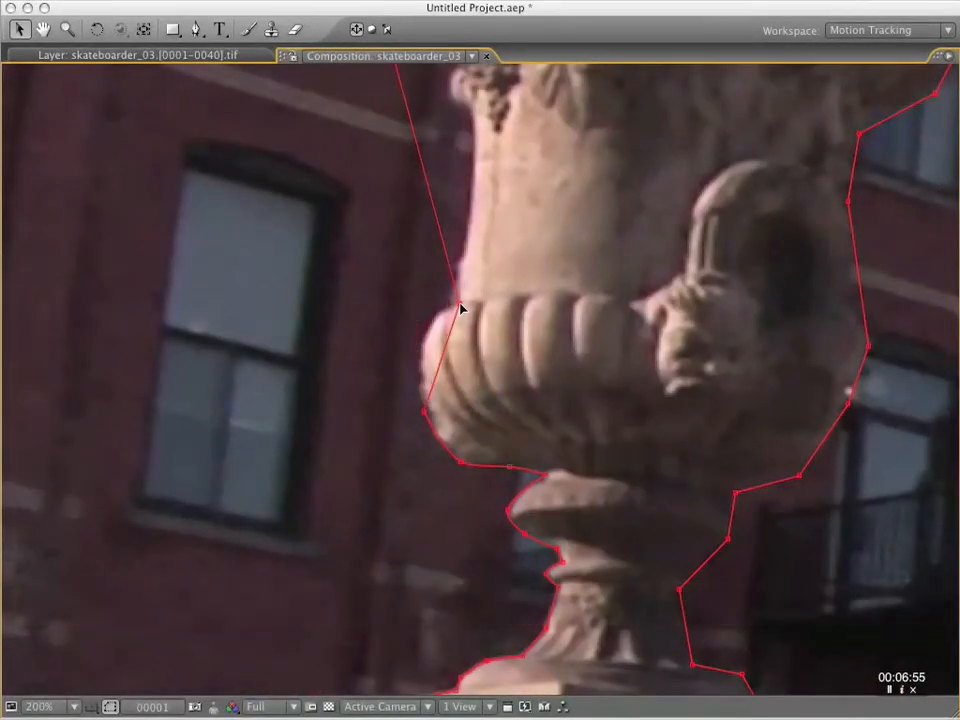
drag(426, 415, 420, 351)
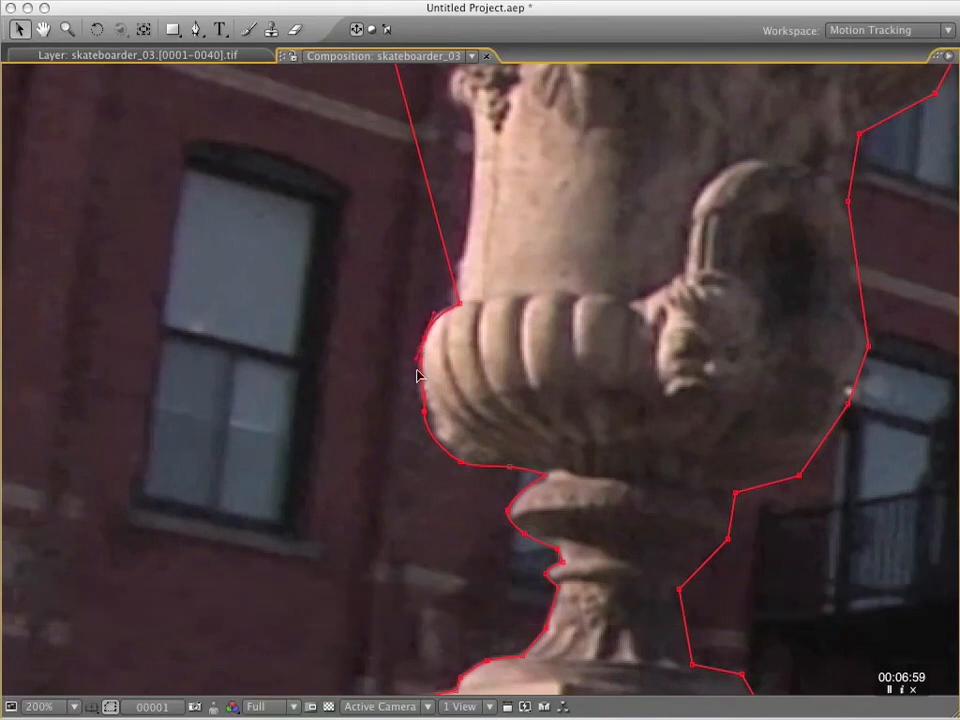
drag(467, 156, 450, 414)
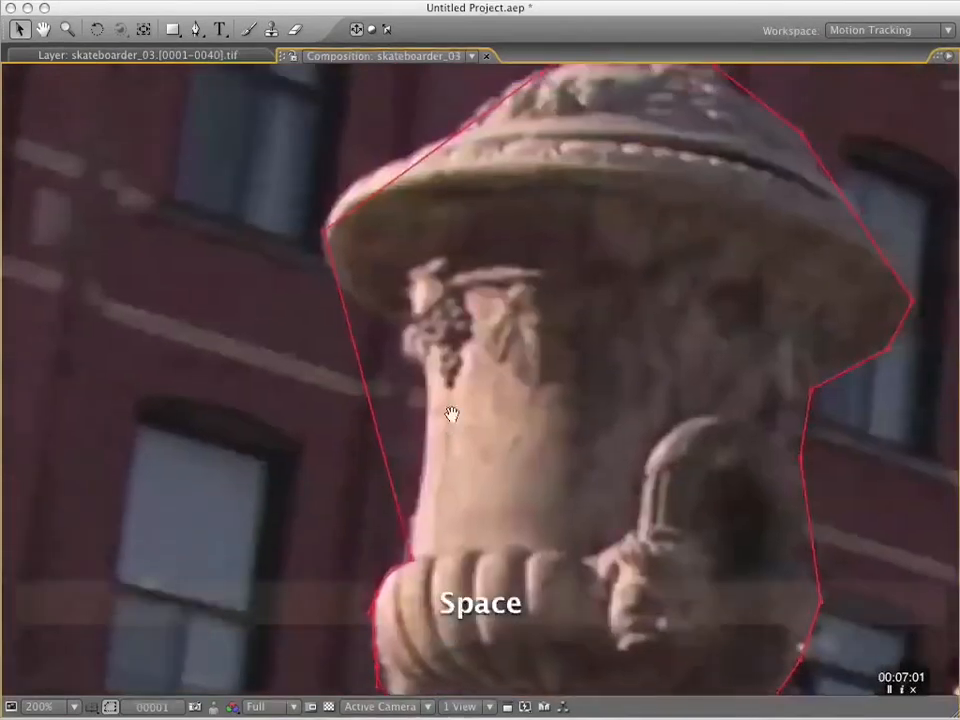
drag(365, 392, 422, 381)
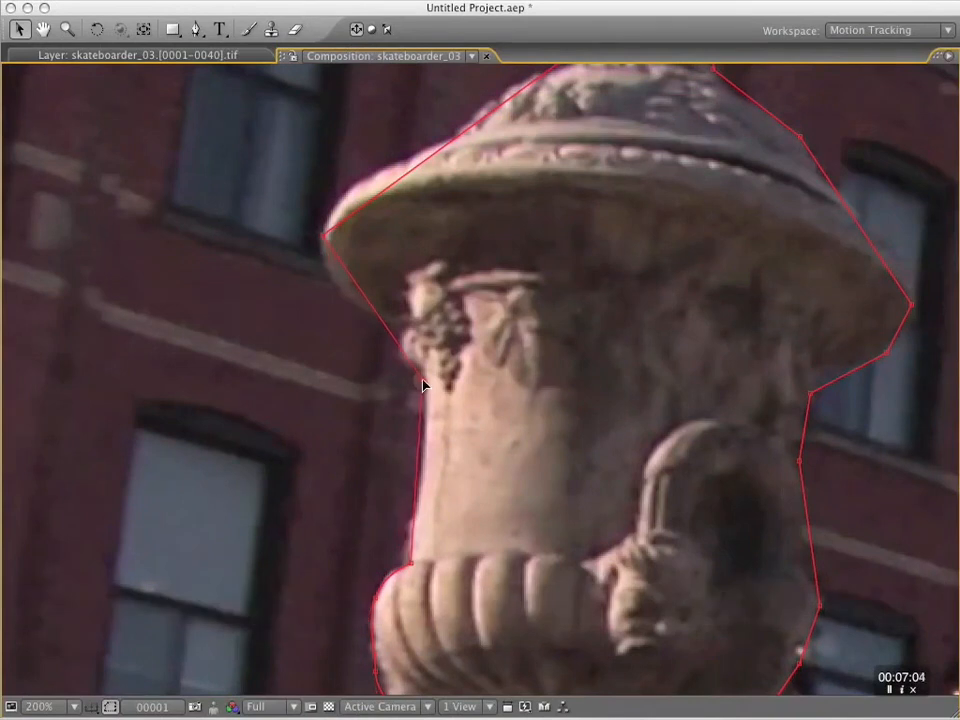
drag(427, 466, 421, 466)
Shape the mask around the grape ornament, the overhanging rim and the left slope of the urn's lid.
drag(412, 352, 405, 355)
drag(349, 271, 343, 297)
drag(368, 203, 297, 388)
drag(395, 335, 397, 340)
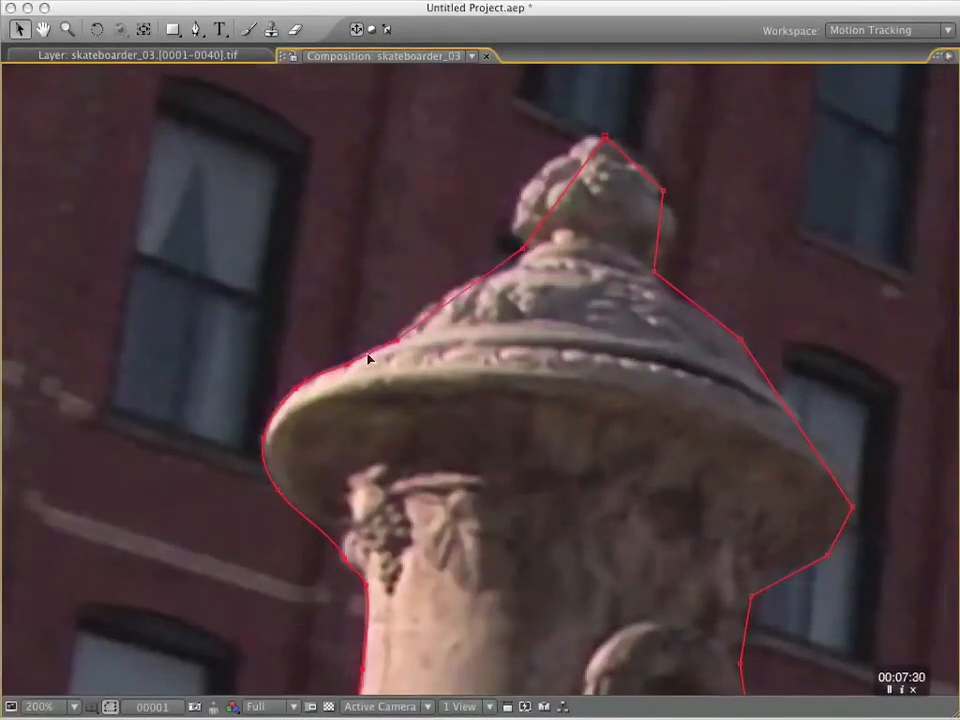
super+click(512, 265)
Curve the mask around the finial on top of the urn, covering its left side, tip and right side.
drag(523, 249, 522, 189)
drag(589, 144, 552, 164)
drag(519, 237, 493, 332)
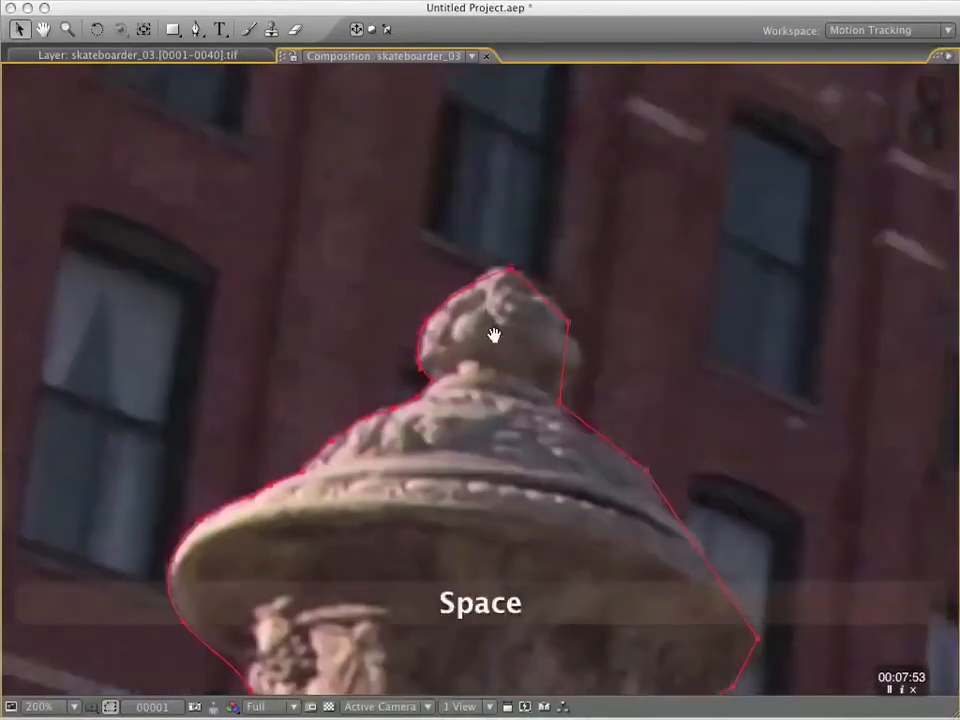
alt+super+click(503, 270)
alt+super+click(570, 323)
drag(552, 287, 542, 297)
drag(573, 352, 581, 354)
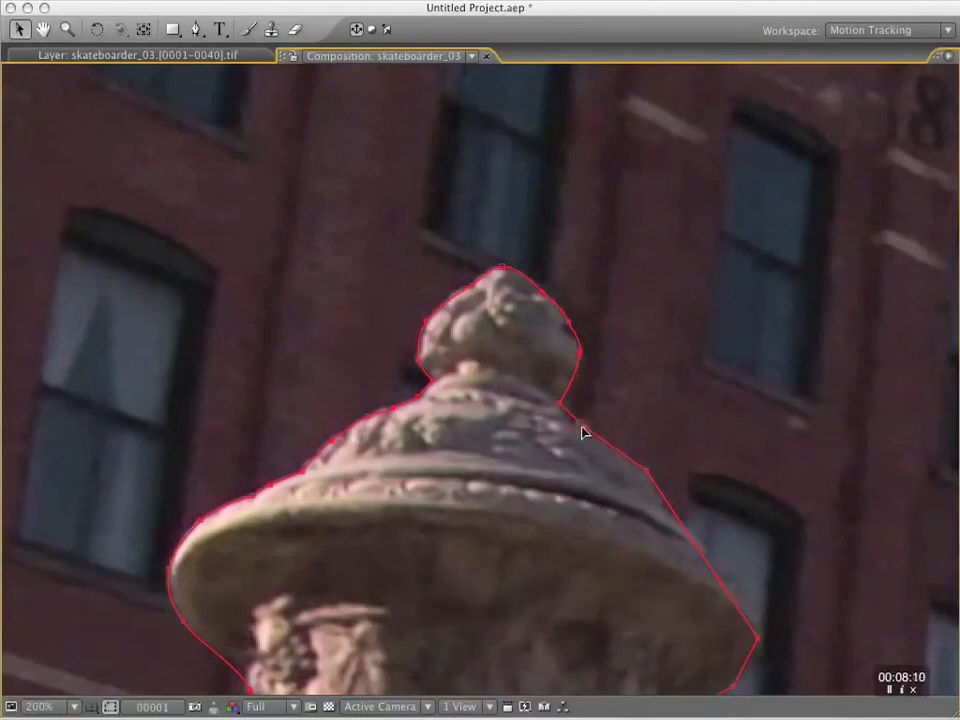
Refine the mask points along the right side of the urn's lid and its overhanging rim.
drag(724, 454, 609, 306)
alt+super+click(563, 235)
alt+super+click(674, 402)
alt+super+click(649, 452)
alt+super+click(574, 490)
Fit the mask to the right side of the urn's body and the underside of its bowl.
drag(582, 630, 537, 356)
alt+super+click(551, 400)
alt+super+click(530, 459)
alt+super+click(481, 529)
Shape the mask around the right side of the urn's collar and narrow stem.
drag(417, 547, 390, 552)
alt+super+click(412, 593)
drag(386, 621, 423, 497)
alt+super+click(411, 507)
alt+super+click(416, 487)
alt+super+click(423, 577)
Set a Mask Shape keyframe for Mask 1 on White Solid 1 at frame 1.
drag(621, 617, 597, 200)
key(comma)
key(comma)
key(grave)
drag(493, 275, 492, 435)
key(comma)
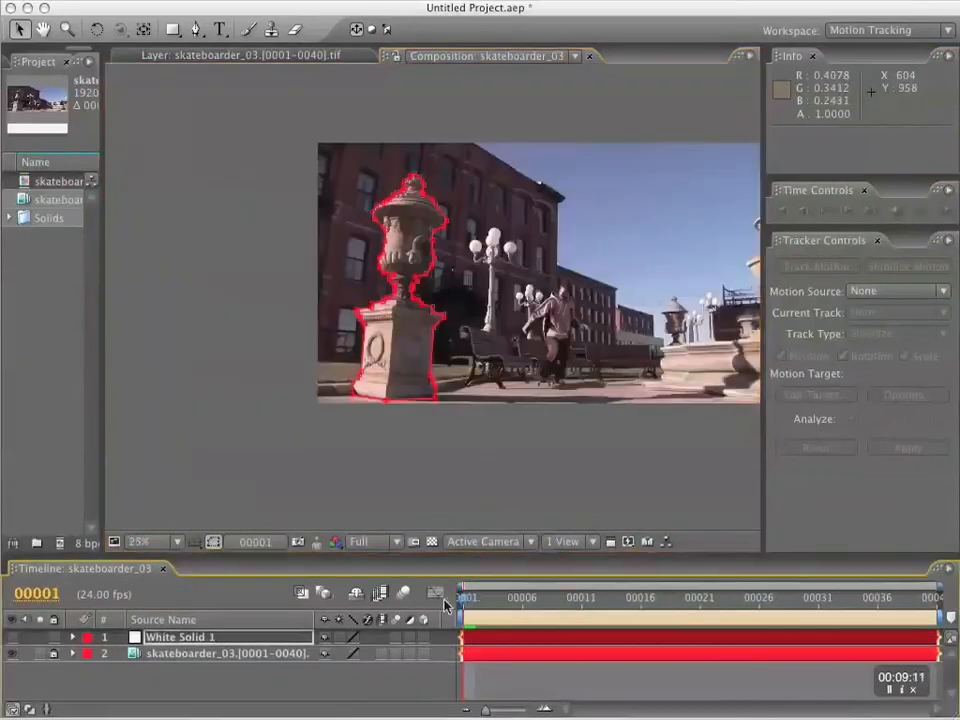
key(alt+shift+m)
Scrub and preview the stabilized shot to check how the mask follows the urn and pedestal.
key(space)
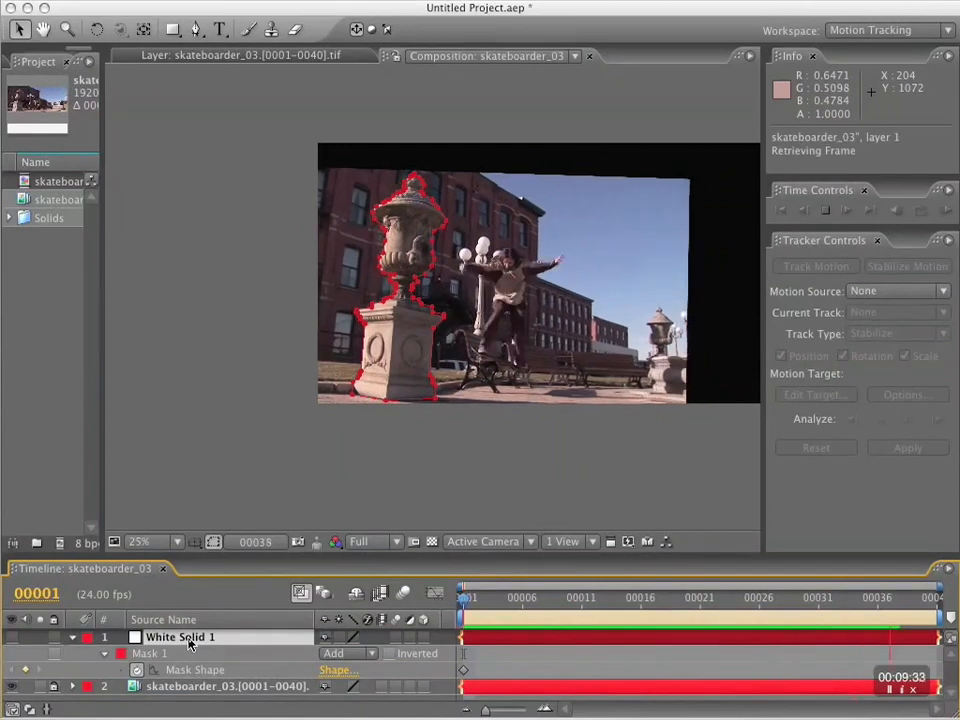
click(522, 599)
click(465, 600)
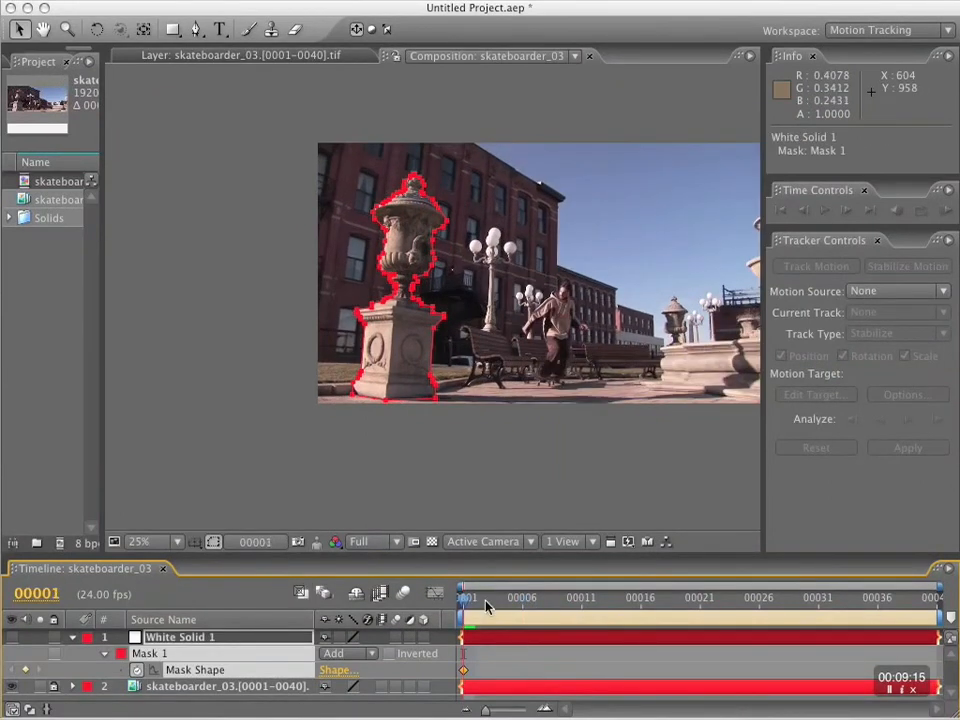
drag(465, 600, 367, 590)
drag(465, 598, 654, 618)
key(Home)
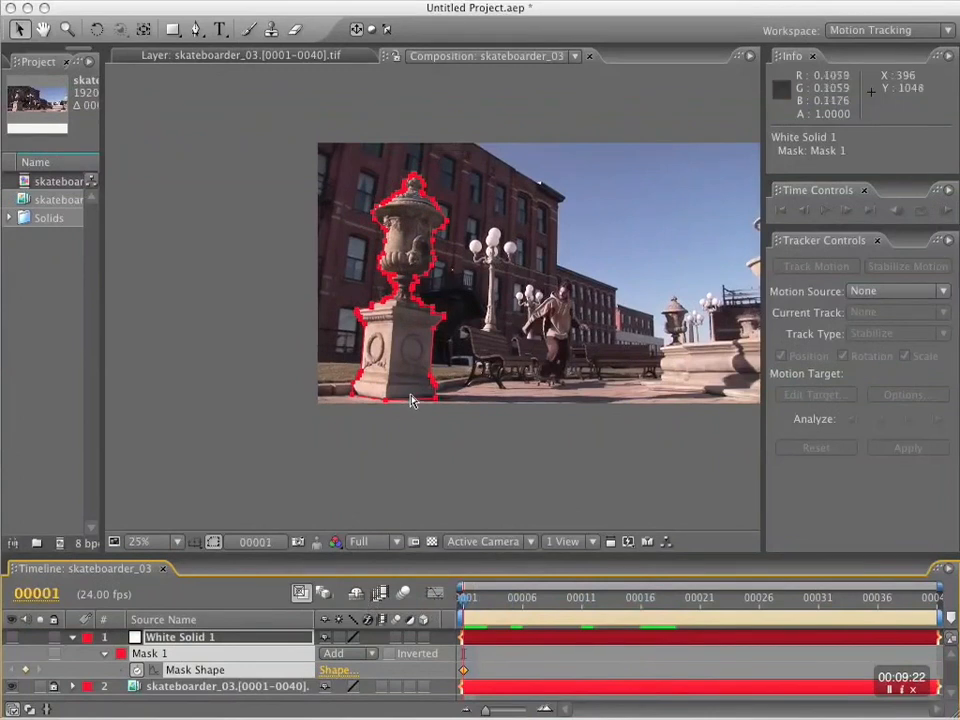
key(KP_0)
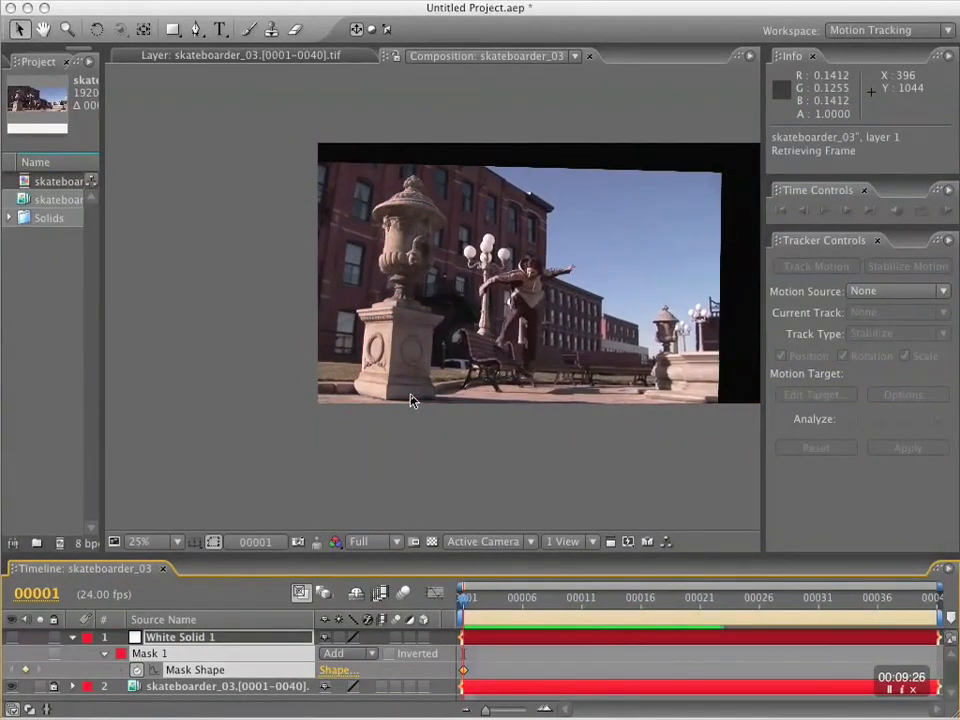
key(KP_0)
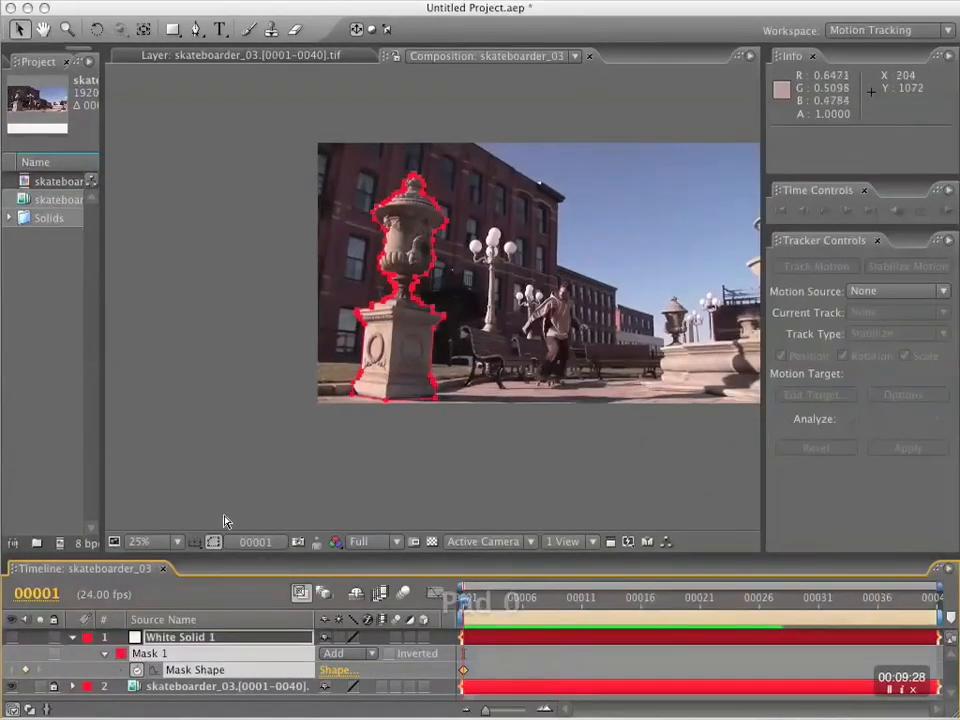
key(space)
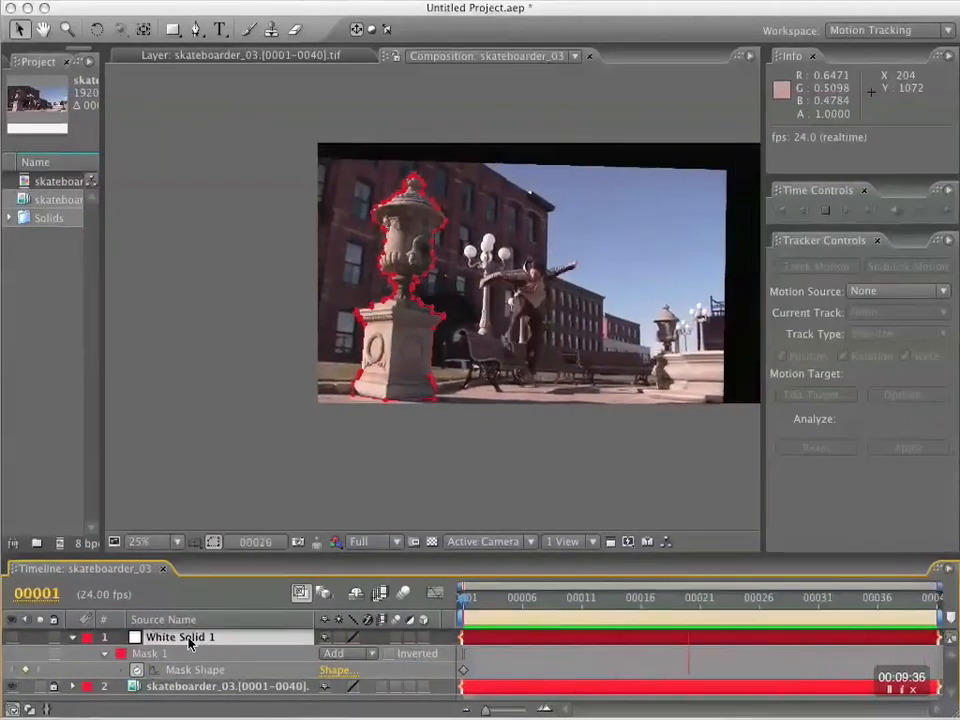
key(KP_0)
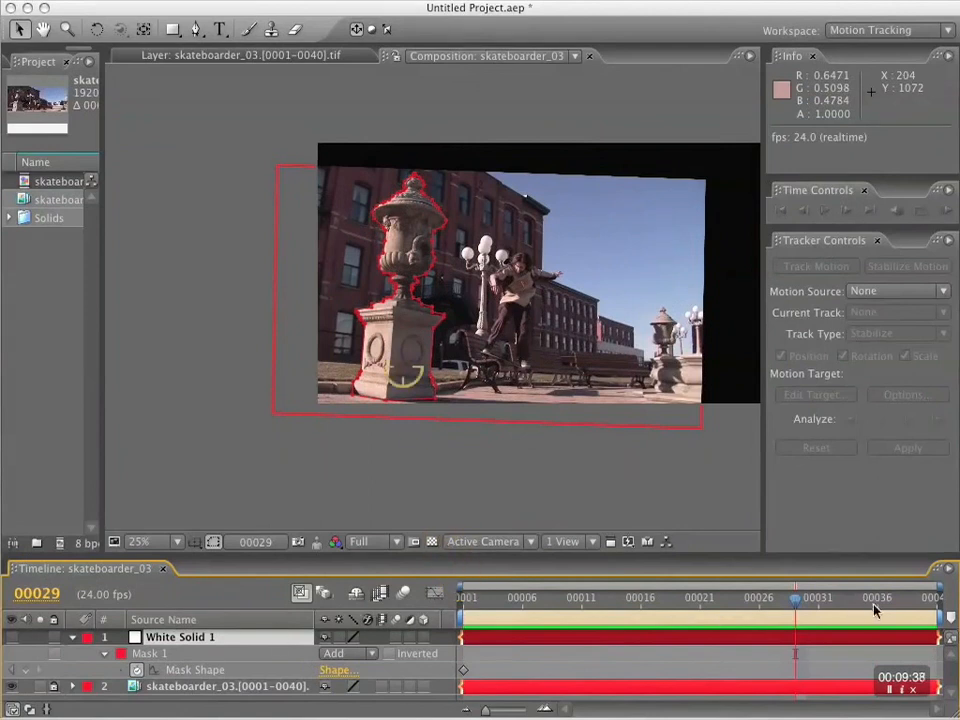
Go to frame 40, select Mask 1 and frame the pedestal's base at 100% in the maximized view.
drag(795, 604, 932, 598)
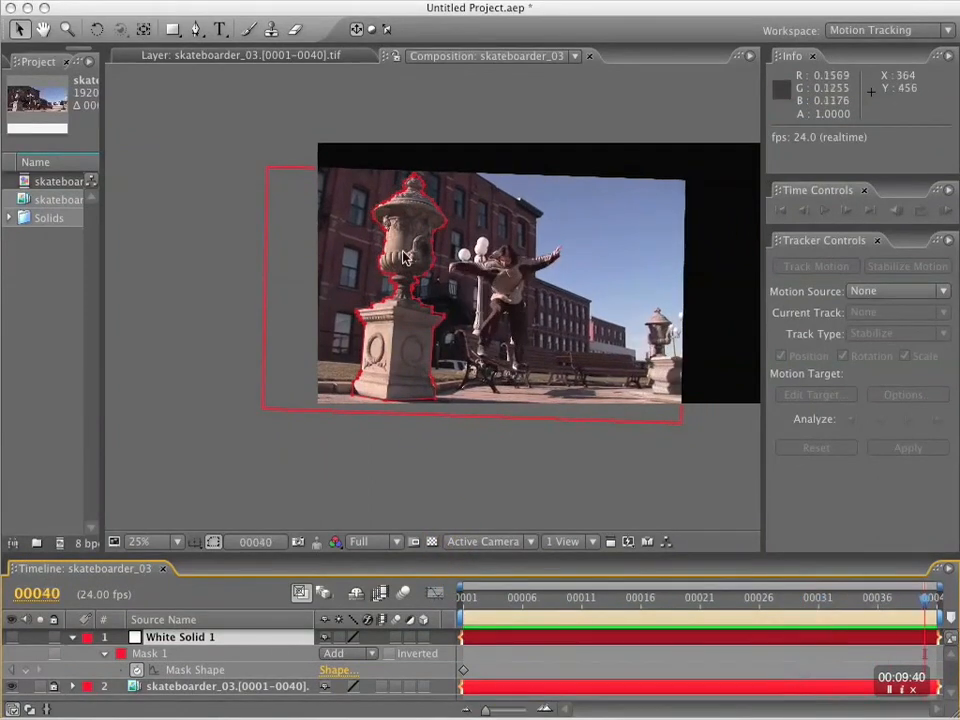
scroll(422, 272, up, 2)
scroll(422, 272, up, 2)
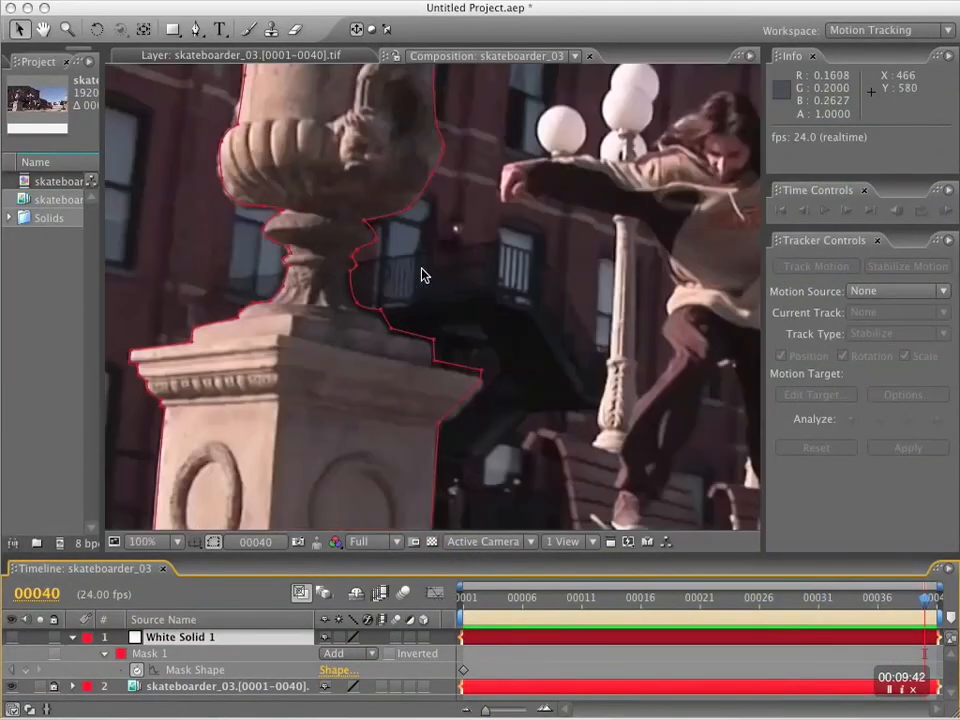
click(481, 381)
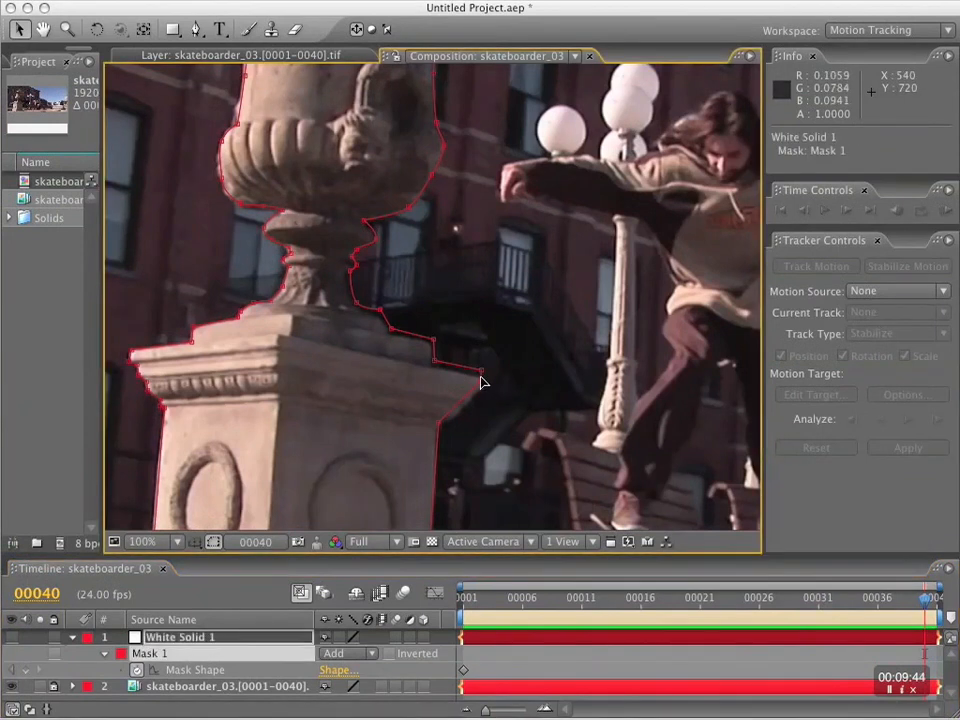
scroll(492, 358, down, 1)
key(grave)
scroll(492, 360, up, 1)
key(space)
drag(581, 465, 629, 278)
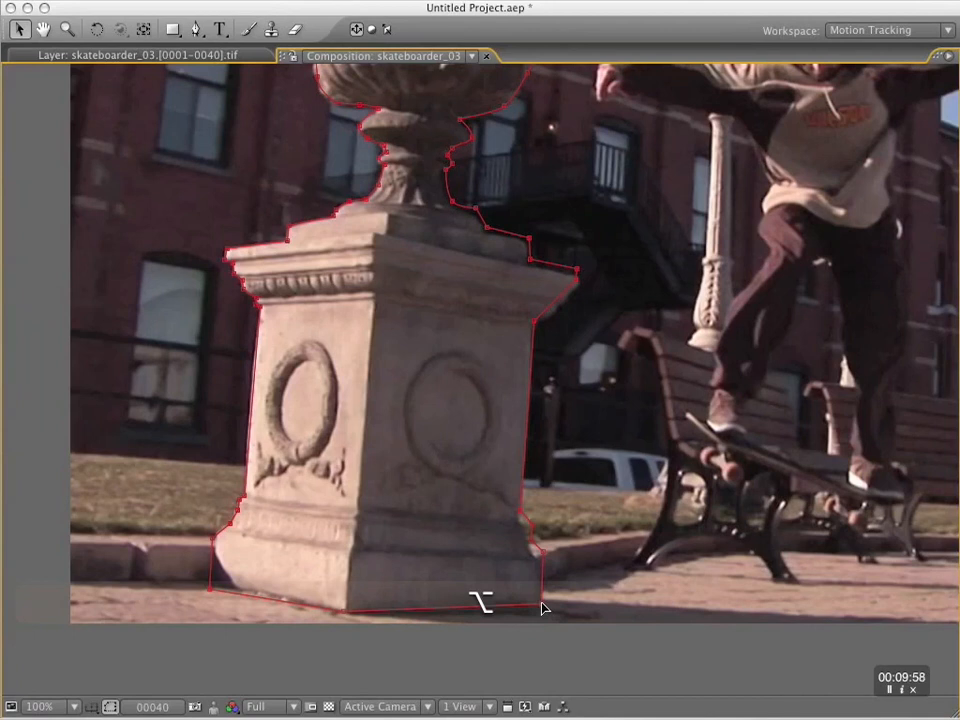
Free-transform the whole mask at frame 40, moving its anchor point to the pedestal's upper-left step and rotating it slightly clockwise.
double_click(542, 608)
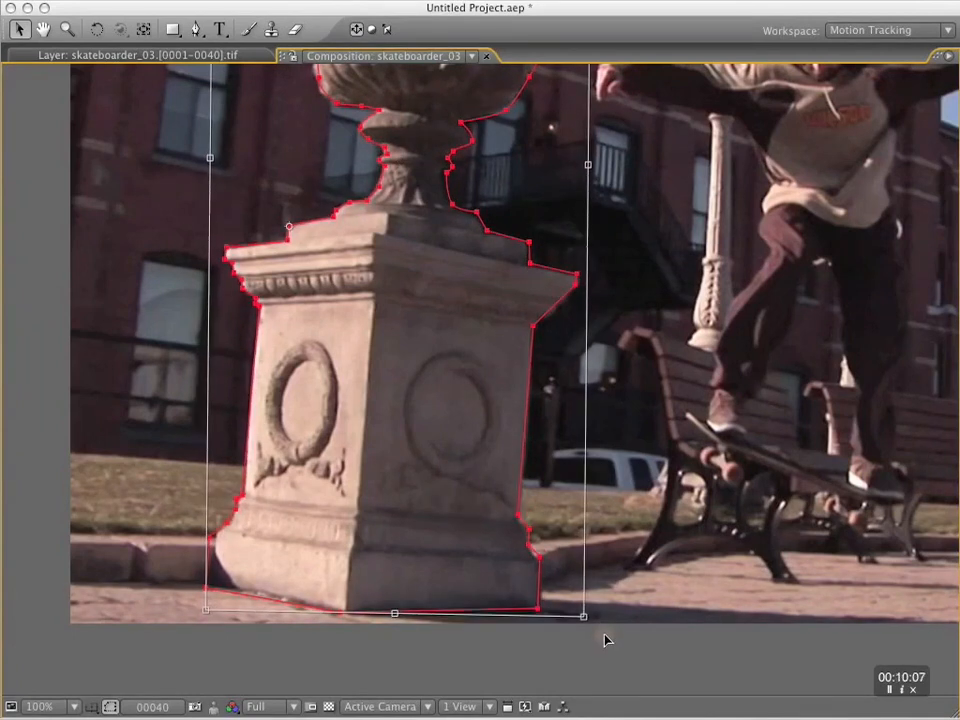
drag(604, 640, 602, 624)
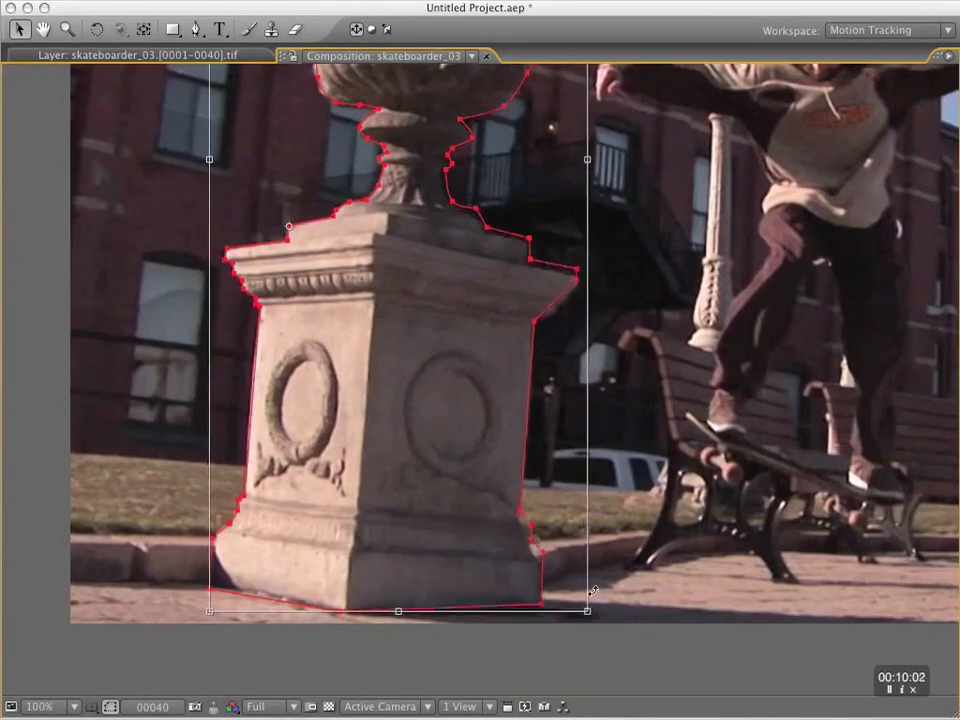
key(Return)
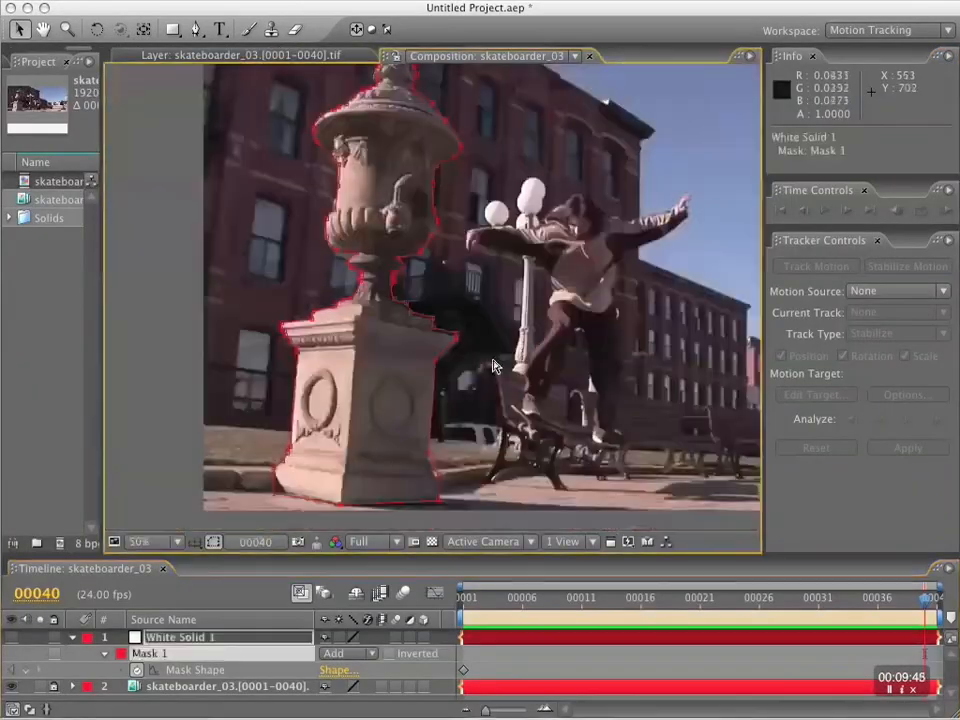
key(space)
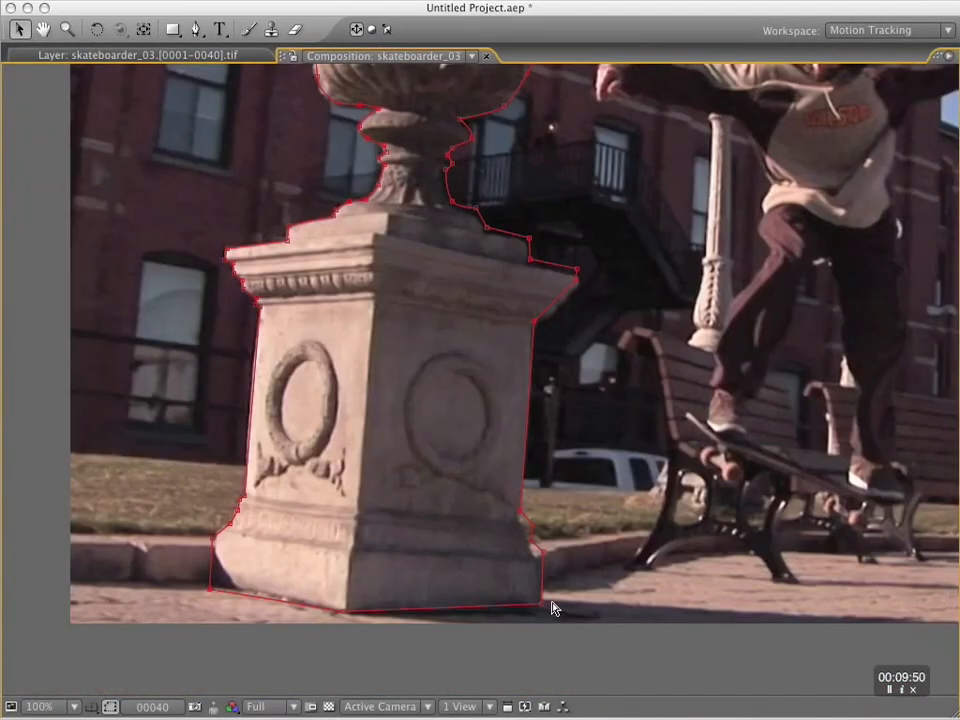
key(alt)
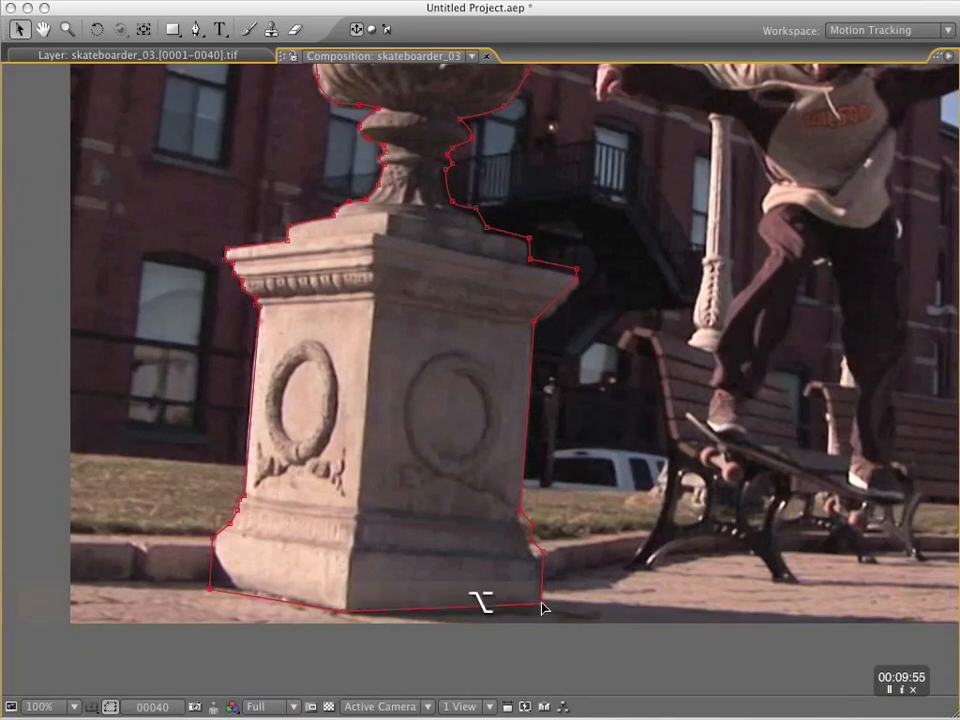
double_click(541, 607)
double_click(541, 607)
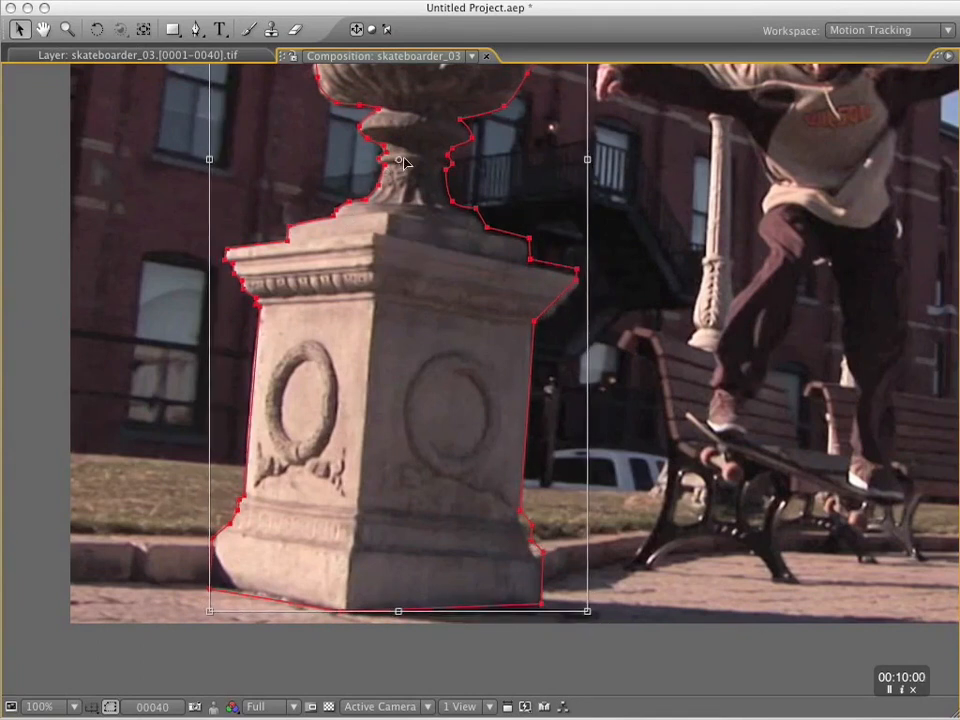
click(408, 239)
drag(603, 623, 604, 640)
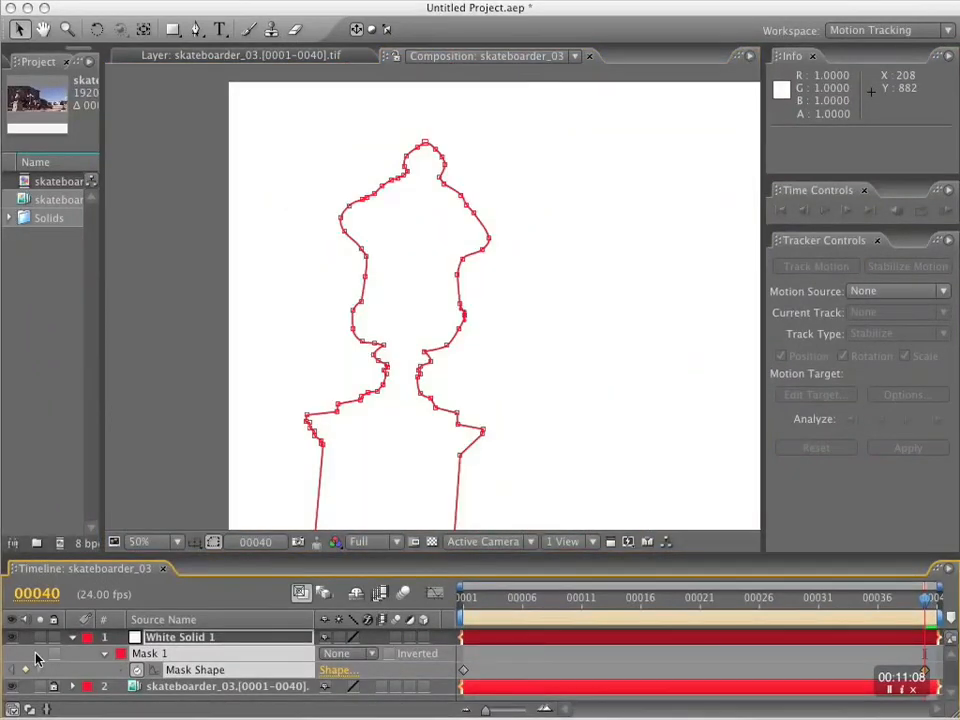
Turn on the visibility of White Solid 1 and set Mask 1's mode to None.
click(12, 637)
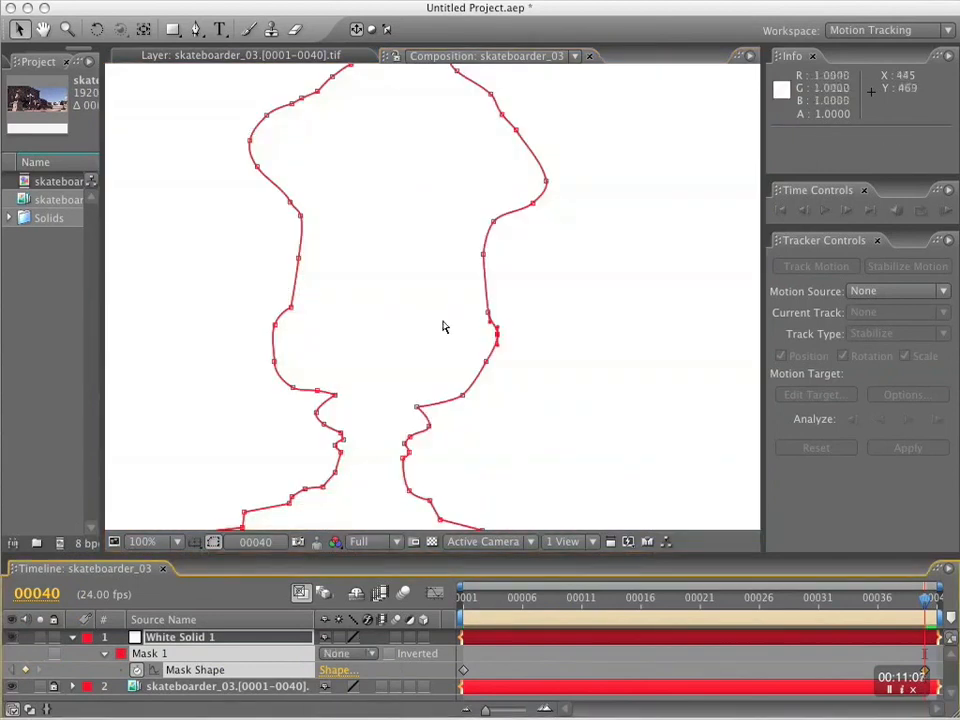
key(comma)
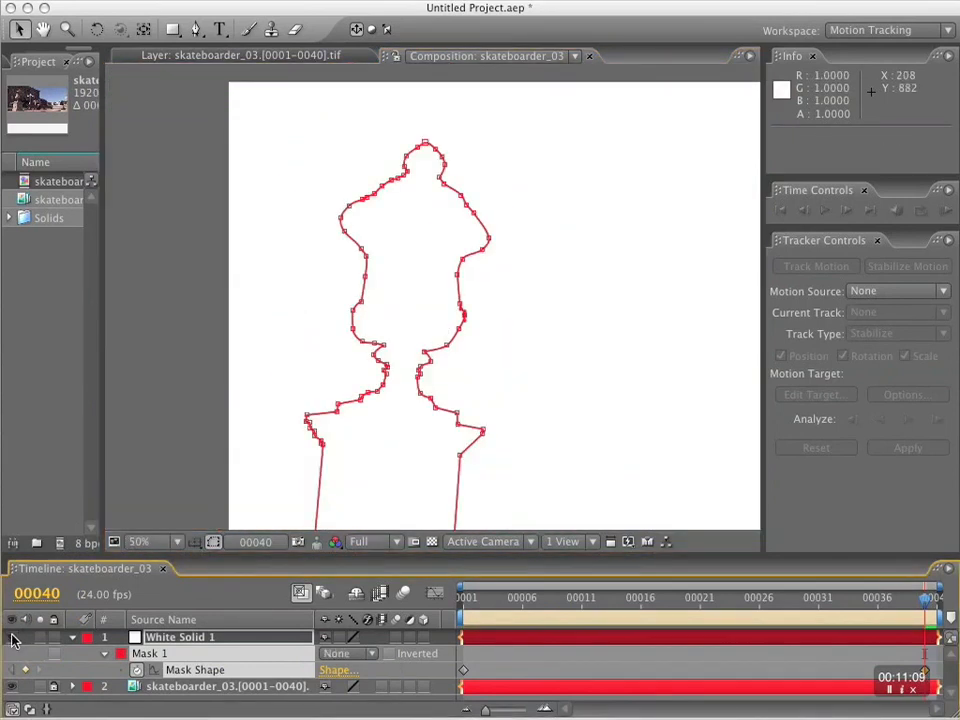
click(350, 656)
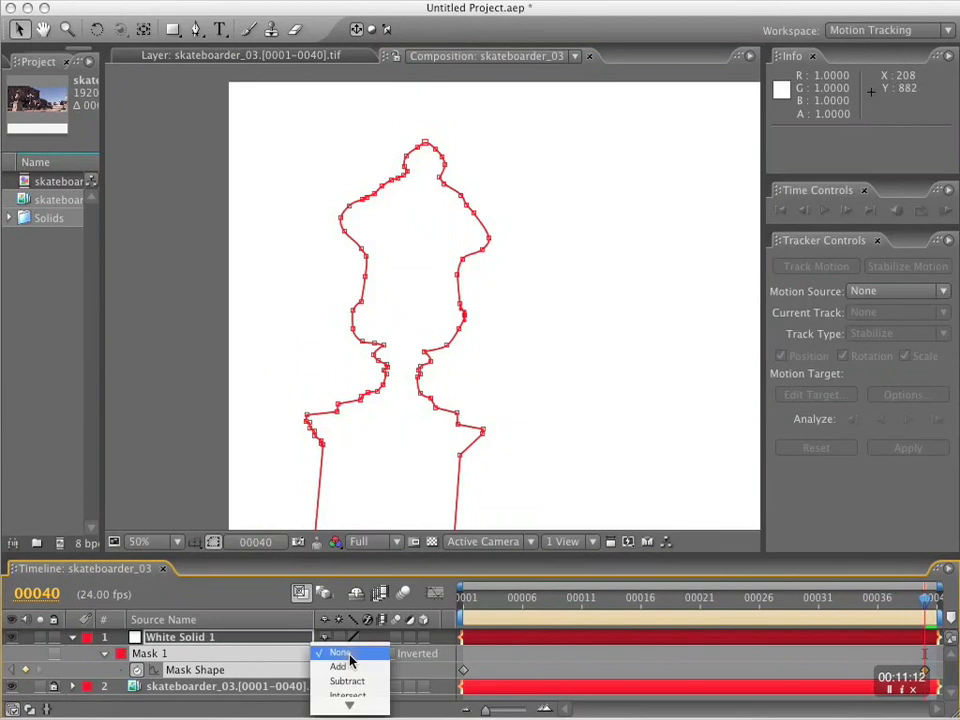
click(358, 653)
Set Mask 1's opacity to 0% and its mode to Add.
click(157, 637)
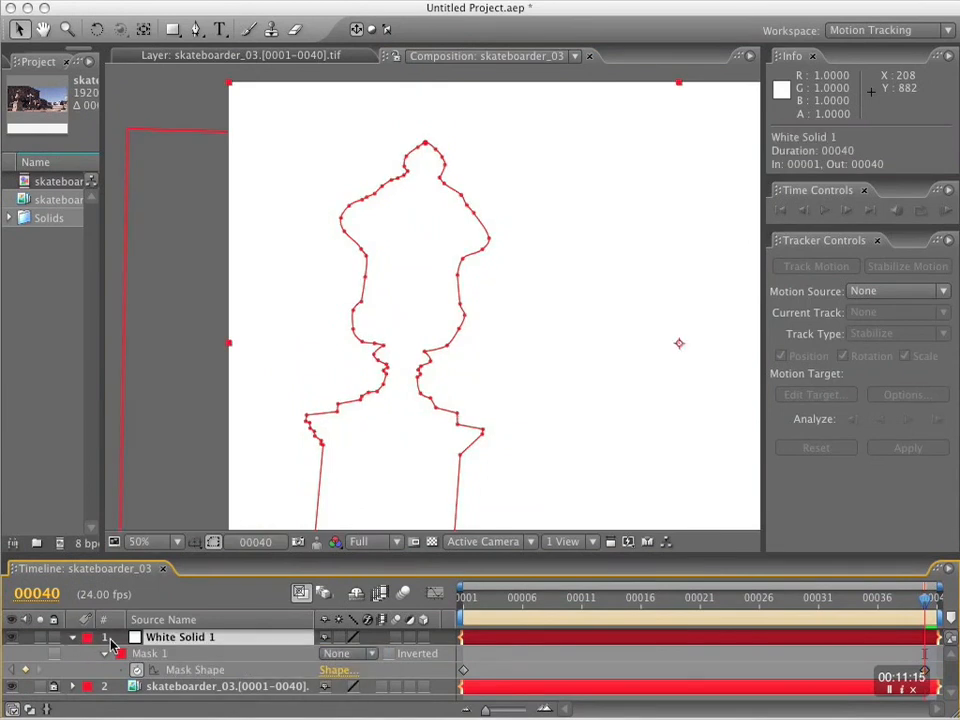
click(104, 653)
click(104, 653)
scroll(208, 692, down, 1)
drag(328, 687, 24, 643)
scroll(317, 675, down, 2)
scroll(318, 685, up, 2)
scroll(325, 675, down, 2)
scroll(333, 663, up, 2)
click(342, 655)
click(339, 666)
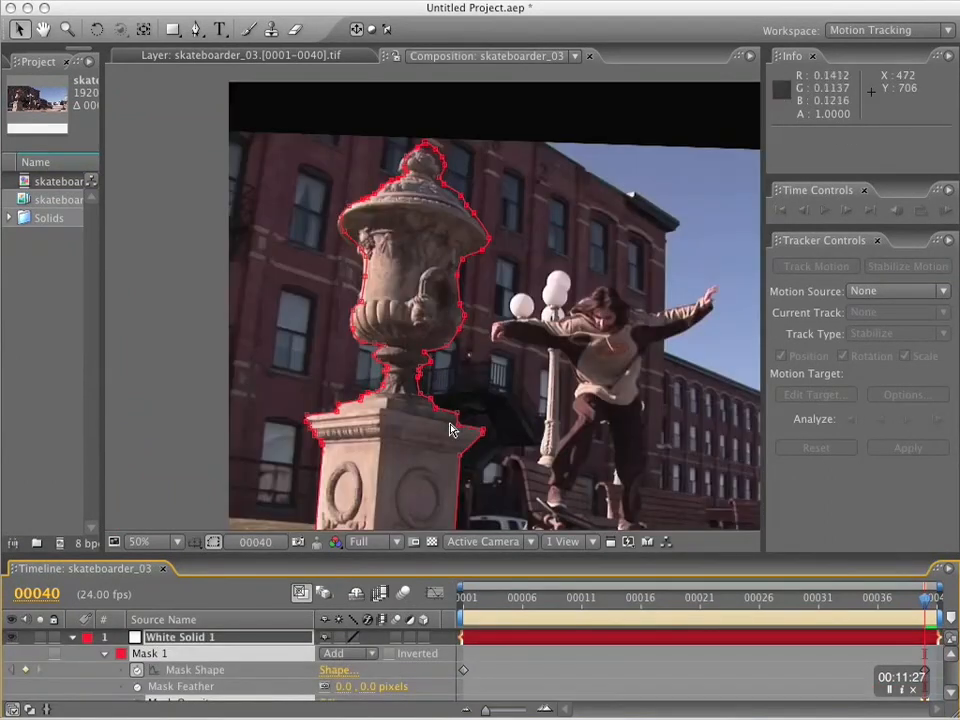
Select the mask outline on the urn at frame 40 and examine its fit at 100% zoom.
scroll(450, 360, up, 2)
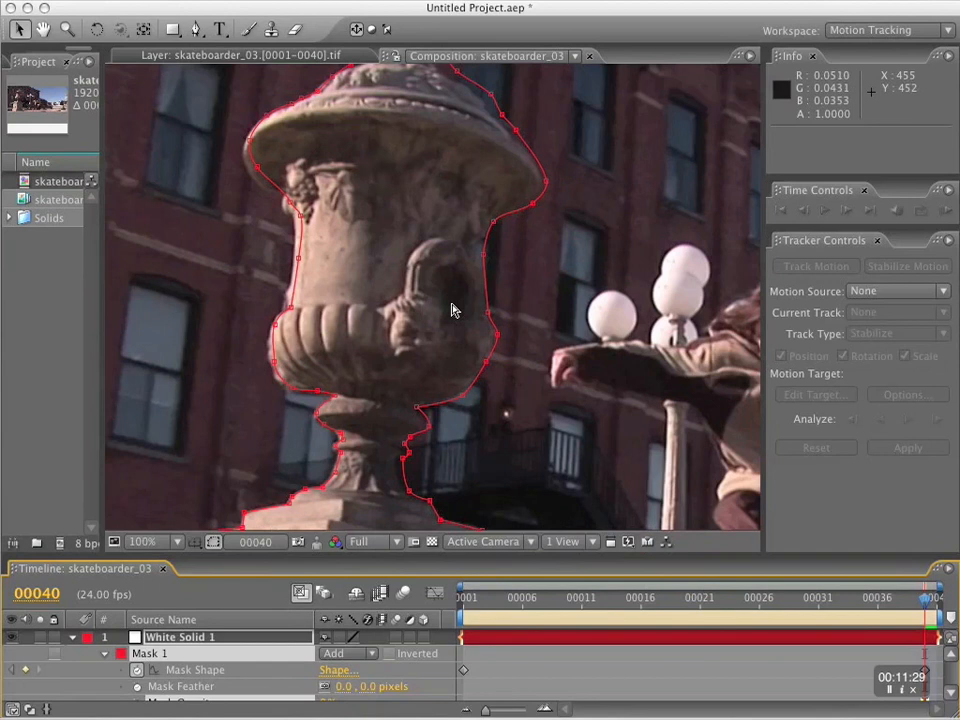
key(comma)
key(period)
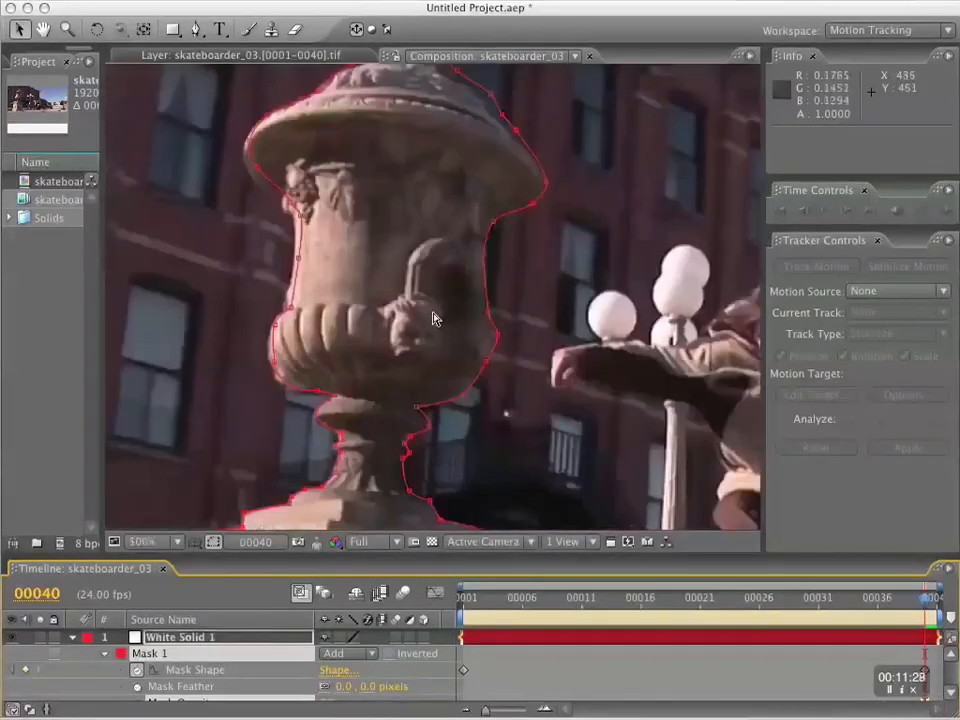
alt+click(485, 265)
key(comma)
key(period)
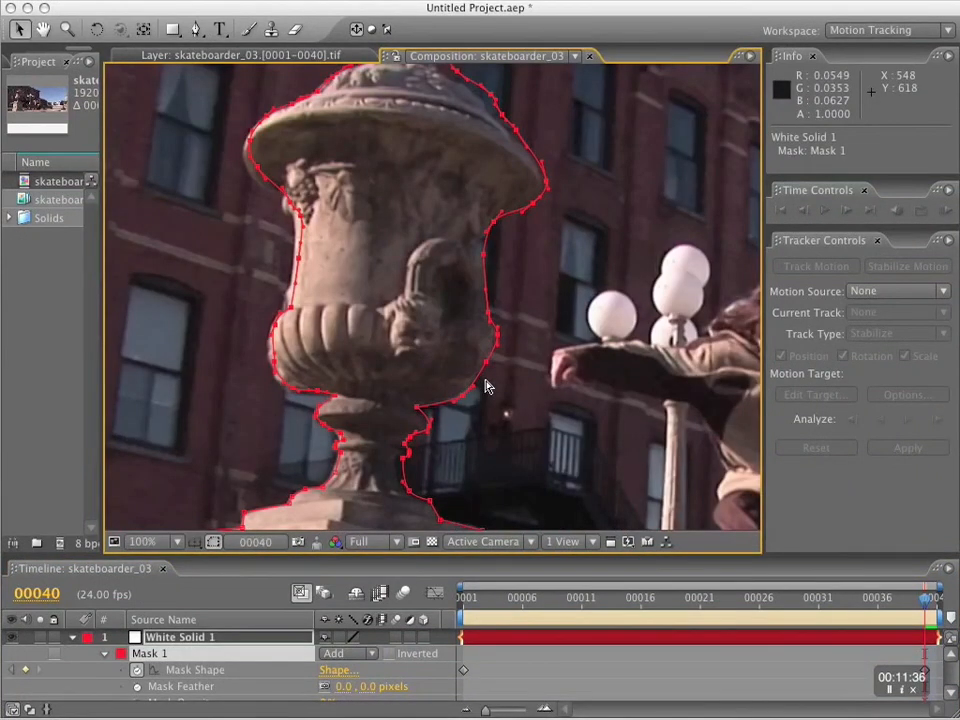
Free-transform the mask at frame 40 around the bowl's lower-left edge, rotating it about -1.4° and scaling it to about 99.5% by 97.9%.
double_click(419, 412)
key(space)
drag(380, 290, 376, 377)
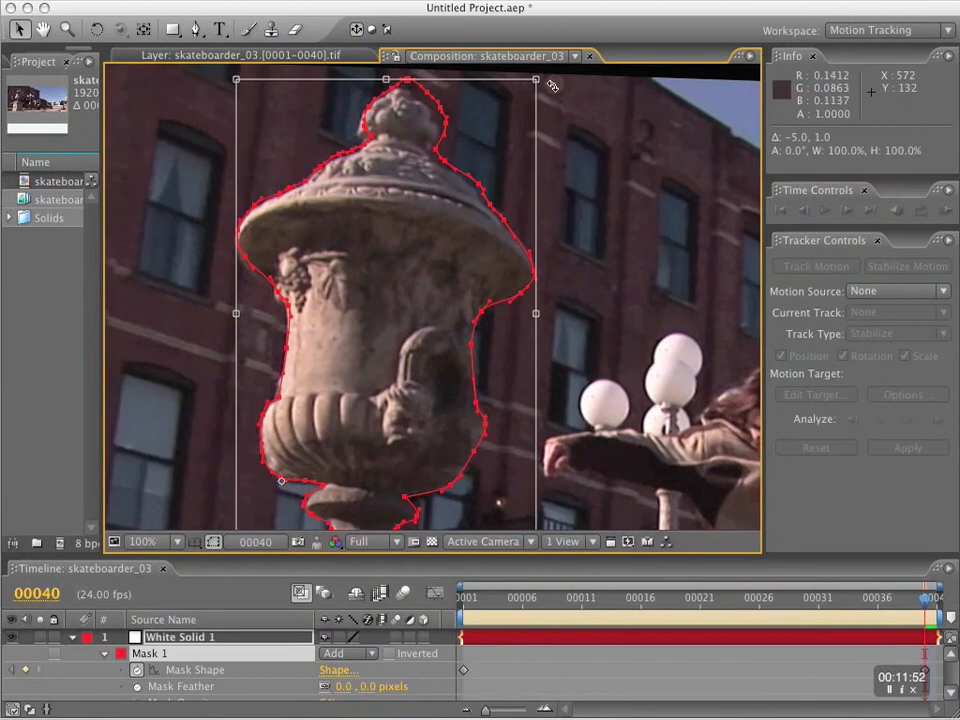
mouse_move(389, 432)
mouse_down()
mouse_move(268, 476)
mouse_move(282, 483)
mouse_up()
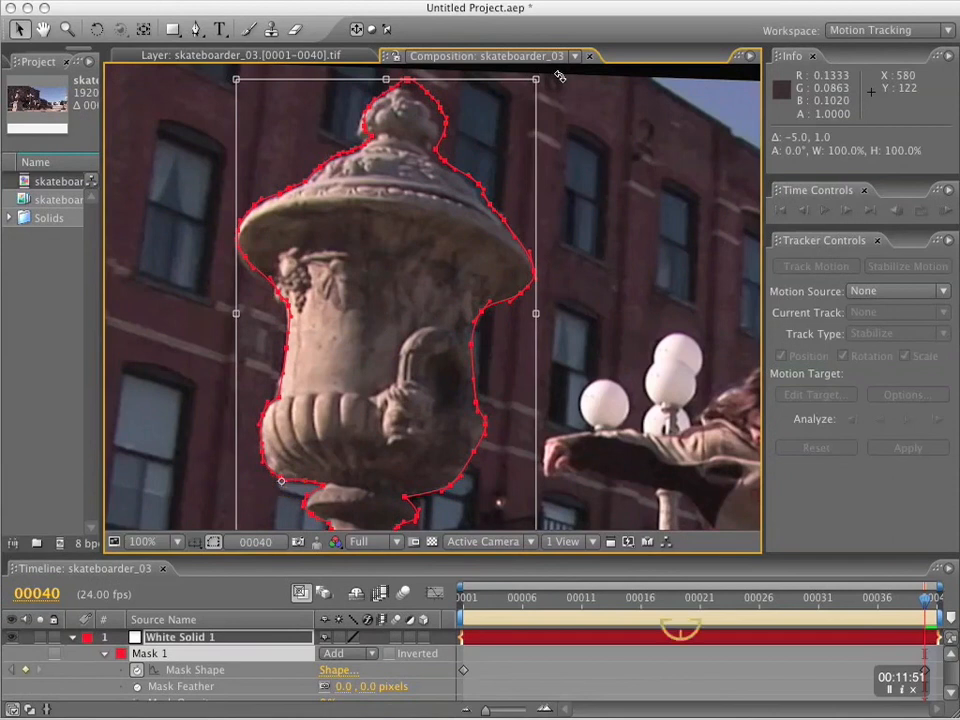
drag(560, 77, 530, 88)
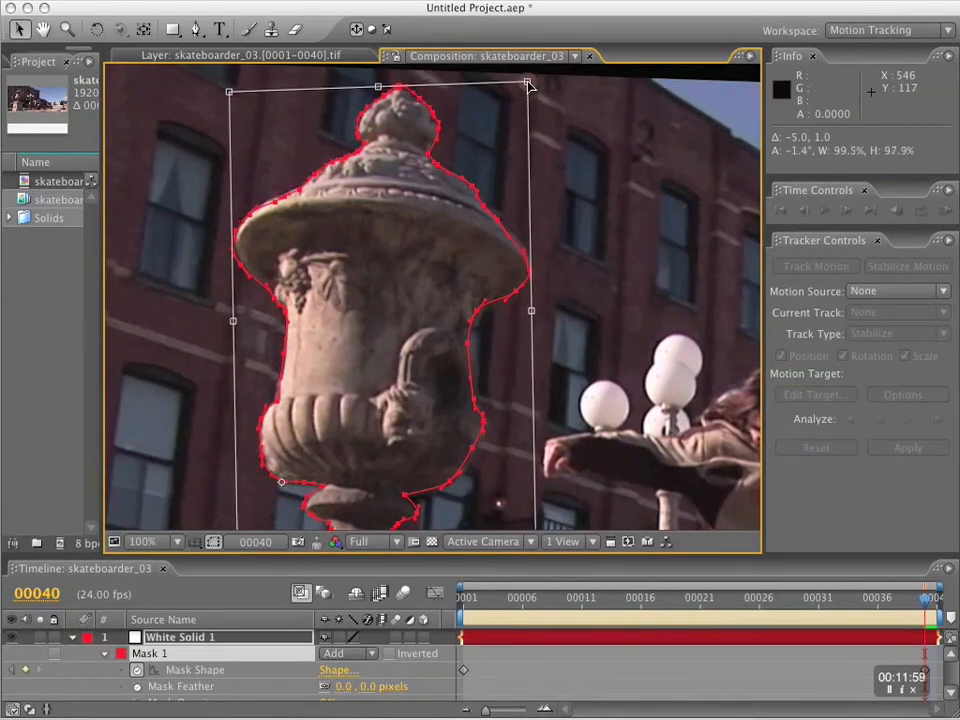
key(Return)
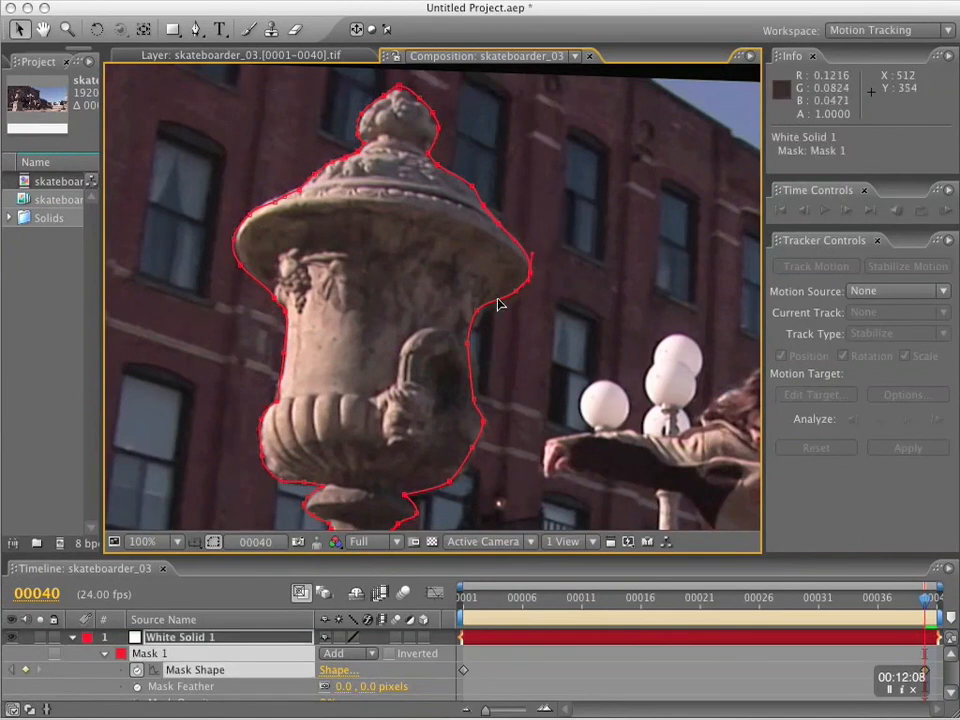
Move the mask points at the pedestal base's left side and front bottom corner onto the stone's edge at frame 40.
key(space)
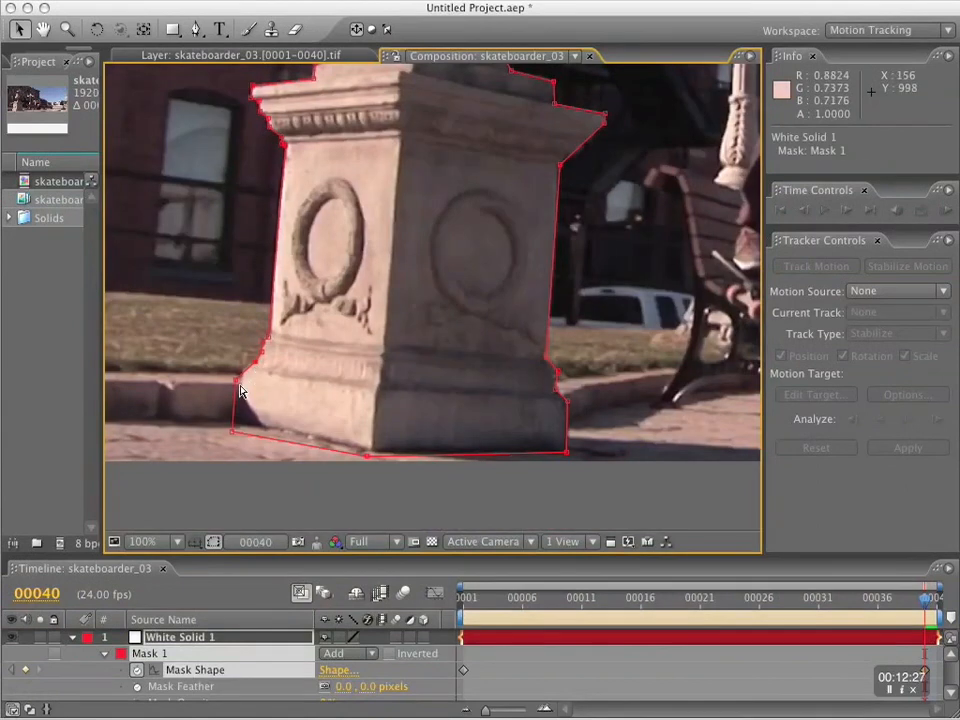
drag(237, 381, 243, 372)
drag(232, 432, 235, 423)
drag(367, 456, 370, 452)
Hide White Solid 1, collapse its properties and keep the layer selected.
click(12, 638)
click(72, 637)
click(200, 686)
click(181, 637)
Preview the composition in real time to check how the mask outline follows the urn.
key(space)
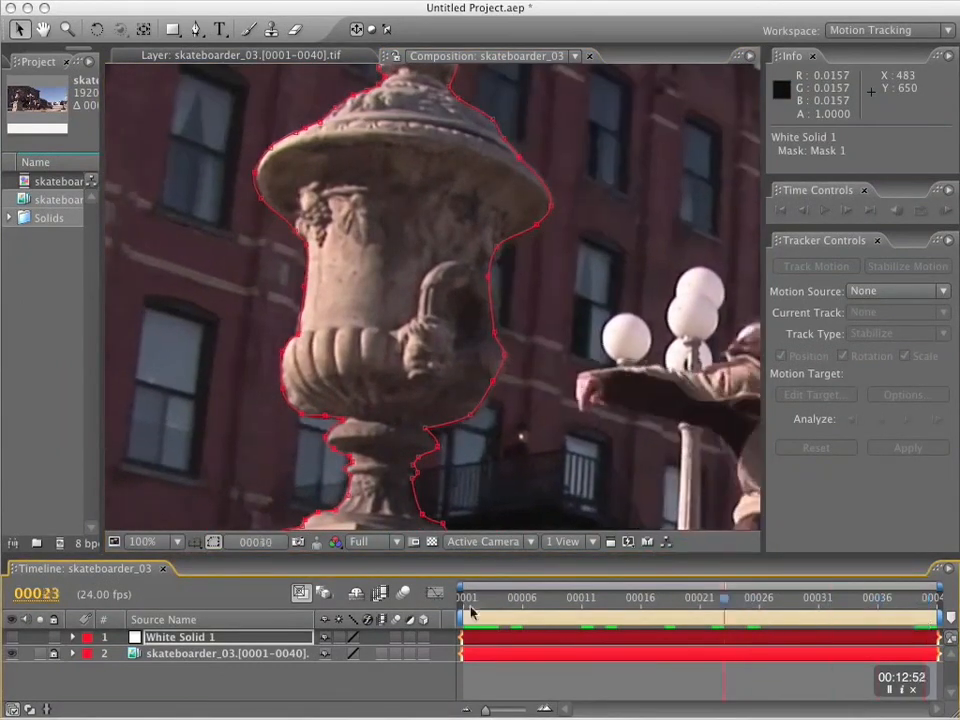
key(KP_0)
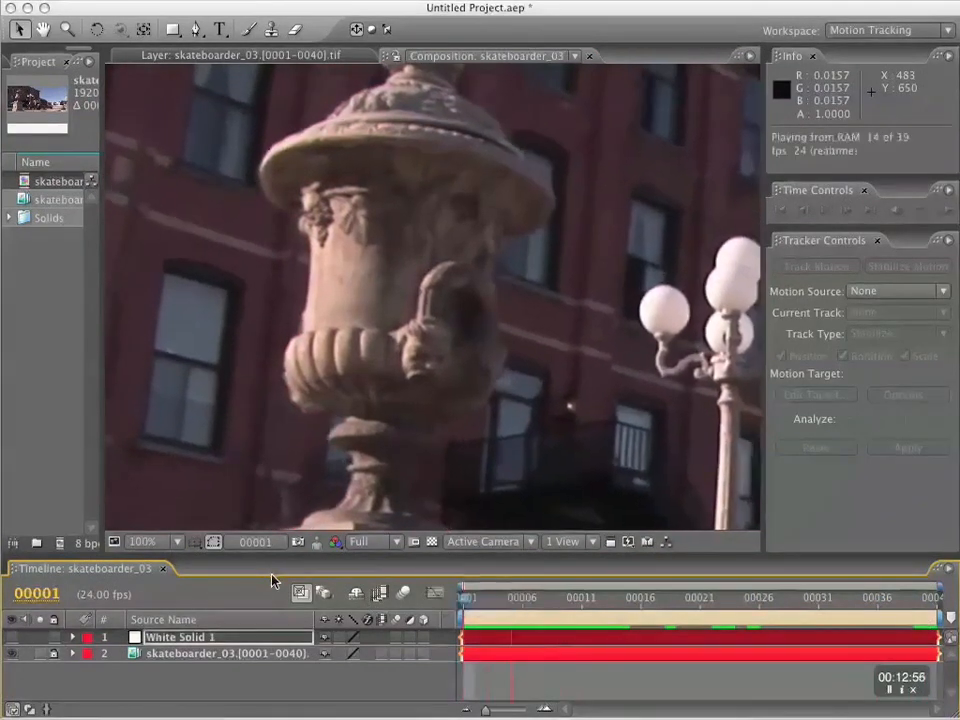
key(space)
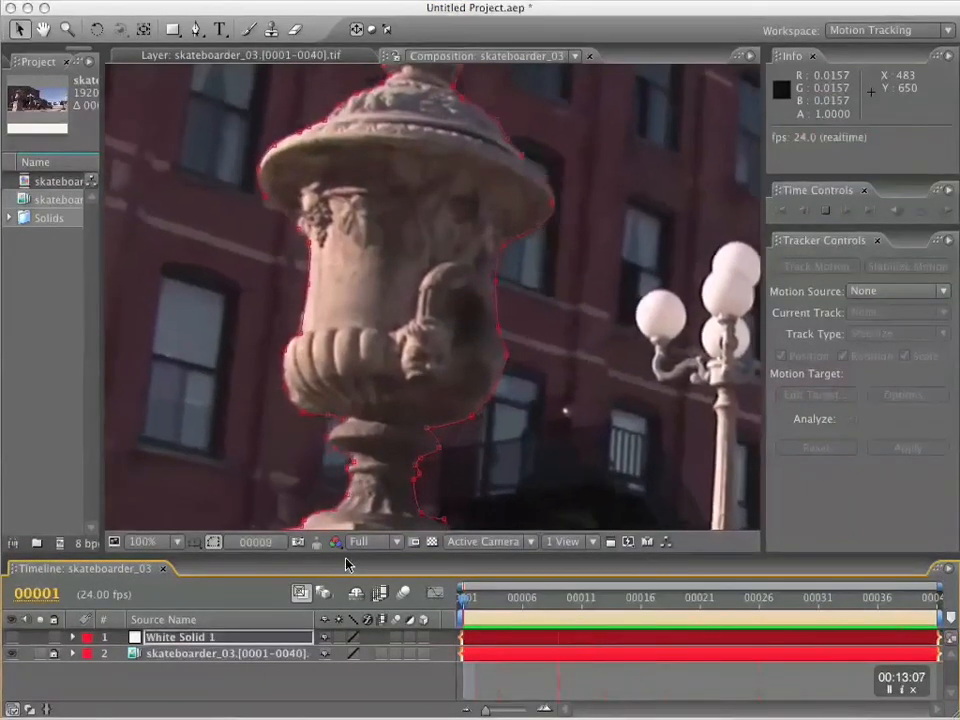
key(space)
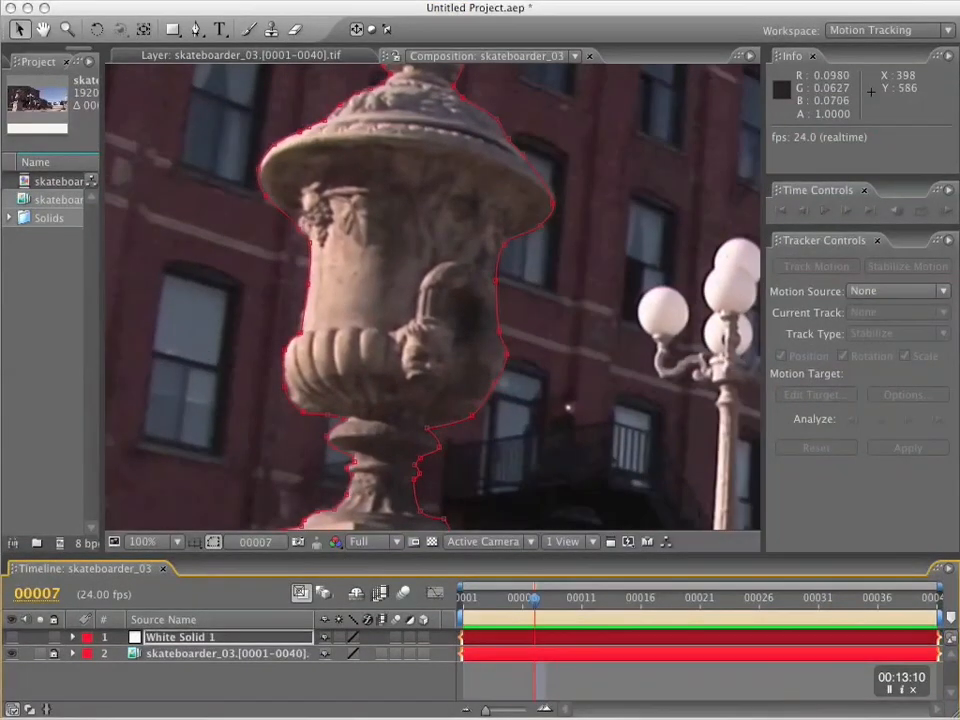
Adjust the mask points along the right side of the urn's bowl and body at frame 40.
key(End)
click(474, 417)
drag(504, 357, 506, 353)
drag(664, 599, 928, 603)
click(487, 278)
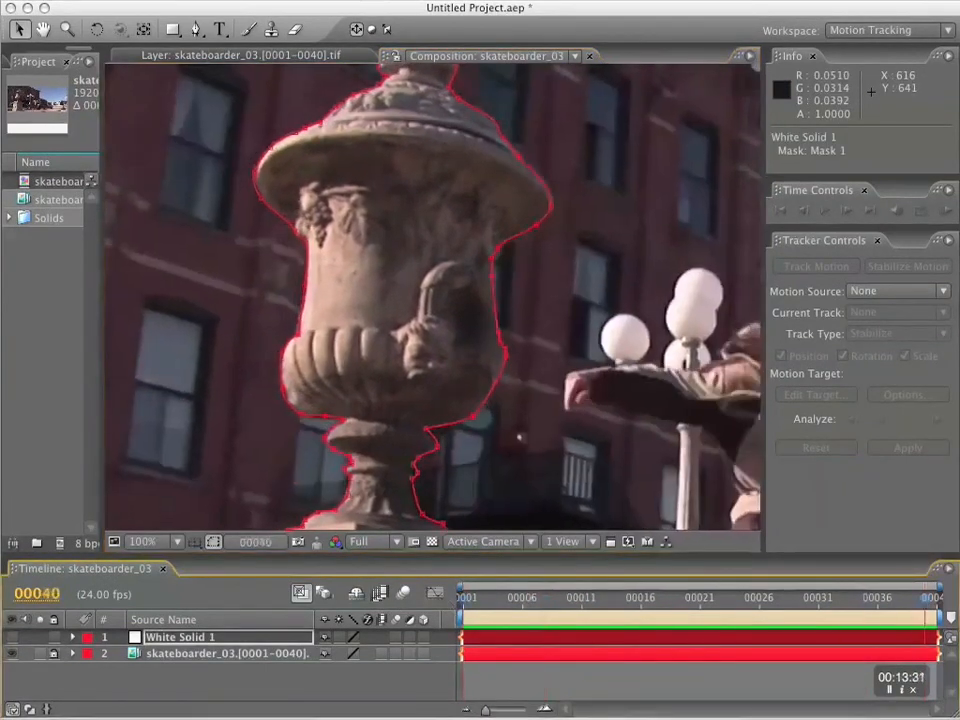
Nudge the mask point on the lid's right edge up and right, and the point beside the stem down, at frame 40.
drag(598, 599, 936, 612)
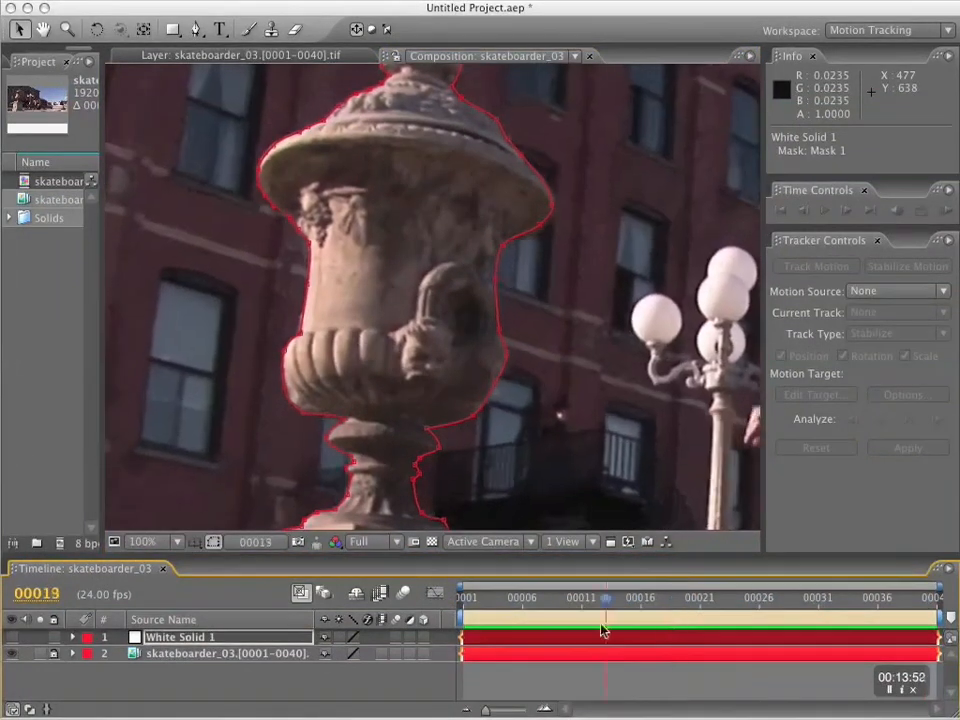
click(507, 143)
key(Up)
key(Right)
click(417, 500)
key(Down)
Check the mask across the frames and refine the points on the stem's lower right edge at frame 40.
key(comma)
key(comma)
drag(501, 605, 936, 606)
key(period)
key(period)
click(420, 509)
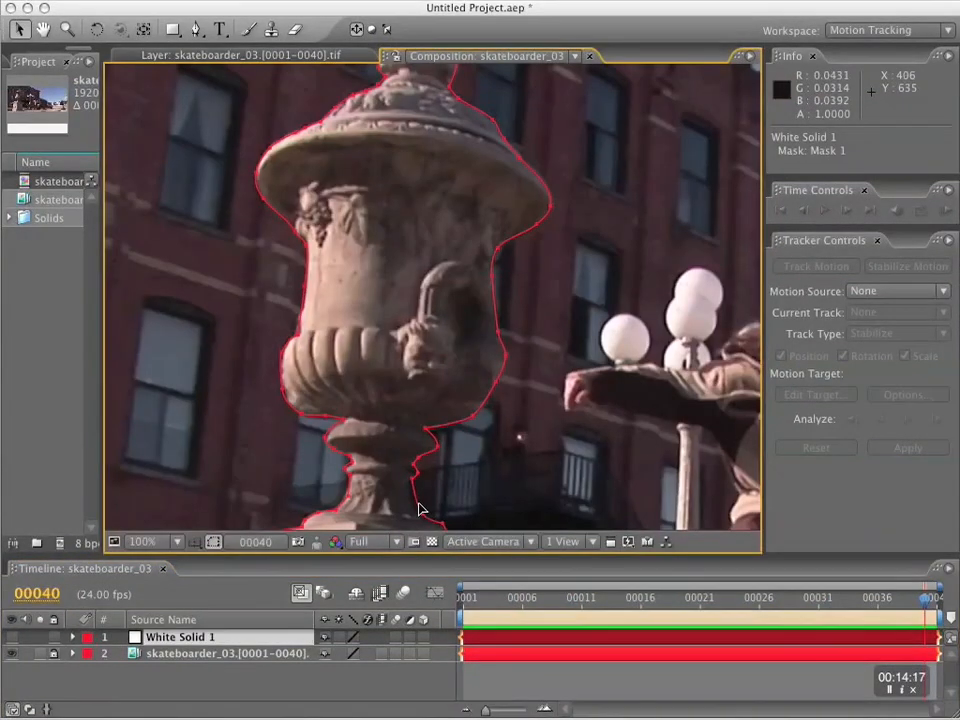
click(418, 508)
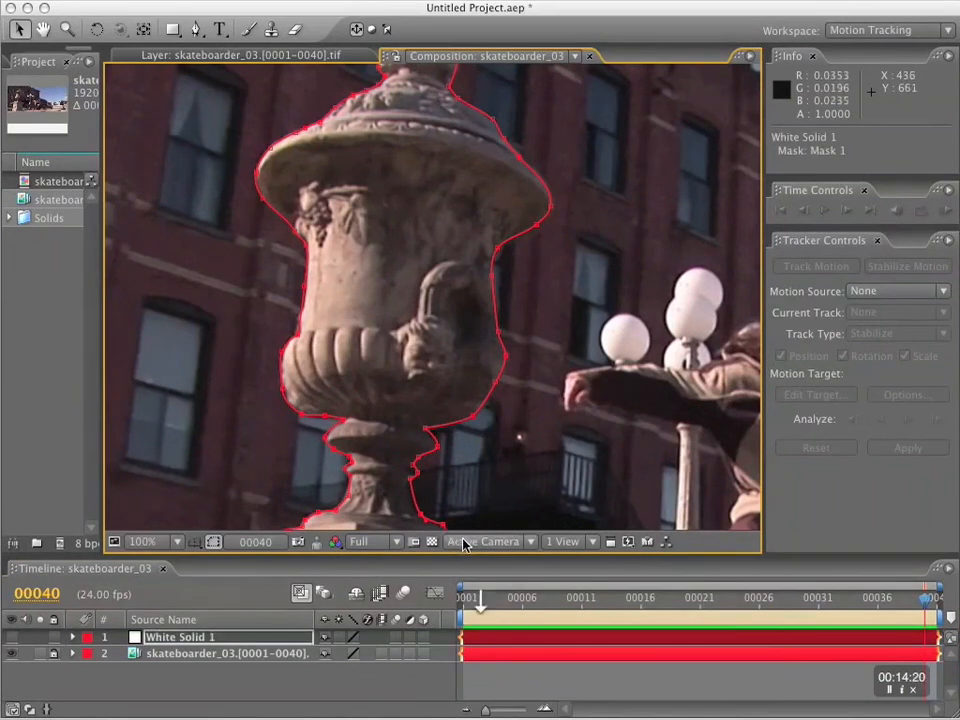
View the whole urn and pedestal at 25% zoom and scrub through the shot to examine the mask's fit.
key(comma)
key(comma)
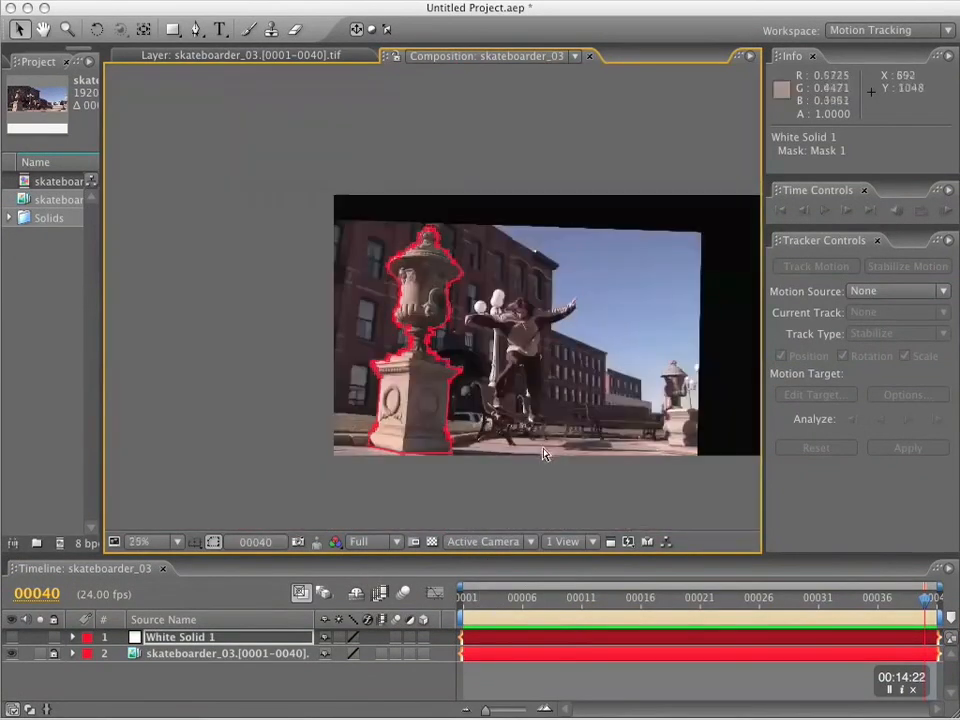
drag(510, 611, 724, 609)
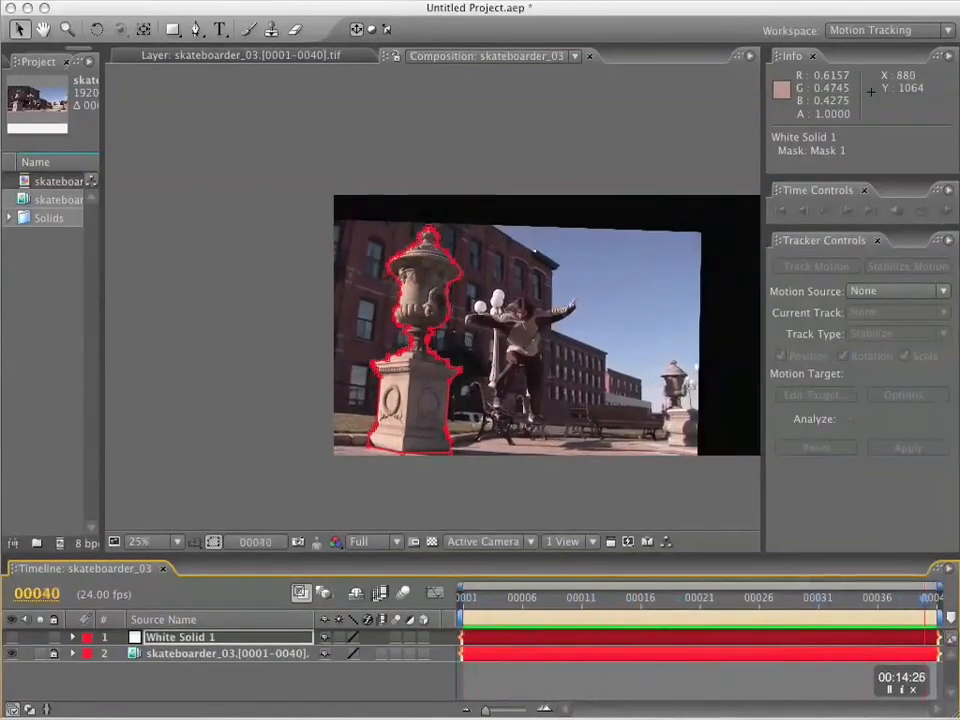
Rename the White Solid 1 layer as White Solid Static.
key(Return)
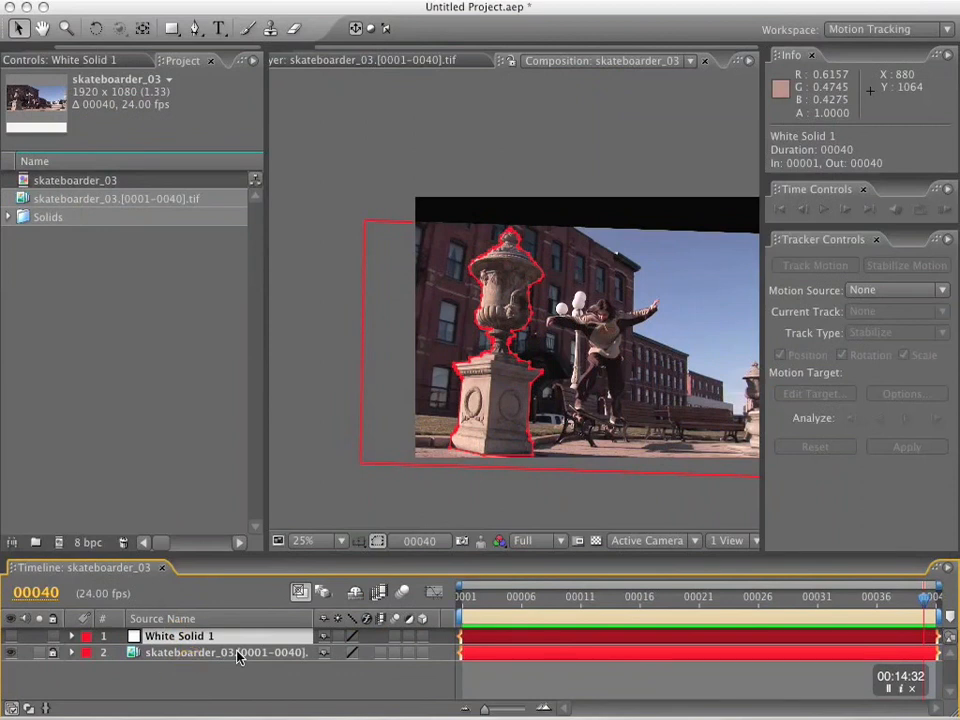
key(Return)
key(Right)
key(BackSpace)
text(Static)
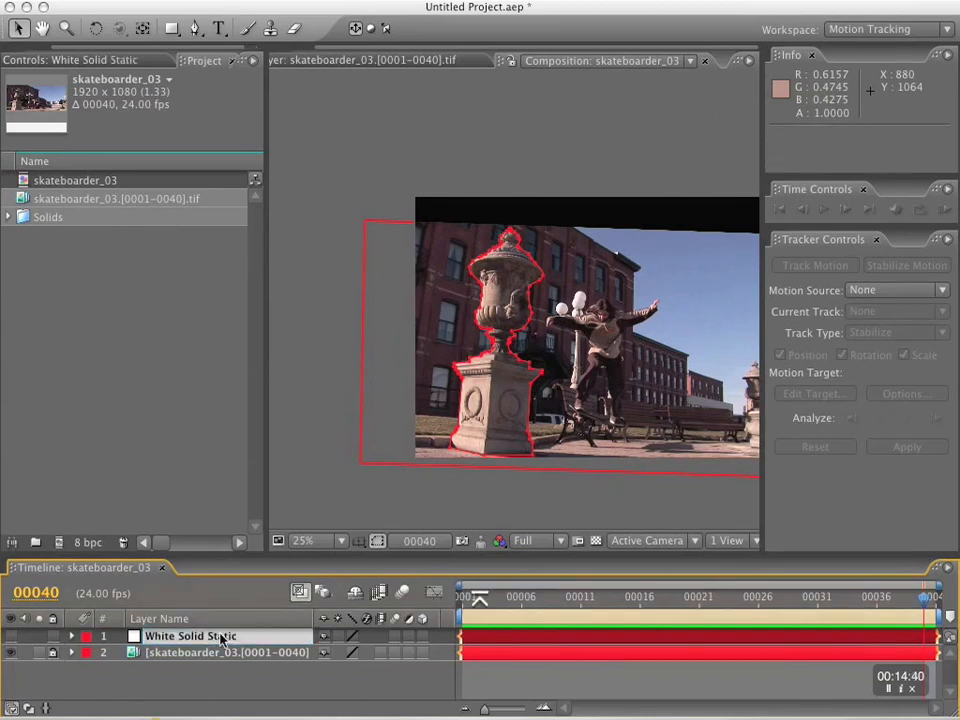
key(Return)
Duplicate the White Solid Static layer and rename the copy as White Solid EXP.
key(super+d)
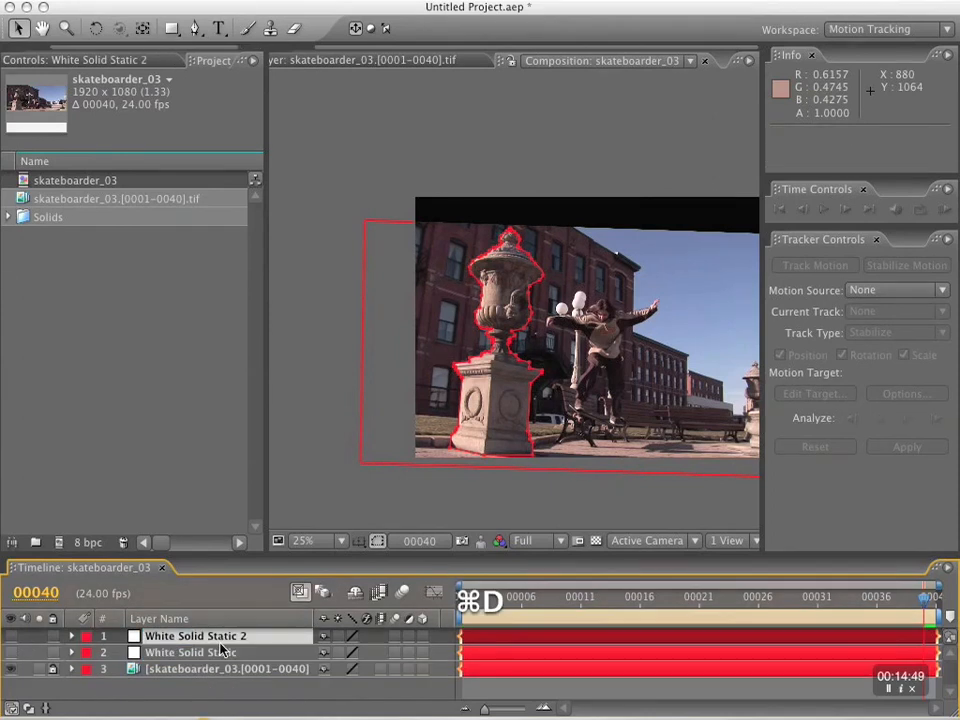
key(Return)
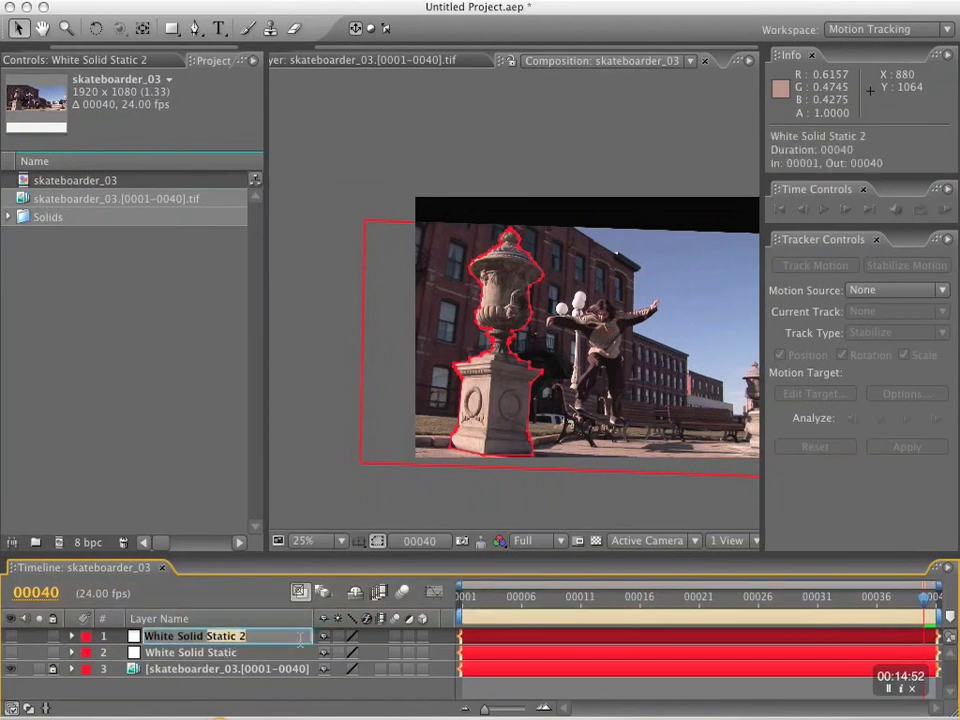
text(EXP)
key(Return)
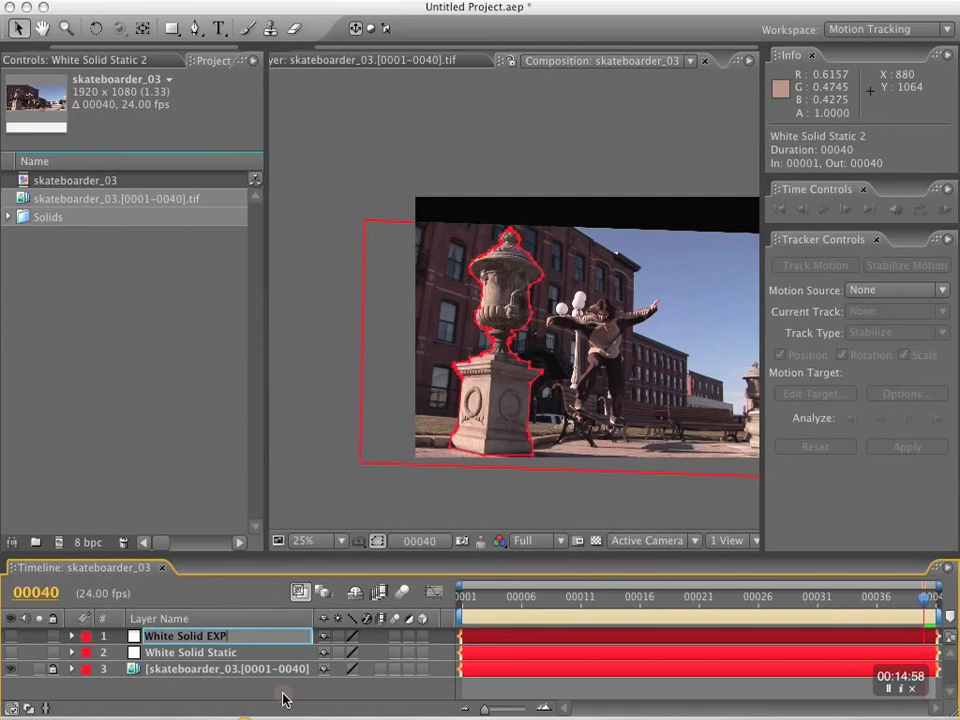
key(Return)
Enlarge the timeline, unlock the skateboarder_03 footage layer, and expand its transform properties with the motion trackers collapsed.
drag(267, 549, 268, 422)
click(214, 508)
click(58, 538)
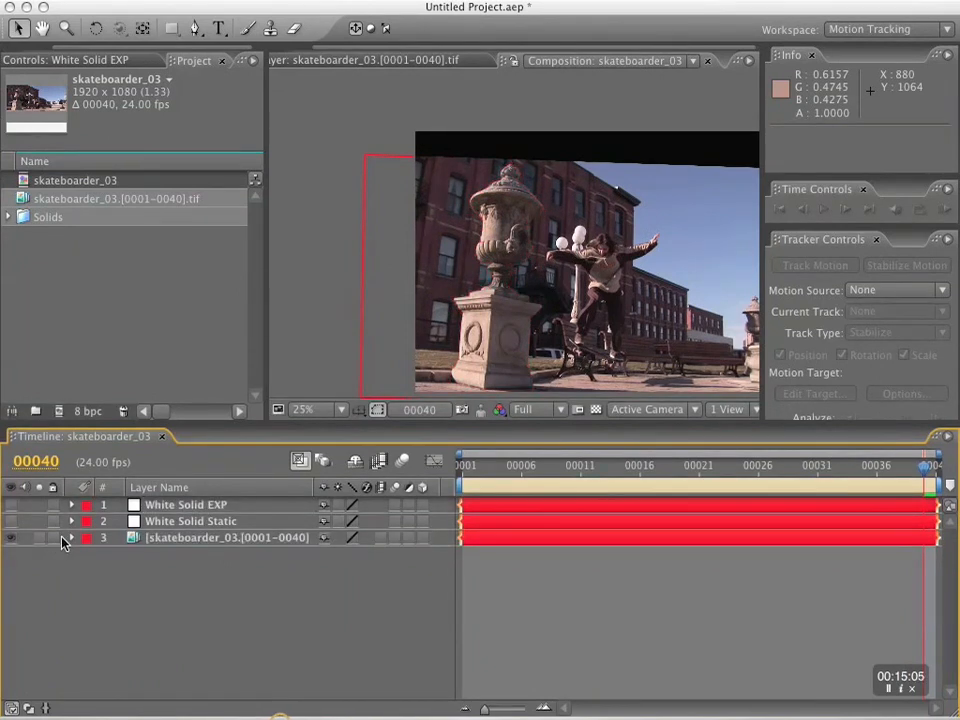
click(122, 540)
click(71, 538)
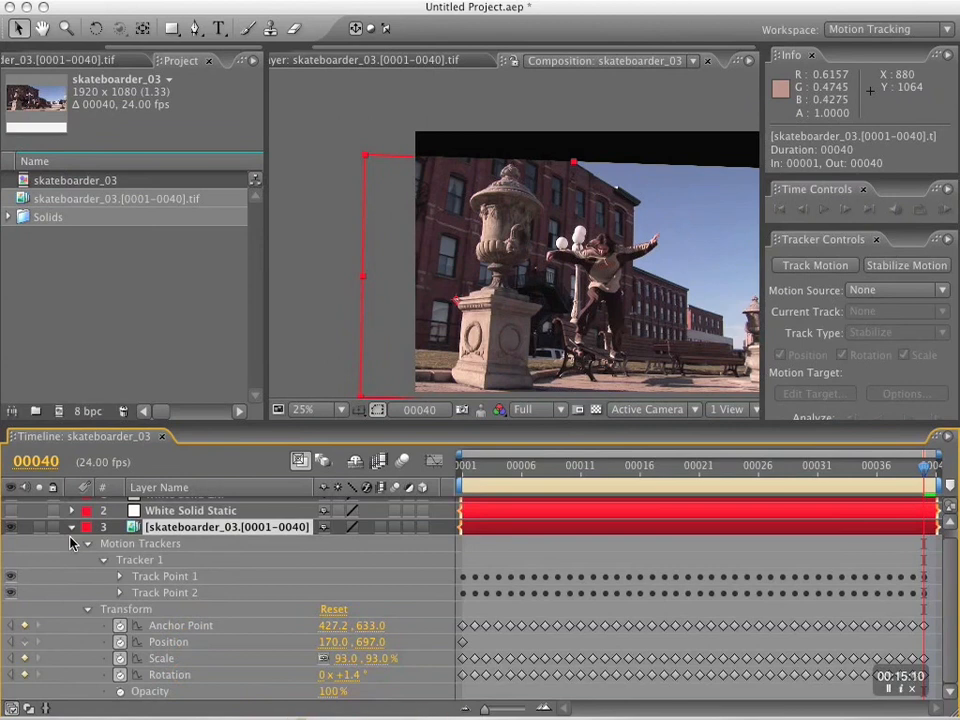
click(87, 543)
click(87, 551)
click(87, 544)
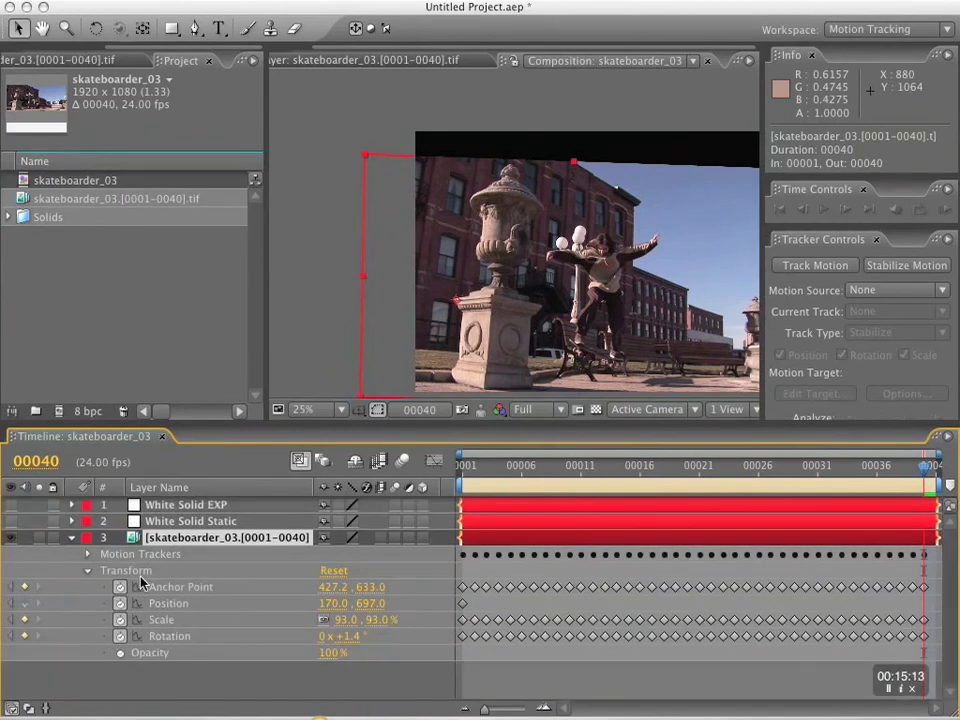
Show only the Anchor Point, Position, Scale and Rotation properties of the footage layer.
key(a)
key(shift+p)
key(shift+s)
key(shift+r)
key(shift+a)
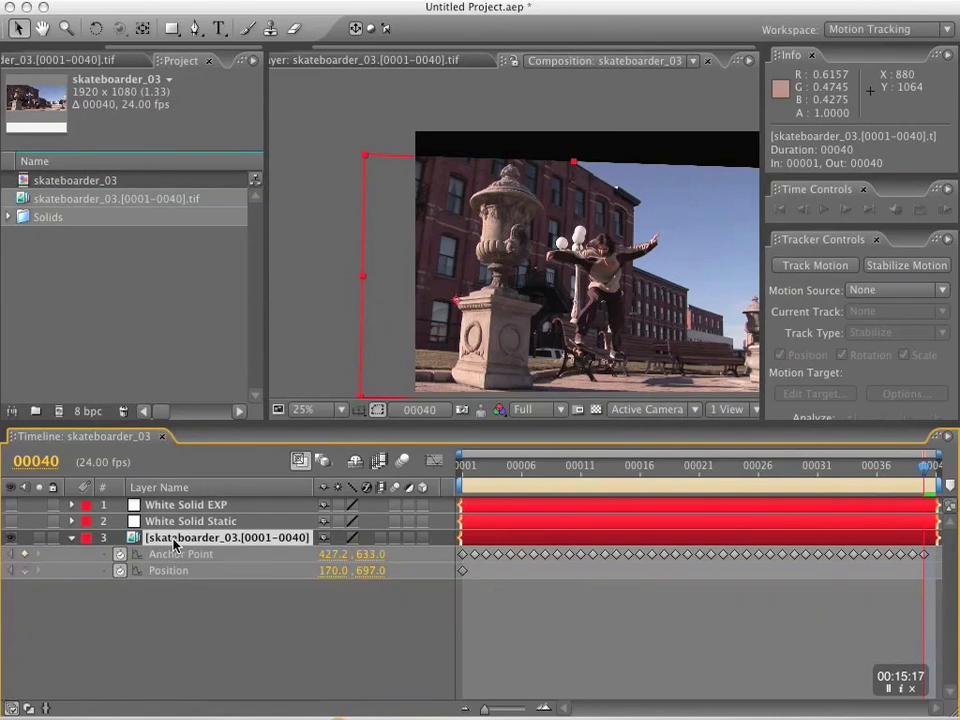
key(shift+s)
key(shift+s)
key(shift+s)
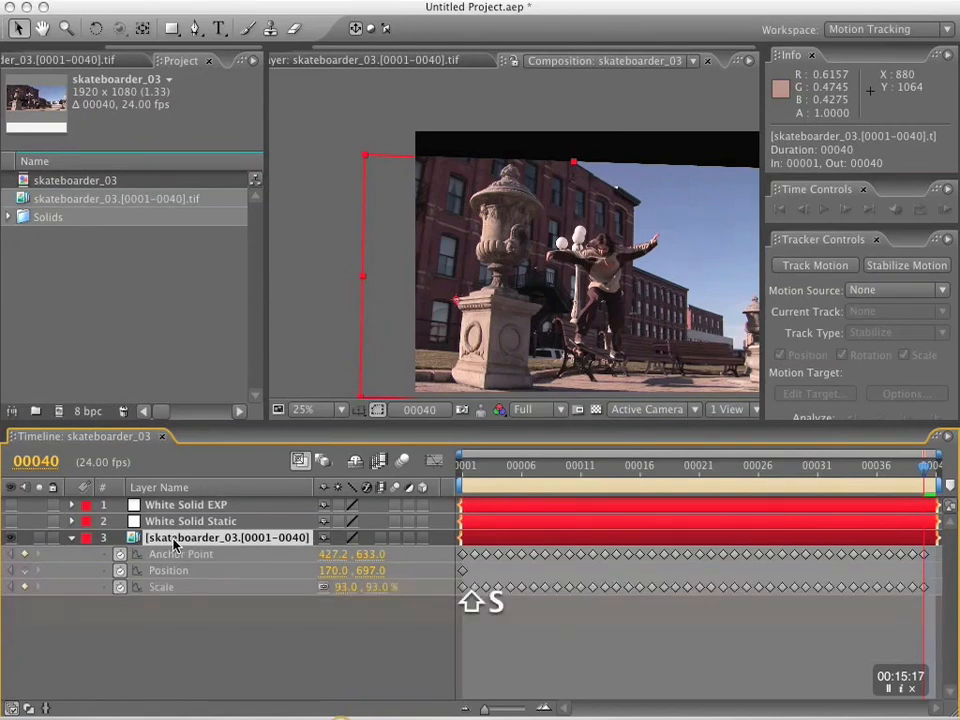
key(shift+s)
key(shift+a)
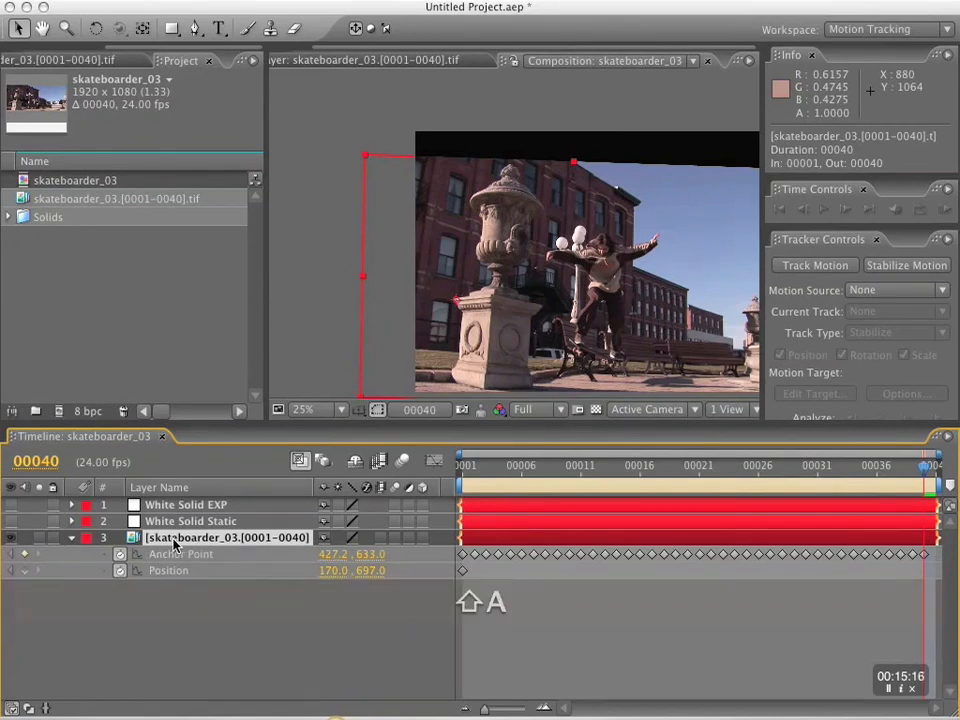
key(shift+s)
key(shift+r)
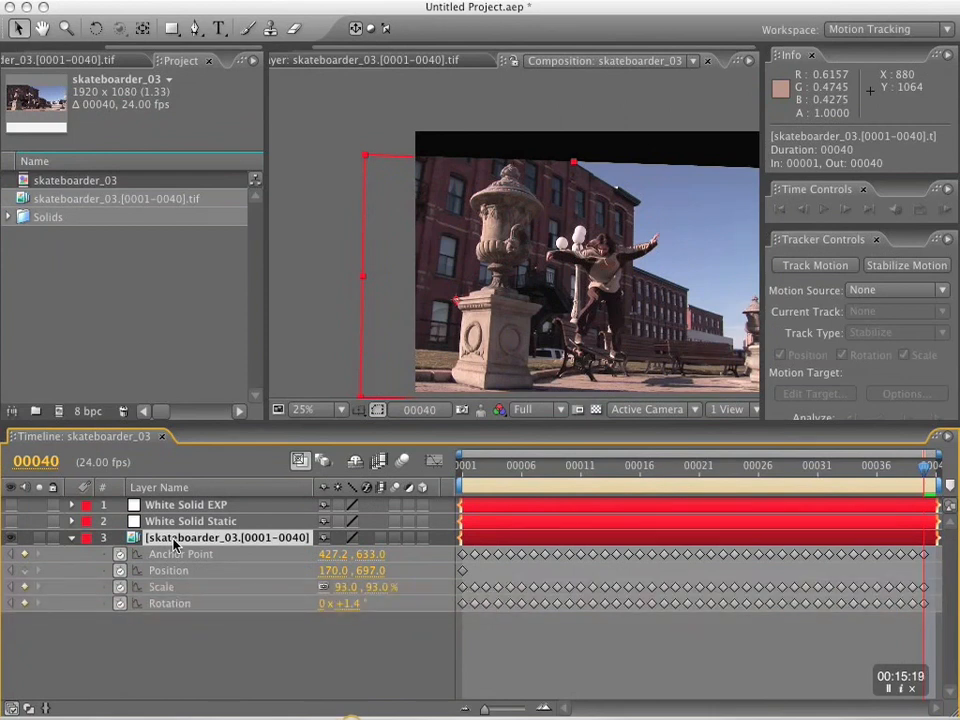
Show the Anchor Point, Position, Scale and Rotation of White Solid EXP and enlarge the timeline.
click(168, 506)
key(p)
key(shift+a)
key(shift+s)
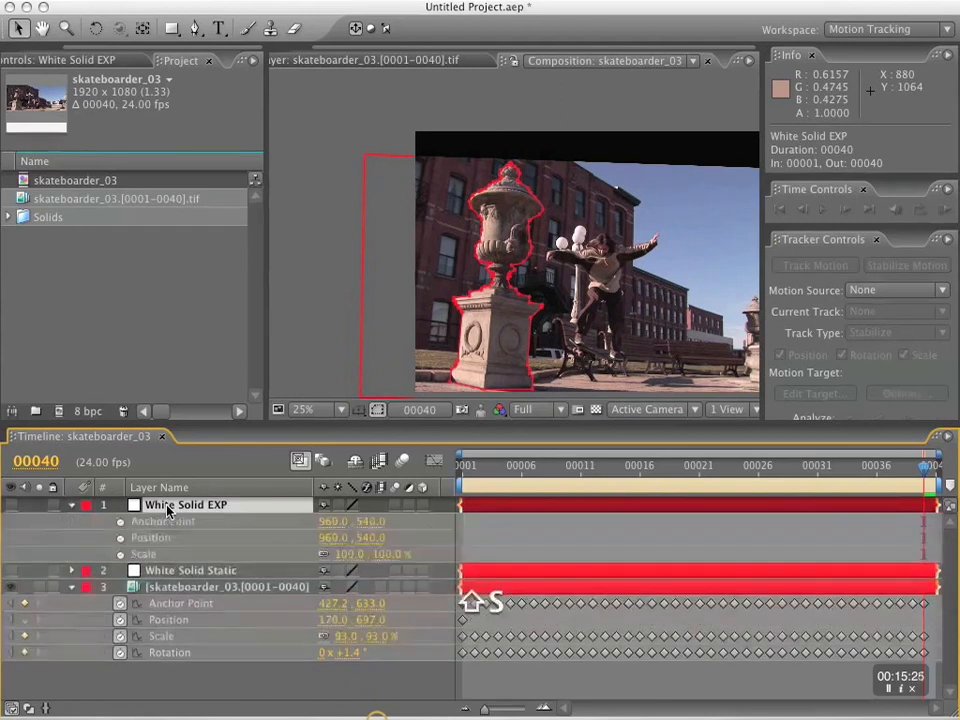
key(shift+r)
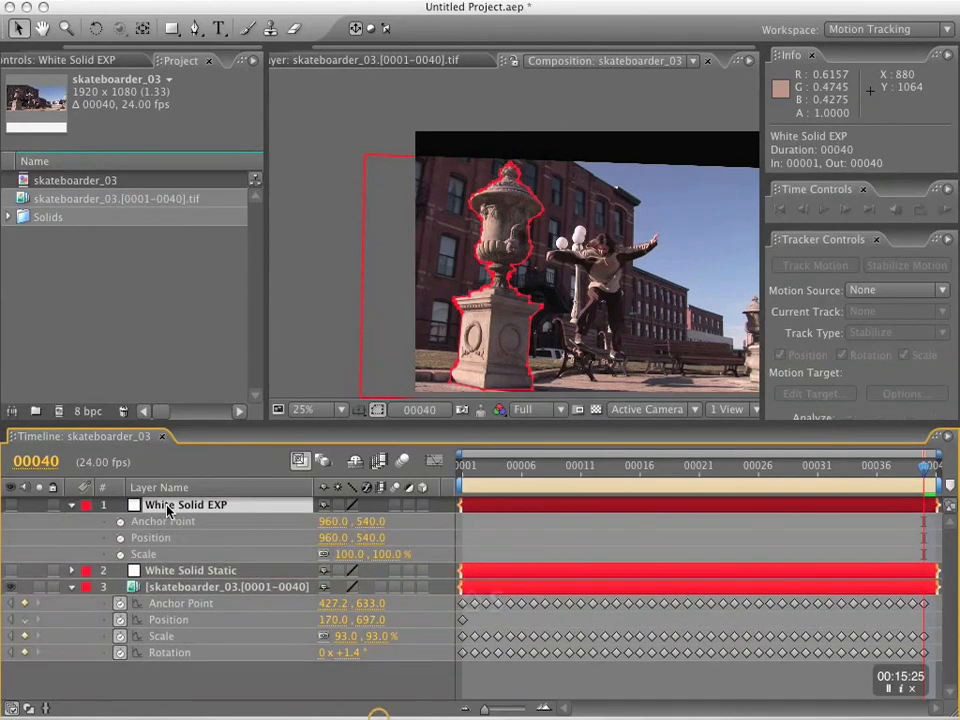
key(shift+r)
drag(208, 424, 213, 298)
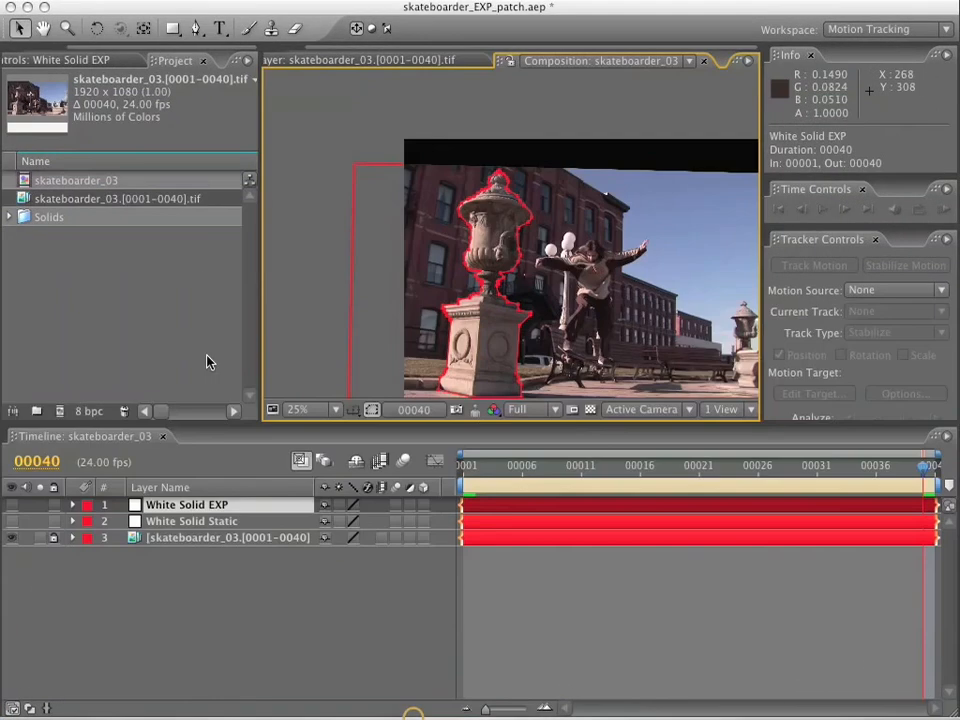
Reveal the skateboarder_03 footage layer's Anchor Point, Position, Rotation and Scale properties in the timeline.
click(182, 540)
key(a)
key(shift+p)
key(shift+r)
key(shift+s)
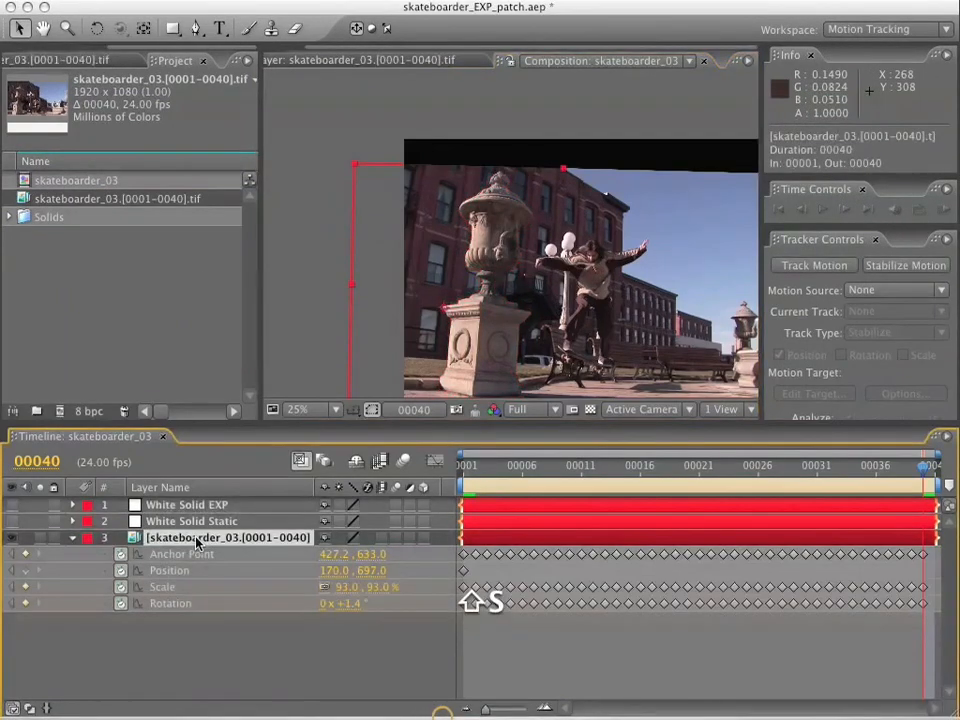
Reveal White Solid EXP's Anchor Point, Position, Rotation and Scale properties, and make the timeline taller to fit both layers.
click(163, 506)
key(a)
key(shift+p)
key(shift+r)
key(shift+s)
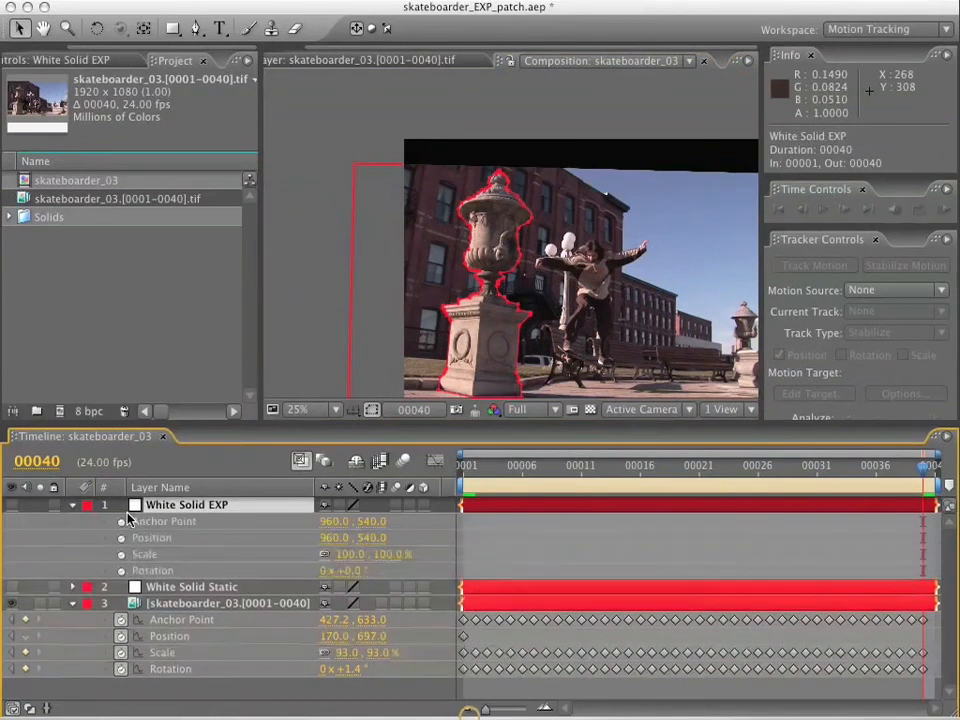
drag(186, 422, 187, 317)
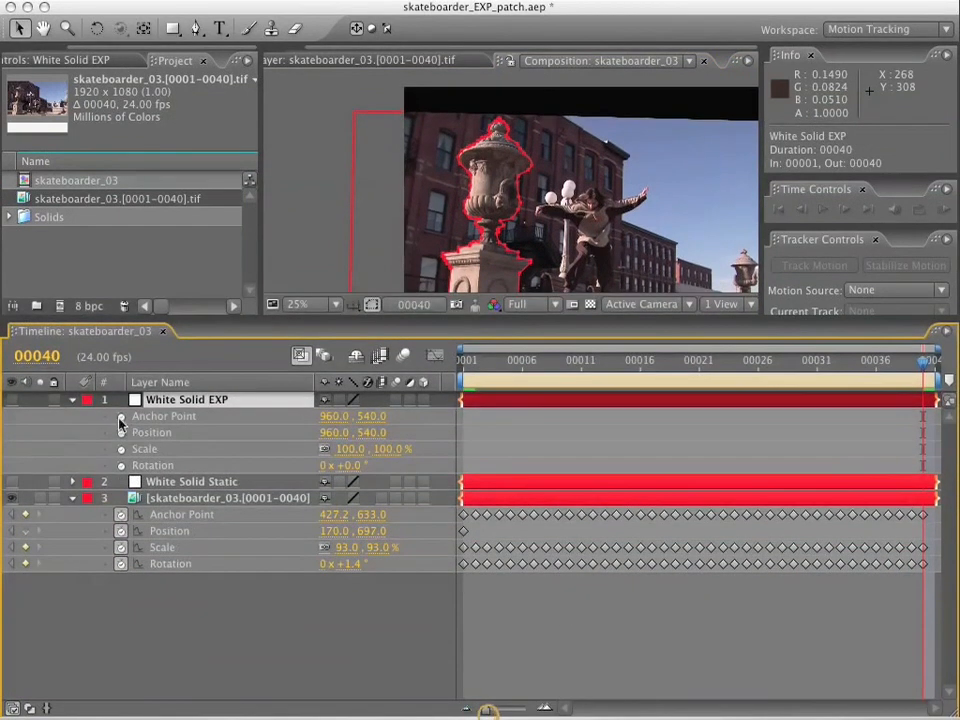
Add expressions to White Solid EXP linking its Anchor Point to the stabilized footage layer's Position and its Position to that layer's Anchor Point.
click(120, 417)
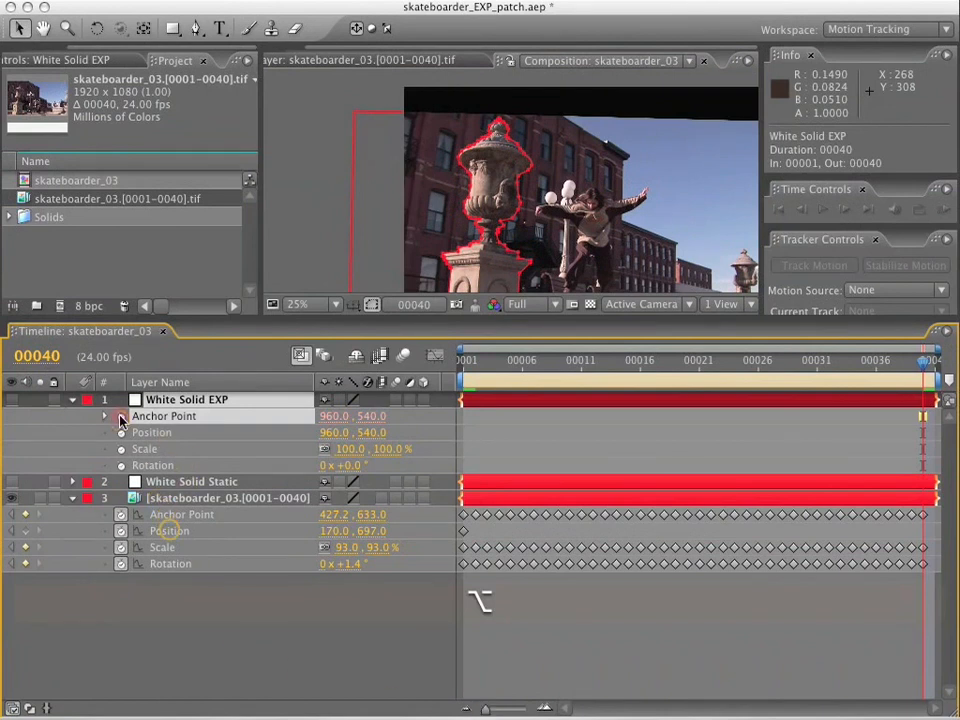
alt+click(120, 417)
drag(373, 432, 175, 547)
drag(372, 465, 201, 556)
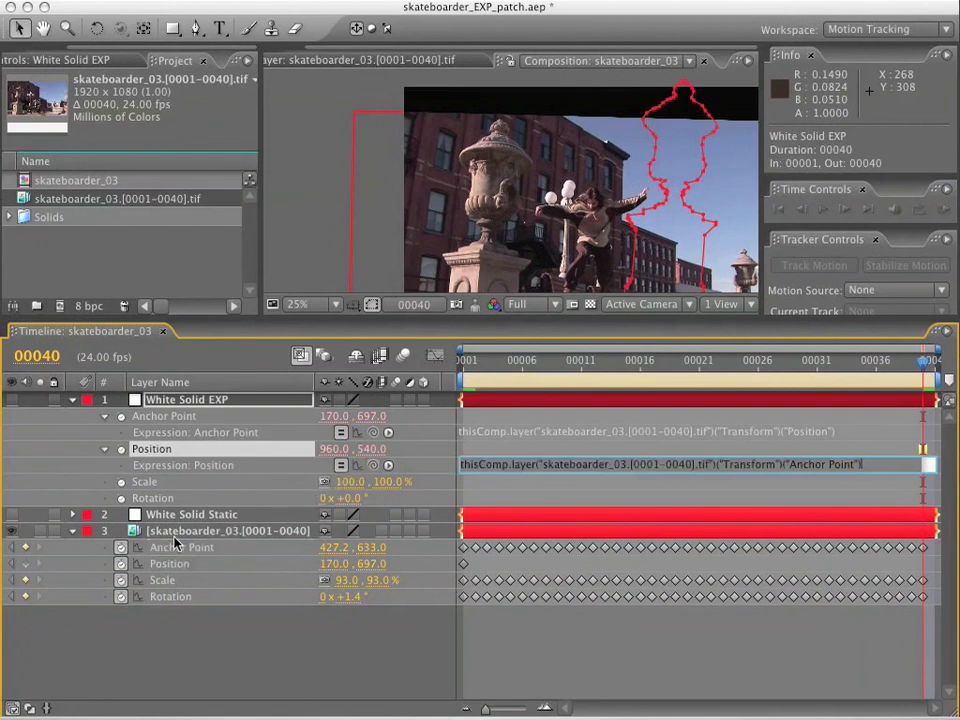
Add an expression to White Solid EXP's Scale, try linking it directly to the footage layer's Scale, and clear the expression text.
alt+click(121, 481)
drag(373, 499, 167, 651)
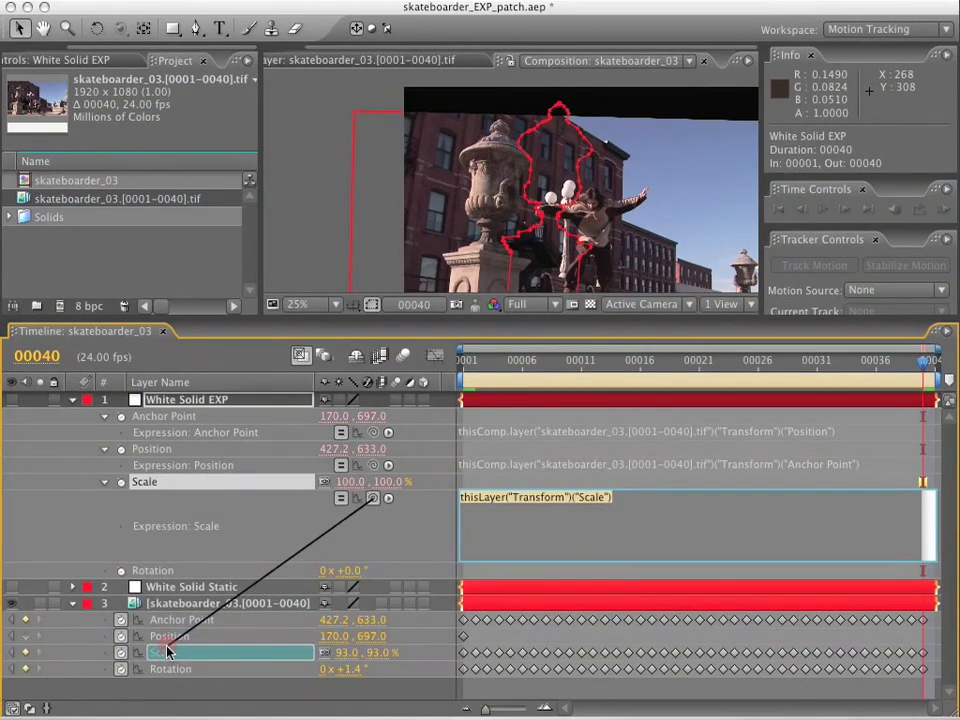
drag(167, 651, 167, 651)
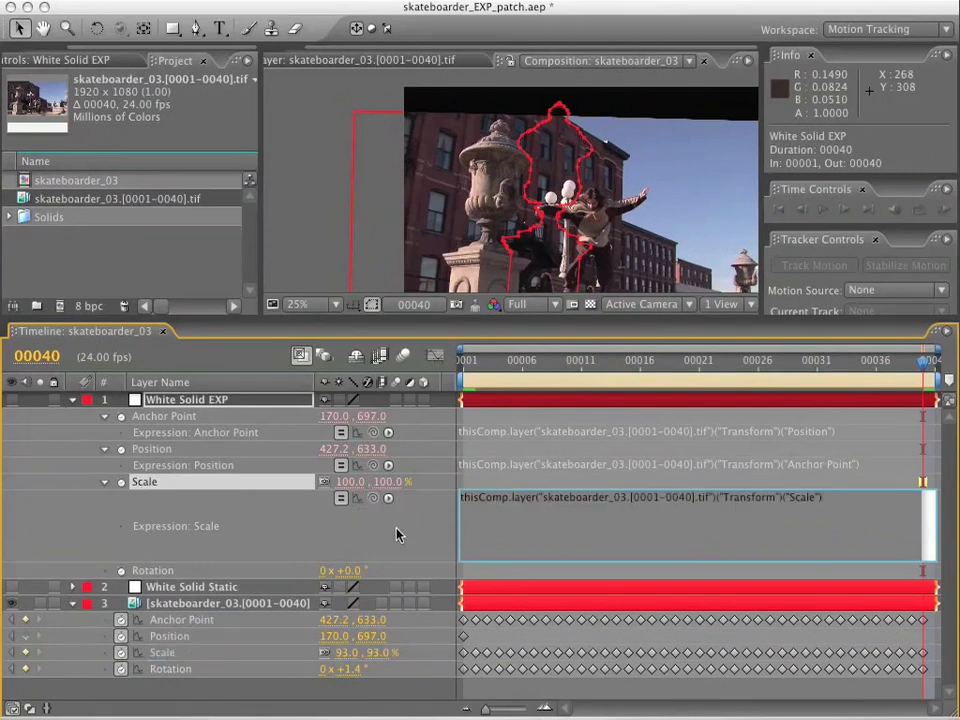
click(394, 533)
click(619, 514)
key(Delete)
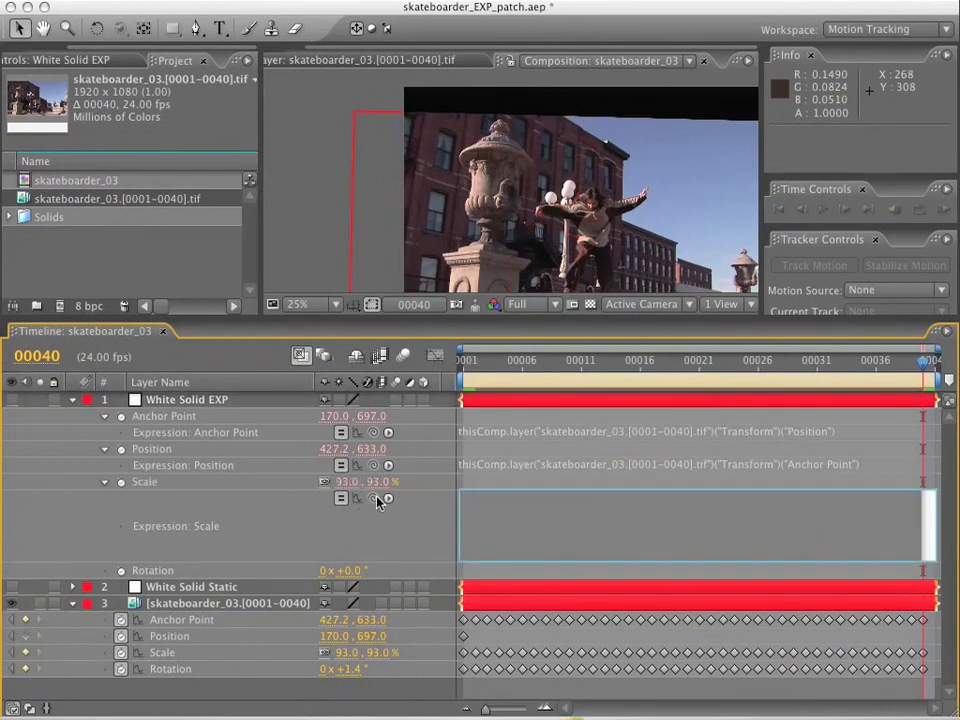
Invert White Solid EXP's Scale with an expression storing the footage layer's first Scale value as temp and returning [10000/temp, 10000/temp].
drag(377, 499, 349, 658)
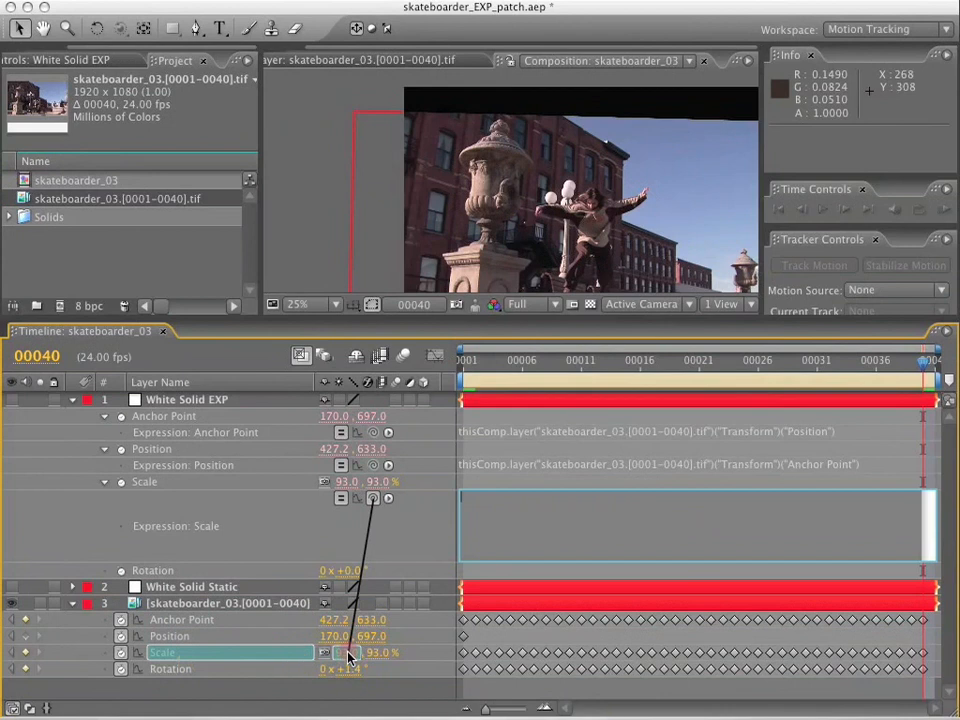
drag(348, 655, 348, 655)
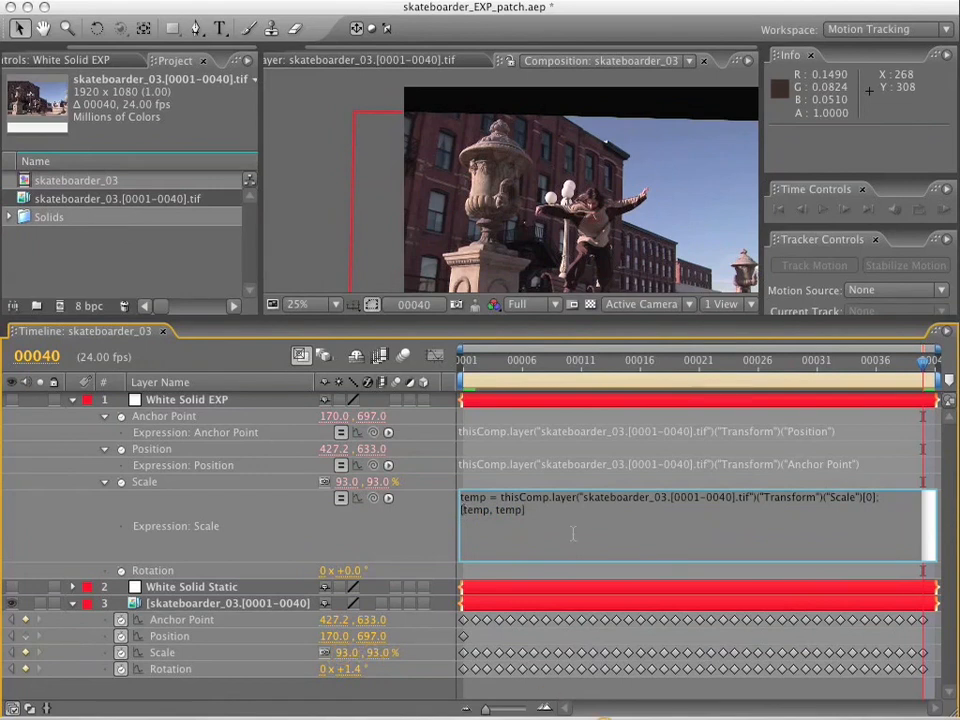
text(10000)
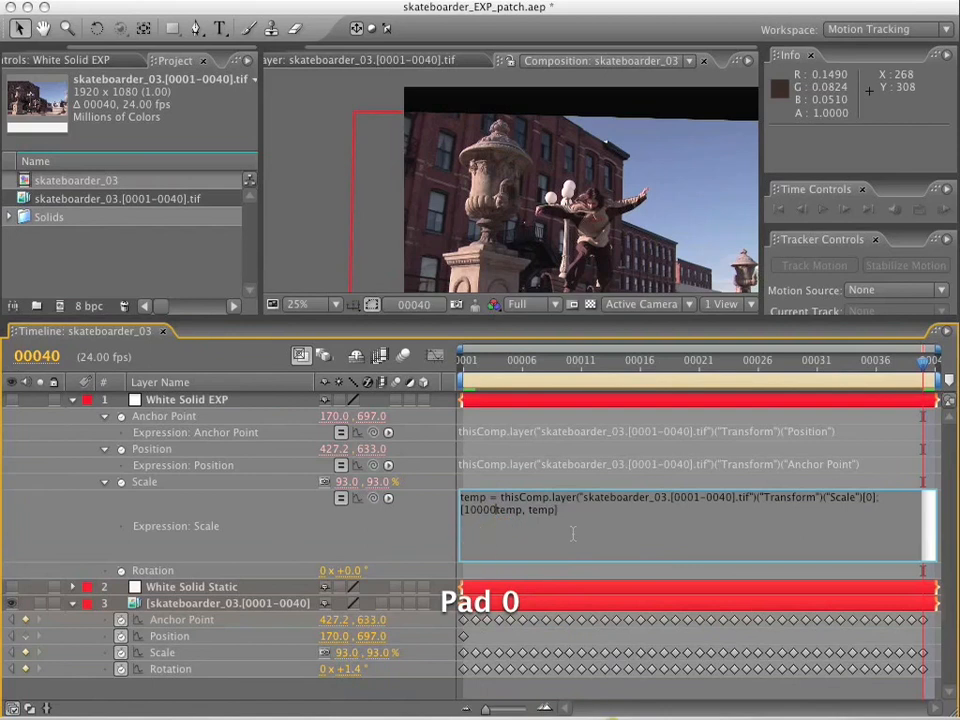
text(/temp, )
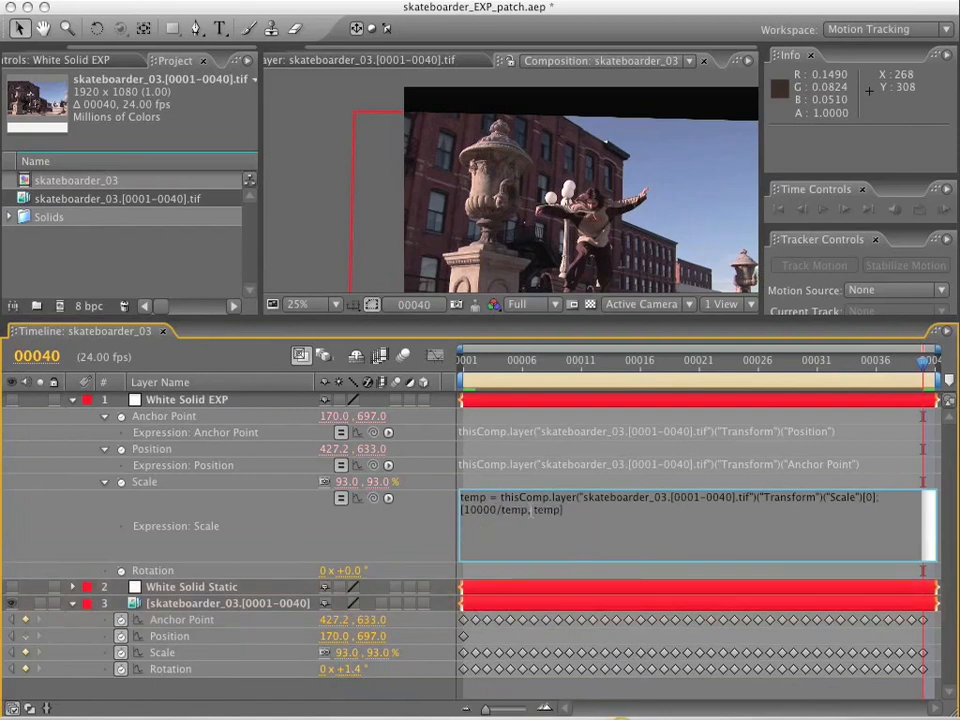
text(10000/)
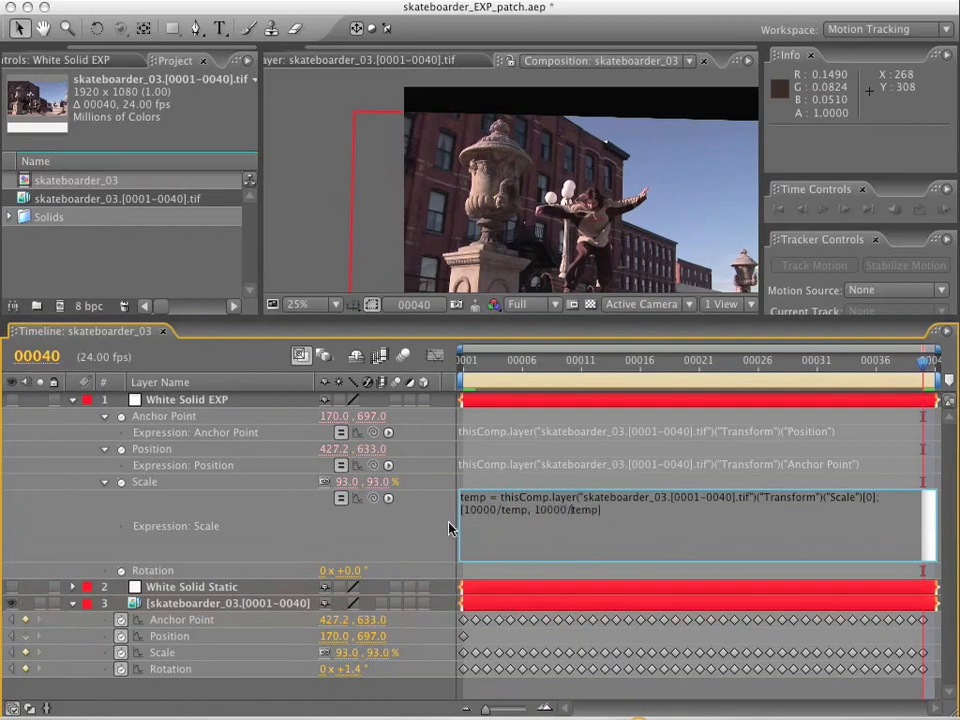
key(KP_Enter)
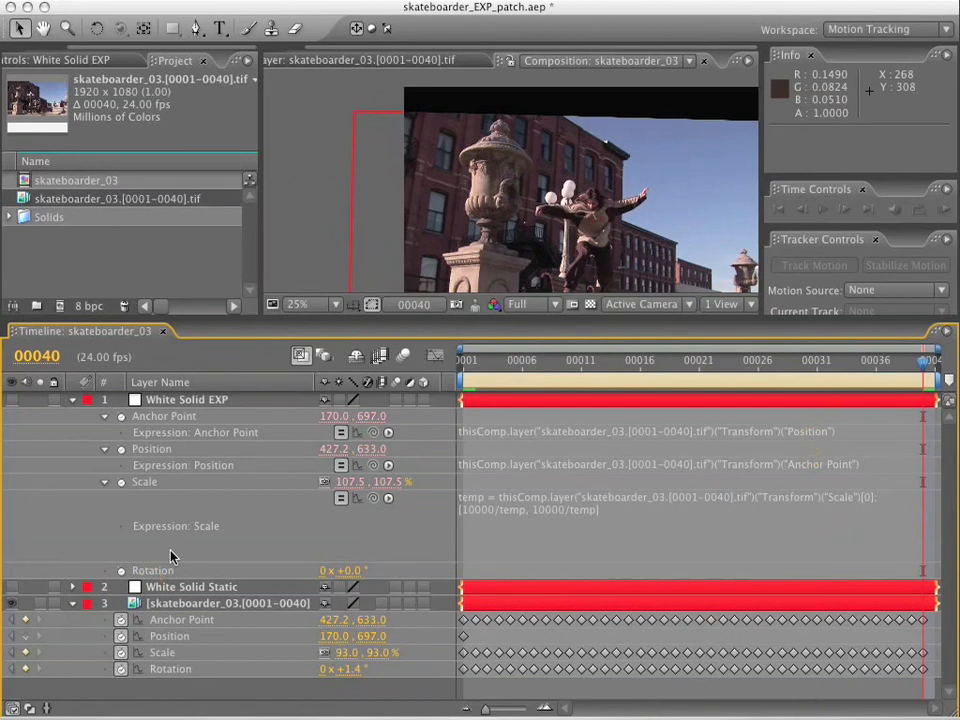
Add an expression to White Solid EXP's Rotation that links to the footage layer's Rotation multiplied by -1.
alt+click(121, 570)
drag(373, 587, 178, 686)
text(*-1)
key(KP_Enter)
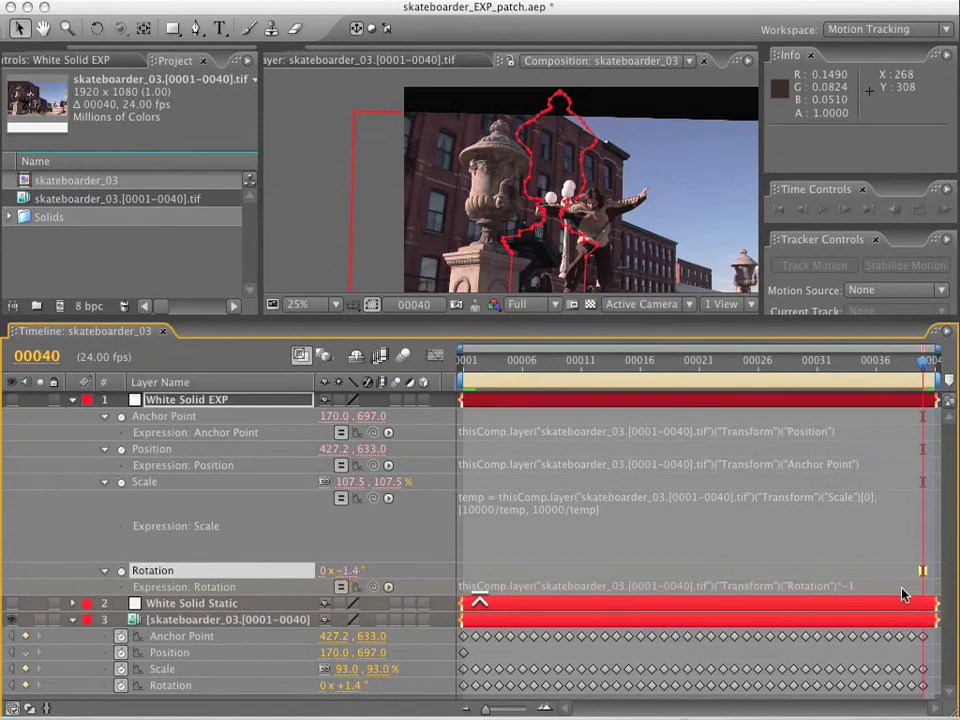
At frame 9, collapse White Solid EXP, add the original skateboarder_03 footage as the lowest layer, and hide the stabilized footage layer.
drag(560, 317, 560, 216)
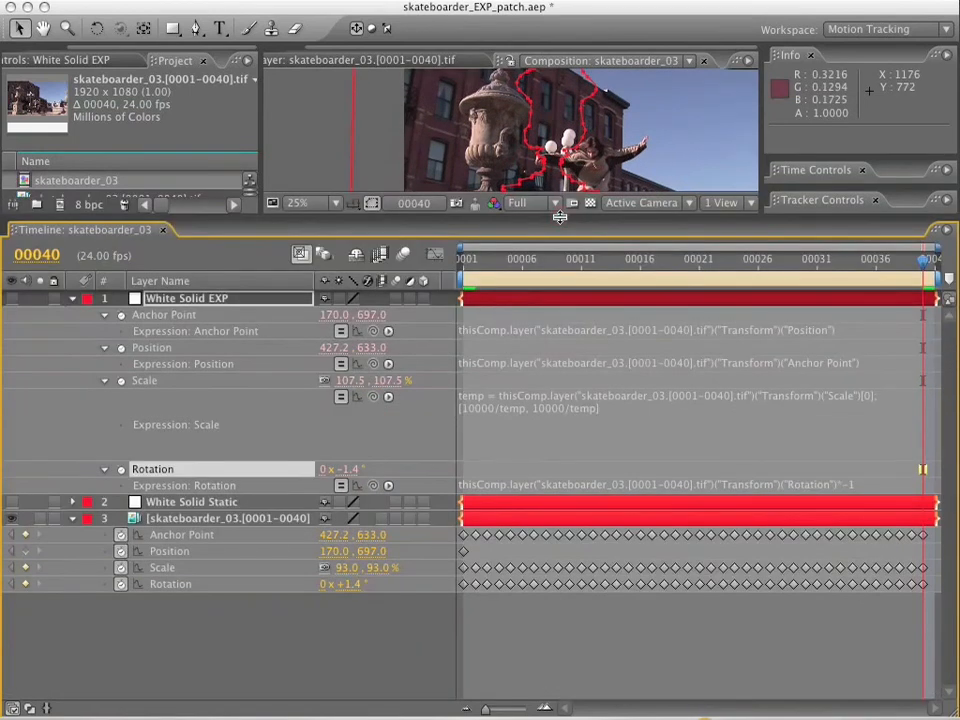
click(558, 260)
click(72, 298)
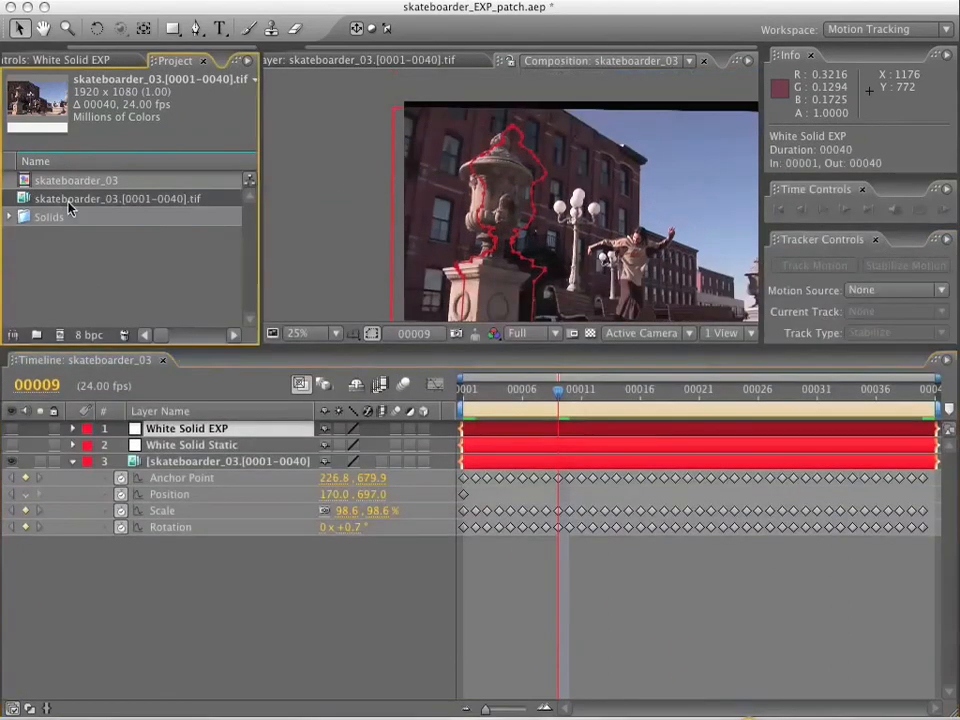
drag(70, 200, 176, 602)
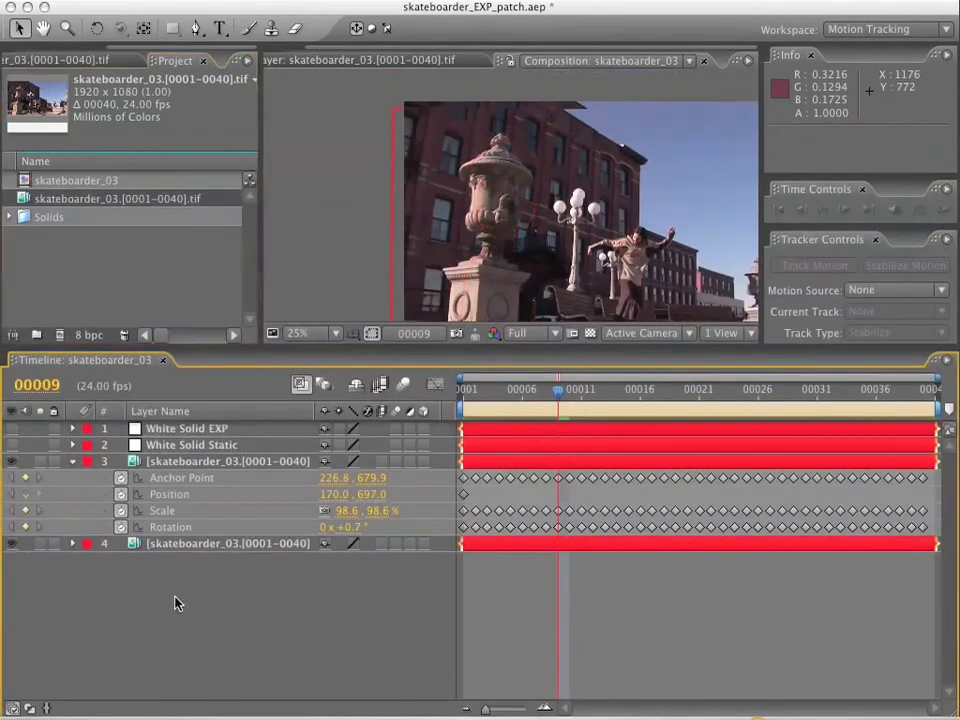
click(12, 462)
Check White Solid EXP's matte and mask outline against the urn in the original footage, at frame 9 and zoomed in at frame 1.
click(14, 429)
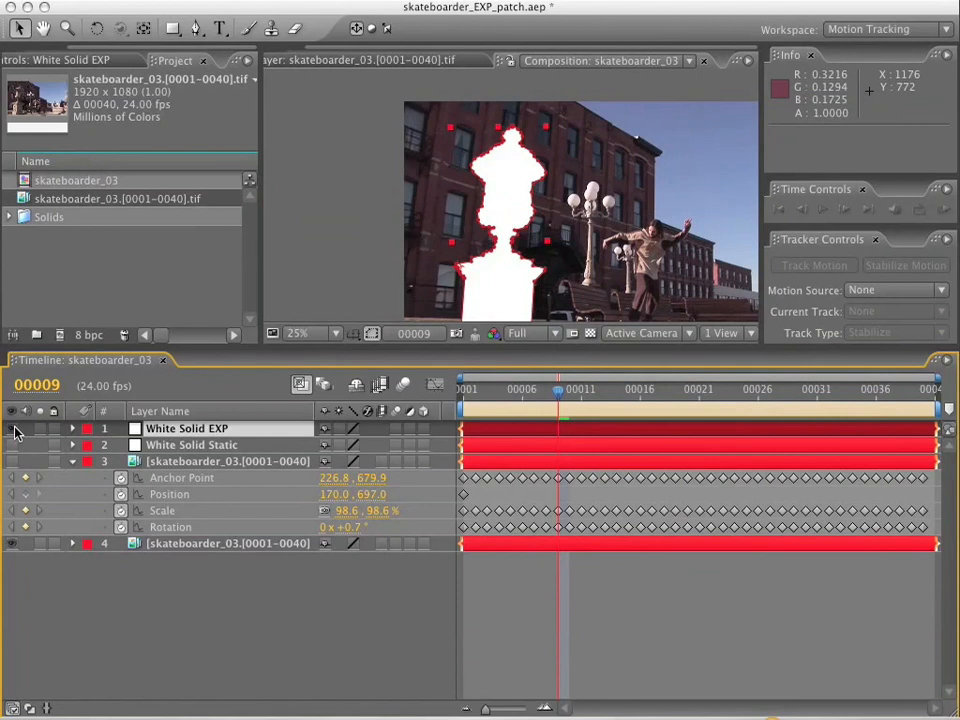
click(14, 429)
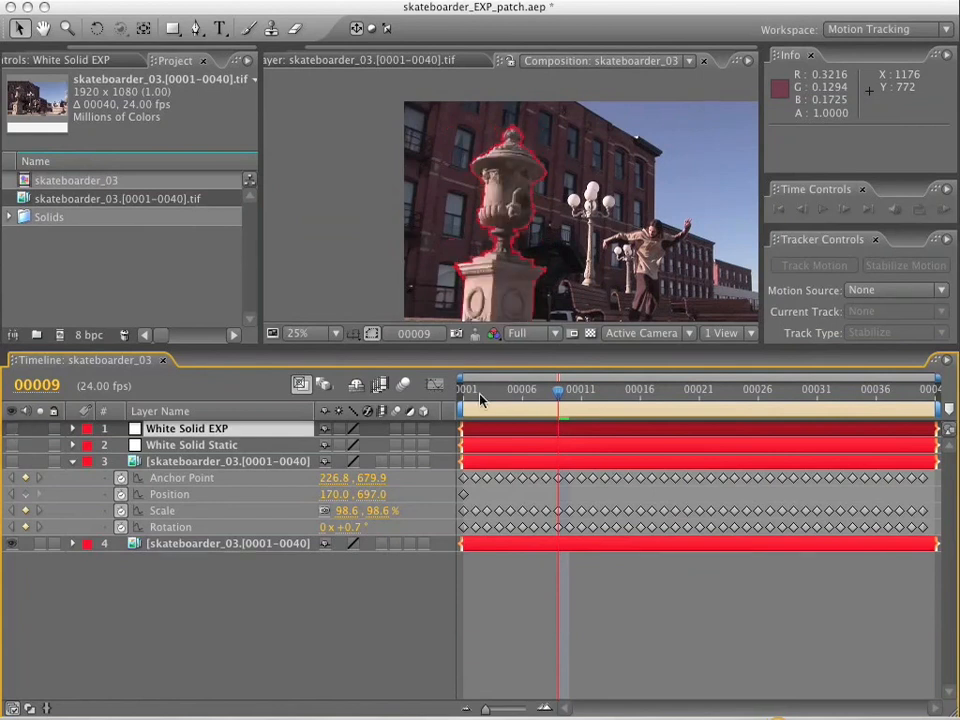
drag(508, 386, 434, 390)
key(period)
key(comma)
key(period)
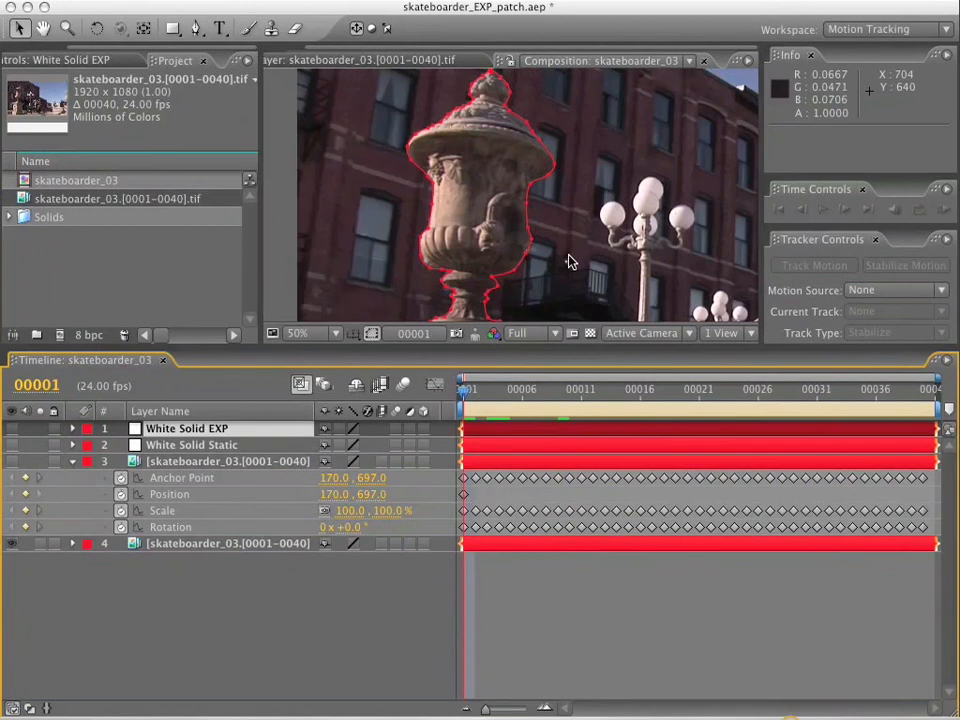
Maximize the composition view, frame the whole shot, and RAM-preview the mask over the original footage from frame 1.
key(grave)
key(space)
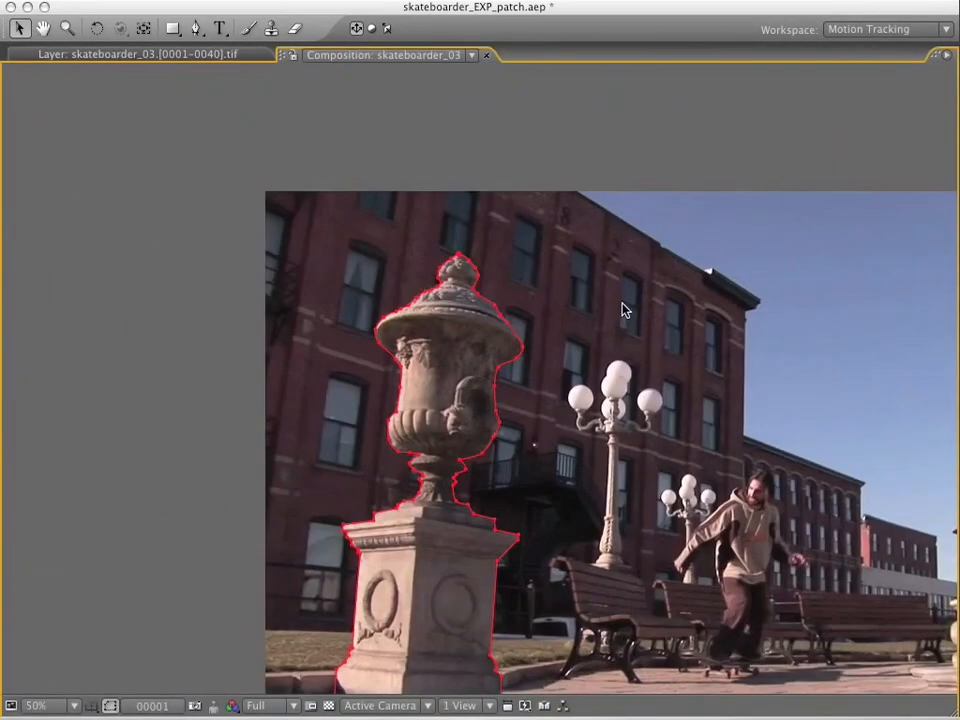
key(space)
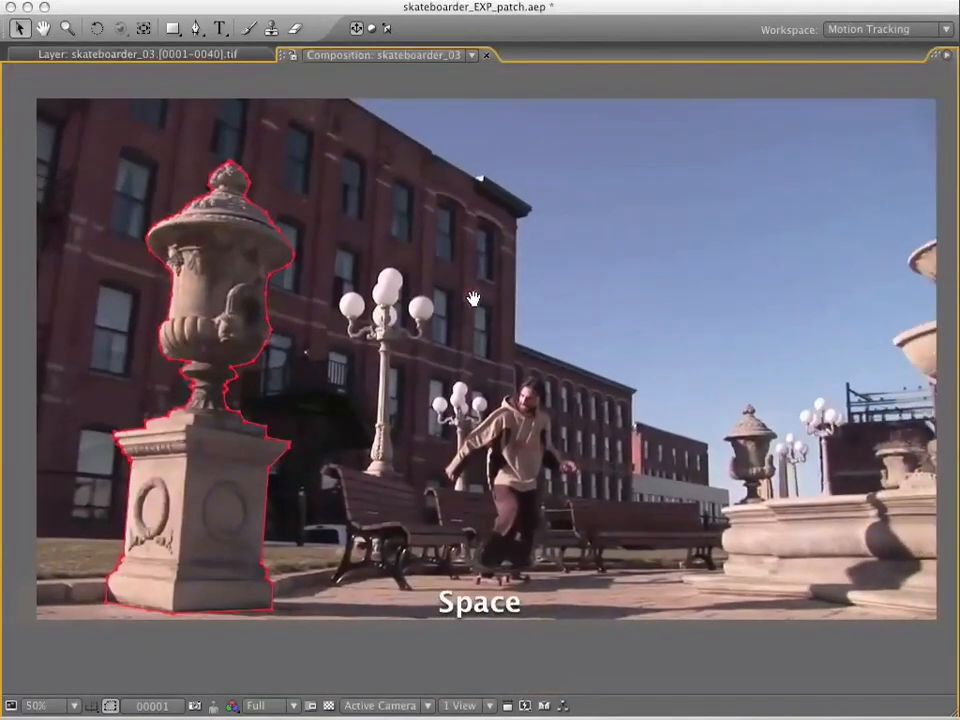
key(KP_0)
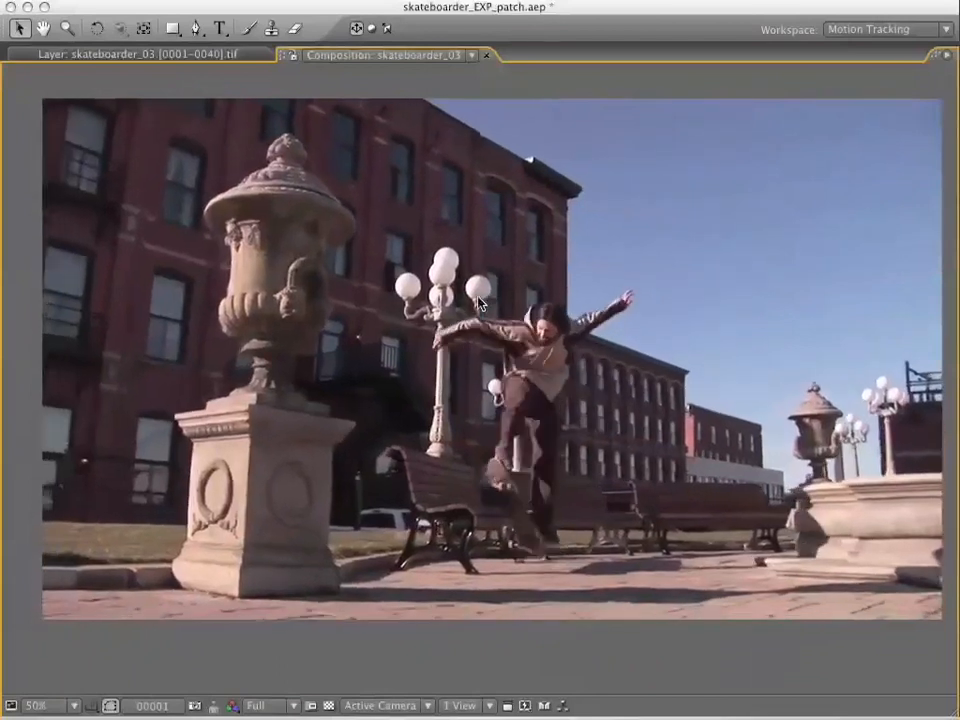
key(space)
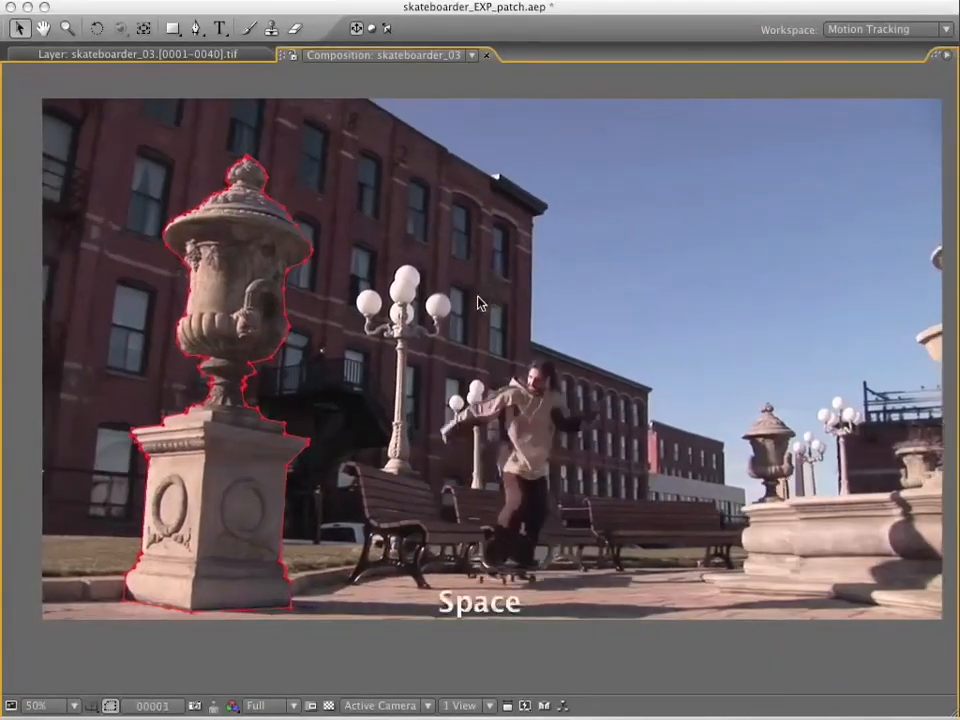
key(Home)
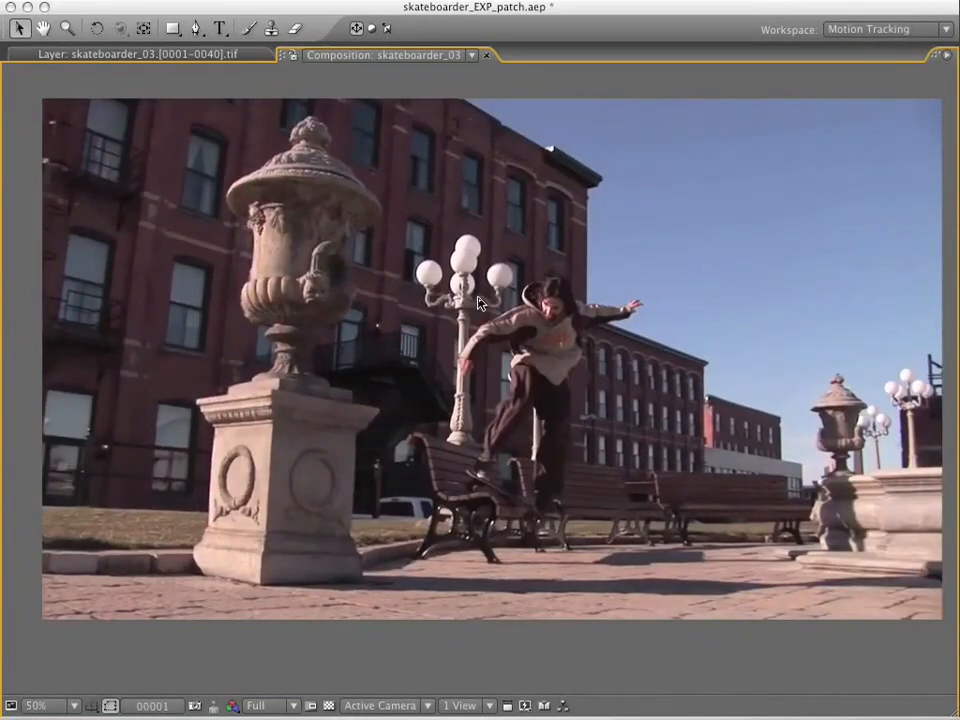
key(KP_0)
key(space)
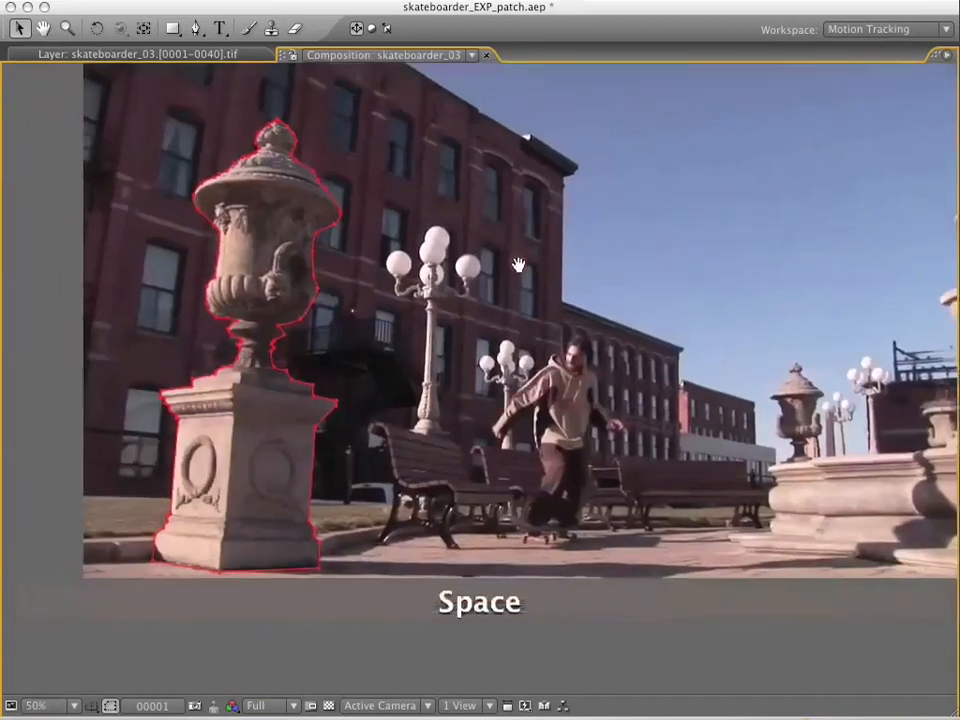
key(KP_0)
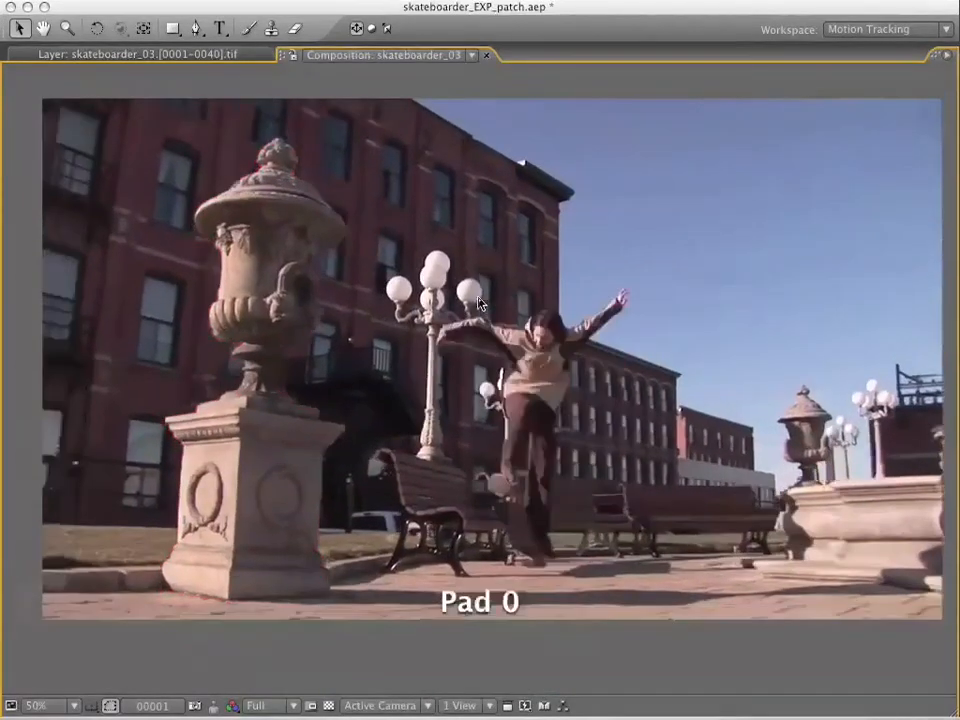
key(KP_0)
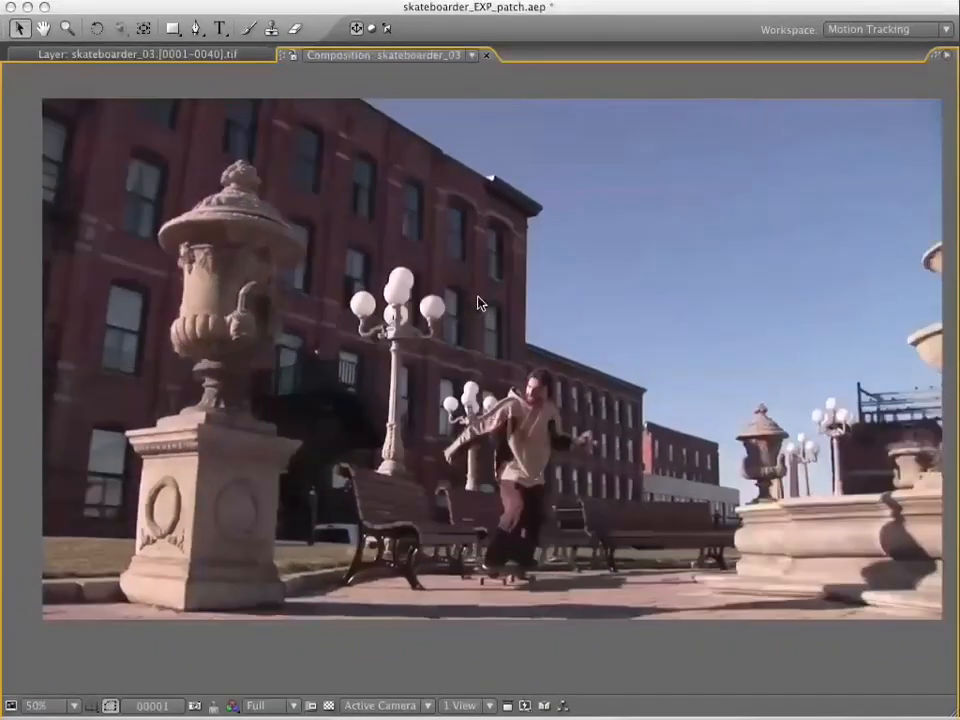
key(space)
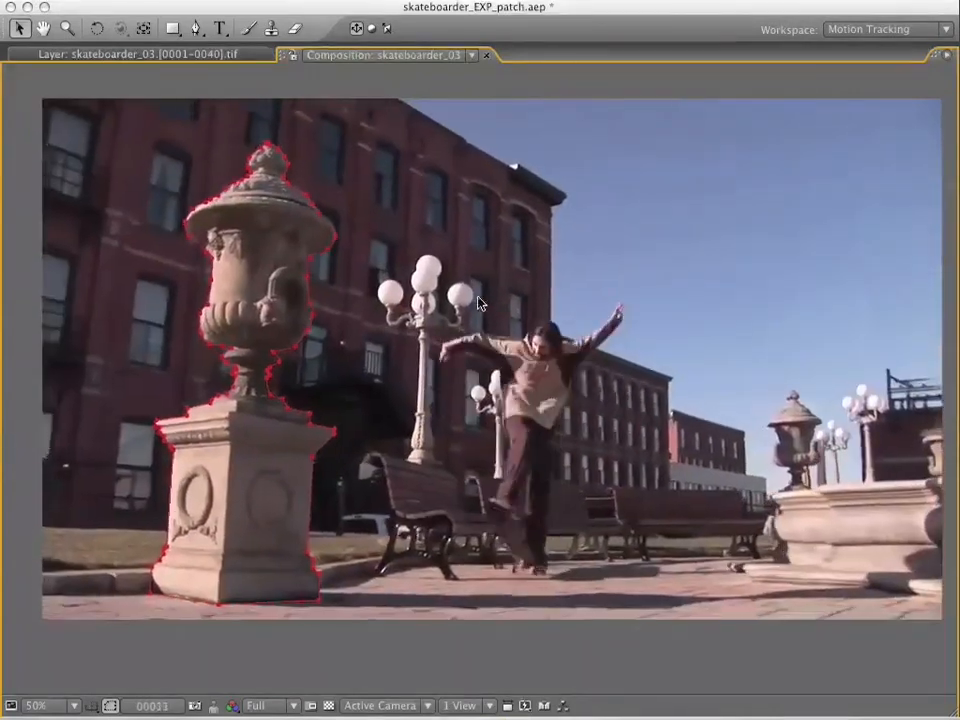
key(space)
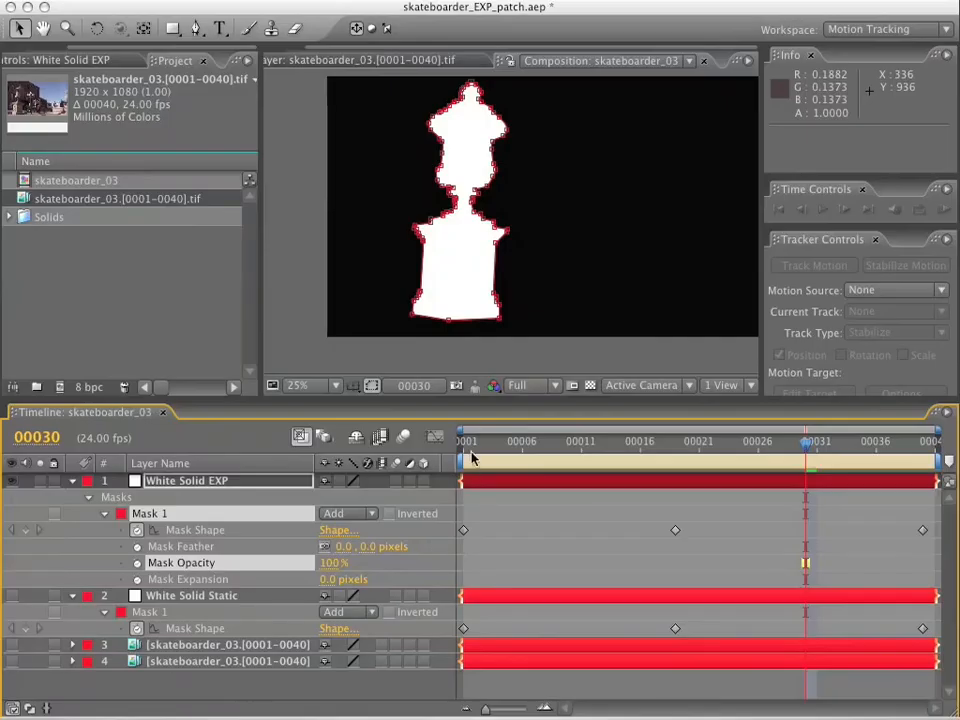
Return to frame 1, RAM-preview the white urn matte over black in the maximized composition view, and restore the panel layout.
drag(484, 446, 397, 445)
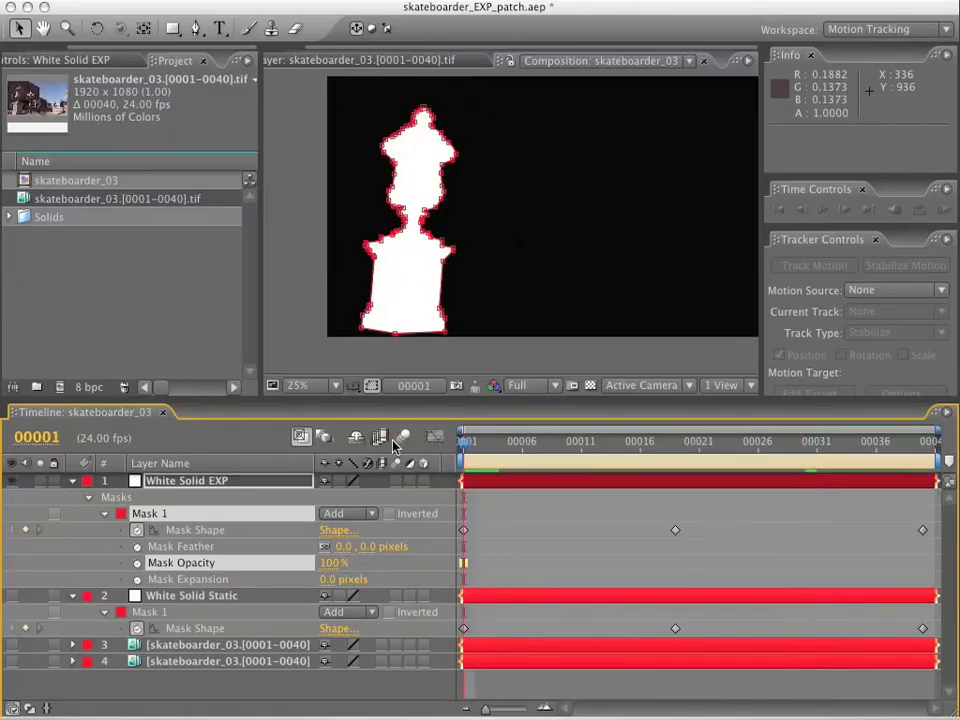
key(grave)
scroll(522, 376, up, 1)
key(space)
drag(552, 397, 456, 418)
key(KP_0)
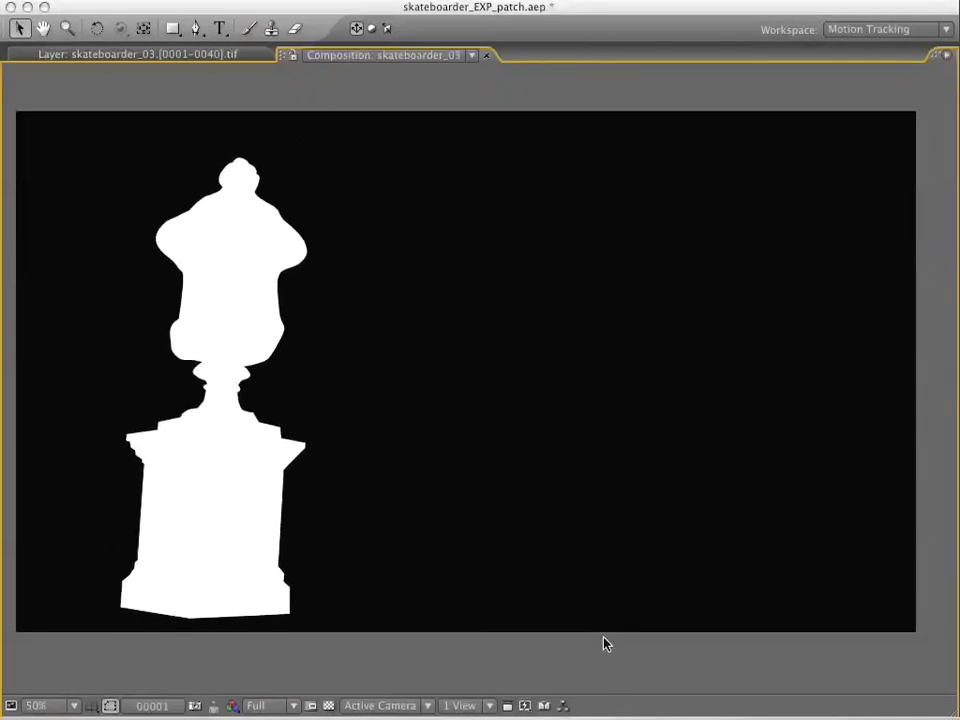
key(space)
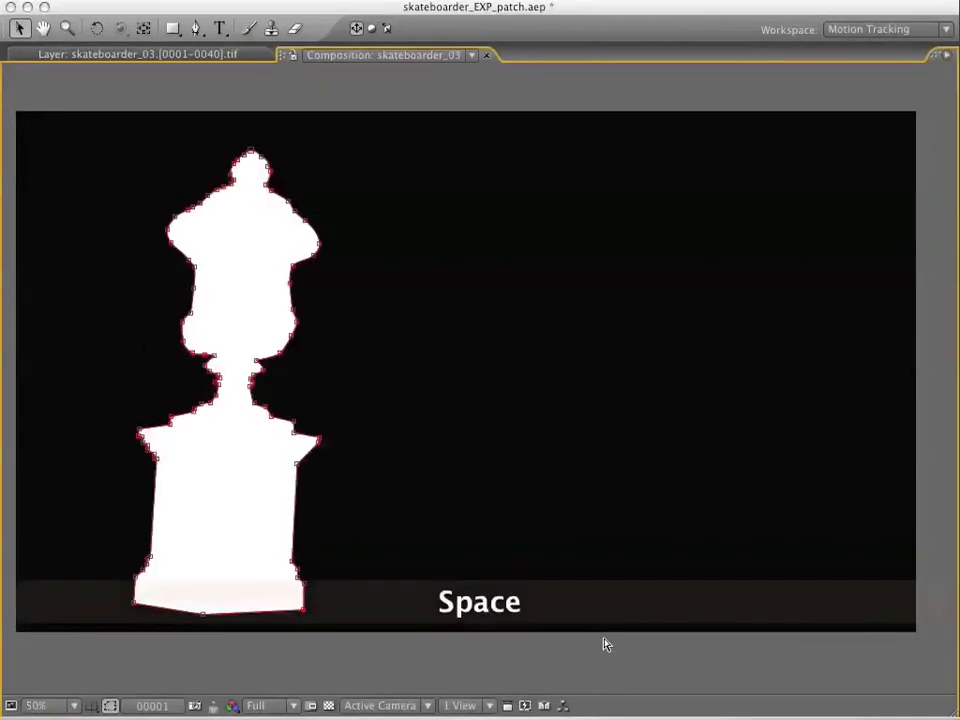
key(grave)
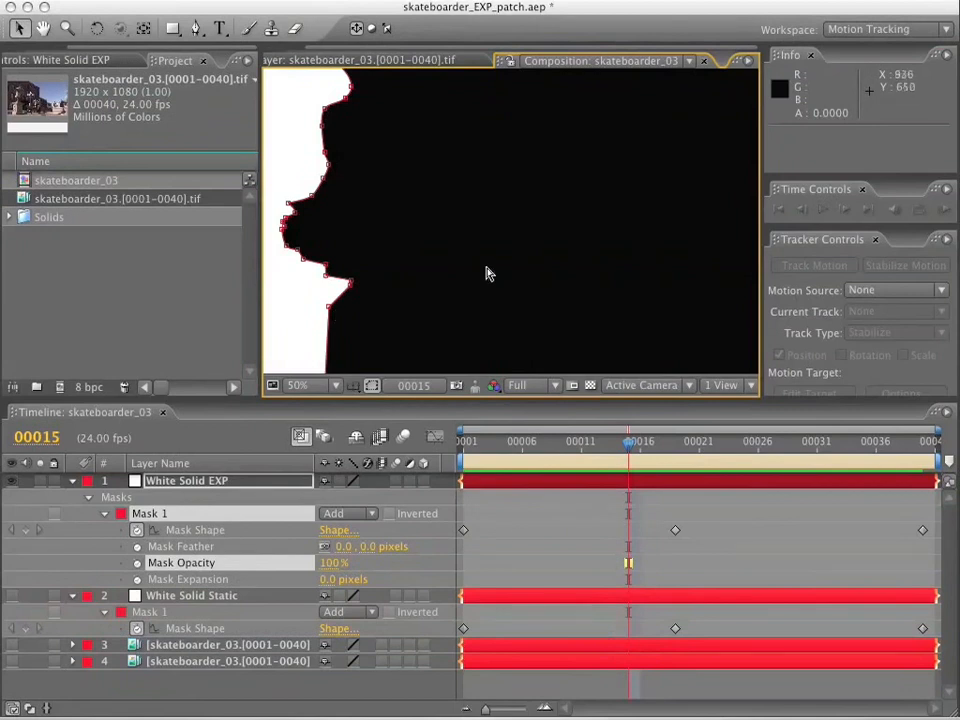
scroll(489, 272, down, 1)
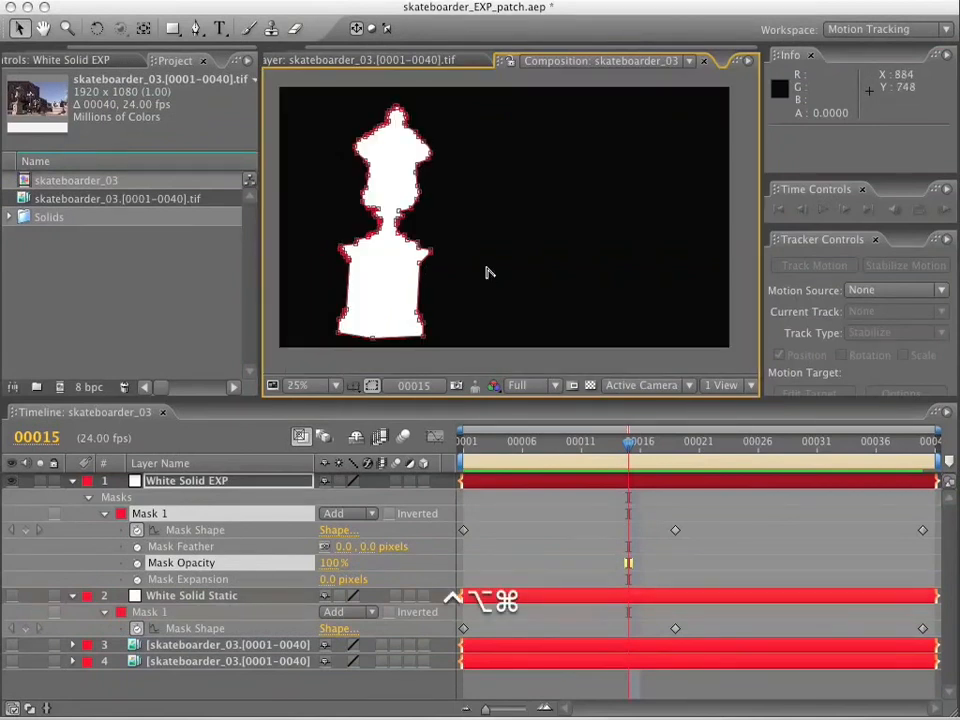
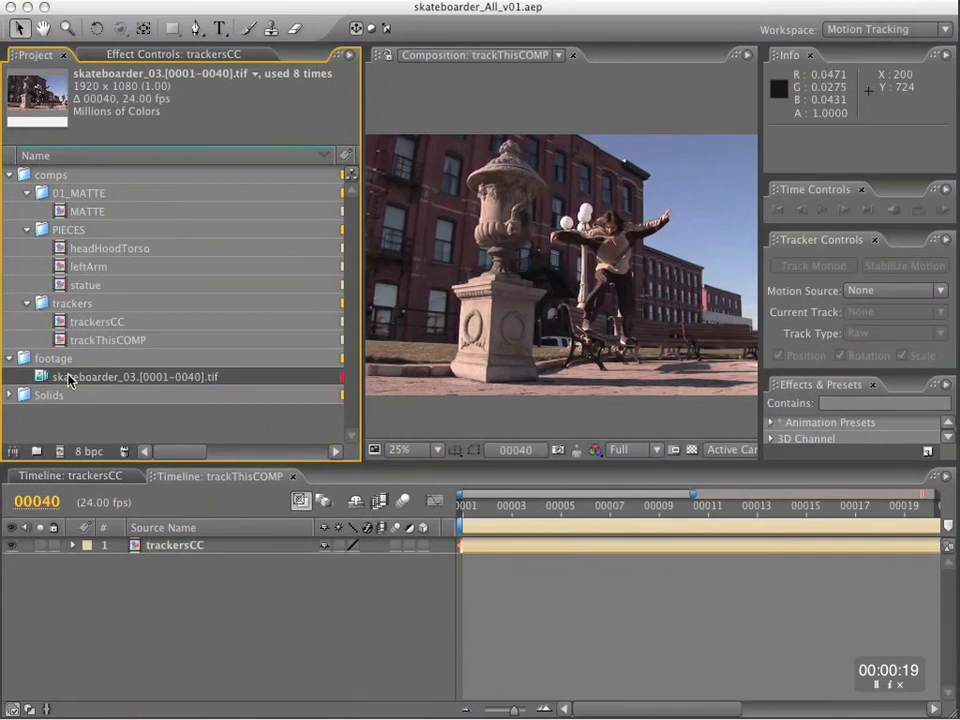
Create a composition named rightArm from the skateboarder_03 footage and file it in the PIECES folder.
drag(68, 378, 62, 453)
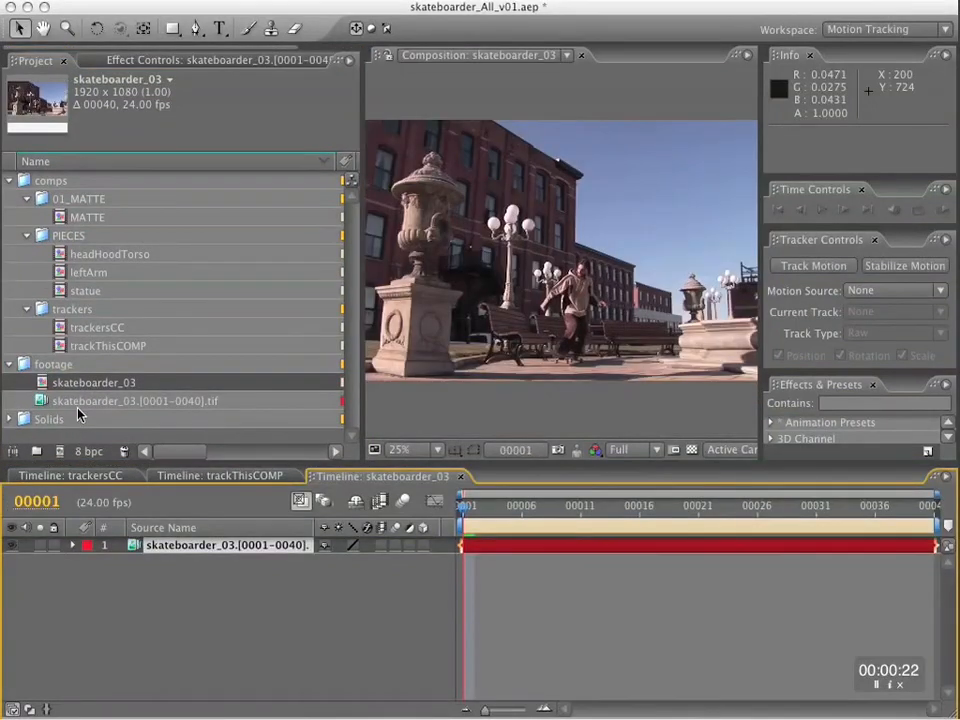
click(100, 387)
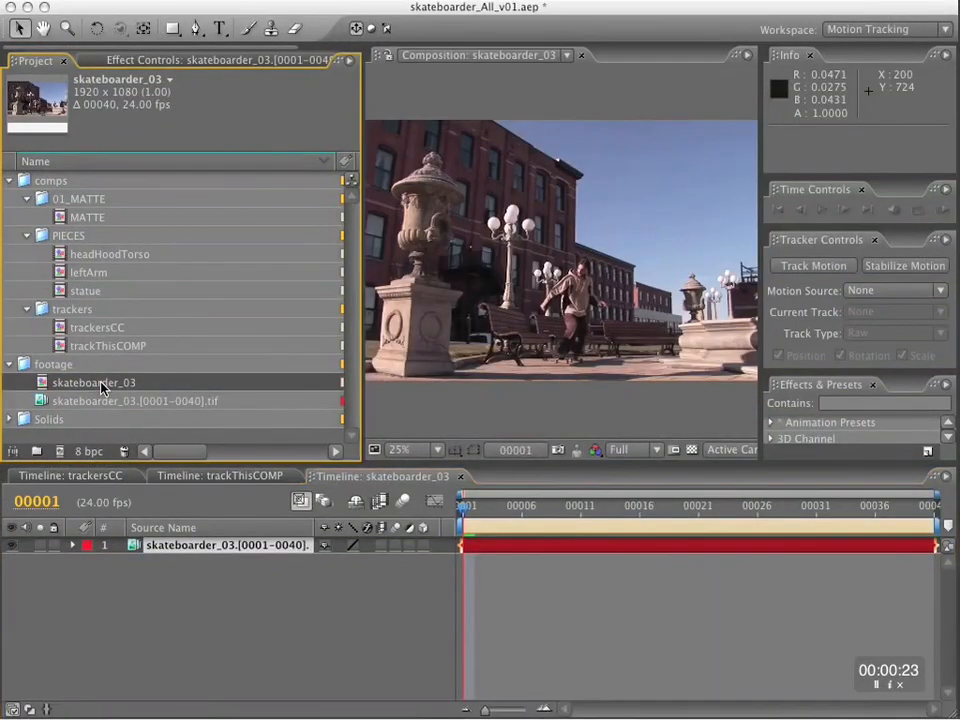
click(208, 607)
key(super+k)
text(rightArm)
key(Return)
drag(74, 382, 96, 294)
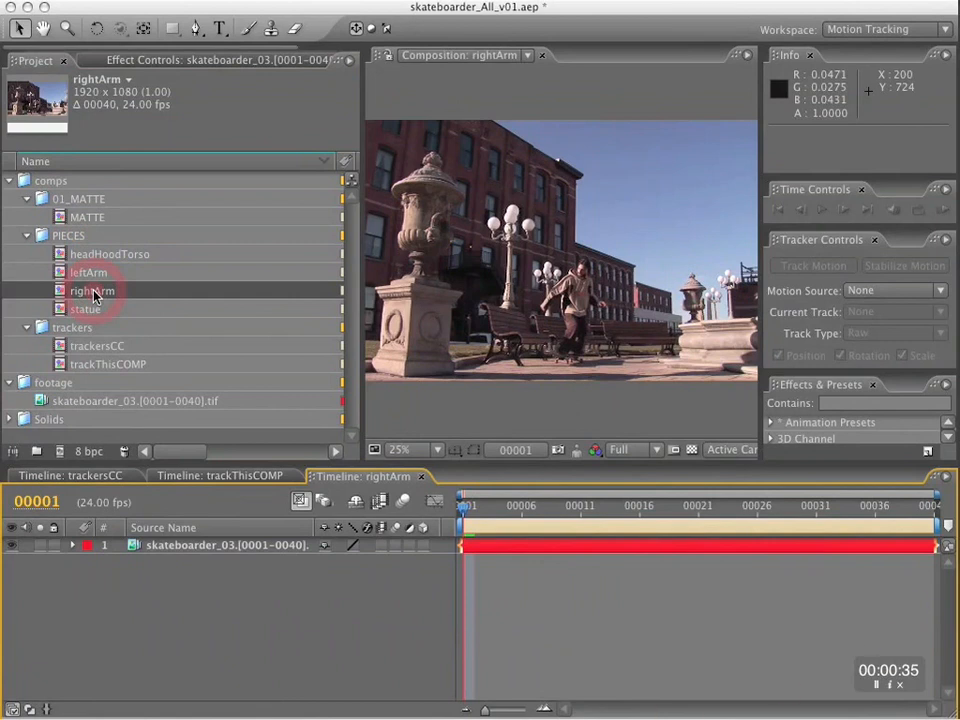
click(222, 553)
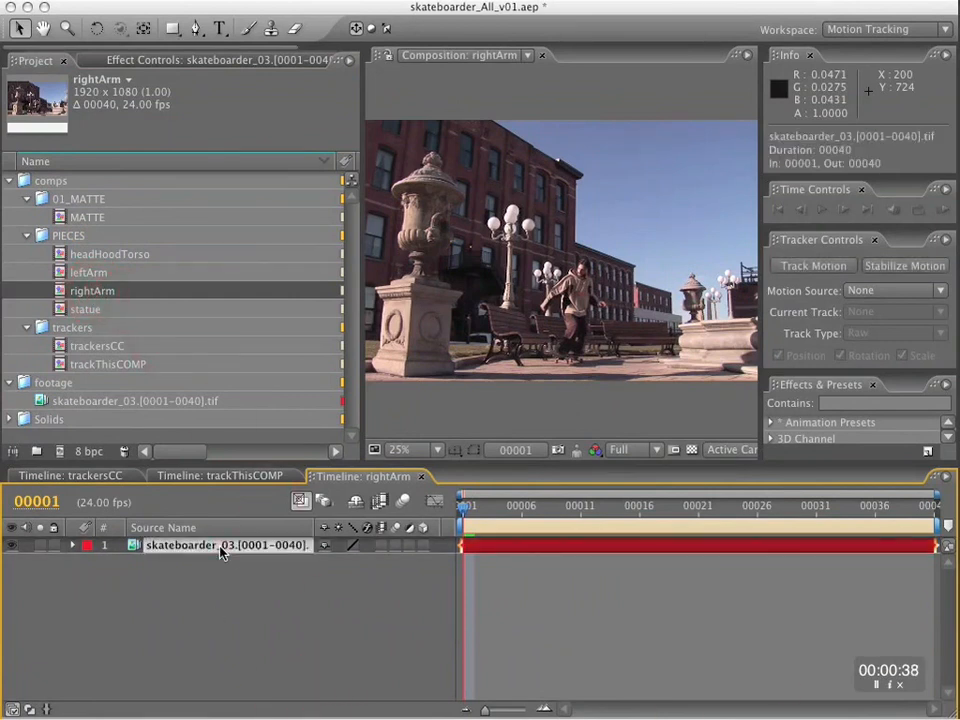
Open trackThisCOMP and show TrackerALL's track points on the trackersCC layer, enlarged around the skateboarder's outstretched arm.
double_click(95, 365)
click(137, 550)
click(72, 545)
click(132, 578)
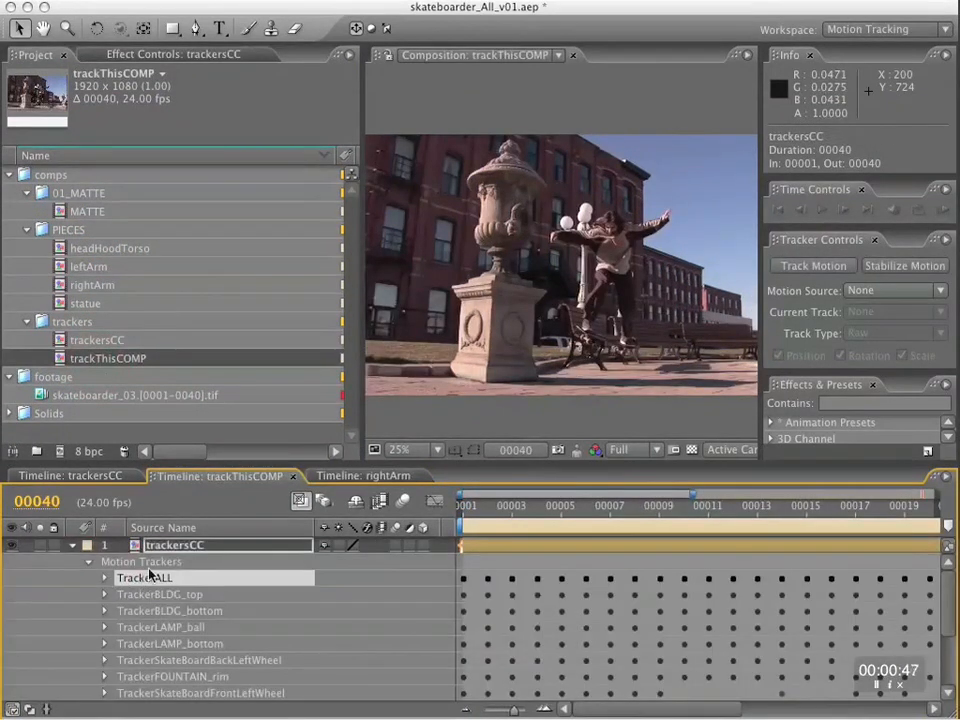
double_click(142, 579)
drag(669, 220, 155, 220)
key(.)
key(space)
drag(605, 220, 334, 288)
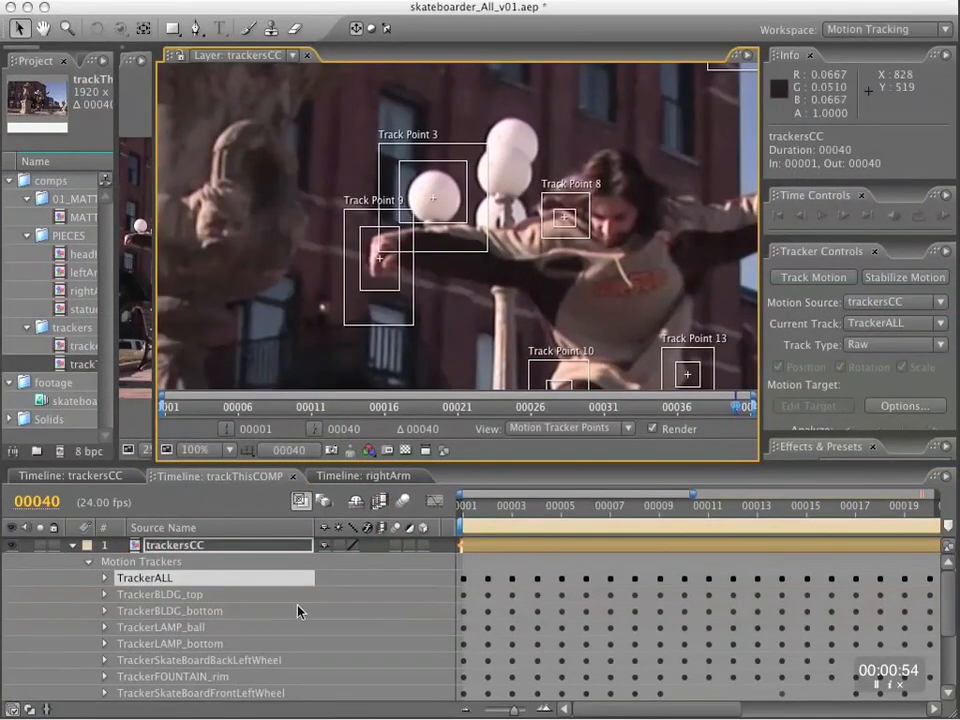
Expand TrackerALL and copy Track Point 8 and Track Point 9 with the time set to frame 1.
click(104, 578)
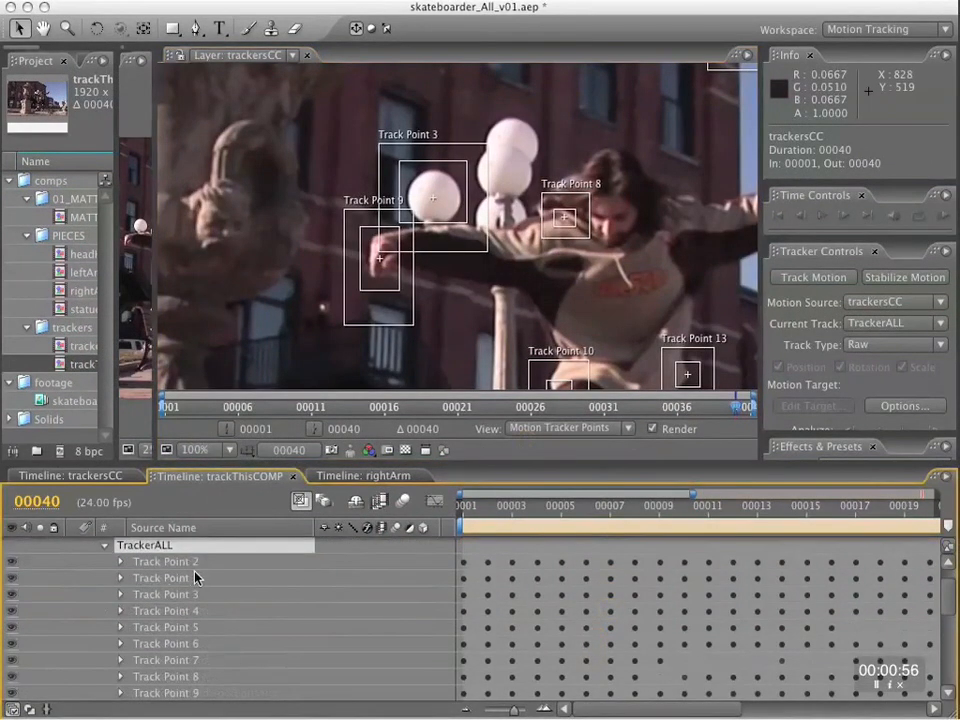
click(192, 678)
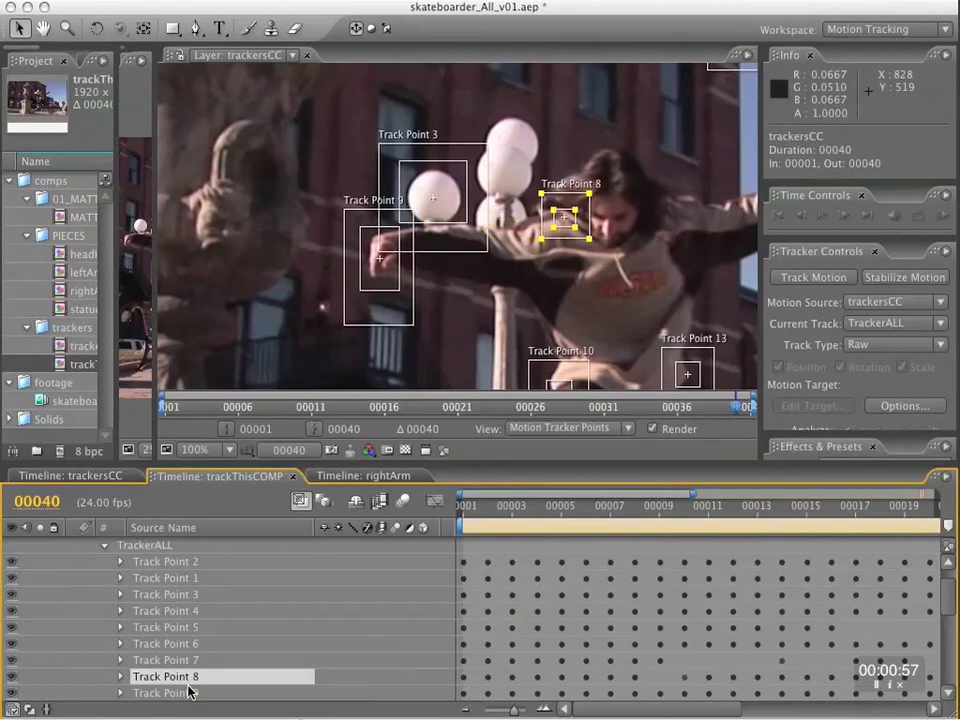
shift+click(190, 693)
key(Home)
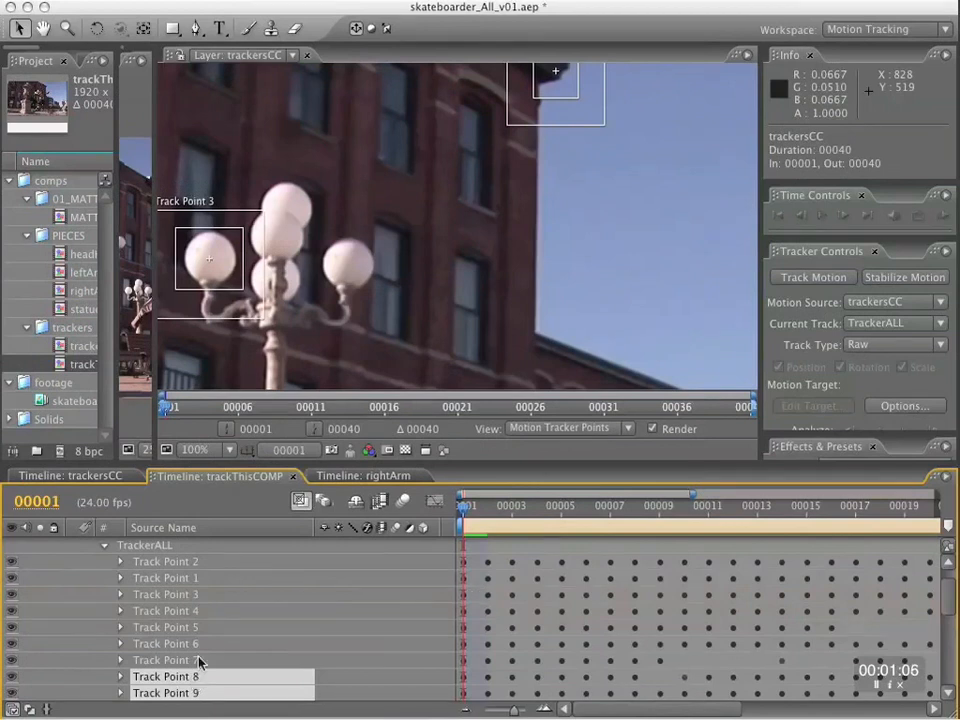
key(super+Up)
click(200, 679)
super+click(210, 692)
key(super+c)
Close the trackThisCOMP timeline and paste the two copied track points onto the skateboarder_03 layer in trackersCC.
click(378, 479)
click(288, 478)
click(293, 478)
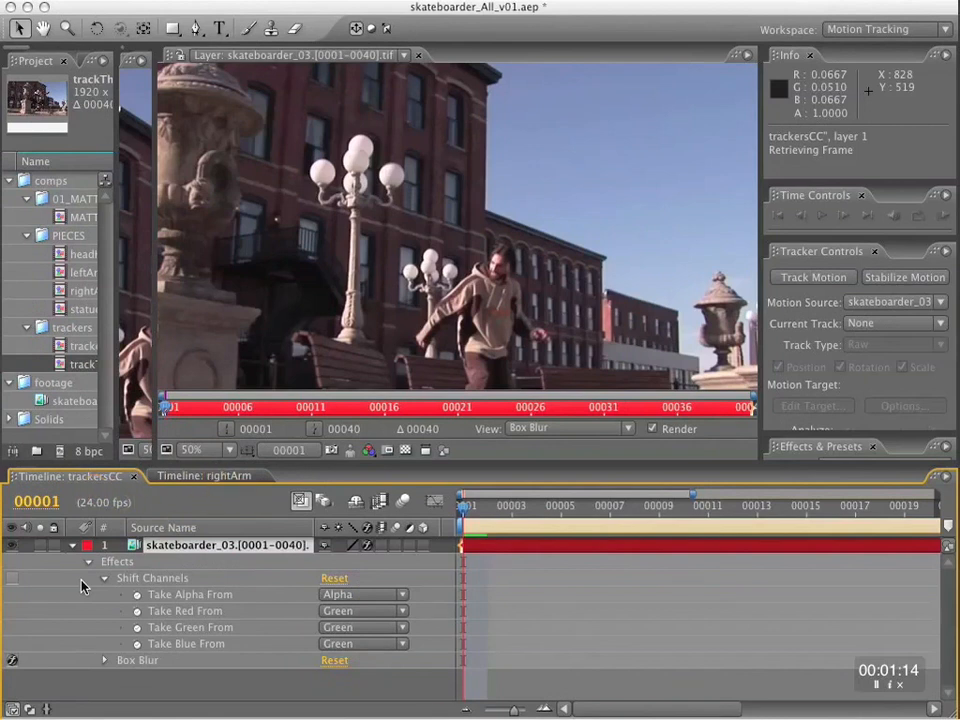
click(150, 547)
key(super+v)
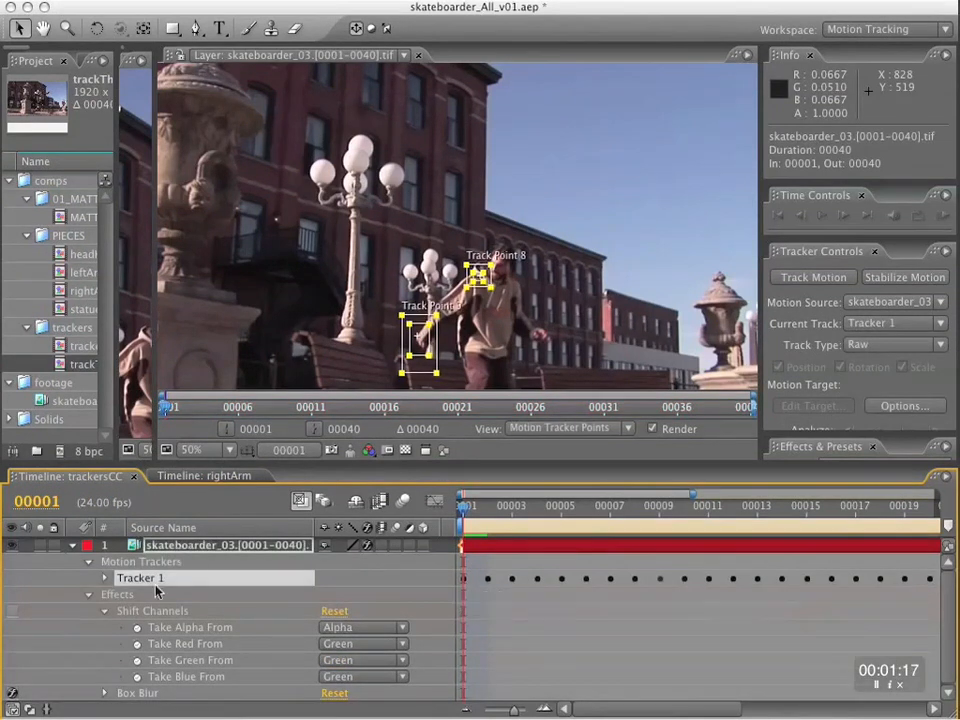
click(104, 579)
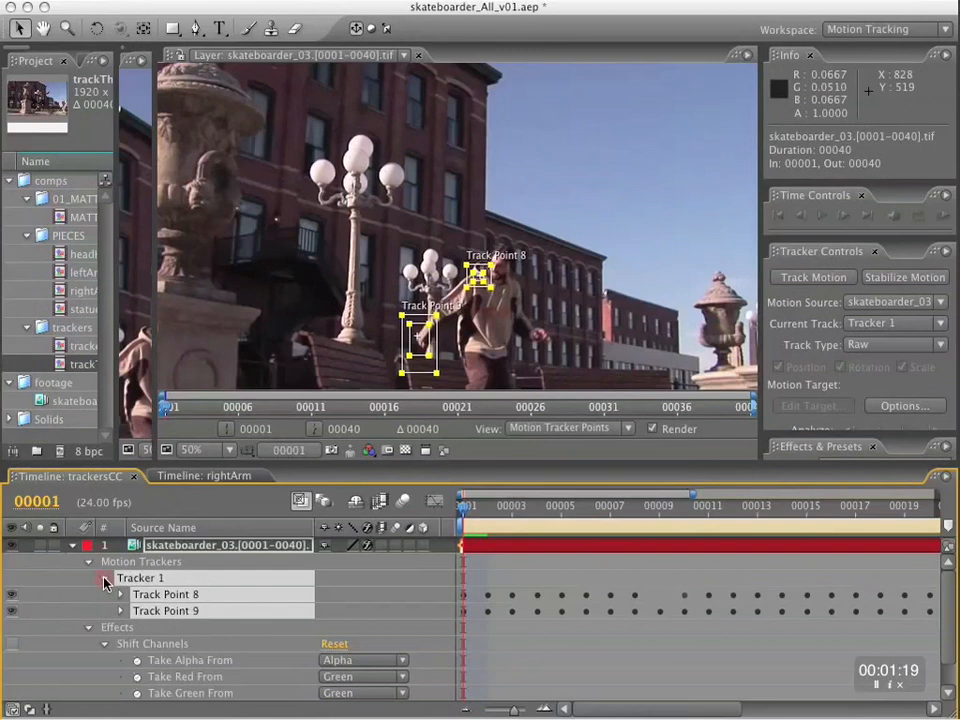
click(106, 580)
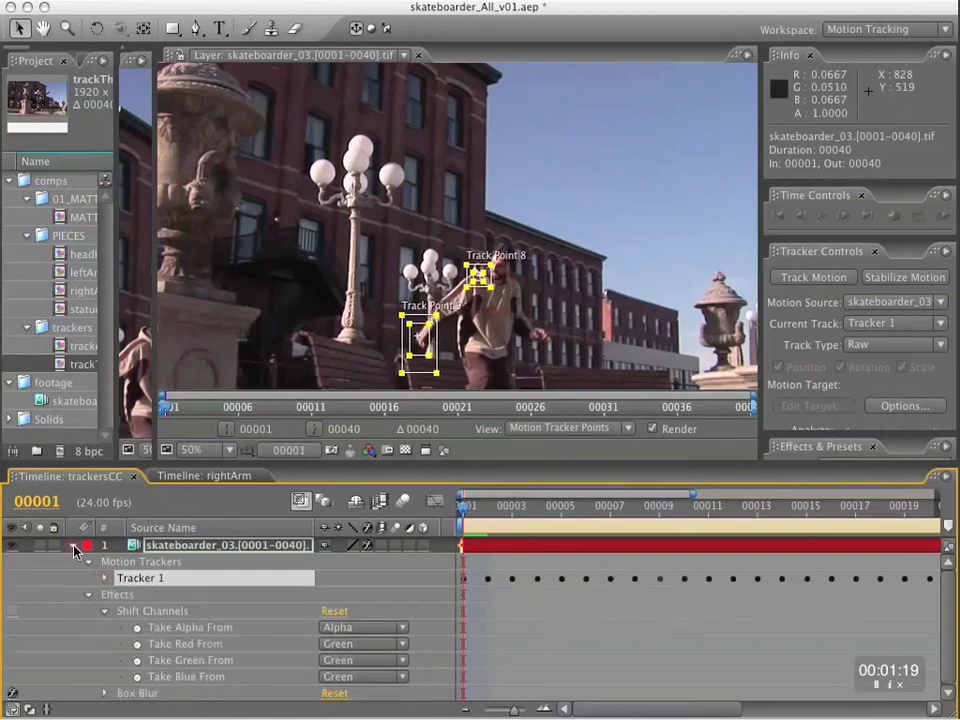
click(73, 546)
Add a white solid above the skateboarder_03 footage in trackersCC and hide it.
drag(155, 406, 776, 405)
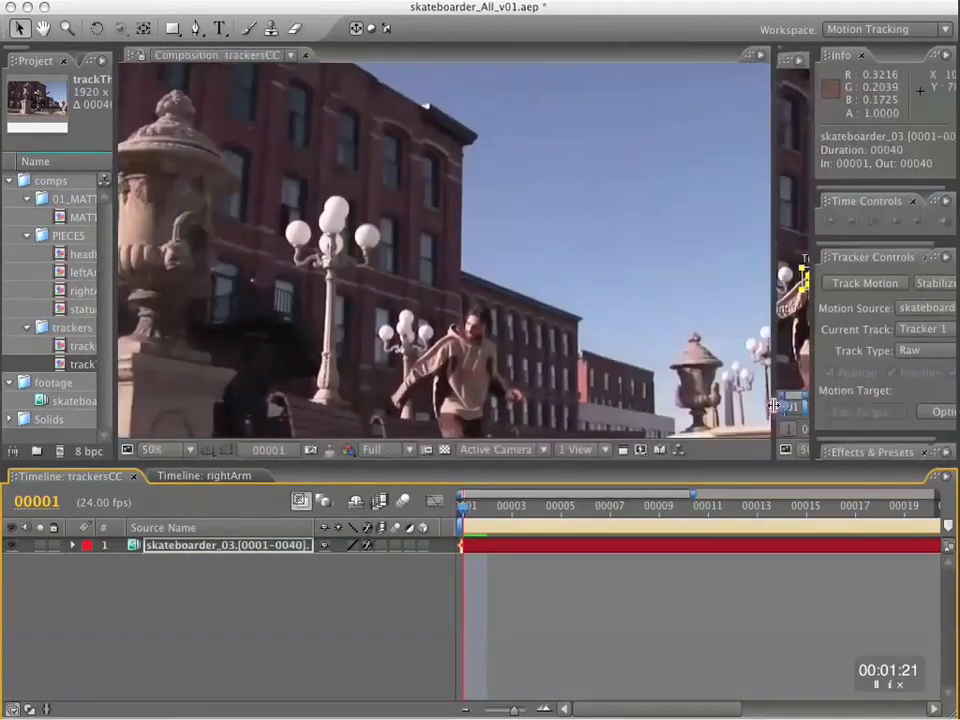
scroll(537, 317, down, 2)
key(space)
drag(537, 320, 555, 244)
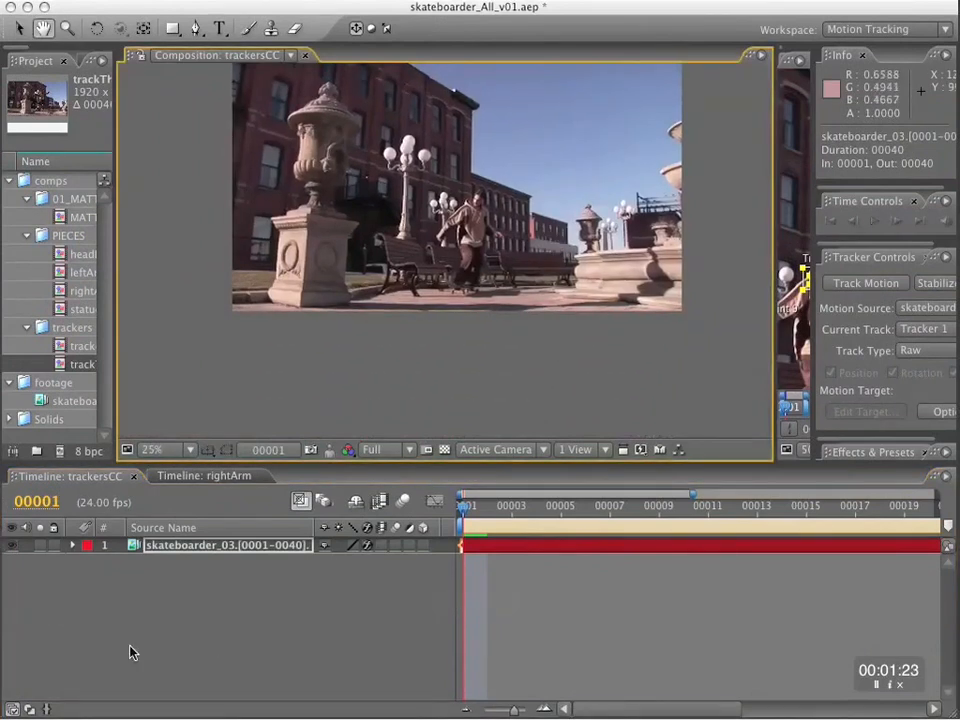
click(212, 546)
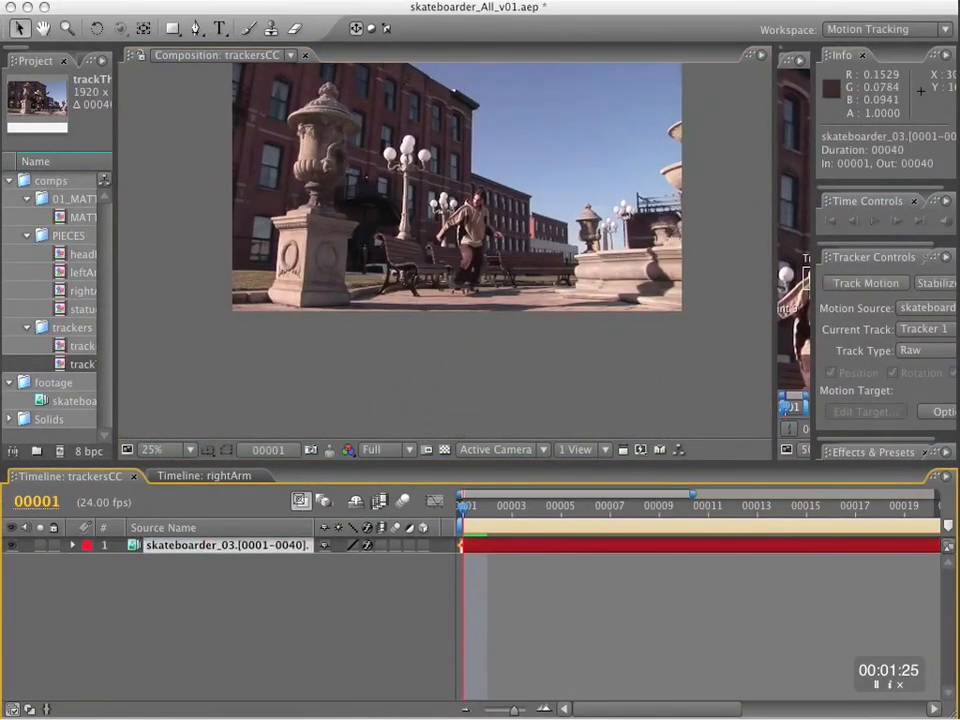
click(357, 3)
mouse_move(364, 17)
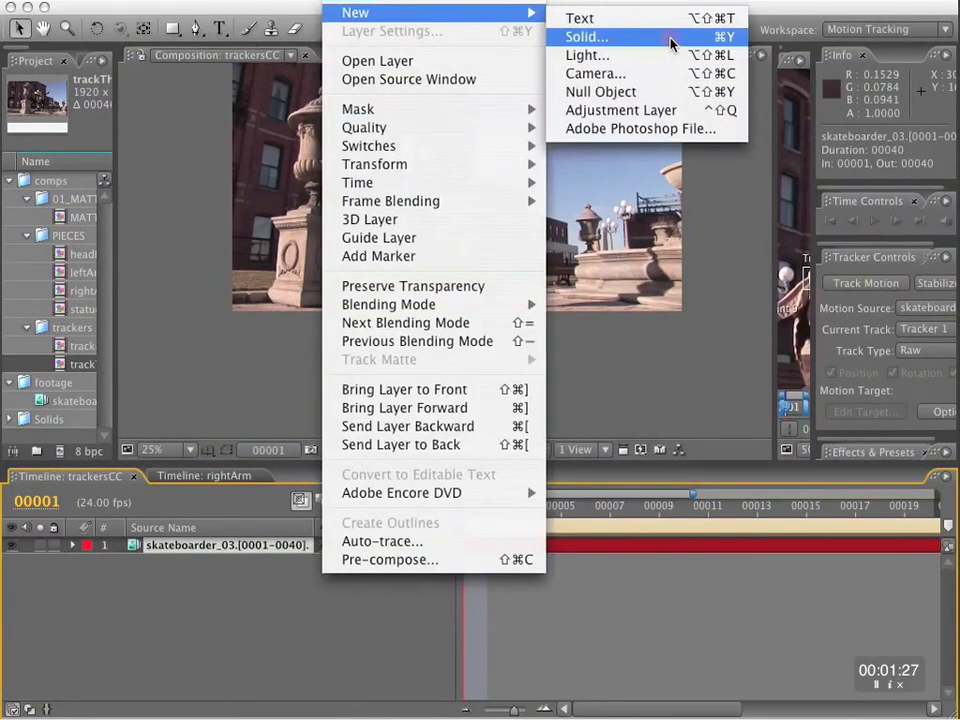
click(673, 36)
click(752, 578)
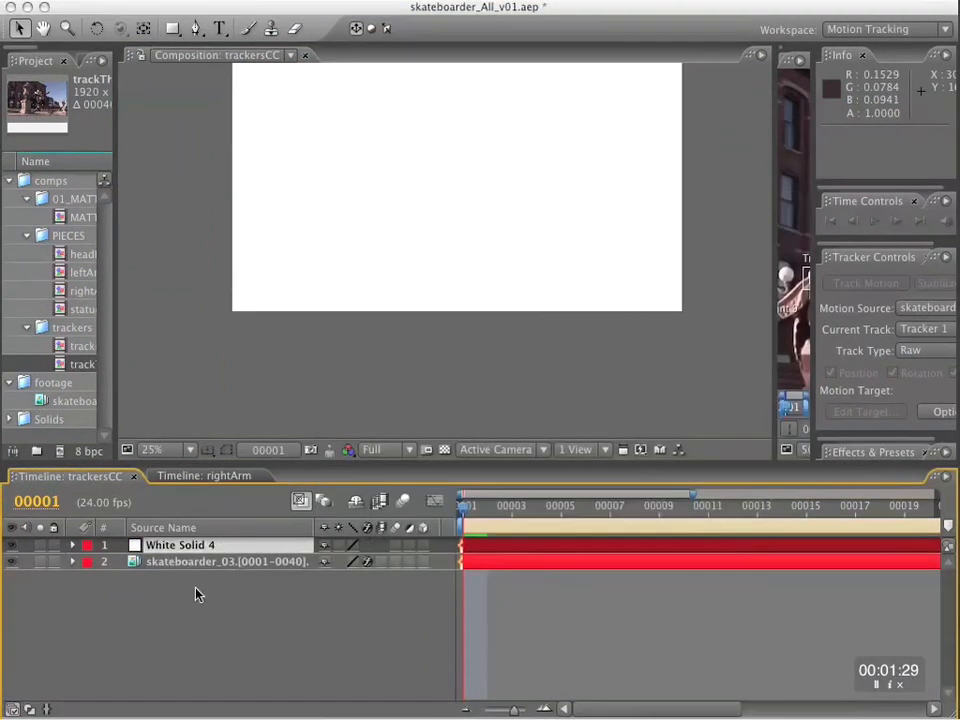
click(11, 545)
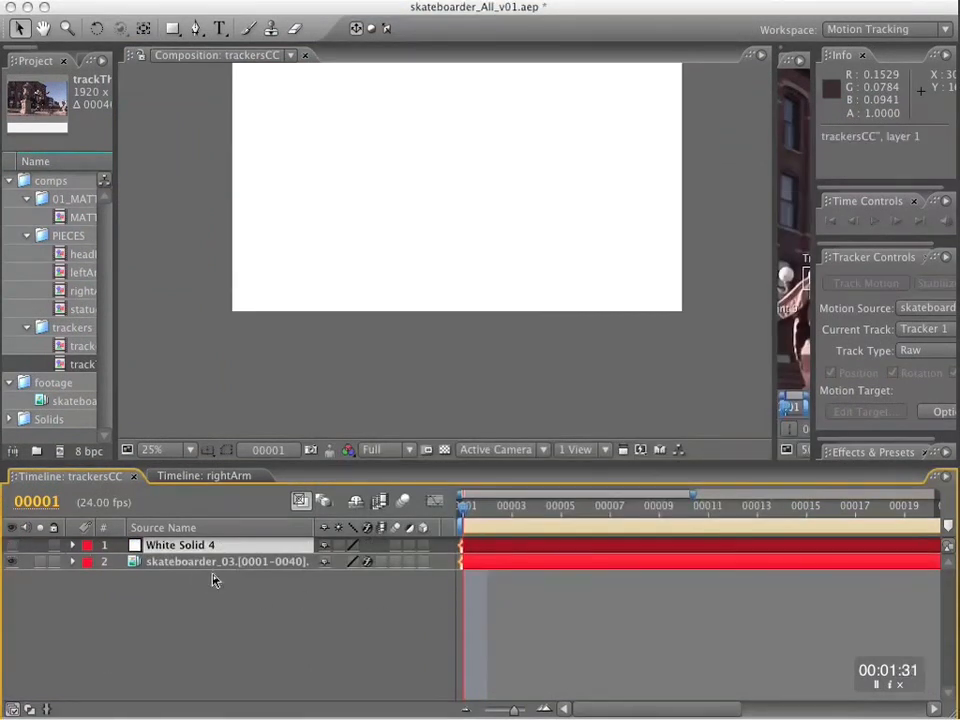
click(173, 547)
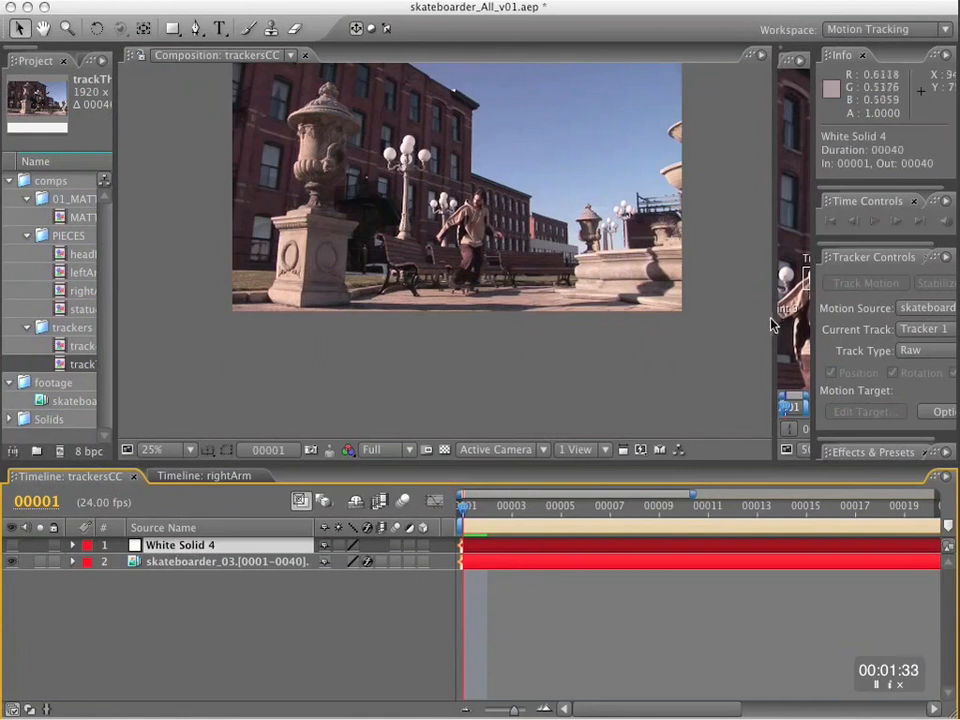
Close the layer view and widen the composition view so the whole trackersCC frame fits.
drag(771, 222, 332, 222)
click(600, 56)
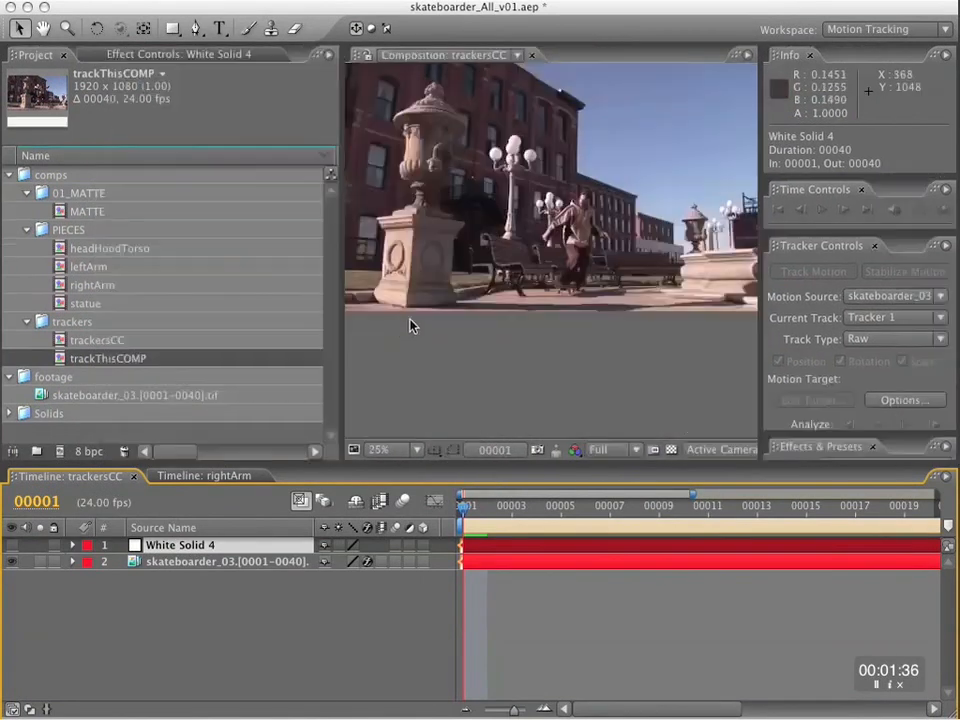
drag(341, 250, 182, 252)
key(space)
drag(586, 328, 577, 375)
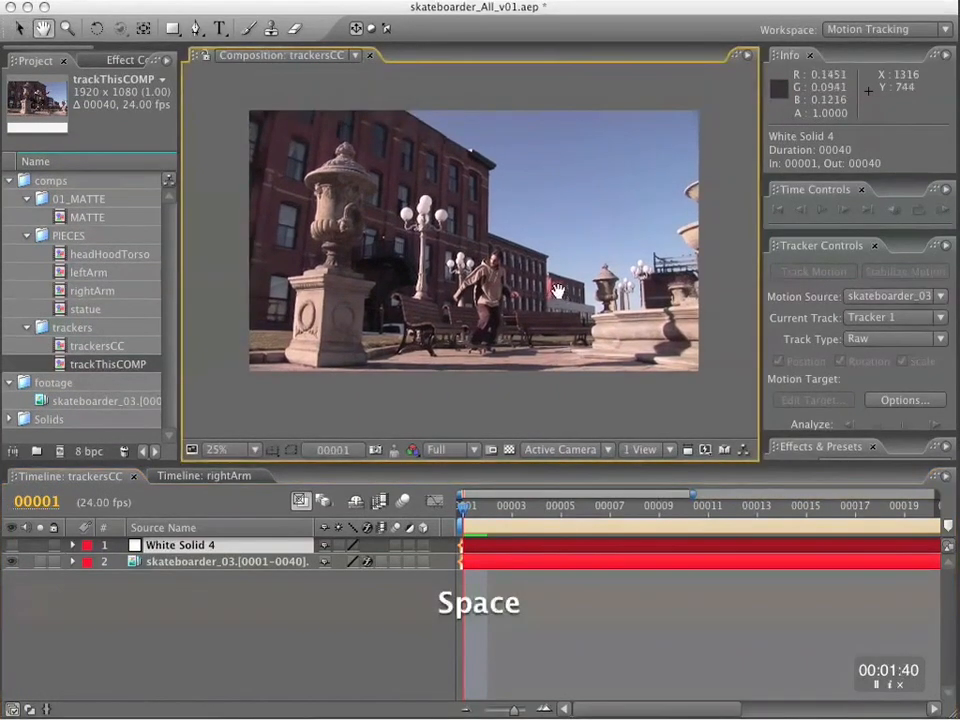
Use skateboarder_03 as the tracker's motion source and set Tracker 1's track type to Transform.
click(245, 563)
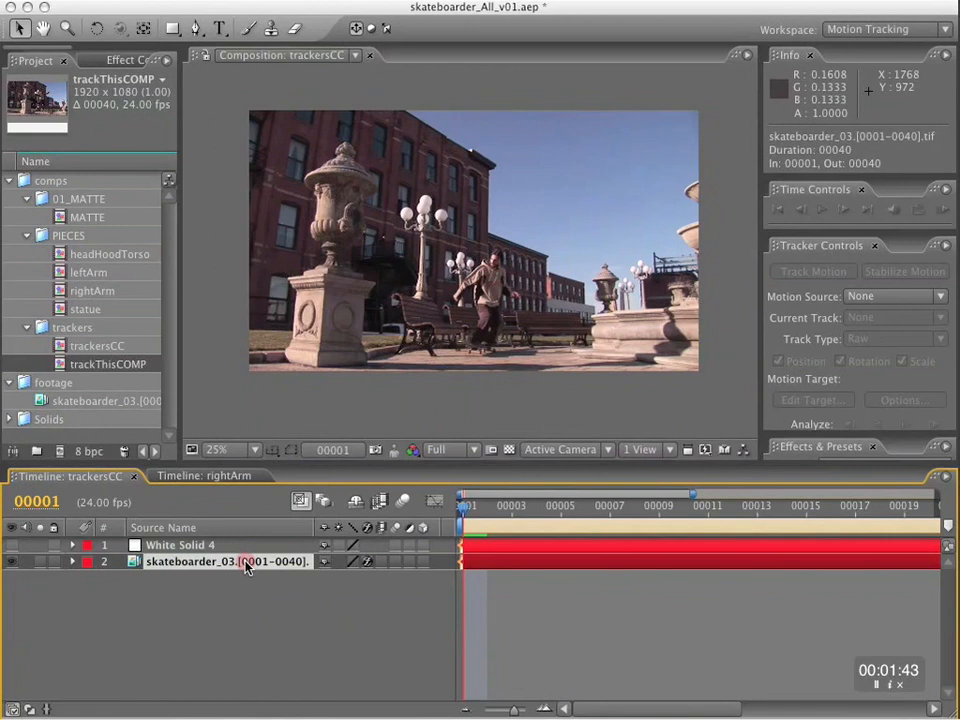
click(246, 563)
click(864, 297)
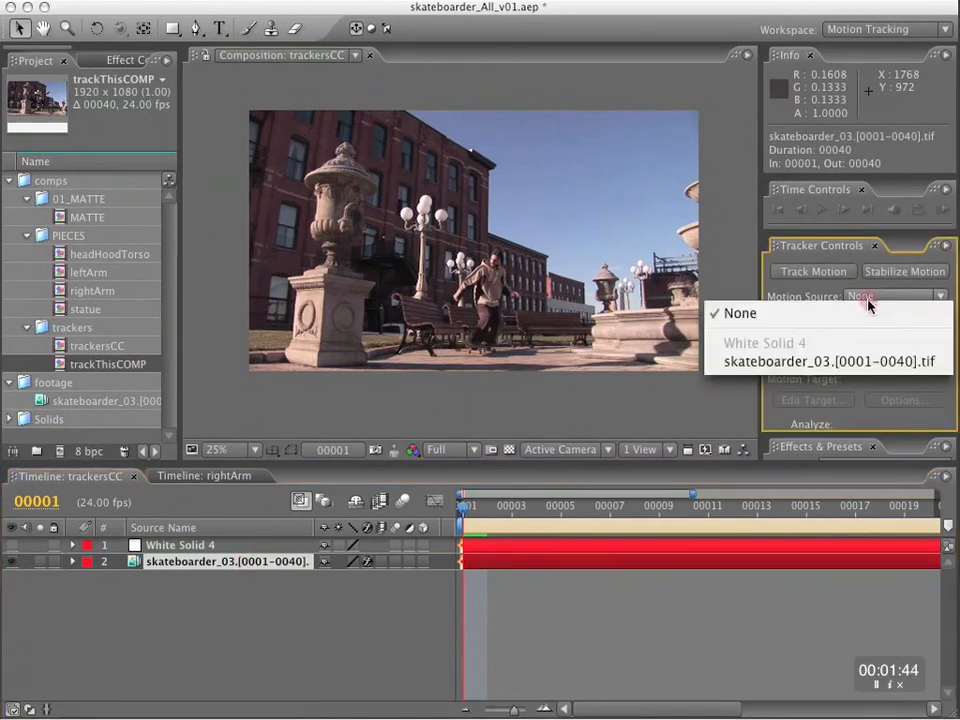
click(868, 361)
click(880, 345)
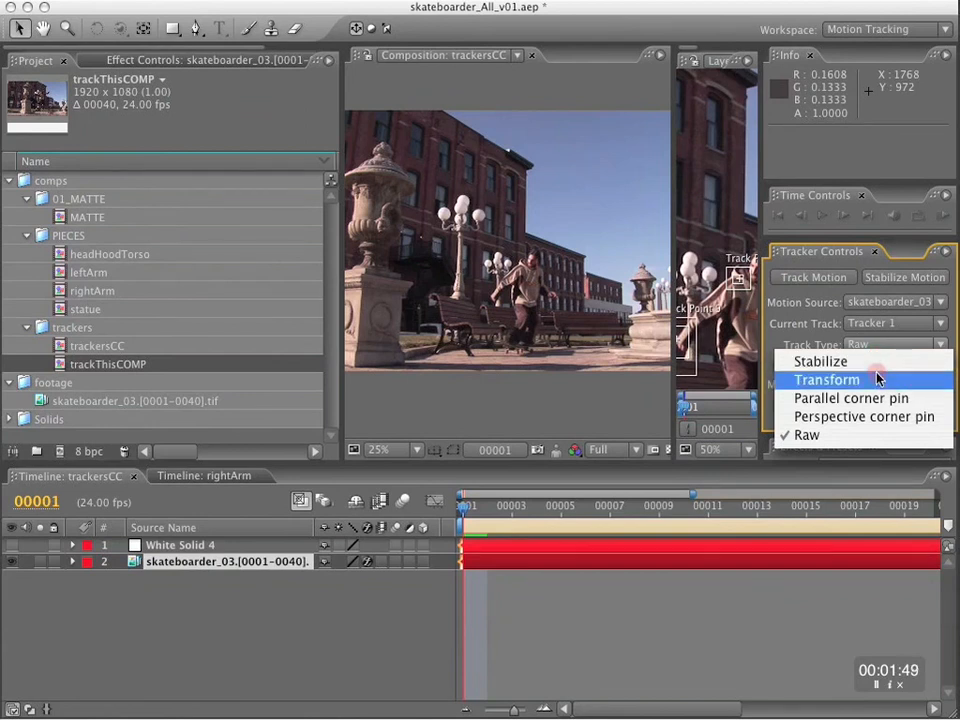
click(877, 379)
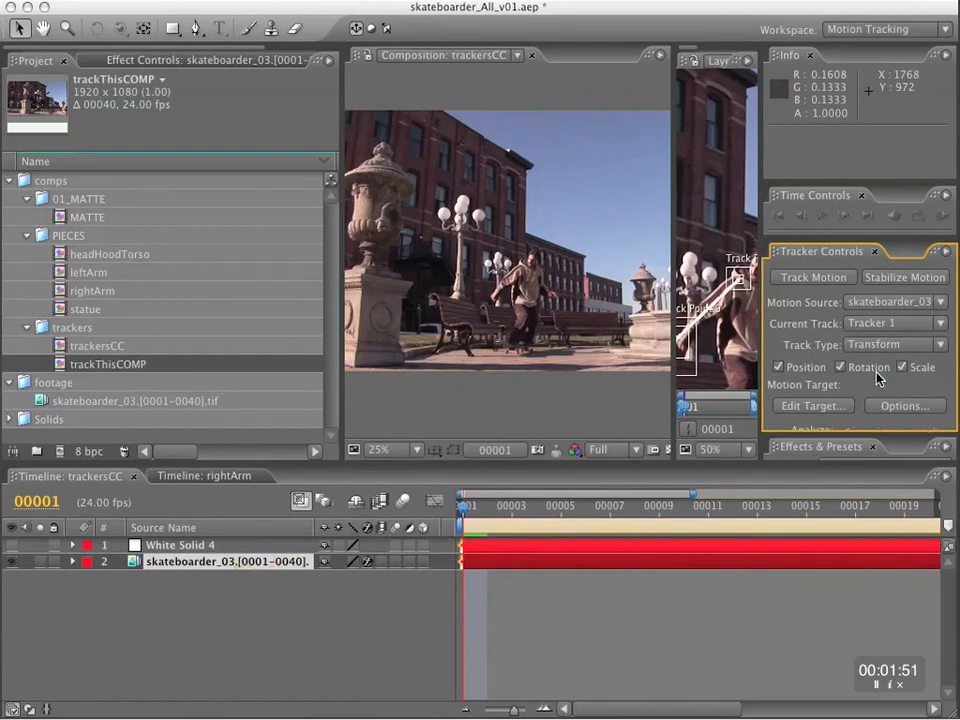
Set White Solid 4 as Tracker 1's motion target and apply the tracking data in X and Y.
click(811, 407)
click(771, 552)
click(771, 552)
click(868, 626)
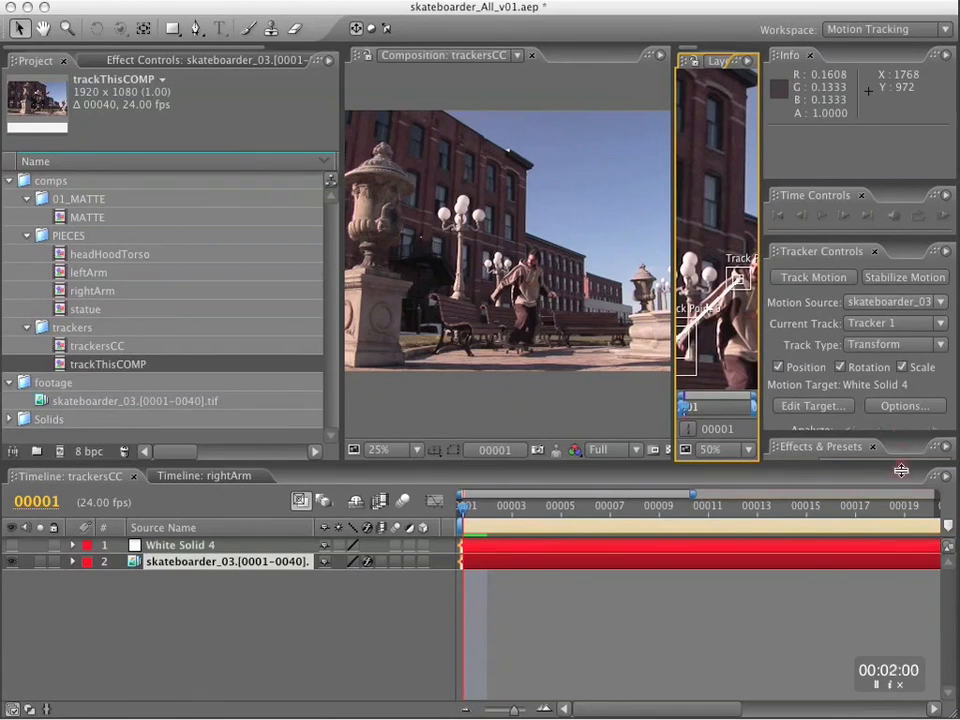
drag(867, 237, 877, 167)
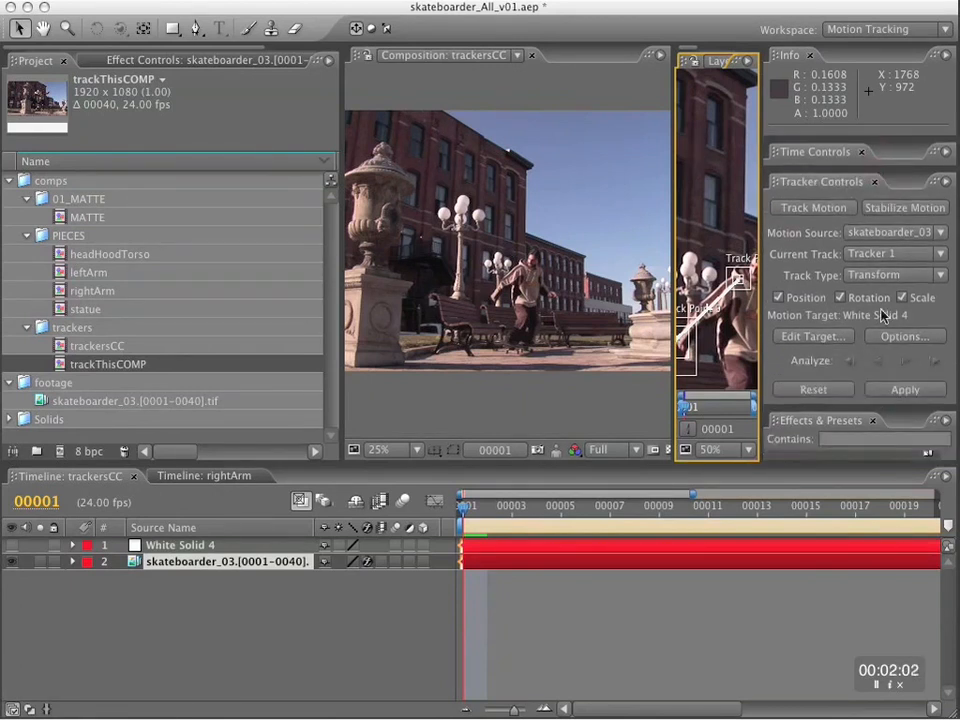
click(906, 390)
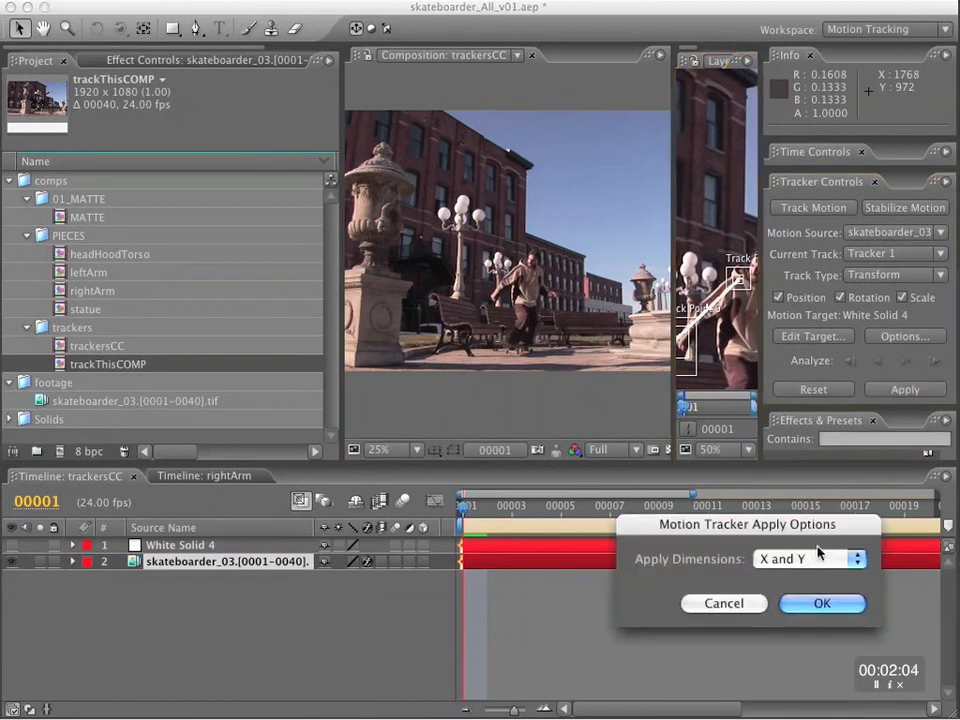
click(822, 605)
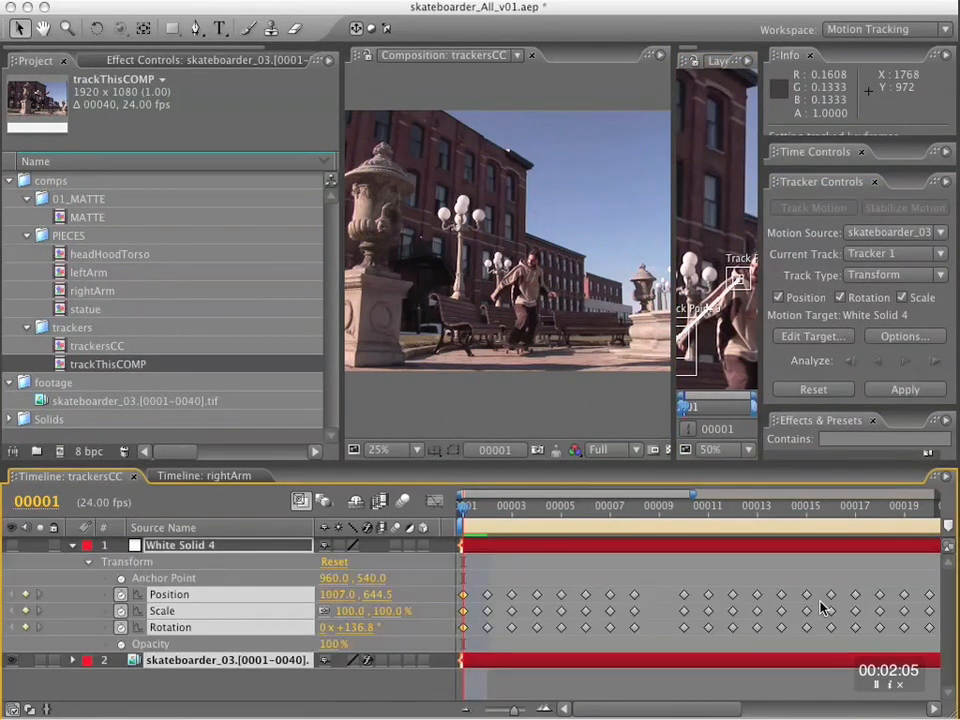
Show White Solid 4 and scrub from frame 1 to frame 18 to check its tracked motion.
click(11, 546)
scroll(456, 307, down, 1)
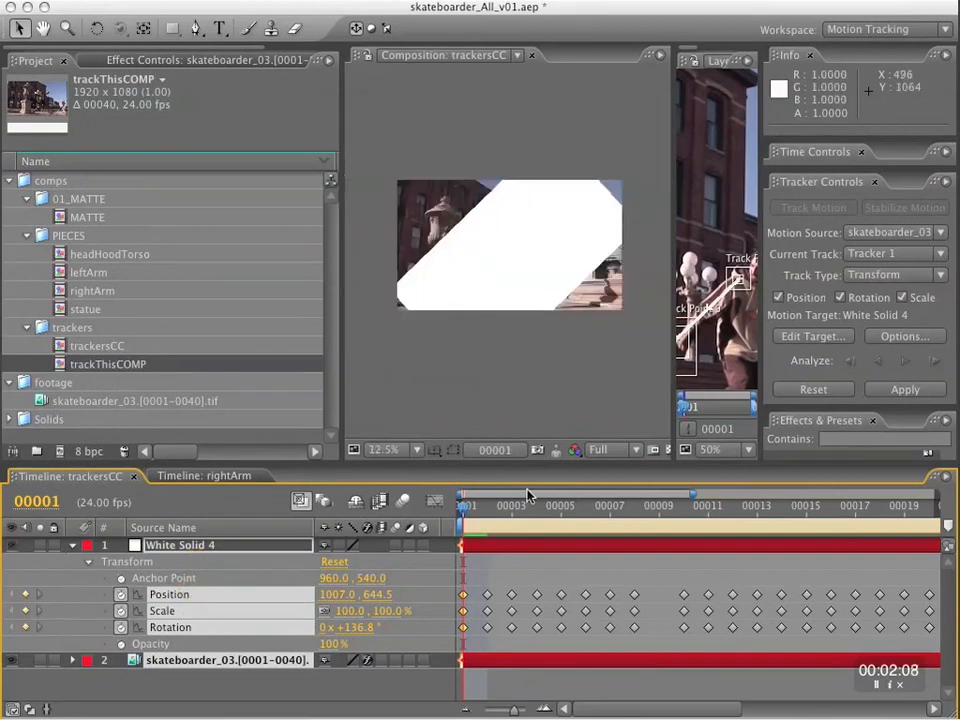
drag(485, 517, 879, 512)
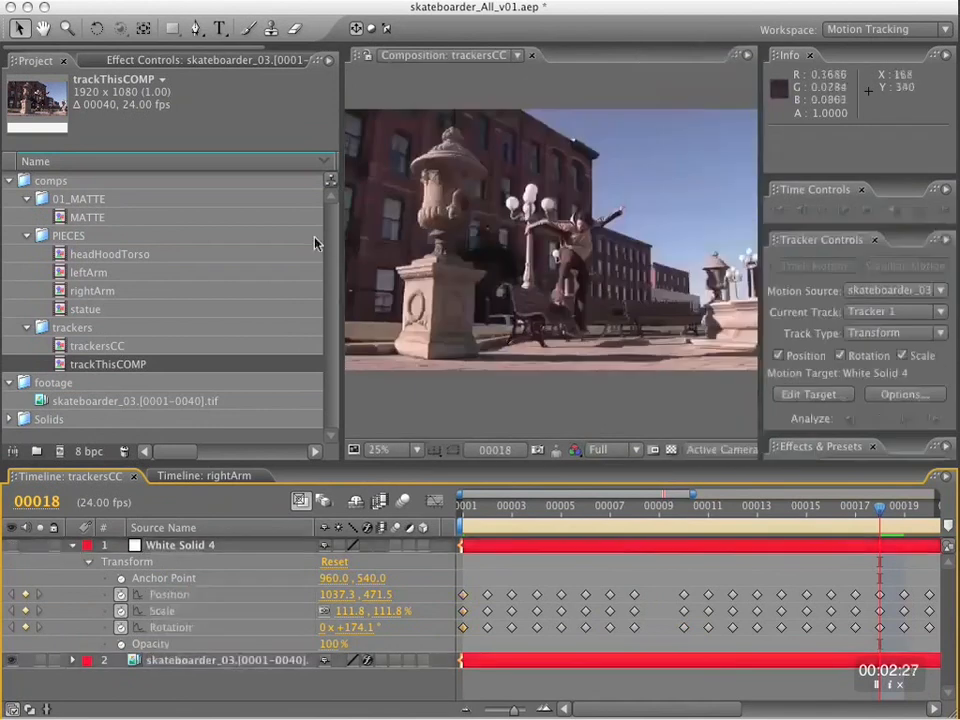
Hide White Solid 4 and enlarge the trackersCC composition view around the skateboarder at 100%.
drag(315, 238, 128, 238)
scroll(495, 237, up, 2)
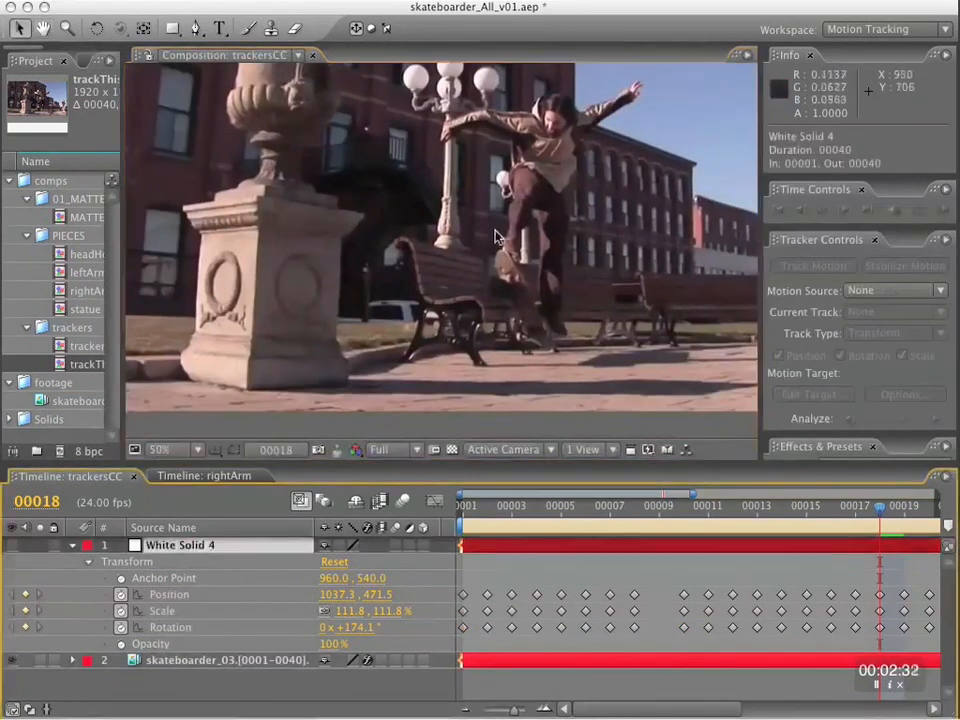
scroll(495, 237, up, 2)
key(space)
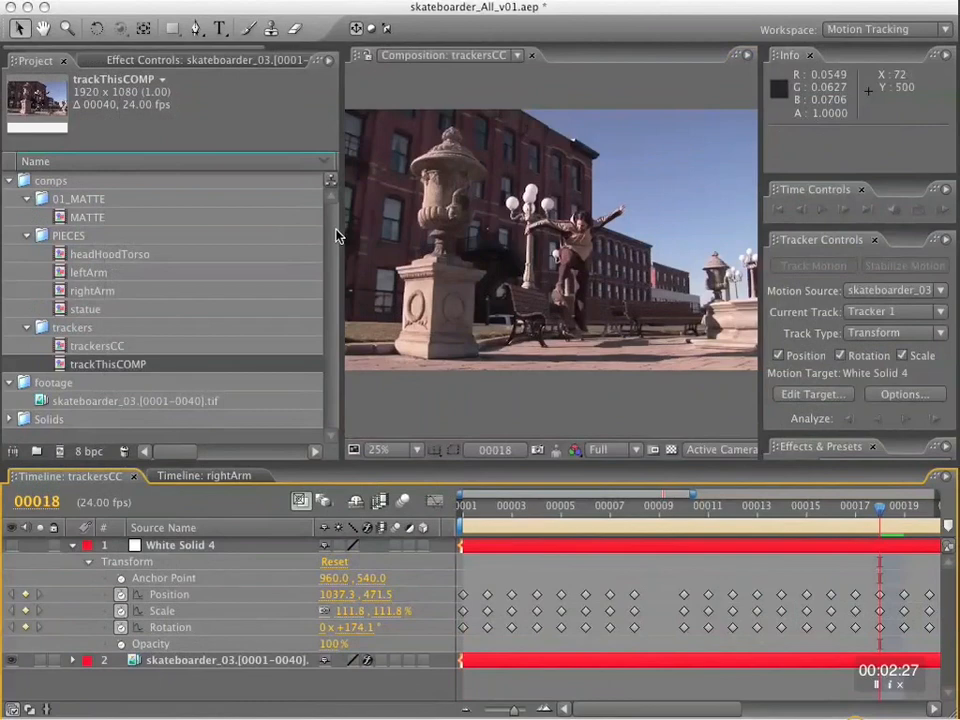
drag(336, 236, 125, 236)
scroll(470, 147, up, 2)
key(space)
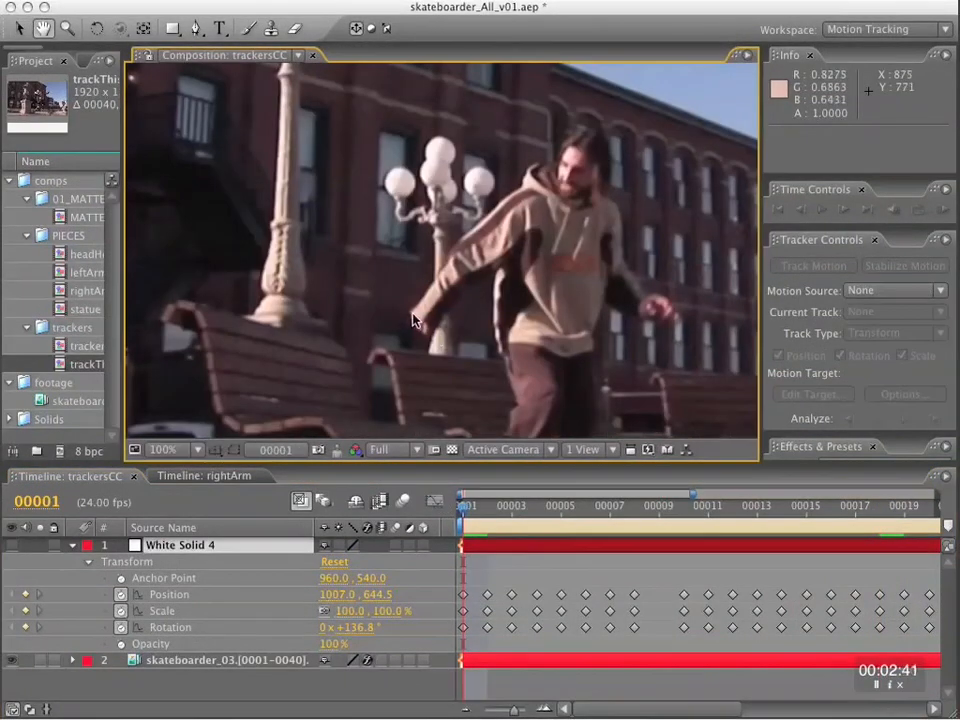
Draw a closed four-point Pen tool mask around the skateboarder's right arm on White Solid 4 at frame 1.
key(g)
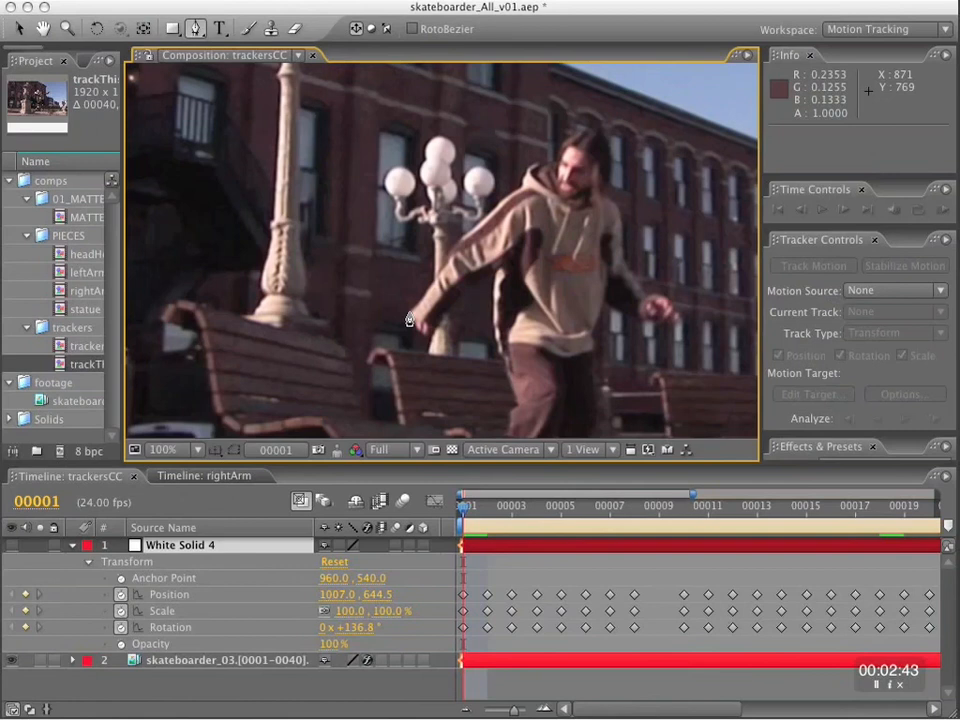
click(408, 313)
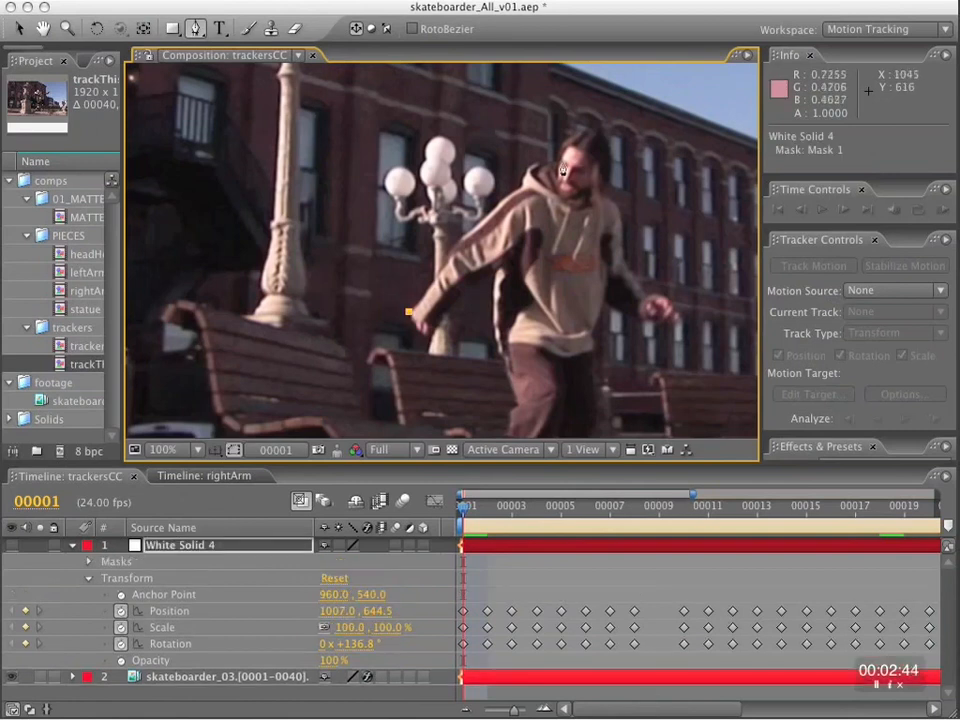
click(522, 190)
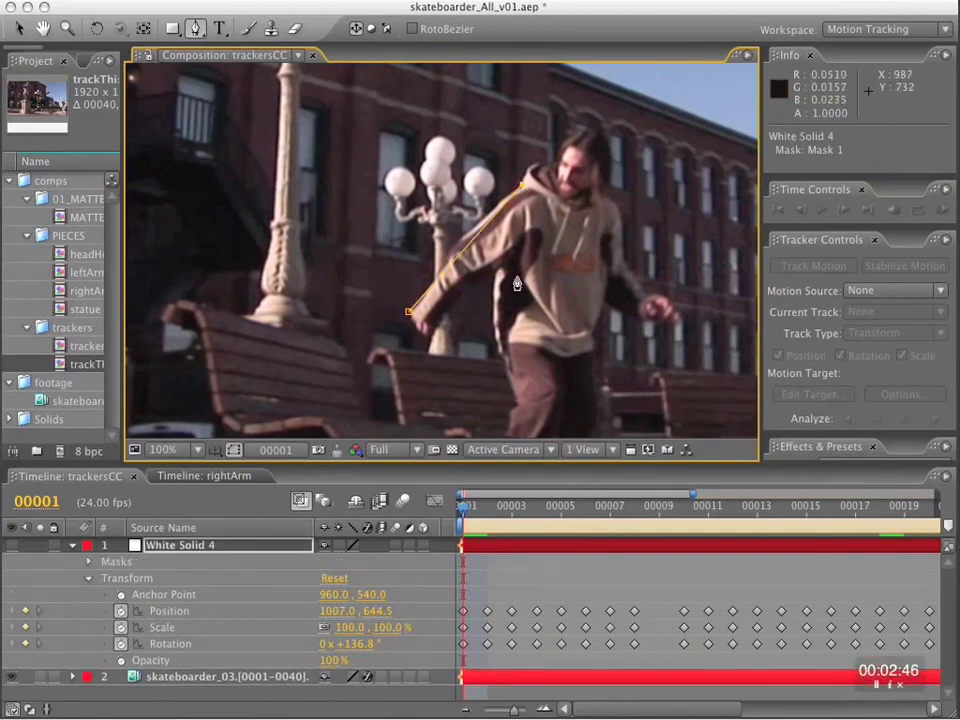
click(498, 271)
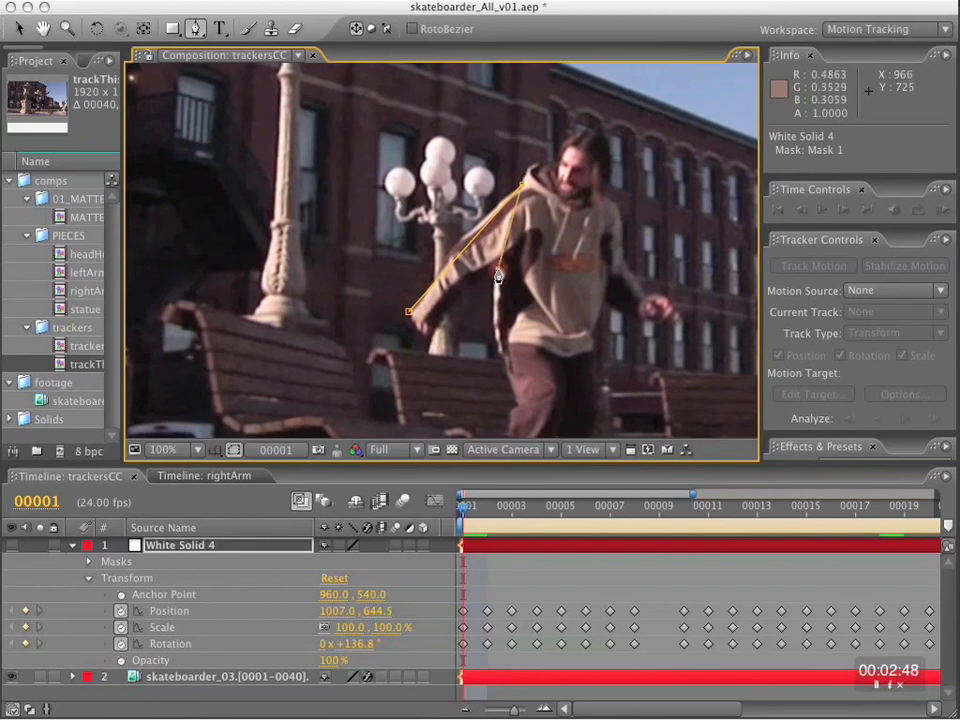
click(435, 331)
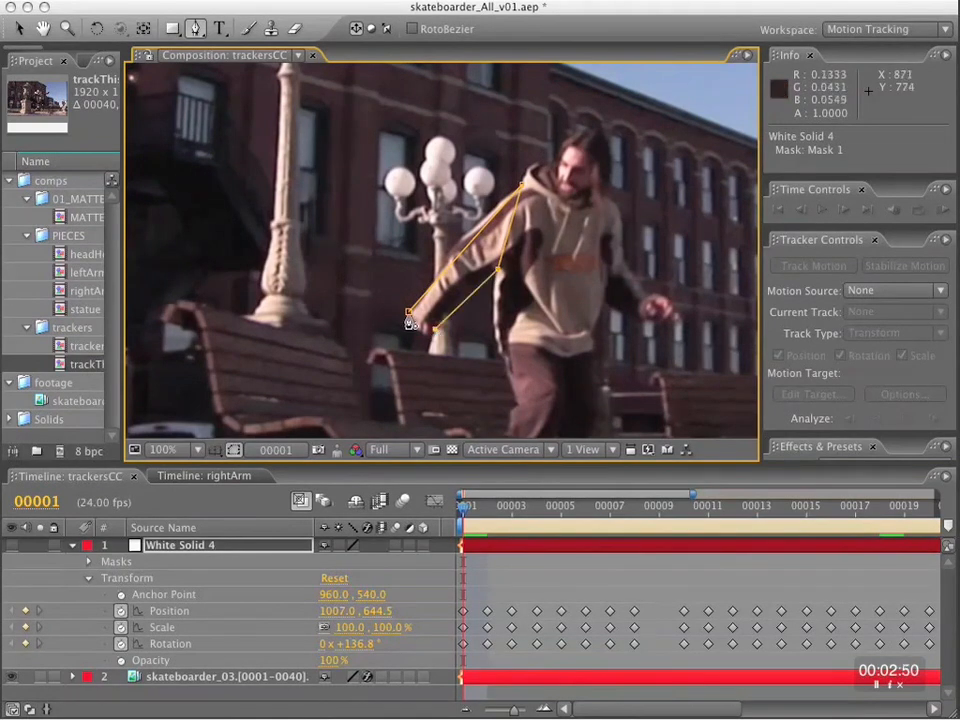
click(409, 315)
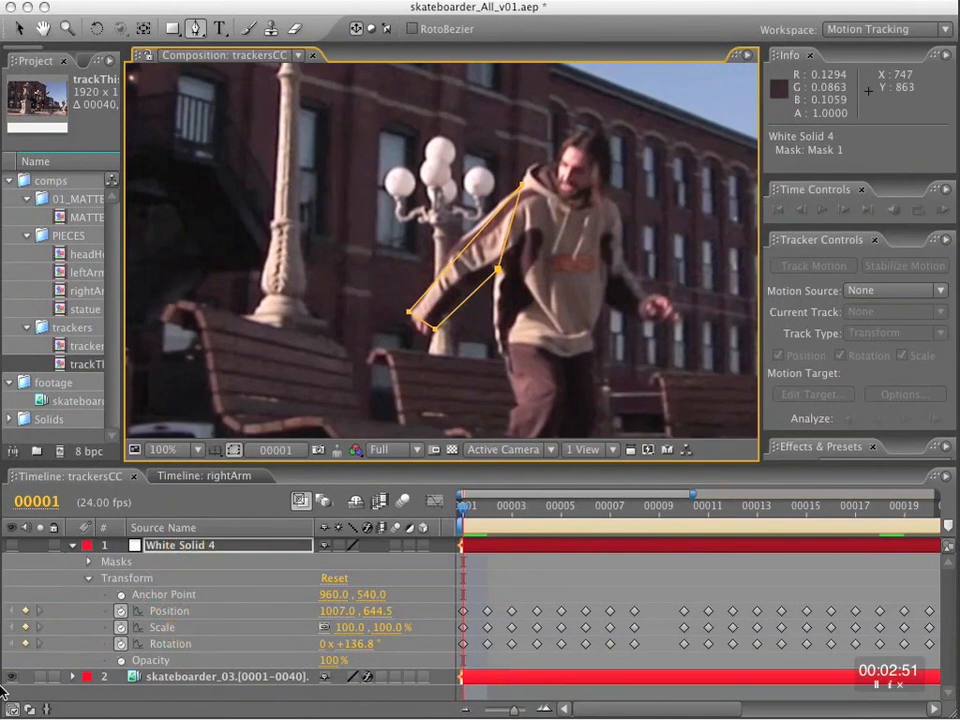
Maximize the composition view and play the footage to check how the tracked mask follows the right arm.
drag(373, 465, 373, 408)
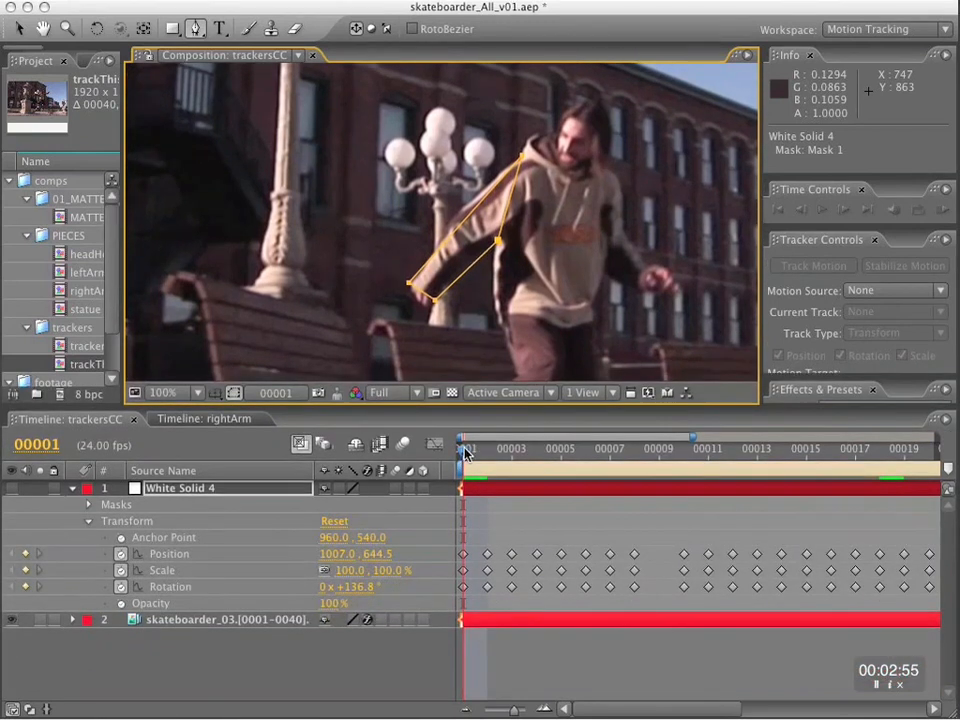
key(space)
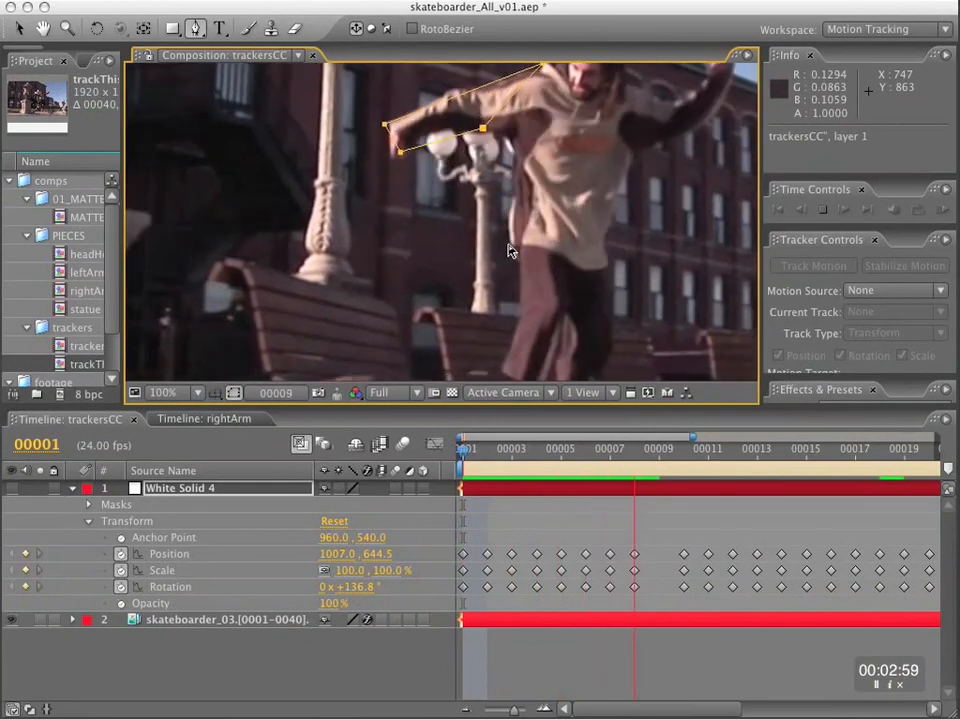
key(space)
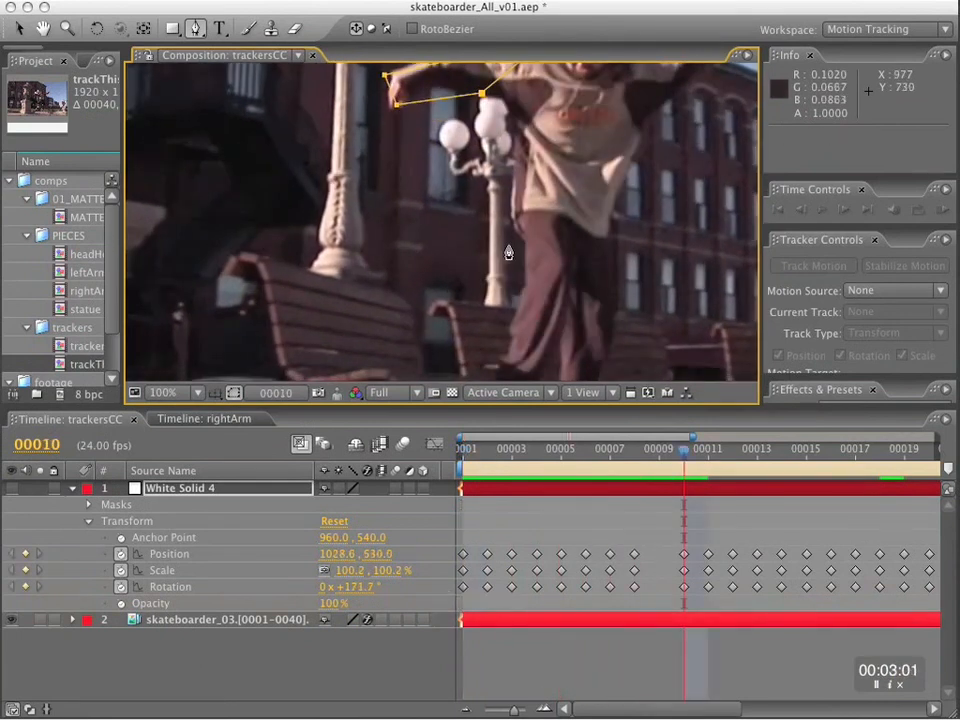
key(grave)
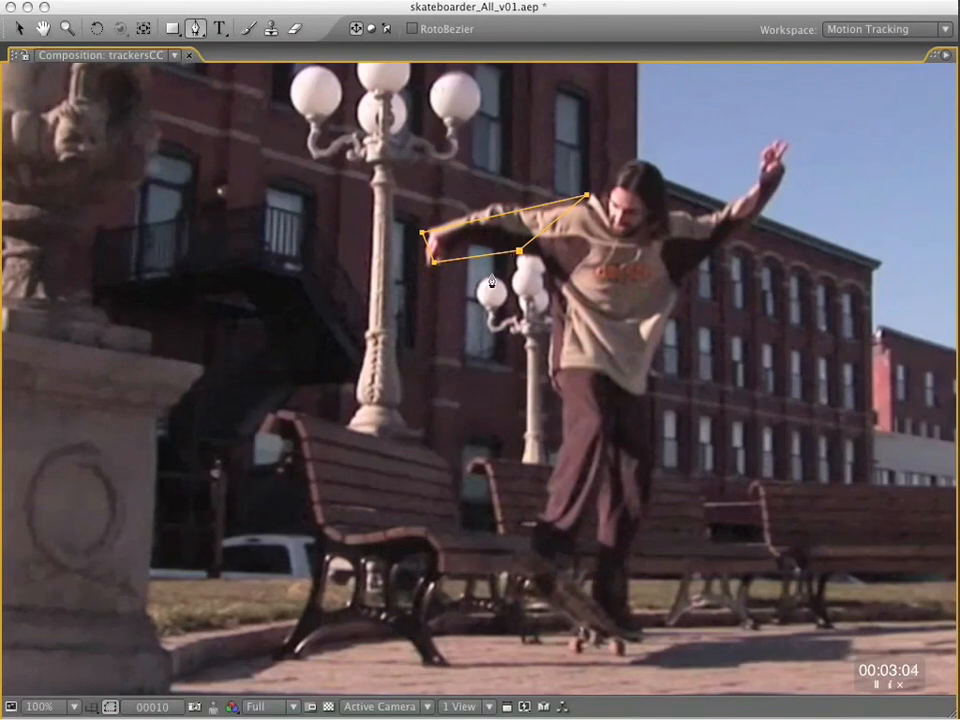
key(space)
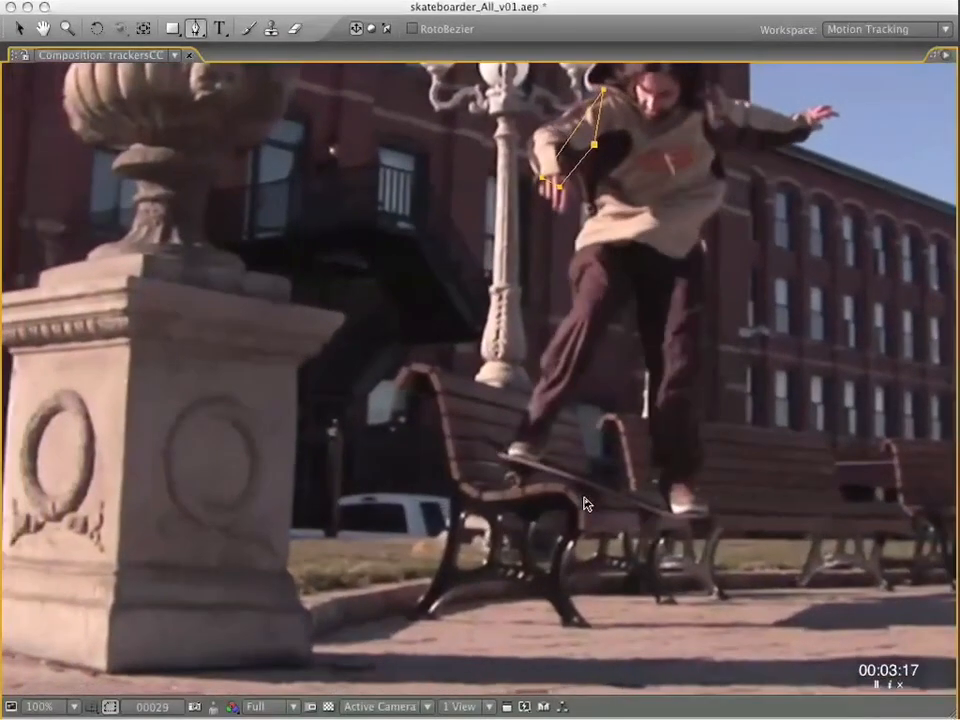
key(space)
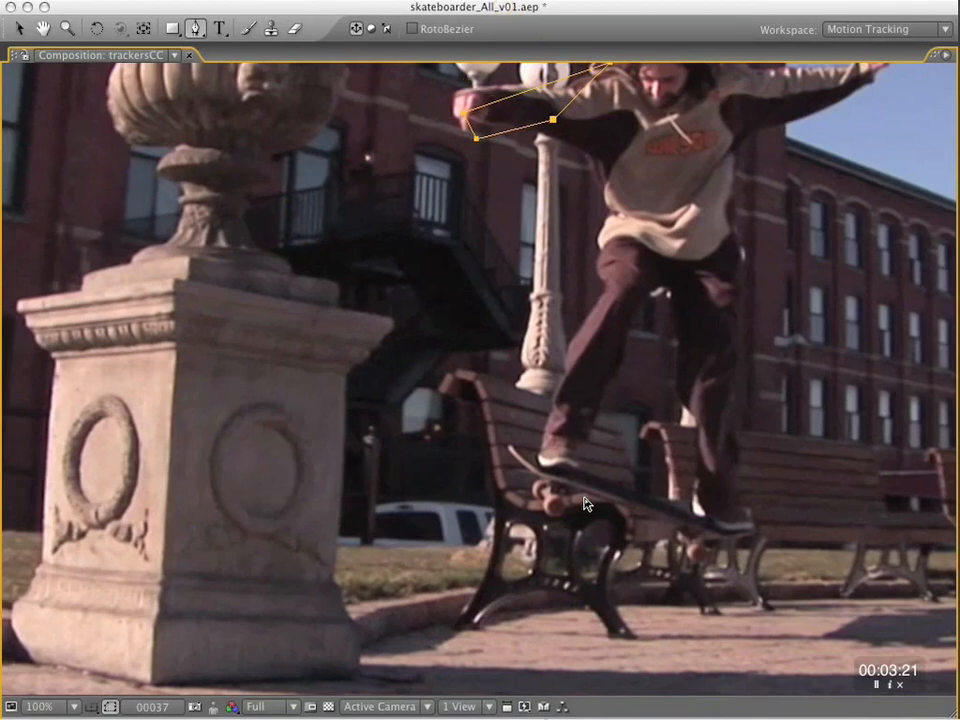
Step back and forth between frames 34 and 37 to compare the mask with the arm, and resume playback.
key(Page_Up)
key(Page_Up)
key(Page_Up)
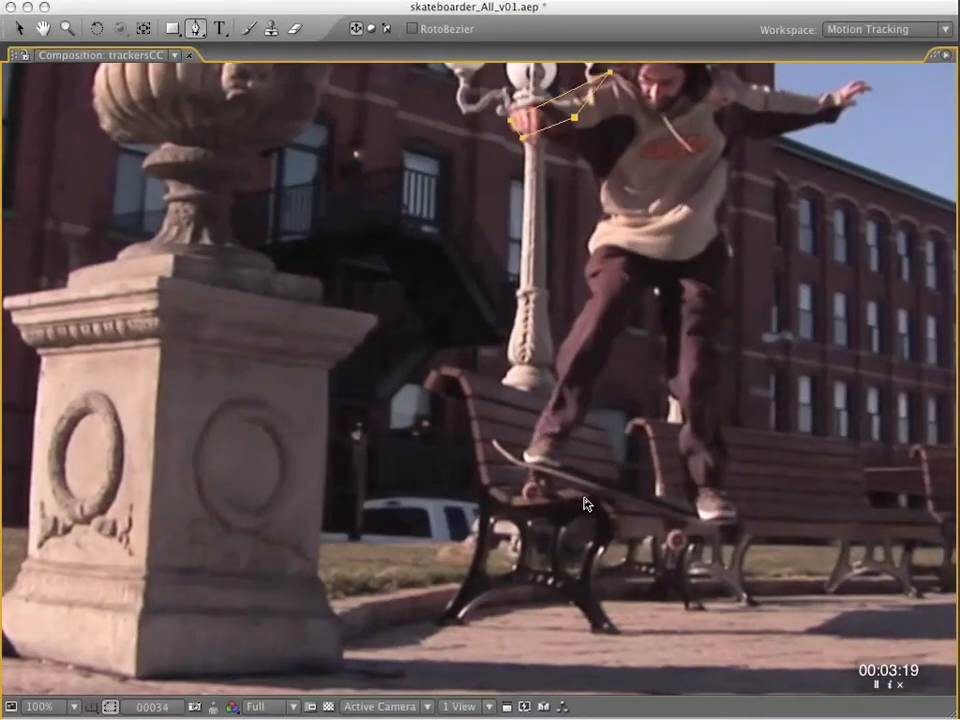
key(Page_Down)
key(Page_Down)
key(Page_Down)
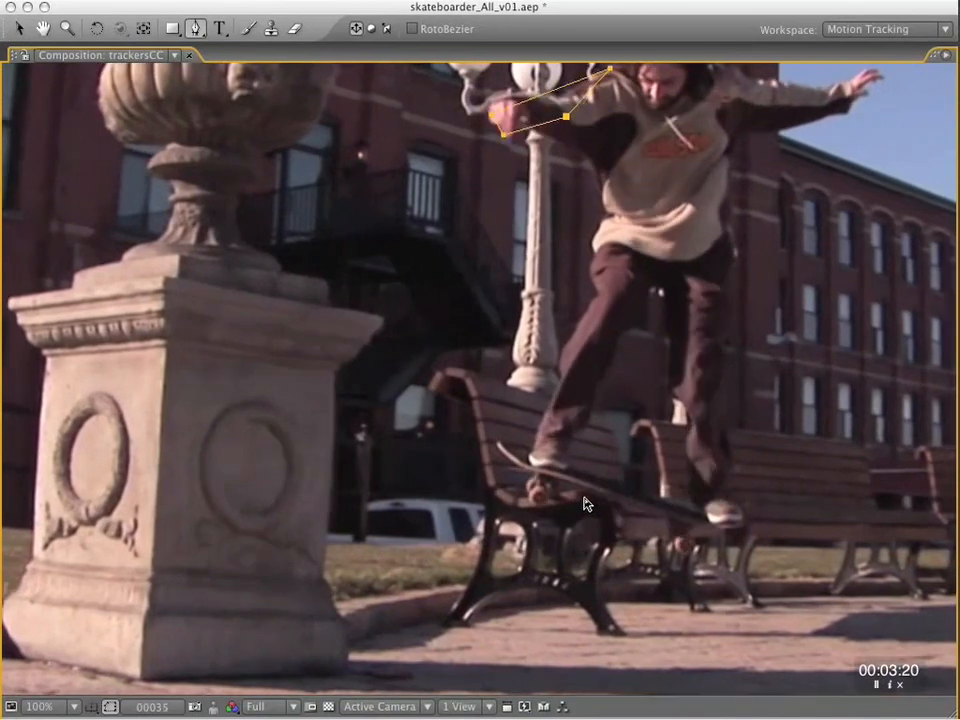
key(space)
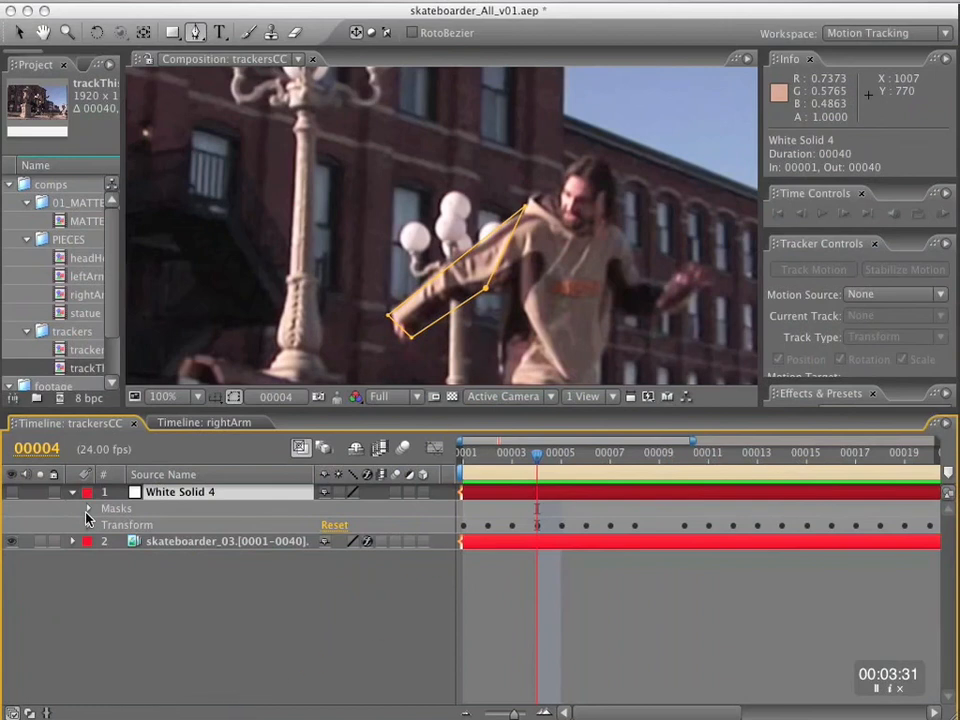
Turn on Mask Shape keyframing for Mask 1 at frame 4 and add another Mask Shape keyframe at frame 1.
click(87, 508)
click(107, 525)
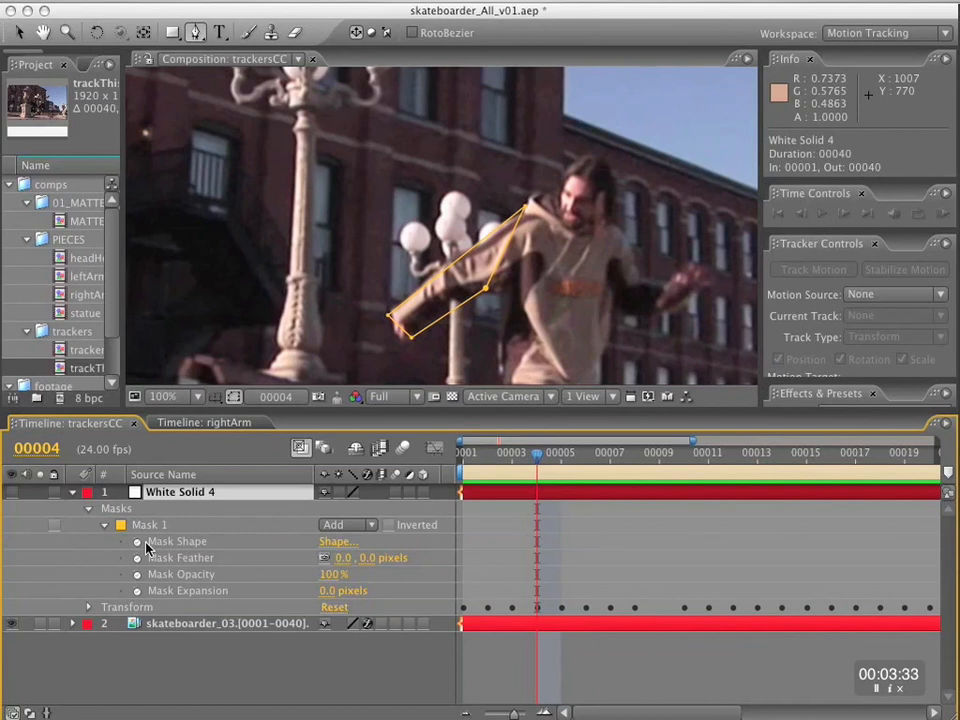
key(alt+shift+m)
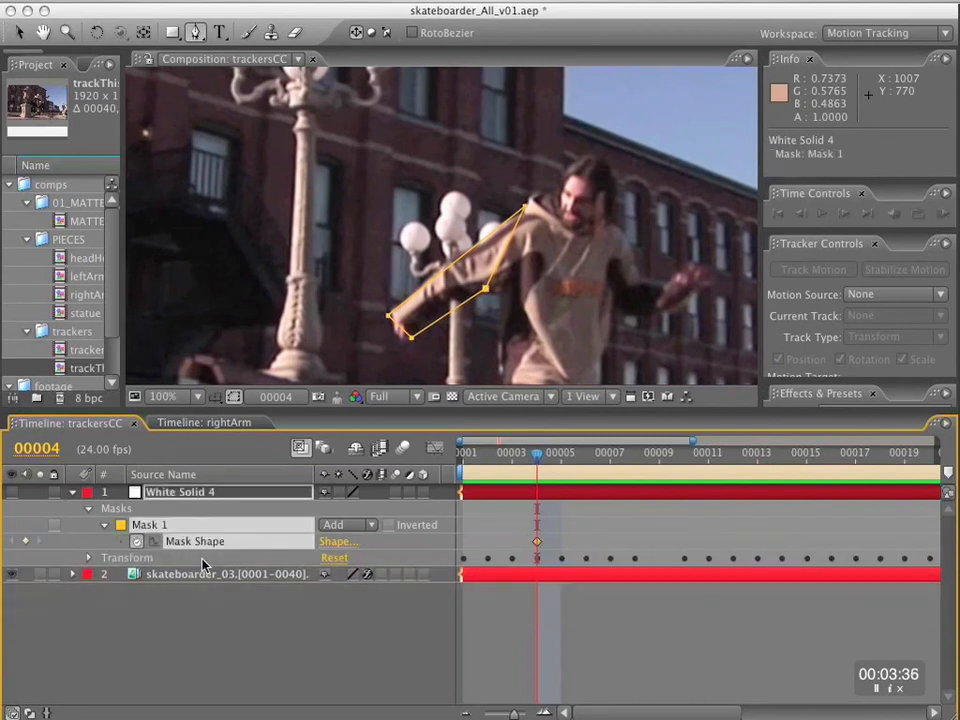
drag(536, 451, 423, 462)
key(space)
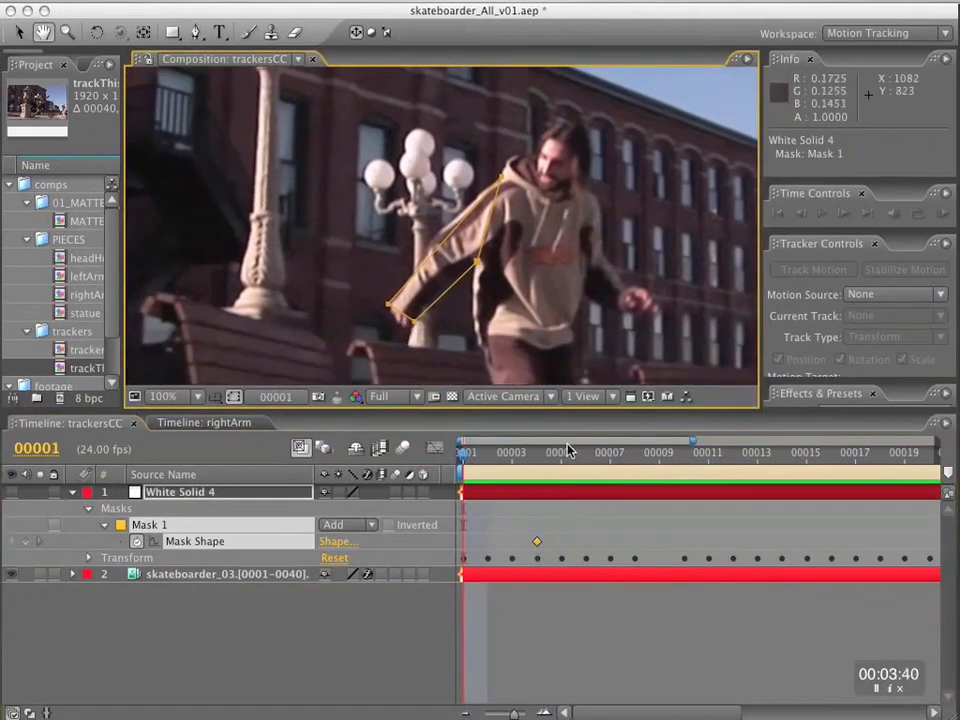
click(26, 541)
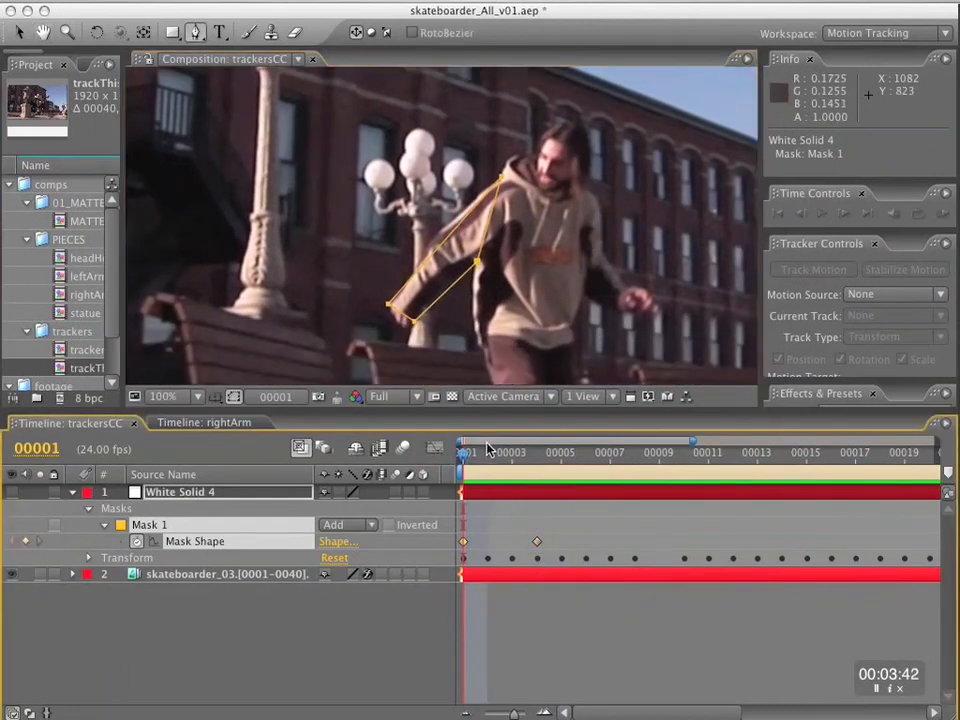
Delete Mask 1's Mask Shape keyframe at frame 4 and remove the Transform group from the layer's property display.
mouse_move(464, 458)
mouse_down()
mouse_move(510, 462)
mouse_move(460, 462)
mouse_up()
click(537, 542)
click(477, 605)
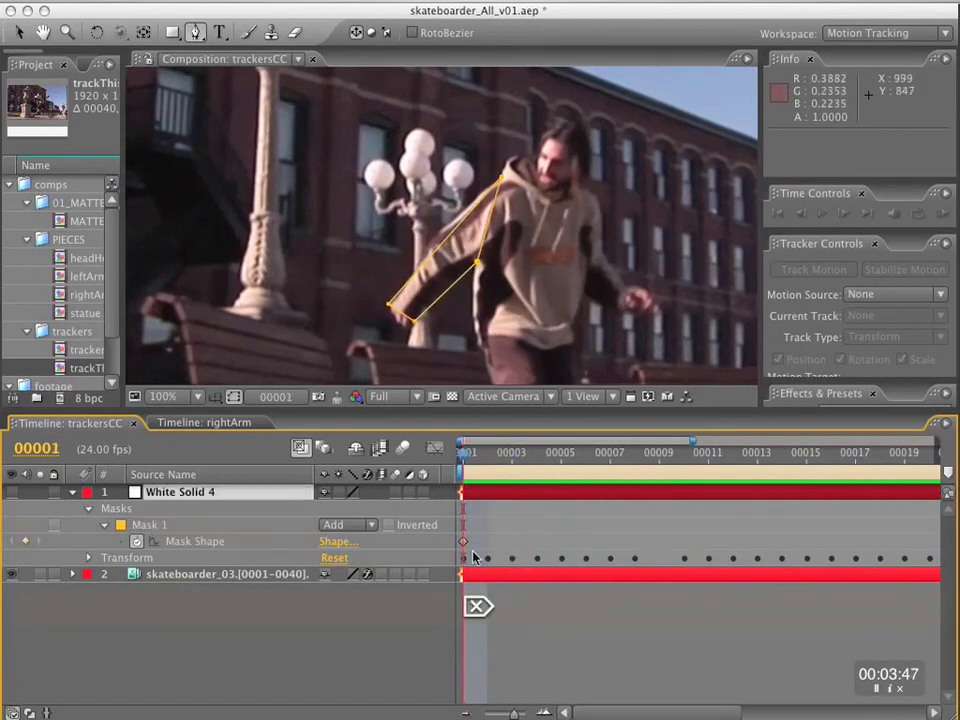
alt+shift+click(131, 559)
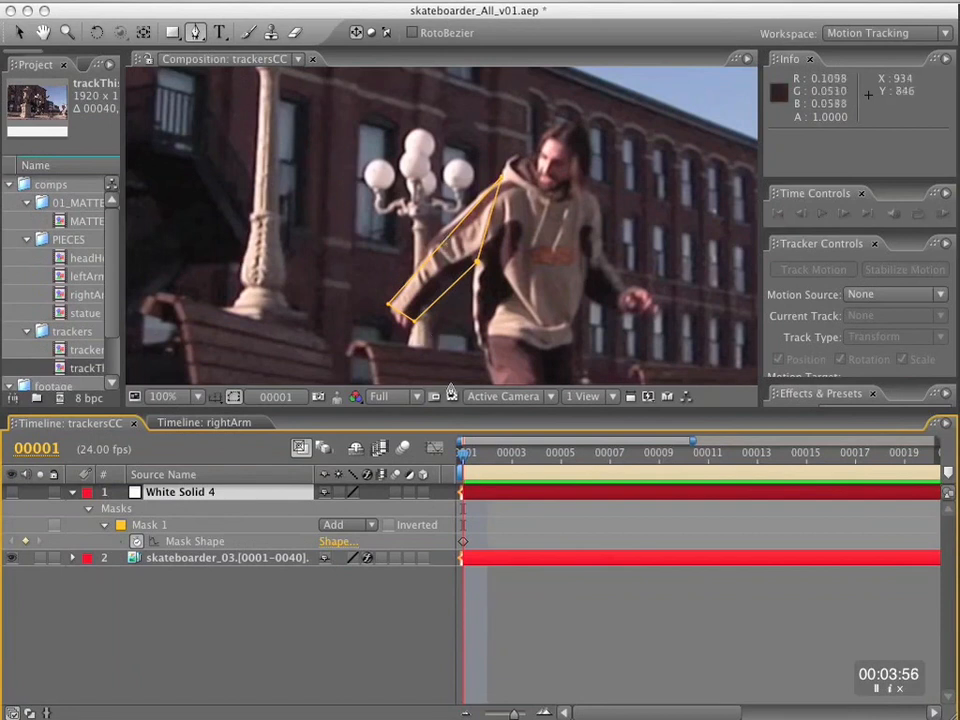
Add a vertex to the mask's upper edge at frame 1 and move it outward to the elbow.
key(v)
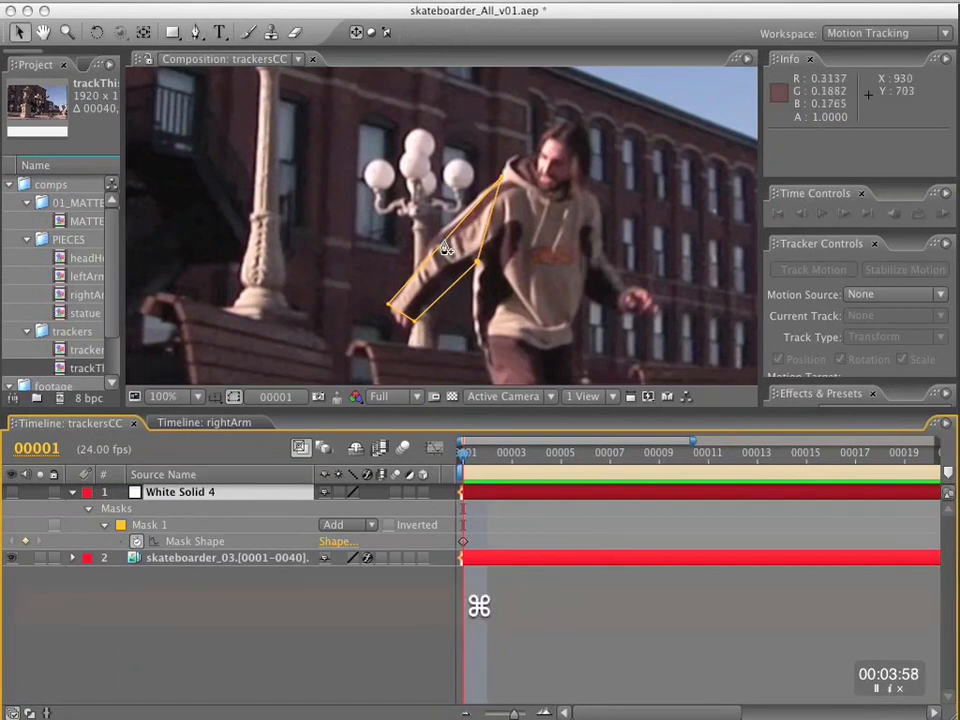
super+click(449, 246)
drag(449, 246, 443, 230)
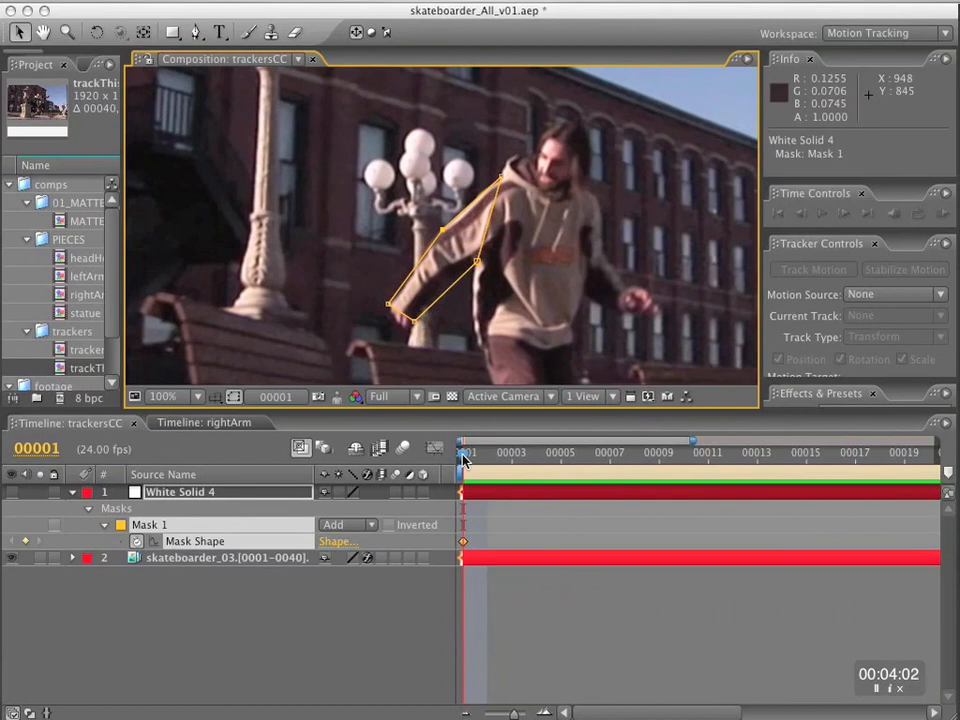
At frame 9, add a vertex to the mask's lower edge and move it slightly upward toward the arm.
drag(463, 457, 648, 472)
key(space)
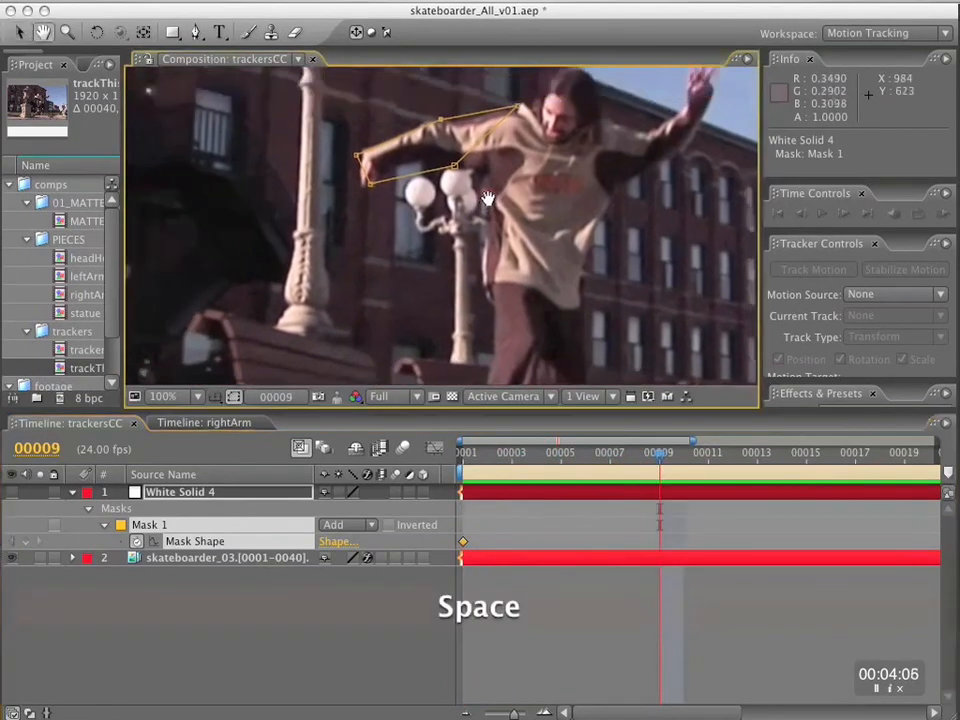
super+click(408, 244)
drag(408, 244, 407, 236)
Reshape Mask 1 at frame 18 by fitting its shoulder, elbow, wrist and underarm vertices to the outstretched right arm.
drag(658, 455, 878, 474)
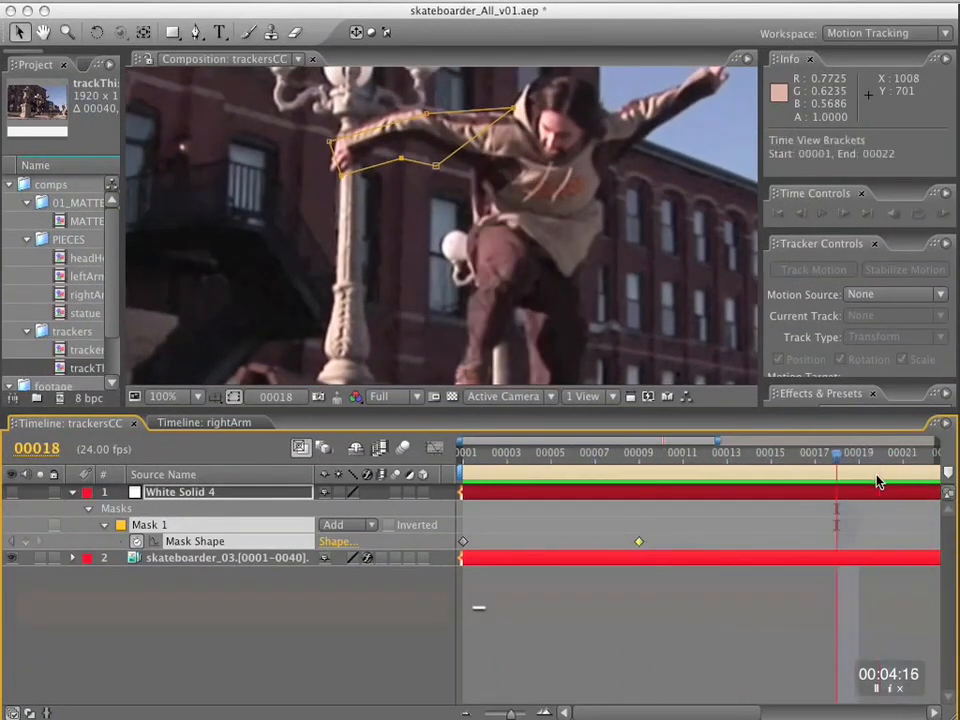
key(space)
drag(551, 205, 537, 274)
drag(499, 185, 502, 192)
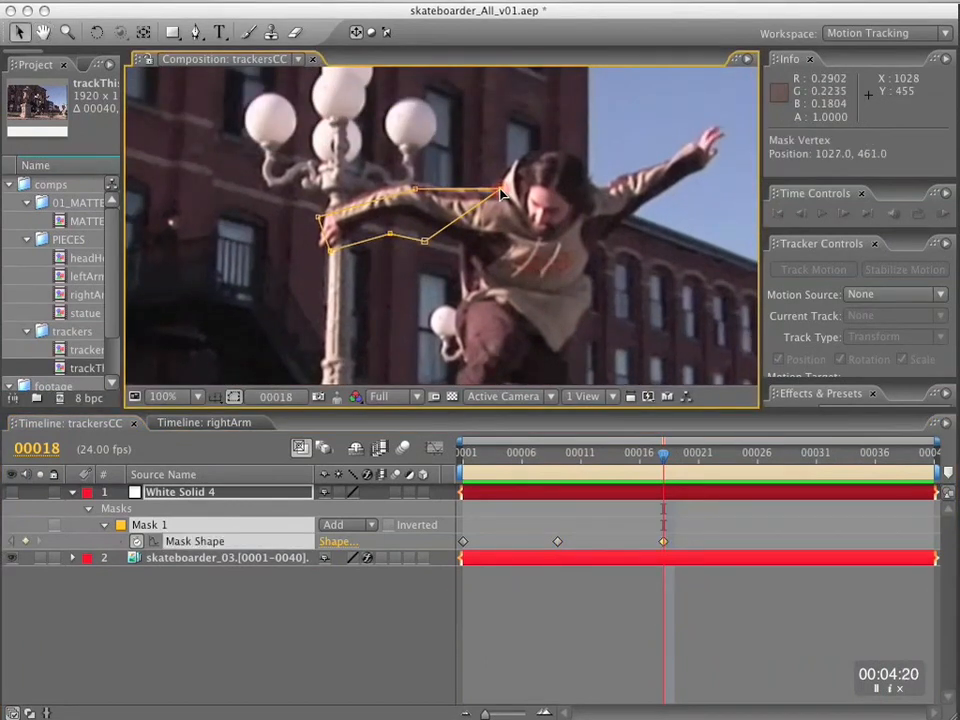
drag(416, 189, 409, 181)
drag(316, 222, 402, 219)
drag(440, 245, 467, 246)
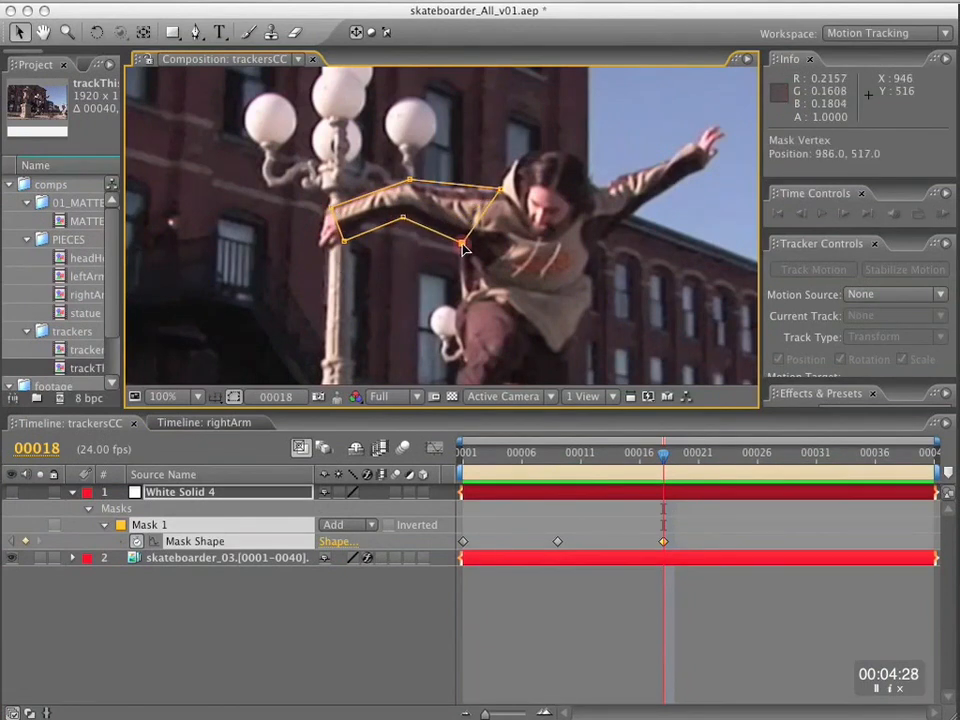
Reshape Mask 1 at frame 28 so its vertices surround the bent right arm from shoulder to wrist.
drag(663, 461, 783, 463)
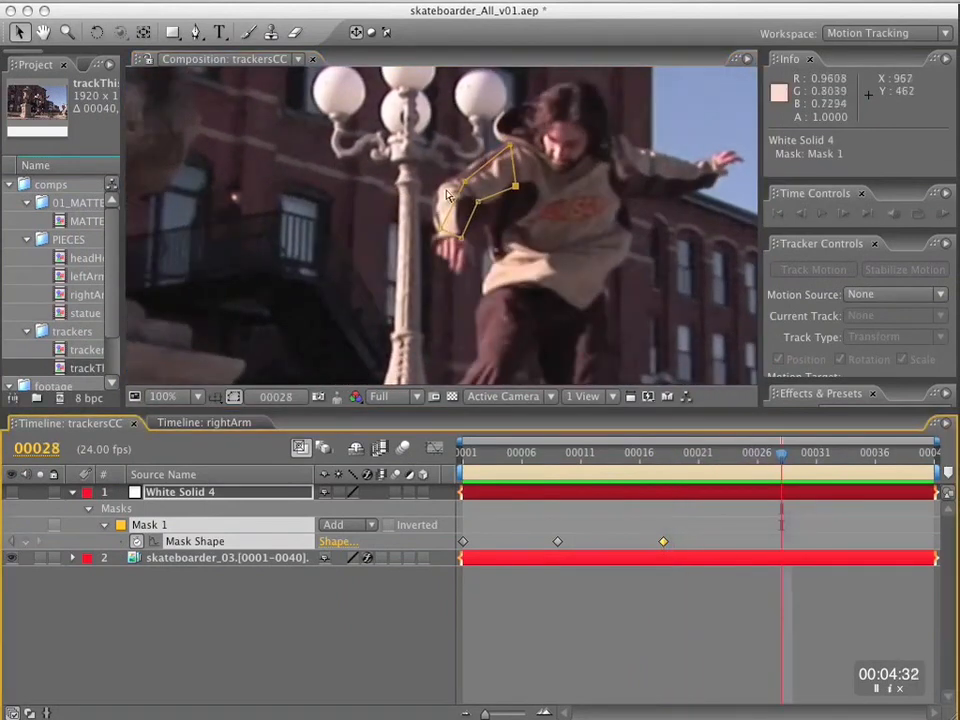
drag(466, 184, 434, 196)
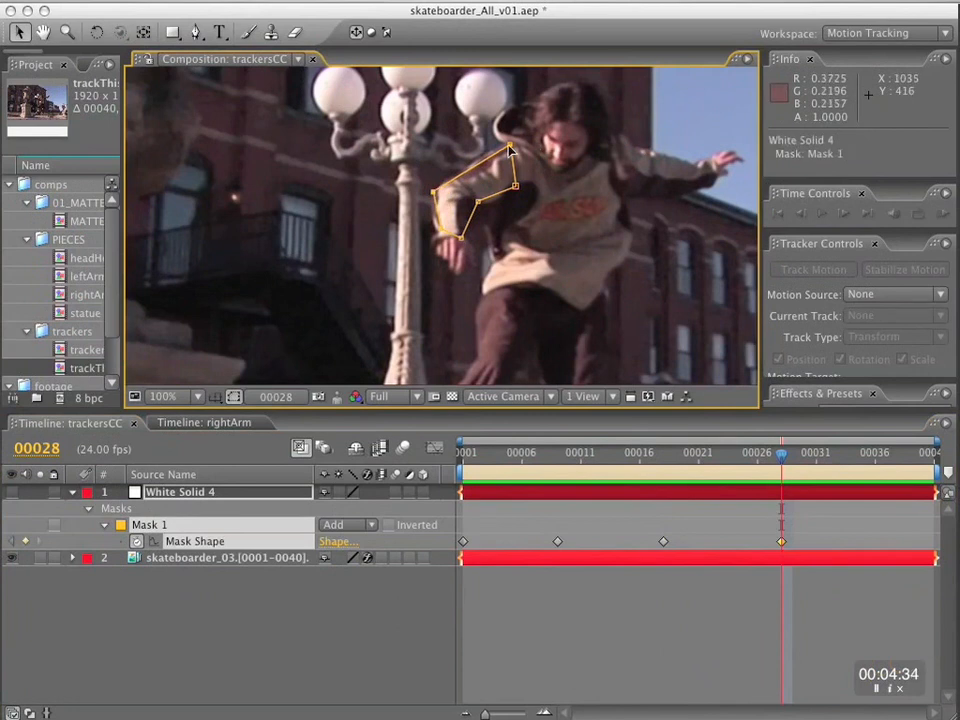
drag(514, 187, 432, 249)
drag(434, 193, 438, 198)
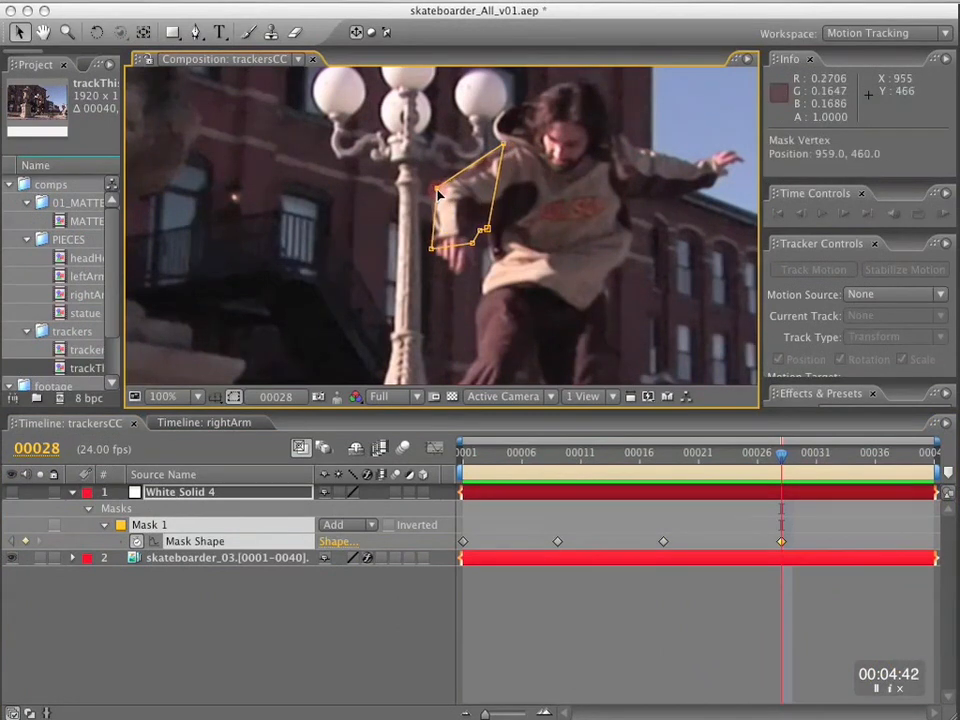
Adjust Mask 1's elbow and shoulder vertices to fit the right arm at frame 31.
mouse_move(799, 457)
mouse_down()
mouse_move(840, 456)
mouse_move(816, 455)
mouse_up()
drag(457, 148, 441, 161)
drag(513, 127, 498, 133)
Reshape Mask 1 at frame 40 by fitting its shoulder, elbow, wrist and underarm vertices to the extended arm.
drag(815, 453, 926, 457)
drag(406, 190, 484, 195)
drag(476, 93, 501, 116)
drag(351, 75, 424, 124)
drag(317, 153, 333, 138)
drag(372, 194, 419, 181)
click(484, 196)
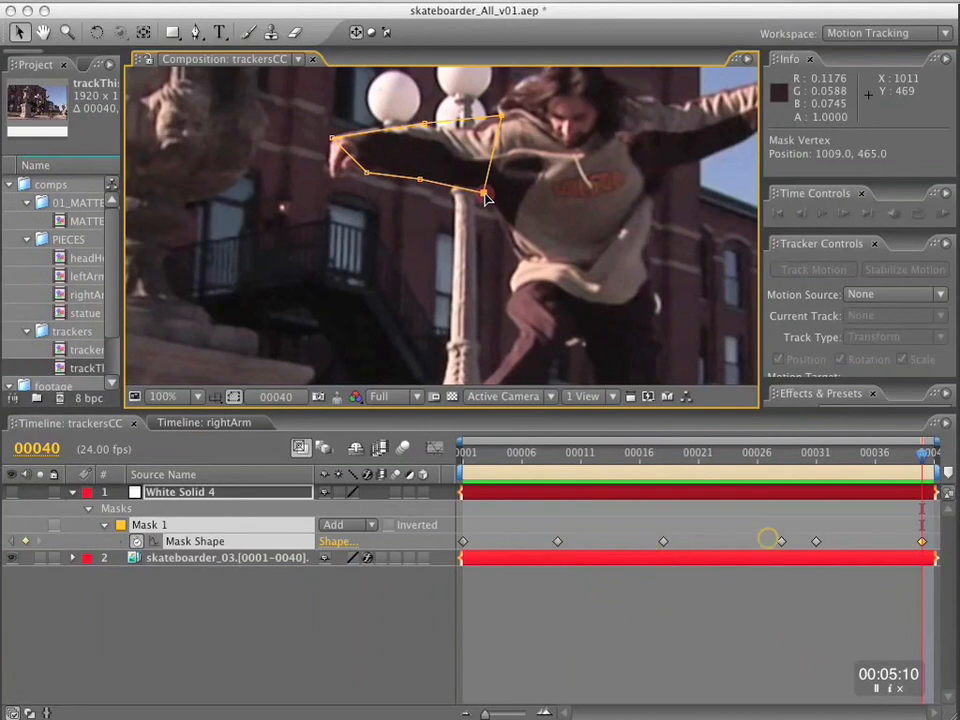
Reshape Mask 1 at frame 35 by fitting its shoulder, elbow and wrist vertices to the foreshortened right arm.
drag(921, 457, 865, 460)
drag(494, 116, 499, 127)
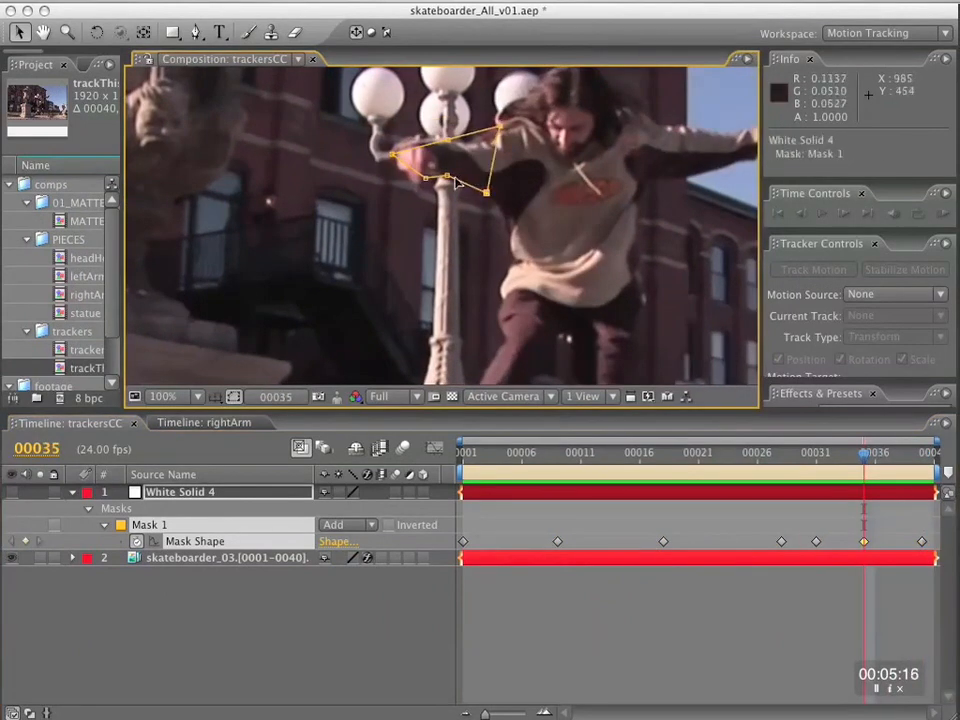
click(829, 455)
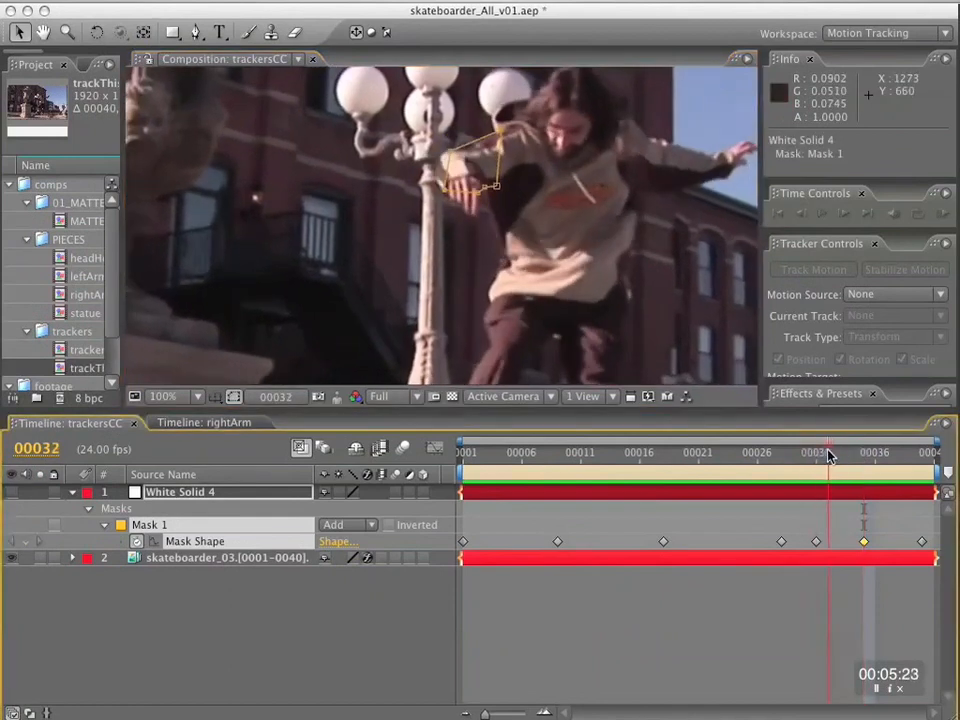
Maximize the composition view at frame 1 and fit Mask 1's underside elbow vertex to the right arm.
drag(829, 456, 443, 456)
key(h)
drag(527, 283, 527, 225)
key(grave)
key(k)
key(j)
key(k)
key(k)
key(j)
key(j)
key(v)
drag(461, 557, 450, 562)
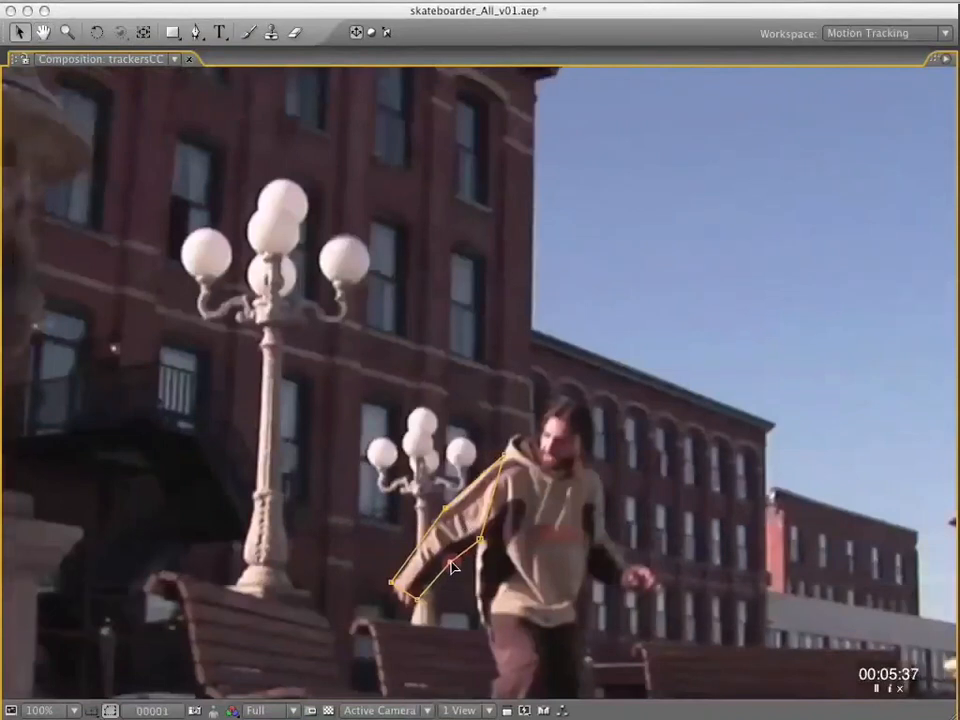
Check Mask 1 against the bent arm at frames 28 and 31 and fit its wrist vertex at frame 37.
key(k)
key(k)
key(k)
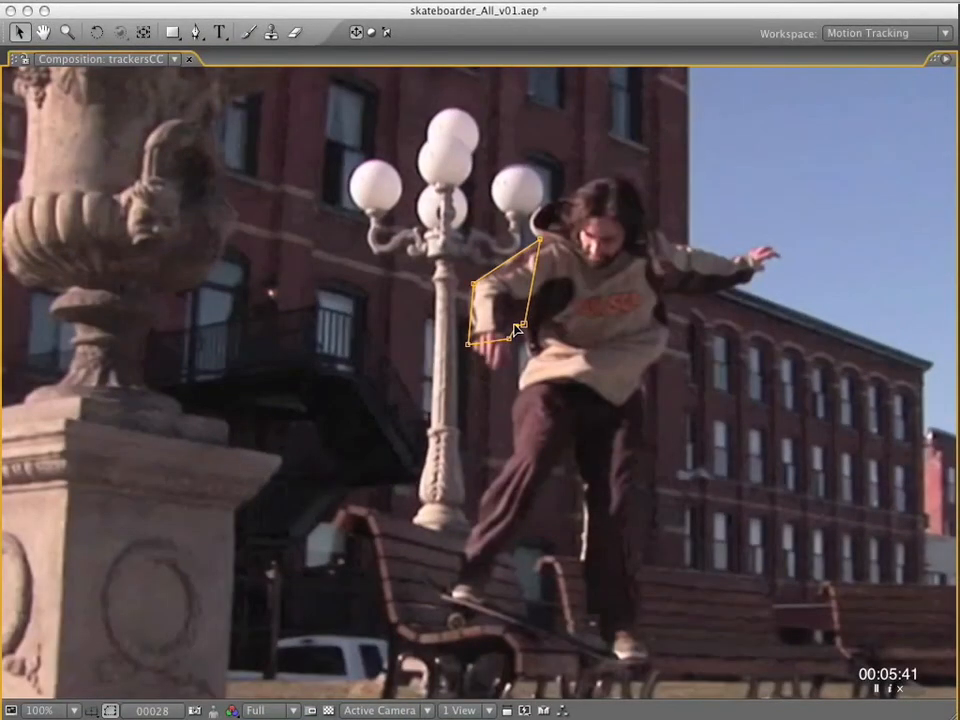
key(k)
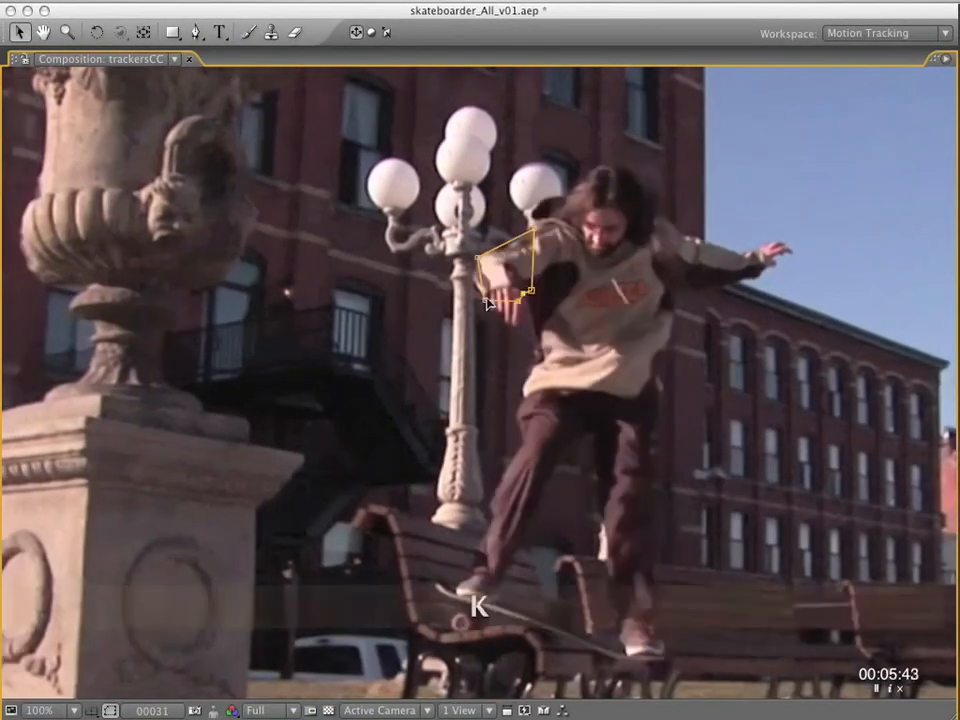
key(k)
key(k)
key(Page_Up)
key(k)
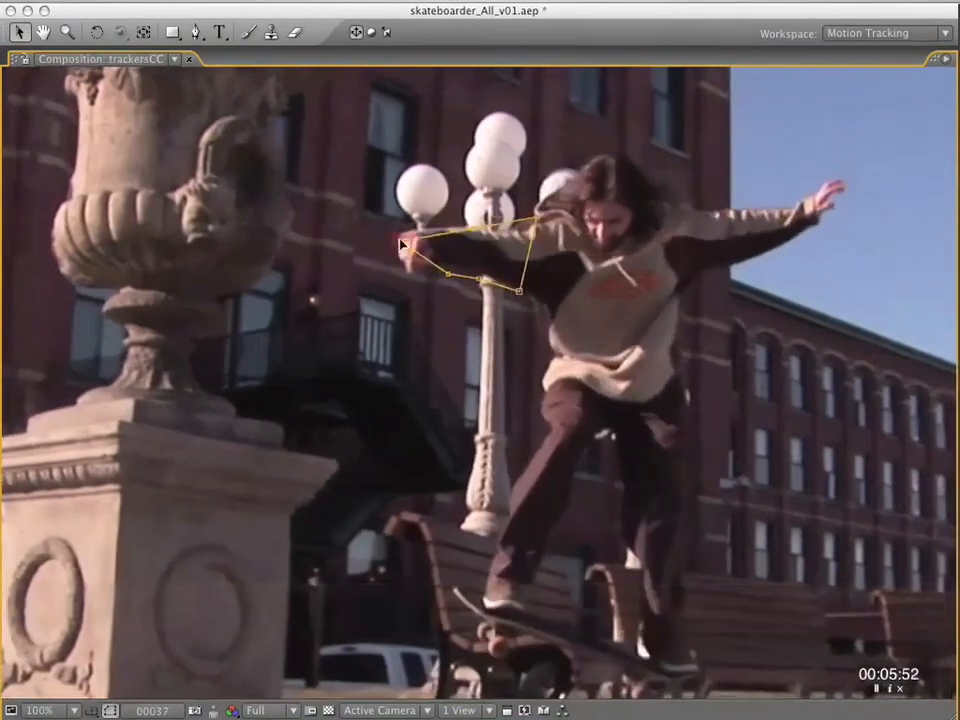
Reshape Mask 1 at frame 23 by fitting its elbow and wrist vertices to the lowered forearm.
key(k)
key(Page_Up)
key(Page_Up)
key(k)
key(Page_Up)
key(j)
key(j)
key(j)
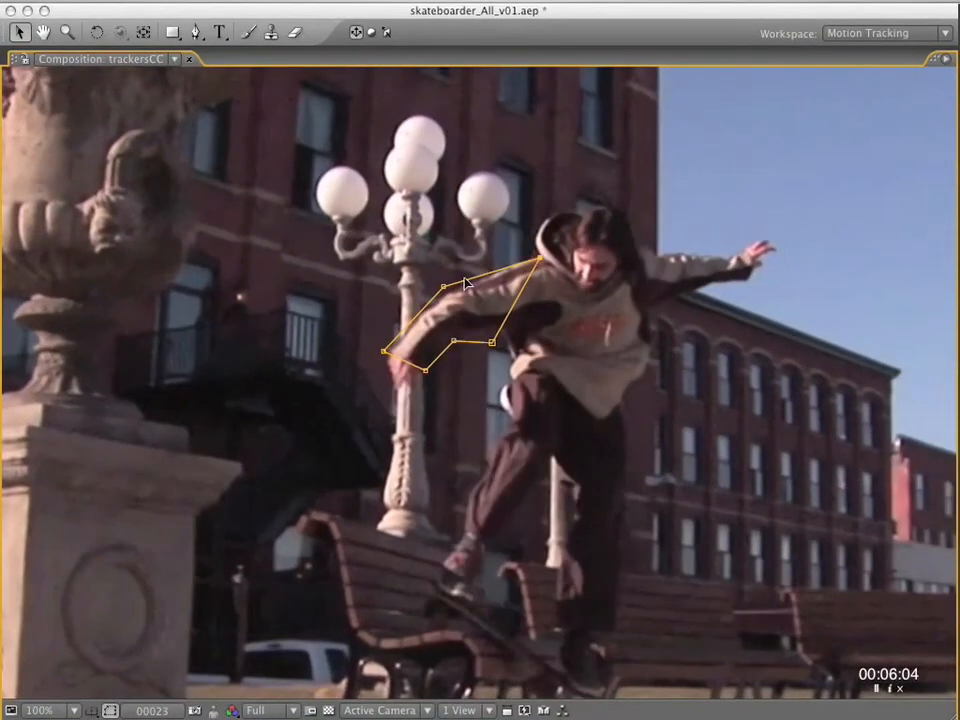
drag(442, 289, 449, 296)
Move Mask 1's armpit vertex inward toward the torso on the in-between frame preceding frame 18.
key(Page_Up)
key(Page_Up)
key(Page_Up)
key(Page_Up)
key(Page_Up)
key(Page_Up)
key(Page_Up)
key(Page_Up)
key(Page_Up)
key(Page_Up)
key(Page_Up)
key(Page_Up)
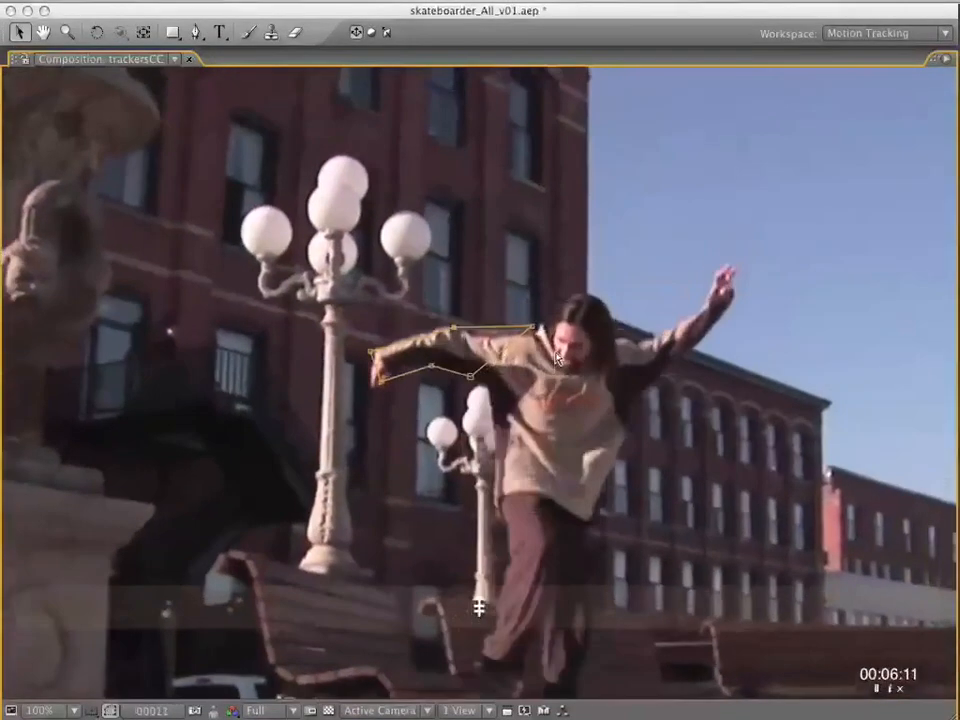
key(Page_Up)
key(Page_Up)
drag(470, 410, 493, 416)
key(k)
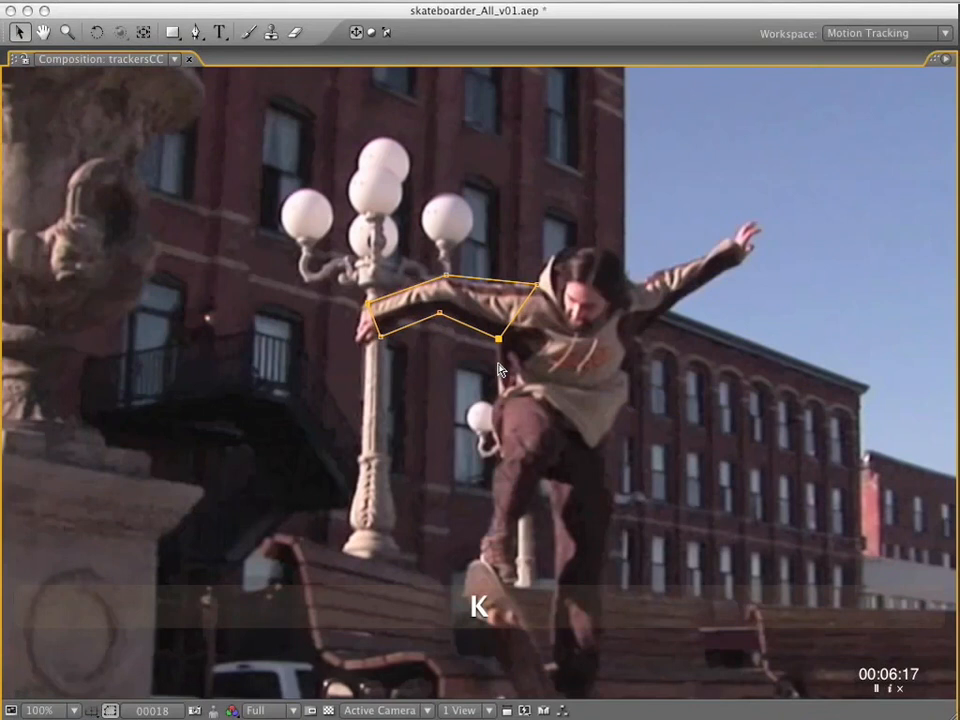
Add a vertex to Mask 1 on the outer forearm between elbow and wrist at frame 31, pulled slightly outward.
key(k)
key(k)
key(k)
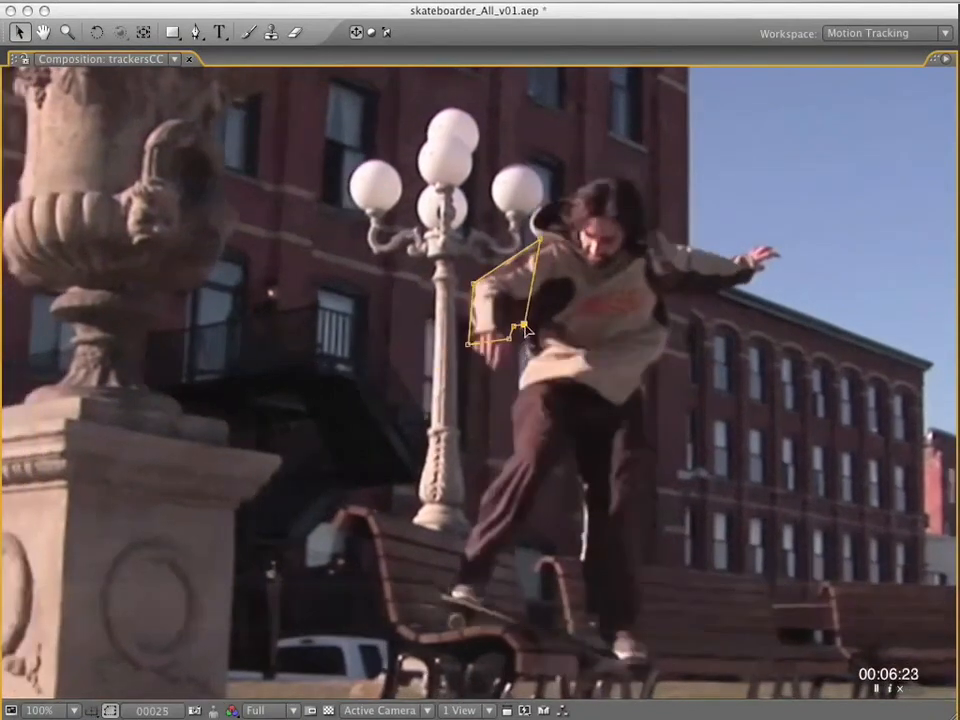
key(k)
super+click(482, 282)
drag(482, 282, 473, 279)
Fit the outer forearm vertex of Mask 1 to the sleeve edge at frames 34, 28 and 18.
key(k)
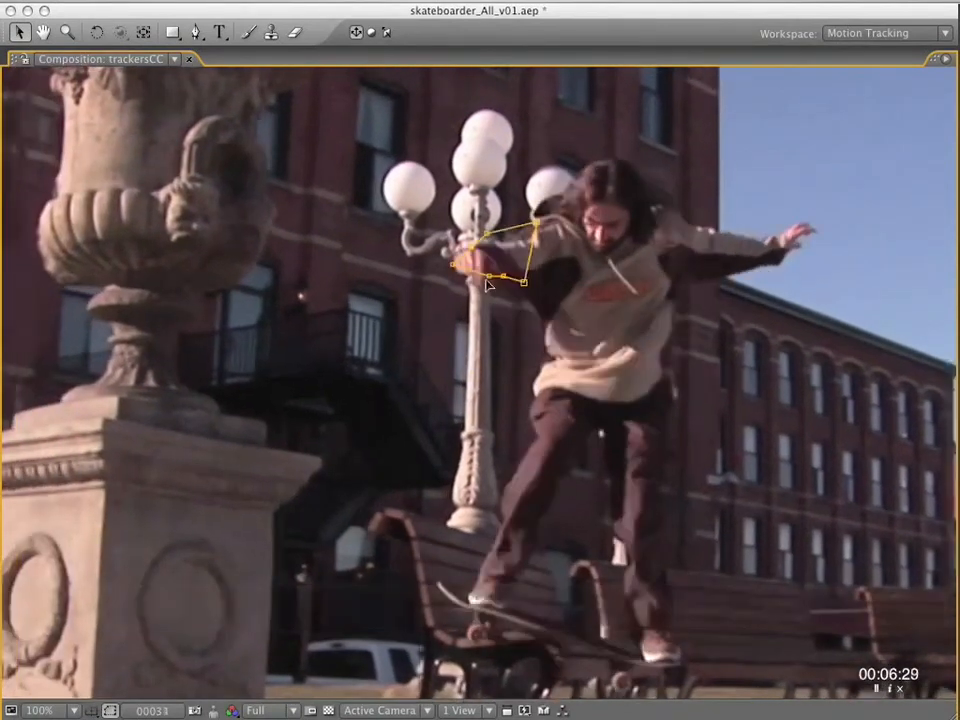
key(j)
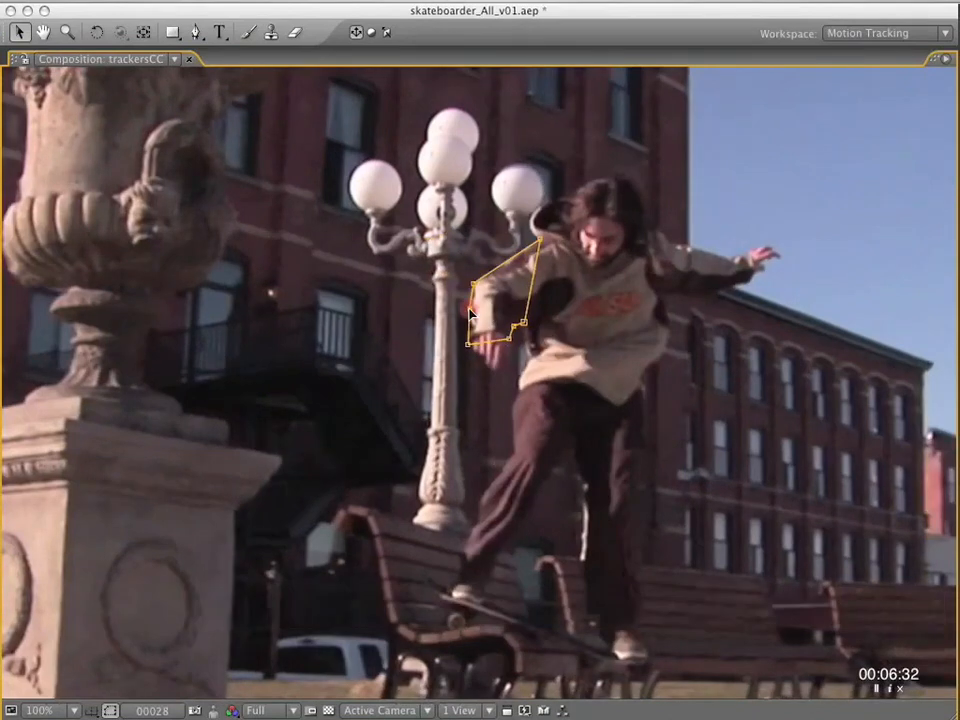
key(j)
key(j)
key(j)
key(j)
key(j)
key(j)
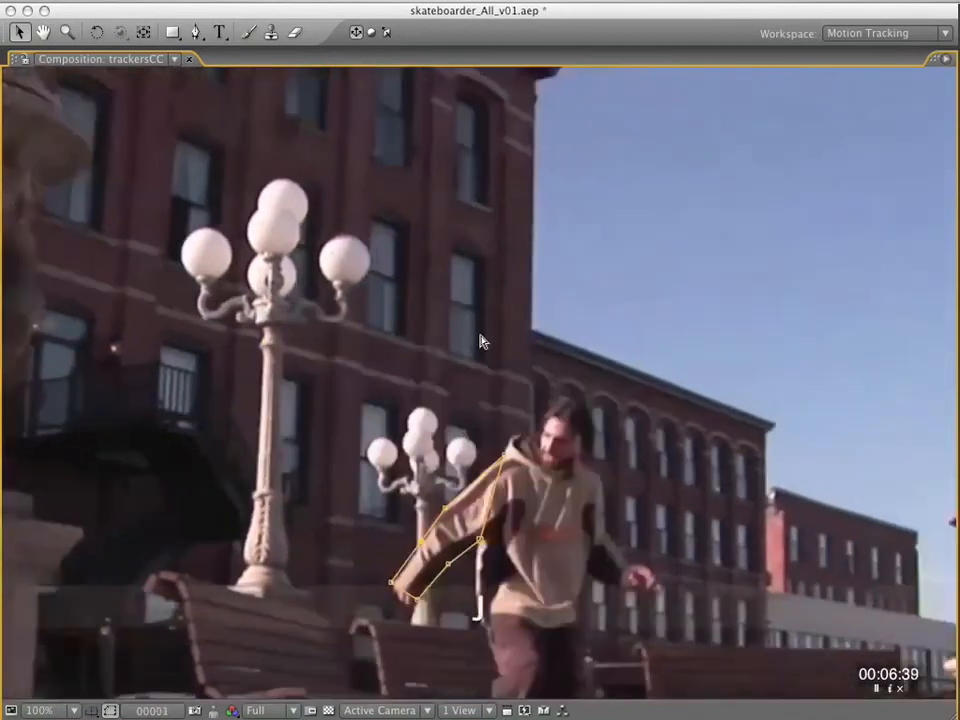
Enlarge the composition view to 200% and add an underside forearm vertex to Mask 1 at frame 28.
key(period)
drag(527, 620, 555, 403)
key(space)
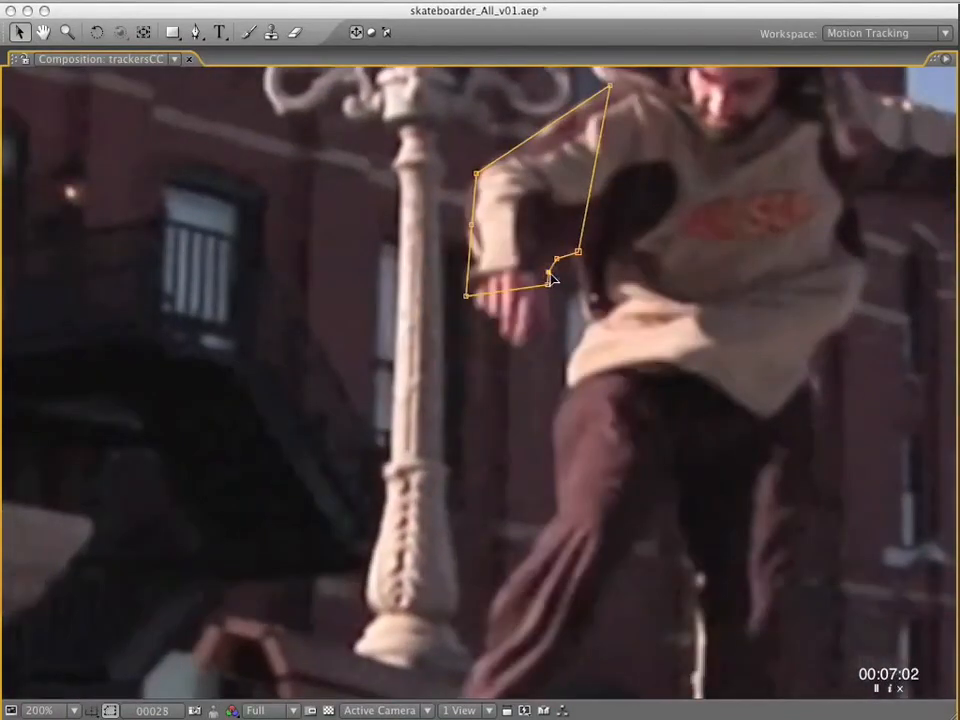
key(space)
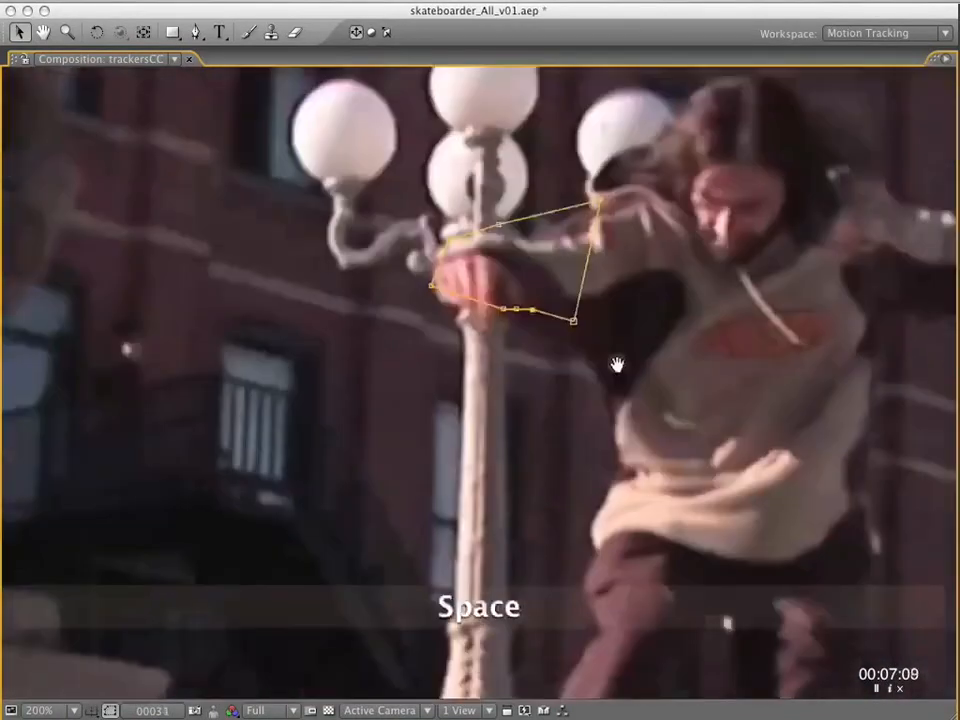
Add a vertex to Mask 1 on the upper arm between elbow and shoulder and fit it at frame 40.
key(j)
key(k)
key(k)
key(j)
key(k)
key(k)
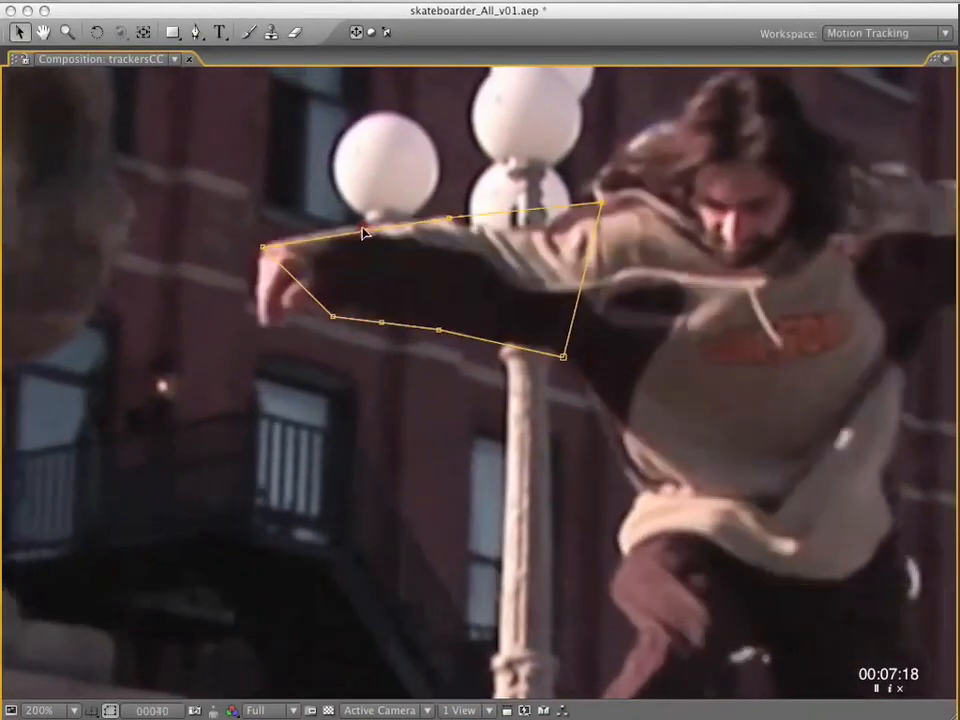
key(k)
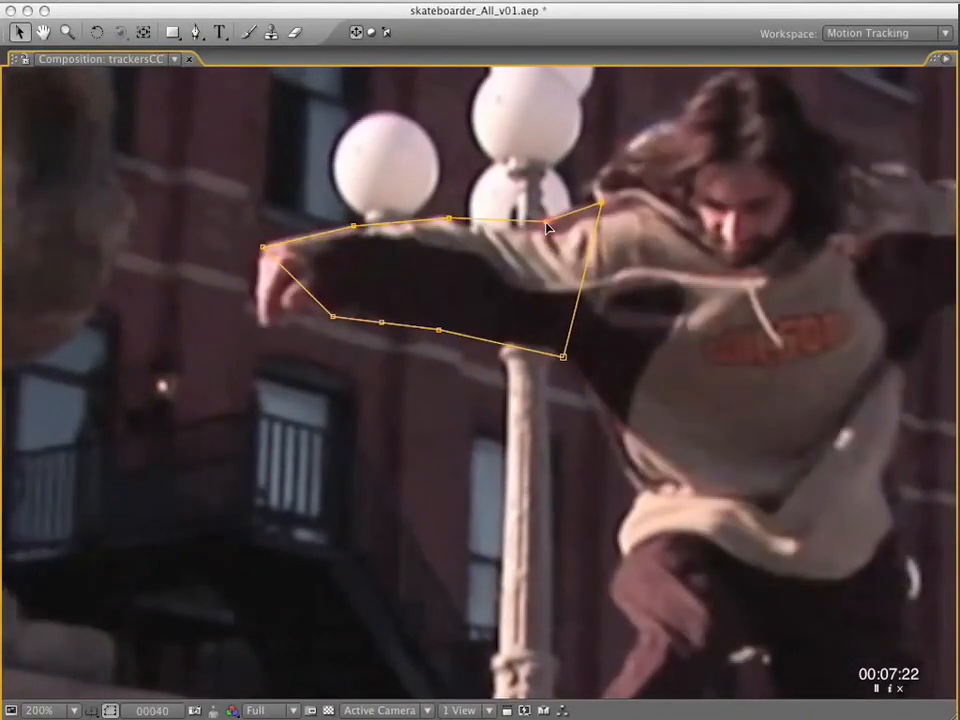
Fit the upper-arm vertex of Mask 1 to the sleeve at frames 35 and 23, working back to frame 1.
key(l)
key(j)
key(j)
key(j)
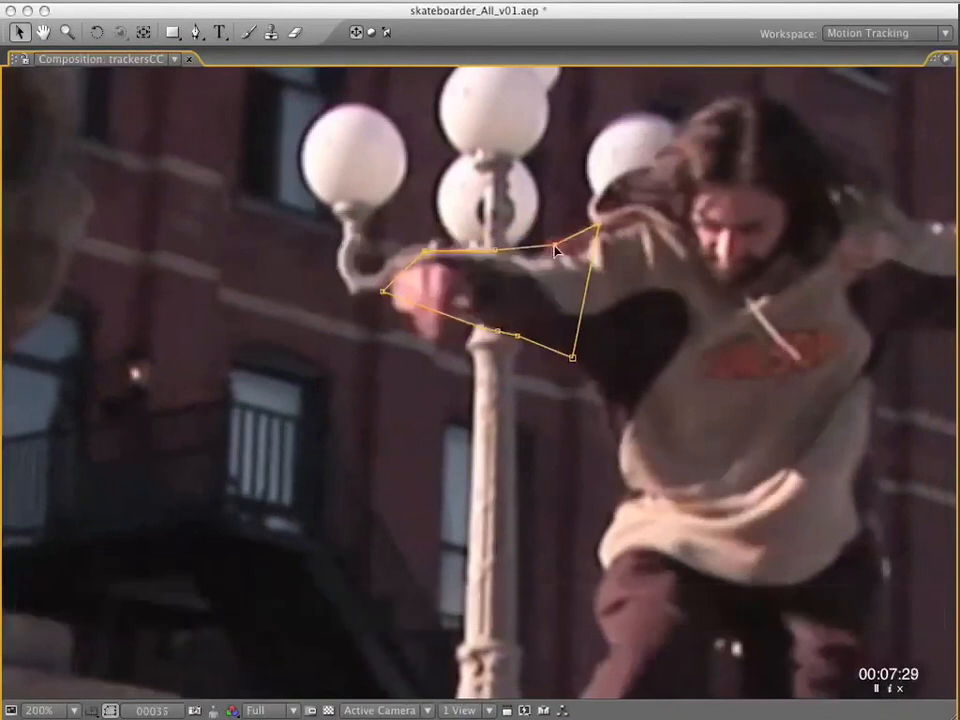
key(j)
key(j)
key(j)
key(j)
key(j)
key(j)
key(j)
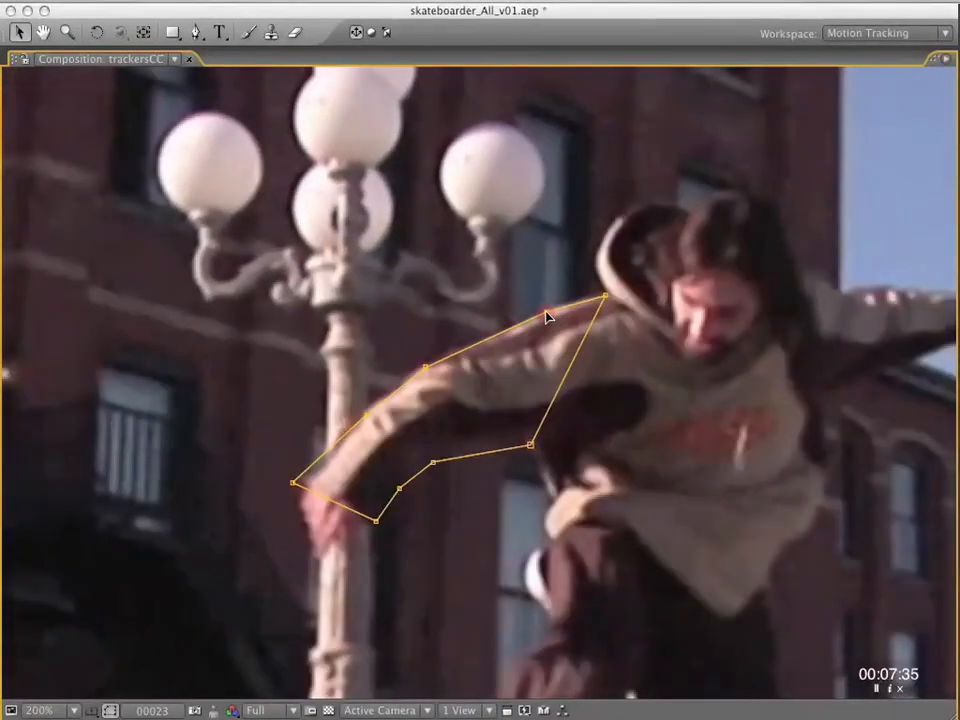
key(space)
key(j)
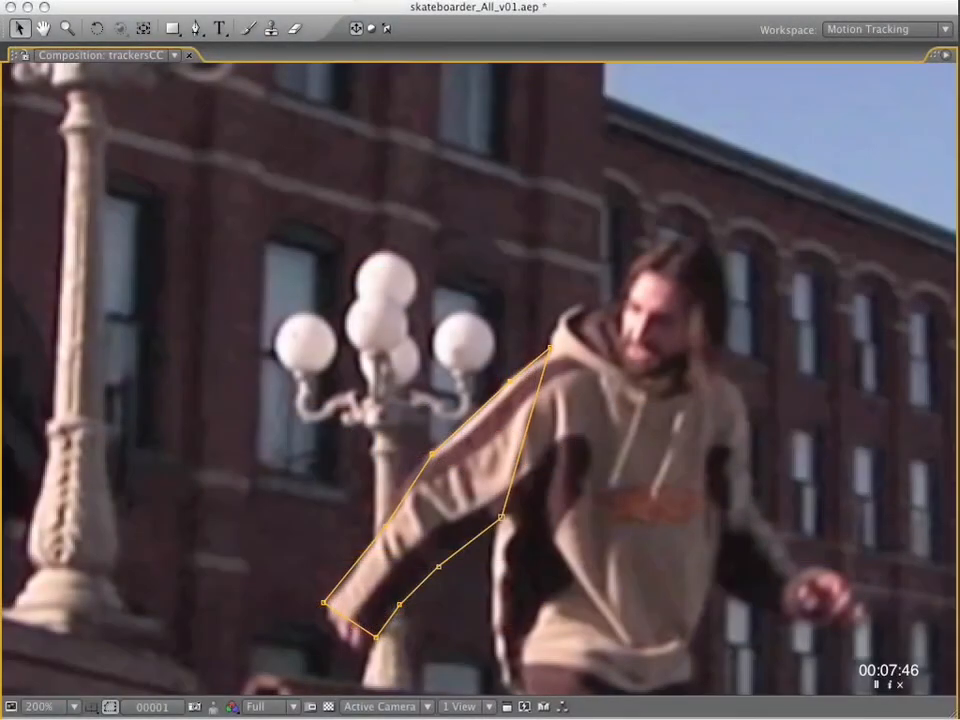
Convert Mask 1 to a RotoBezier mask.
click(348, 1)
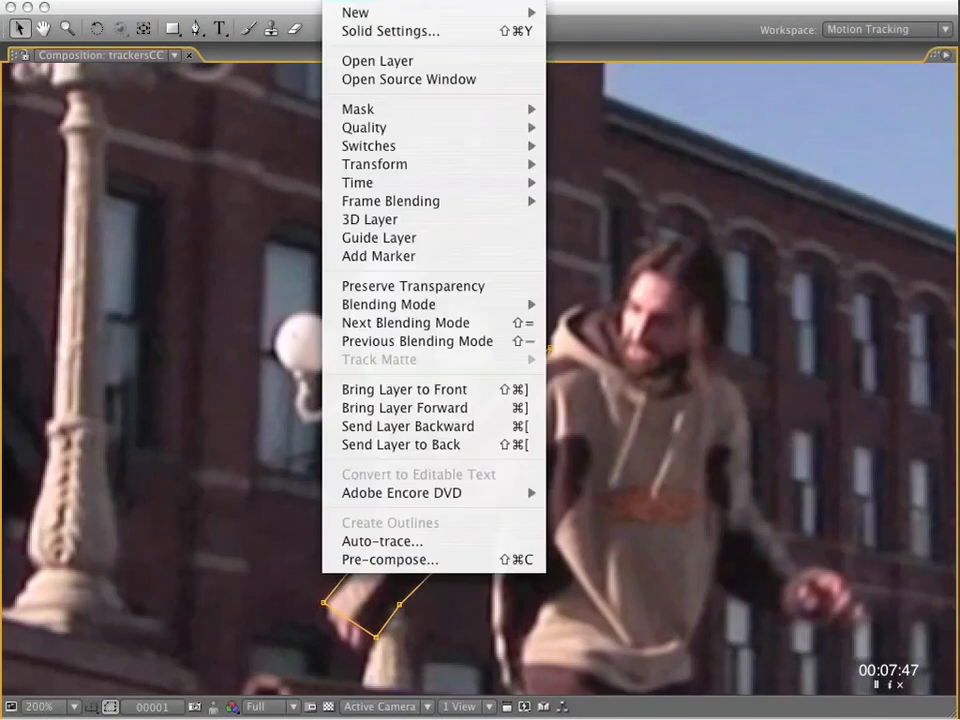
mouse_move(399, 107)
click(704, 320)
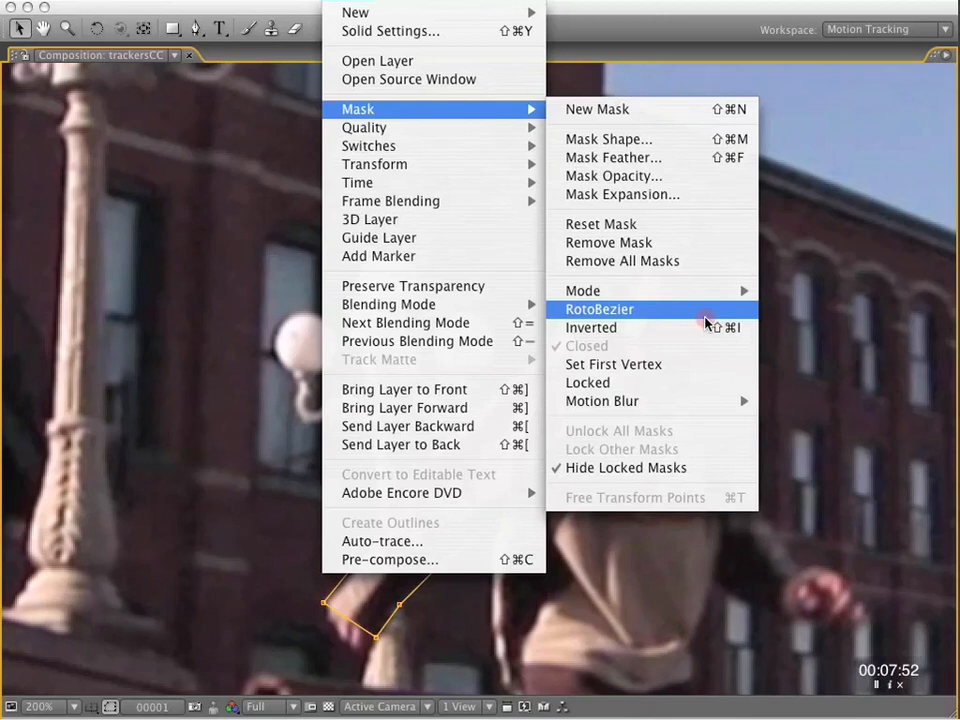
click(705, 316)
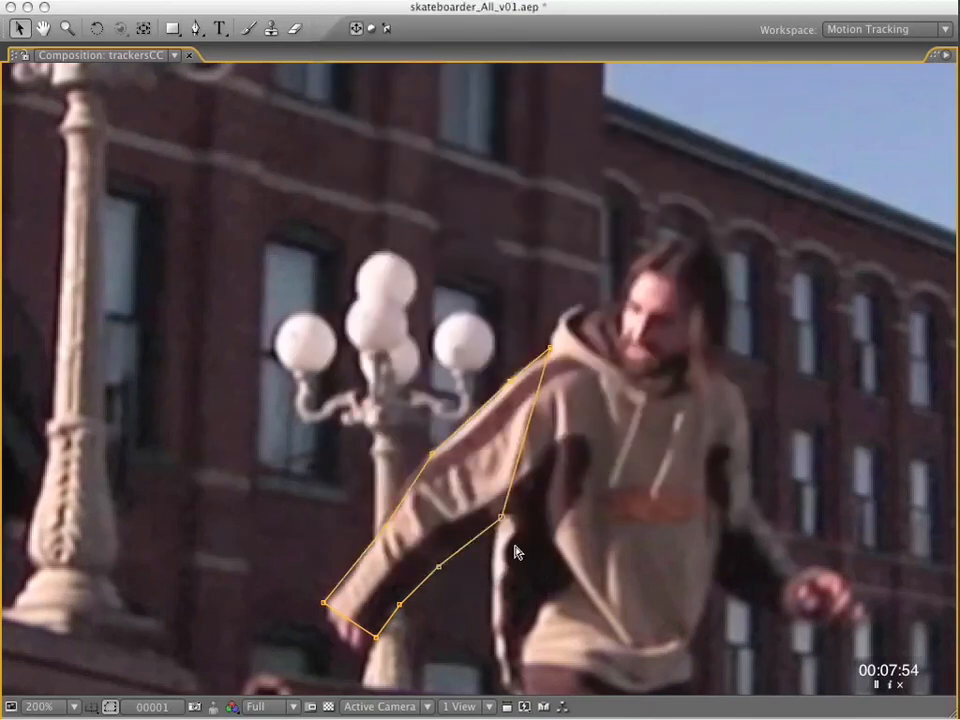
Adjust the RotoBezier vertex tension of Mask 1 on the keyframes from frame 1 through frame 18 to curve its outline.
alt+super+click(502, 518)
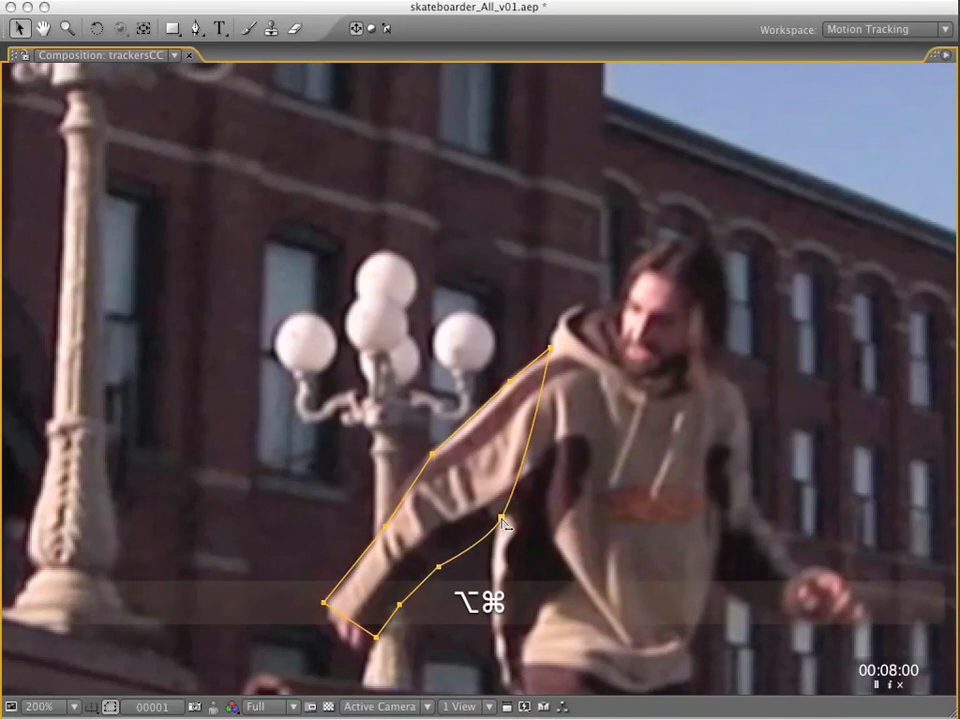
mouse_move(551, 349)
mouse_down()
mouse_move(600, 366)
mouse_move(552, 335)
mouse_up()
key(k)
drag(600, 140, 622, 168)
key(k)
Adjust Mask 1's RotoBezier tension on the keyframes following frame 18, including frame 25, to round the arm outline.
key(k)
drag(524, 287, 538, 322)
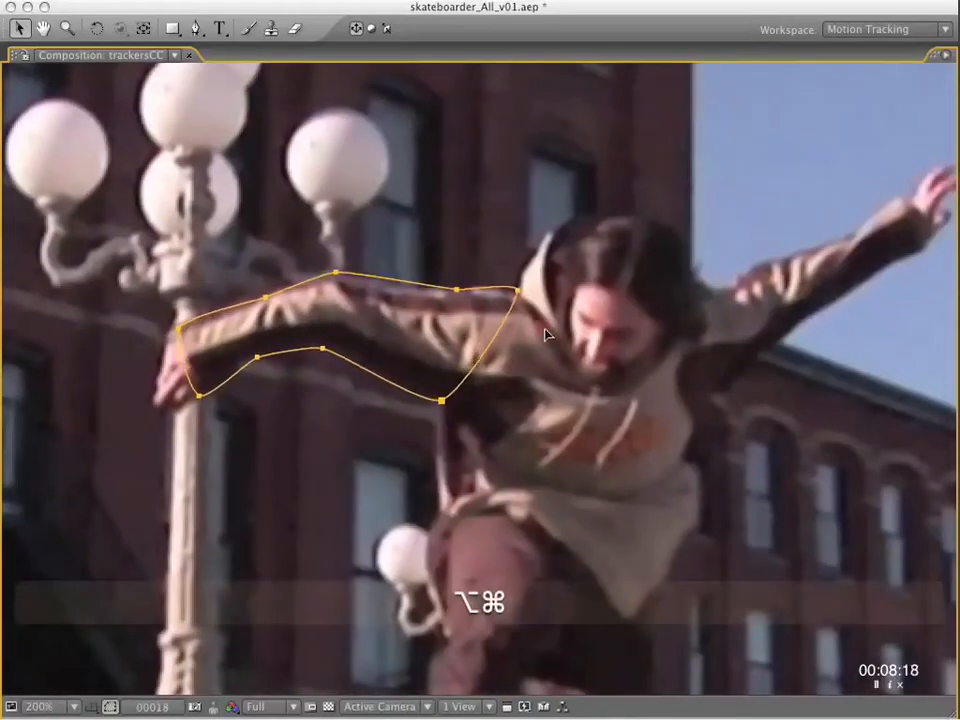
key(k)
drag(524, 236, 545, 267)
key(k)
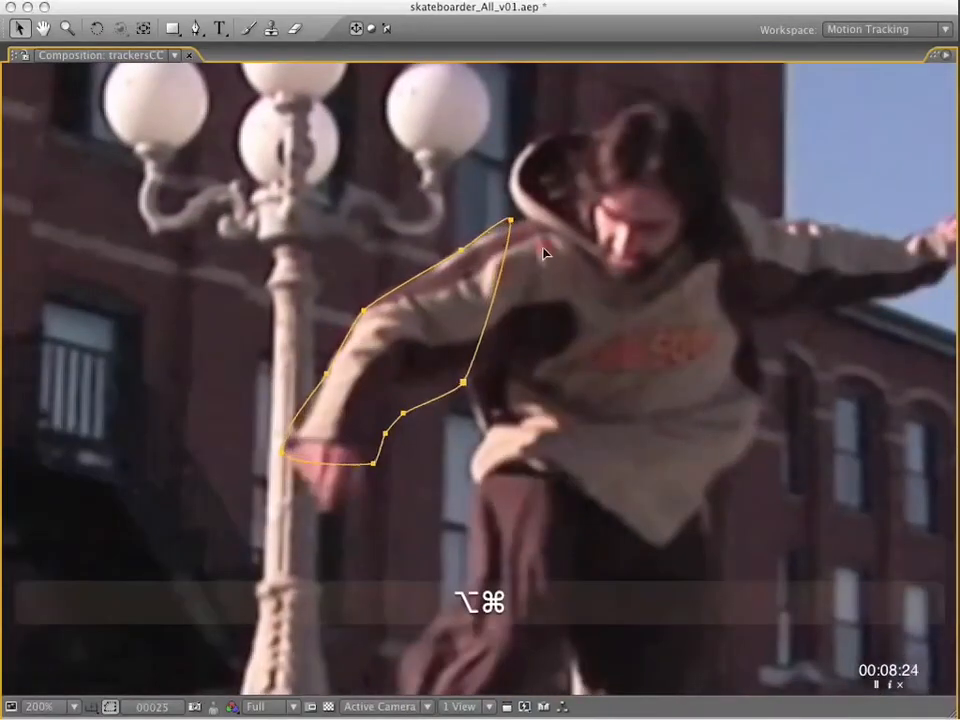
key(k)
drag(524, 203, 548, 222)
Adjust Mask 1's RotoBezier tension at frames 35 and 40 so the outline curves around the extended arm.
key(k)
drag(510, 182, 551, 227)
key(k)
key(k)
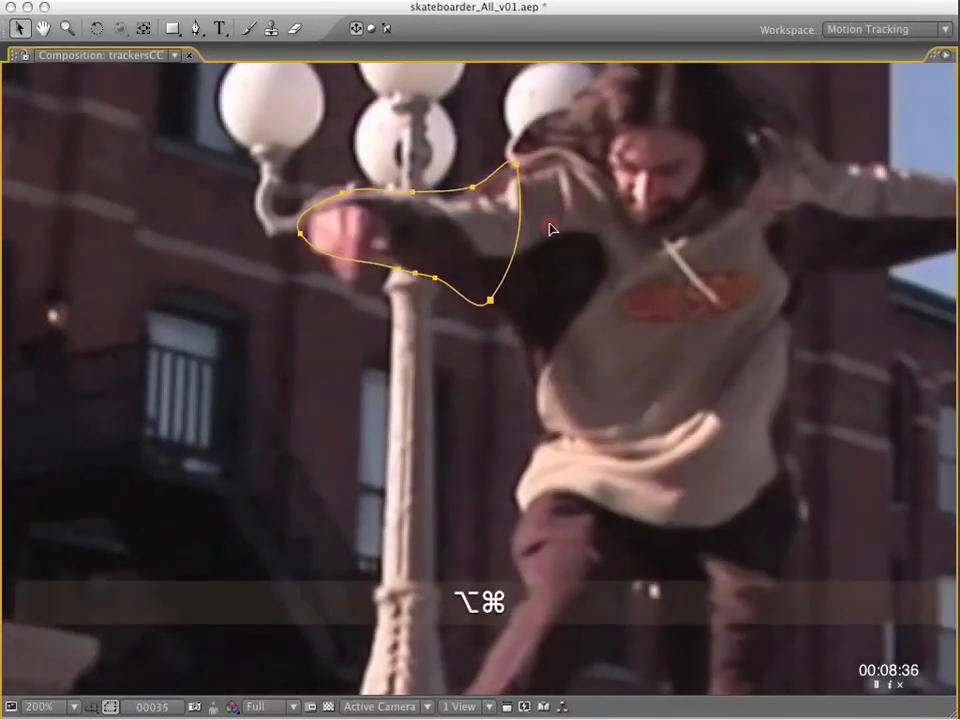
key(k)
key(k)
drag(517, 148, 478, 162)
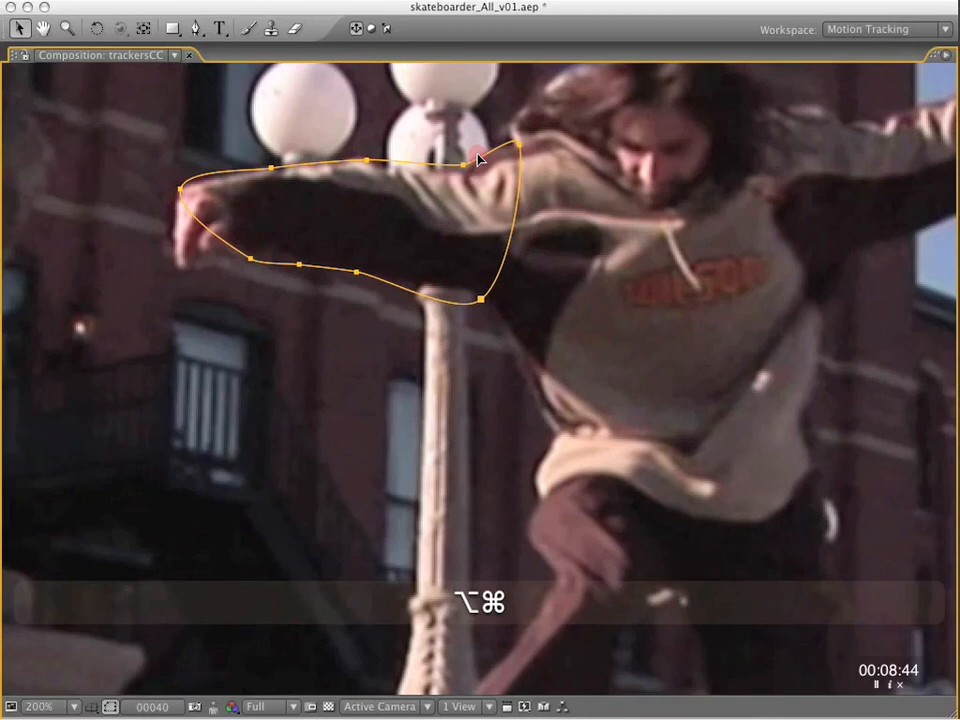
Fit Mask 1's shoulder, elbow, forearm and wrist vertices at frame 40 and add a vertex beside the armpit.
alt+super+click(519, 147)
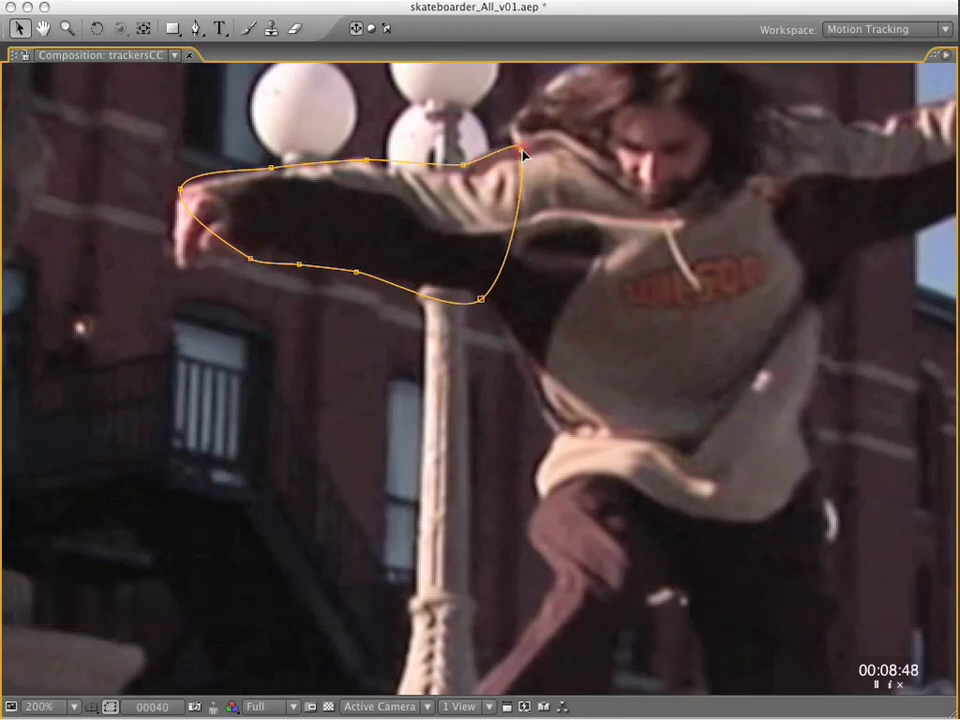
drag(366, 160, 358, 158)
key(Page_Down)
key(Page_Down)
drag(272, 169, 282, 172)
drag(181, 189, 187, 197)
drag(481, 299, 463, 292)
key(j)
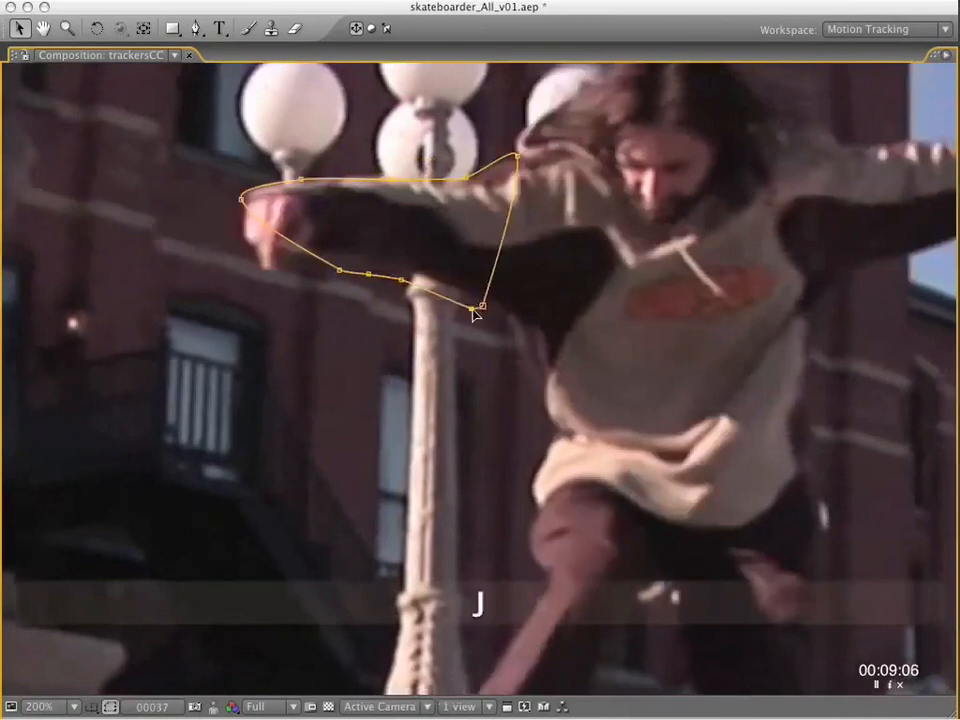
Fit Mask 1's armpit, underarm and underside wrist vertices to the arm at frame 37.
alt+super+click(466, 294)
drag(401, 280, 369, 264)
drag(340, 270, 333, 260)
key(j)
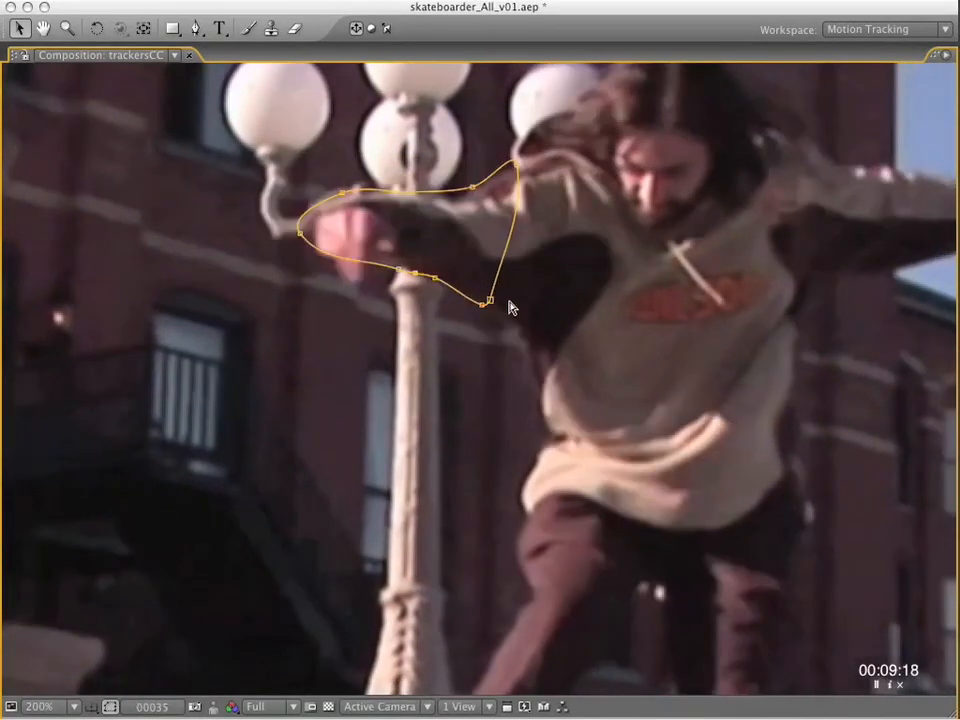
Lower Mask 1's shoulder vertex at frame 35 and fit its shoulder, upper-arm and forearm vertices at frame 34.
drag(516, 163, 521, 174)
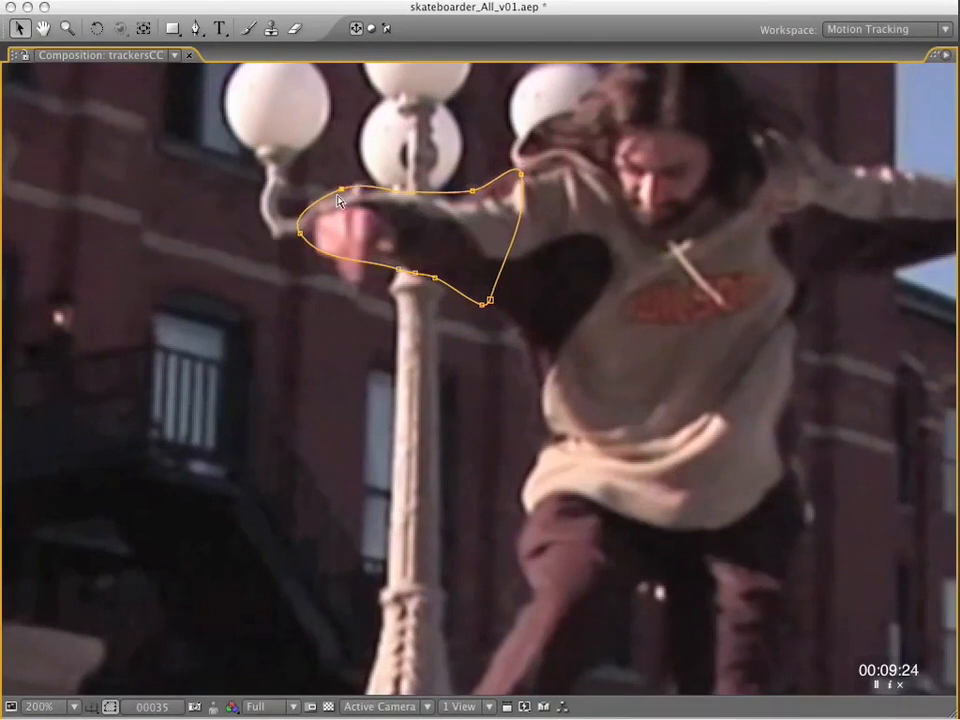
key(Page_Up)
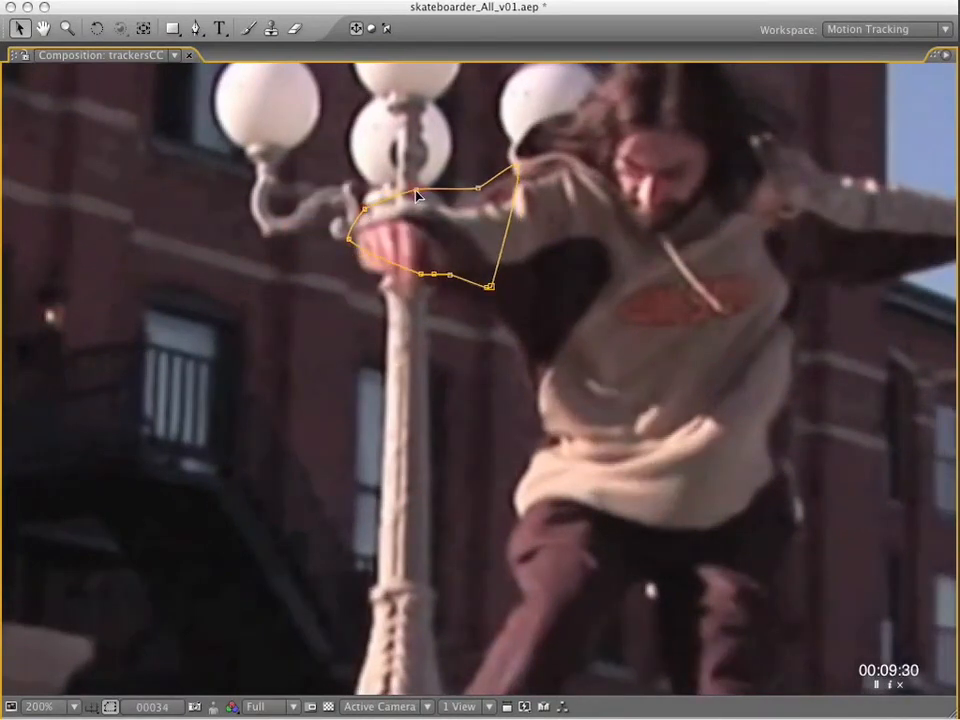
drag(367, 209, 368, 212)
drag(478, 188, 479, 193)
drag(517, 166, 518, 174)
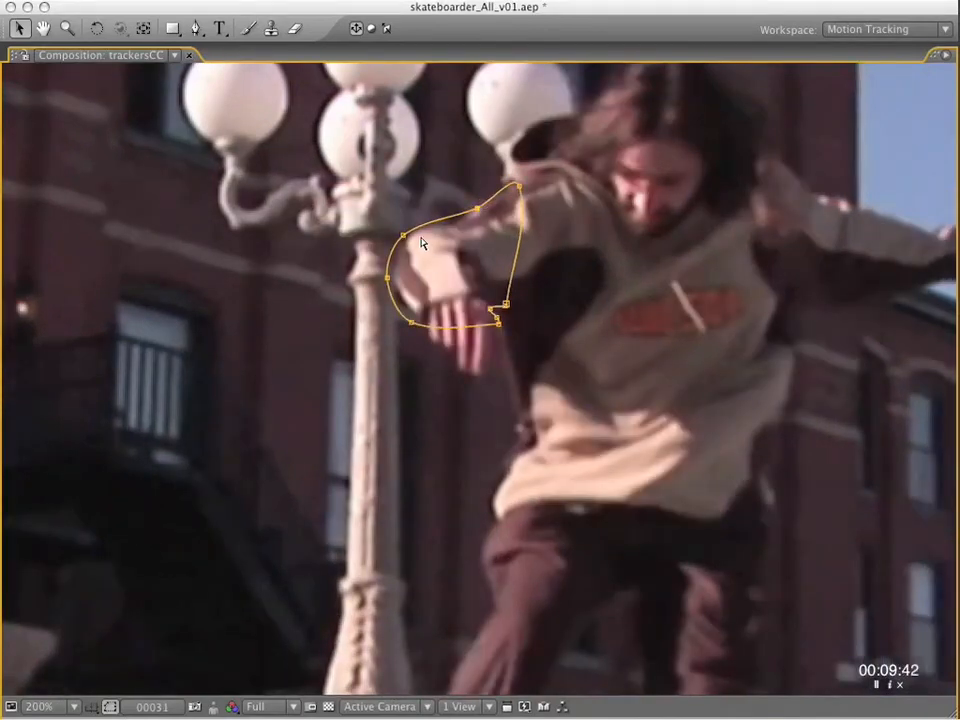
Tighten Mask 1's wrist vertex against the bent forearm at frame 31.
key(grave)
click(60, 556)
key(grave)
drag(412, 322, 423, 325)
Move Mask 1's shoulder vertex toward the hood at frames 28 and 25 and tighten its outer forearm vertex.
key(Page_Up)
key(Page_Up)
key(Page_Up)
drag(525, 202, 537, 210)
drag(391, 288, 393, 294)
key(j)
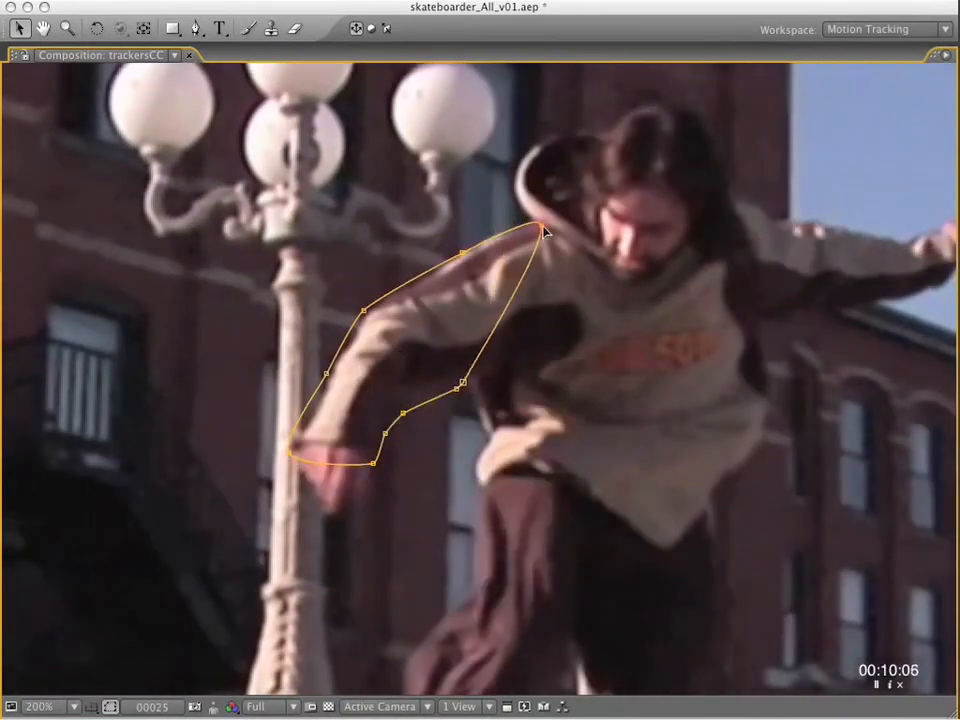
Move Mask 1's shoulder vertex to the base of the hood at frames 18 and 1.
key(j)
key(j)
key(j)
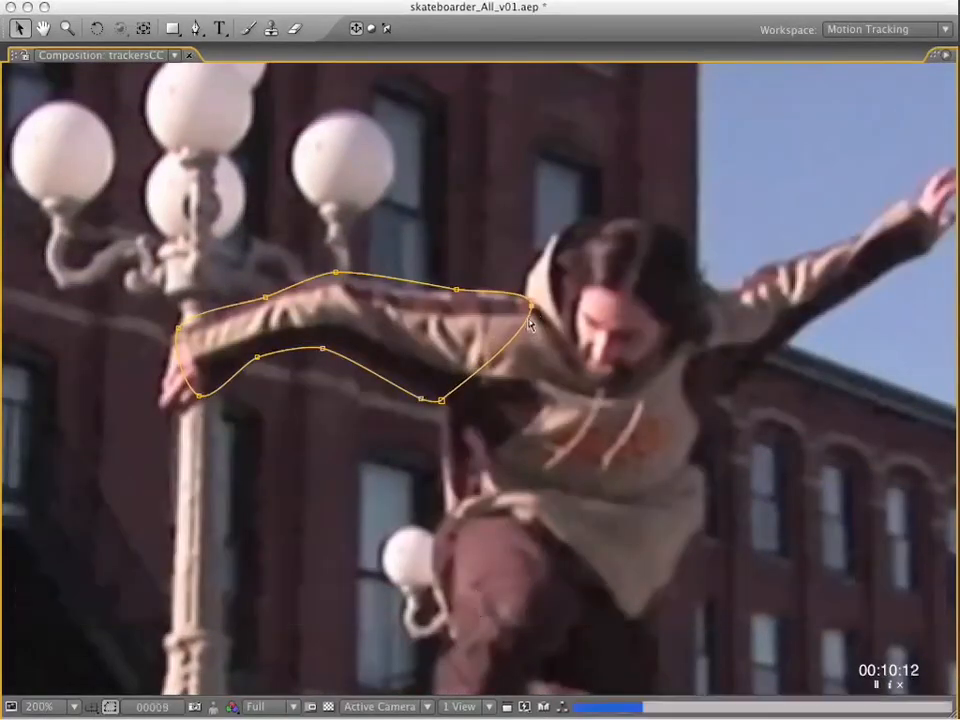
key(j)
drag(463, 320, 480, 329)
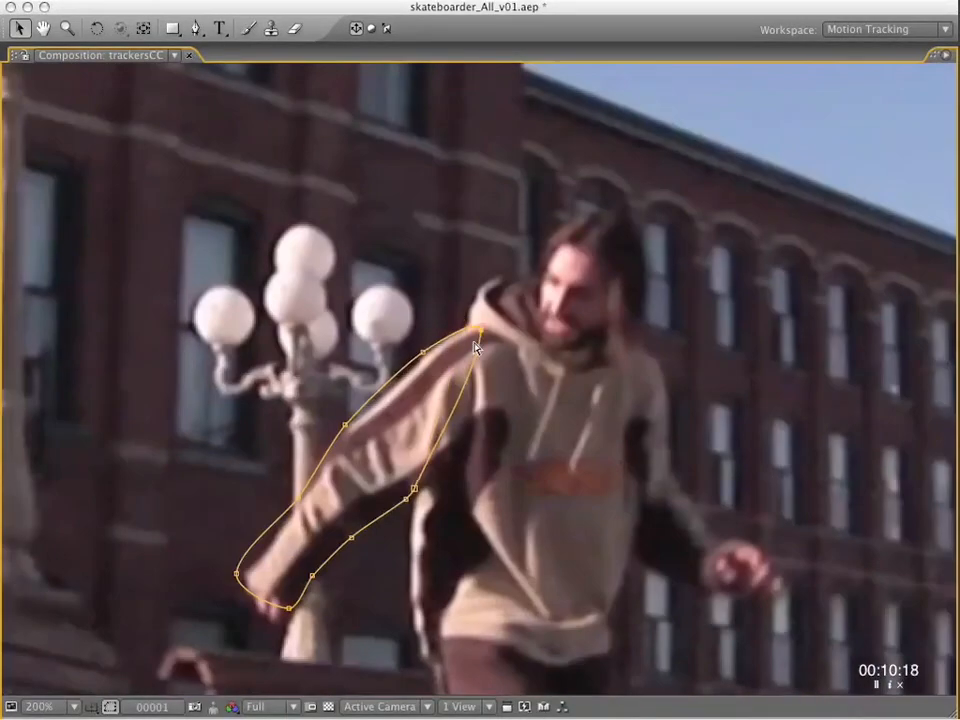
Try fitting an added upper-arm vertex of Mask 1 to the sleeve at frames 1 and 9, and remove it again.
drag(387, 394, 375, 412)
key(k)
drag(403, 131, 407, 141)
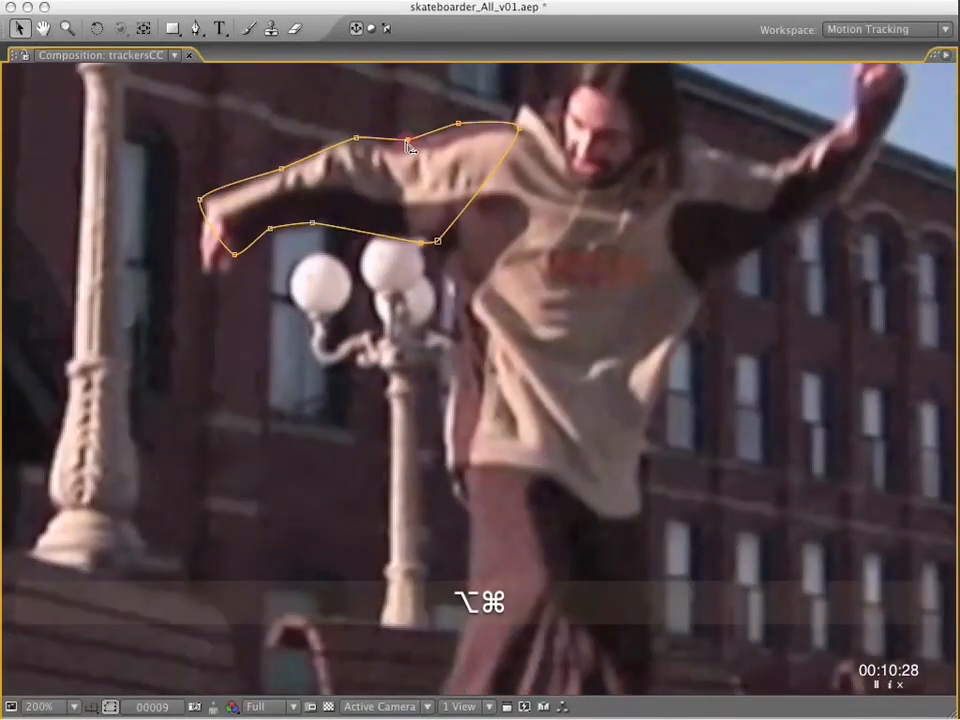
drag(406, 142, 405, 131)
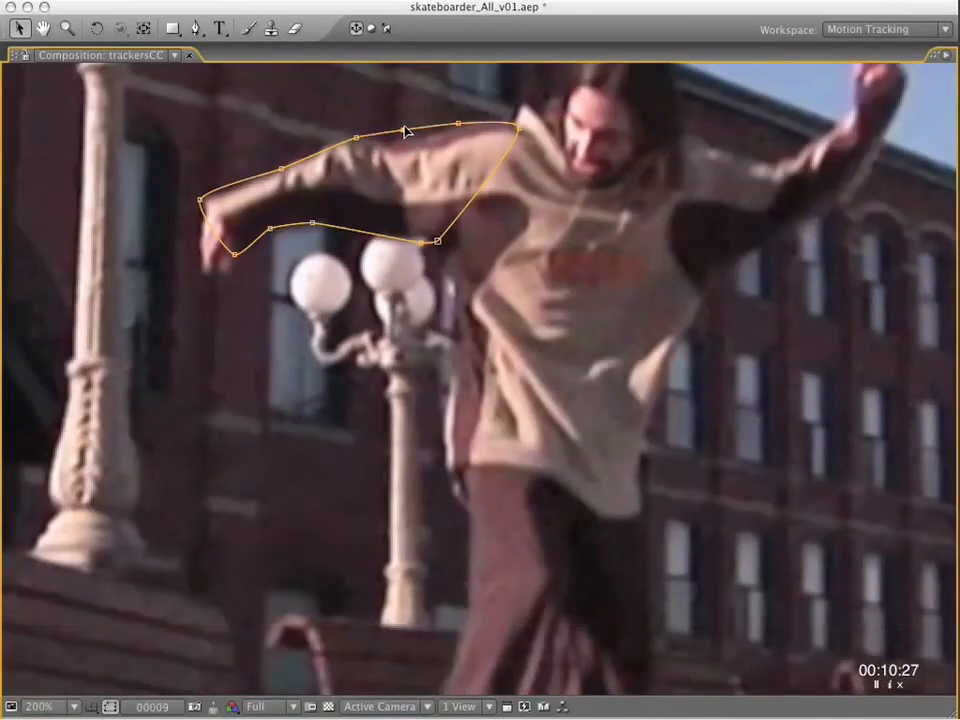
key(j)
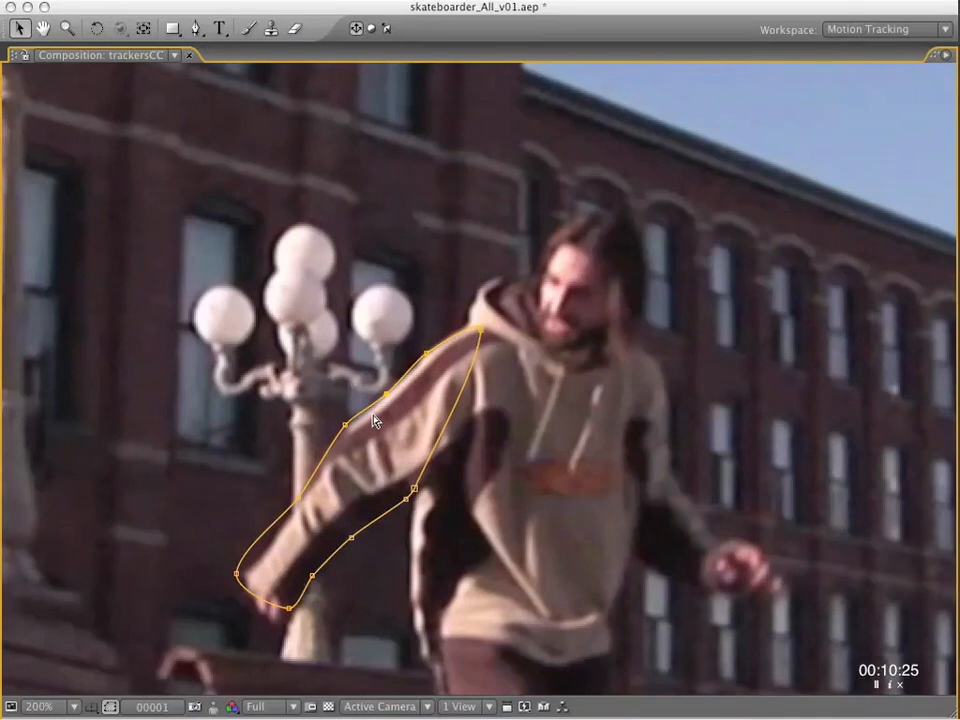
alt+super+click(387, 395)
drag(427, 353, 423, 352)
drag(481, 329, 474, 318)
key(j)
Place Mask 1's shoulder vertex at the base of the hood at frames 9 and 1 and refit the upper-arm vertex at frame 1.
mouse_move(510, 441)
mouse_down()
mouse_move(500, 422)
mouse_move(507, 440)
mouse_up()
key(k)
key(j)
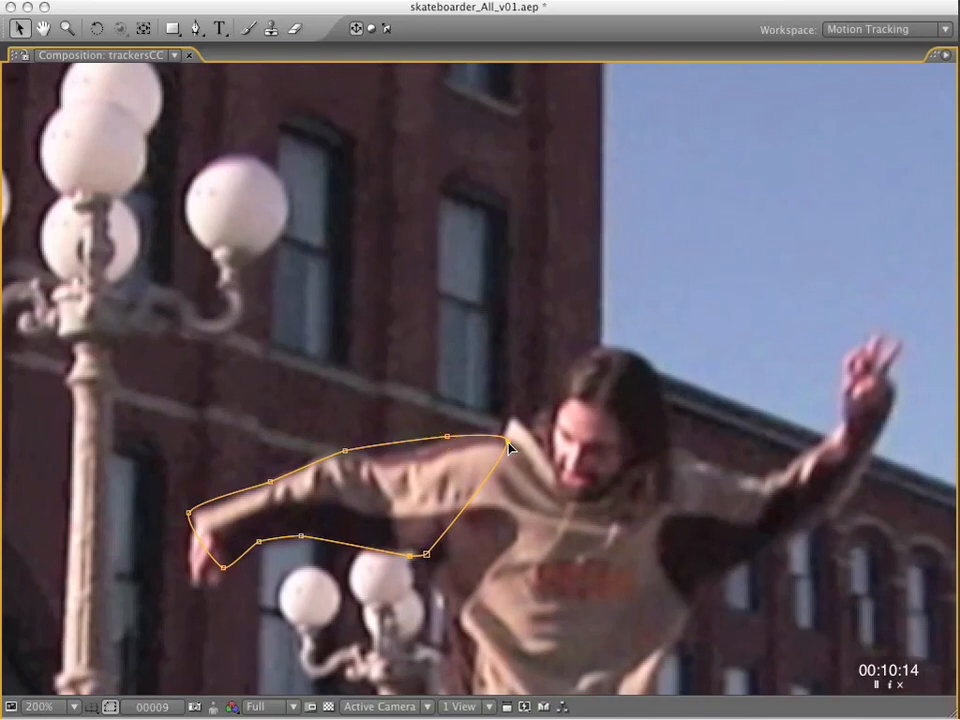
key(j)
key(j)
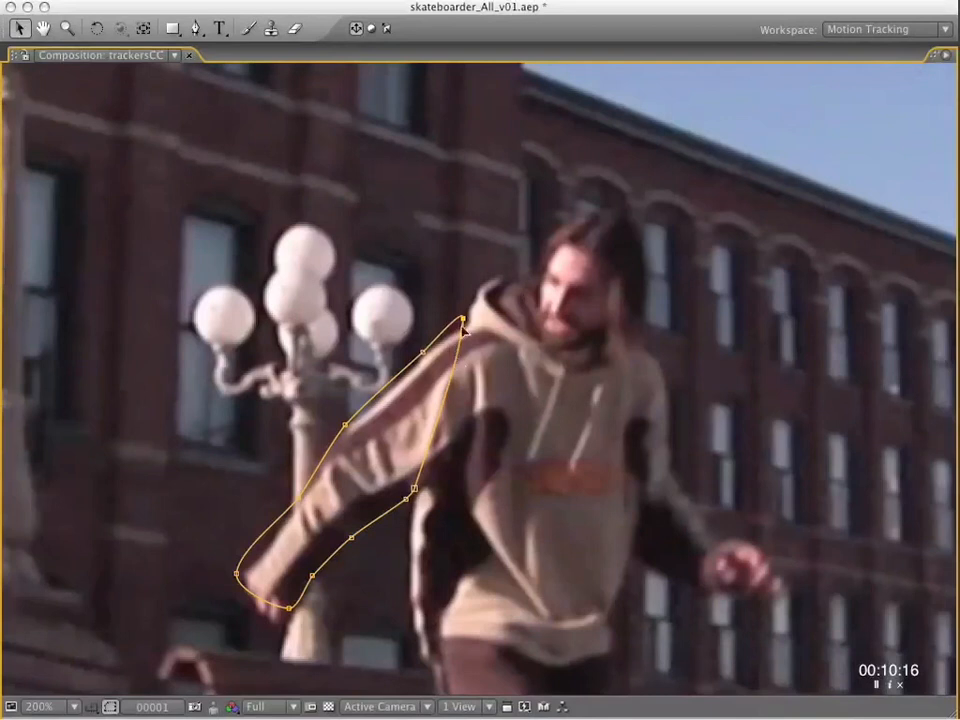
drag(465, 322, 480, 331)
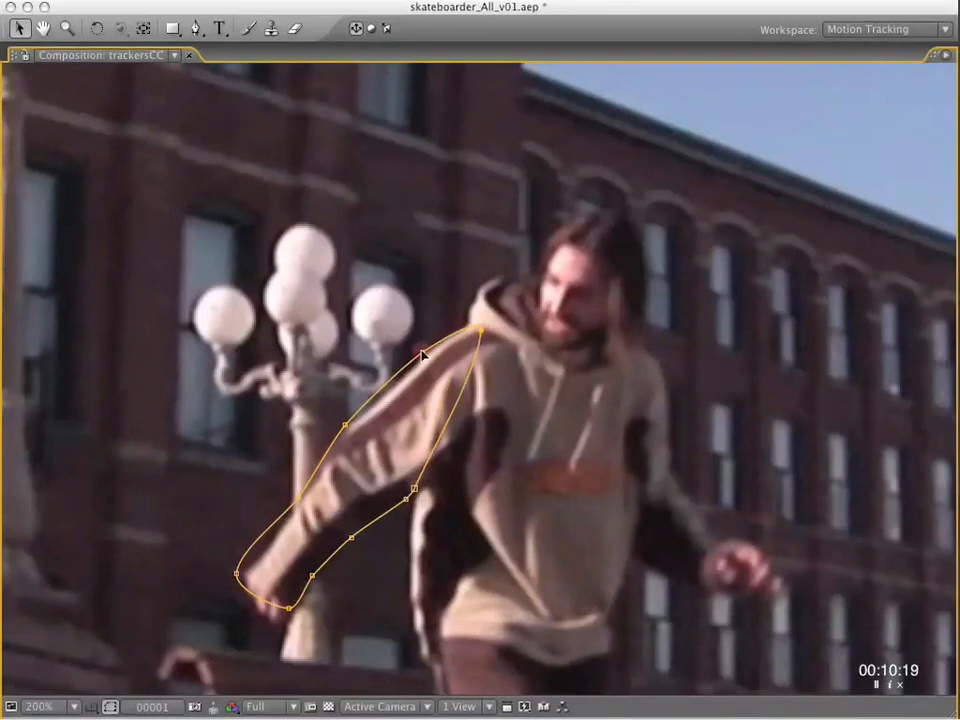
drag(423, 352, 427, 353)
Add a Mask 1 vertex on the outer edge of the upper arm at frame 1 and lower it onto the sleeve.
super+click(383, 388)
drag(383, 388, 370, 416)
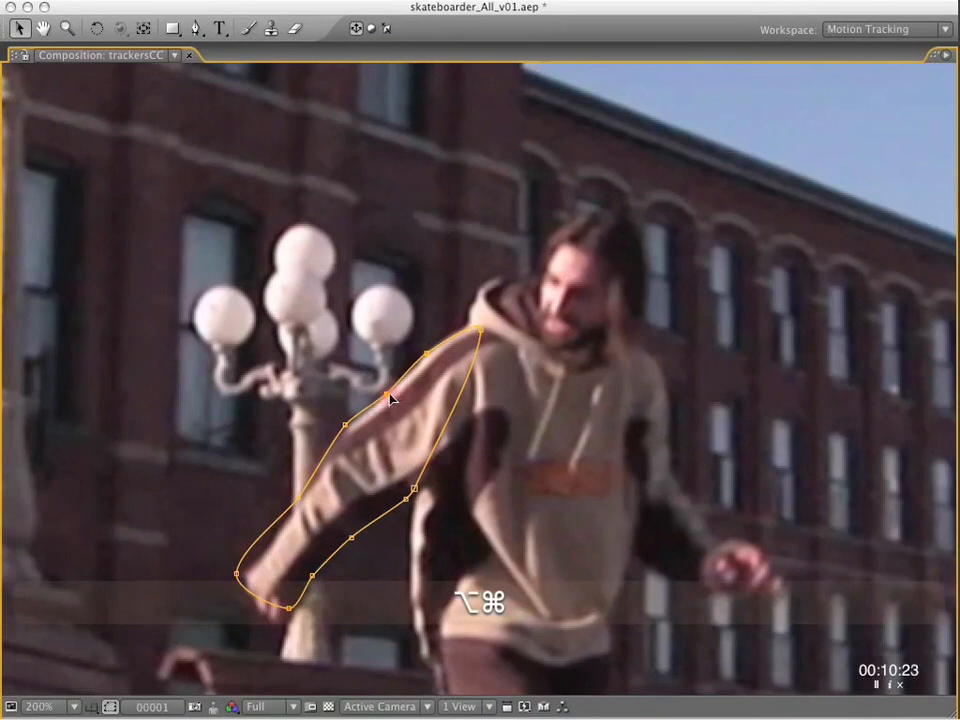
drag(387, 393, 382, 390)
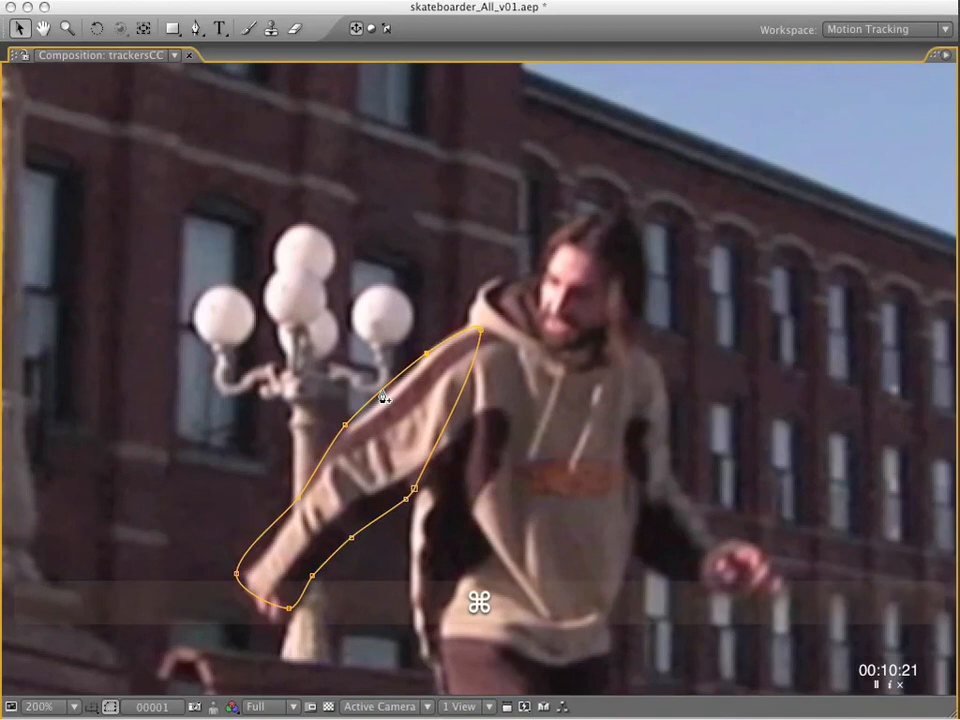
super+click(382, 392)
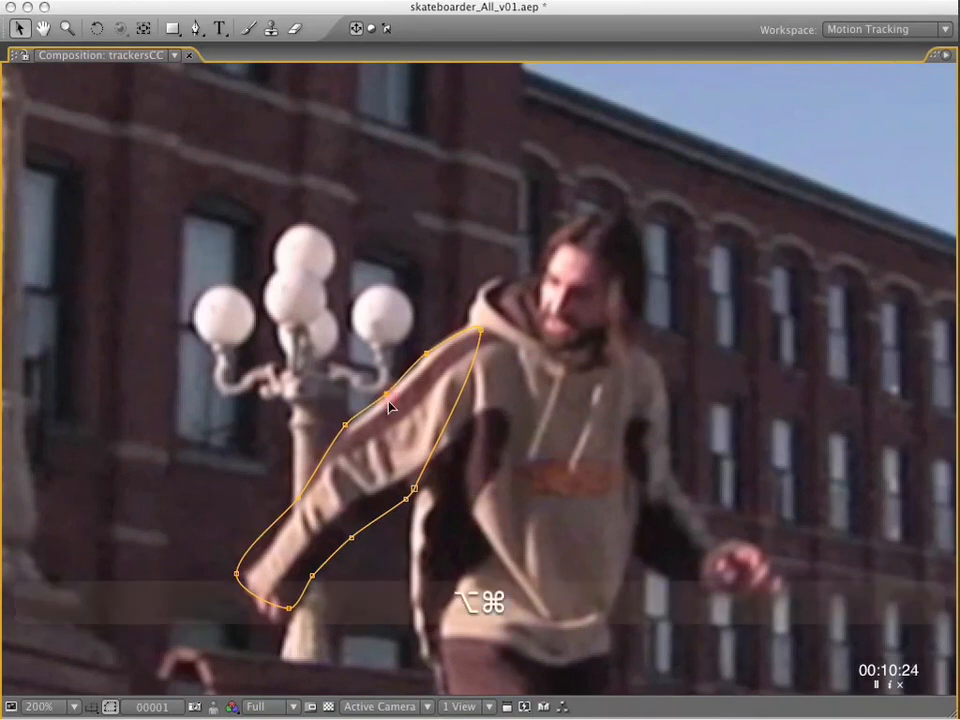
Lower Mask 1's added upper-arm vertex onto the sleeve at frame 9 and adjust its neighbouring upper-arm vertex.
key(k)
drag(403, 130, 347, 142)
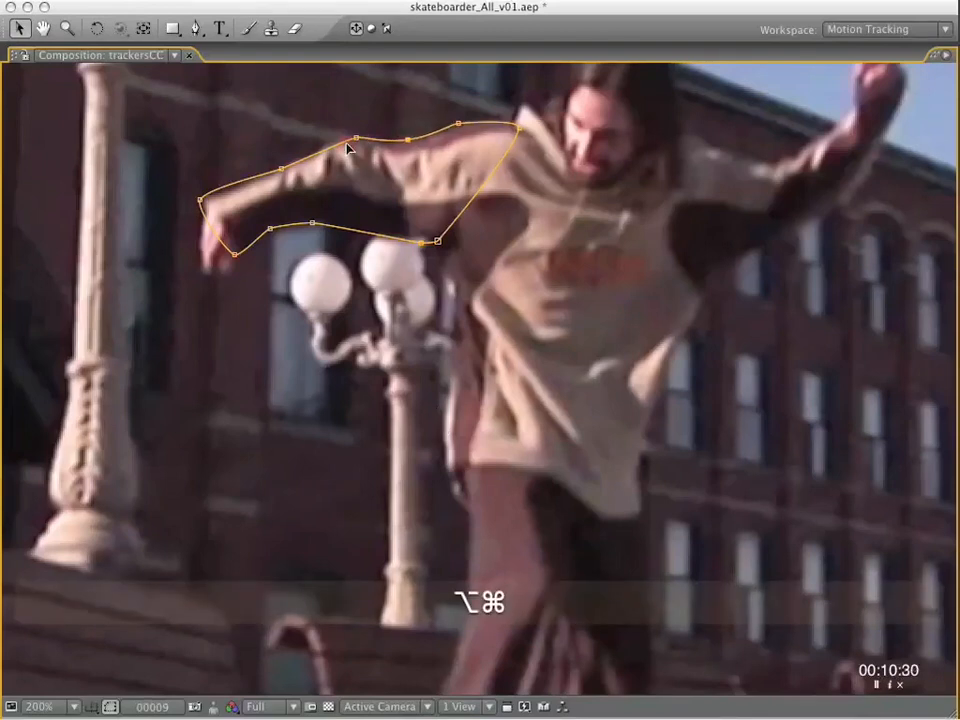
drag(458, 124, 461, 127)
drag(461, 127, 426, 127)
drag(518, 127, 508, 456)
Fit Mask 1's added upper-arm vertex to the sleeve at frame 18 and go on to the keyframe at frame 31.
key(k)
drag(396, 287, 435, 271)
key(k)
key(k)
key(k)
Tighten Mask 1's added upper-arm vertex against the top of the sleeve at frames 34 and 40.
key(k)
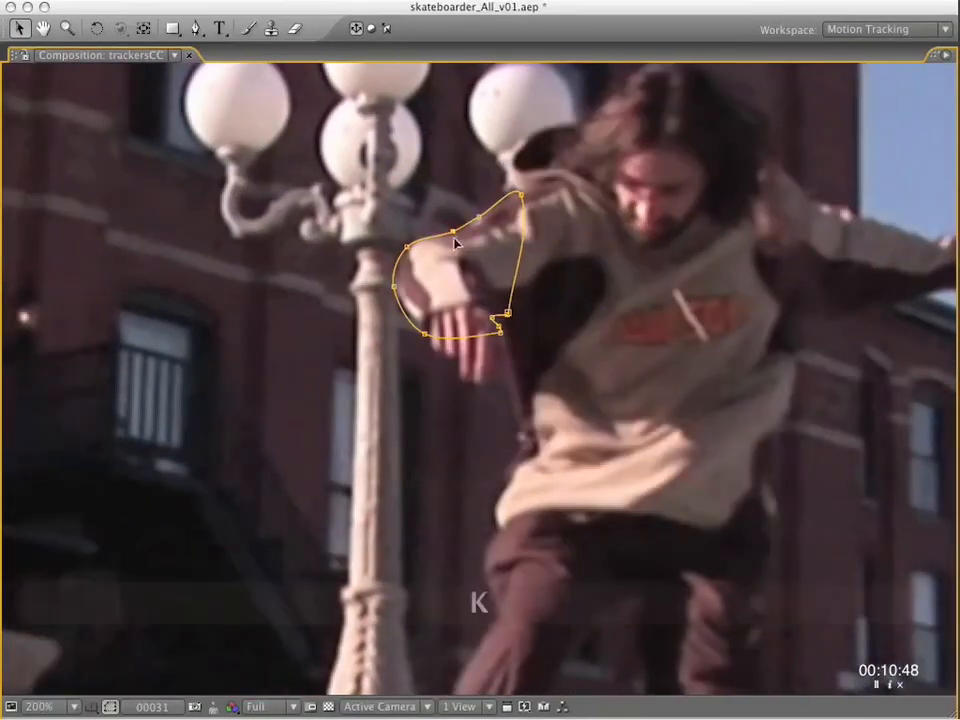
key(k)
drag(454, 210, 455, 215)
key(k)
key(k)
key(k)
key(k)
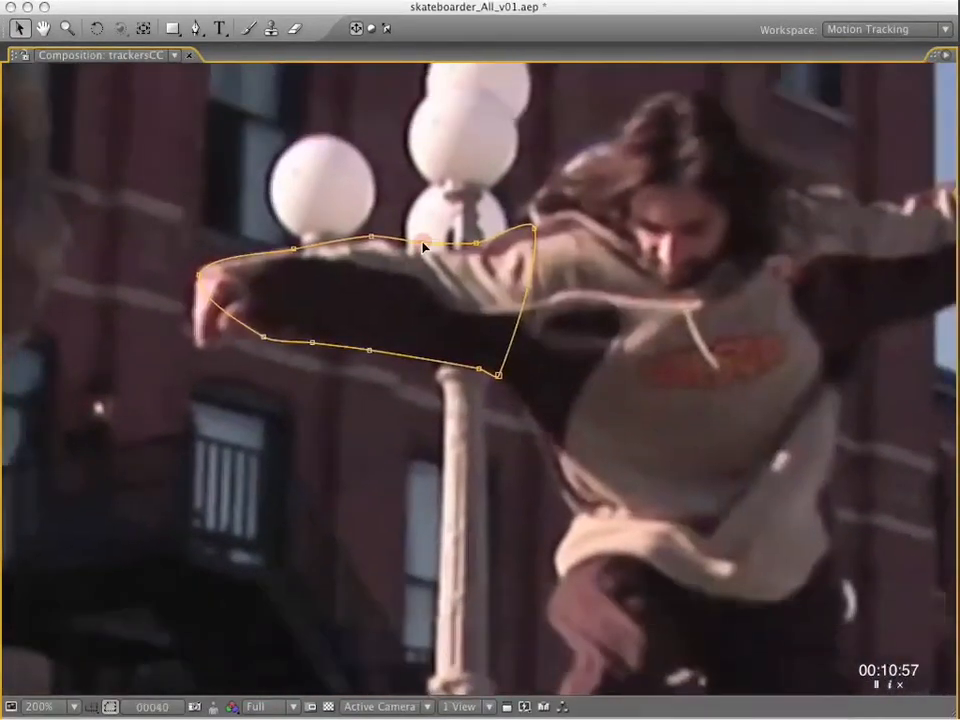
drag(423, 242, 402, 244)
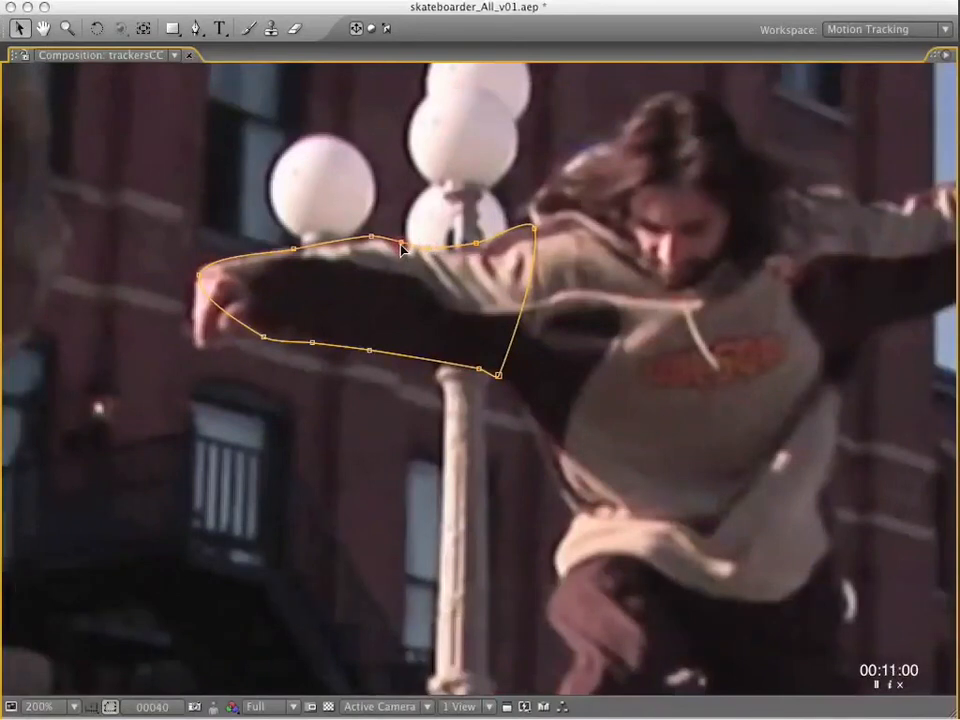
Reposition Mask 1's shoulder vertex against the base of the hood at the frame 35 and 34 keyframes.
key(j)
key(j)
key(j)
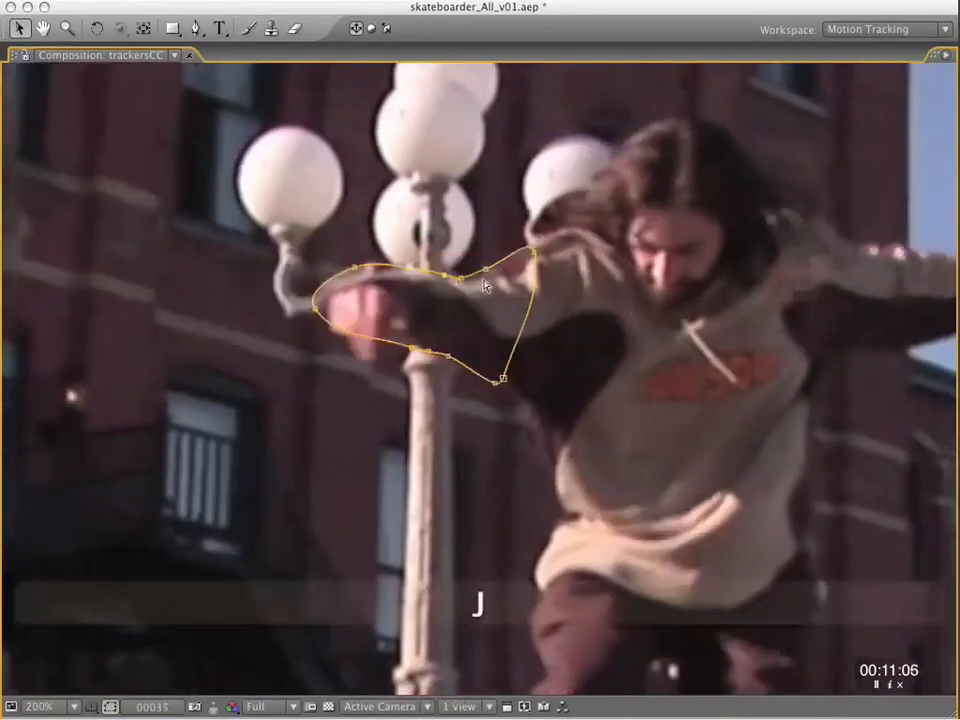
mouse_move(530, 234)
mouse_down()
mouse_move(540, 239)
mouse_move(537, 228)
mouse_move(537, 253)
mouse_up()
key(k)
key(j)
key(j)
key(j)
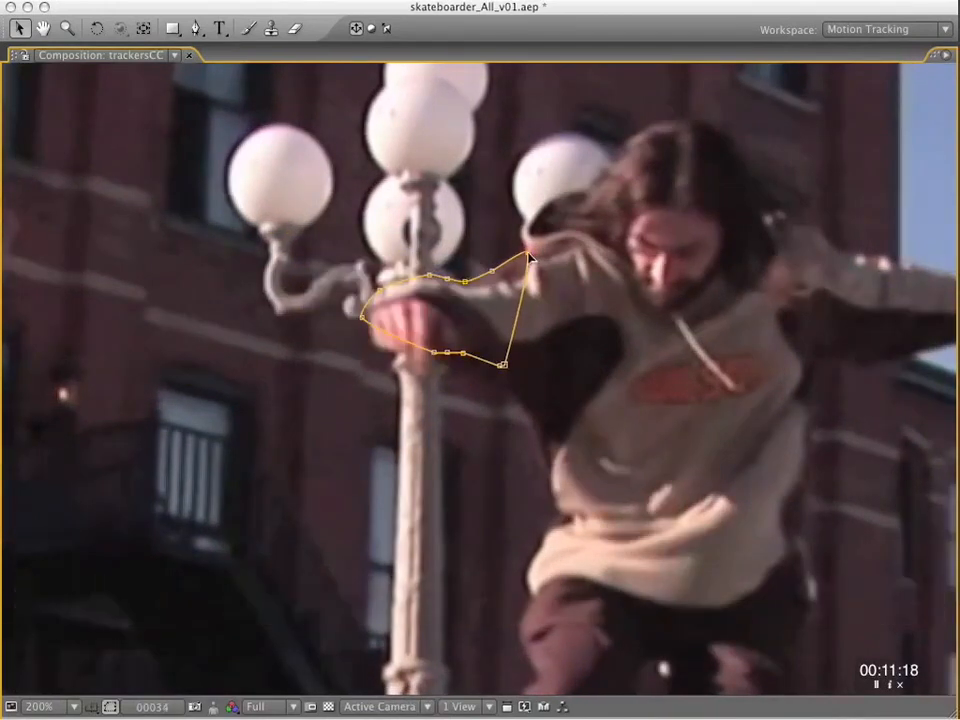
Add a vertex to Mask 1's outer forearm edge near the wrist at frame 25 and compare it with frame 23.
key(j)
key(j)
key(j)
key(j)
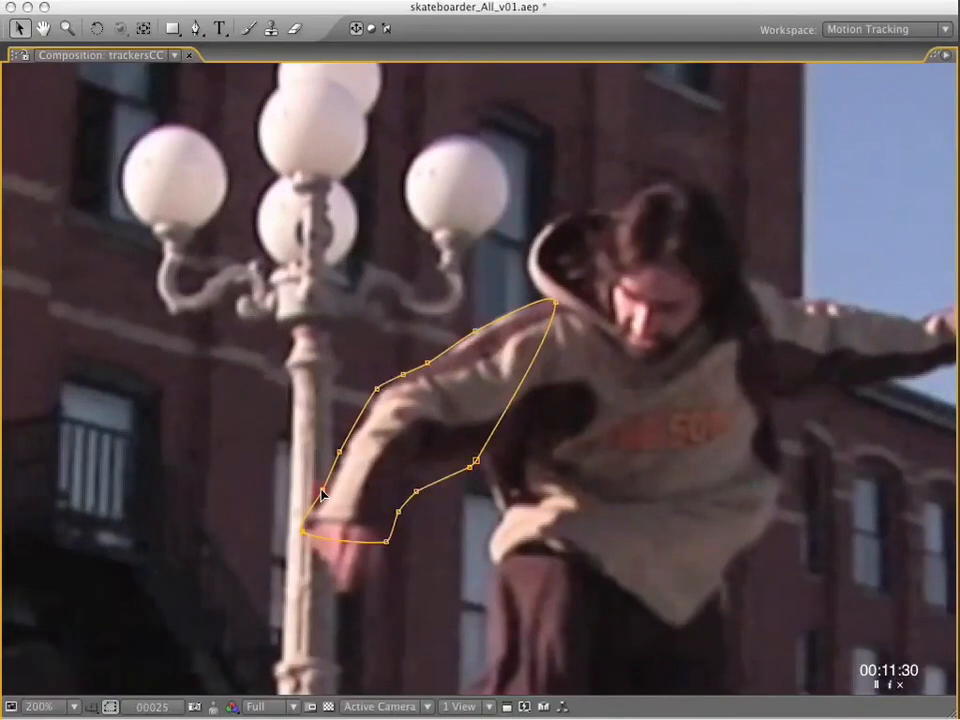
key(j)
key(j)
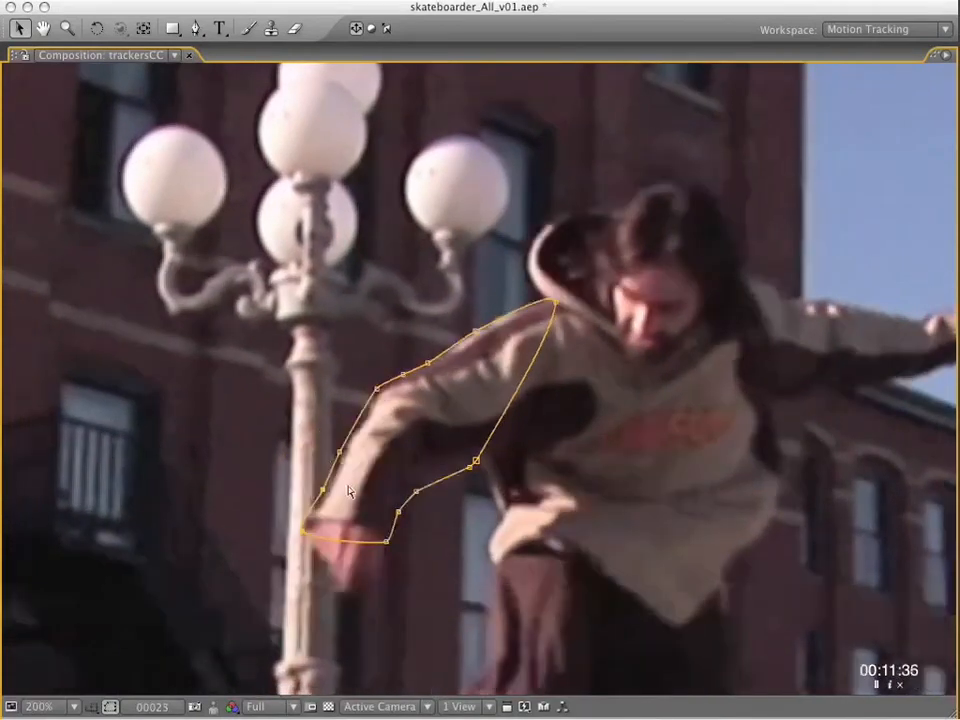
key(k)
key(k)
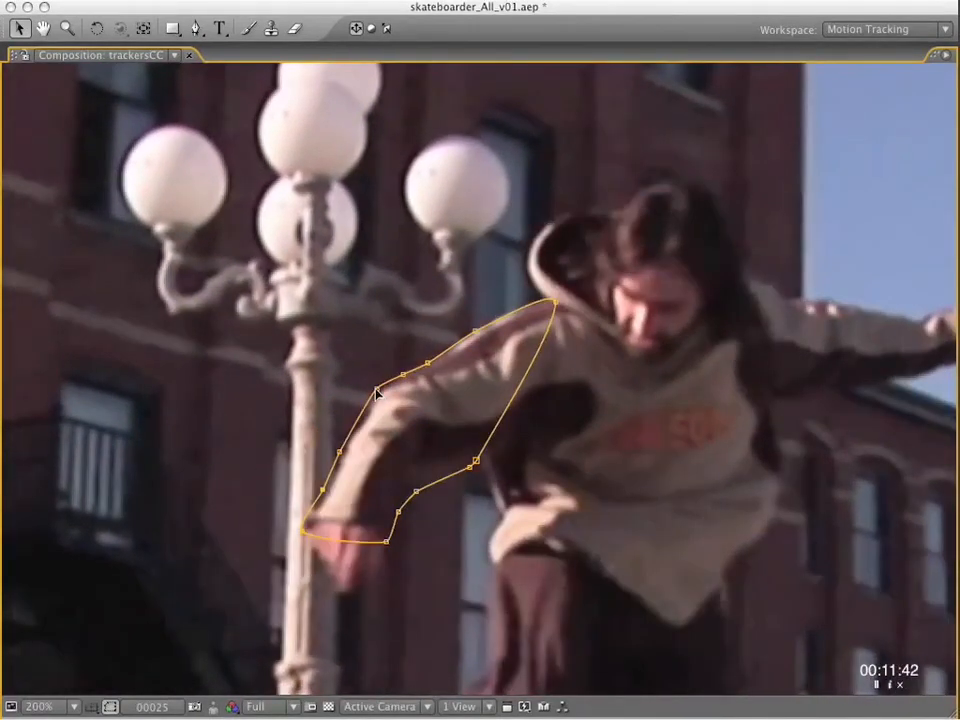
Fit Mask 1's outer wrist and forearm vertices to the sleeve at frames 18 and 9.
key(j)
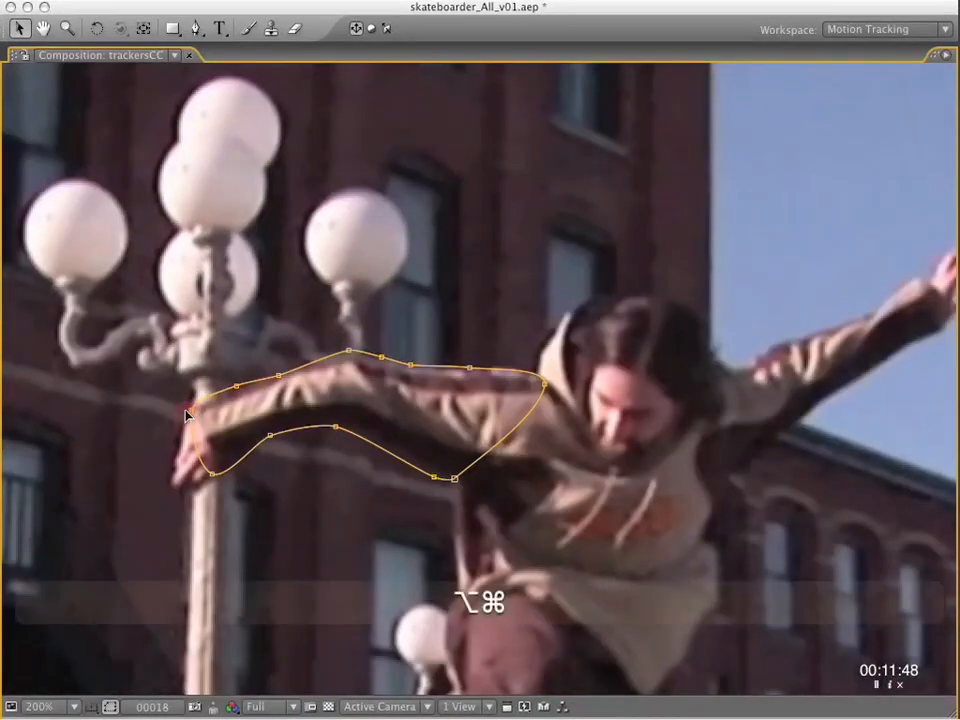
key(j)
drag(261, 523, 396, 353)
drag(334, 420, 380, 403)
drag(493, 358, 401, 352)
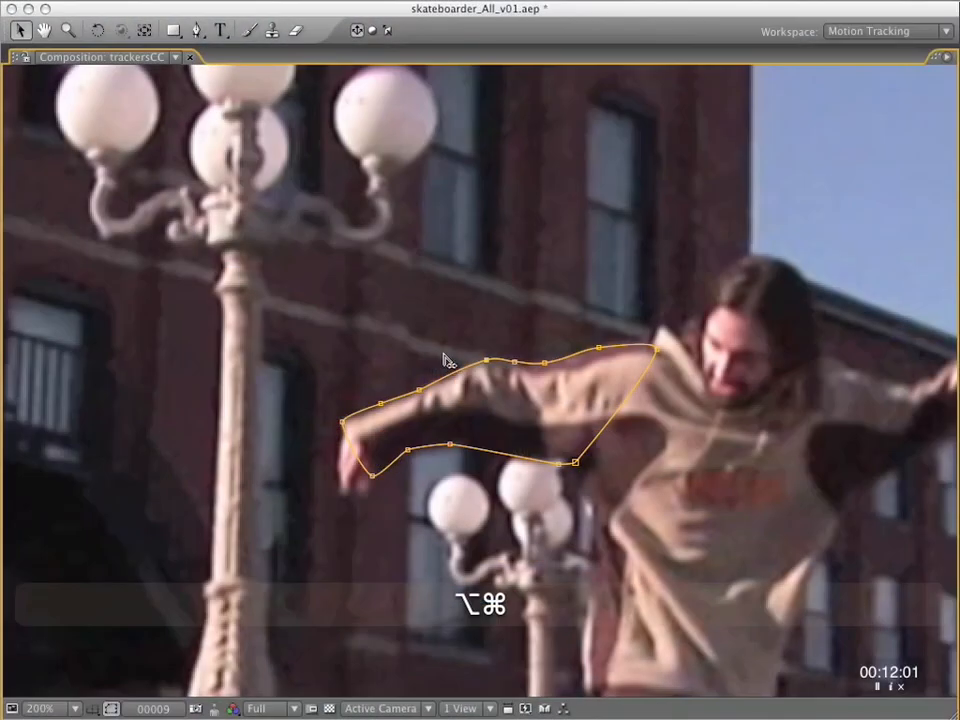
Move the whole Mask 1 shape slightly down and rotate it to fit the arm at frame 3.
key(space)
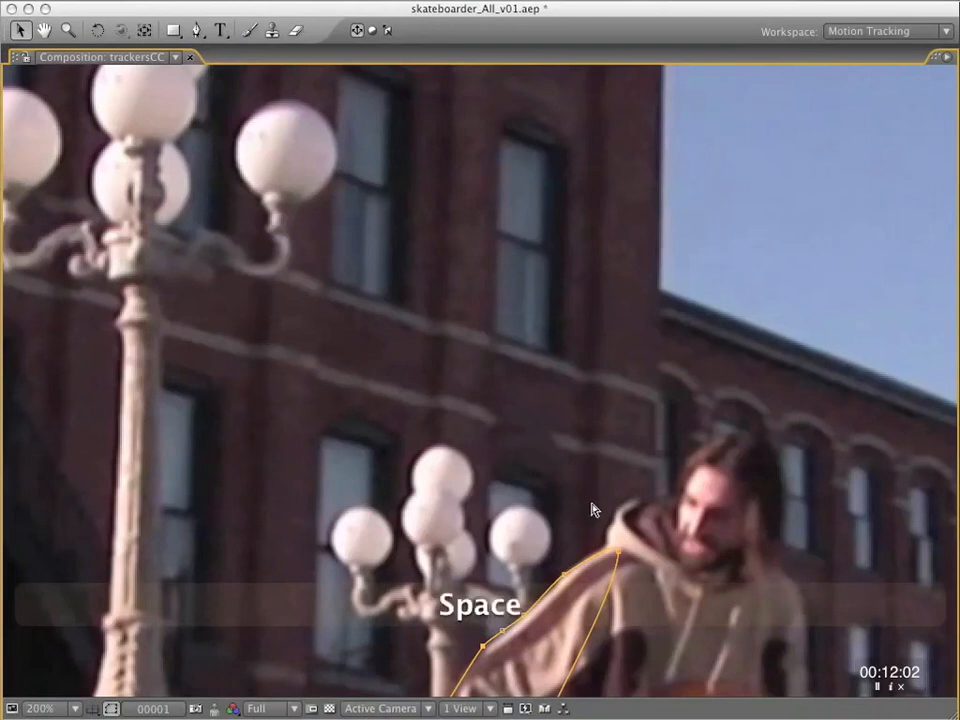
scroll(575, 250, down, 1)
scroll(575, 250, up, 1)
key(Page_Down)
key(Page_Down)
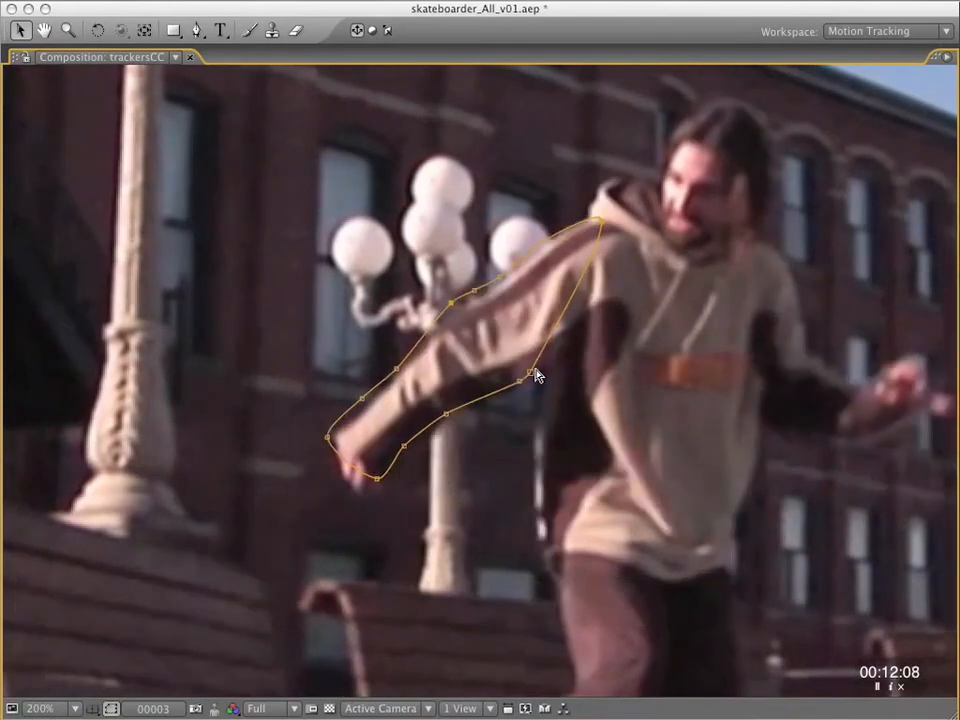
drag(531, 372, 538, 383)
double_click(538, 383)
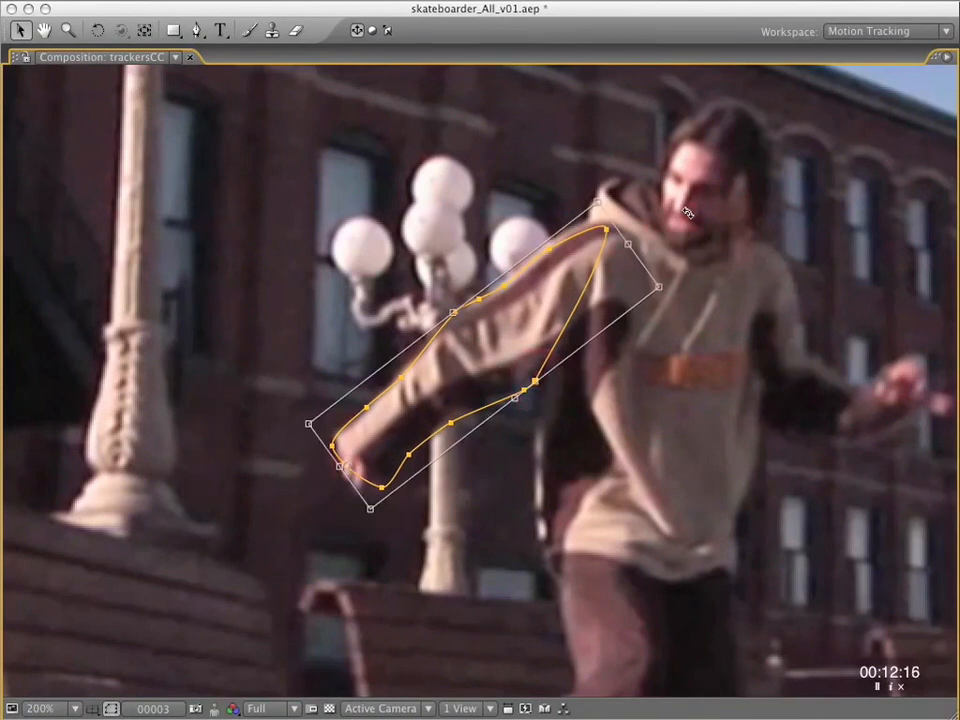
drag(688, 212, 688, 208)
click(535, 380)
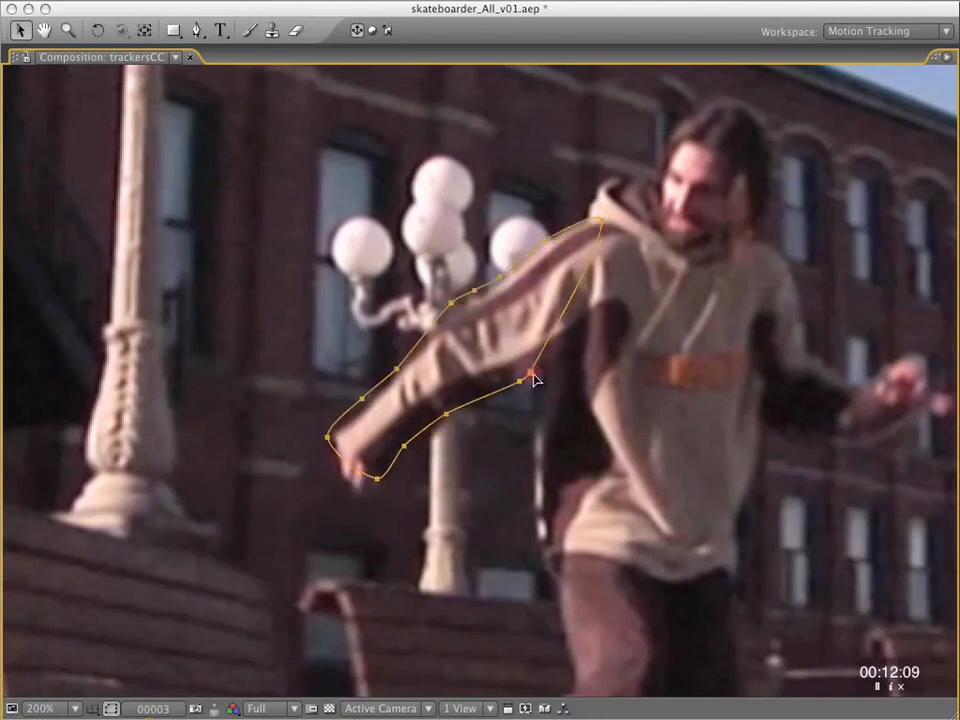
double_click(537, 381)
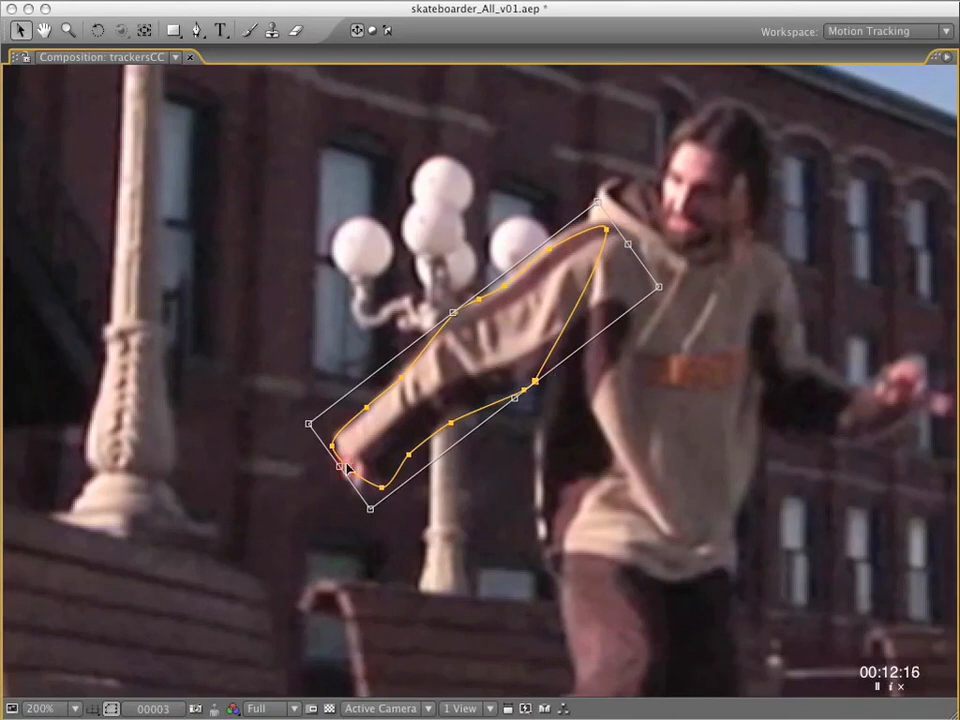
drag(690, 202, 688, 207)
key(Return)
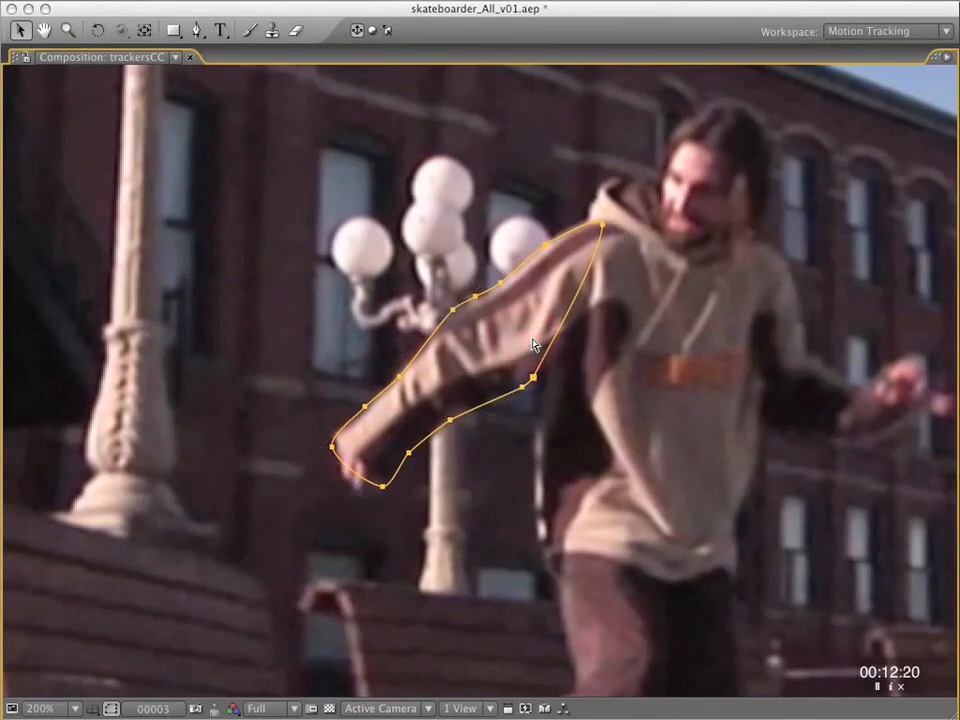
Nudge and slightly rotate the whole Mask 1 shape to fit the arm at frame 5.
key(Page_Down)
key(Page_Down)
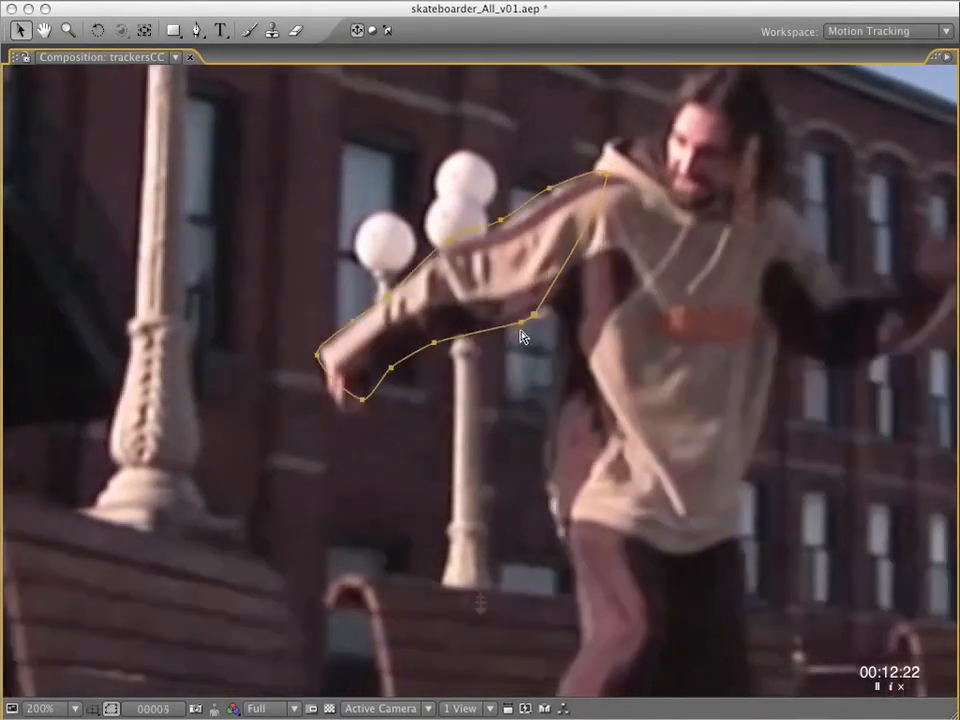
key(Down)
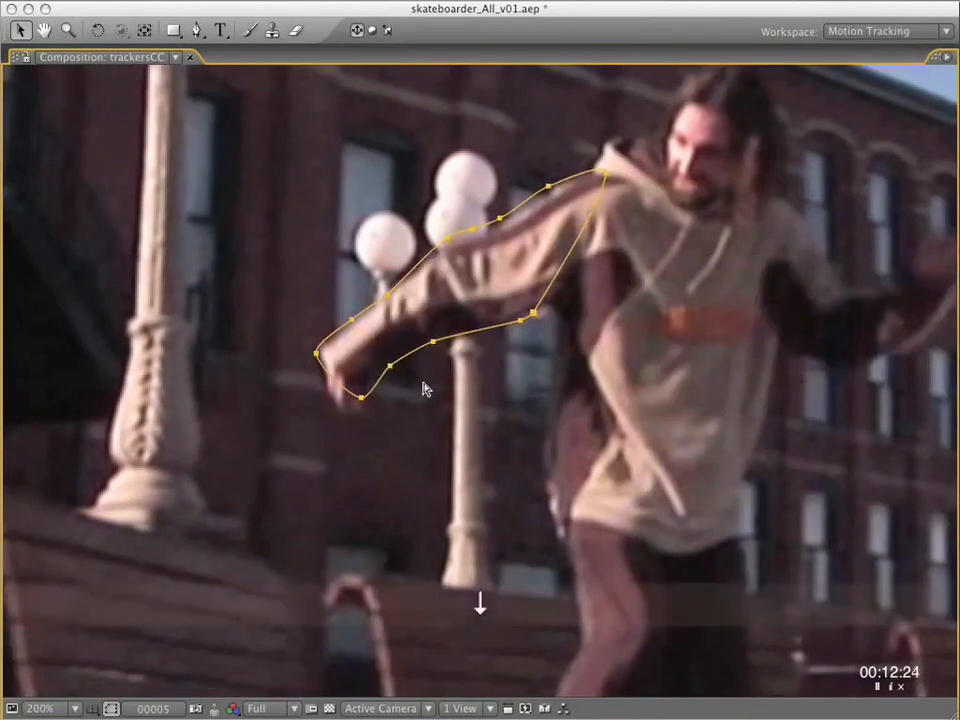
key(Up)
key(Up)
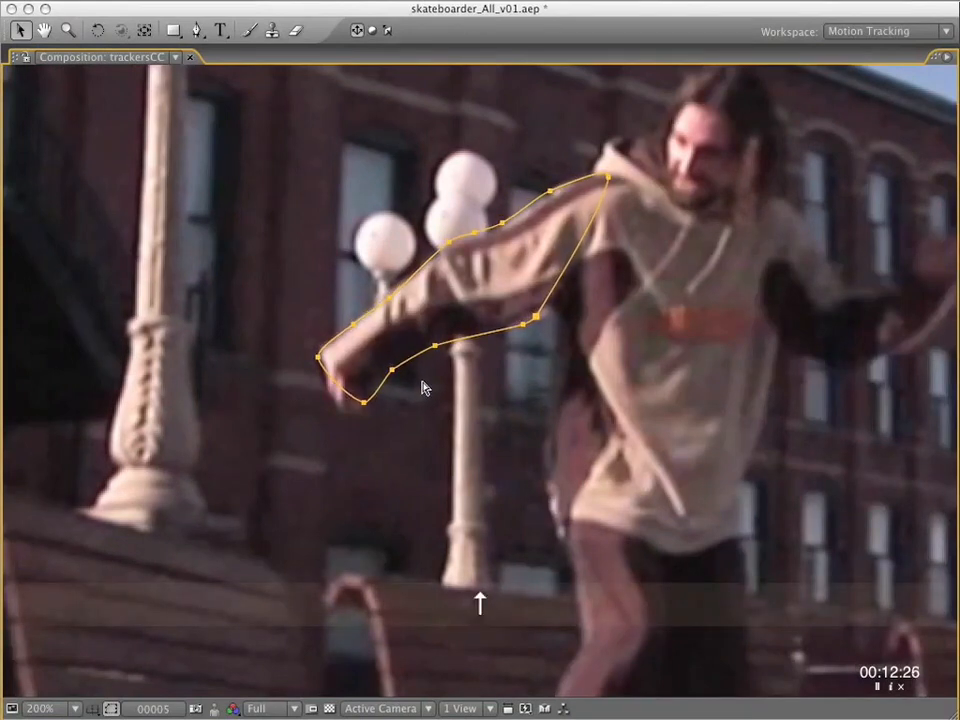
key(Down)
key(Up)
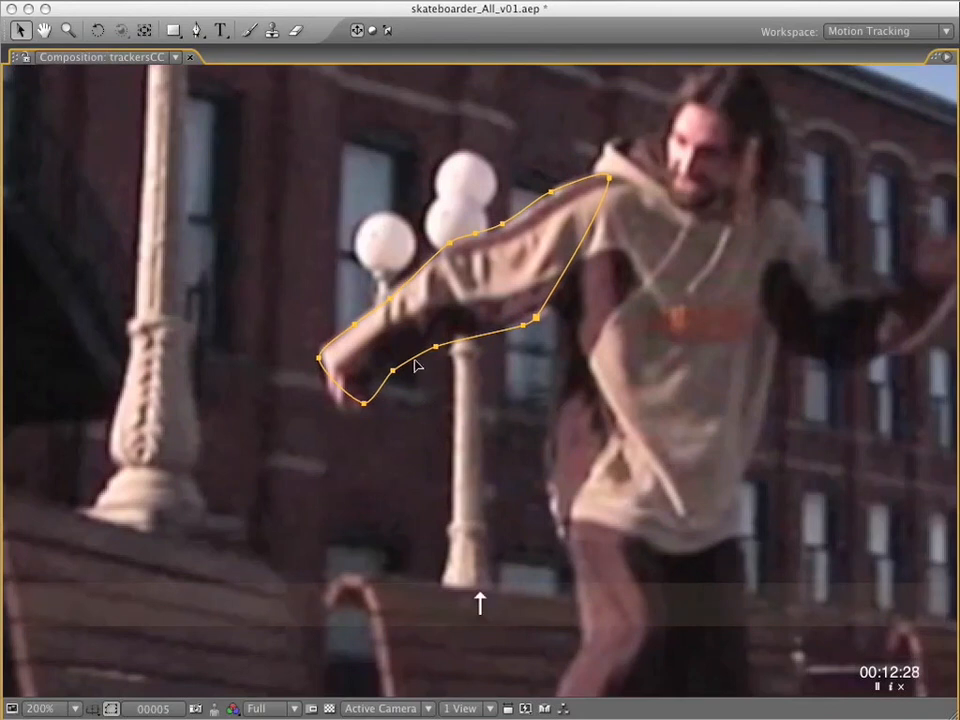
double_click(533, 321)
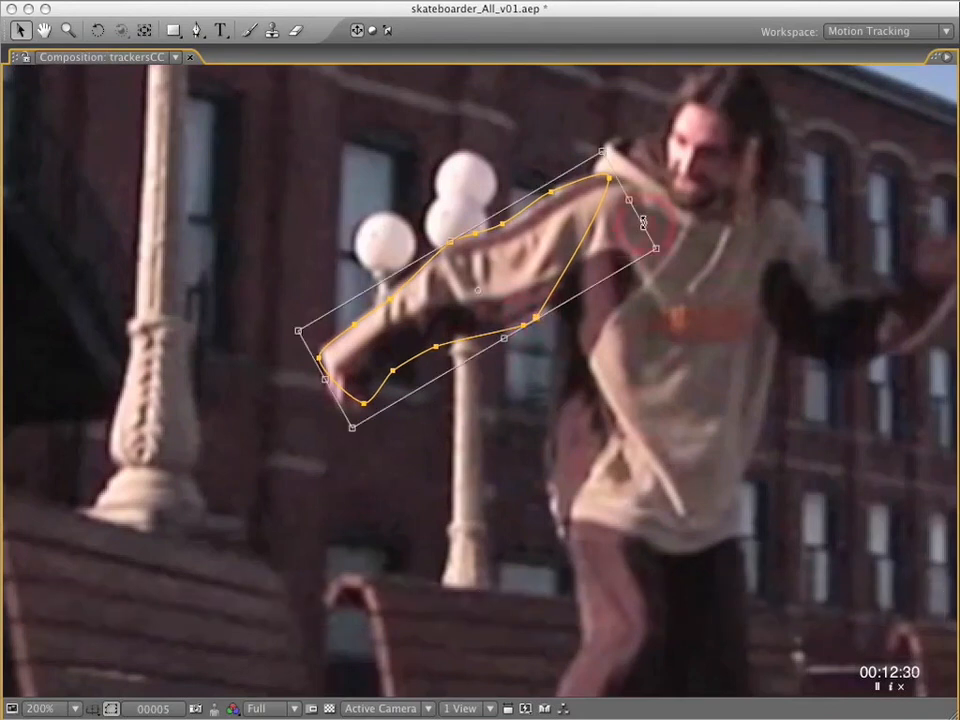
drag(698, 245, 701, 246)
drag(567, 249, 571, 246)
Adjust the whole Mask 1 shape to the arm at frames 6 and 8.
key(Page_Down)
key(Page_Down)
key(Page_Up)
click(544, 285)
key(Page_Down)
Step through the frames after frame 8 and preview the comp from frame 1 to check Mask 1's fit.
key(Page_Down)
click(404, 293)
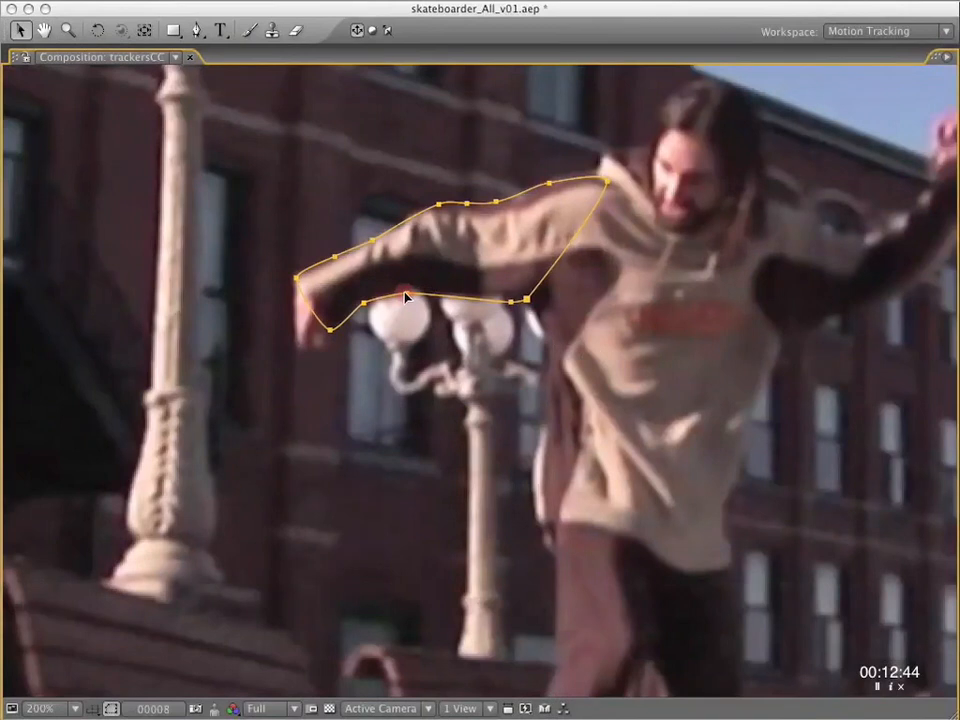
key(Page_Down)
key(Page_Down)
key(space)
drag(511, 290, 490, 435)
key(Page_Down)
key(Page_Down)
key(Page_Down)
key(grave)
drag(605, 451, 438, 454)
key(space)
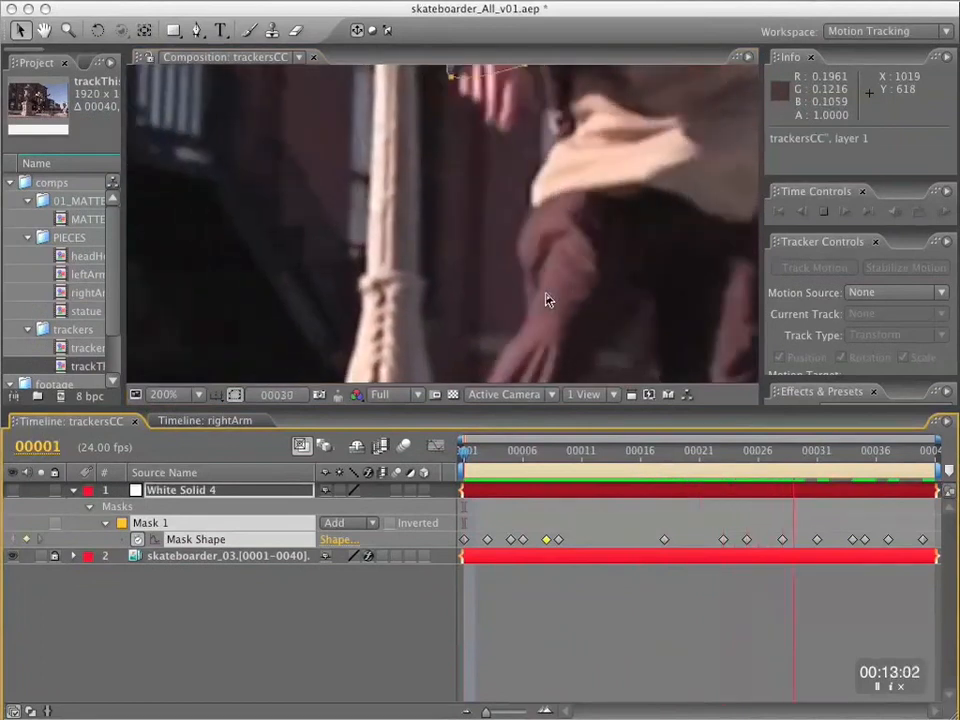
key(space)
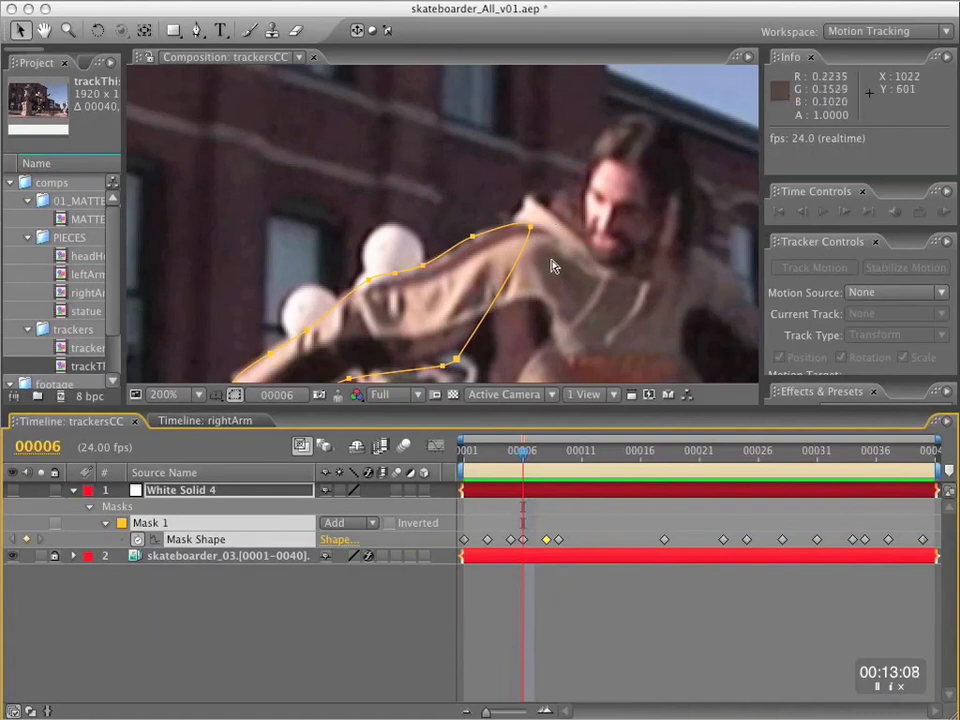
Step forward from frame 6 and reposition individual Mask 1 vertices on the arm's edges at frame 14.
key(grave)
key(Page_Down)
key(Page_Down)
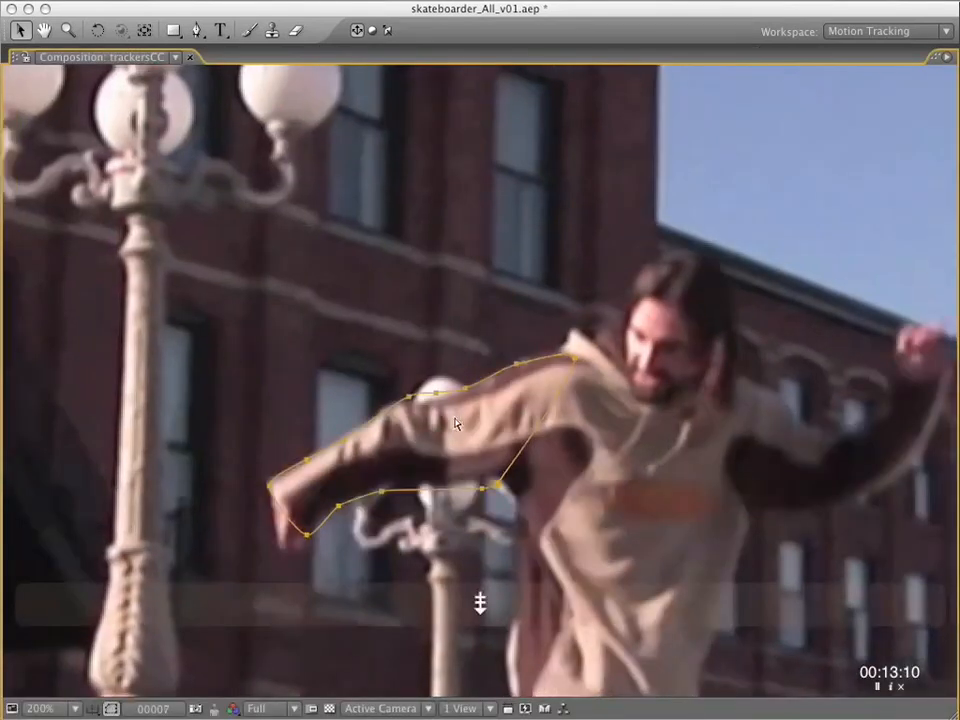
key(Page_Down)
key(Page_Down)
key(Page_Down)
key(Page_Down)
key(Page_Down)
key(Page_Down)
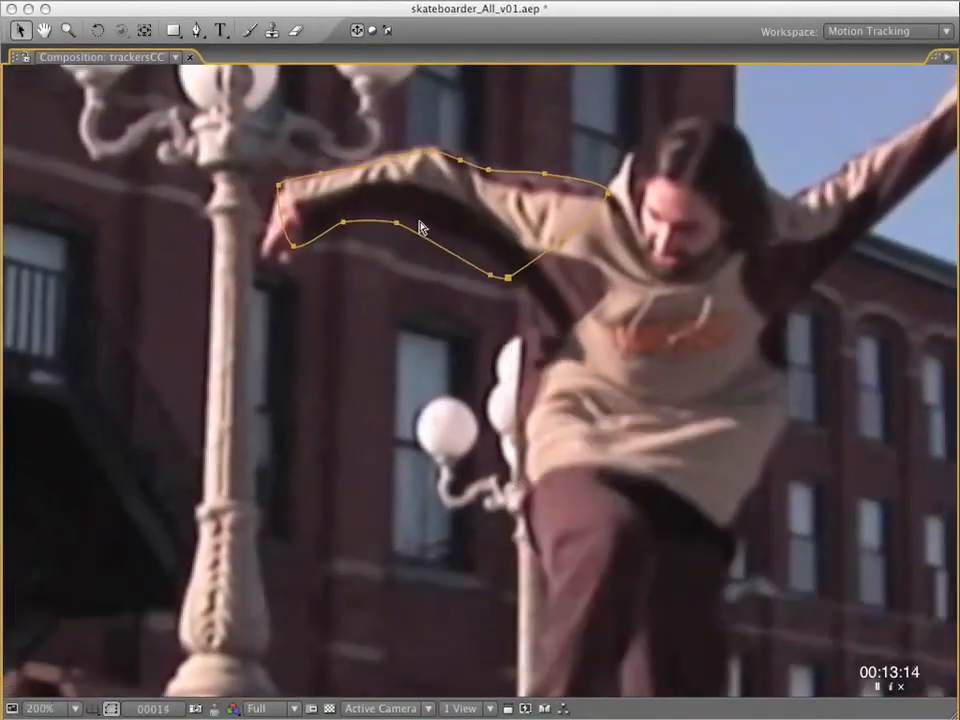
drag(396, 222, 401, 217)
click(323, 171)
key(j)
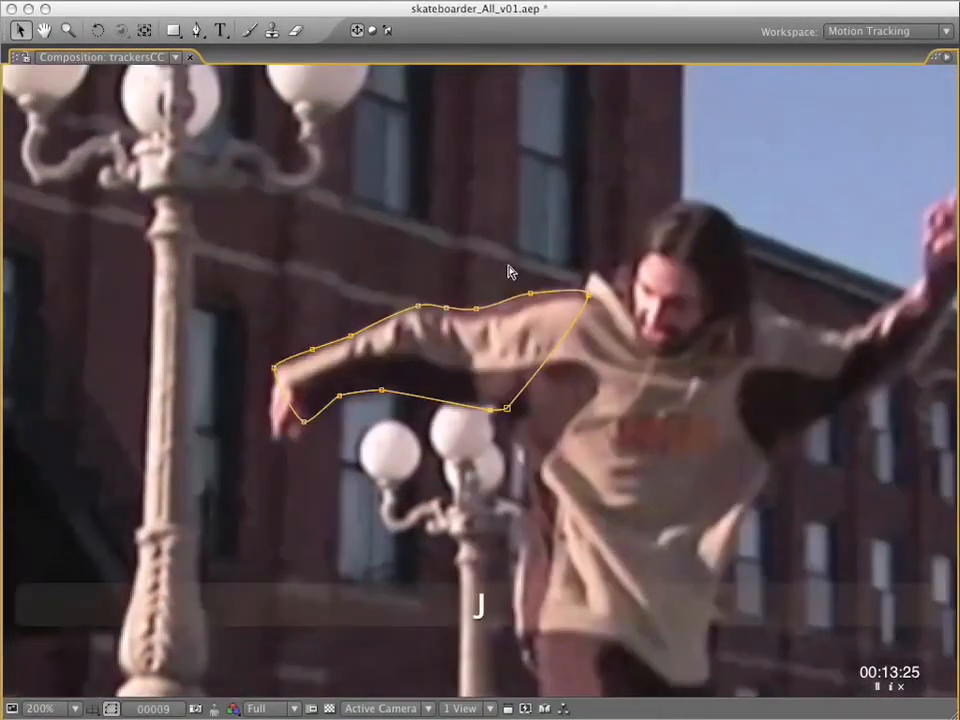
Compare Mask 1 at keyframes 9, 14 and 18, and nudge the shape up at frame 18.
key(k)
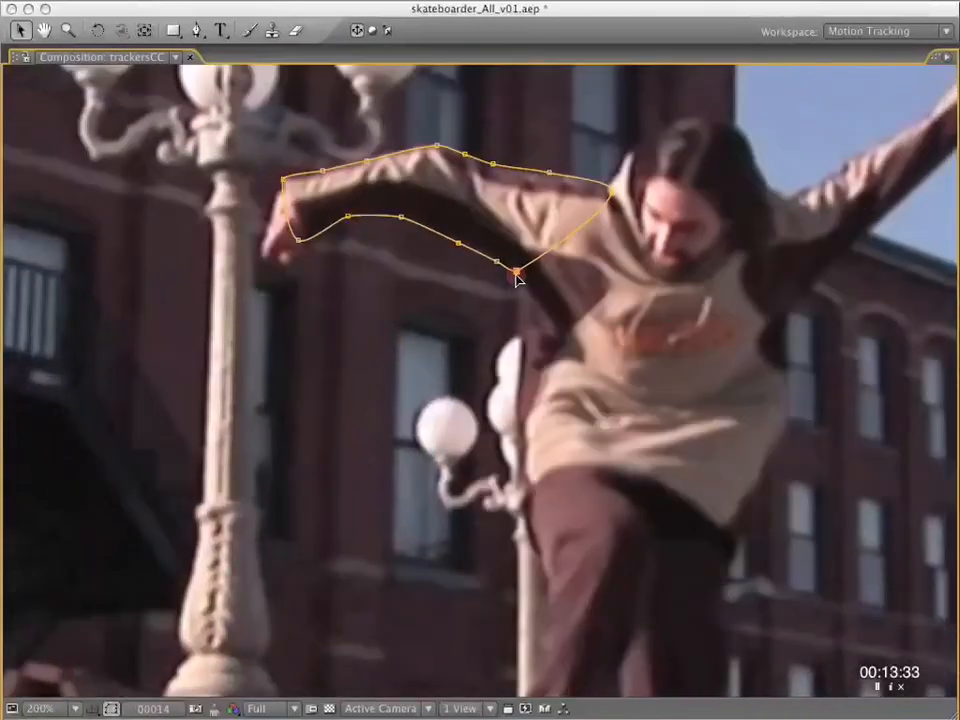
key(j)
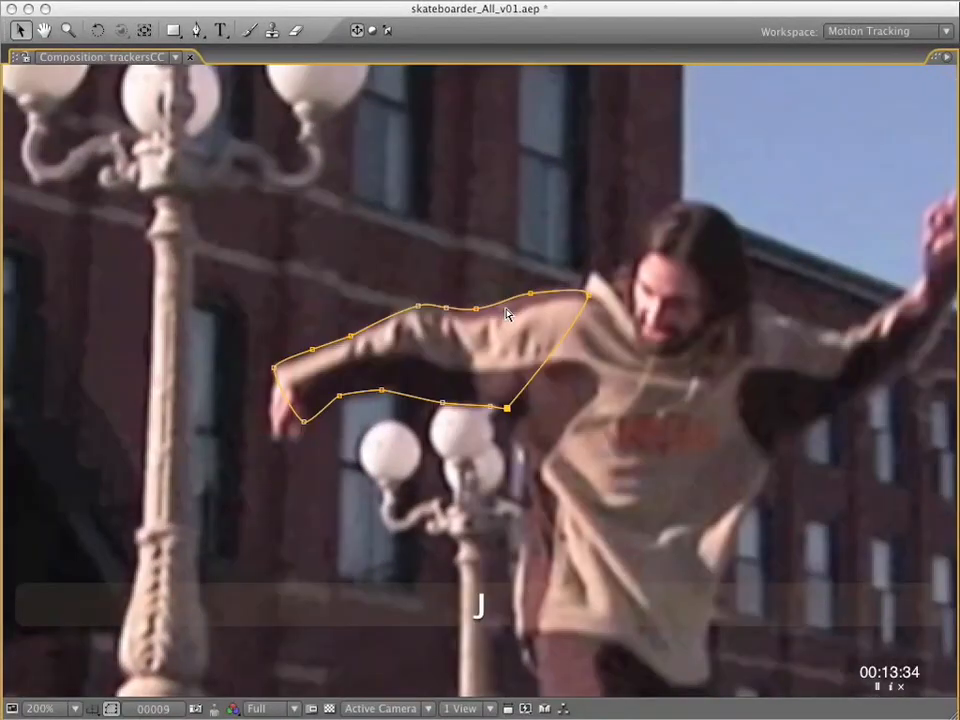
key(k)
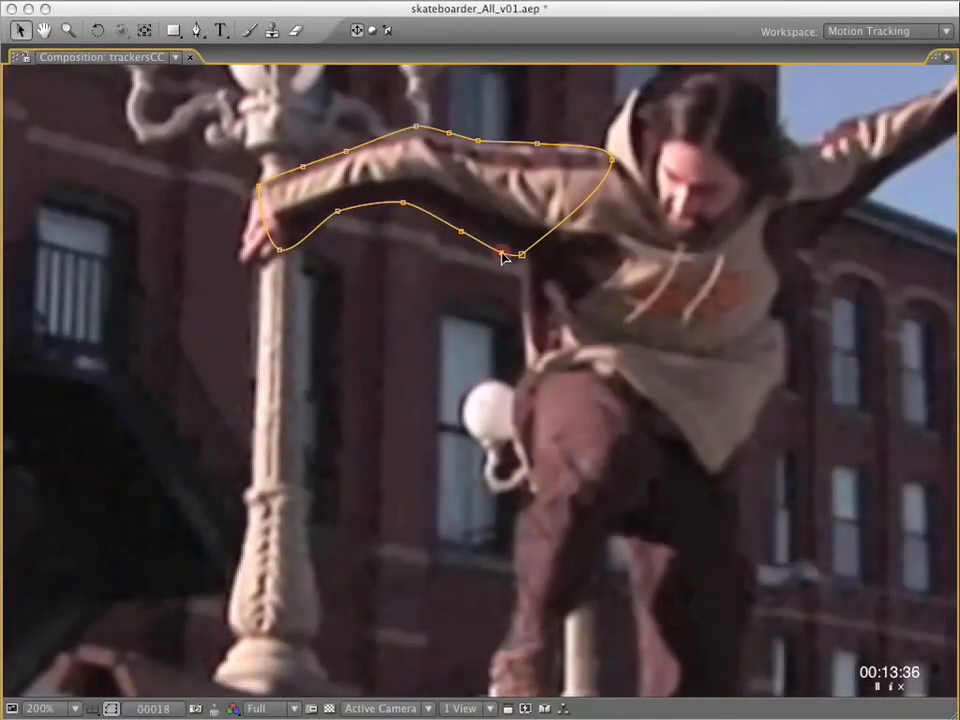
key(space)
drag(578, 282, 533, 461)
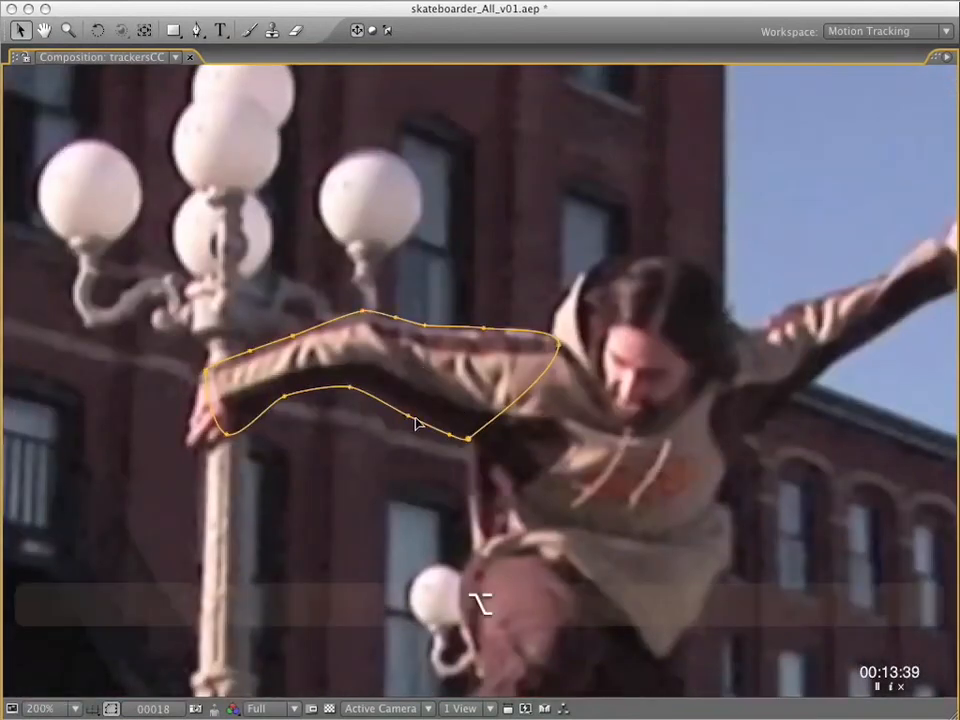
key(Up)
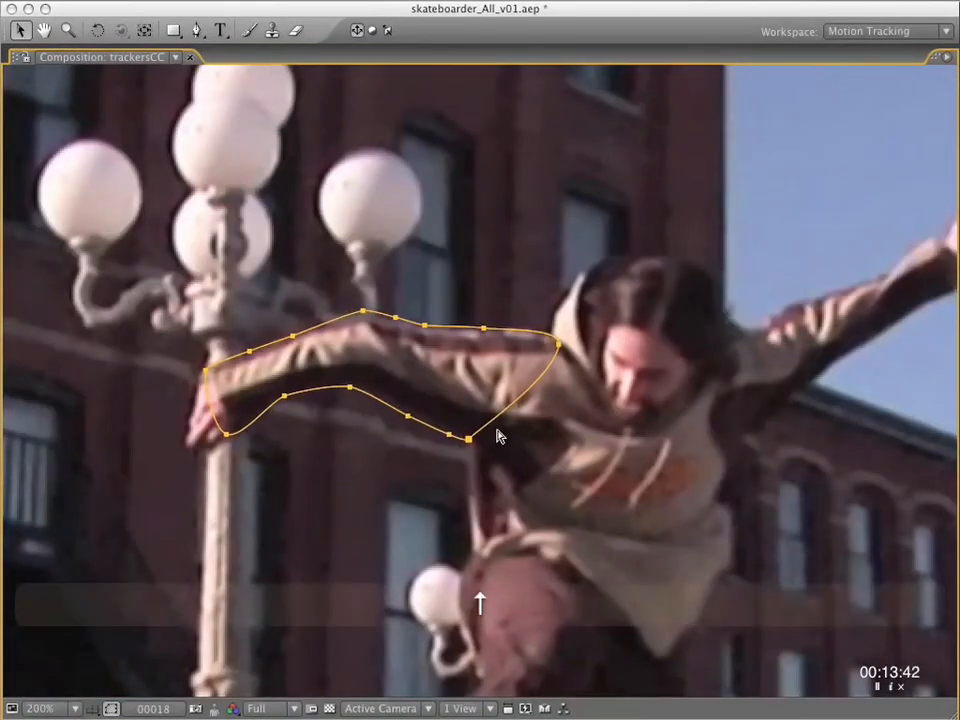
Move and slightly rotate the whole Mask 1 shape to fit the arm at frame 20.
key(grave)
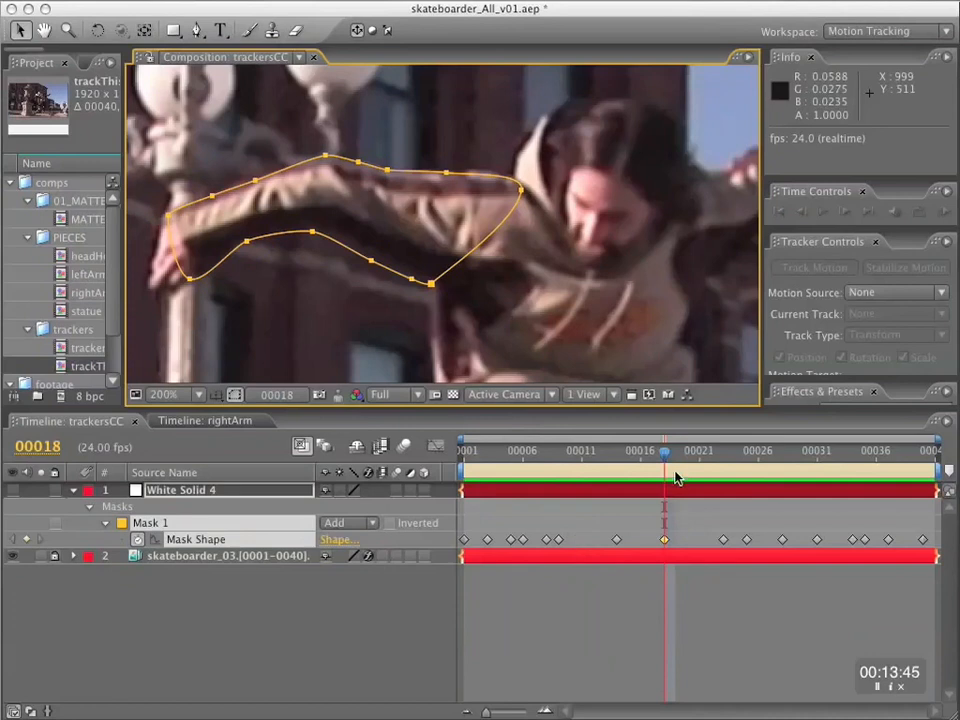
click(641, 451)
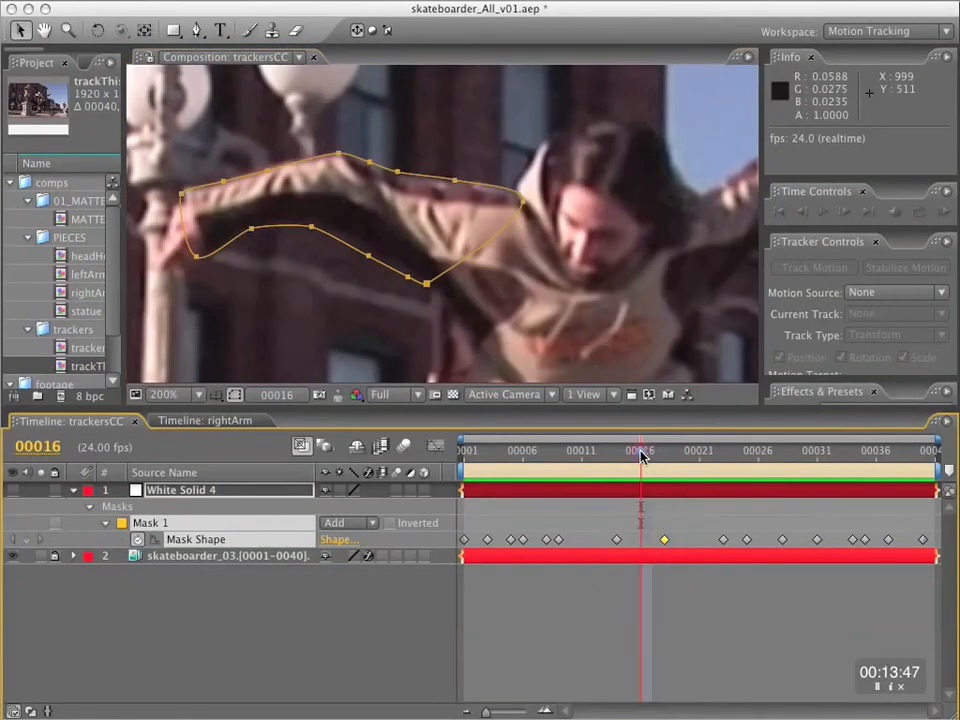
drag(641, 455, 688, 466)
double_click(212, 306)
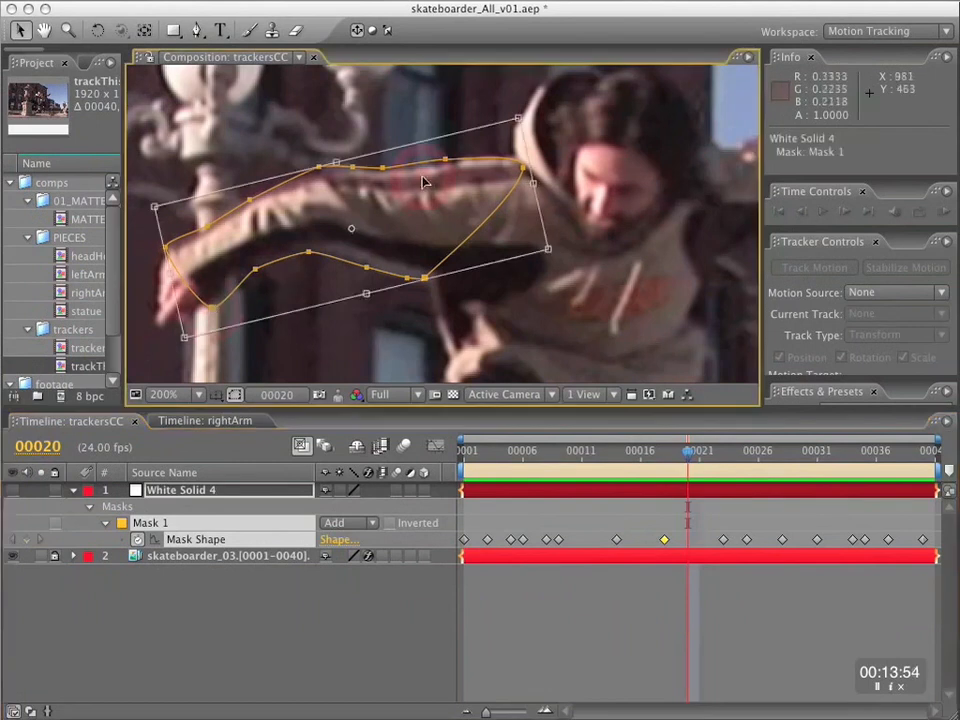
drag(351, 230, 231, 245)
drag(598, 236, 599, 234)
click(763, 565)
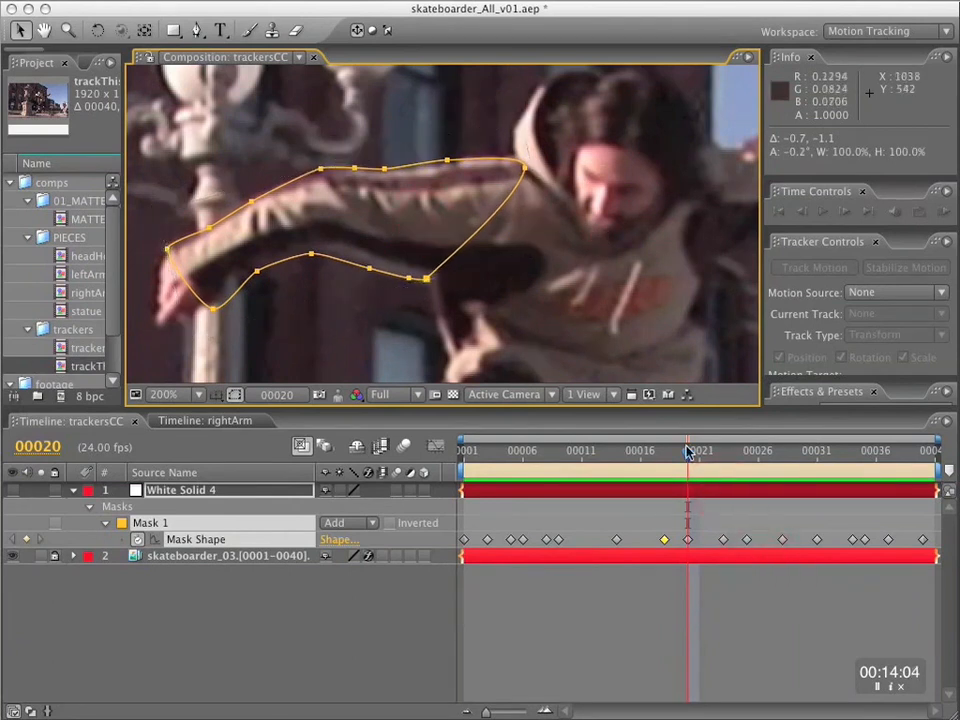
Nudge and rotate the whole Mask 1 shape by about 0.4° to fit the arm at frame 21.
key(Page_Down)
drag(426, 274, 425, 276)
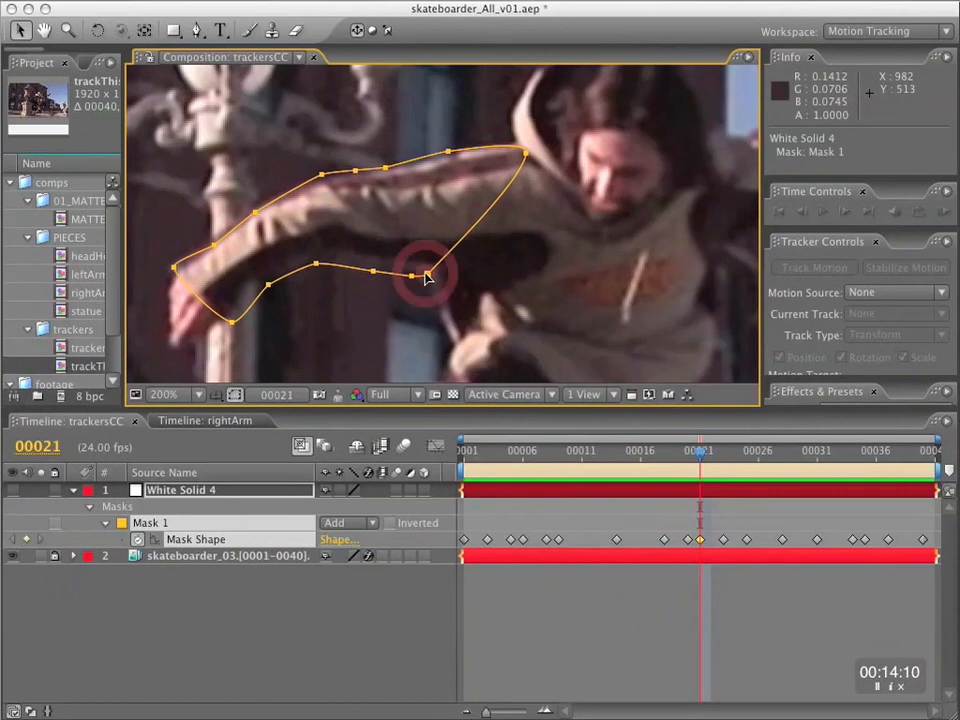
double_click(425, 274)
drag(305, 387, 210, 224)
drag(669, 189, 669, 195)
key(Return)
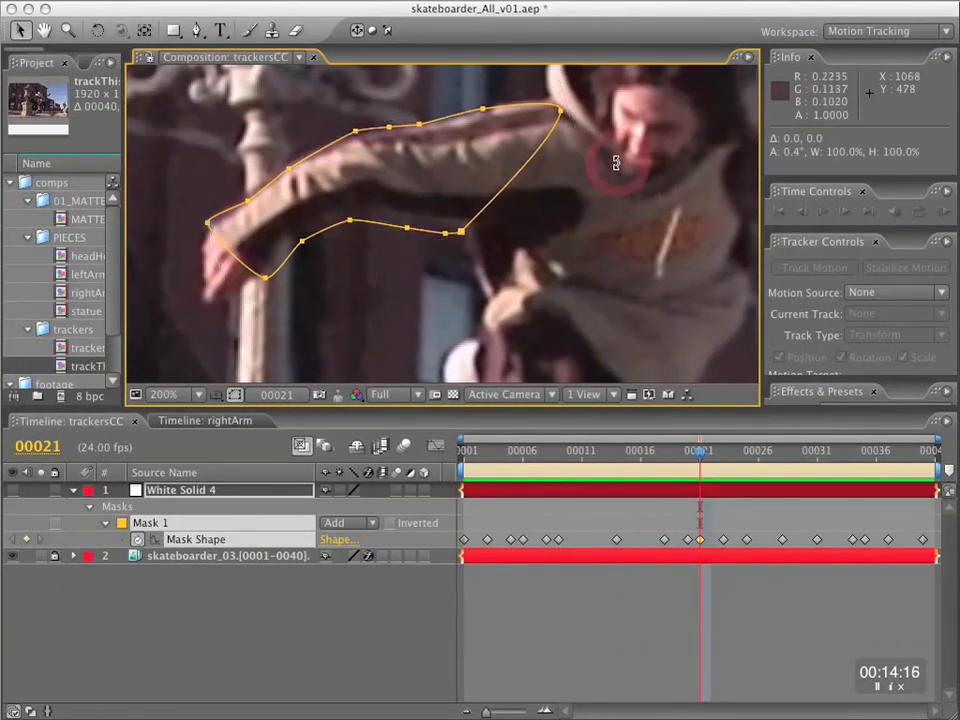
Enlarge the composition view and shift the whole Mask 1 shape slightly sideways to fit the arm at frame 27.
drag(703, 451, 771, 464)
key(space)
drag(672, 314, 626, 388)
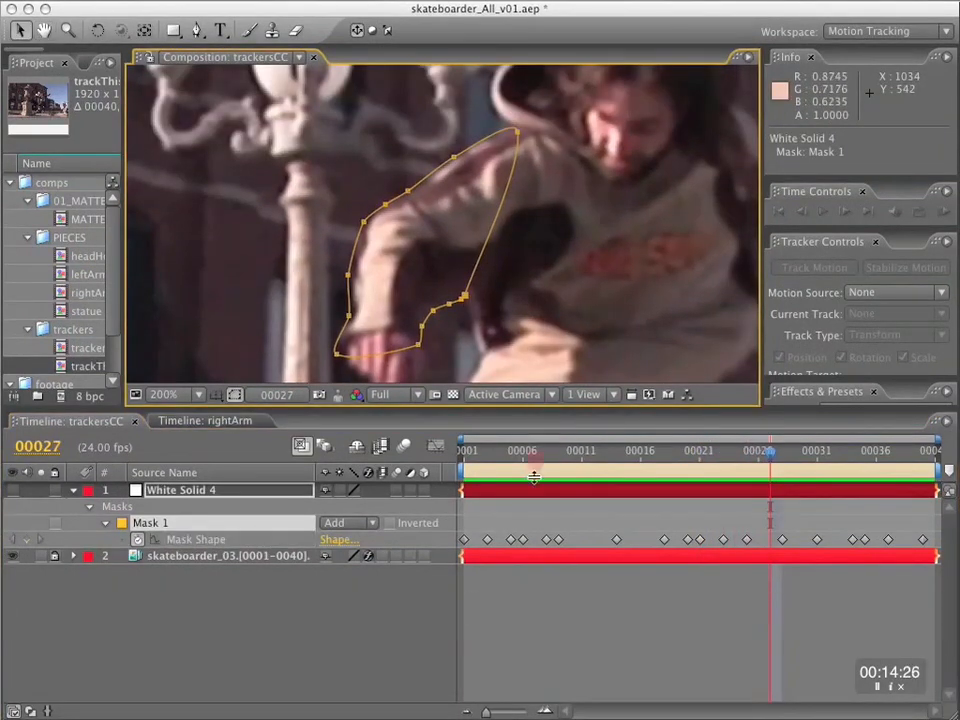
drag(534, 477, 534, 546)
drag(466, 367, 468, 367)
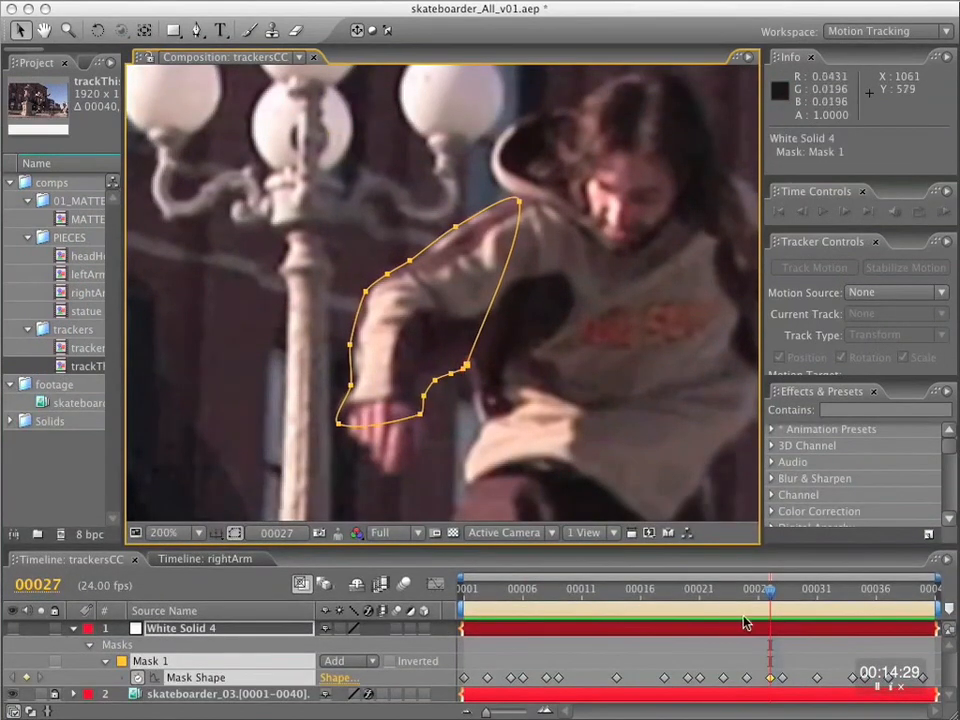
Stretch Mask 1 slightly toward the forearm and adjust its upper-edge vertices at frame 32.
drag(771, 597, 829, 594)
double_click(489, 278)
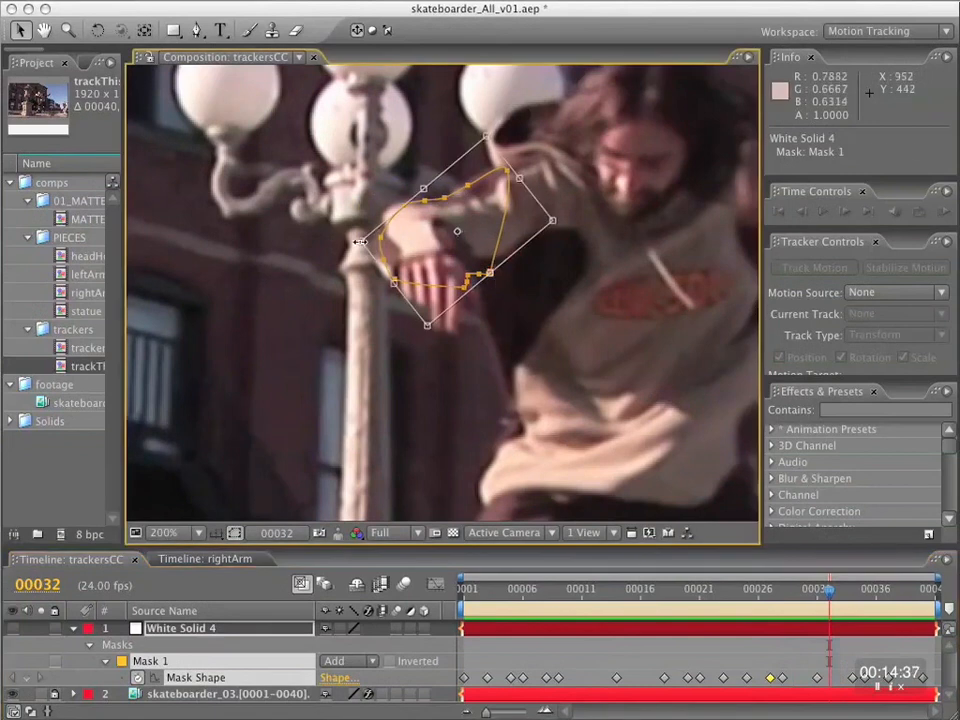
drag(360, 244, 352, 242)
double_click(425, 247)
click(450, 199)
click(450, 199)
key(KP_1)
click(440, 197)
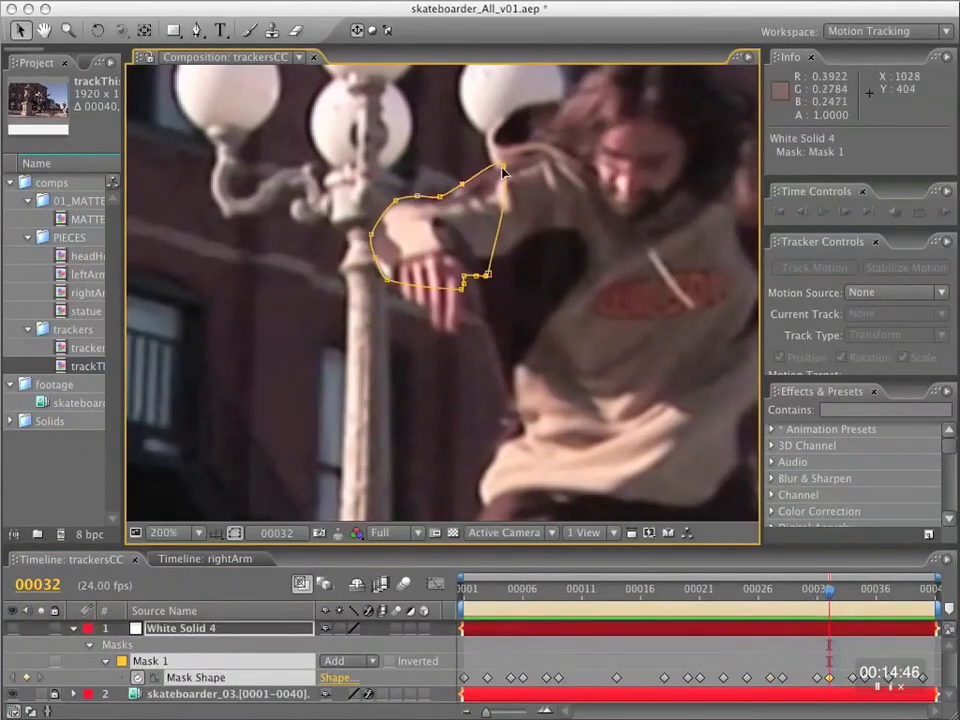
Check Mask 1 at frame 35 and reposition its upper-edge vertices along the sleeve at frame 40.
drag(829, 590, 866, 602)
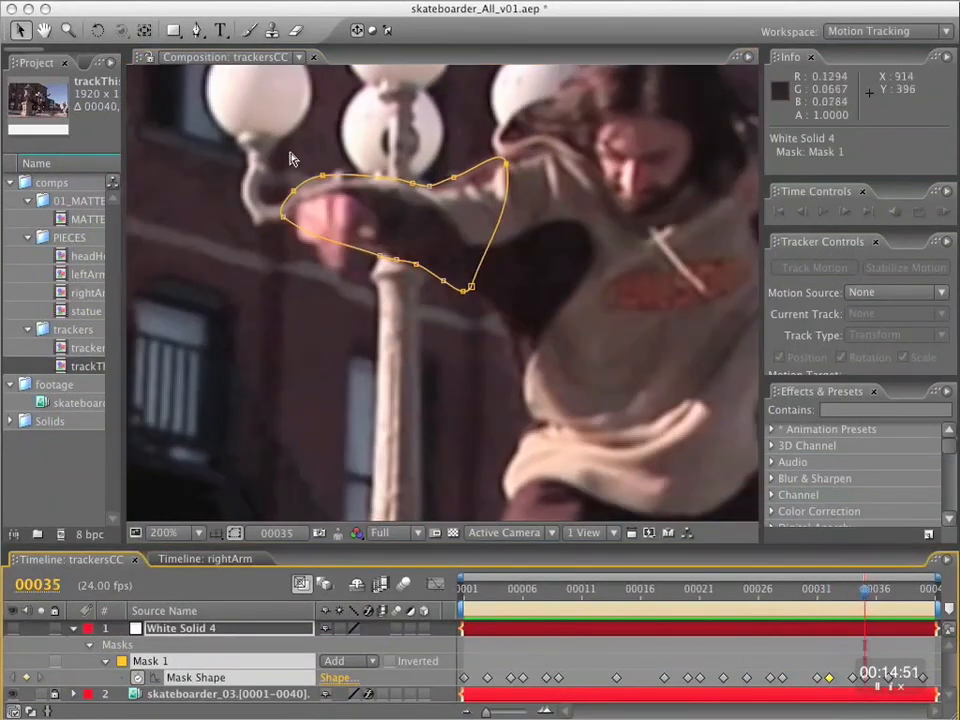
drag(866, 592, 927, 598)
drag(341, 145, 349, 150)
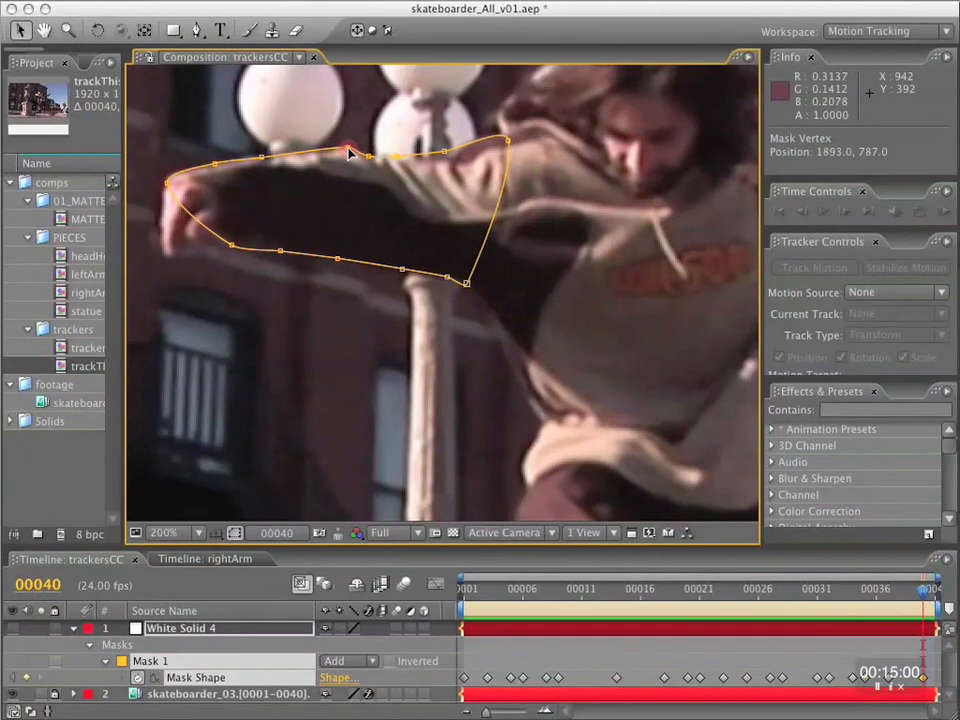
drag(266, 158, 268, 159)
super+click(252, 158)
super+click(294, 154)
Enlarge the timeline and expand White Solid 4's Transform properties to examine its Position, Scale and Rotation keyframes.
click(183, 636)
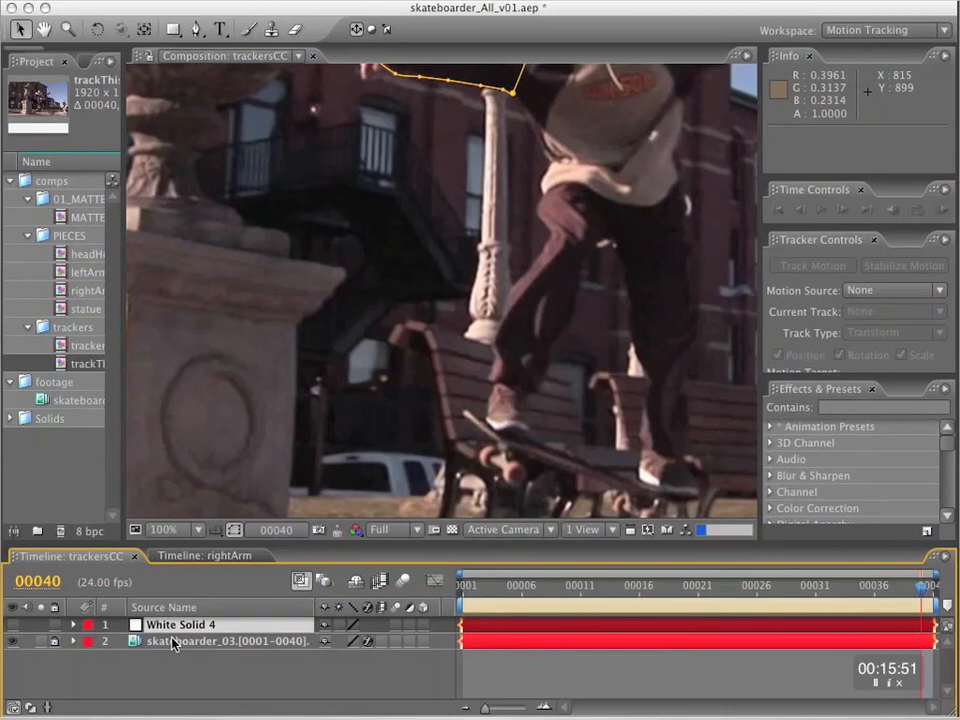
click(173, 627)
drag(330, 545, 349, 418)
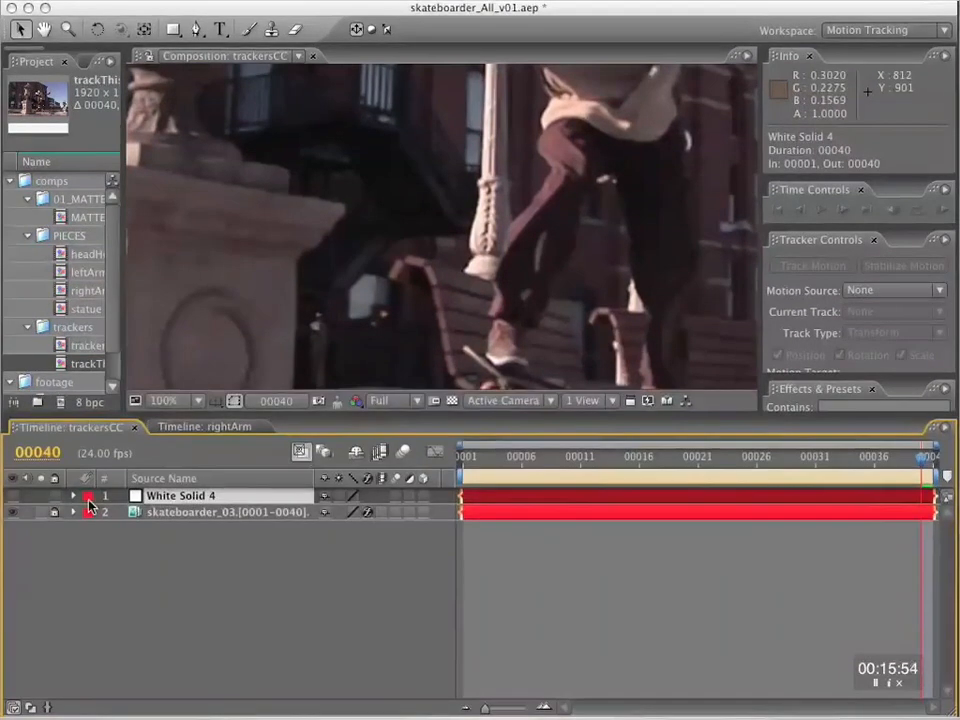
click(74, 496)
click(90, 529)
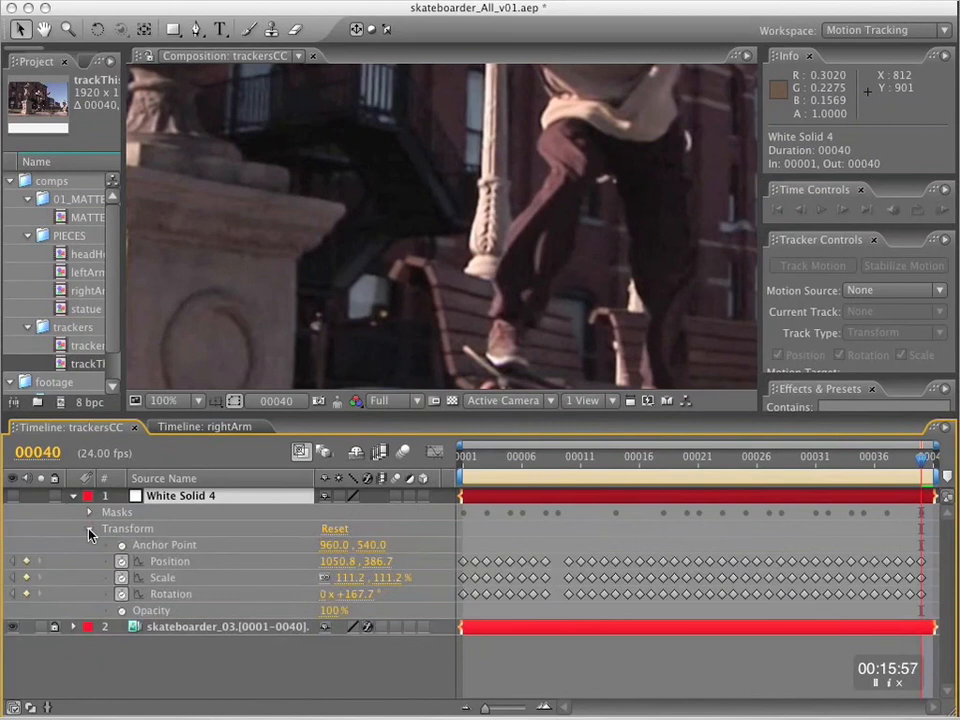
click(232, 662)
click(255, 497)
Cut White Solid 4 from the trackersCC comp at frame 1 and paste it into the rightArm comp.
drag(487, 457, 409, 459)
key(super+c)
key(super+x)
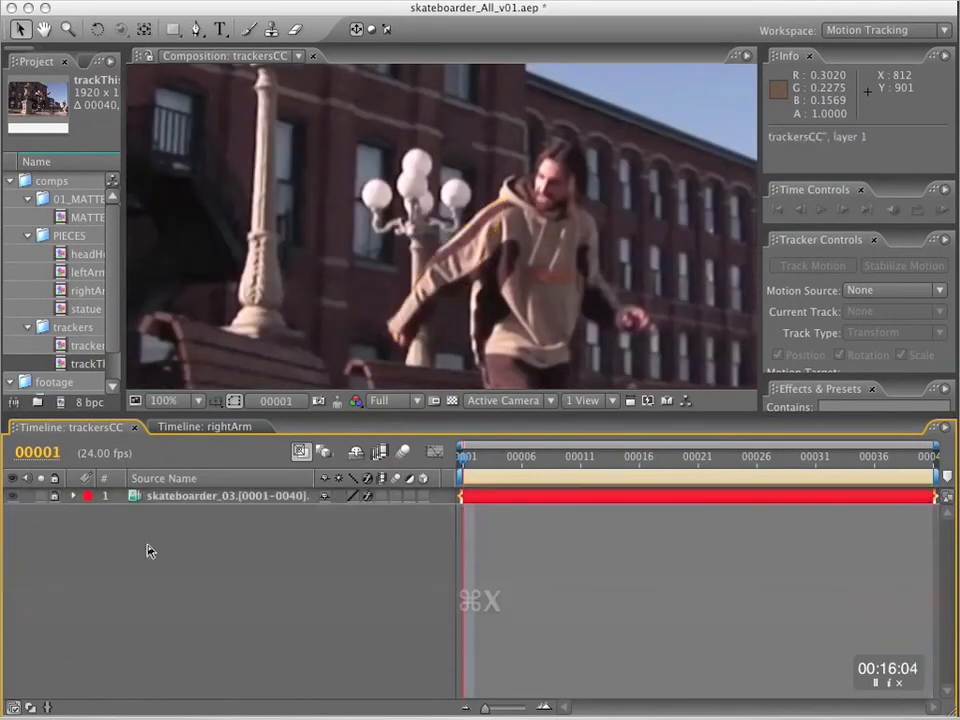
click(212, 428)
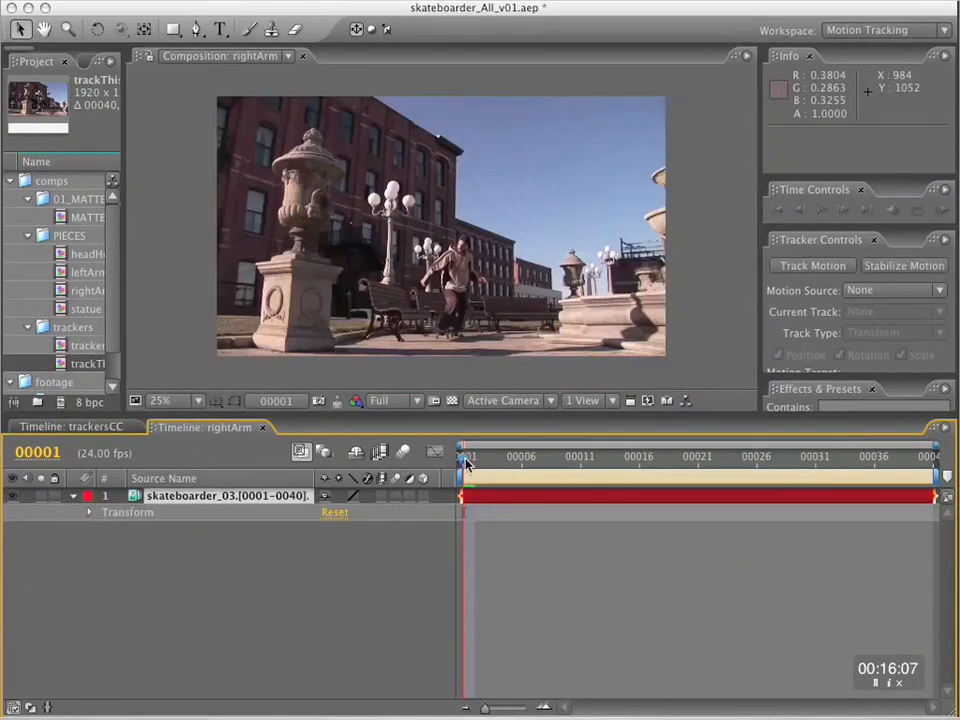
key(super+v)
drag(466, 461, 510, 458)
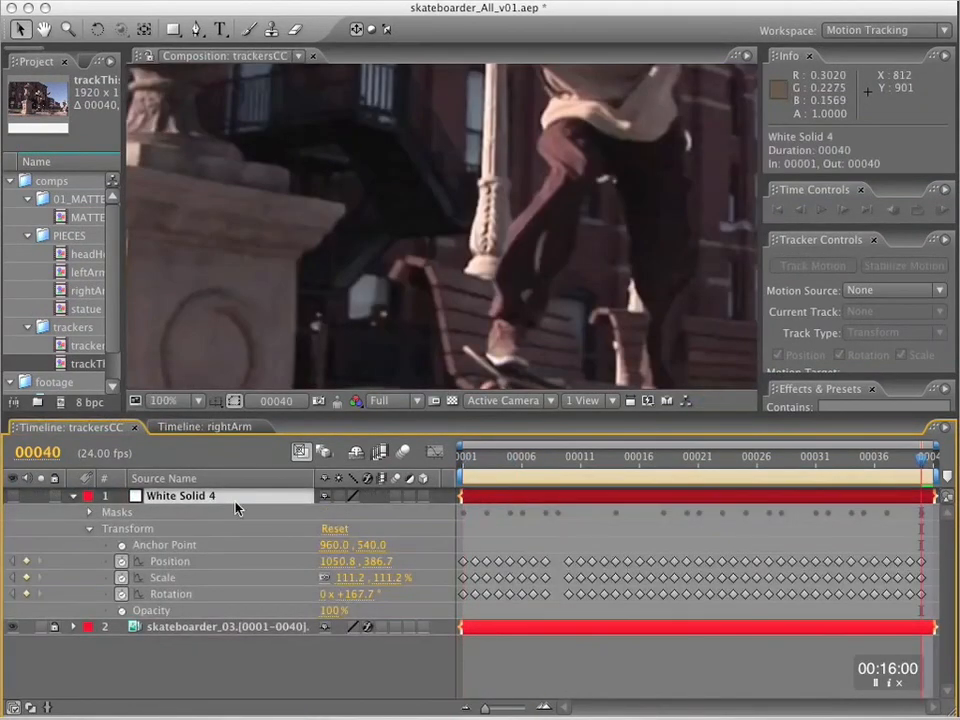
click(475, 457)
key(super+x)
click(202, 427)
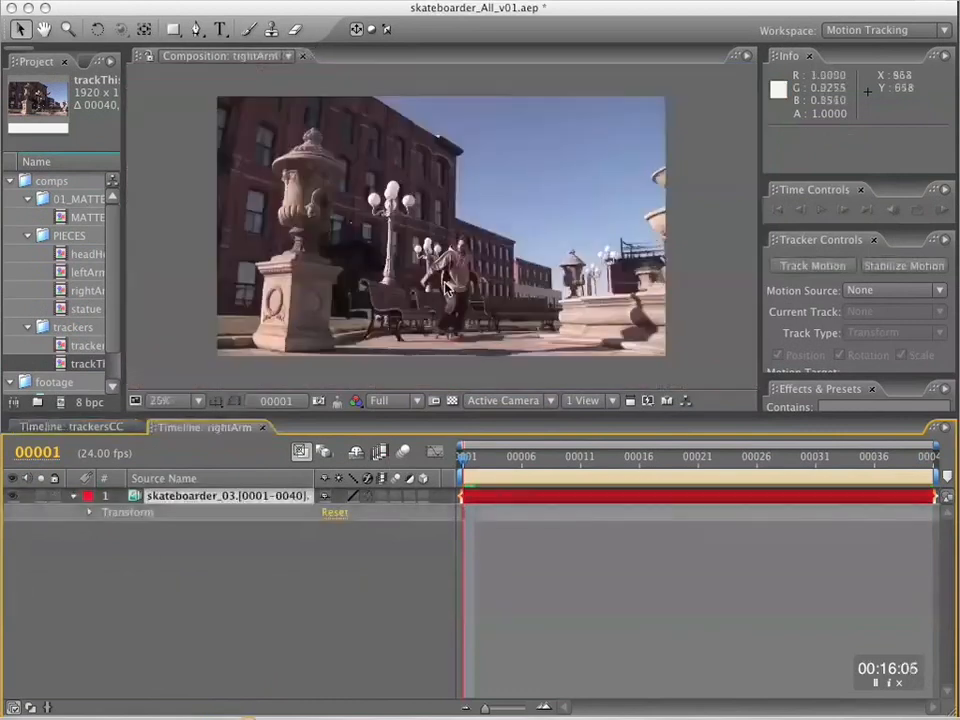
key(super+v)
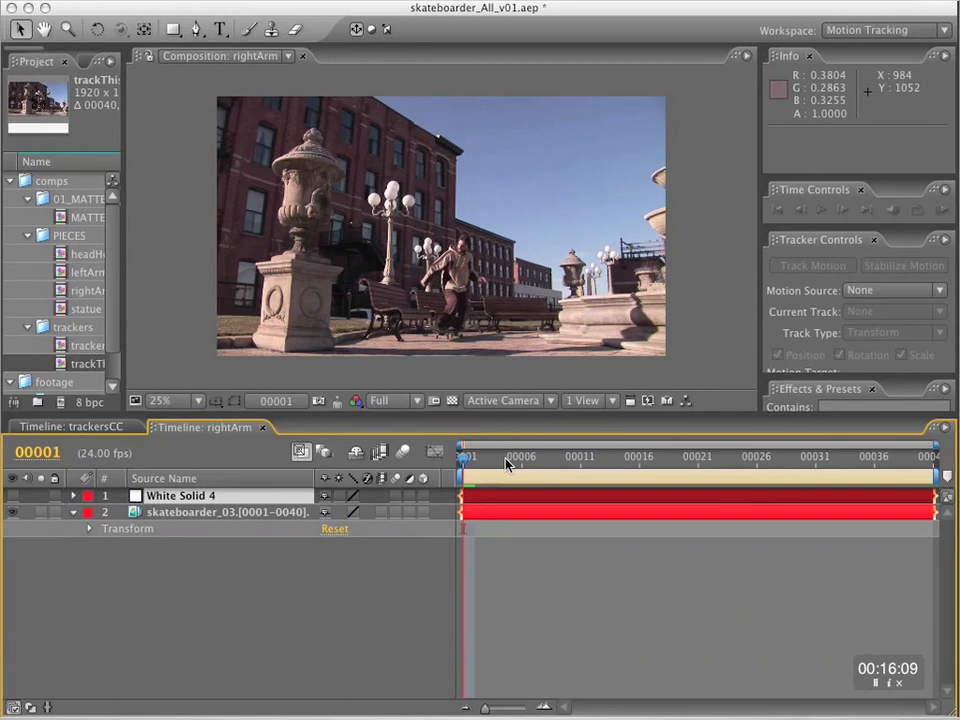
Make White Solid 4 visible and preview the rightArm comp from frame 1 at 50% magnification.
drag(507, 463, 392, 454)
key(grave)
key(period)
key(space)
drag(531, 419, 531, 375)
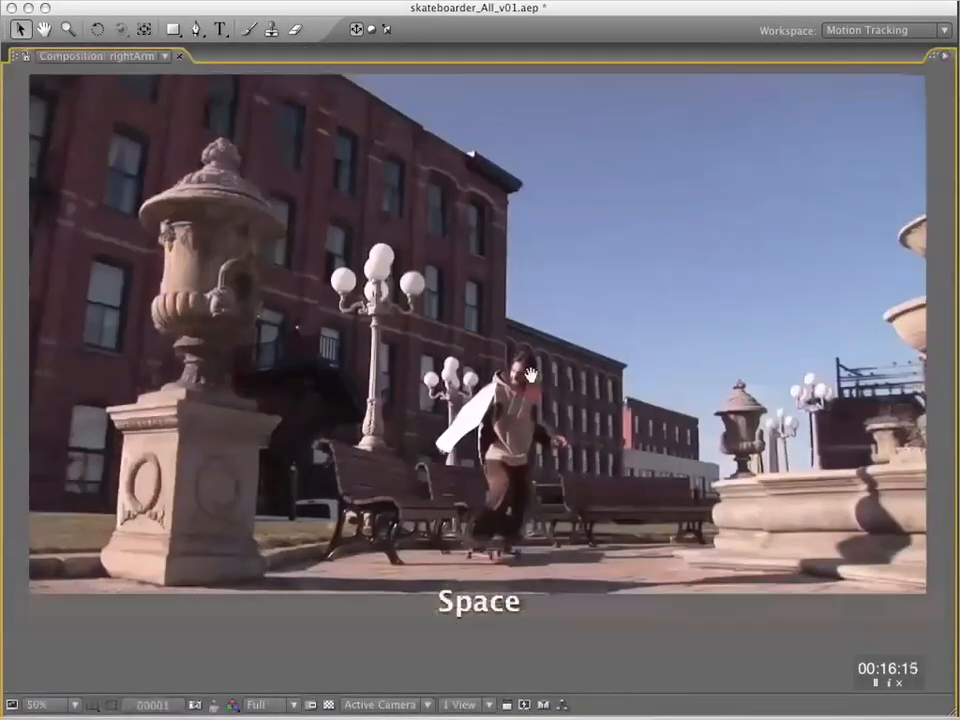
key(KP_0)
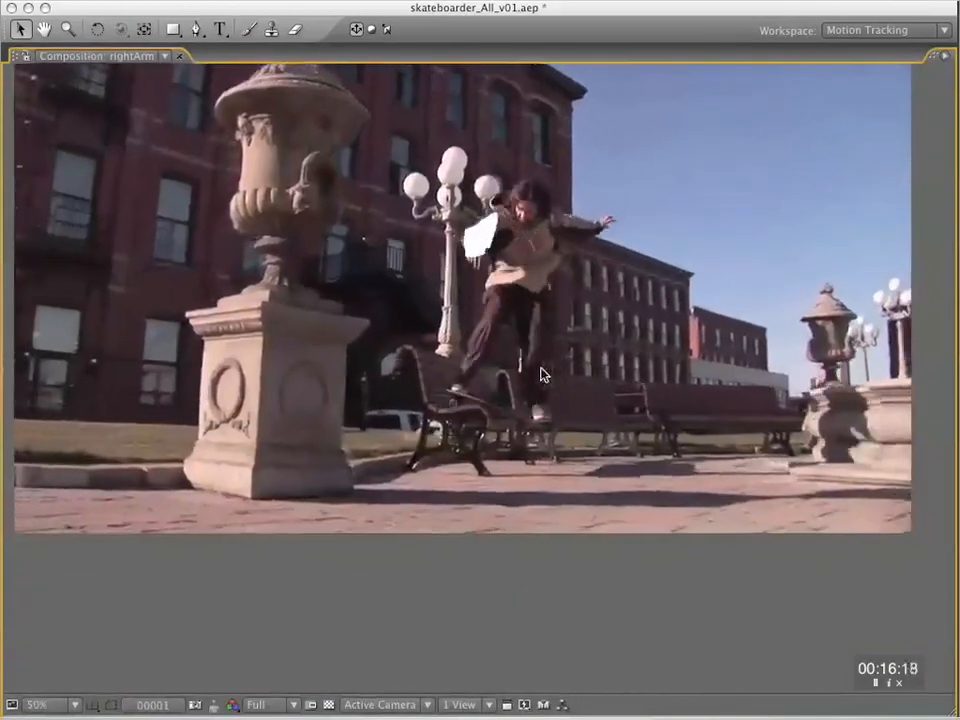
key(grave)
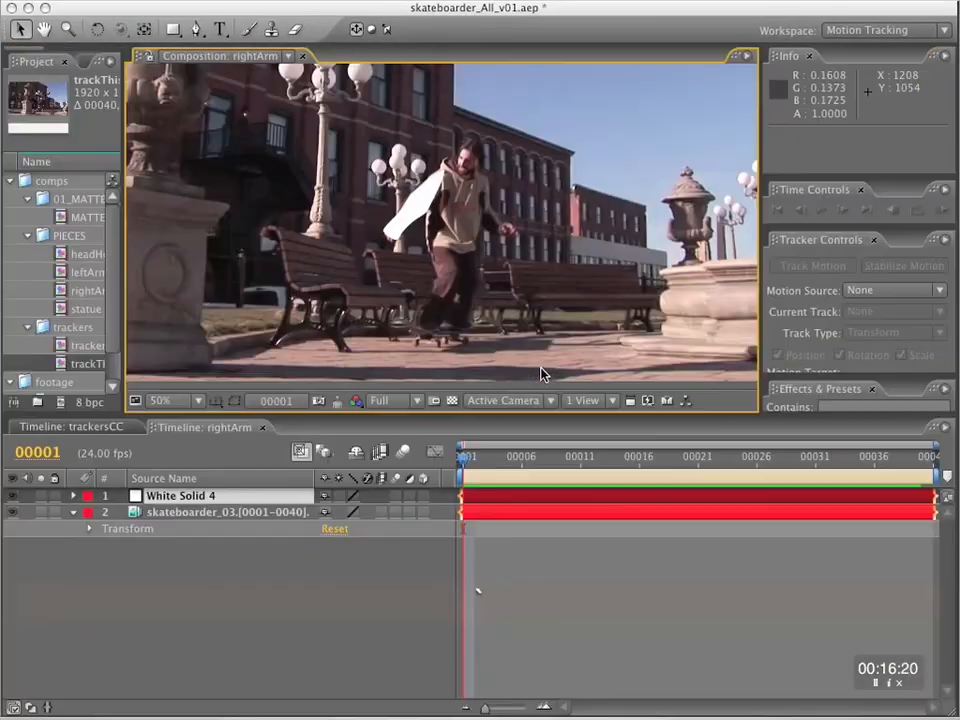
Widen the project list, hide the skateboarder_03 footage layer in rightArm, and open the MATTE comp.
click(200, 512)
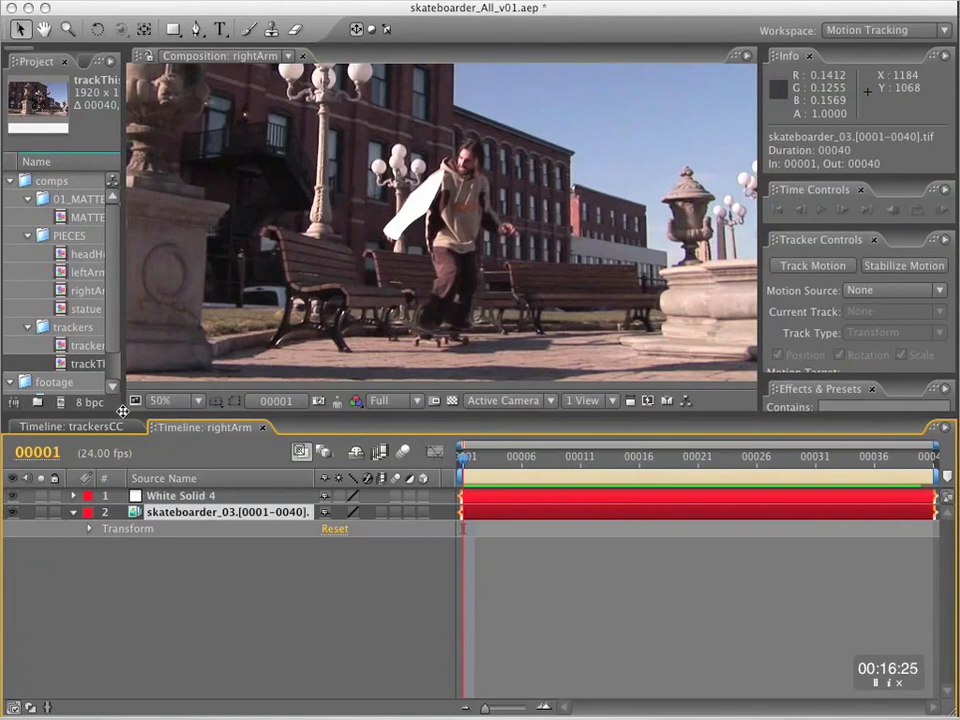
drag(124, 414, 295, 409)
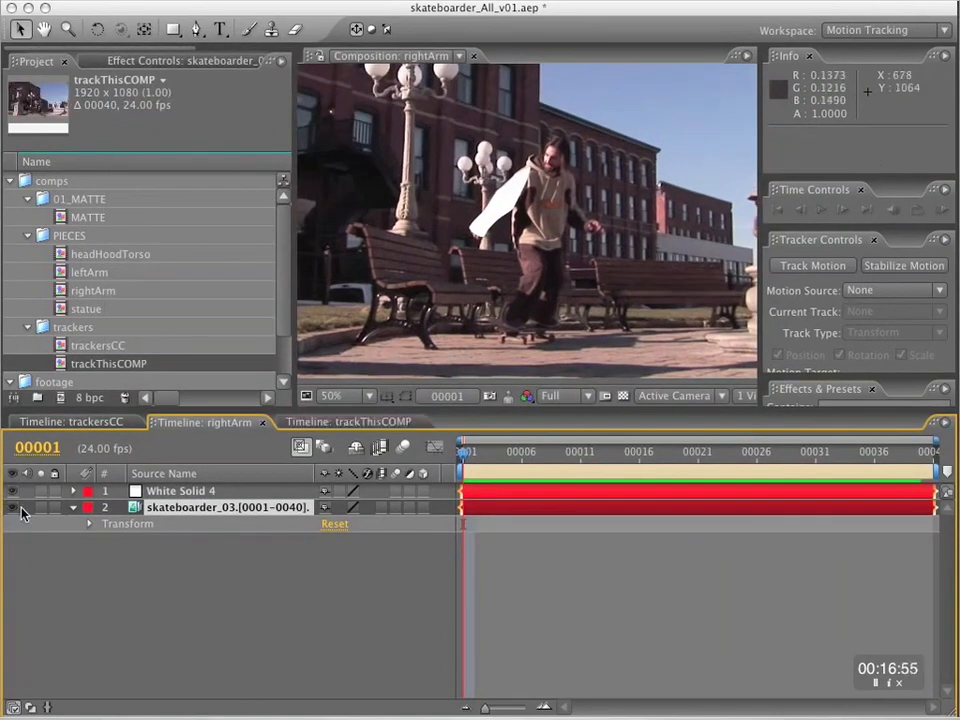
click(14, 507)
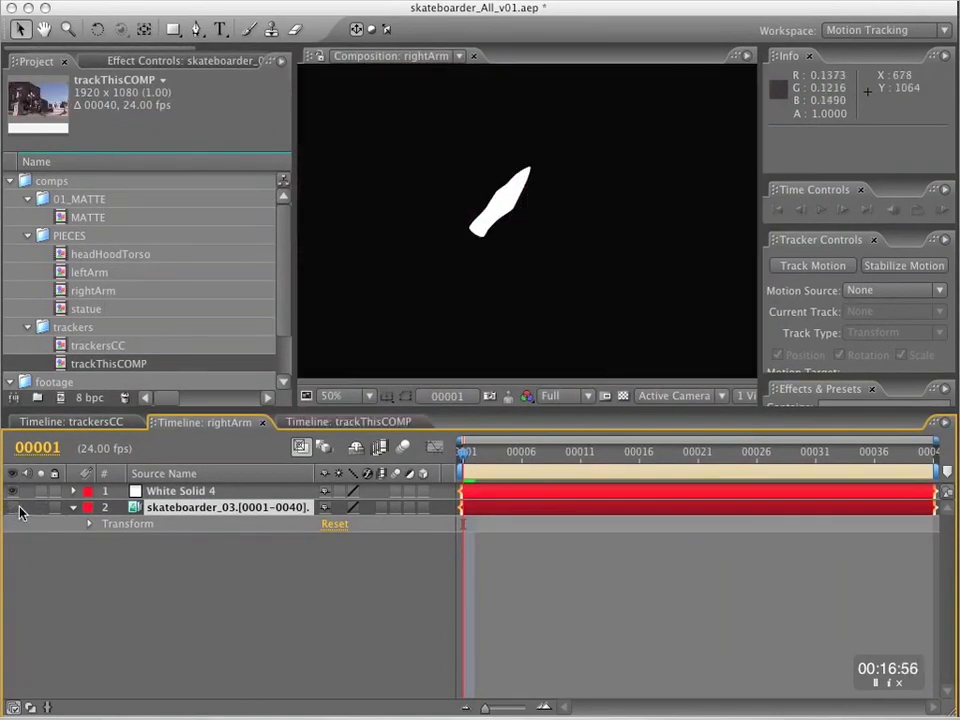
double_click(83, 212)
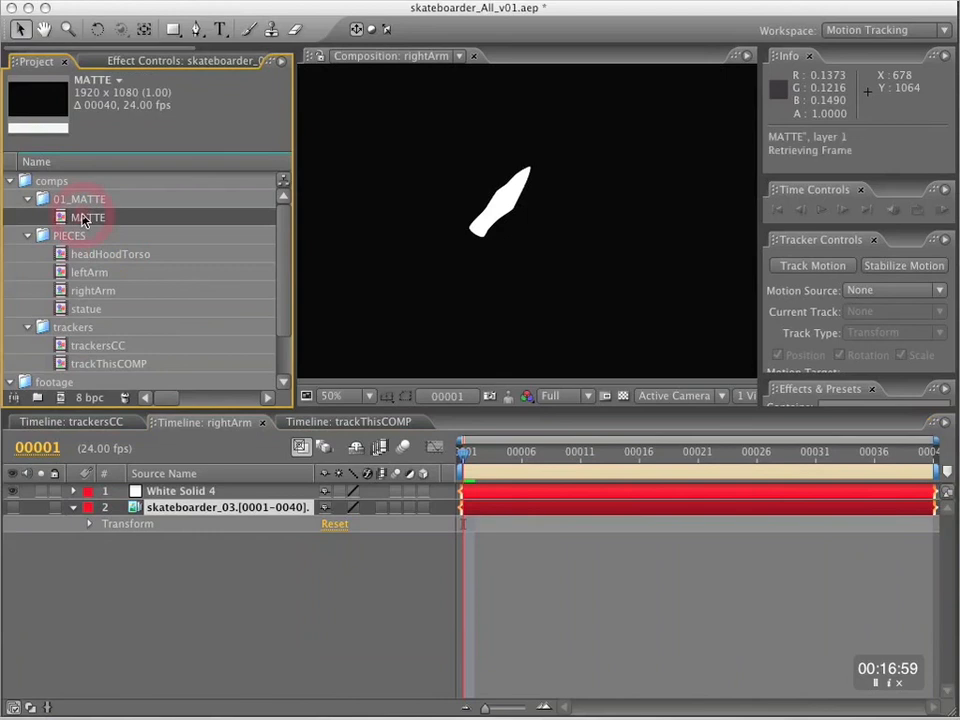
Hide the skateboarder_03 footage layer in MATTE and add the rightArm comp directly above it.
click(15, 541)
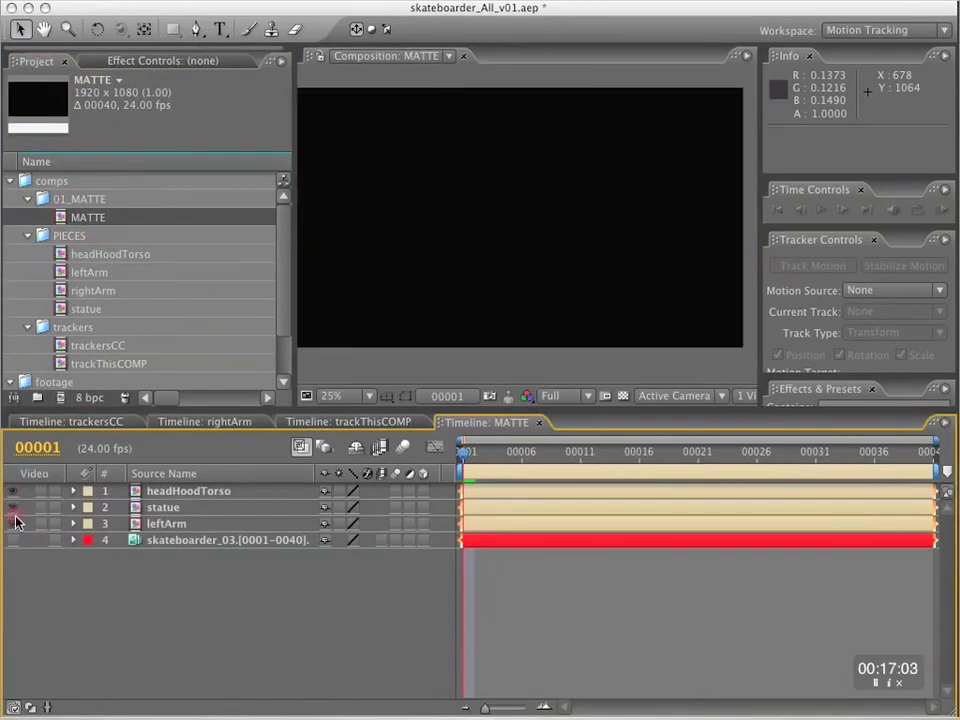
drag(98, 290, 158, 536)
drag(492, 458, 463, 455)
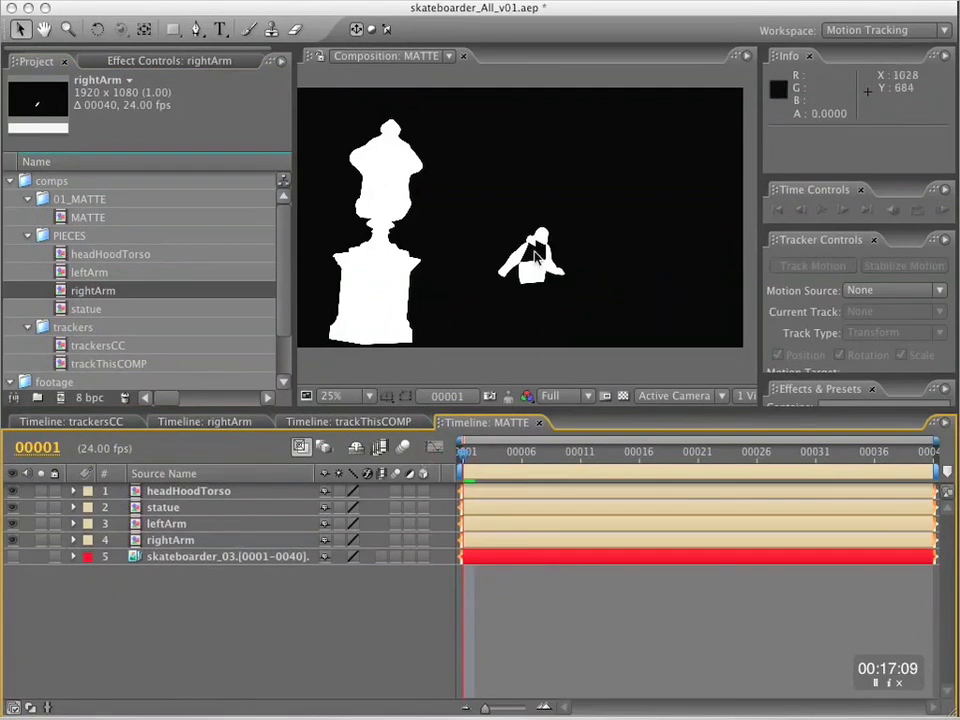
Enlarge the MATTE comp to 50% magnification and preview how the combined body and statue mattes move.
key(grave)
key(period)
key(period)
key(space)
mouse_move(556, 434)
mouse_down()
mouse_move(605, 359)
mouse_move(566, 437)
mouse_up()
key(KP_0)
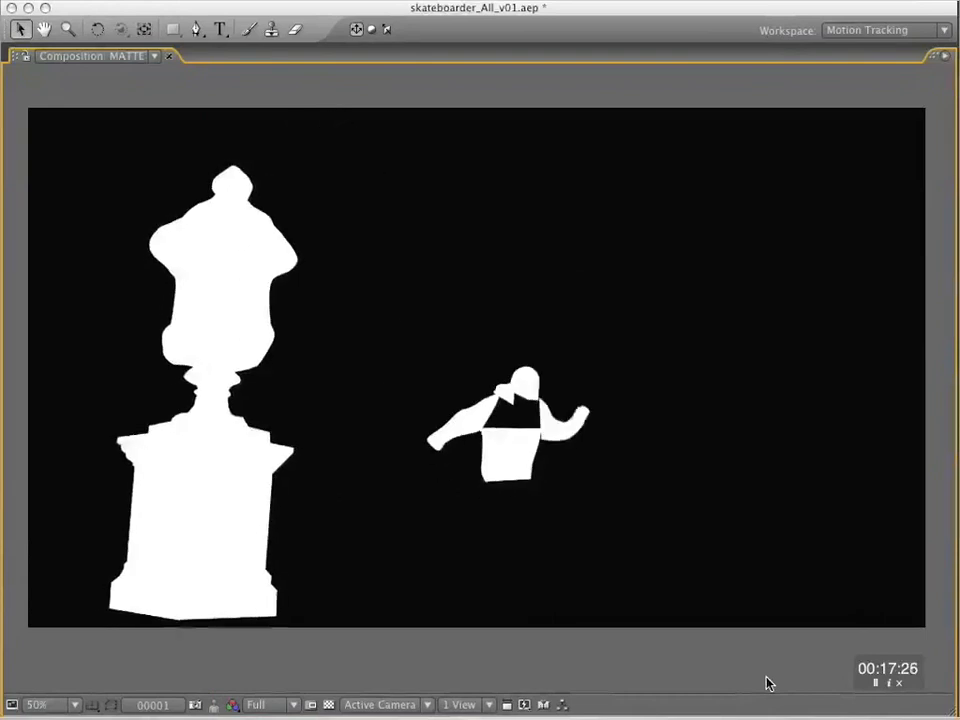
key(space)
key(ctrl+alt+F15)
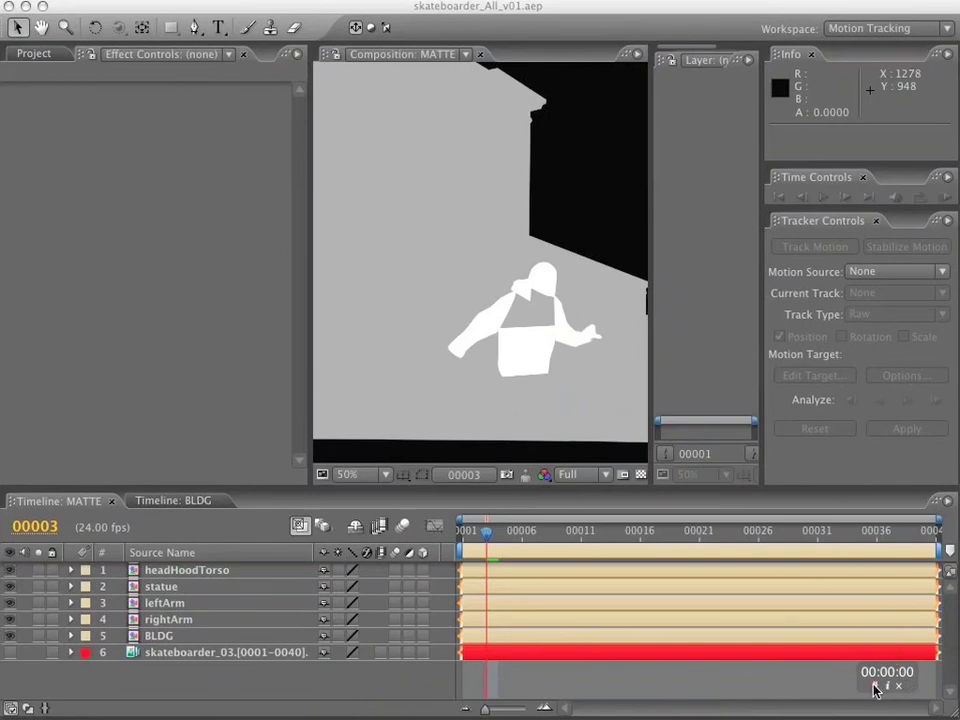
Show the skateboarder_03 footage in MATTE, hide the five matte layers above it, and open trackThisCOMP.
click(13, 651)
drag(12, 570, 11, 619)
key(space)
key(space)
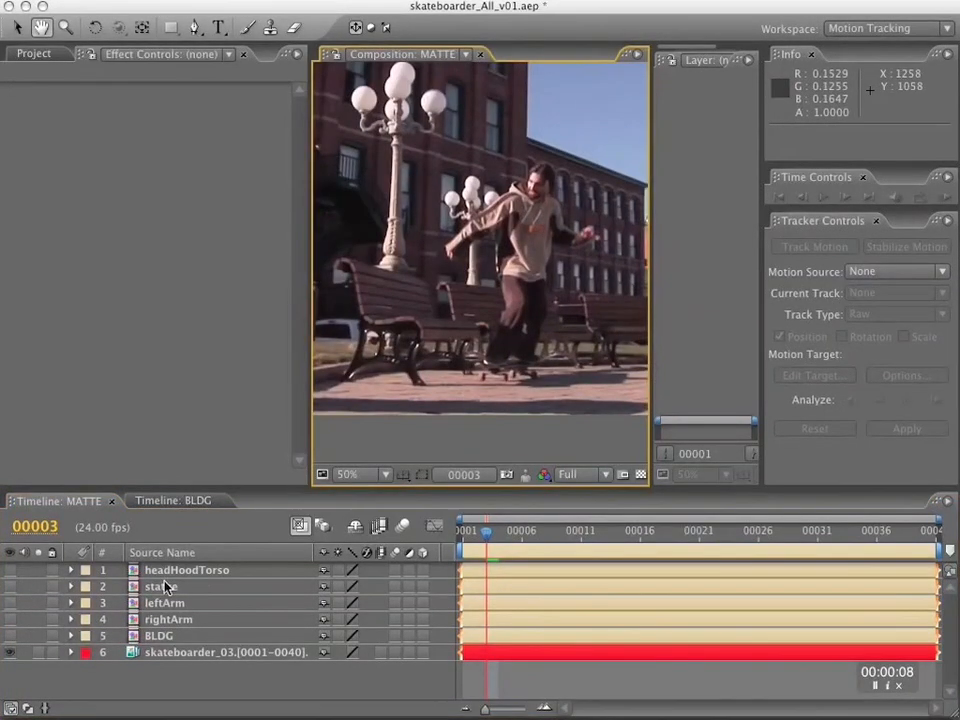
click(31, 55)
double_click(107, 376)
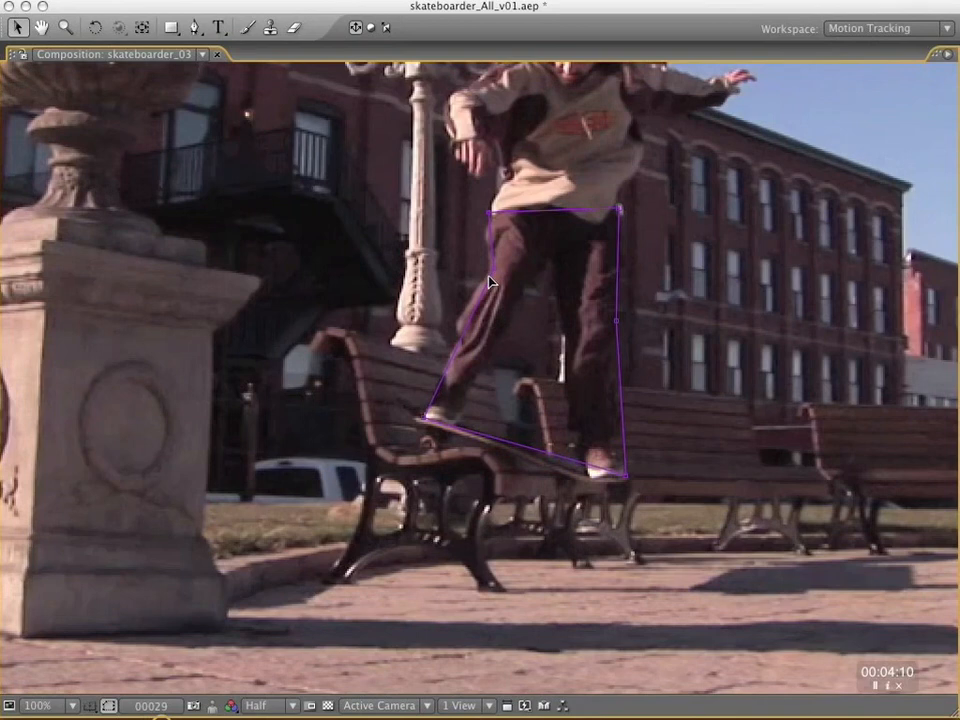
Step through the frames and mask keyframes of White Solid 5 to check the mask around the skateboarder's legs.
key(Page_Down)
key(Page_Down)
key(Page_Down)
key(Page_Down)
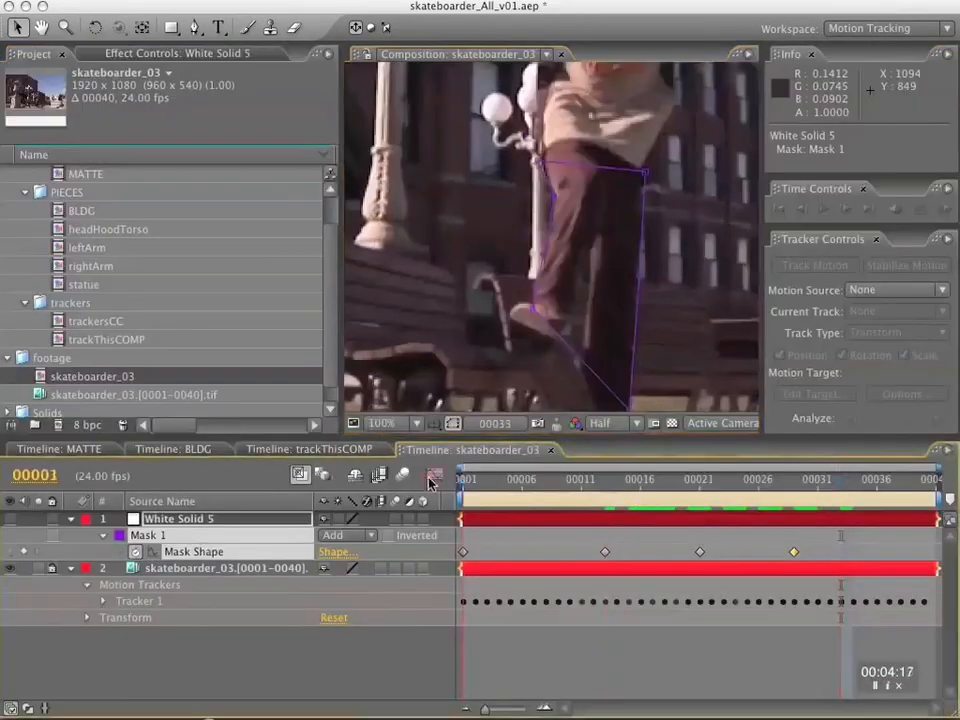
key(space)
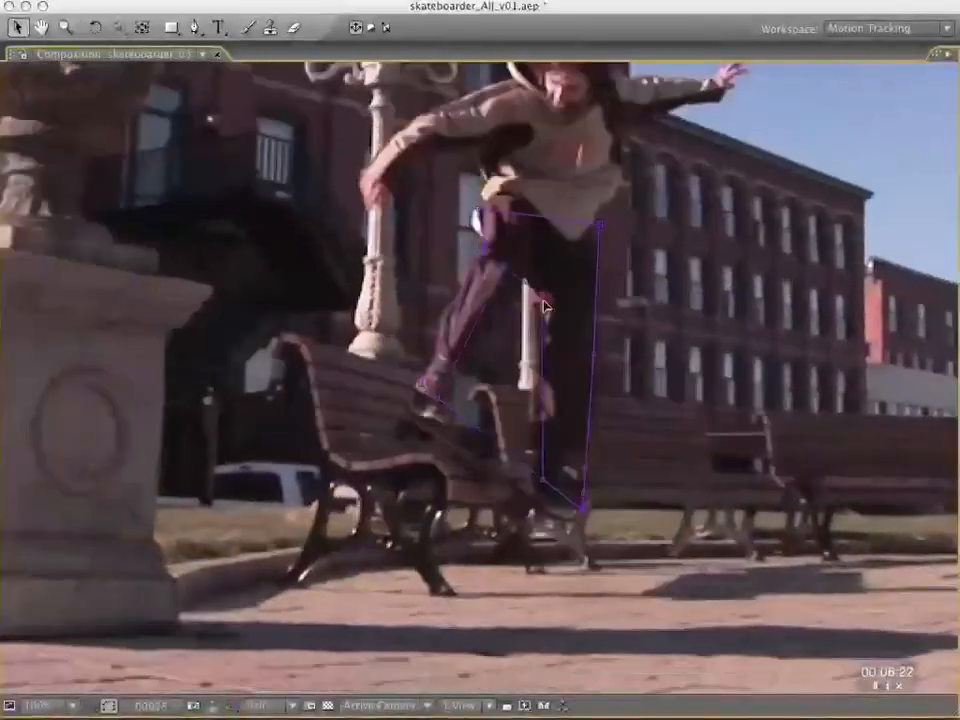
key(k)
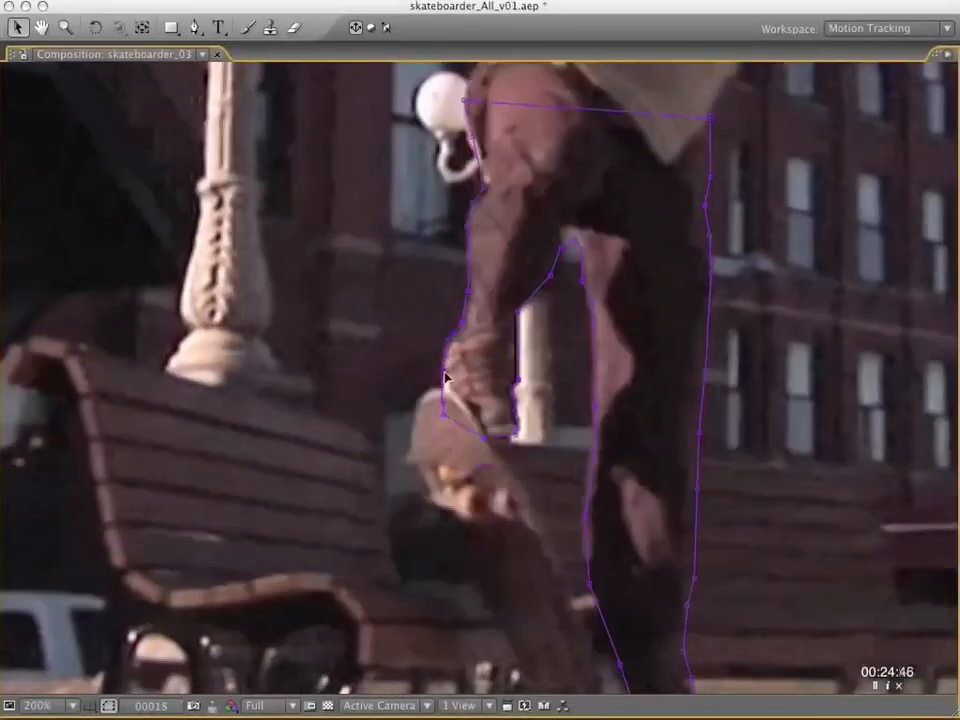
key(j)
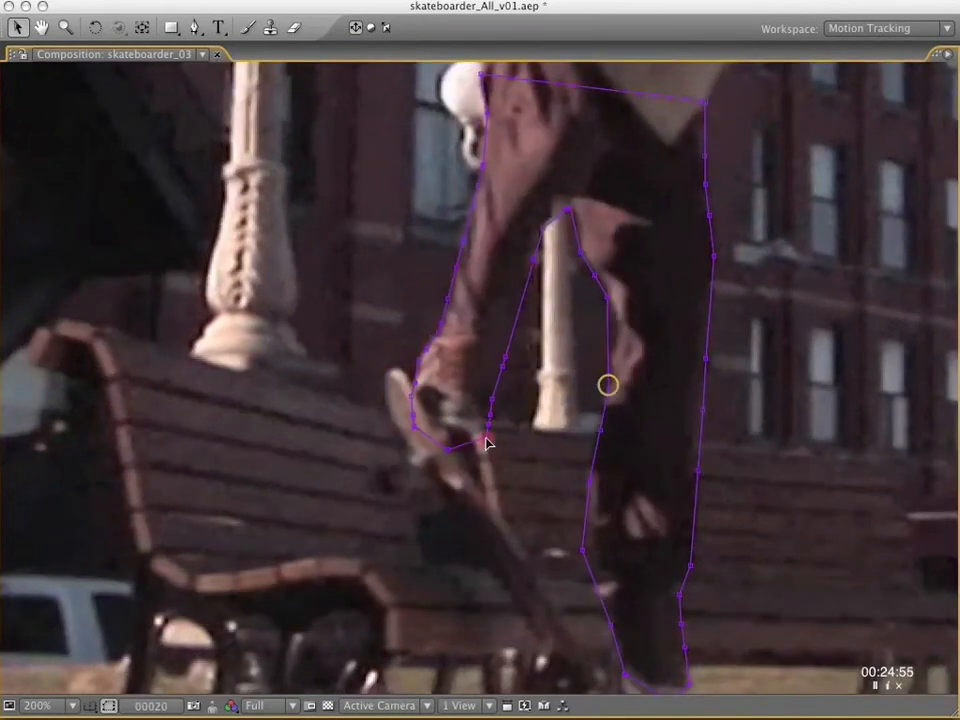
key(j)
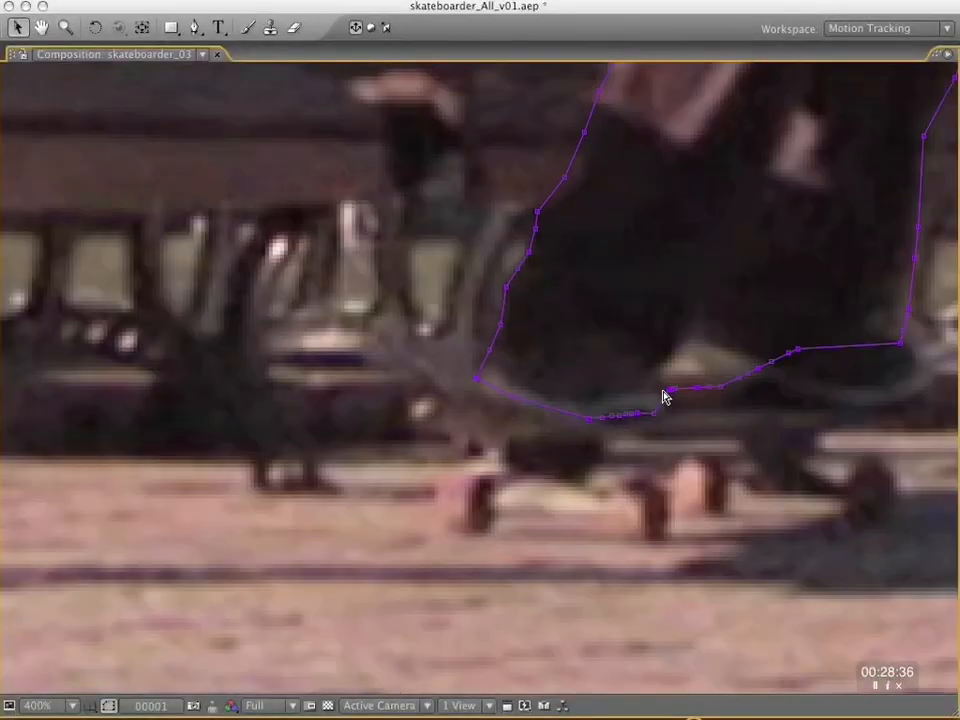
scroll(610, 420, down, 4)
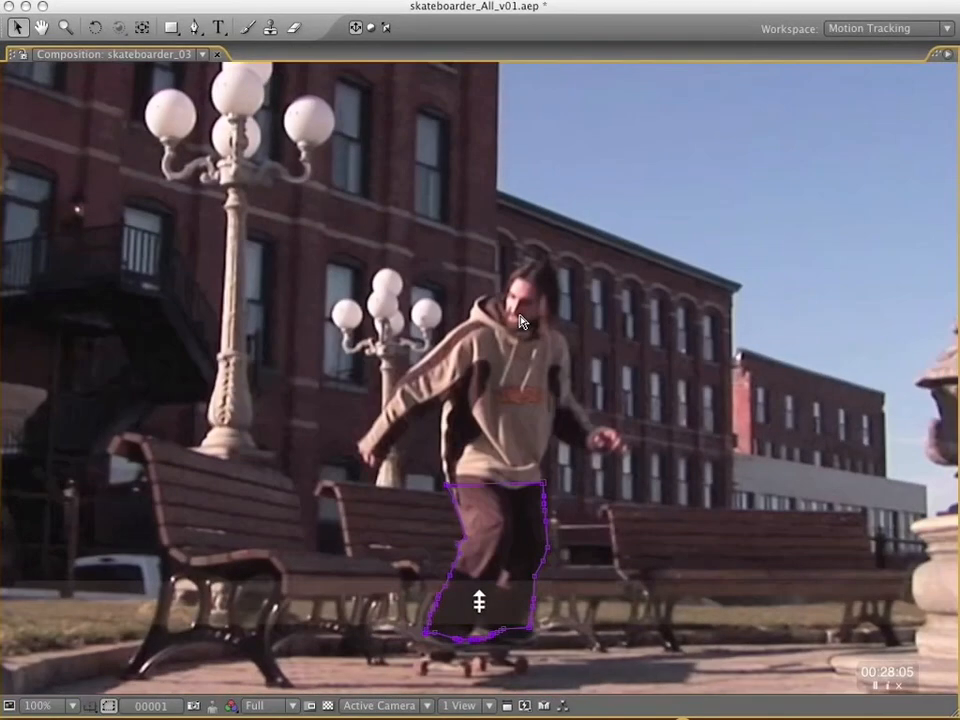
key(Page_Down)
key(Page_Down)
key(Page_Down)
key(Page_Down)
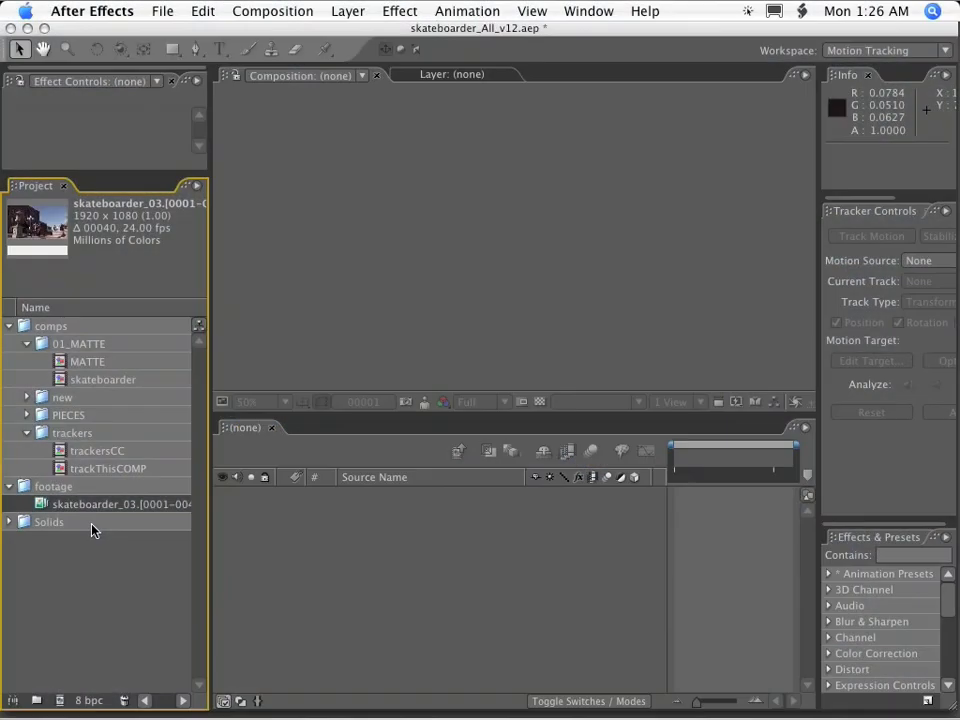
Create a new comp from the skateboarder_03.[0001-0040] footage sequence and enlarge its viewer.
drag(86, 508, 61, 701)
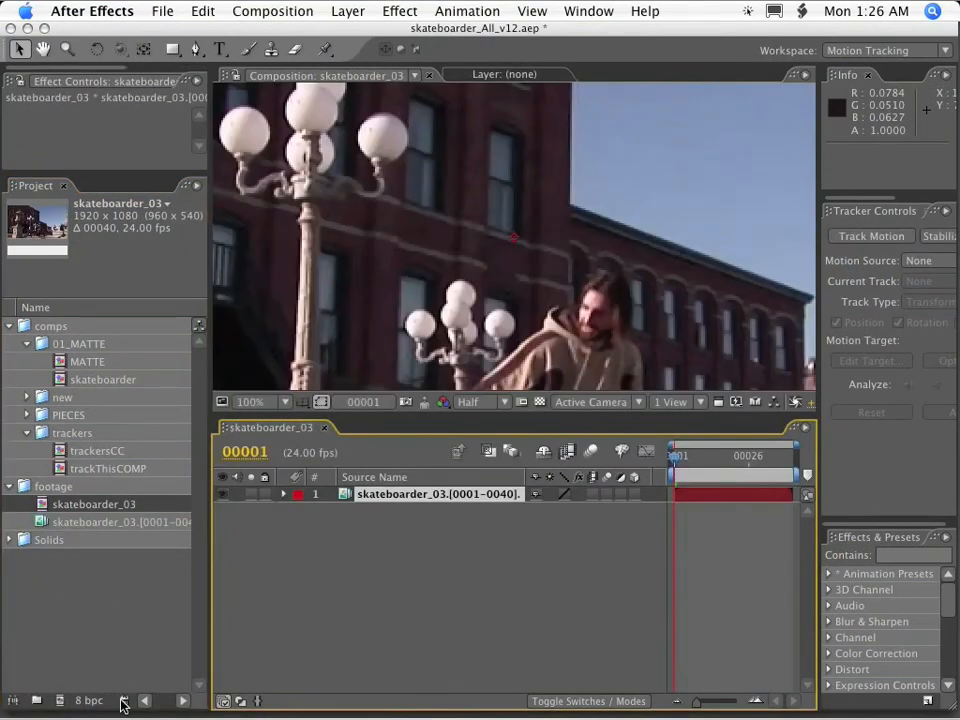
drag(448, 414, 448, 494)
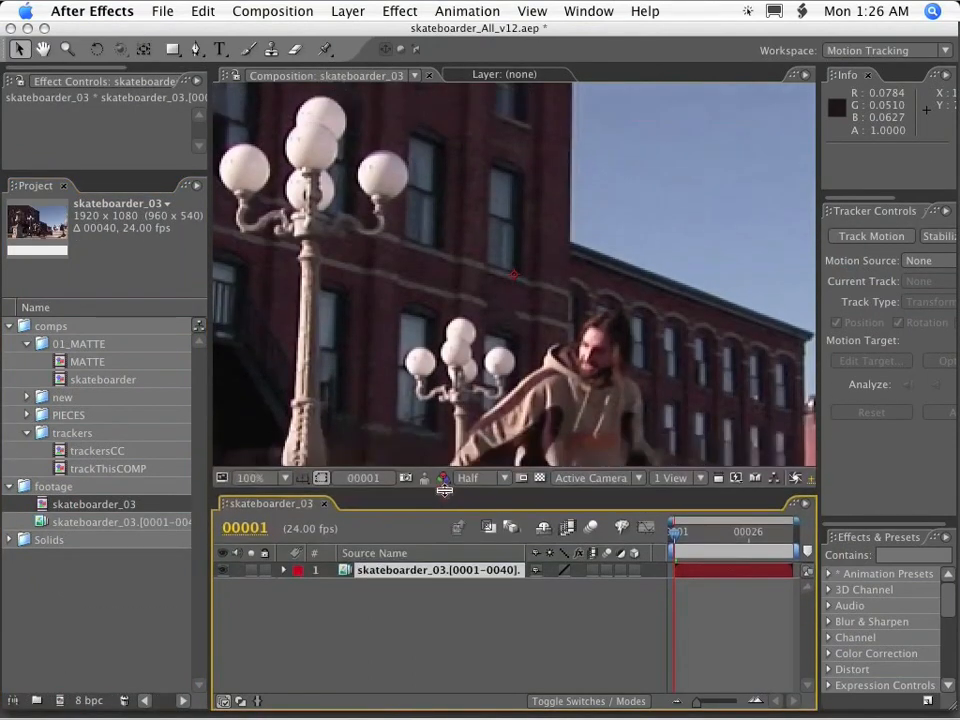
Open the trackersCC layer from trackThisCOMP and examine the track points around the bench.
double_click(100, 467)
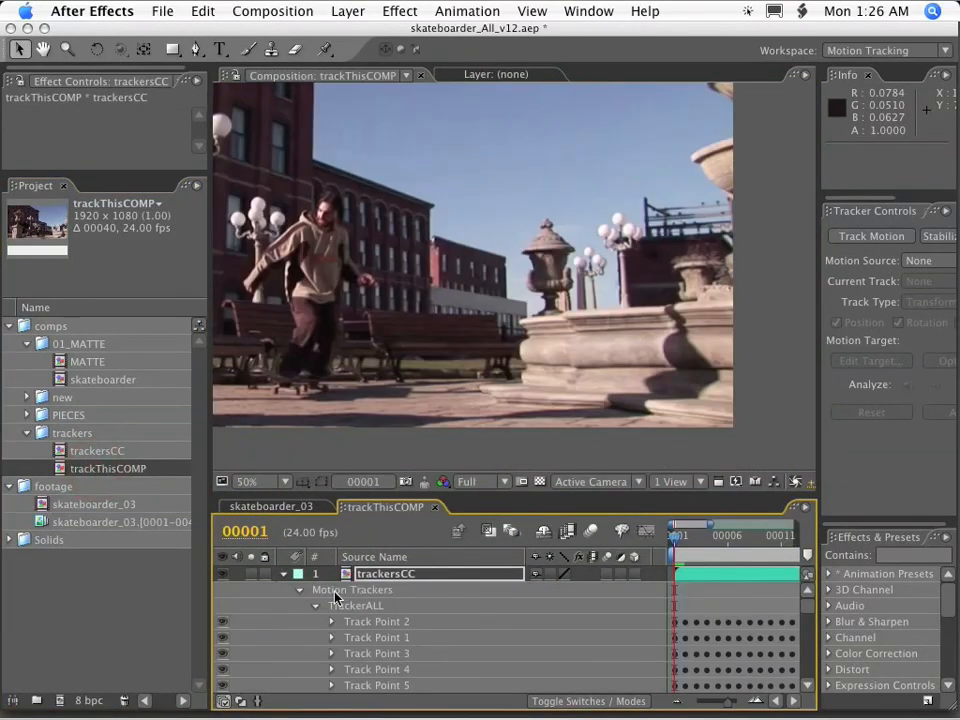
double_click(388, 579)
click(435, 343)
key(space)
drag(386, 264, 865, 334)
drag(508, 285, 799, 388)
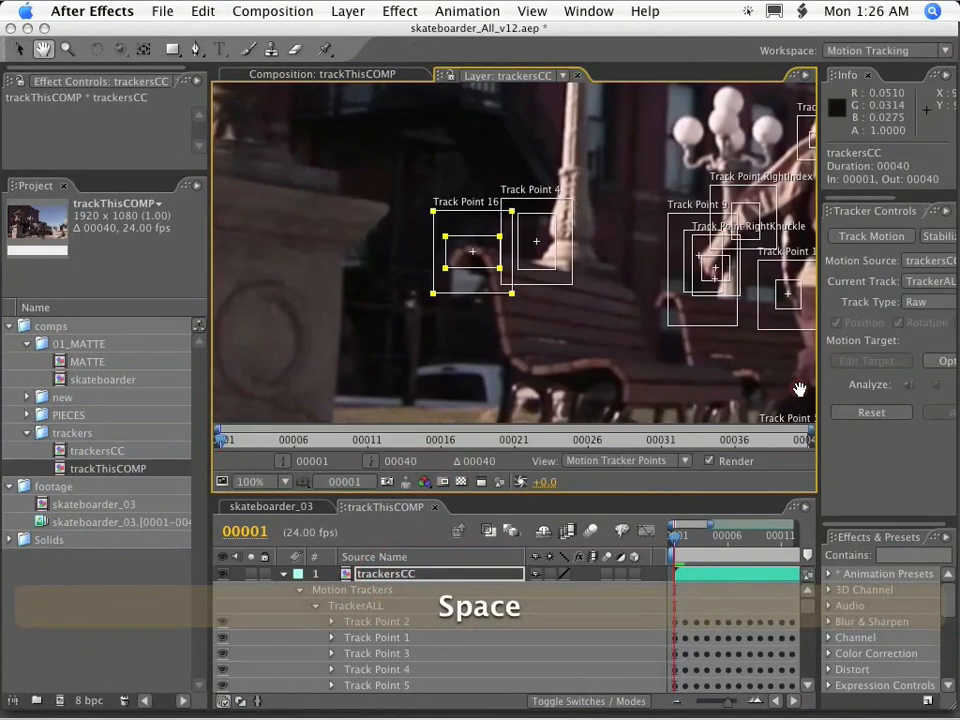
Copy Track Point 16 and Track Point 17 from TrackerALL on the trackersCC layer.
click(370, 578)
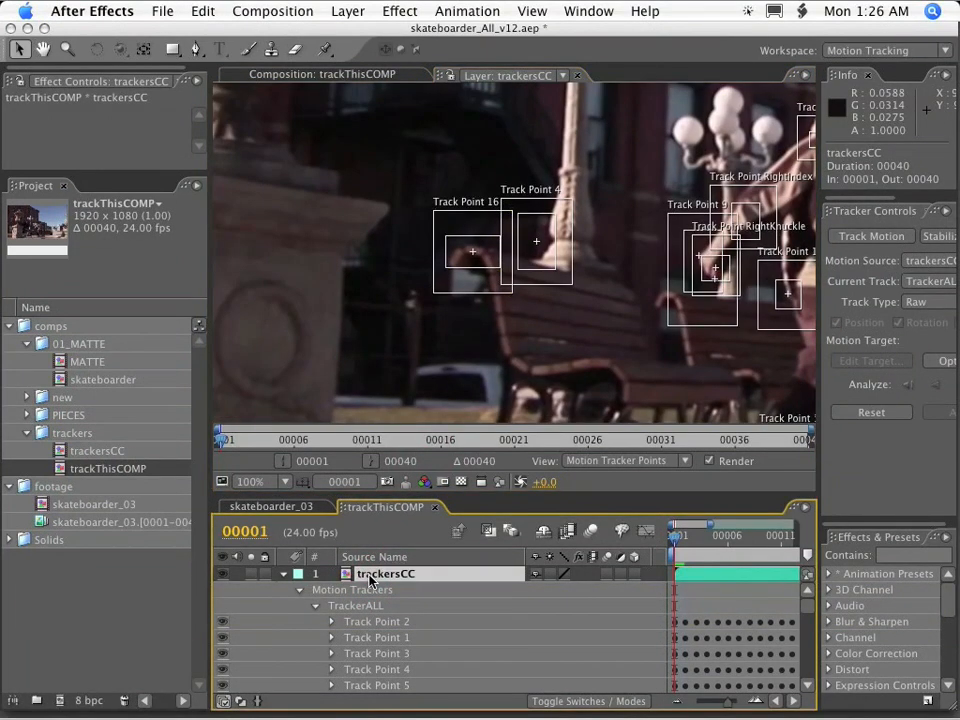
key(grave)
click(145, 428)
shift+click(195, 445)
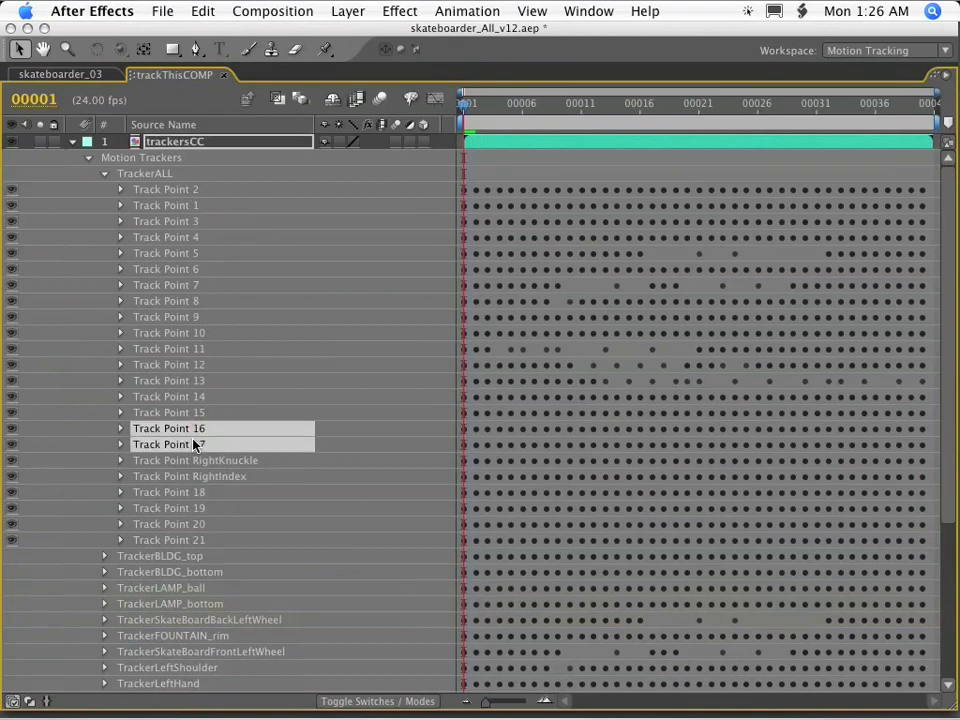
key(super+c)
Close trackThisCOMP and paste the copied track points onto the footage layer in the skateboarder_03 comp.
click(60, 75)
key(grave)
click(693, 540)
drag(693, 540, 658, 541)
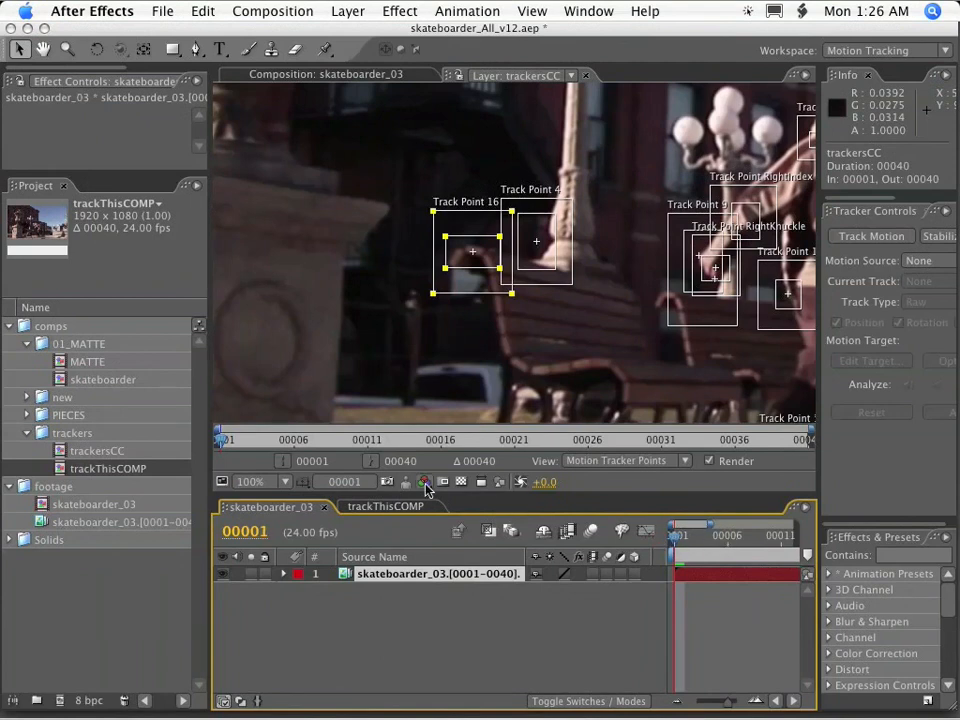
click(426, 511)
click(438, 507)
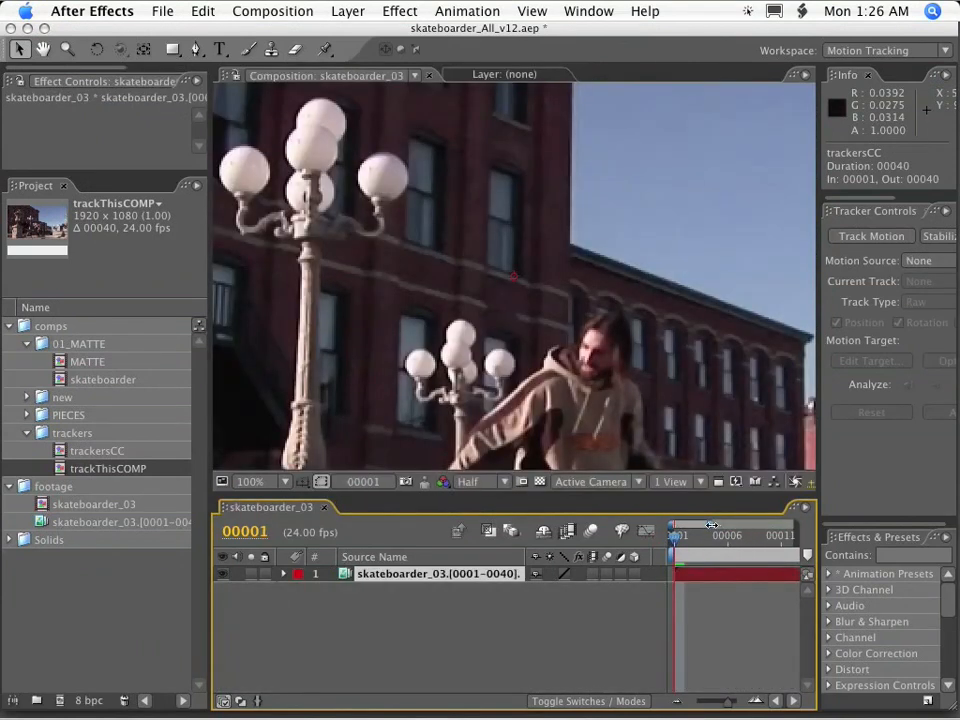
drag(711, 525, 841, 525)
click(368, 574)
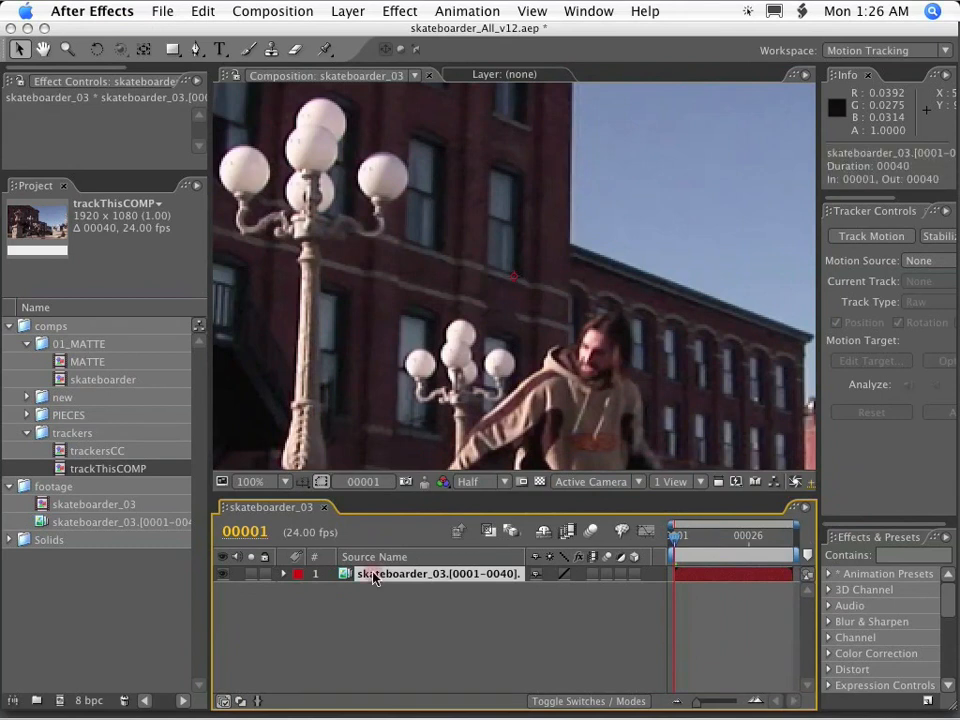
key(super+v)
Create a red 1920 x 1080 pixel solid in the skateboarder_03 comp and hide it.
click(348, 11)
mouse_move(369, 36)
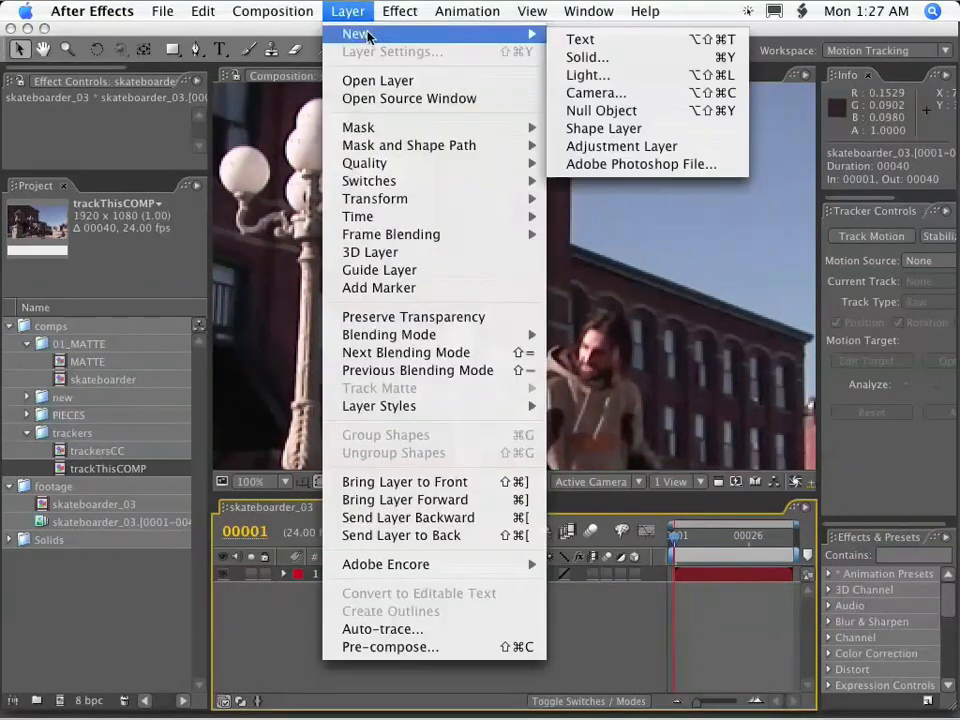
click(588, 57)
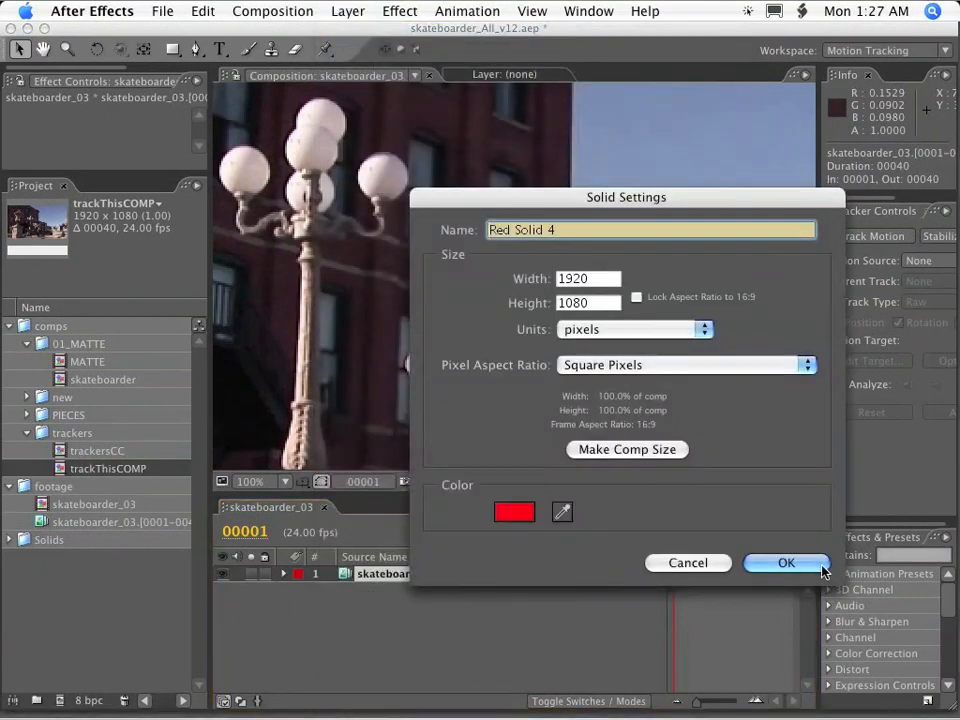
click(800, 566)
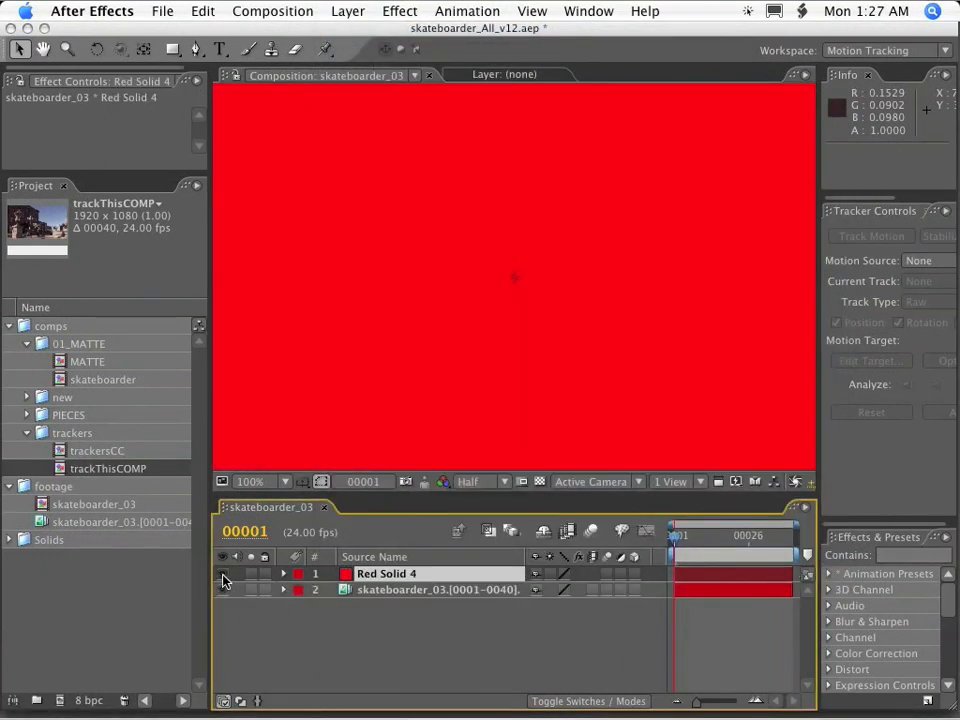
click(224, 580)
key(comma)
Set the tracker's motion source to the skateboarder_03 footage, with Tracker 1 as current track and Transform as track type.
click(440, 589)
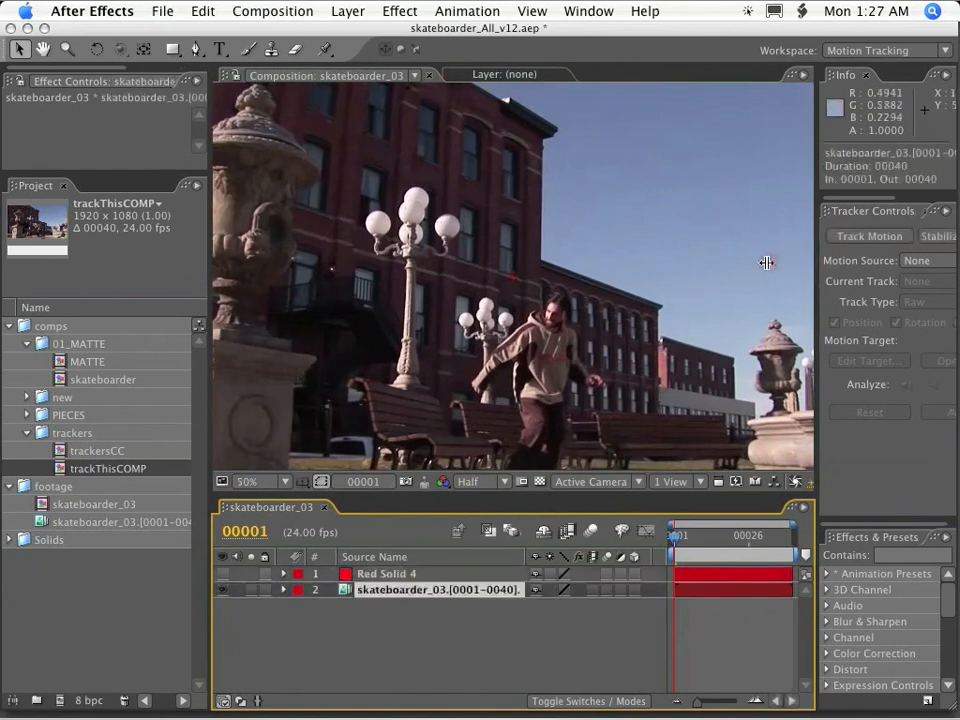
drag(768, 262, 763, 262)
click(885, 260)
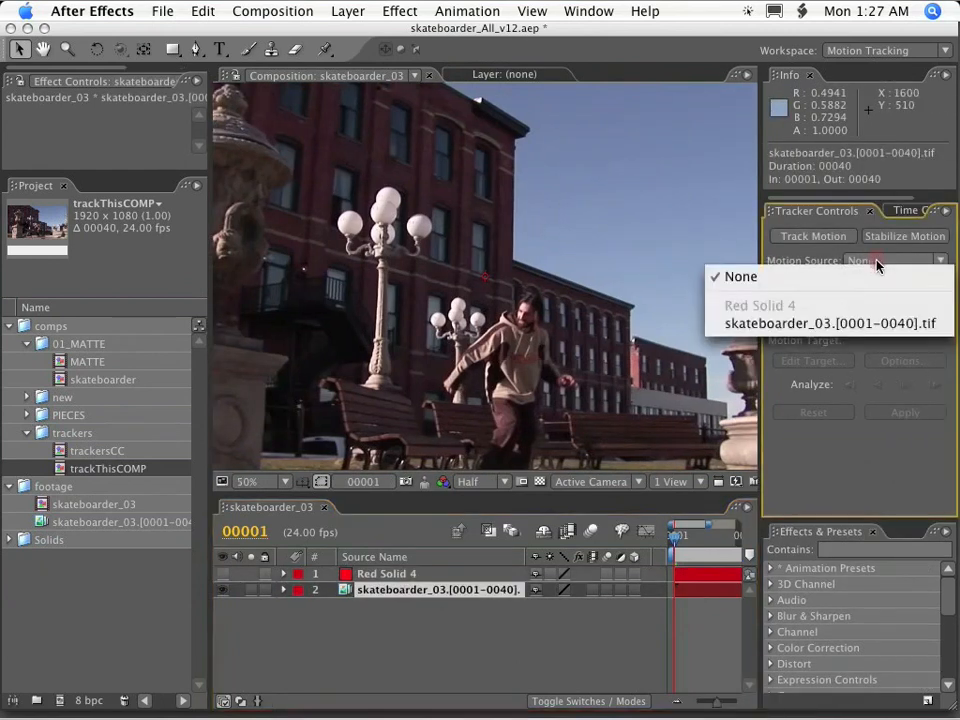
click(940, 344)
click(874, 281)
click(880, 324)
click(893, 301)
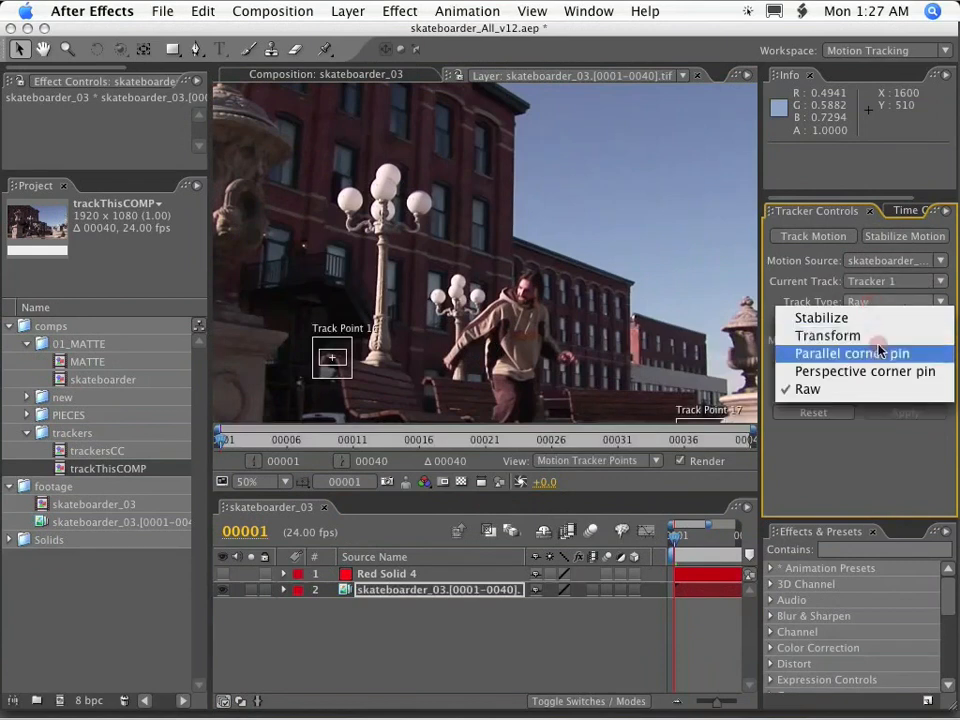
click(818, 334)
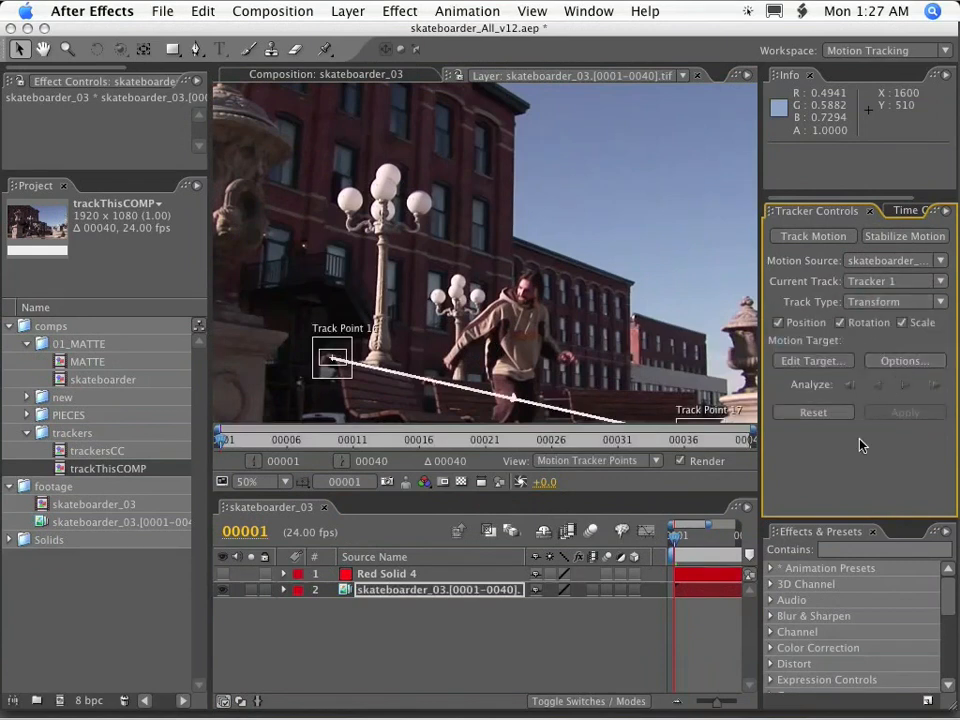
Make Red Solid 4 the motion target and apply Tracker 1's motion to it.
key(space)
drag(557, 279, 552, 205)
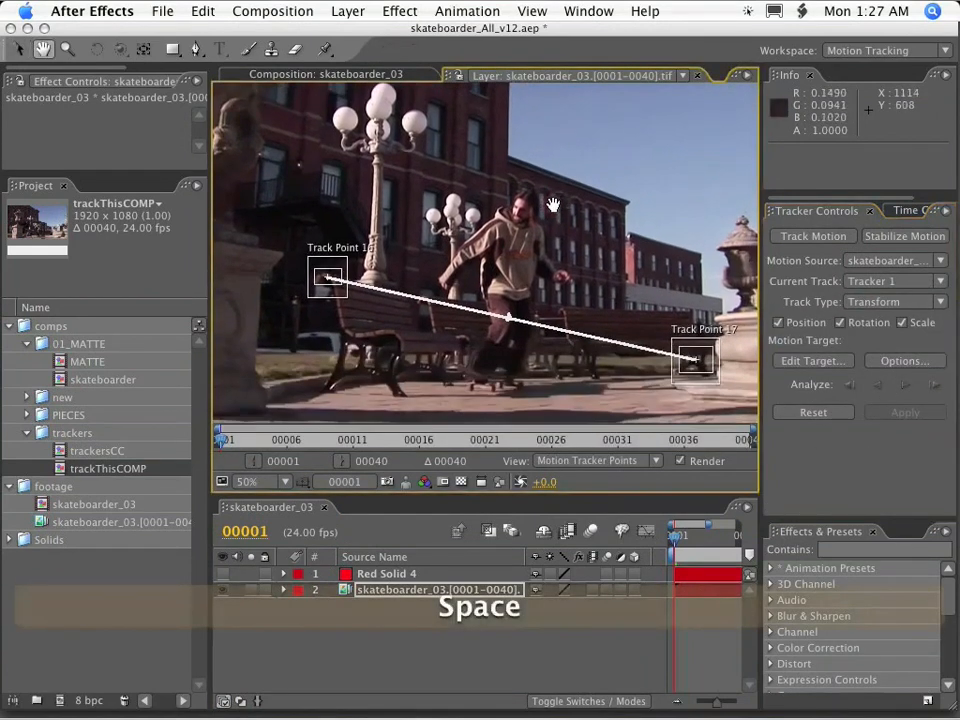
click(818, 362)
click(758, 551)
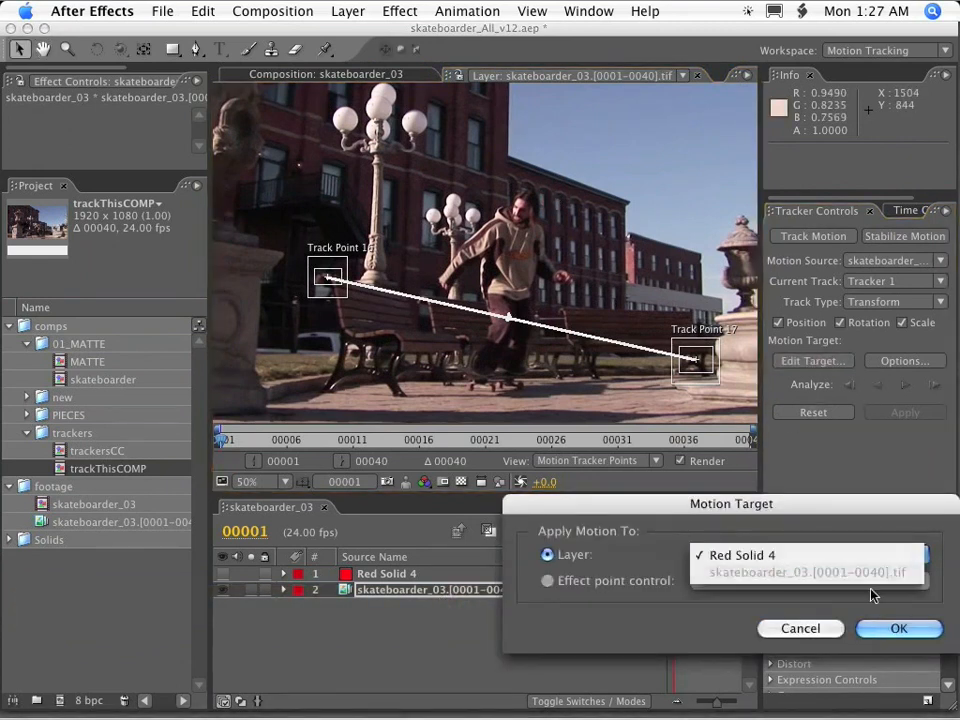
click(911, 627)
click(899, 628)
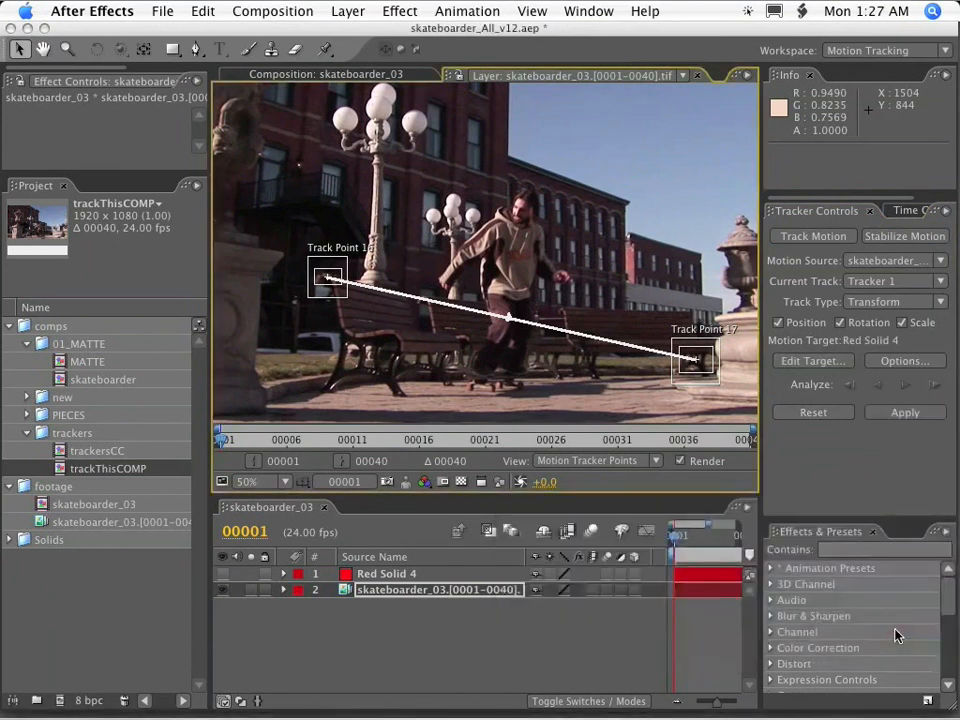
click(900, 413)
click(554, 402)
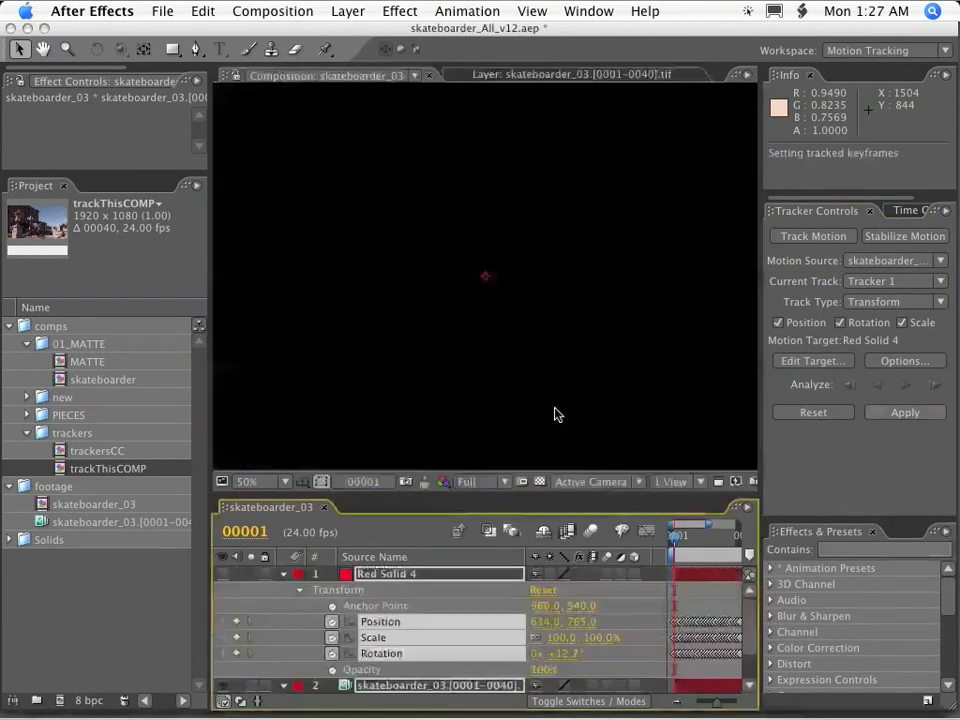
Check Red Solid 4's tracked motion up to frame 7, and hide, collapse and lock both layers.
click(222, 575)
mouse_move(681, 543)
mouse_down()
mouse_move(710, 541)
mouse_move(692, 541)
mouse_up()
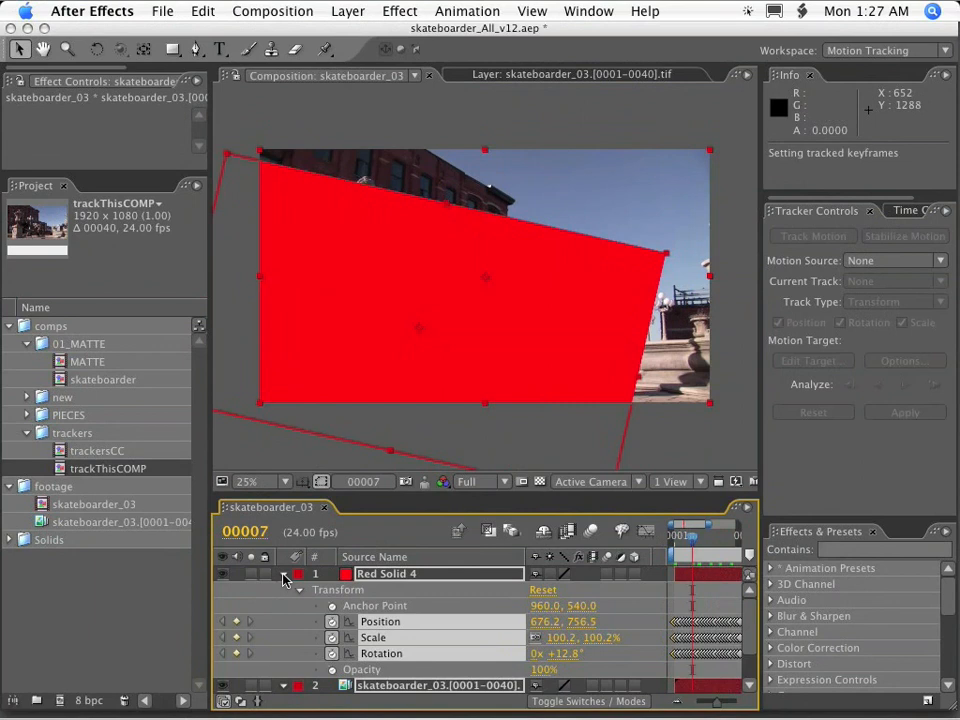
click(223, 573)
click(284, 573)
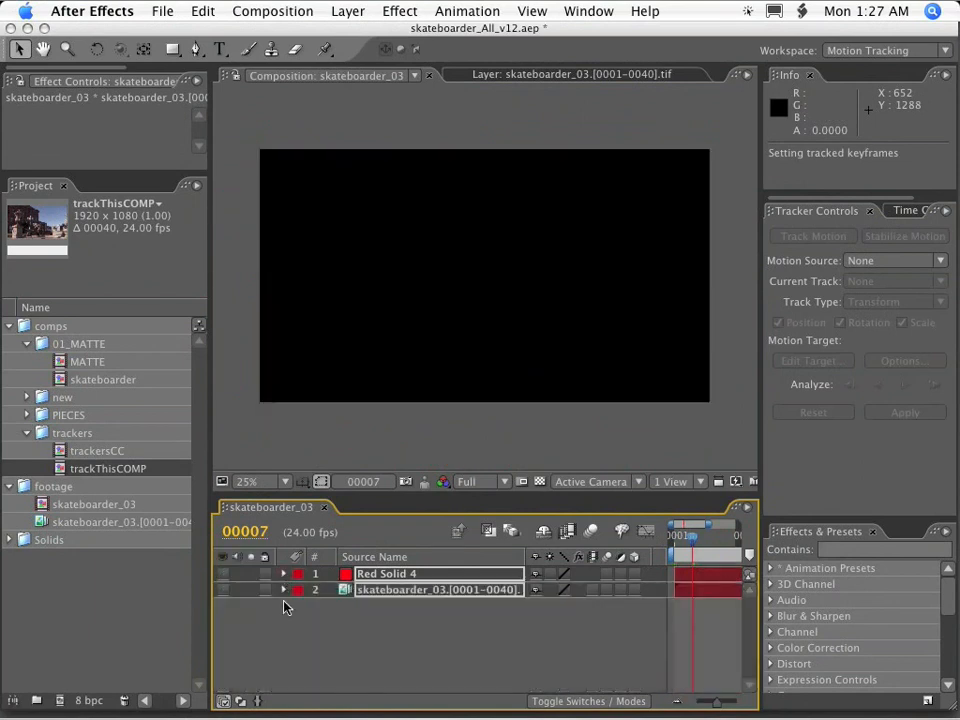
click(267, 598)
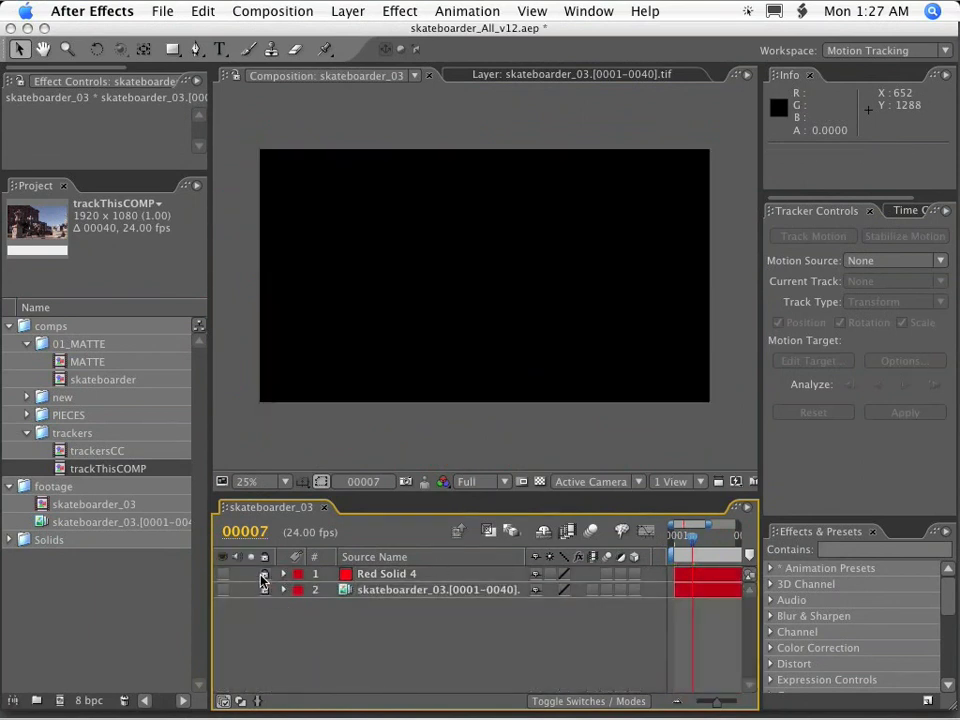
Show the skateboarder_03 footage at frame 1 and select Red Solid 4 in the timeline.
drag(678, 543, 650, 543)
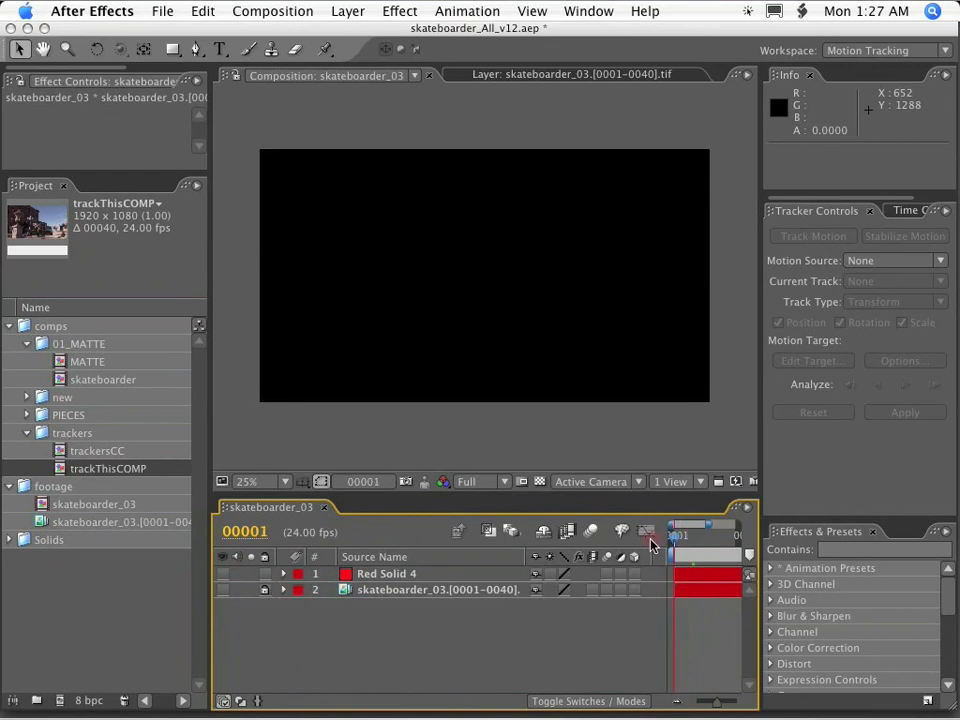
click(222, 591)
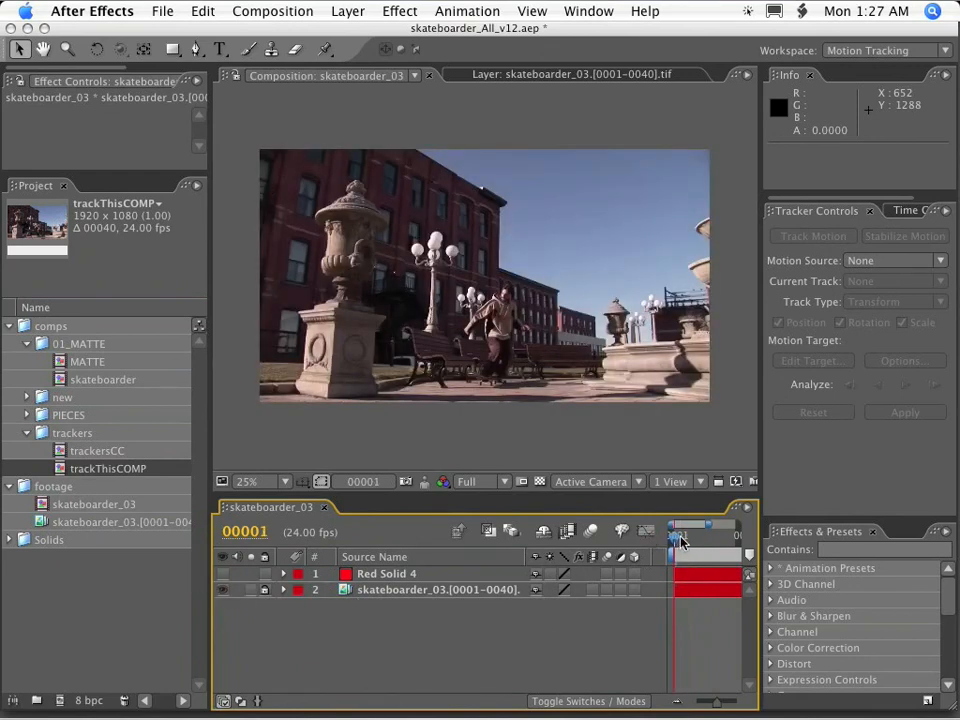
drag(762, 523, 829, 518)
click(383, 575)
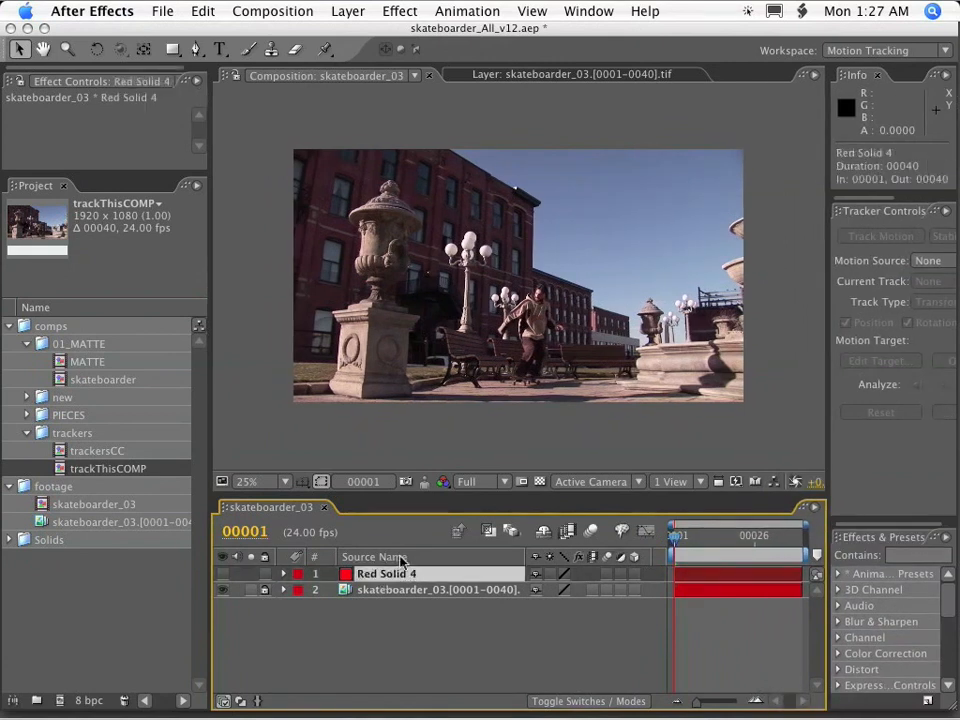
With the Pen tool, start a mask at frame 1 along the left bench's back and seat and the top of the middle bench.
scroll(494, 430, up, 2)
key(space)
drag(494, 430, 478, 260)
scroll(476, 342, up, 1)
key(grave)
key(g)
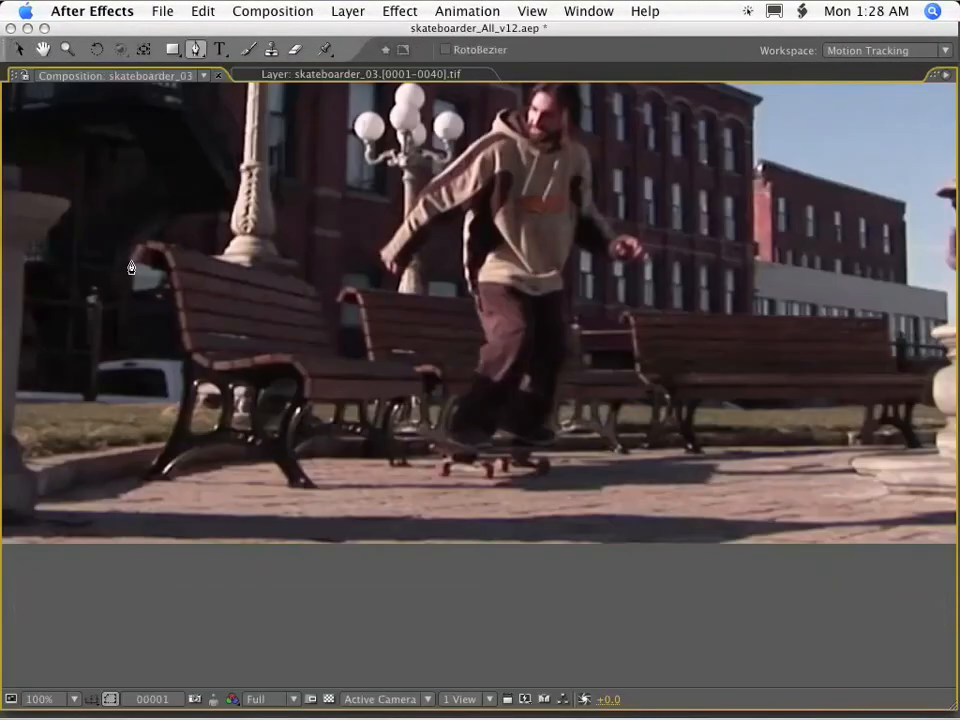
click(305, 281)
click(313, 292)
click(329, 352)
click(369, 361)
click(358, 304)
click(556, 314)
At frame 40, scale the whole open mask with a free transform so it fits the left and middle benches.
key(End)
key(v)
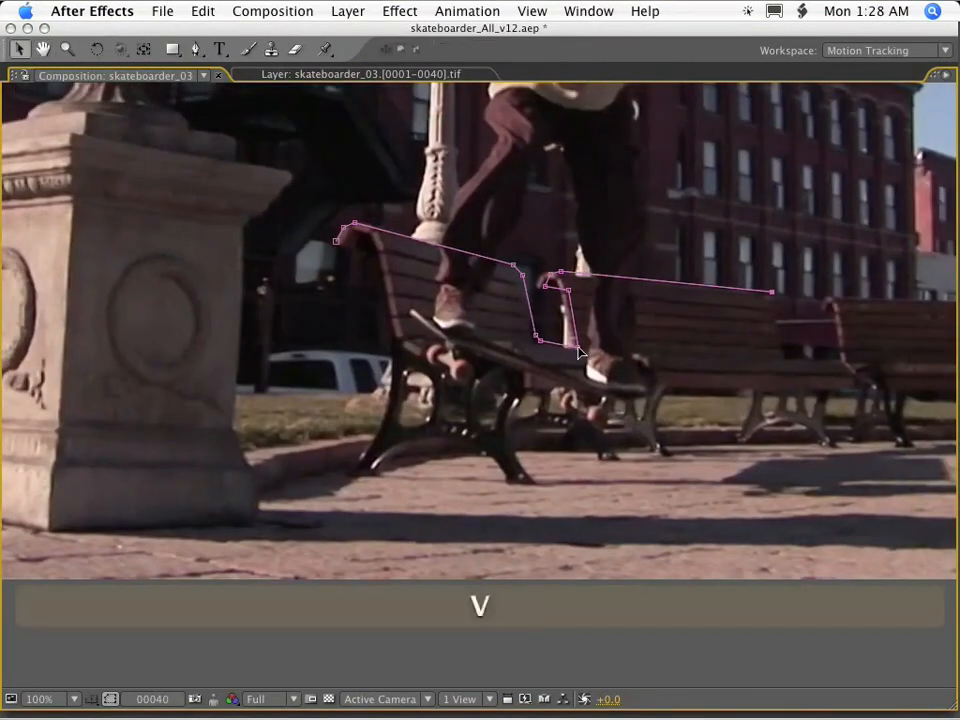
double_click(579, 352)
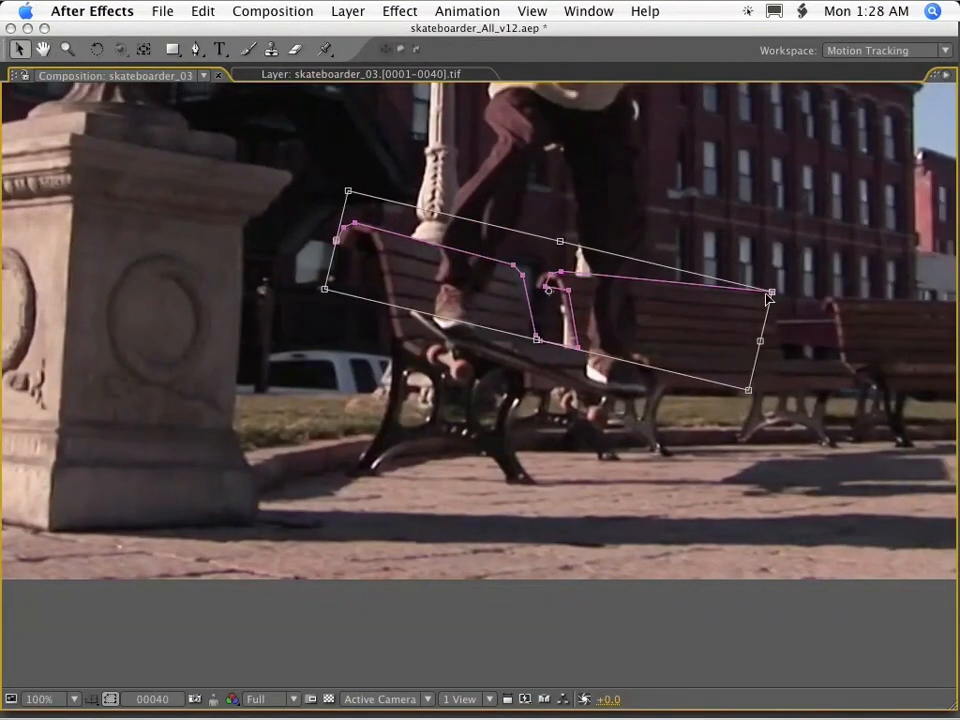
click(666, 317)
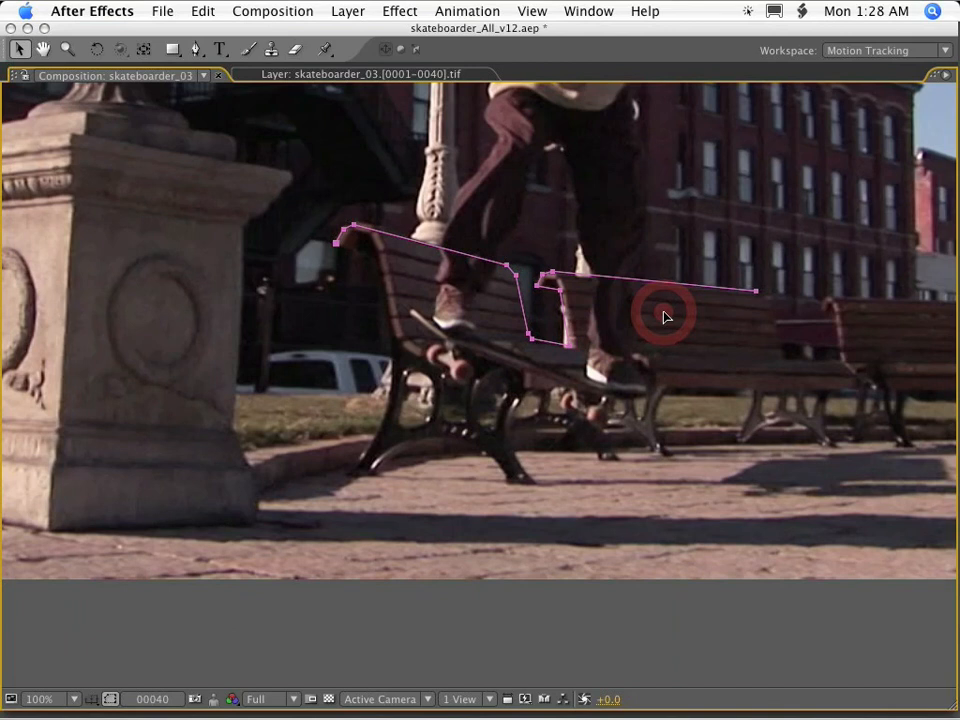
key(super+t)
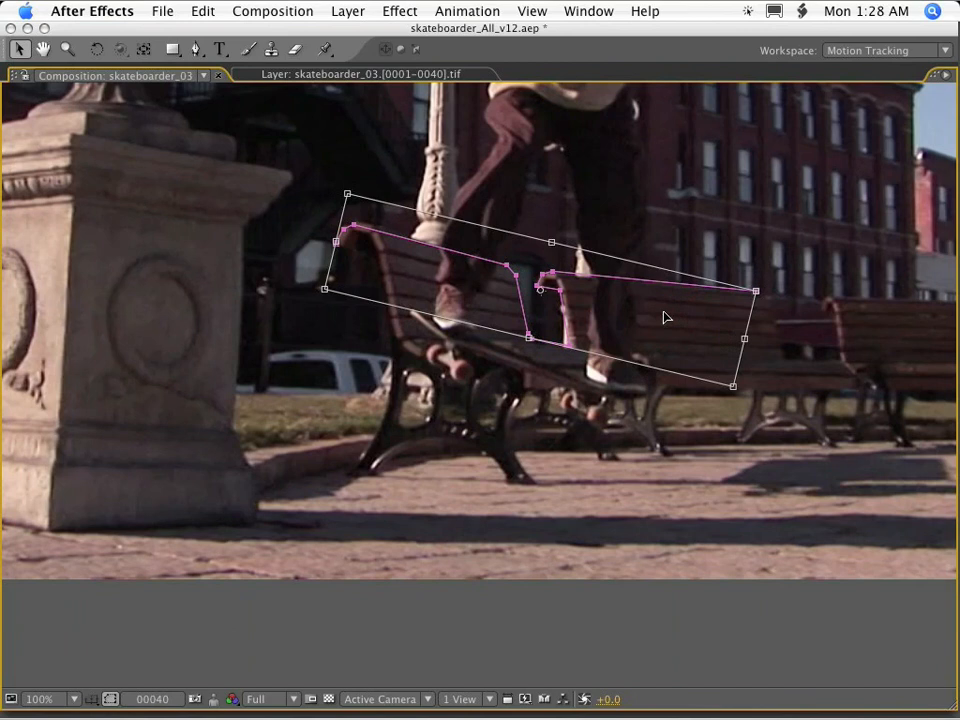
drag(755, 291, 763, 291)
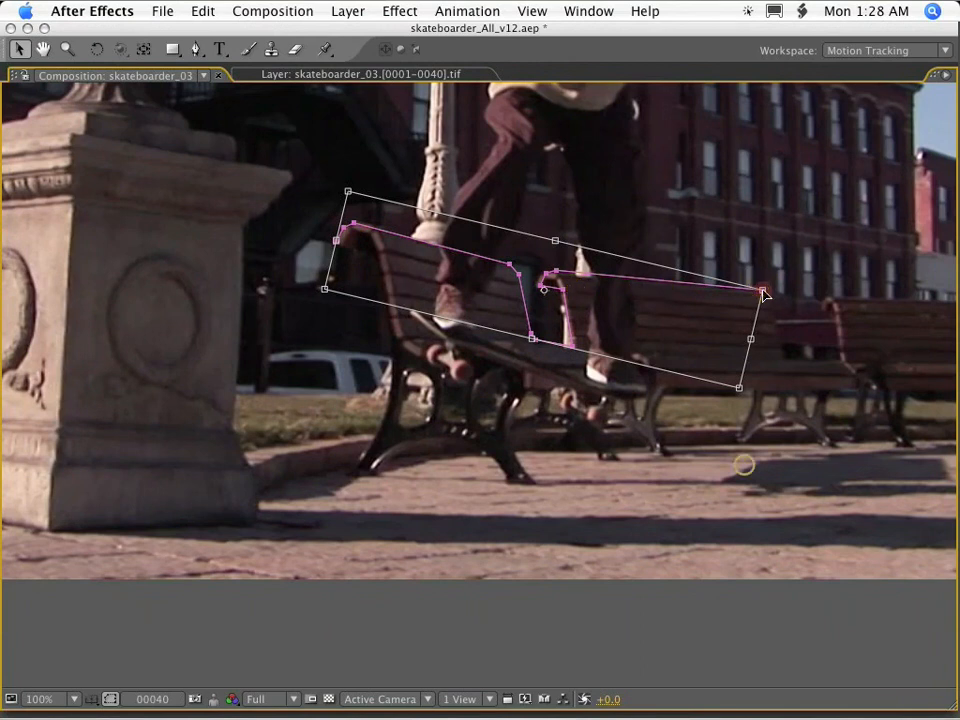
drag(763, 291, 757, 291)
key(Return)
Fine-tune the mask points around the left and middle benches at frame 40, including the end of the middle bench's top edge.
key(period)
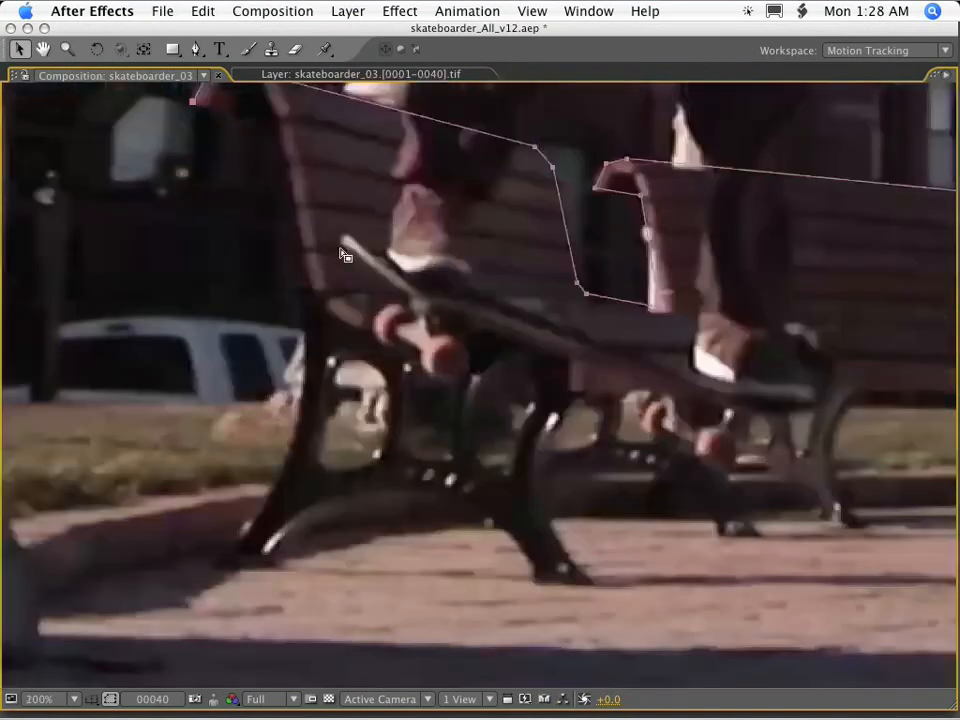
drag(343, 255, 425, 463)
drag(312, 273, 311, 269)
click(289, 281)
drag(540, 380, 398, 327)
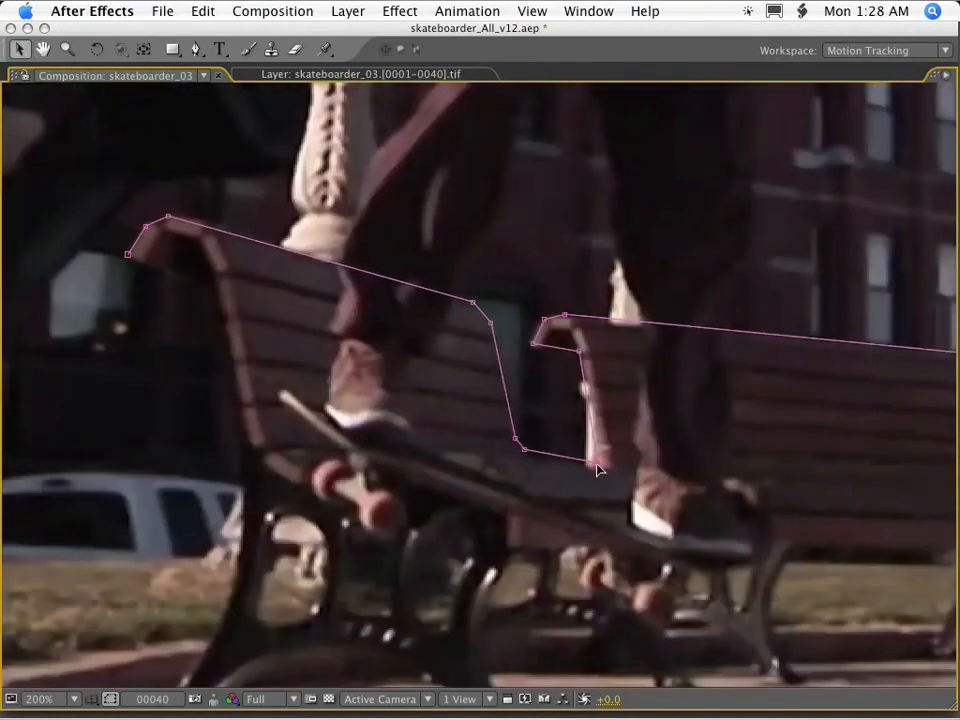
key(space)
drag(863, 370, 459, 304)
drag(568, 288, 568, 292)
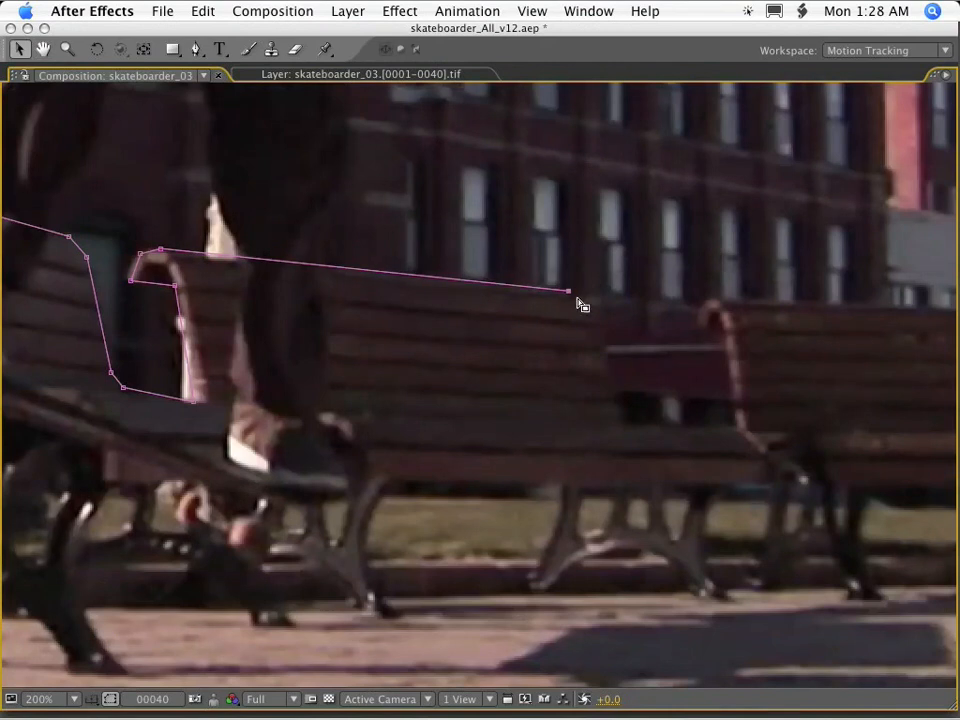
Continue the mask down the far end of the middle bench's back, along its seat and up to the right bench's top.
key(g)
click(584, 304)
click(596, 323)
click(621, 421)
click(630, 426)
click(738, 430)
click(713, 301)
Trace the right bench's top edge, far seat end and curved outer leg down to the ground.
key(space)
drag(900, 345, 288, 343)
click(632, 315)
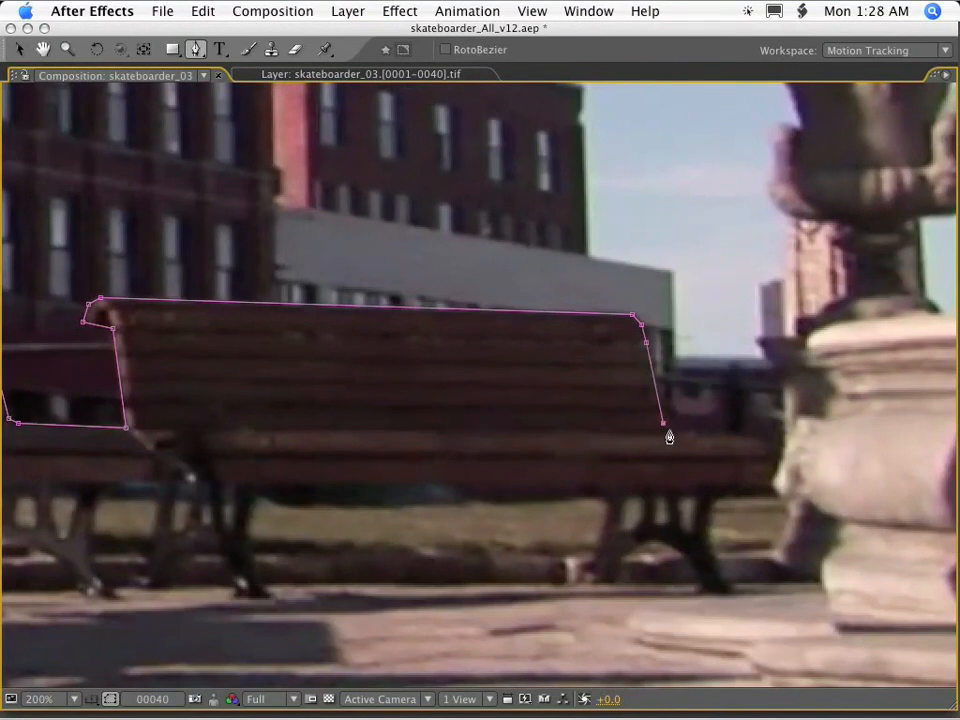
click(755, 439)
click(765, 446)
click(769, 482)
click(733, 485)
drag(709, 524, 712, 566)
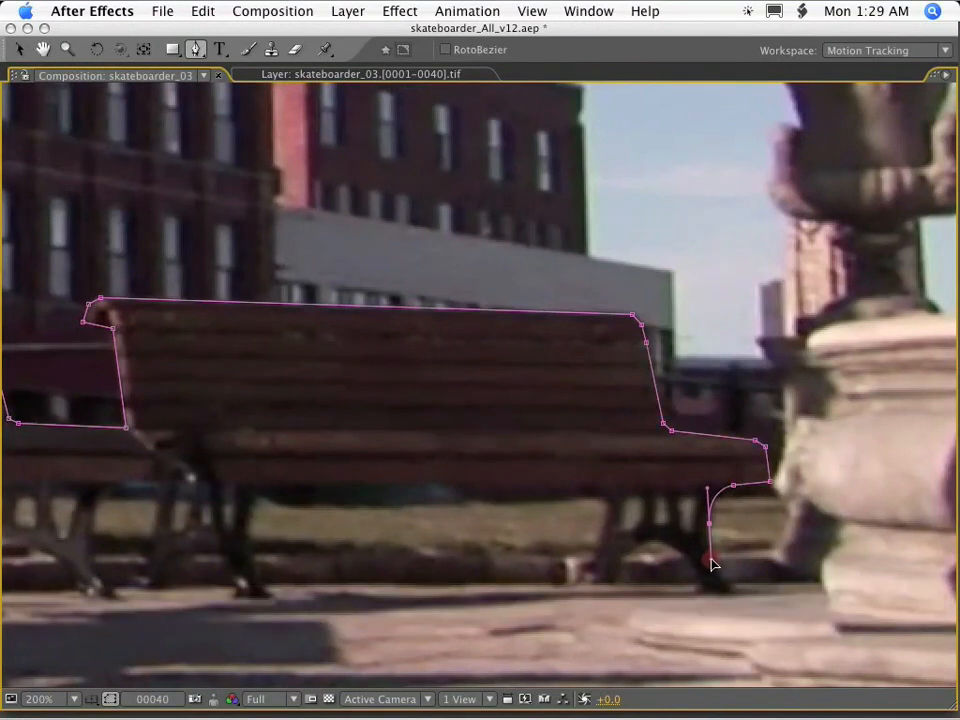
alt+super+click(731, 588)
key(v)
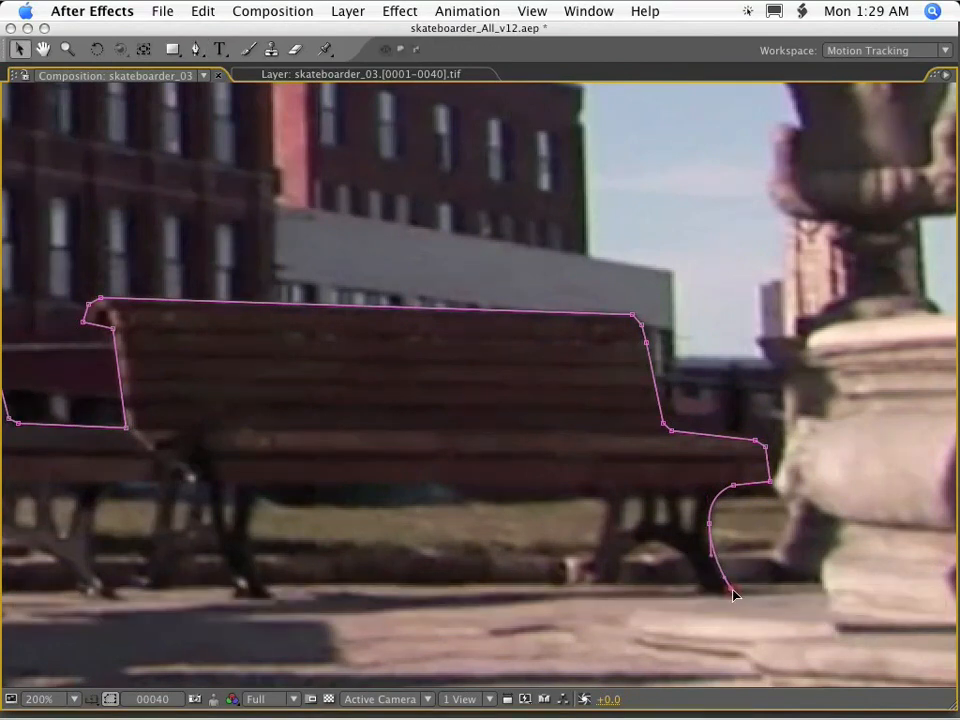
Trace the arch under the right bench's far legs, its seat underside and the outer edge of its near leg.
key(g)
click(701, 594)
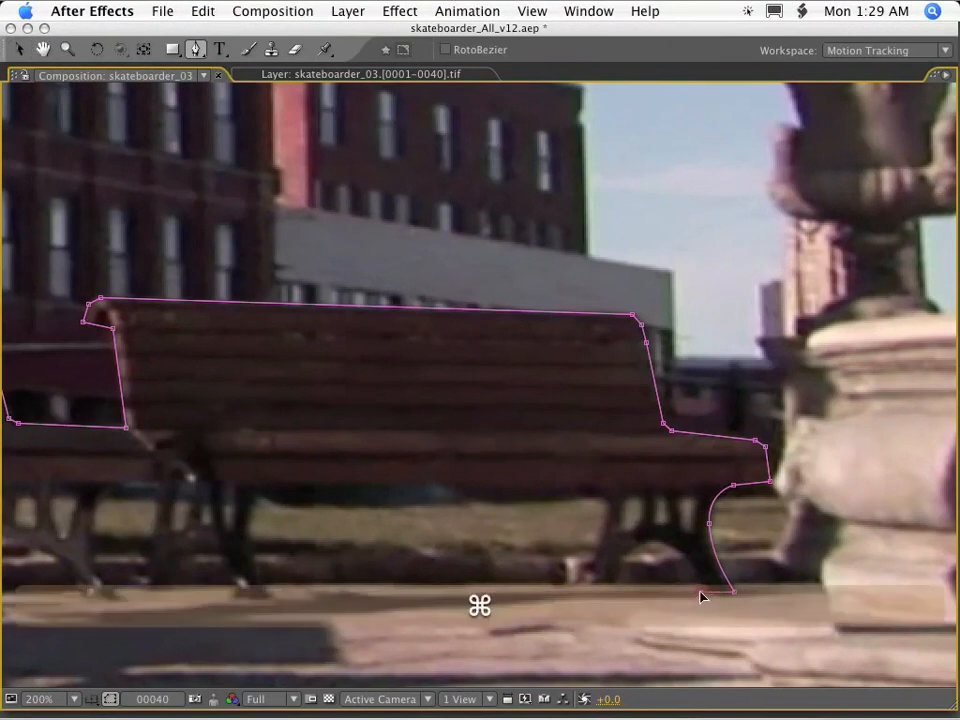
drag(655, 543, 612, 538)
click(612, 582)
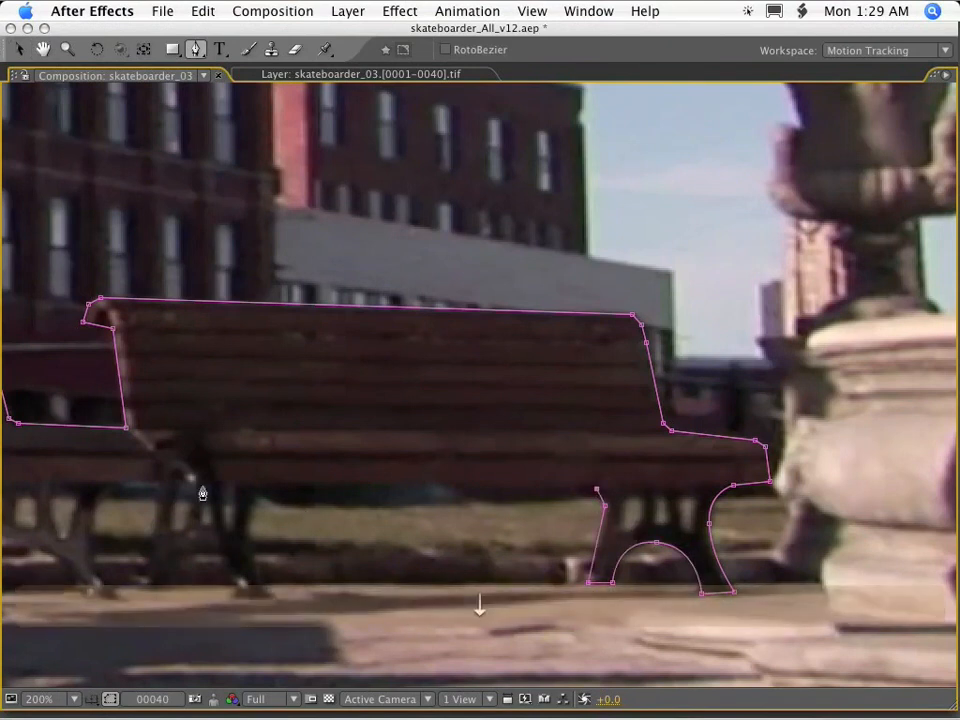
click(264, 485)
drag(248, 532, 170, 570)
click(270, 598)
Trace the middle bench's far legs with their arch, its seat underside and the outer edge of its near leg.
key(space)
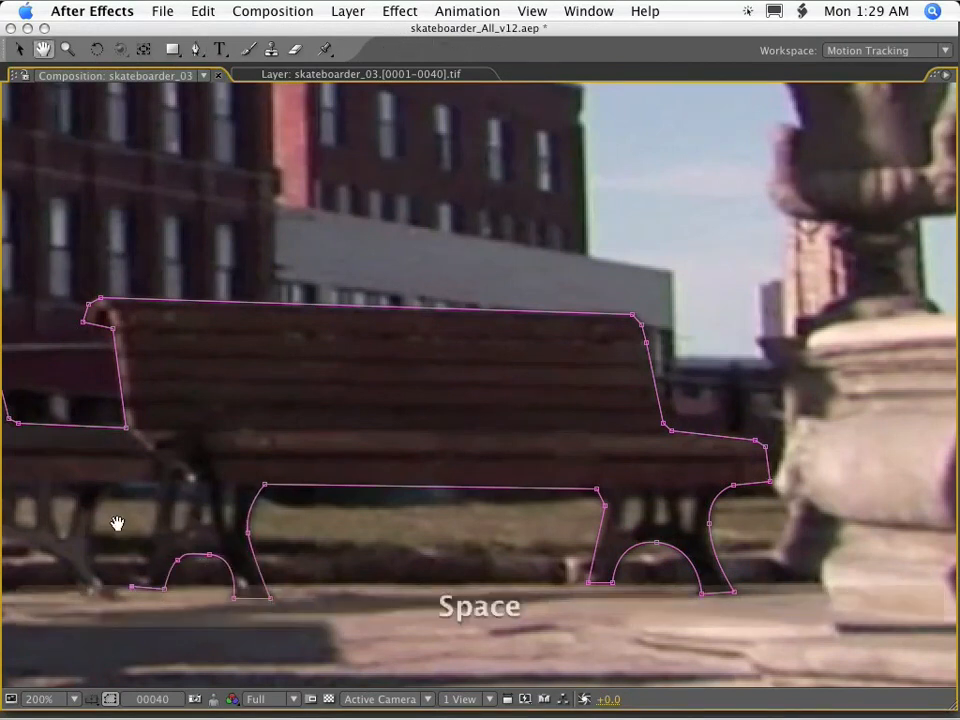
drag(118, 521, 531, 476)
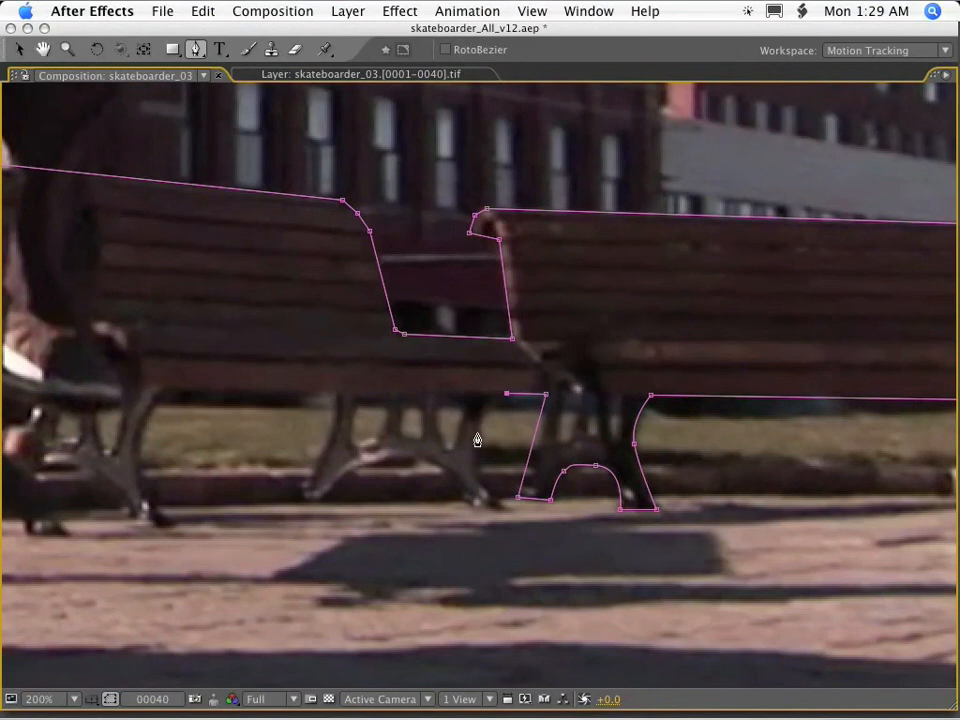
drag(479, 437, 479, 466)
mouse_move(504, 509)
mouse_down()
mouse_move(524, 521)
mouse_move(500, 520)
mouse_up()
drag(410, 462, 414, 461)
click(325, 505)
drag(323, 500, 322, 503)
click(300, 501)
drag(328, 439, 336, 416)
click(174, 387)
drag(139, 453, 380, 460)
click(169, 524)
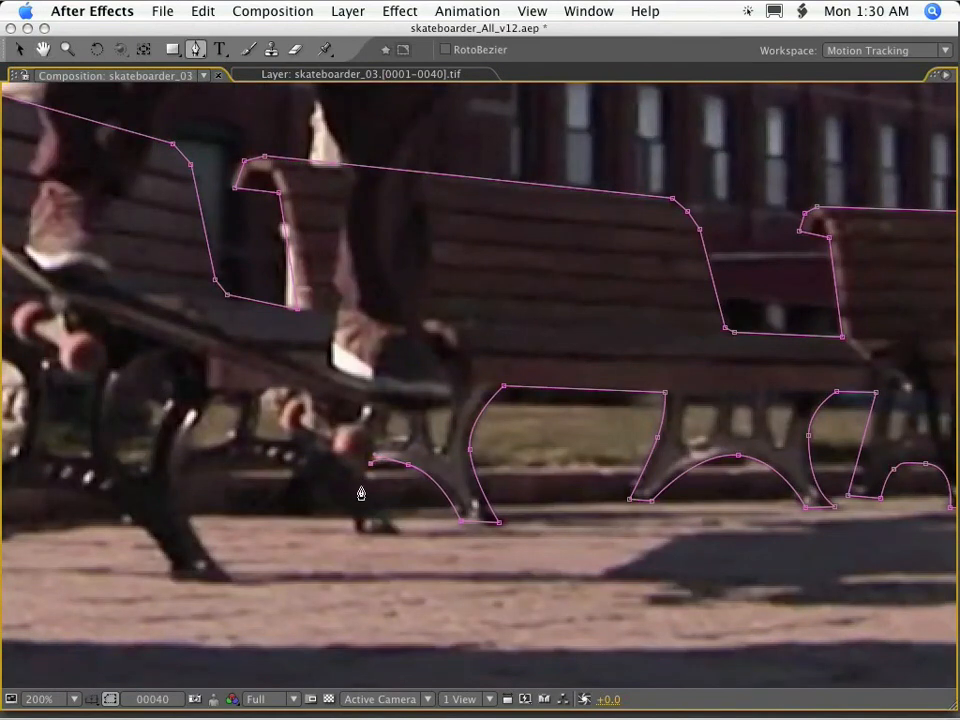
Trace the bench legs beneath the skateboard and the wide arch under the left bench's near legs.
drag(277, 463, 211, 453)
click(181, 486)
click(228, 580)
drag(262, 528, 435, 479)
click(347, 530)
drag(235, 444, 135, 439)
drag(68, 508, 301, 475)
click(310, 481)
key(v)
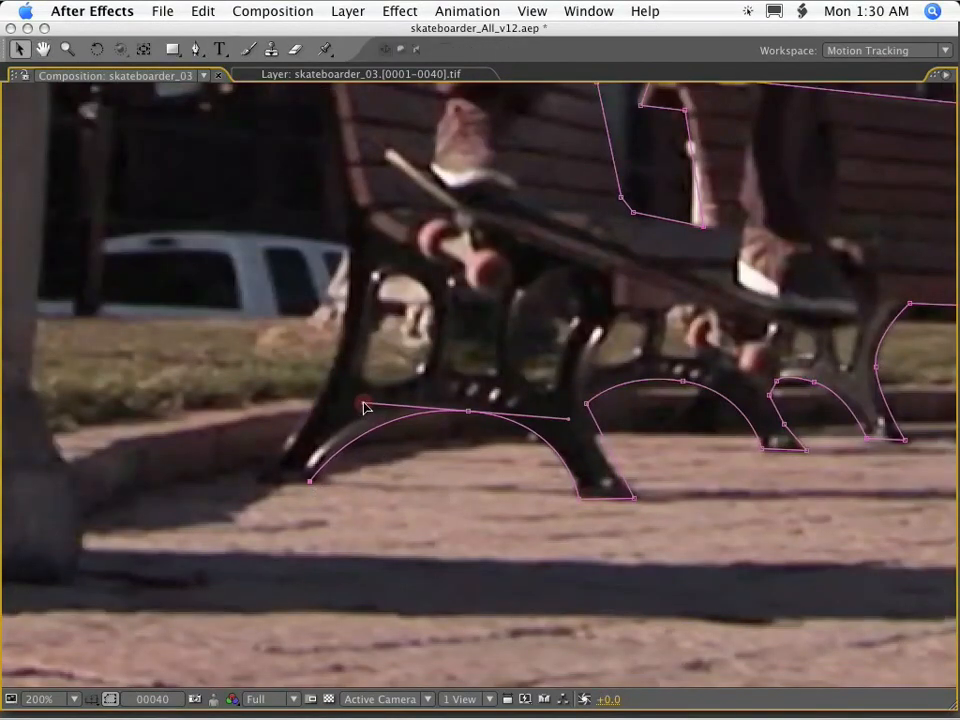
Trace the left bench's outer leg and the rear edge of its back, and close the mask at its starting point.
key(g)
click(254, 479)
click(333, 362)
drag(345, 329, 346, 325)
drag(377, 264, 441, 362)
click(412, 343)
click(405, 279)
click(384, 137)
click(298, 112)
drag(385, 137, 404, 265)
key(v)
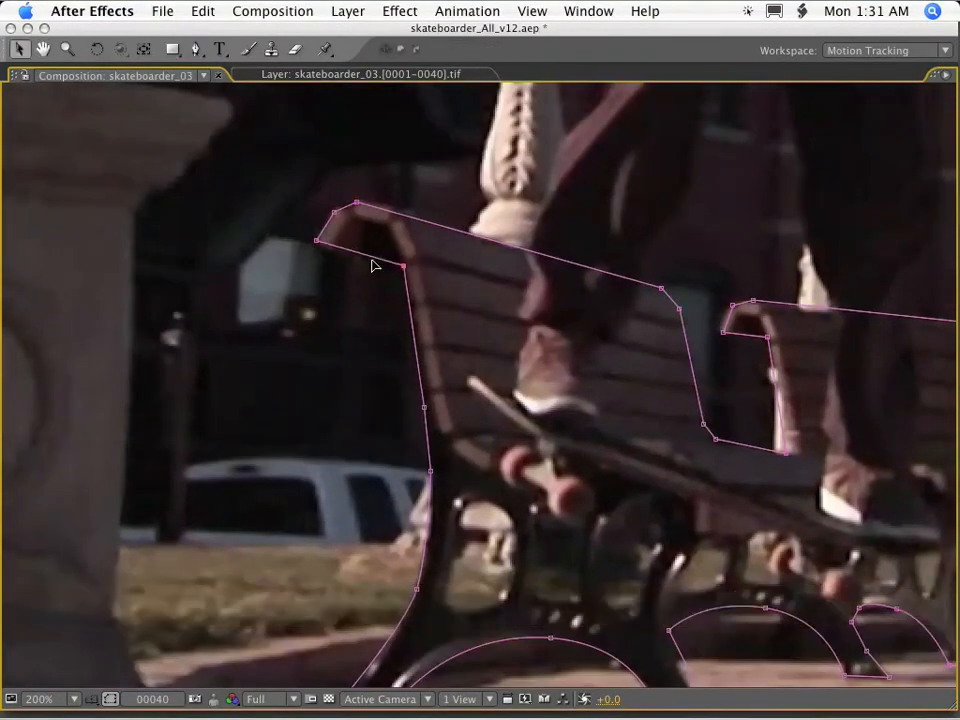
Curve the straight inner leg edges of the mask beneath the middle and right benches.
drag(784, 574, 441, 315)
drag(607, 381, 390, 379)
drag(795, 332, 618, 342)
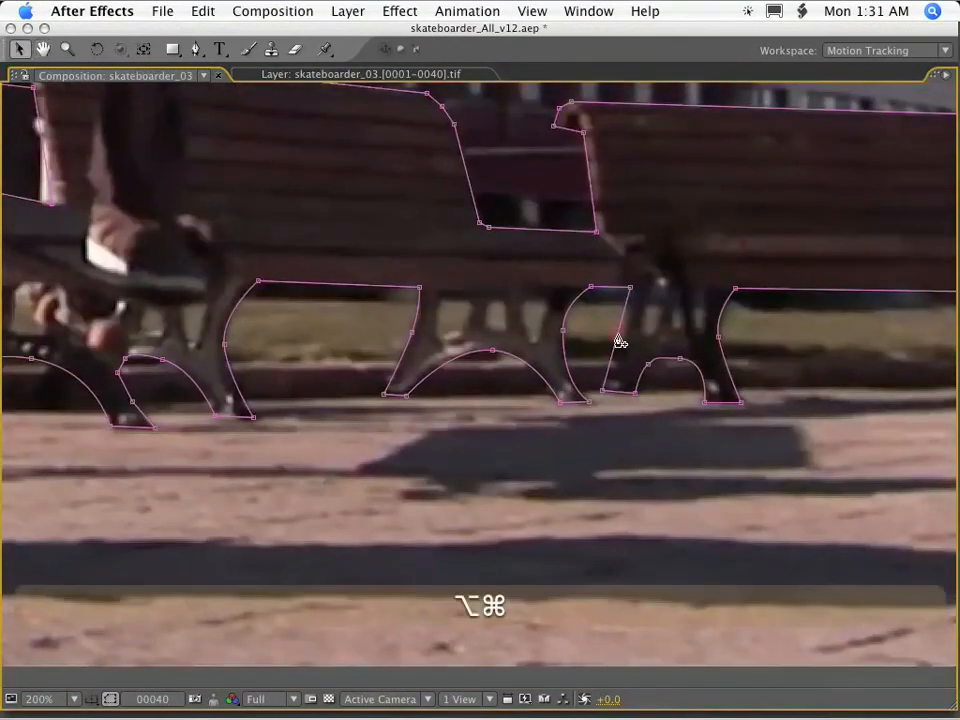
drag(933, 334, 520, 414)
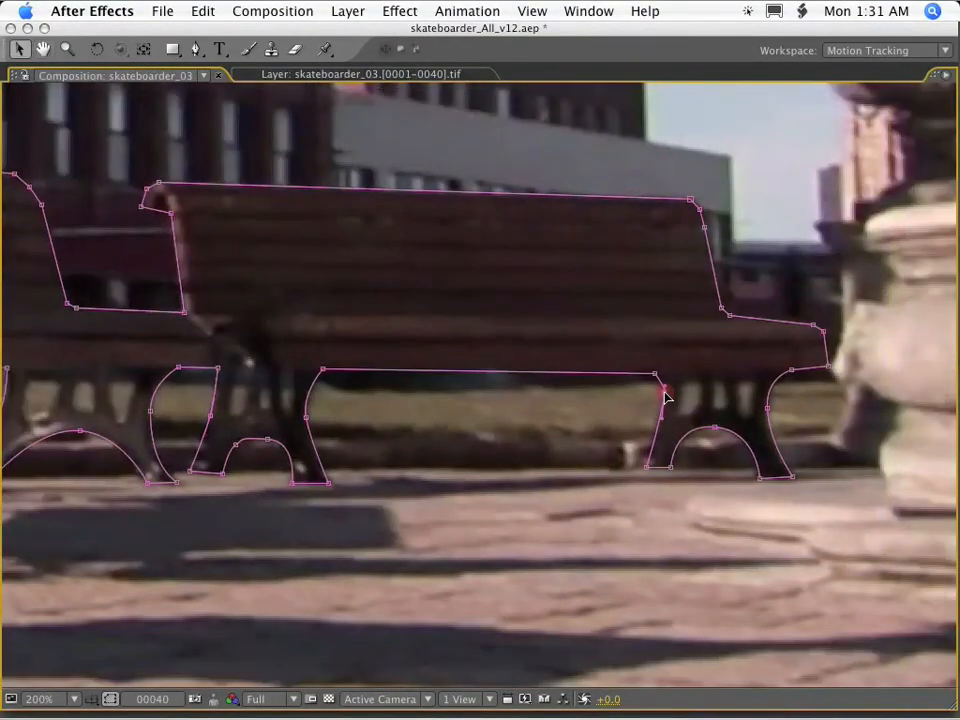
At frame 1, free-transform the whole mask to align it with all three benches.
key(comma)
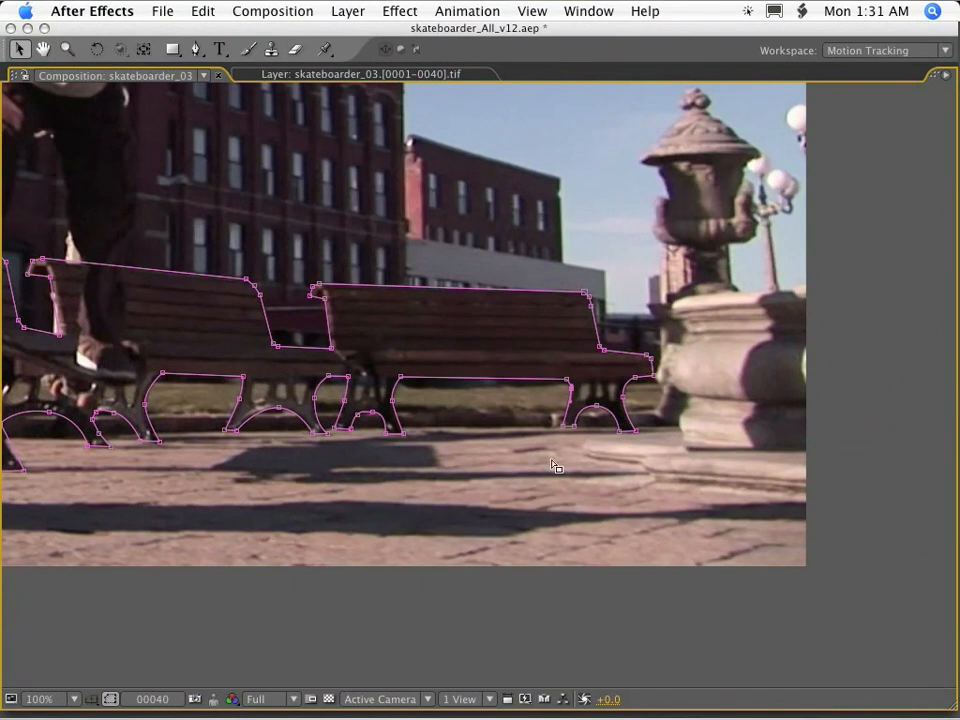
key(space)
double_click(196, 230)
key(space)
drag(625, 322, 647, 335)
drag(608, 384, 285, 280)
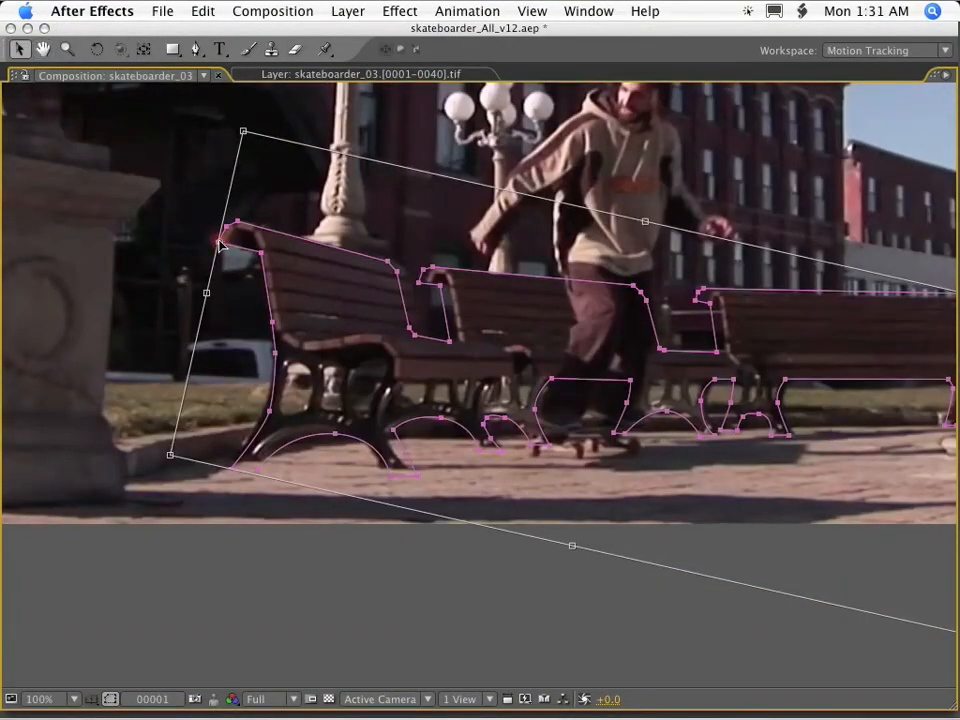
key(space)
drag(220, 243, 97, 254)
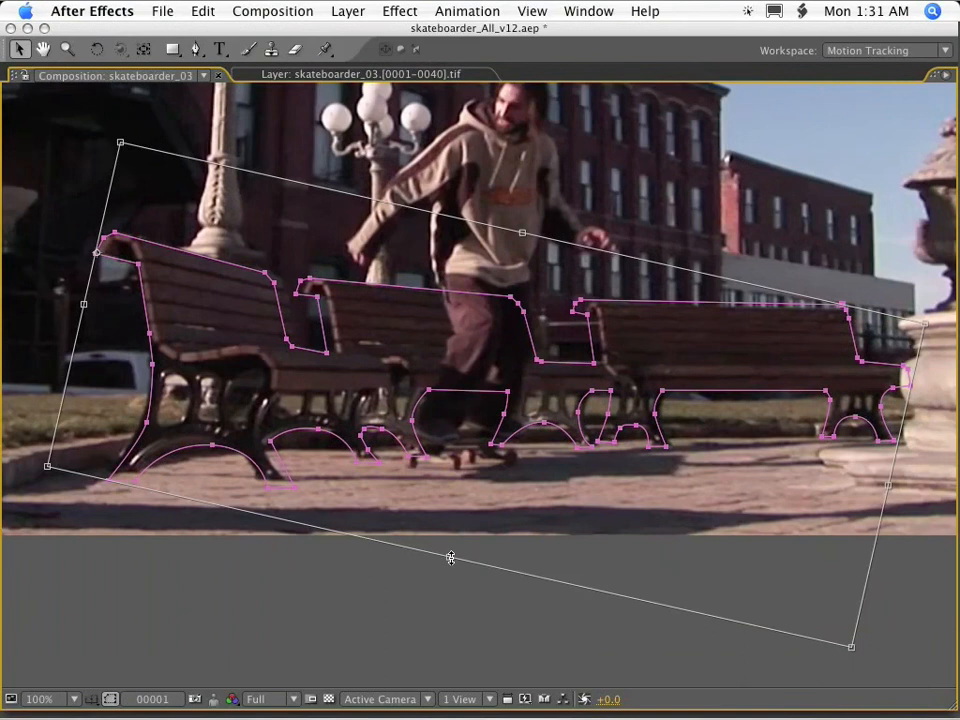
drag(451, 558, 451, 549)
key(space)
drag(574, 497, 501, 512)
drag(872, 329, 877, 343)
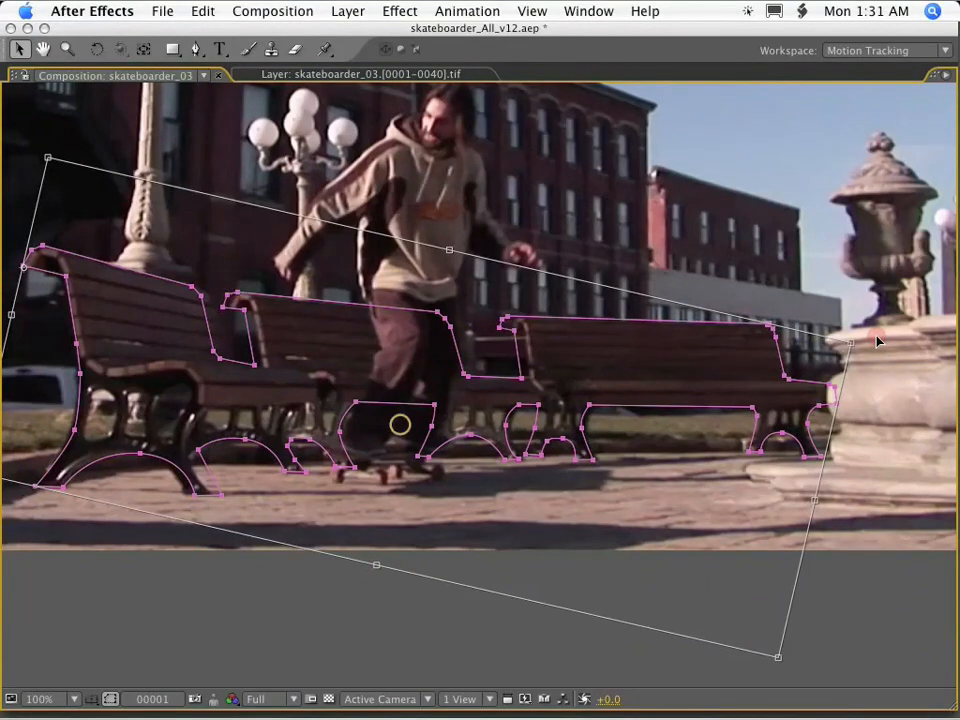
click(289, 354)
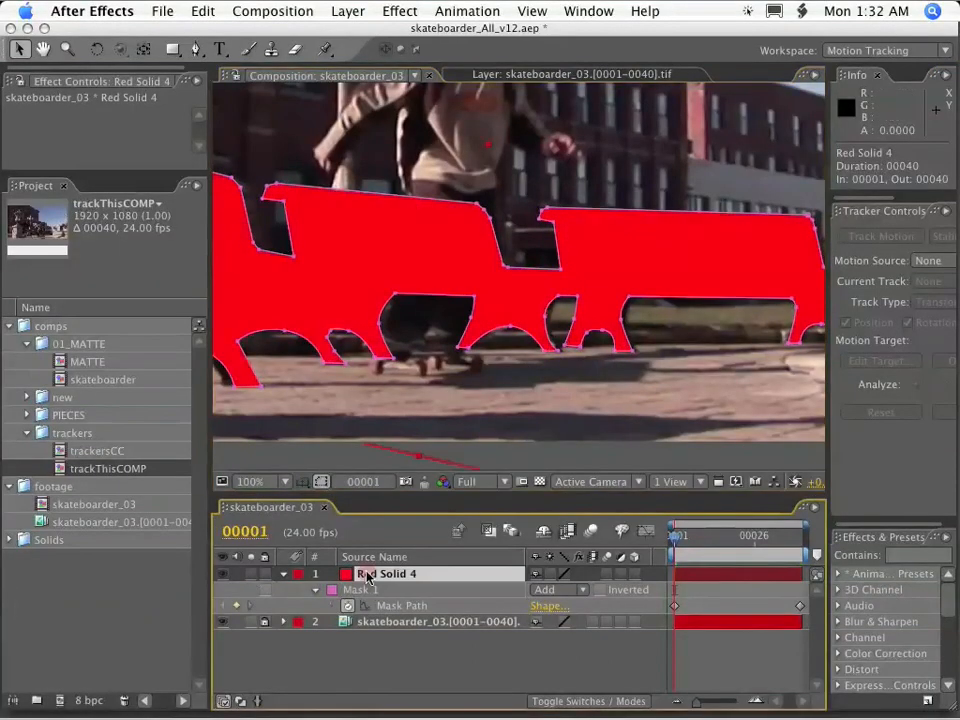
Make Red Solid 4 visible and lower its opacity until the footage shows through fully, keeping the layer selected.
key(t)
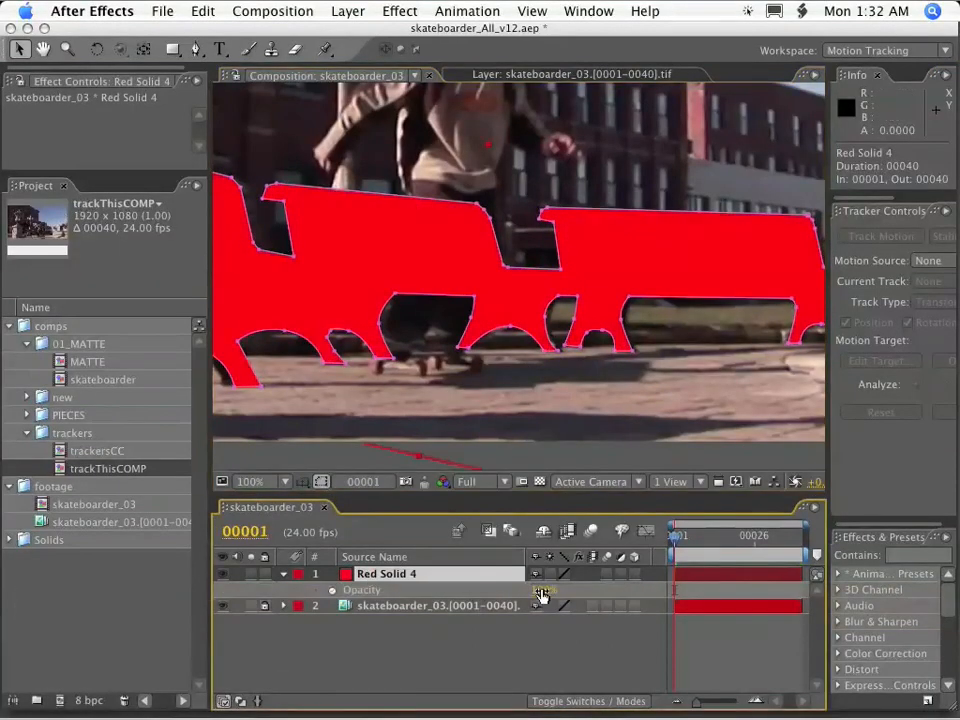
drag(541, 590, 297, 578)
click(283, 574)
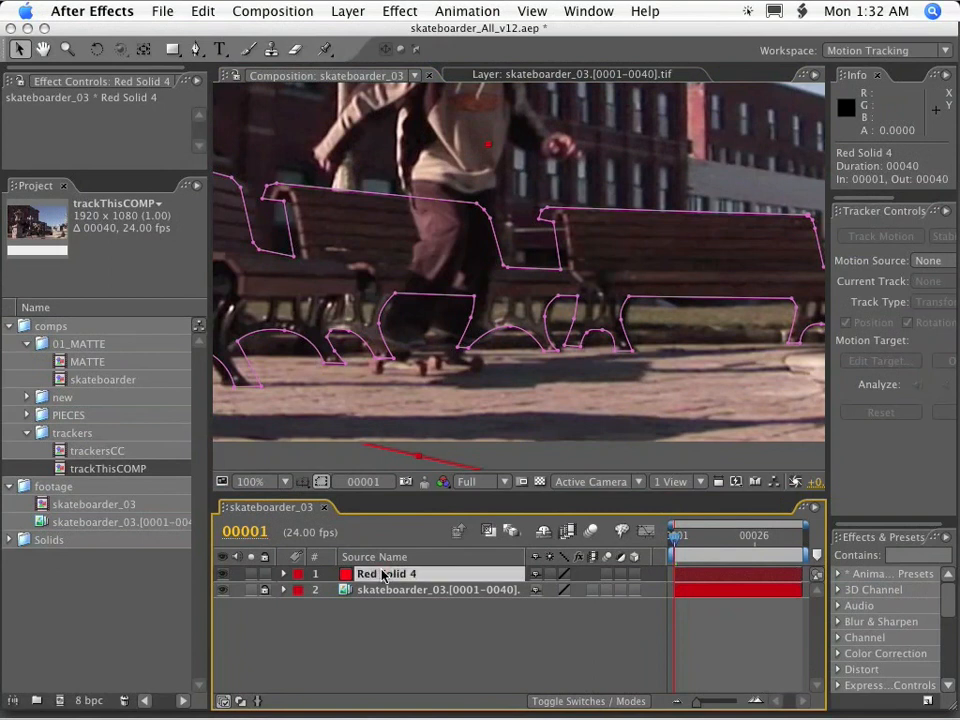
click(310, 597)
click(385, 575)
key(p)
key(p)
click(385, 593)
click(381, 576)
Refine the mask points in the gap between the left and middle benches at frame 1.
key(period)
key(space)
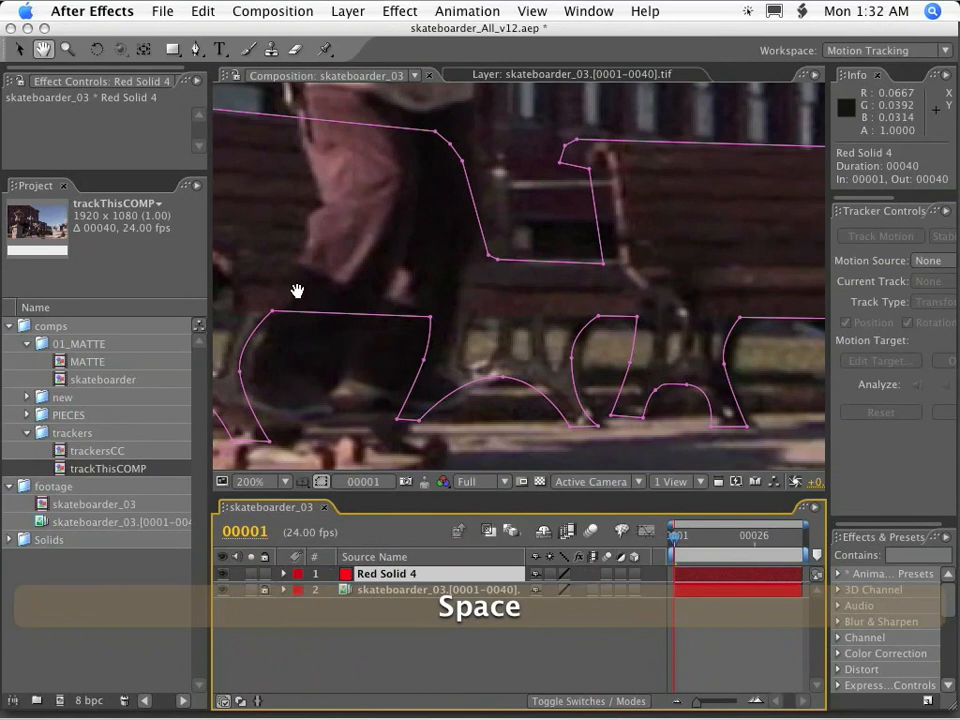
click(221, 575)
drag(297, 291, 782, 398)
drag(361, 255, 621, 309)
scroll(461, 246, down, 1)
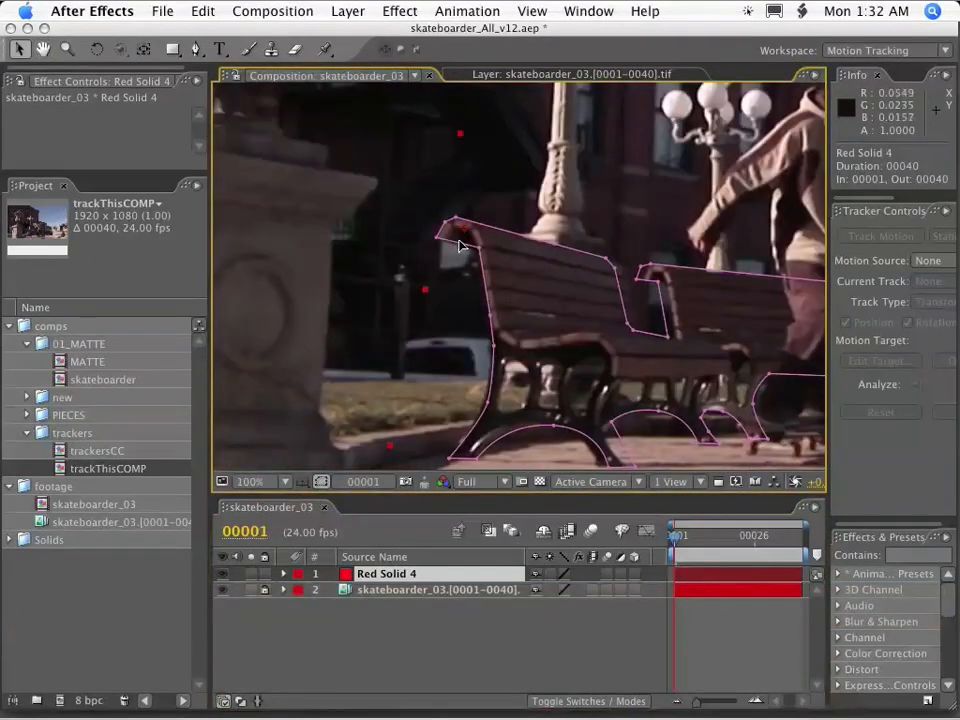
click(460, 243)
key(space)
drag(588, 259, 444, 239)
scroll(491, 251, up, 1)
drag(493, 213, 507, 213)
drag(528, 357, 539, 359)
drag(450, 334, 466, 334)
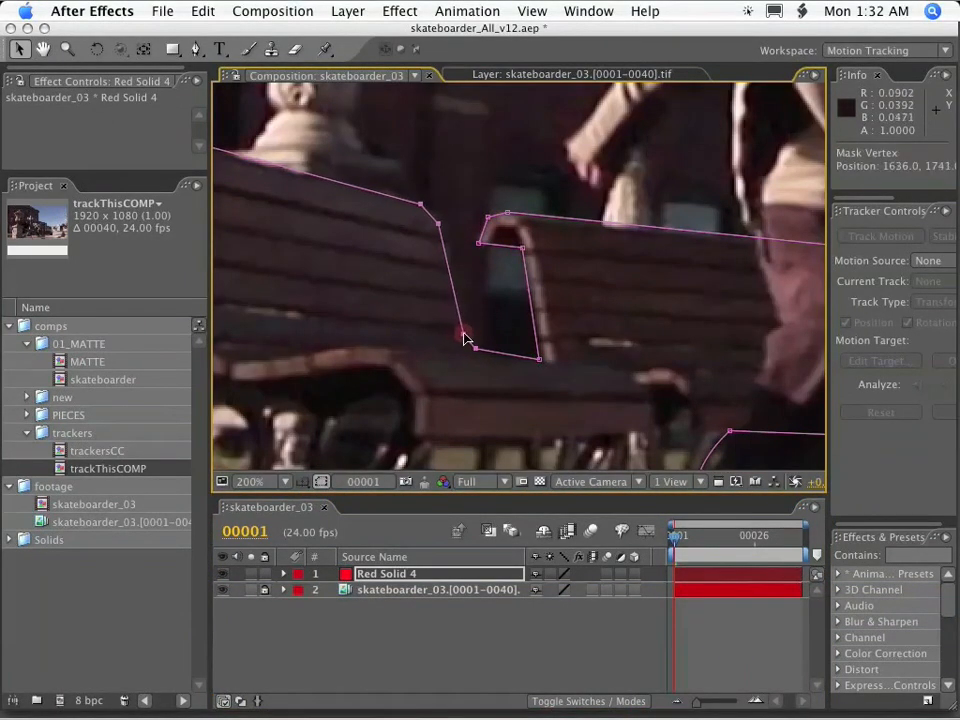
Refine the mask points in the gap between the middle and right benches at frame 1.
key(space)
drag(821, 299, 444, 321)
drag(752, 422, 494, 233)
drag(516, 273, 535, 275)
Adjust the mask points at the far end of the right bench where the backrest meets the armrest.
key(space)
drag(792, 336, 318, 259)
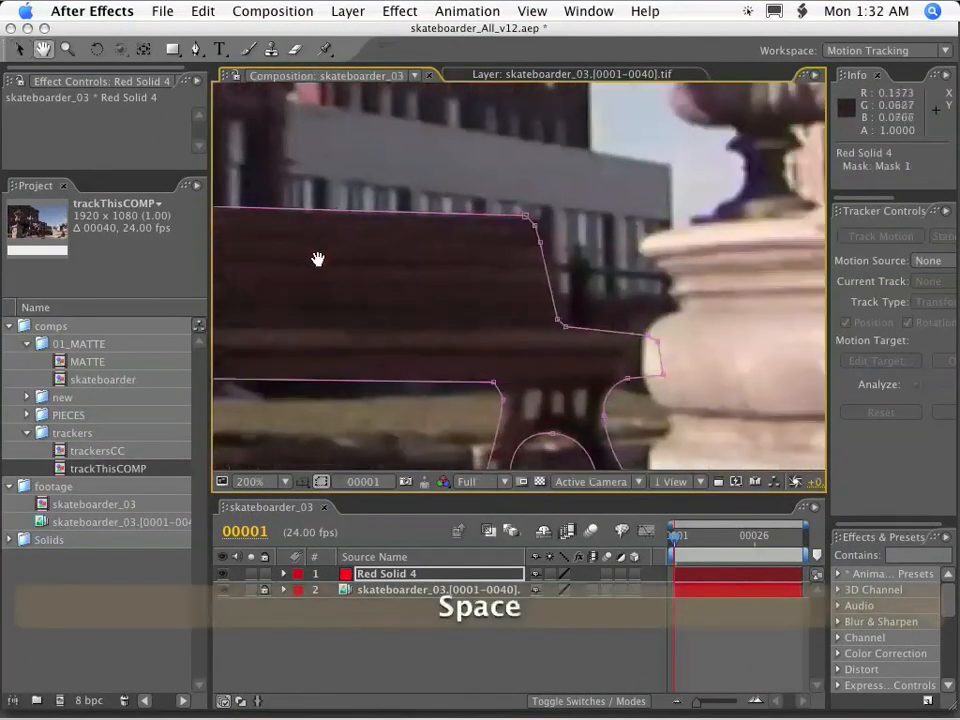
drag(591, 345, 477, 188)
drag(566, 327, 574, 328)
drag(699, 396, 601, 317)
drag(629, 378, 622, 154)
Refine the mask points around the right bench's outer leg and its inner arch.
key(space)
drag(614, 259, 578, 258)
drag(495, 250, 501, 250)
drag(537, 211, 540, 211)
drag(471, 250, 475, 250)
drag(488, 178, 482, 164)
Refine the mask points around the adjoining legs of the middle and right benches at frame 1.
key(space)
drag(247, 214, 634, 314)
drag(614, 408, 394, 227)
drag(406, 358, 422, 361)
drag(494, 333, 622, 336)
key(space)
drag(514, 390, 455, 245)
drag(476, 369, 486, 368)
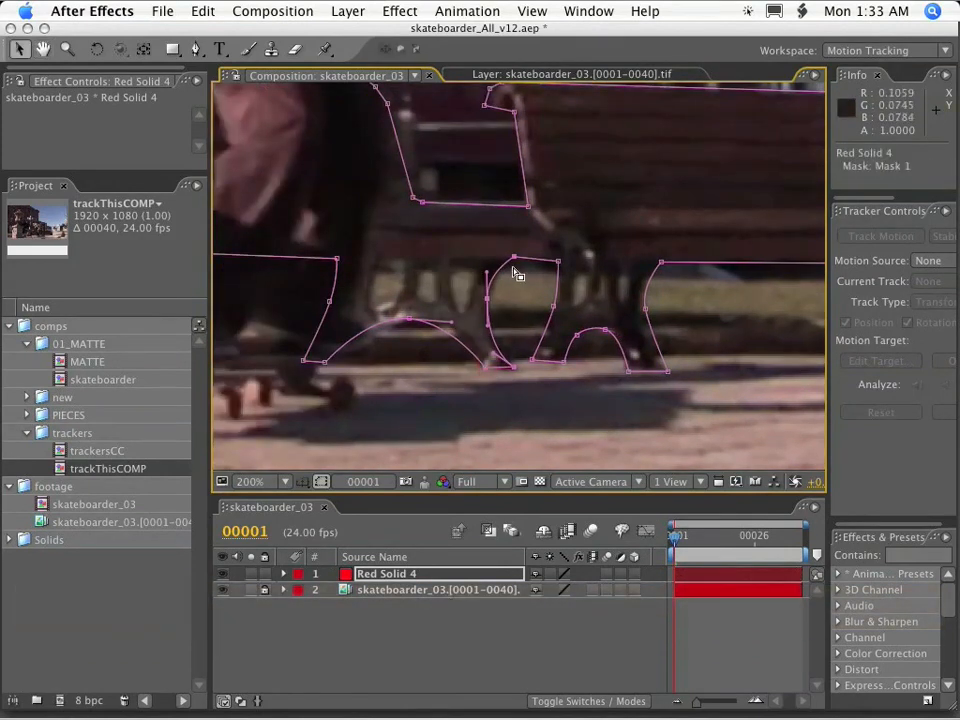
key(space)
drag(406, 335, 544, 313)
drag(446, 342, 457, 345)
Fit the mask to the foot of the left bench's right leg and the curved arch beside it.
key(space)
drag(323, 348, 557, 342)
drag(343, 462, 570, 394)
drag(572, 396, 409, 229)
drag(512, 344, 485, 345)
drag(445, 254, 445, 270)
drag(540, 232, 540, 239)
Adjust the remaining mask points around the legs of the left and middle benches at frame 1.
key(space)
drag(688, 251, 608, 257)
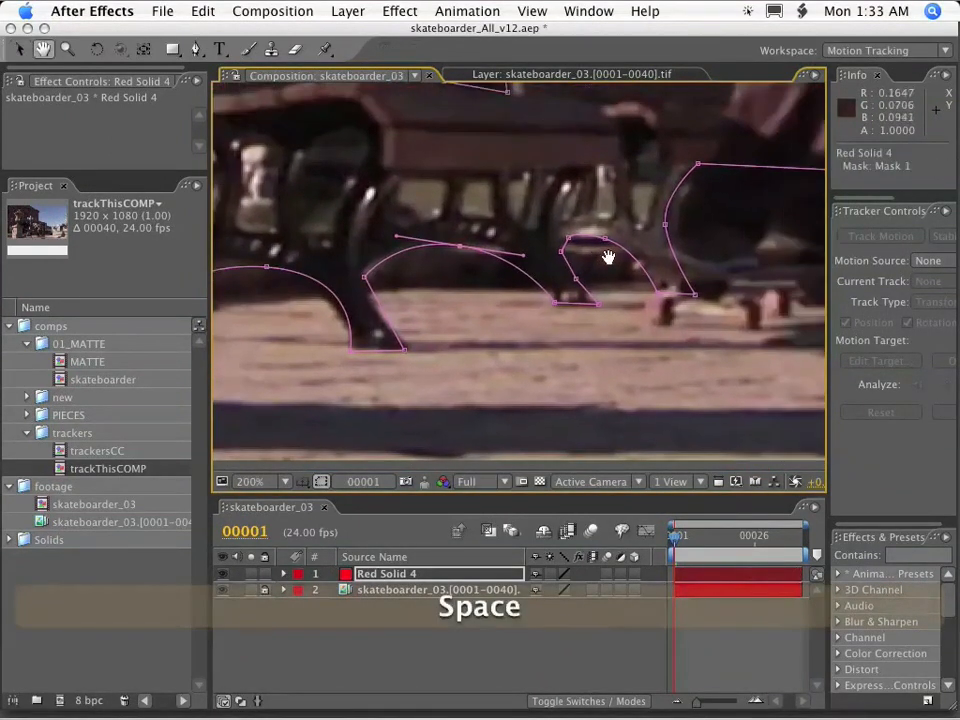
scroll(686, 311, down, 1)
key(space)
drag(686, 311, 736, 294)
scroll(736, 294, up, 1)
drag(365, 232, 348, 235)
drag(508, 313, 158, 384)
Turn on Live Update, and scrub and preview the tracked bench mask across the shot.
key(End)
key(space)
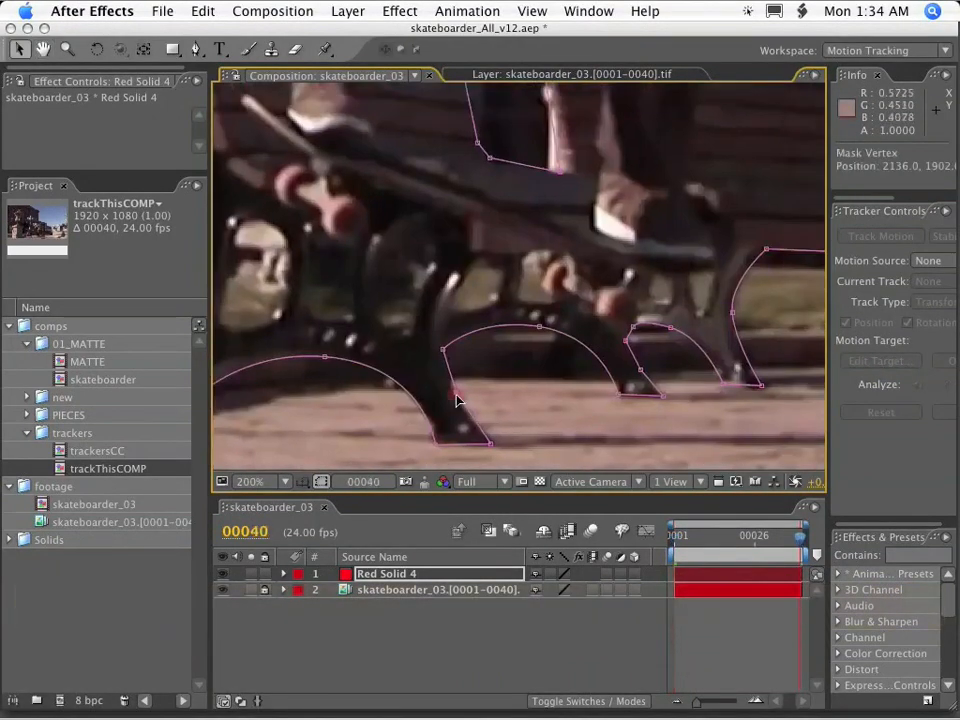
key(comma)
drag(797, 538, 634, 540)
click(488, 532)
scroll(482, 351, down, 1)
key(space)
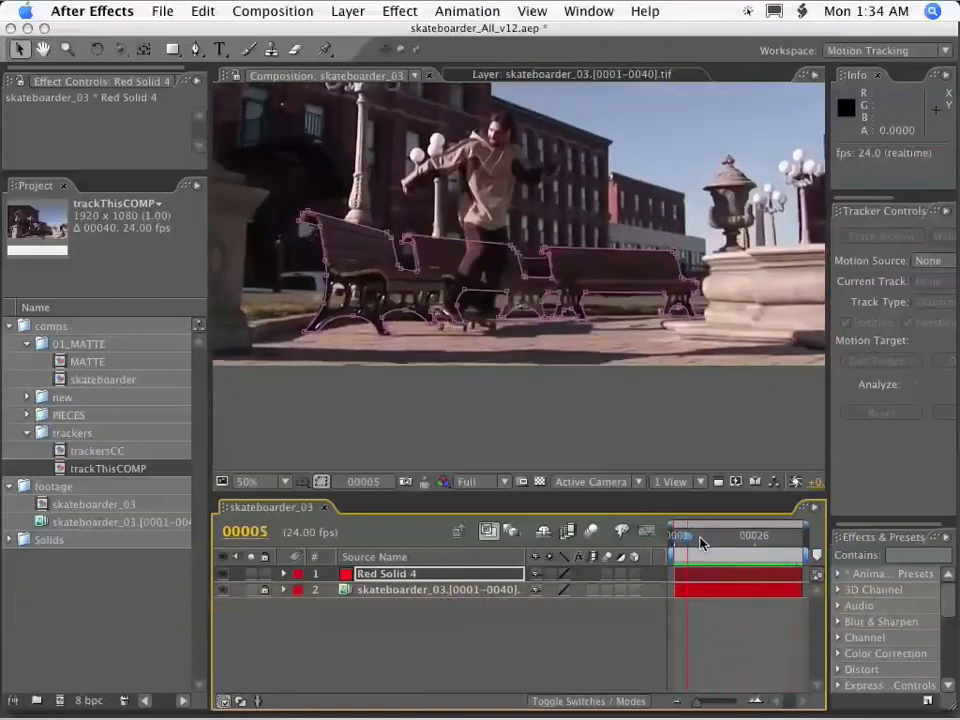
key(space)
At frame 1, draw a closed mask on Red Solid 4 around the first opening in the left bench's front leg.
scroll(570, 255, up, 3)
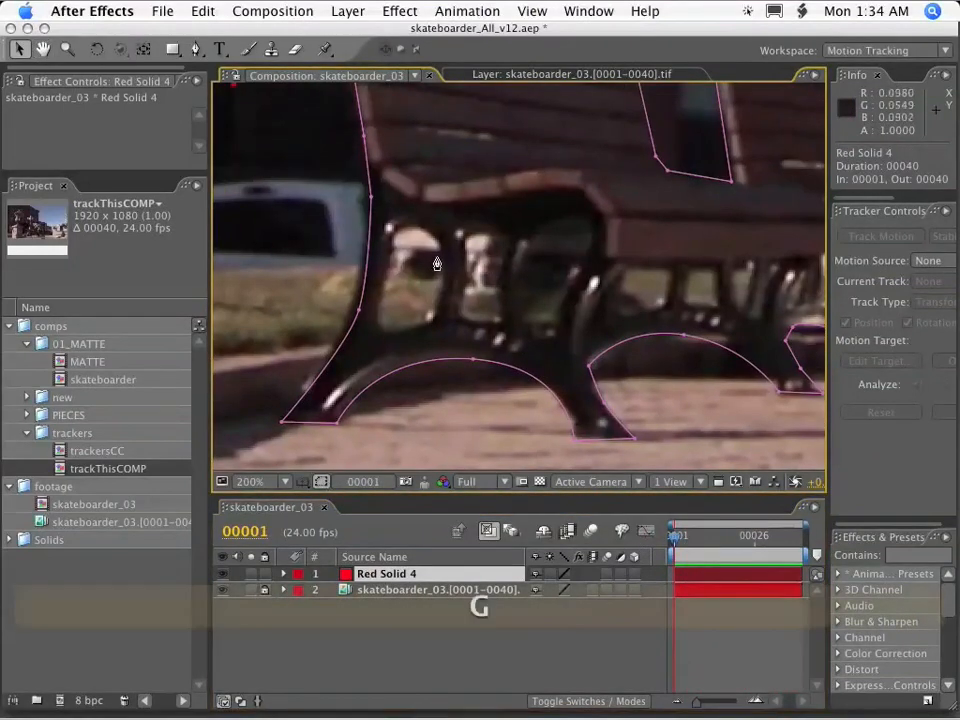
key(g)
click(418, 228)
drag(443, 276, 419, 326)
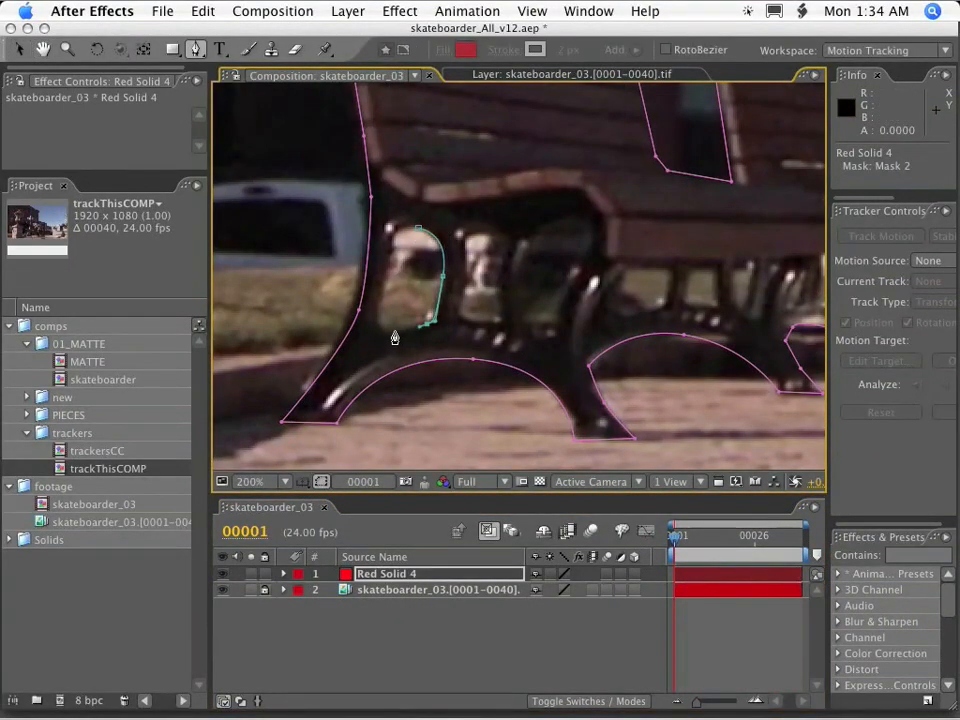
click(417, 229)
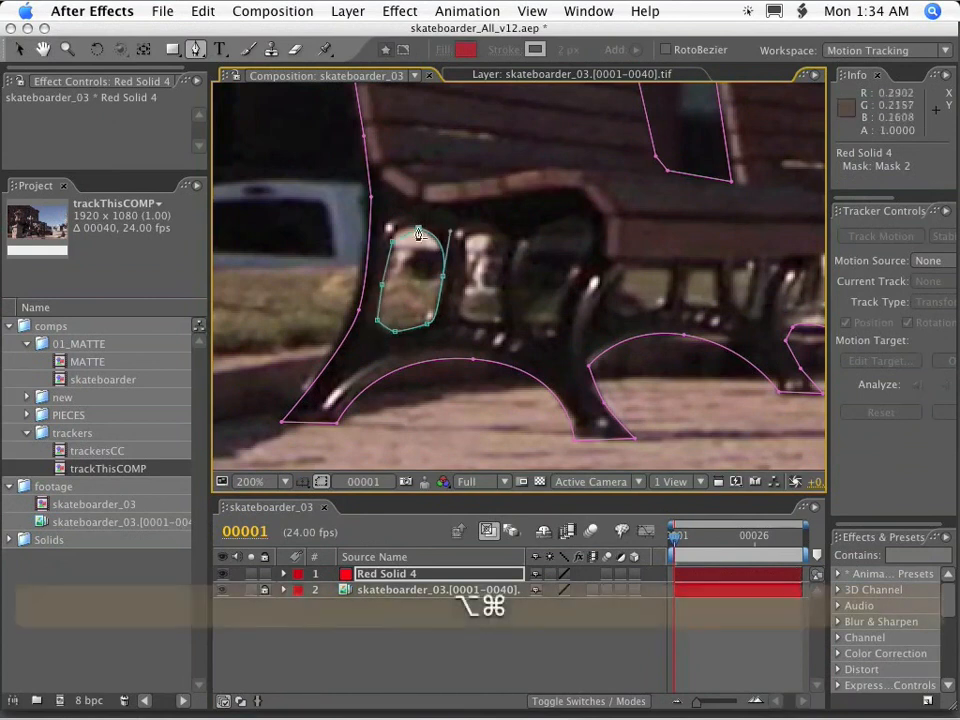
Smooth the corners of Mask 2 into curves that follow the rounded leg opening.
key(v)
alt+super+click(418, 229)
click(438, 251)
click(438, 250)
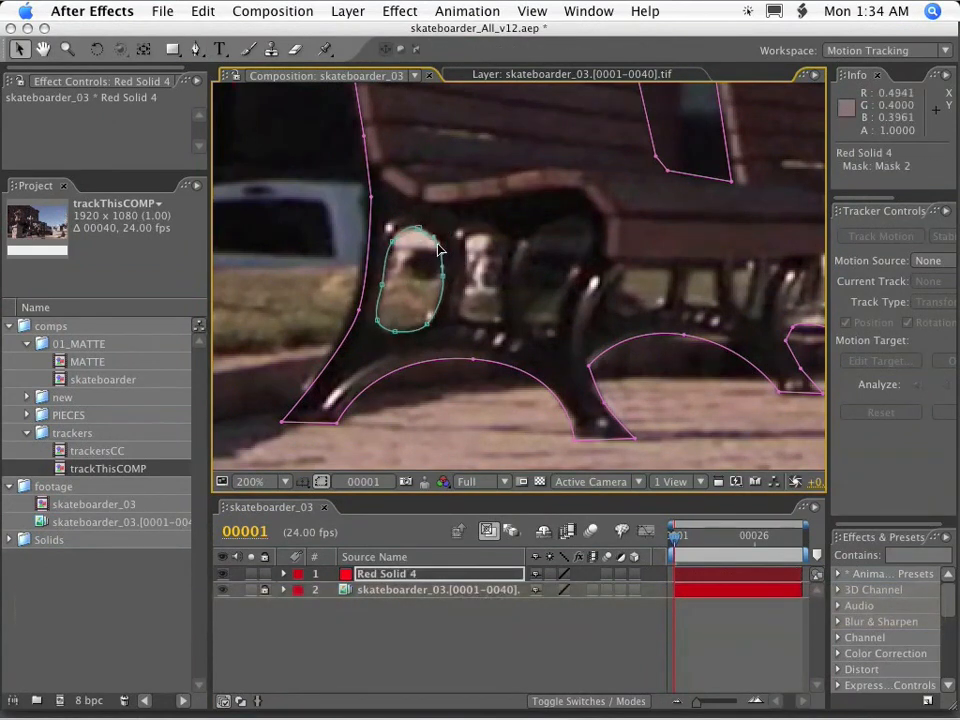
alt+click(418, 229)
alt+super+click(418, 229)
alt+super+click(418, 229)
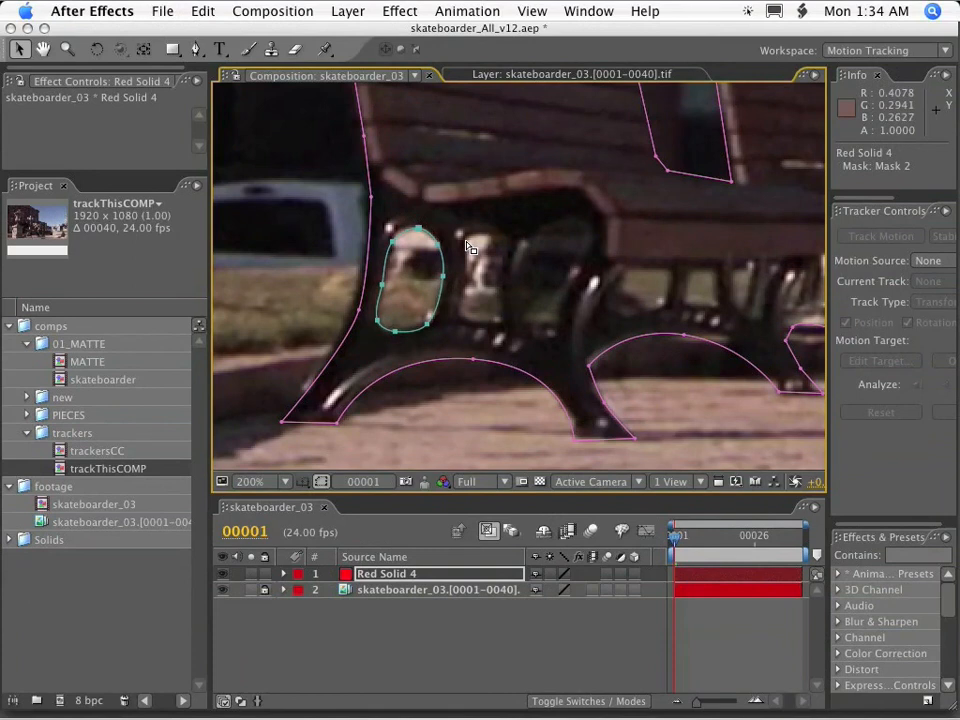
Draw two more masks around the second and third openings in the left bench's front leg.
key(g)
click(464, 238)
drag(480, 236, 501, 254)
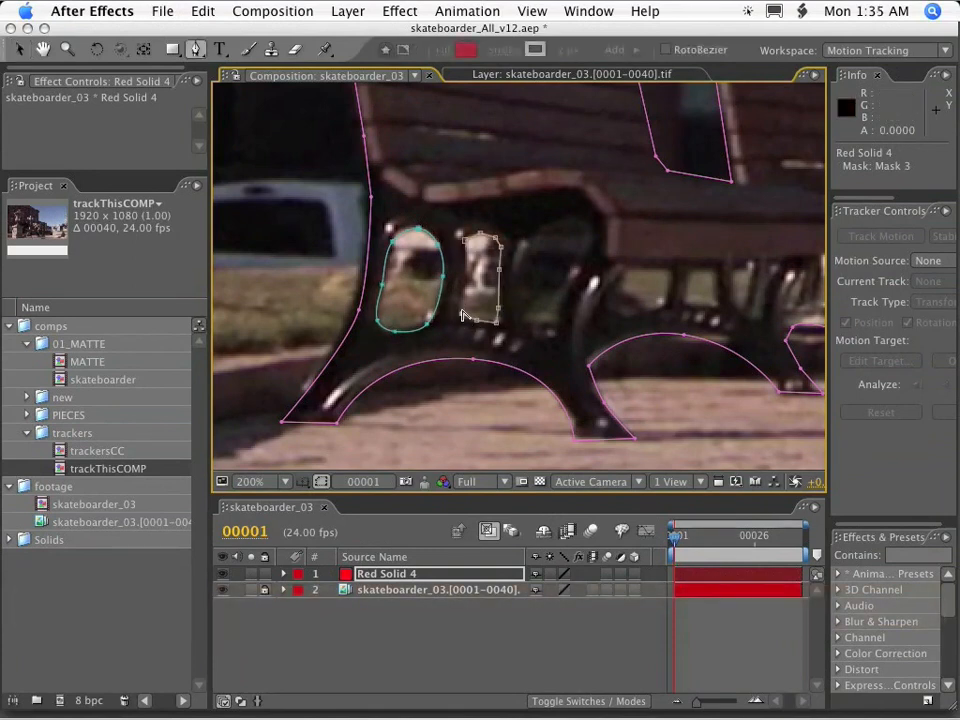
click(522, 327)
click(521, 288)
click(527, 252)
click(553, 334)
click(522, 327)
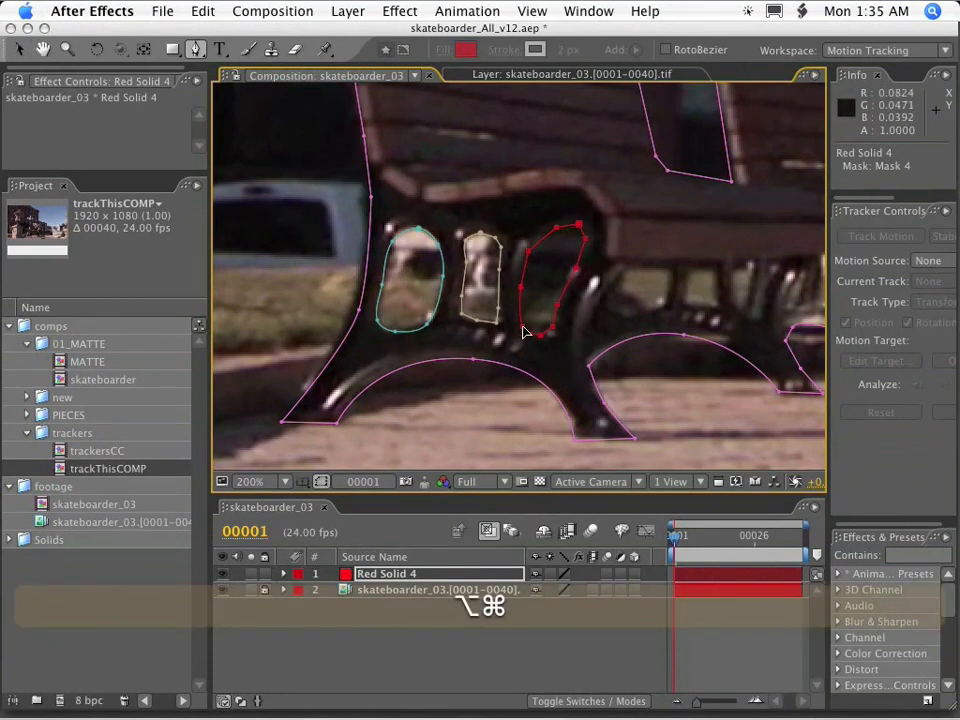
Draw three masks around the openings in the left bench's other leg, beneath the far end of its seat.
key(space)
drag(624, 297, 557, 273)
key(g)
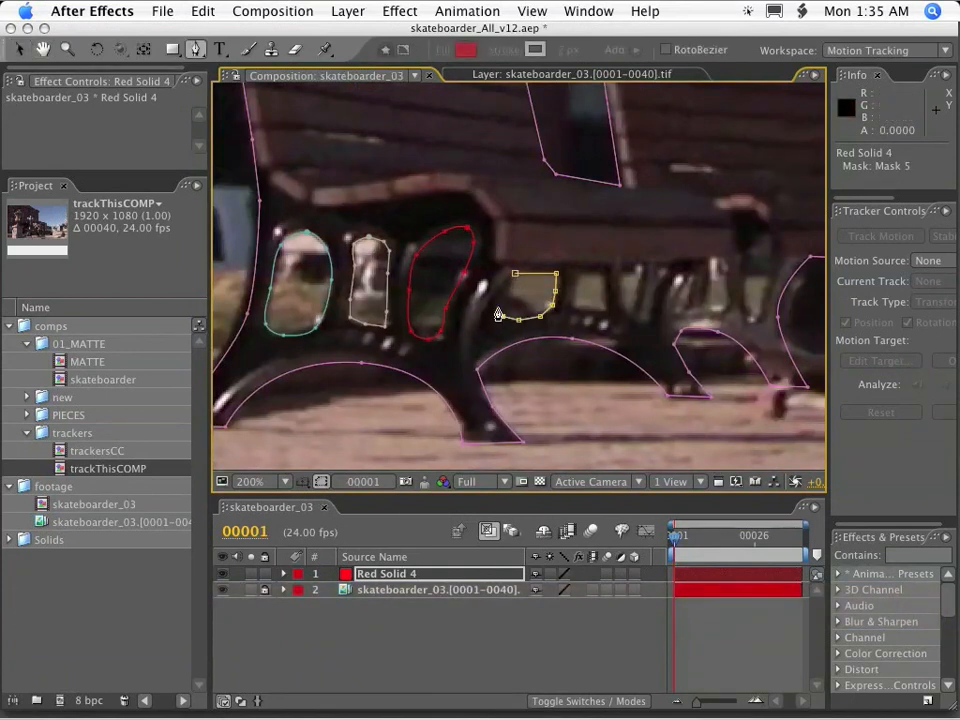
click(515, 274)
click(578, 273)
click(600, 273)
click(601, 289)
click(576, 306)
click(578, 274)
click(621, 271)
click(638, 271)
click(621, 271)
Draw two masks around the openings in the middle bench's left leg.
key(space)
drag(664, 290, 532, 291)
click(613, 263)
click(641, 261)
click(635, 290)
click(622, 319)
click(613, 263)
click(580, 265)
click(590, 265)
click(594, 299)
click(578, 310)
click(580, 265)
Draw three masks around the openings in the middle bench's right leg.
key(space)
drag(818, 292, 516, 284)
click(531, 257)
click(557, 258)
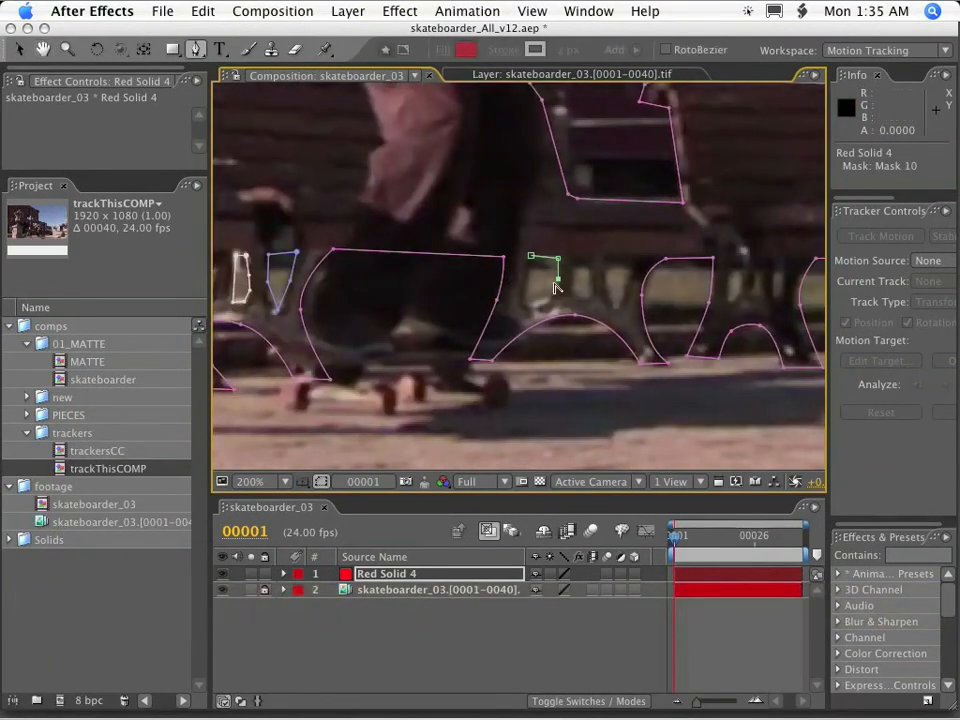
click(573, 259)
click(587, 260)
click(573, 259)
click(604, 260)
click(620, 262)
click(612, 305)
click(607, 285)
click(605, 260)
Draw three narrow masks around the openings in the right bench's left leg.
key(space)
drag(729, 281, 450, 288)
click(452, 271)
click(451, 304)
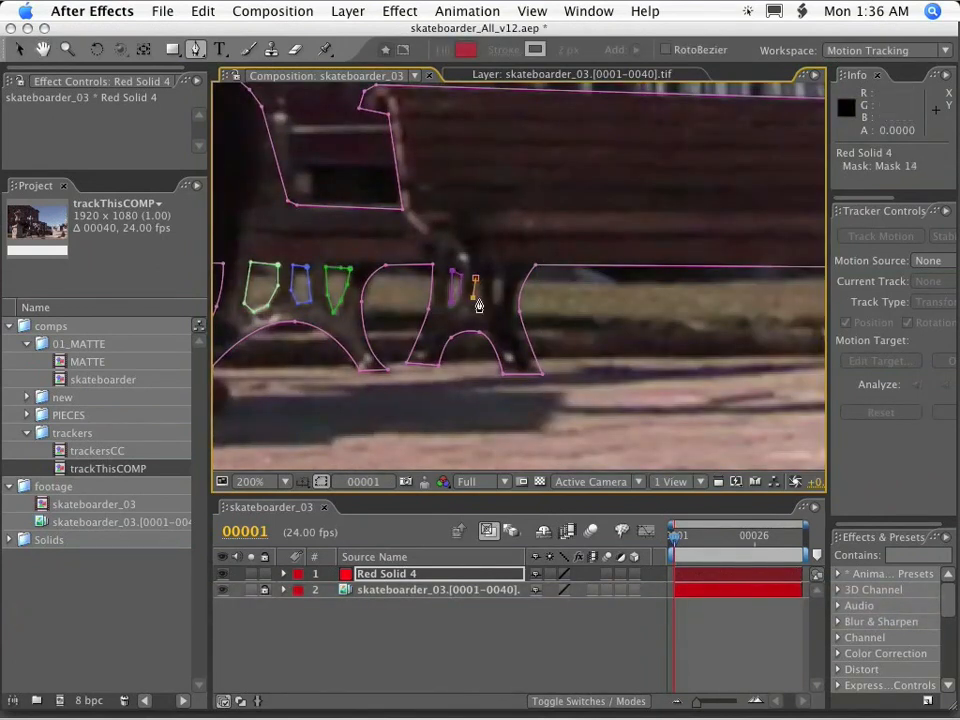
click(497, 272)
Draw three masks around the openings in the right bench's outer leg.
key(space)
drag(499, 279, 546, 306)
click(555, 283)
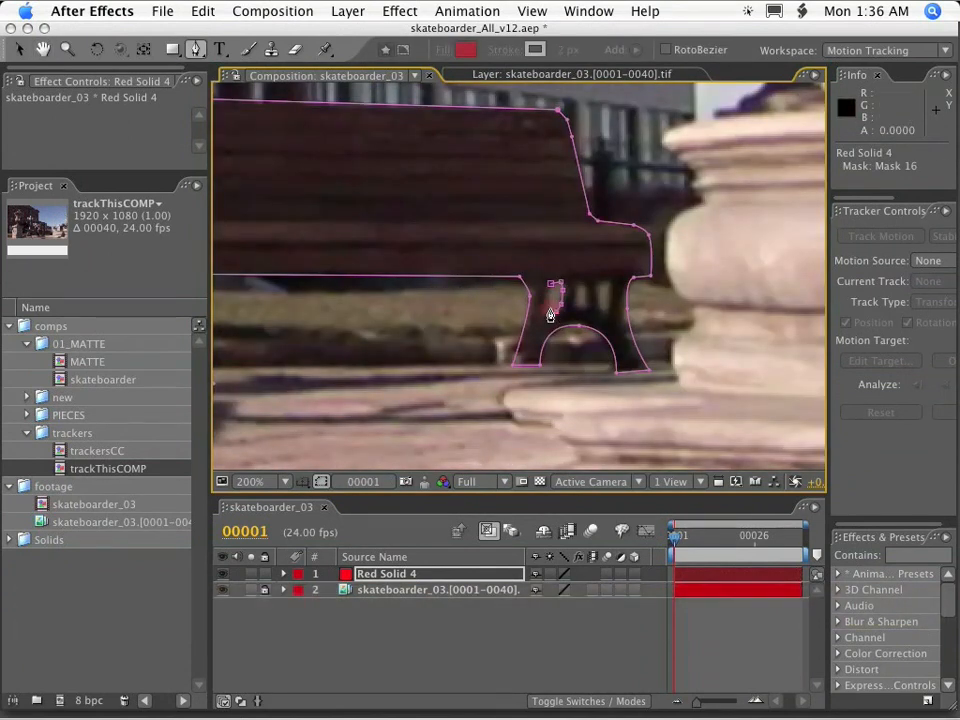
click(602, 282)
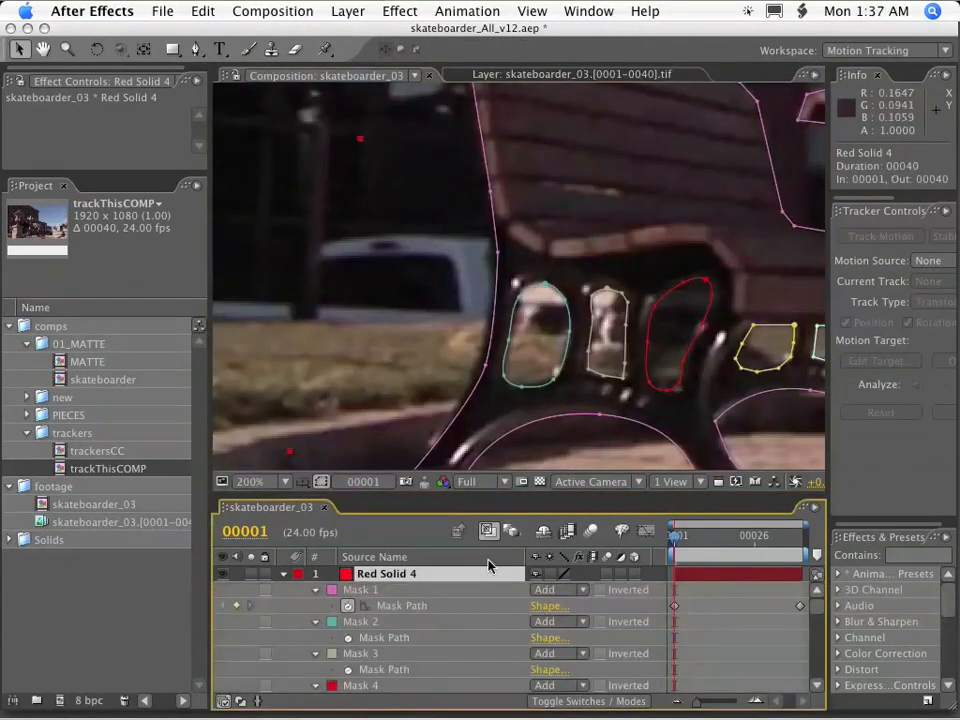
Enable Mask Path keyframing at frame 1 for all the leg-opening masks, from Mask 2 through the last one.
key(grave)
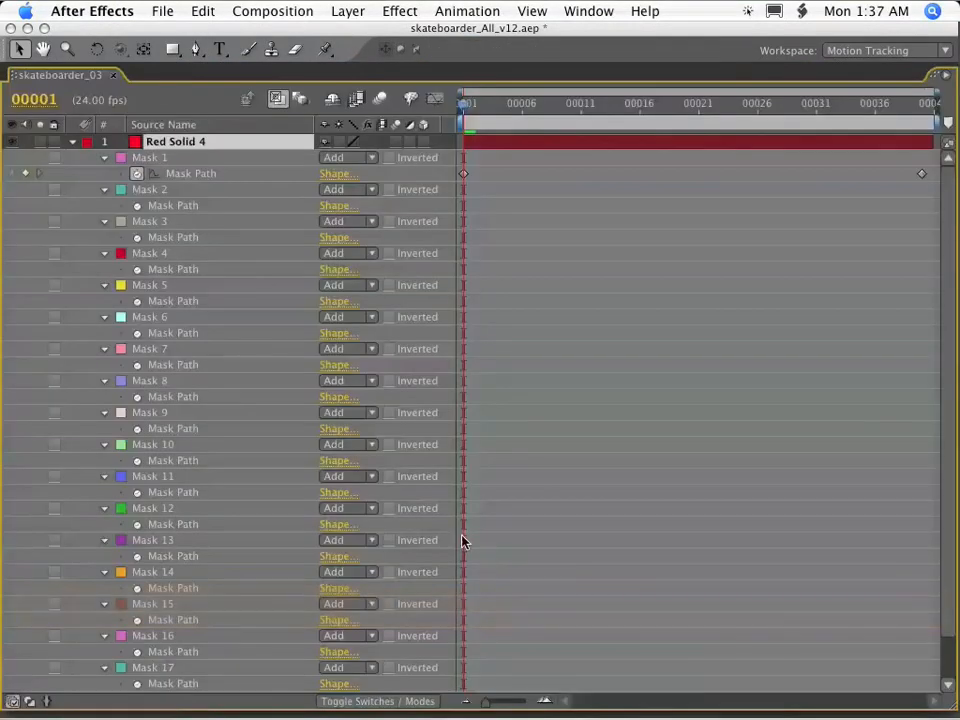
click(137, 205)
click(137, 237)
click(137, 269)
click(137, 301)
click(137, 333)
click(137, 365)
click(137, 397)
click(137, 429)
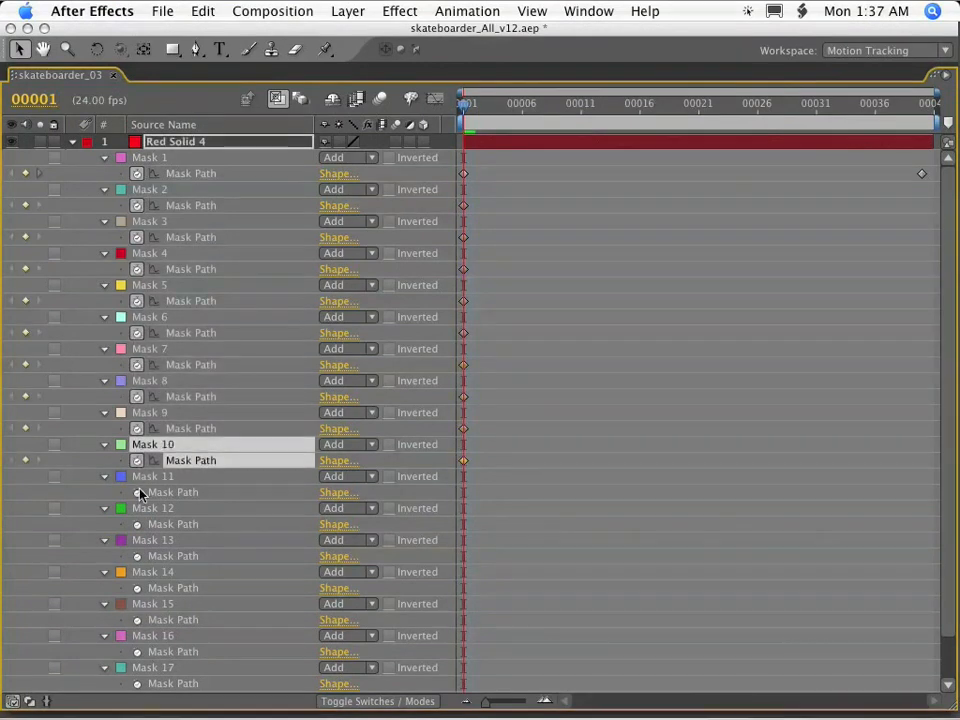
click(137, 461)
click(137, 492)
click(137, 524)
click(137, 556)
click(137, 588)
click(137, 620)
click(137, 652)
click(137, 684)
drag(946, 628, 915, 672)
click(137, 668)
key(grave)
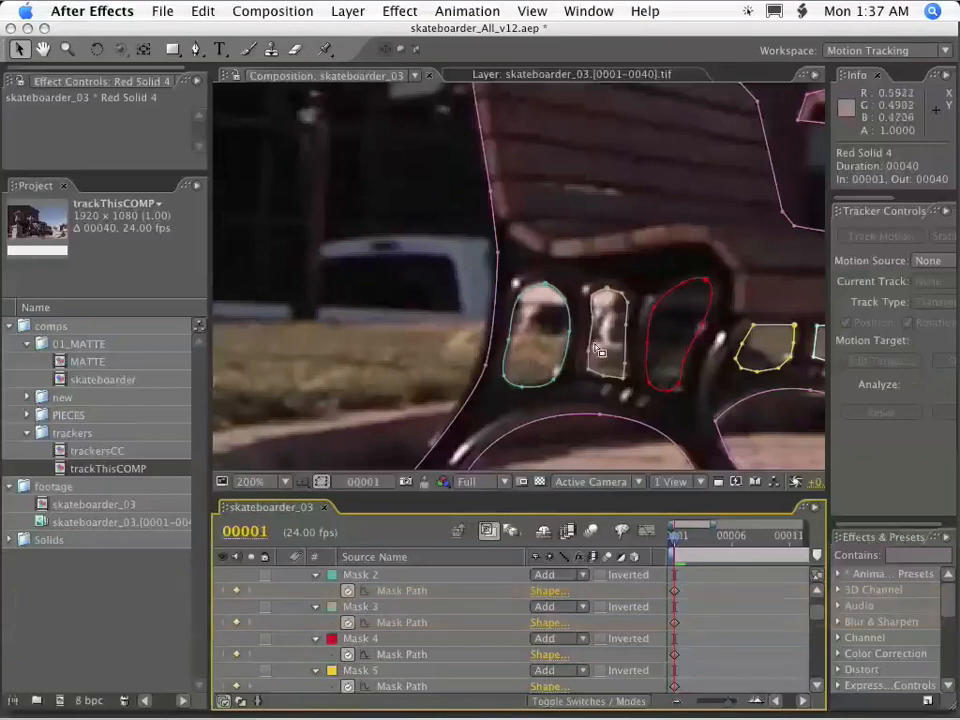
alt+super+click(754, 369)
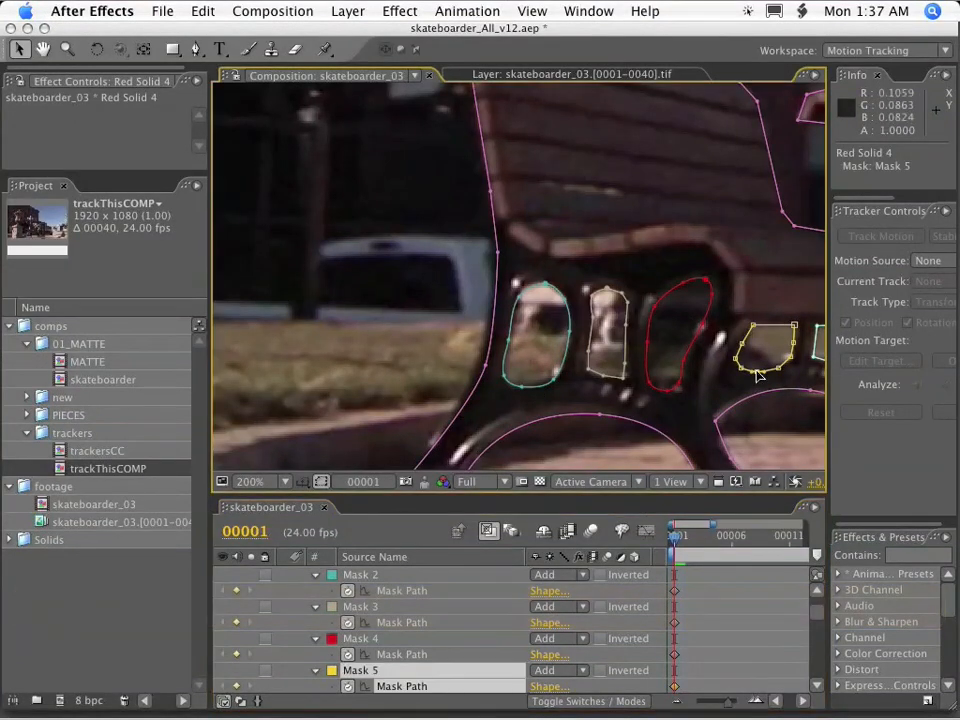
drag(769, 398, 446, 344)
key(super+z)
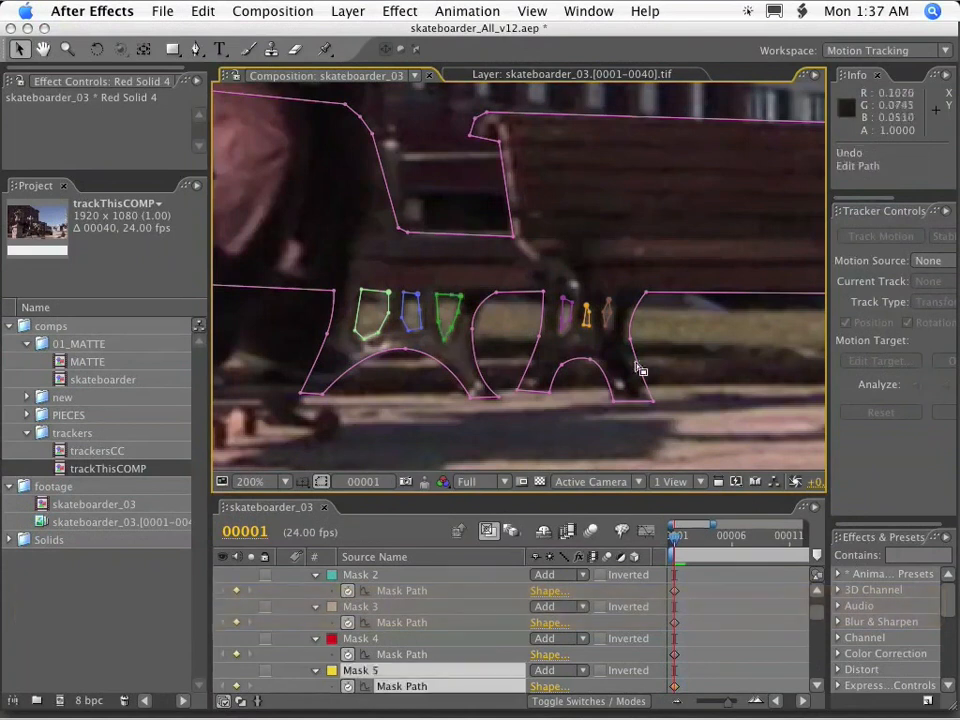
Smooth the corners of Mask 3 and the masks around the openings in the left bench's other leg.
drag(506, 356, 534, 352)
scroll(534, 352, up, 2)
alt+super+click(548, 394)
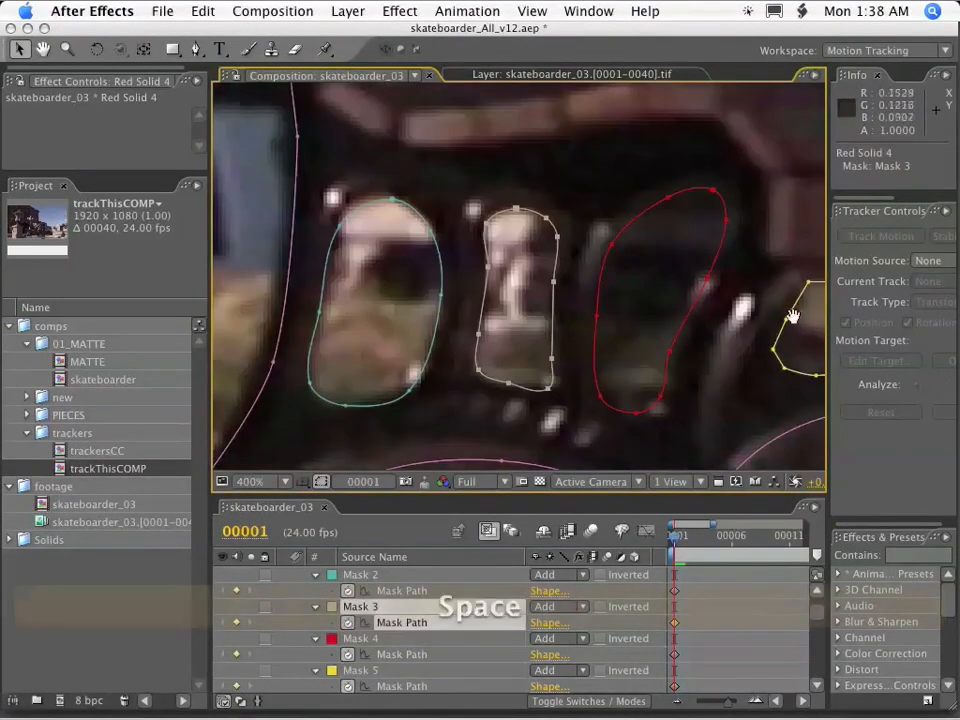
drag(793, 316, 493, 309)
alt+super+click(559, 363)
alt+super+click(667, 350)
alt+super+click(736, 351)
Smooth the corners of the two masks around the middle bench's left leg openings.
drag(750, 356, 388, 356)
alt+super+click(561, 347)
drag(563, 352, 440, 352)
alt+super+click(508, 365)
Round Masks 10, 11 and 12 to follow the openings in the middle bench's right leg.
drag(808, 362, 392, 364)
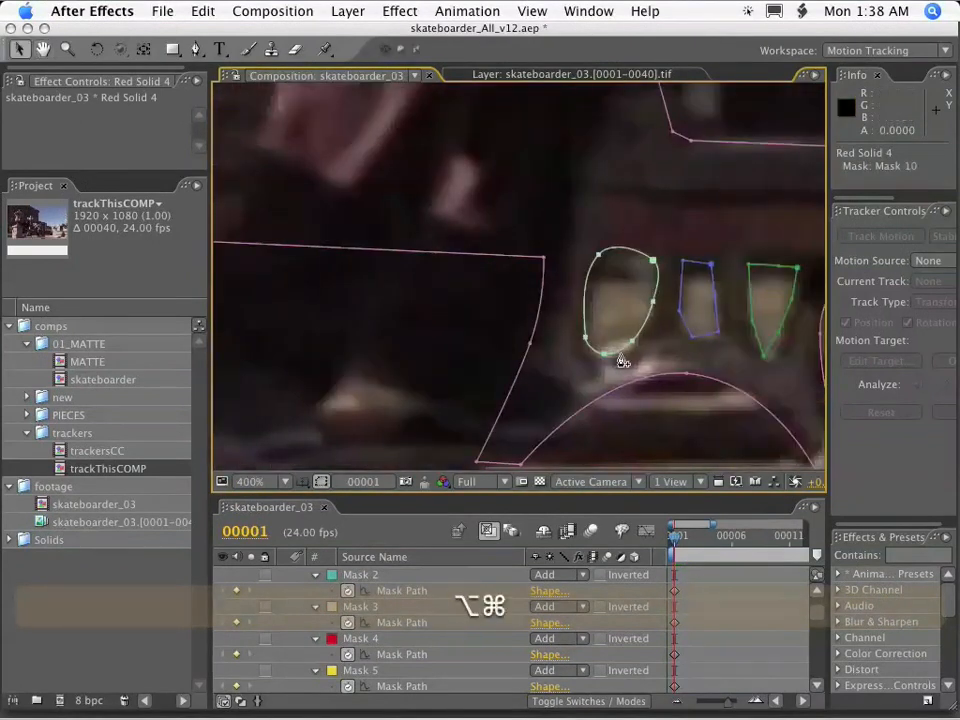
alt+super+click(693, 343)
drag(776, 364, 509, 364)
click(492, 280)
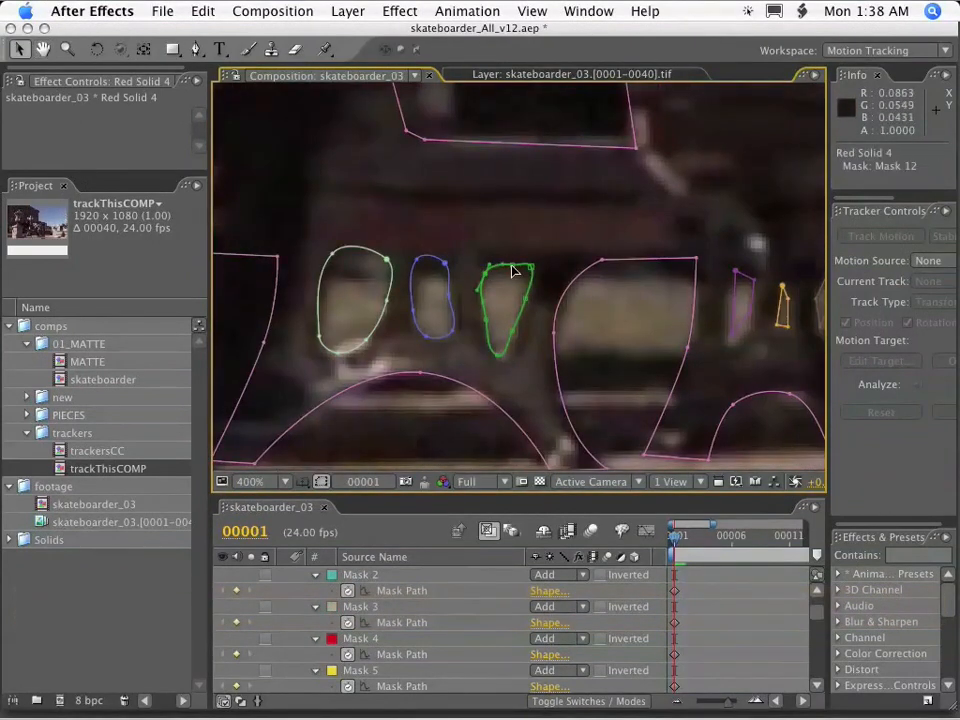
drag(526, 276, 525, 280)
Round Masks 13, 14 and 15 to follow the openings in the right bench's left leg.
drag(731, 336, 564, 341)
alt+super+click(564, 342)
alt+super+click(614, 331)
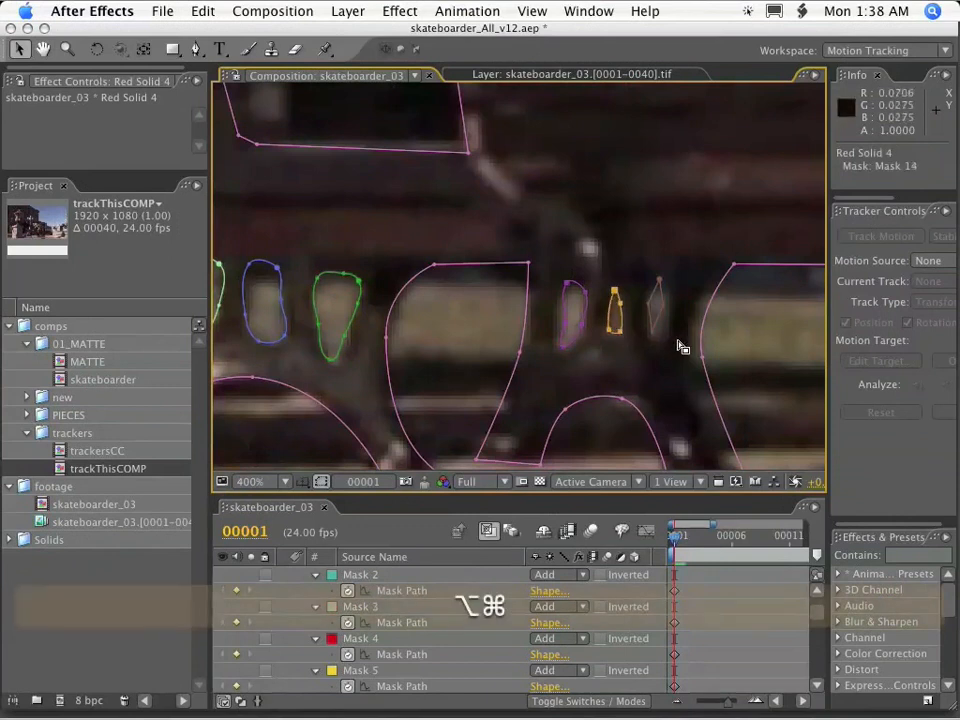
drag(653, 337, 532, 342)
Round Masks 16, 17 and 18 to follow the openings in the right bench's far leg.
drag(800, 345, 481, 333)
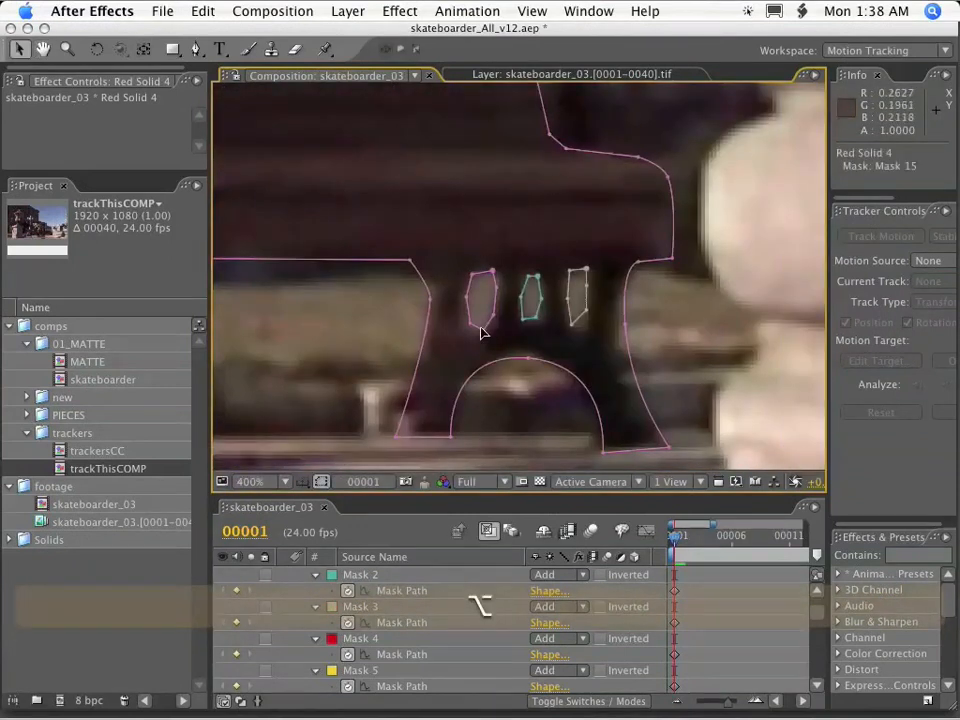
alt+super+click(536, 318)
alt+super+click(581, 317)
scroll(570, 303, down, 1)
scroll(575, 290, up, 1)
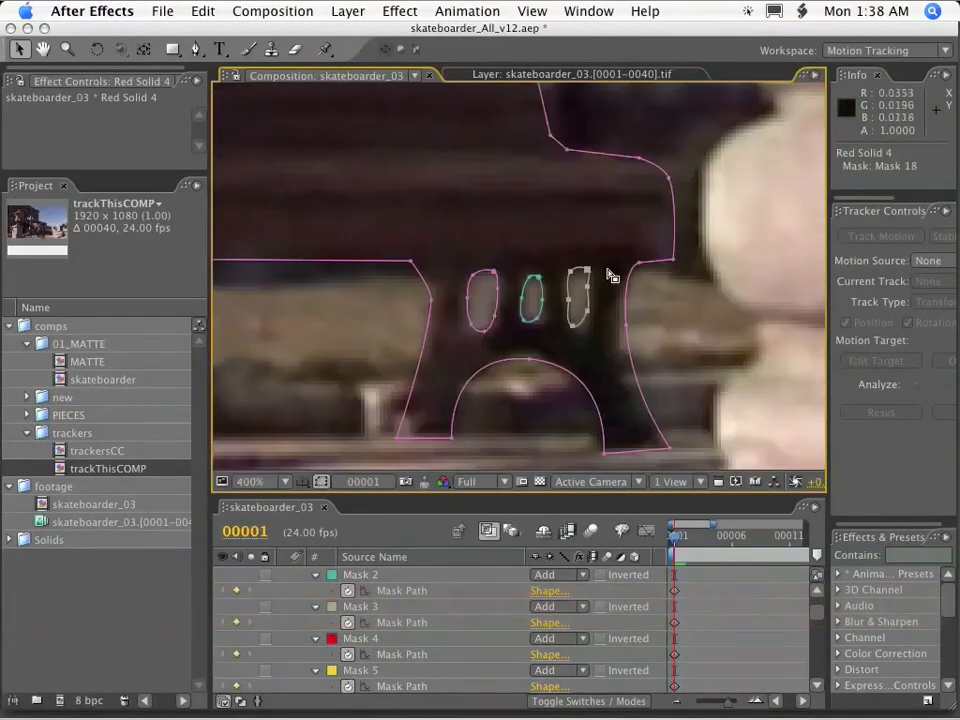
scroll(528, 288, down, 2)
drag(528, 288, 675, 283)
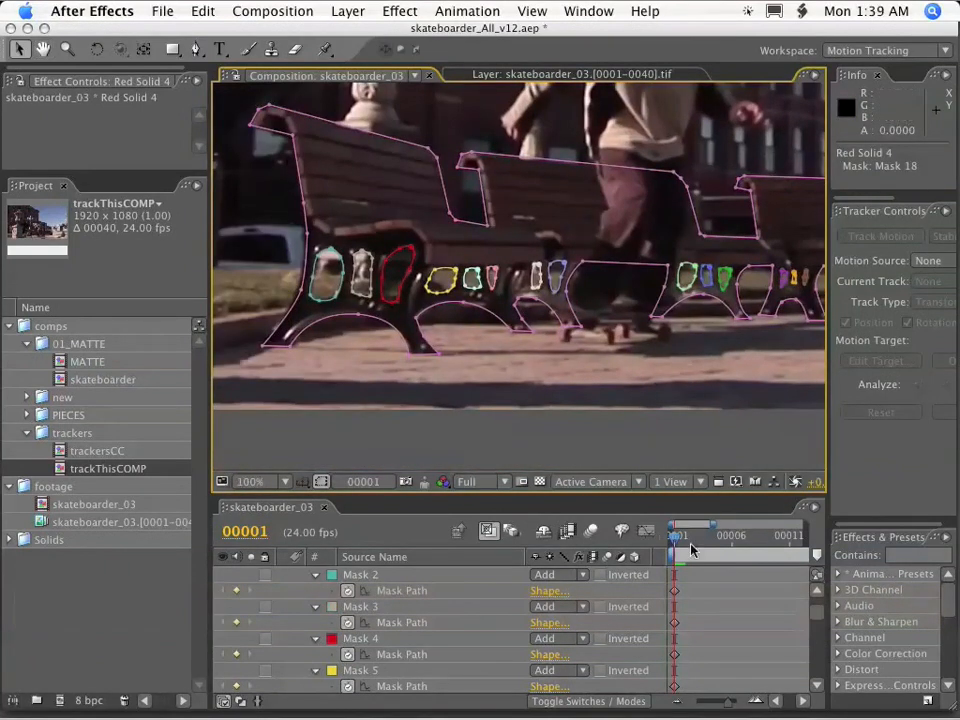
At frame 40, adjust the masks around the left and middle benches' leg openings to match the footage.
drag(675, 541, 846, 541)
drag(757, 524, 596, 518)
scroll(627, 231, up, 1)
drag(627, 231, 474, 295)
alt+click(508, 279)
drag(508, 279, 516, 288)
alt+click(574, 280)
alt+click(622, 290)
mouse_move(574, 280)
mouse_down()
mouse_move(641, 299)
mouse_move(503, 325)
mouse_move(570, 300)
mouse_up()
alt+click(569, 297)
alt+click(645, 288)
mouse_move(645, 288)
mouse_down()
mouse_move(641, 297)
mouse_move(680, 302)
mouse_move(560, 315)
mouse_move(640, 308)
mouse_up()
alt+click(681, 291)
alt+click(649, 302)
alt+click(699, 313)
At frame 40, adjust the masks around the right bench's leg openings, including Masks 16, 17 and 18.
drag(699, 313, 329, 319)
alt+click(547, 310)
drag(547, 310, 610, 319)
alt+click(588, 306)
drag(701, 319, 518, 326)
alt+click(579, 316)
alt+click(609, 311)
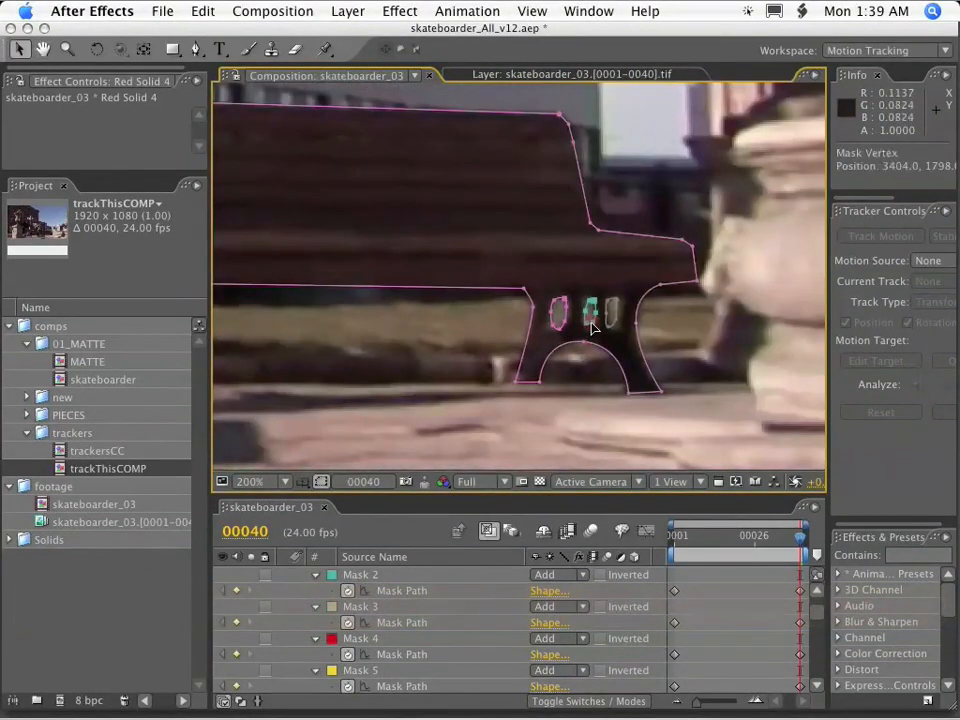
drag(616, 321, 846, 305)
scroll(616, 318, down, 1)
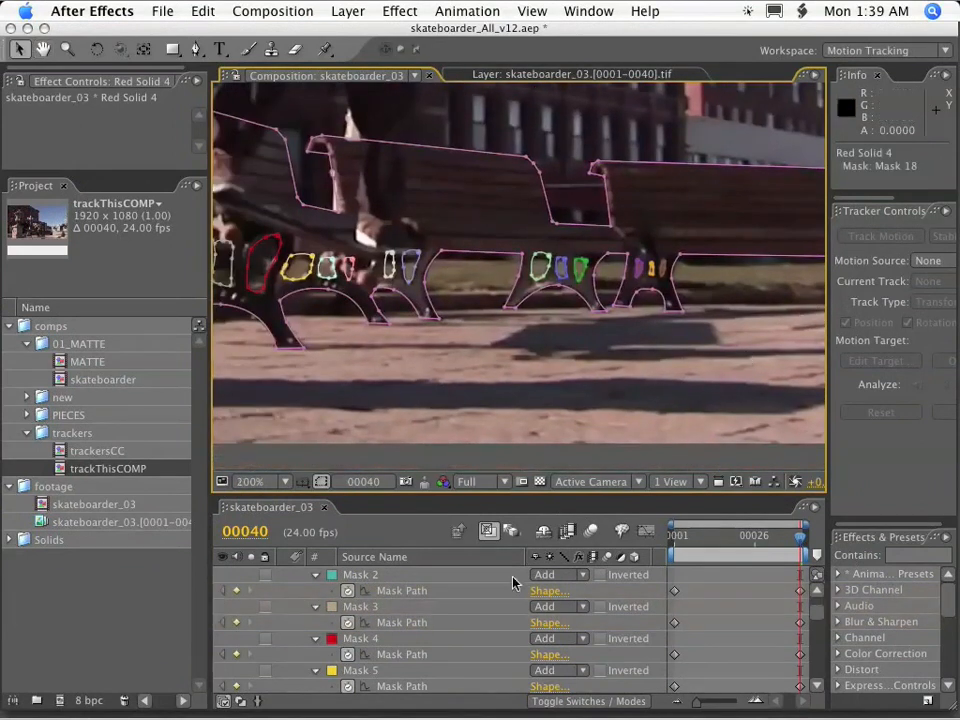
Set the mask mode of Mask 2 through Mask 18 on Red Solid 4 to Subtract.
key(grave)
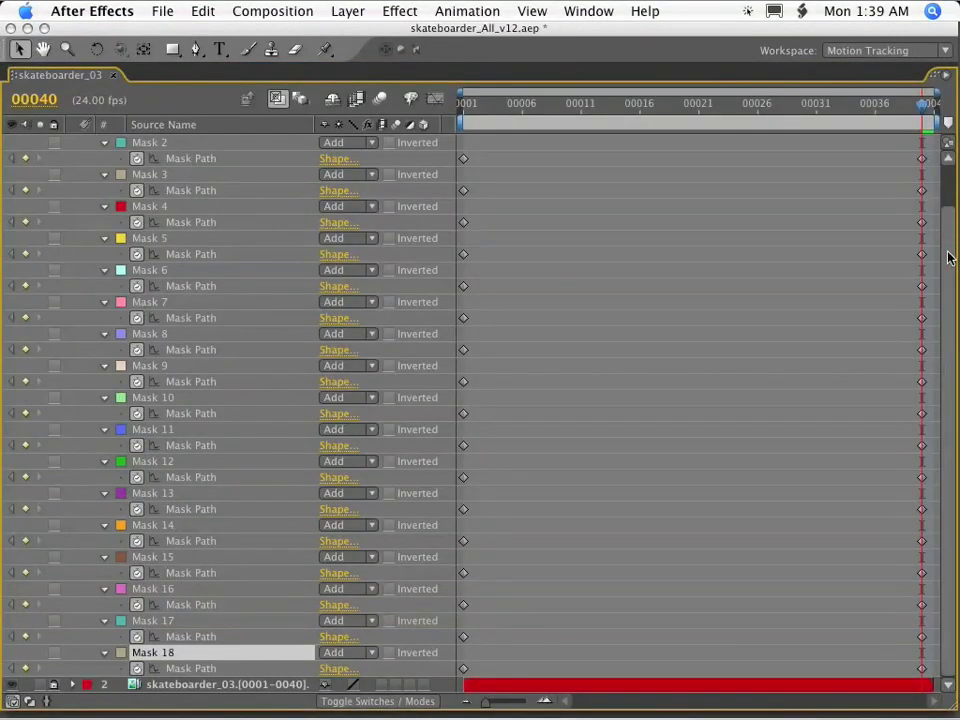
scroll(200, 189, up, 2)
shift+click(182, 684)
shift+click(184, 652)
shift+click(189, 620)
shift+click(192, 588)
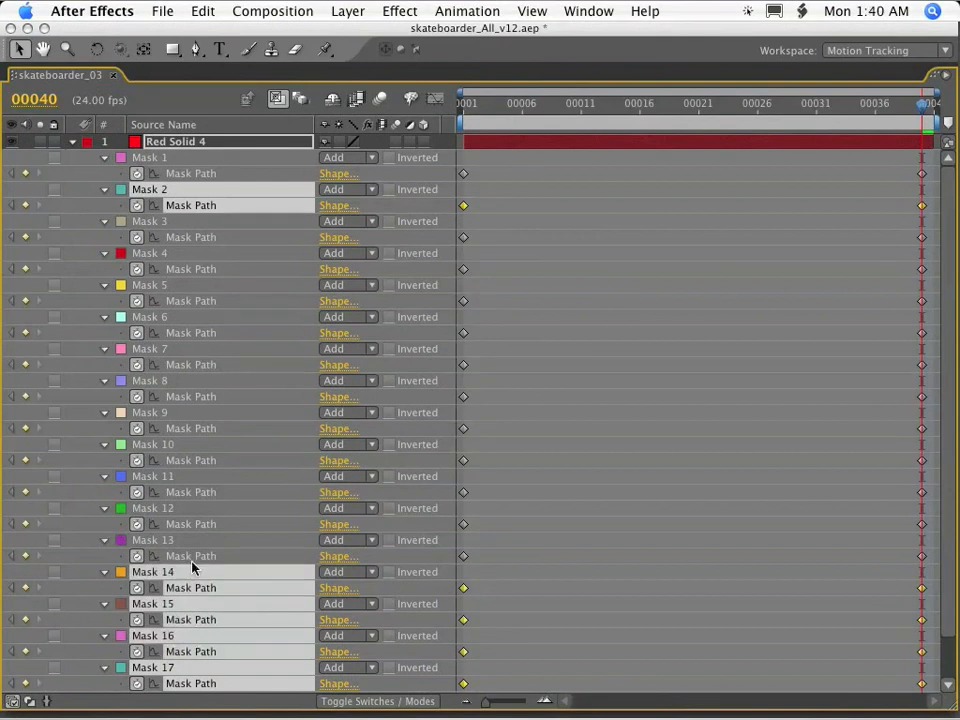
shift+click(193, 556)
shift+click(192, 524)
shift+click(192, 492)
shift+click(197, 460)
shift+click(206, 396)
shift+click(205, 364)
shift+click(205, 332)
shift+click(206, 300)
shift+click(203, 268)
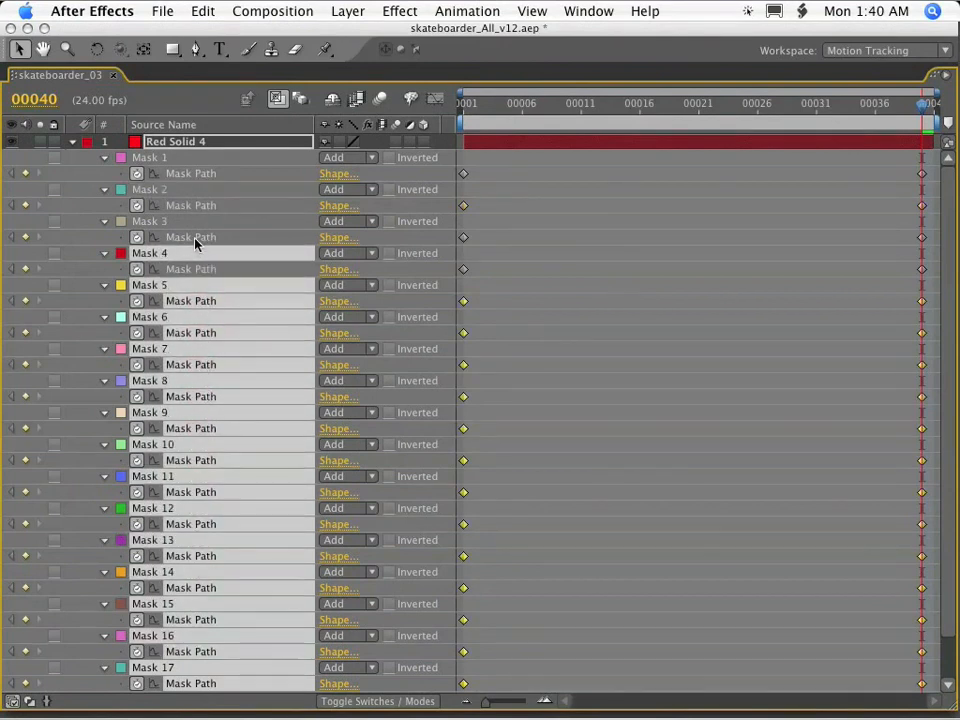
shift+click(199, 236)
shift+click(207, 205)
click(362, 189)
click(384, 205)
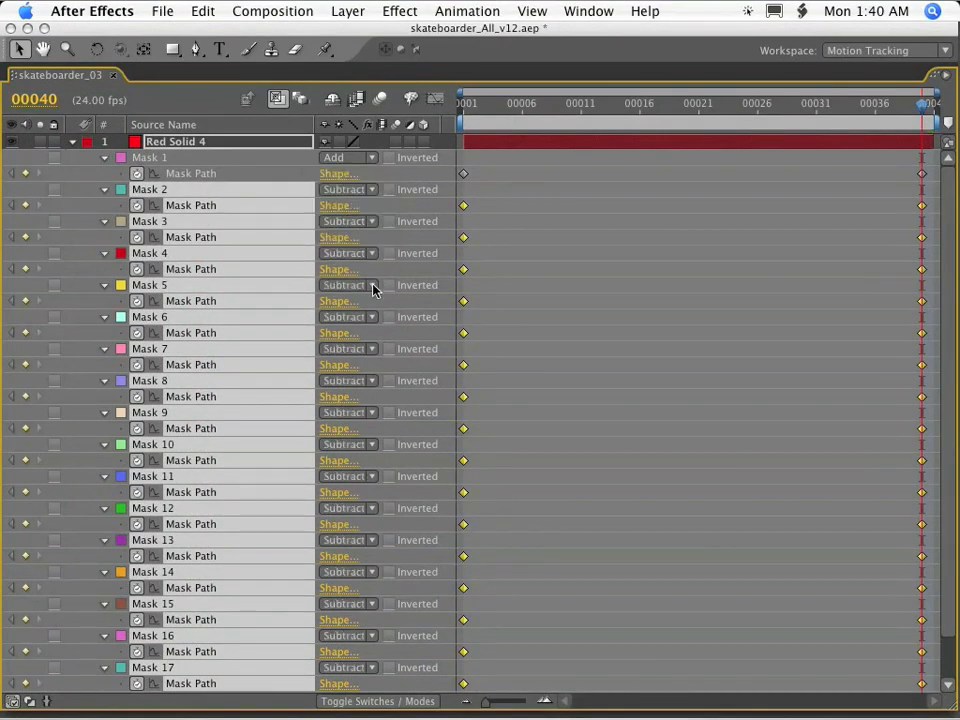
key(grave)
Set Red Solid 4's opacity to 100% and change its color to white.
key(t)
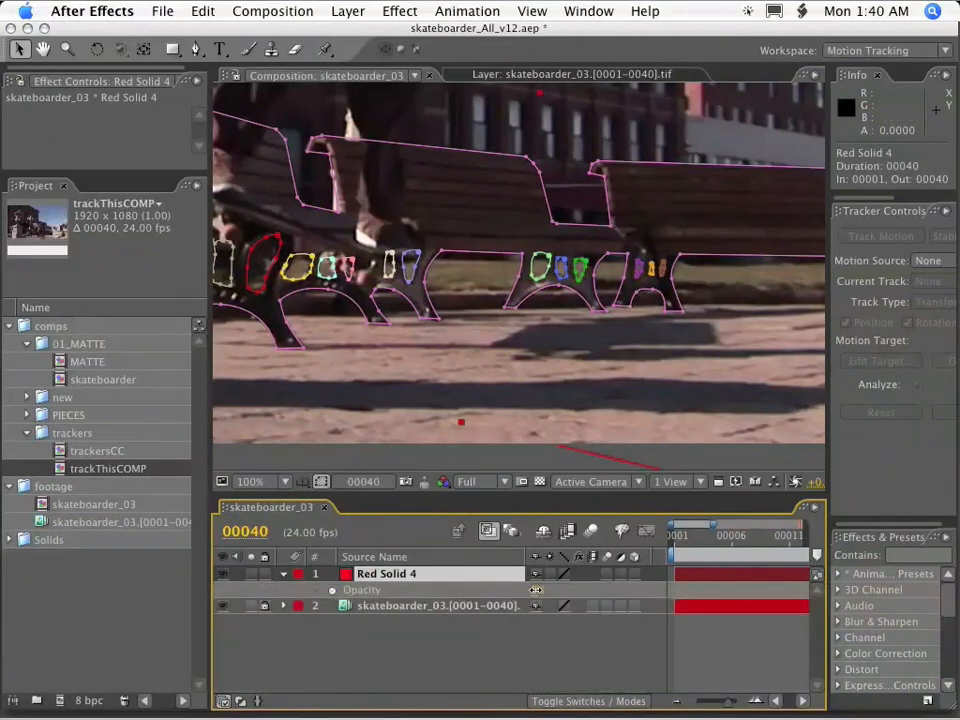
scroll(364, 270, down, 2)
key(shift+super+y)
click(512, 510)
click(735, 551)
click(786, 600)
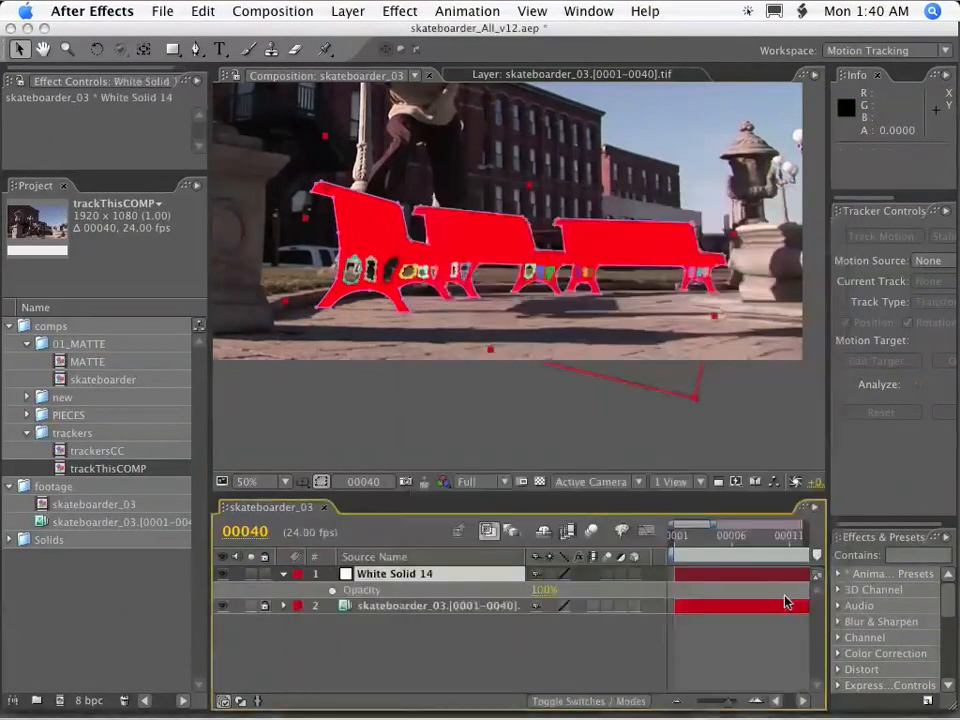
Hide the white solid, play back the footage with the mask outlines, and check how they fit the benches at frame 12.
click(223, 574)
click(378, 575)
key(grave)
key(space)
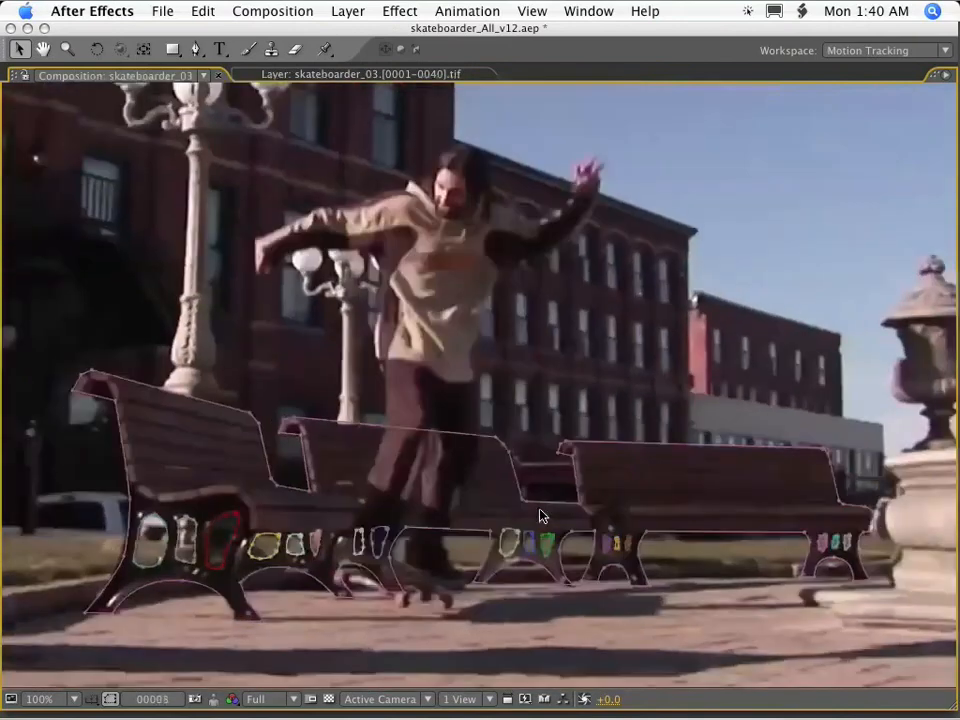
key(space)
key(grave)
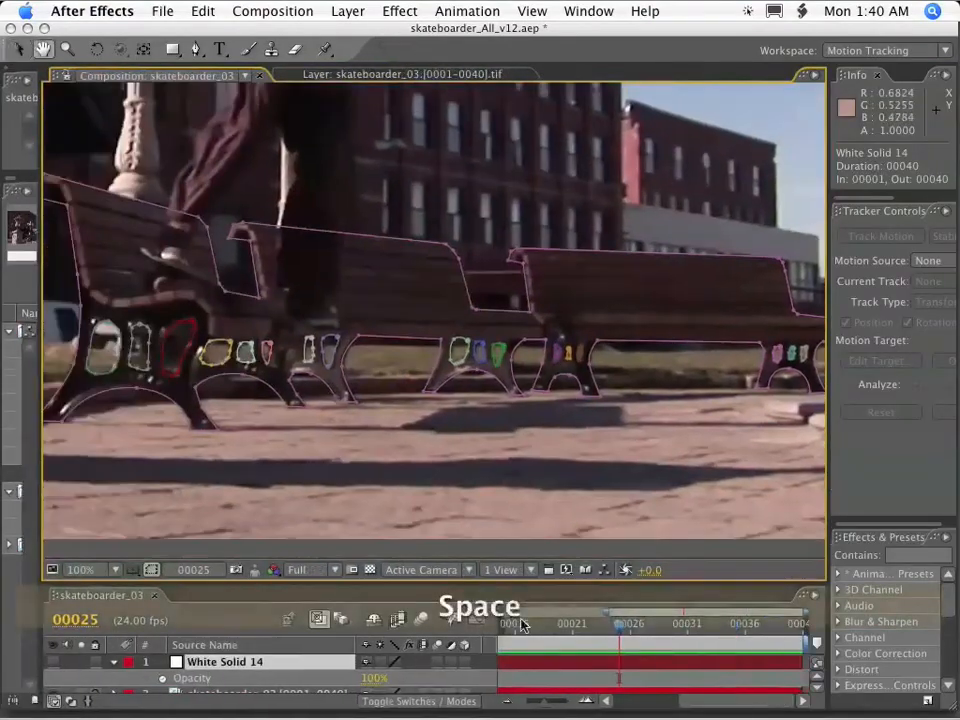
drag(606, 612, 358, 612)
drag(684, 625, 589, 607)
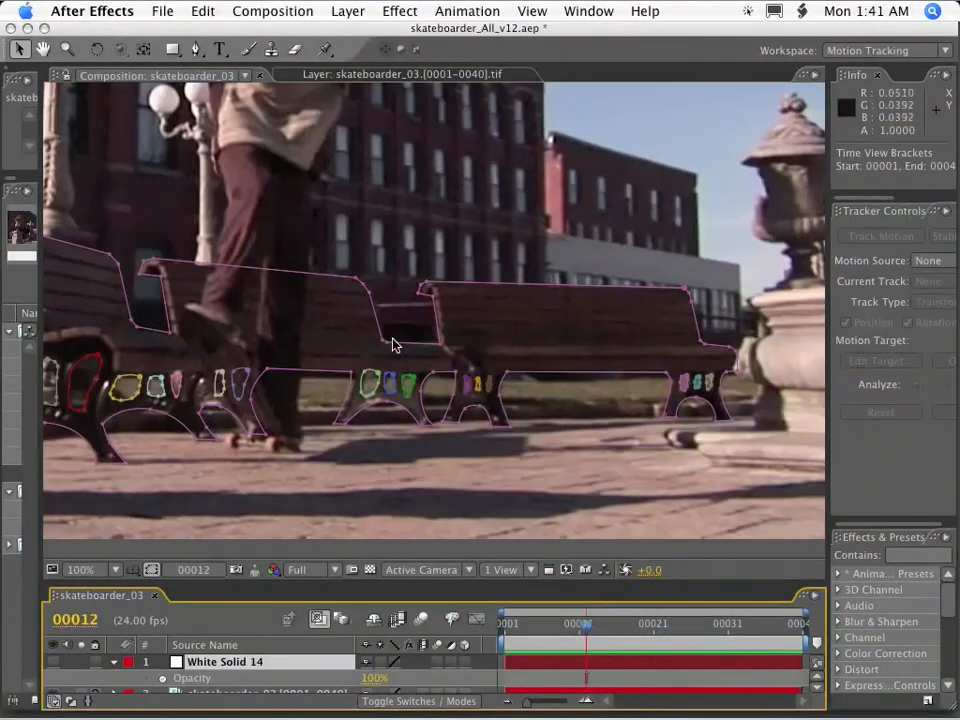
scroll(393, 345, down, 1)
Make the white bench solid visible again and enlarge the timeline so both layers can be seen.
click(54, 662)
key(space)
drag(375, 454, 425, 278)
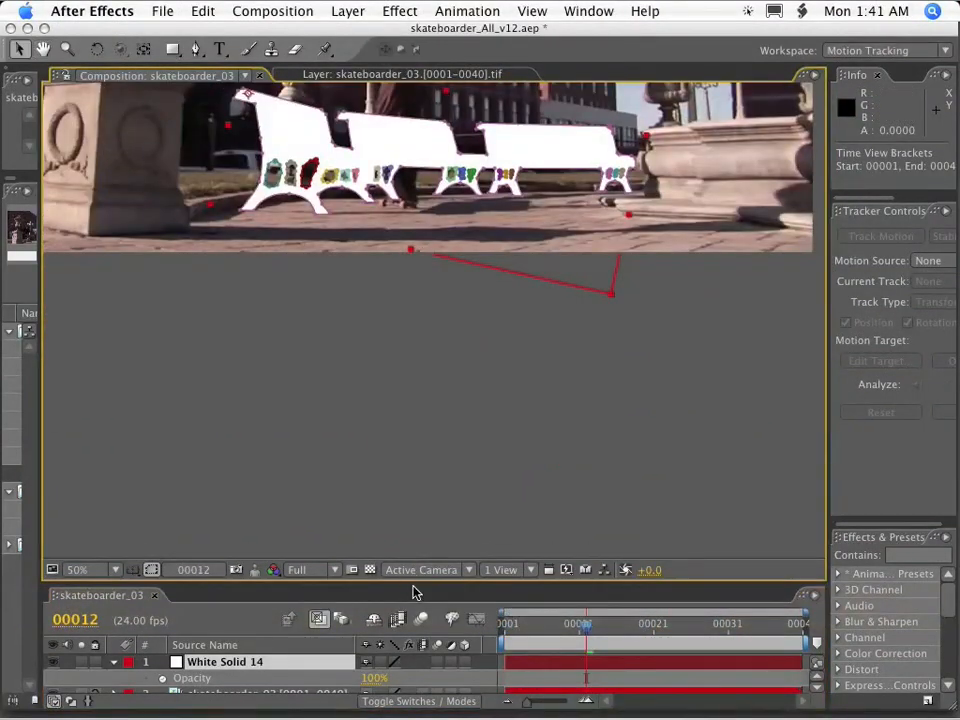
drag(413, 586, 413, 500)
scroll(424, 298, down, 1)
key(space)
drag(424, 298, 465, 339)
Change the bench solid's color to light gray and hide the skateboarder_03 footage layer.
click(179, 576)
key(shift+super+y)
click(514, 511)
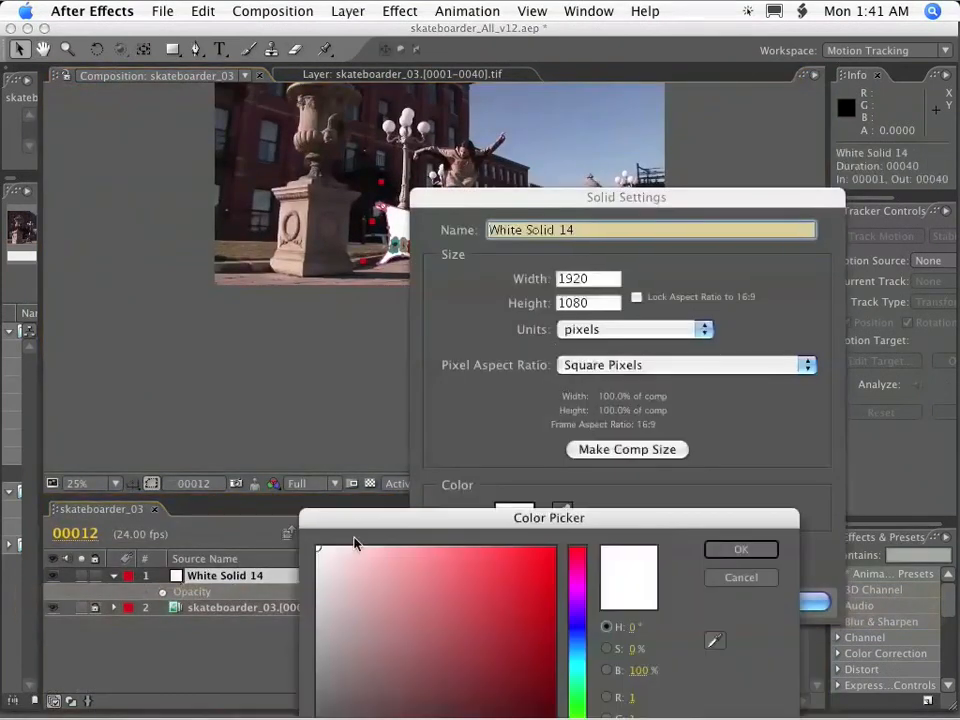
key(Return)
click(784, 600)
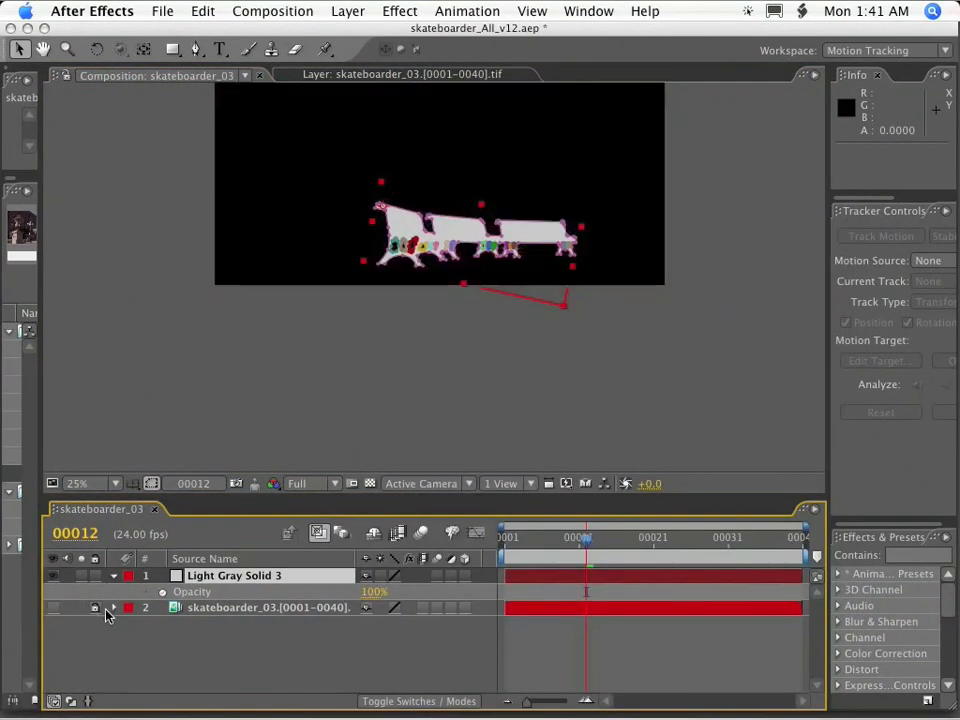
Enlarge the composition view and run a RAM preview of the light gray bench matte over black.
scroll(467, 360, up, 1)
key(grave)
key(space)
drag(430, 350, 450, 540)
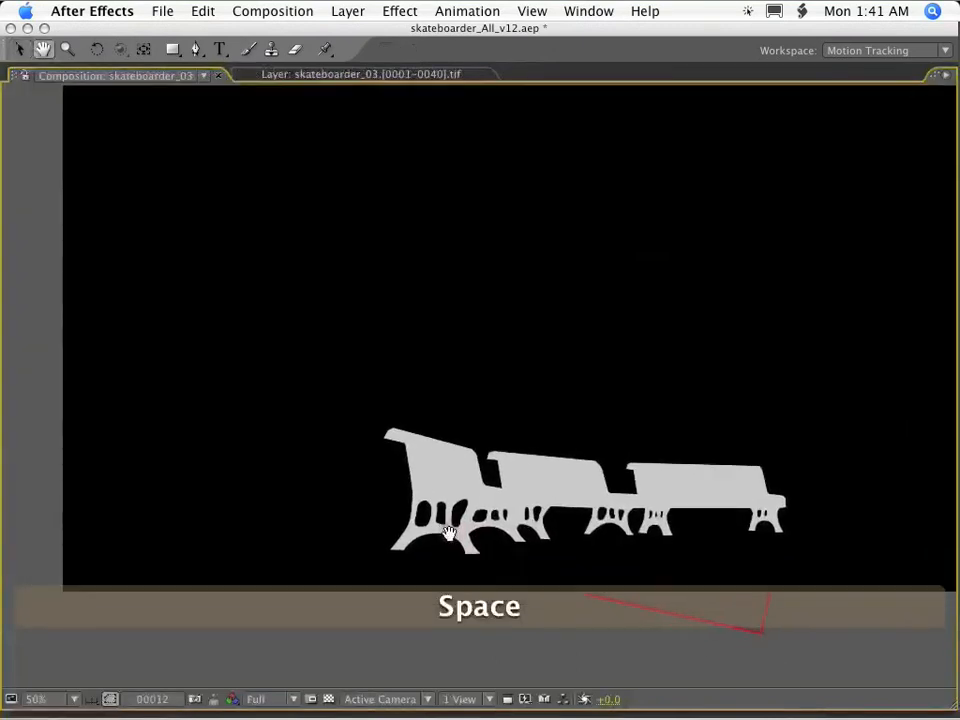
key(KP_0)
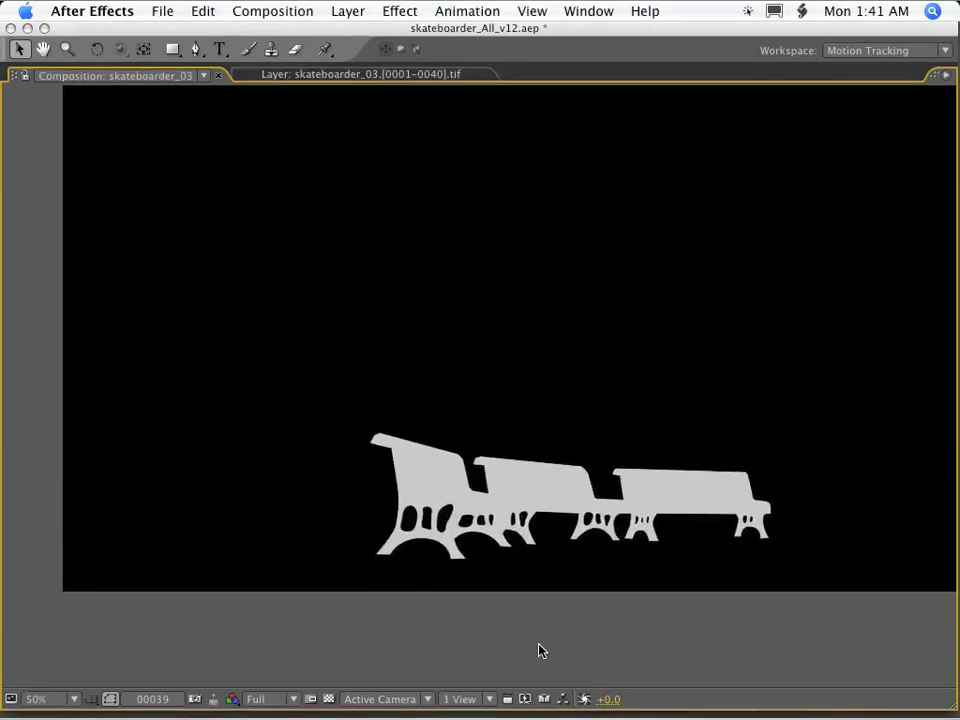
key(space)
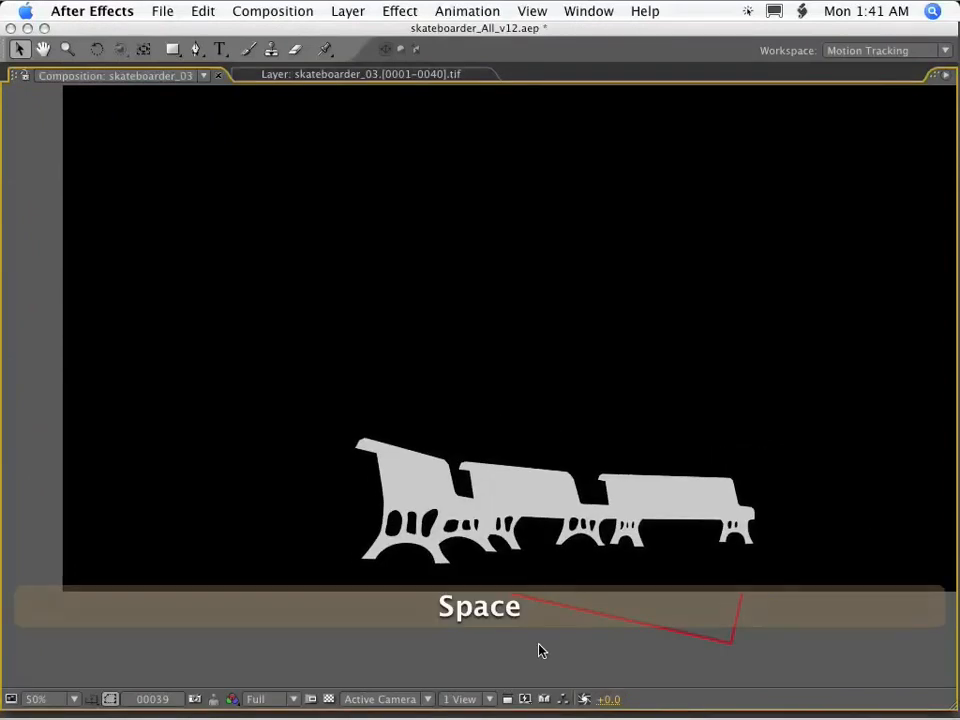
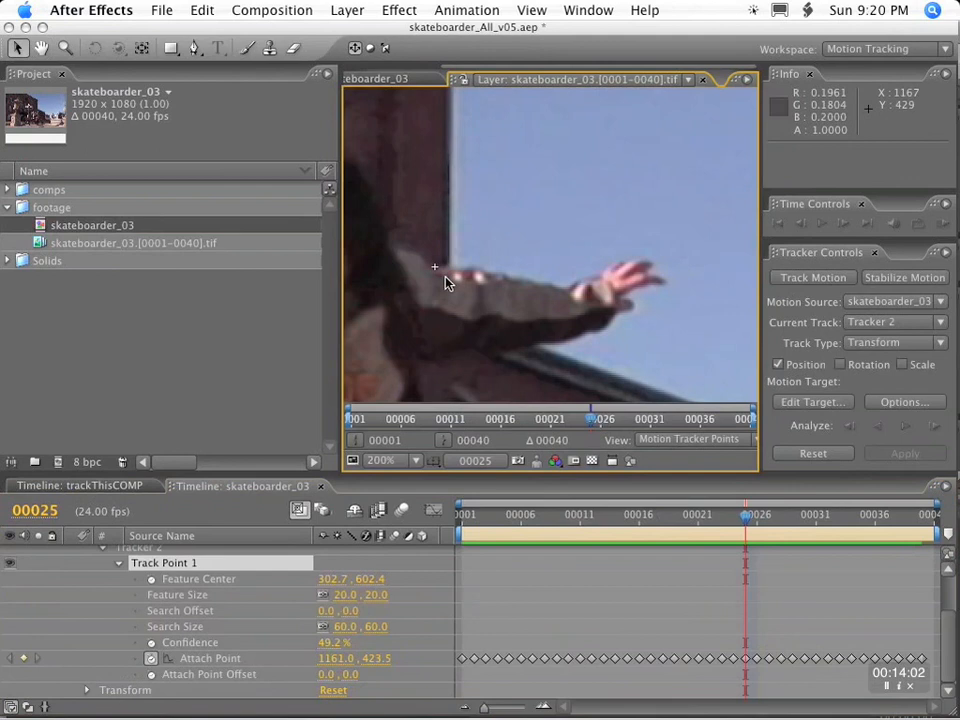
Step through frames 25 to 33 to check Tracker 2's track point on the skateboarder's shoulder.
key(Page_Down)
key(Page_Down)
key(Page_Down)
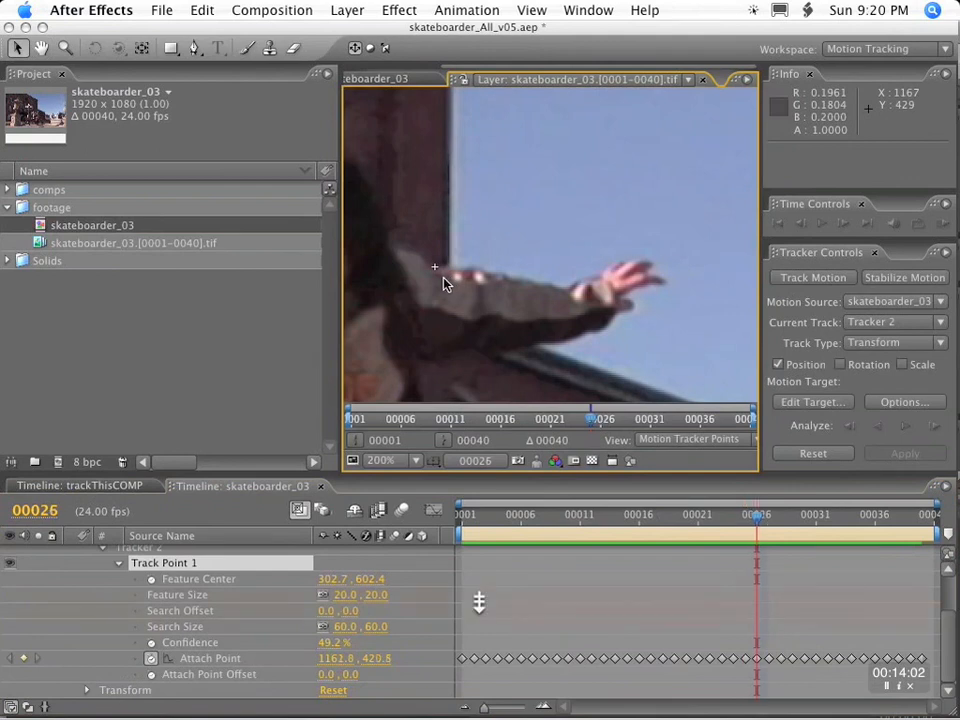
key(Page_Up)
key(Page_Up)
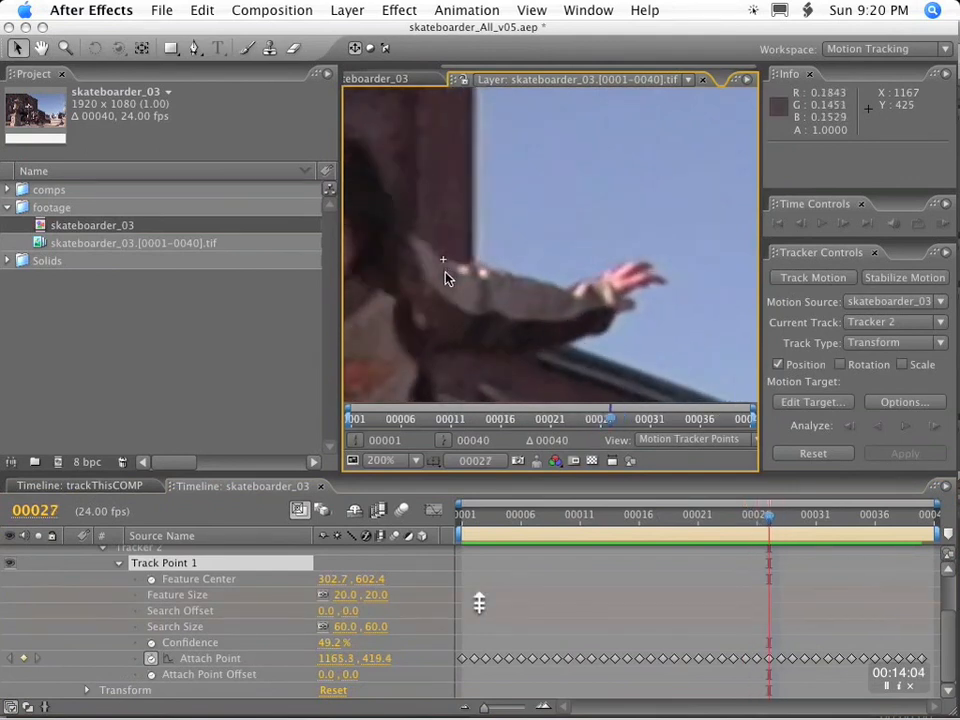
key(Page_Down)
key(Page_Down)
key(Page_Down)
key(Page_Down)
key(Page_Down)
key(Page_Down)
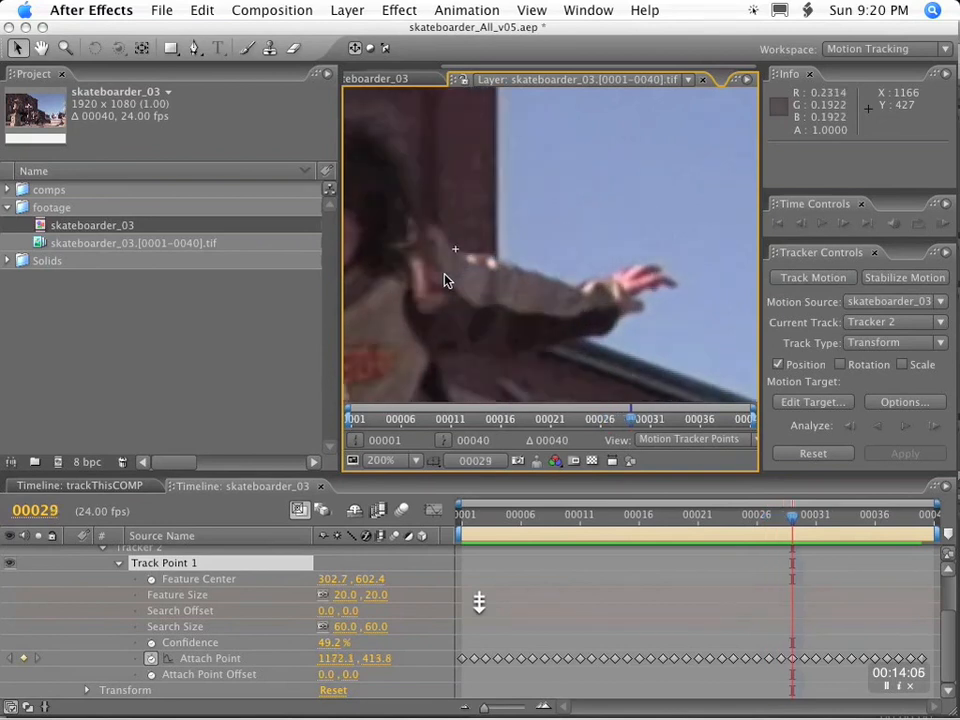
key(Page_Down)
key(Page_Down)
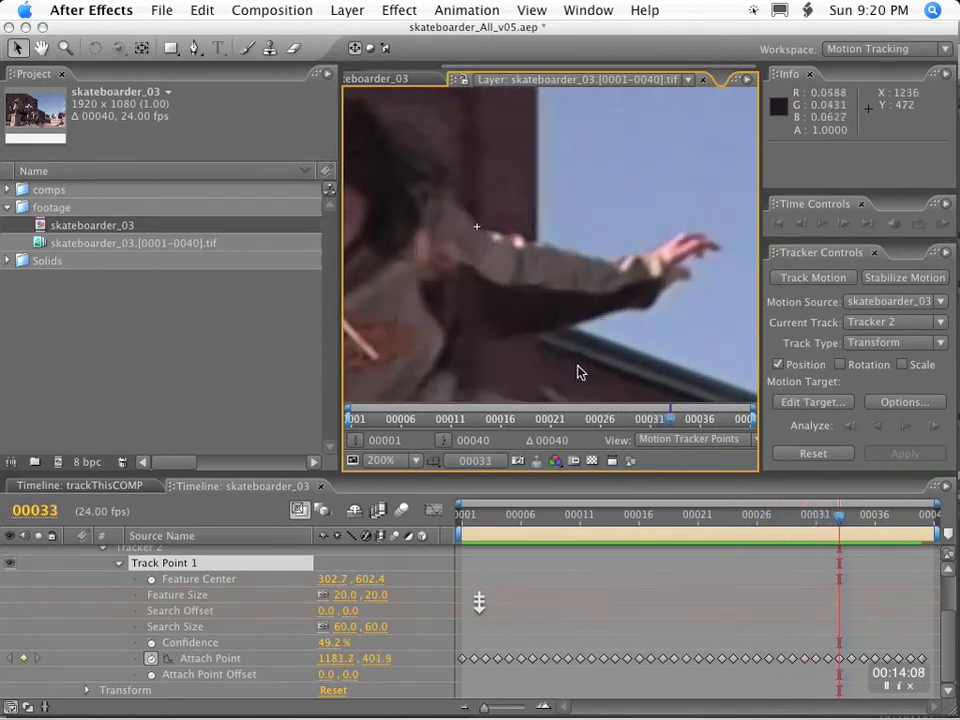
Select Tracker 1 and go to frame 18 with a close view of the skateboarder's raised hand.
click(118, 566)
click(139, 586)
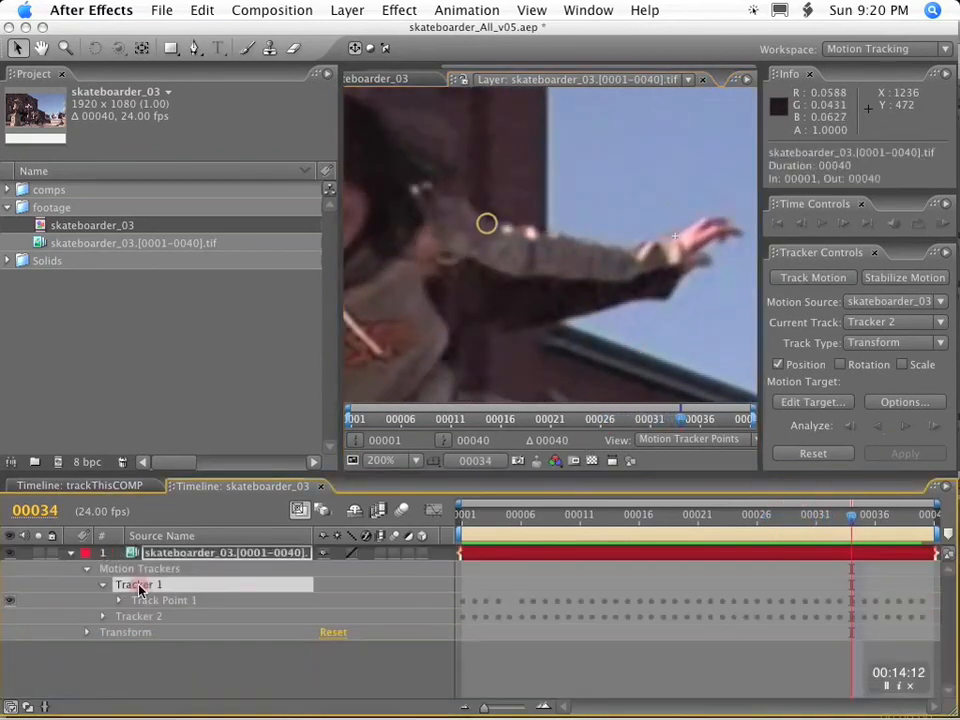
drag(596, 528, 499, 519)
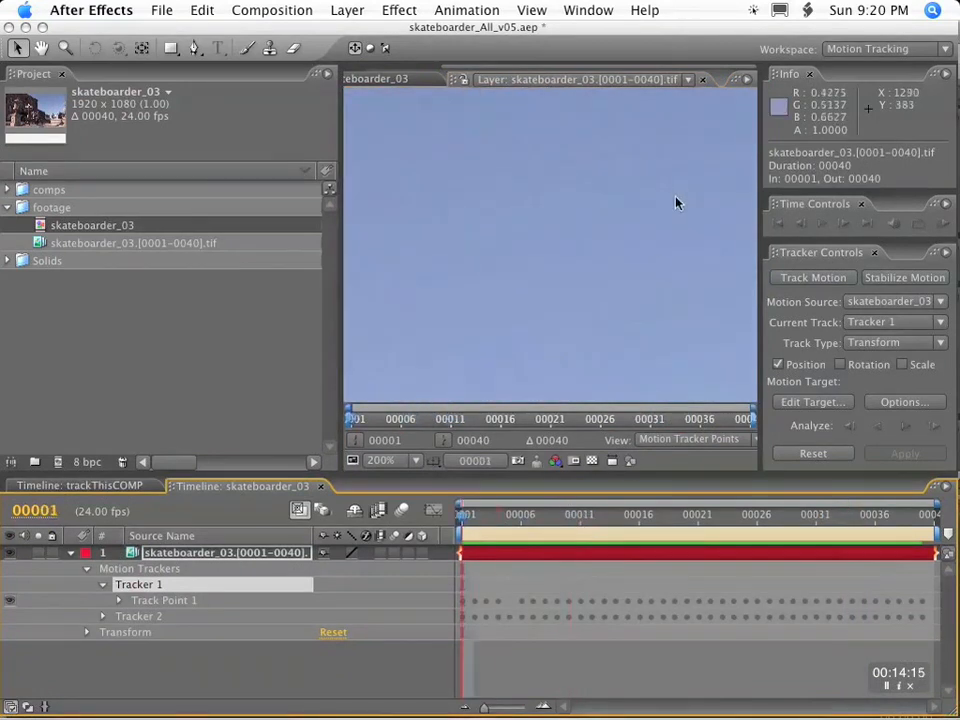
scroll(676, 203, down, 2)
key(space)
drag(557, 313, 553, 197)
drag(468, 520, 663, 521)
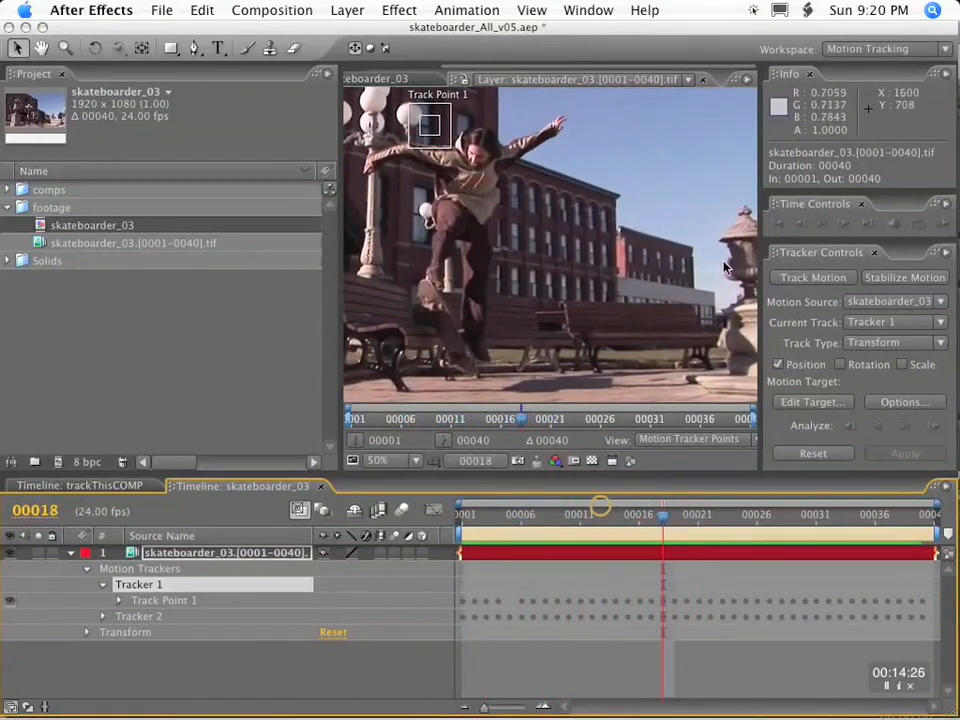
key(space)
scroll(650, 275, up, 4)
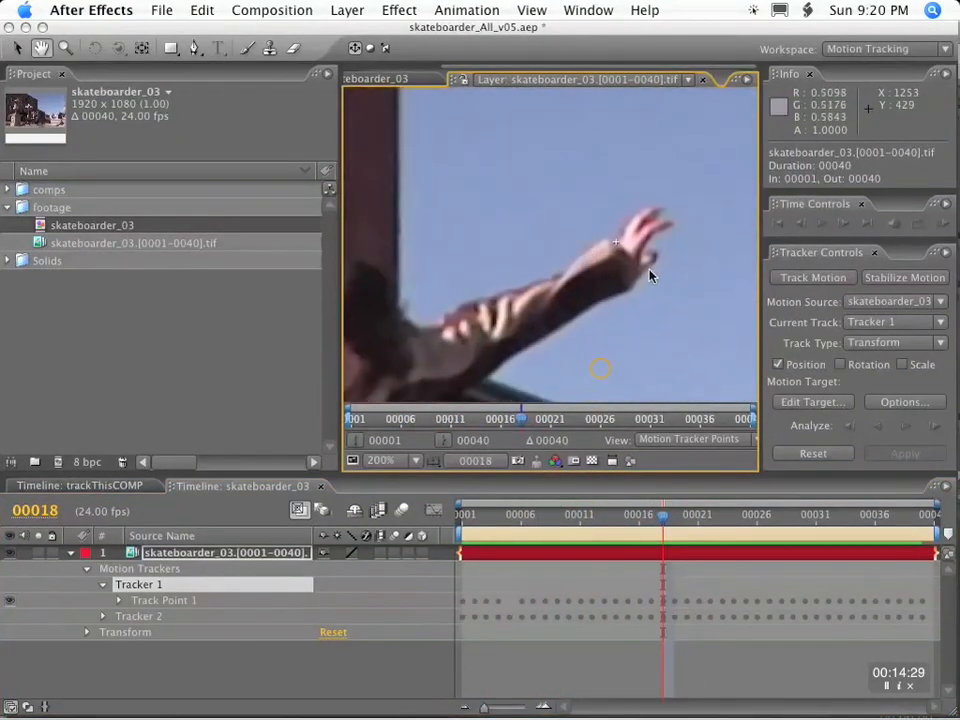
Reposition Tracker 1's attach point on the skateboarder's wrist at frame 19.
key(Page_Down)
drag(616, 243, 626, 251)
key(Page_Down)
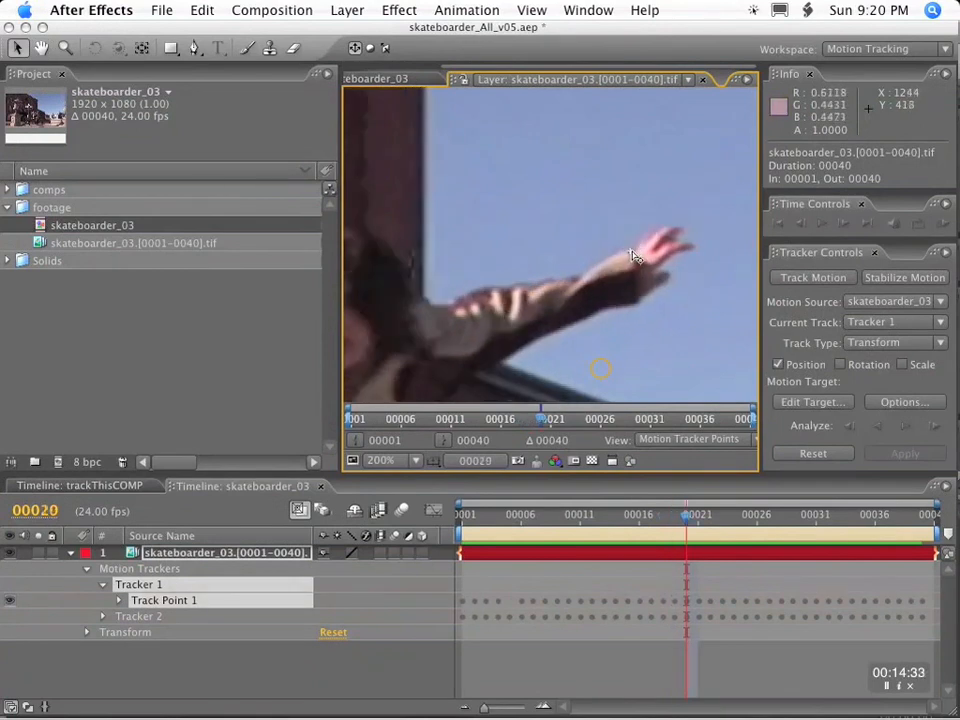
Recheck Tracker 1's attach point on the wrist between frames 14 and 22.
key(Page_Up)
key(Page_Up)
key(Page_Up)
key(Page_Up)
key(Page_Up)
key(Page_Up)
key(Page_Up)
key(Page_Up)
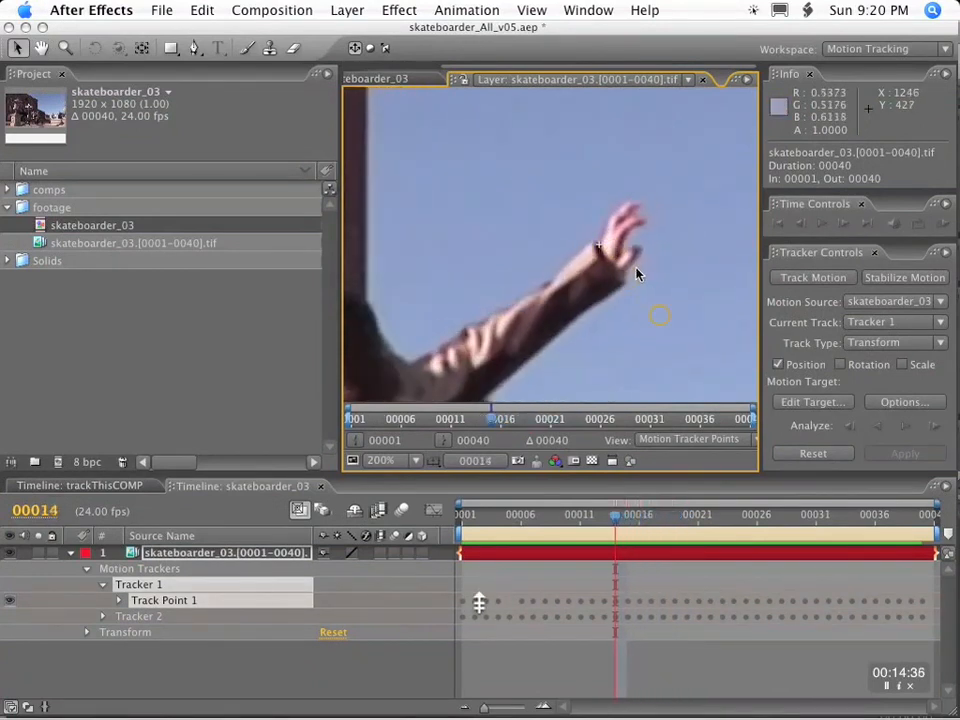
drag(598, 514, 742, 516)
key(Page_Up)
key(Page_Up)
key(Page_Up)
key(Page_Up)
key(Page_Up)
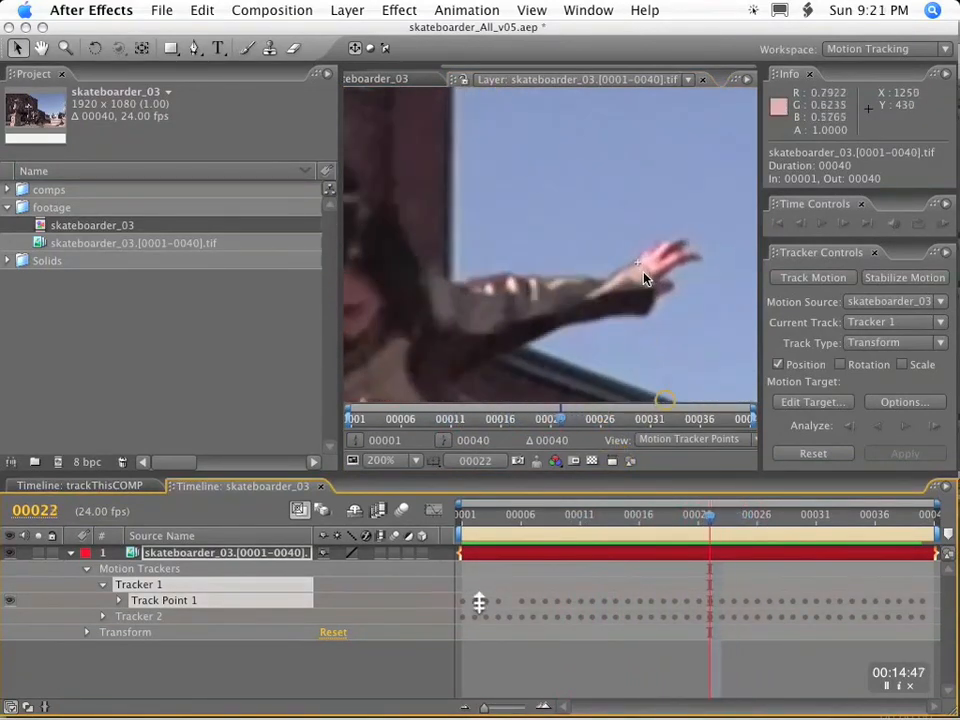
key(Page_Down)
key(Page_Down)
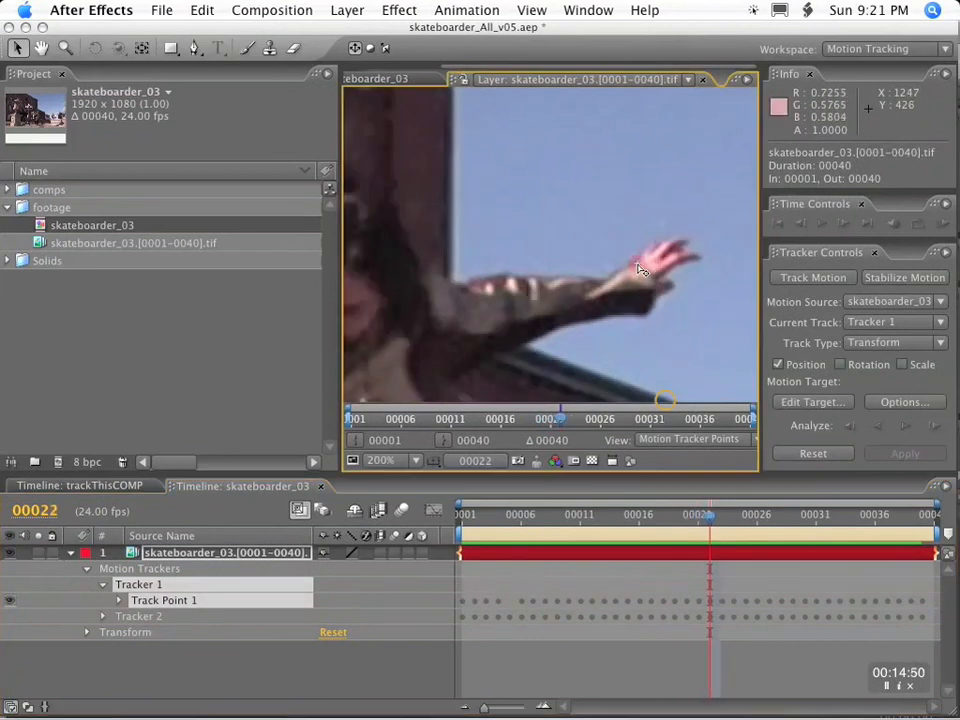
Step forward from frame 22 to 31 to check how Tracker 1's point follows the wrist.
key(Page_Down)
key(Page_Down)
key(Page_Down)
key(Page_Down)
key(Page_Down)
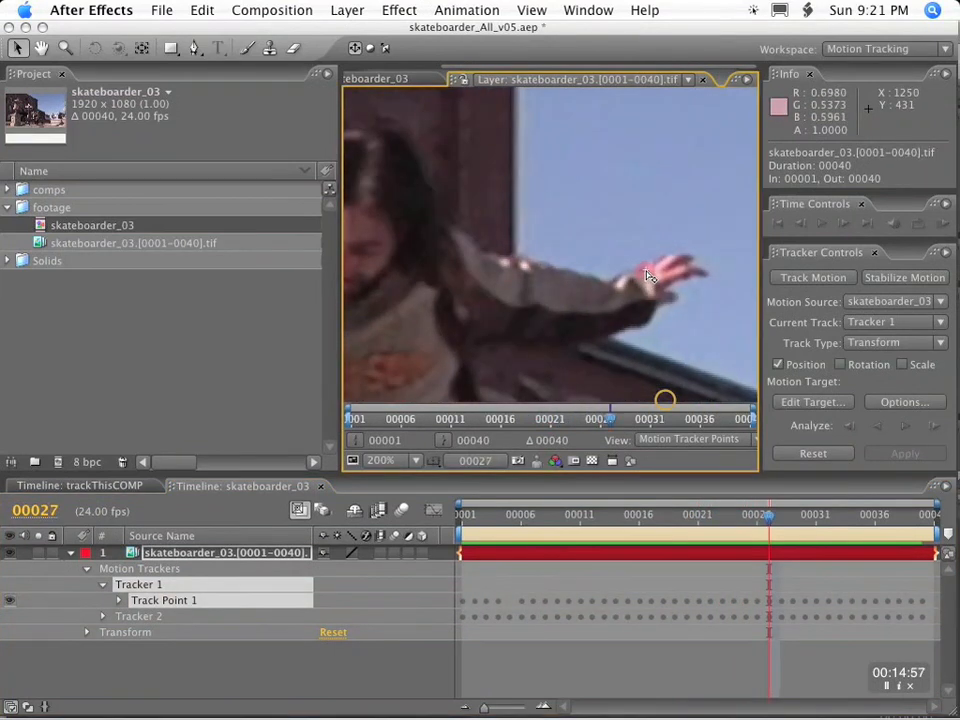
key(Page_Down)
key(Page_Down)
key(Page_Down)
key(Page_Down)
key(Page_Down)
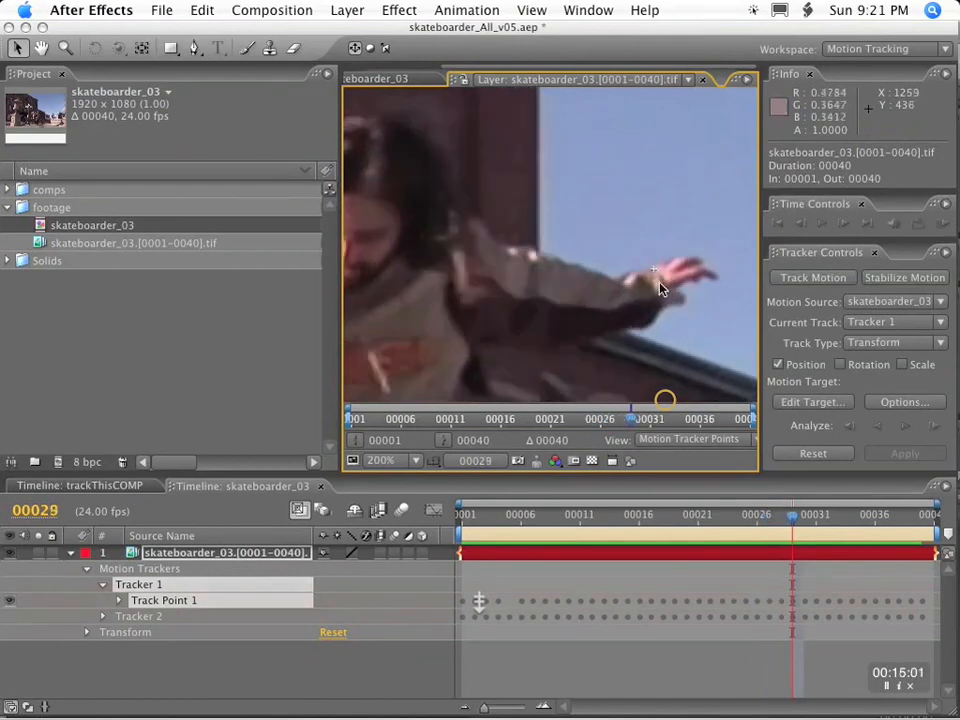
key(Page_Up)
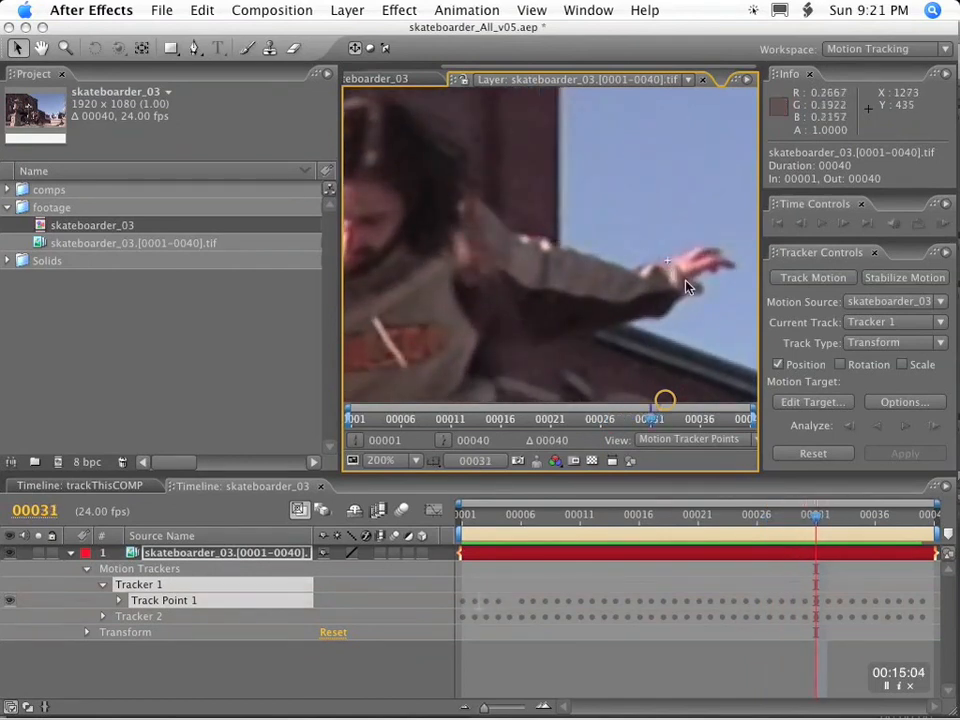
Step back and forth between frames 32 and 27 to compare Tracker 1's point with the wrist position.
key(Page_Down)
click(685, 258)
key(Page_Up)
key(Page_Up)
key(Page_Down)
key(Page_Up)
key(Page_Up)
key(Page_Up)
key(Page_Up)
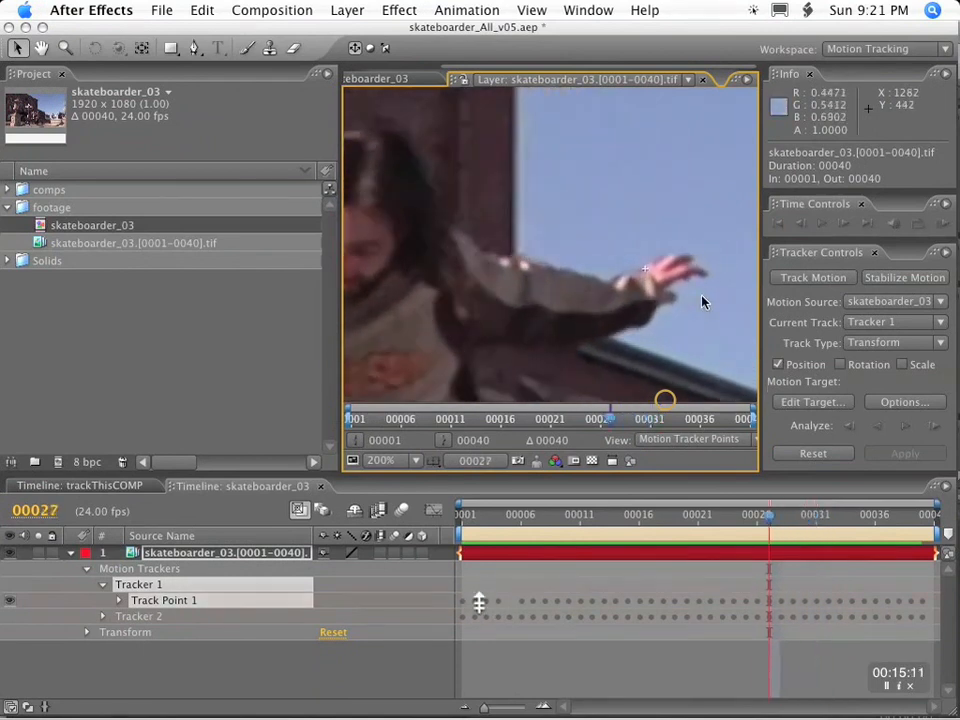
Step through the remaining frames up to 40, checking Tracker 1's point on the wrist.
key(Page_Down)
key(Page_Down)
key(Page_Down)
key(Page_Down)
key(Page_Down)
key(Page_Down)
key(Page_Down)
key(Page_Down)
key(Page_Down)
key(space)
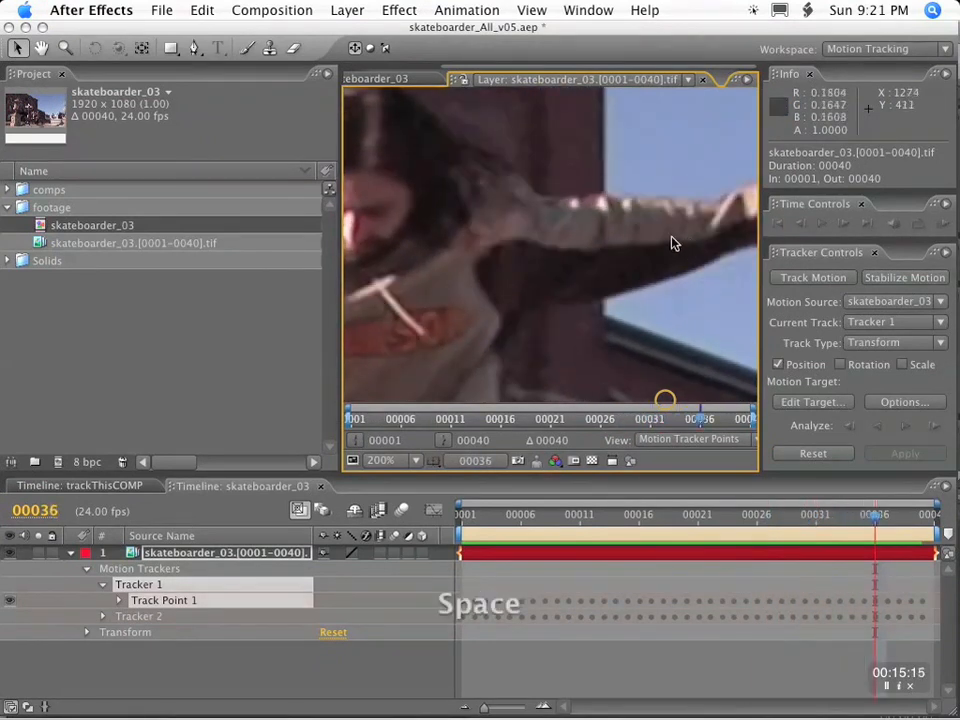
drag(673, 240, 538, 283)
key(Page_Down)
key(Page_Down)
key(Page_Down)
key(Page_Down)
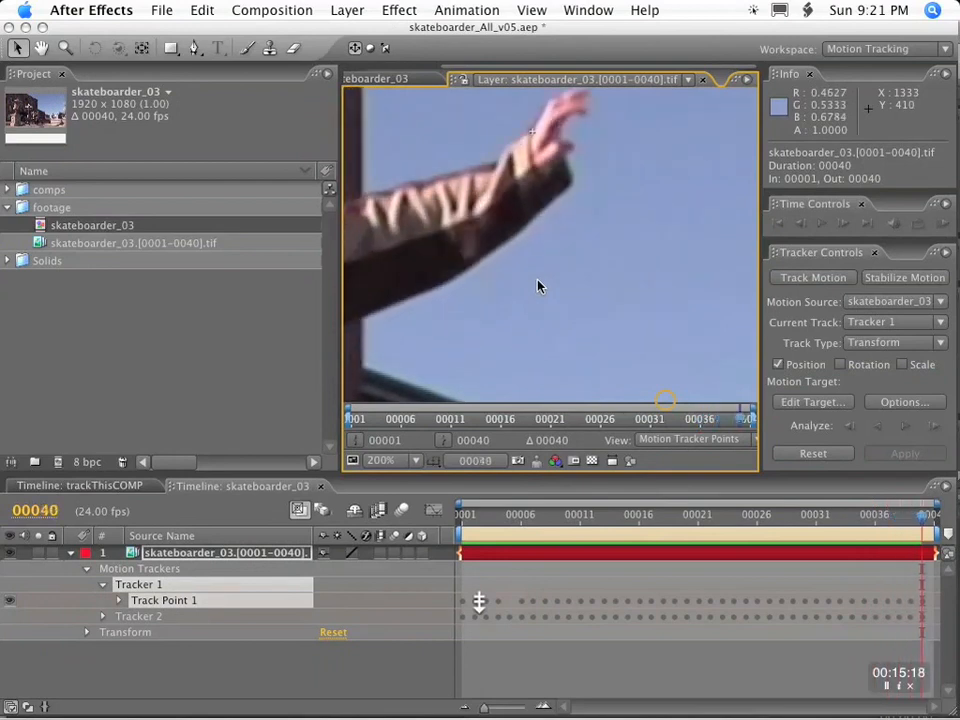
key(Page_Up)
Move the track point of Tracker 2 into Tracker 1 so both points belong to one tracker.
click(101, 585)
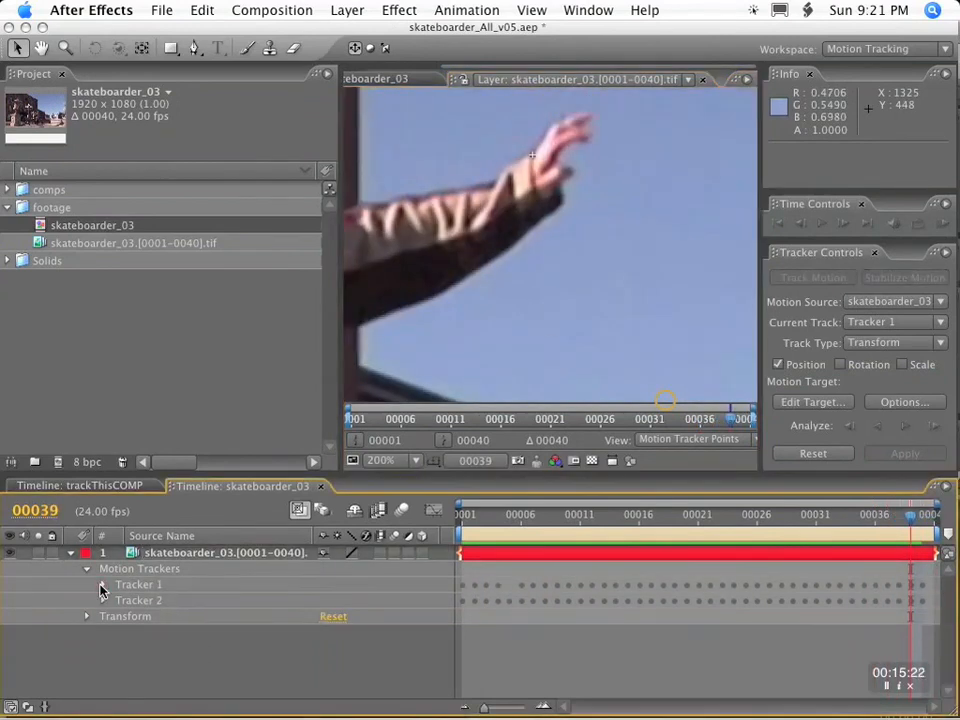
click(101, 602)
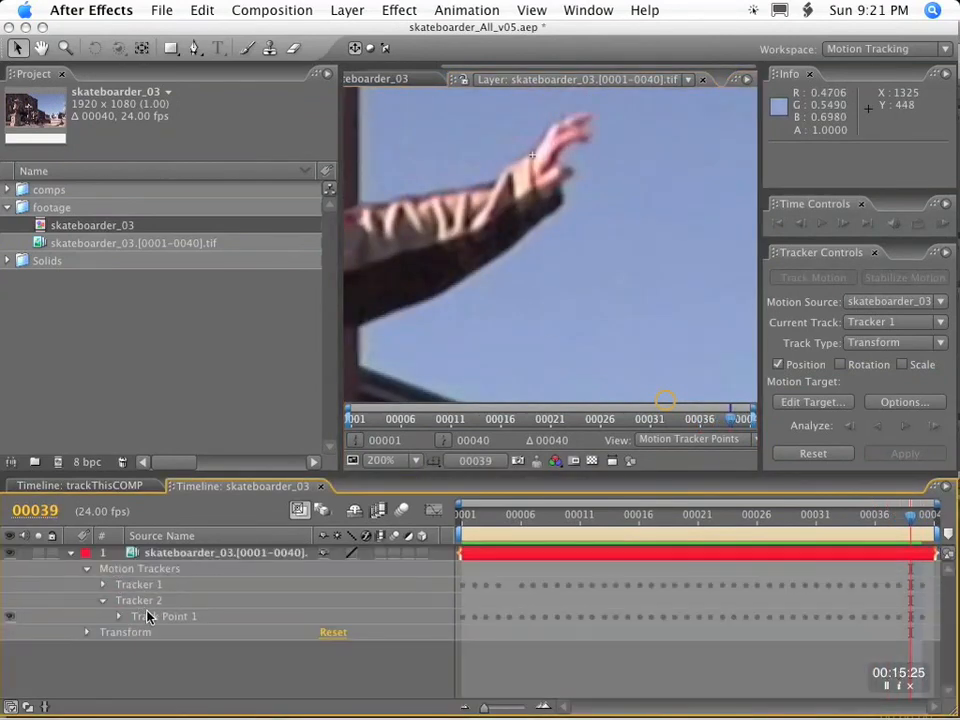
key(Home)
click(103, 585)
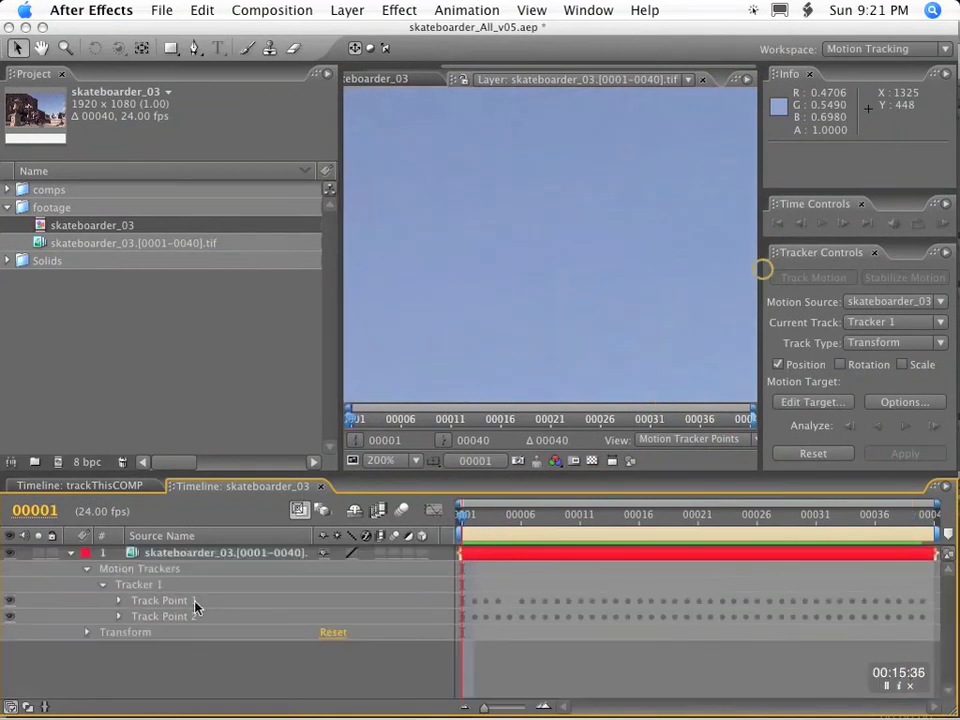
scroll(524, 320, down, 6)
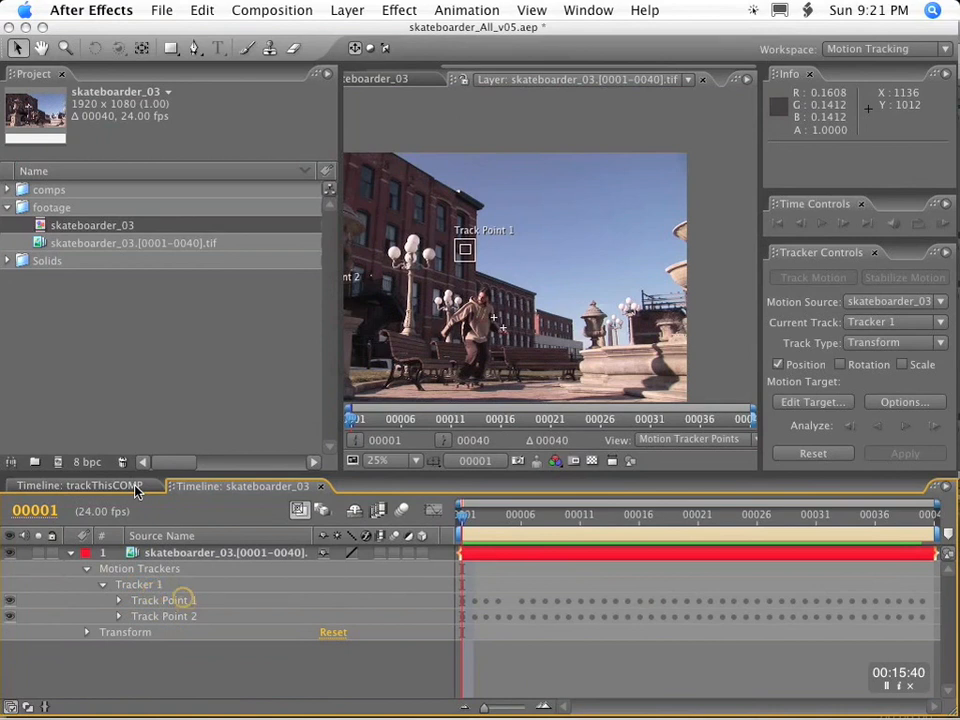
key(super+x)
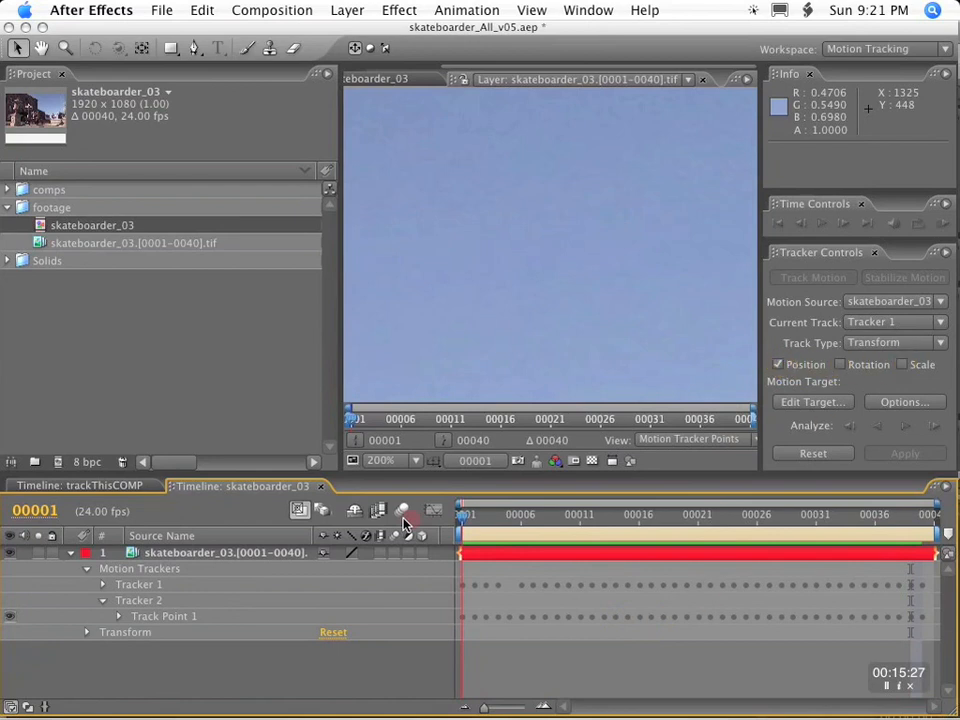
click(163, 617)
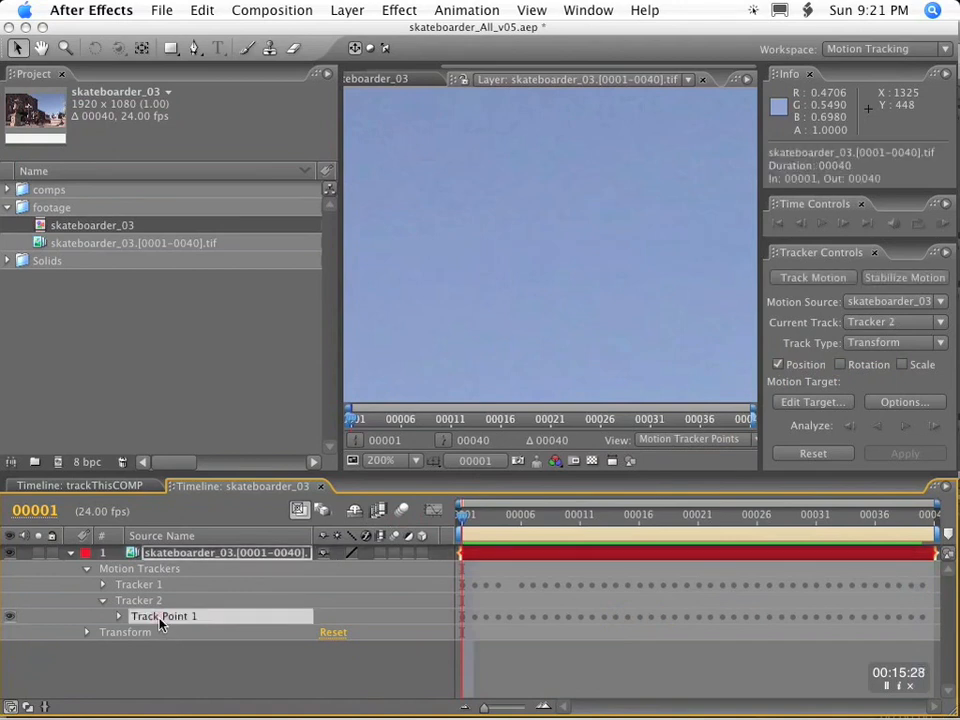
key(super+x)
click(133, 586)
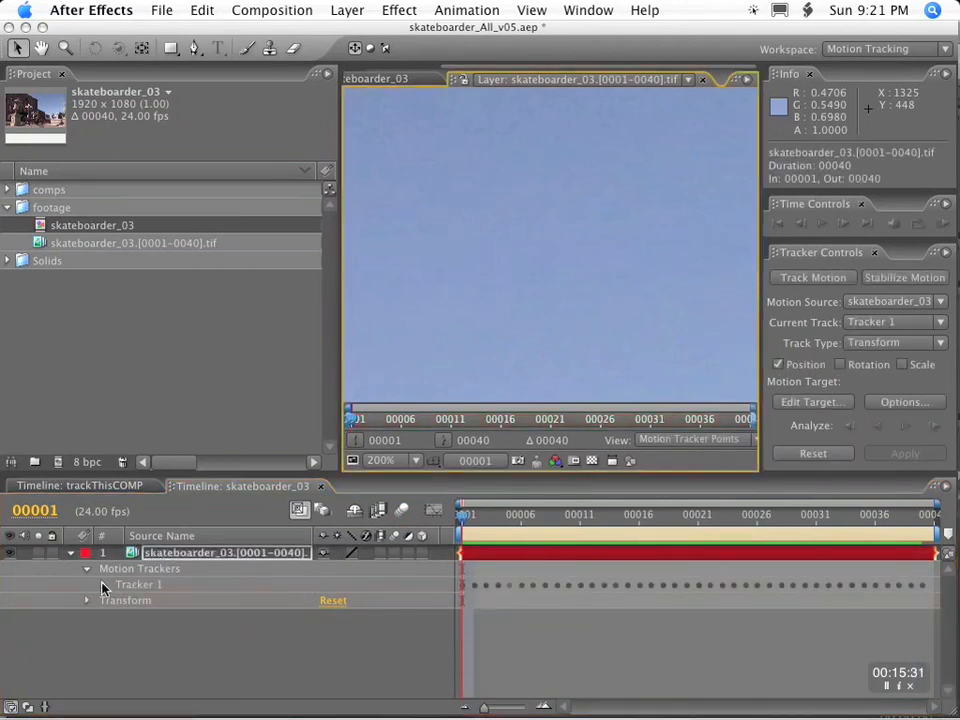
Inspect Track Point 2's properties inside Tracker 1 and view the whole frame with both points.
click(102, 584)
click(118, 616)
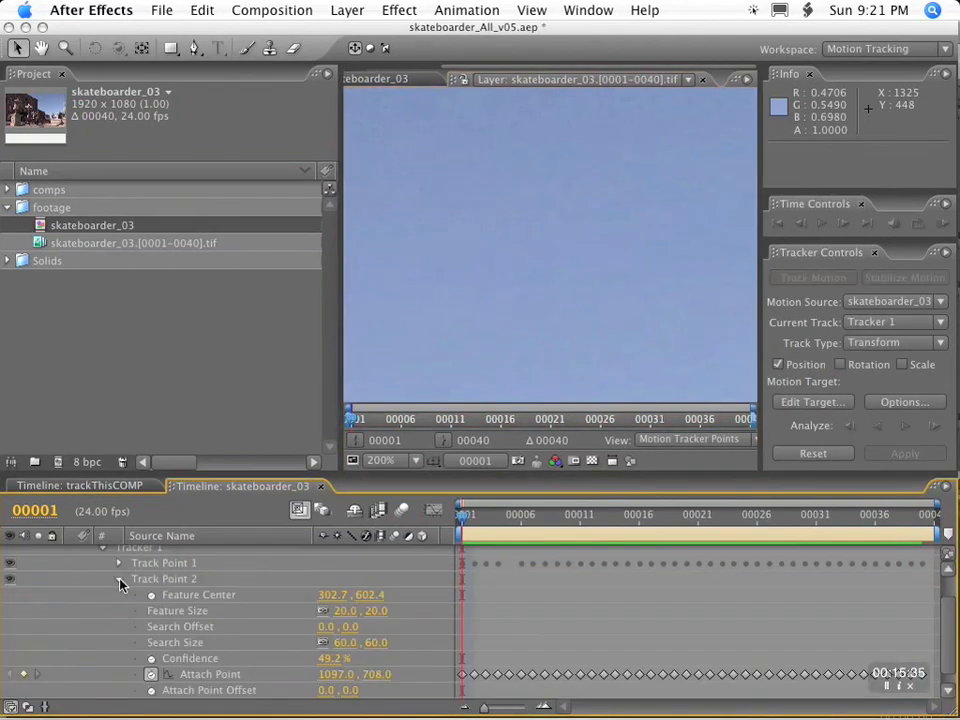
click(118, 579)
scroll(523, 315, down, 5)
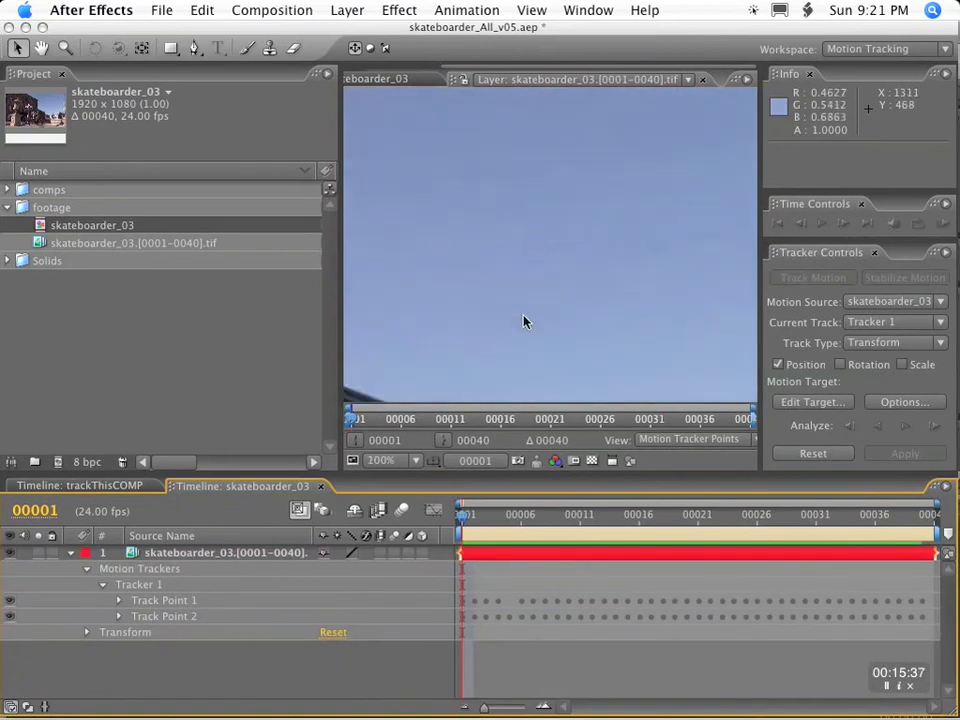
scroll(523, 316, down, 4)
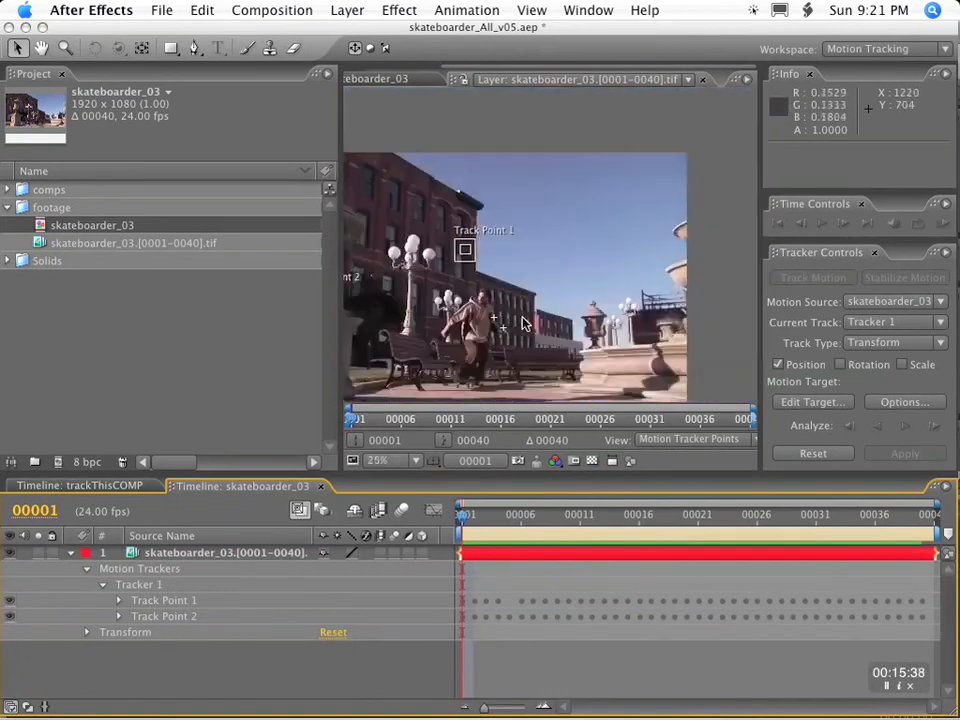
Close the trackThisCOMP timeline and select Track Point 2 in Tracker 1.
click(148, 487)
click(158, 488)
click(156, 601)
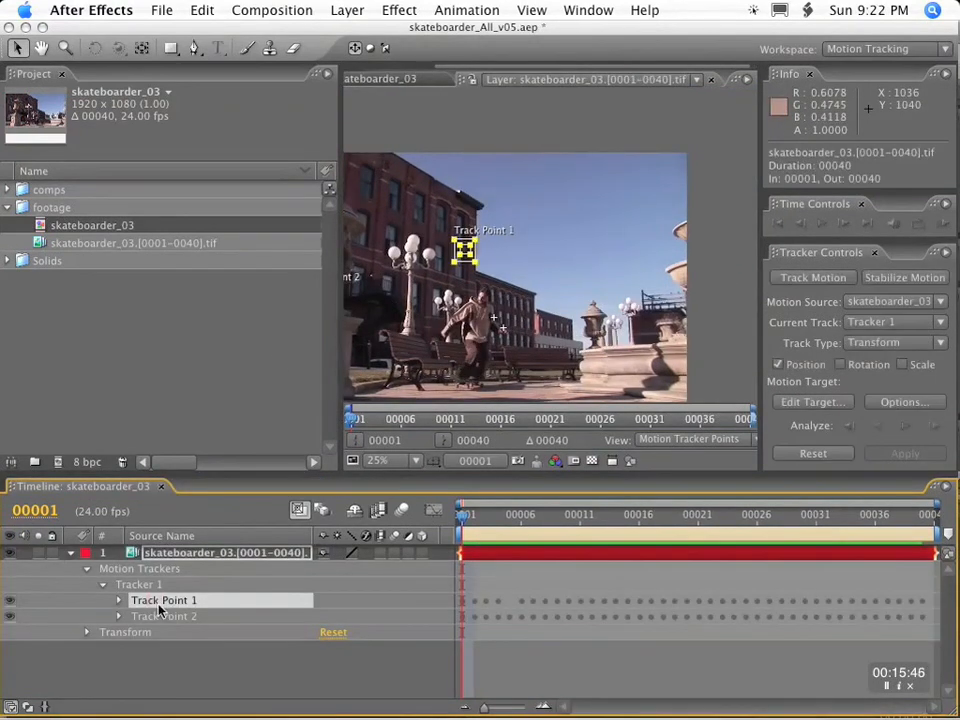
click(167, 617)
click(186, 601)
click(180, 617)
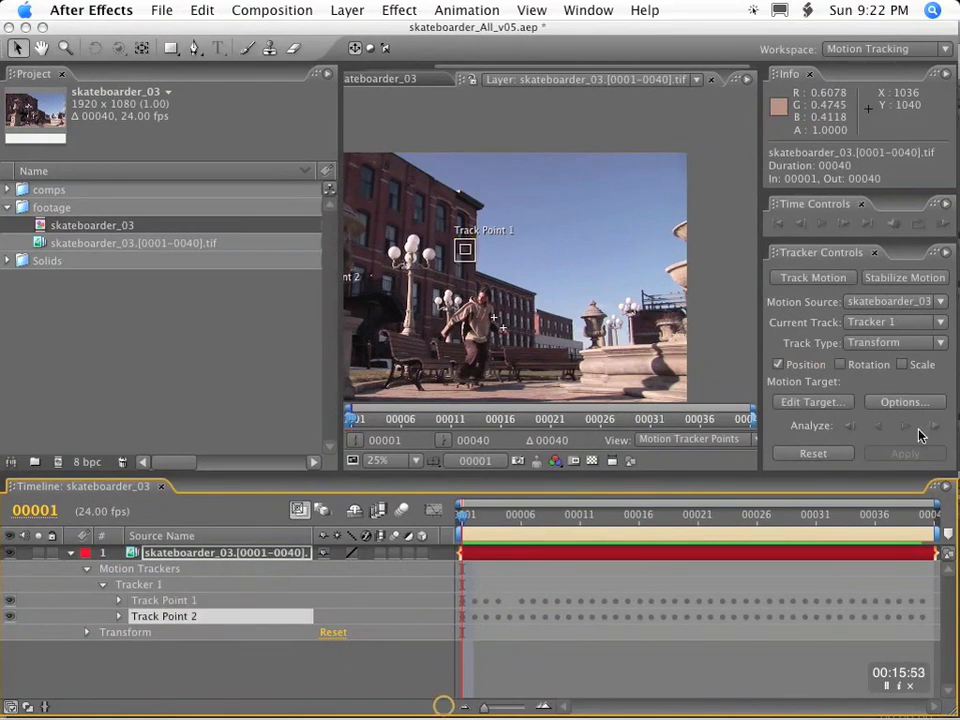
Enable Rotation and Scale for Tracker 1 and set its track type to Stabilize.
click(840, 365)
click(901, 365)
click(896, 342)
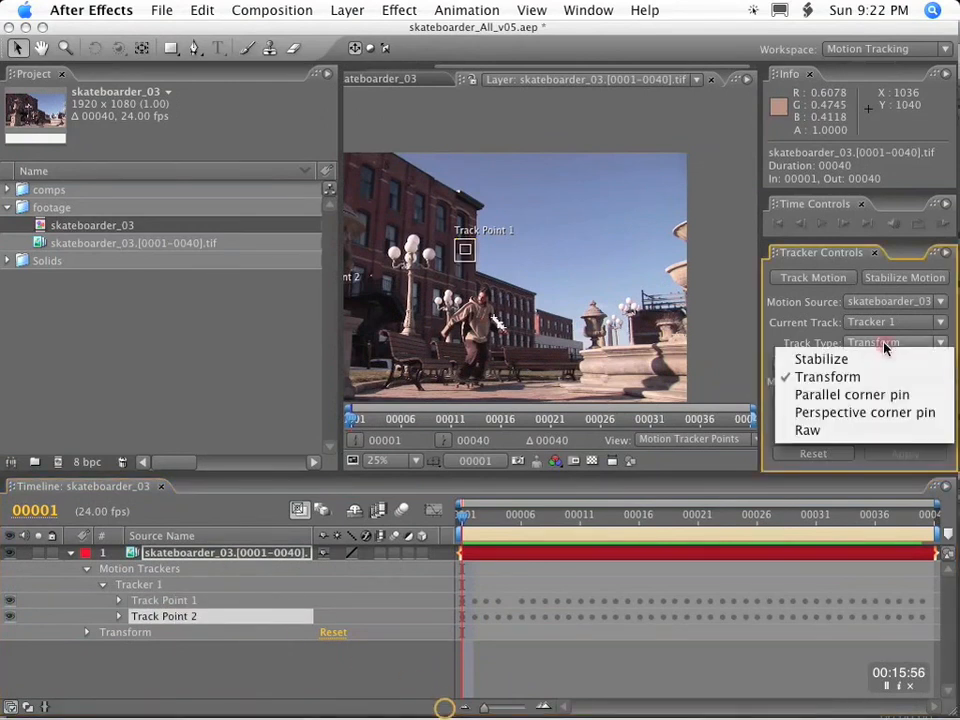
click(825, 351)
Apply Tracker 1's stabilization to the footage layer in the X and Y dimensions.
click(903, 456)
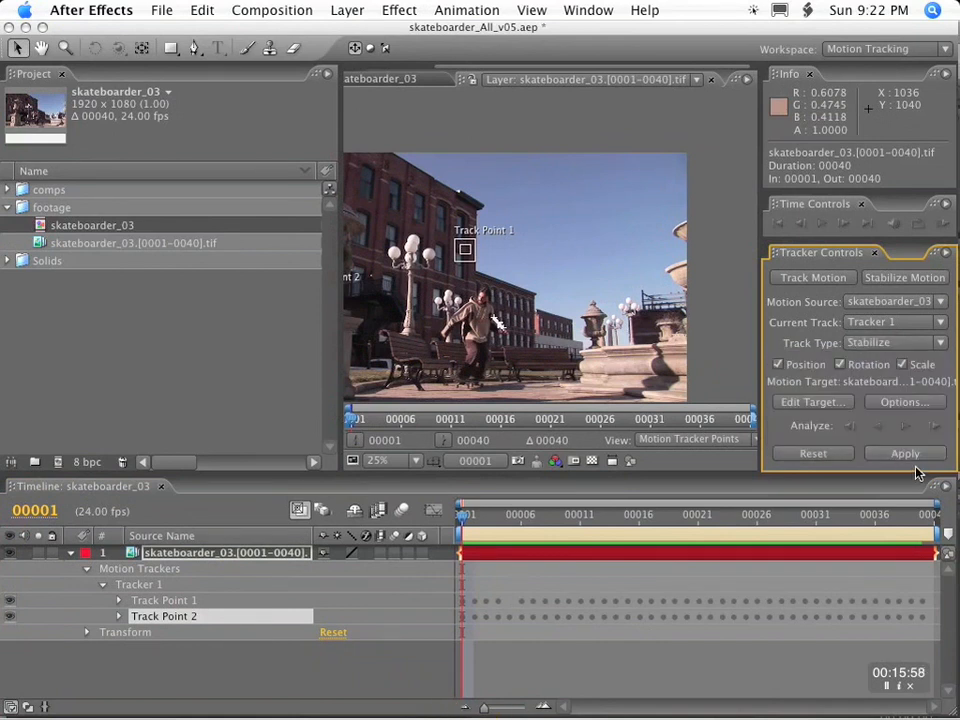
click(893, 342)
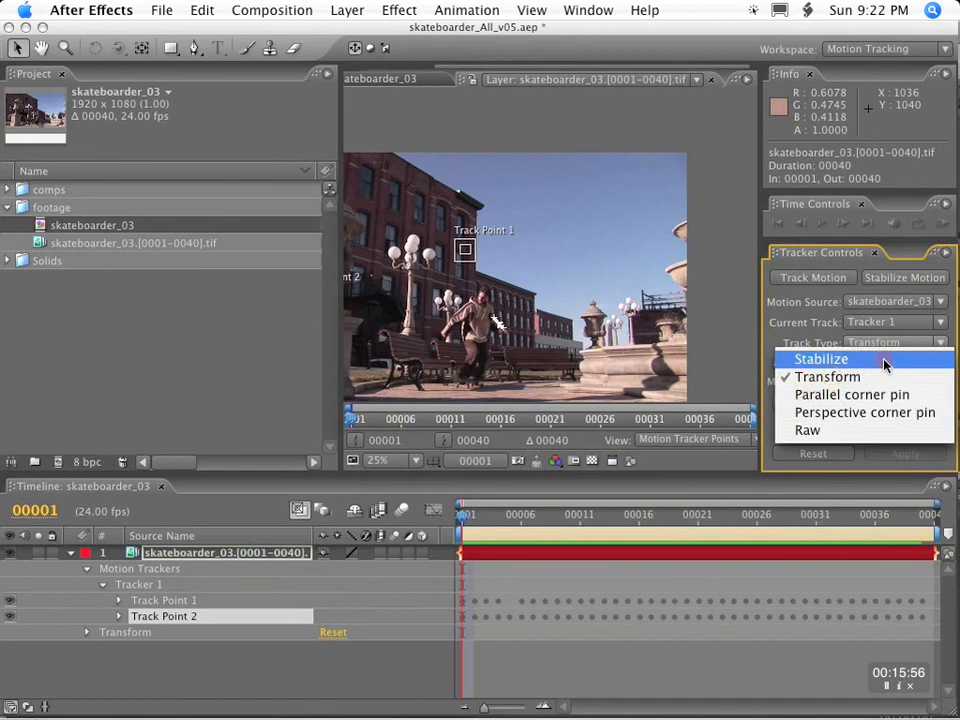
click(884, 362)
click(904, 456)
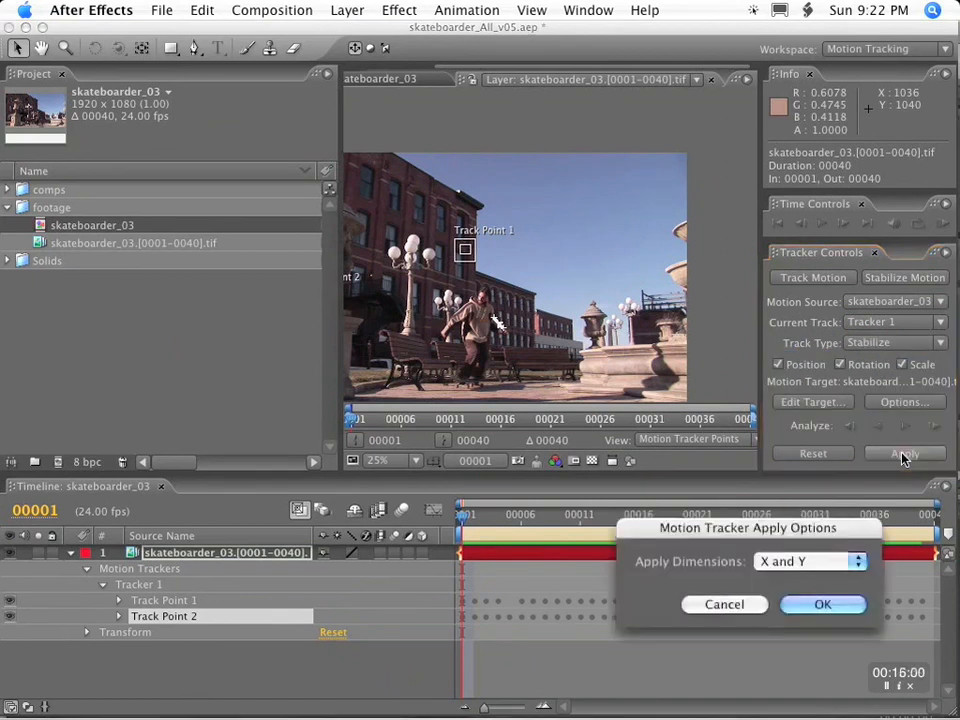
click(822, 603)
Play through the stabilized footage and examine how steady the skateboarder's shoulder and wrist stay.
drag(461, 518, 364, 497)
scroll(527, 291, up, 1)
key(space)
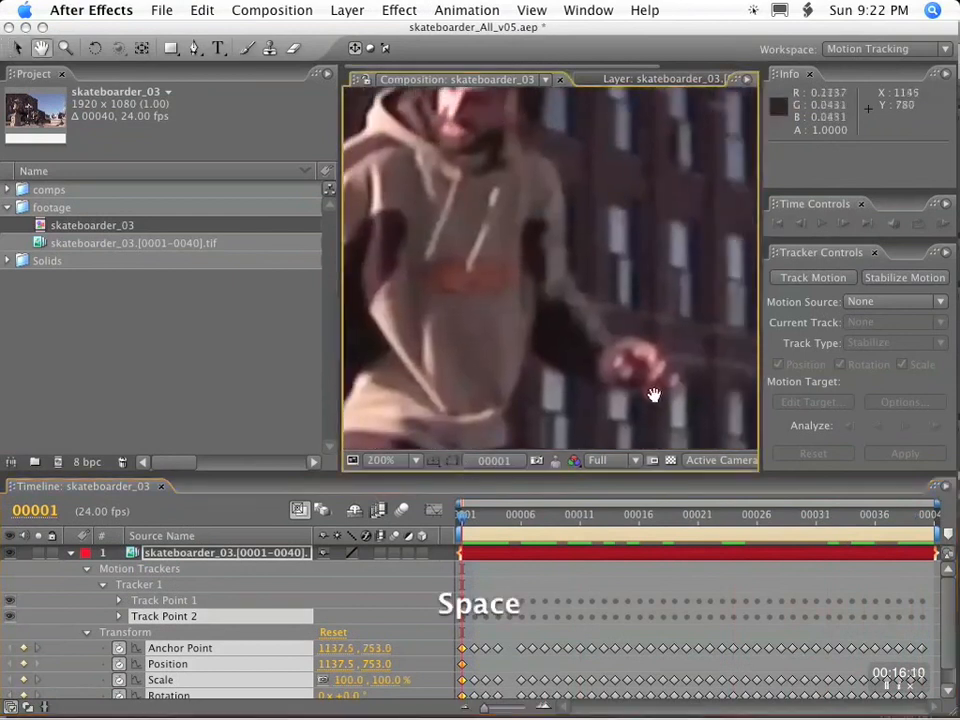
drag(779, 533, 450, 493)
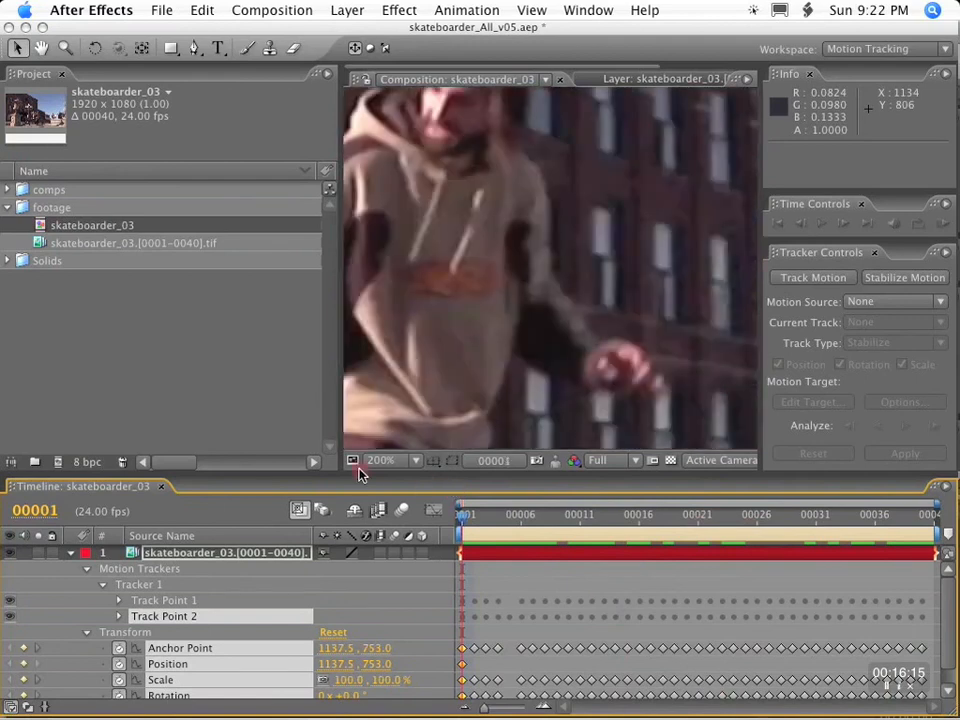
Add a hidden 1920 × 1080 light gray solid above the footage and lock the footage layer.
click(70, 552)
click(347, 10)
mouse_move(354, 32)
click(587, 54)
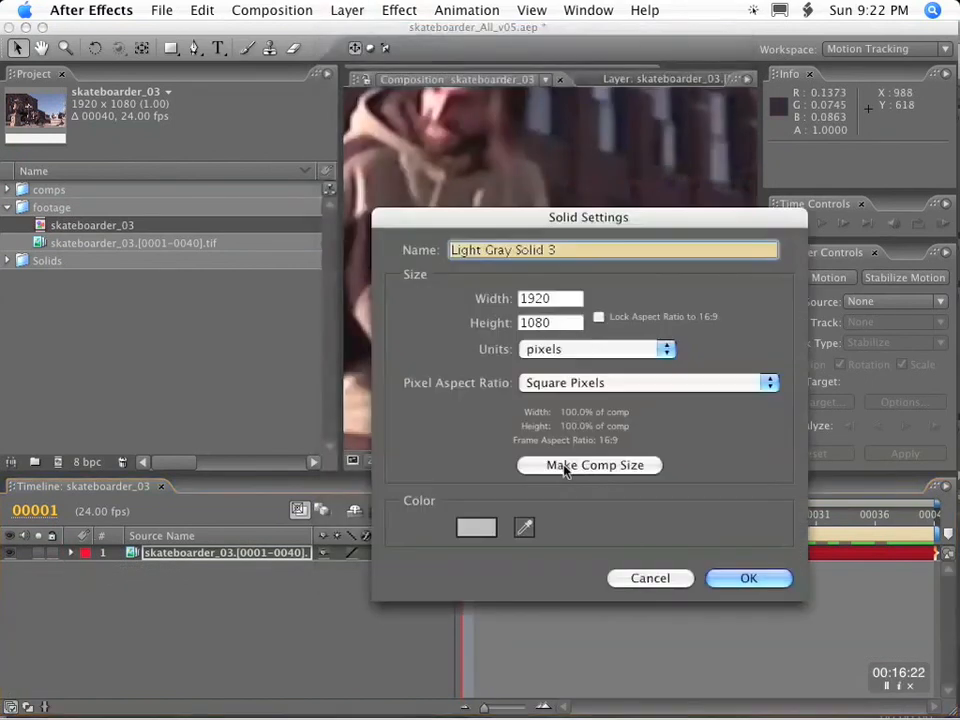
click(716, 577)
click(10, 553)
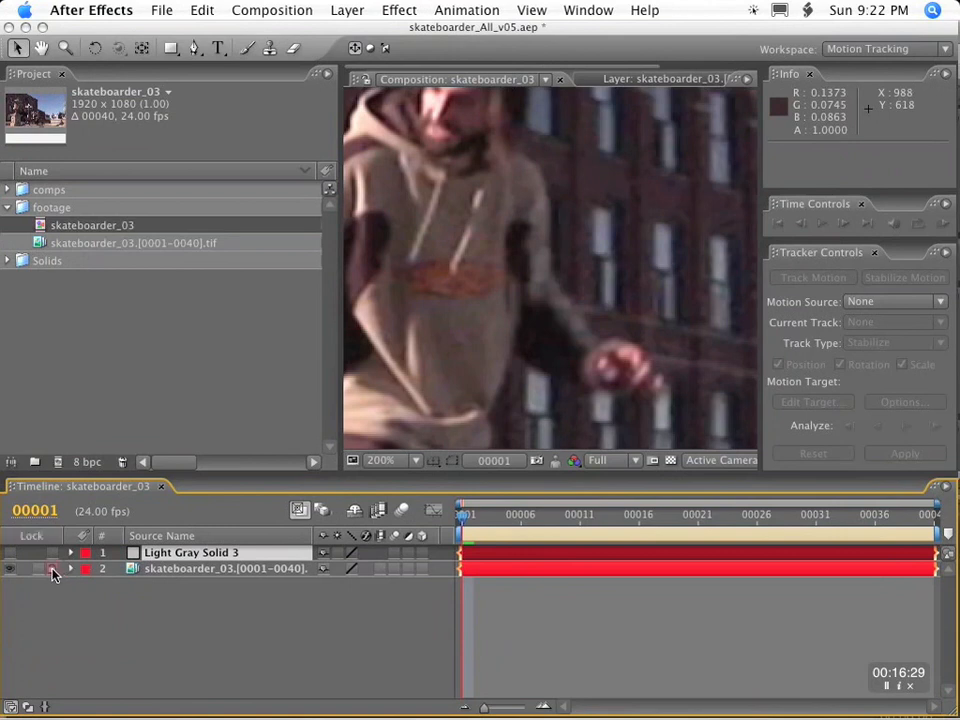
click(52, 569)
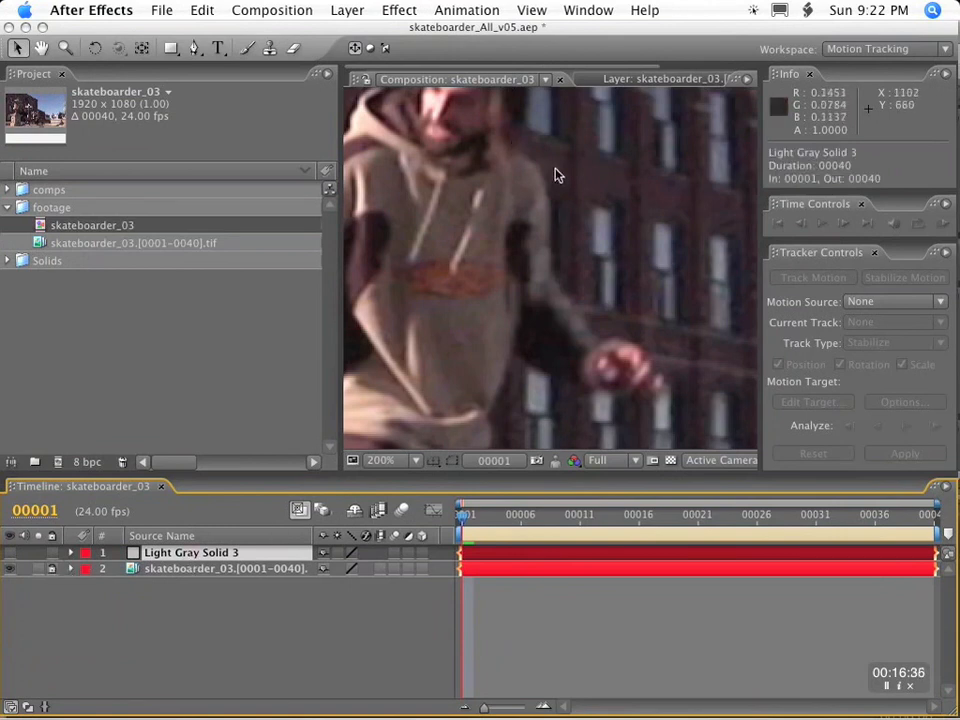
Draw a closed four-point mask around the arm on the solid at frame 1 and keyframe its Mask Shape.
key(g)
click(511, 150)
click(626, 344)
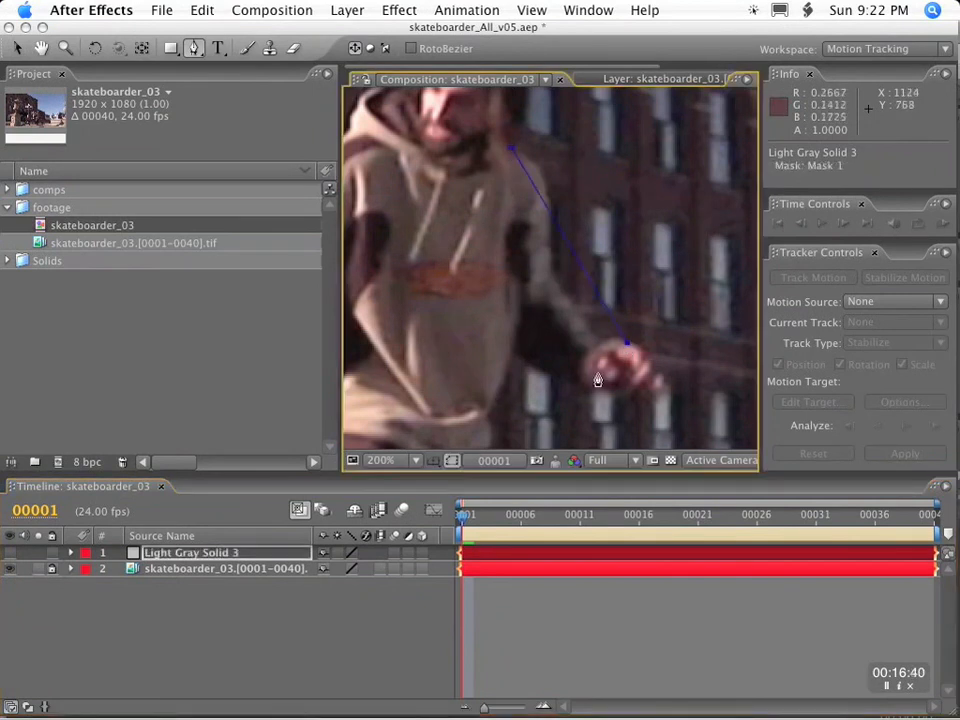
click(602, 389)
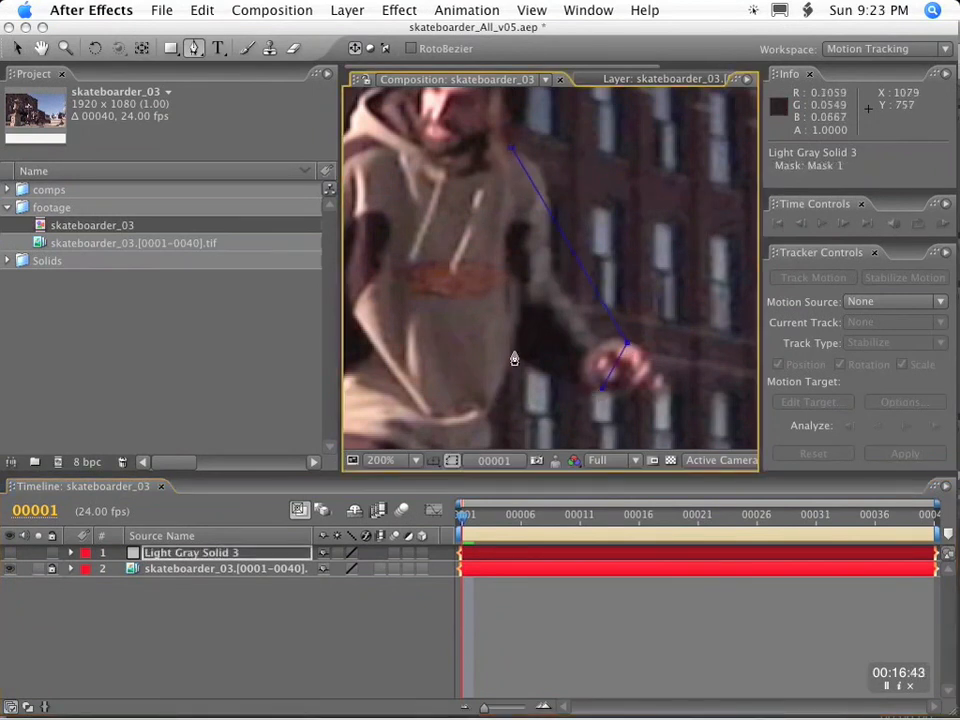
click(511, 150)
key(alt+shift+m)
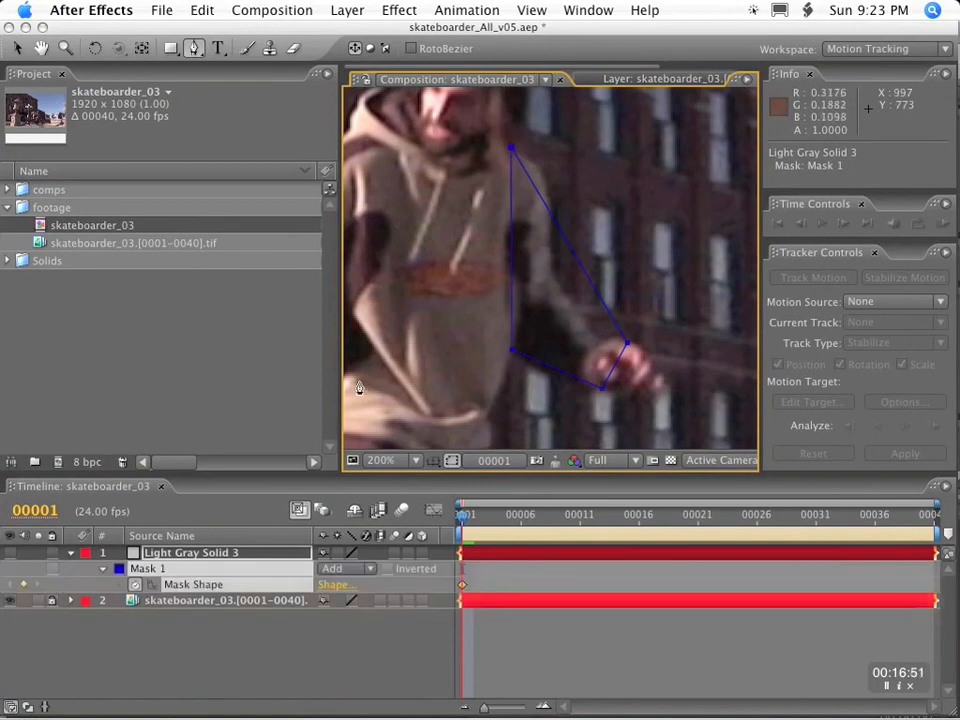
Reshape the mask at frame 12 by moving its wrist, armpit and shoulder vertices onto the arm.
drag(465, 514, 594, 526)
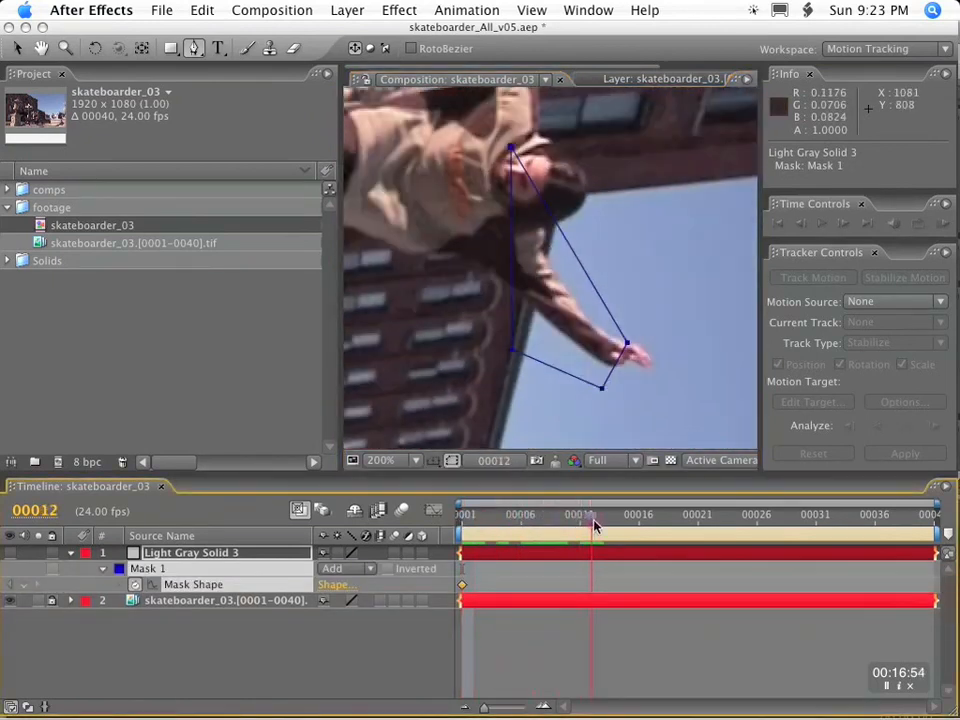
key(v)
drag(602, 388, 614, 371)
drag(514, 354, 468, 258)
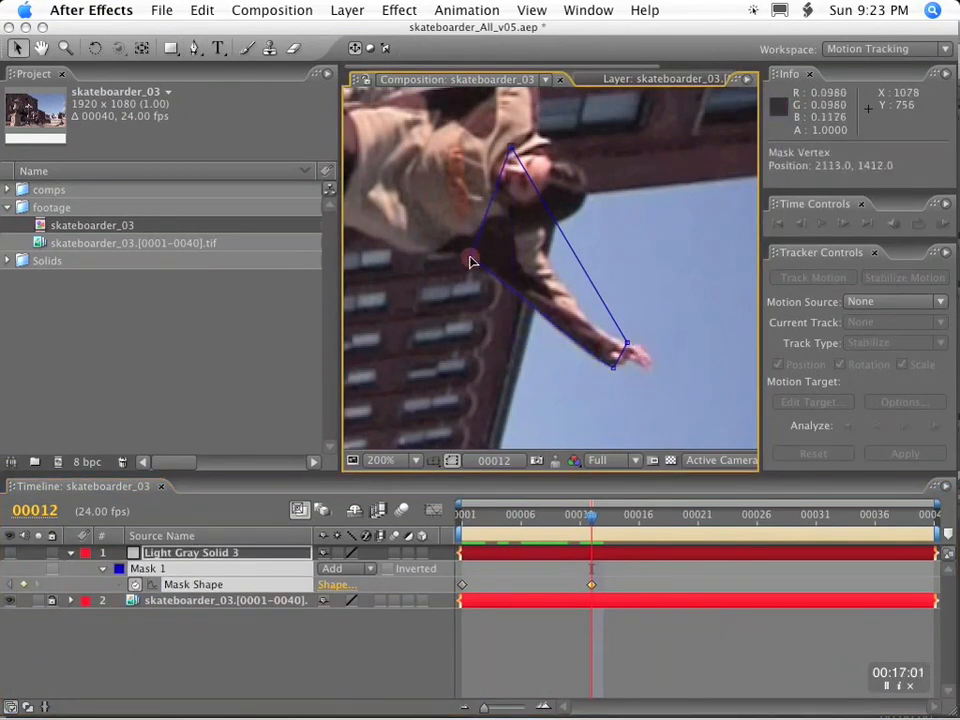
drag(511, 148, 547, 234)
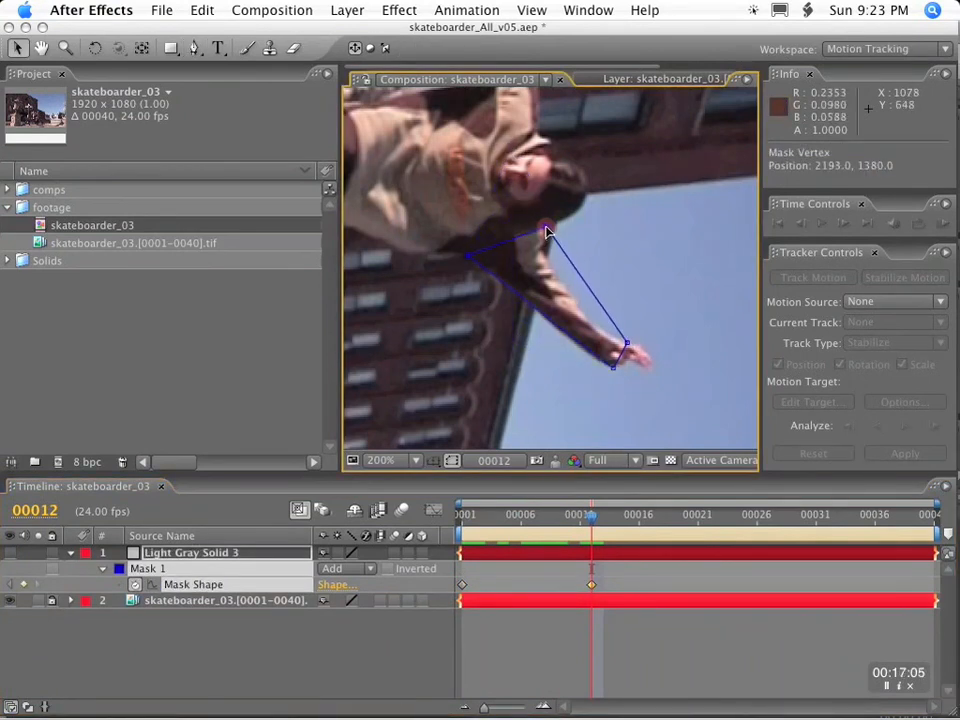
Preview the footage, and fit the mask's armpit and shoulder vertices to the arm at frame 6.
drag(591, 516, 317, 514)
key(KP_0)
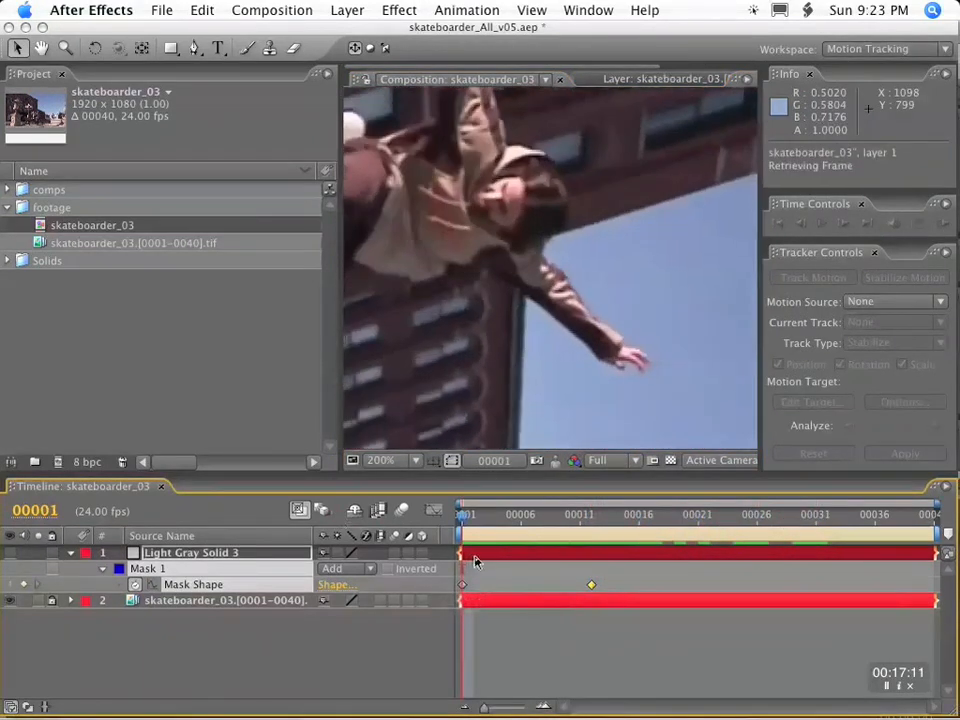
key(KP_0)
click(545, 522)
drag(545, 525, 523, 522)
drag(569, 250, 441, 240)
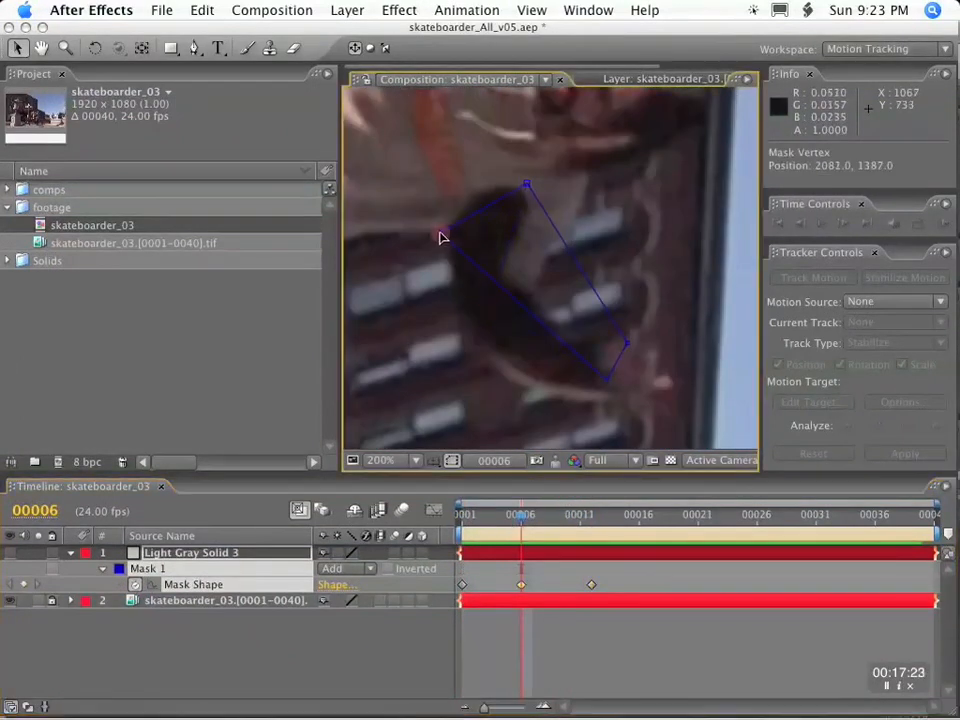
Fit the mask to the arm at frame 40, adding vertices along its upper and lower edges.
drag(521, 517, 915, 527)
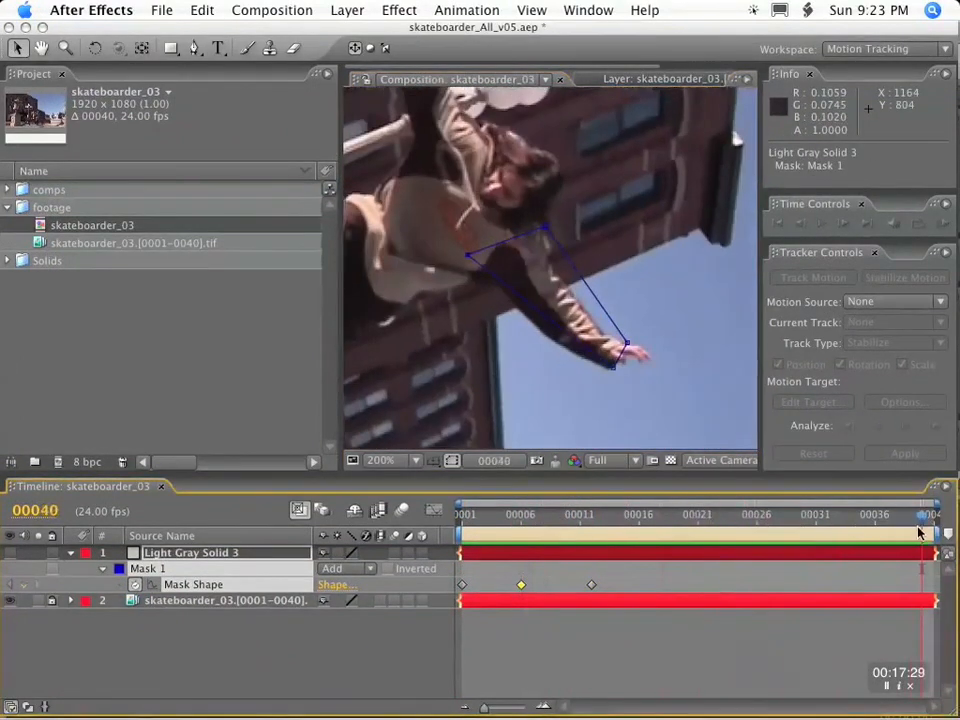
drag(612, 366, 613, 369)
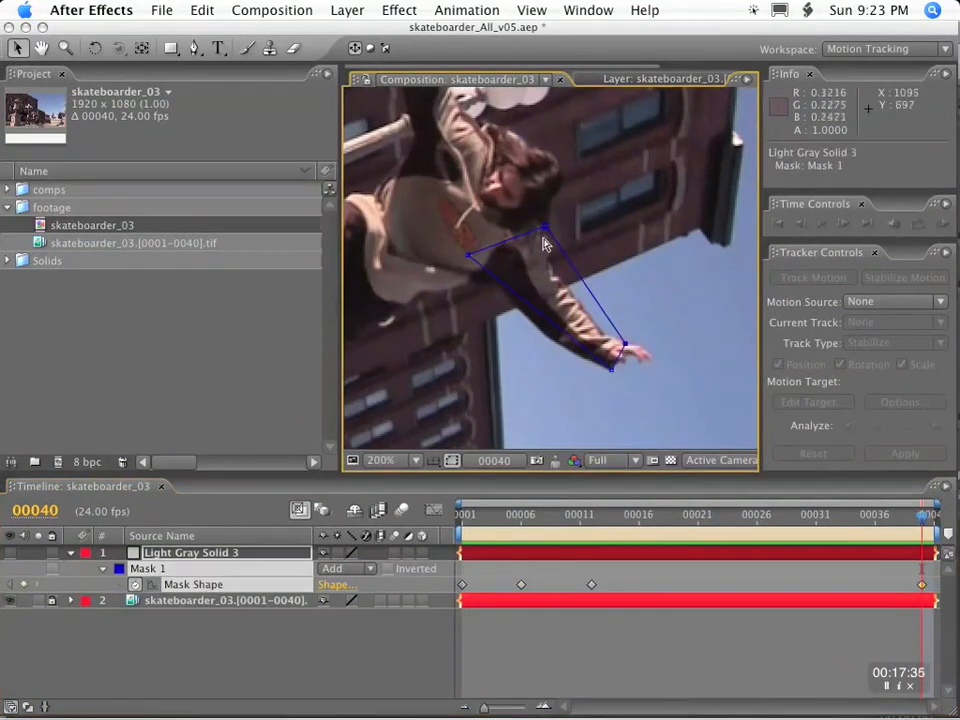
drag(468, 256, 496, 282)
drag(557, 328, 544, 334)
mouse_move(925, 517)
mouse_down()
mouse_move(783, 520)
mouse_move(930, 520)
mouse_up()
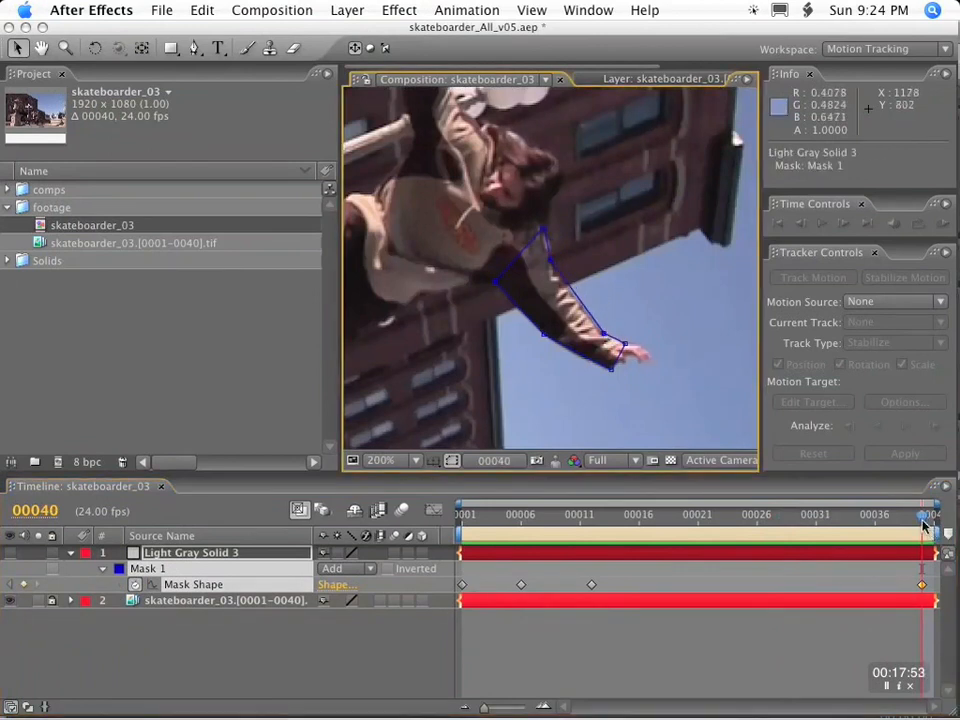
Reshape the mask at frame 28 so its wrist, elbow, armpit and shoulder vertices follow the sleeve.
click(724, 522)
drag(724, 522, 783, 522)
drag(614, 370, 598, 376)
drag(541, 324, 535, 347)
drag(487, 270, 491, 305)
drag(544, 229, 537, 225)
drag(554, 253, 547, 260)
drag(611, 333, 598, 334)
Tighten the mask around the forearm at frame 20 and along the sleeve's upper edge at frame 12.
drag(765, 521, 686, 527)
drag(537, 331, 551, 317)
drag(604, 373, 598, 324)
drag(638, 517, 591, 517)
drag(555, 240, 543, 249)
drag(620, 333, 609, 335)
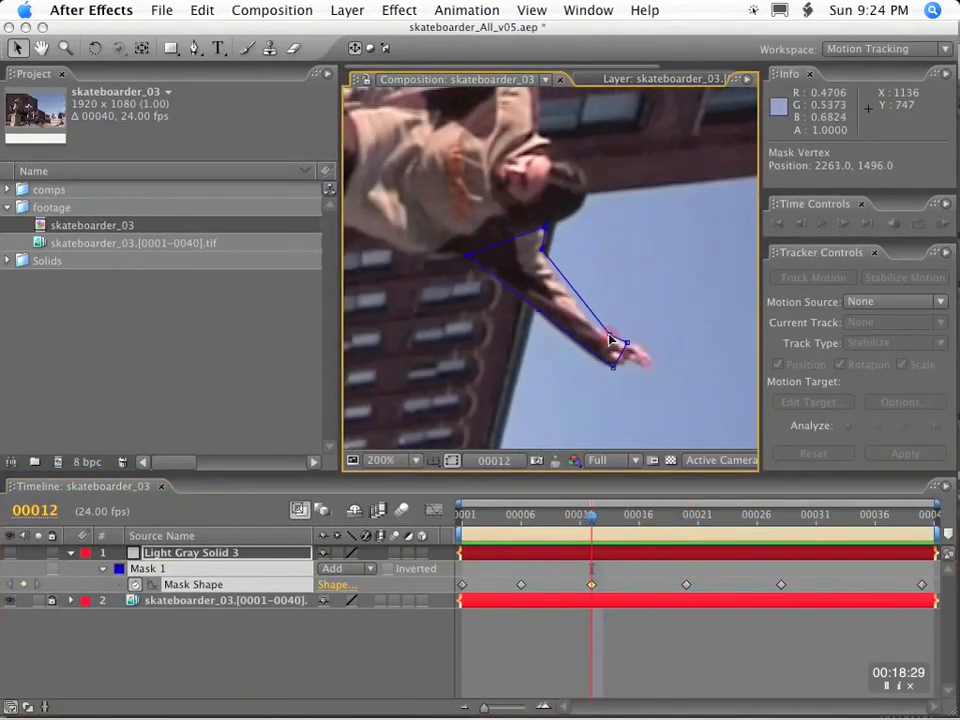
Reshape the mask around the bent arm at frame 6, moving the elbow, wrist and shoulder vertices.
drag(591, 518, 522, 519)
drag(520, 308, 481, 348)
drag(607, 378, 611, 398)
drag(627, 344, 610, 343)
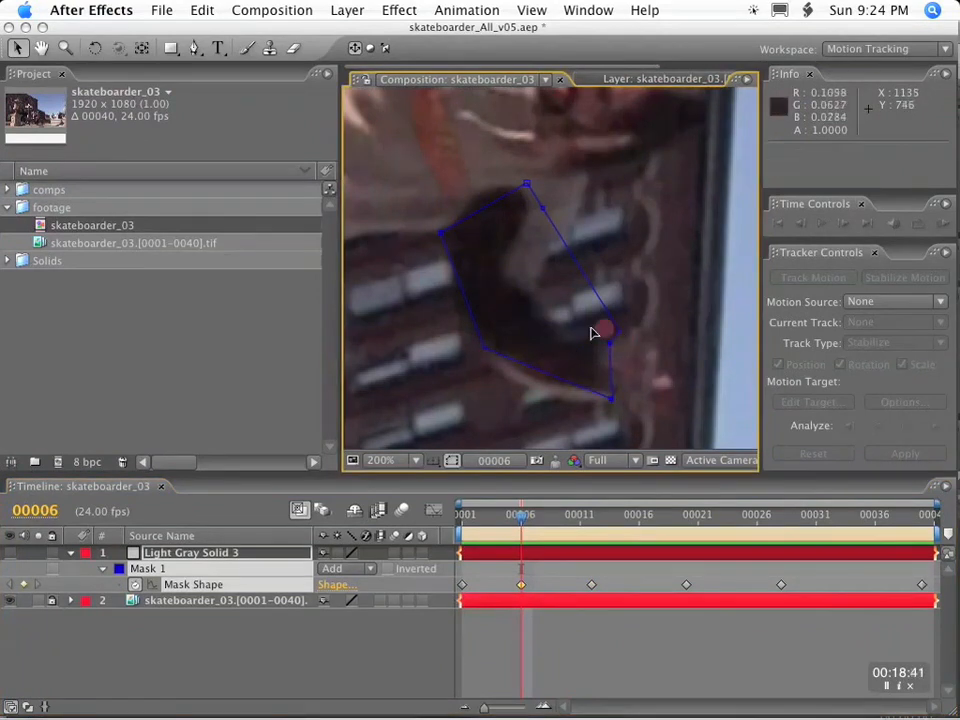
drag(527, 184, 588, 178)
drag(543, 209, 581, 212)
Fit the mask's shoulder, wrist and inner-arm vertices to the arm at frame 1.
drag(521, 518, 462, 519)
drag(527, 170, 540, 171)
drag(620, 331, 606, 343)
drag(579, 274, 557, 275)
mouse_move(464, 520)
mouse_down()
mouse_move(484, 521)
mouse_move(462, 521)
mouse_up()
Check the mask at its keyframes, refining the upper forearm vertex and the armpit vertex at frame 20.
key(k)
mouse_move(582, 289)
mouse_down()
mouse_move(541, 290)
mouse_move(576, 305)
mouse_up()
key(k)
Add a vertex on the mask's lower forearm edge at frame 6 and pull it out to the sleeve.
key(k)
key(k)
key(k)
key(j)
key(j)
drag(481, 280, 474, 277)
key(k)
Review the mask keyframes and shape the inner elbow at frame 6 with added vertices on the sleeve edge.
key(k)
key(j)
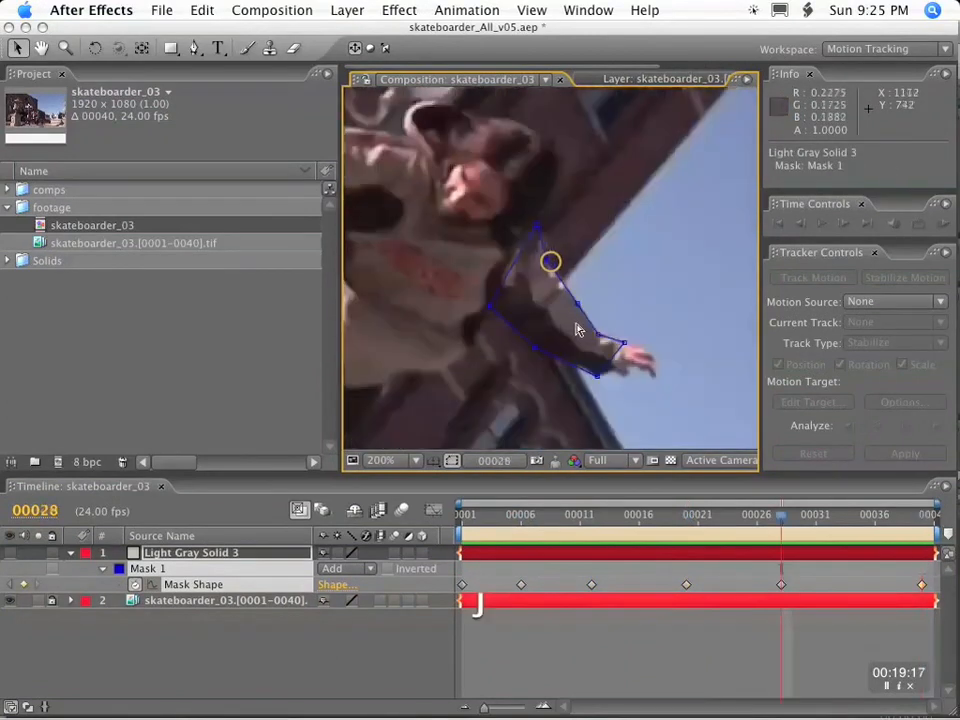
key(j)
key(j)
key(j)
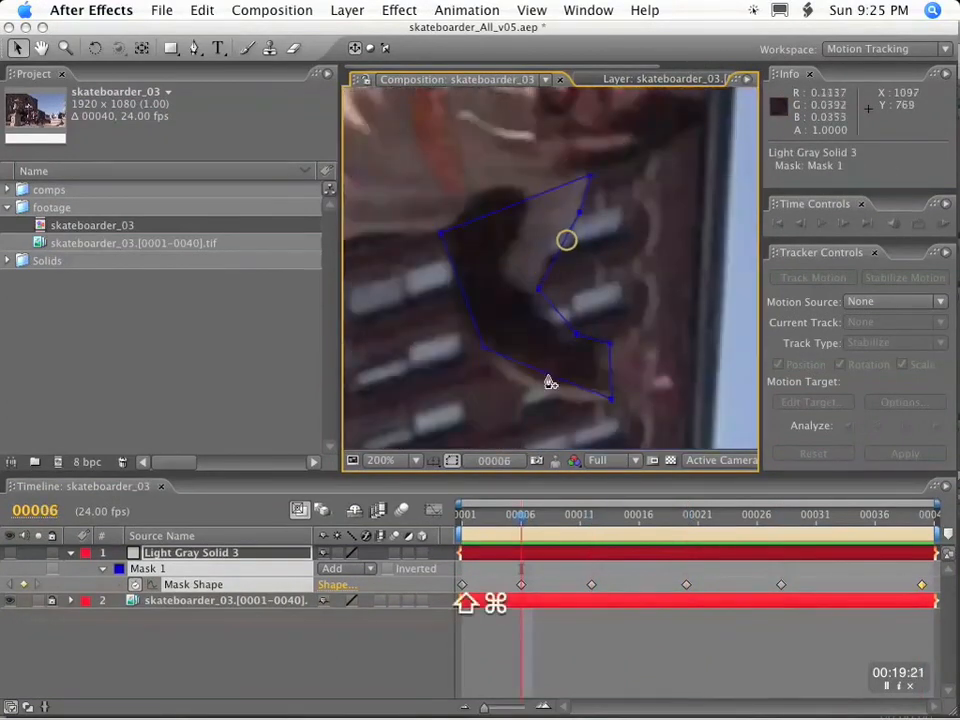
drag(549, 381, 540, 401)
key(k)
key(k)
key(k)
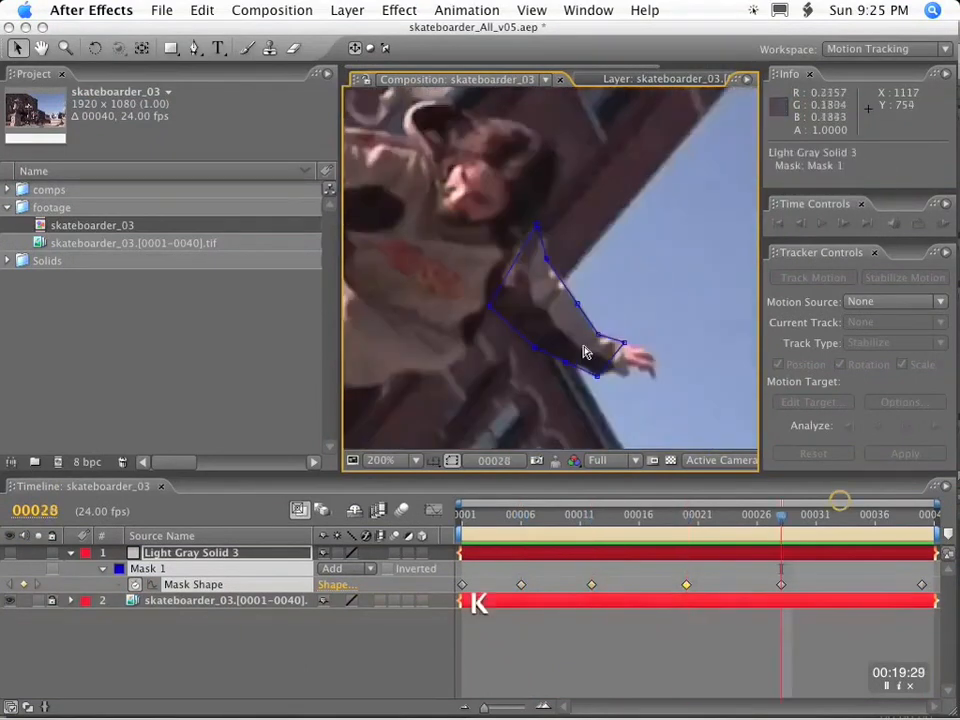
key(k)
key(j)
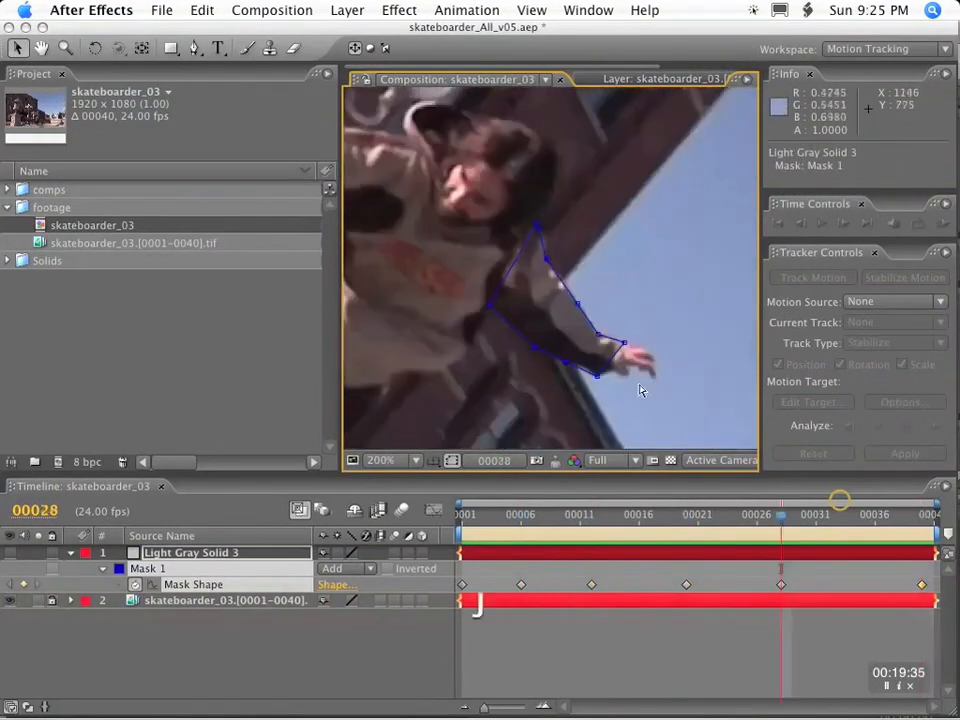
key(j)
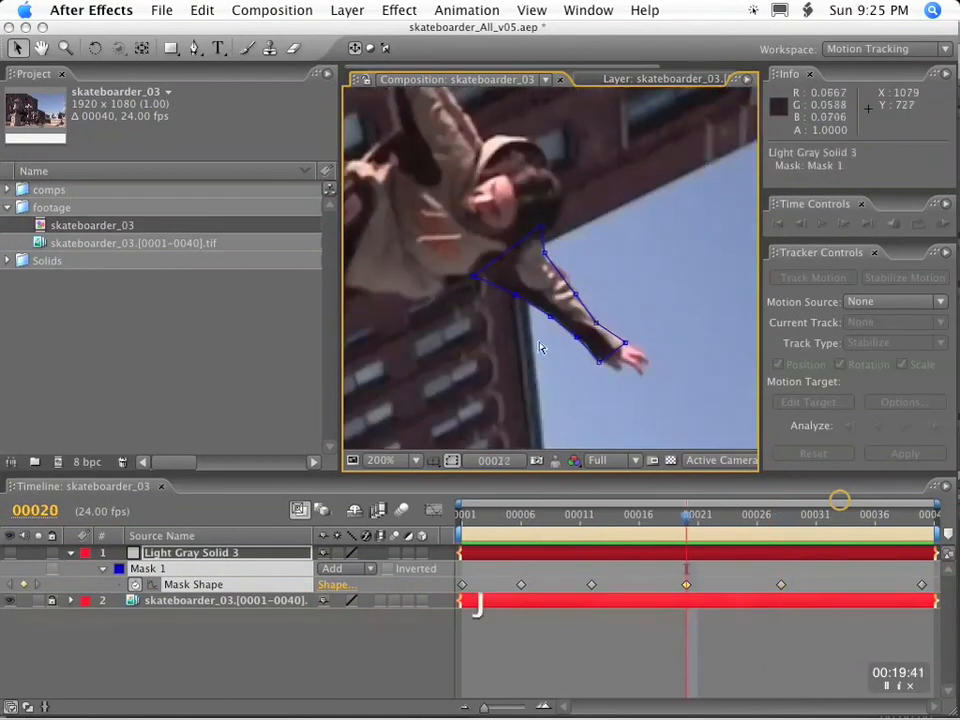
key(j)
key(j)
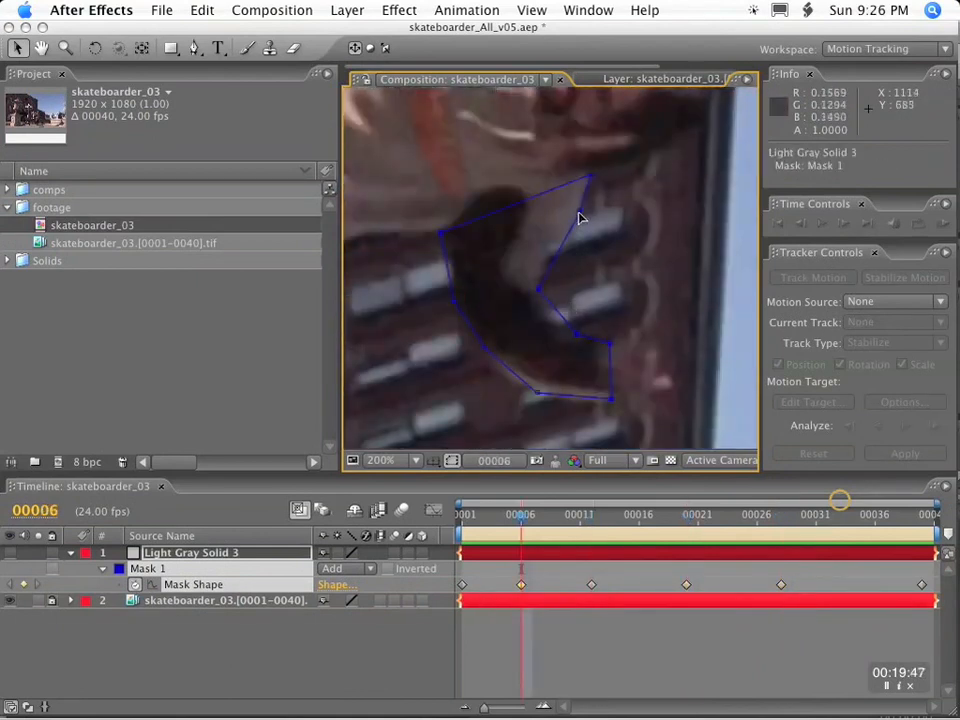
drag(554, 258, 550, 249)
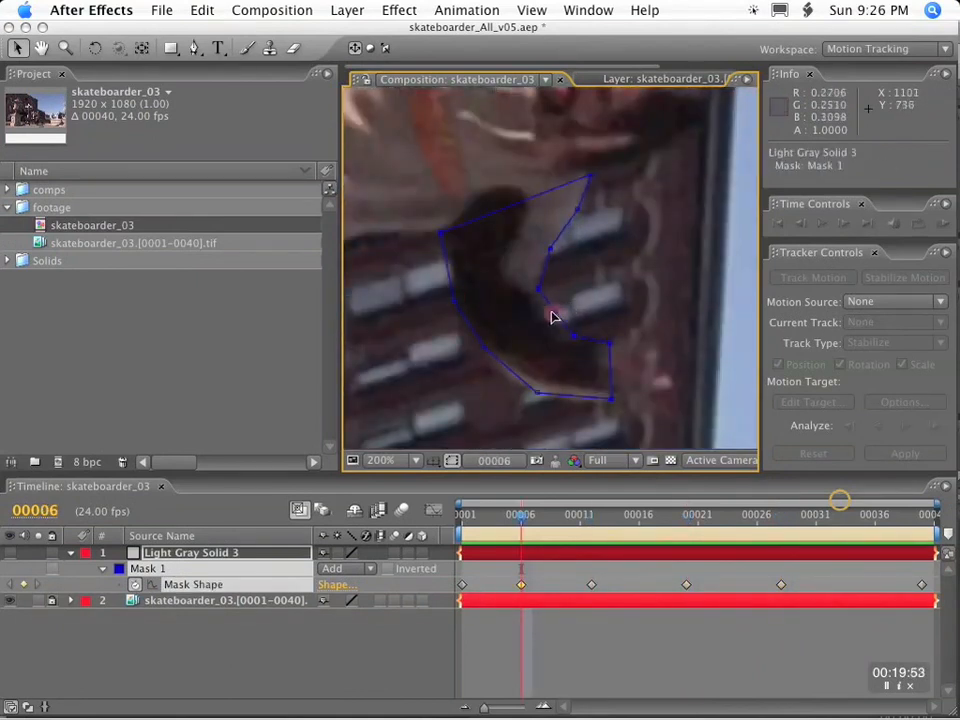
Refine the mask's upper-arm and shoulder vertices at frame 40.
key(k)
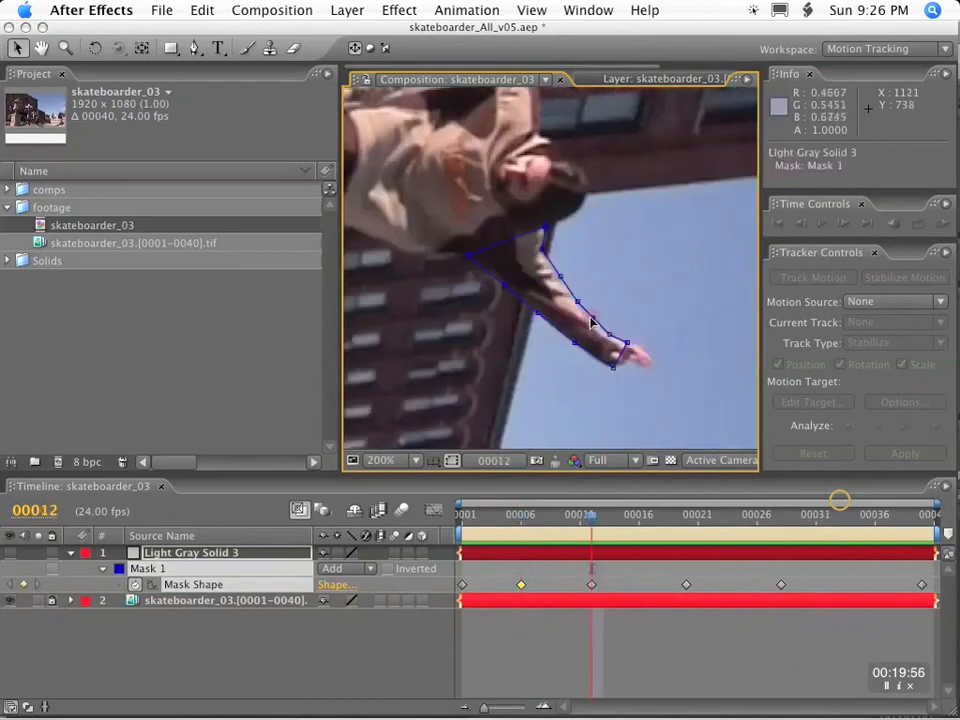
key(k)
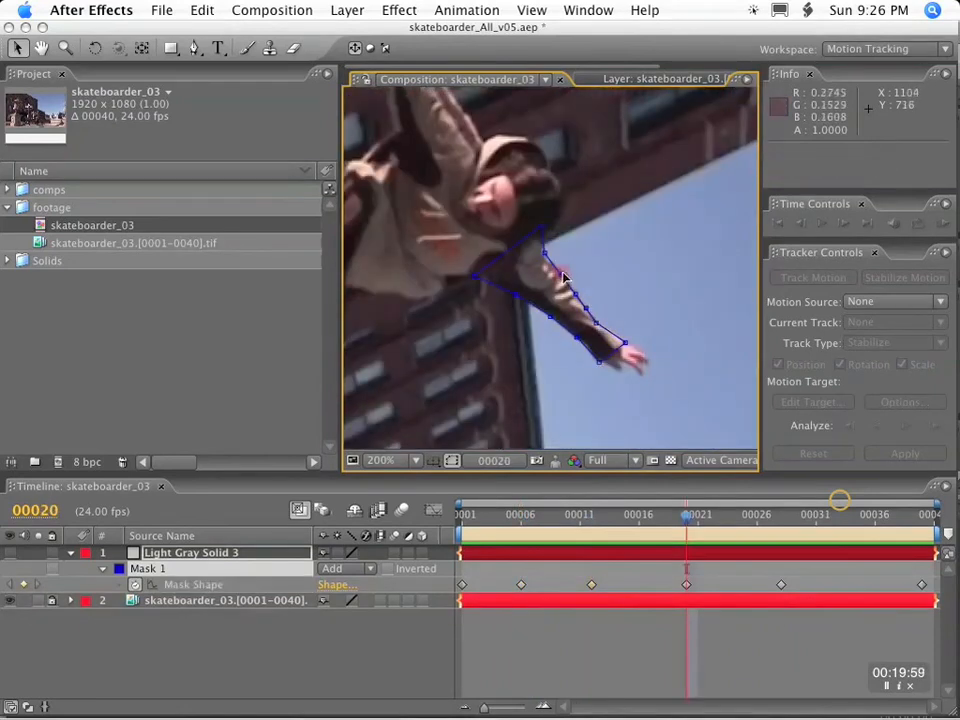
key(k)
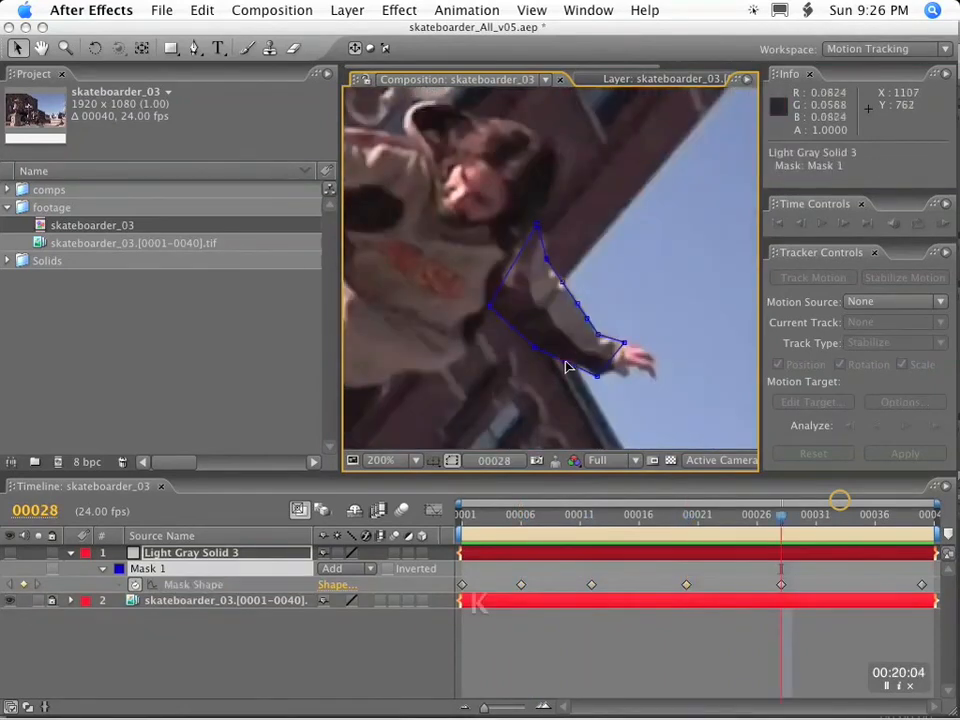
key(k)
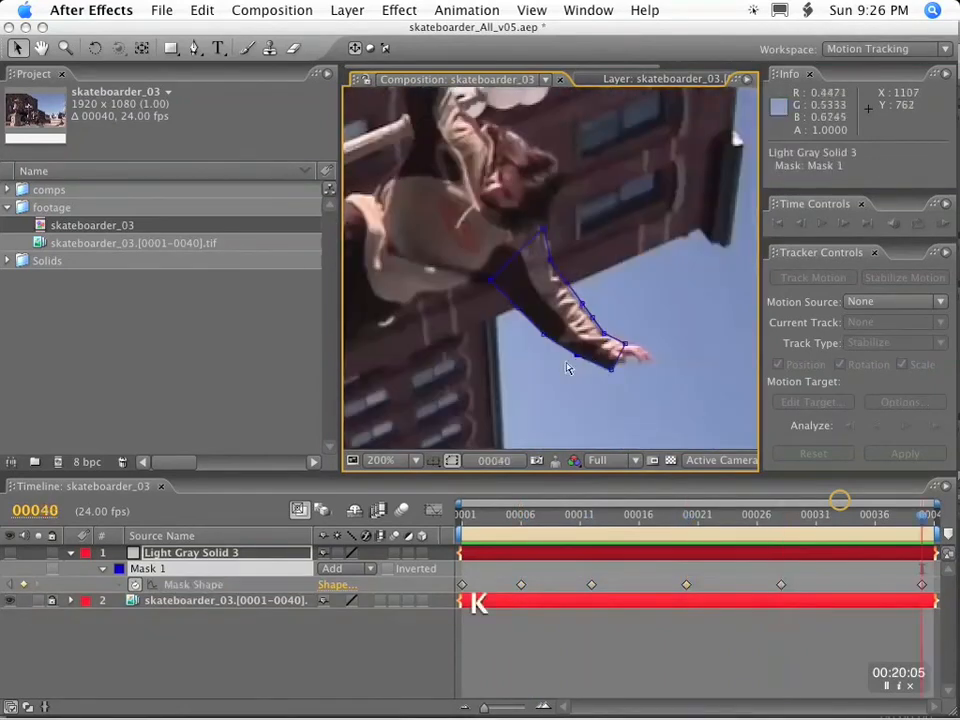
drag(568, 289, 545, 232)
Fit the mask to the underside of the bent arm at frames 4 and 5.
drag(924, 527, 497, 515)
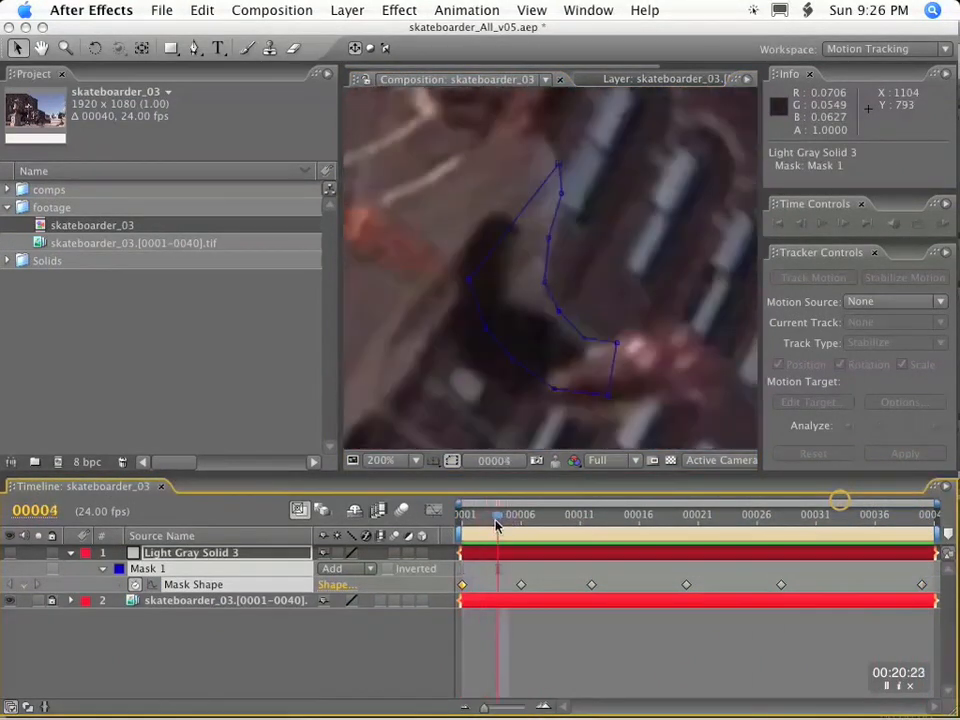
scroll(579, 339, down, 1)
mouse_move(519, 296)
mouse_down()
mouse_move(540, 332)
mouse_move(501, 298)
mouse_up()
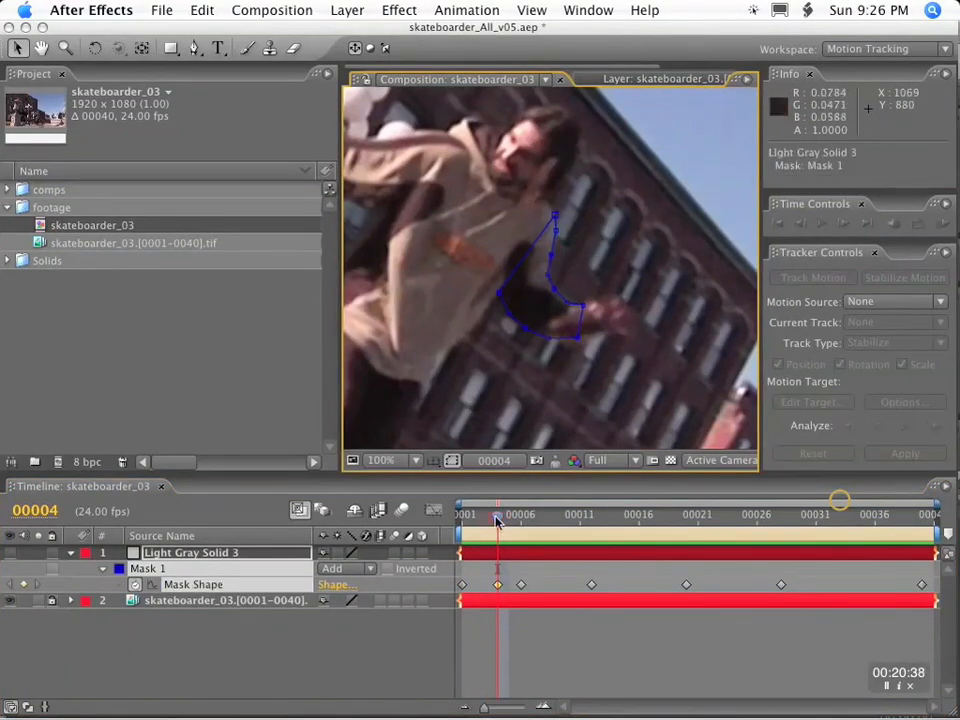
click(518, 520)
click(508, 520)
drag(536, 332, 506, 302)
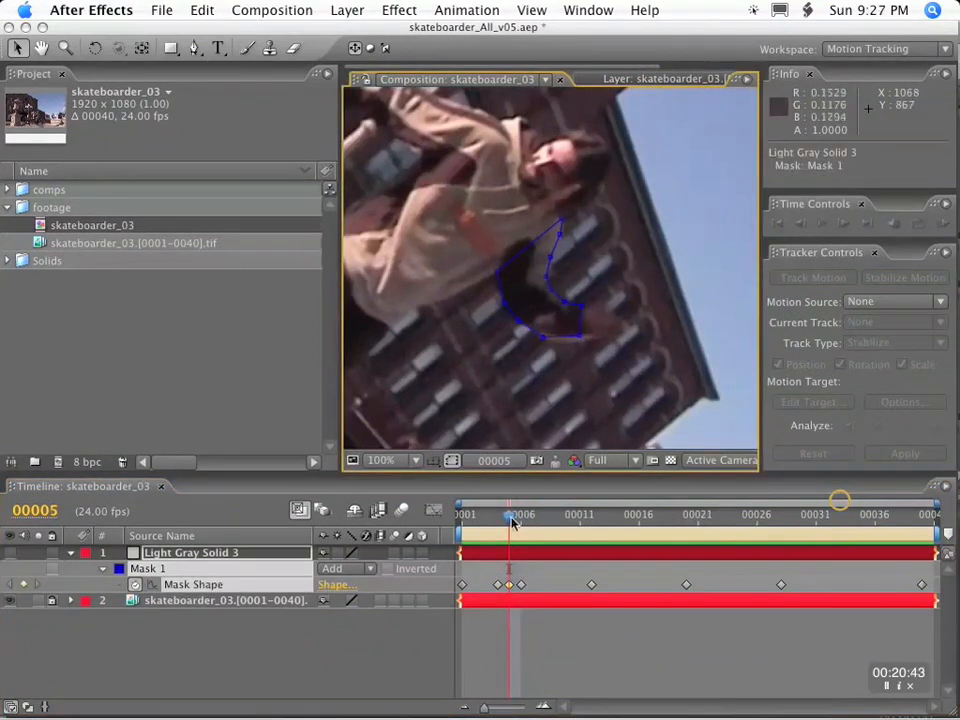
Reshape the mask at frame 9, aligning the armpit, underside, wrist and upper-arm vertices with the sleeve.
click(563, 522)
drag(563, 523, 557, 523)
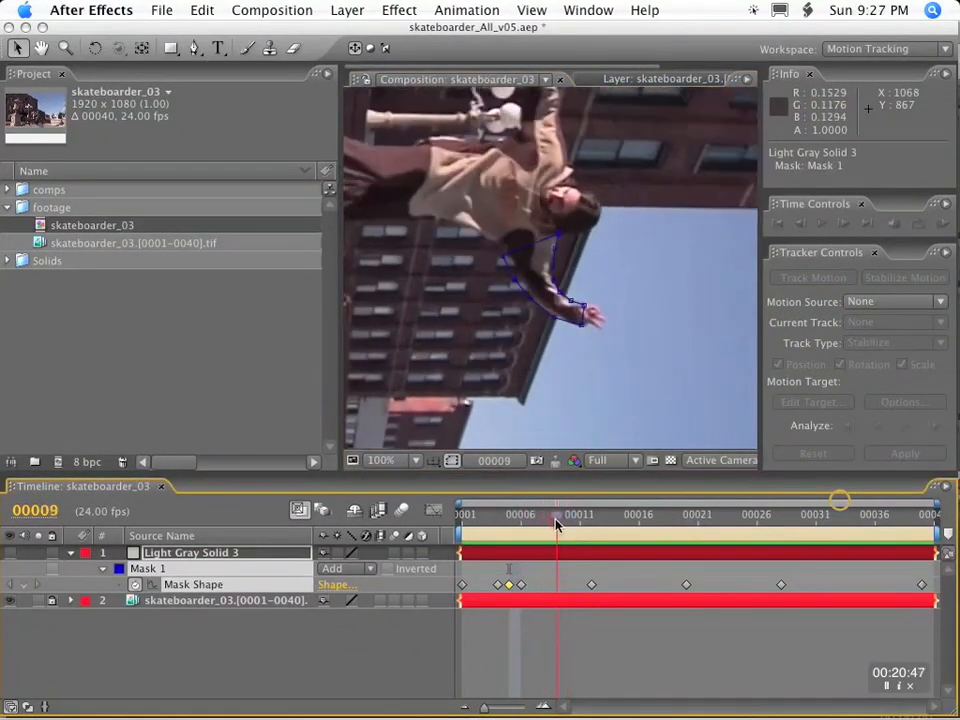
key(.)
drag(457, 249, 461, 231)
drag(484, 295, 492, 287)
drag(512, 330, 516, 328)
drag(560, 368, 560, 364)
drag(614, 382, 610, 386)
drag(557, 263, 550, 264)
Adjust the mask's underside to the arm at frames 15, 22 and 26.
drag(557, 516, 629, 537)
drag(511, 290, 515, 286)
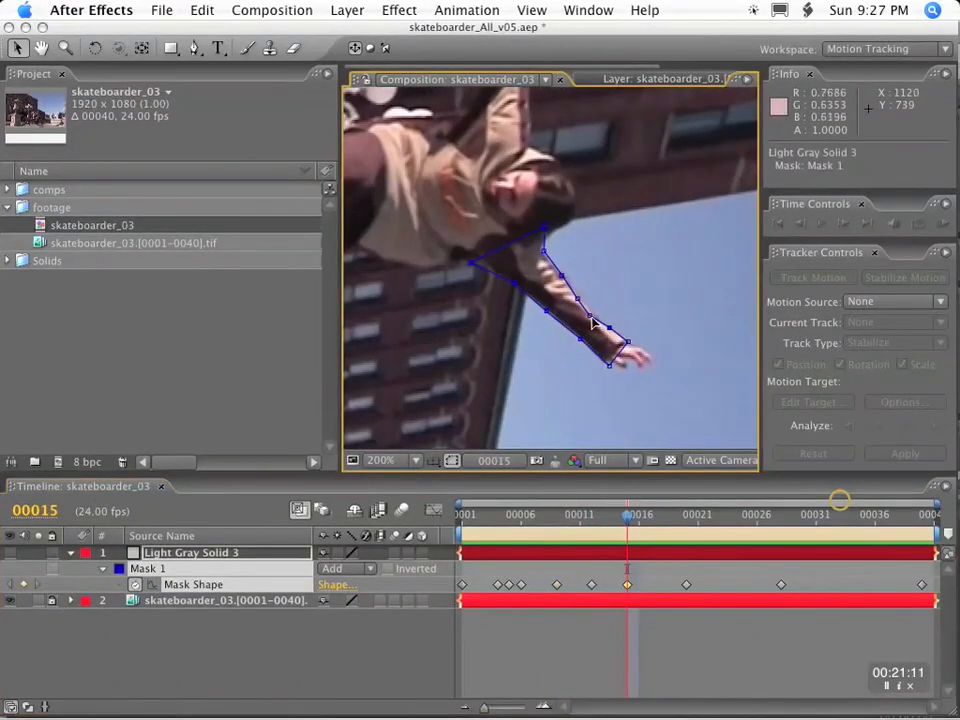
drag(629, 519, 711, 525)
drag(547, 325, 600, 331)
drag(710, 519, 757, 530)
drag(569, 356, 567, 360)
Fit the mask's lower edge to the sleeve at frame 34 and add a vertex at the wrist.
drag(757, 517, 851, 518)
drag(541, 341, 541, 336)
drag(572, 357, 615, 364)
key(g)
click(615, 351)
key(v)
Align the mask's lower forearm and upper-arm vertices with the sleeve at frame 37.
key(Page_Down)
key(Page_Down)
key(Page_Down)
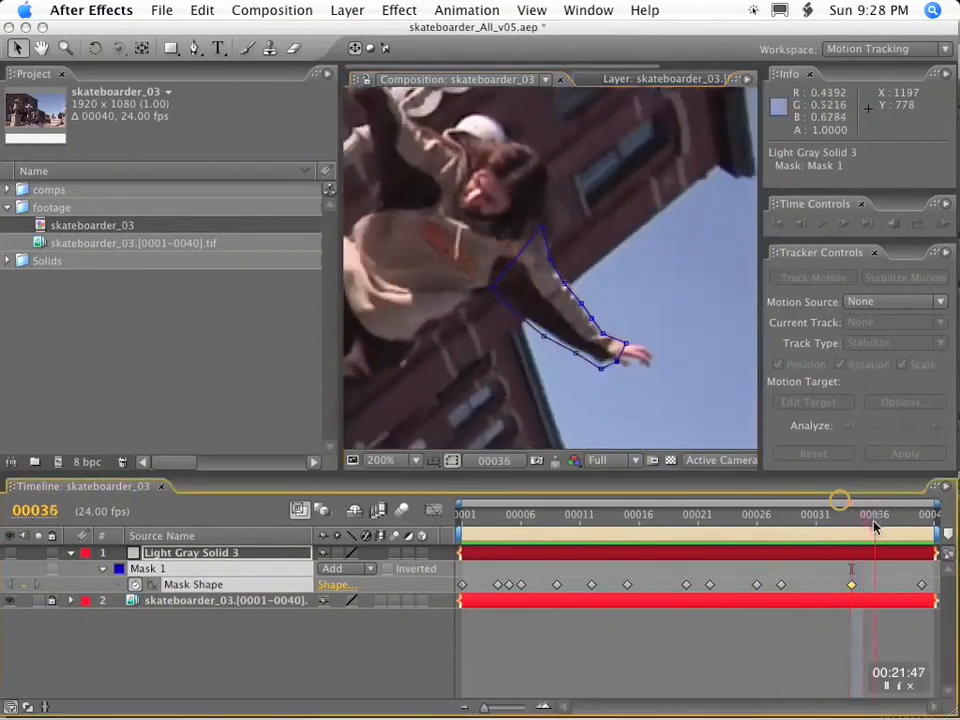
drag(604, 369, 545, 331)
drag(517, 314, 520, 313)
Check the mask through the last frames and refine its lower edge at frames 38 and 33.
key(Page_Down)
key(Page_Down)
key(Page_Down)
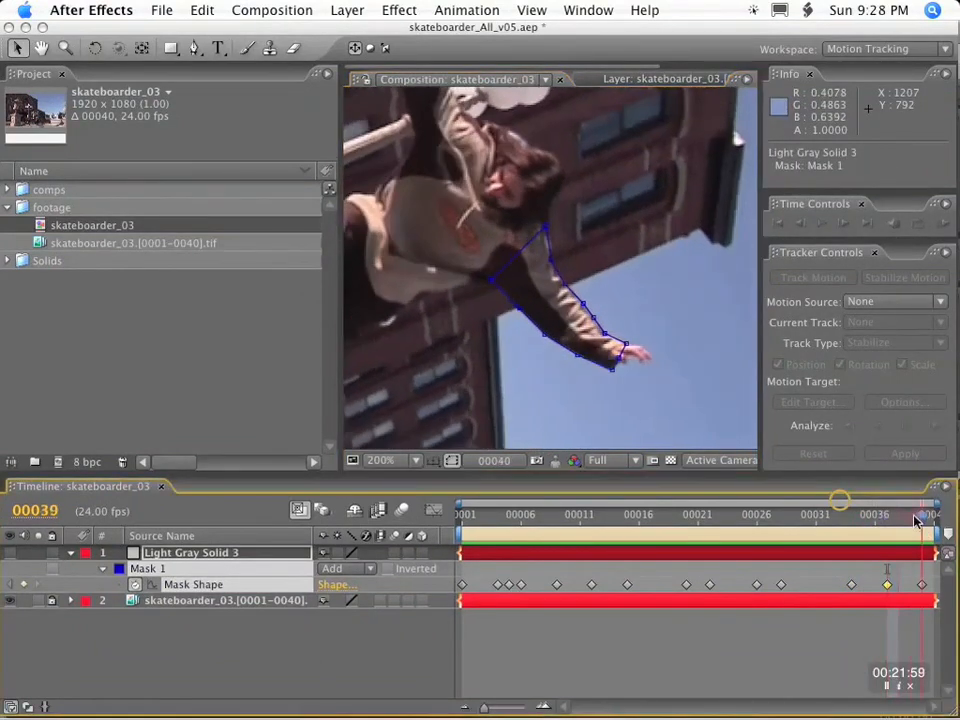
key(Page_Up)
key(Page_Up)
drag(899, 518, 839, 513)
drag(600, 374, 596, 371)
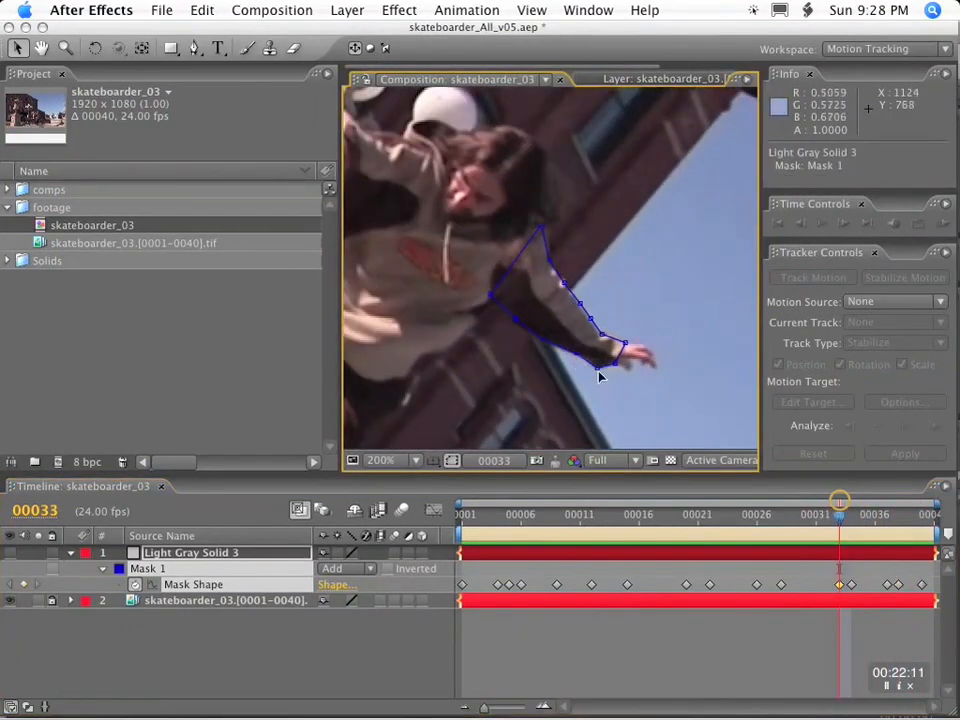
Convert the arm mask to a smooth RotoBezier shape.
click(541, 440)
click(358, 14)
mouse_move(399, 122)
click(626, 320)
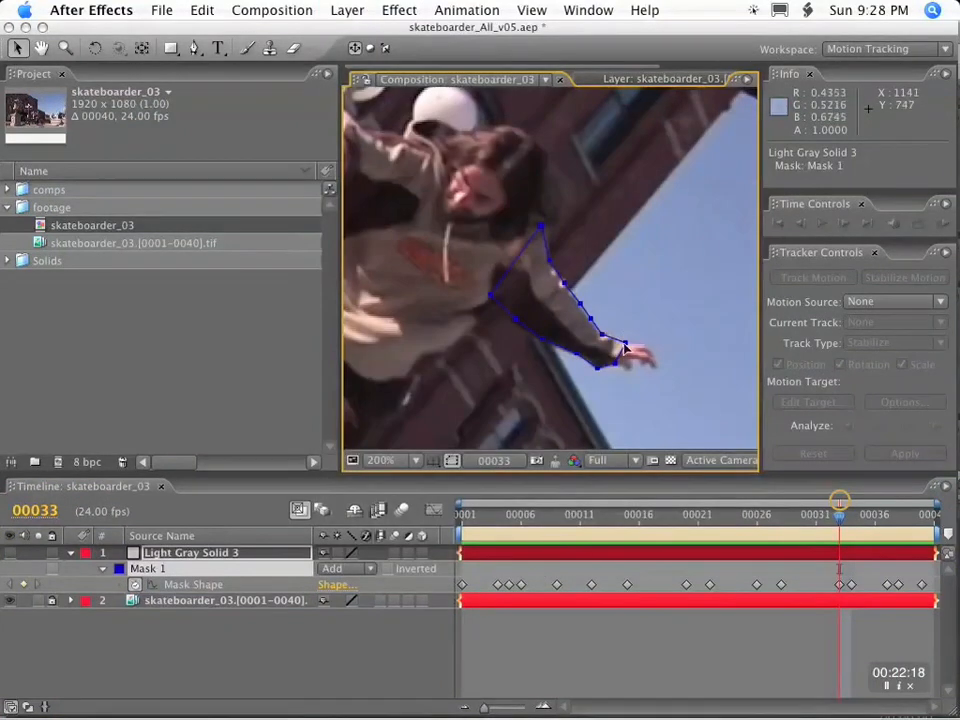
Soften the arm mask's curves by reducing the RotoBezier tension at frames 1, 4 and 5.
key(Home)
drag(603, 388, 658, 399)
key(k)
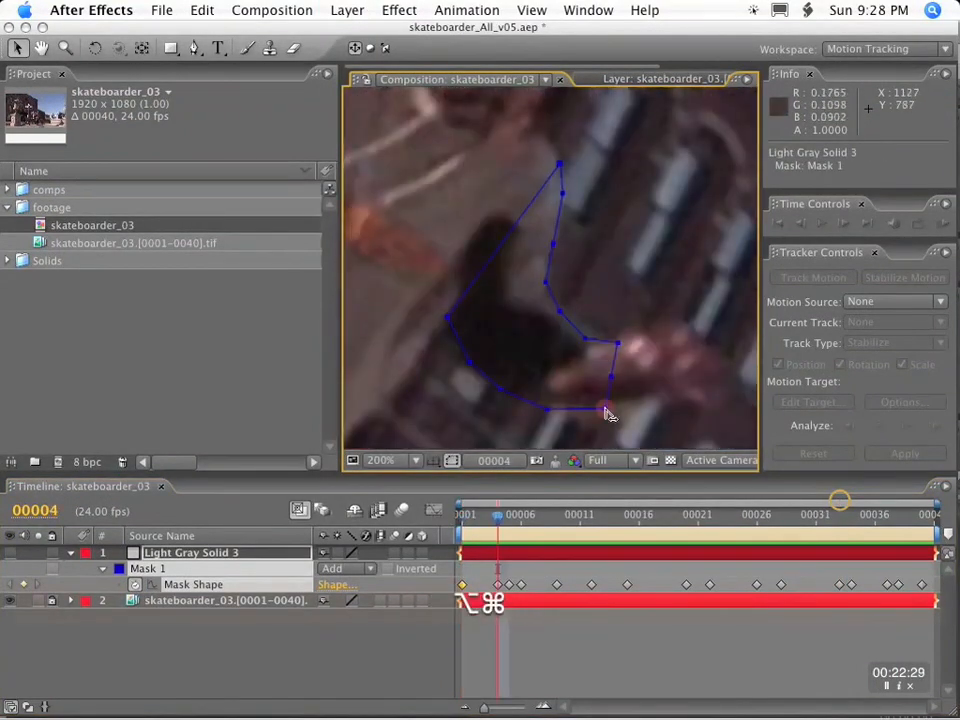
key(k)
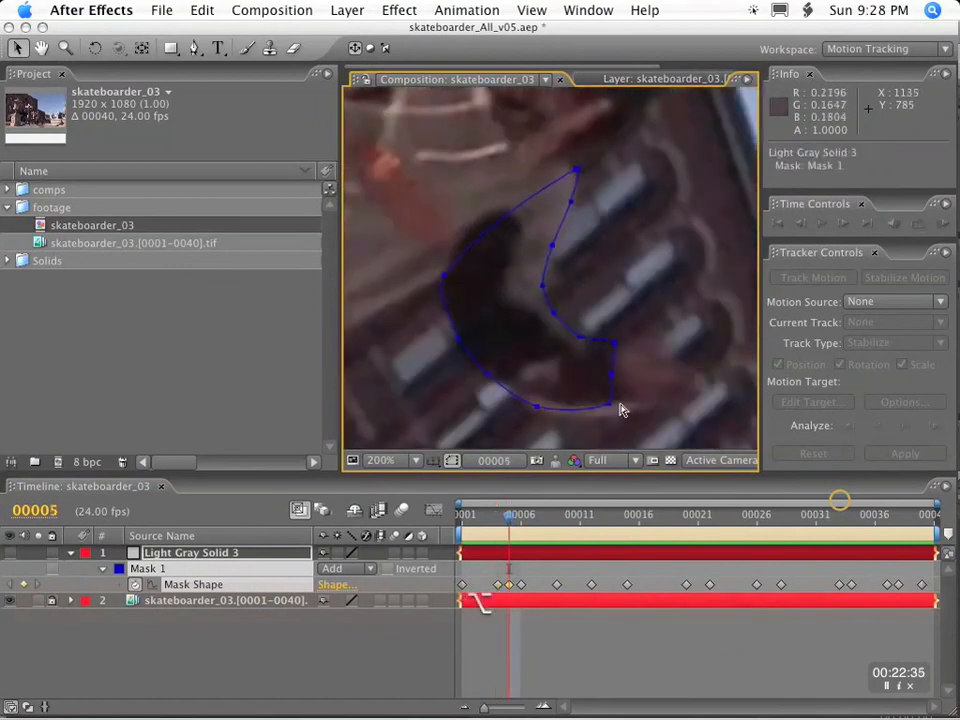
key(k)
key(k)
Reduce the mask's RotoBezier tension at the keyframes from frame 6 through frame 22.
key(k)
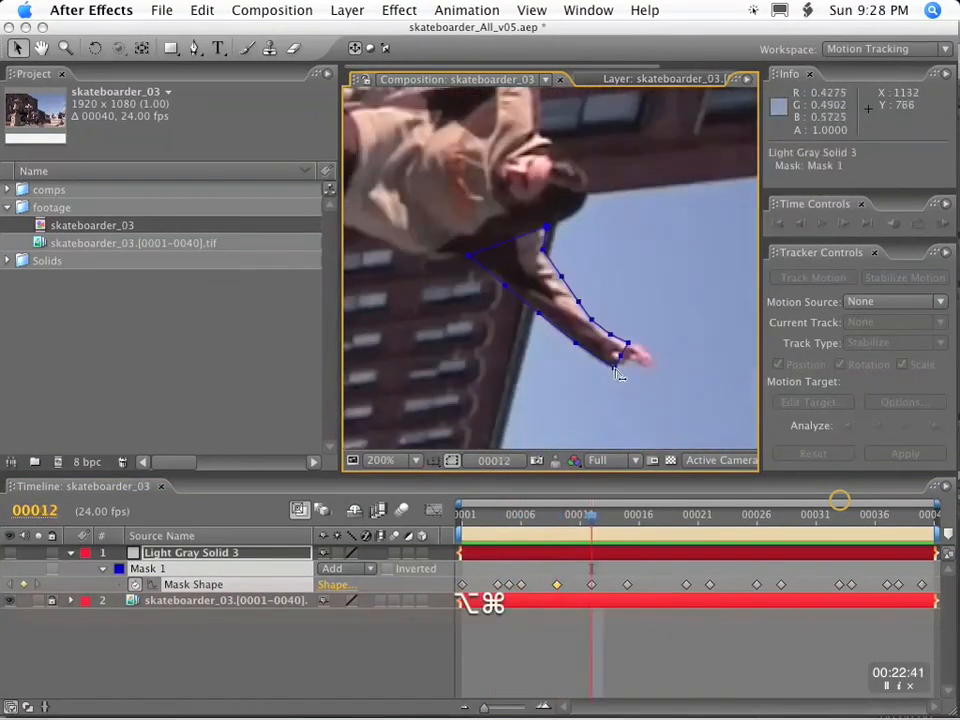
key(k)
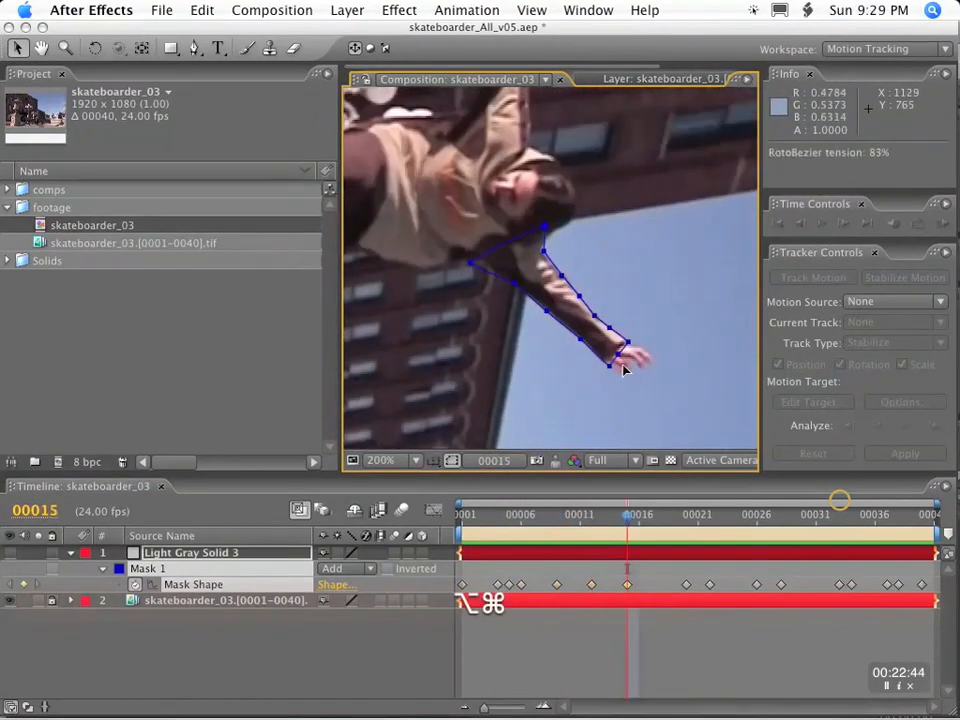
key(k)
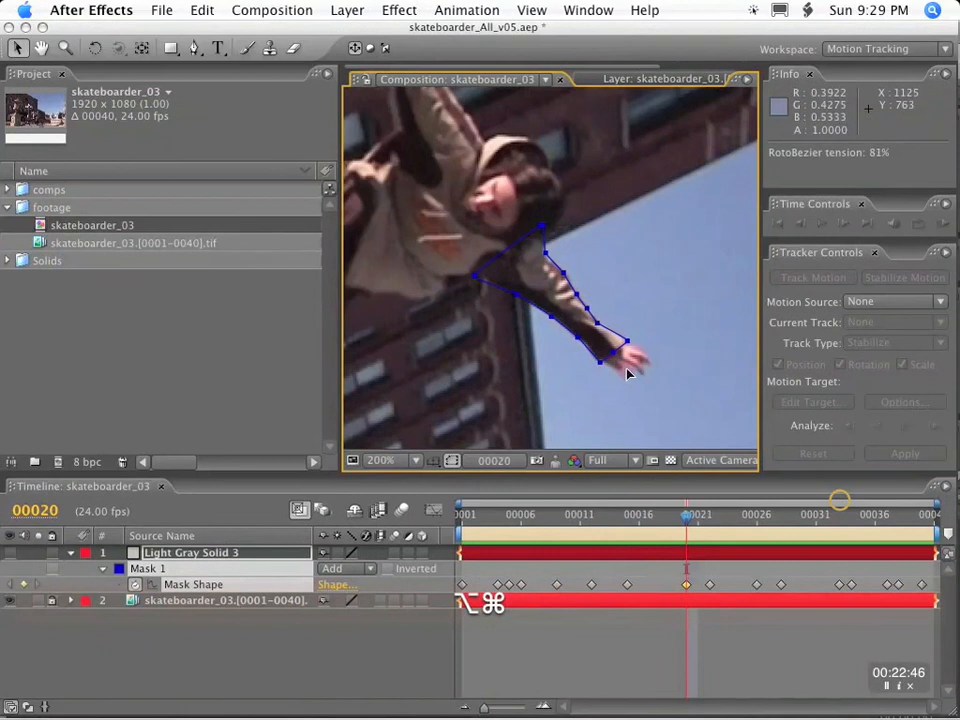
key(ctrl+alt+k)
key(Return)
key(k)
key(ctrl+alt+k)
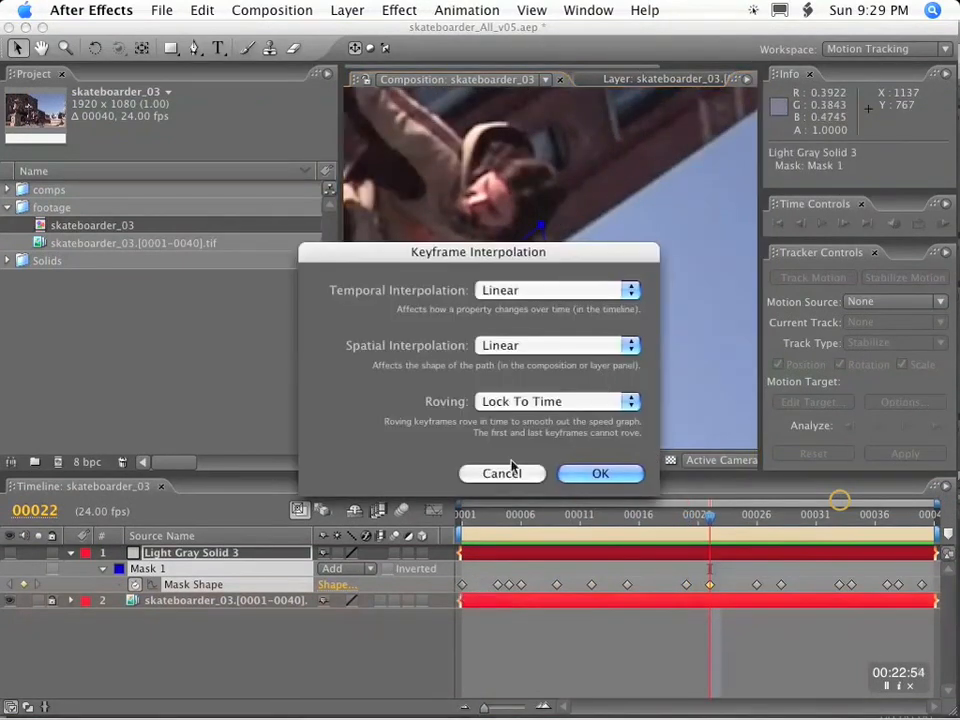
key(Return)
Soften the mask's RotoBezier tension at the remaining keyframes from frame 26 through frame 38.
key(k)
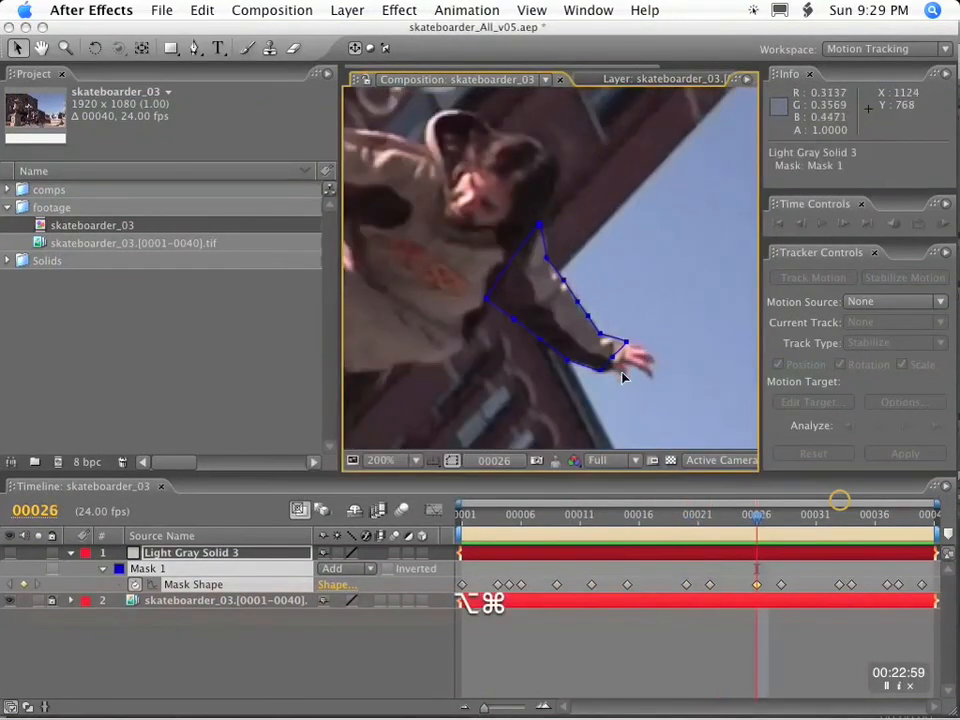
key(k)
key(k)
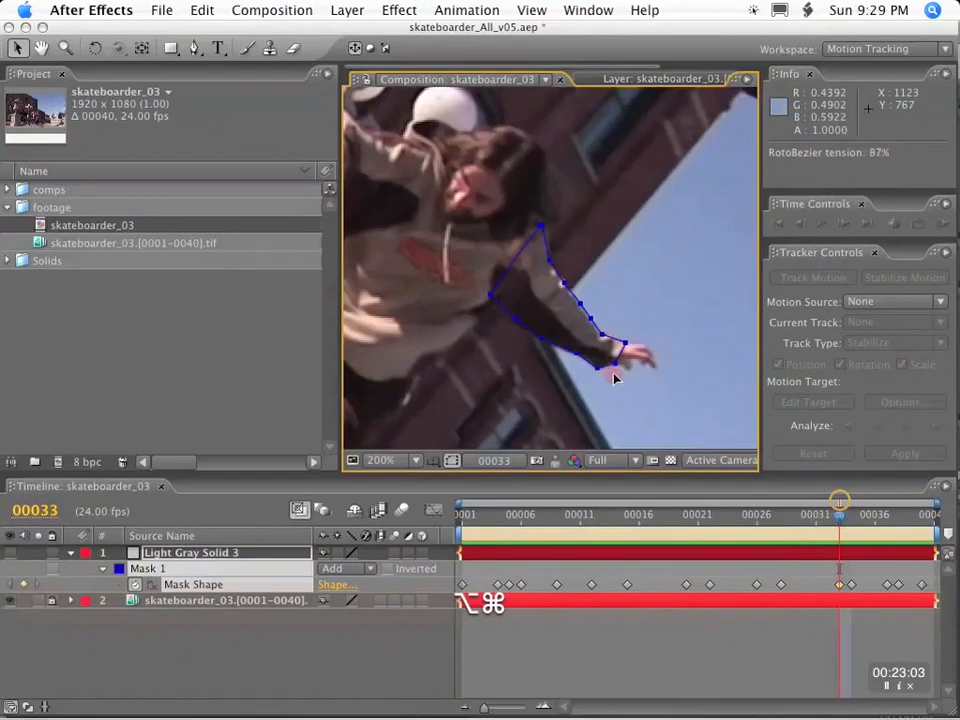
key(k)
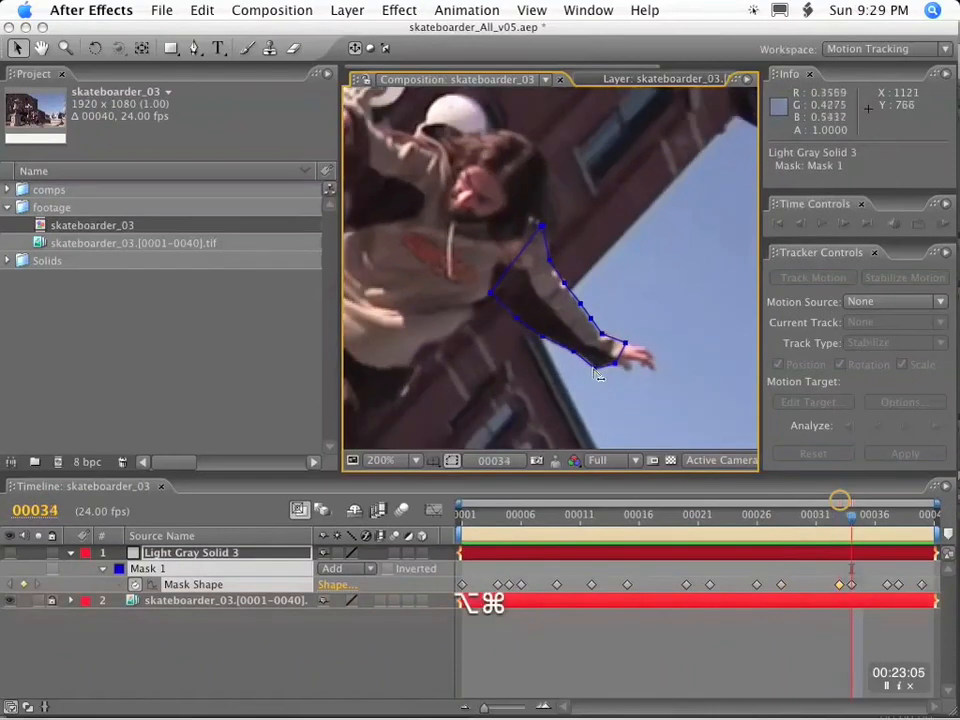
key(k)
key(k)
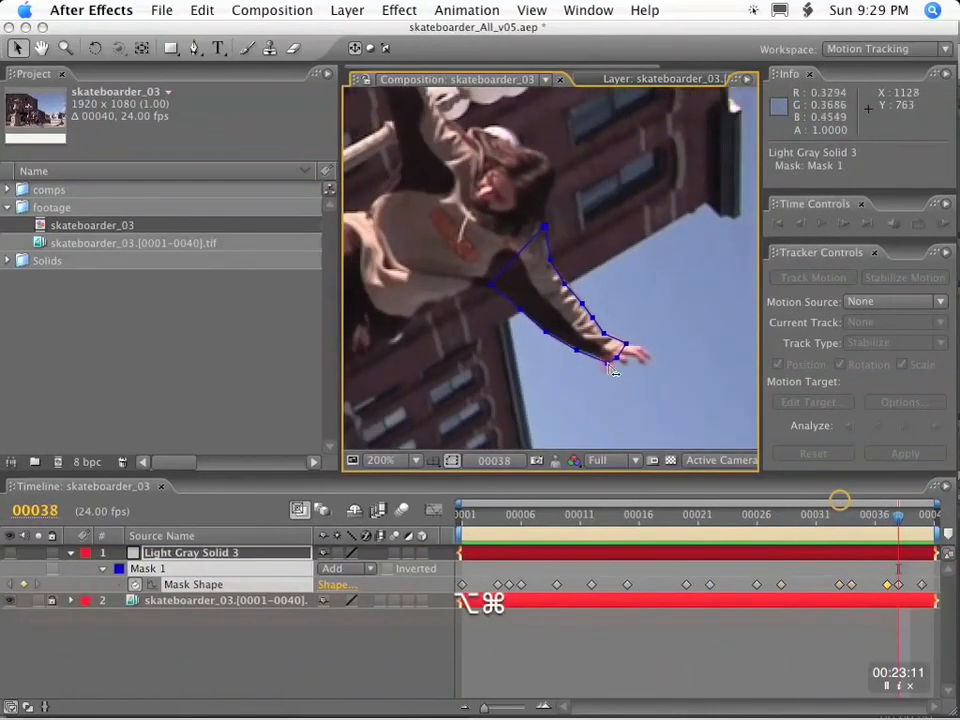
key(k)
click(451, 519)
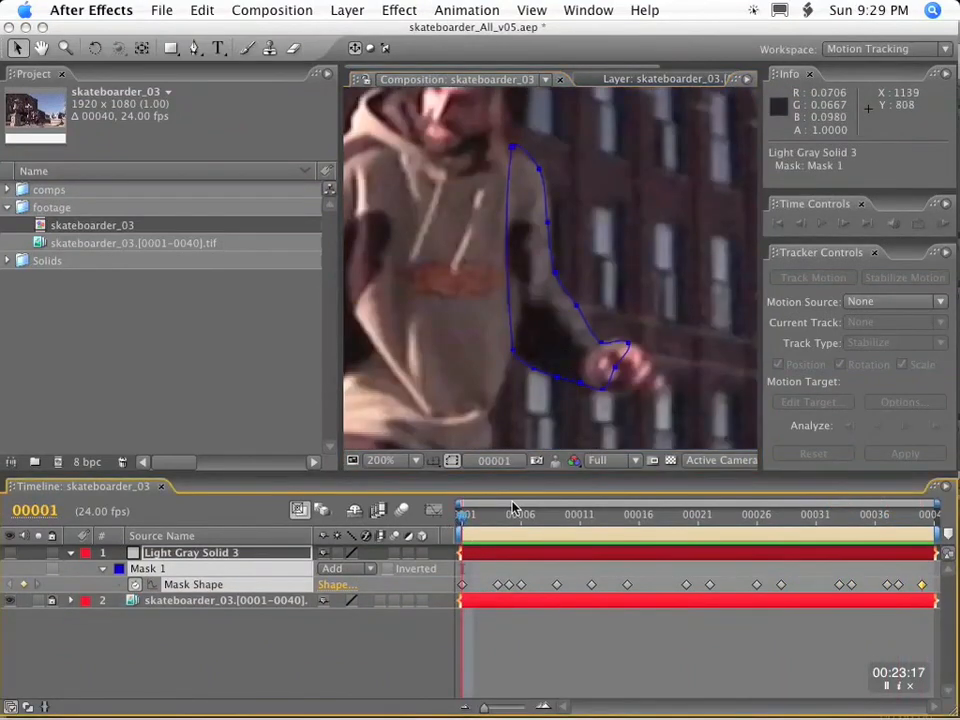
key(k)
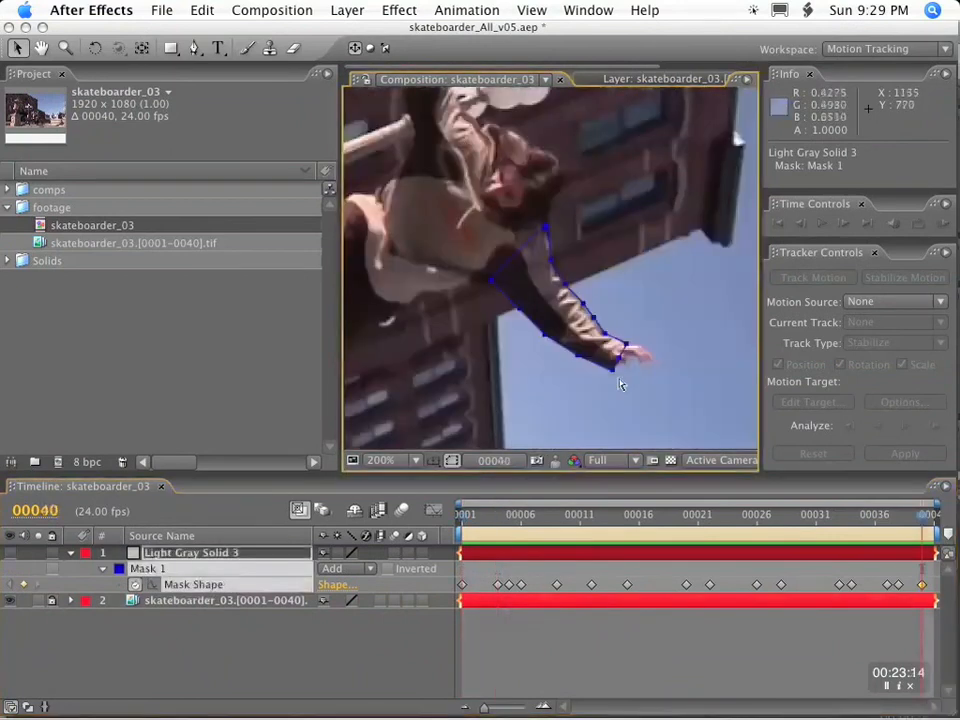
drag(605, 366, 613, 372)
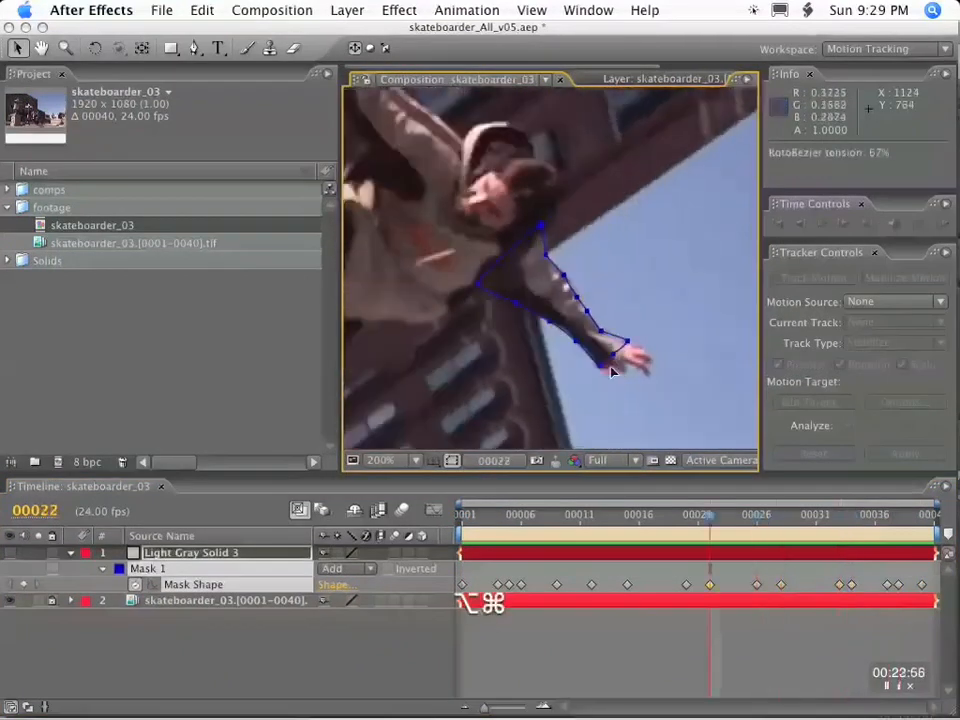
key(j)
key(j)
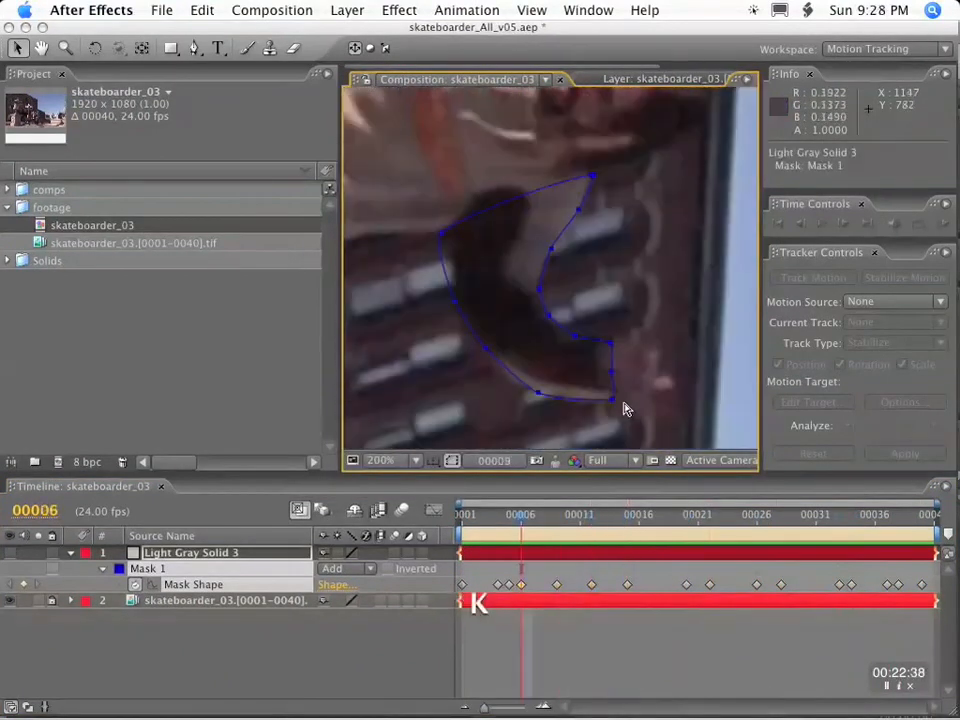
key(j)
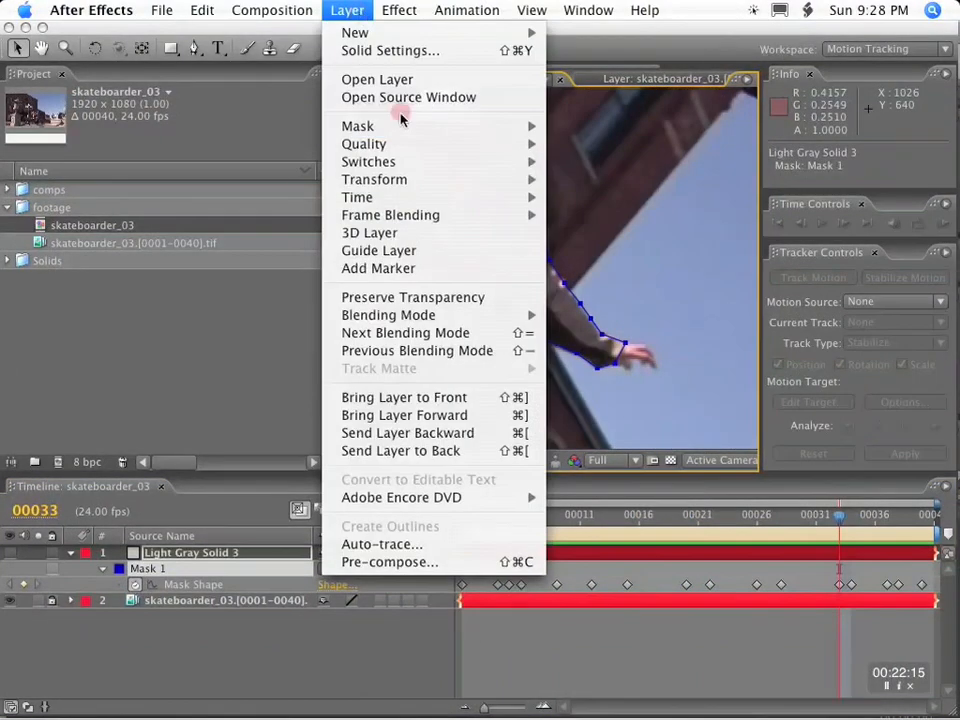
Turn the arm mask into a RotoBezier shape and lower its curve tension at frames 1 and 4.
mouse_move(401, 123)
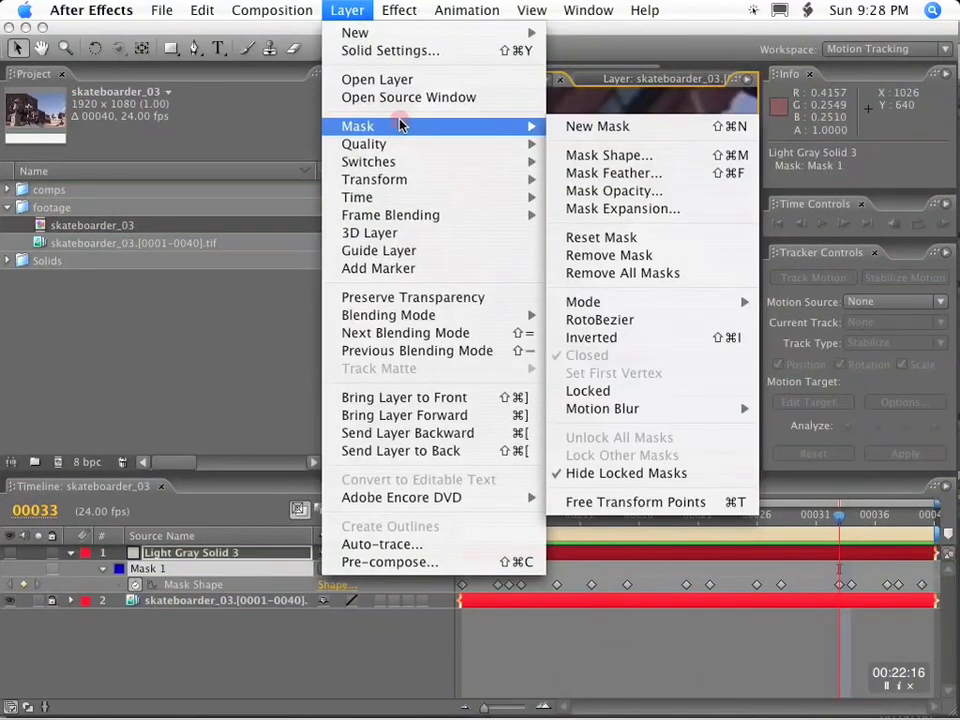
click(626, 319)
click(449, 516)
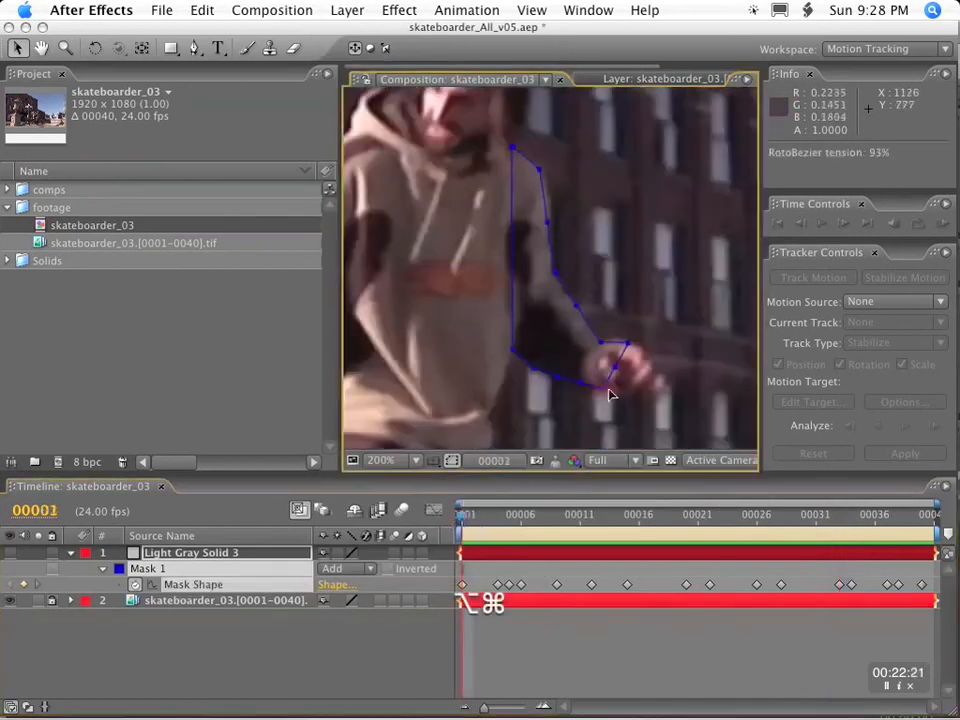
key(super+Right)
key(super+Right)
key(super+Right)
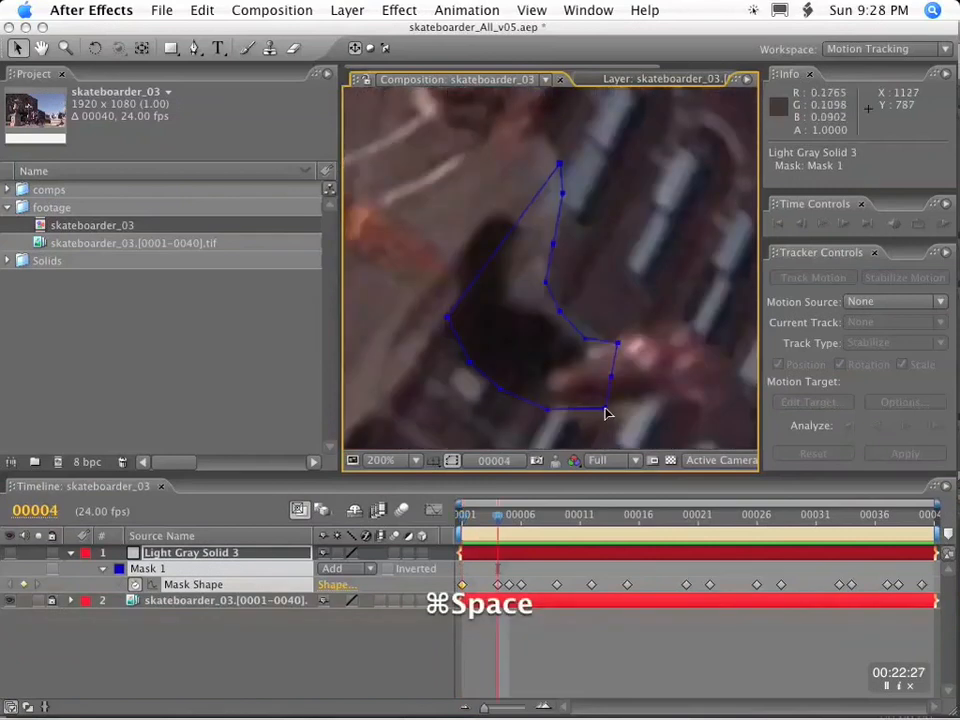
drag(641, 413, 660, 406)
Adjust the mask's RotoBezier tension from frame 5 through frame 9 to follow the bent sleeve.
key(super+Right)
key(super+Right)
Adjust the mask's RotoBezier tension at the frame 12 and frame 15 keyframes.
key(super+Right)
key(super+Right)
key(super+Right)
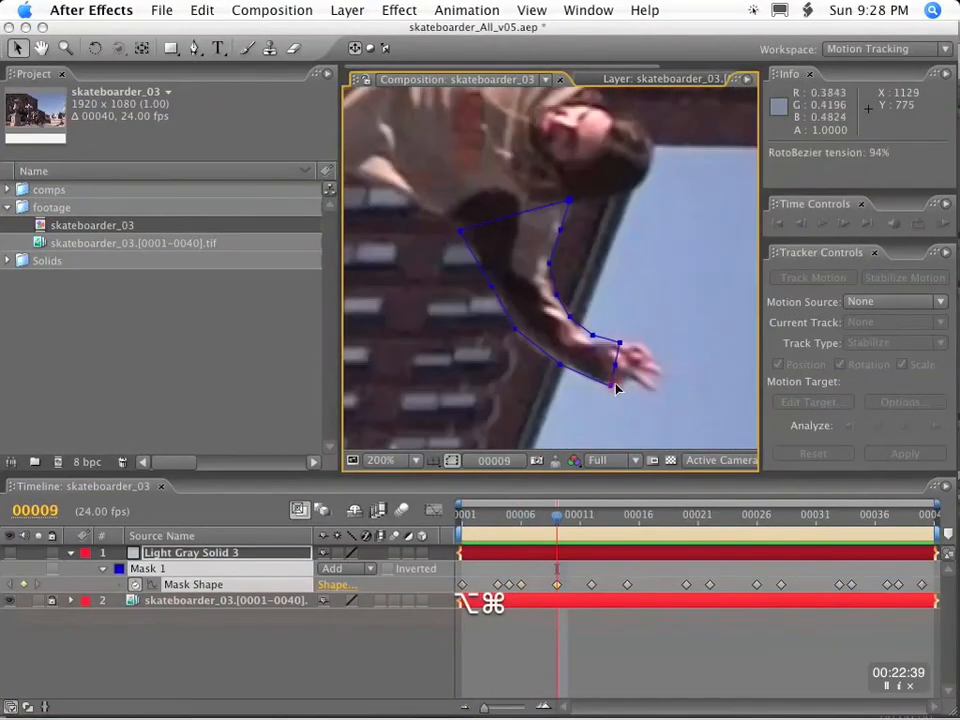
key(super+Right)
key(super+Right)
key(super+Right)
key(super+Right)
key(super+Right)
key(super+Right)
mouse_move(613, 364)
mouse_down()
mouse_move(628, 370)
mouse_move(615, 371)
mouse_up()
Adjust the mask's RotoBezier tension at the keyframes on frames 20, 22 and 26.
key(k)
key(alt+super+k)
key(Escape)
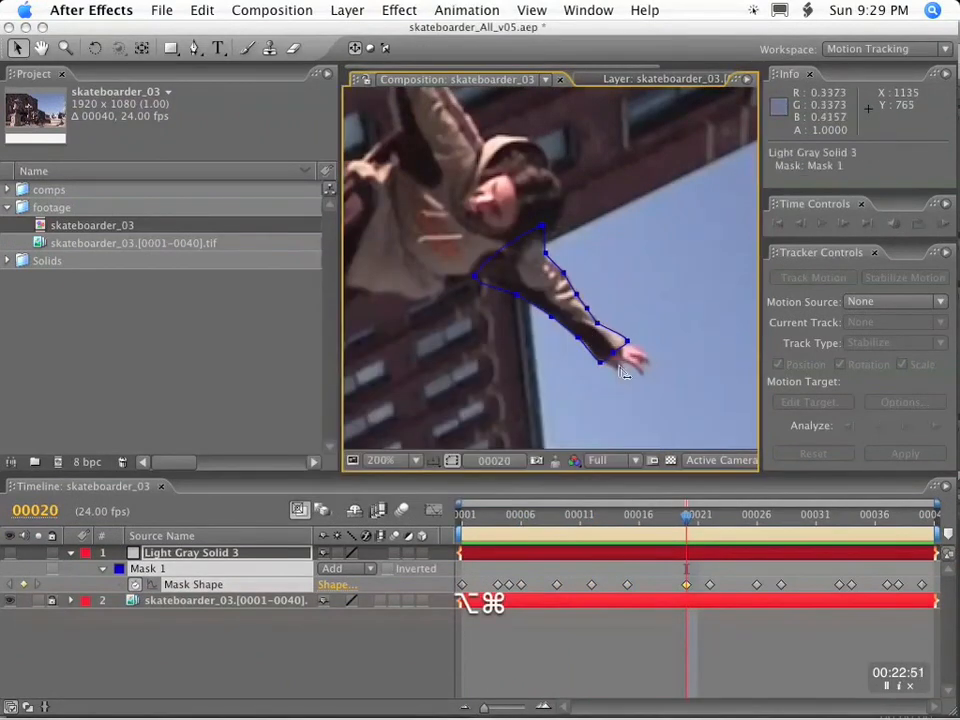
key(k)
key(alt+super+k)
key(Escape)
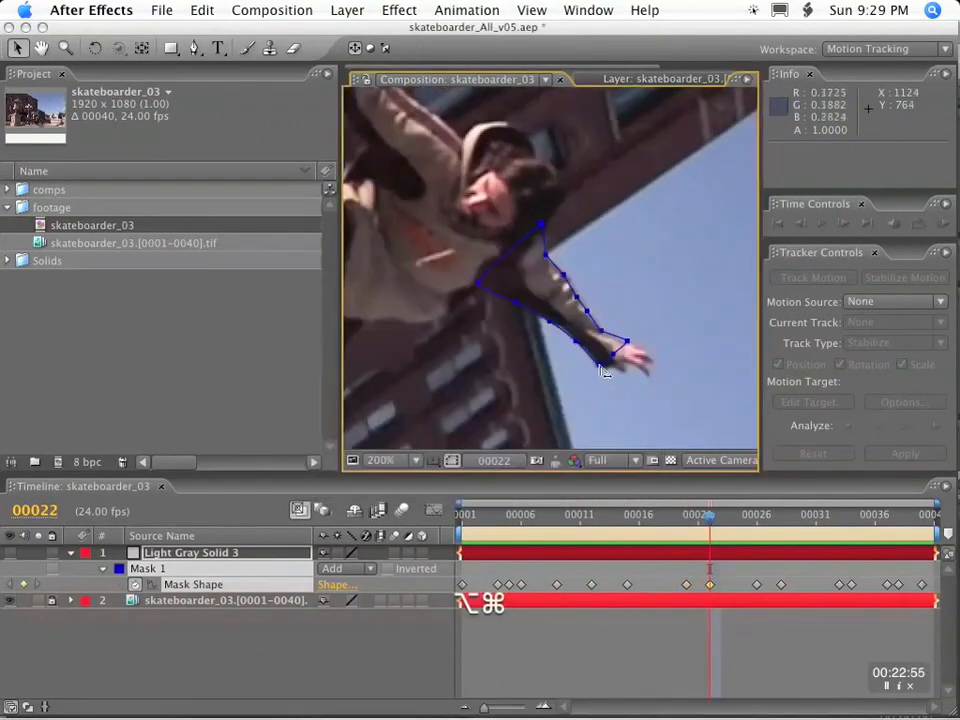
key(k)
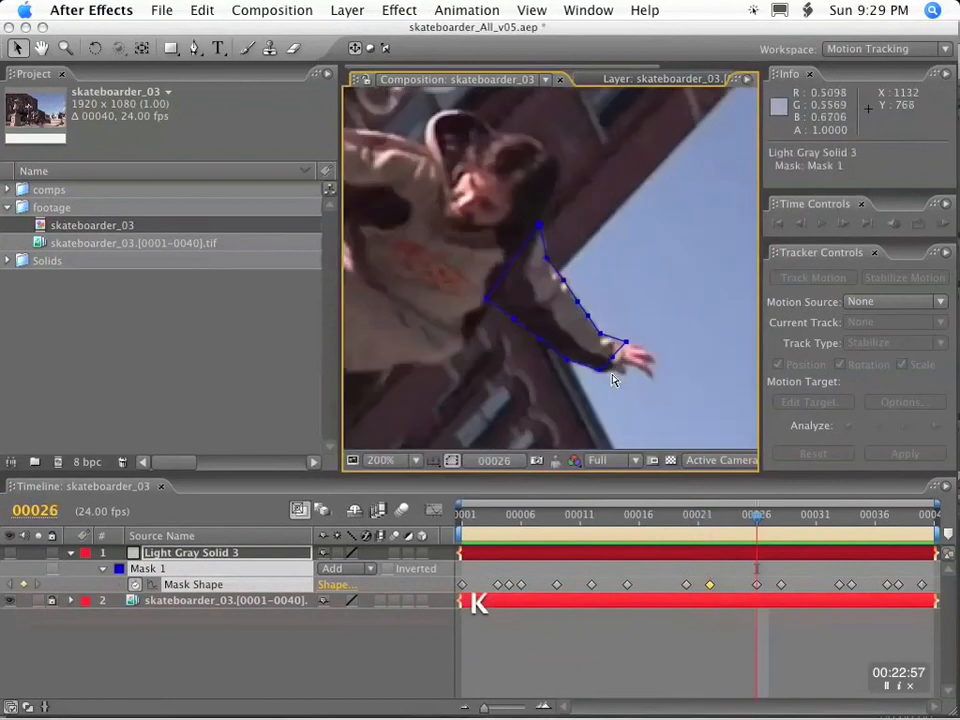
key(k)
drag(602, 373, 630, 379)
Adjust the mask's RotoBezier tension at the final keyframes, from frame 28 through frame 40.
key(k)
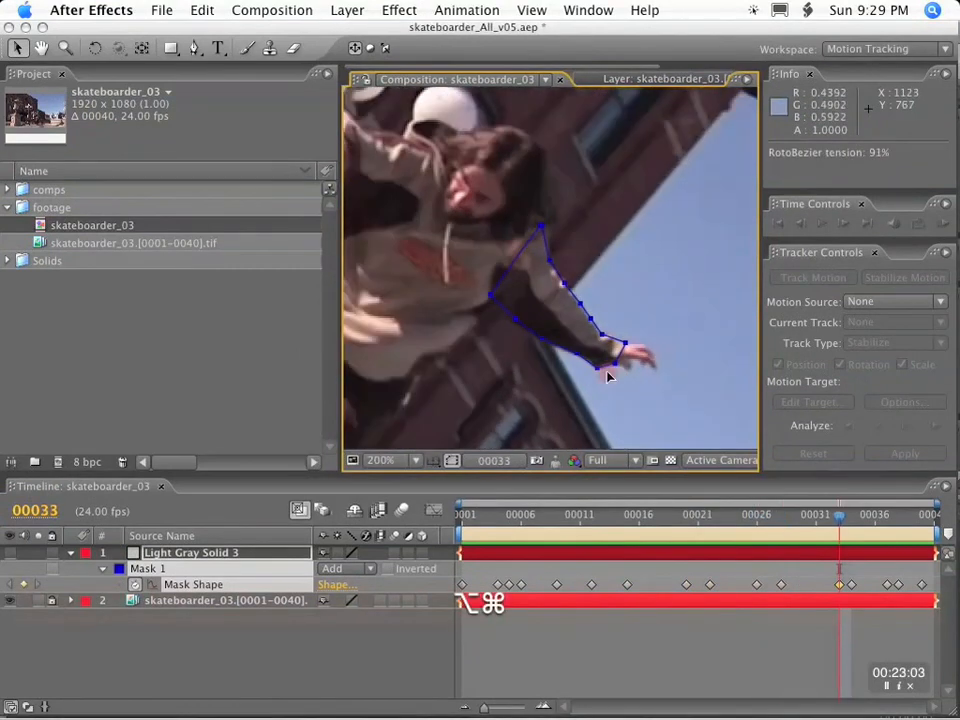
Reposition the mask's lower forearm vertex to follow the sleeve at frames 4 and 9, checking the keyframes between them.
key(k)
key(k)
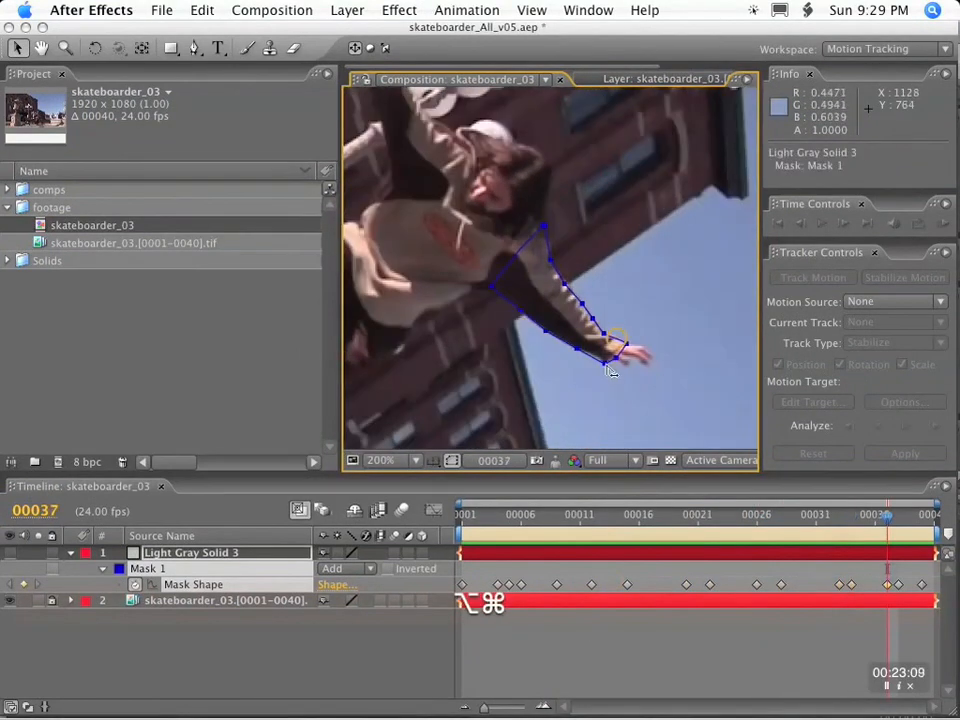
key(k)
key(k)
key(Home)
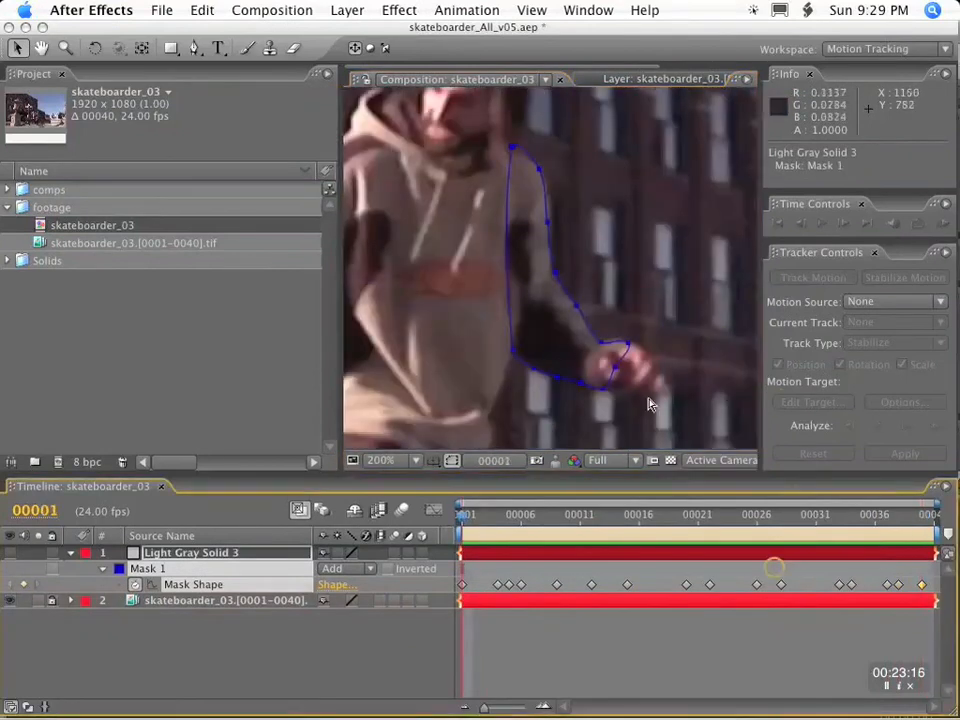
key(k)
drag(582, 414, 546, 407)
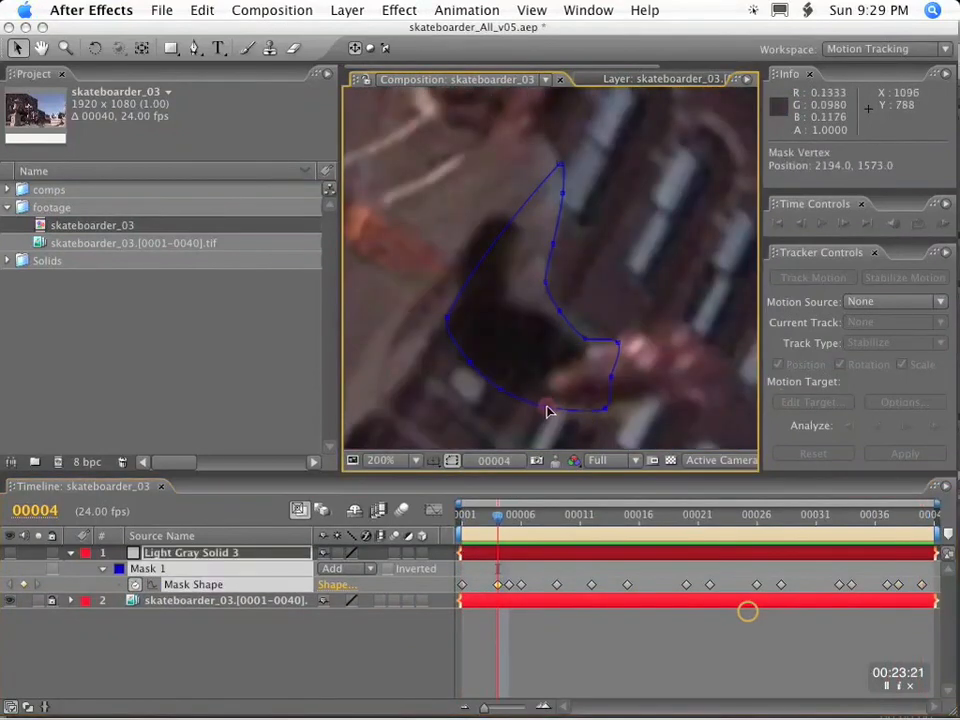
key(k)
key(k)
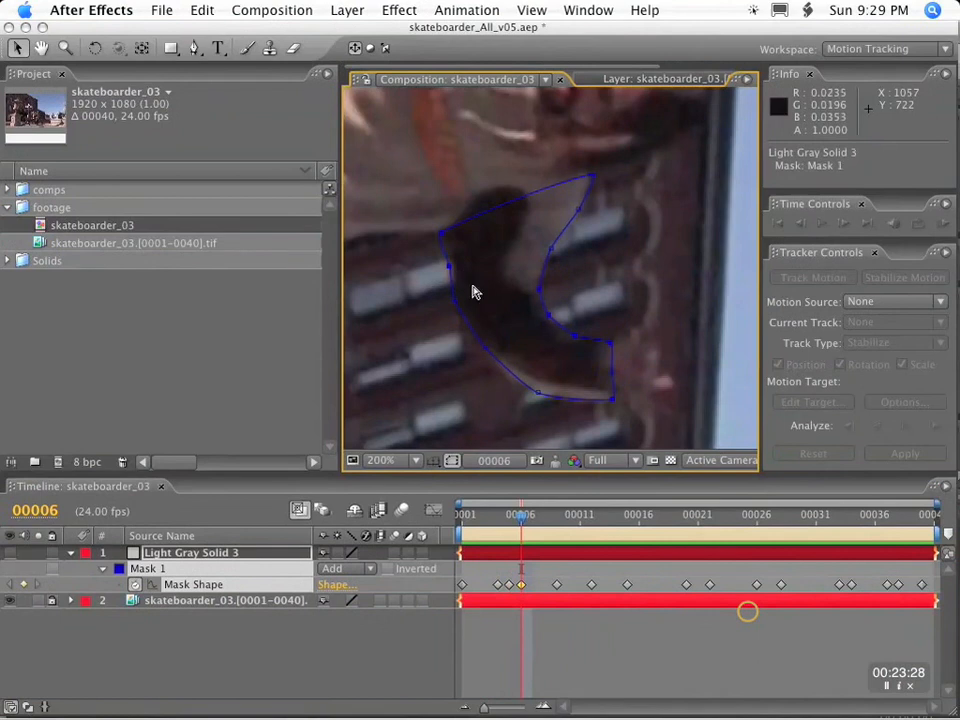
key(k)
mouse_move(561, 375)
mouse_down()
mouse_move(615, 388)
mouse_move(561, 369)
mouse_up()
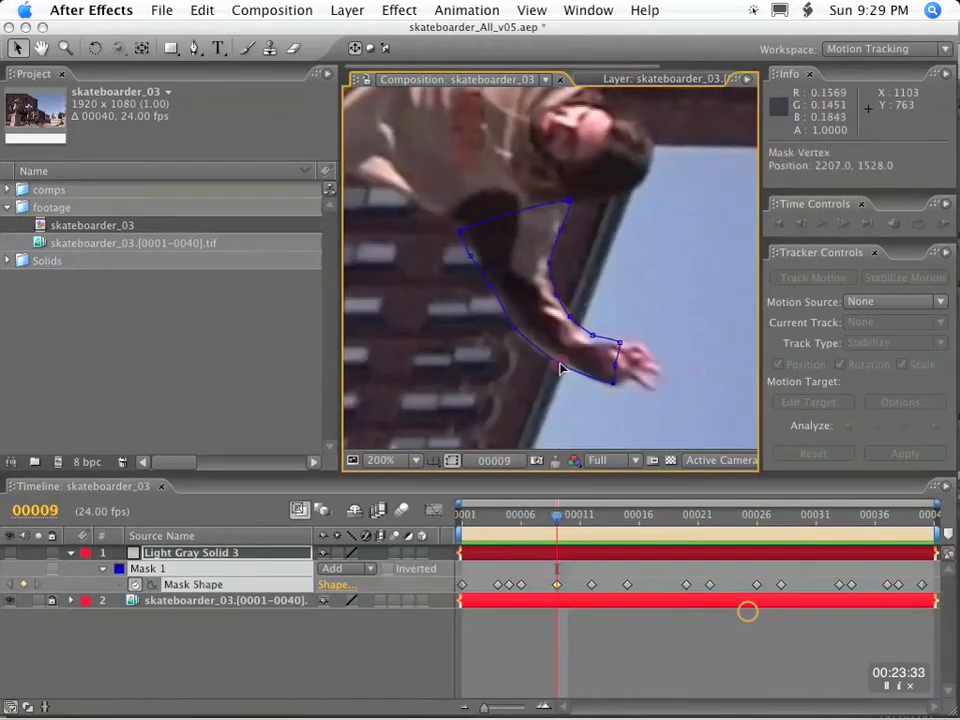
Check the mask keyframes from frame 12 to frame 26 and add a vertex on the lower edge near the cuff.
key(k)
key(k)
key(k)
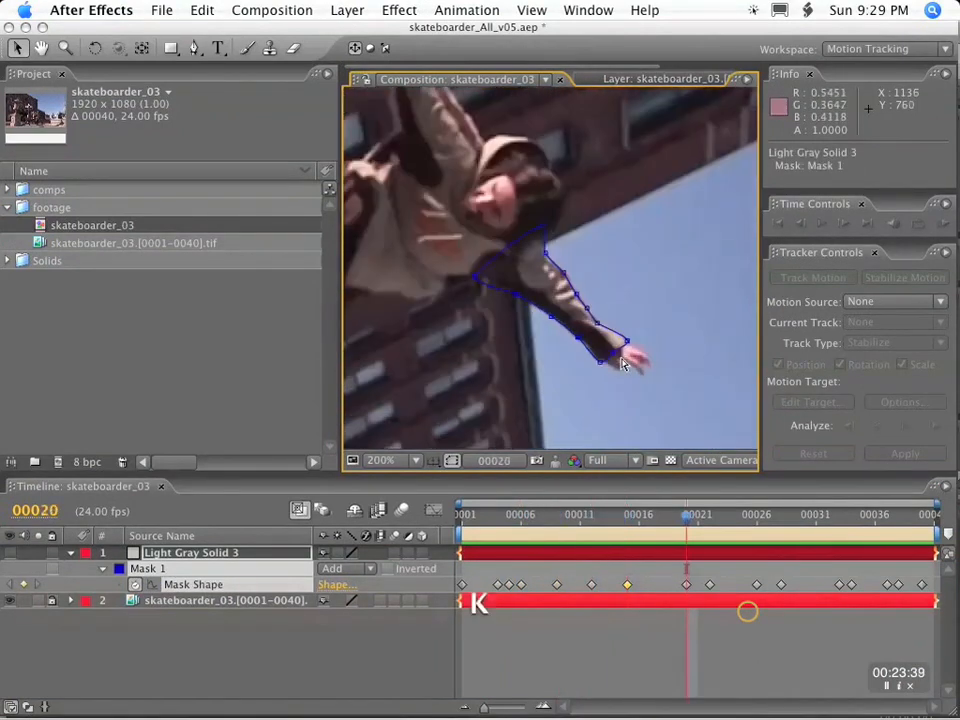
key(k)
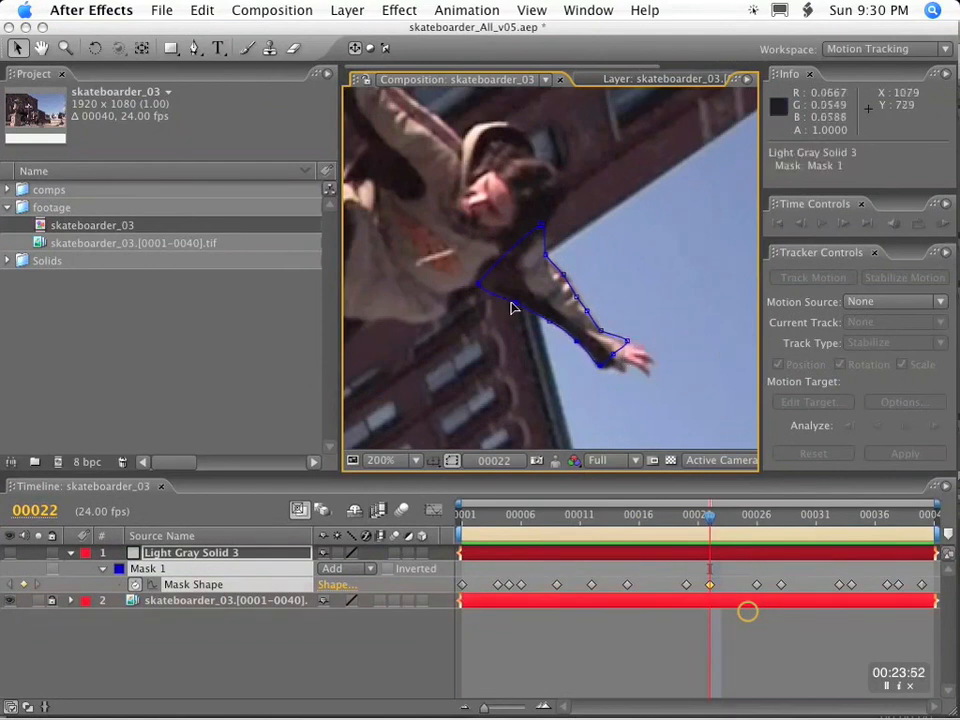
key(k)
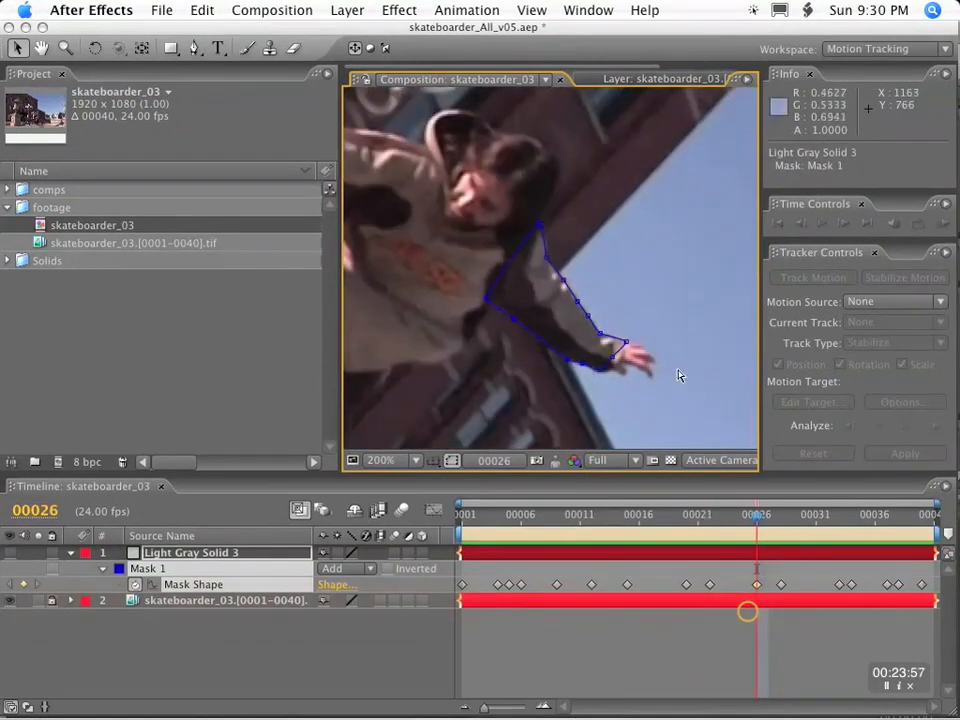
Fit the mask's lower edge through the keyframes up to frame 40 and add a vertex near the armpit.
key(k)
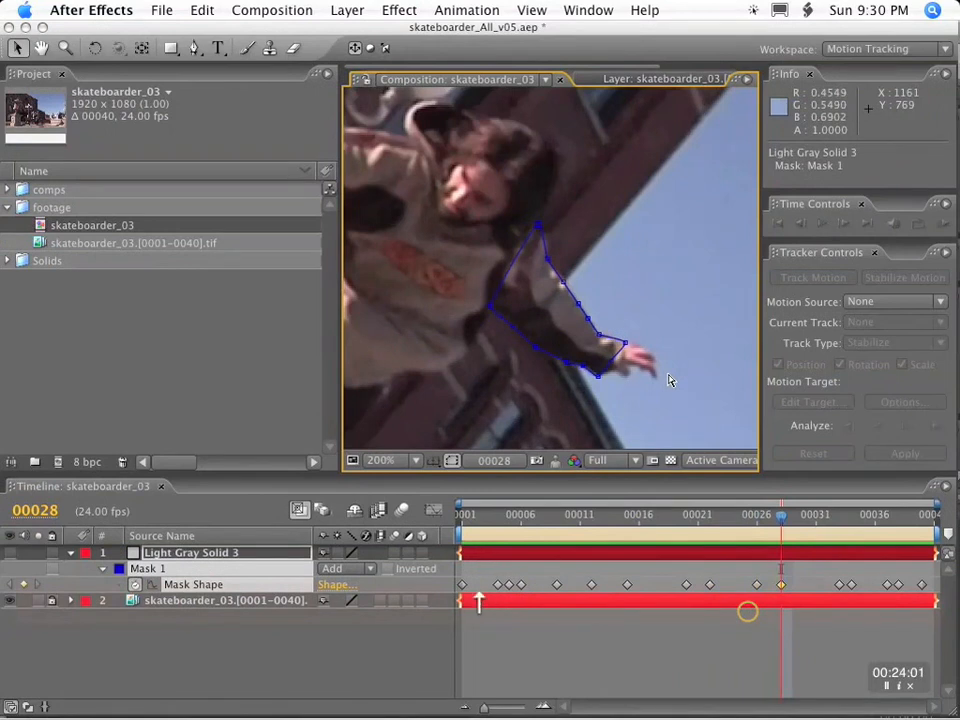
key(k)
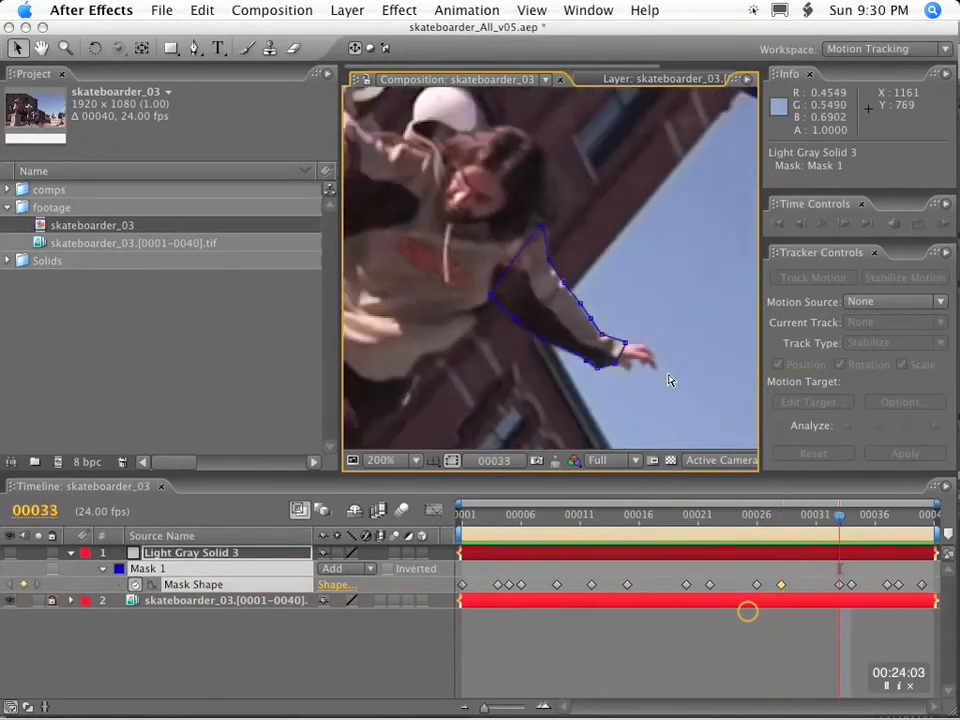
key(k)
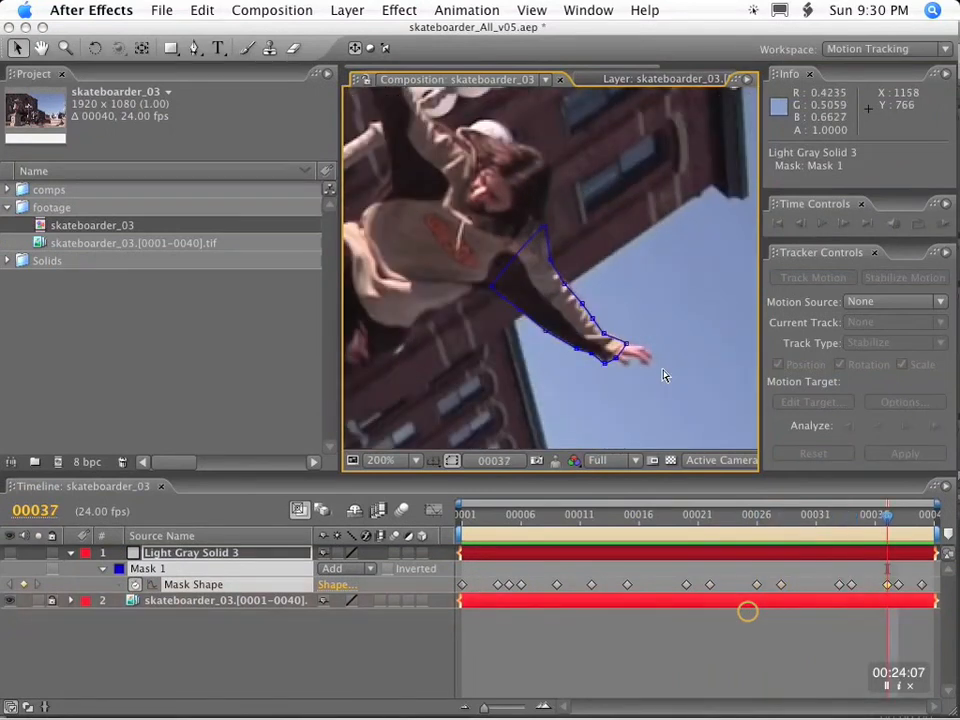
key(Page_Down)
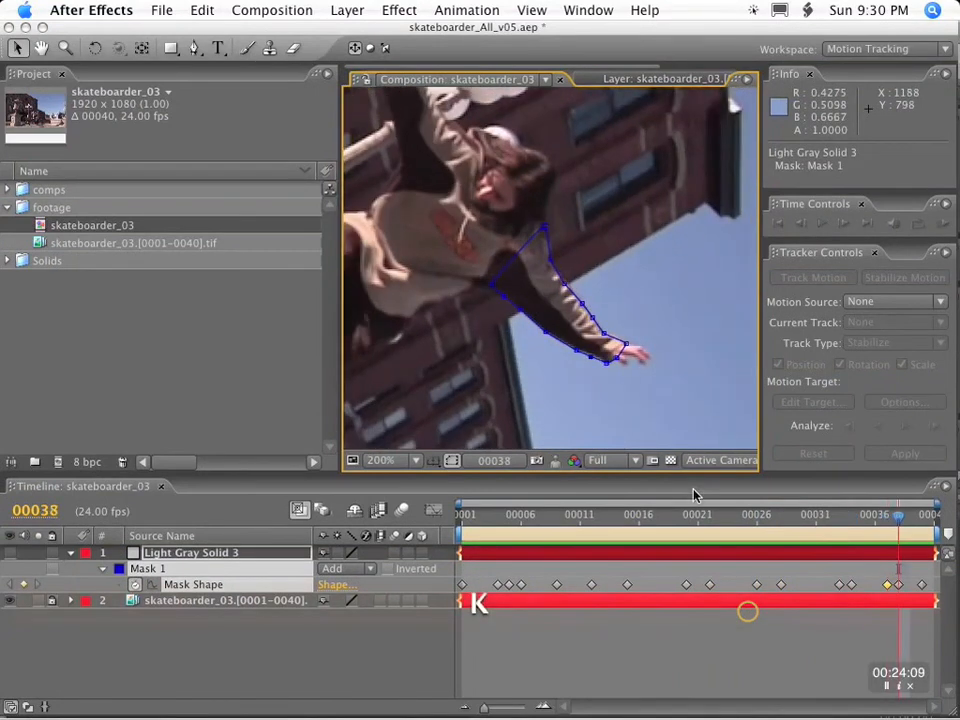
key(k)
Refine the mask's lower forearm and cuff vertices at frame 35 and check the edge at frame 34.
drag(922, 517, 857, 514)
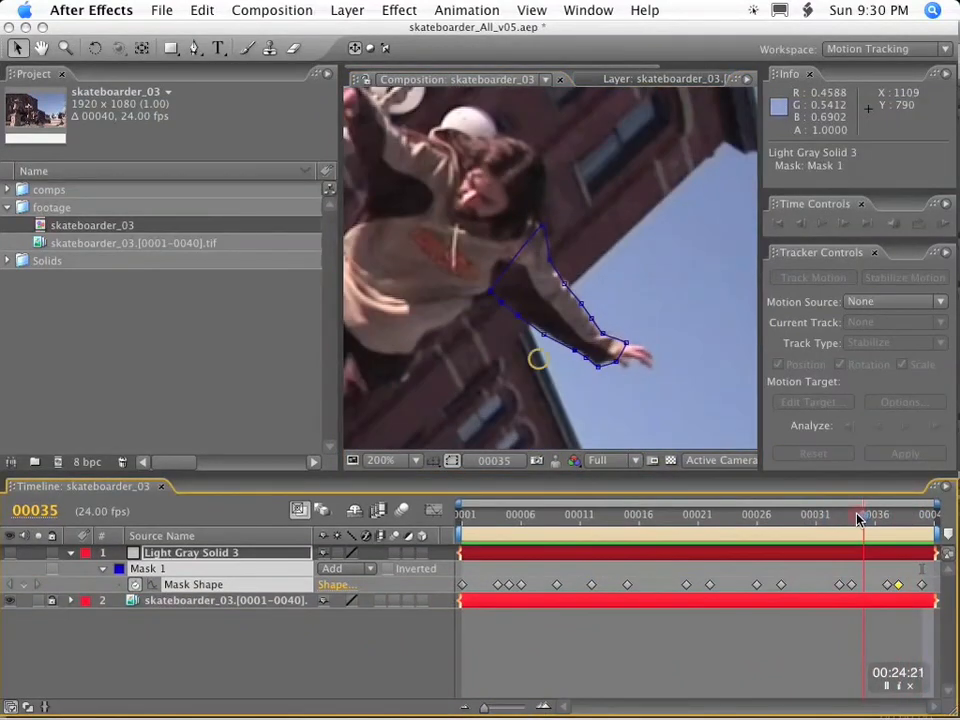
double_click(599, 365)
drag(627, 367, 594, 366)
double_click(598, 341)
click(605, 371)
key(Page_Up)
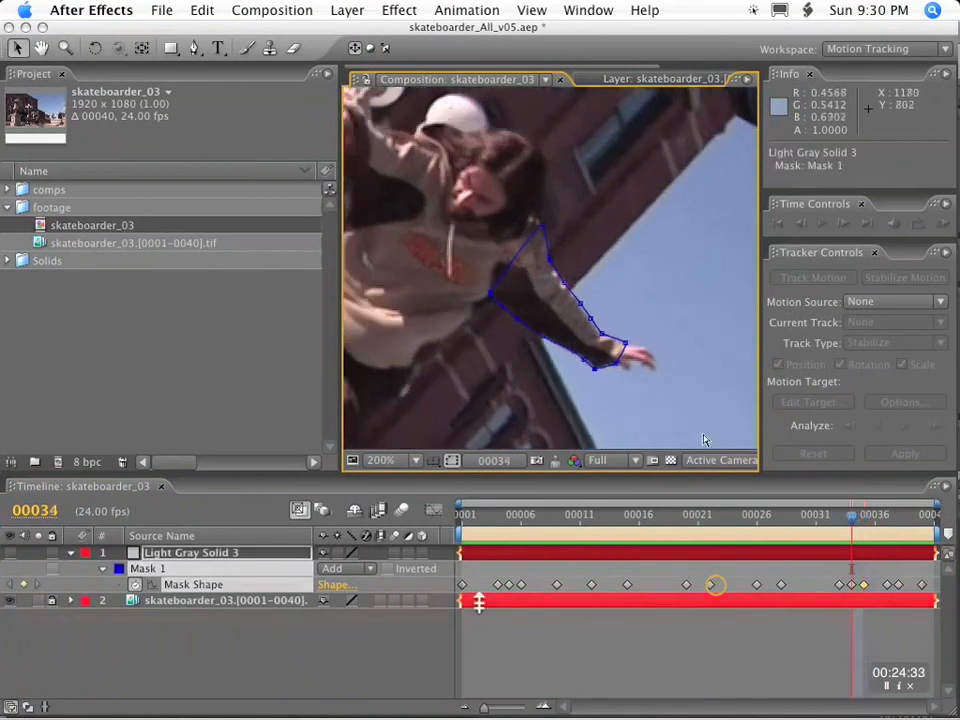
double_click(568, 323)
drag(489, 369, 494, 368)
key(Return)
Fit the mask's armpit and lower upper-arm vertices to the sleeve at frames 32 and 33.
key(Page_Up)
key(Page_Up)
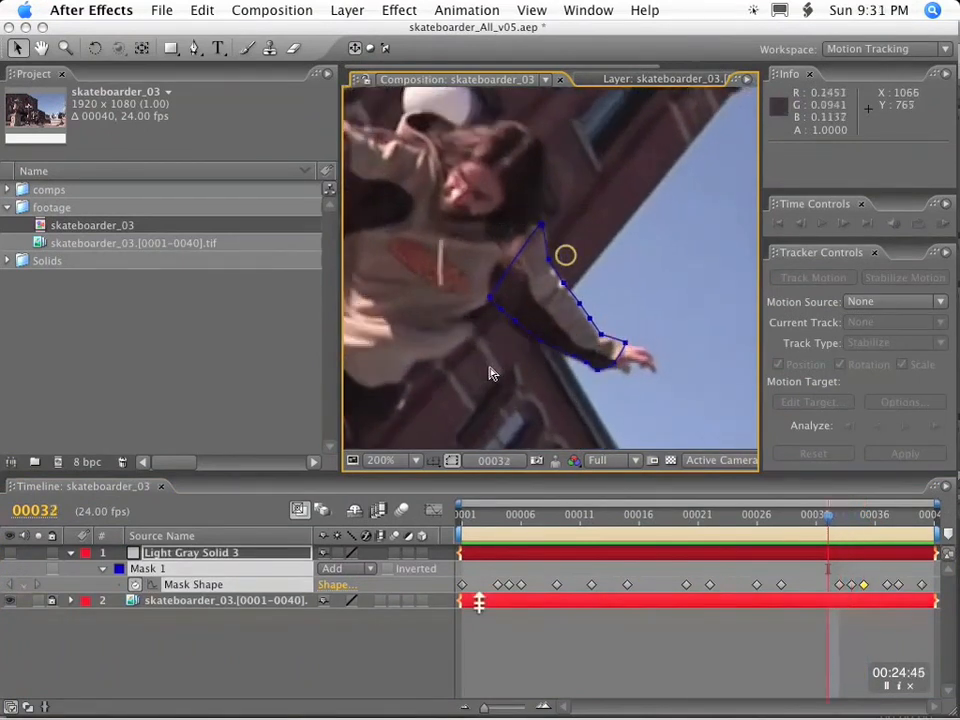
key(Page_Down)
key(Page_Up)
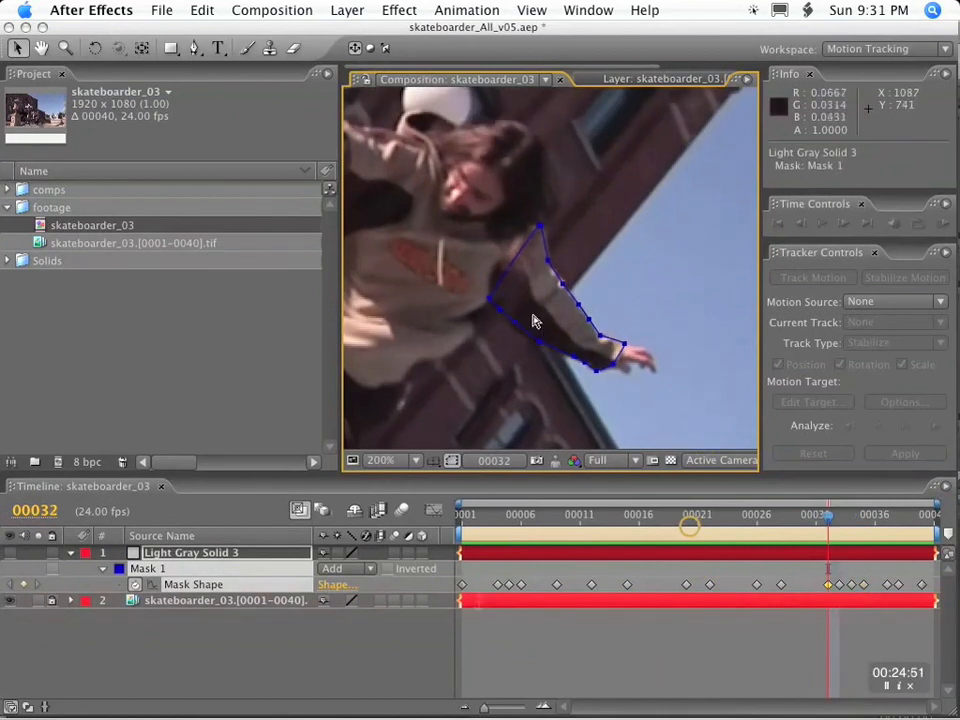
click(490, 302)
key(Page_Down)
drag(512, 326, 512, 323)
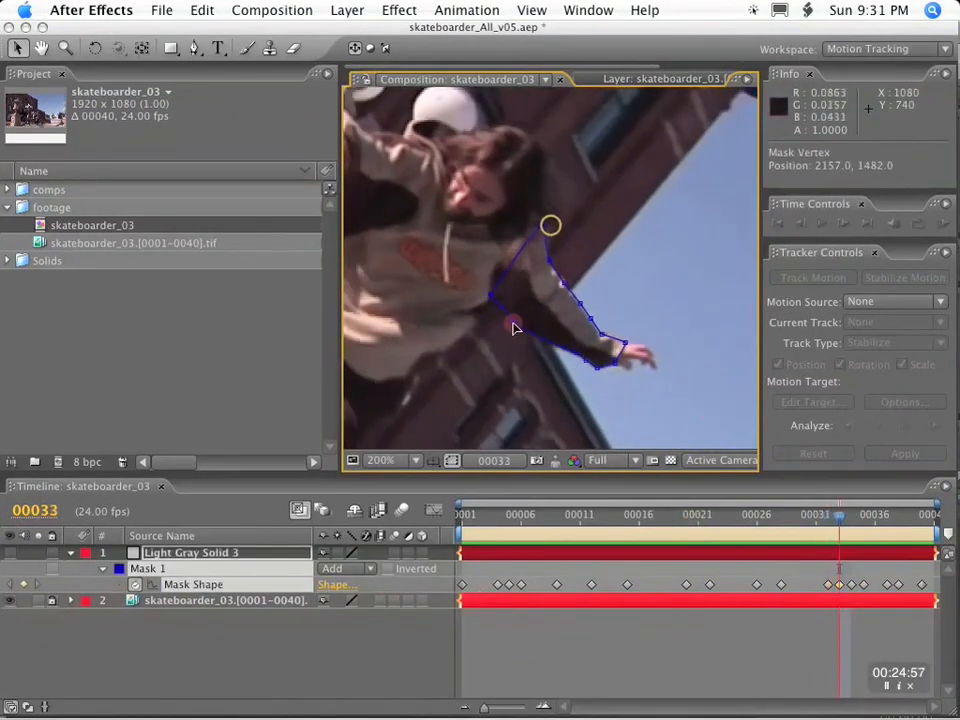
Check the frames just before frame 33 and align the mask's vertex near the armpit at frame 31.
key(Page_Up)
key(Page_Up)
key(Page_Up)
key(Page_Up)
key(Page_Up)
key(Page_Up)
key(Page_Down)
key(Page_Down)
key(Page_Down)
key(Page_Down)
key(Page_Down)
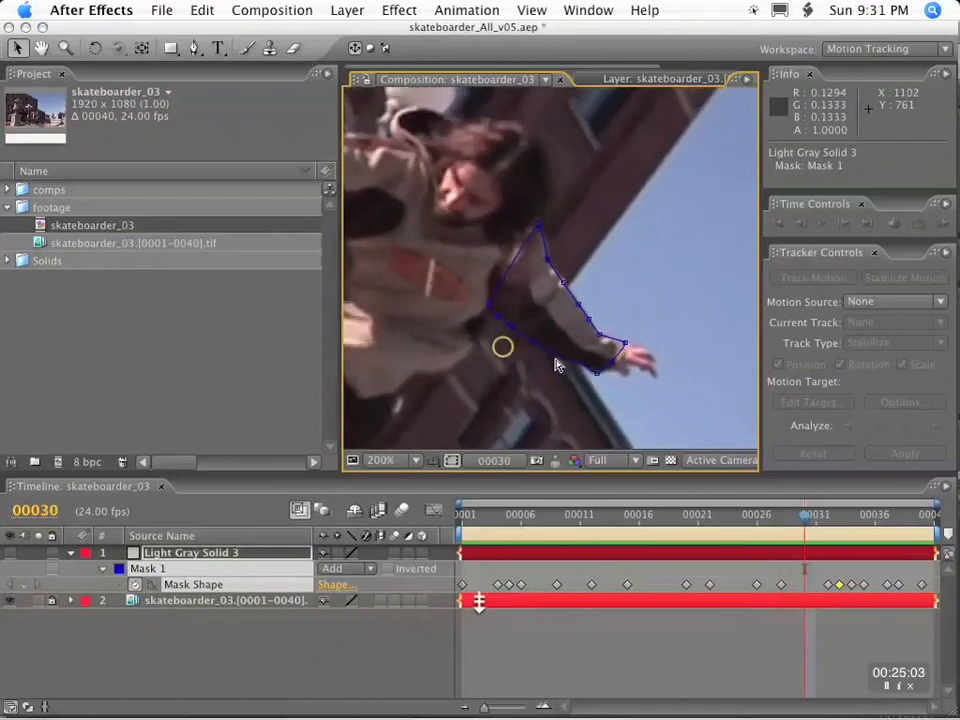
key(Page_Up)
drag(498, 317, 496, 319)
key(Page_Down)
key(Page_Down)
key(Page_Down)
key(Page_Down)
Align the mask's lower elbow vertex with the sleeve at frames 13 and 12.
drag(840, 516, 604, 497)
drag(546, 308, 544, 311)
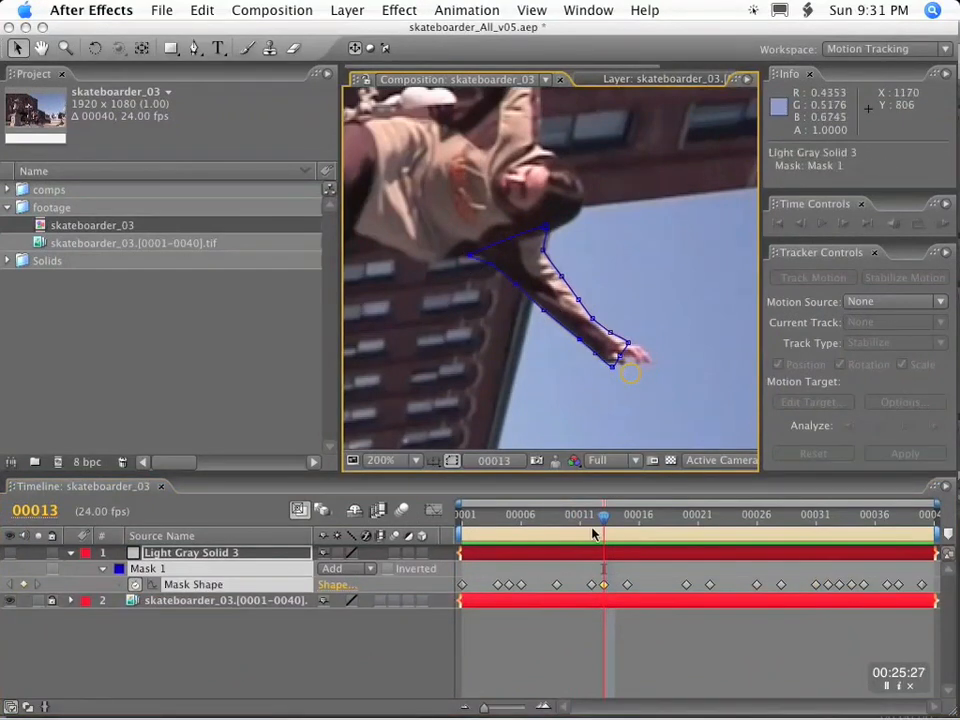
mouse_move(603, 515)
mouse_down()
mouse_move(579, 516)
mouse_move(594, 516)
mouse_up()
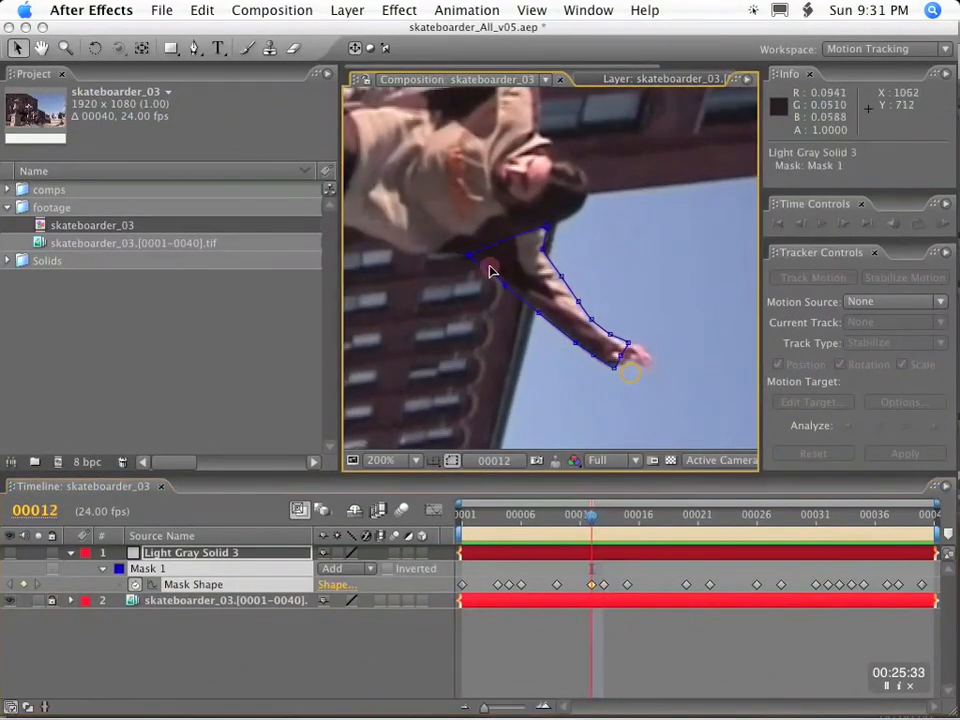
drag(539, 314, 542, 316)
Fit the underside of the mask between armpit and elbow to the sleeve at frames 17 and 18.
key(Page_Down)
key(Page_Down)
key(Page_Down)
key(Page_Down)
key(Page_Up)
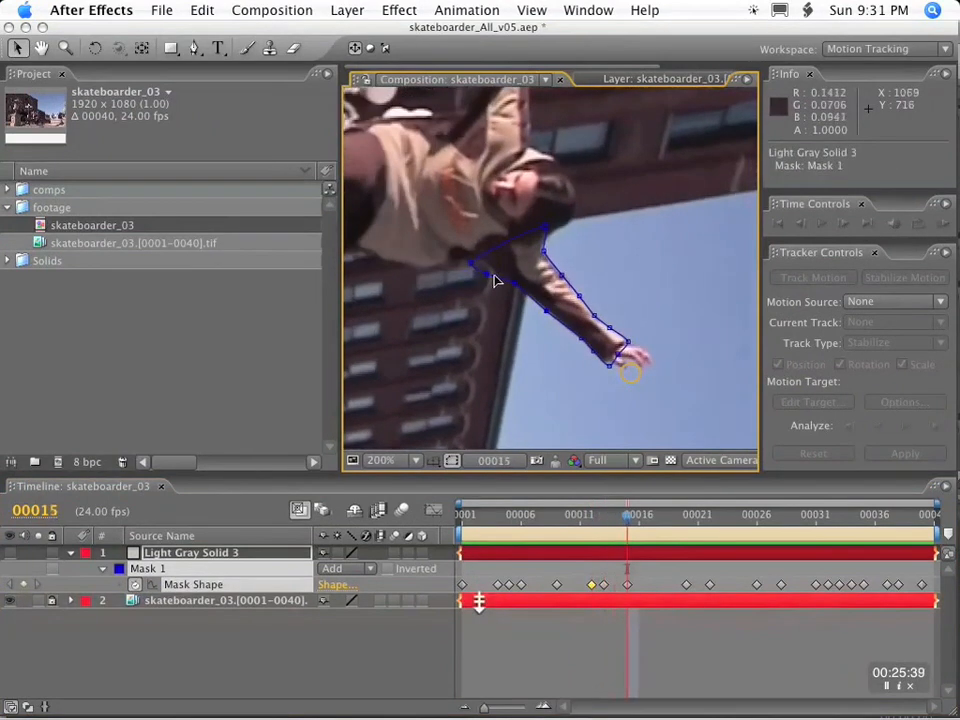
key(Page_Down)
key(Page_Down)
drag(490, 268, 519, 294)
Adjust the mask's underside vertices to the sleeve at frames 19 and 21.
key(Page_Down)
drag(549, 313, 551, 315)
key(Page_Down)
key(Page_Down)
key(Page_Up)
drag(493, 275, 491, 283)
key(Page_Down)
key(Page_Down)
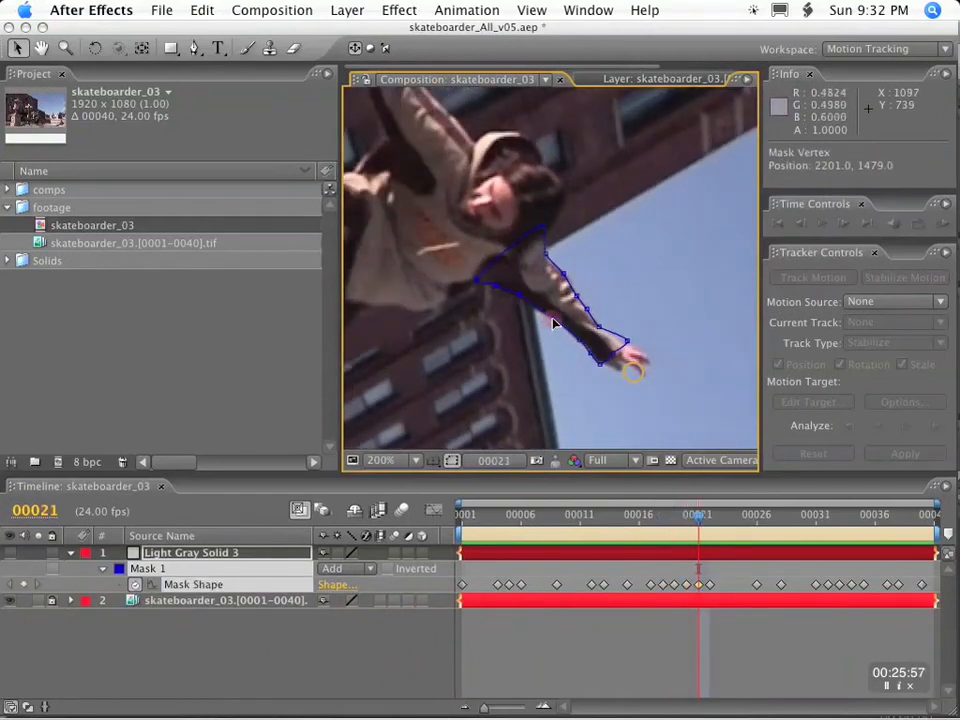
Reshape the mask's lower upper-arm and forearm edge to match the sleeve at frame 23.
key(Page_Down)
key(Page_Down)
drag(518, 306, 575, 349)
key(space)
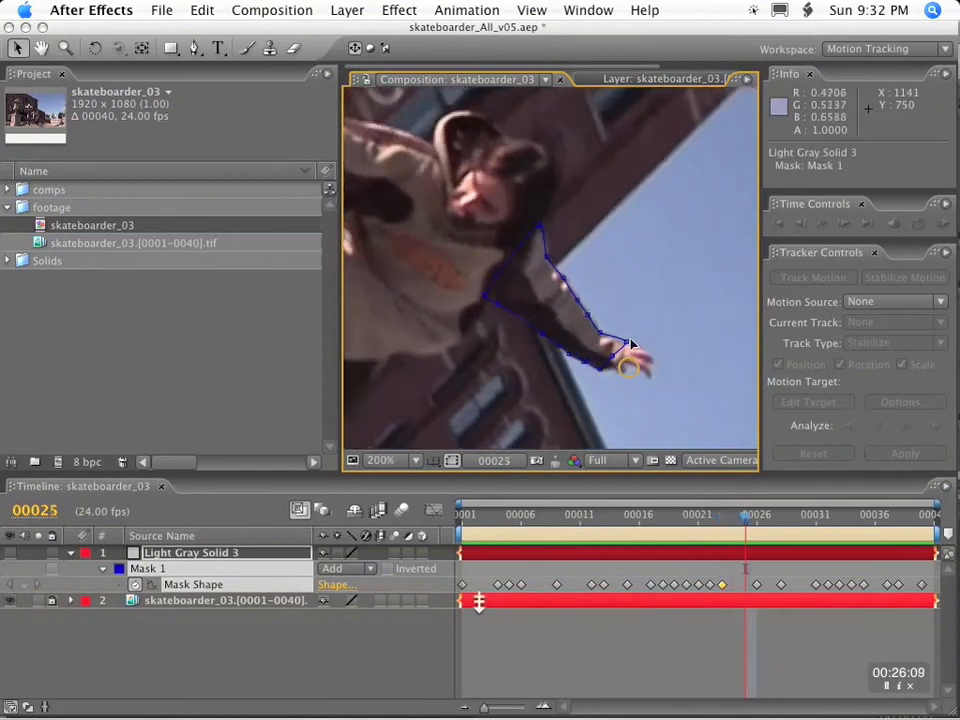
Fit the underside of the arm mask to the sleeve between elbow and forearm at frame 10.
click(650, 520)
drag(650, 520, 566, 516)
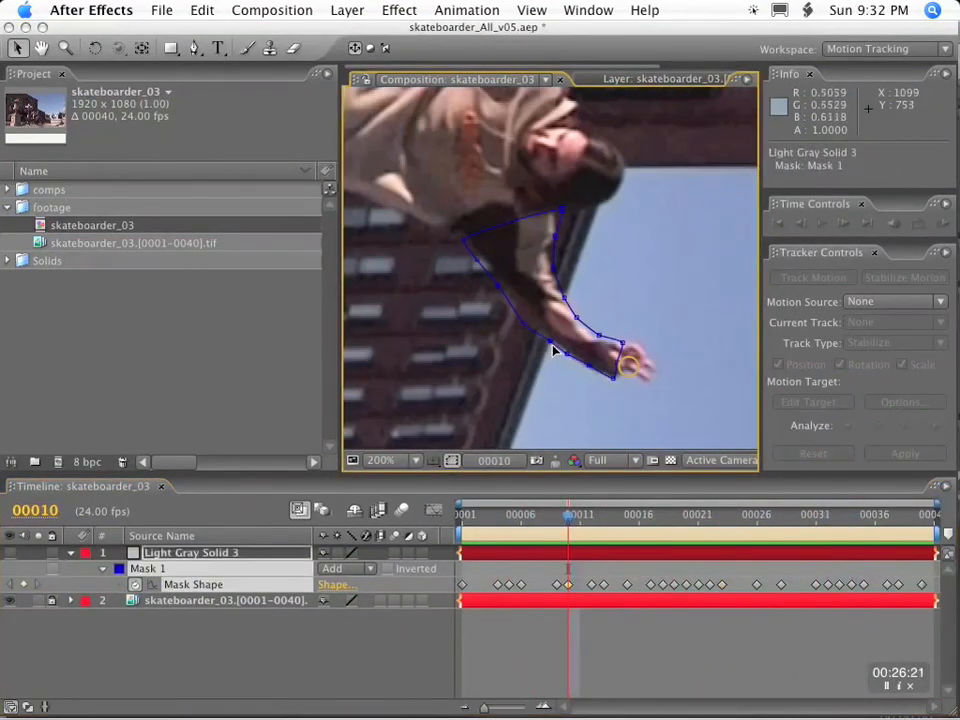
drag(632, 533, 440, 508)
key(k)
key(k)
key(k)
key(k)
key(k)
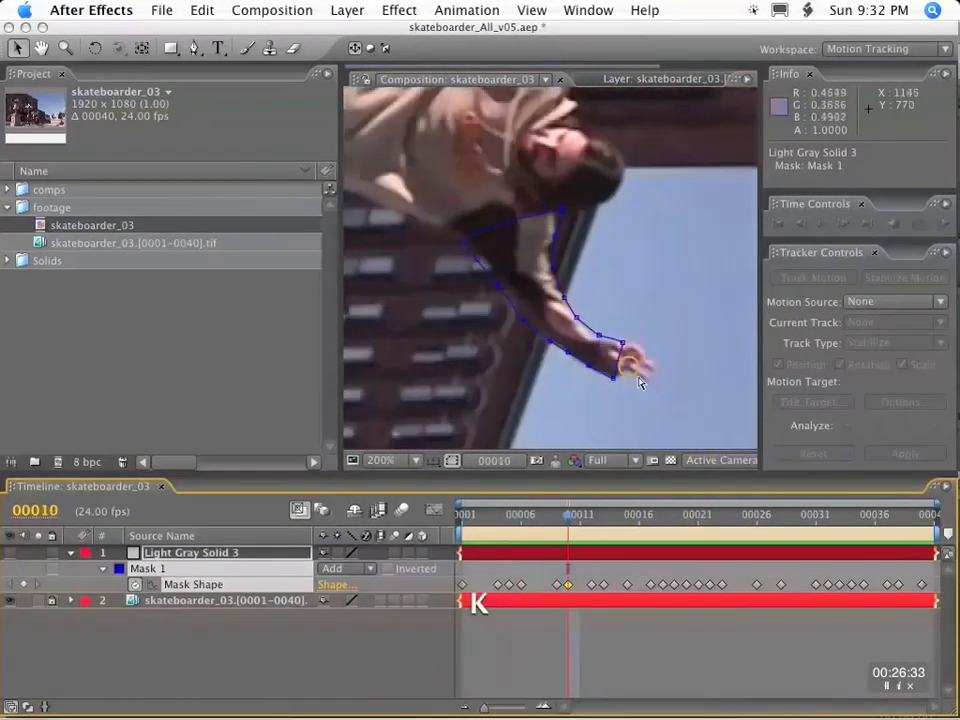
Adjust the mask's cuff and lower forearm vertices to the sleeve at frames 12 and 13.
click(618, 367)
key(k)
key(k)
Refine the arm mask against the sleeve at frames 26 and 28, keyframing its shape there.
key(k)
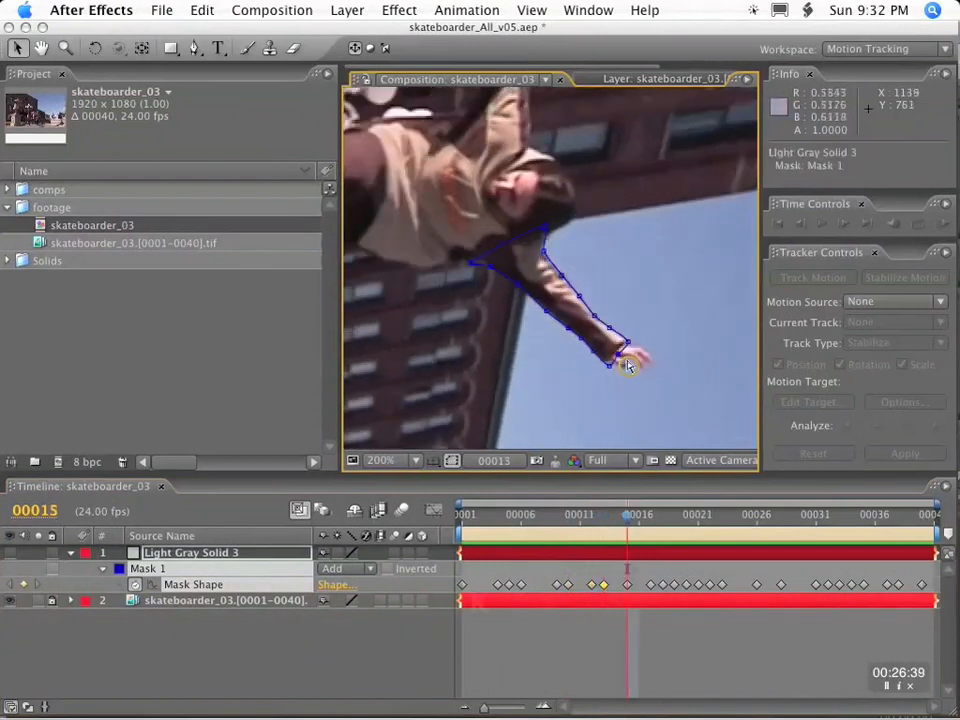
key(k)
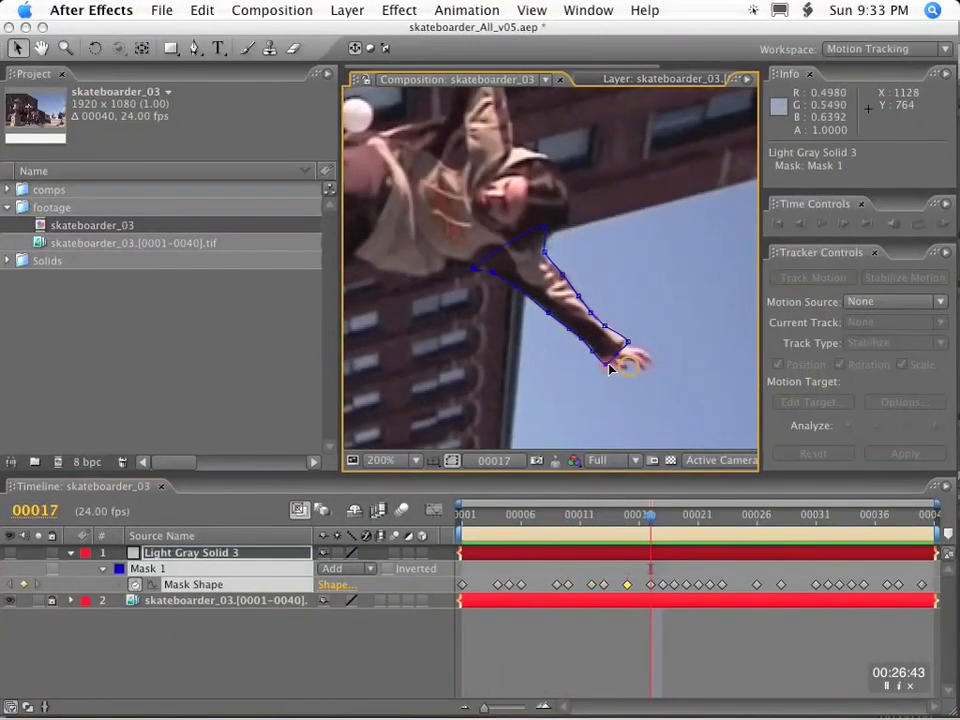
drag(594, 351, 617, 371)
key(k)
key(k)
key(k)
key(k)
key(k)
key(k)
key(j)
key(k)
key(k)
key(Page_Down)
key(Page_Down)
key(k)
key(k)
key(k)
key(k)
key(k)
key(k)
key(k)
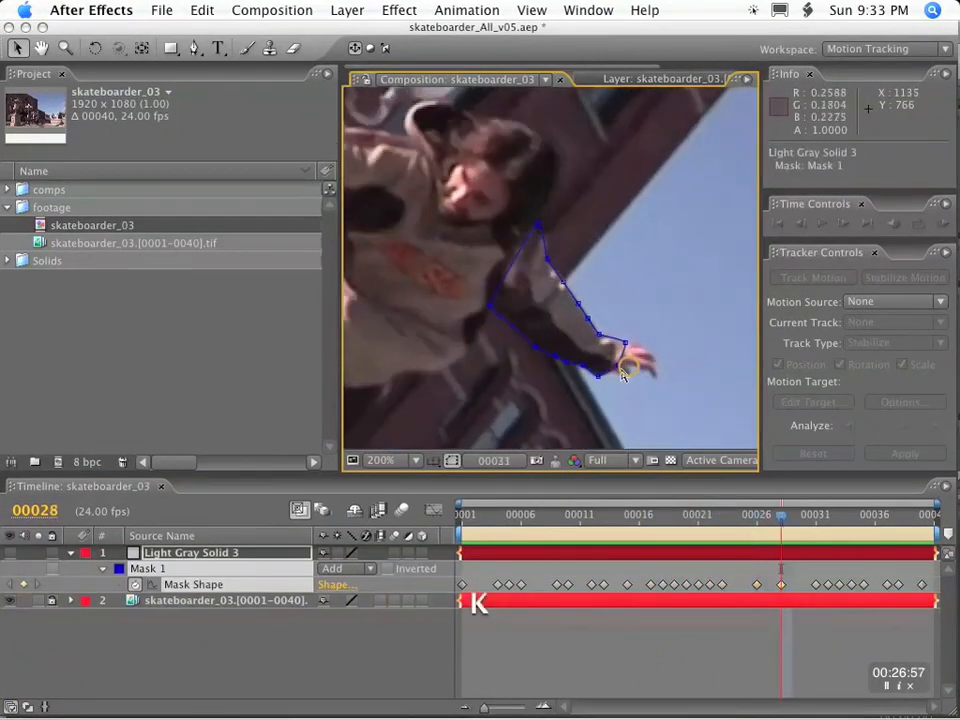
Set a mask shape keyframe at frame 24 and pull the outer elbow vertex in to the sleeve edge.
drag(898, 514, 733, 516)
key(.)
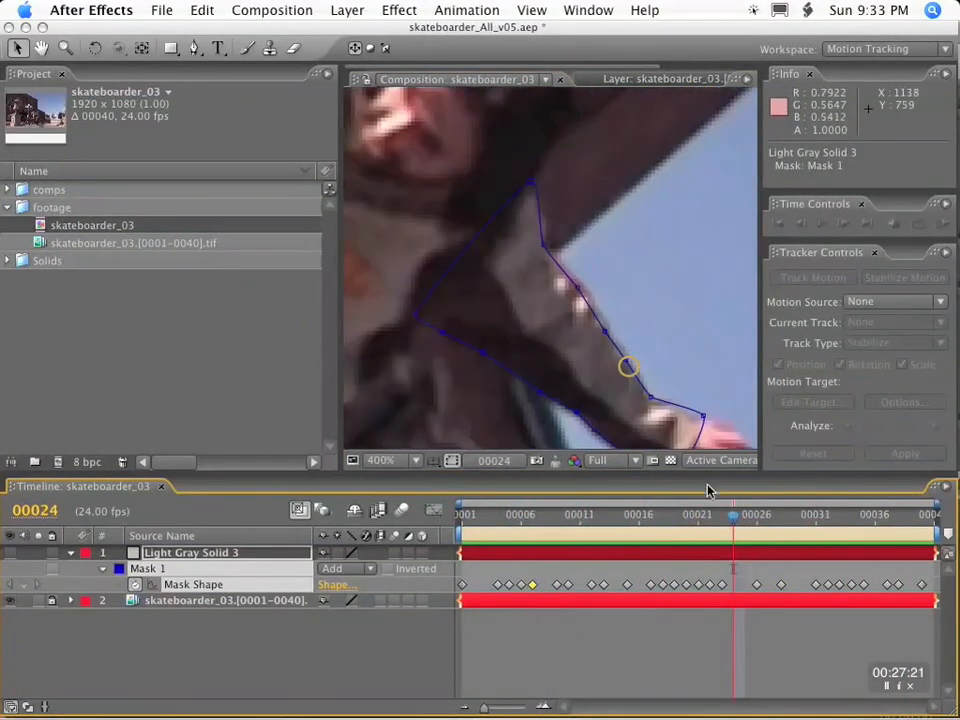
key(alt+m)
key(Page_Up)
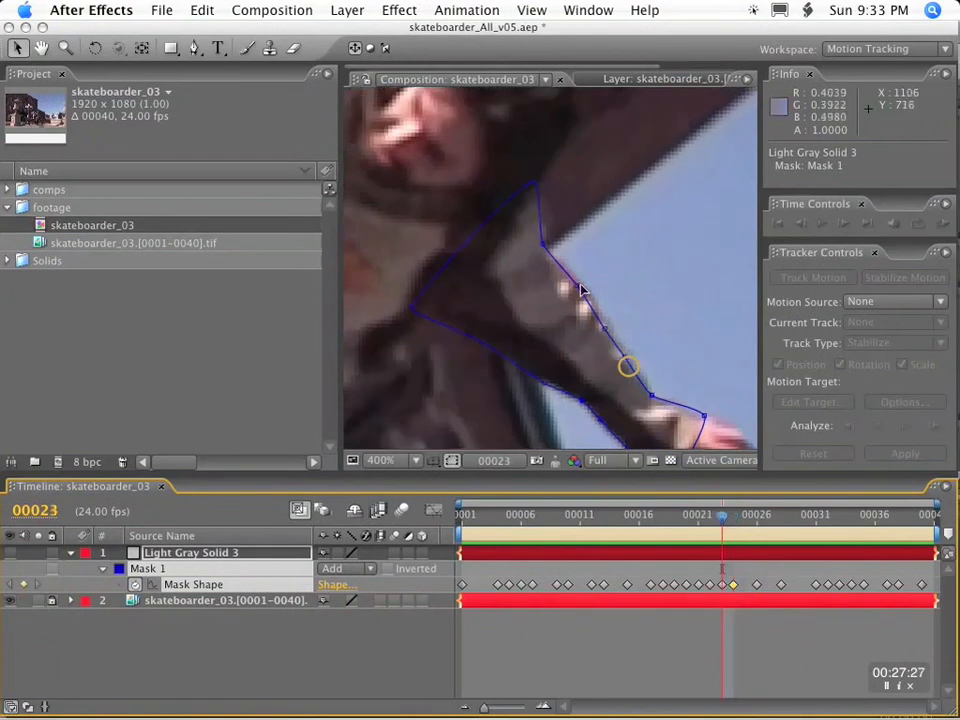
key(k)
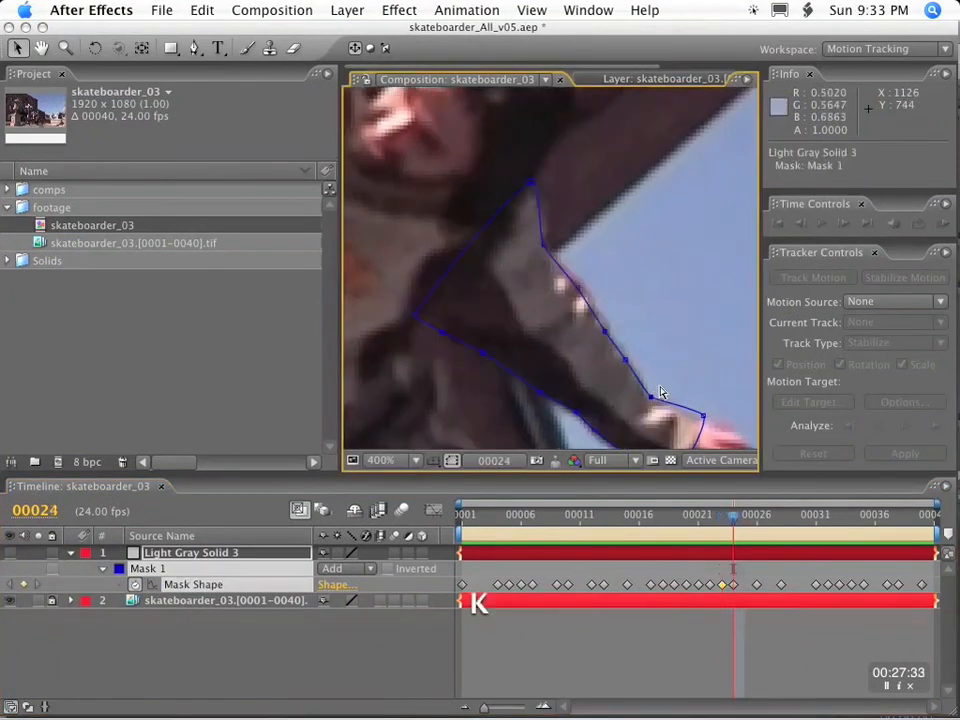
key(k)
key(j)
drag(578, 296, 574, 299)
key(k)
Maximize the composition view and adjust the mask's outer shoulder vertex to the sleeve at the start of the shot.
key(comma)
key(k)
key(j)
key(k)
key(k)
key(k)
key(grave)
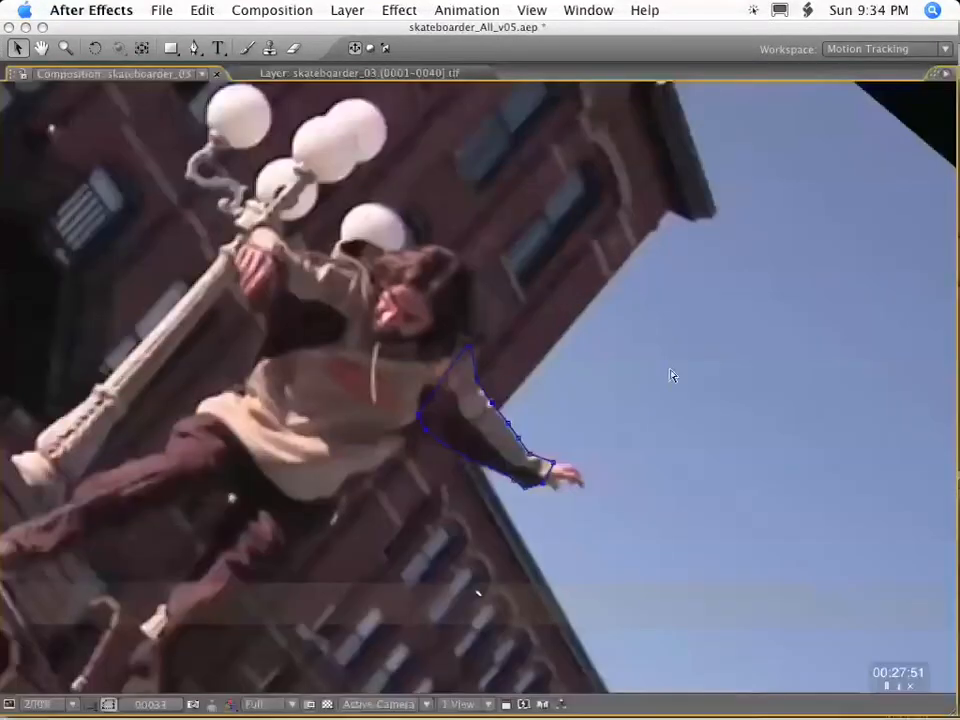
scroll(670, 375, up, 5)
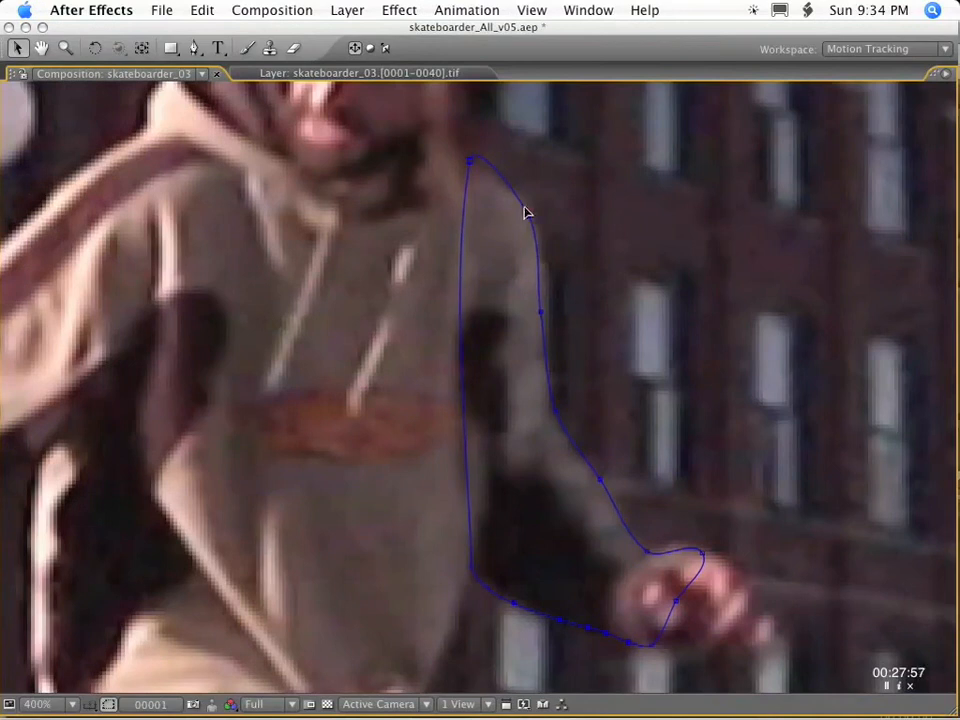
key(k)
drag(556, 176, 561, 173)
scroll(649, 399, down, 2)
Fit the mask's outer upper-arm edge to the sleeve at frames 9 and 10.
key(k)
key(k)
key(k)
key(k)
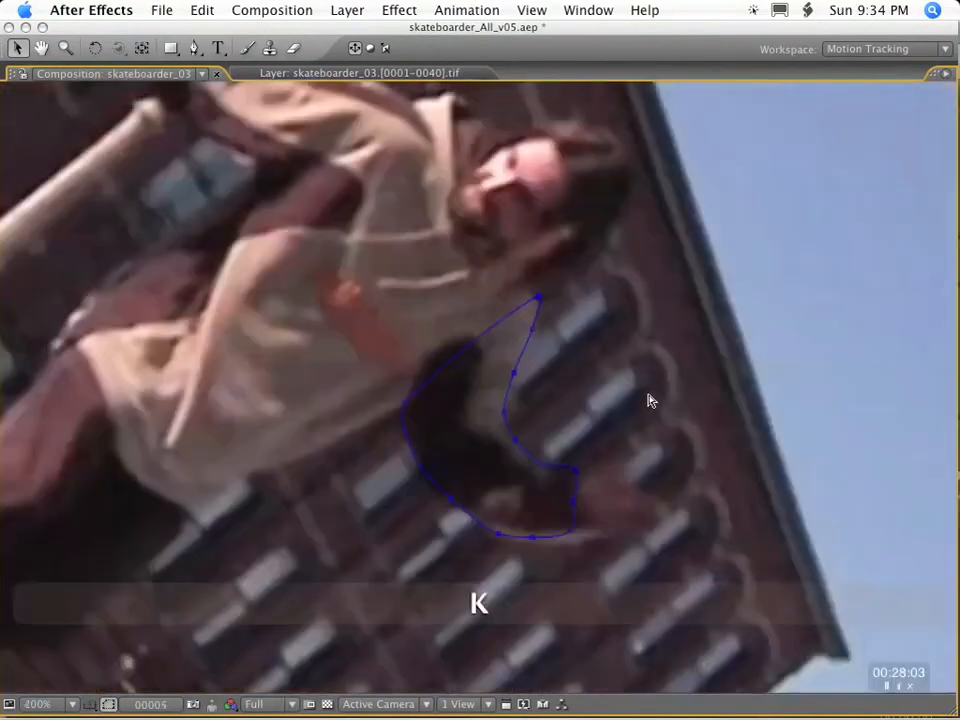
scroll(649, 398, up, 1)
key(space)
drag(651, 399, 656, 281)
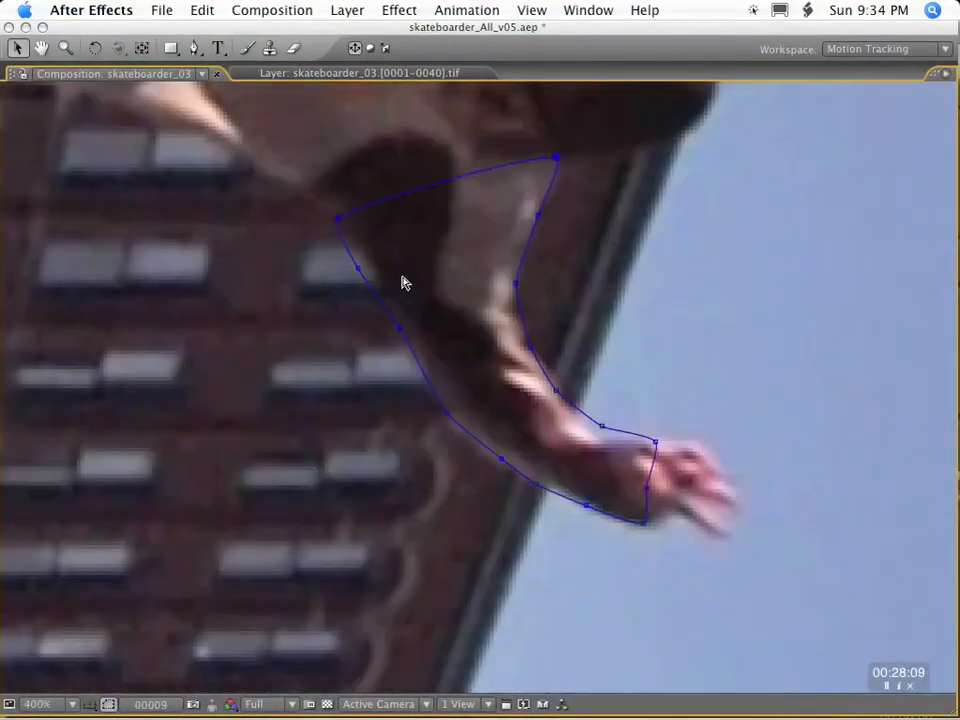
key(k)
key(k)
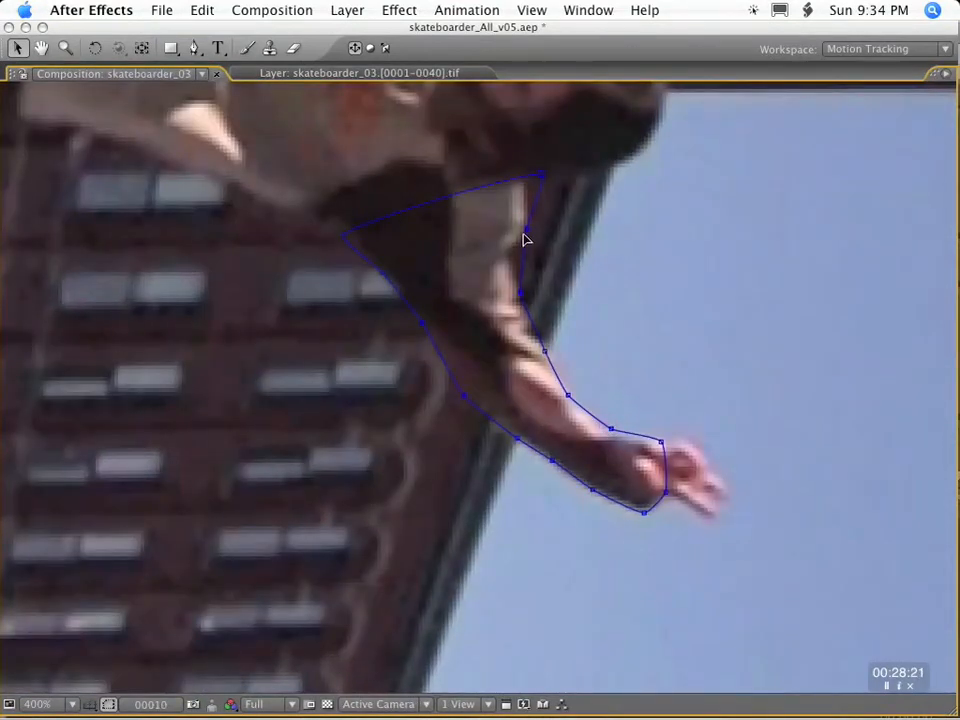
Align the mask's outer forearm and cuff vertices with the sleeve at frames 18 and 19.
key(k)
key(k)
key(k)
key(k)
key(k)
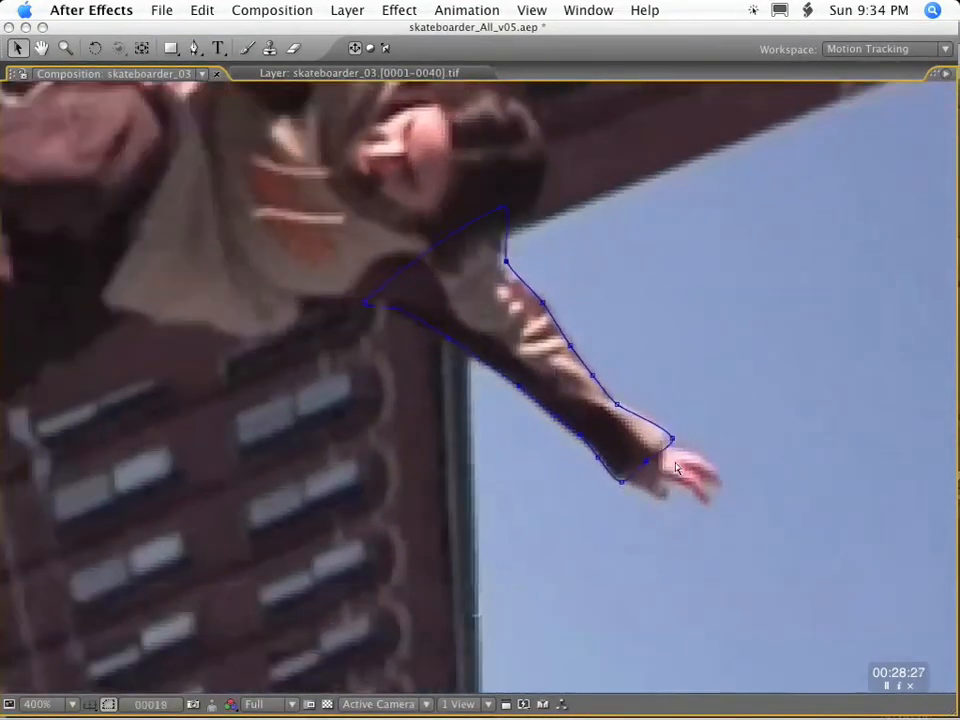
key(k)
key(k)
key(k)
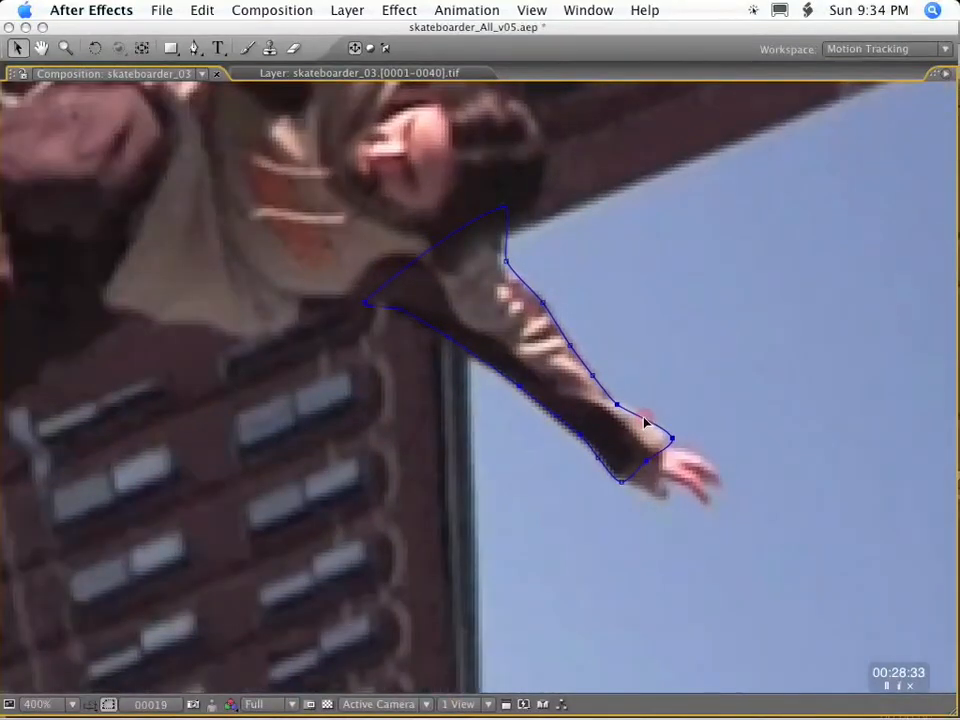
Match the mask's outer edge between elbow and wrist to the sleeve at frames 20 and 22.
key(k)
key(k)
key(k)
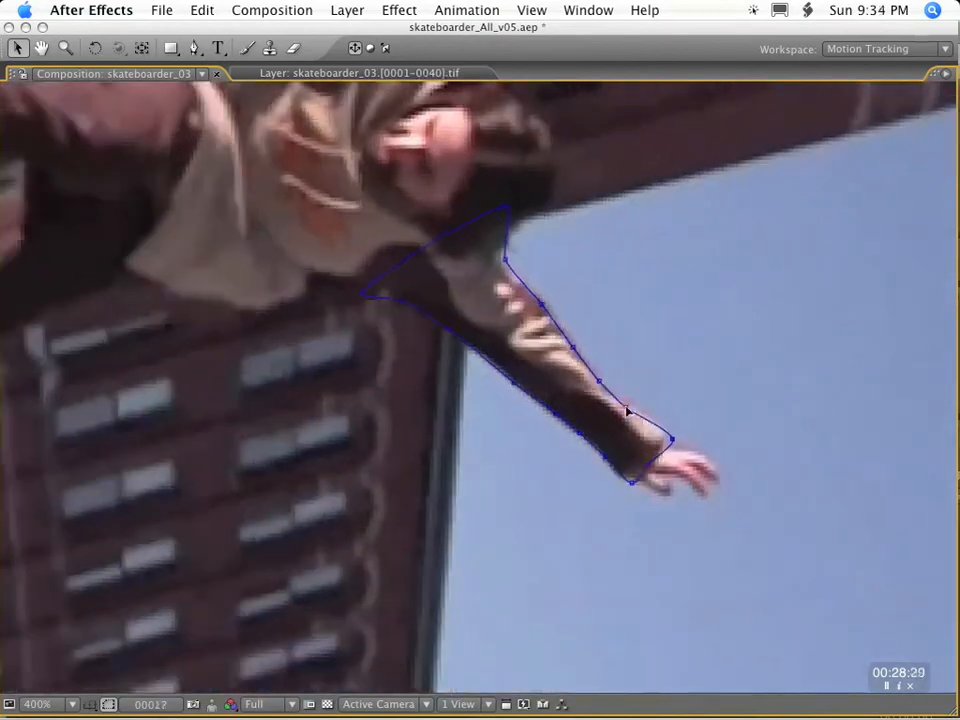
key(j)
key(k)
key(k)
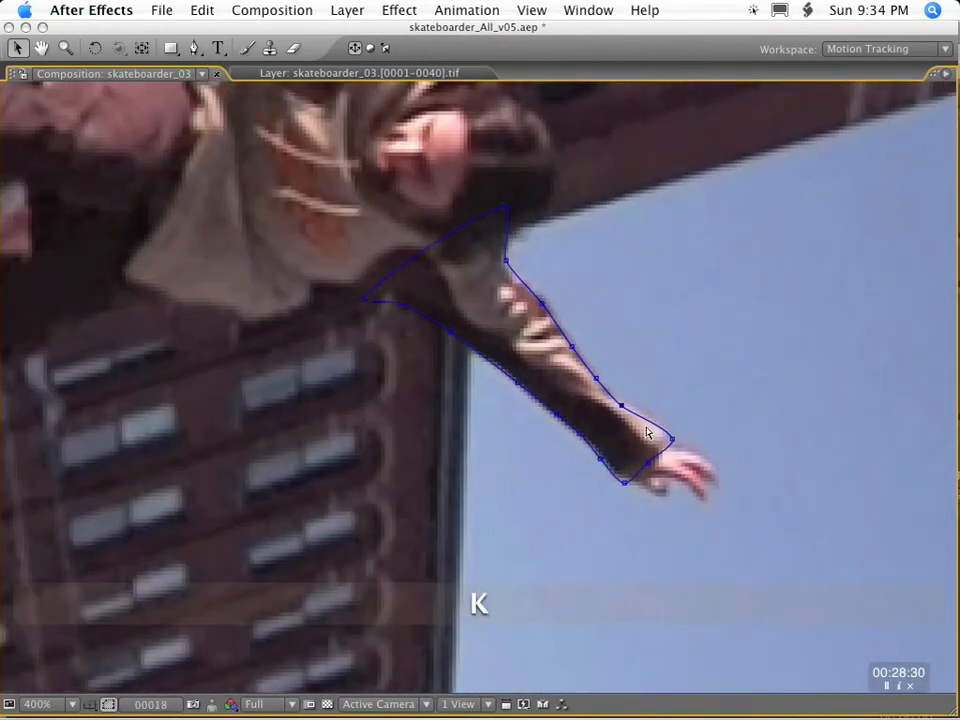
key(k)
key(k)
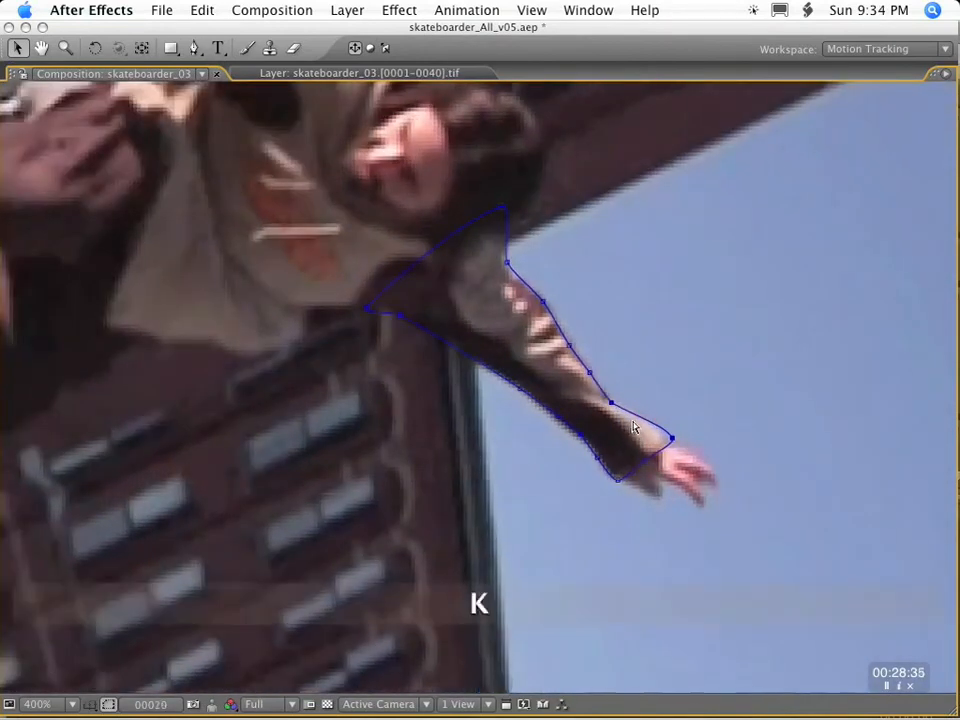
key(k)
key(k)
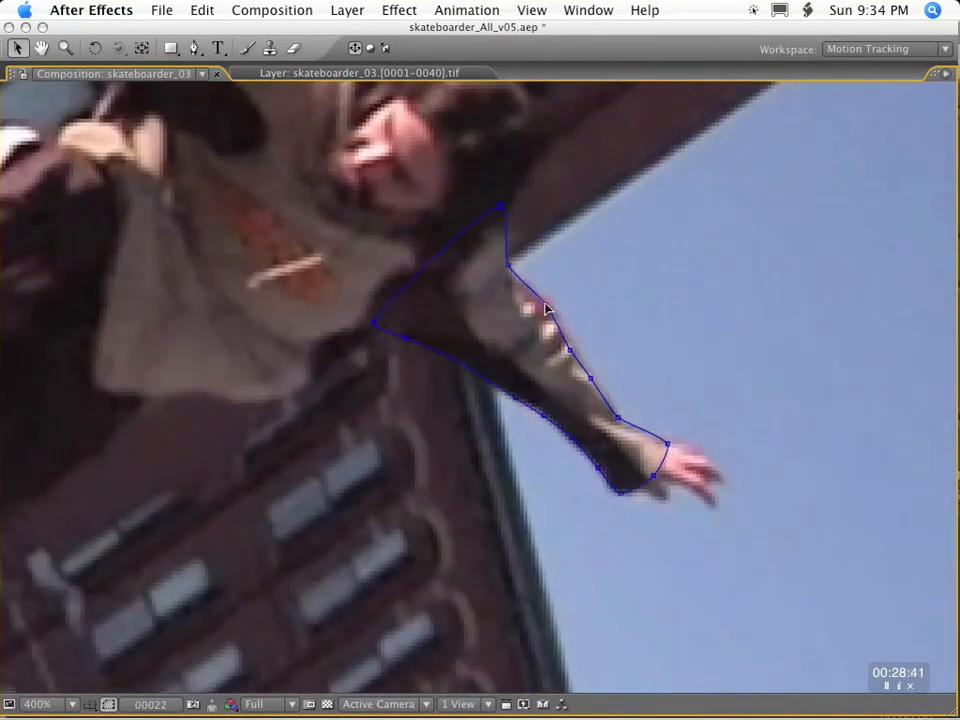
Check the mask at frame 24 and align its underside vertex between armpit and elbow with the sleeve at frame 32.
key(k)
key(k)
key(k)
key(k)
key(k)
key(k)
key(k)
key(k)
key(k)
key(k)
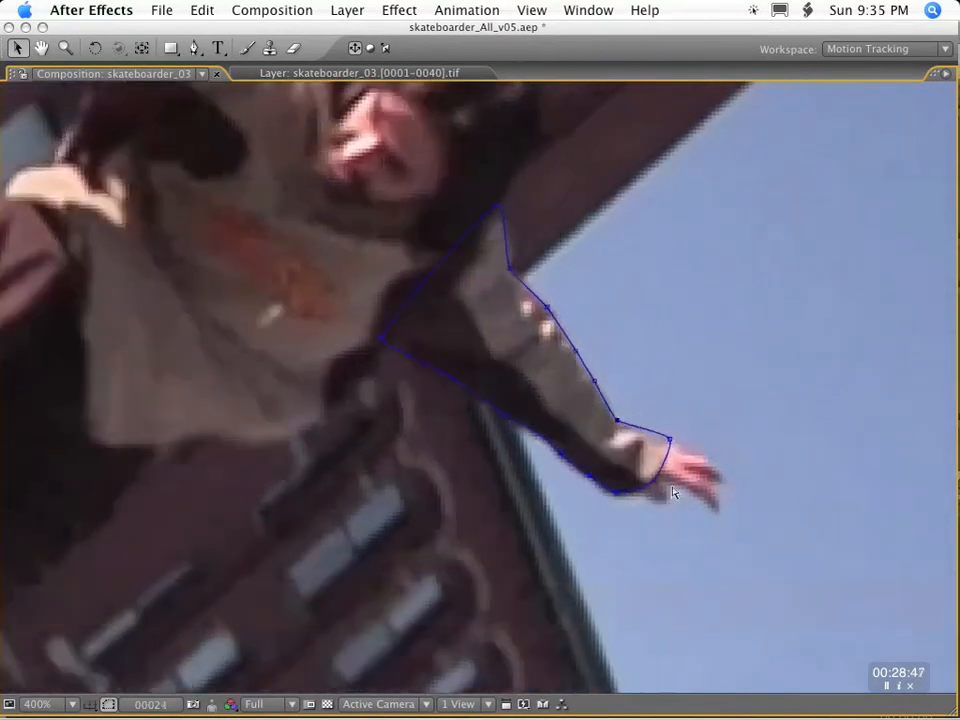
click(491, 440)
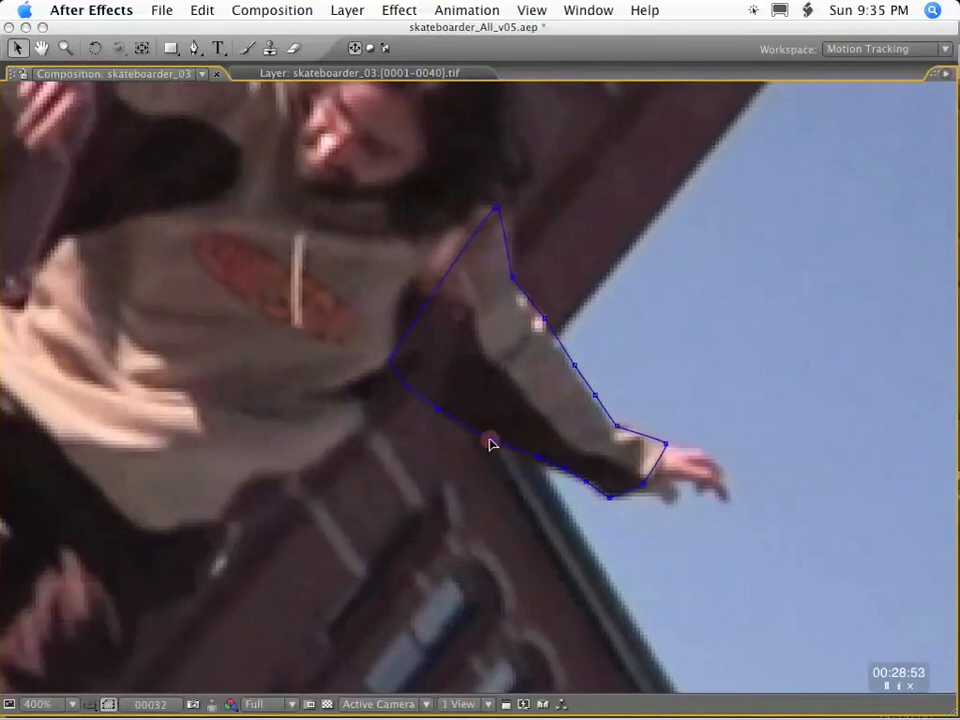
key(k)
key(k)
key(j)
Add a vertex to the mask's outer elbow edge and place it on the sleeve around frames 31 and 32.
key(j)
key(k)
key(j)
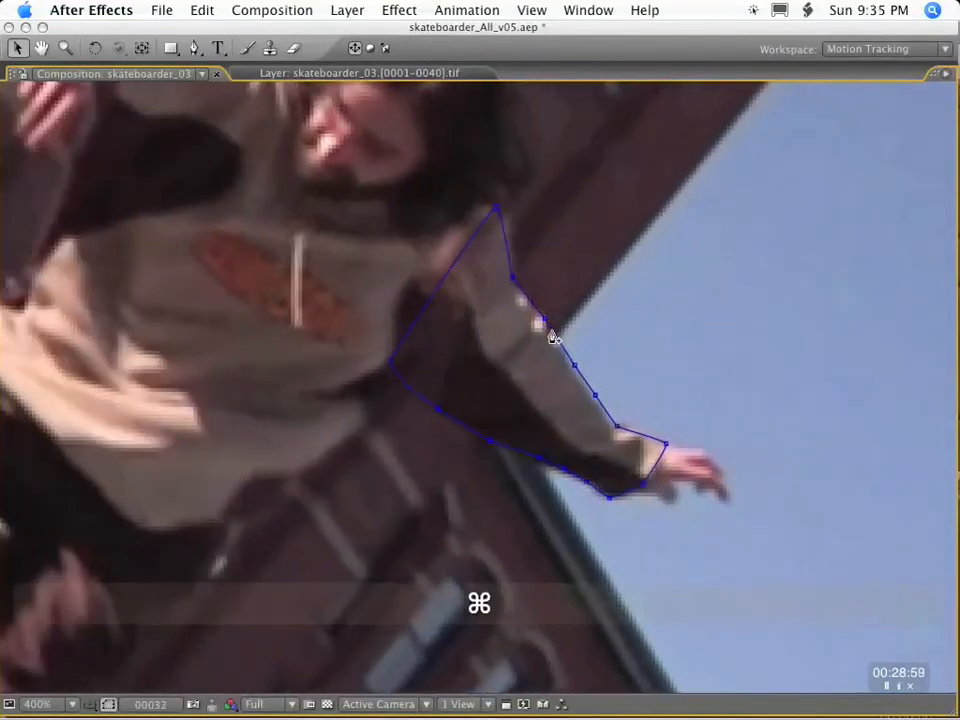
key(j)
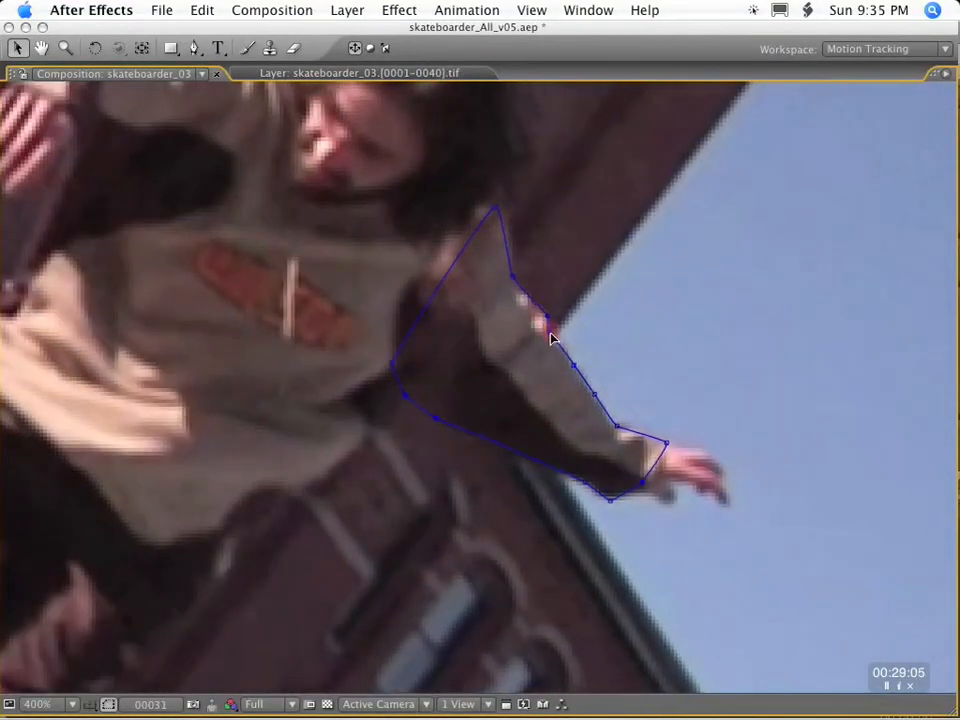
key(j)
key(j)
key(k)
key(k)
key(j)
key(k)
key(k)
key(k)
key(k)
key(k)
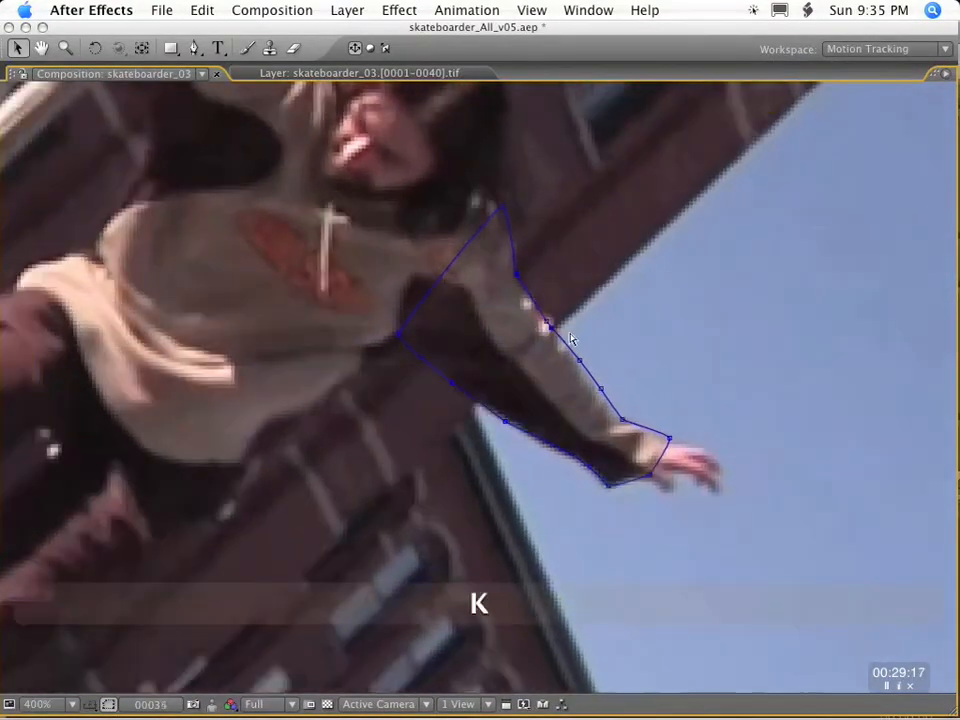
Align the added outer elbow vertex with the sleeve from frame 36 through frame 40.
key(k)
key(k)
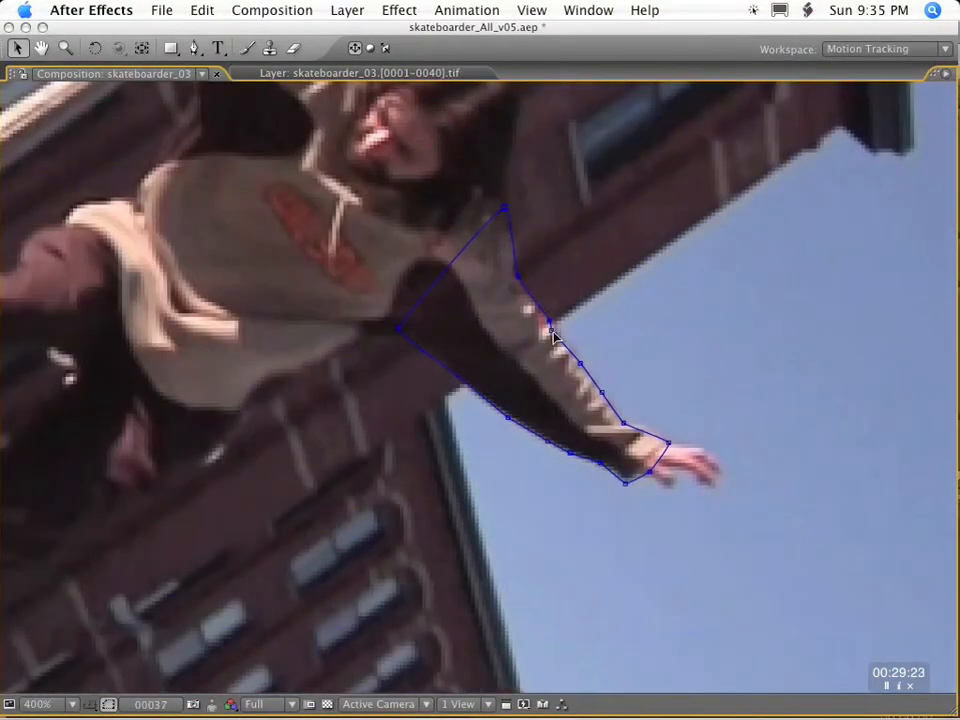
key(k)
key(k)
key(k)
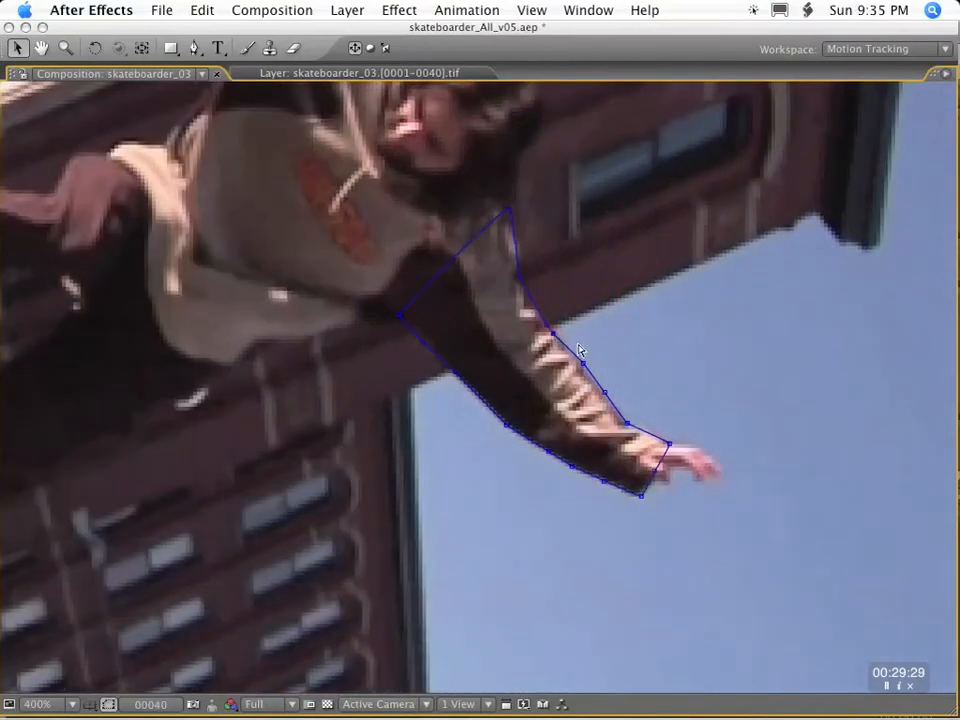
Refine the mask's outer upper-arm edge around the sleeve folds at frame 32.
key(j)
key(j)
key(j)
key(j)
key(j)
key(j)
key(j)
key(j)
key(j)
key(j)
key(k)
key(k)
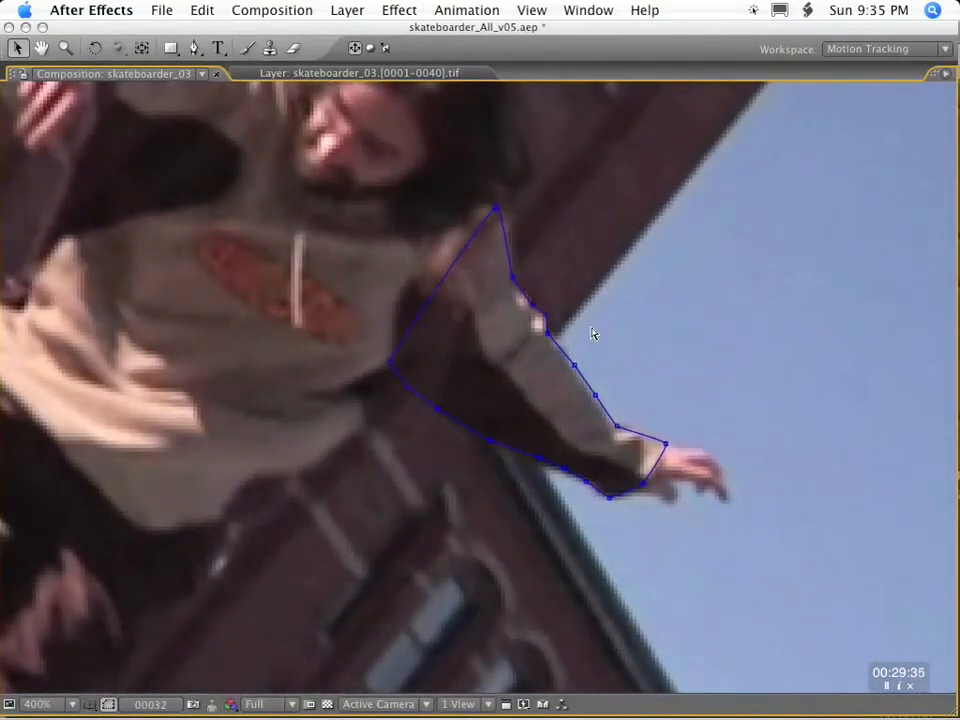
key(j)
key(j)
key(j)
key(j)
key(j)
key(j)
key(j)
key(j)
key(j)
key(j)
key(comma)
key(comma)
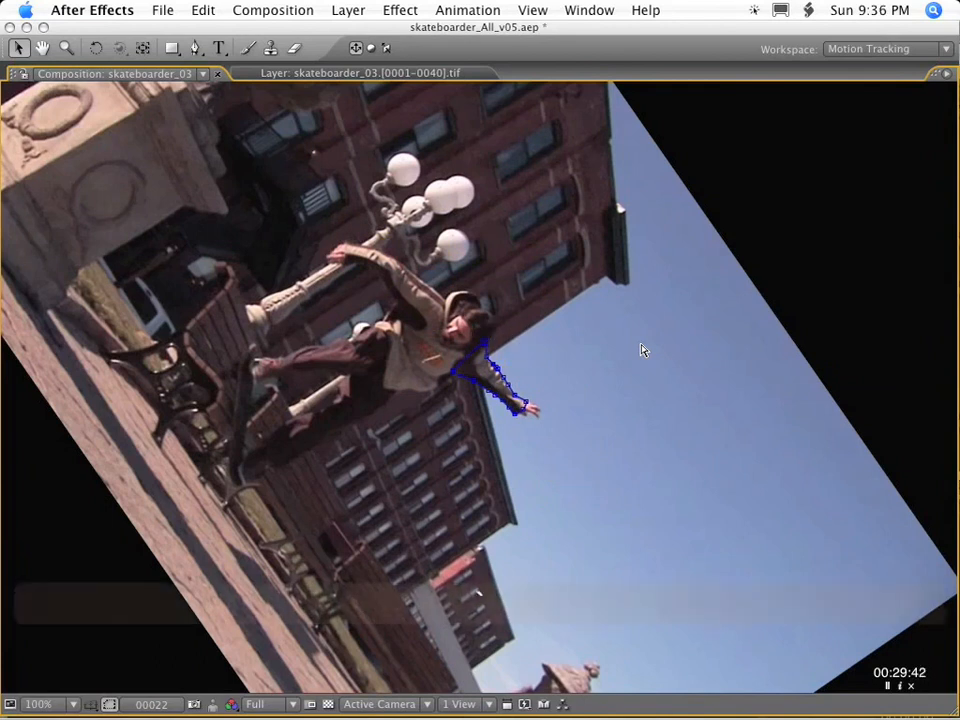
Add the original footage as the lowest layer and rename it skateboarder_03 ORIG.
key(grave)
drag(71, 243, 184, 656)
key(Return)
text(ORIG)
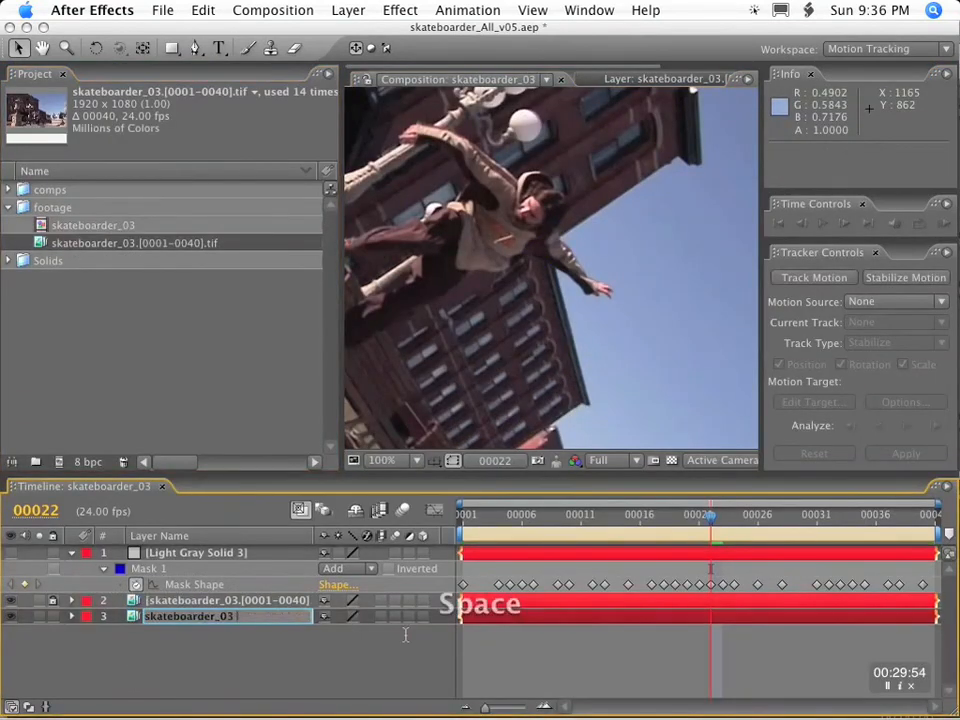
key(Return)
Create a 1920 x 1080 solid layer named SOLID_EXP and hide it.
click(348, 10)
mouse_move(370, 30)
click(581, 58)
text(SOLID_EXF)
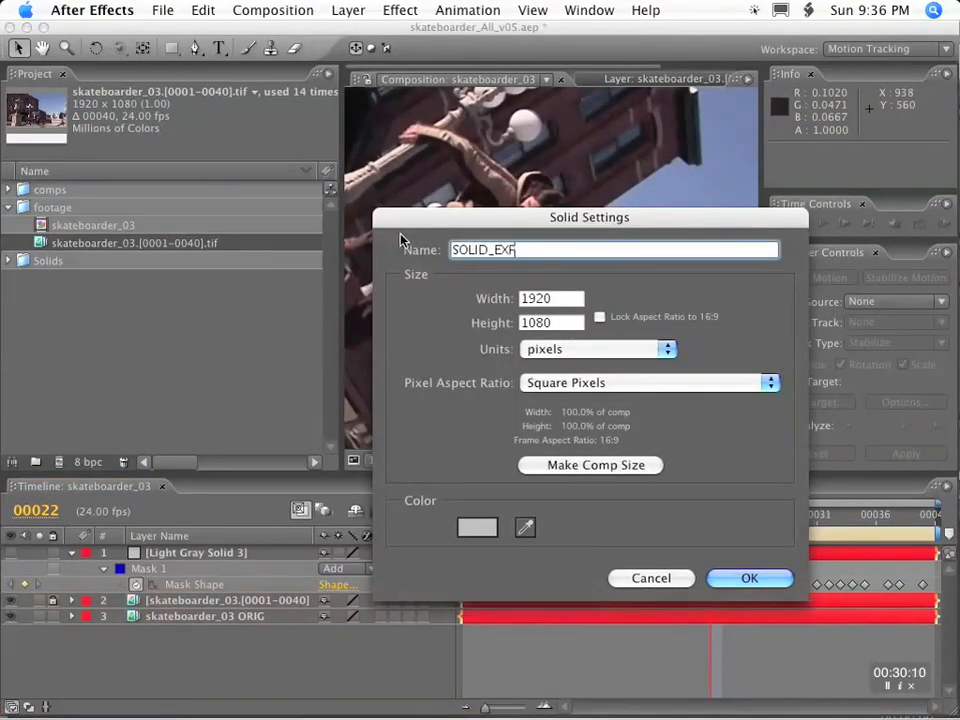
key(Return)
click(11, 553)
Copy Mask 1 from Light Gray Solid 3 and paste it onto SOLID_EXP at frame 1.
drag(345, 476, 348, 351)
drag(516, 391, 430, 392)
click(149, 460)
key(super+c)
click(190, 430)
key(super+v)
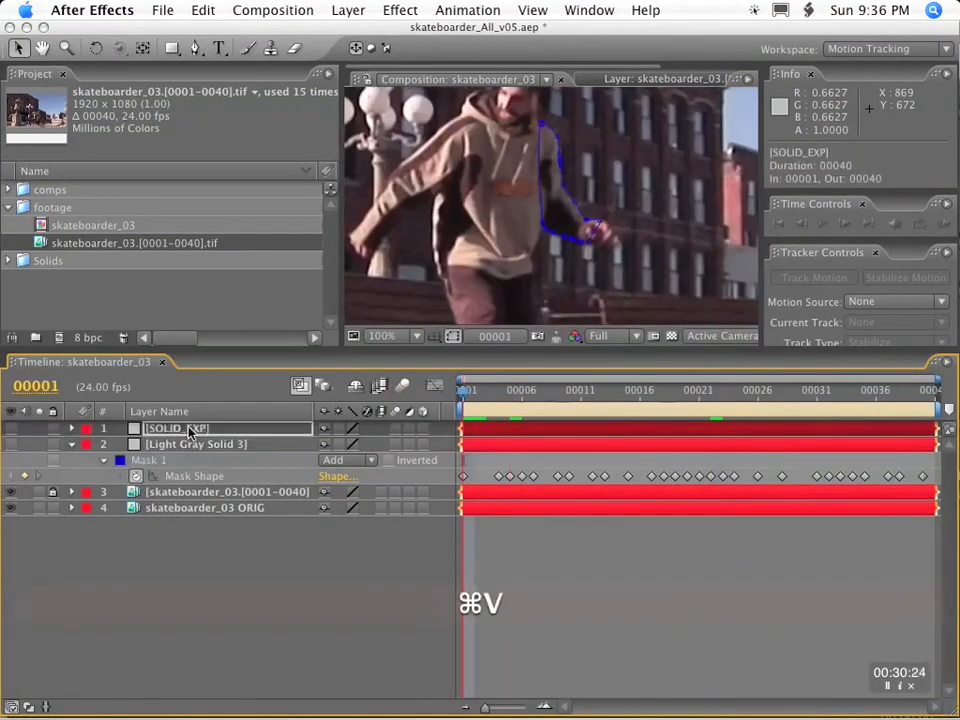
Hide the stabilized footage layer and frame the skateboarder in the original footage at frame 1.
click(11, 492)
scroll(565, 270, down, 1)
mouse_move(475, 393)
mouse_down()
mouse_move(925, 392)
mouse_move(456, 391)
mouse_up()
scroll(555, 264, down, 1)
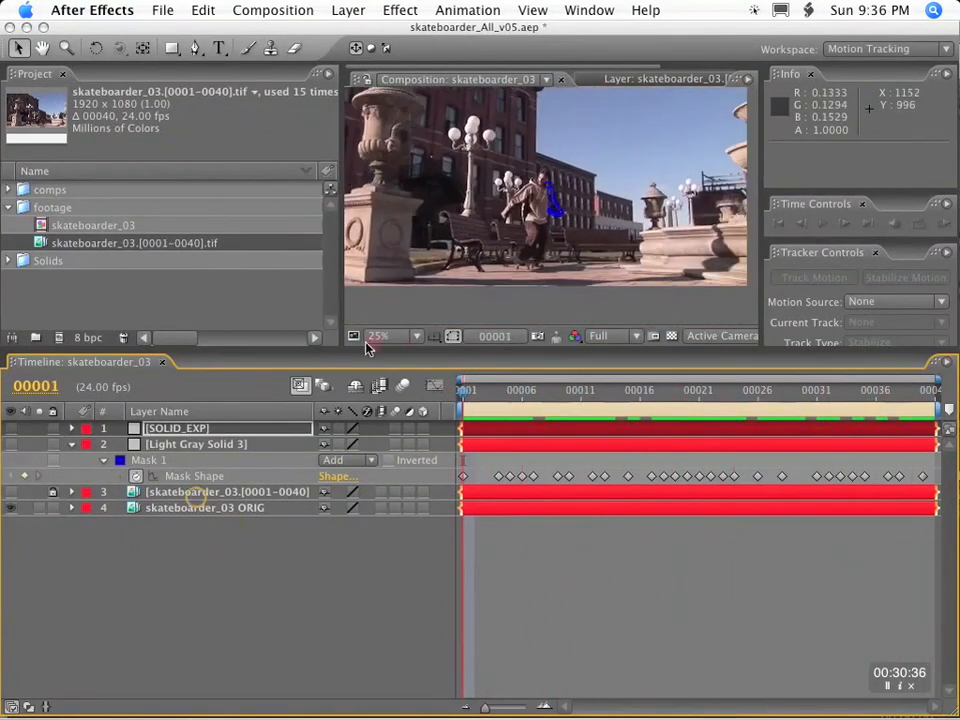
scroll(590, 190, up, 2)
key(h)
drag(596, 186, 629, 222)
key(v)
Reveal the Anchor Point, Position, Scale and Rotation properties of the stabilized footage layer.
click(187, 494)
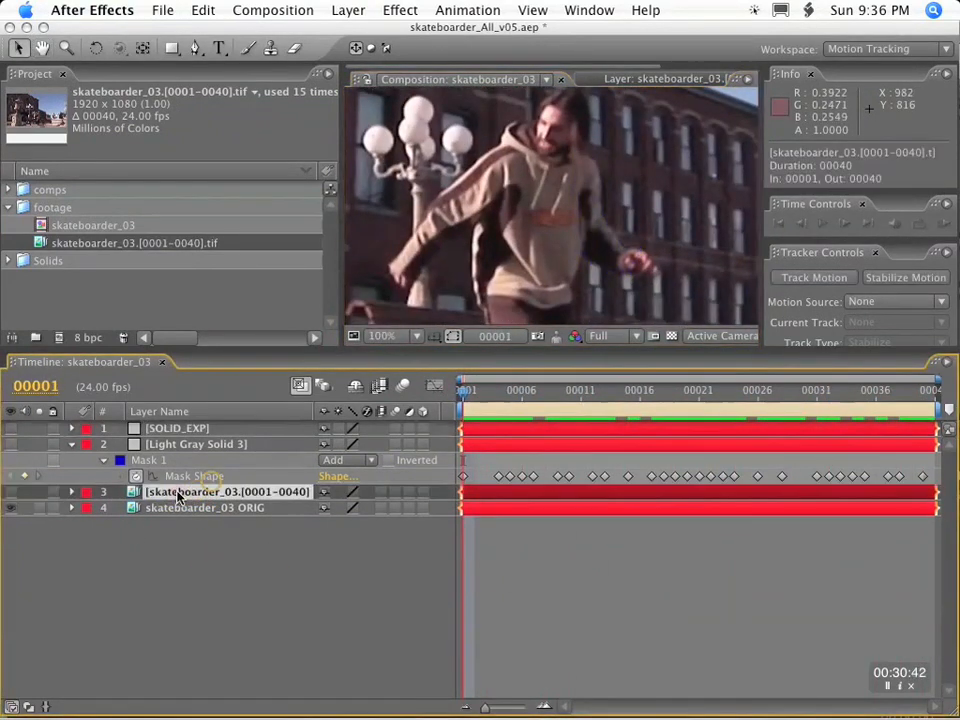
key(p)
key(shift+a)
key(shift+s)
key(shift+r)
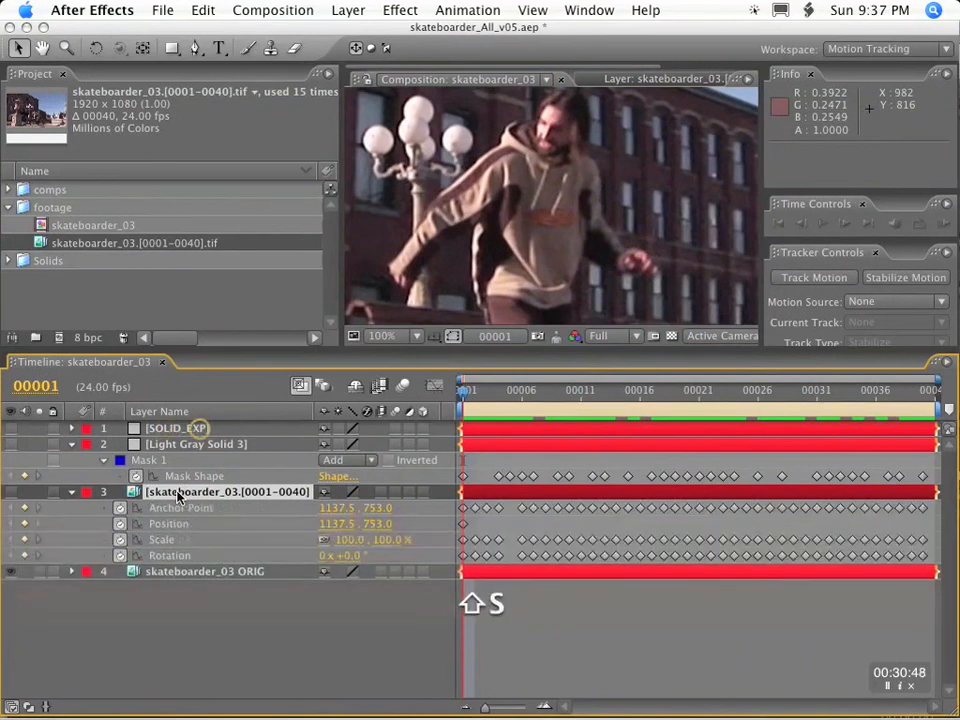
Reveal SOLID_EXP's Anchor Point, Position, Scale and Rotation, and add an expression to its Anchor Point.
click(175, 428)
key(shift+a)
key(shift+p)
key(shift+s)
key(shift+r)
drag(241, 349, 254, 237)
alt+click(120, 332)
drag(372, 348, 172, 491)
alt+click(120, 364)
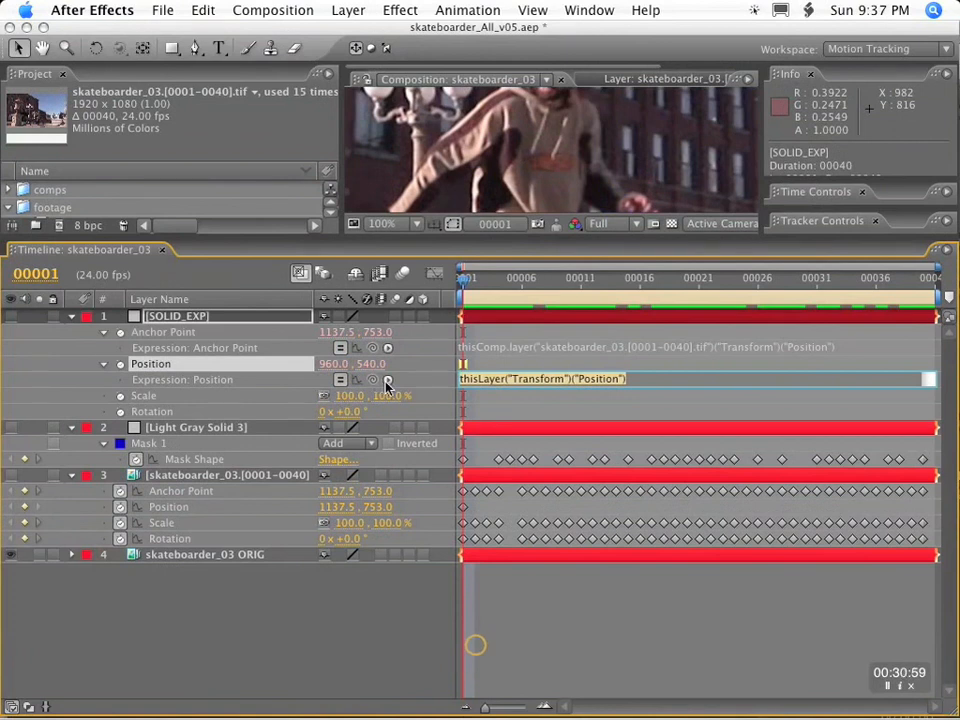
key(super+z)
key(super+z)
Link SOLID_EXP's Anchor Point expression to the stabilized layer's Position, and its Position expression to that layer's Anchor Point.
drag(372, 348, 177, 491)
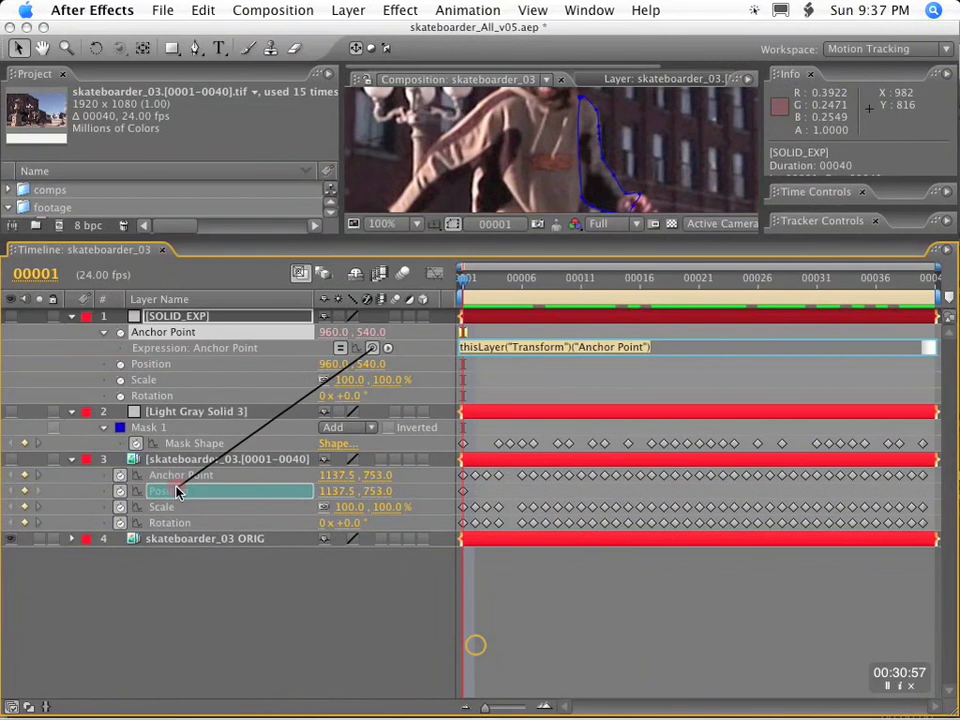
drag(177, 491, 177, 491)
alt+click(120, 364)
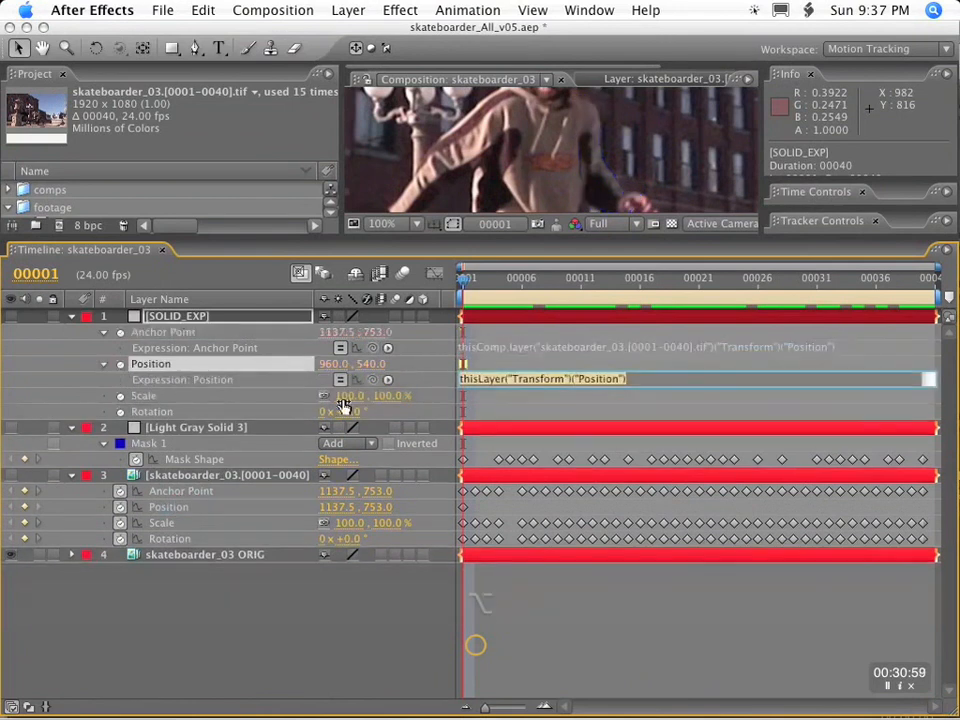
drag(372, 380, 176, 493)
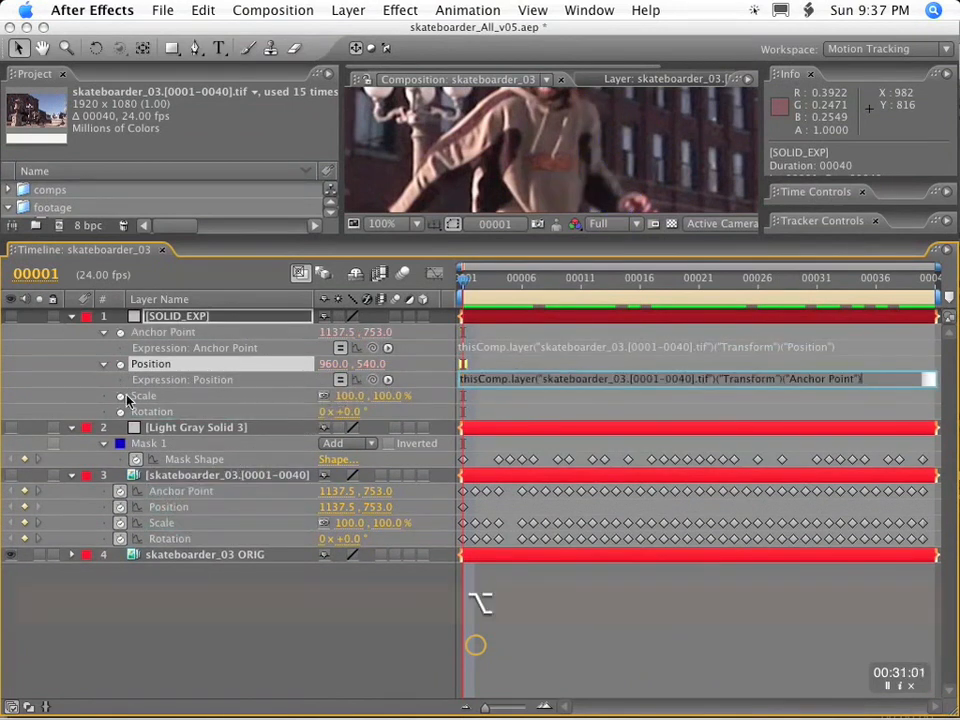
Link SOLID_EXP's Scale to the stabilized layer's Scale with an expression, inverting both dimensions as [10000/temp, 10000/temp].
alt+click(120, 396)
drag(372, 411, 349, 540)
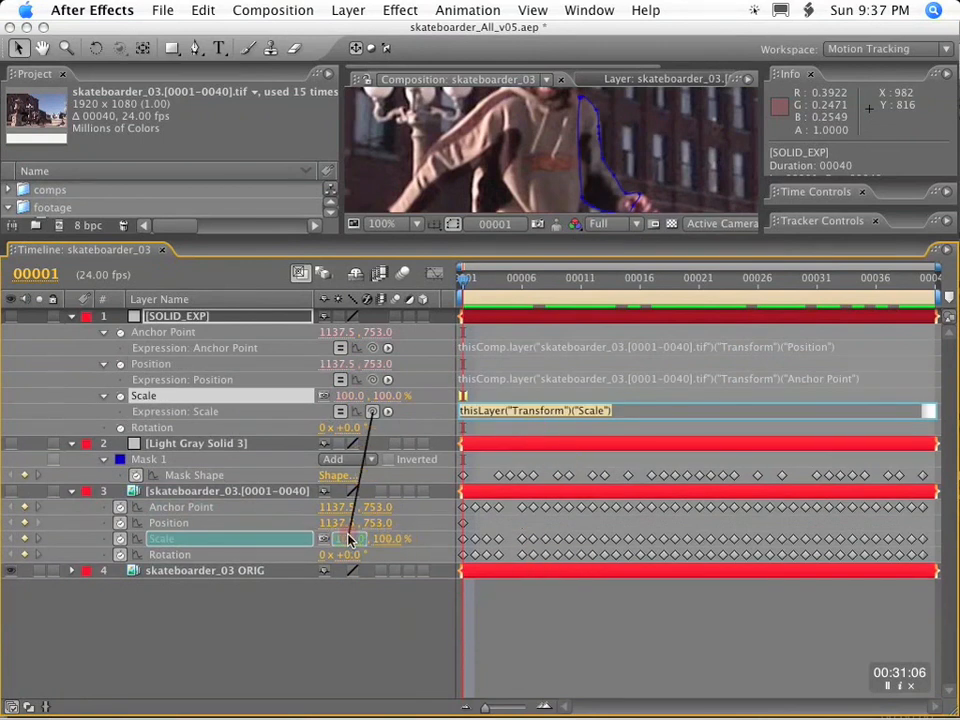
drag(349, 540, 349, 540)
click(462, 422)
text(10000/)
key(Right)
key(Right)
key(Right)
key(Right)
key(Right)
key(Right)
text(10000/)
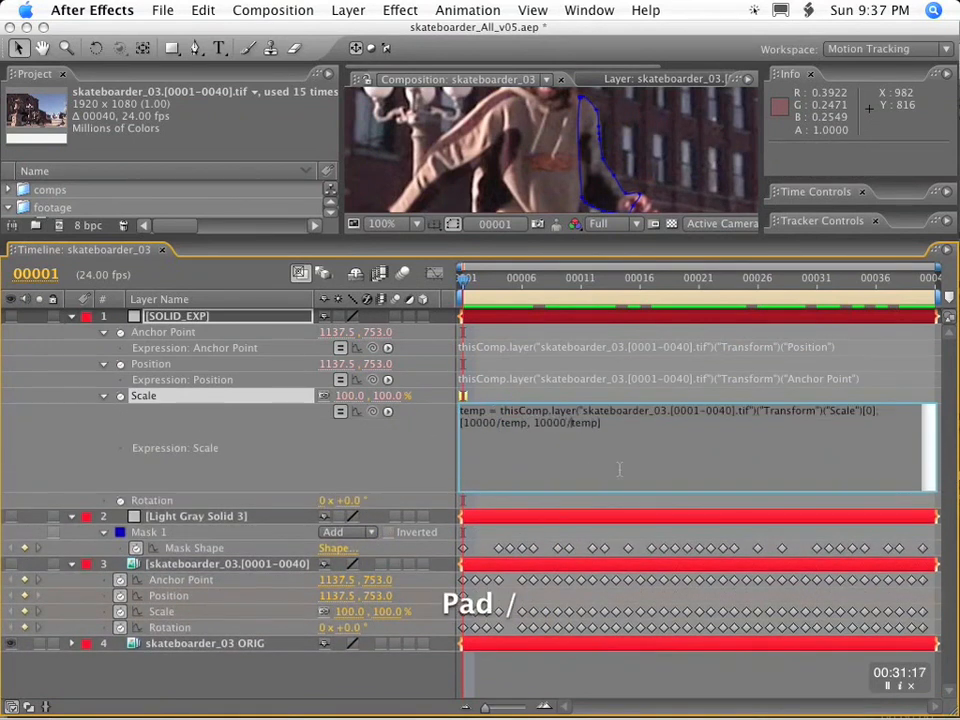
key(KP_Enter)
Add a Rotation expression to SOLID_EXP that links to the stabilized layer's Rotation multiplied by -1.
click(507, 283)
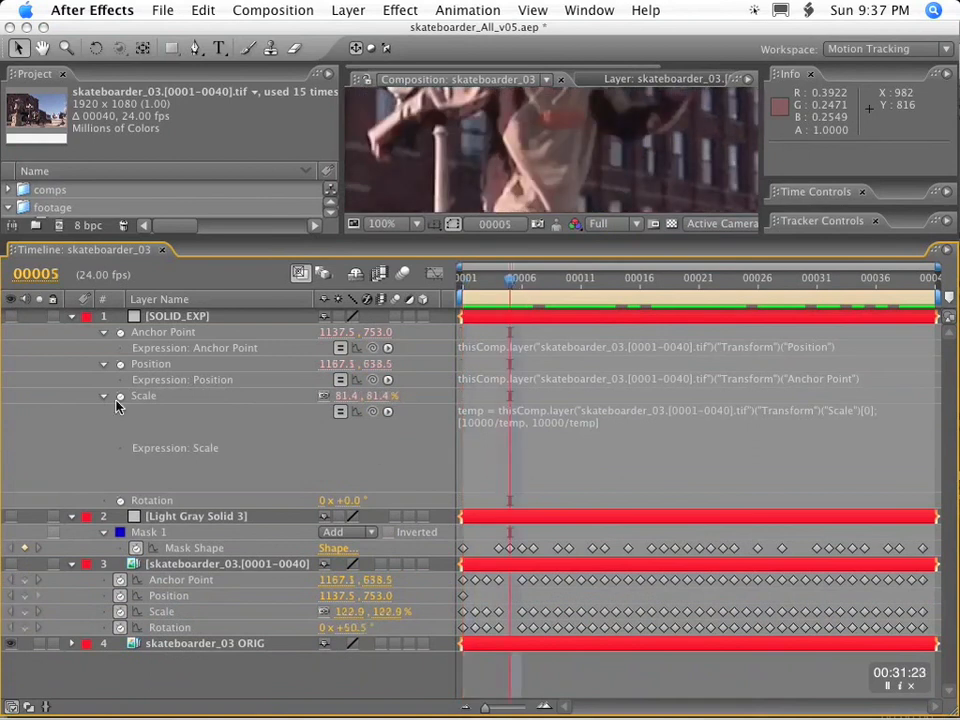
alt+click(121, 500)
drag(372, 516, 253, 642)
text(*-1)
key(KP_Enter)
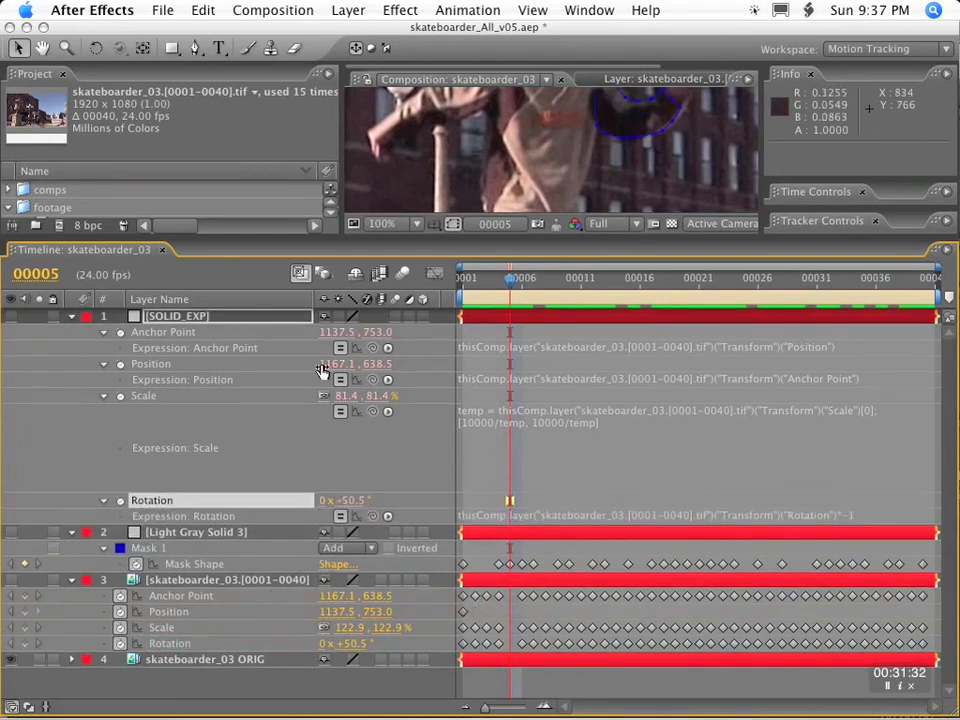
Scrub through the original footage from frame 1 and check how the SOLID_EXP mask follows the skateboarder's arm.
key(Home)
drag(463, 282, 901, 300)
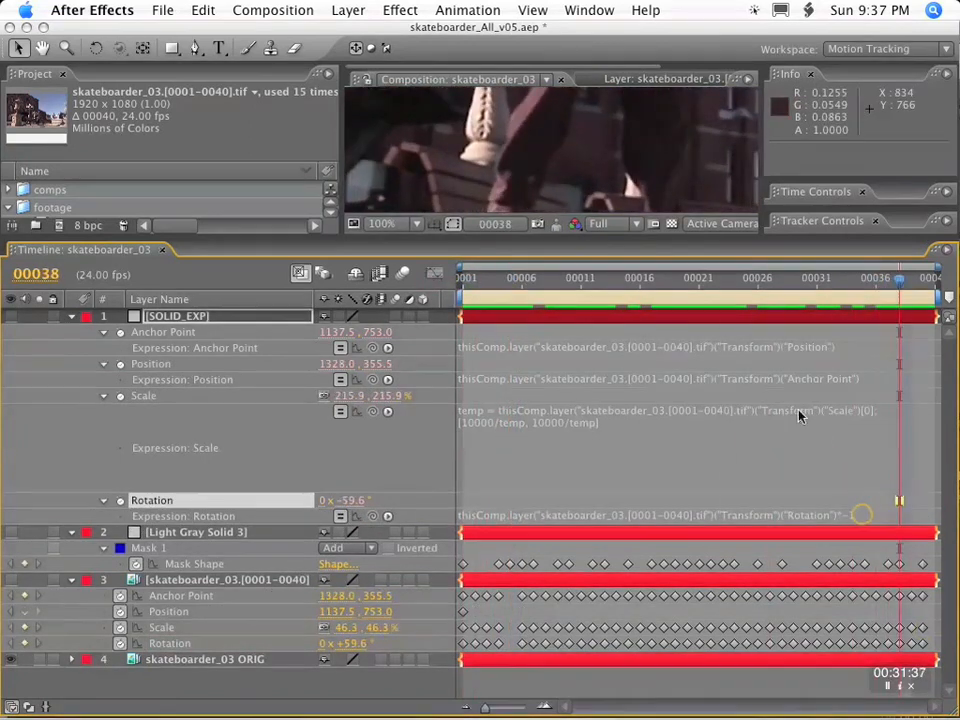
key(alt+super+equal)
key(alt+super+minus)
key(alt+super+equal)
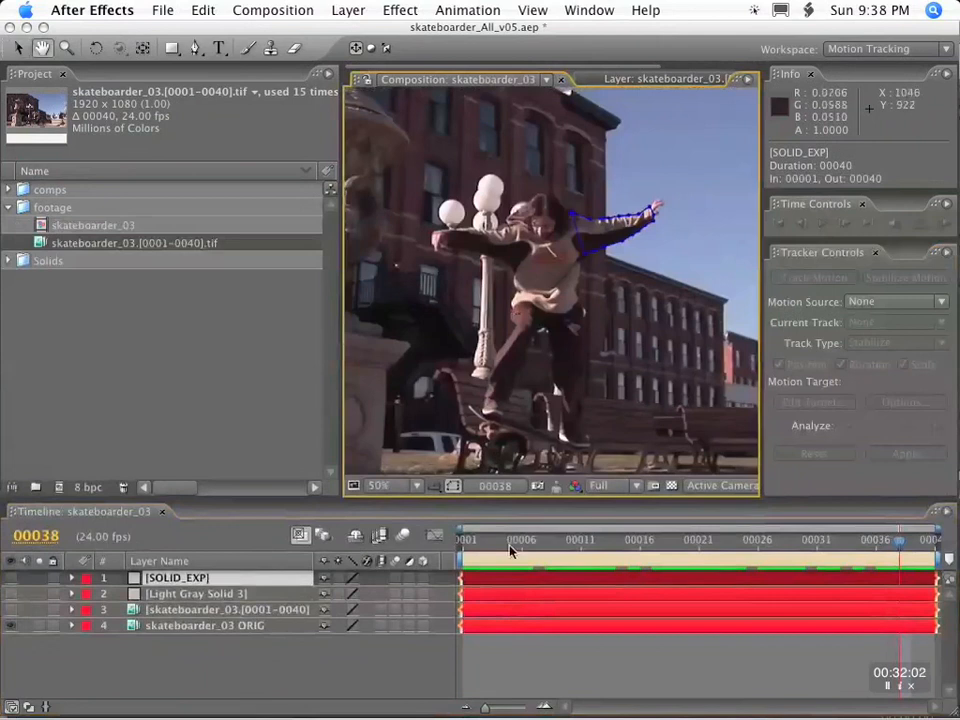
click(533, 541)
drag(533, 541, 478, 541)
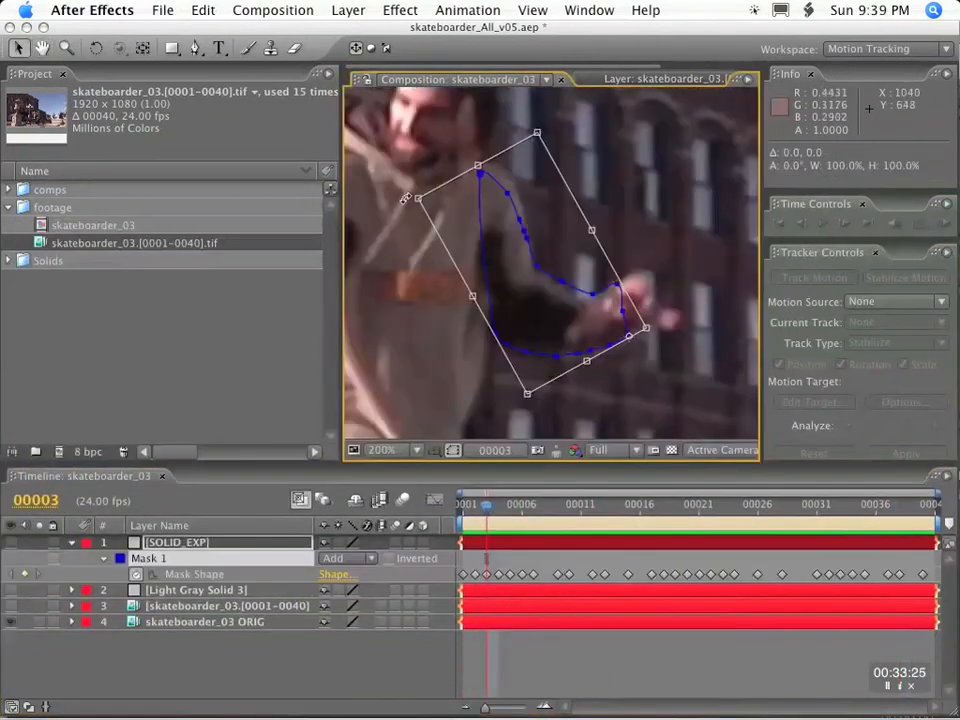
drag(420, 195, 414, 188)
double_click(411, 183)
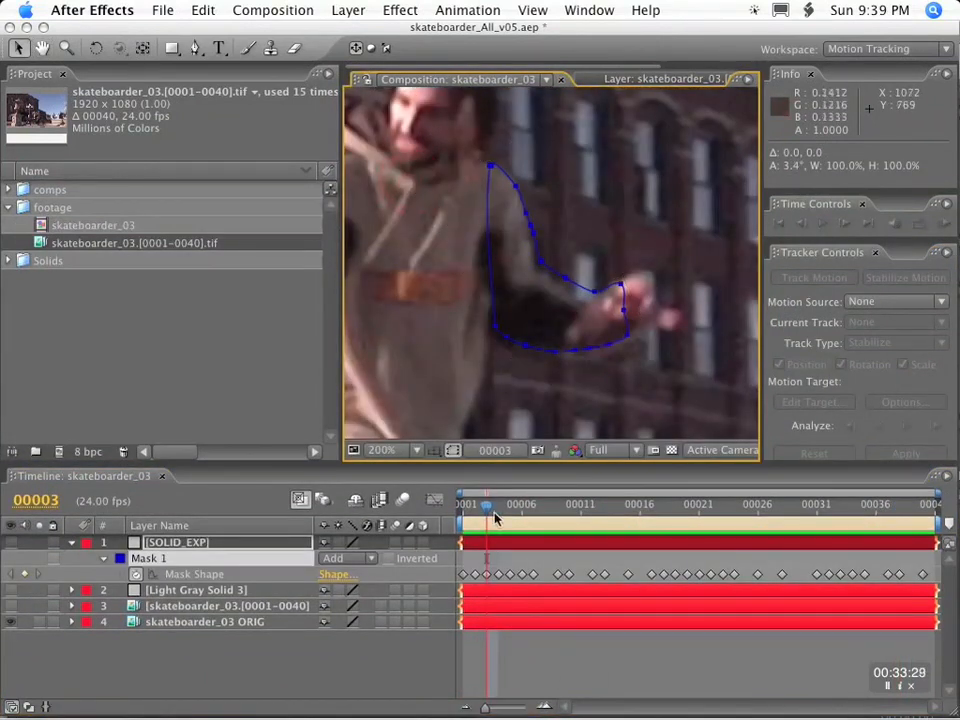
key(space)
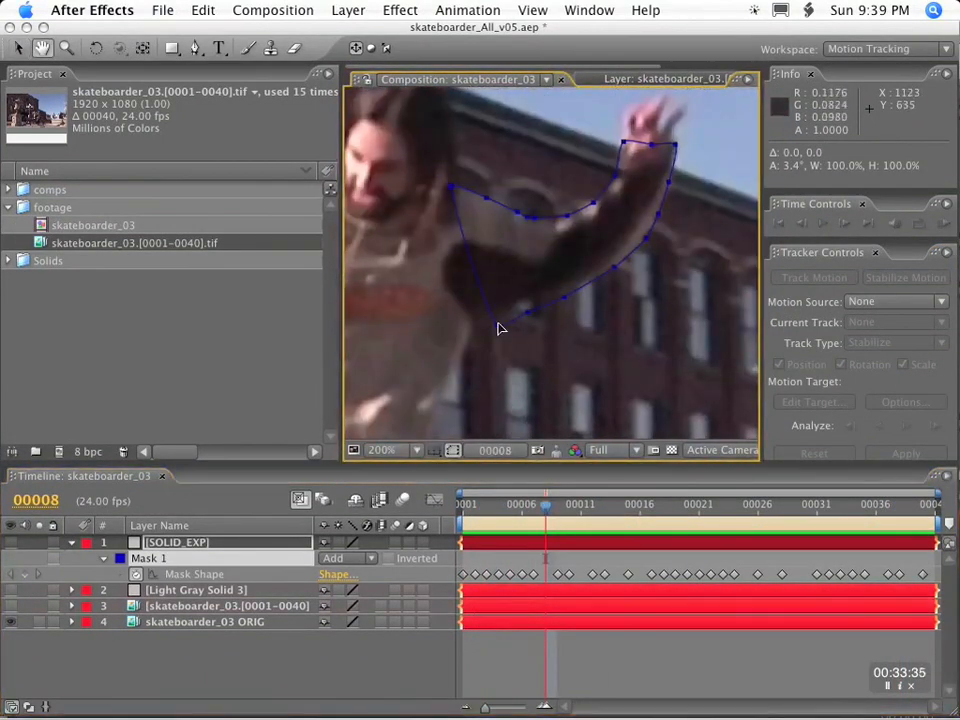
Make SOLID_EXP visible and set Mask 1's Mask Opacity to 0%.
click(12, 542)
click(158, 544)
key(t)
key(t)
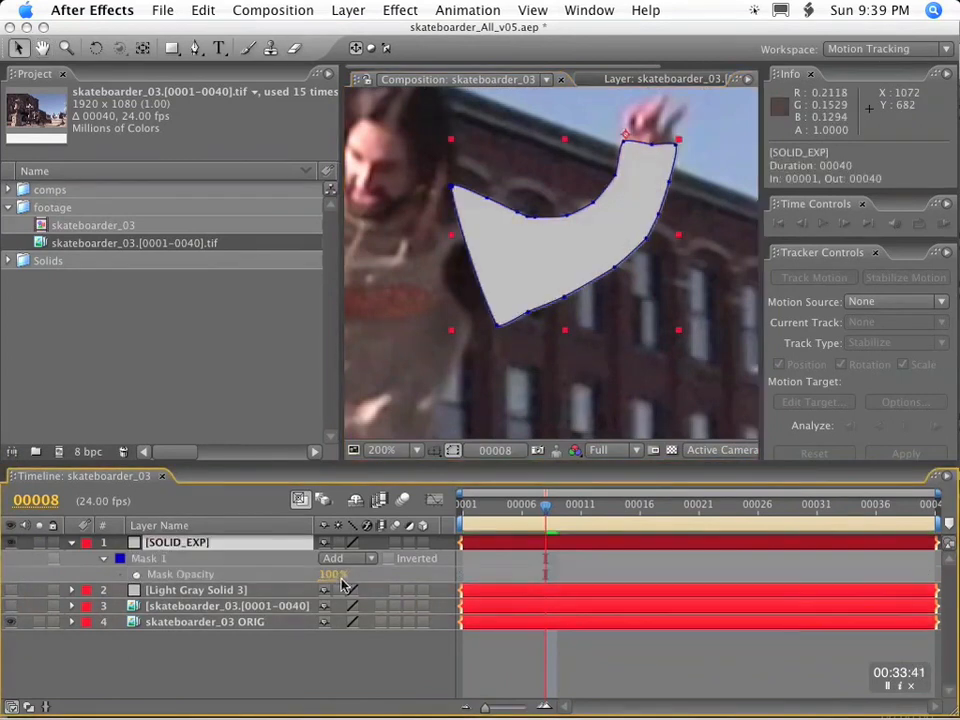
drag(330, 576, 118, 555)
Pull the mask's lower underarm points up against the sleeve at frame 8 and reveal the Mask Shape keyframes.
drag(498, 325, 484, 322)
mouse_move(524, 314)
mouse_down()
mouse_move(508, 314)
mouse_move(514, 305)
mouse_up()
drag(566, 298, 556, 289)
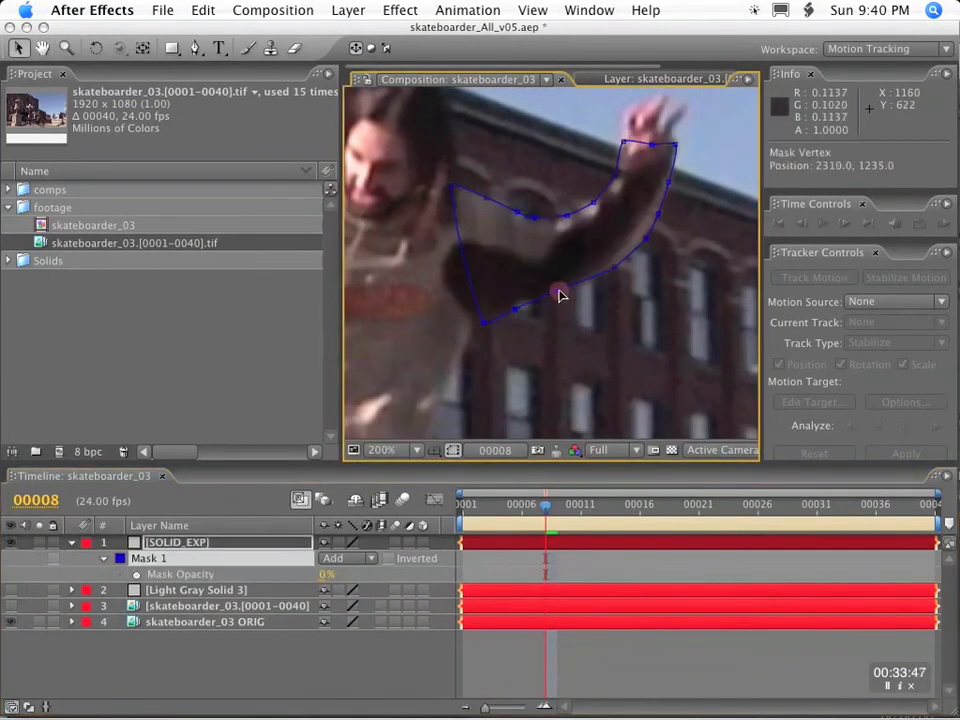
key(m)
Move the mask's upper wrist point to fit the arm at frame 14.
drag(546, 506, 579, 510)
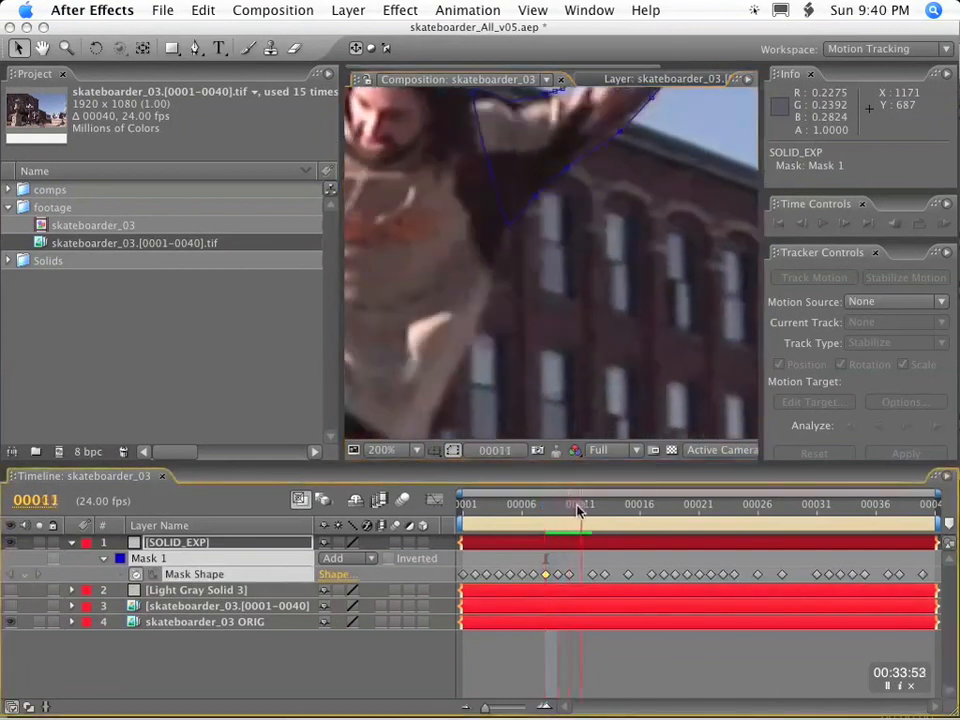
key(space)
drag(588, 254, 523, 435)
drag(581, 507, 617, 510)
key(space)
mouse_move(604, 178)
mouse_down()
mouse_move(572, 311)
mouse_move(614, 184)
mouse_up()
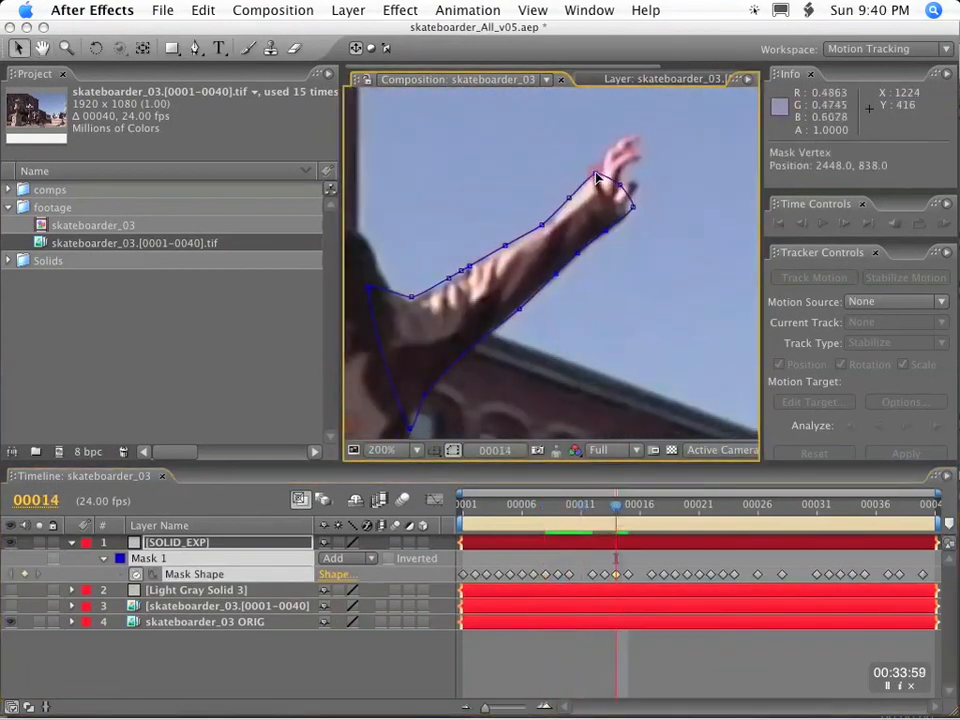
Refine the mask's upper edge along the arm at frame 16 and nudge its upper wrist point at frame 25.
drag(618, 507, 645, 510)
drag(487, 232, 450, 248)
click(461, 245)
drag(544, 205, 541, 200)
click(589, 228)
drag(660, 508, 746, 506)
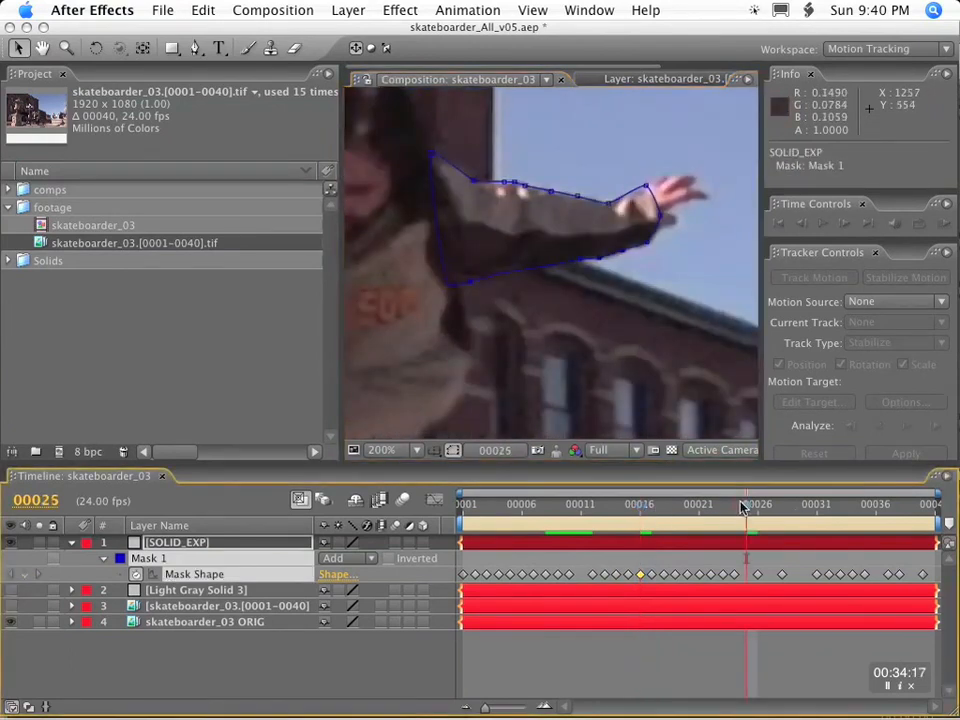
drag(645, 188, 649, 189)
Adjust the RotoBezier tension of the mask near the shoulder at frame 29.
click(768, 508)
click(794, 506)
click(805, 506)
key(Page_Up)
drag(484, 140, 580, 157)
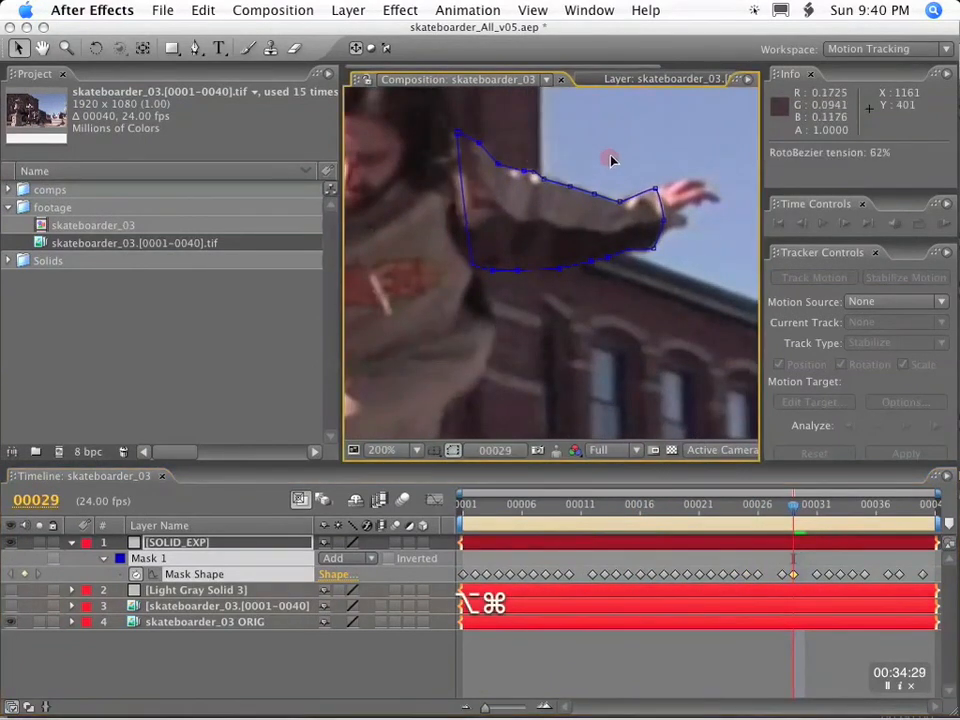
Adjust the mask's RotoBezier tension near the shoulder and along the lower wrist at frame 30.
key(Page_Down)
drag(489, 146, 506, 154)
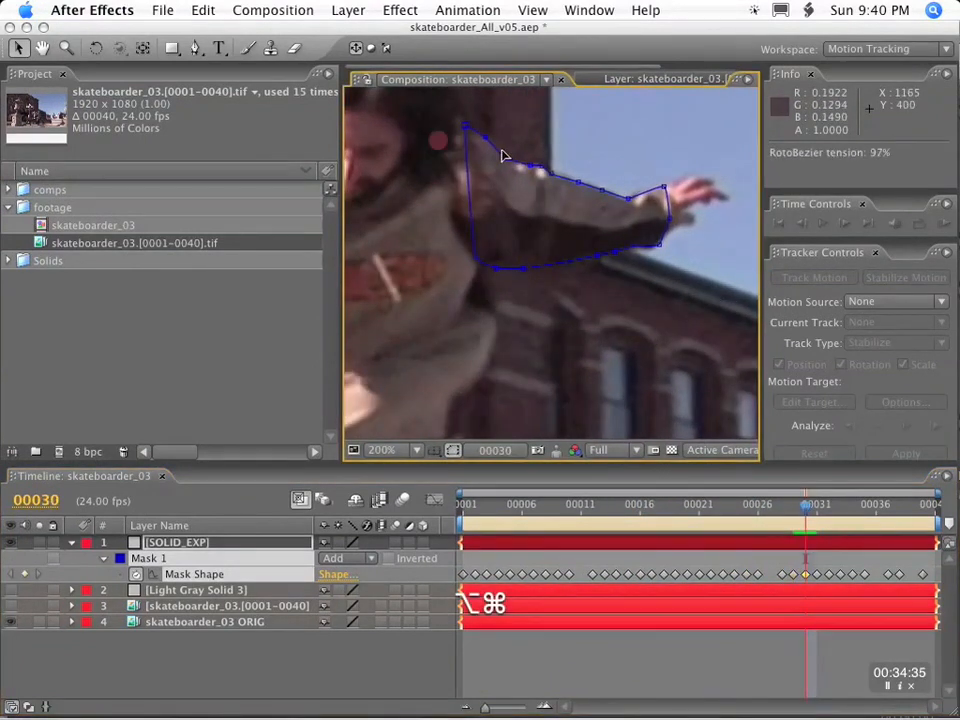
drag(659, 244, 678, 248)
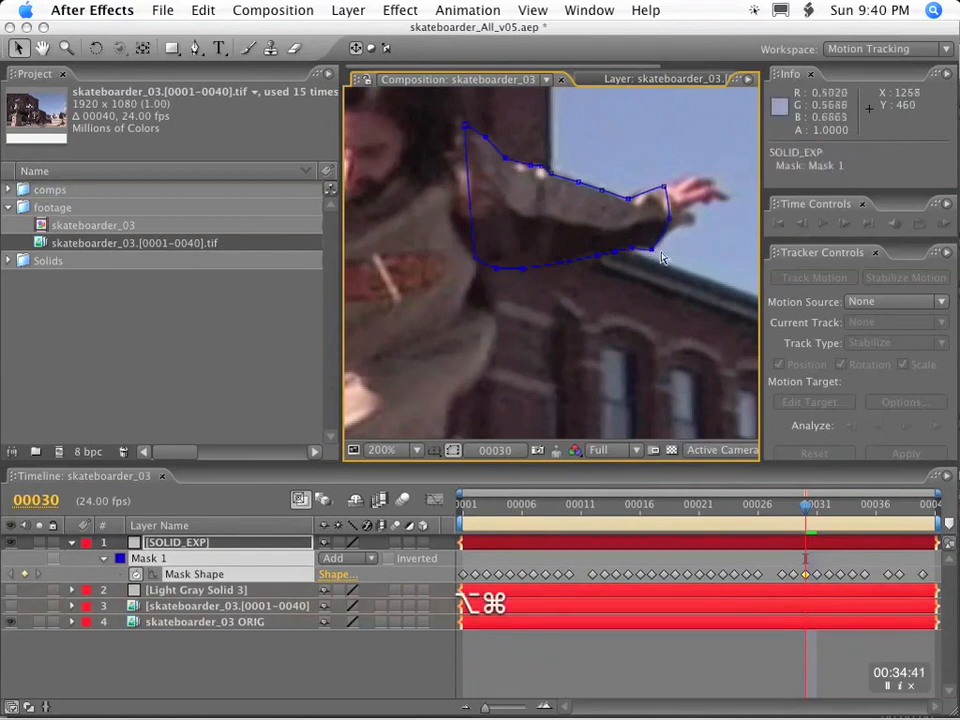
Step through the frames after 30, then play the shot from frame 1 in an enlarged view to check the mask.
key(Page_Down)
key(Page_Down)
key(Page_Down)
key(Page_Down)
key(Page_Up)
key(Page_Up)
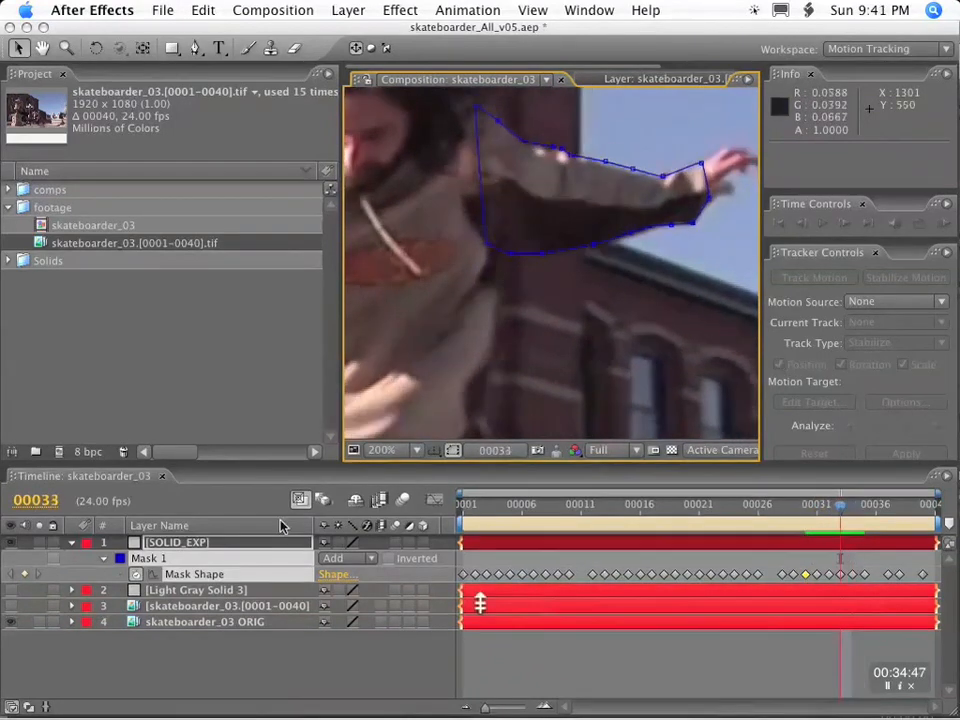
drag(514, 507, 451, 507)
key(comma)
key(comma)
key(comma)
key(comma)
drag(513, 334, 525, 268)
key(period)
key(period)
key(period)
drag(525, 268, 610, 412)
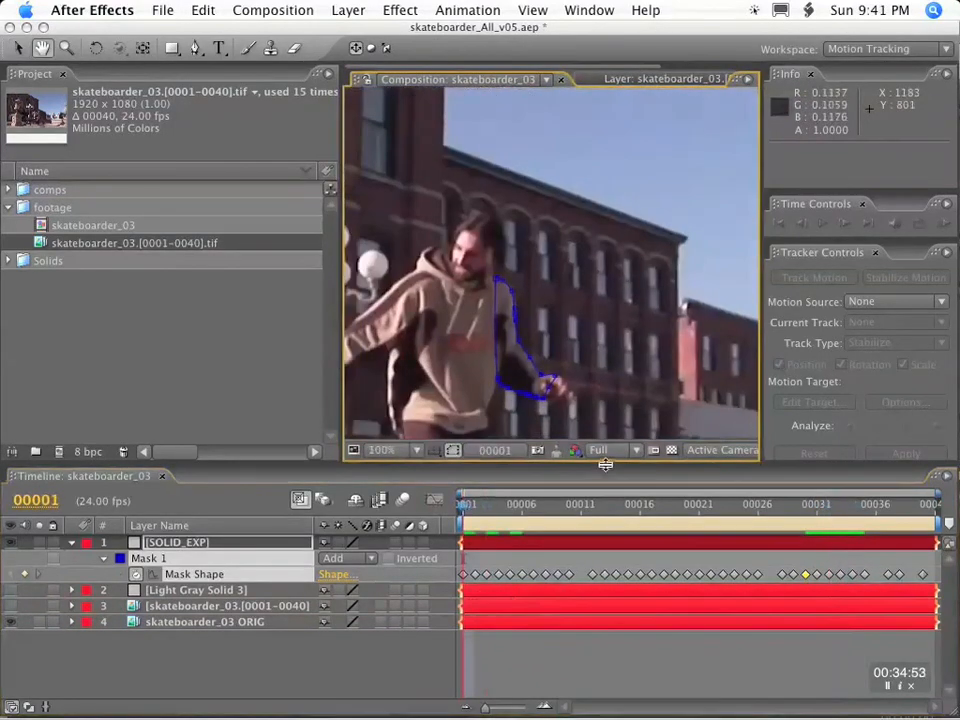
drag(604, 466, 600, 573)
drag(492, 621, 731, 621)
key(space)
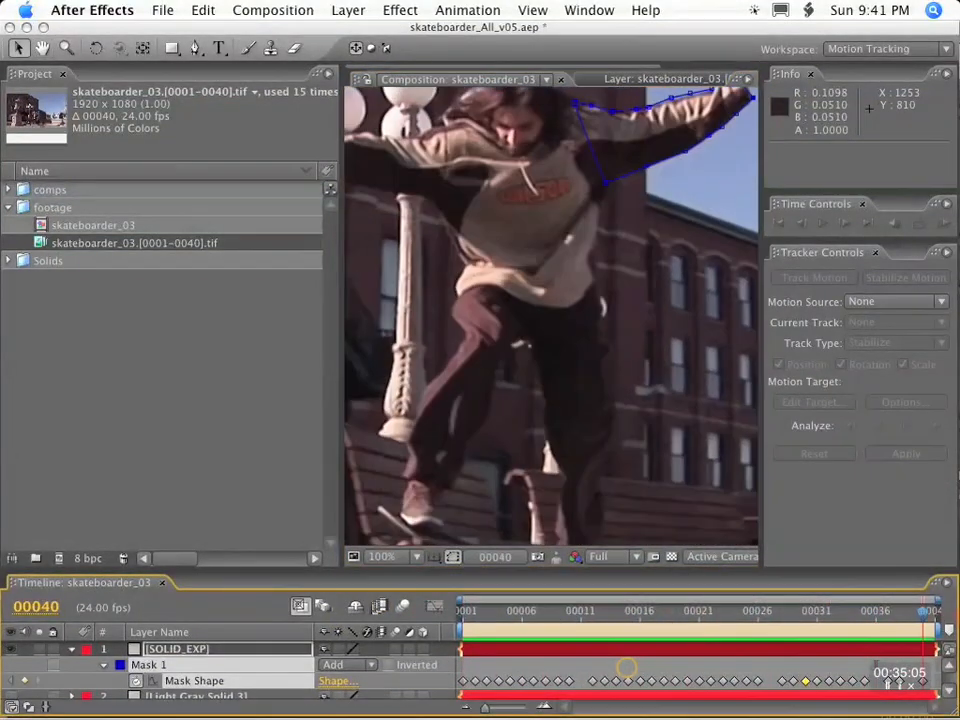
key(space)
Lower the mask's underarm point at frame 13 and check the fit on the neighbouring frames.
drag(498, 616, 652, 602)
drag(527, 293, 522, 331)
key(Page_Up)
key(Page_Up)
key(Page_Up)
key(Page_Up)
key(Page_Up)
key(Page_Down)
key(Page_Down)
key(Page_Down)
key(Page_Down)
key(Page_Down)
key(Page_Down)
key(Page_Down)
key(Page_Down)
key(Page_Down)
key(Page_Down)
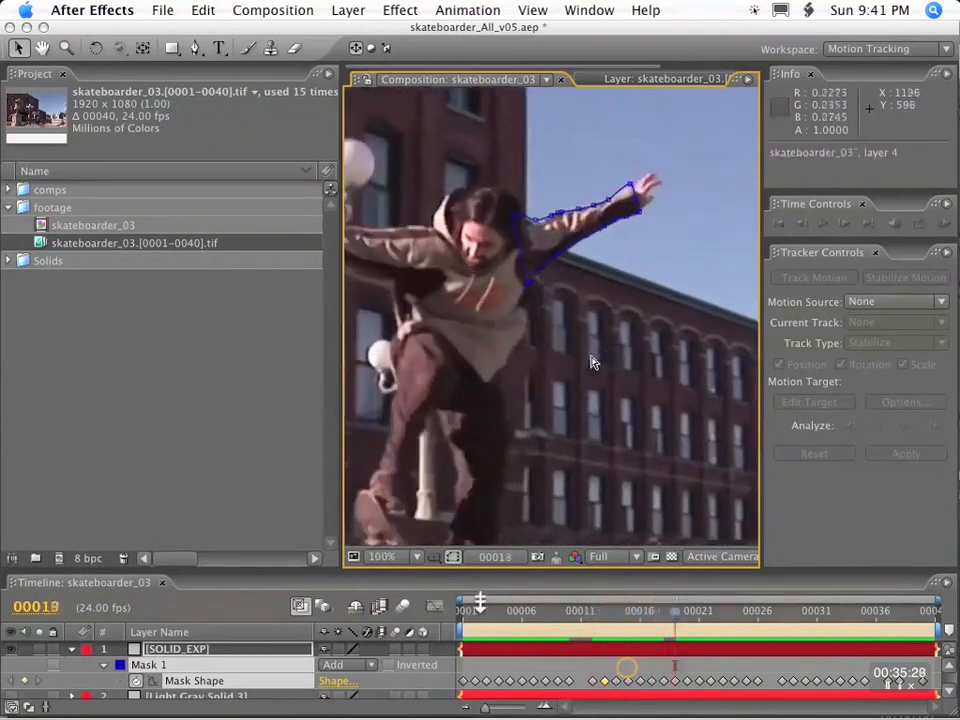
Set the Mask Opacity of SOLID_EXP's Mask 1 back to 100%.
key(comma)
drag(253, 570, 256, 428)
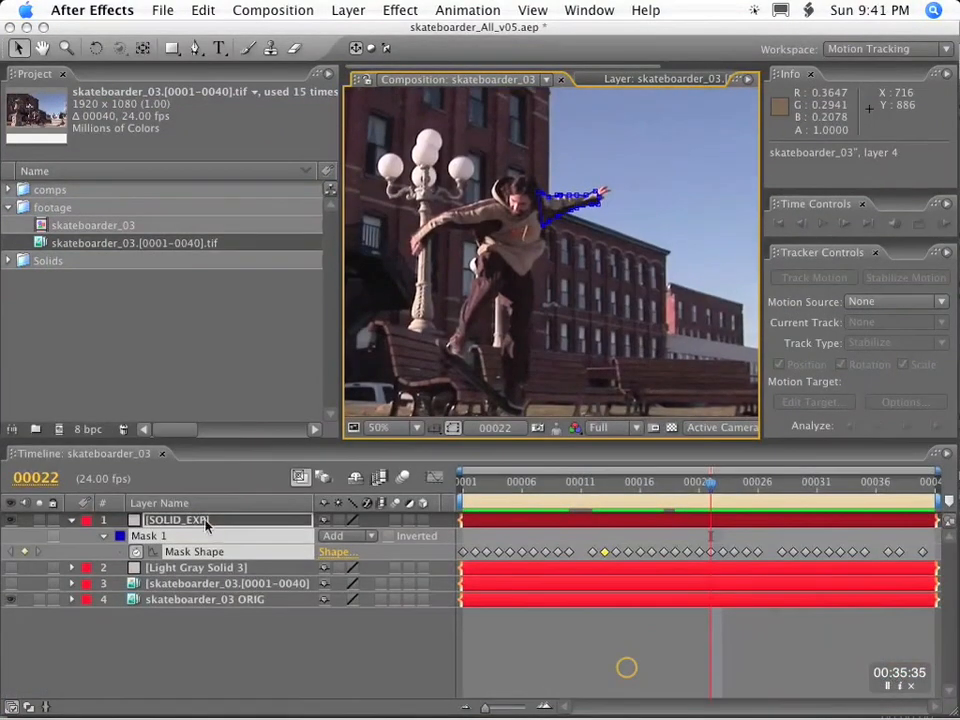
click(214, 520)
key(t)
key(t)
drag(336, 553, 425, 553)
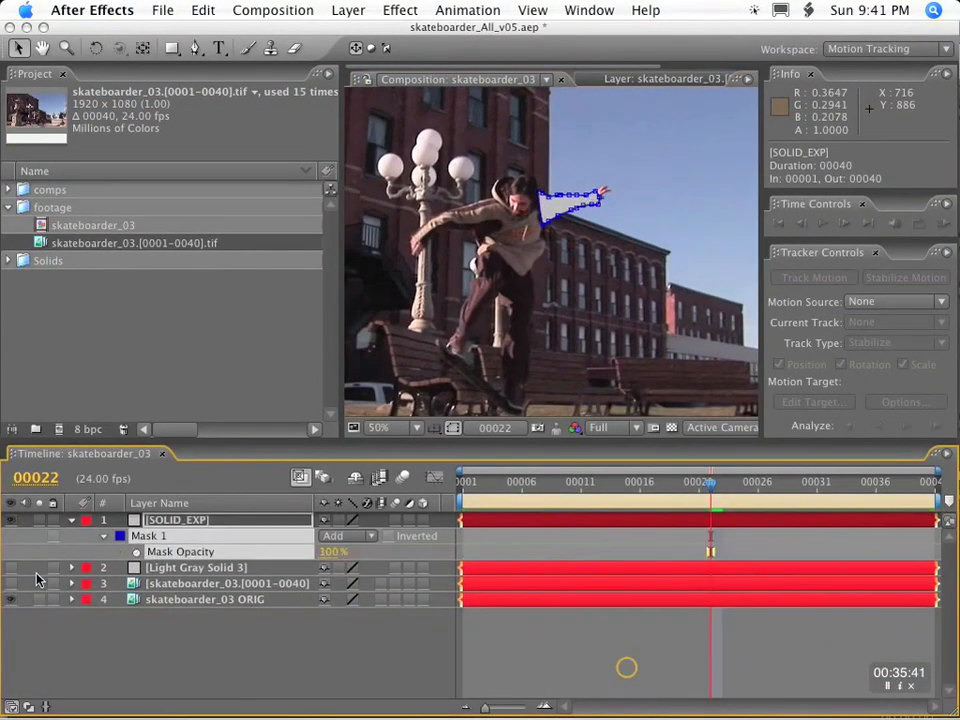
Hide the skateboarder_03 ORIG layer and play back the solid's arm matte in a maximized view.
click(12, 600)
click(197, 686)
key(grave)
key(space)
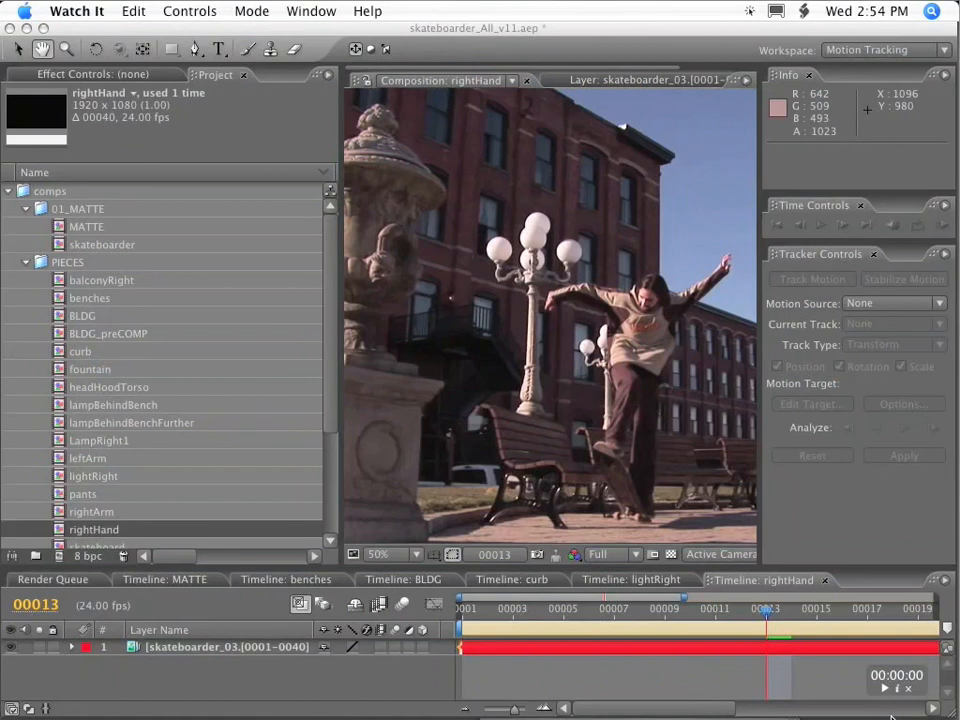
Open the footage layer of the rightHand composition and examine the RightIndex and RightKnuckle track points at frame 1.
double_click(190, 647)
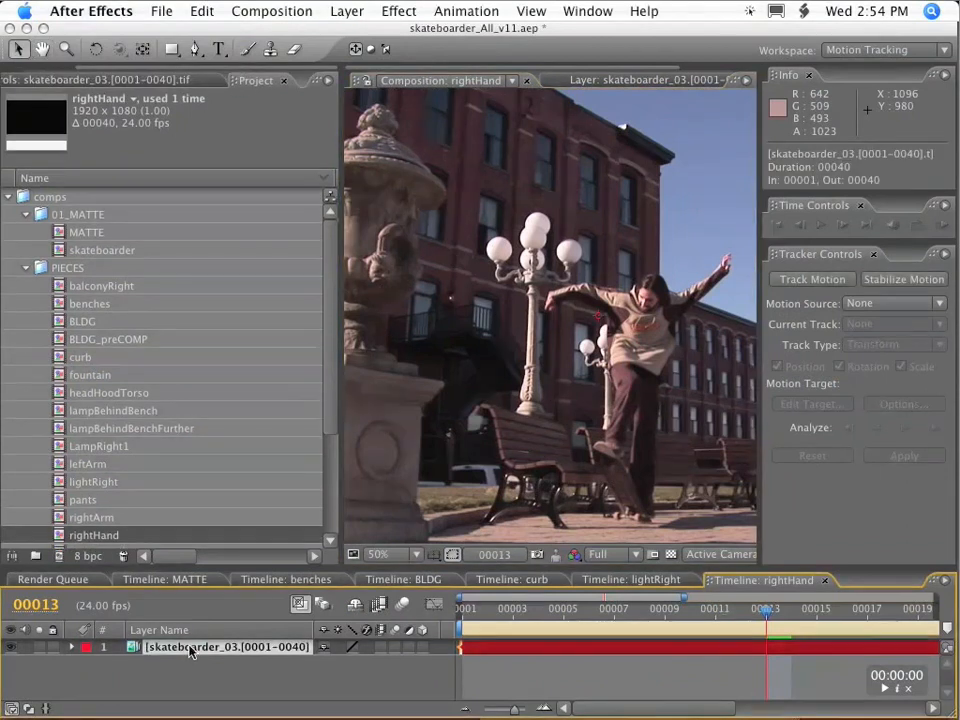
scroll(660, 315, up, 1)
key(space)
drag(504, 190, 498, 380)
drag(766, 612, 431, 583)
key(space)
drag(546, 352, 542, 150)
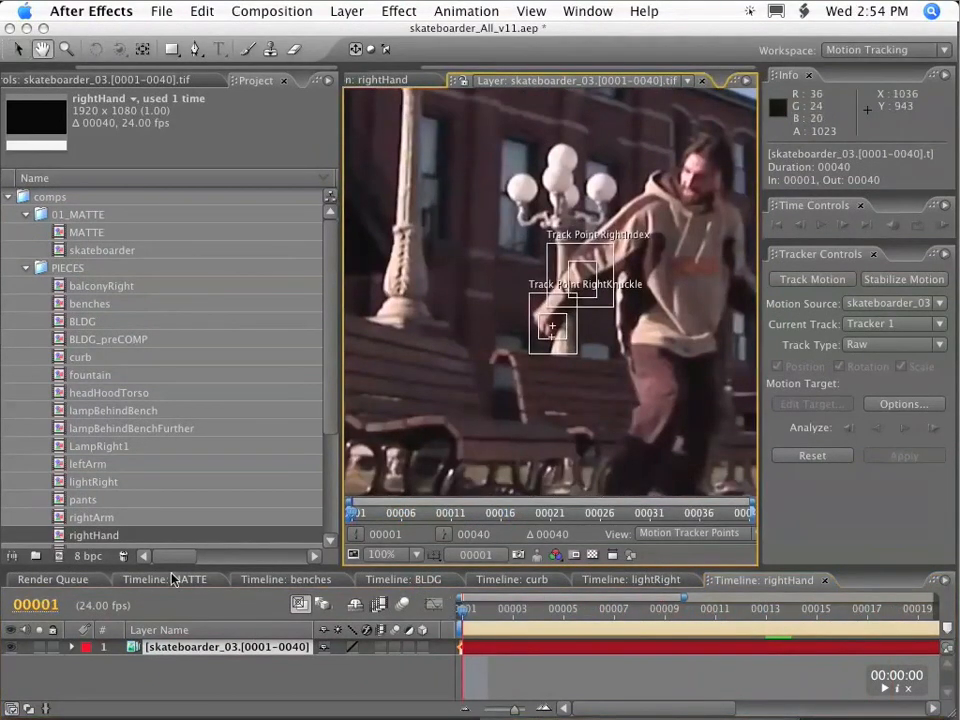
Create a new gray solid layer in the rightHand composition.
click(208, 682)
click(342, 11)
mouse_move(407, 36)
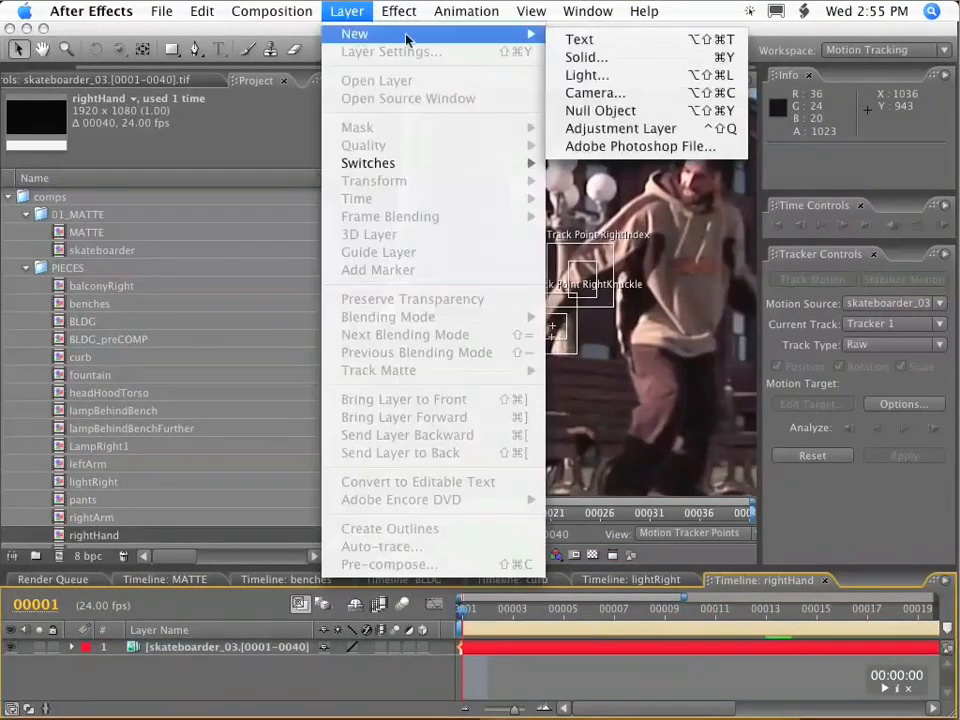
click(585, 58)
key(Return)
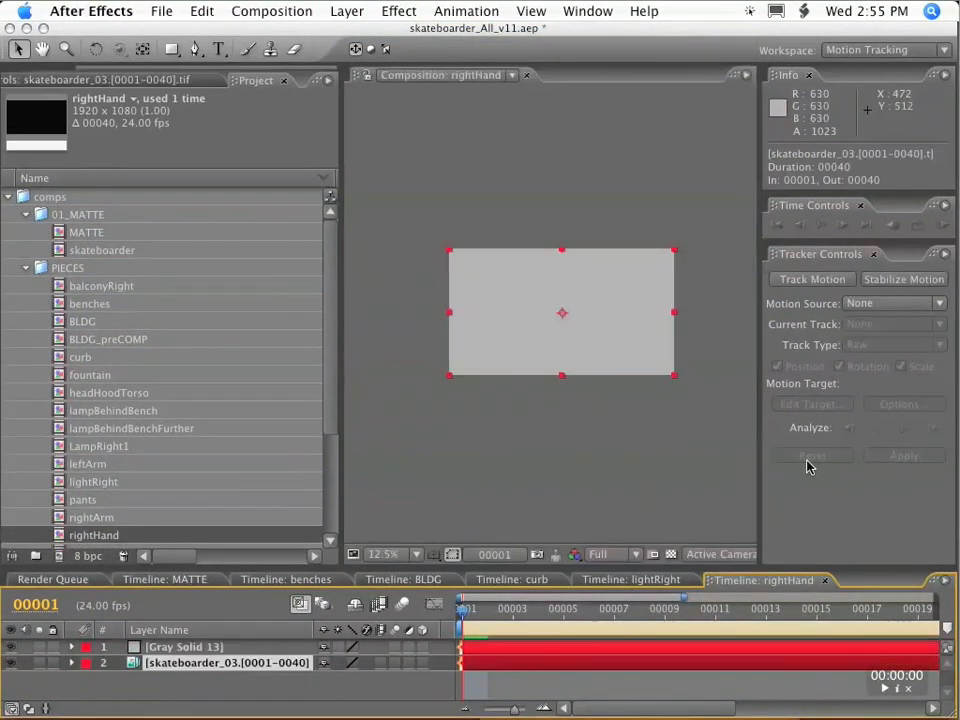
Use the skateboarder_03 footage as the motion source and set Tracker 1's track type to Transform.
click(893, 303)
click(825, 366)
click(880, 344)
click(880, 377)
Set Gray Solid 13 as the motion target and apply the tracking data in X and Y.
click(827, 403)
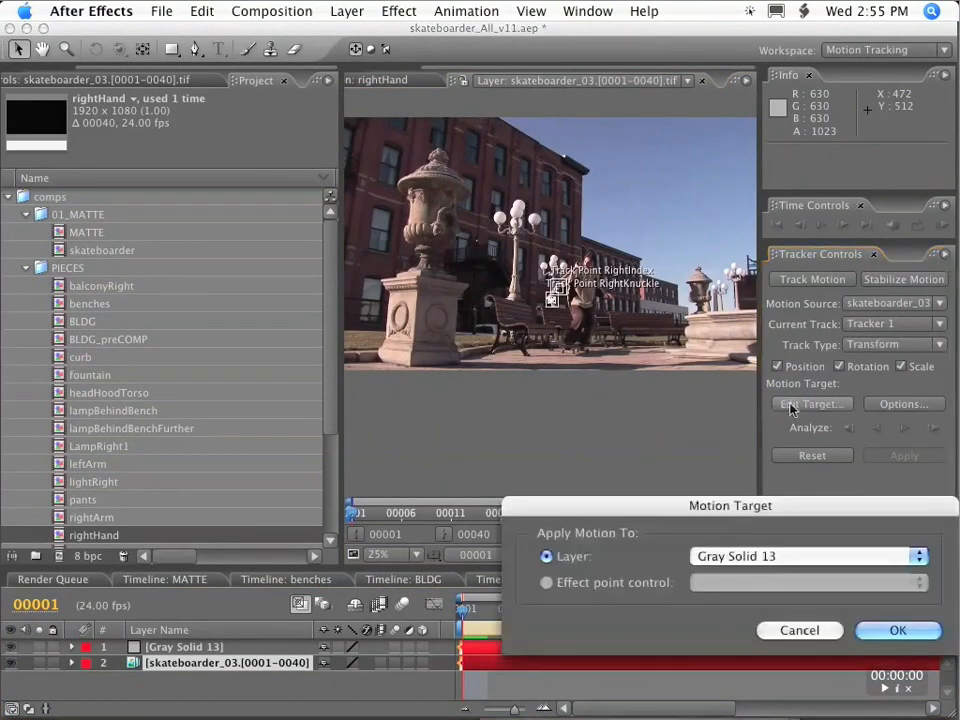
click(882, 632)
click(895, 458)
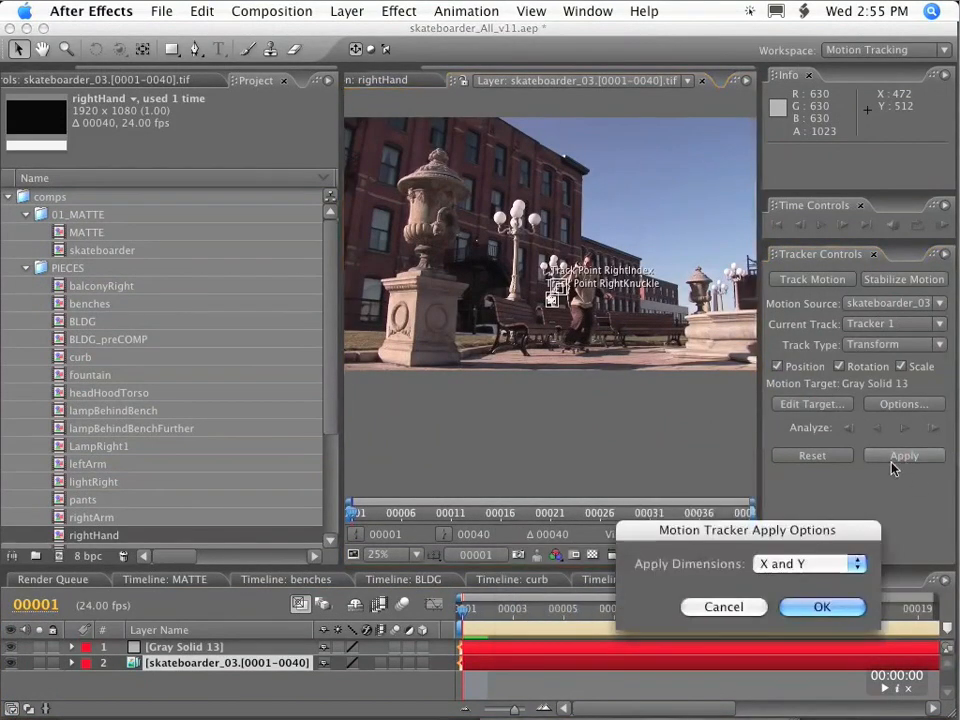
click(826, 607)
Scrub the rightHand composition to frame 40 and check how the tracked solid moves, rotates and scales.
click(505, 614)
drag(505, 614, 940, 614)
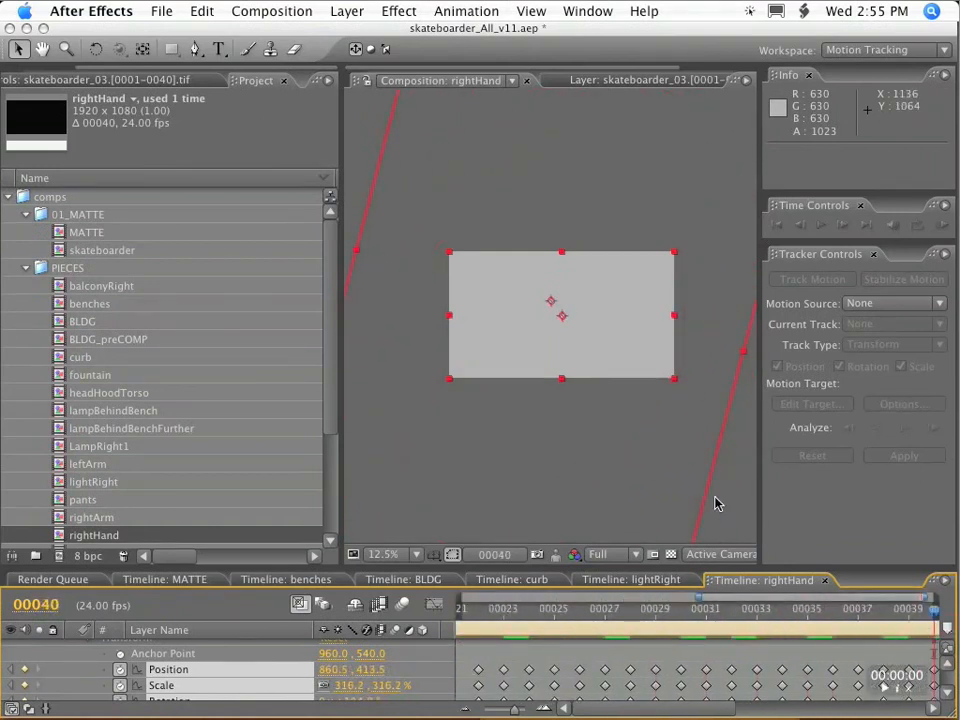
key(comma)
key(comma)
drag(930, 617, 950, 612)
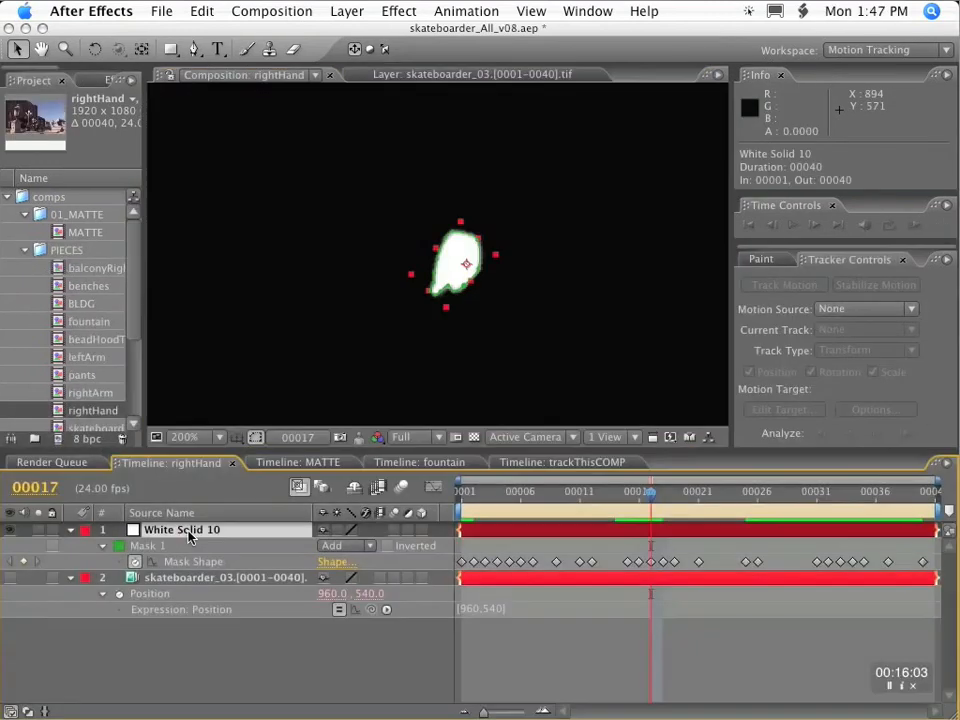
click(347, 11)
mouse_move(355, 34)
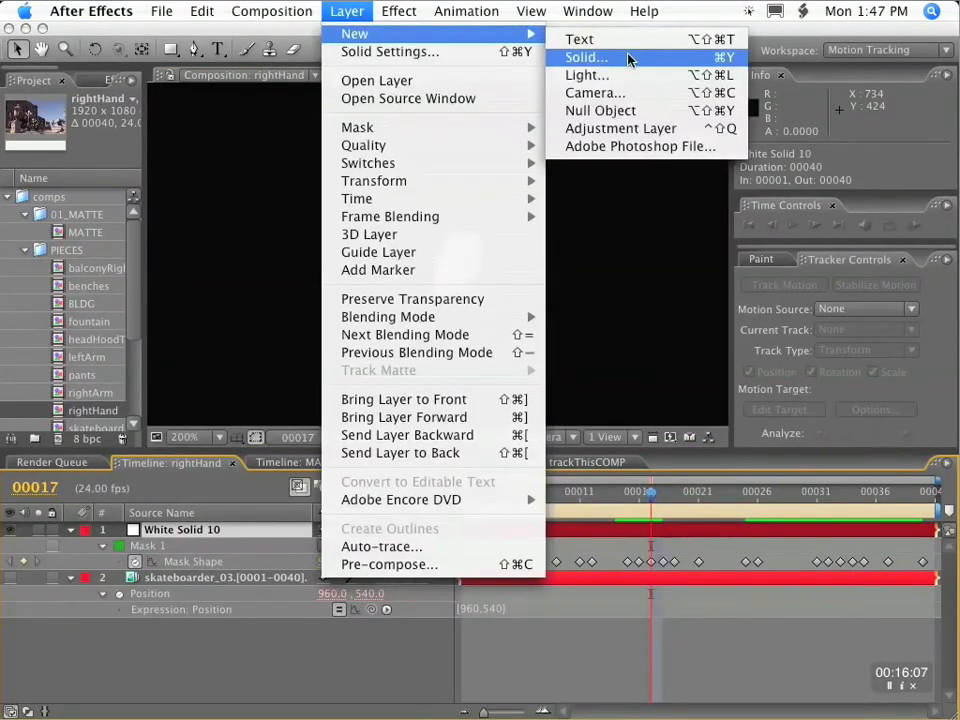
click(638, 130)
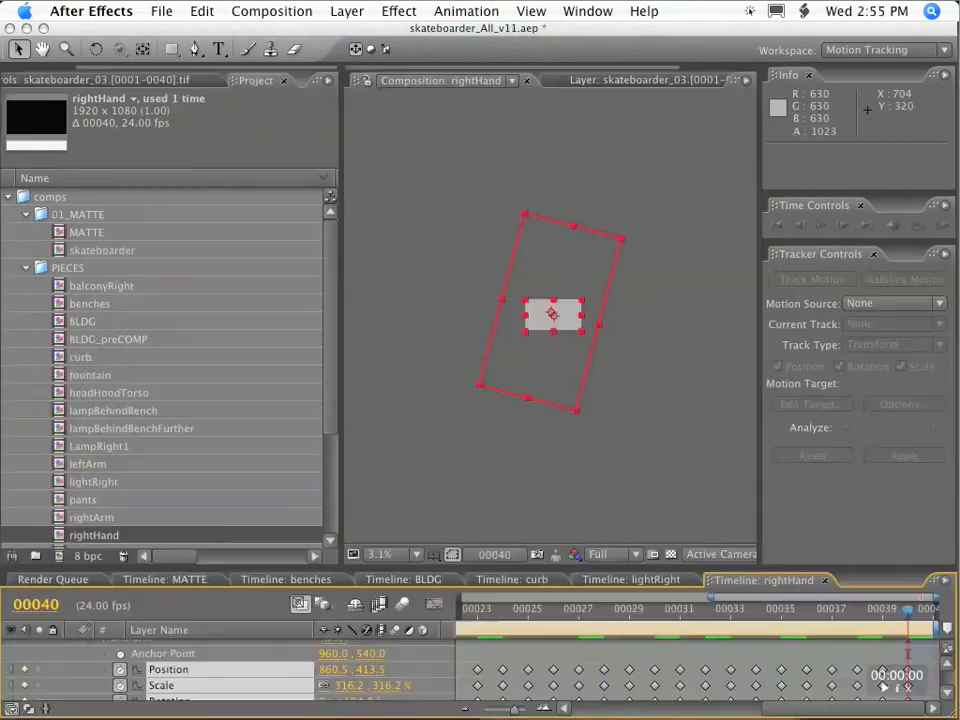
Go to frame 19 in rightHand, enlarge the timeline area and collapse Gray Solid 13's properties.
drag(858, 614, 128, 672)
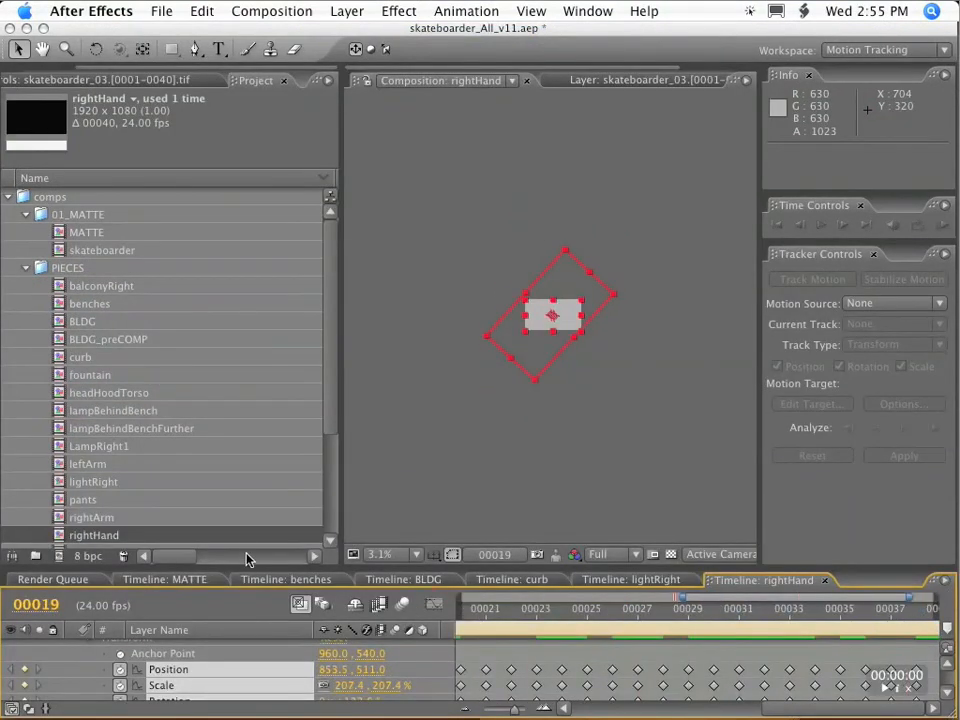
drag(258, 568, 270, 502)
click(71, 576)
click(141, 651)
click(197, 583)
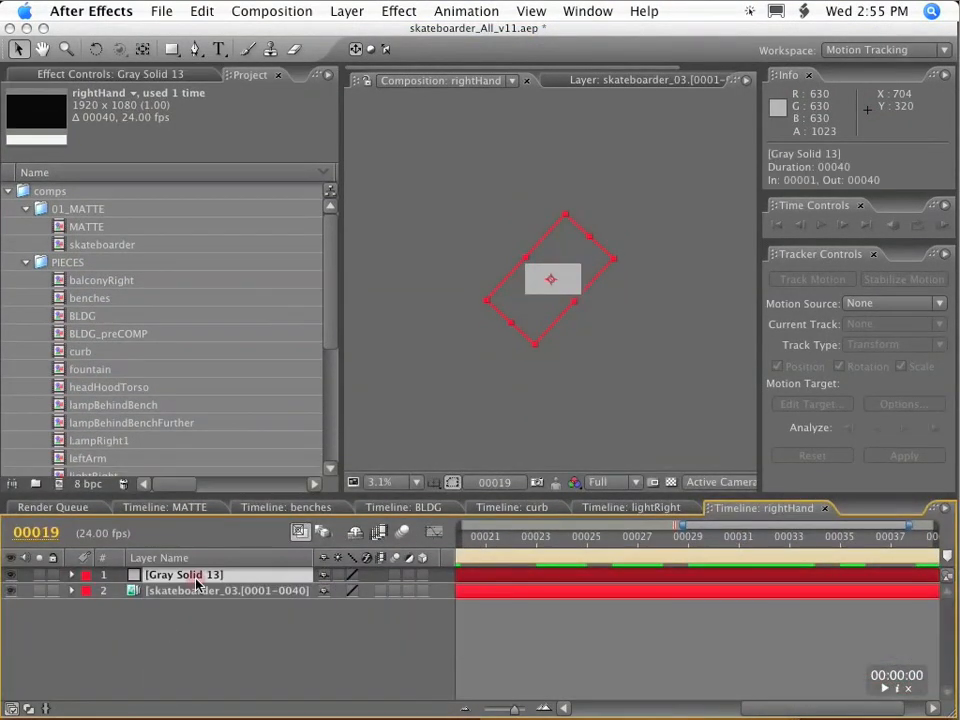
click(206, 634)
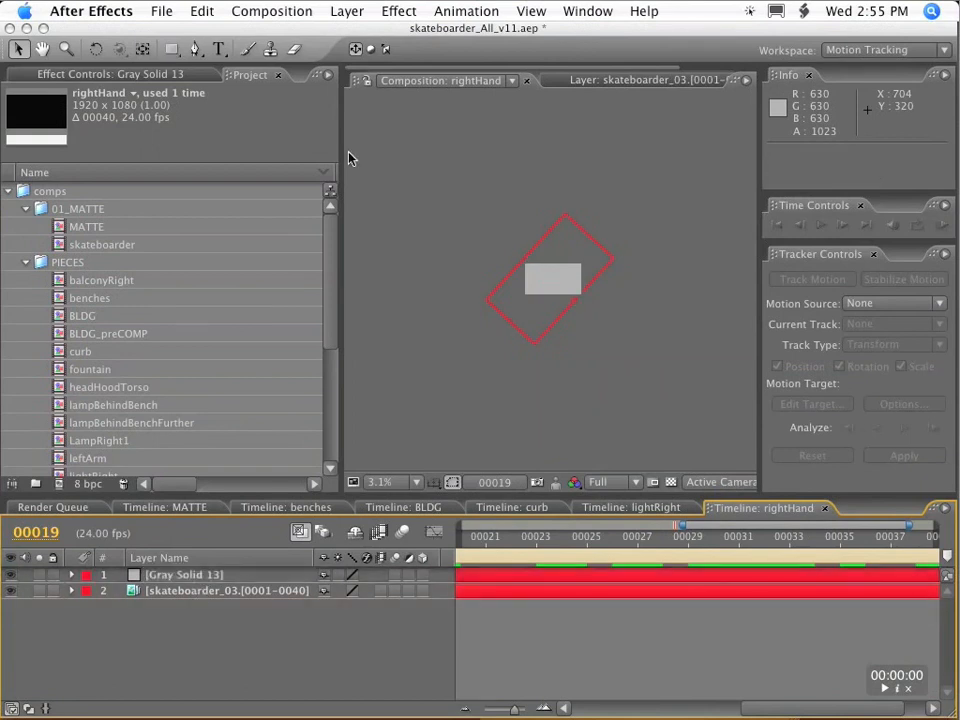
Create a second 1920 x 1080 gray solid named Gray Solid 14 in the rightHand composition.
click(347, 11)
mouse_move(354, 33)
click(650, 63)
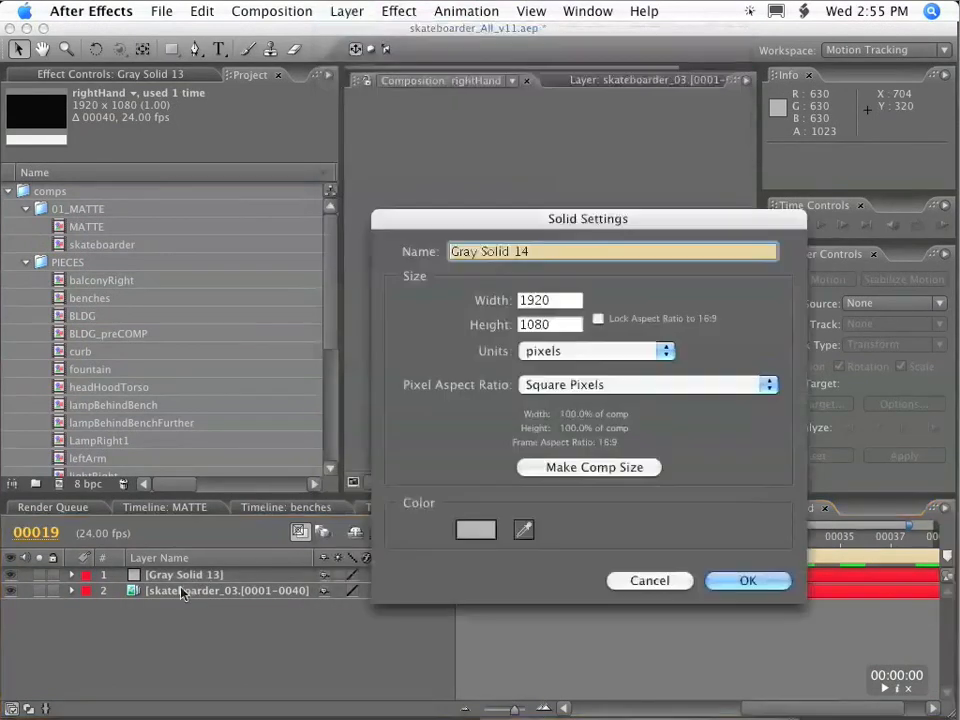
click(737, 583)
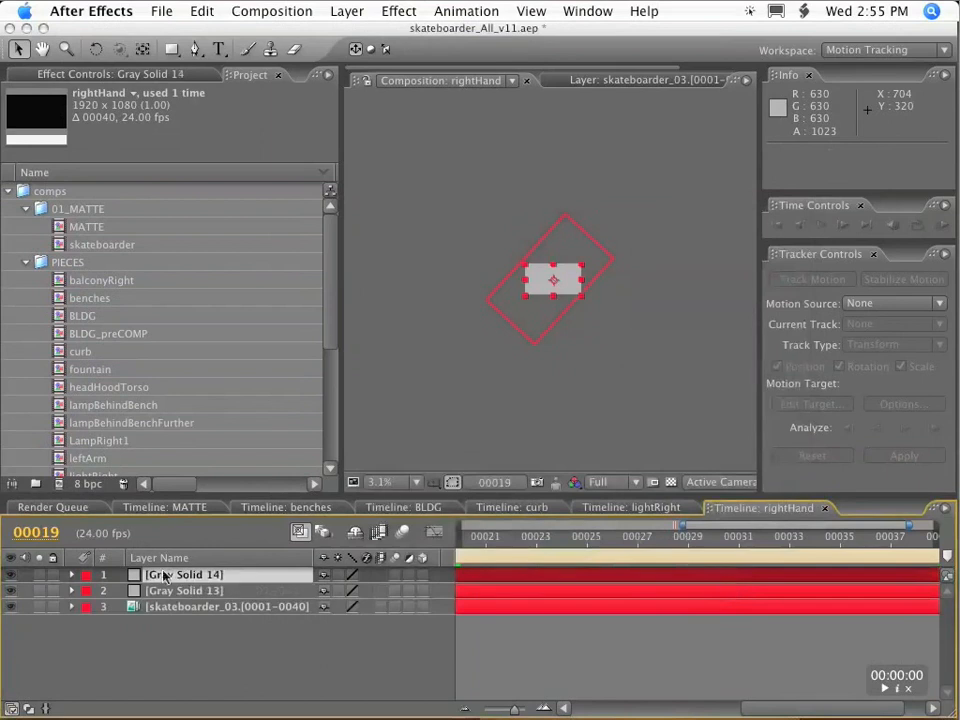
Link Gray Solid 14's Scale to Gray Solid 13's Scale with an expression that divides it by 3.
key(s)
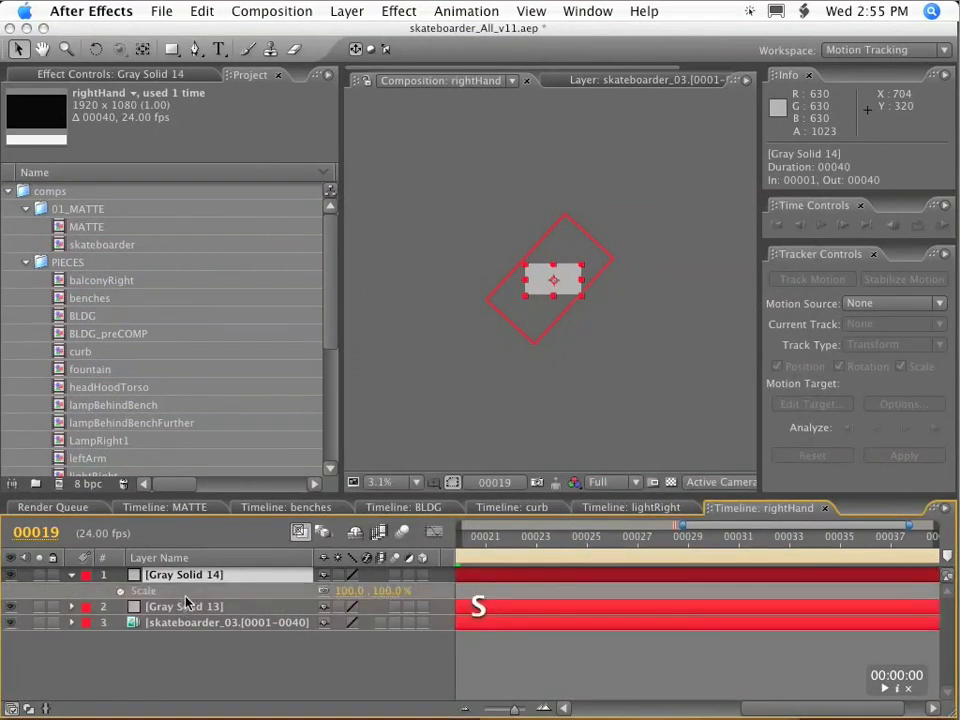
click(183, 606)
key(s)
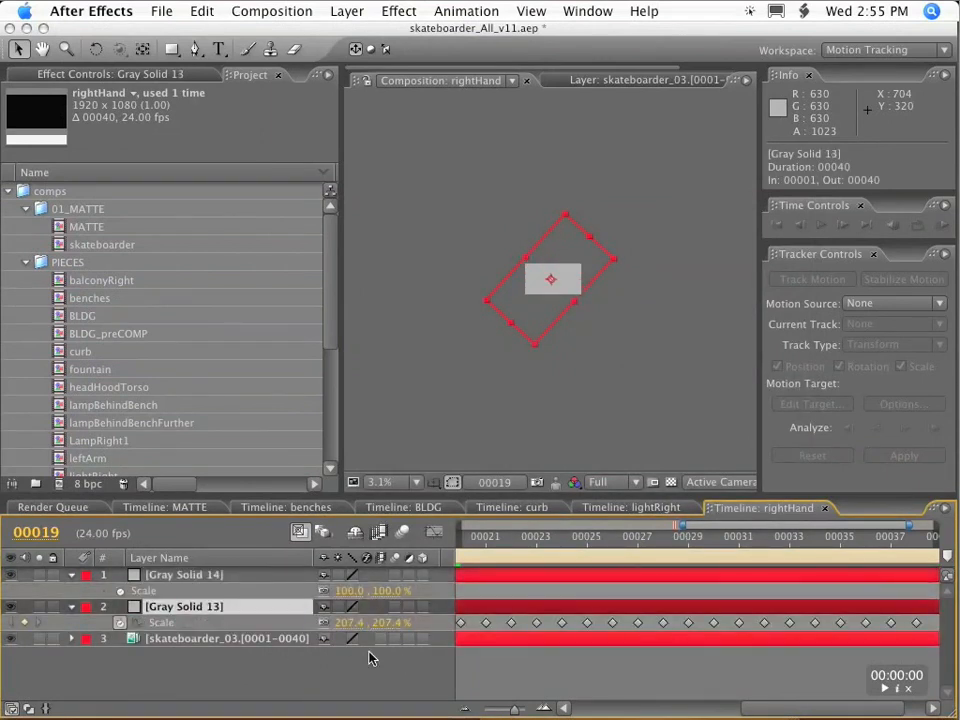
click(196, 584)
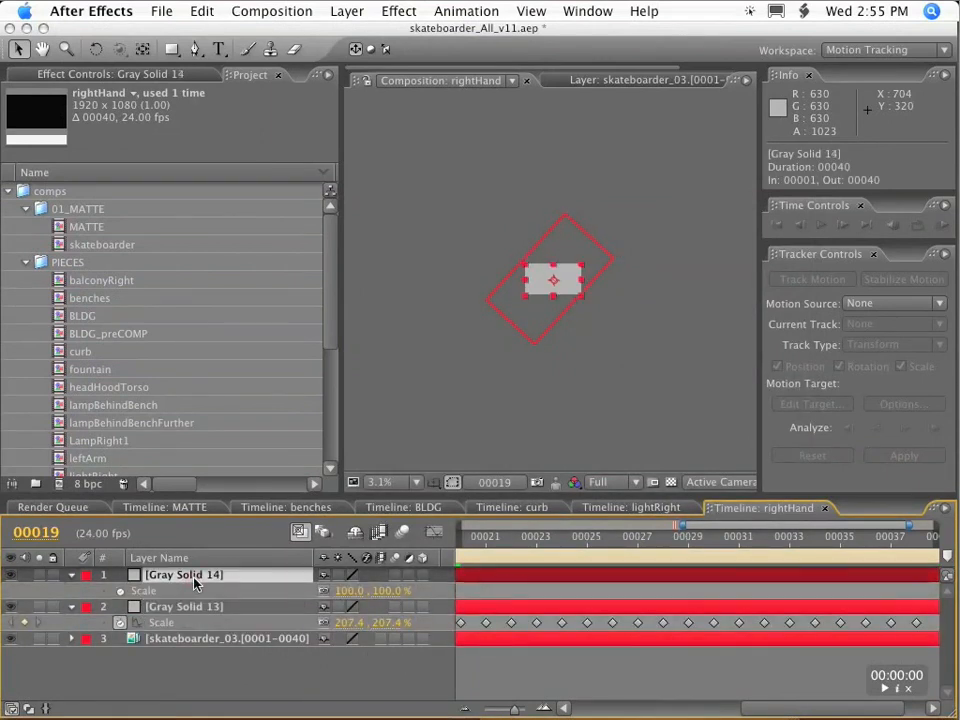
alt+click(121, 592)
drag(373, 608, 170, 639)
text(/3)
key(KP_Enter)
click(335, 700)
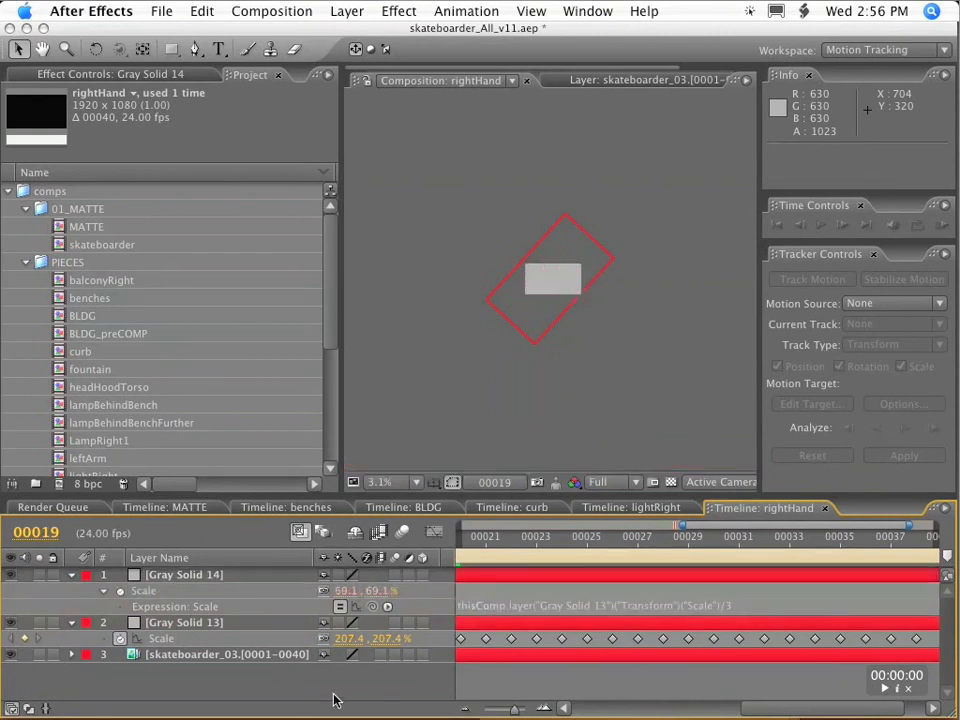
Check Gray Solid 14's linked scale at frame 28 and at frame 25.
drag(527, 543, 663, 543)
click(184, 575)
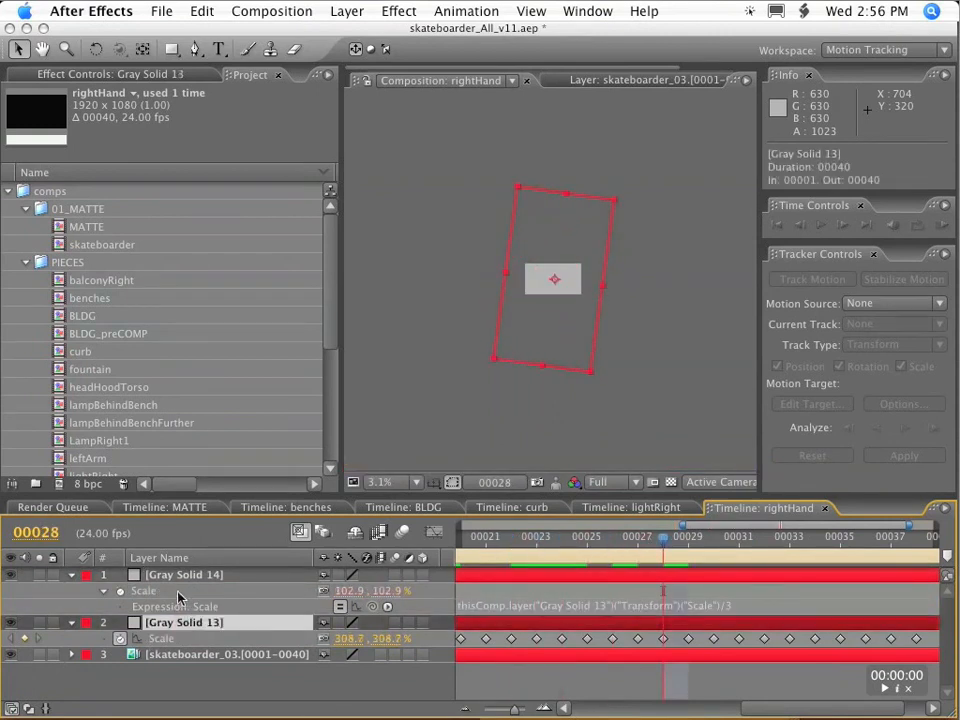
key(period)
key(period)
key(Page_Up)
key(Page_Up)
key(Page_Up)
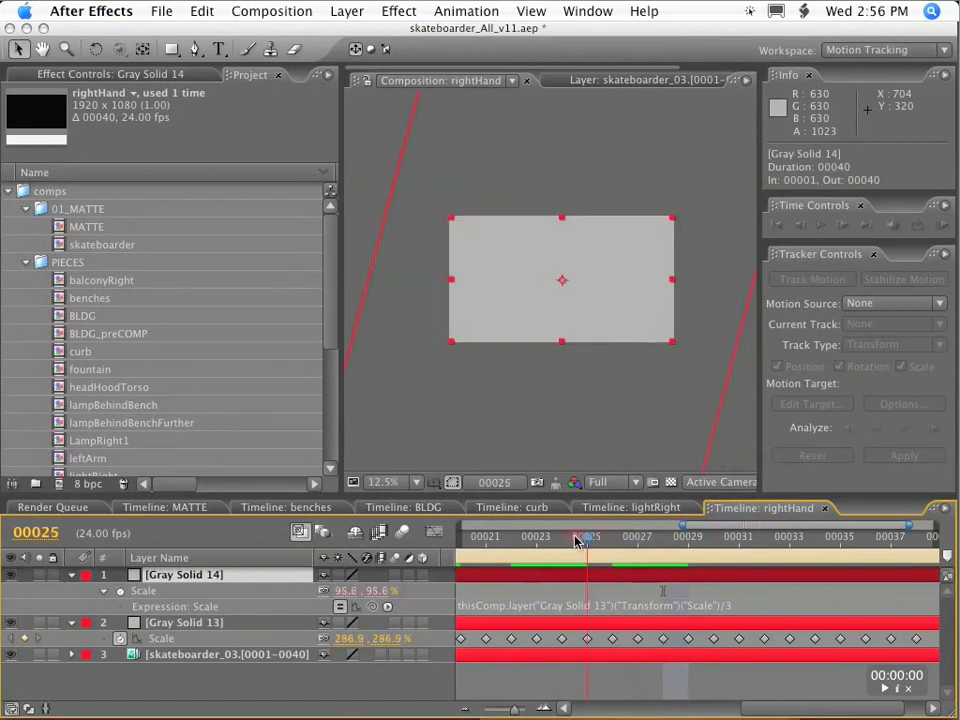
Link Gray Solid 14's Position and Rotation to the matching properties of Gray Solid 13 with expressions.
click(191, 578)
key(p)
key(shift+r)
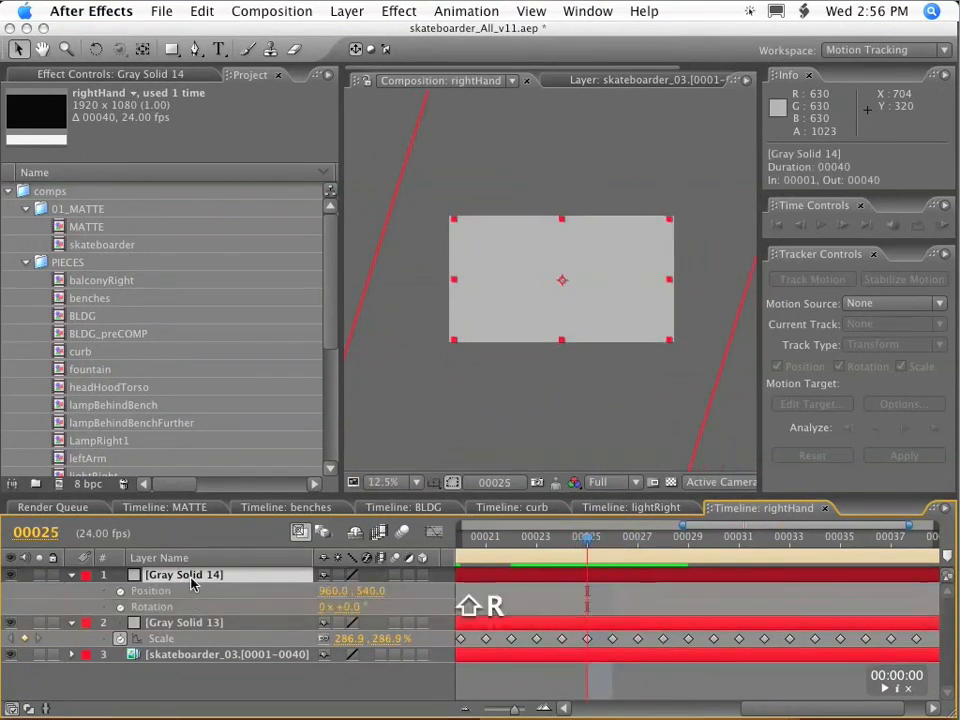
click(170, 623)
key(p)
key(shift+r)
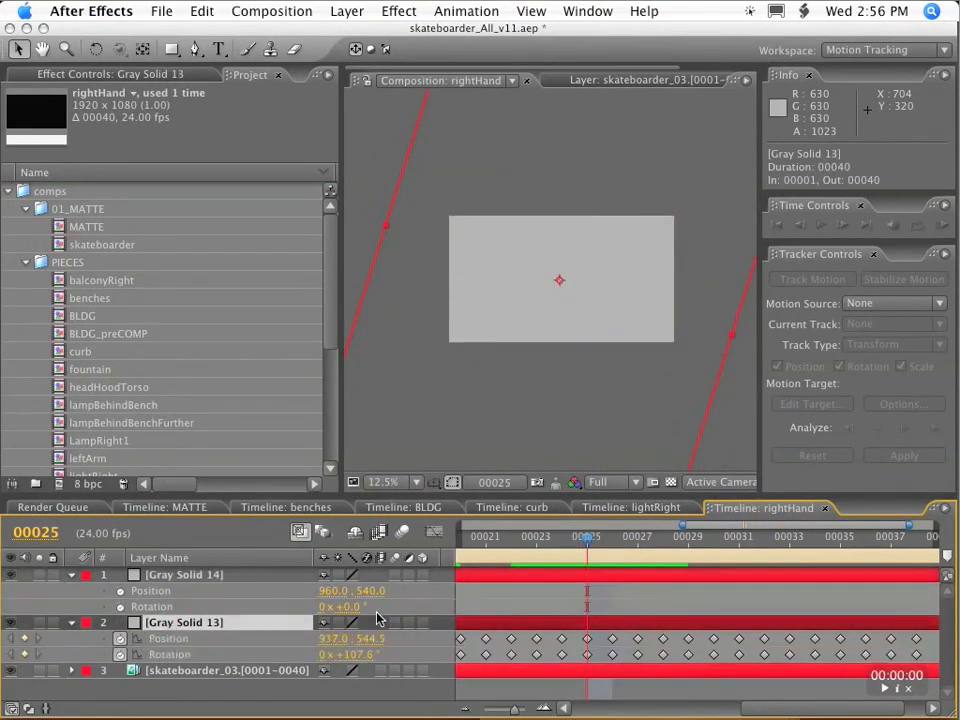
alt+click(120, 591)
drag(388, 607, 180, 686)
alt+click(113, 623)
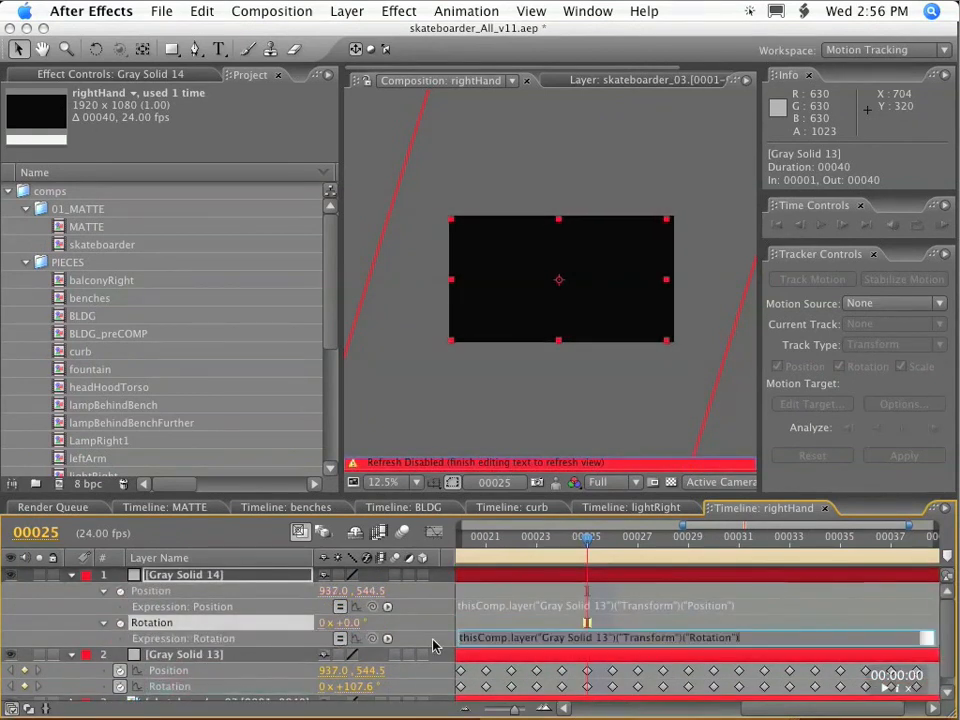
Collapse Gray Solid 14's properties and turn off the visibility of Gray Solid 13.
click(71, 576)
scroll(492, 367, down, 1)
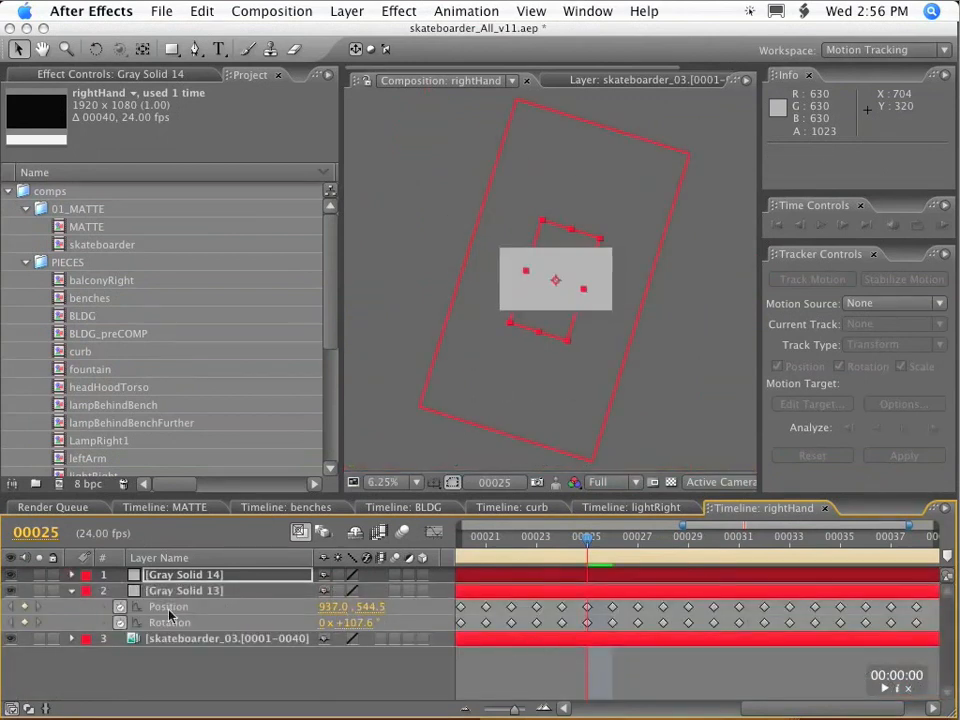
click(183, 578)
click(182, 593)
click(183, 576)
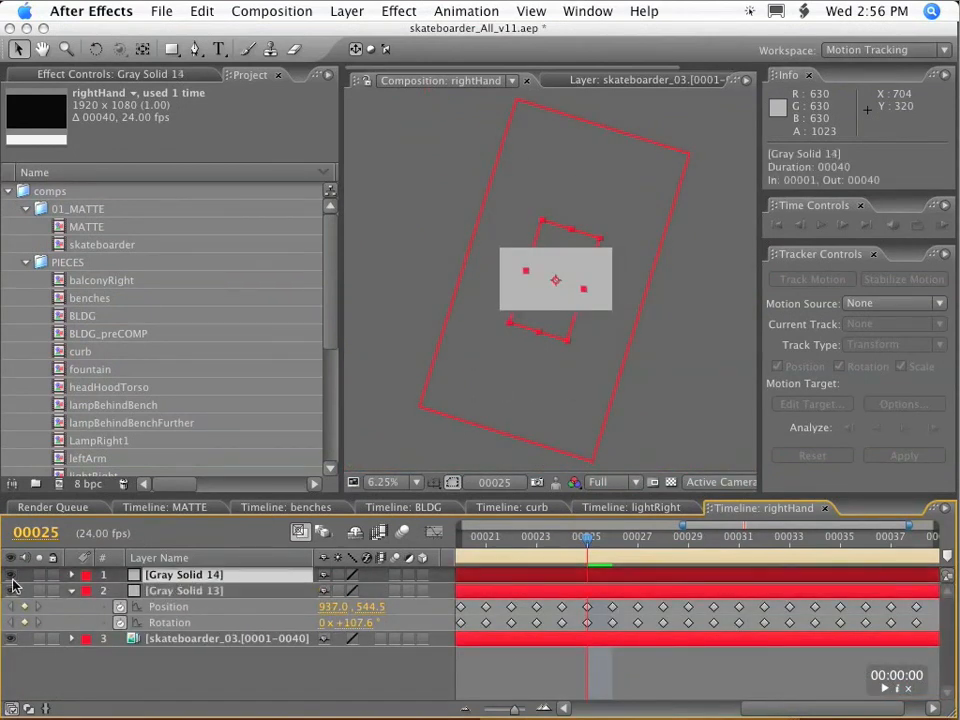
click(11, 590)
click(344, 681)
Show the whole composition duration in the timeline and scrub to frame 40 to check the smaller solid's motion.
key(period)
click(608, 540)
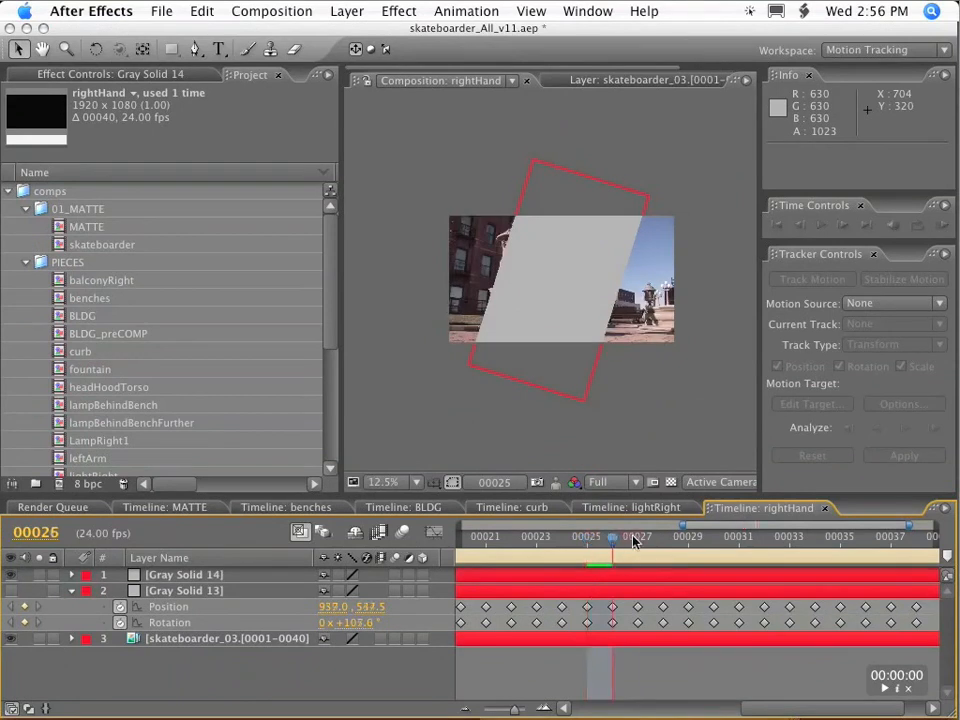
drag(683, 525, 478, 606)
drag(632, 543, 923, 552)
Change Gray Solid 14's Scale expression to divide Gray Solid 13's Scale by 4.
click(197, 575)
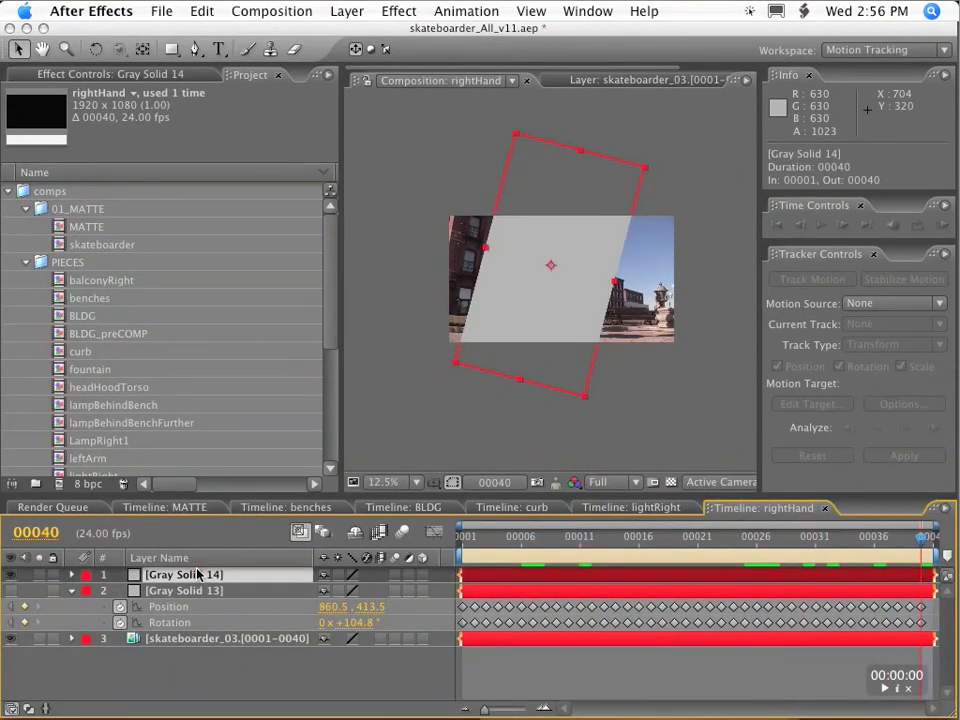
key(s)
drag(926, 549, 950, 550)
click(105, 592)
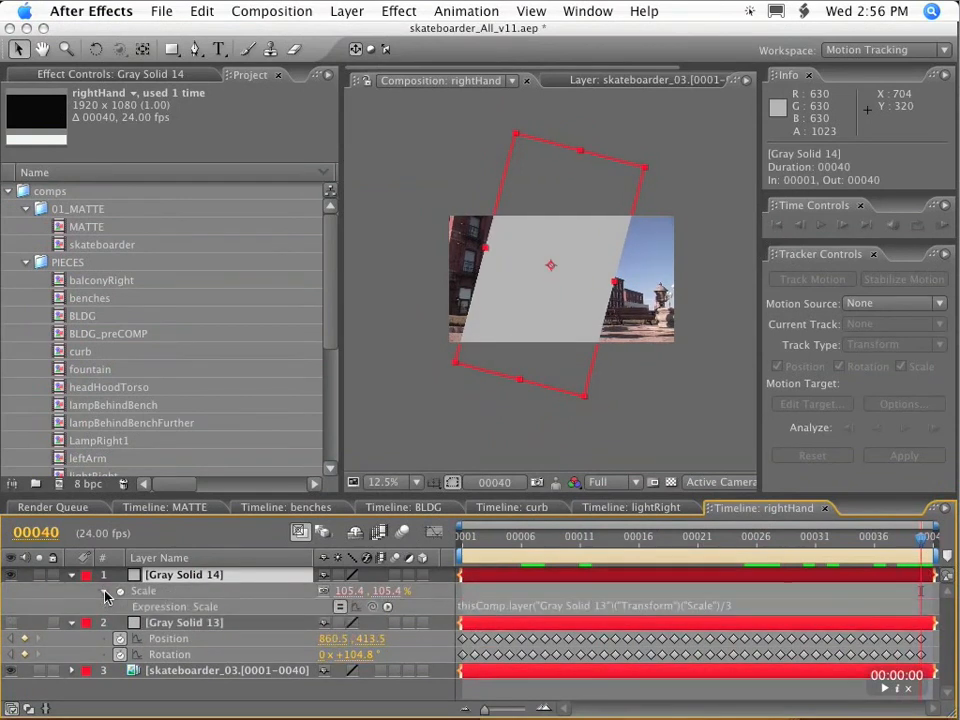
double_click(731, 606)
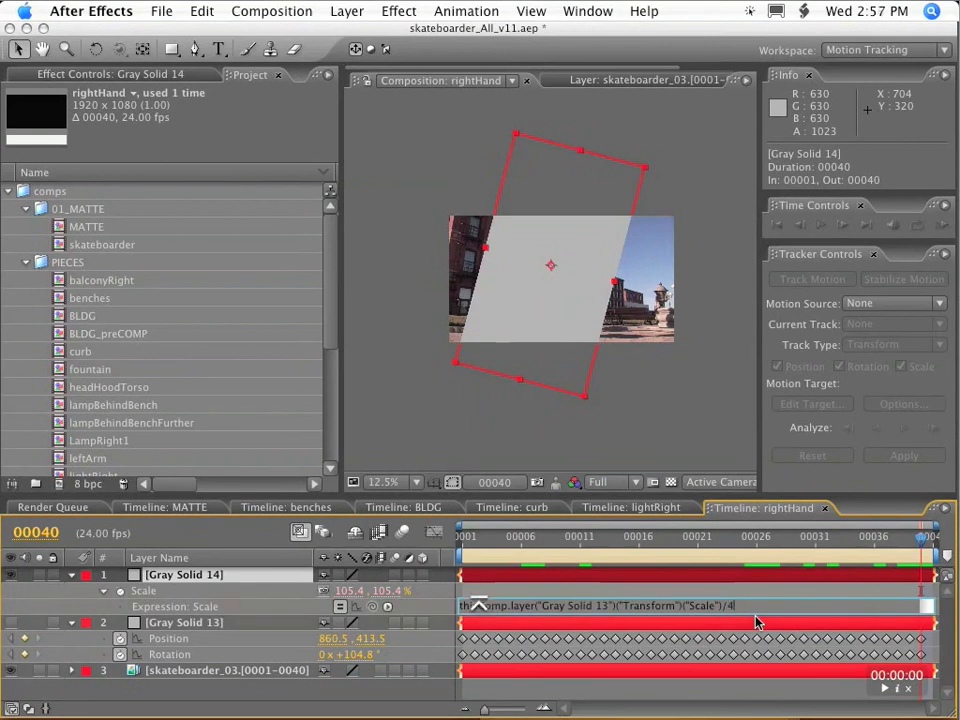
text(4)
click(833, 515)
Go to frame 1, then collapse Gray Solid 13 and hide it from the timeline as a shy layer.
drag(920, 541, 429, 531)
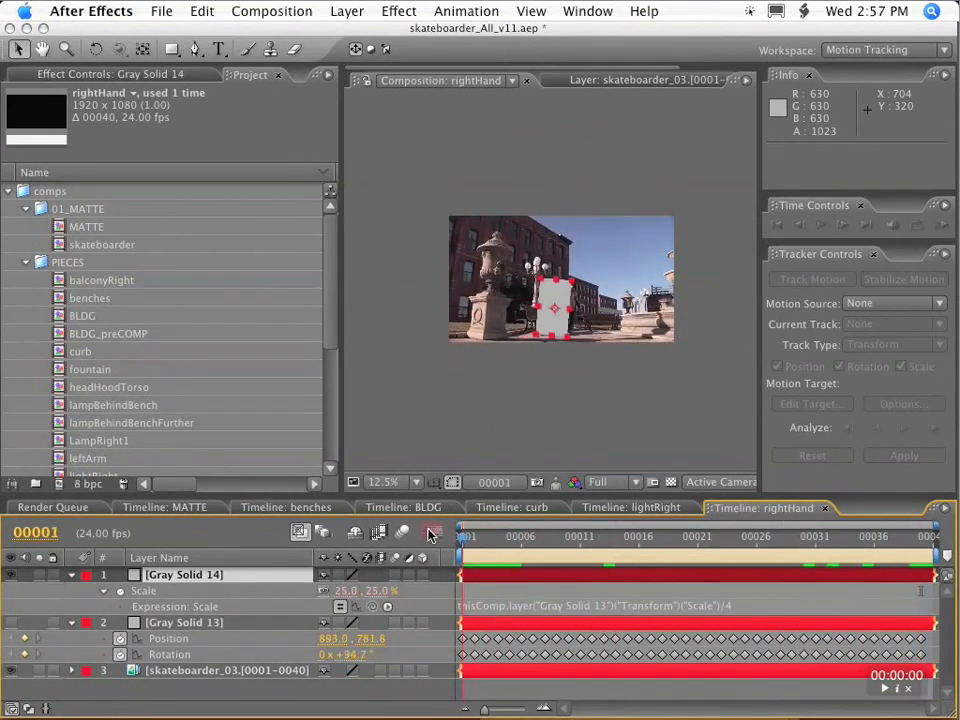
scroll(561, 304, up, 4)
drag(561, 304, 609, 154)
click(188, 622)
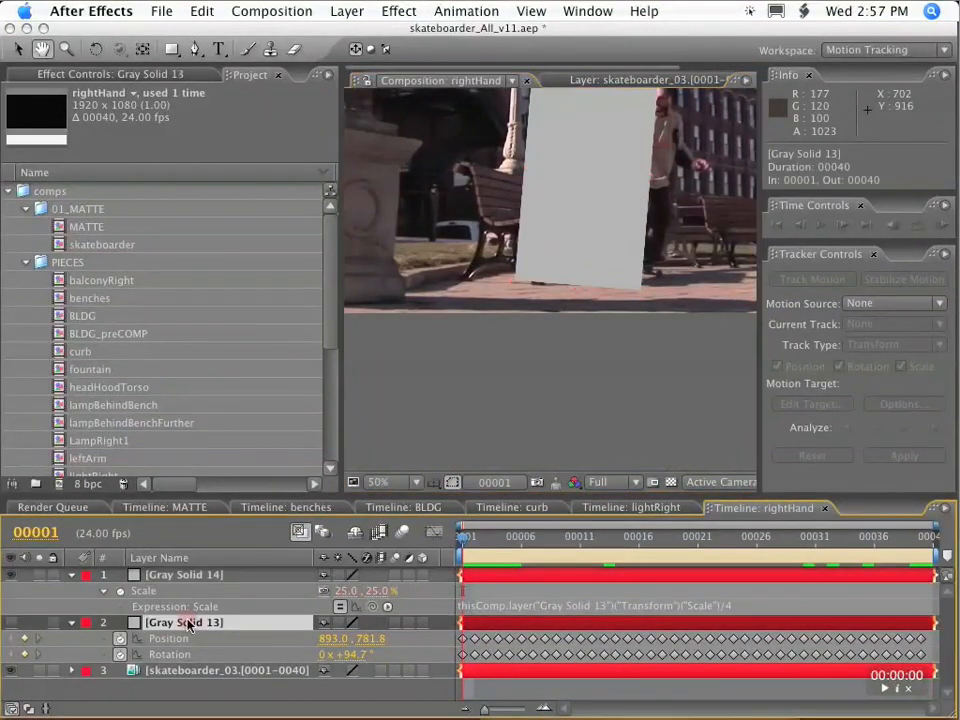
click(71, 622)
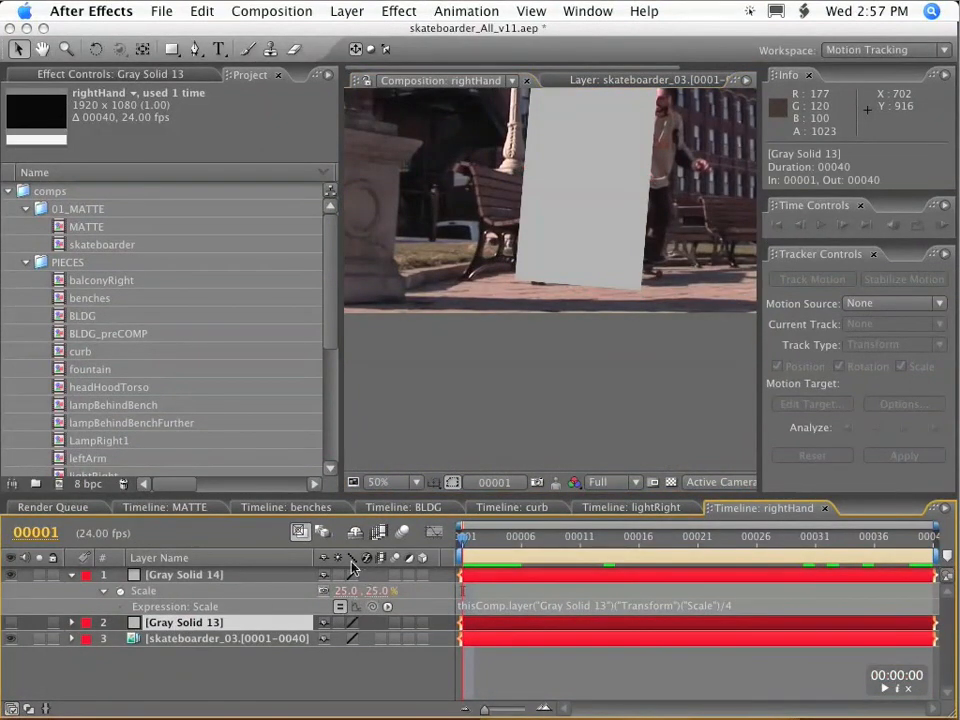
click(354, 533)
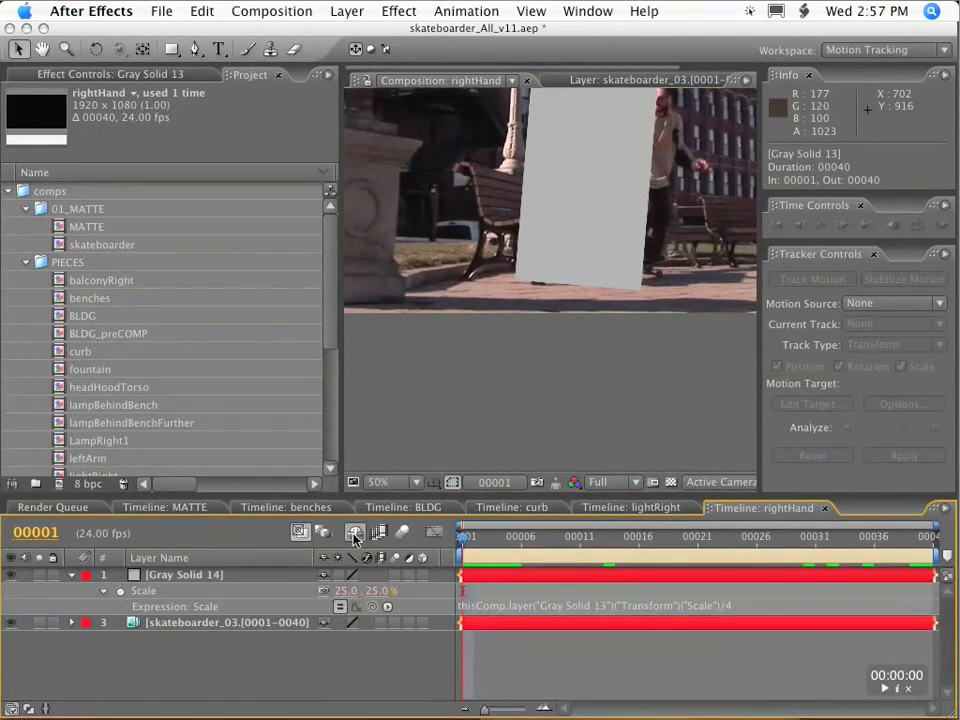
Turn off Gray Solid 14's visibility and play a RAM preview of the skateboarder footage.
click(175, 587)
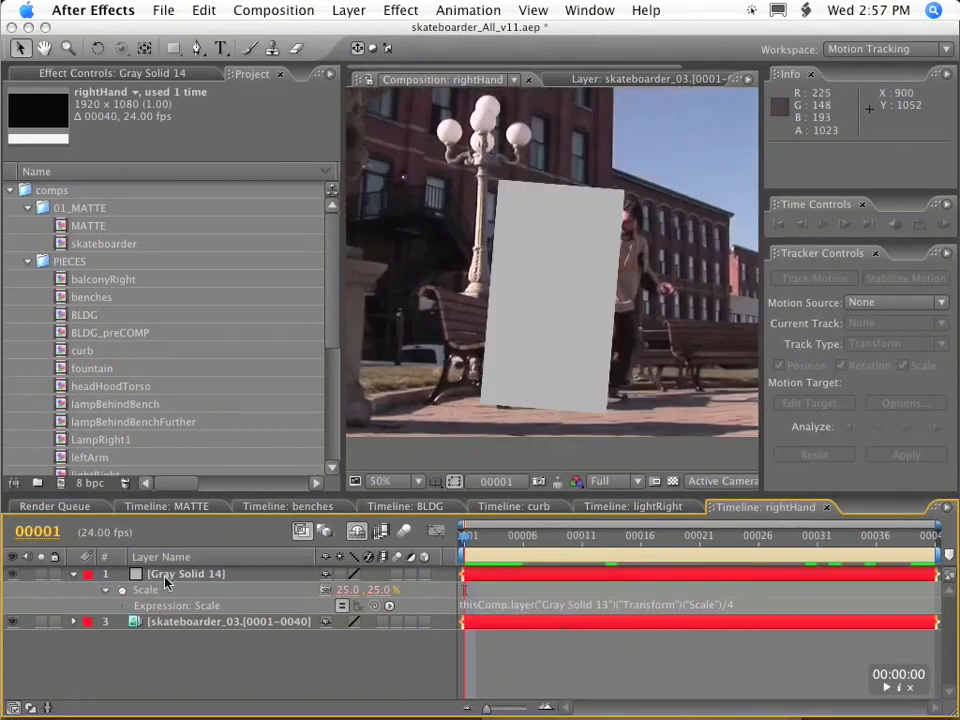
click(13, 574)
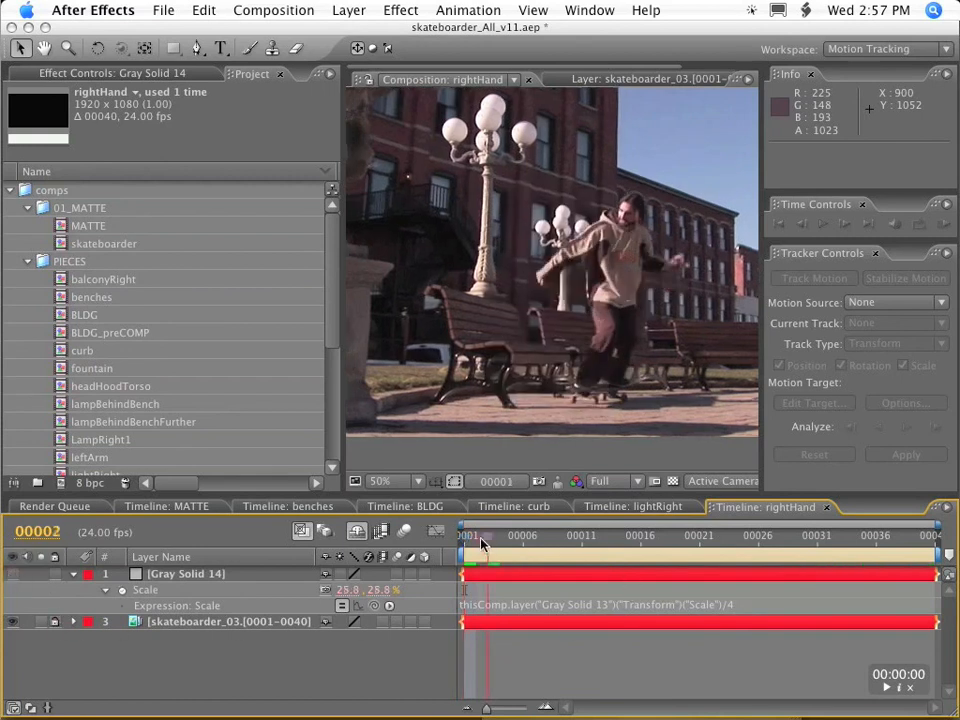
key(KP_0)
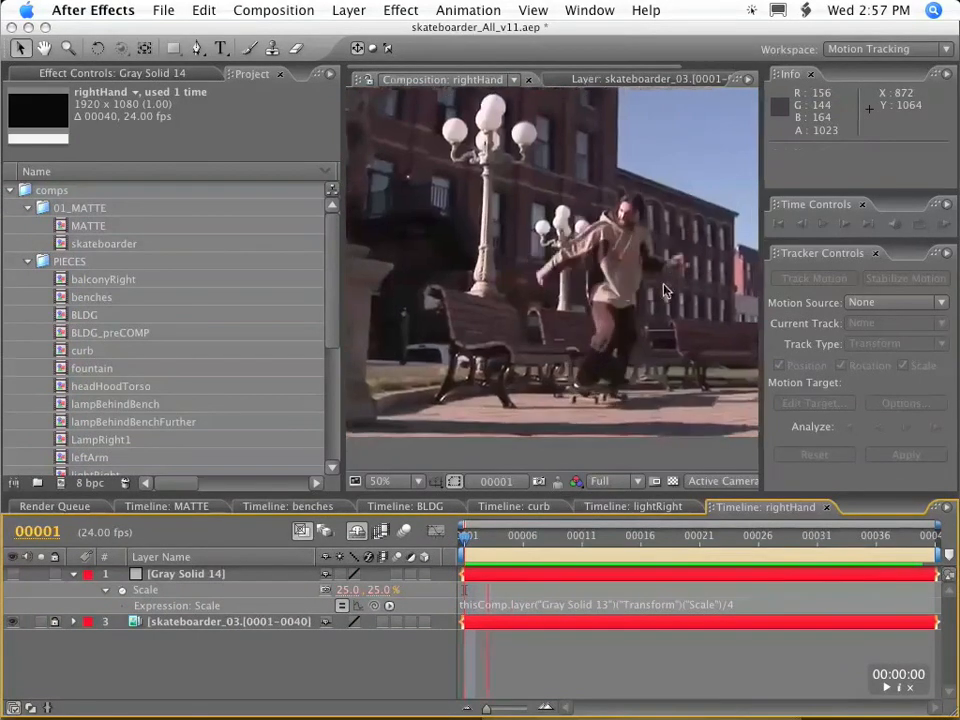
key(space)
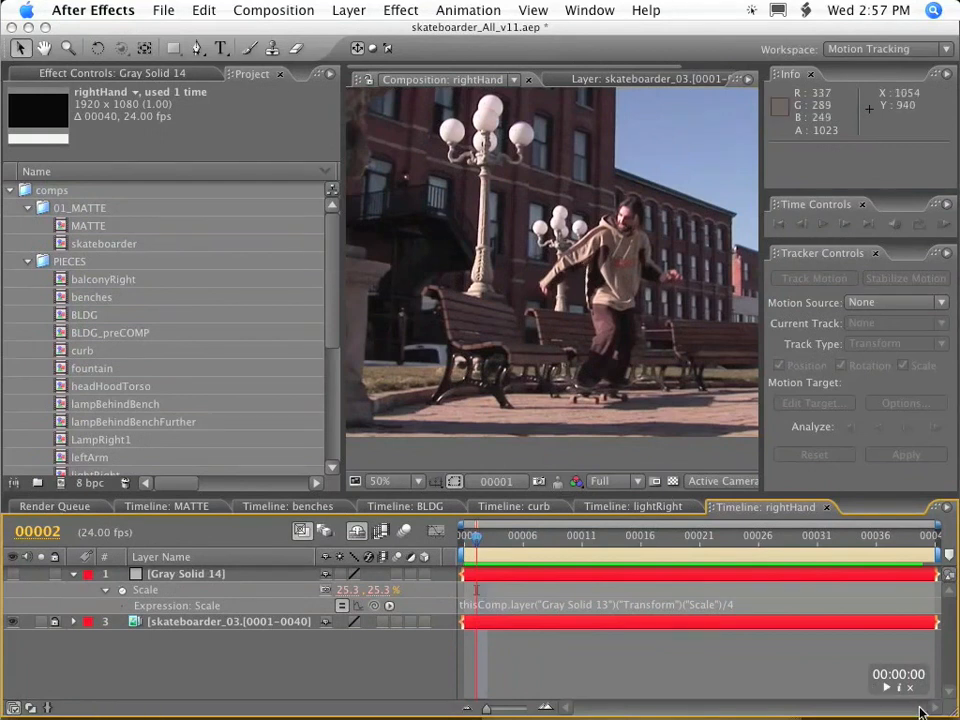
Select Gray Solid 14 and the Pen tool, and go to frame 17 with the skateboarder's right hand framed closely.
key(period)
key(period)
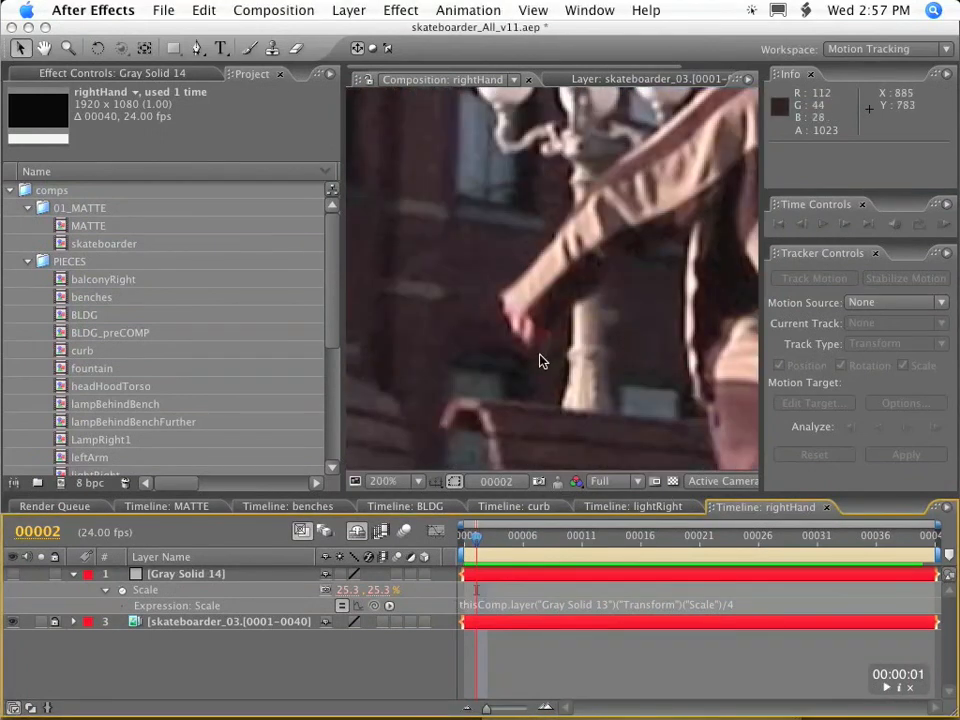
click(181, 577)
key(g)
drag(606, 539, 653, 538)
key(comma)
key(comma)
key(space)
drag(531, 227, 555, 347)
key(period)
key(period)
key(period)
key(comma)
key(period)
key(comma)
Draw a closed straight-sided mask on Gray Solid 14 around the skateboarder's right hand at frame 17.
click(569, 262)
click(548, 303)
click(545, 330)
click(565, 337)
click(600, 307)
click(571, 264)
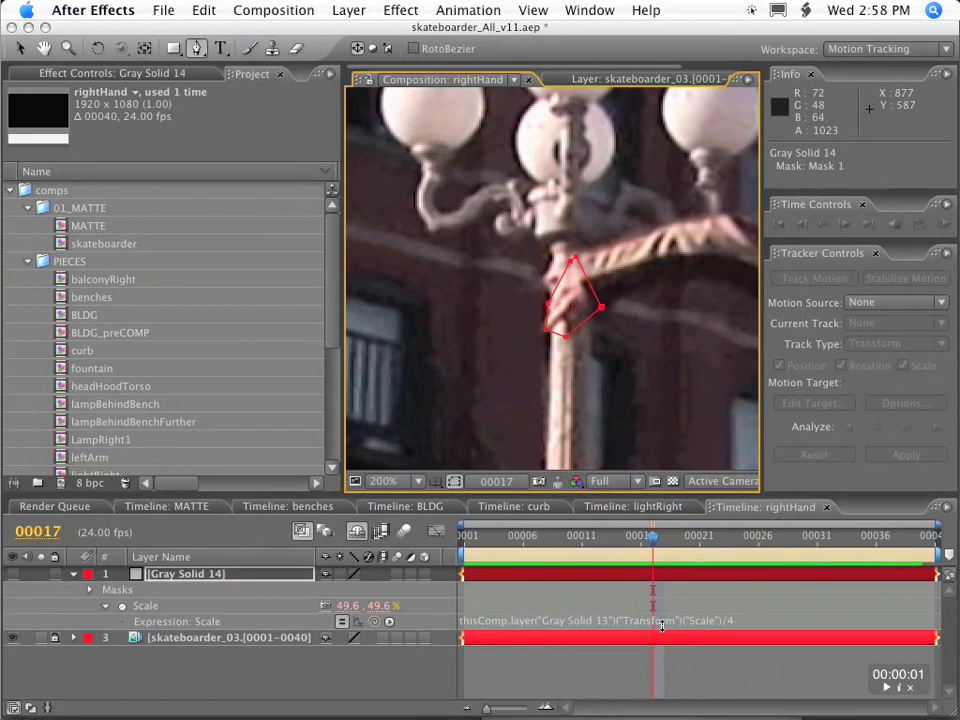
key(v)
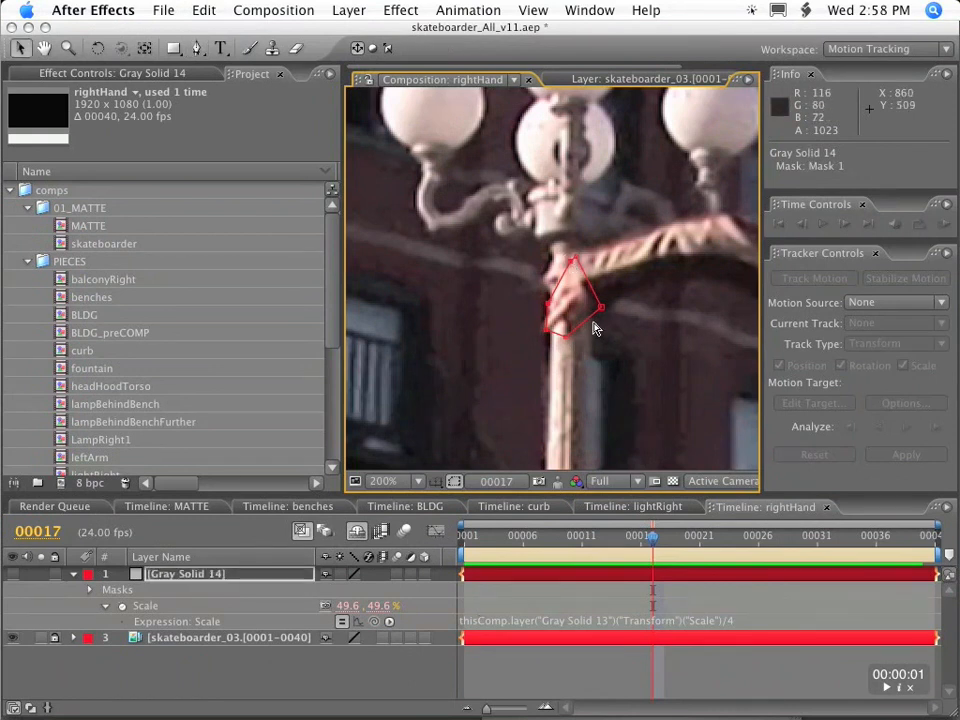
Enlarge the composition view and scrub between frames 8 and 40 to check how the mask follows the right hand.
key(comma)
drag(650, 543, 548, 541)
key(comma)
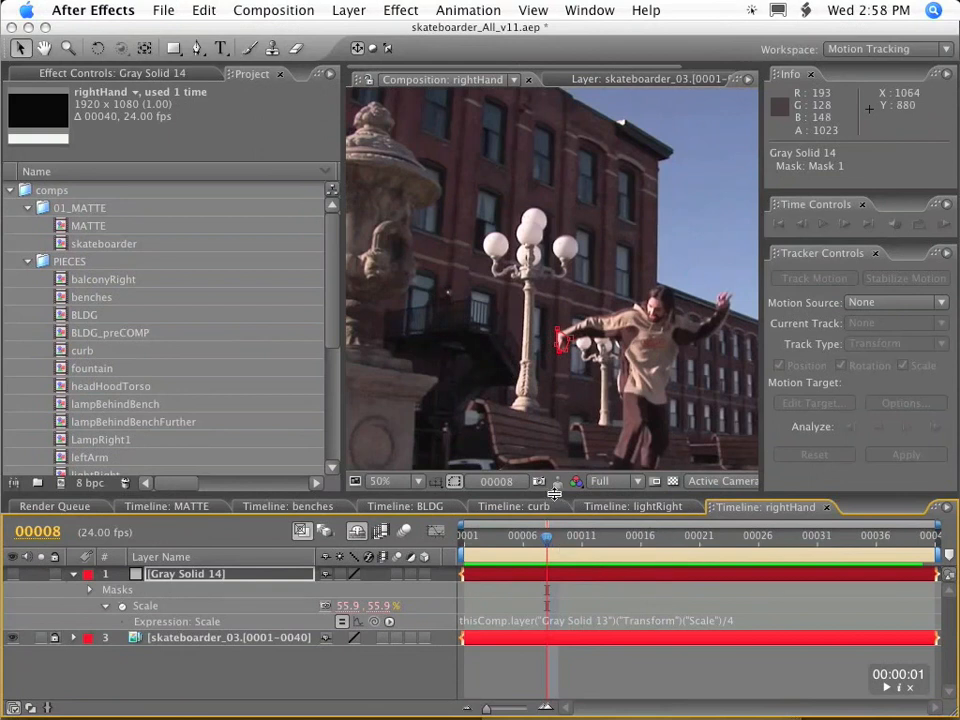
drag(554, 493, 554, 598)
drag(338, 465, 163, 364)
click(535, 648)
drag(535, 648, 930, 651)
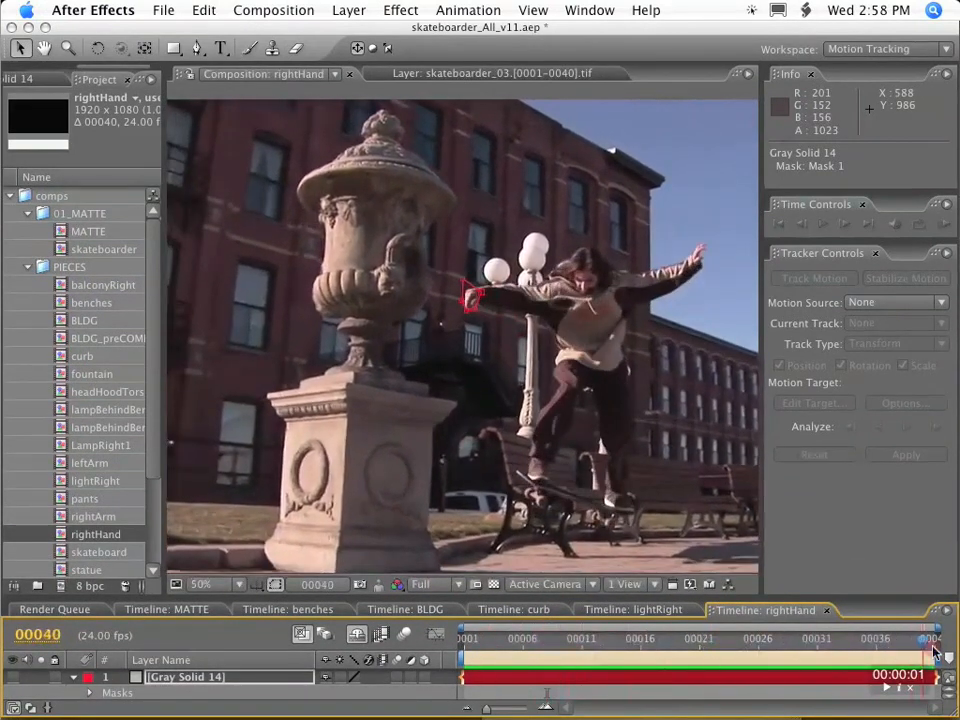
Reveal Gray Solid 14's Mask Shape property and reshape the mask to fit the right hand closely at frame 40.
click(226, 683)
key(m)
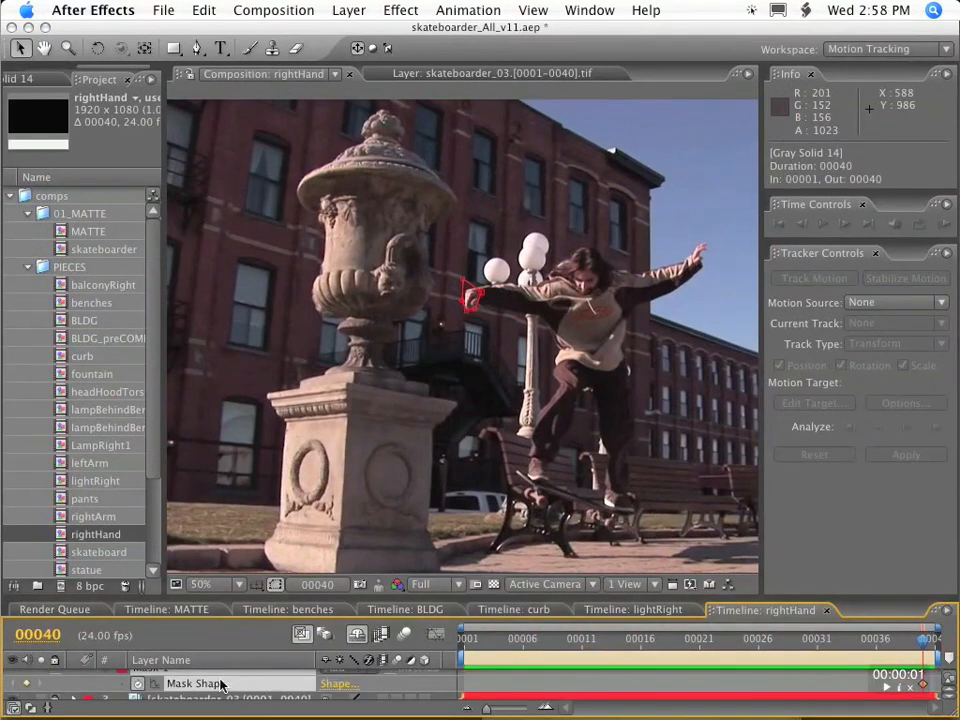
key(period)
key(period)
drag(467, 138, 480, 183)
drag(465, 228, 472, 224)
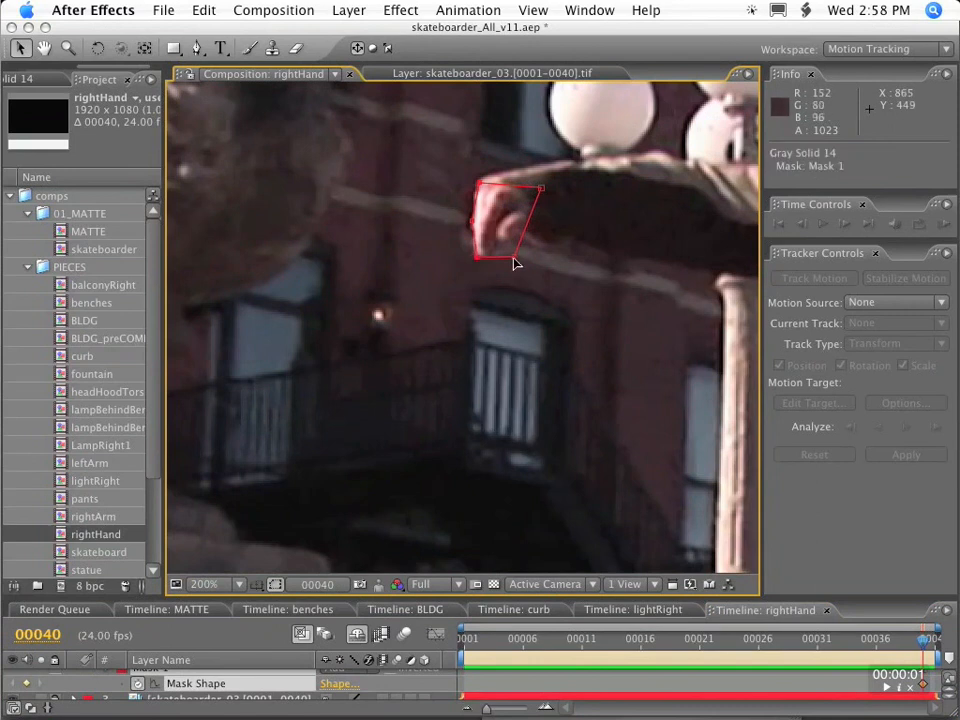
drag(541, 193, 516, 187)
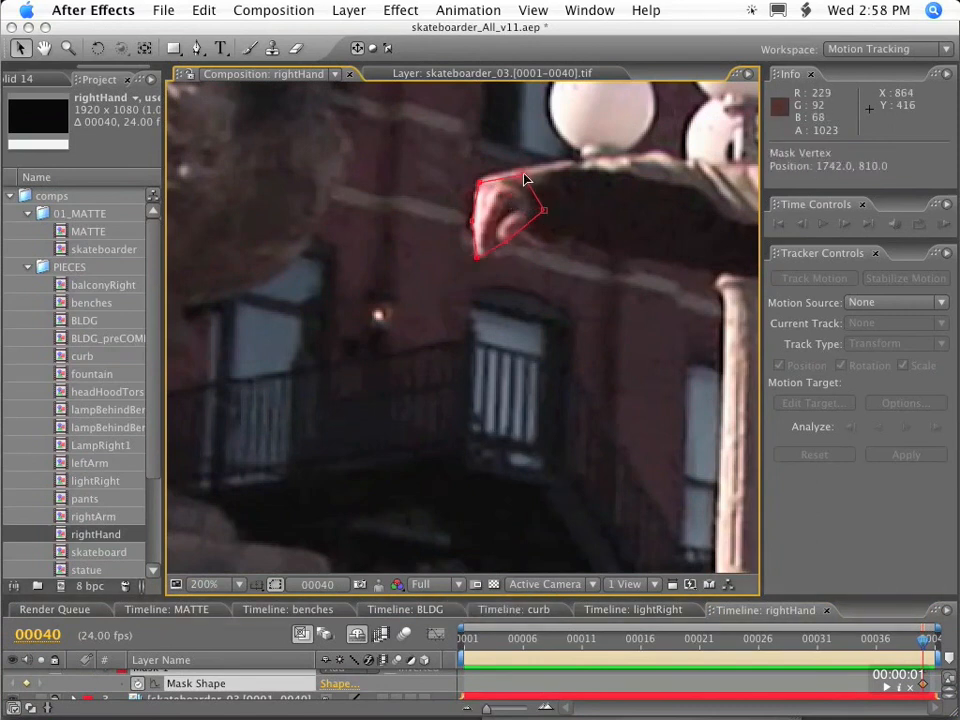
Go to frame 35, then move and reshape the mask so it encloses the skateboarder's right hand.
drag(929, 645, 865, 638)
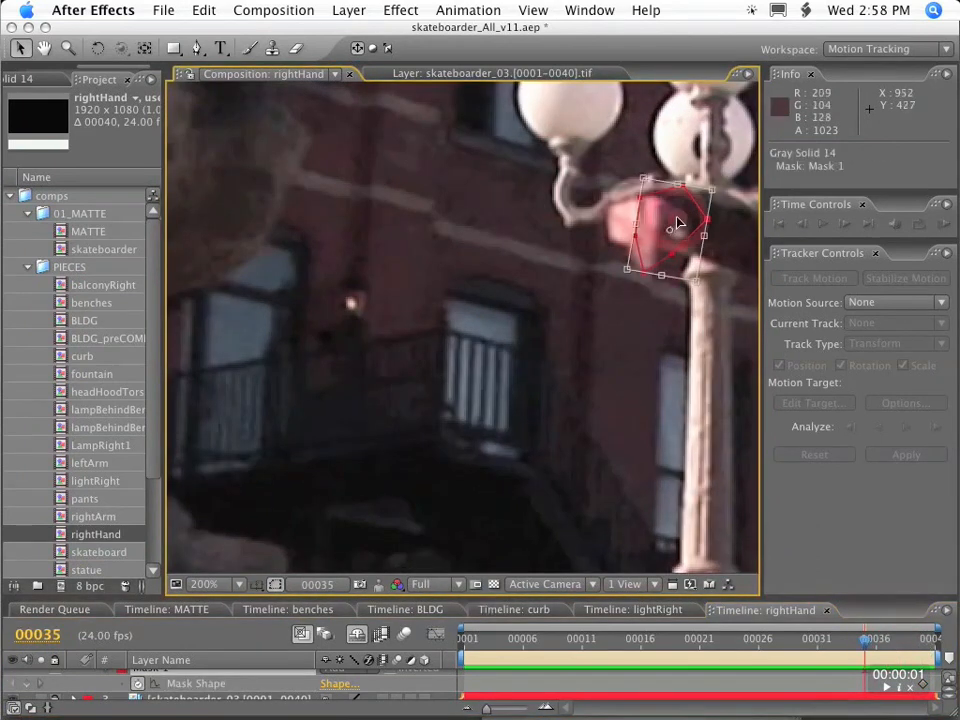
double_click(645, 277)
drag(711, 185, 682, 201)
double_click(651, 195)
drag(661, 242, 692, 236)
drag(619, 245, 608, 245)
Go to frame 14 and move the mask vertices to fit the right hand there.
drag(865, 639, 806, 639)
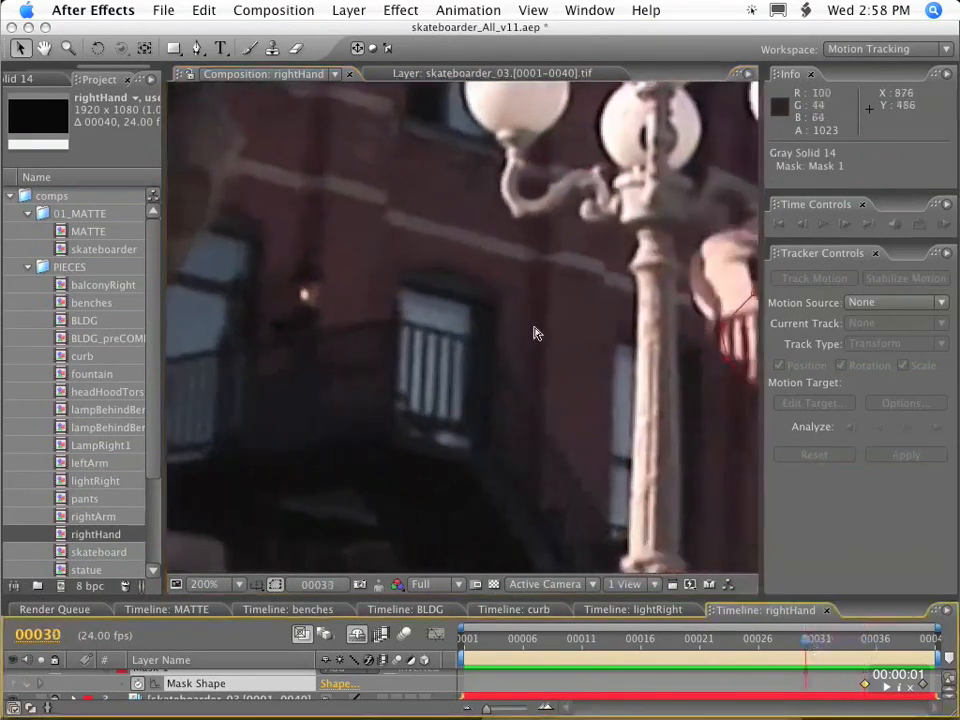
key(comma)
drag(531, 349, 407, 328)
key(space)
key(space)
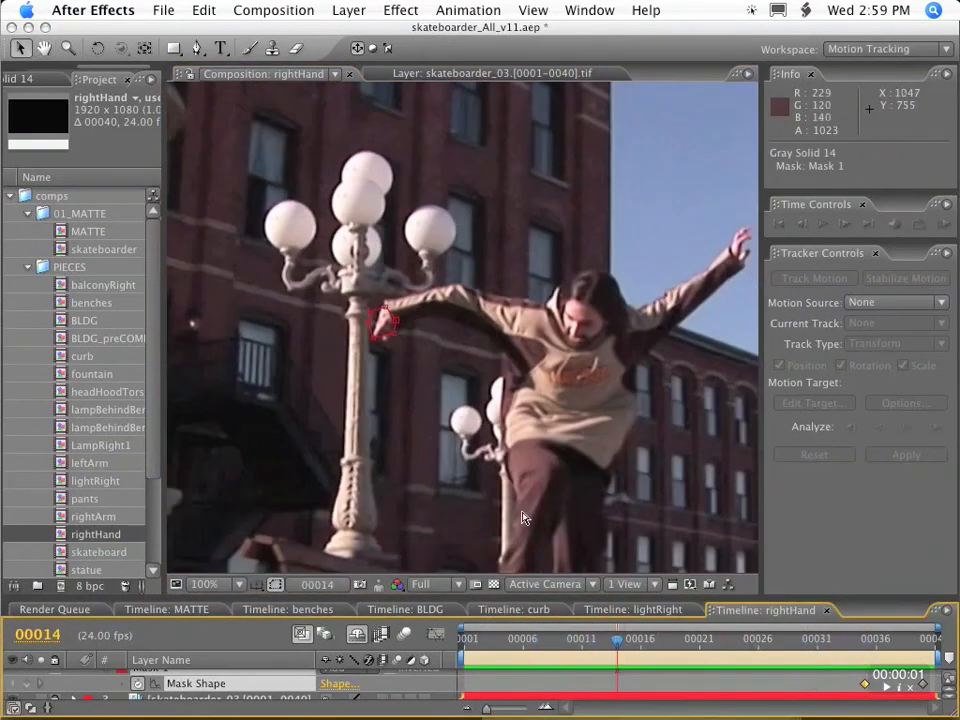
drag(440, 266, 453, 272)
drag(432, 288, 450, 287)
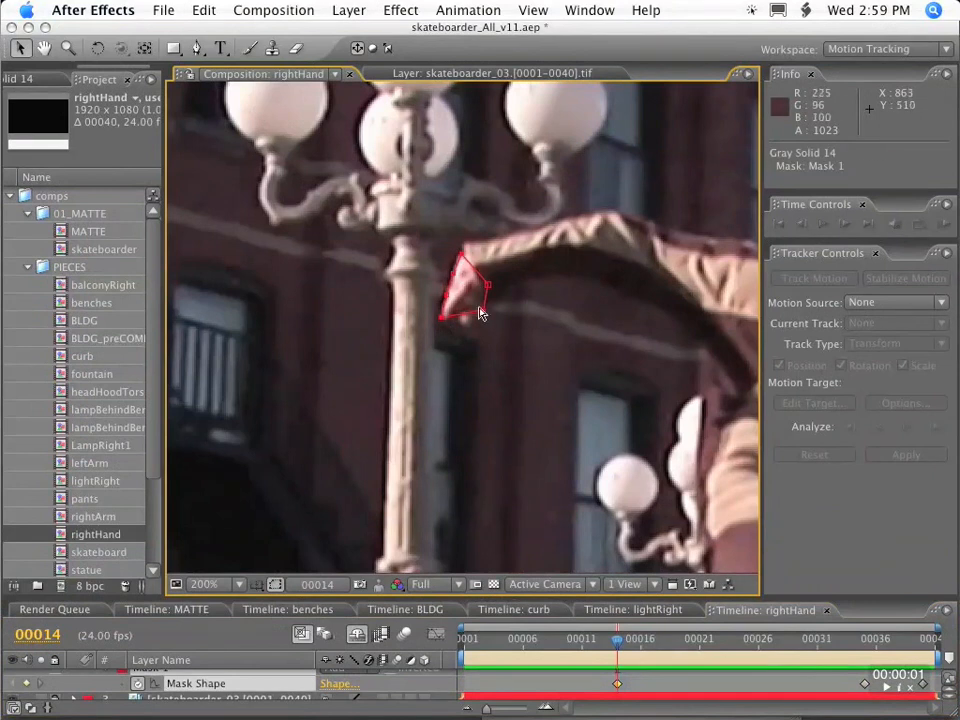
Reshape the mask around the right hand in front of the lamp post at frame 23.
drag(617, 639, 723, 644)
drag(498, 354, 509, 332)
drag(548, 400, 537, 395)
drag(550, 369, 551, 365)
drag(498, 414, 497, 412)
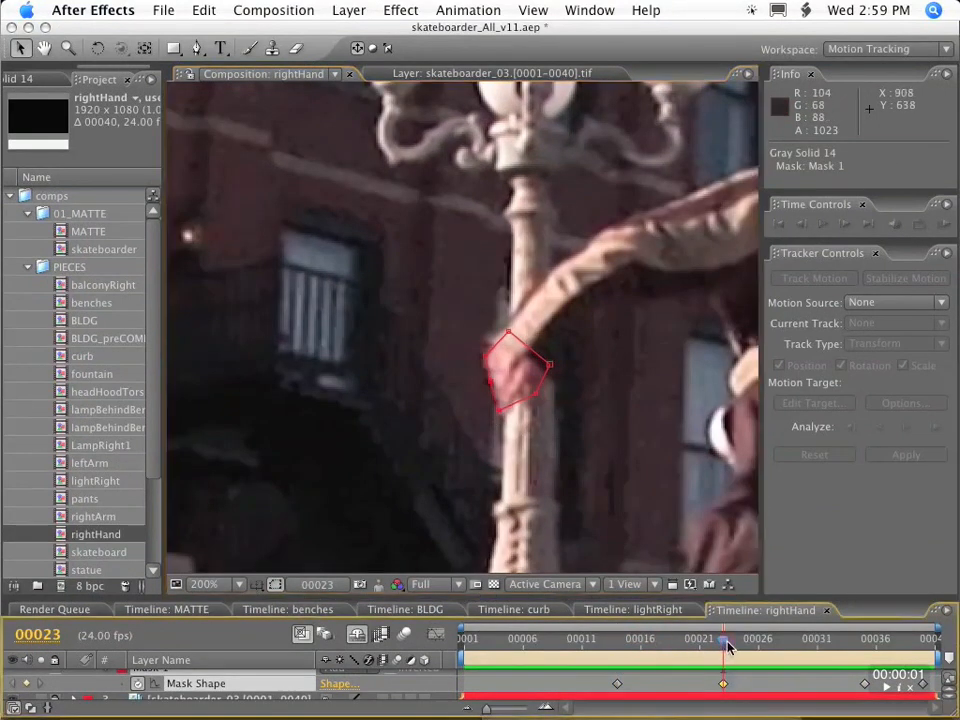
Fit the mask to the right hand at frames 27, 1 and 5.
click(768, 641)
drag(608, 641, 463, 641)
key(space)
drag(575, 392, 602, 141)
mouse_move(578, 324)
mouse_down()
mouse_move(555, 308)
mouse_move(573, 337)
mouse_up()
drag(465, 642, 512, 644)
drag(496, 157, 523, 191)
Reframe the hand and reshape the mask around its fingers at frame 31.
drag(513, 641, 548, 642)
key(space)
drag(552, 255, 538, 452)
scroll(538, 452, down, 1)
drag(595, 641, 817, 642)
scroll(630, 375, up, 1)
key(space)
drag(630, 375, 611, 295)
Fit the mask to the hand at frames 29 and 26, adding vertices for the gap beside the fingertips.
click(796, 642)
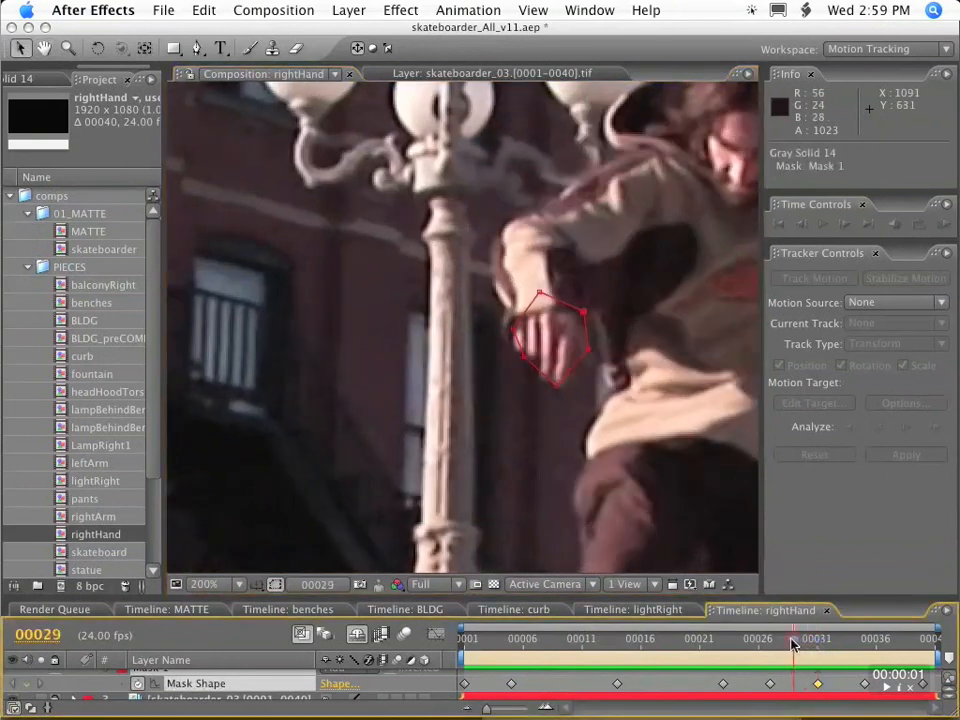
drag(589, 350, 583, 351)
drag(793, 642, 755, 642)
mouse_move(503, 414)
mouse_down()
mouse_move(473, 407)
mouse_move(499, 448)
mouse_move(489, 424)
mouse_move(495, 433)
mouse_up()
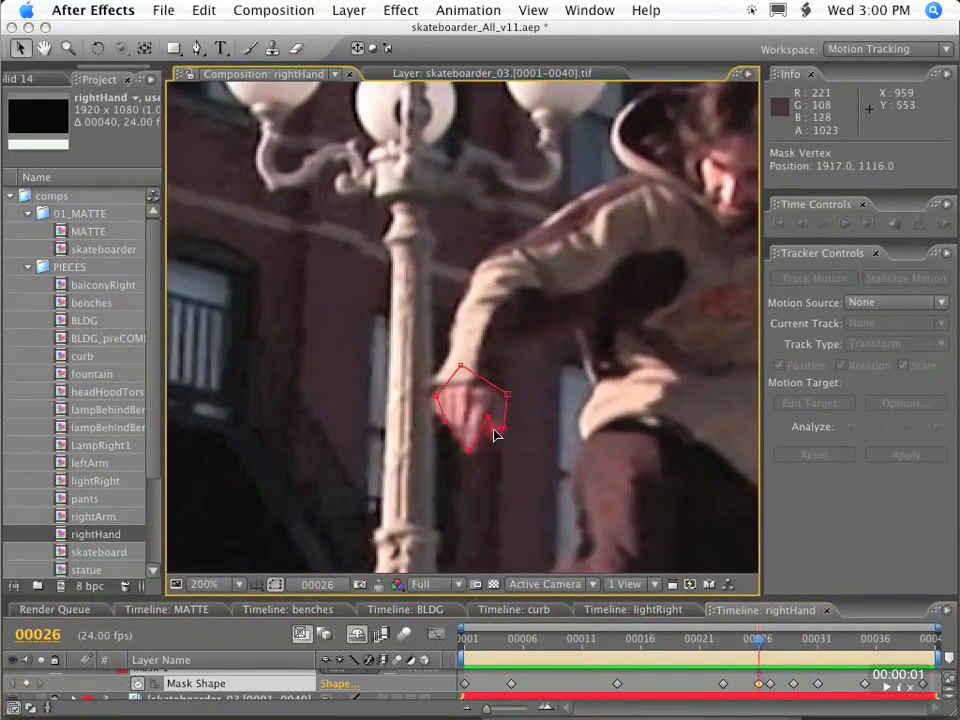
Adjust the added mask vertices at the keyframes on frames 27, 29 and 31.
key(k)
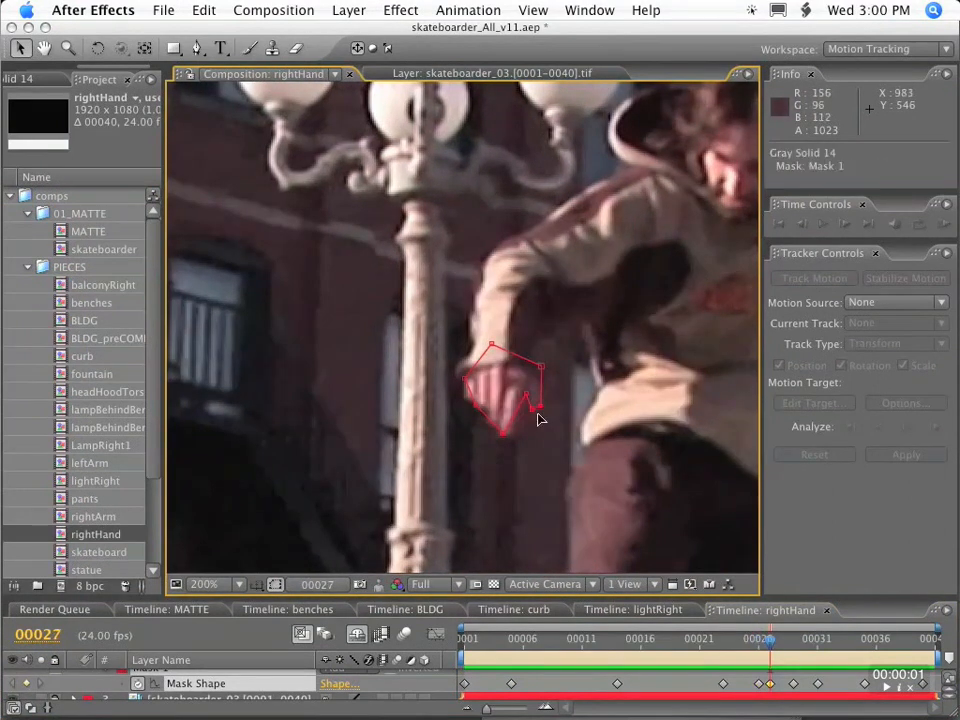
key(k)
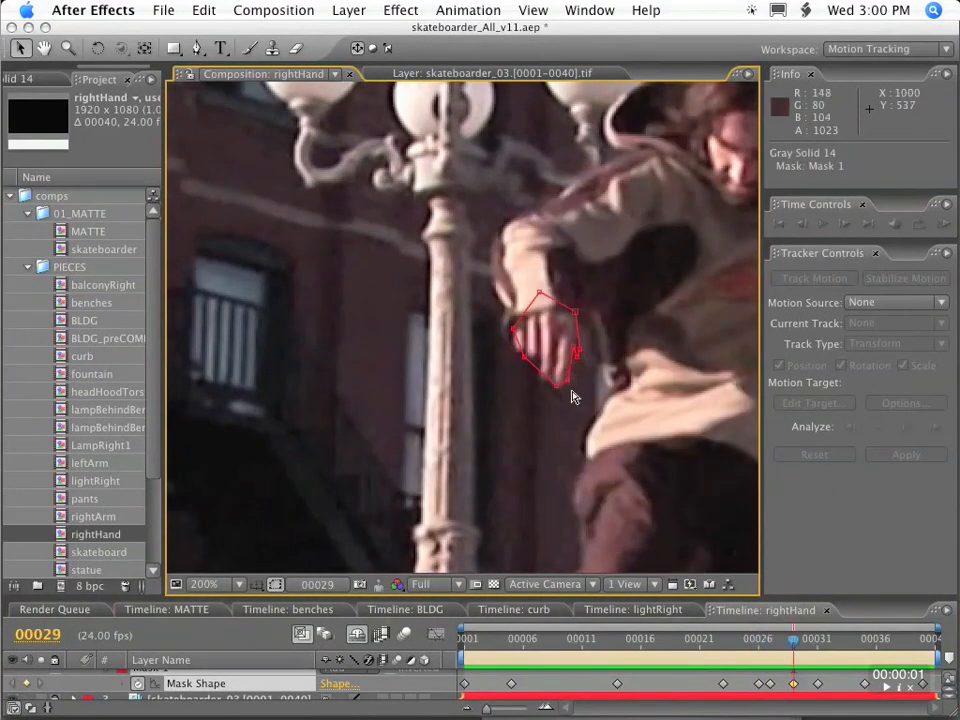
key(k)
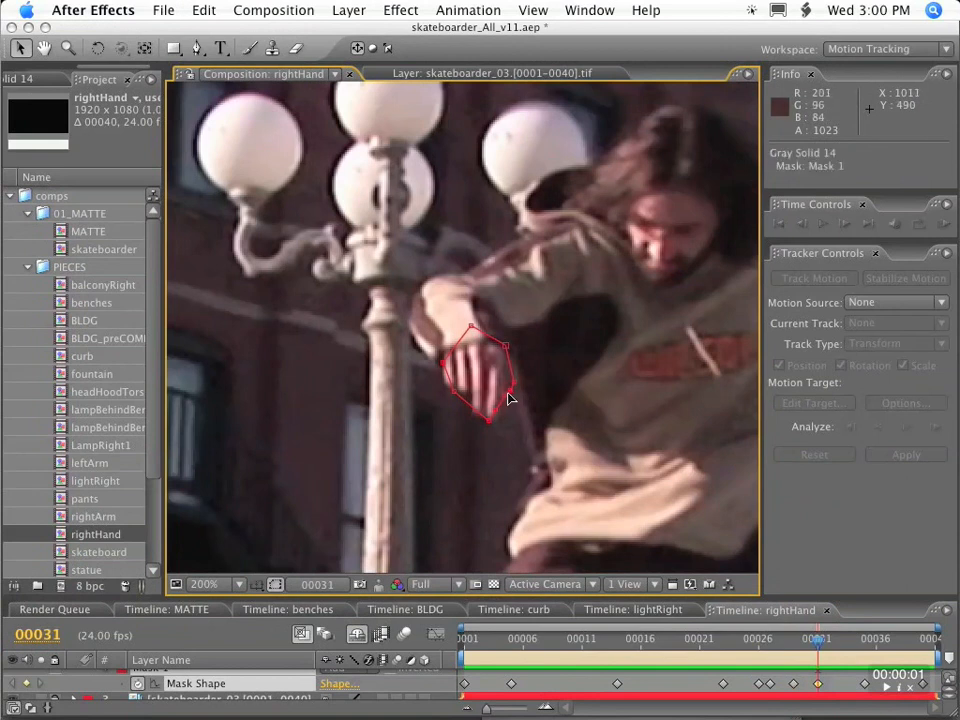
Convert Mask 1 on Gray Solid 14 to a RotoBezier mask.
key(super+shift+a)
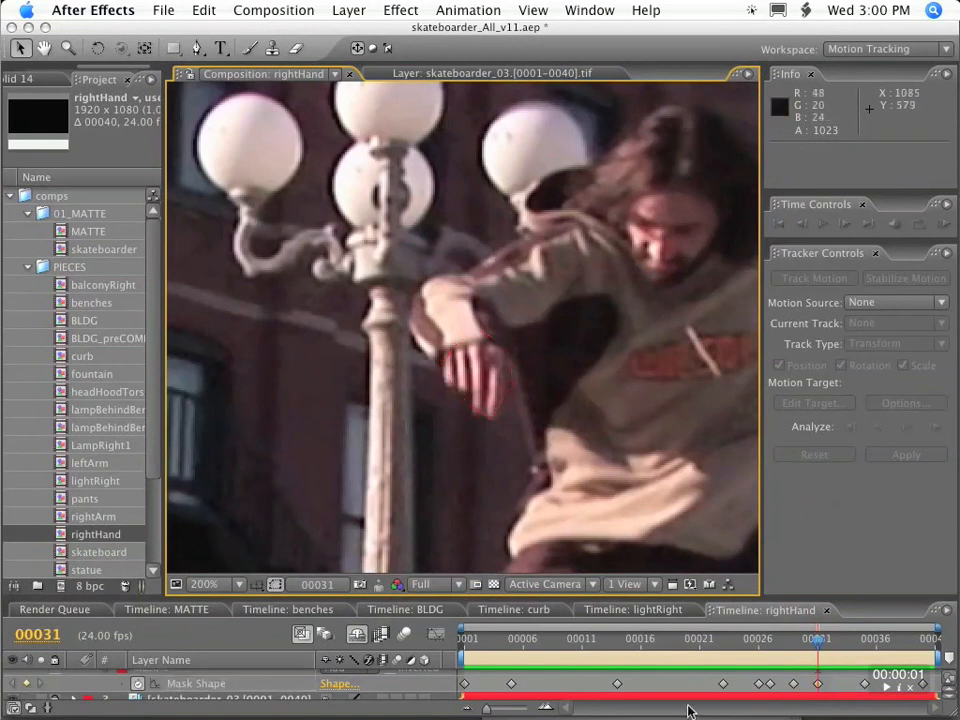
click(145, 673)
click(347, 13)
mouse_move(381, 128)
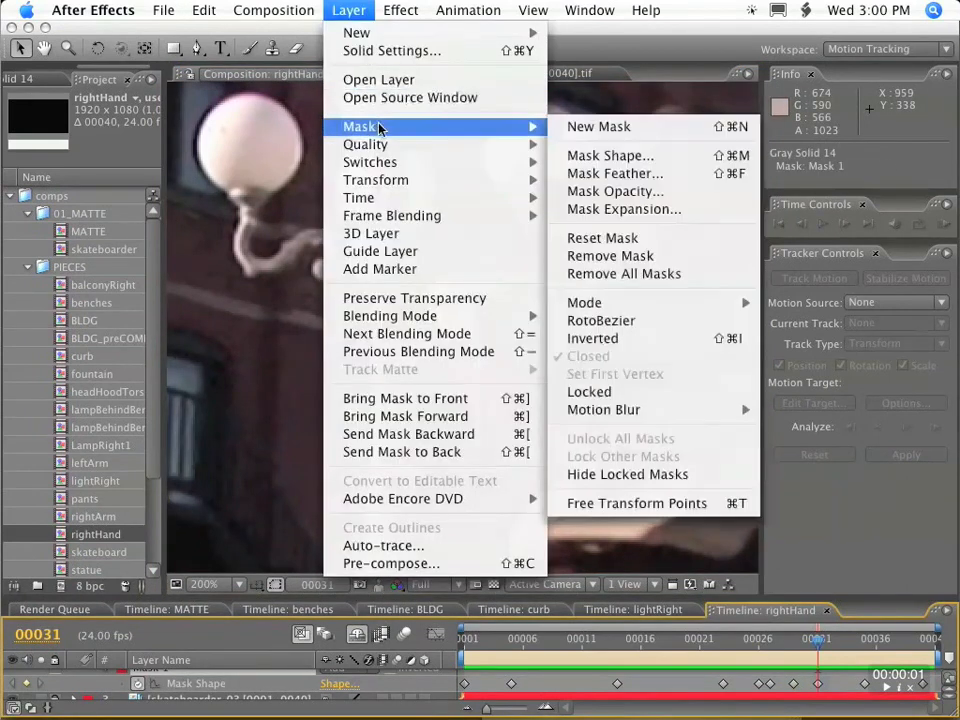
click(606, 321)
Adjust the RotoBezier tension of the mask vertices around the fingertips at the keyframes on frames 1, 5, 14 and 23.
drag(818, 639, 451, 641)
drag(460, 560, 572, 400)
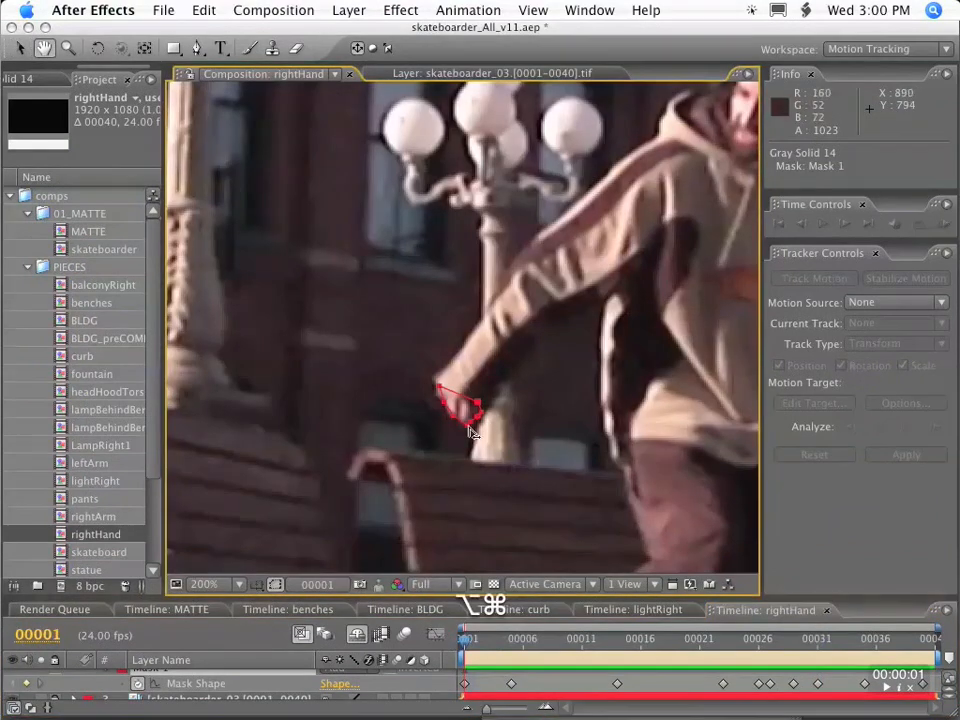
drag(471, 429, 529, 431)
key(k)
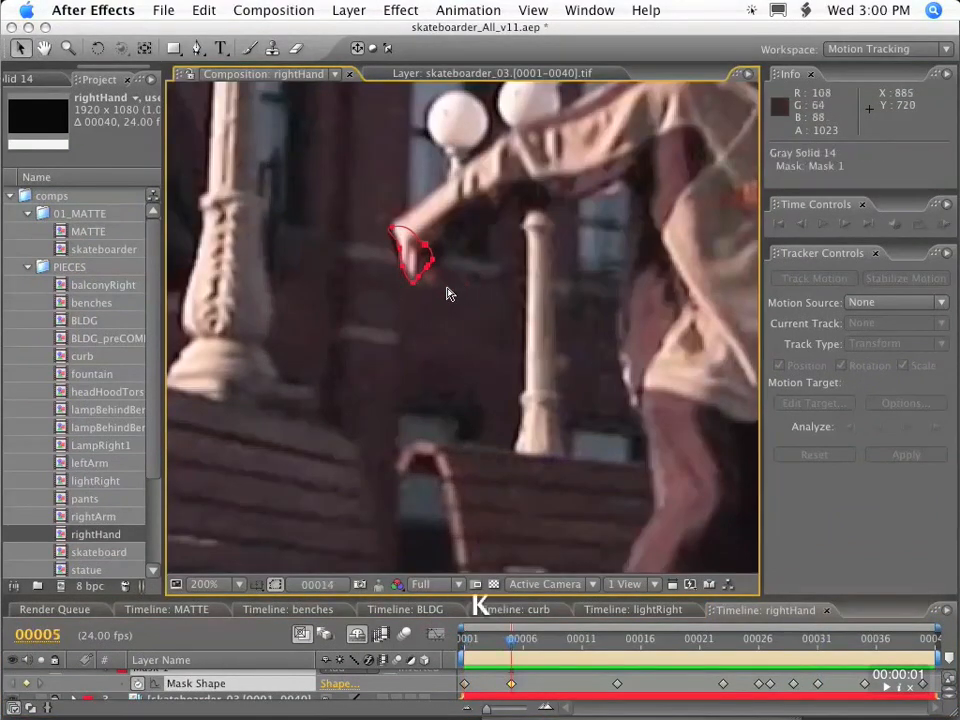
key(k)
drag(542, 214, 360, 317)
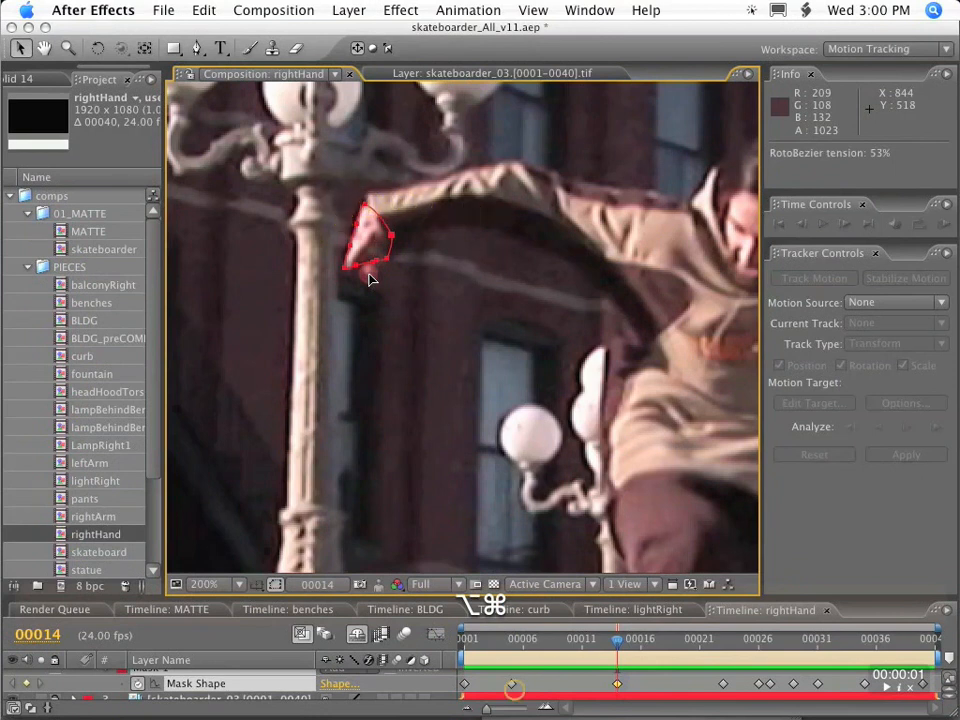
key(k)
drag(401, 358, 456, 376)
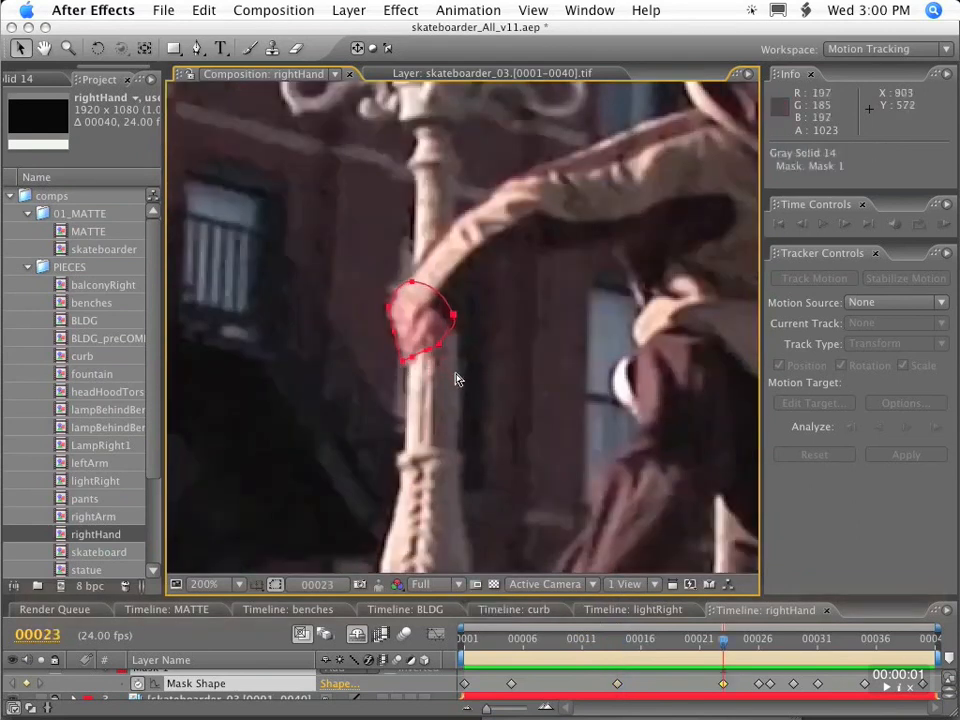
Adjust the mask's RotoBezier tension near the fingertips at the remaining keyframes from frame 26 to frame 40.
key(k)
key(k)
drag(538, 370, 612, 355)
key(k)
drag(638, 301, 688, 303)
key(k)
drag(645, 243, 700, 244)
key(k)
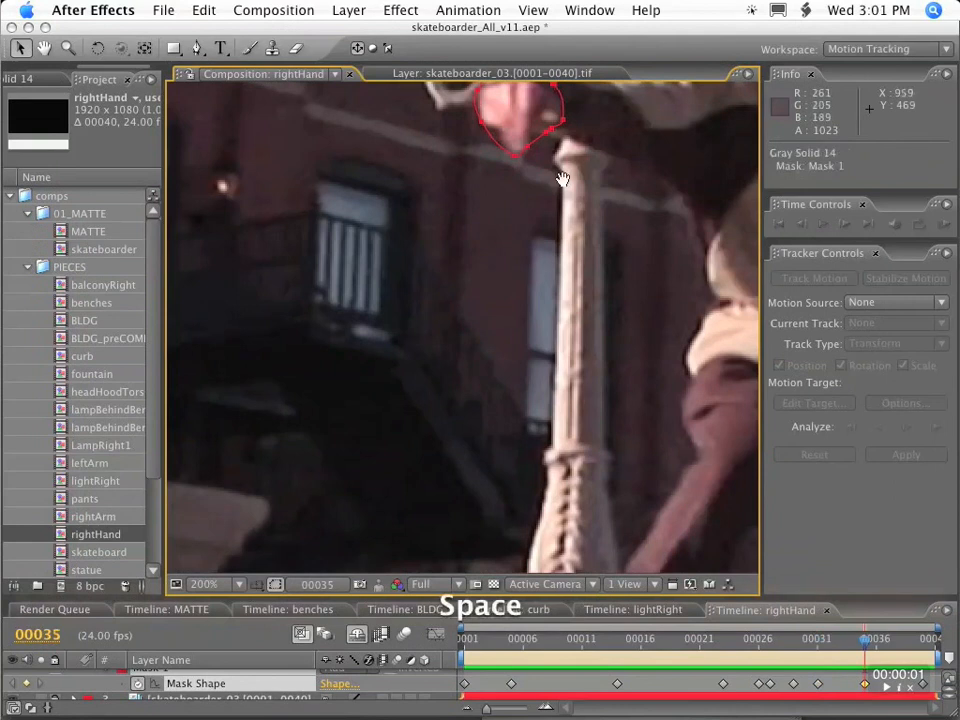
drag(567, 178, 552, 340)
key(k)
drag(322, 357, 378, 368)
Add mask vertices at frame 27 and shape the curve tightly along the fingers.
drag(522, 637, 464, 637)
drag(495, 555, 498, 105)
click(771, 638)
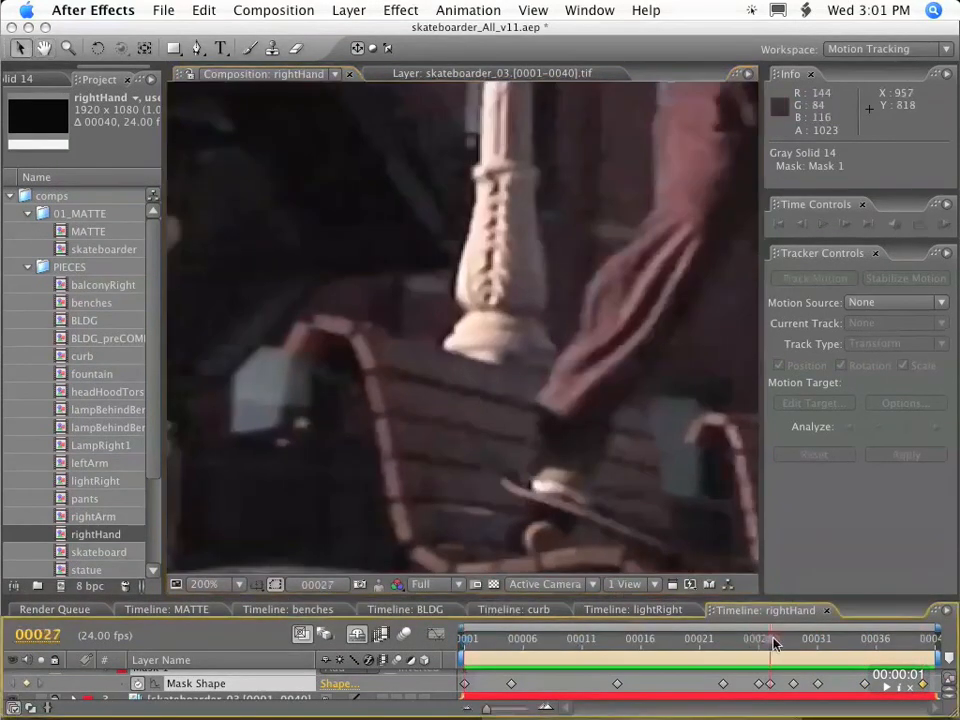
drag(460, 169, 448, 369)
key(period)
drag(695, 455, 529, 405)
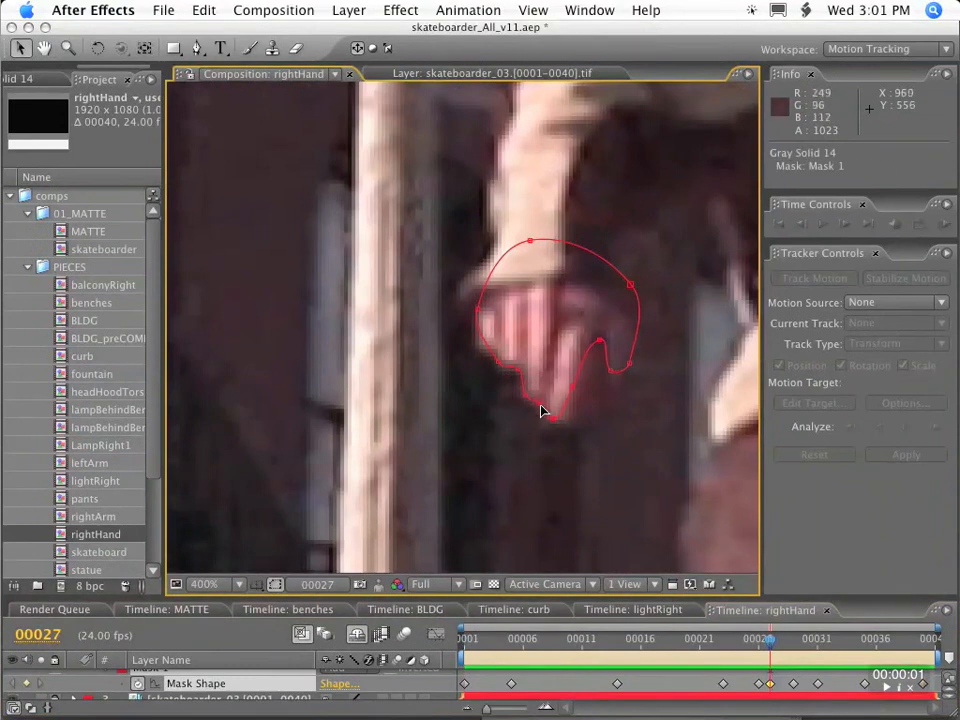
key(comma)
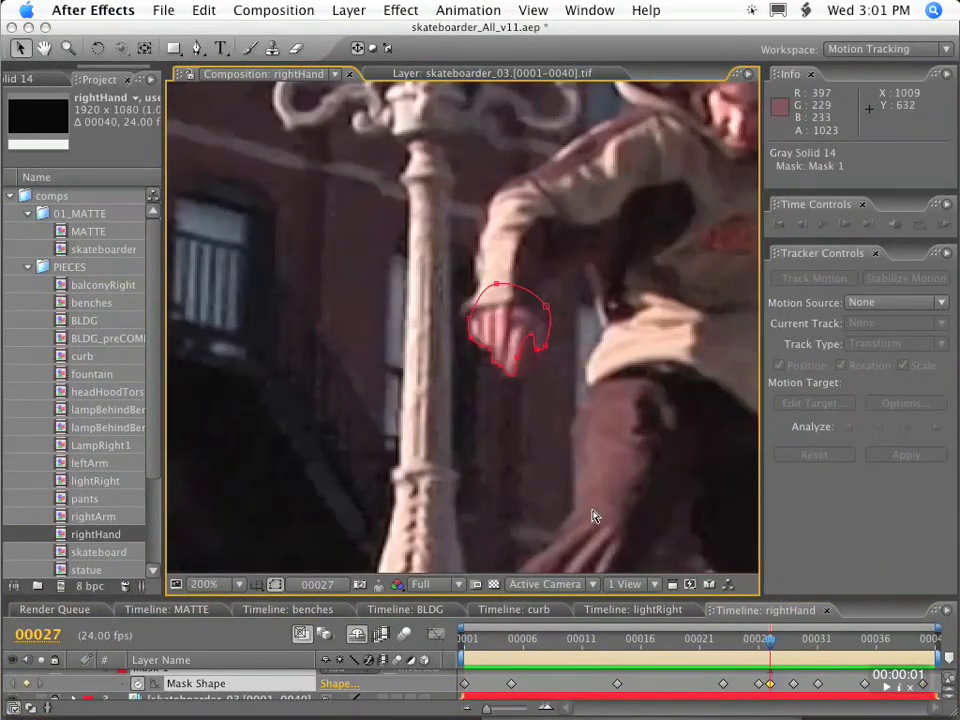
Refine the finger contour of the mask at the keyframes on frames 26 and 23.
key(Page_Up)
key(period)
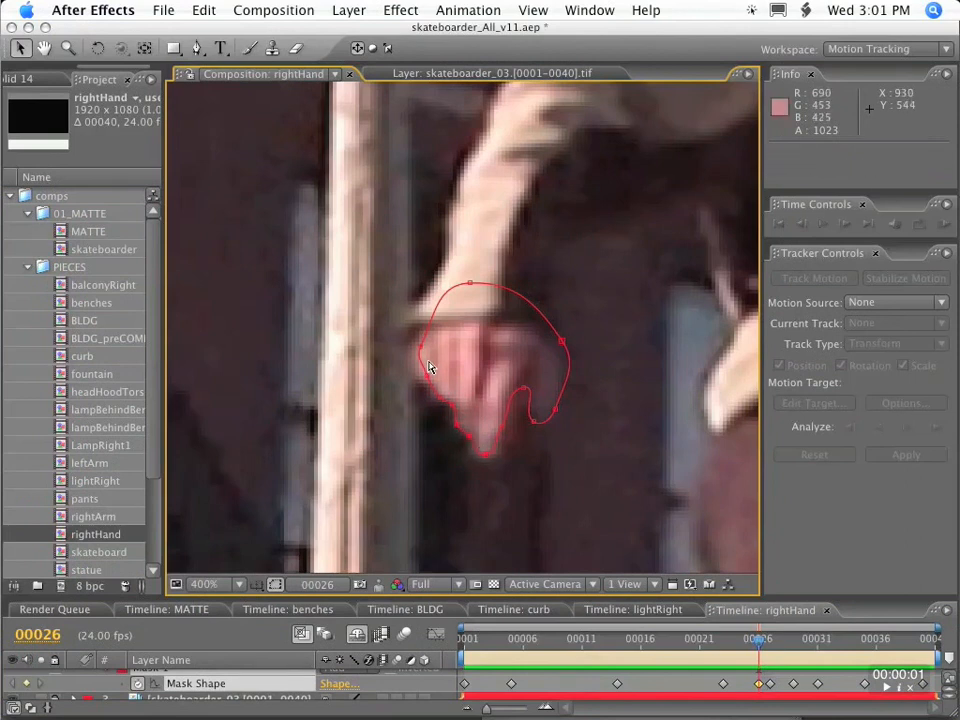
key(j)
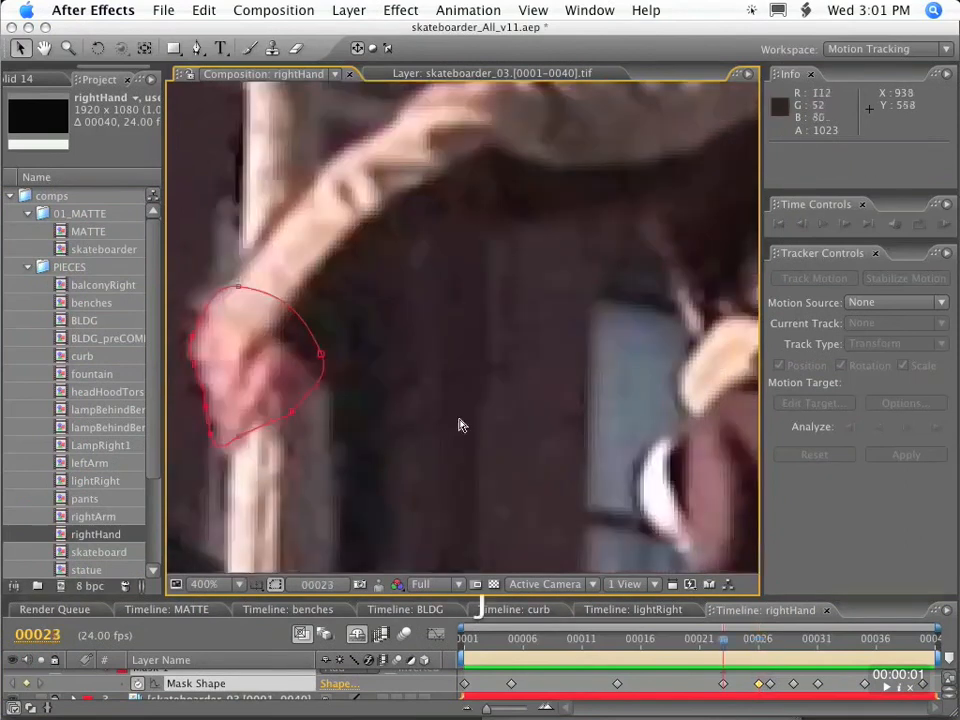
drag(457, 420, 592, 362)
drag(357, 393, 363, 397)
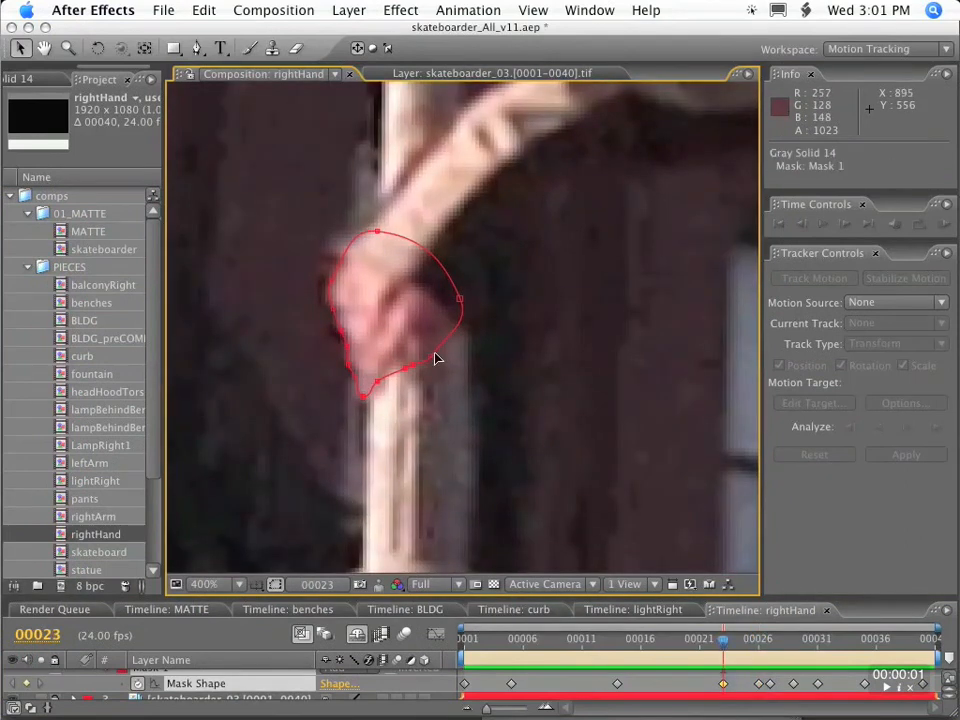
Refine the mask outline around the right hand at the earlier keyframes on frames 14, 5 and 1.
key(j)
drag(300, 202, 418, 373)
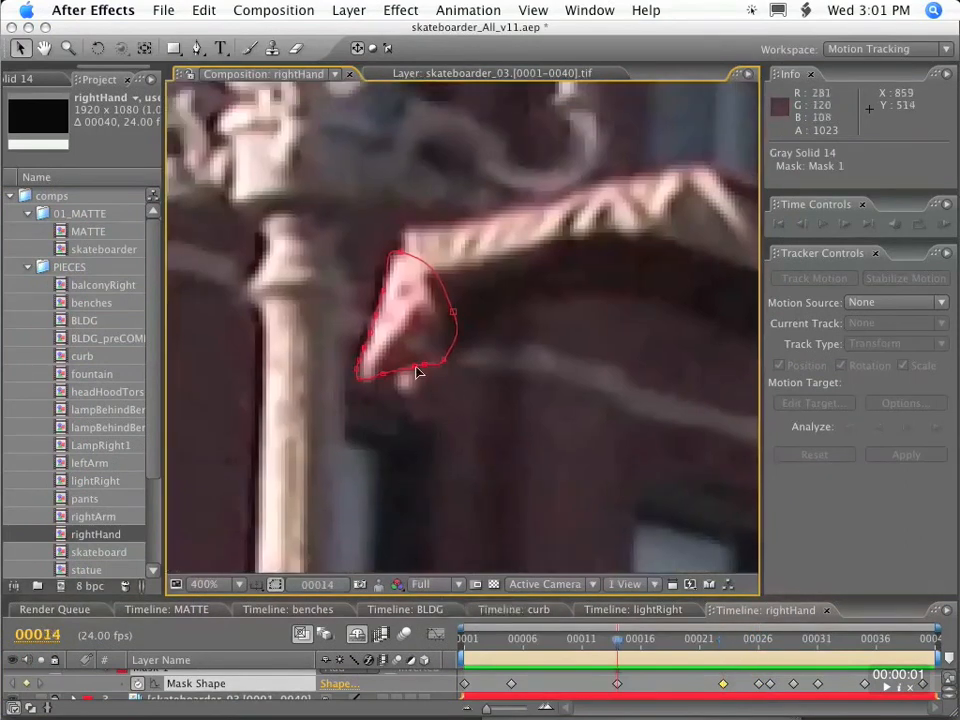
key(j)
drag(462, 210, 501, 446)
key(comma)
drag(574, 437, 394, 178)
drag(253, 536, 411, 296)
key(period)
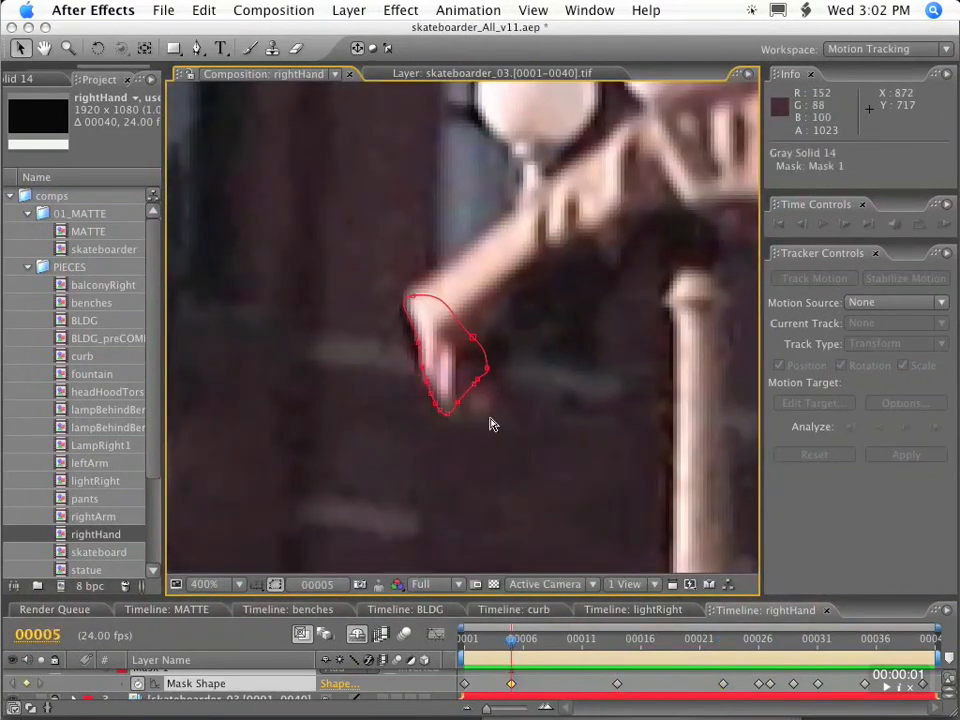
key(j)
drag(490, 446, 469, 6)
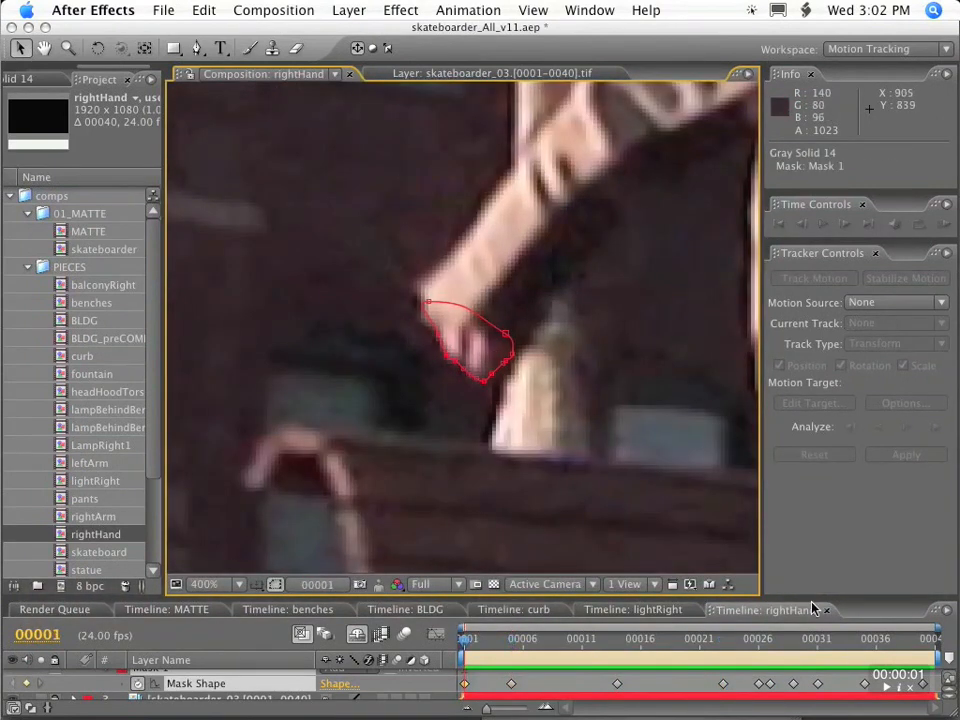
Step through the mask keyframes from frame 1 to frame 40 to check the outline around the hand.
key(k)
key(comma)
key(comma)
key(k)
key(k)
drag(476, 160, 452, 435)
key(k)
key(k)
key(k)
key(k)
key(k)
key(k)
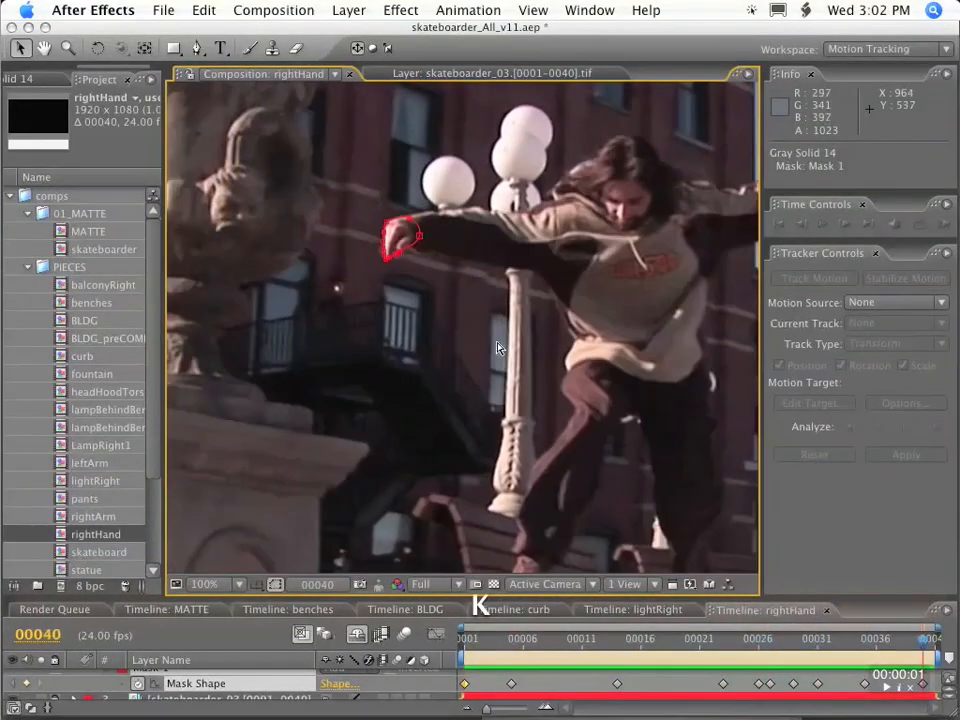
Return to the frame 35 keyframe and shape the mask along the lower edge of the hand and finger.
key(j)
key(period)
key(period)
drag(472, 122, 440, 401)
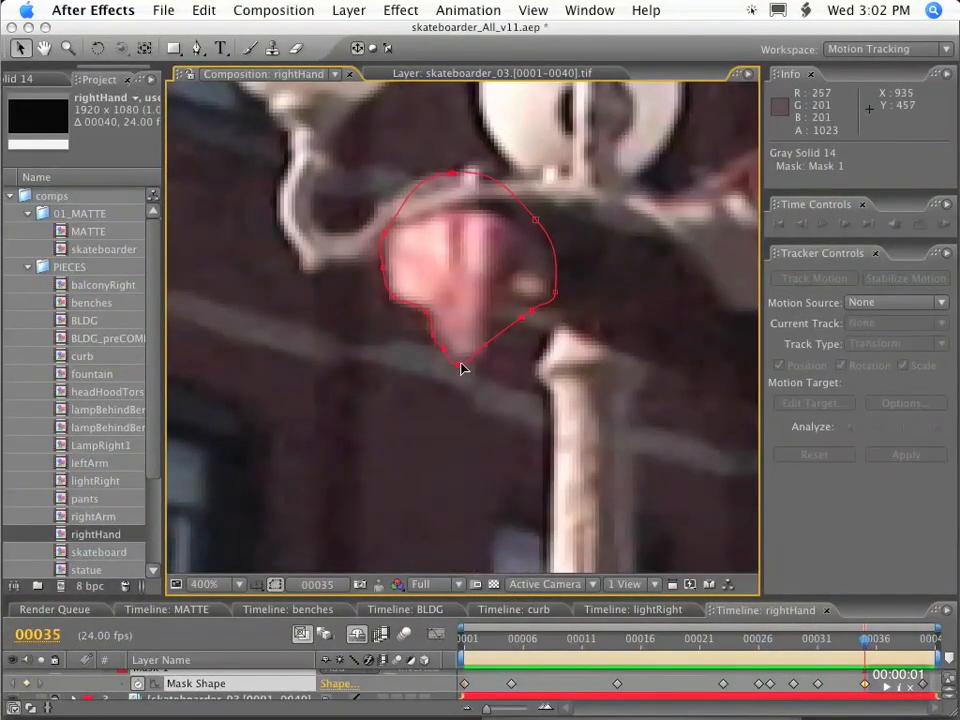
Move the lower mask vertices tightly against the fingertips at frame 31.
key(j)
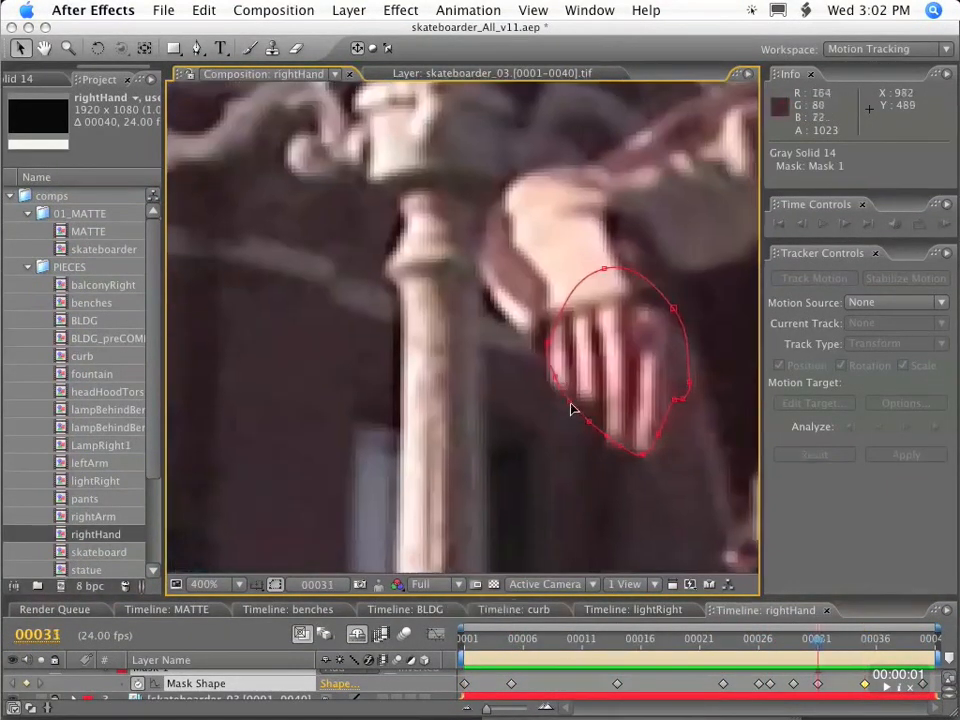
drag(570, 401, 570, 395)
drag(589, 421, 596, 405)
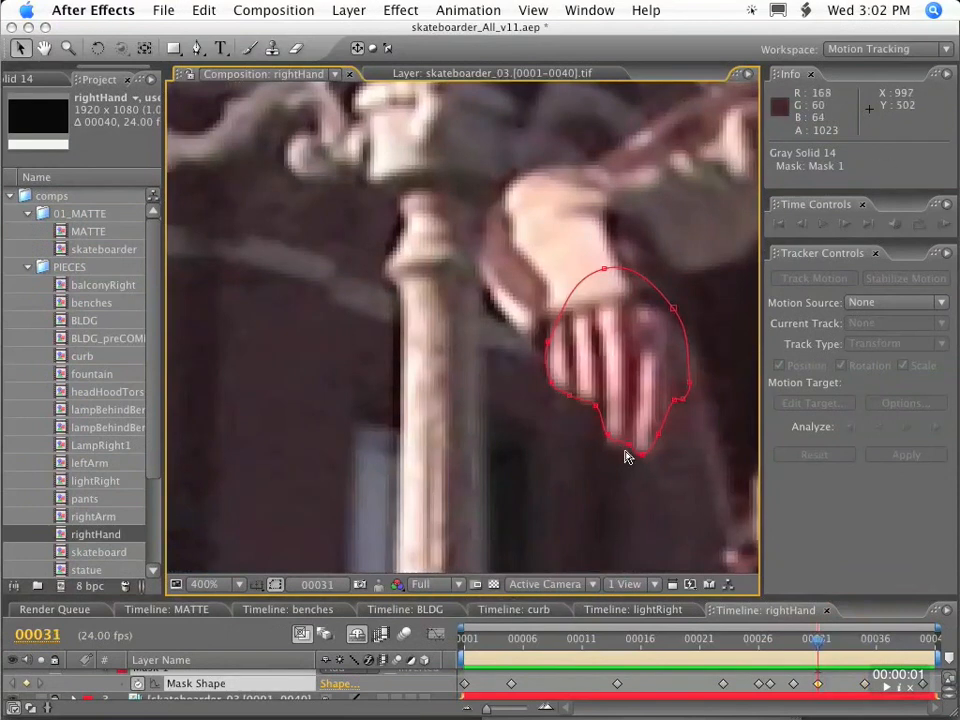
Reshape the mask at frame 37 to follow the knuckles and the extended finger.
key(k)
key(k)
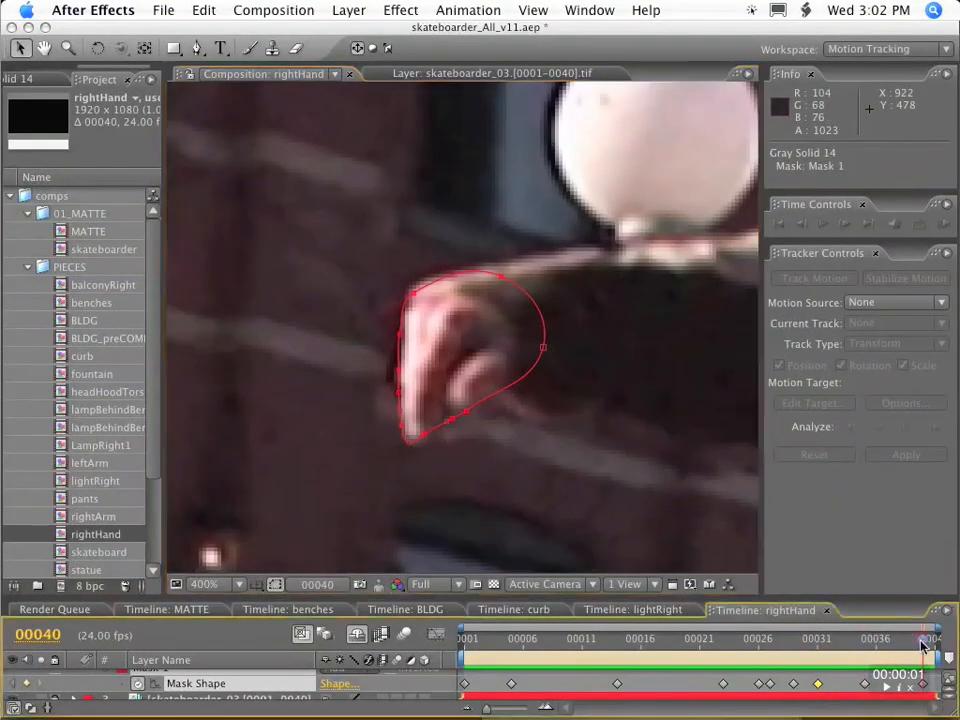
drag(922, 645, 891, 641)
drag(534, 383, 540, 390)
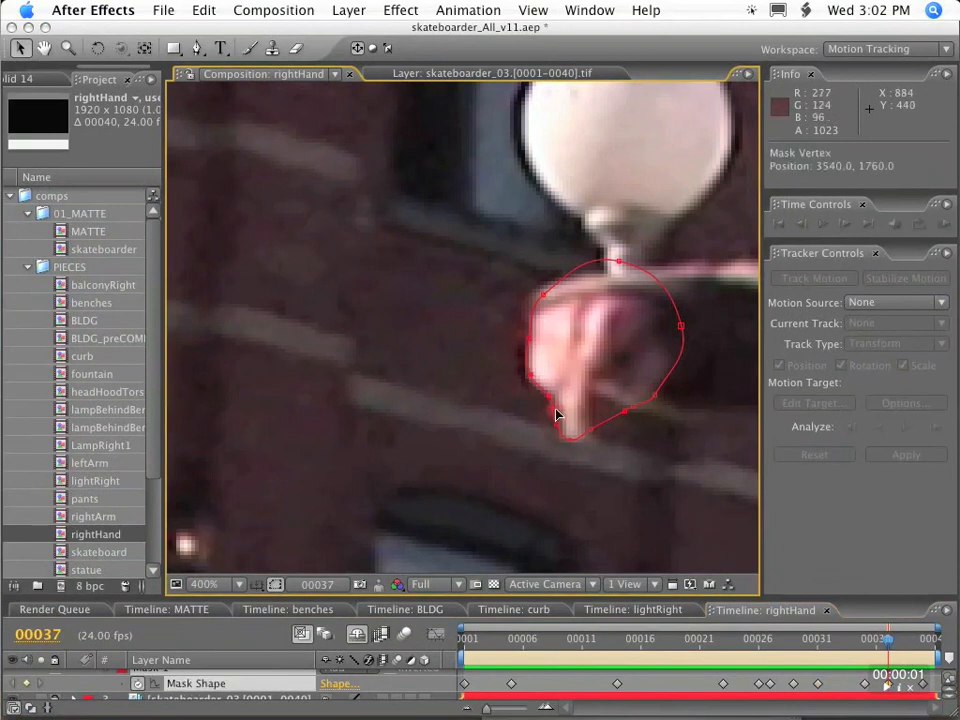
Go back to frame 29 and pull the lower mask vertices in along the fingertips.
drag(888, 641, 865, 643)
key(space)
drag(740, 435, 514, 362)
drag(865, 642, 818, 644)
key(space)
drag(614, 433, 500, 215)
drag(818, 644, 793, 641)
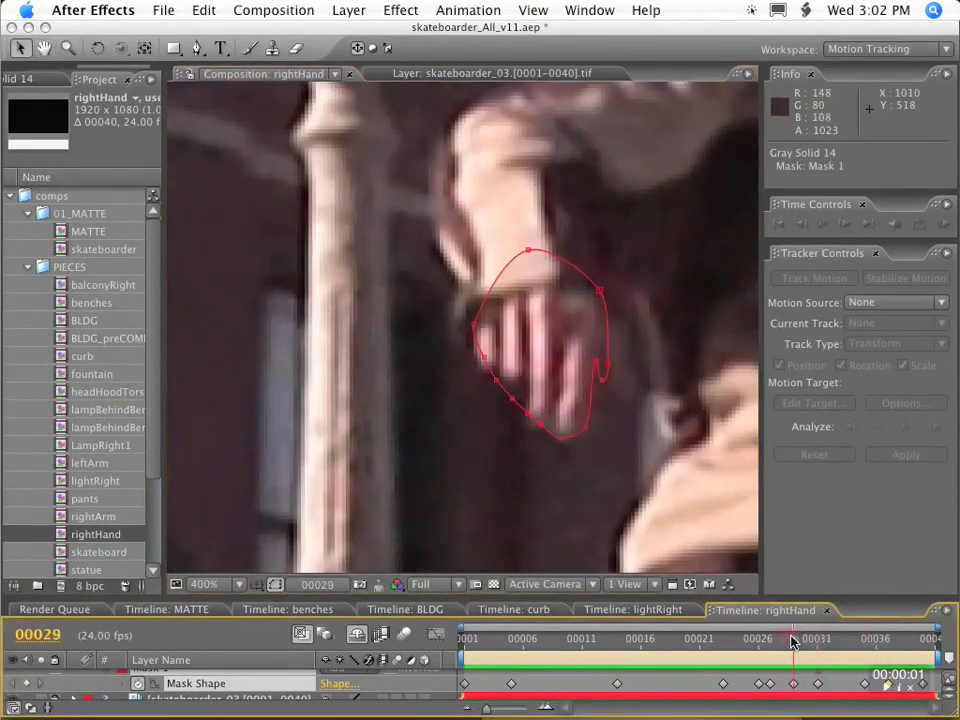
drag(514, 387, 520, 389)
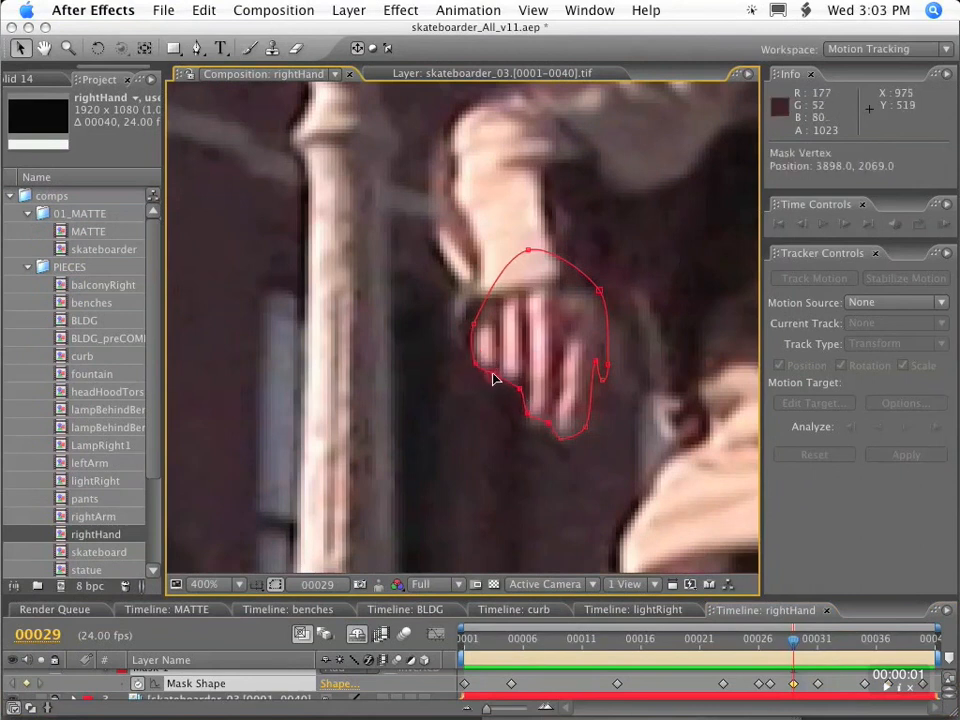
Refine the hand mask at frames 26 and 24 by pulling its vertices onto the hand's edges.
drag(793, 641, 757, 646)
drag(328, 490, 317, 478)
drag(758, 642, 735, 645)
key(space)
drag(330, 504, 495, 381)
drag(332, 346, 327, 351)
Adjust the mask vertices around the hand at frame 22 and fine-tune the outline at frame 19.
drag(735, 642, 712, 642)
drag(215, 403, 511, 430)
key(space)
drag(712, 642, 676, 642)
drag(422, 226, 422, 213)
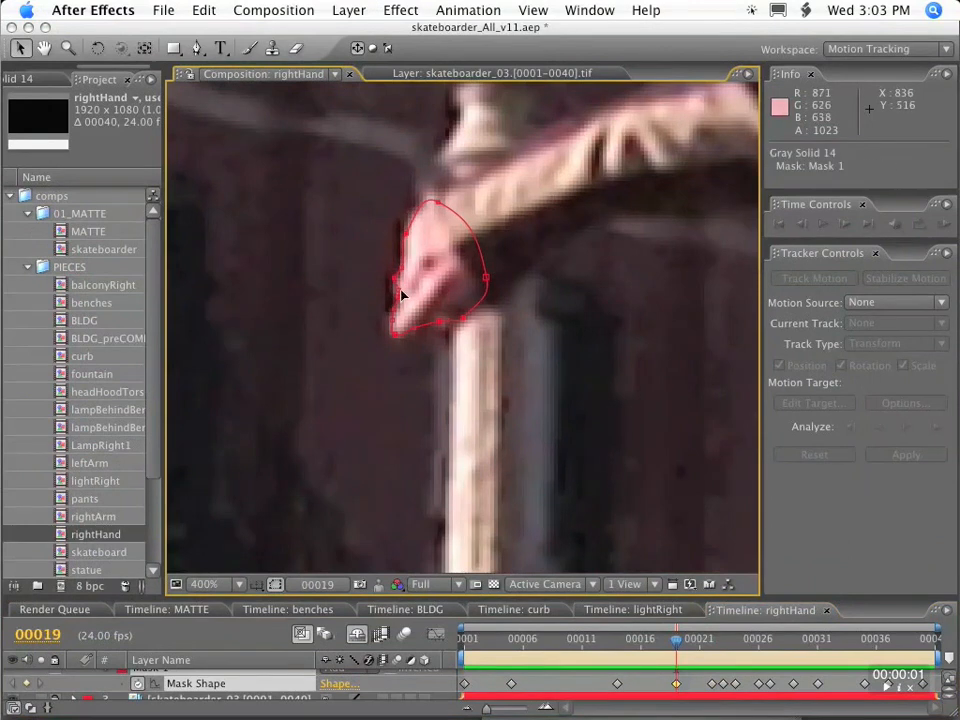
Step back to frame 16 and rotate the whole mask slightly to match the hand's angle.
key(Page_Up)
key(Page_Up)
key(Page_Up)
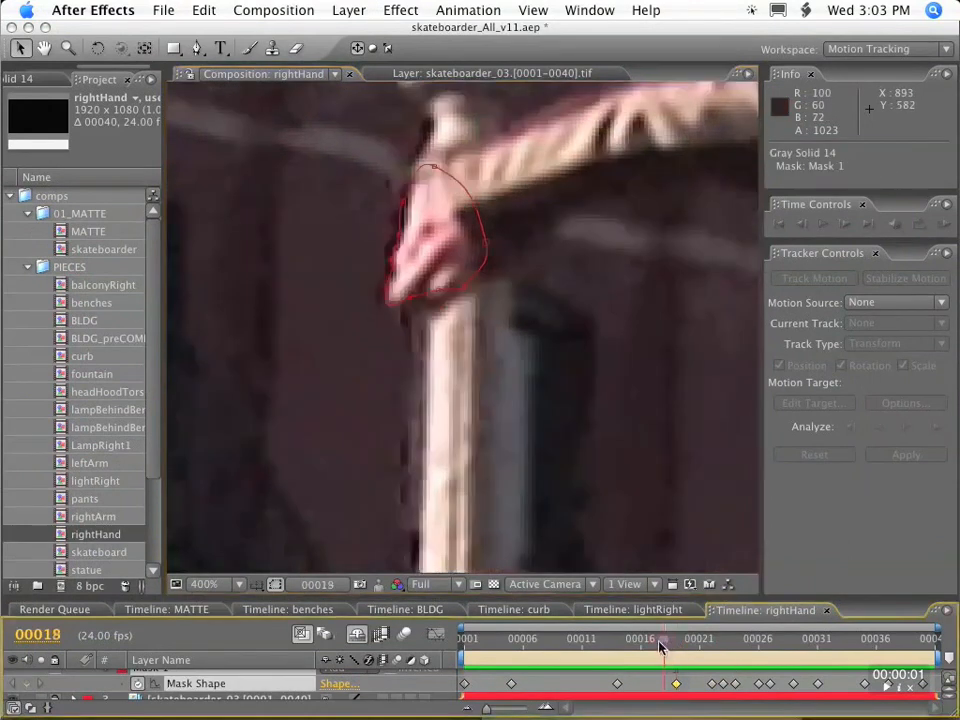
double_click(400, 262)
drag(600, 190, 600, 198)
Reposition and rotate the whole mask at frame 15 so it follows the hand.
click(626, 646)
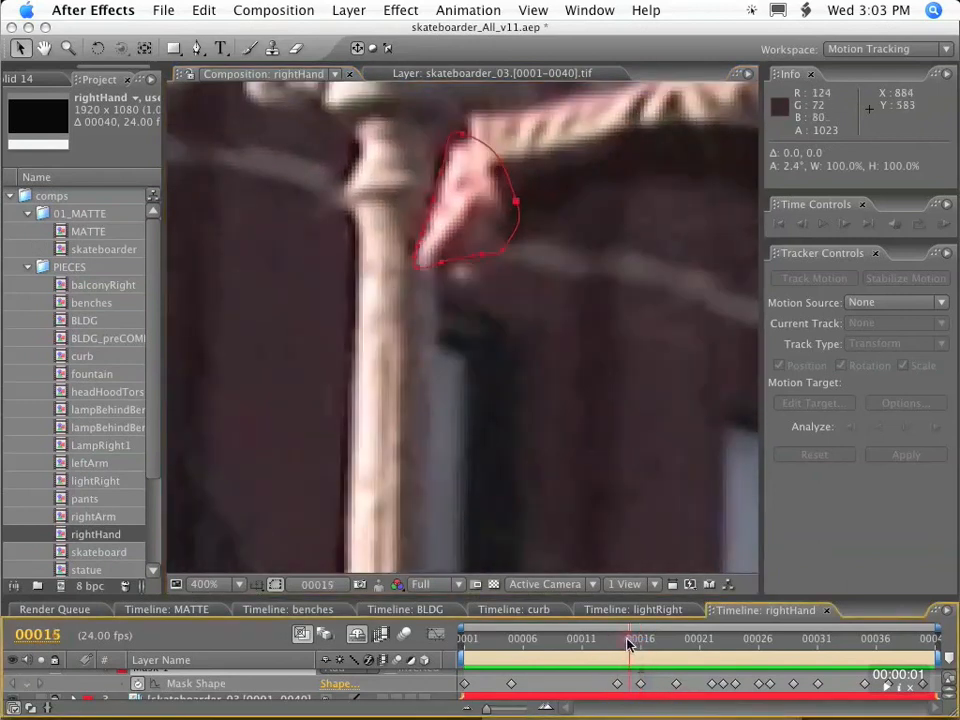
double_click(521, 206)
drag(461, 209, 419, 266)
drag(596, 172, 599, 178)
double_click(476, 265)
Reshape the mask outline around the hand at frame 12.
drag(627, 645, 595, 640)
click(488, 391)
key(space)
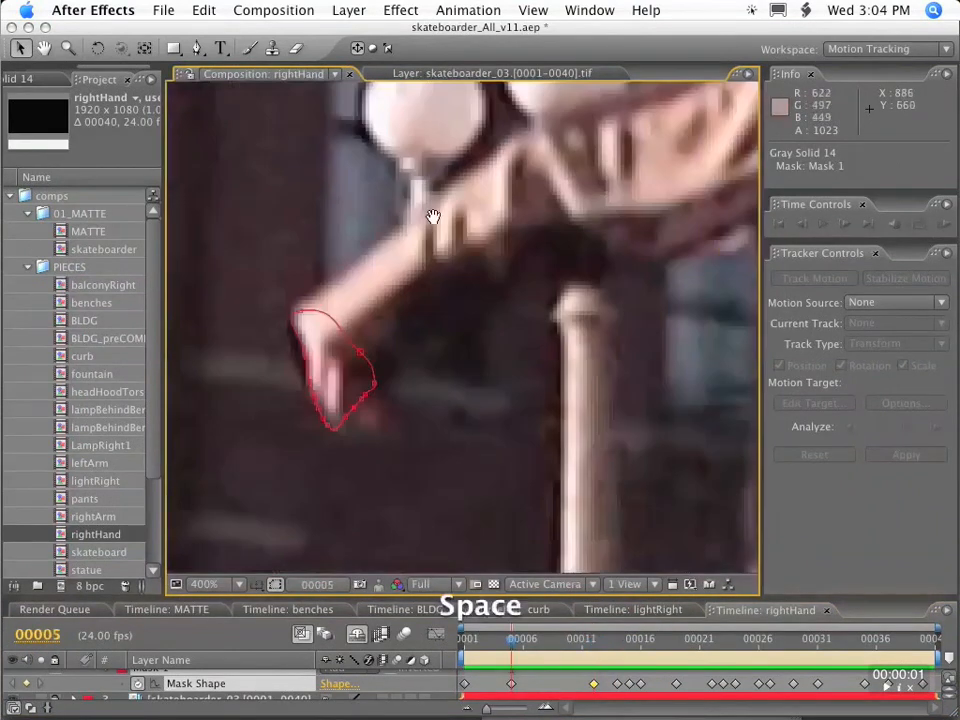
drag(361, 398, 360, 411)
Check the mask around frame 10 and fit its lower vertices to the fingertips at frame 8.
drag(512, 643, 571, 645)
scroll(384, 236, down, 2)
key(space)
scroll(473, 408, up, 1)
drag(384, 236, 475, 305)
scroll(475, 305, up, 1)
drag(572, 643, 549, 643)
key(space)
drag(520, 495, 502, 362)
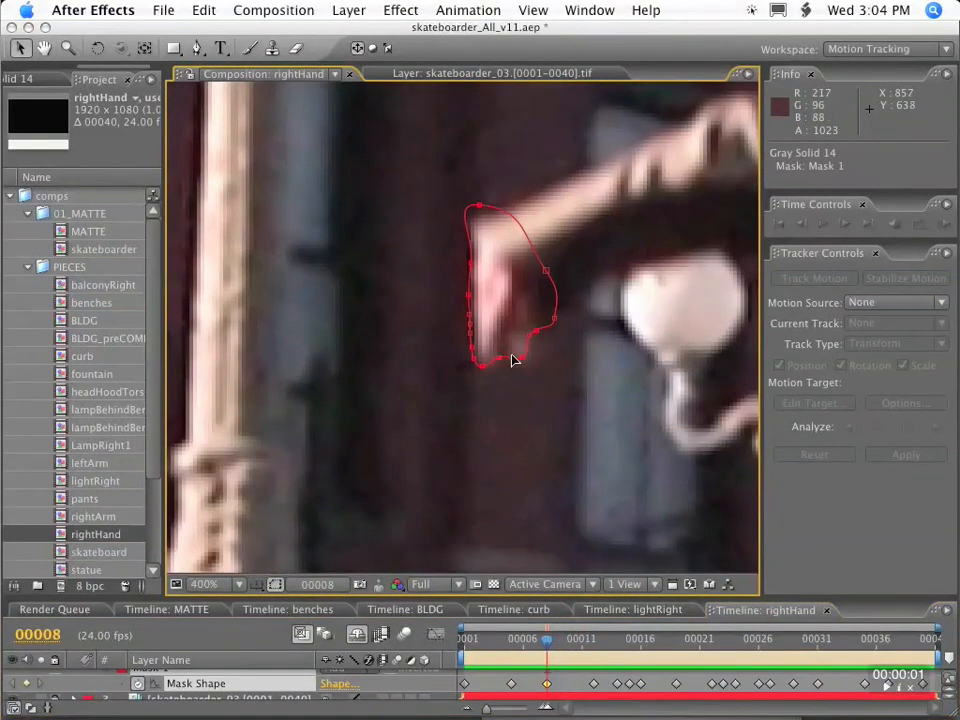
Work back through the remaining early frames to frame 4, fitting the mask vertices to the hand.
drag(547, 640, 524, 643)
key(space)
drag(547, 539, 526, 294)
drag(522, 639, 494, 641)
drag(505, 539, 490, 248)
click(503, 641)
drag(516, 304, 475, 245)
Return to frame 1 with the whole figure in view and hide the skateboarder_03 footage layer.
drag(500, 645, 458, 645)
key(comma)
key(comma)
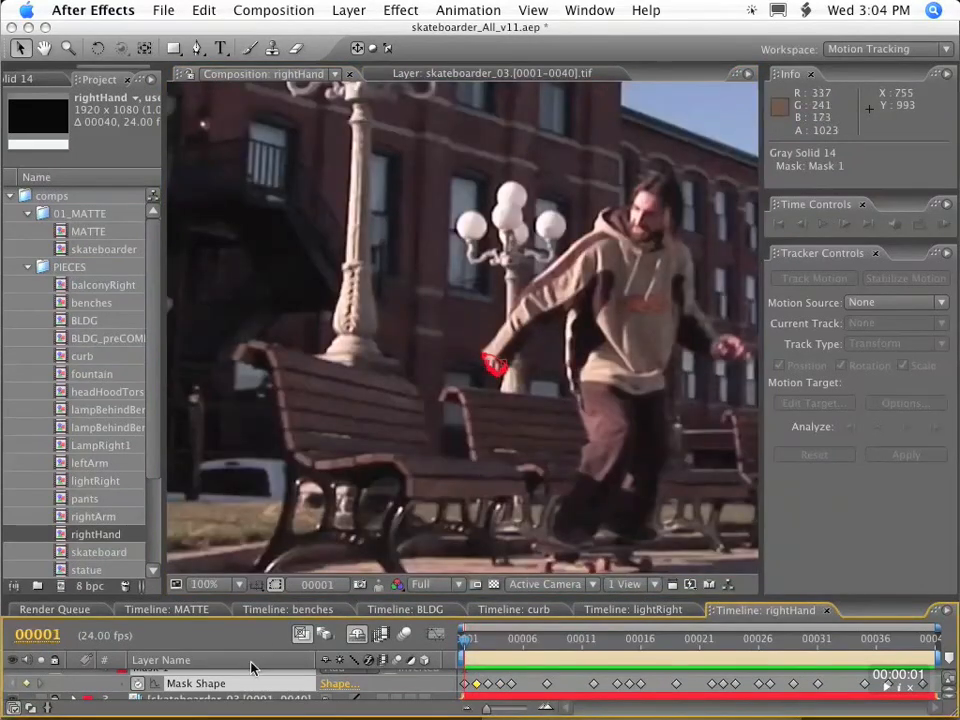
drag(269, 592, 269, 480)
click(13, 612)
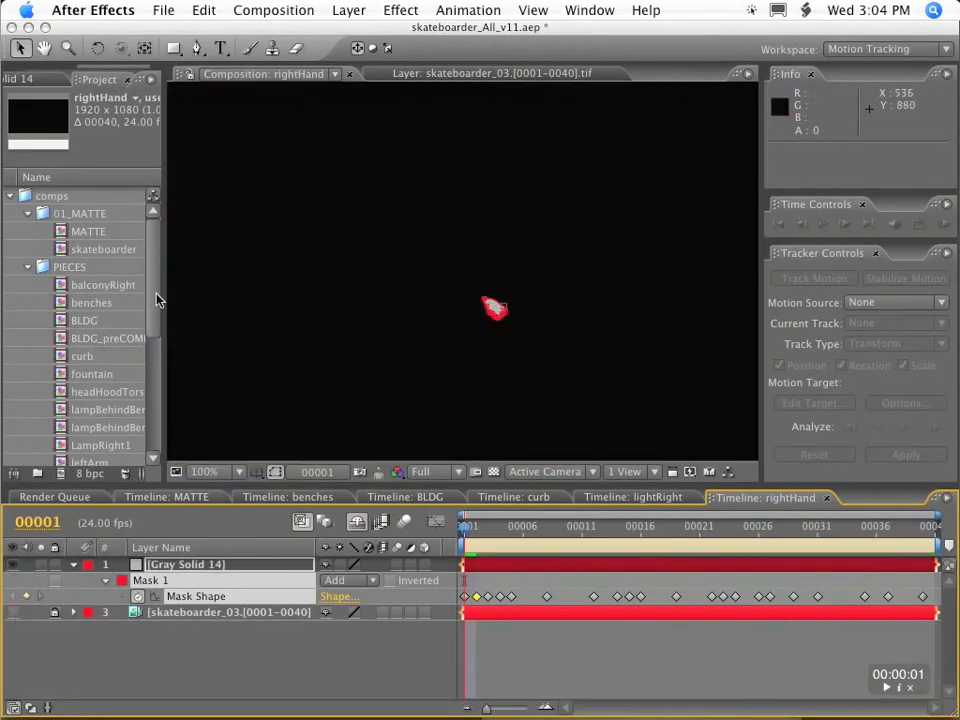
Switch to the MATTE composition and display the color read-outs as decimal values.
drag(152, 297, 161, 321)
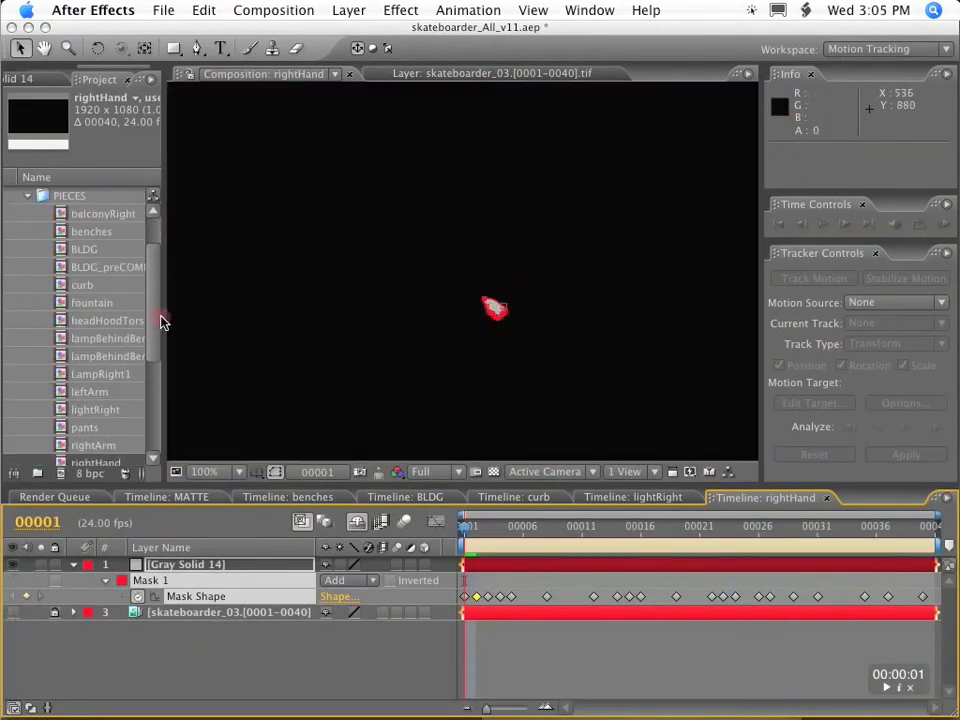
click(167, 497)
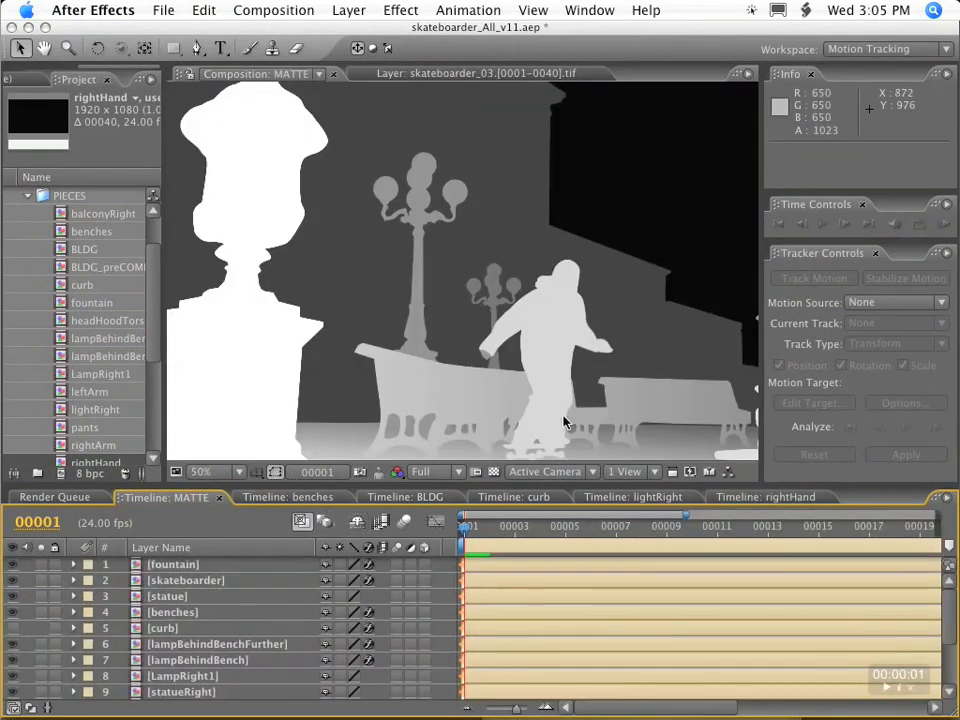
click(946, 73)
click(830, 309)
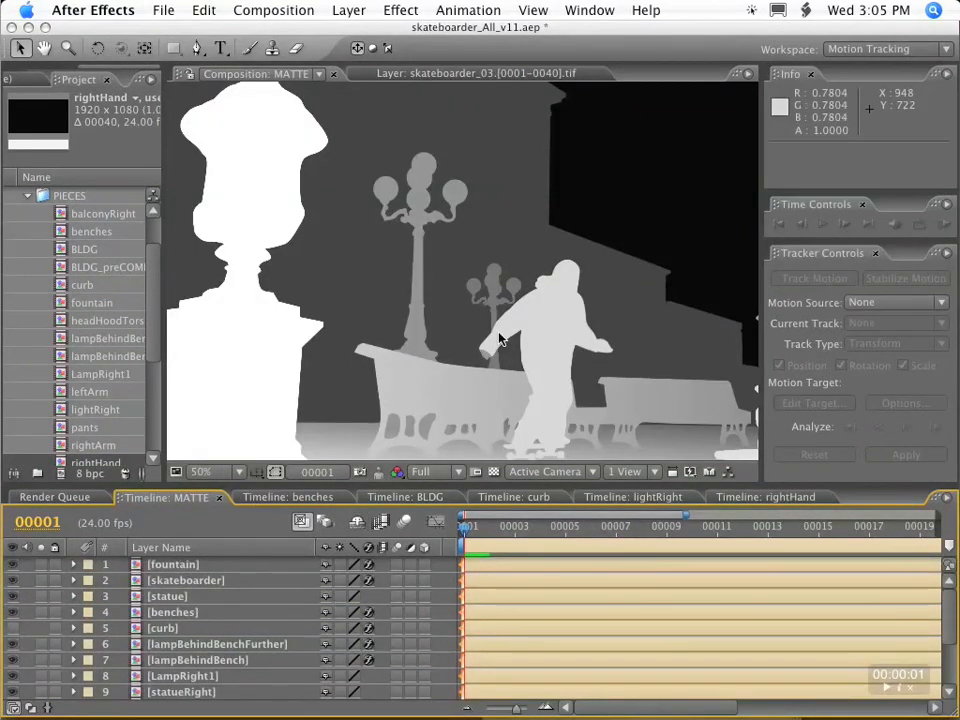
Change the color of Gray Solid 14 in the rightHand composition to a light gray with value 78.
click(783, 498)
key(super+shift+y)
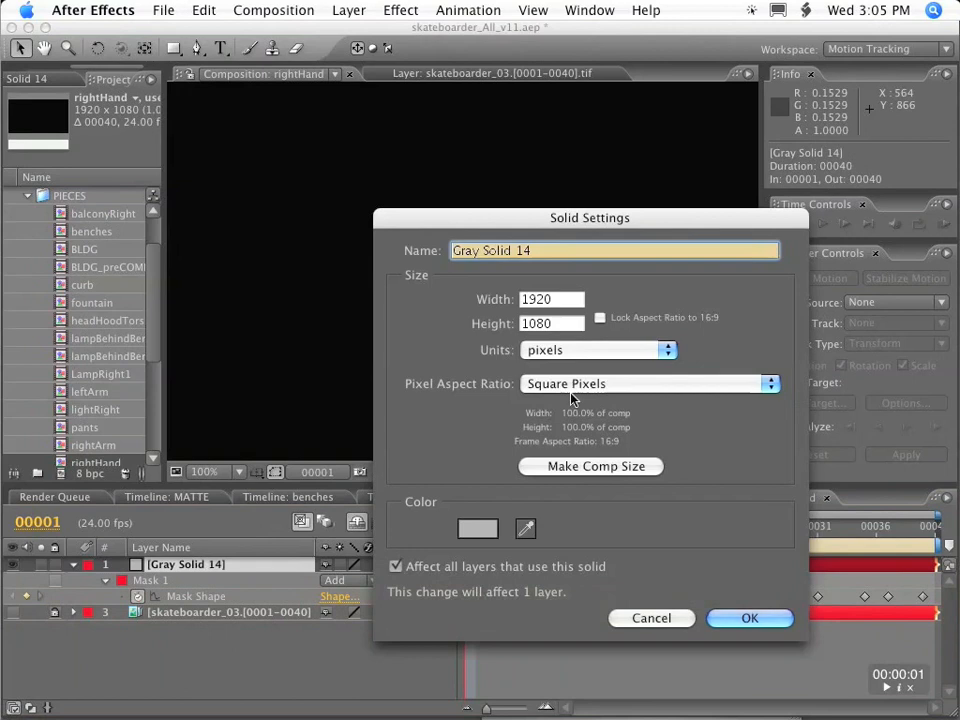
click(477, 527)
double_click(586, 400)
text(78)
key(Return)
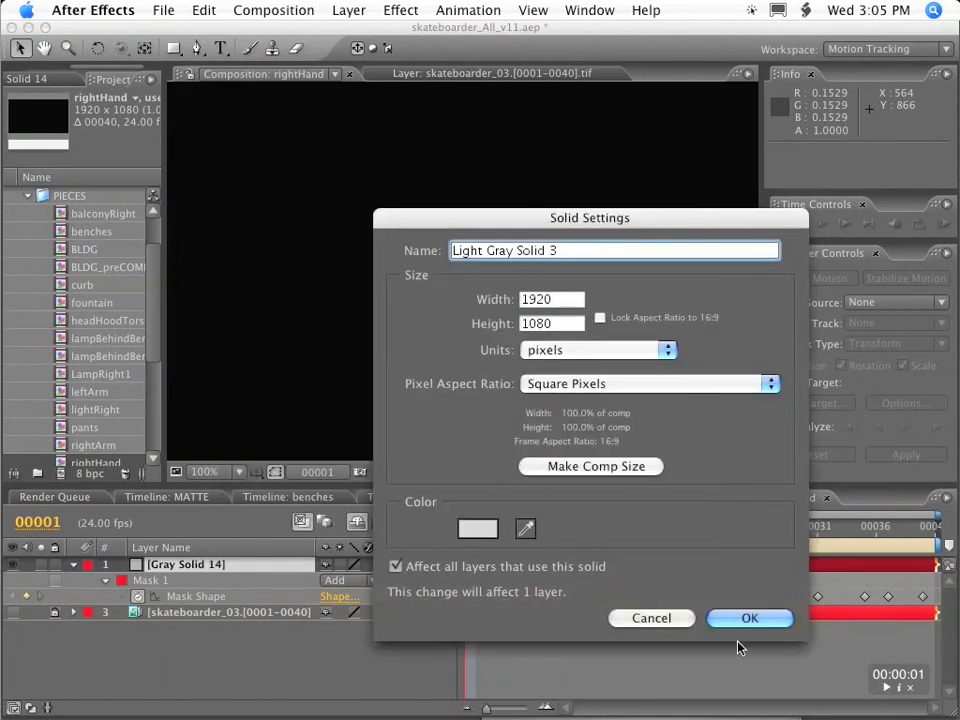
key(Return)
Open the nested skateboarder composition from MATTE and select its rightHand layer for a closer look at the hand.
click(166, 497)
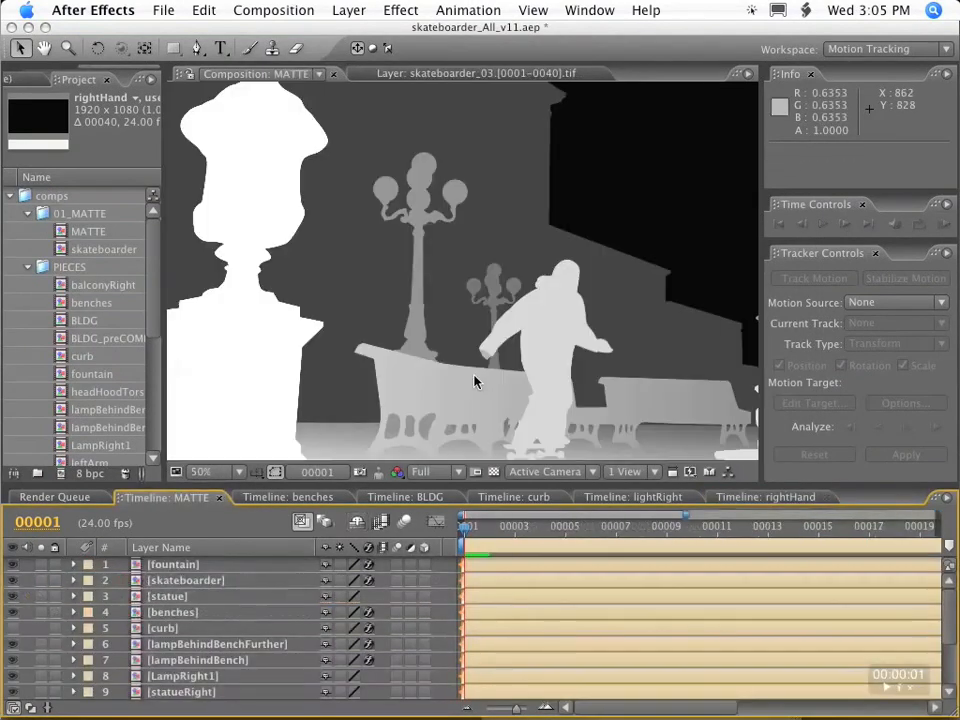
click(200, 628)
mouse_move(945, 615)
mouse_down()
mouse_move(950, 660)
mouse_move(950, 598)
mouse_up()
double_click(182, 580)
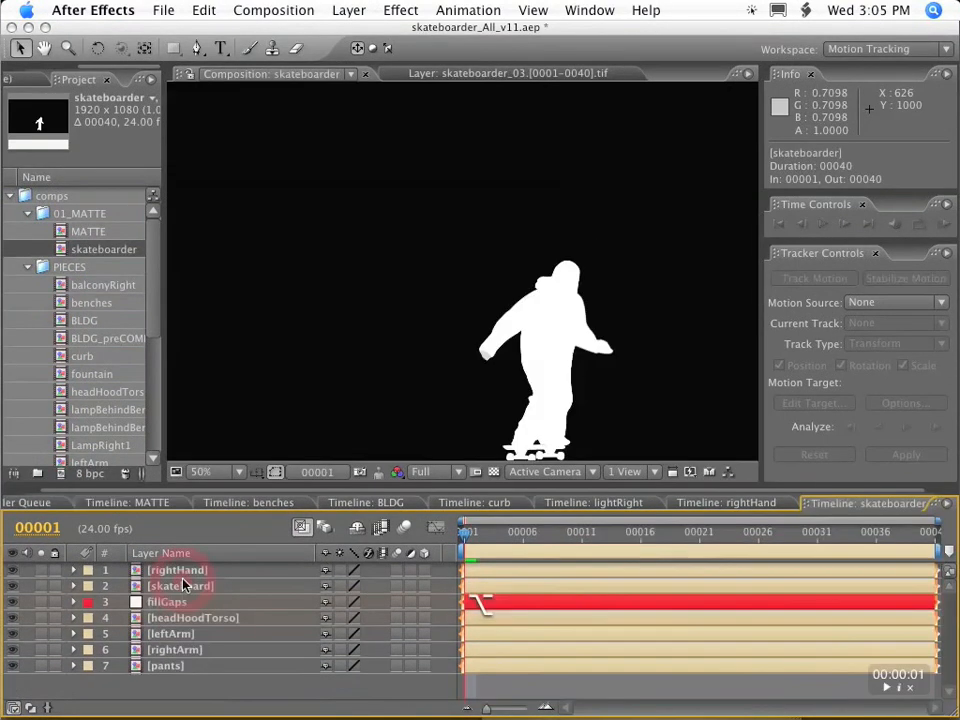
click(193, 570)
scroll(489, 285, up, 5)
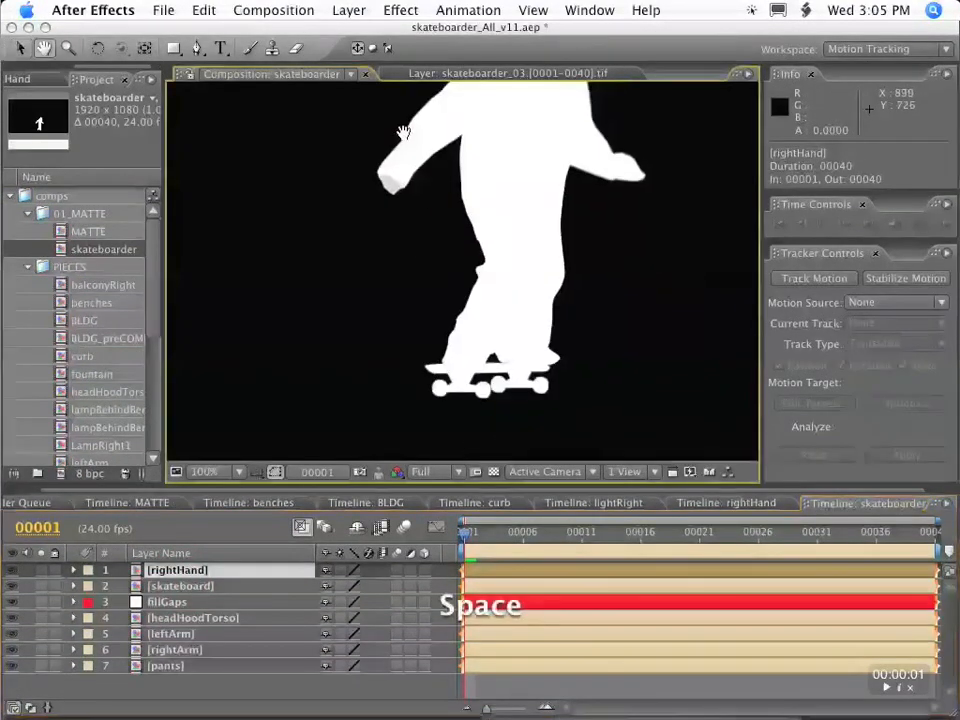
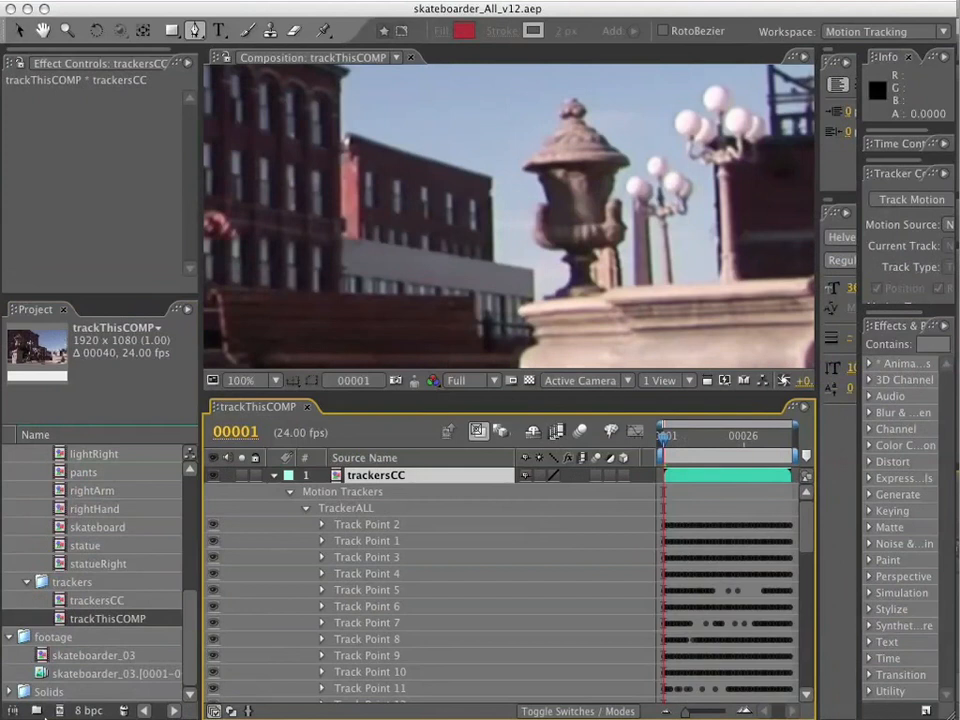
Create a new composition from the skateboarder_03 image sequence and delete the old skateboarder_03 composition.
click(80, 659)
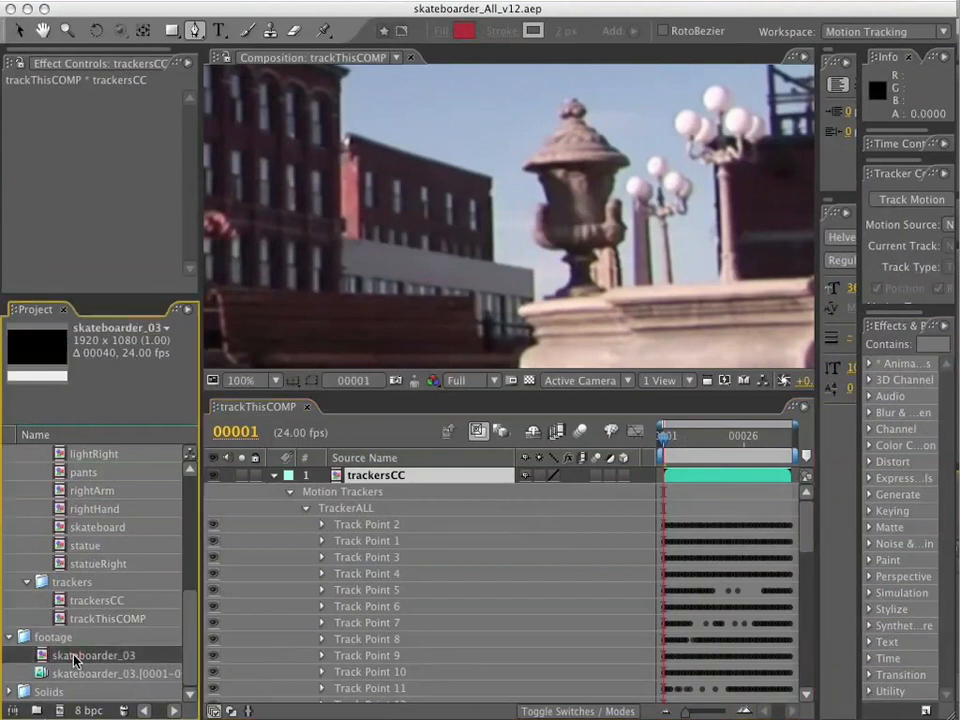
click(66, 675)
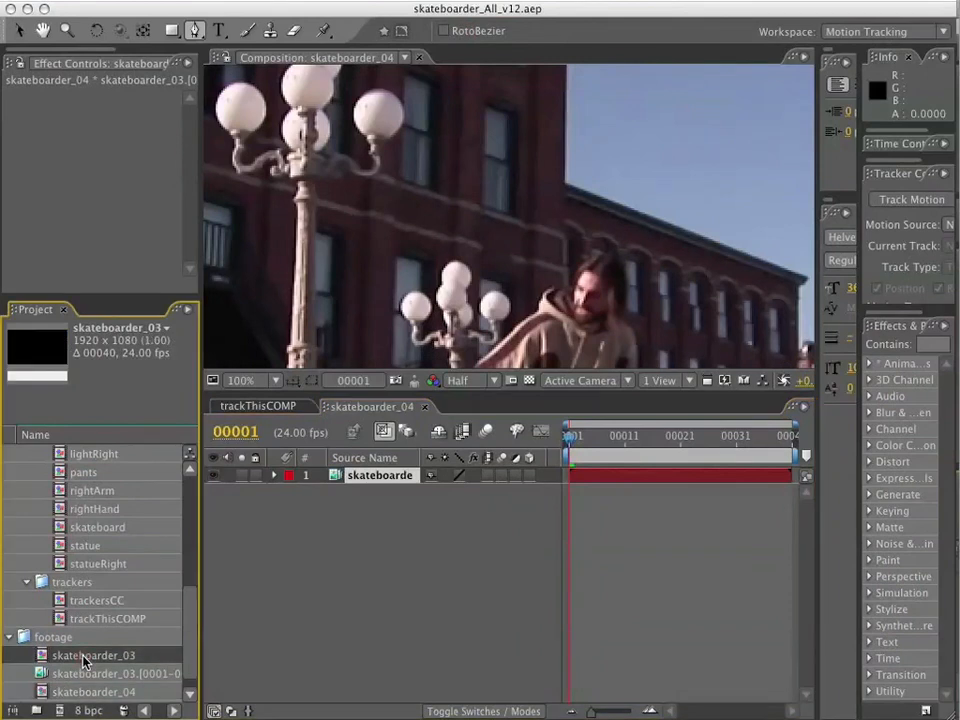
key(BackSpace)
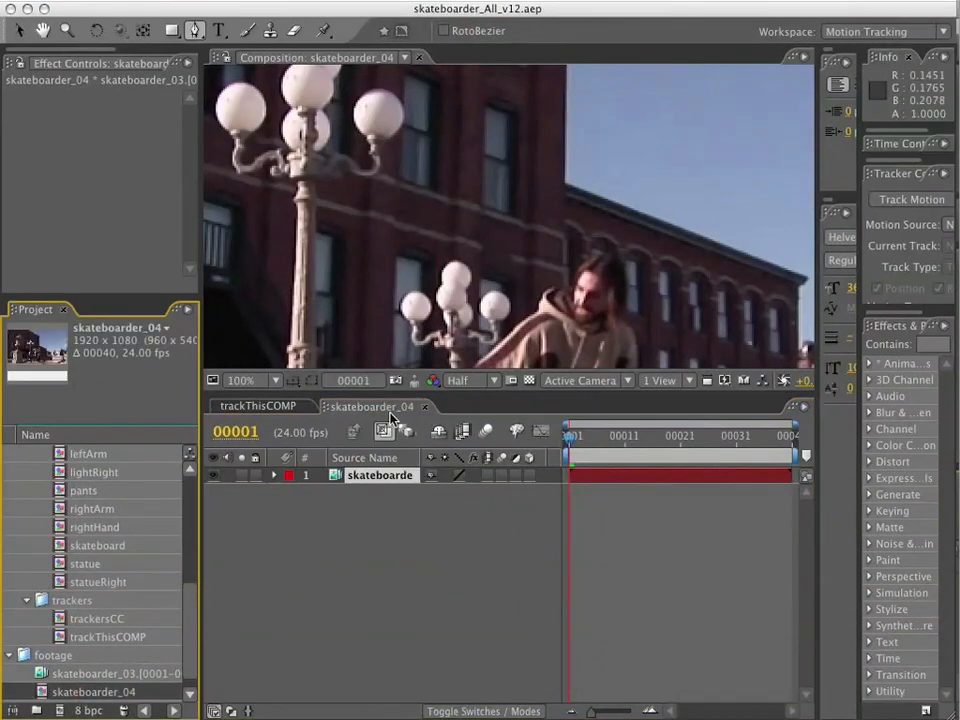
Rename the new skateboarder_04 composition as bldg.
key(Return)
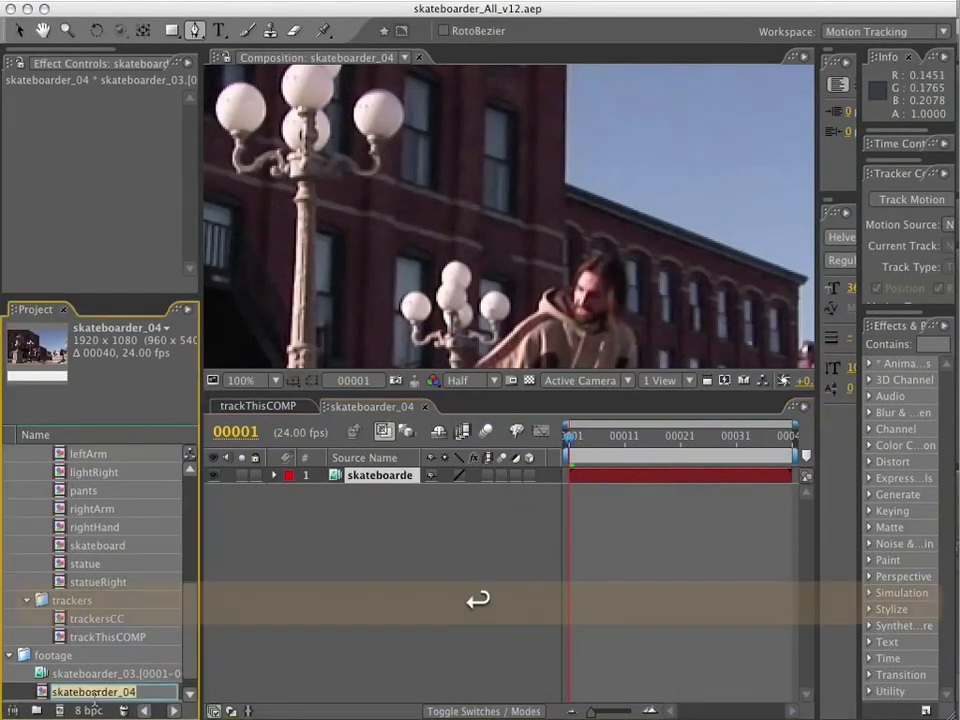
text(bl)
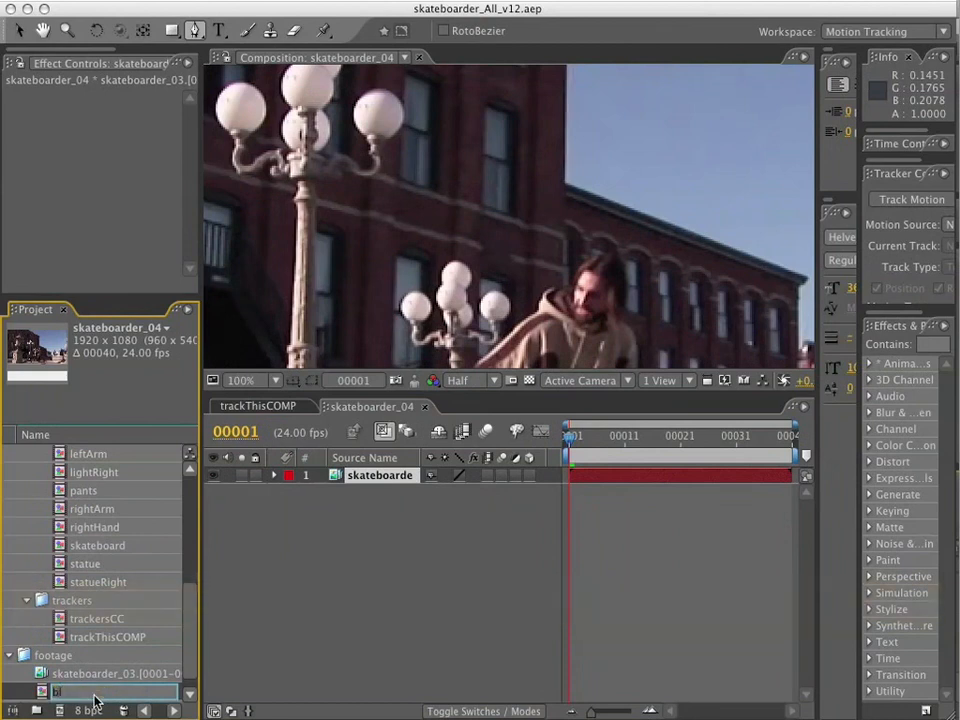
text(dg)
key(Return)
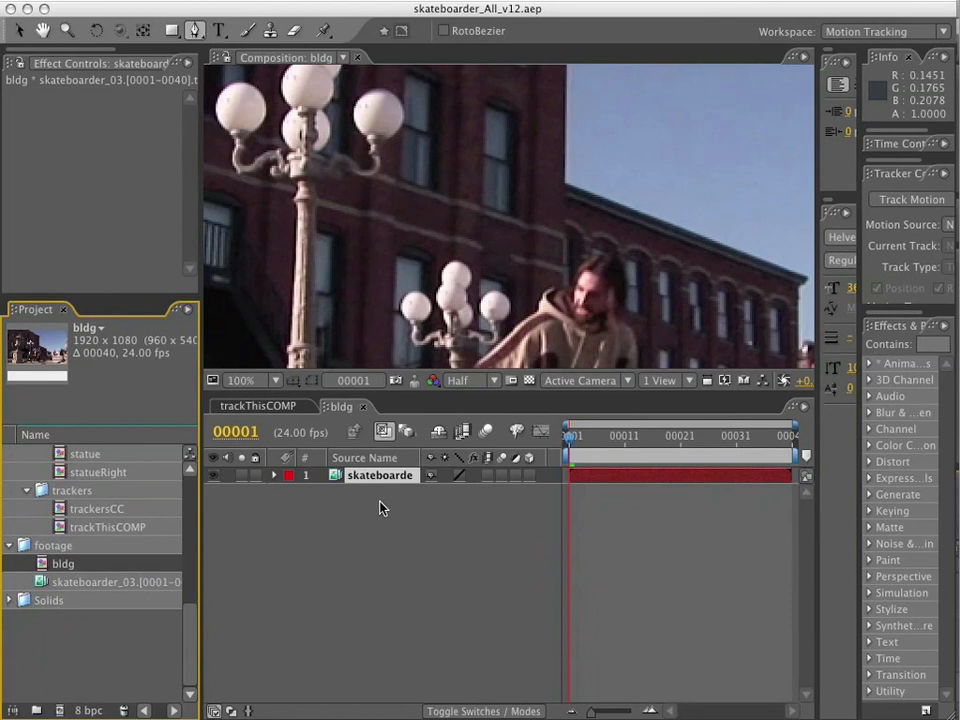
Display the TrackerALL track points of the trackersCC layer in trackThisCOMP in an enlarged view of the frame.
click(259, 405)
click(340, 509)
double_click(340, 509)
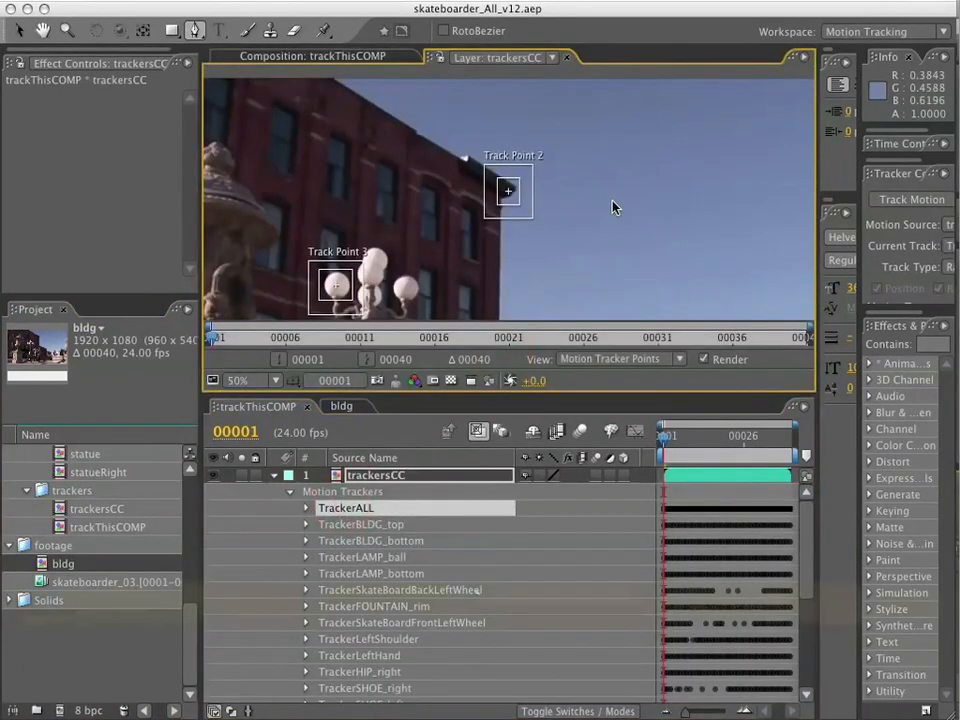
key(grave)
drag(704, 488, 565, 263)
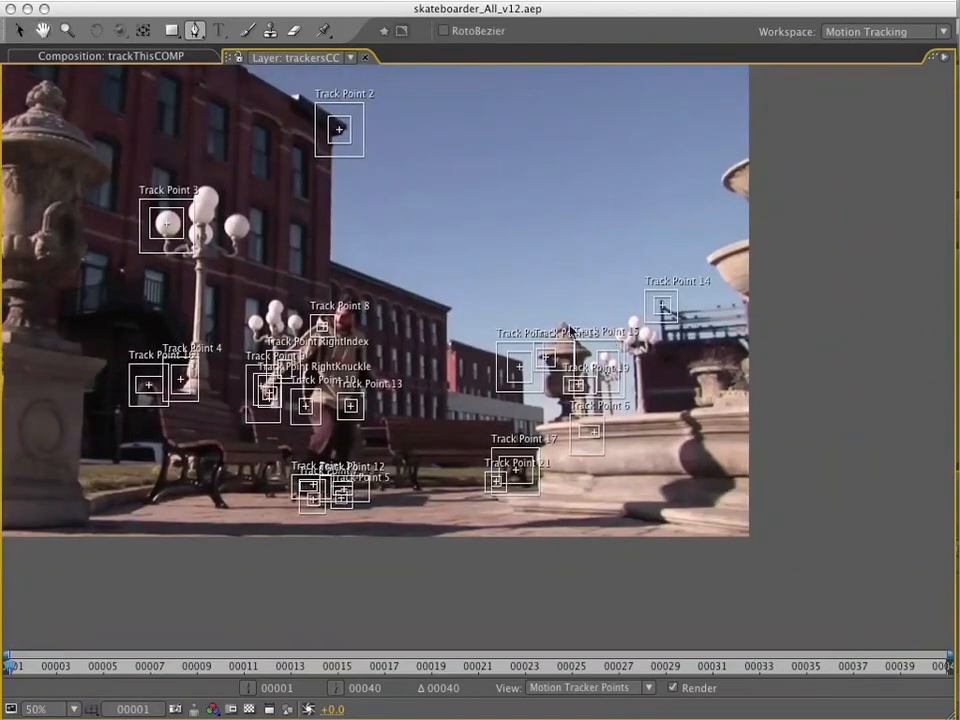
key(period)
key(comma)
Set the motion path display preference to All Keyframes and review the paths of the track points.
click(95, 0)
mouse_move(107, 43)
click(332, 80)
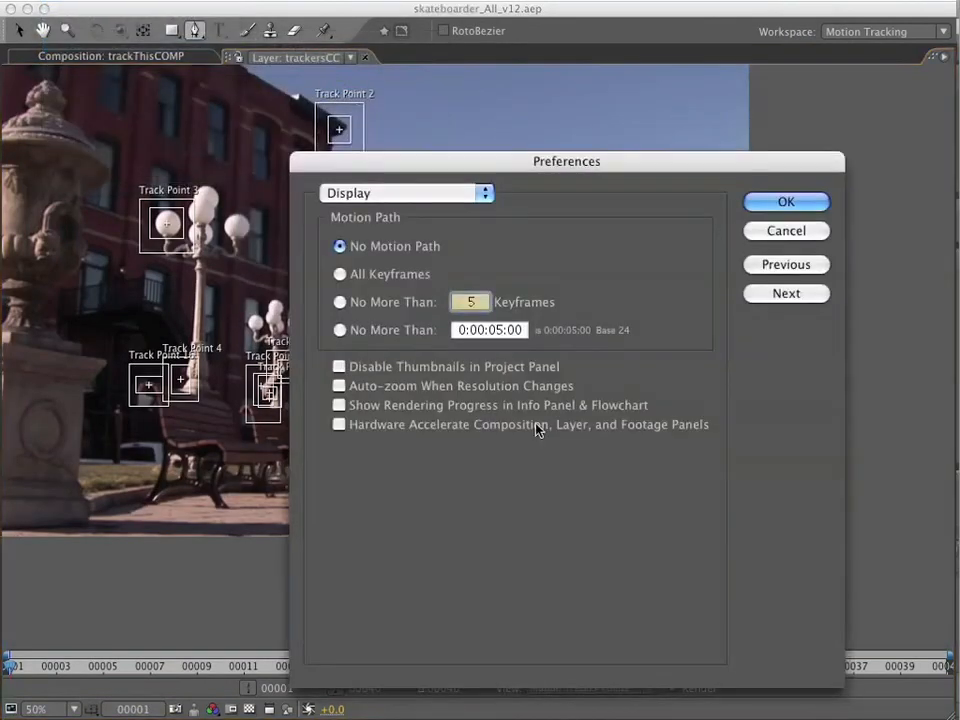
click(342, 274)
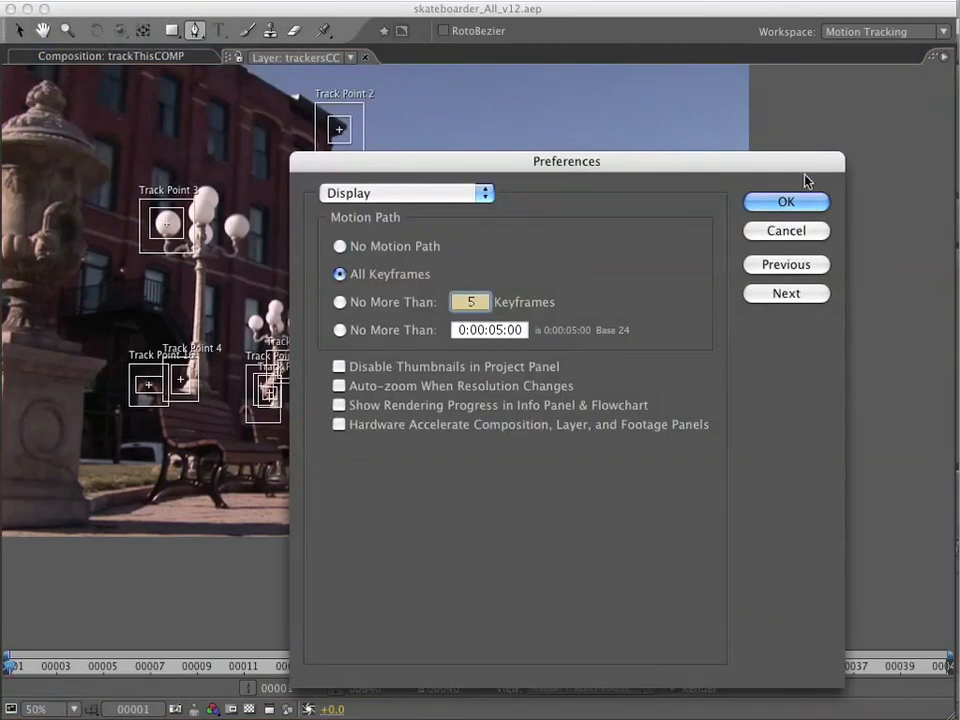
click(790, 203)
click(95, 0)
mouse_move(130, 50)
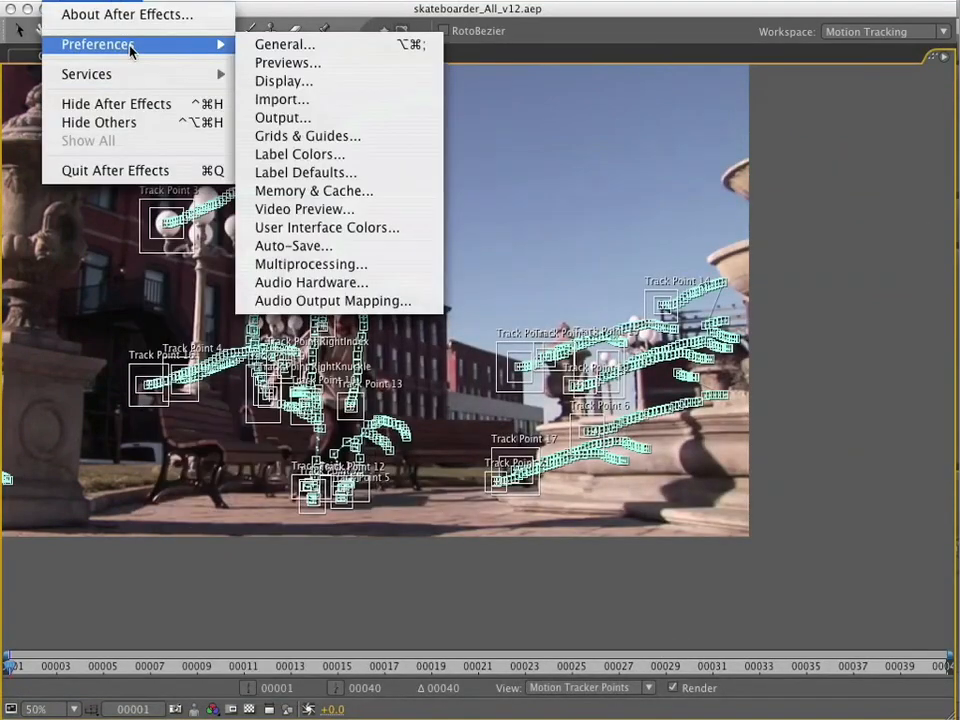
click(285, 81)
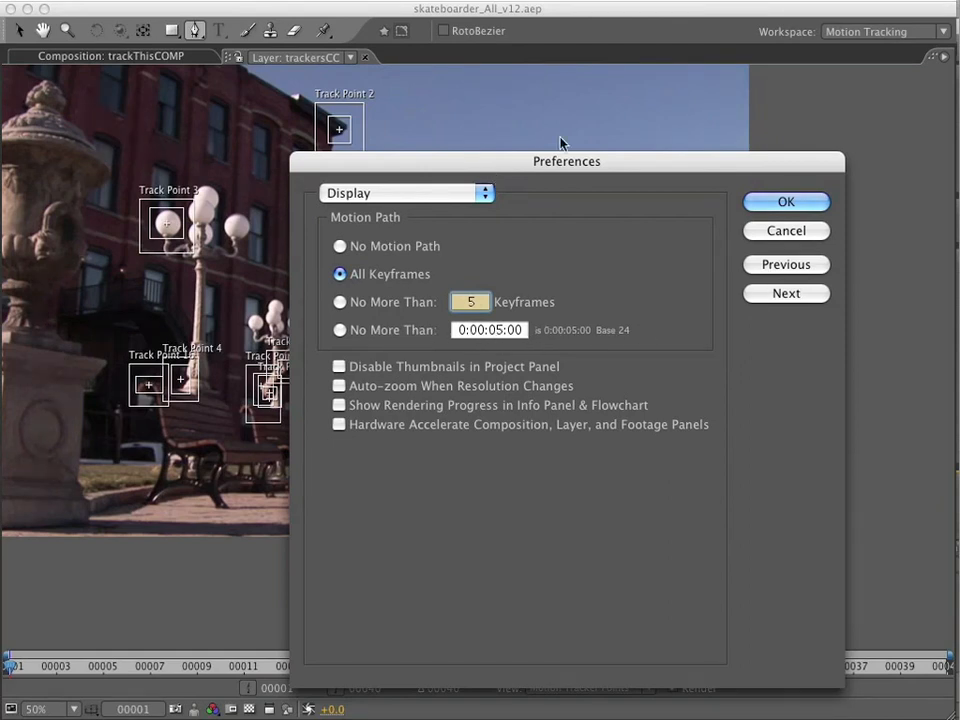
click(790, 204)
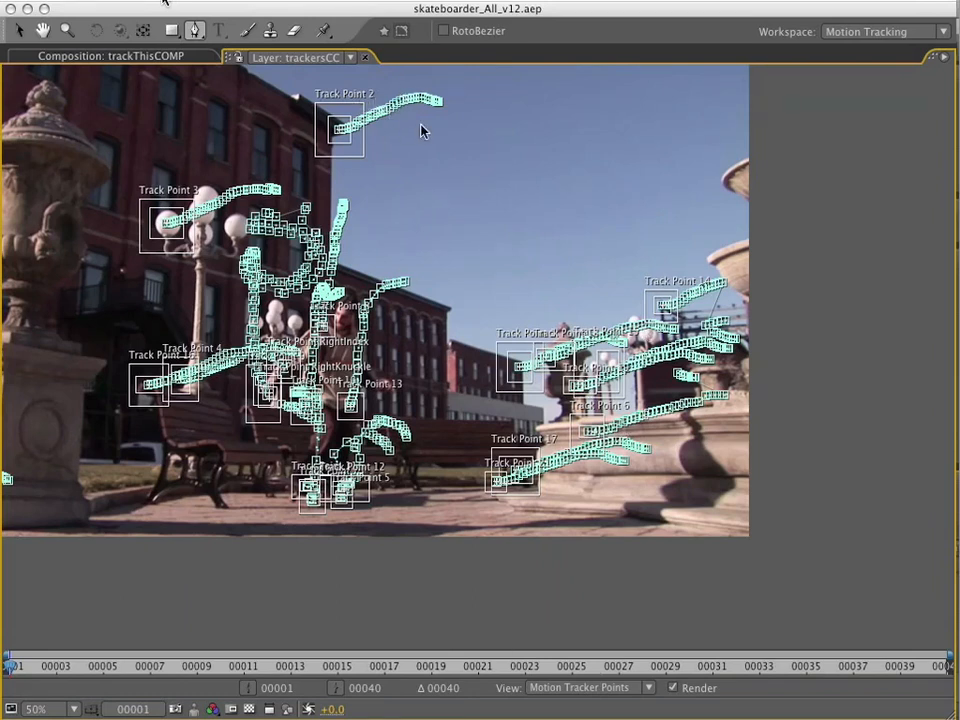
Set the motion path display preference to No Motion Path.
click(165, 1)
mouse_move(129, 43)
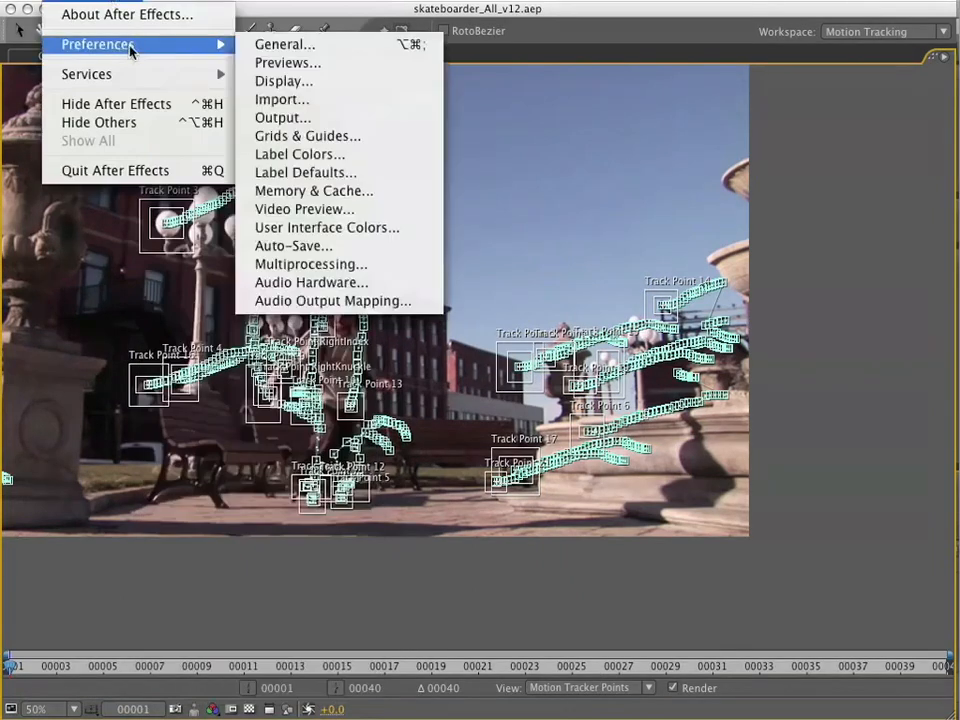
click(381, 81)
click(340, 246)
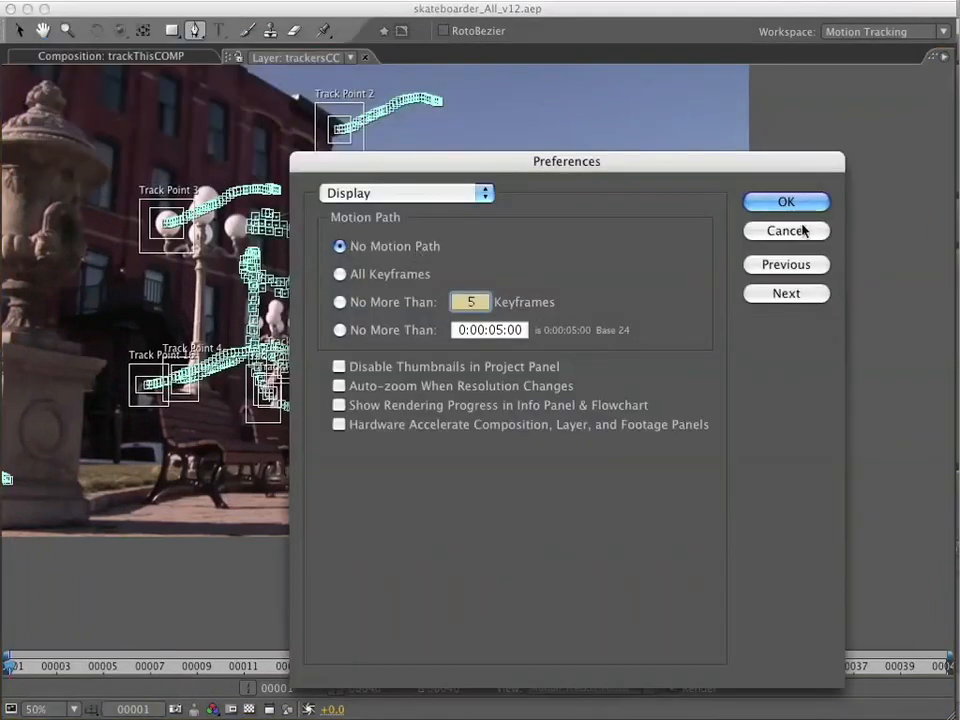
click(790, 203)
key(period)
key(comma)
Restore the normal panel layout and copy Track Point 2 and Track Point 1 from TrackerALL.
key(grave)
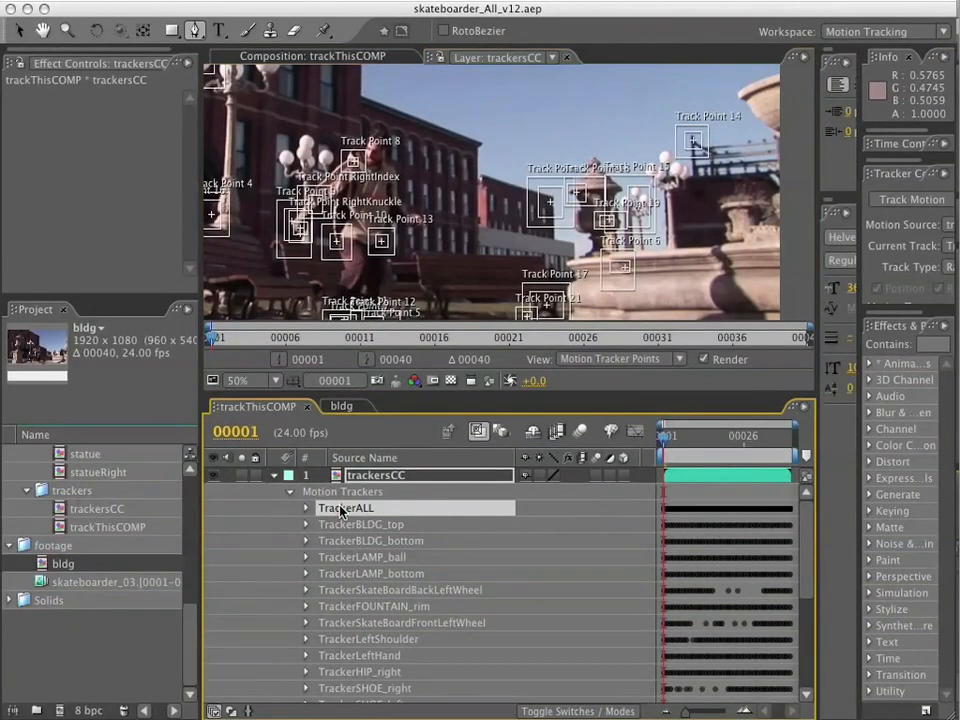
click(304, 508)
click(360, 492)
shift+click(360, 508)
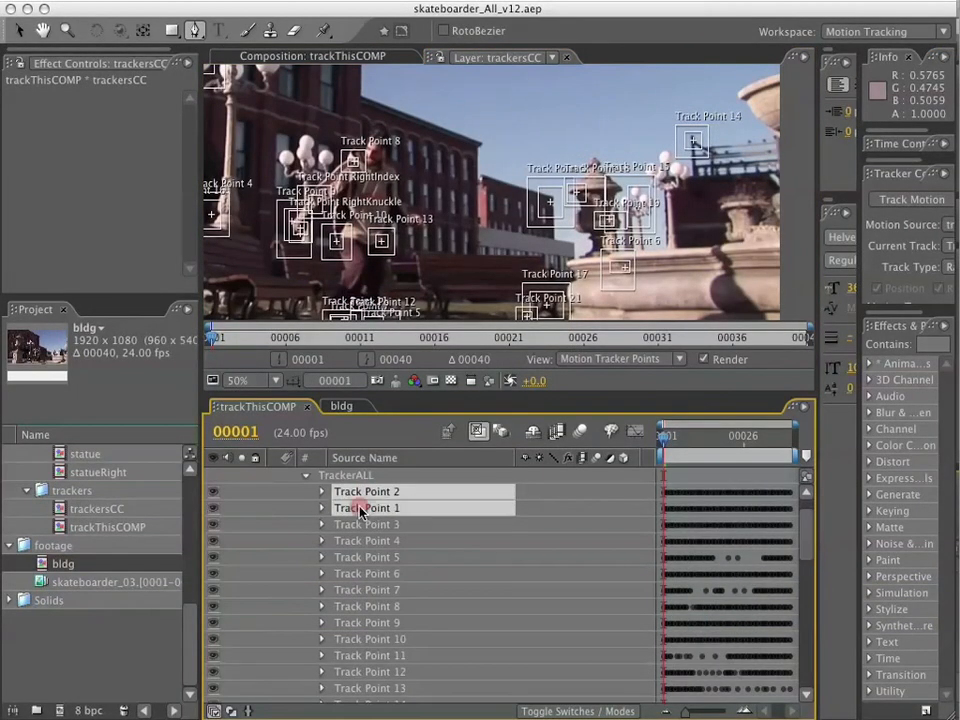
key(super+c)
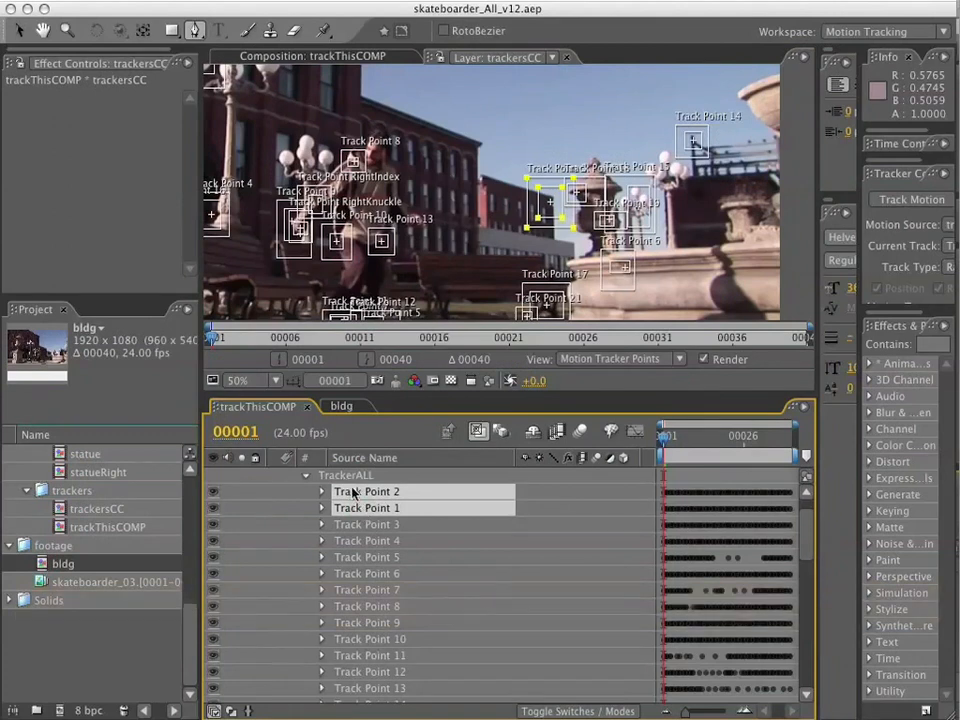
Close trackThisCOMP, paste the track points onto the footage layer in bldg and expand the pasted tracker.
click(310, 407)
click(373, 476)
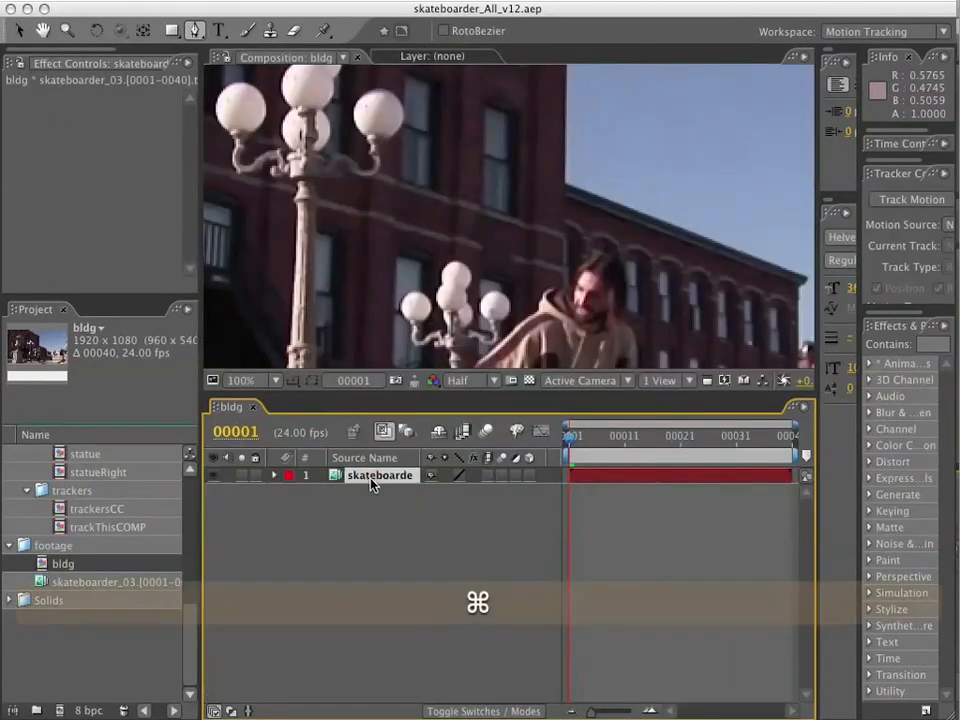
key(super+v)
click(274, 475)
click(289, 492)
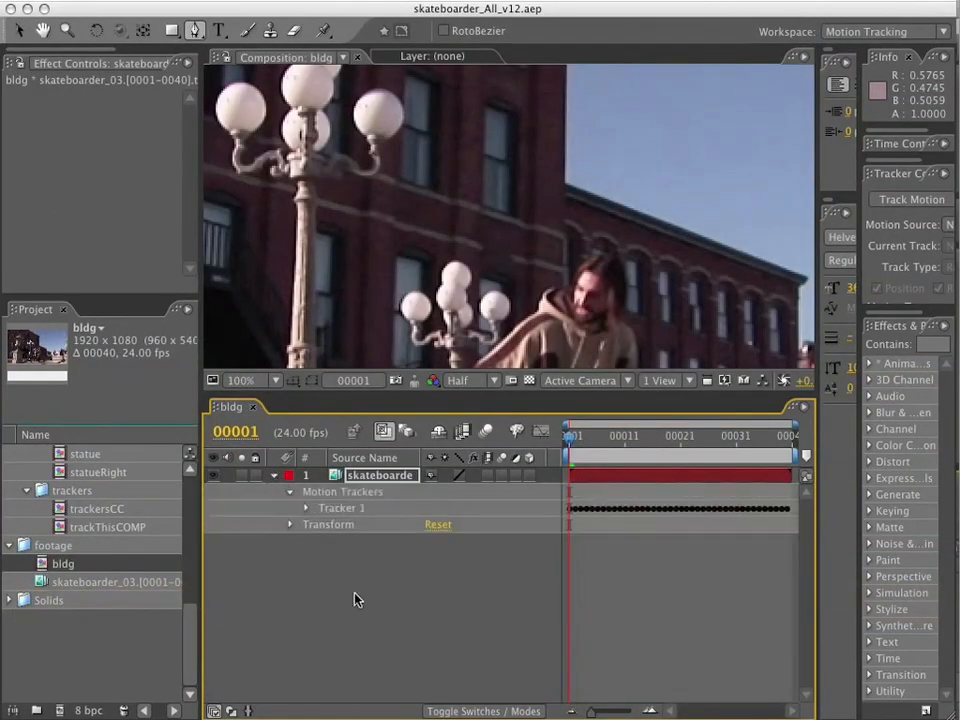
click(306, 508)
click(403, 664)
Add a red 1920 x 1080 solid above the footage layer in bldg and hide it.
click(384, 475)
click(346, 2)
mouse_move(534, 19)
click(585, 38)
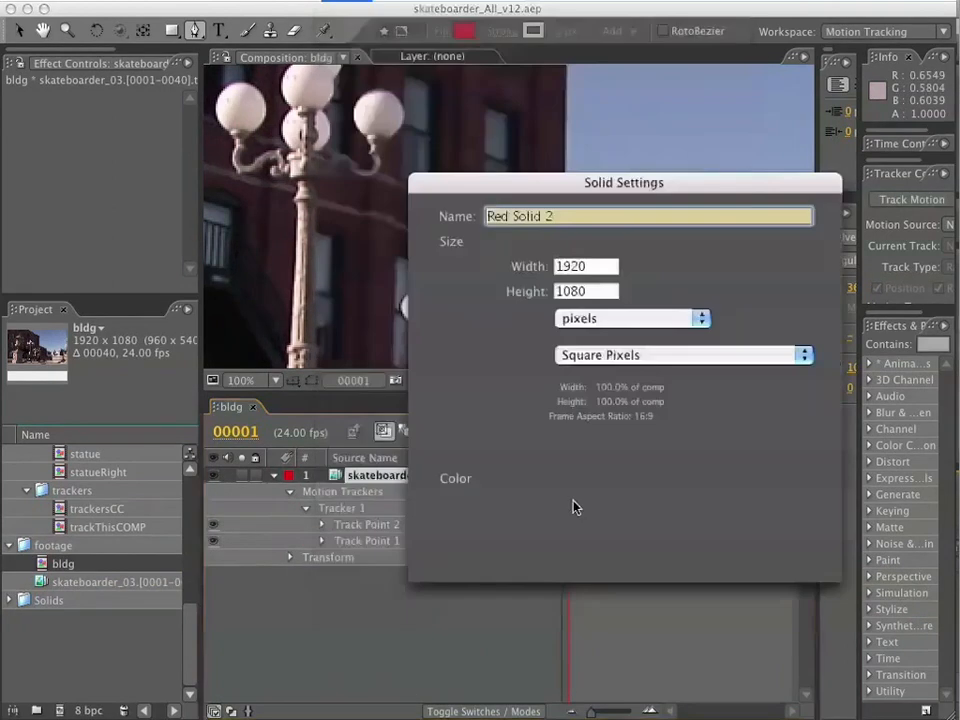
click(787, 560)
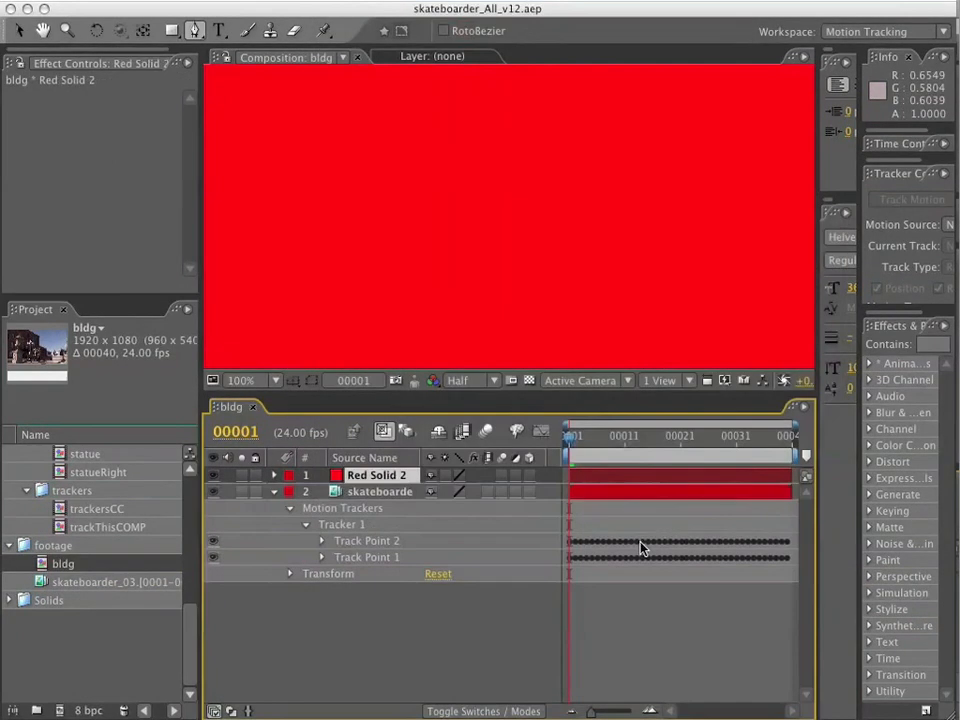
click(213, 476)
key(comma)
key(comma)
key(comma)
key(comma)
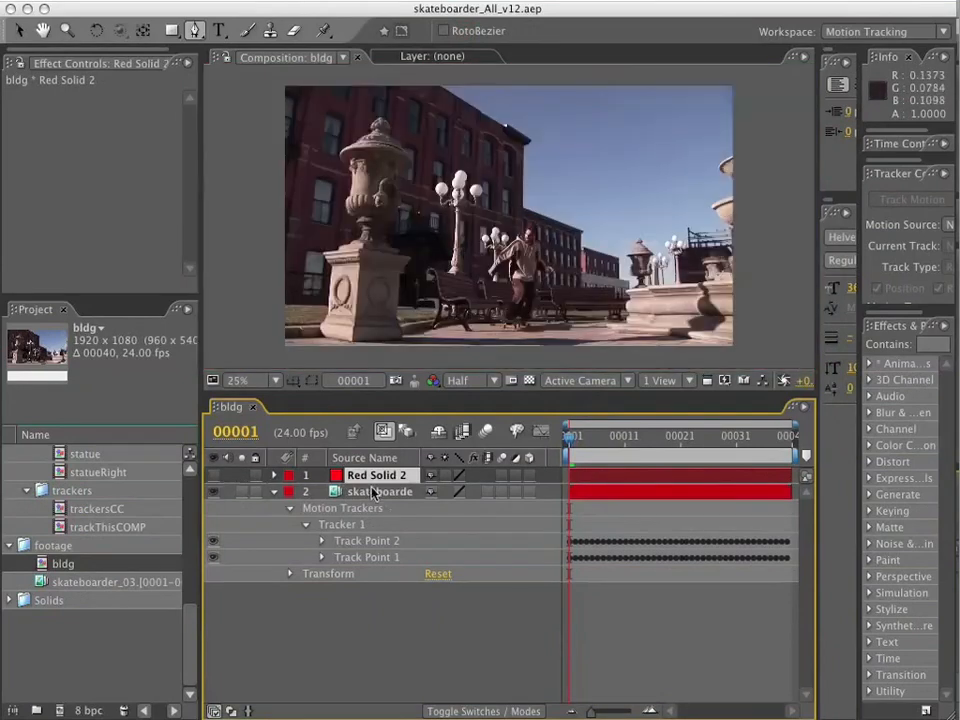
Close the text formatting panels and resize the workspace so the Tracker Controls are fully readable.
drag(819, 71, 623, 72)
click(702, 57)
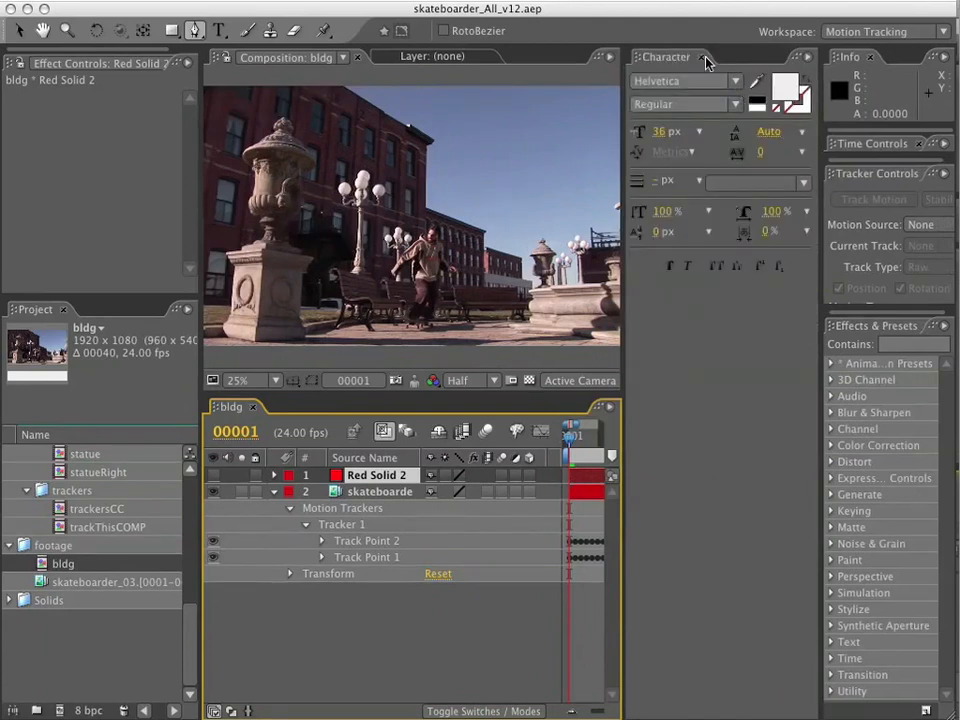
click(709, 62)
drag(336, 171, 122, 171)
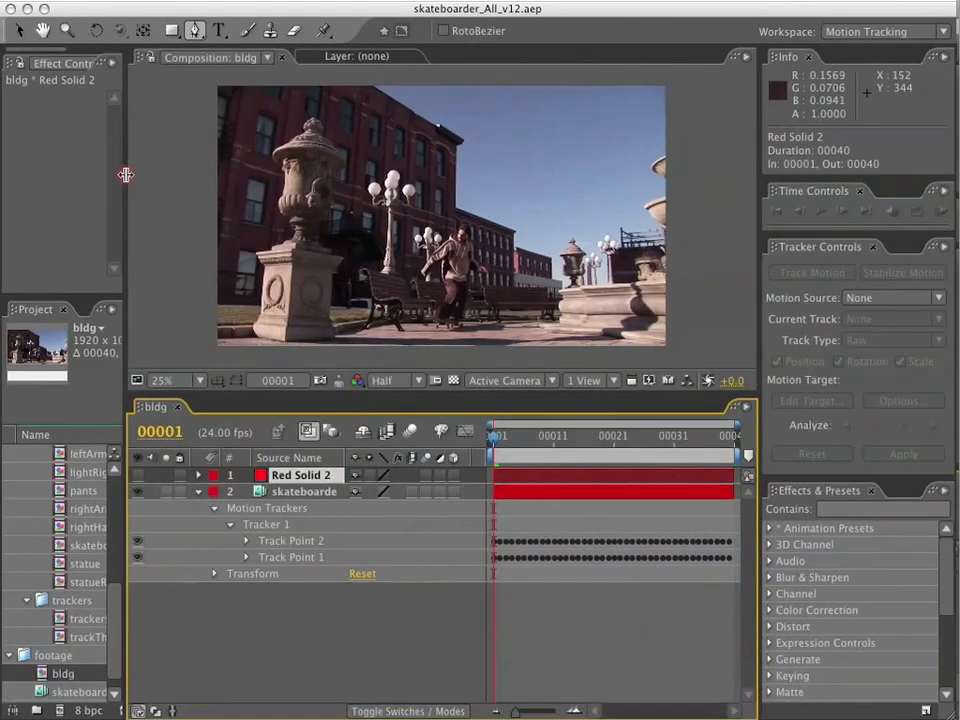
drag(887, 484, 892, 594)
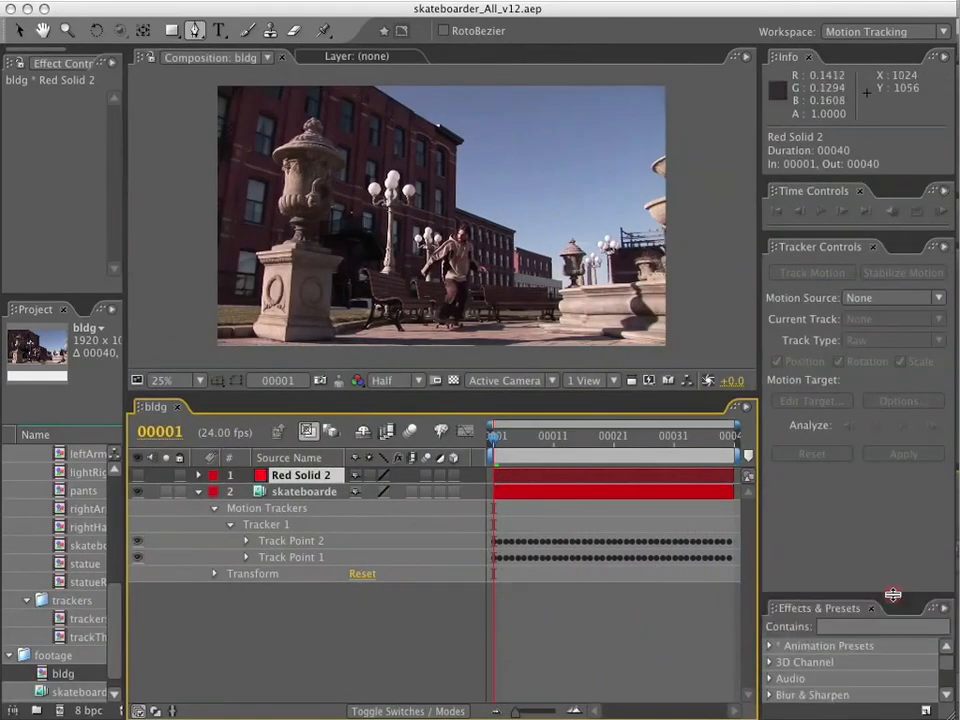
Set the tracker's motion source to the skateboarder_03 footage, its current track to Tracker 1 and its track type to Transform.
click(301, 511)
click(866, 297)
click(868, 366)
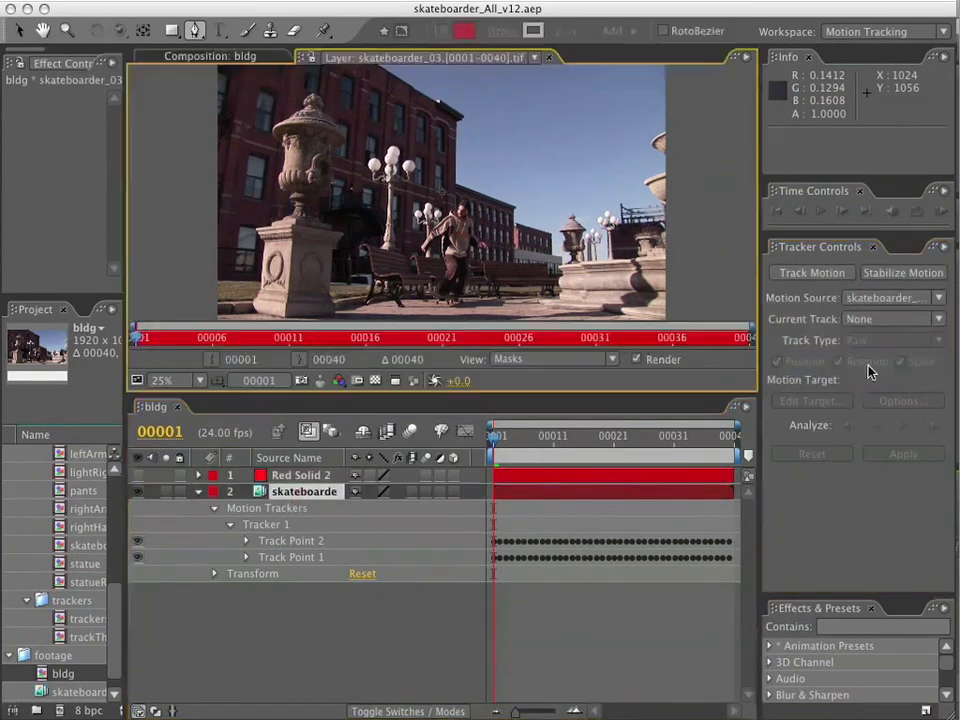
click(876, 320)
click(880, 366)
click(880, 340)
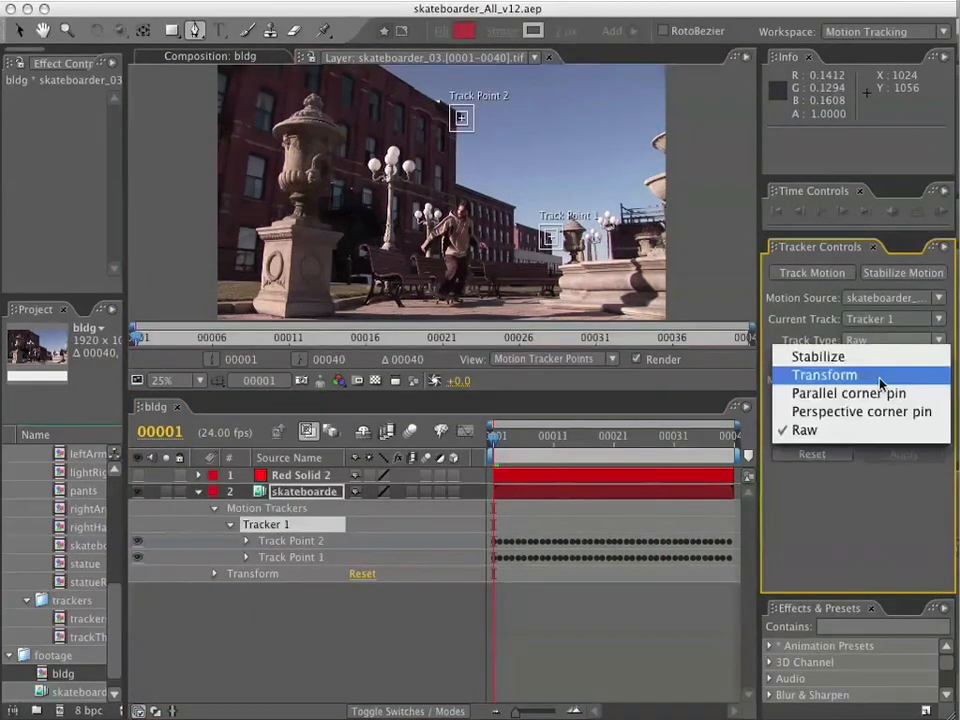
click(880, 376)
Choose Red Solid 2 as the motion target and apply the tracked position, rotation and scale to it.
click(830, 402)
click(707, 560)
click(718, 549)
click(895, 626)
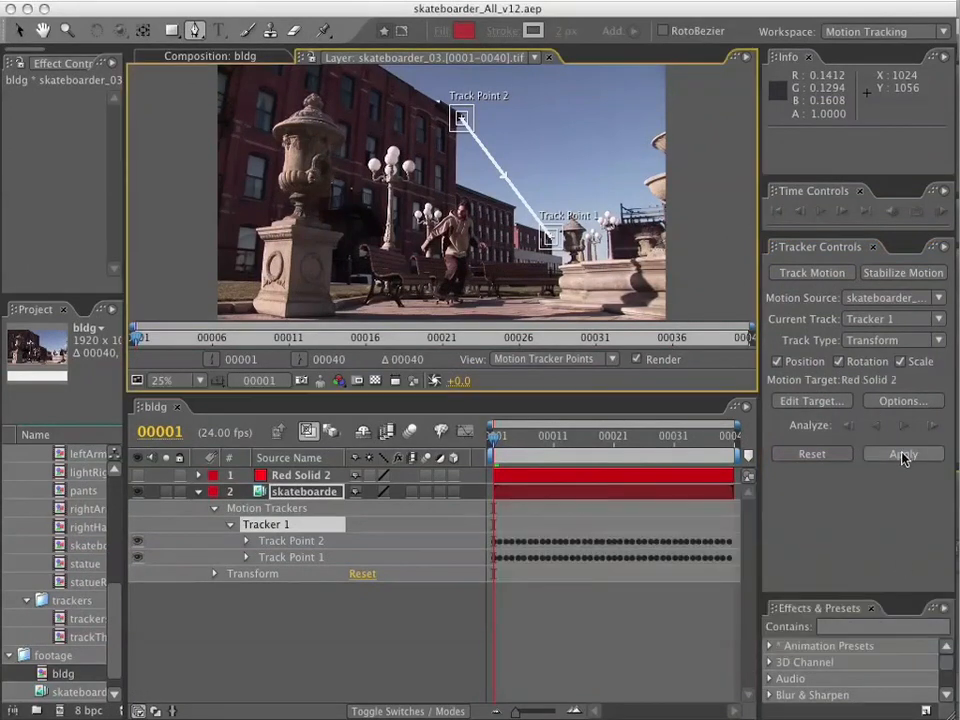
click(899, 454)
click(551, 392)
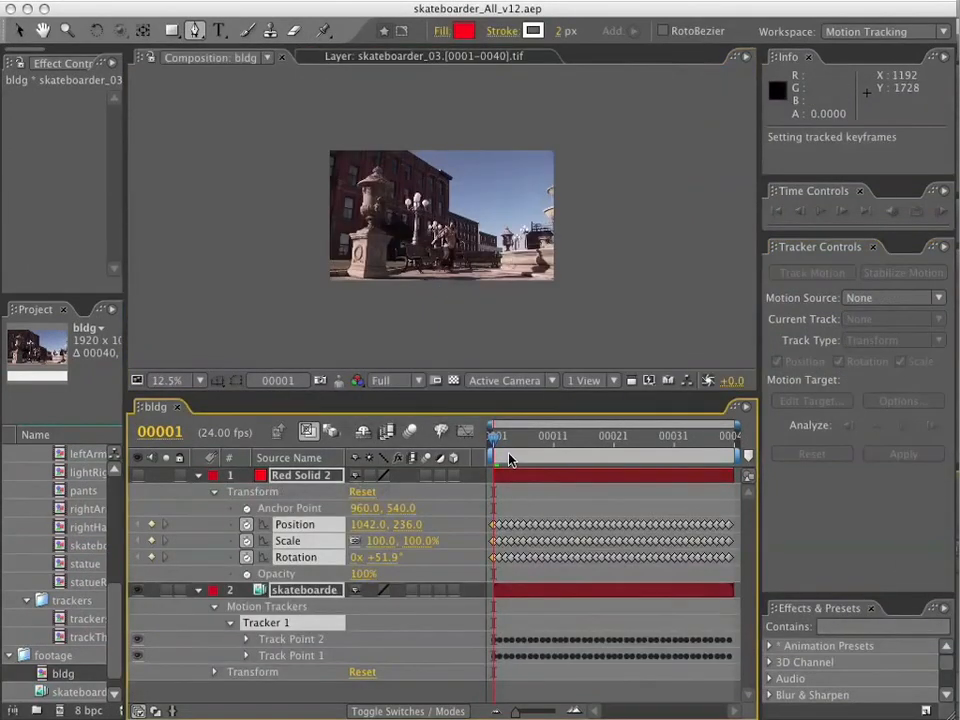
Make Red Solid 2 visible and scrub through the frames to check its tracked motion, returning to frame 1.
click(137, 475)
drag(494, 437, 571, 446)
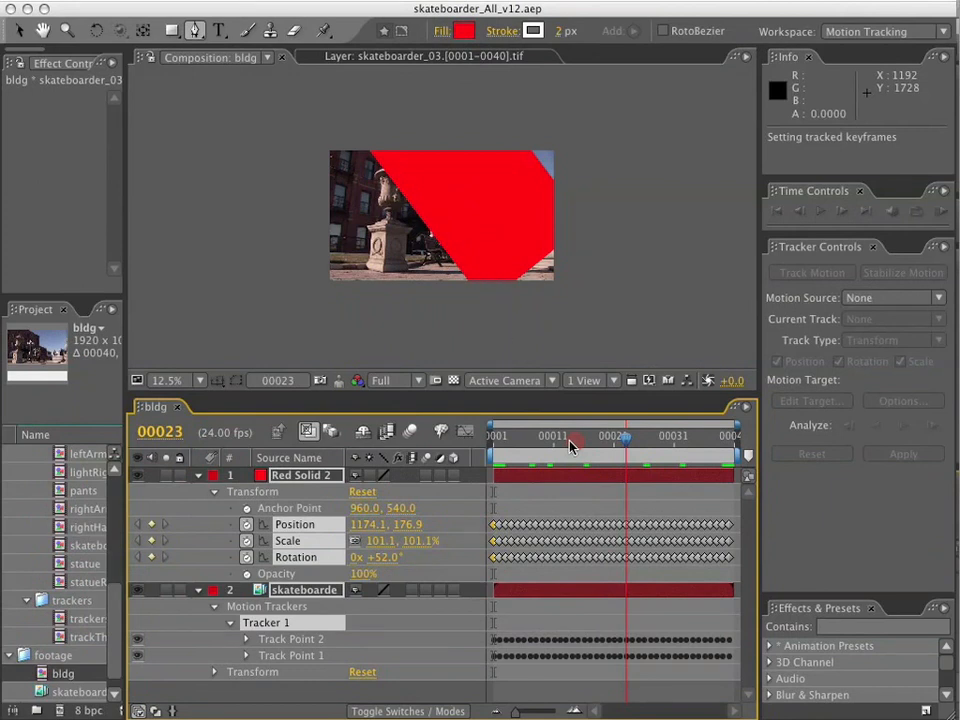
drag(570, 445, 451, 434)
Lower the opacity of Red Solid 2 alone to 14%, keeping the footage layer at 100%.
click(300, 479)
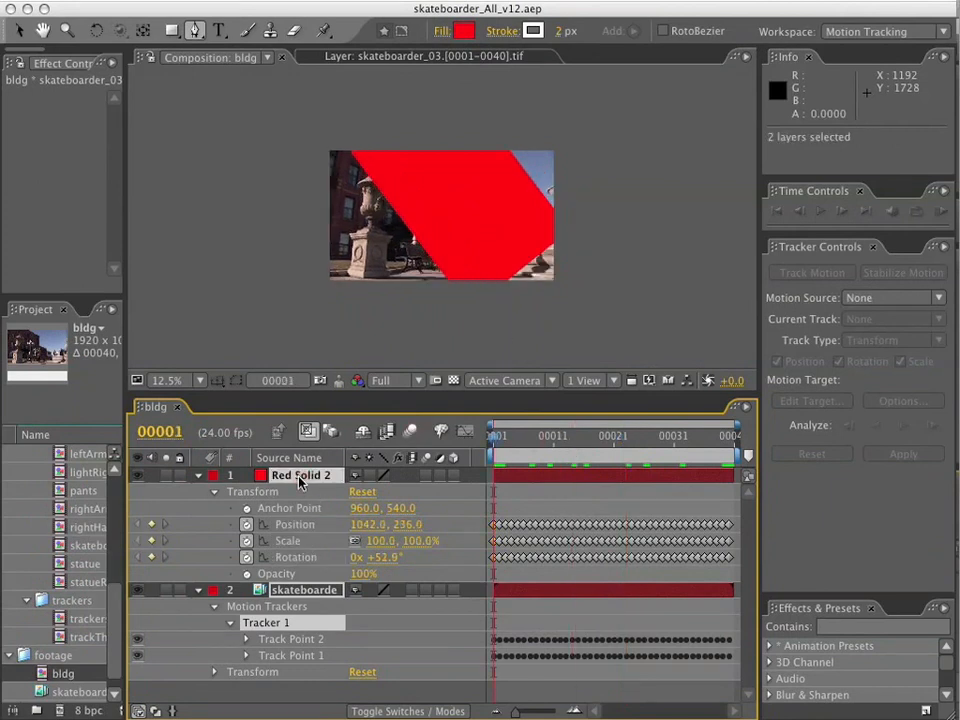
key(t)
drag(360, 491, 290, 488)
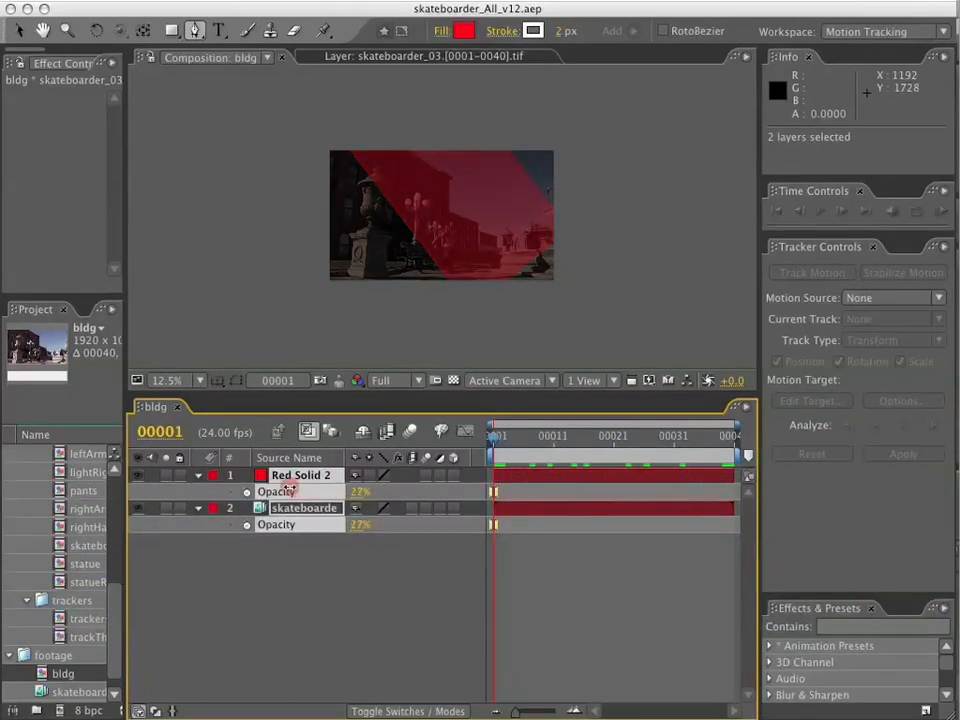
key(ctrl+z)
drag(360, 491, 273, 485)
scroll(474, 278, up, 1)
key(space)
drag(418, 187, 460, 246)
key(g)
Create a new 1920 by 1080 pixel solid in bright green (00FF0C) above Red Solid 2.
click(313, 479)
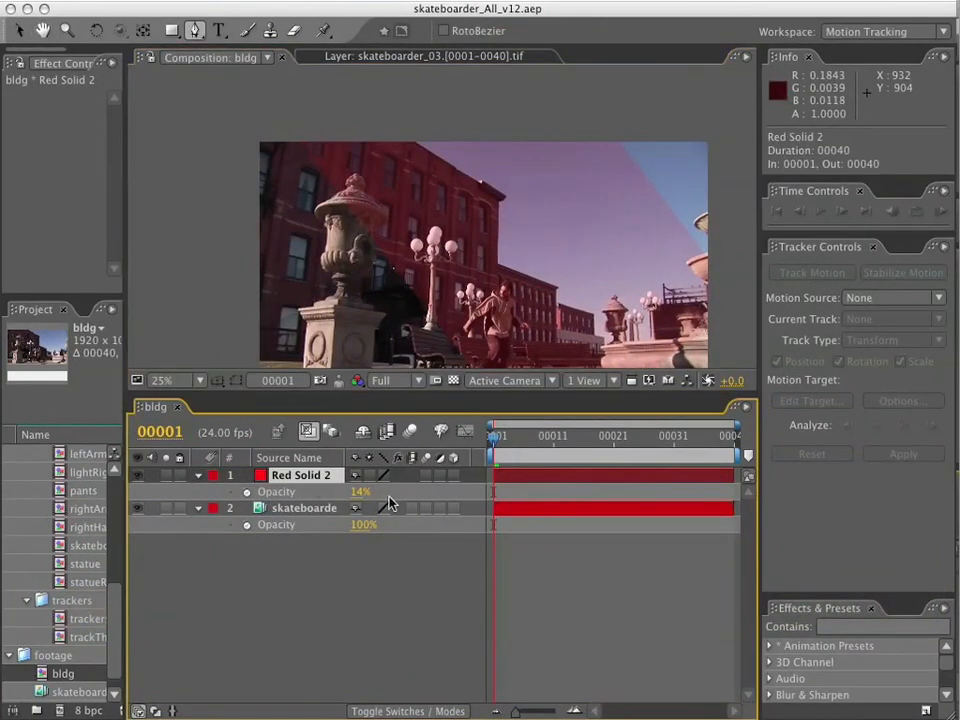
click(346, 1)
mouse_move(370, 14)
click(607, 39)
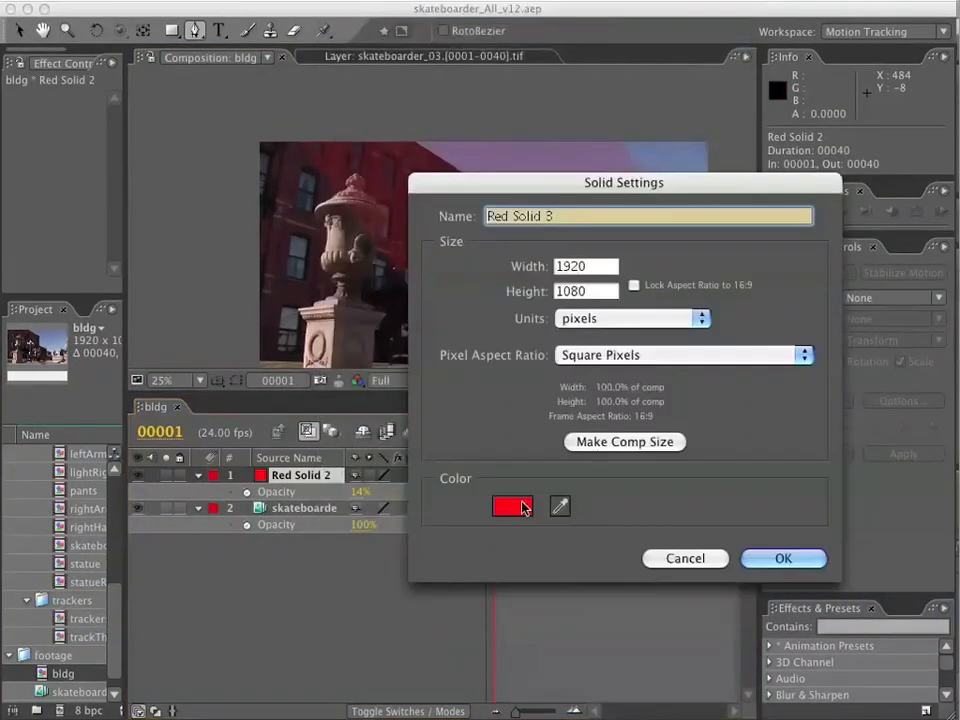
click(514, 506)
drag(682, 487, 684, 643)
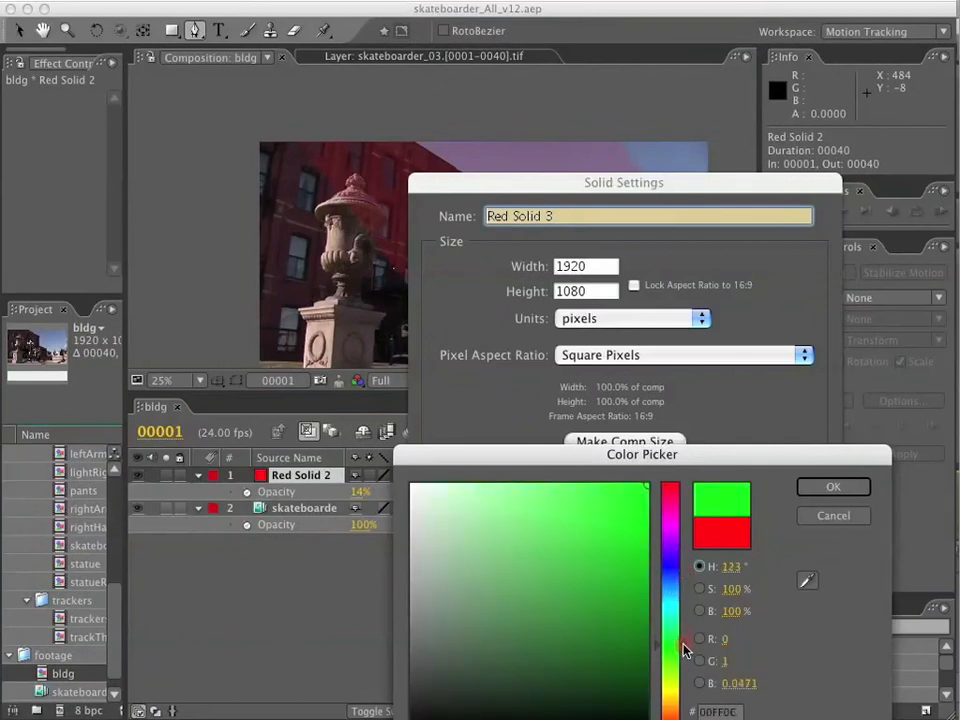
click(860, 487)
click(772, 560)
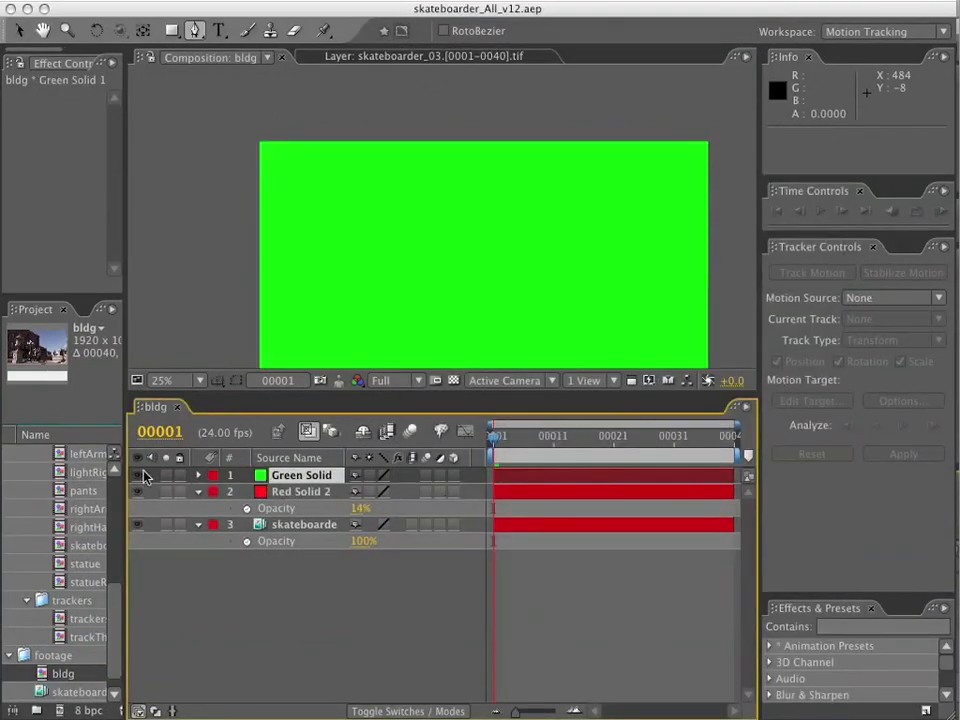
Lower the green solid's opacity to 26% so the footage shows through it.
key(t)
drag(360, 491, 284, 487)
key(comma)
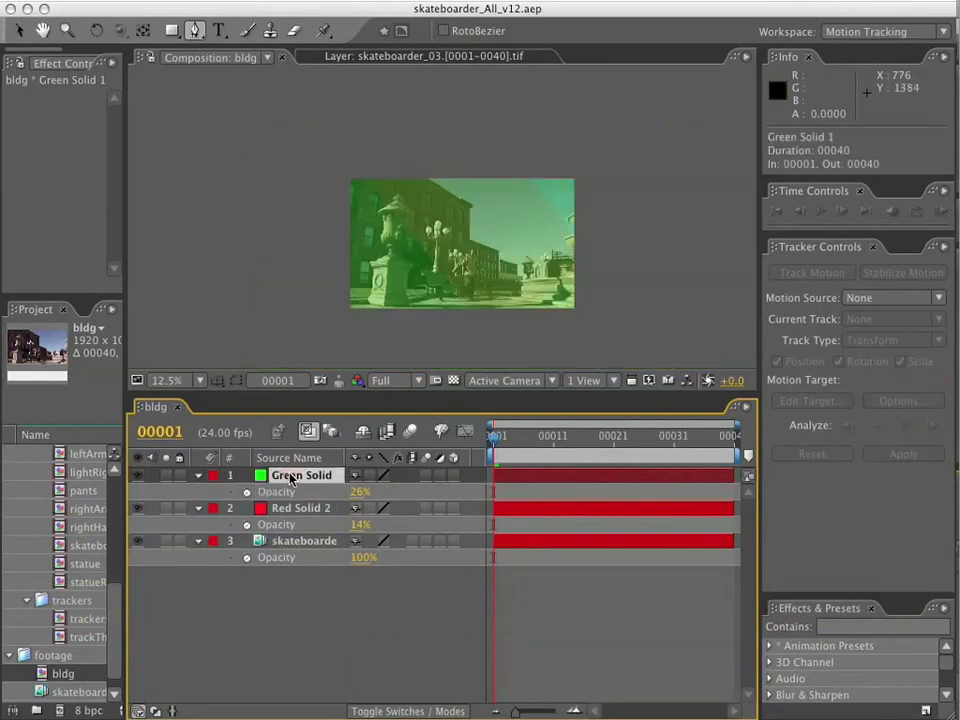
Reveal the transform properties of both solids and add expressions to the green solid's Position, Scale and Rotation.
double_click(200, 476)
double_click(198, 592)
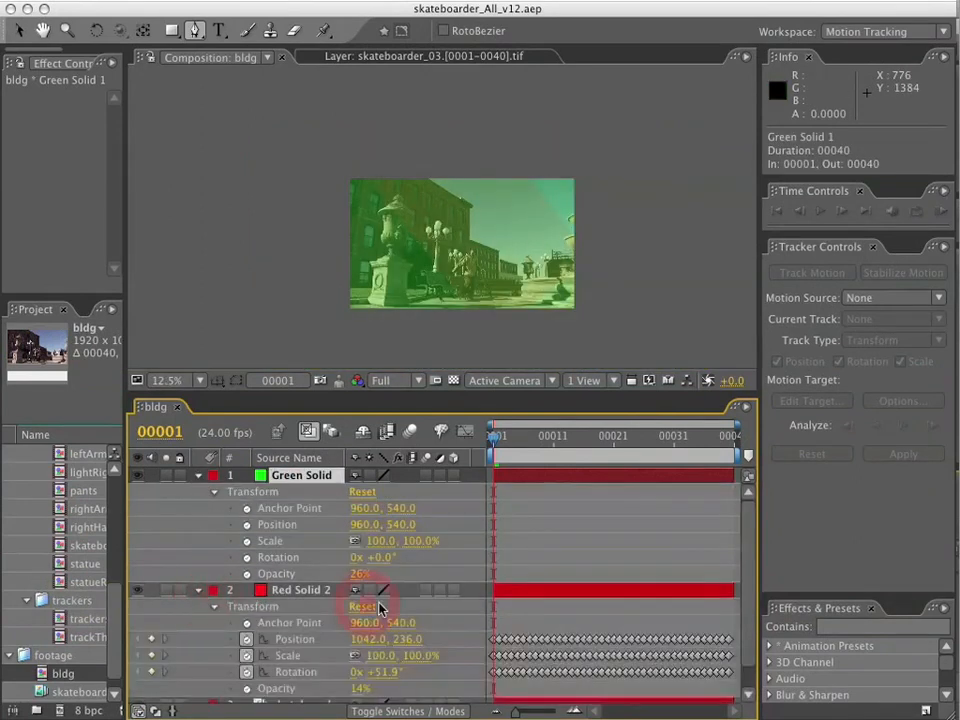
alt+click(247, 524)
alt+click(247, 557)
alt+click(247, 590)
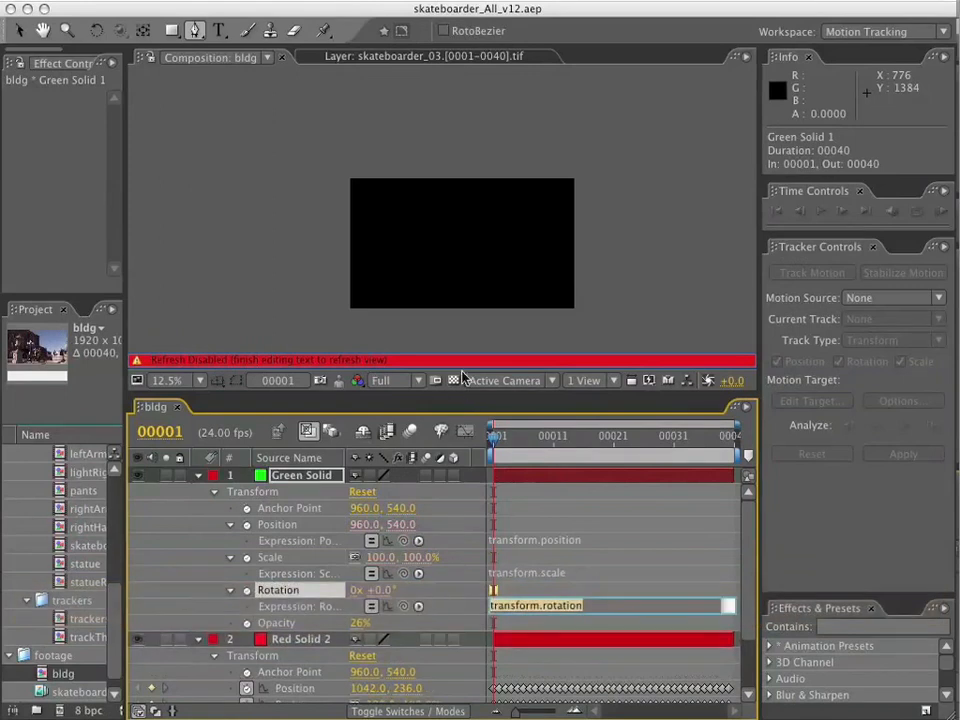
click(515, 463)
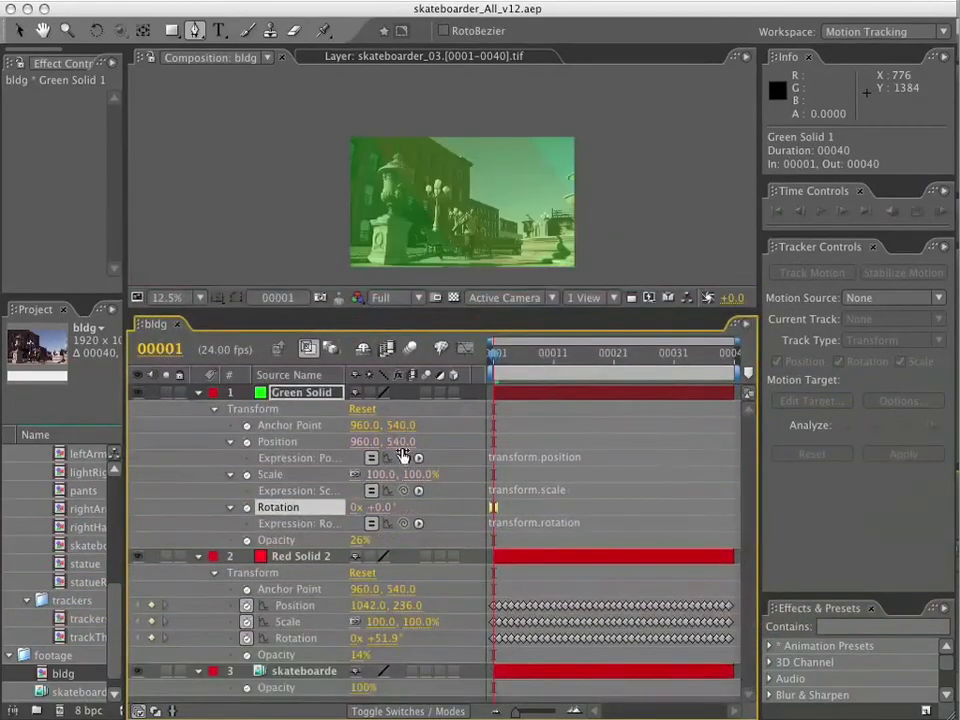
Link the green solid's Position, Scale and Rotation expressions to the matching properties of Red Solid 2.
drag(404, 457, 295, 605)
drag(413, 490, 293, 621)
drag(403, 523, 295, 641)
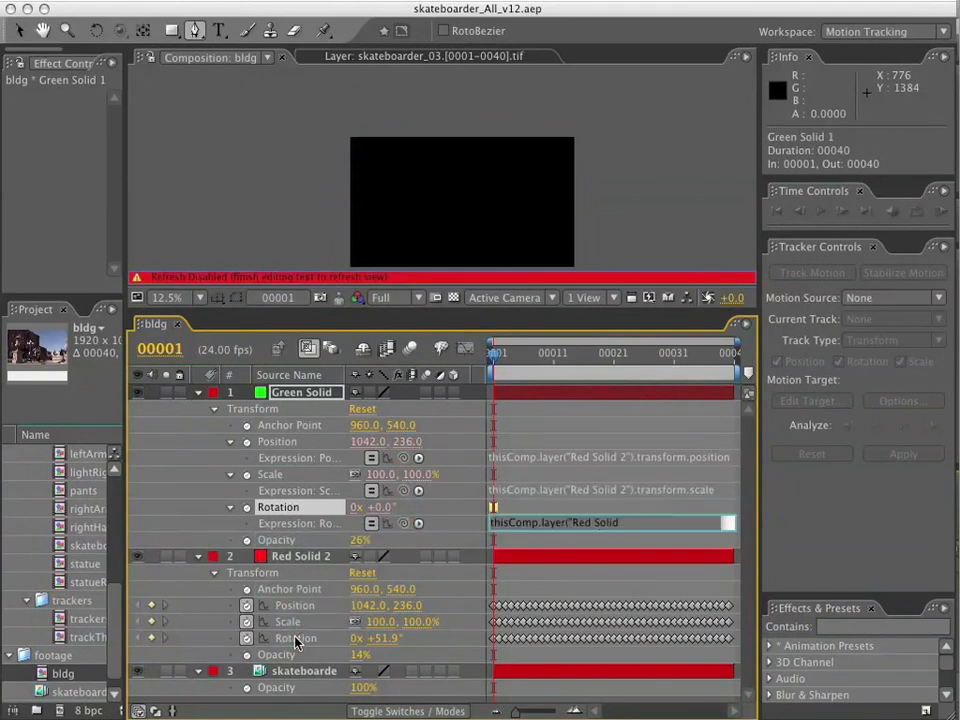
key(KP_Enter)
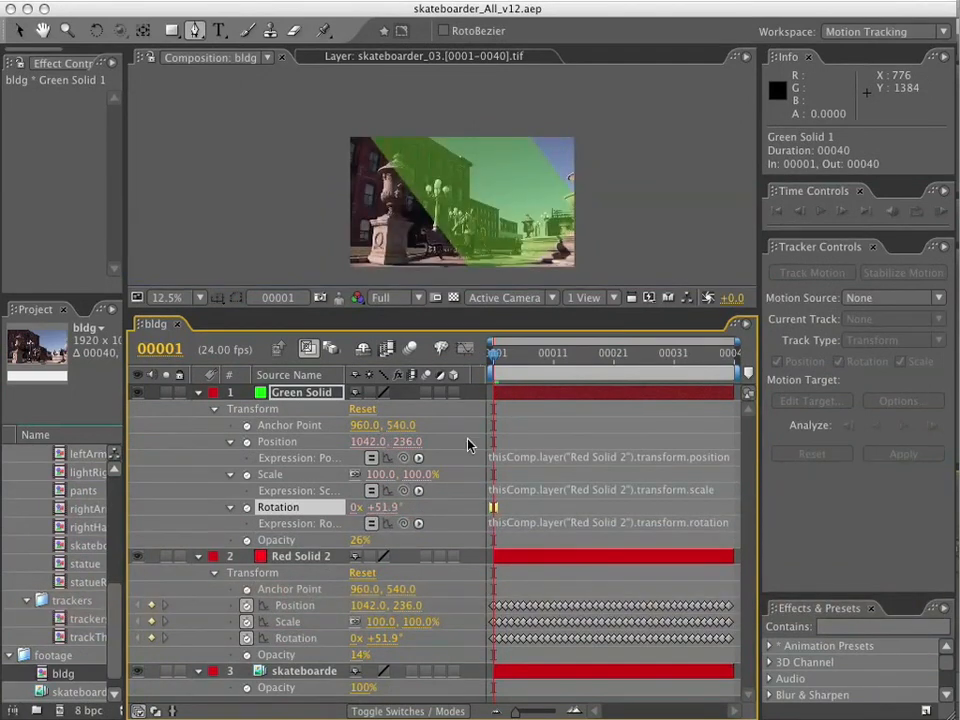
Append -55 to the green solid's rotation expression to straighten it relative to the tracked solid.
scroll(491, 206, up, 1)
key(v)
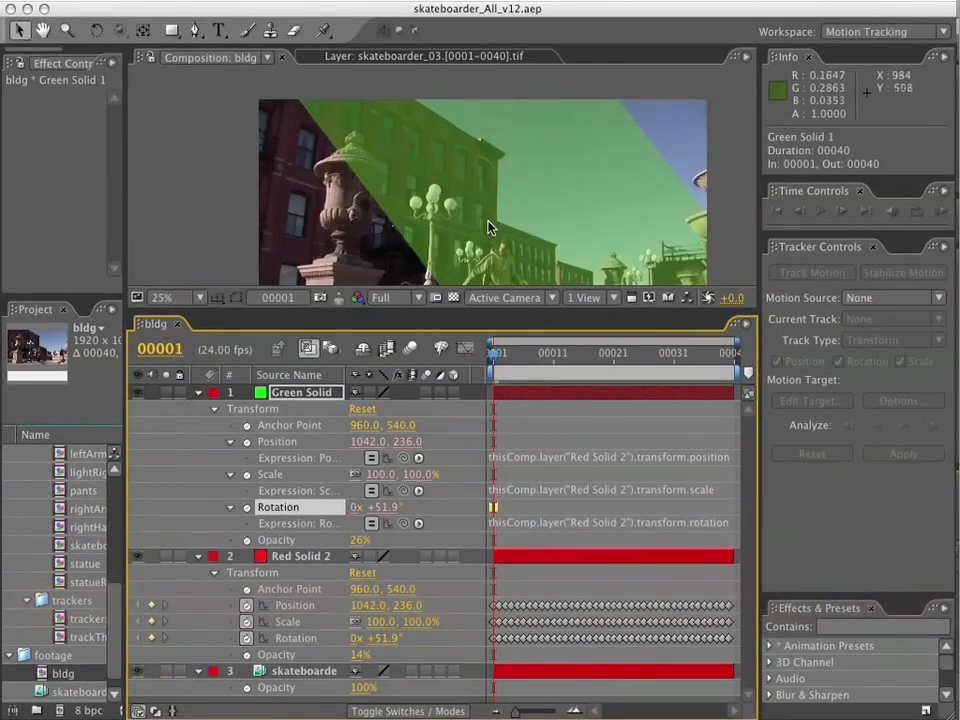
drag(755, 533, 895, 530)
click(796, 527)
text(-55)
key(KP_Enter)
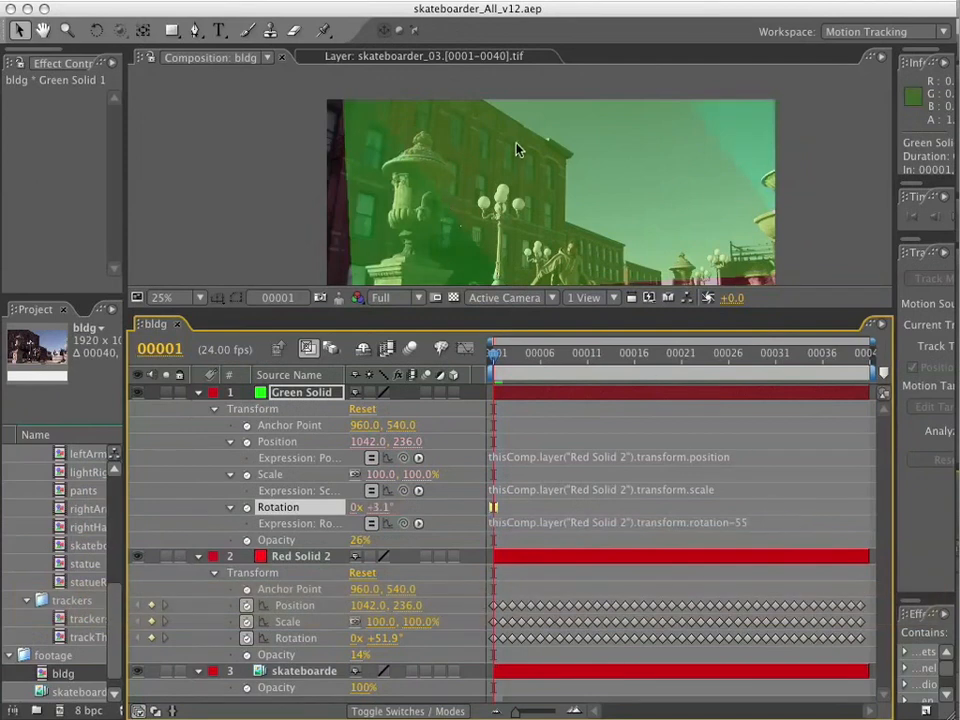
Shift the green solid's anchor point to about 1157, 363 and hide Red Solid 2.
scroll(516, 150, down, 1)
drag(398, 426, 568, 424)
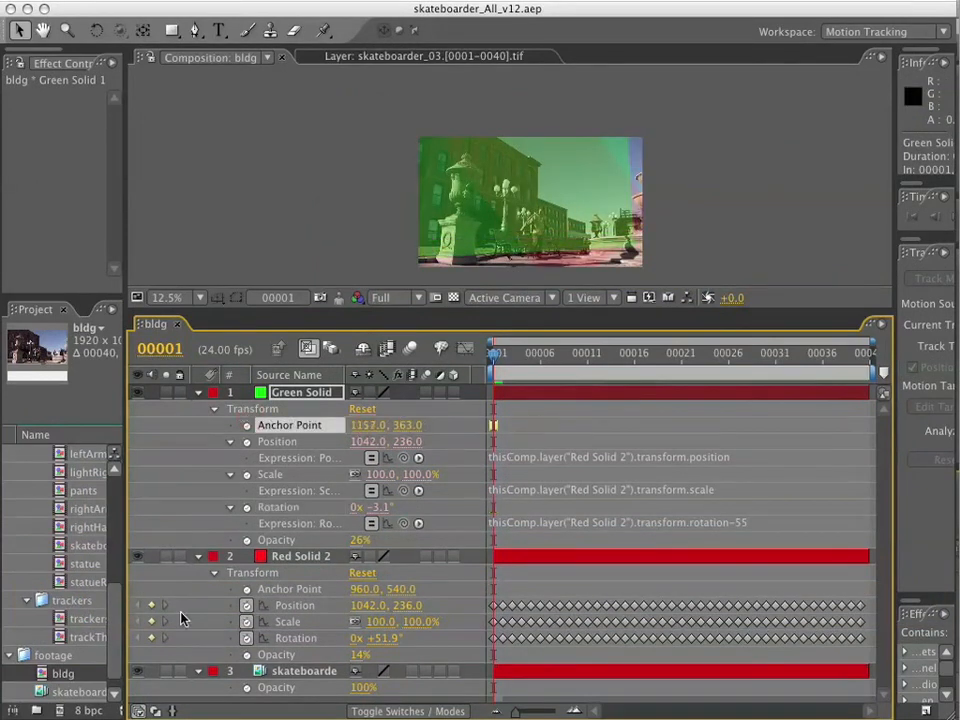
click(136, 557)
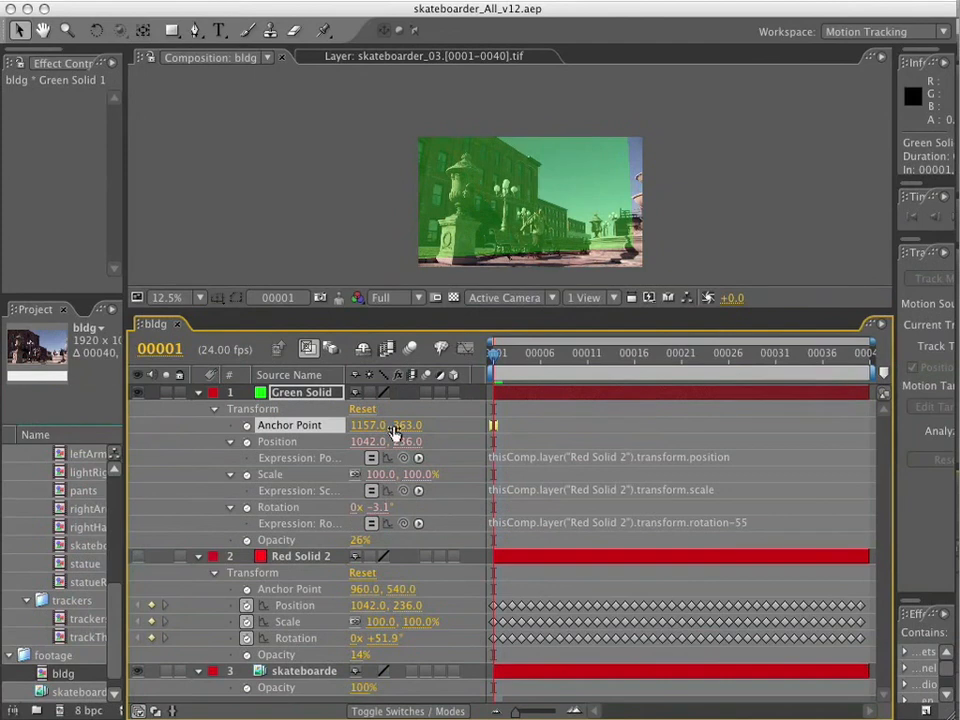
Shift the green solid's anchor point to about 1377, 325, comparing its coverage of the buildings at frame 40 and frame 1.
drag(364, 425, 408, 419)
drag(872, 357, 881, 368)
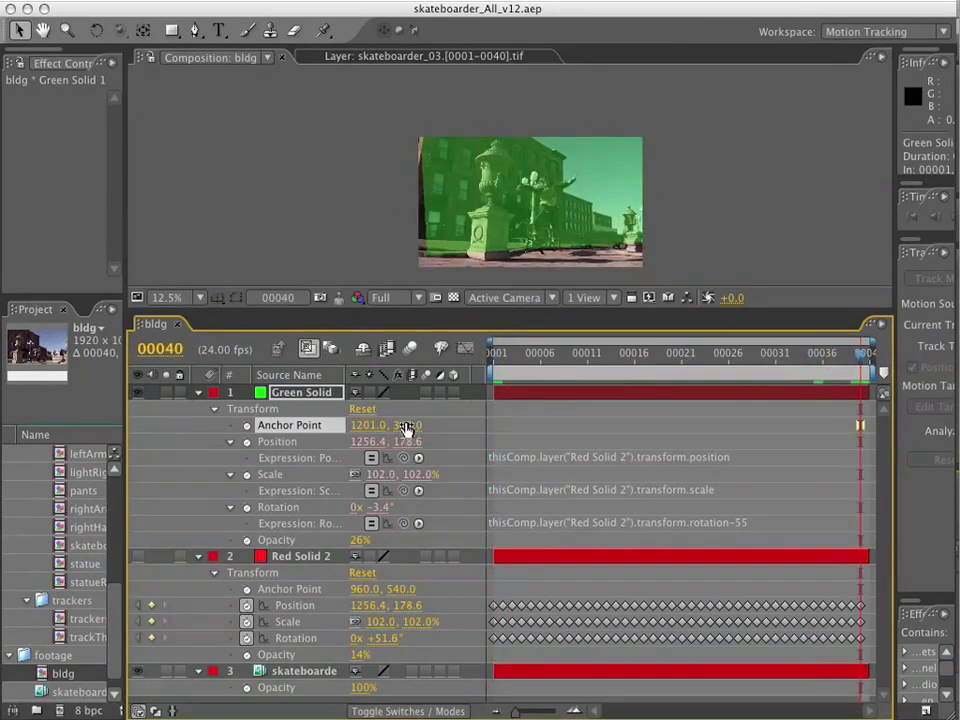
drag(407, 425, 442, 424)
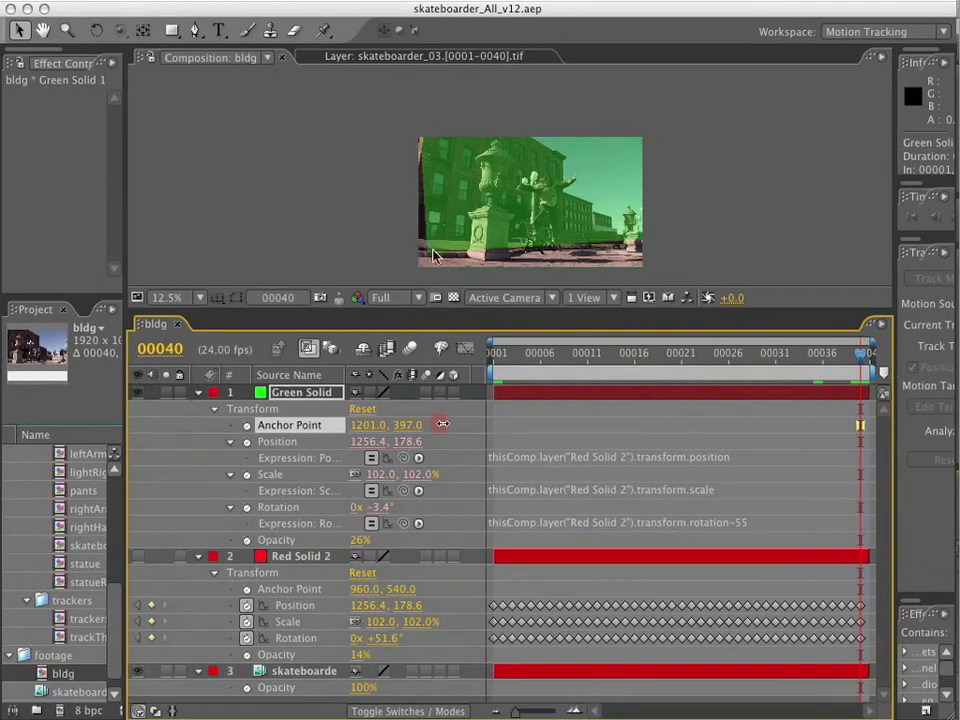
drag(442, 424, 538, 422)
drag(860, 358, 493, 356)
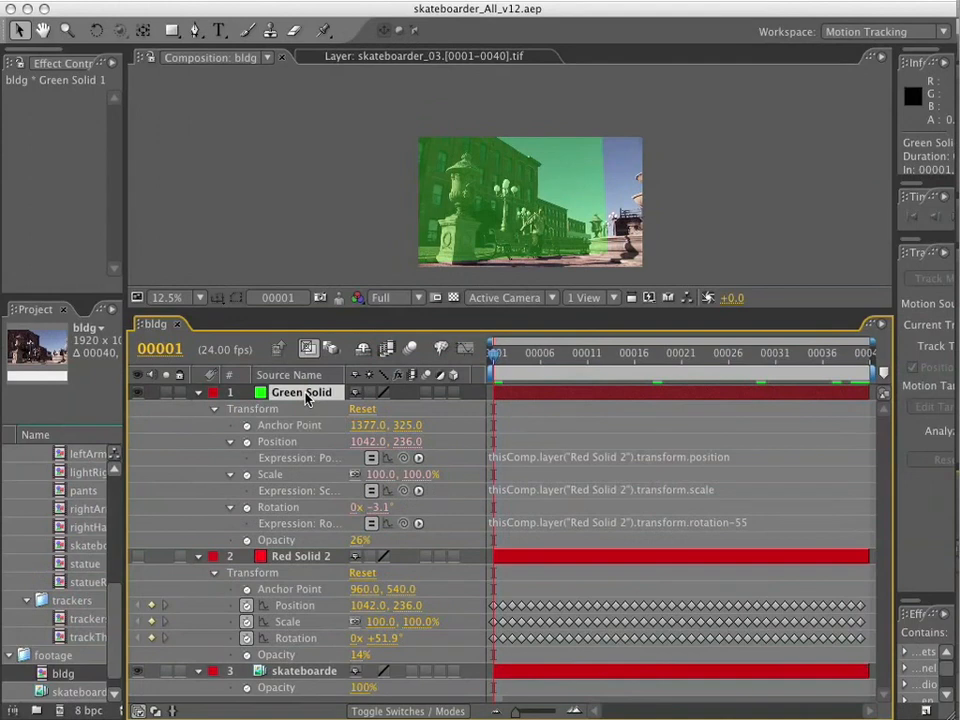
Hide the green solid and collapse the properties of both solids.
click(139, 392)
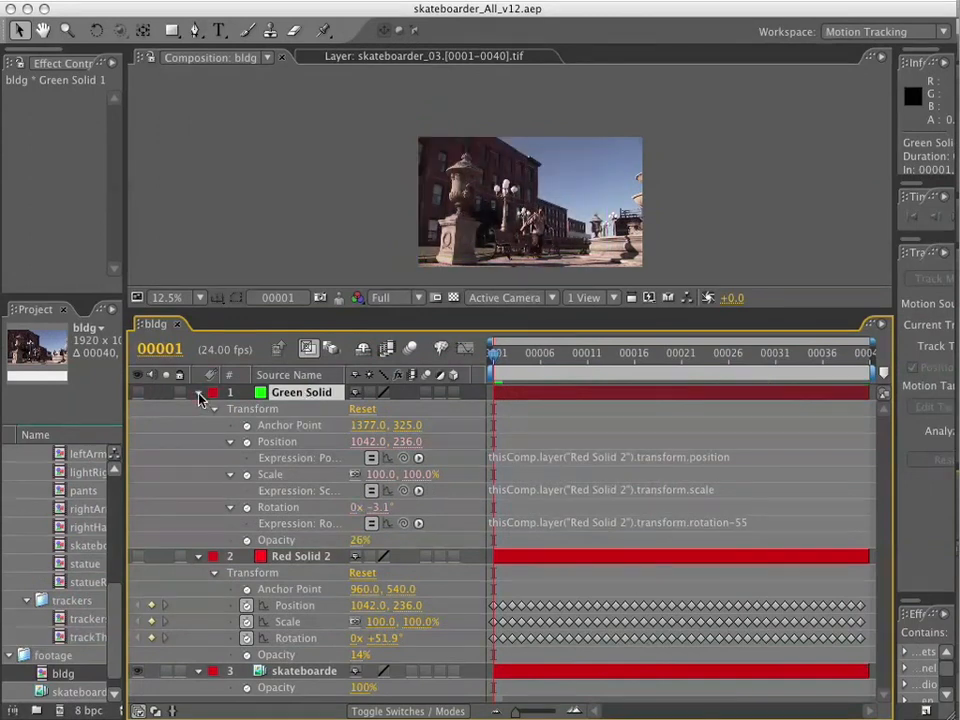
click(199, 392)
click(199, 408)
Start a Pen mask on the green solid, tracing the skyline from the tall building's cornice along the lower roofs.
key(period)
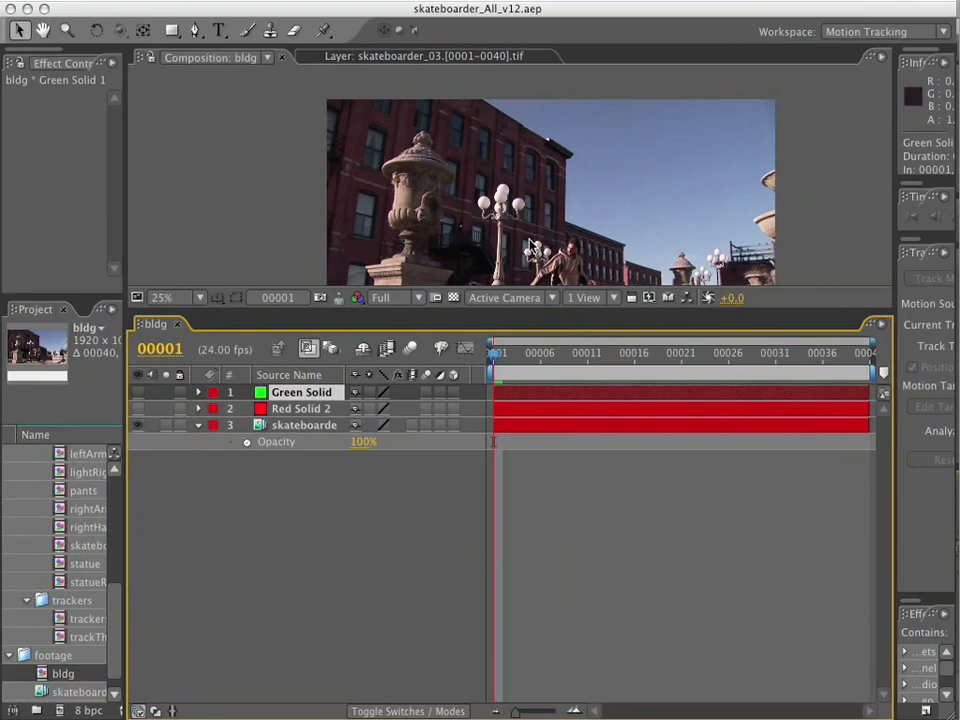
key(g)
key(grave)
key(period)
key(period)
key(period)
key(period)
drag(631, 240, 440, 133)
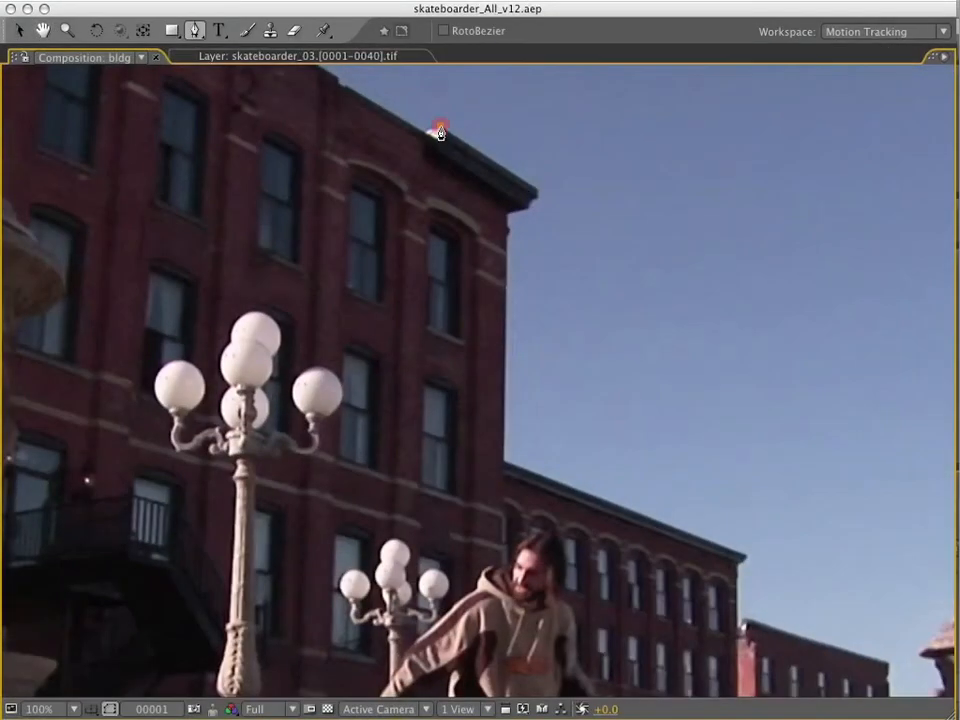
click(503, 462)
click(745, 556)
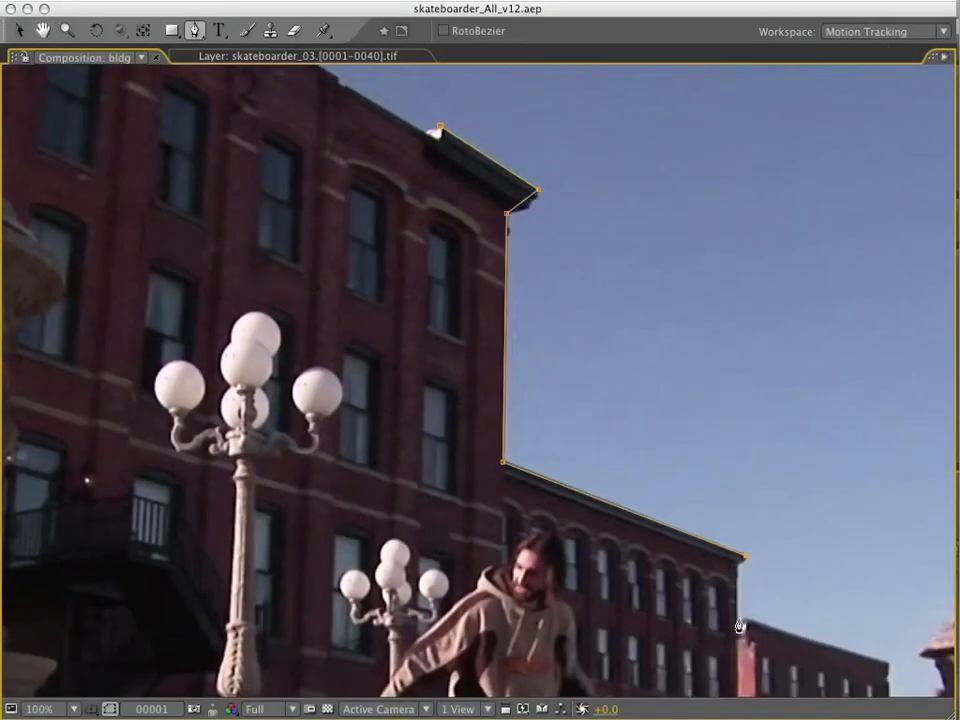
click(891, 664)
Continue the mask past the farthest building, along the ground and outside the frame's left and top edges, closing it along the roofline.
drag(891, 671, 662, 45)
click(661, 110)
click(694, 112)
click(697, 195)
drag(160, 215, 850, 375)
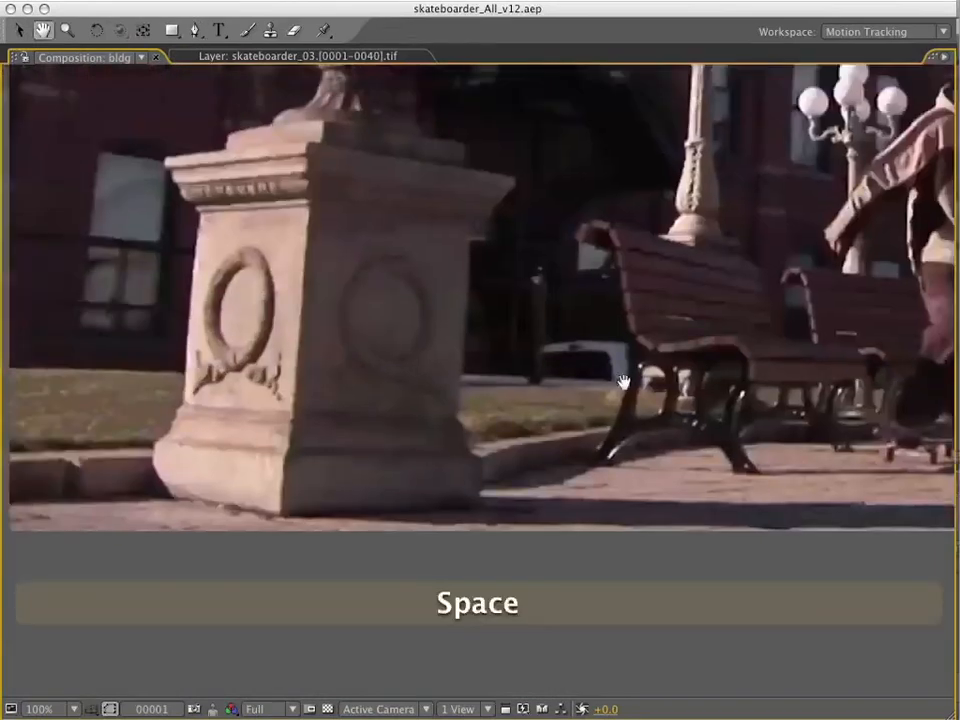
drag(220, 368, 665, 375)
click(440, 374)
drag(560, 150, 480, 650)
drag(571, 75, 448, 465)
click(210, 338)
click(868, 344)
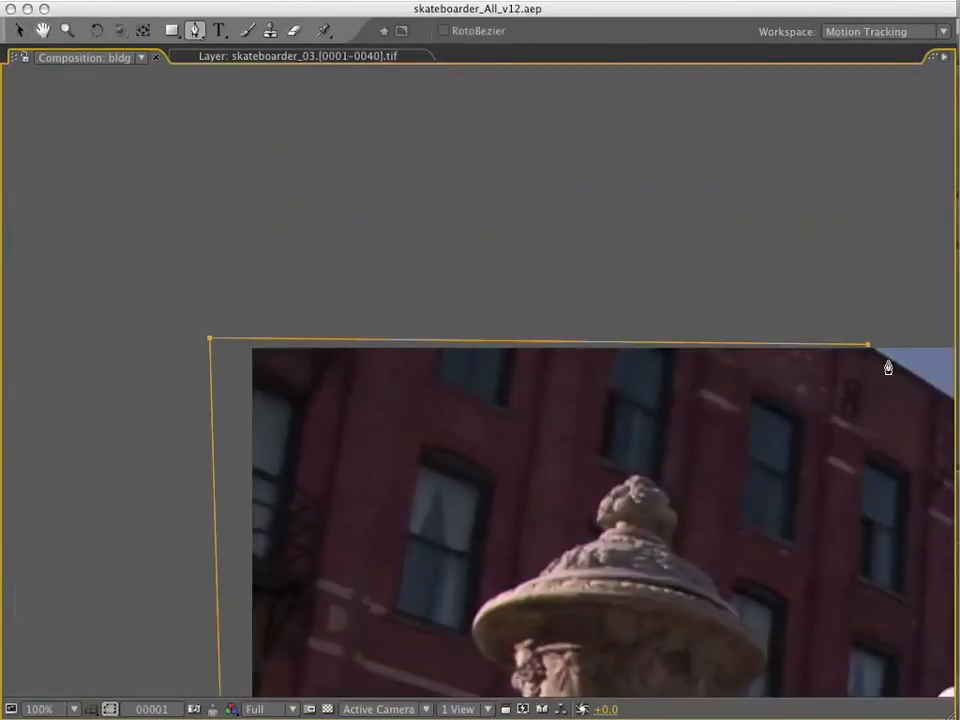
drag(889, 366, 510, 260)
click(667, 354)
Refine the mask around the tall building's cornice, adding and moving points to follow its notched corner and the wall below.
key(period)
key(v)
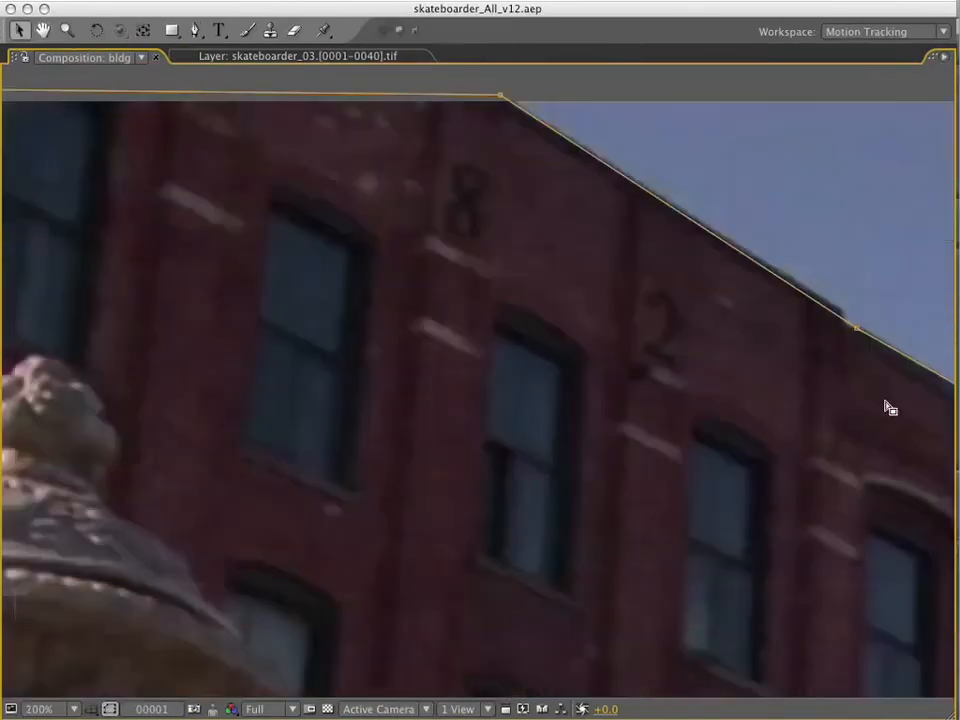
drag(890, 408, 436, 276)
drag(557, 284, 560, 285)
drag(780, 407, 769, 442)
super+click(767, 430)
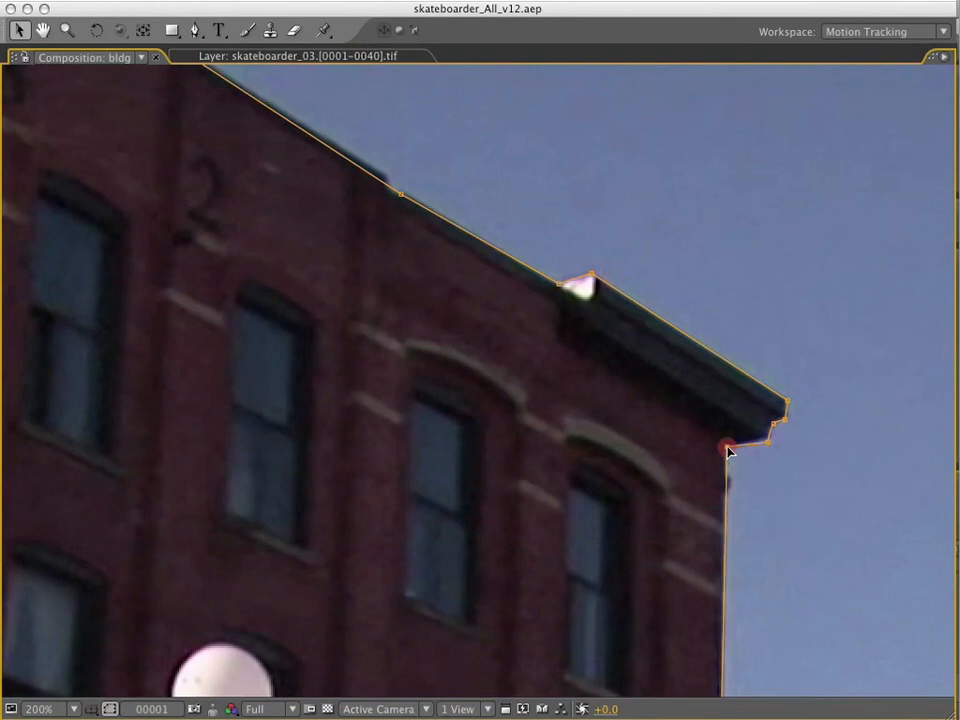
key(alt+super)
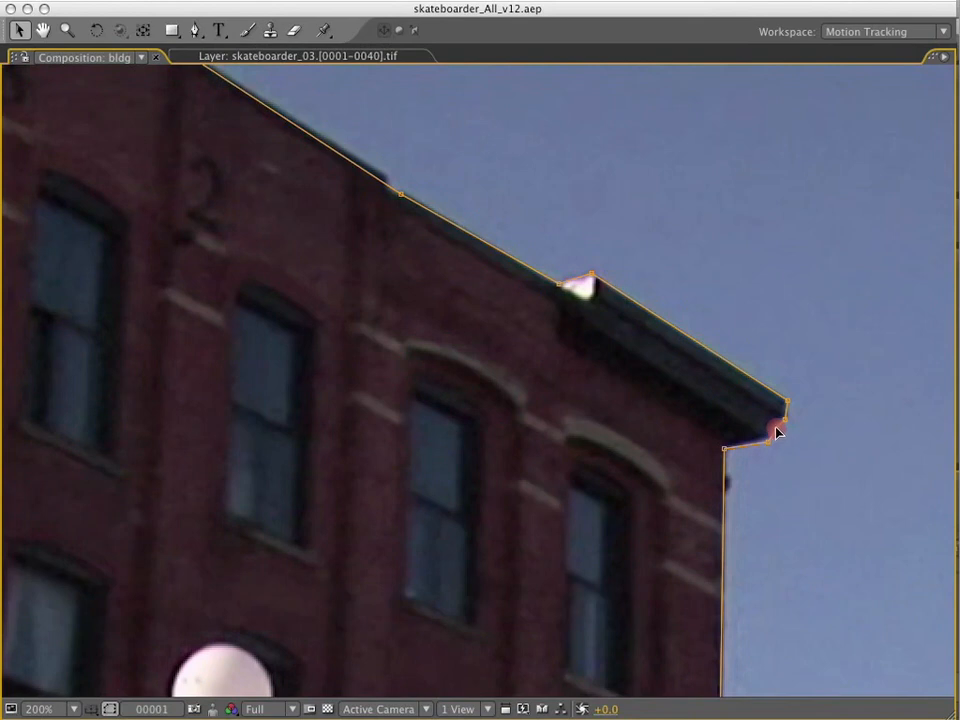
key(alt+super)
key(alt+super)
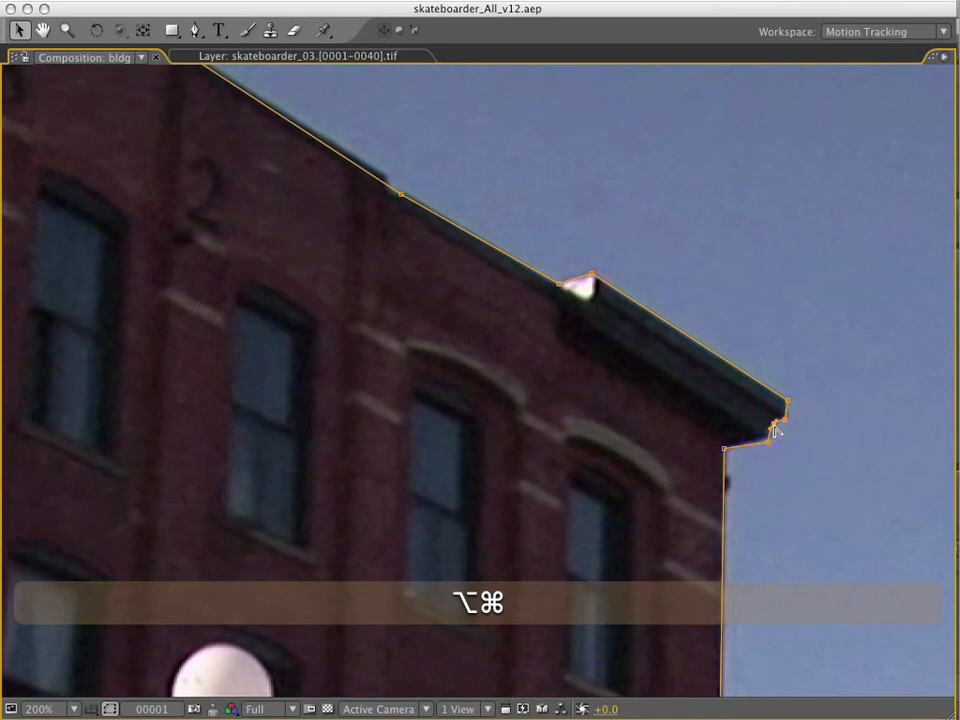
drag(724, 448, 770, 438)
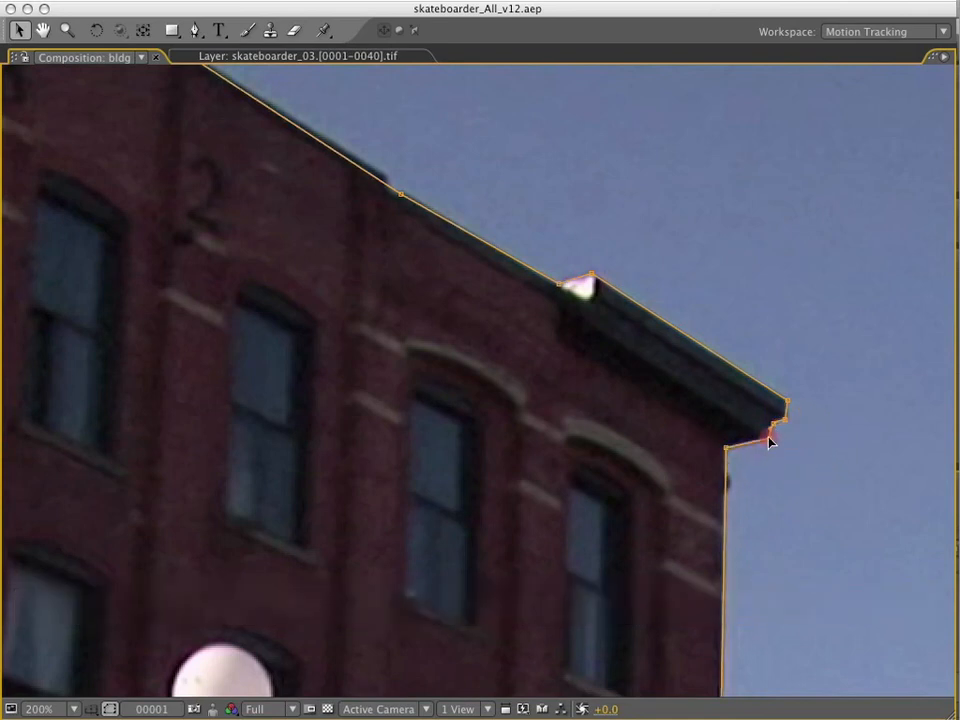
alt+super+click(726, 470)
Add and adjust mask points around the middle building's cornice and along the farthest brick building's roof and side wall.
key(space)
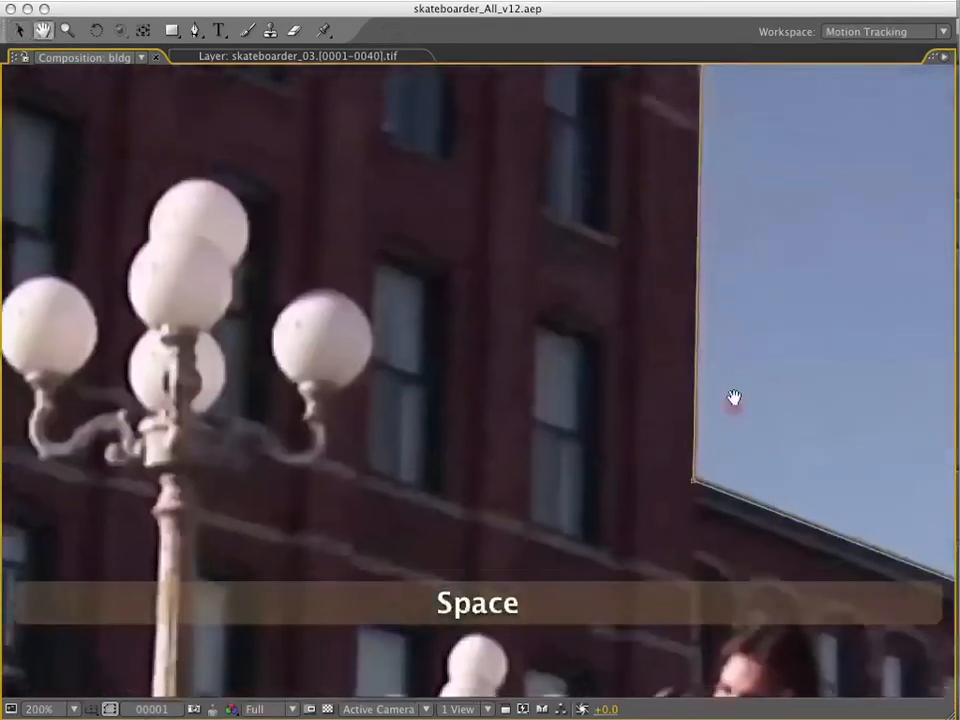
click(707, 437)
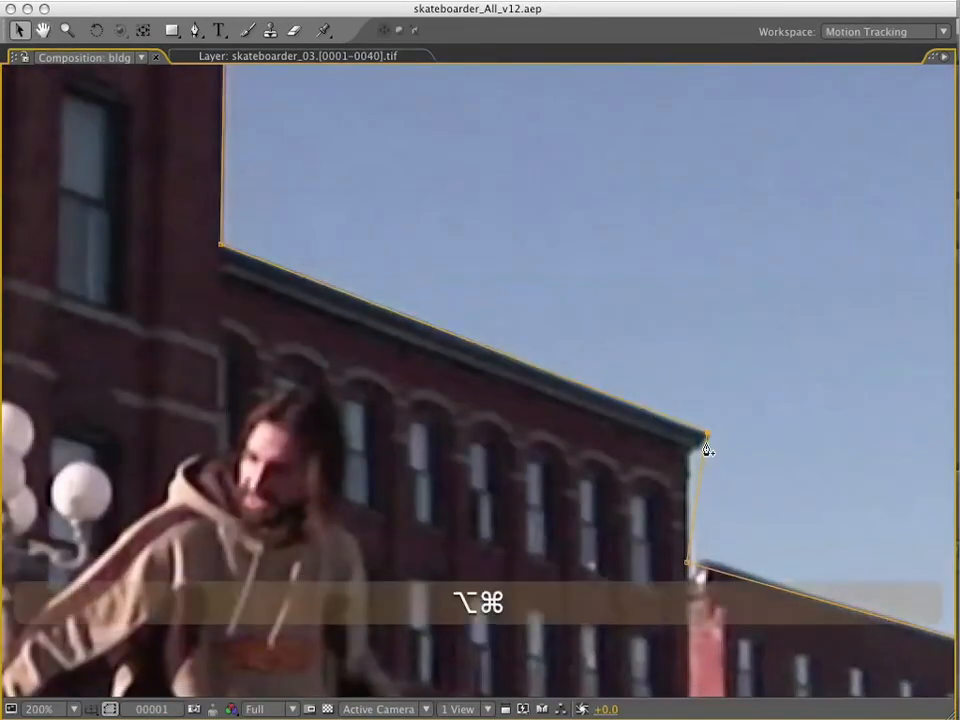
drag(707, 439, 687, 489)
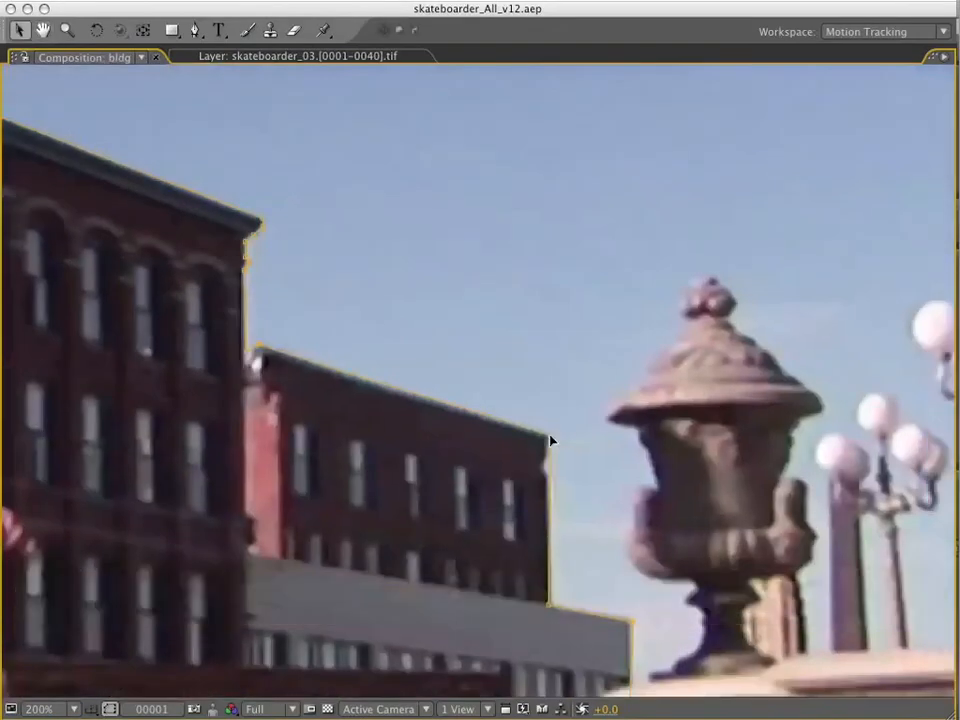
click(400, 394)
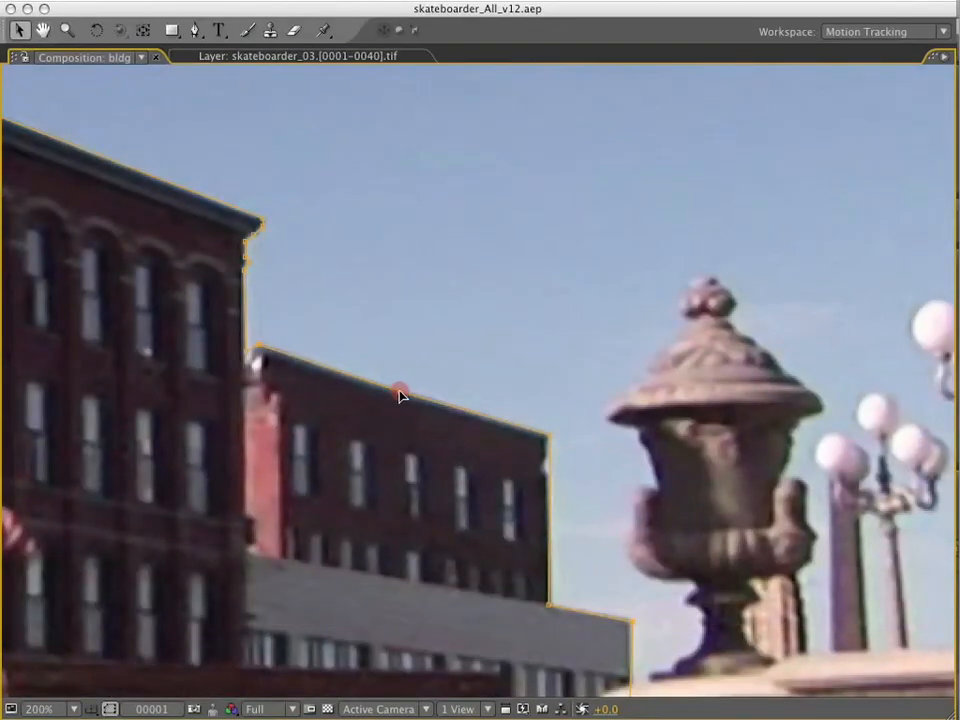
alt+super+click(548, 474)
Position the mask's two lower corners beside the fountain and outside the frame near the grass line.
key(space)
drag(628, 626, 628, 454)
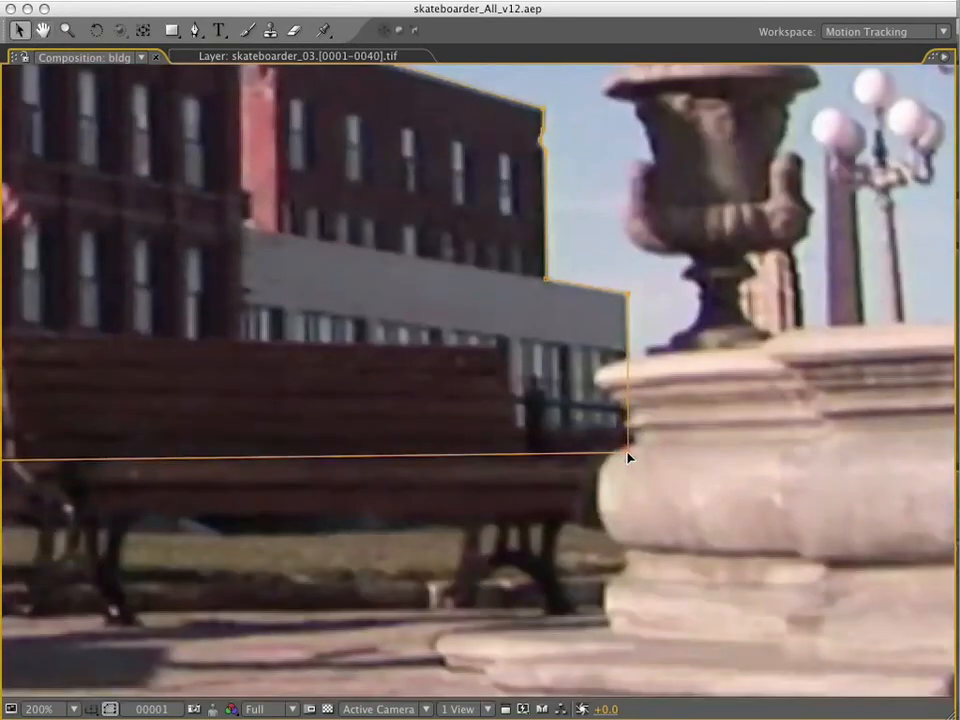
scroll(628, 454, down, 2)
drag(711, 408, 707, 420)
drag(11, 404, 12, 410)
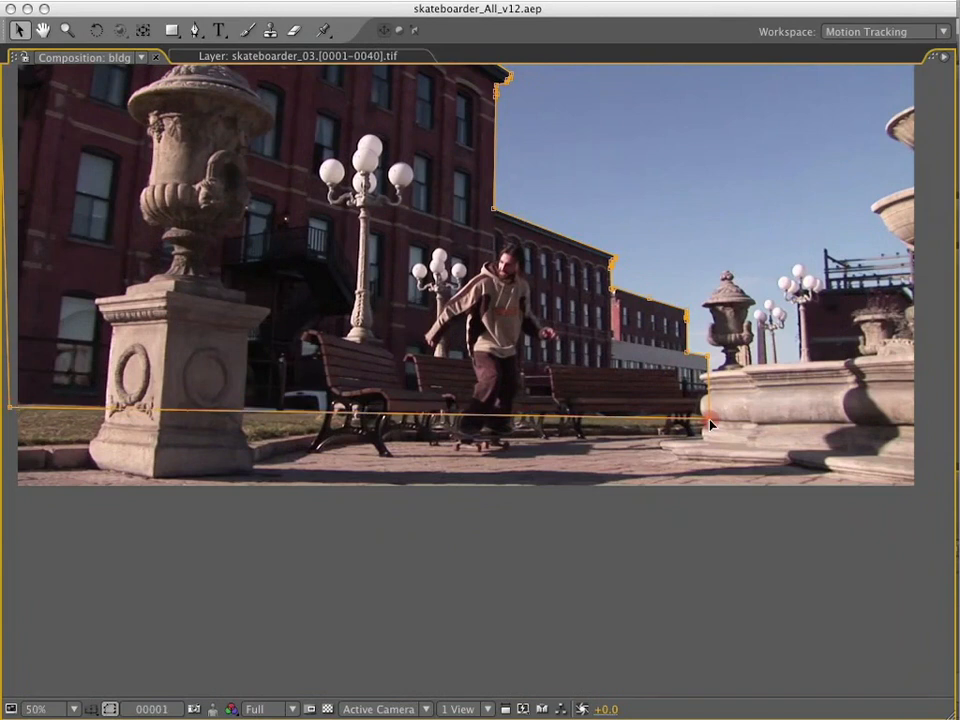
Fine-tune the mask's bottom edge with points along the base of the buildings behind the benches and the stone urn.
key(space)
scroll(640, 410, up, 2)
drag(763, 420, 762, 405)
drag(443, 403, 444, 407)
drag(565, 404, 565, 410)
key(space)
scroll(566, 412, down, 1)
drag(270, 379, 685, 430)
drag(341, 436, 339, 432)
key(space)
scroll(375, 250, down, 1)
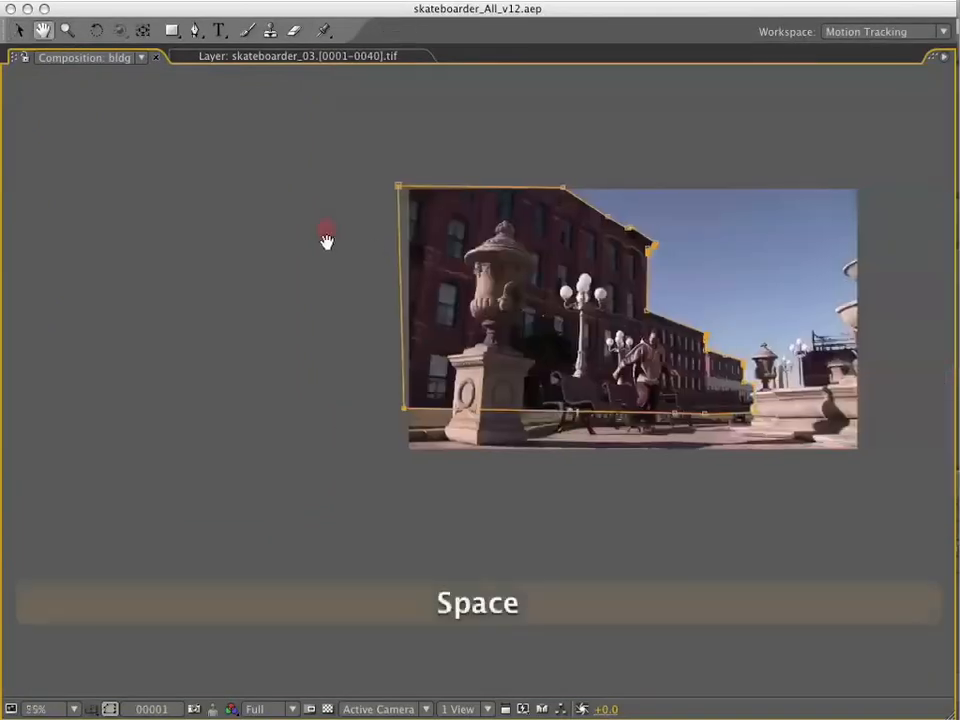
Adjust the mask points around the small notch in the tall building's roofline, beside the numeral 2, on frame 1.
scroll(555, 272, up, 1)
scroll(707, 150, up, 1)
scroll(564, 264, up, 1)
alt+super+click(564, 283)
mouse_move(561, 281)
mouse_down()
mouse_move(563, 267)
mouse_move(569, 287)
mouse_up()
drag(579, 286, 581, 285)
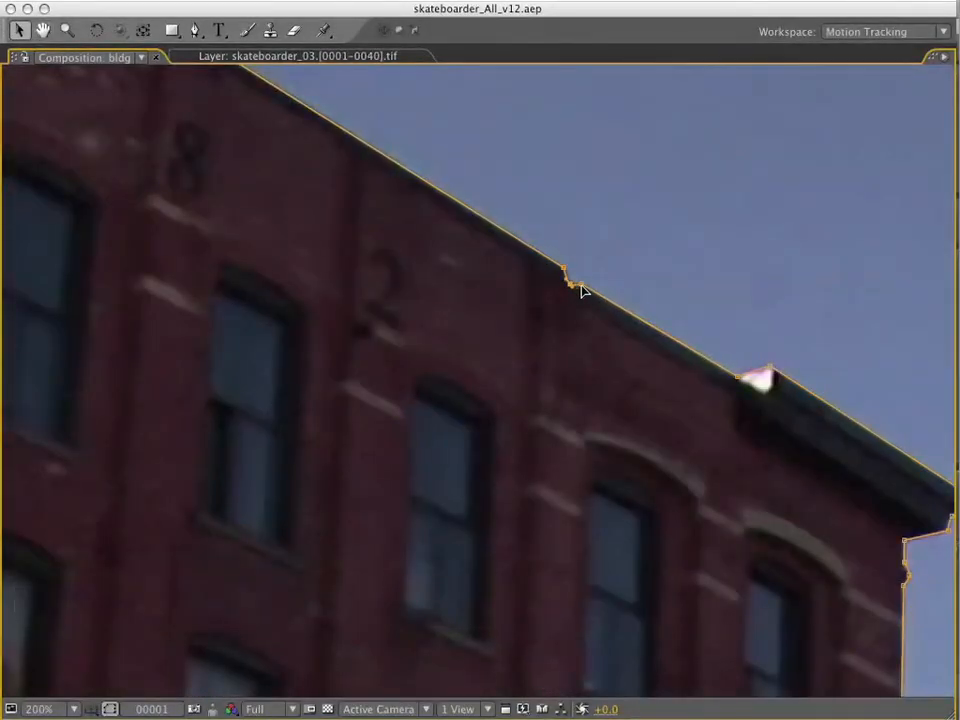
Keyframe the green solid's mask path at frame 1 and go to the shot's last frame, 40.
scroll(591, 317, down, 1)
key(grave)
scroll(583, 268, down, 2)
click(299, 396)
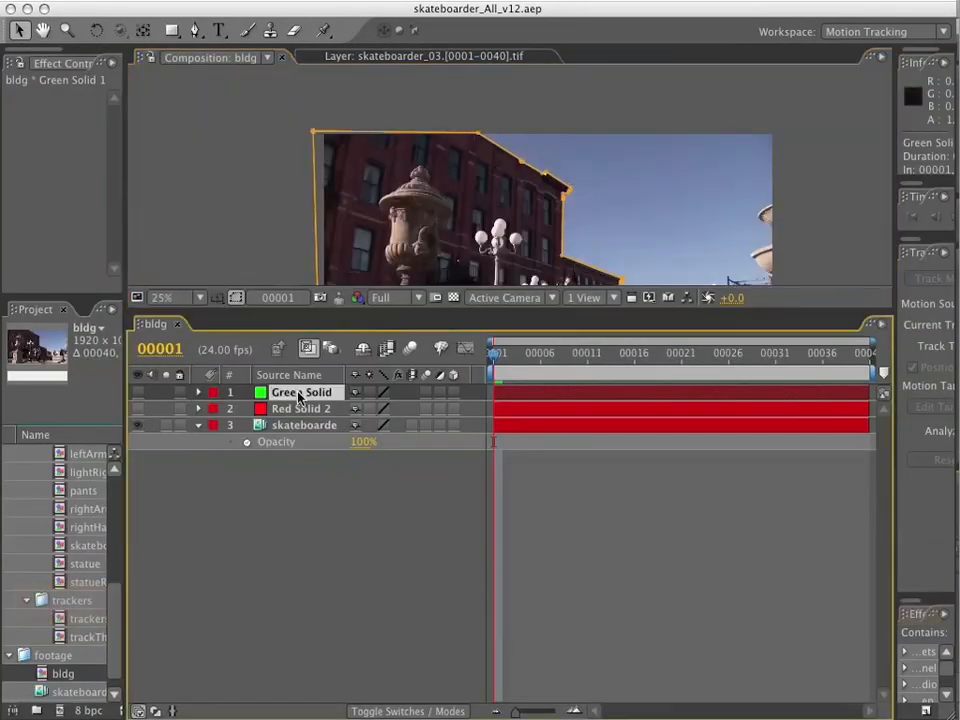
key(m)
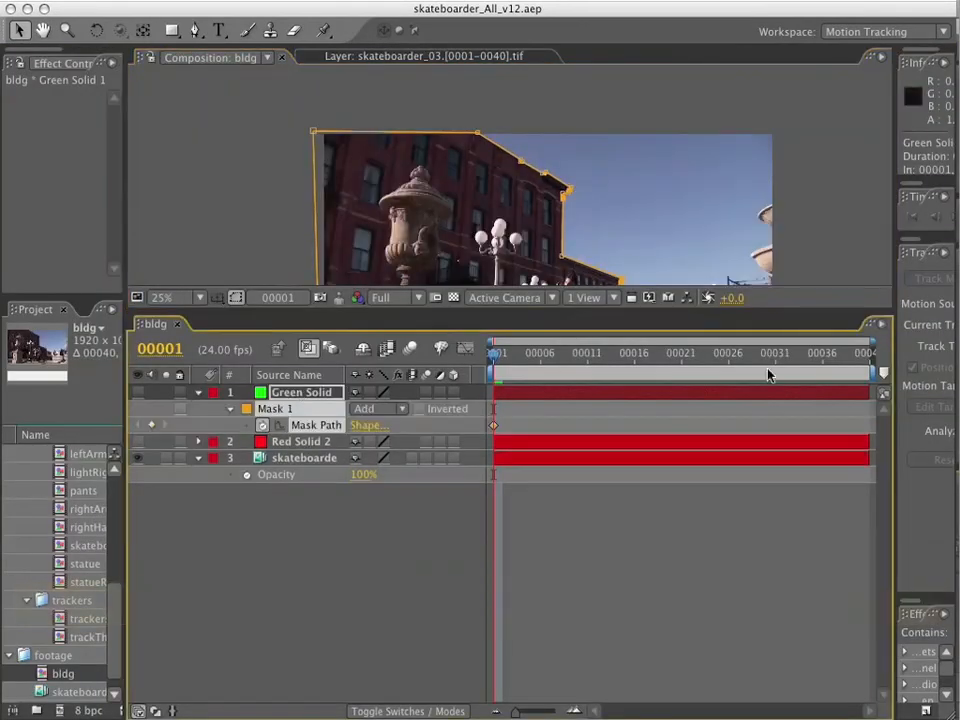
key(End)
key(grave)
Reposition the mask points along the tall and middle buildings' roofs and walls to fit them at frame 40.
scroll(548, 350, up, 2)
key(space)
drag(514, 331, 392, 64)
drag(532, 253, 354, 122)
double_click(818, 664)
click(320, 255)
key(space)
drag(321, 180, 568, 611)
drag(296, 143, 291, 140)
key(space)
drag(371, 381, 394, 377)
double_click(336, 200)
click(496, 298)
key(KP_1)
scroll(496, 306, up, 1)
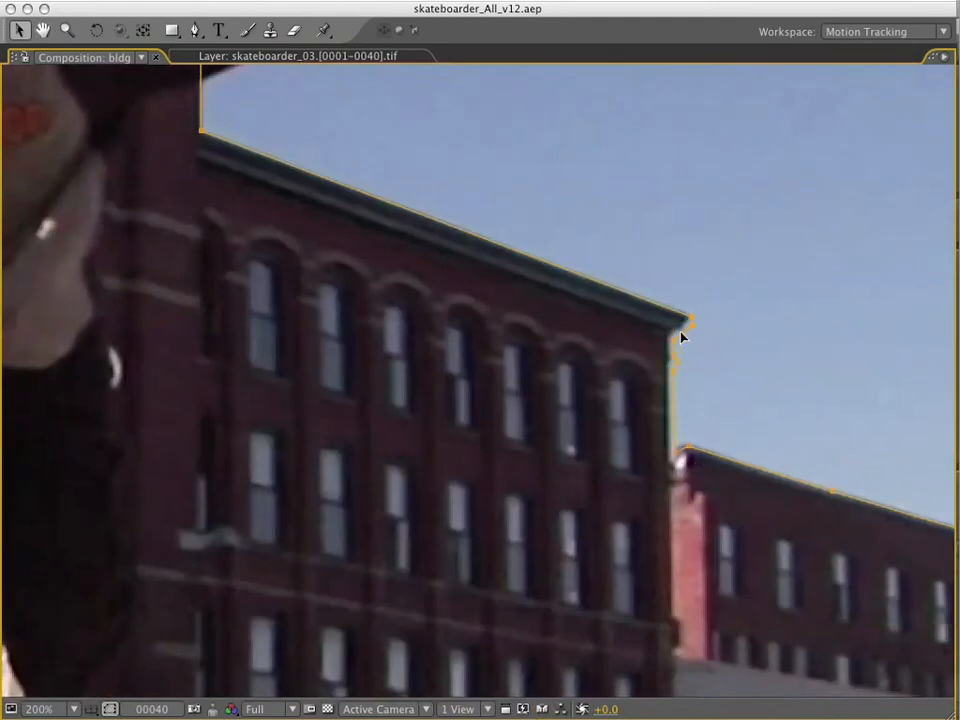
Change the outline color of Mask 1 to red so it stands out against the buildings.
key(grave)
click(246, 409)
click(669, 485)
click(646, 485)
click(819, 492)
key(grave)
scroll(718, 173, up, 2)
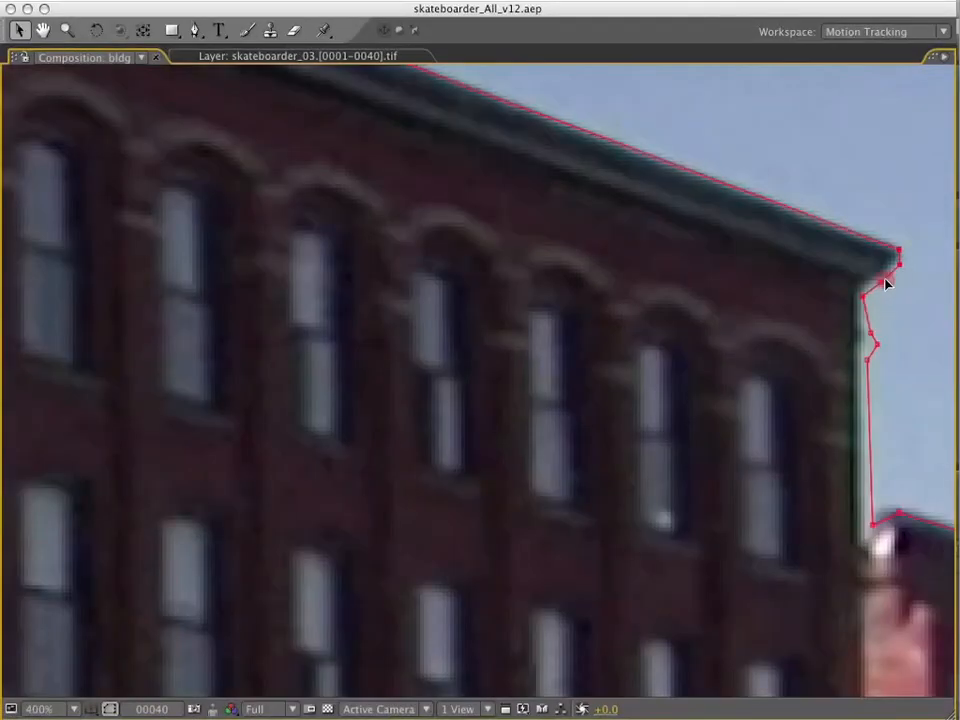
At frame 40, nudge the mask points below the middle building's cornice and at the farthest building's upper roof corner.
drag(876, 344, 866, 335)
scroll(905, 517, down, 1)
key(space)
drag(710, 466, 369, 250)
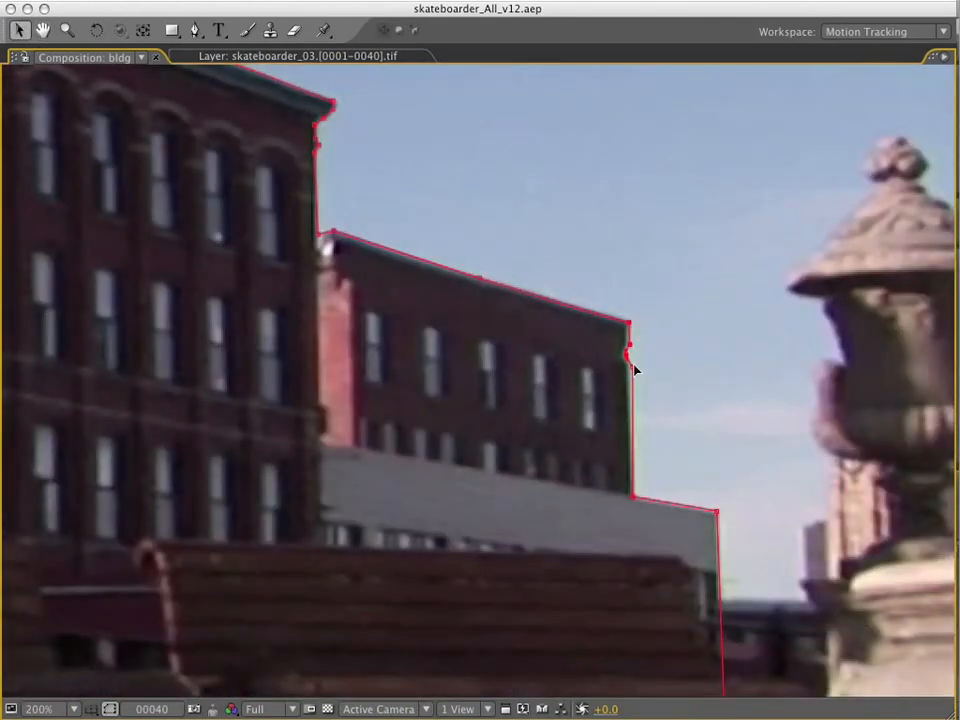
drag(629, 323, 625, 322)
Move the mask's lower-left and upper-left corners beyond the picture's left edge at frame 40.
key(space)
drag(717, 532, 690, 450)
scroll(366, 376, down, 3)
drag(366, 376, 353, 379)
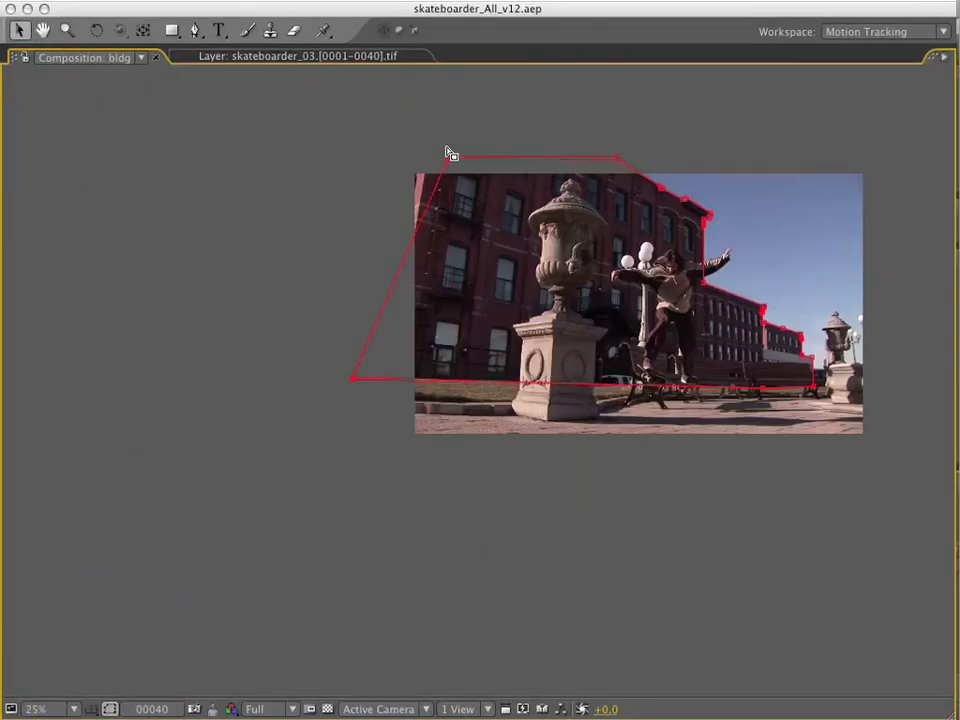
drag(449, 157, 373, 160)
Return to frame 1 and preview the mask's motion over the whole shot.
key(grave)
drag(863, 354, 332, 333)
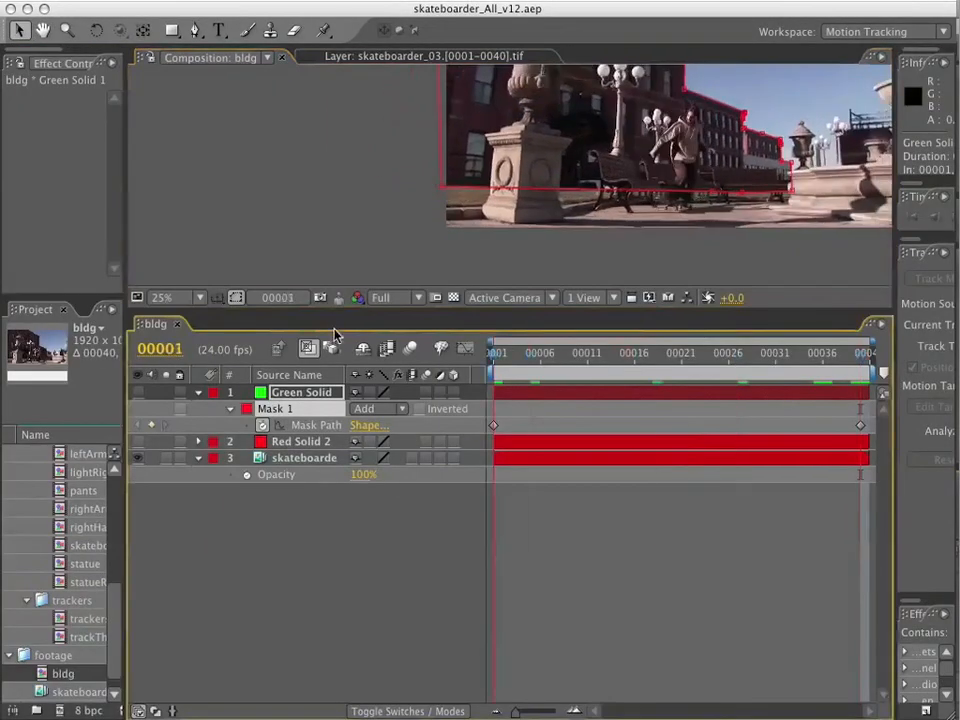
scroll(560, 168, down, 1)
key(space)
drag(560, 168, 508, 248)
key(KP_0)
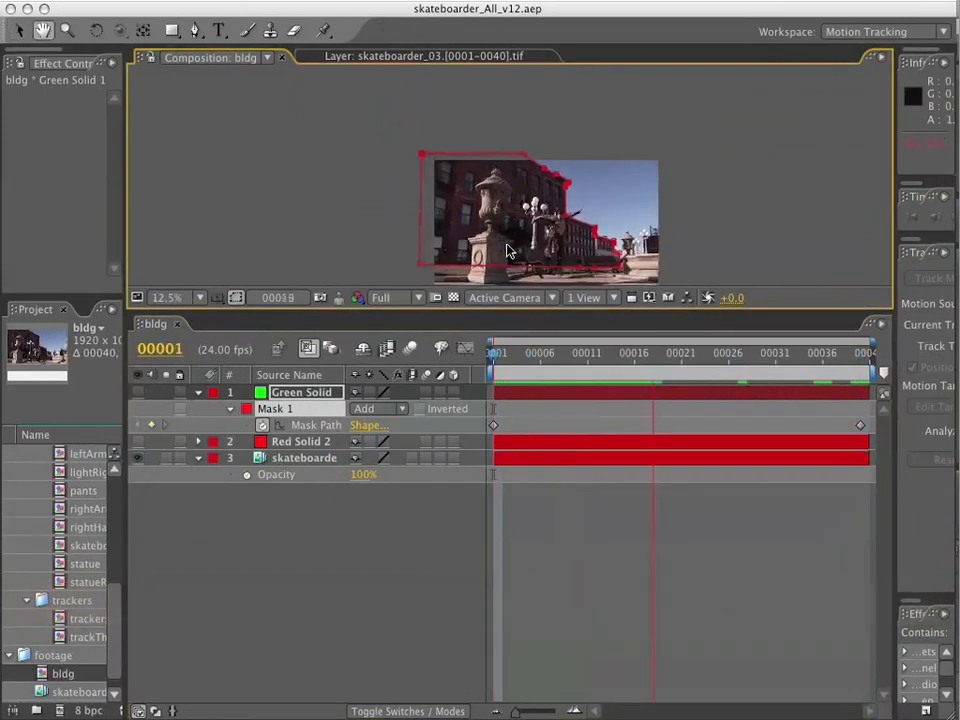
Go to frame 21 and enlarge the composition view by shrinking the timeline and project areas.
click(682, 354)
key(period)
key(period)
drag(626, 309, 626, 542)
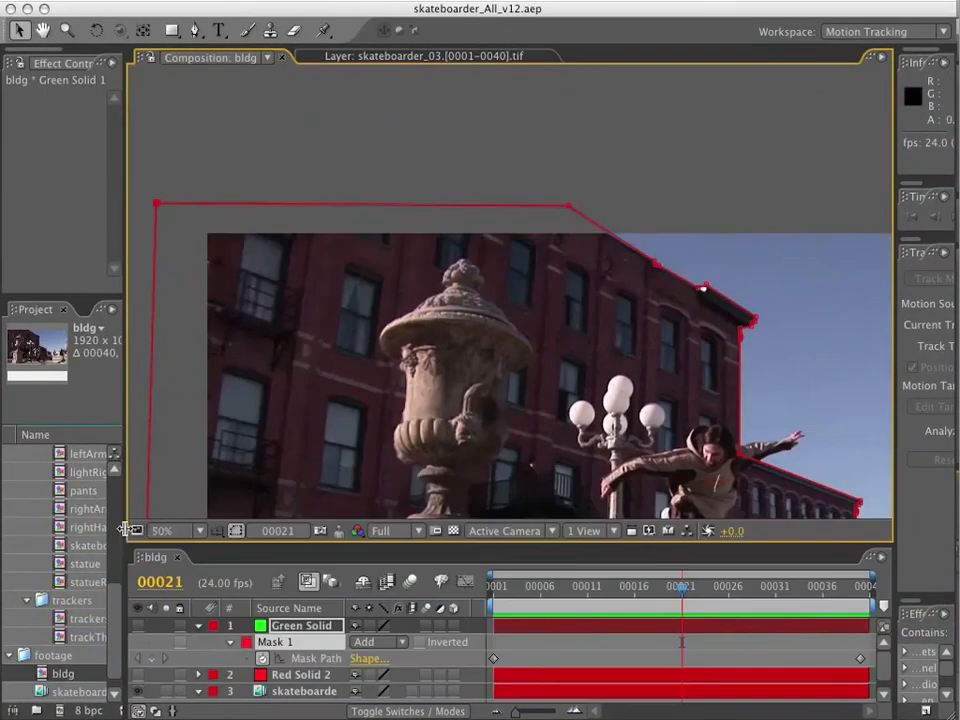
drag(125, 527, 24, 534)
key(period)
Scrub and play between frames 1 and 40 to check the mask's fit along the tall building's roofline and cornice corner.
key(space)
drag(614, 237, 555, 311)
drag(508, 585, 895, 583)
click(603, 190)
key(Home)
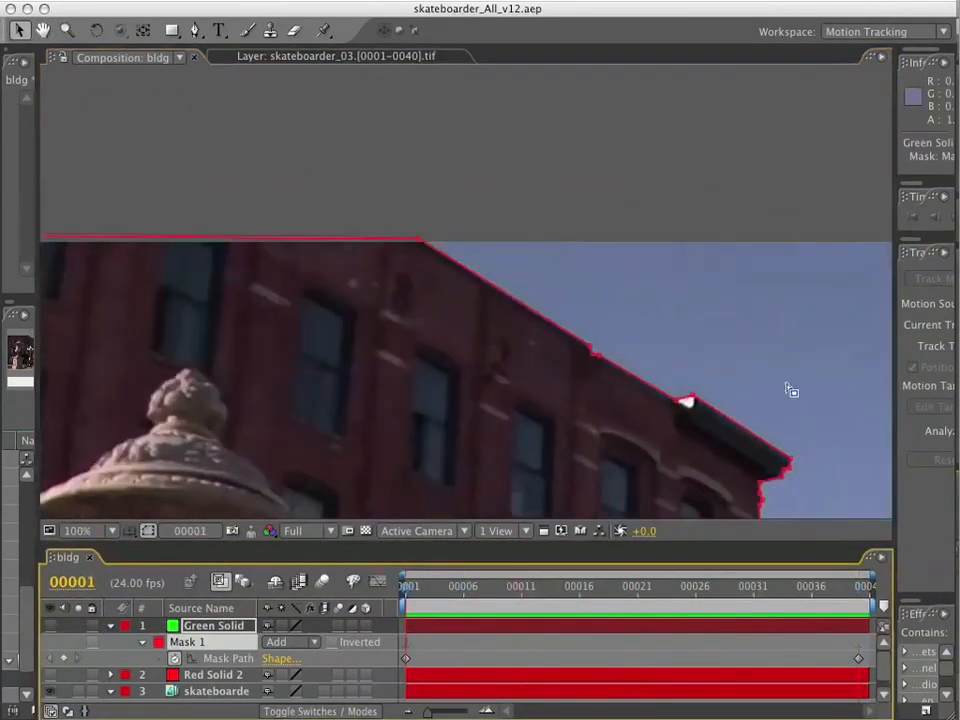
key(period)
key(space)
drag(735, 445, 300, 110)
drag(510, 584, 660, 584)
key(space)
drag(590, 327, 185, 537)
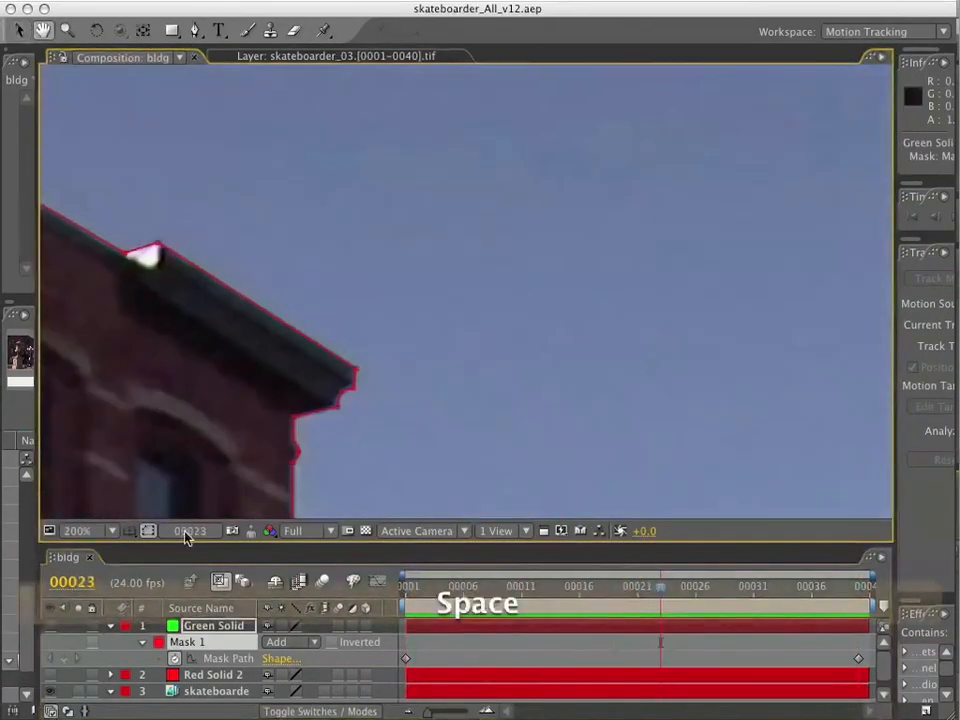
drag(660, 586, 402, 592)
key(space)
key(space)
drag(160, 382, 315, 270)
drag(412, 590, 916, 572)
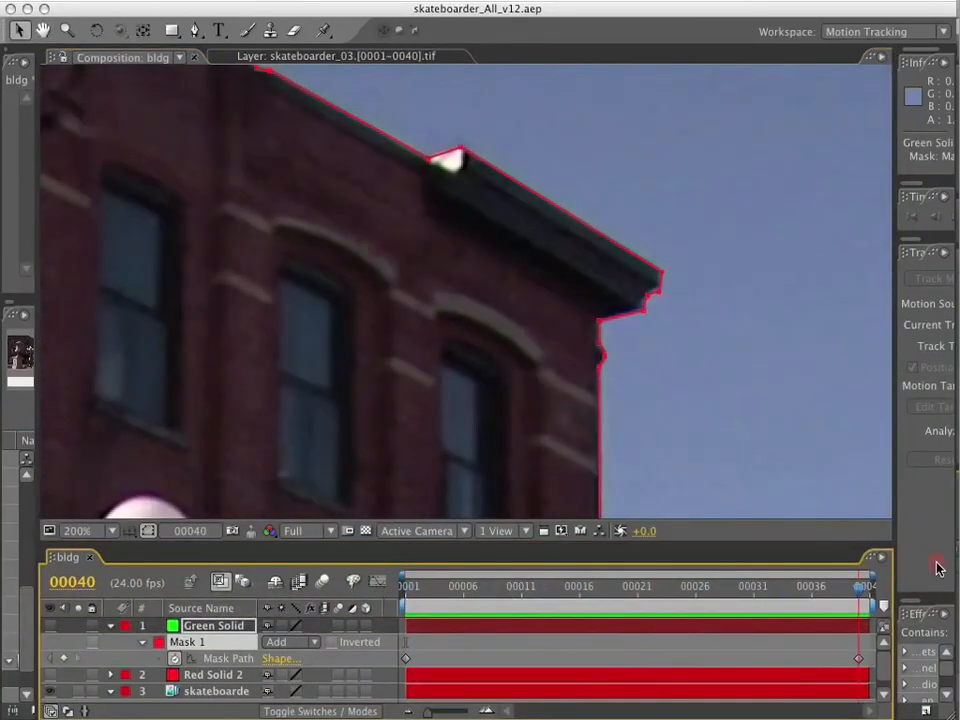
Fine-tune the mask points in the notch of the tall building's cornice corner at frame 40.
click(656, 291)
click(659, 291)
drag(659, 291, 659, 290)
drag(860, 586, 916, 572)
click(674, 306)
click(659, 290)
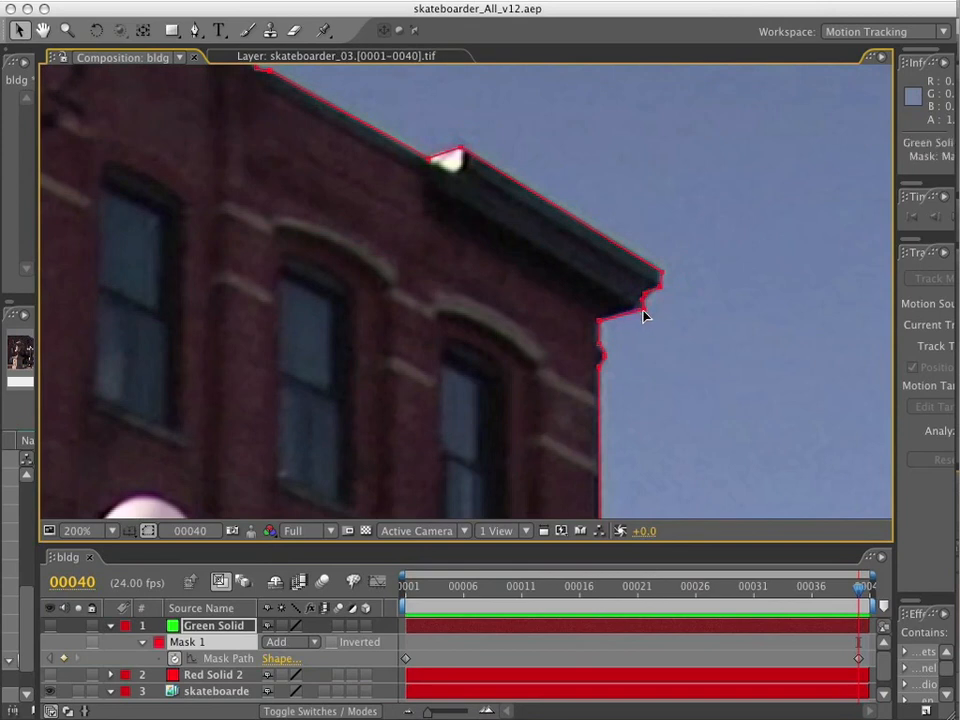
Play the shot from frame 1 and examine how the mask follows the tall building's cornice corner.
drag(588, 580, 347, 582)
key(space)
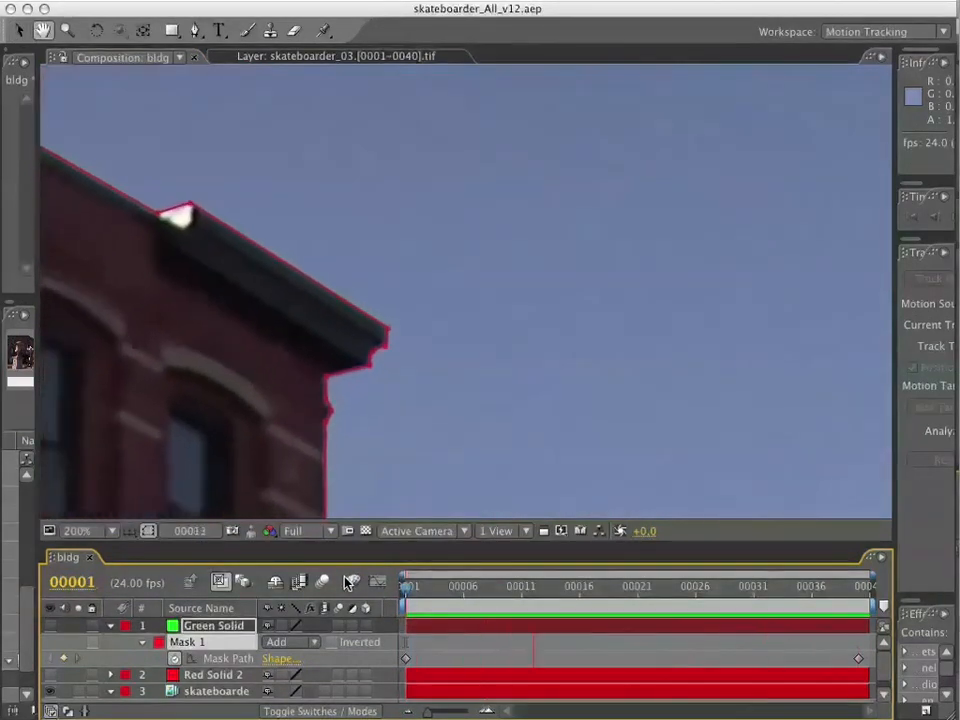
key(space)
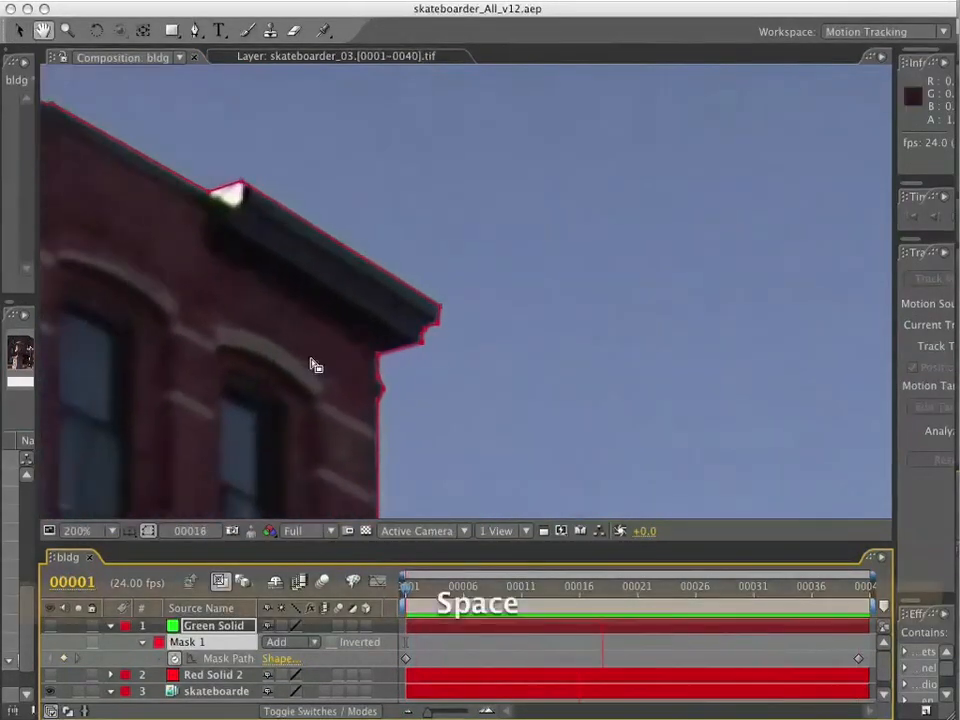
scroll(482, 339, down, 2)
key(space)
drag(555, 369, 559, 246)
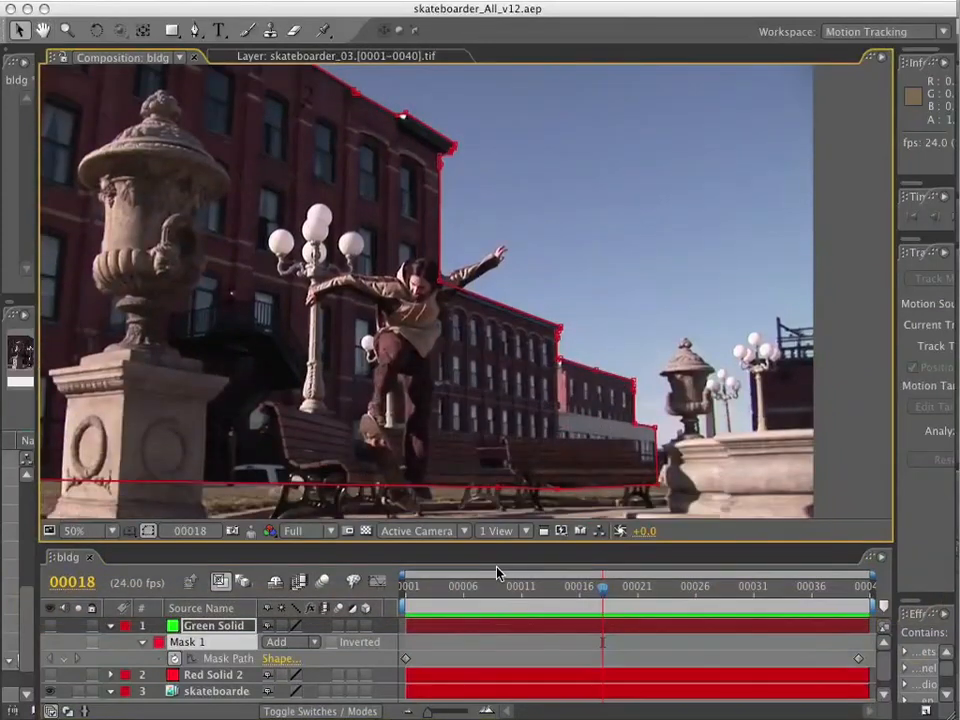
At frame 1, adjust the mask point on the farthest brick building's side wall just below its roof corner.
drag(500, 588, 405, 590)
scroll(489, 469, up, 1)
drag(560, 465, 553, 272)
key(space)
drag(545, 587, 405, 586)
scroll(765, 311, up, 1)
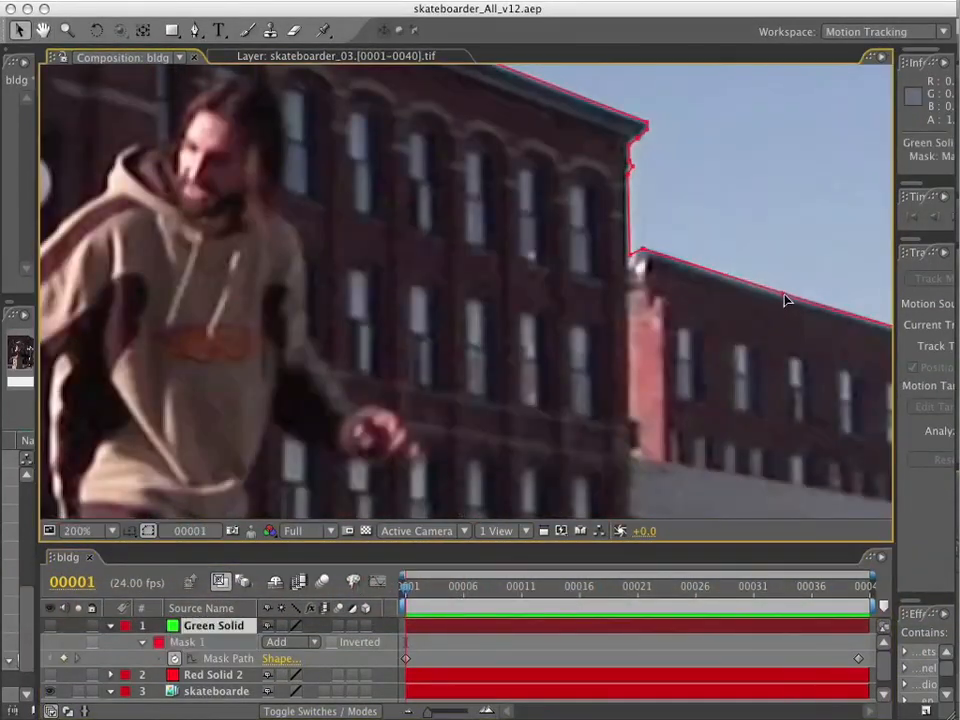
drag(836, 347, 594, 290)
click(688, 321)
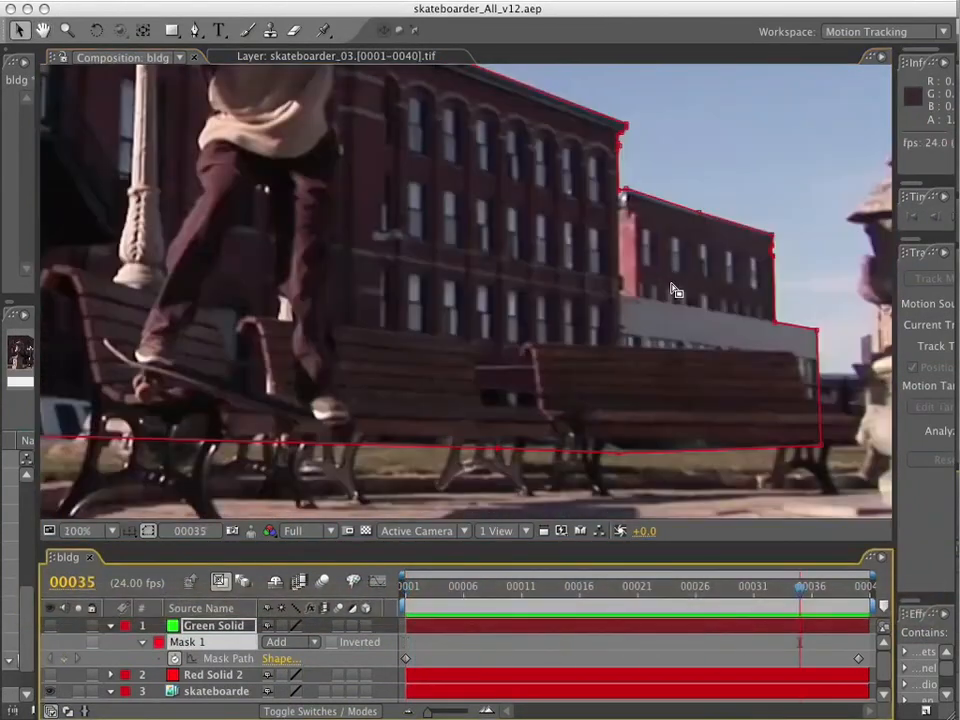
click(551, 165)
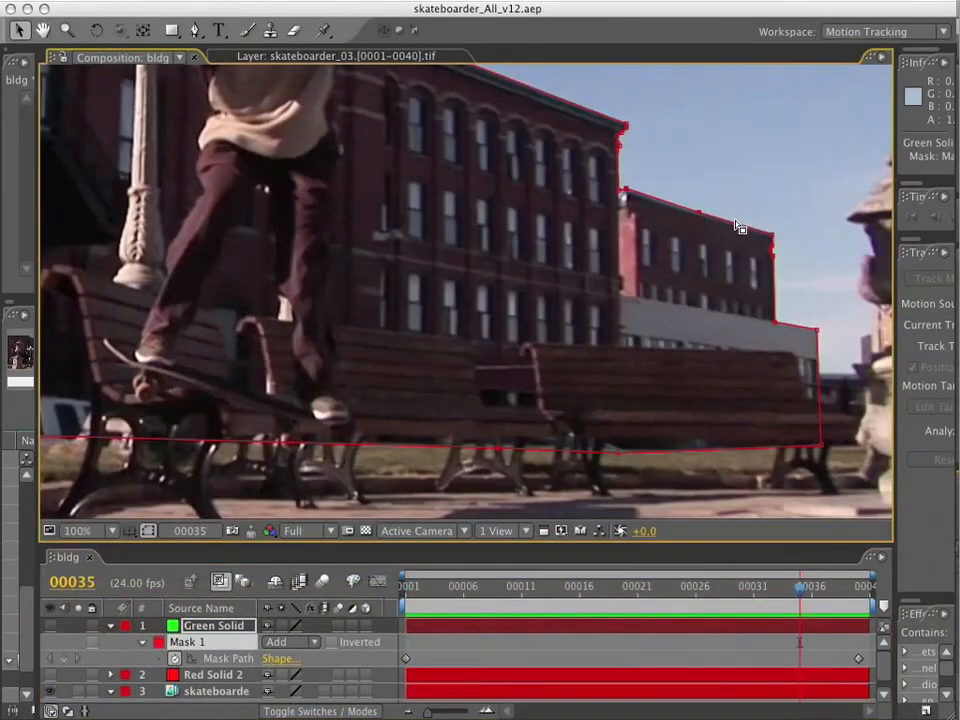
Play back the mask and delete its extra mask path keyframe at frame 35.
key(space)
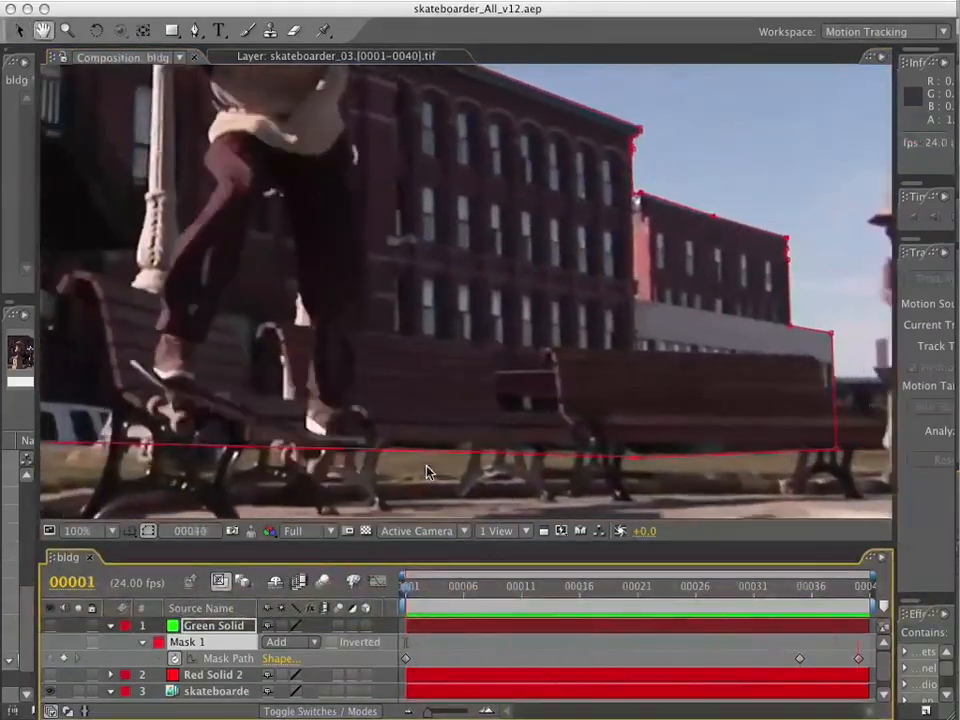
click(800, 590)
click(800, 659)
key(space)
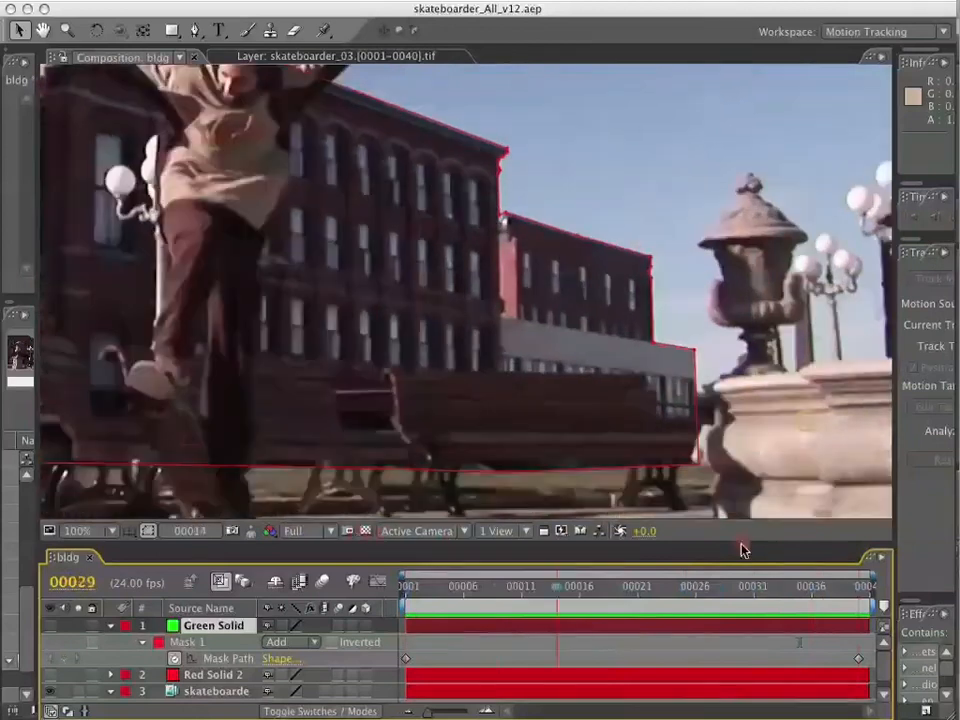
Check the mask around the farthest buildings and benches at the last frame and scrub back to frame 1.
key(End)
click(634, 457)
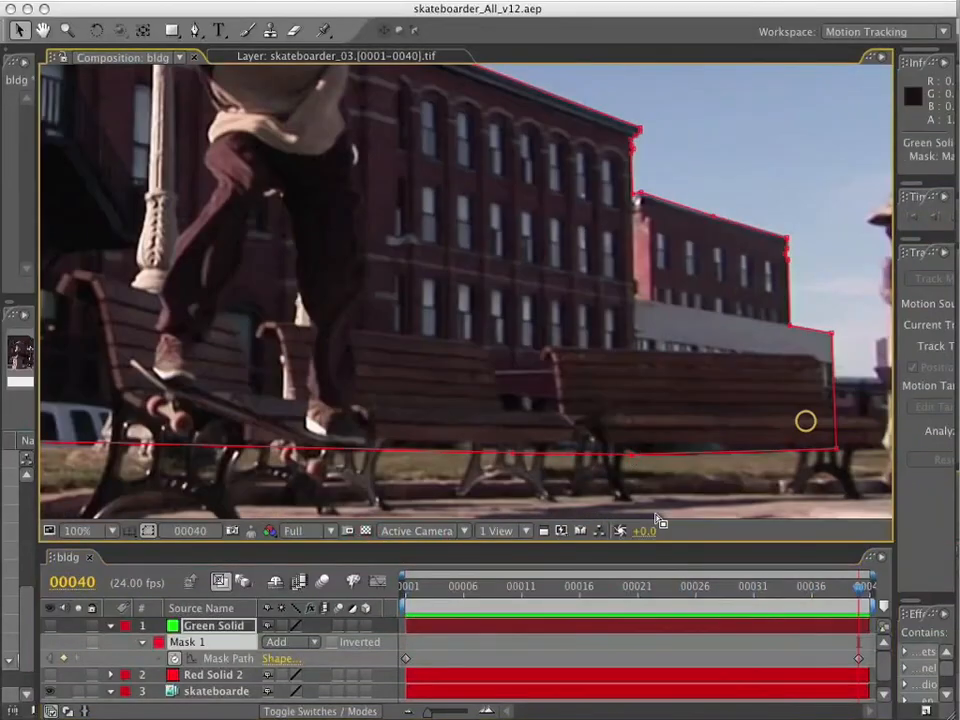
drag(860, 586, 887, 595)
key(Home)
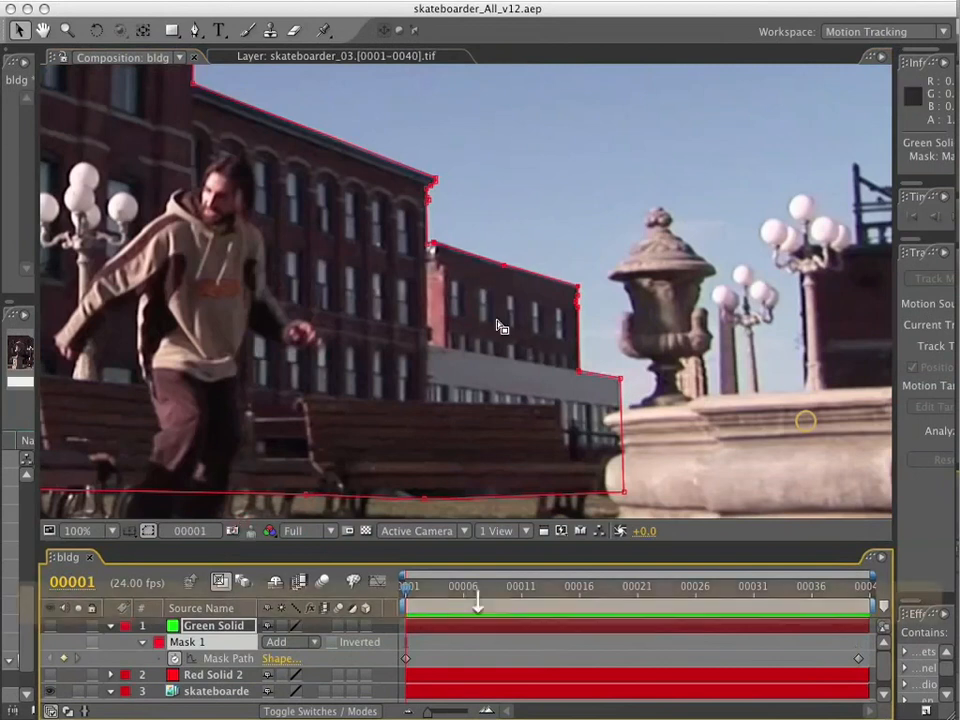
Turn on the green solid's visibility to show the masked area over the whole frame.
key(comma)
scroll(560, 283, down, 2)
key(space)
drag(430, 238, 700, 350)
scroll(700, 350, down, 1)
click(50, 626)
Change the green solid's color to white in its solid settings.
click(175, 629)
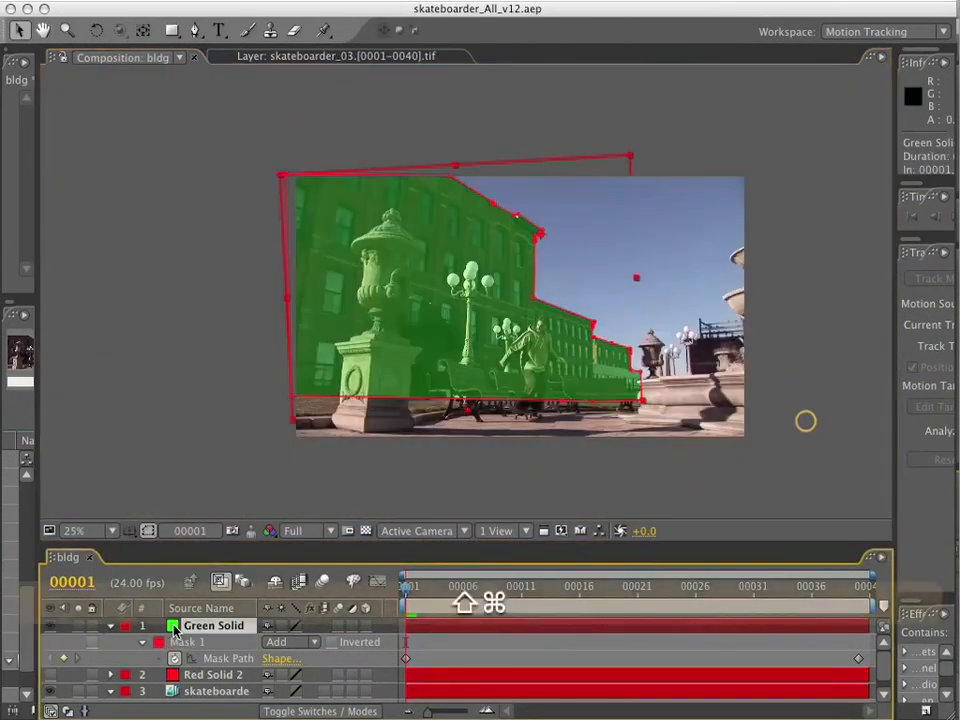
key(super+shift+y)
click(508, 504)
drag(450, 492, 374, 467)
click(836, 487)
click(783, 597)
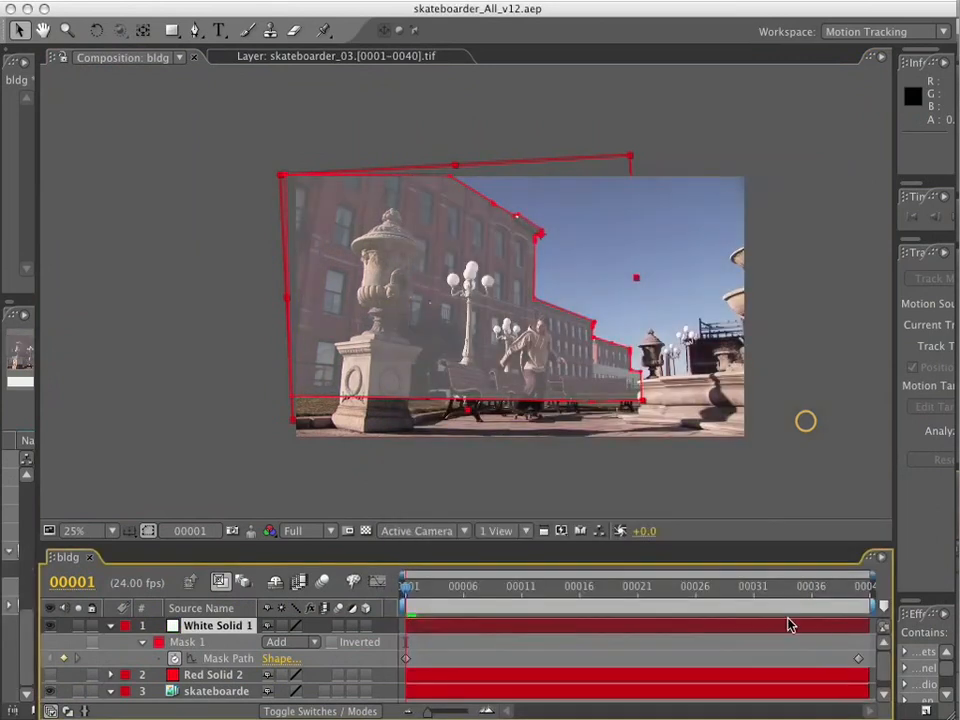
Make the white solid fully opaque and collapse the layer properties.
key(t)
click(110, 674)
click(110, 626)
Preview the white building matte over the footage from frame 1.
drag(440, 588, 322, 592)
key(KP_0)
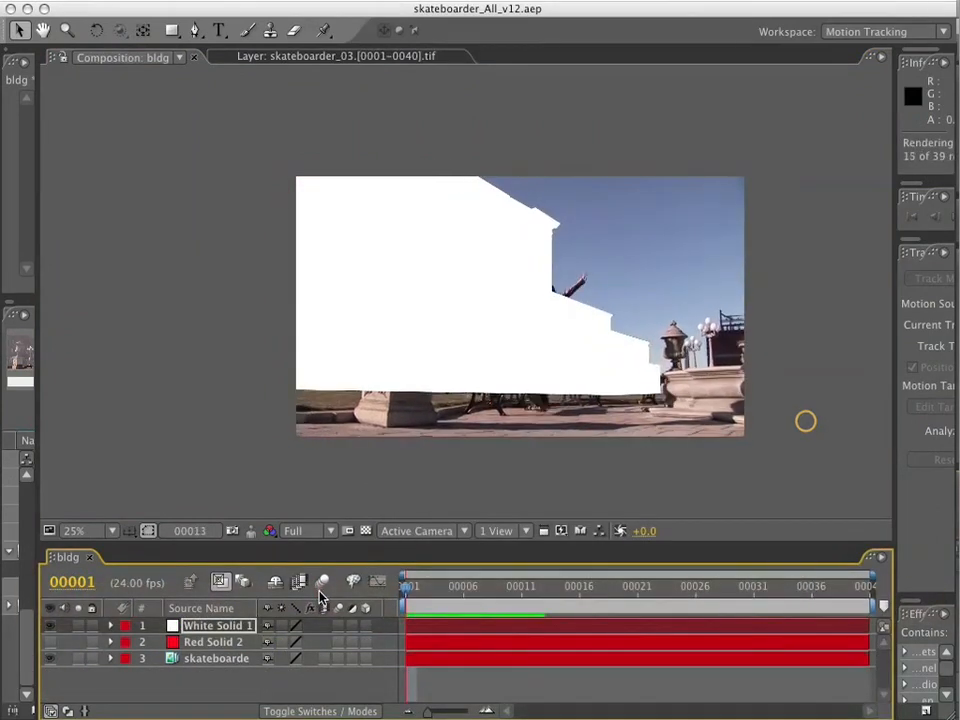
click(336, 591)
drag(407, 593, 316, 592)
key(KP_0)
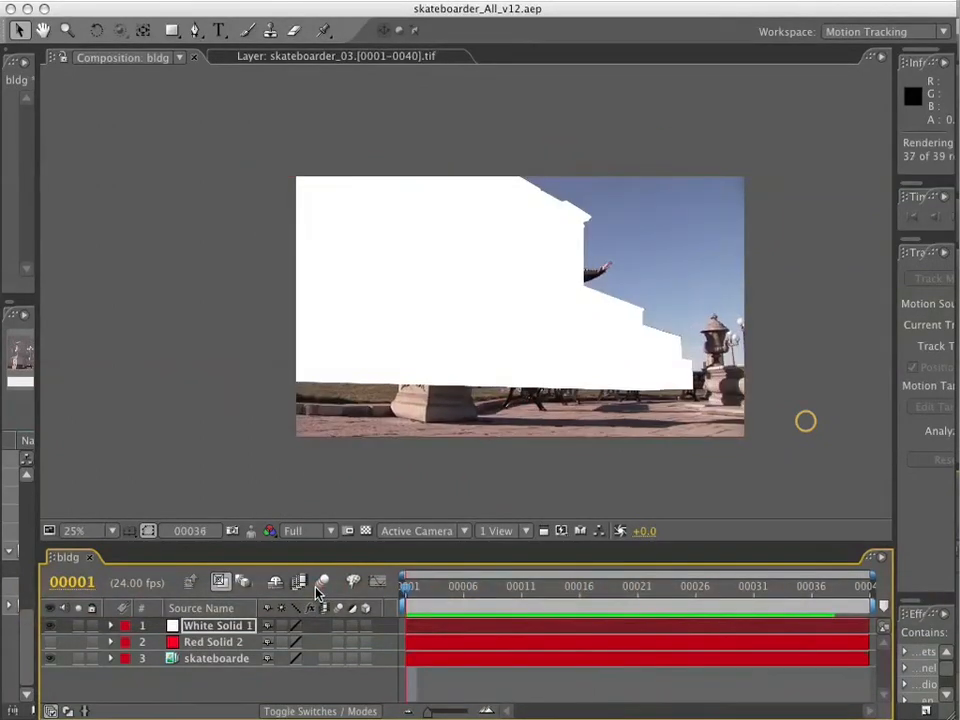
Hide the skateboarder footage layer and preview the white building matte on black.
scroll(675, 341, up, 2)
scroll(675, 341, up, 1)
drag(558, 589, 345, 582)
scroll(262, 516, down, 2)
key(KP_0)
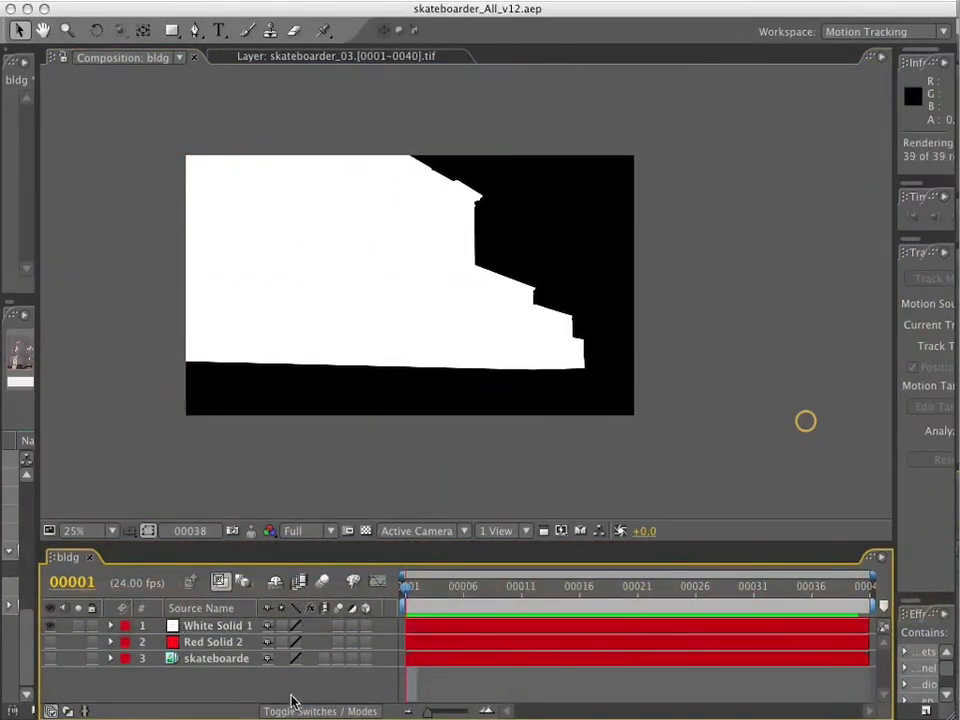
Scrub the black-and-white matte up close to examine its edges.
key(space)
scroll(309, 412, up, 1)
drag(443, 587, 396, 575)
scroll(418, 337, down, 2)
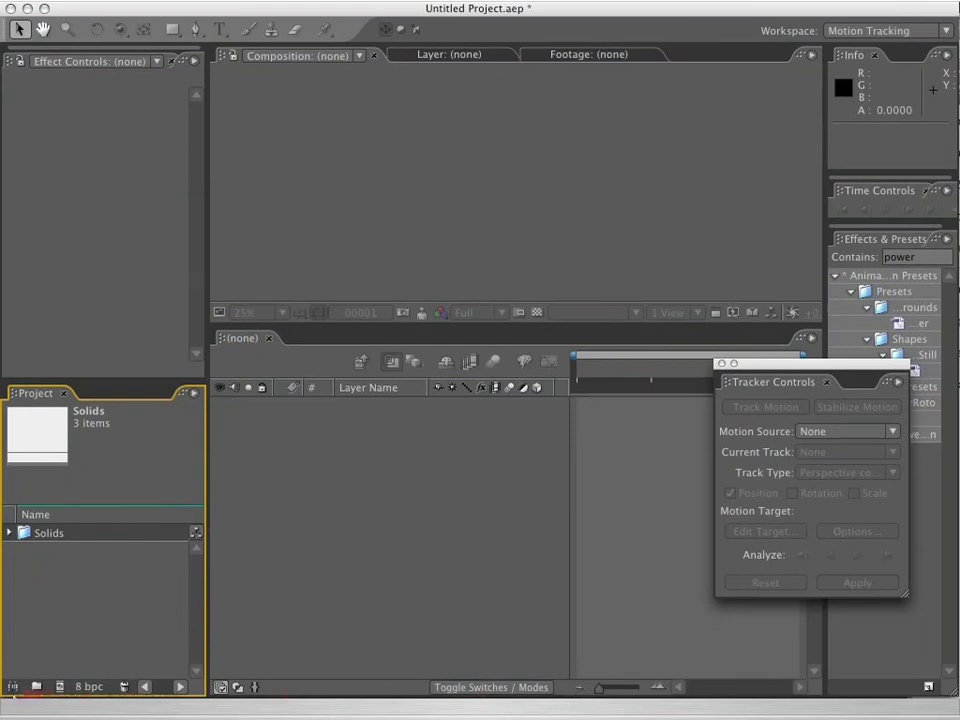
In the new project, bring in skateboarder_02.[124-163].tif and create a composition from it.
click(58, 535)
drag(58, 540, 60, 686)
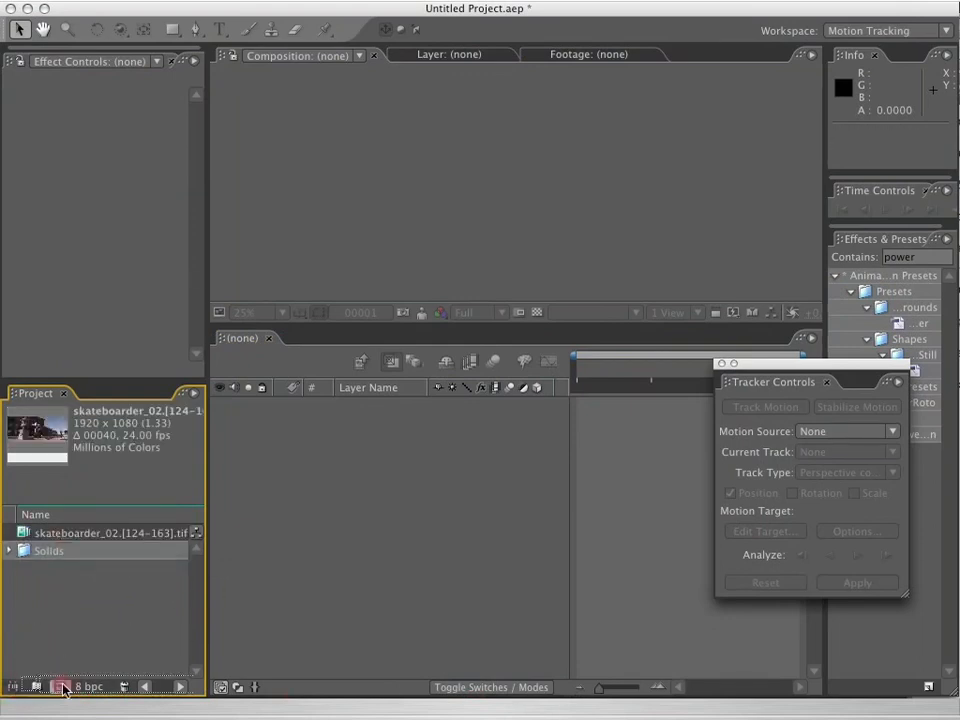
drag(737, 367, 772, 357)
Scrub and play through the skateboarder_02 shot to review its motion.
key(period)
drag(611, 380, 710, 370)
key(space)
drag(553, 253, 574, 225)
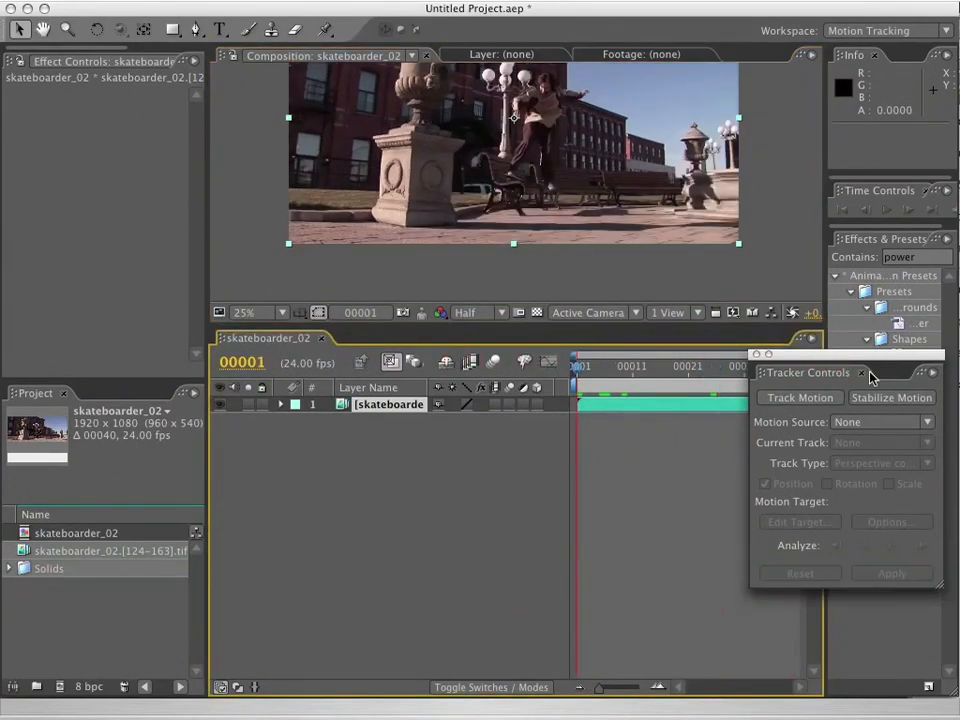
Start a motion track on the skateboarder_02 layer with the track type set to Perspective corner pin.
drag(864, 358, 883, 377)
click(832, 415)
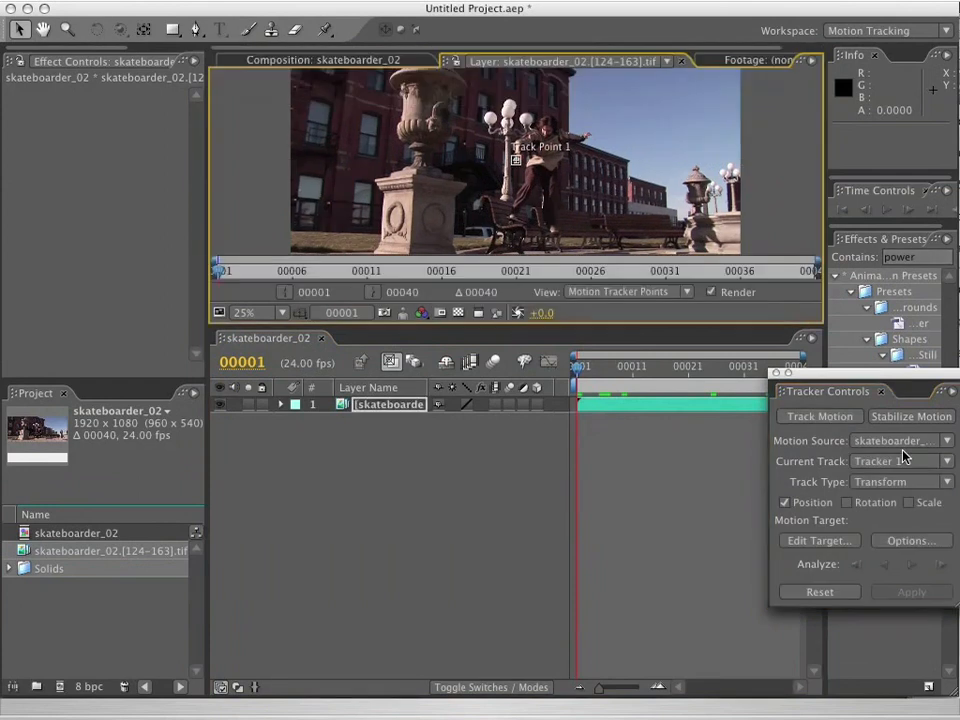
click(943, 481)
click(930, 551)
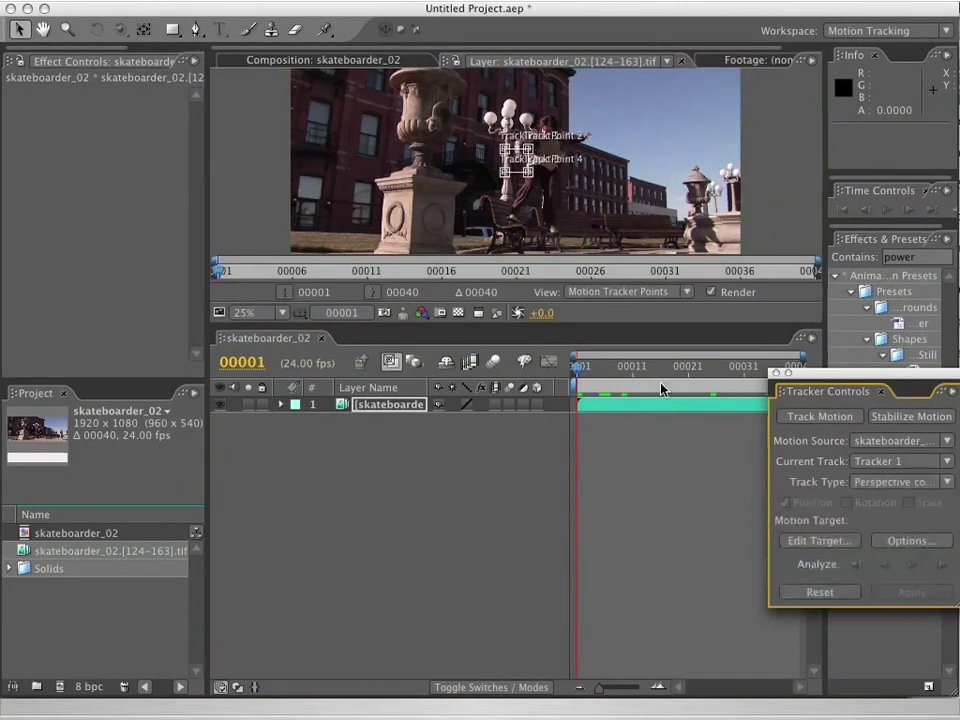
Maximize the layer view and place Track Point 3 at the lower-left base corner of the urn's stone pedestal.
key(period)
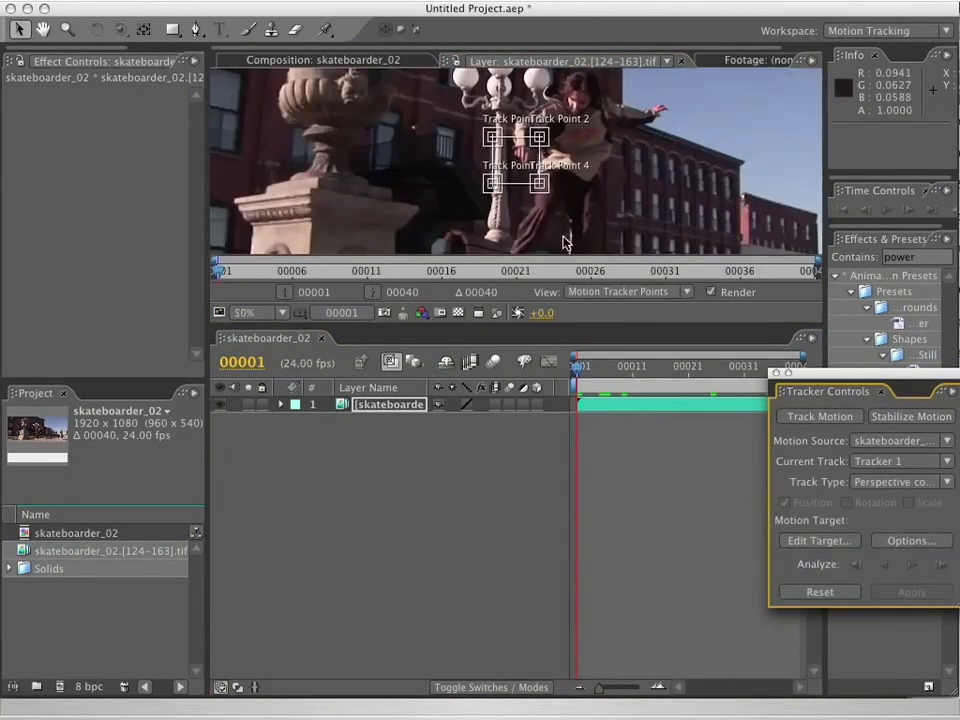
key(grave)
key(period)
key(space)
drag(466, 386, 172, 592)
key(period)
key(comma)
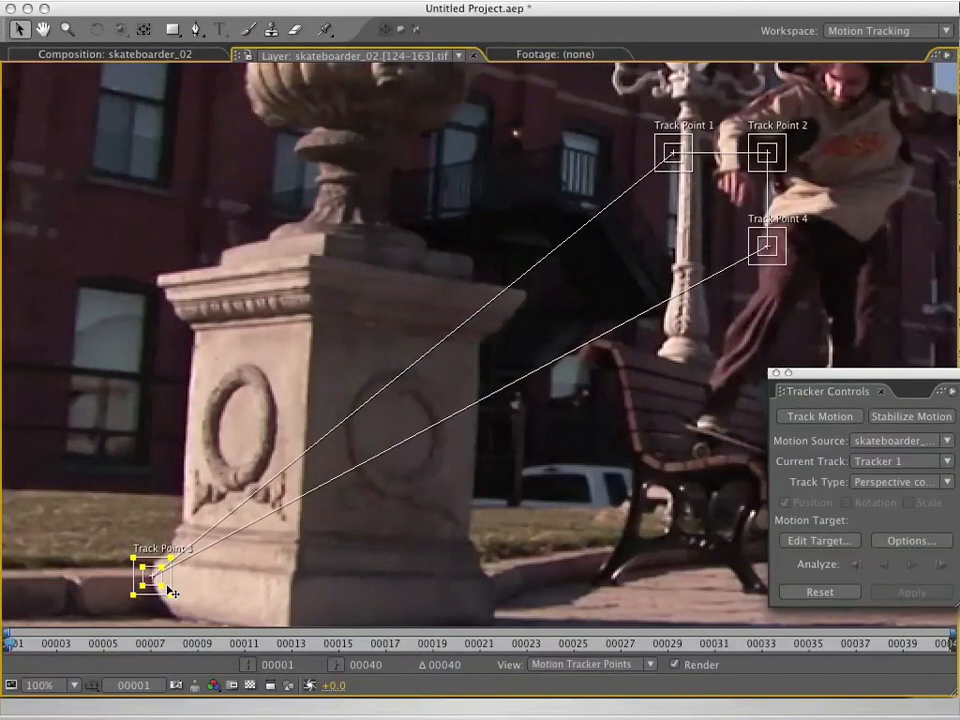
Place Track Points 1, 2 and 4 on the other corners of the pedestal's left face and enlarge the upper points' search regions.
drag(684, 166, 168, 295)
drag(767, 152, 597, 252)
drag(784, 266, 421, 478)
drag(719, 76, 607, 173)
drag(459, 192, 464, 198)
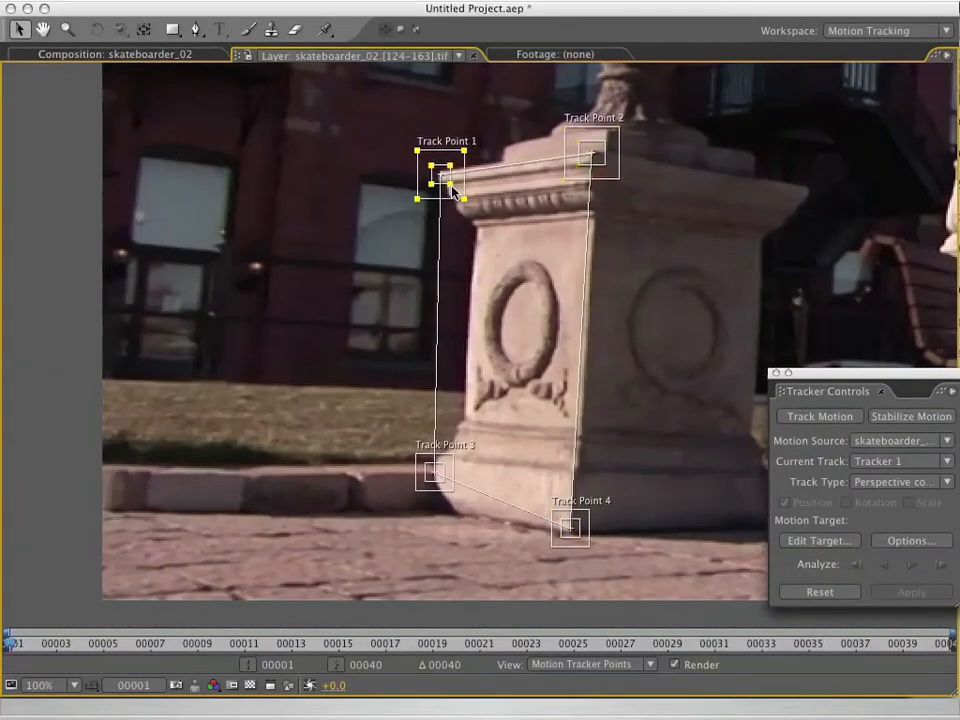
Enlarge the search regions of Track Points 3 and 4, and analyze the perspective corner-pin track forward through the shot.
drag(454, 491, 457, 495)
mouse_move(589, 546)
mouse_down()
mouse_move(594, 553)
mouse_move(577, 553)
mouse_up()
click(686, 525)
click(913, 567)
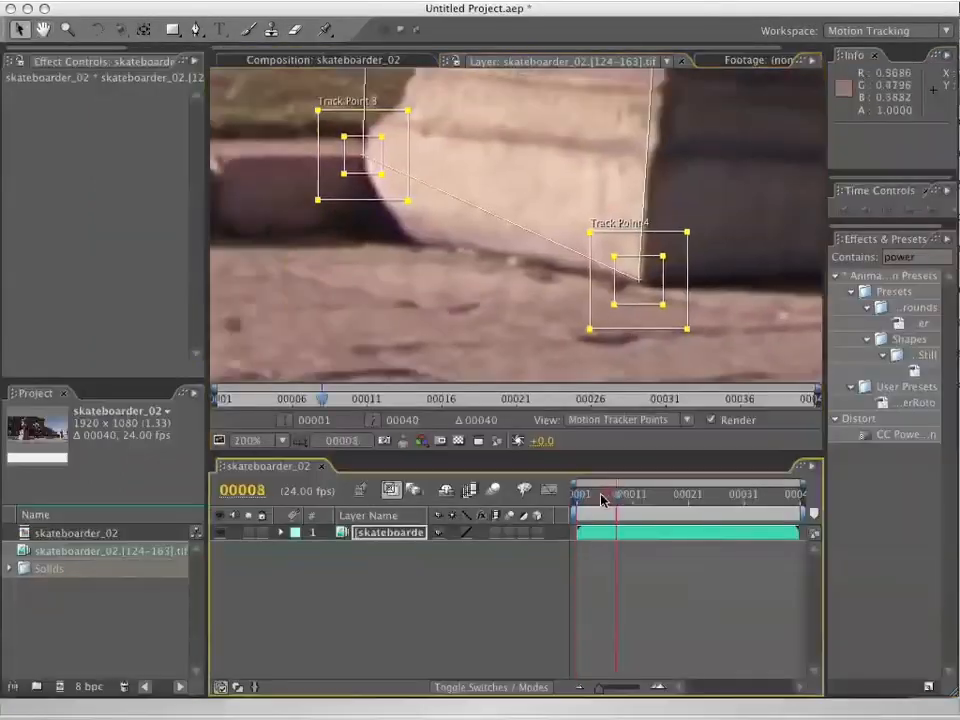
Select the skateboarder_02 layer at frame 00001 and apply the saved powerRoto animation preset to it.
drag(603, 500, 561, 499)
scroll(388, 230, down, 2)
key(space)
drag(413, 178, 504, 268)
drag(582, 499, 573, 500)
click(392, 535)
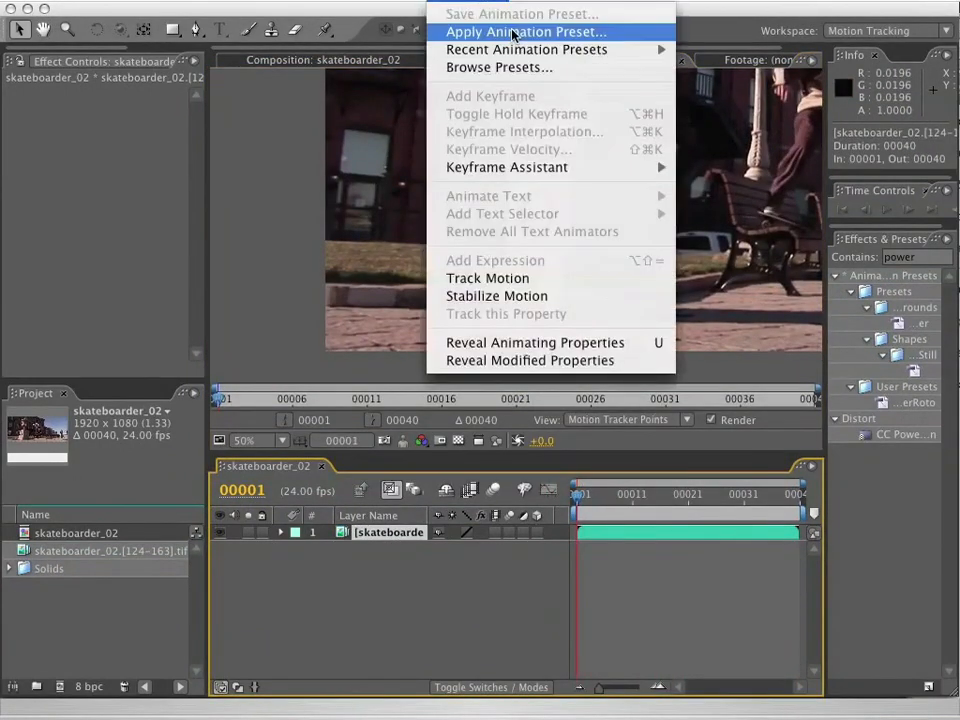
click(514, 34)
double_click(680, 152)
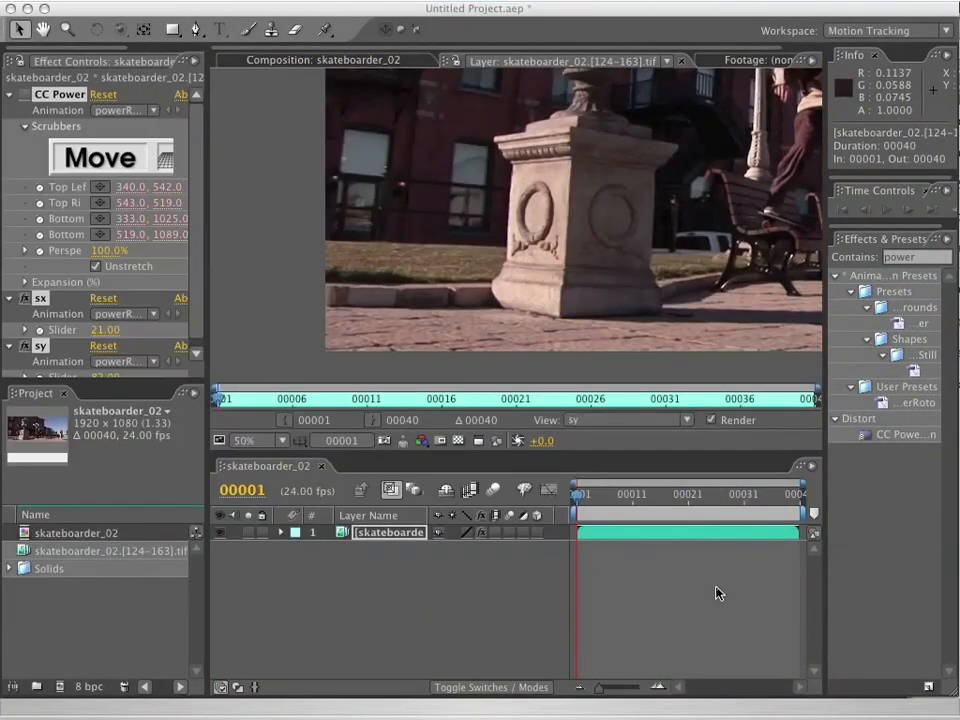
Reveal the layer's CC Power Pin properties in the timeline and enlarge the Top Left expression to examine it in full.
click(281, 532)
click(296, 548)
click(296, 548)
click(296, 564)
click(312, 580)
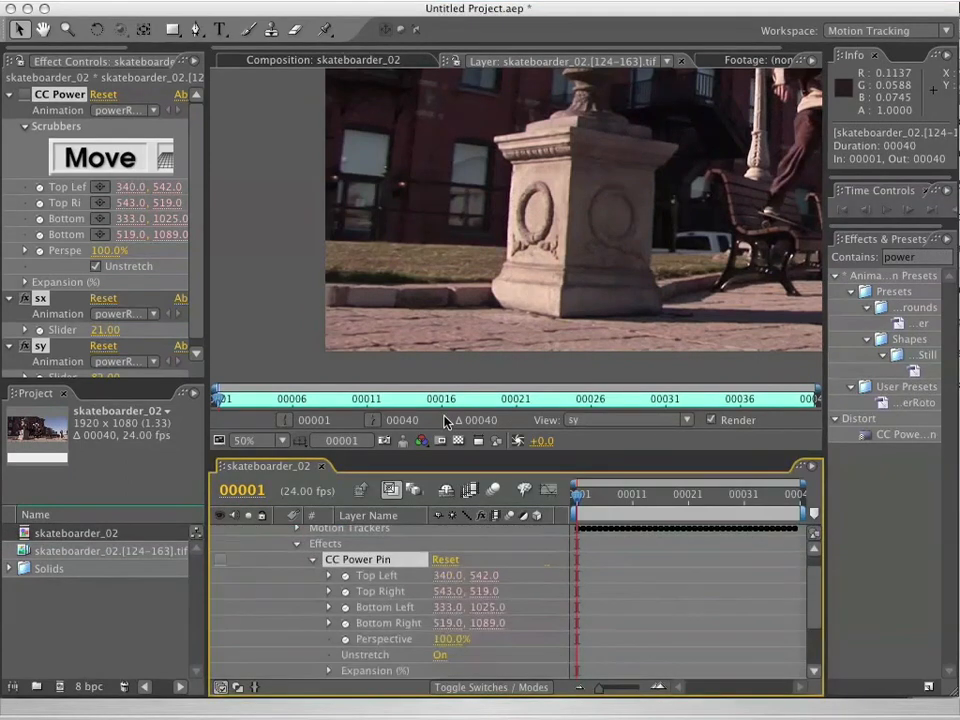
drag(449, 454, 454, 302)
click(328, 443)
drag(600, 468, 598, 495)
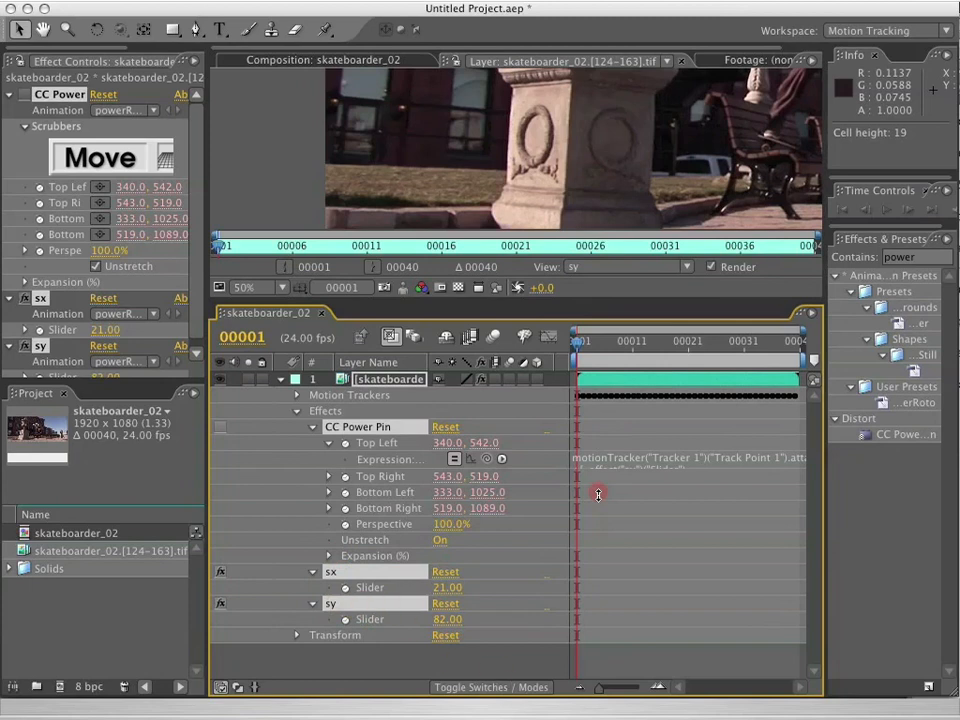
drag(598, 494, 600, 527)
drag(826, 478, 909, 476)
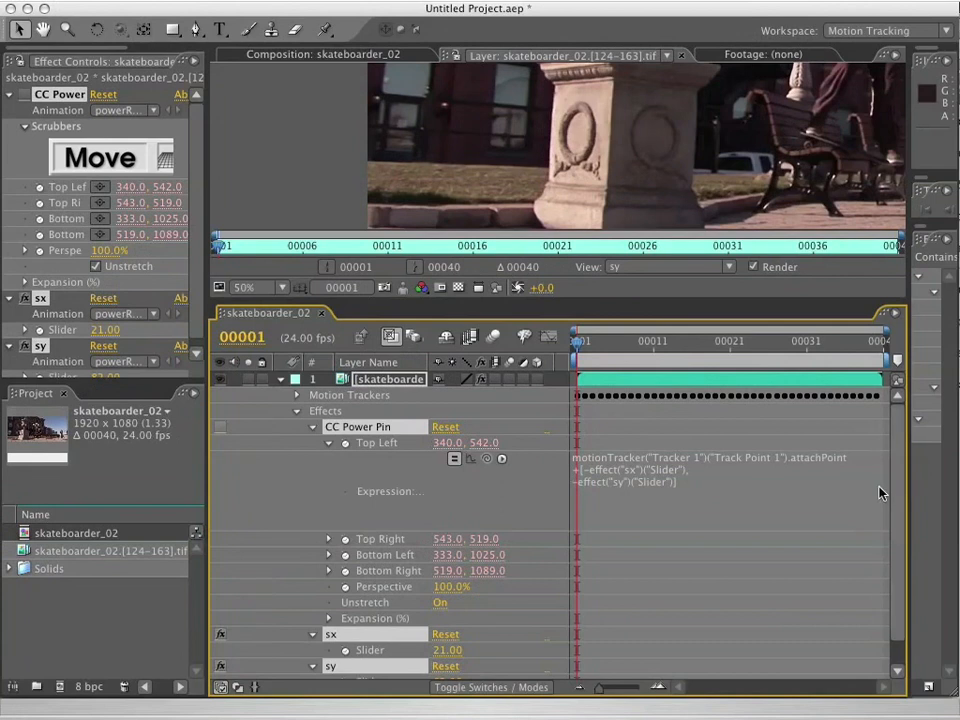
Reveal the Top Right expression of CC Power Pin in full to compare it with the Top Left one.
drag(899, 553, 899, 590)
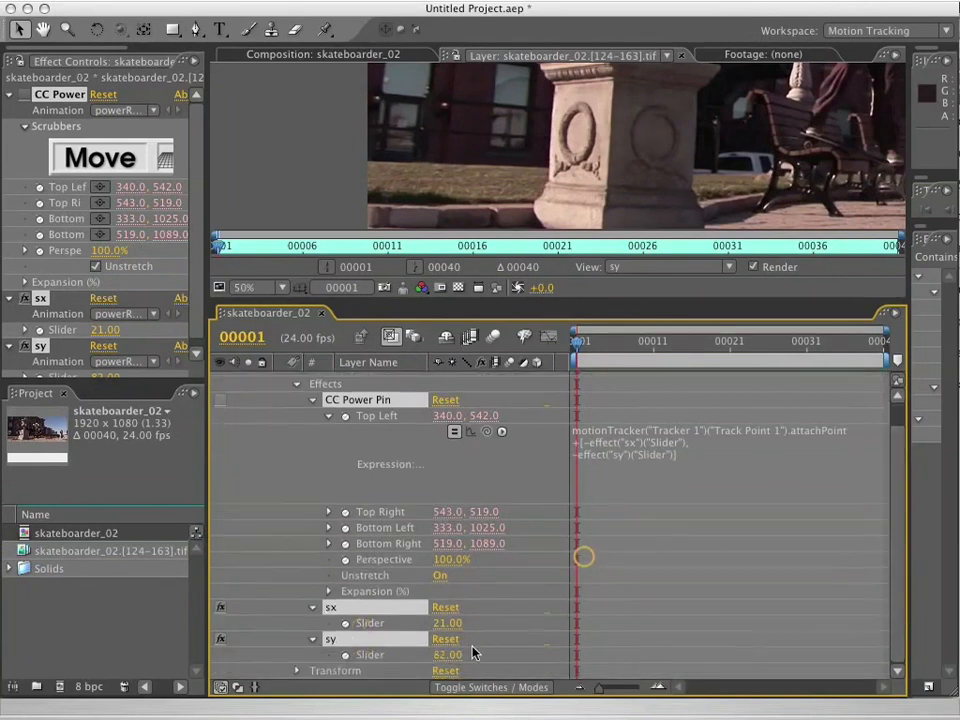
click(313, 608)
click(313, 443)
click(329, 512)
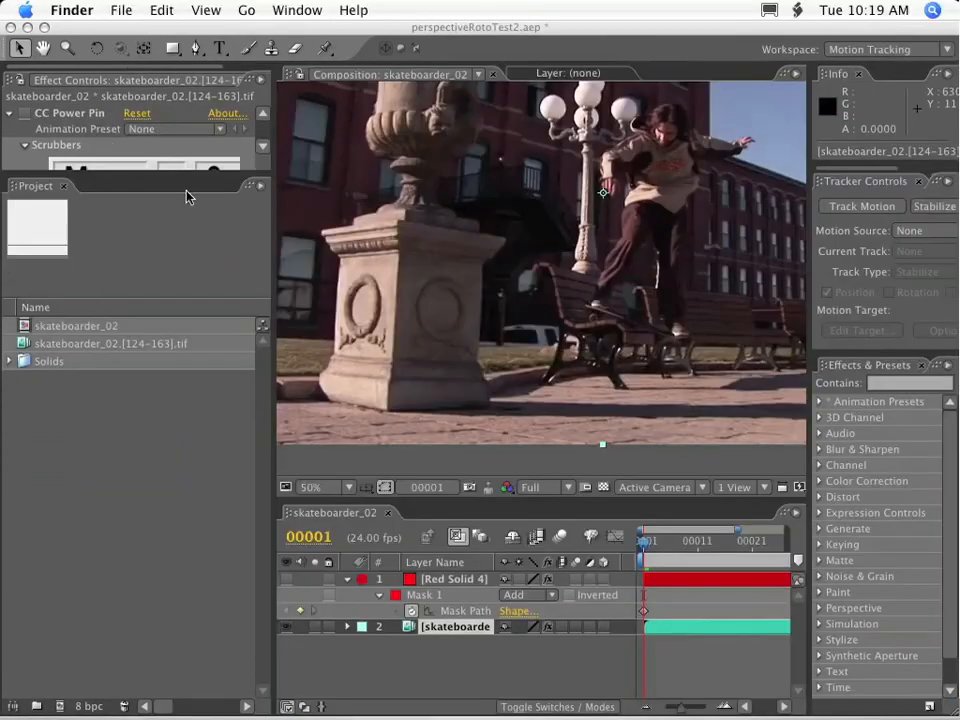
Switch to the perspectiveRotoTest2 project, create a new composition from the skateboarder_02.[124-163].tif footage, and select its layer.
click(43, 345)
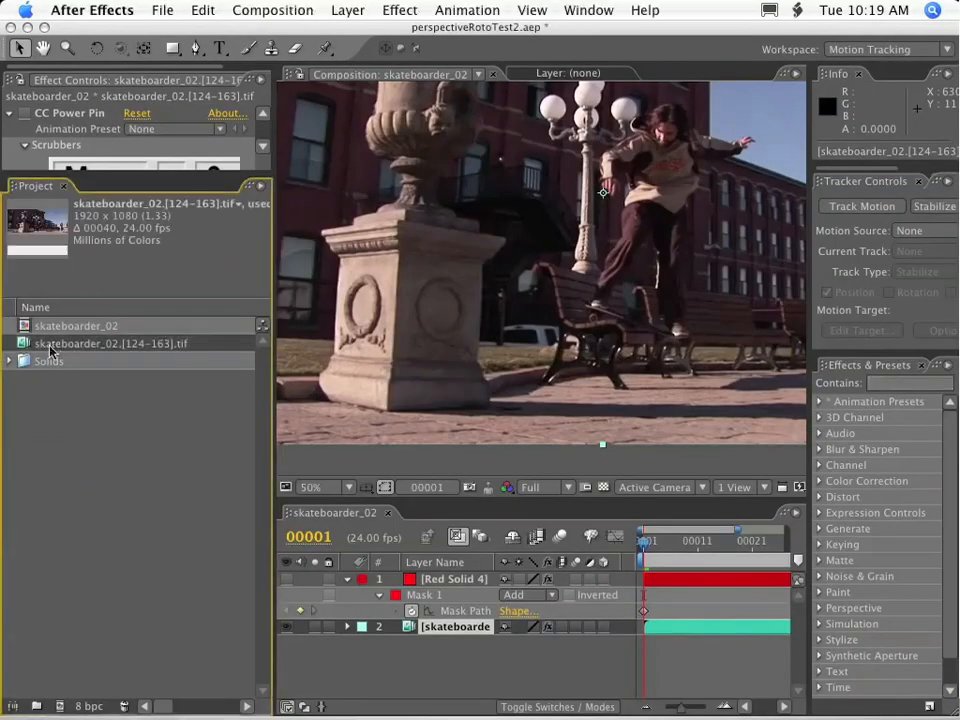
drag(43, 345, 59, 706)
click(390, 512)
click(448, 579)
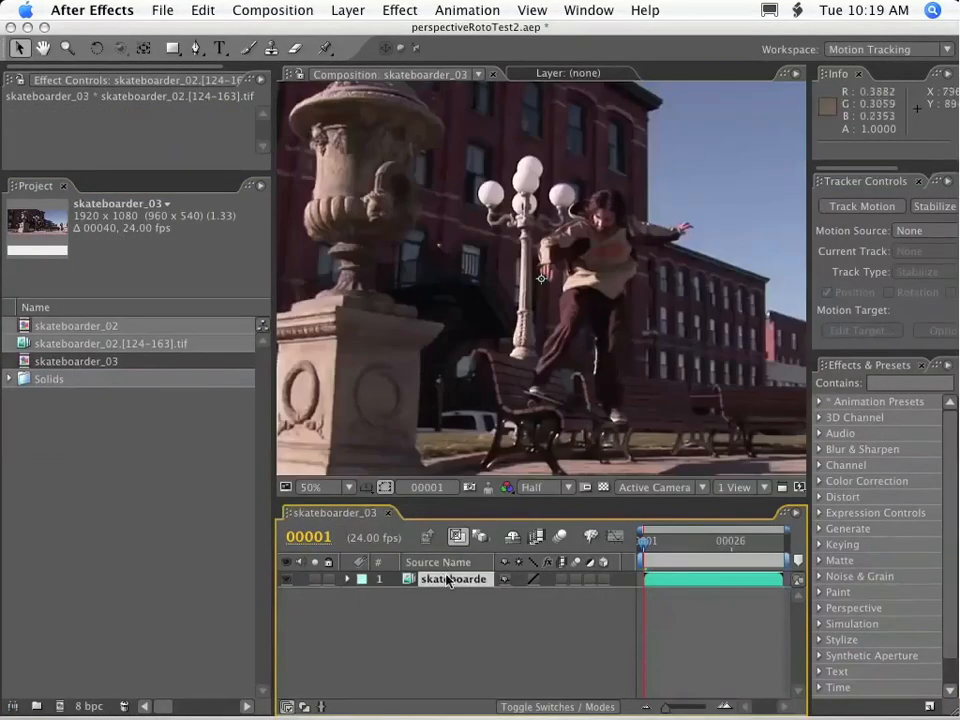
Apply the CC Power Pin effect to the skateboarder_03 layer, reveal it in the timeline and turn off its display.
click(400, 10)
mouse_move(440, 185)
click(746, 266)
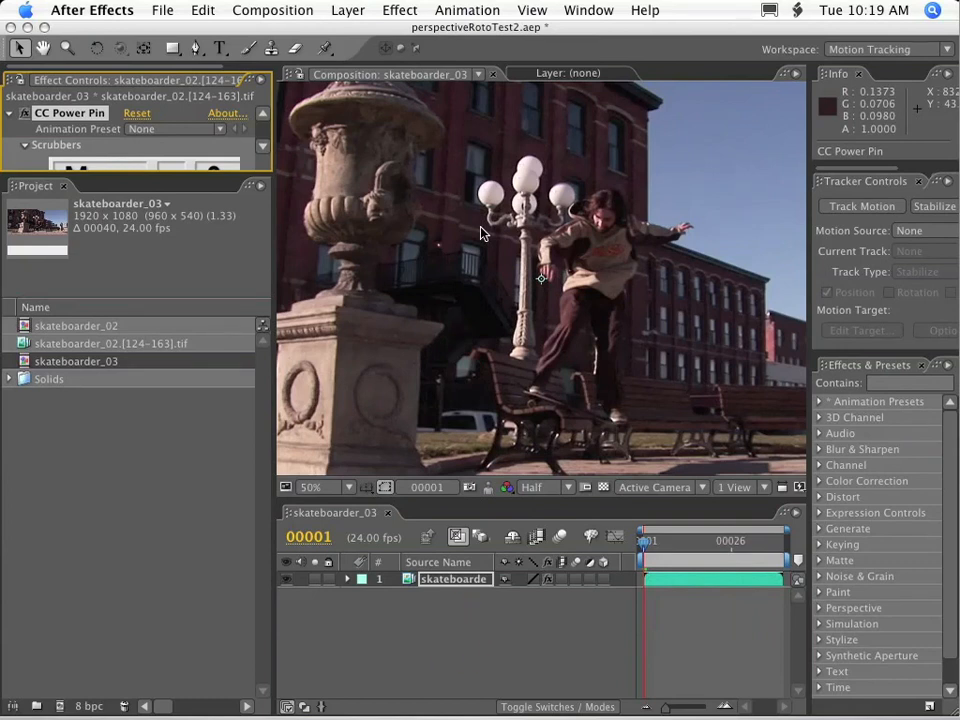
key(comma)
click(347, 579)
click(363, 595)
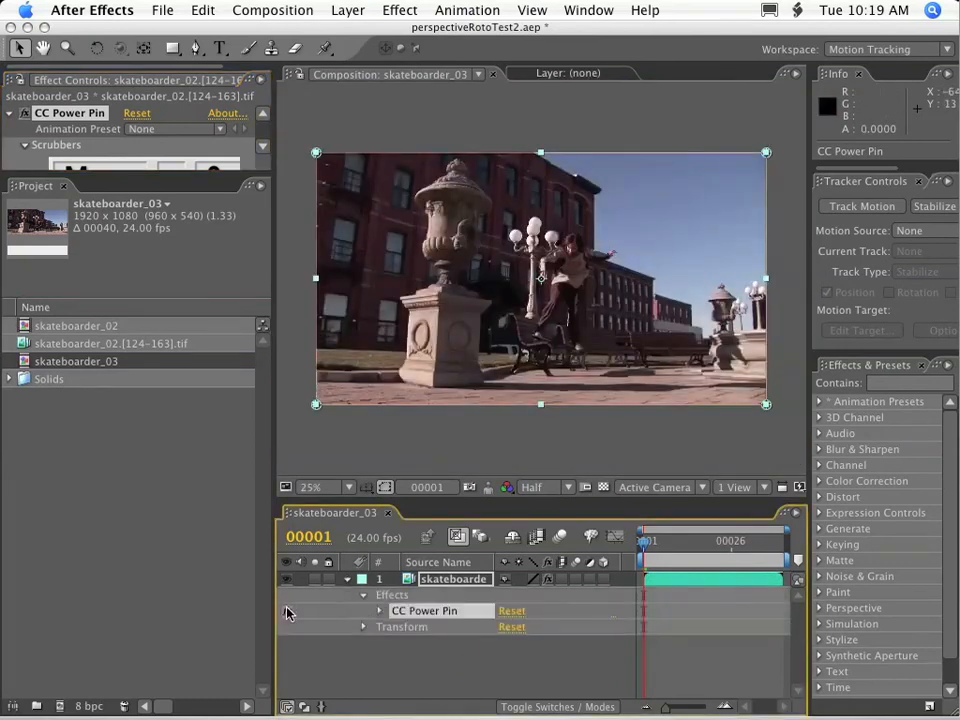
Move the four CC Power Pin corners roughly onto the corners of the stone pedestal's left face.
drag(316, 153, 400, 301)
drag(766, 153, 437, 297)
drag(766, 404, 428, 389)
drag(316, 404, 397, 375)
Refine the CC Power Pin corners at 100% magnification so they align exactly with the corners of the pedestal's left face.
key(period)
key(period)
key(grave)
key(space)
drag(107, 474, 564, 188)
drag(405, 220, 409, 207)
drag(521, 575, 535, 568)
drag(398, 516, 400, 550)
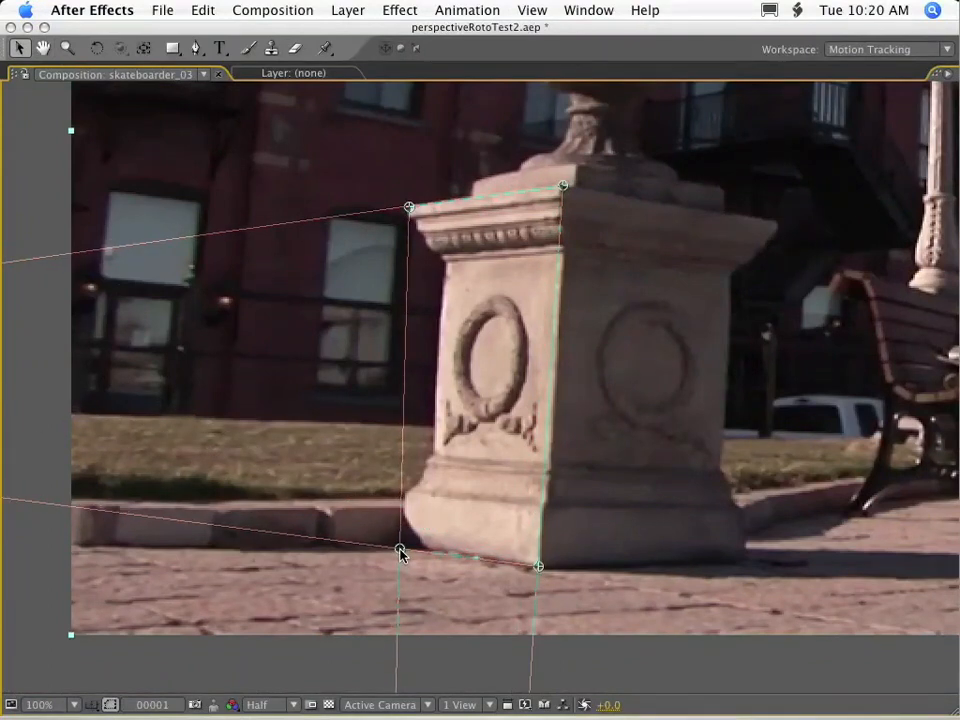
key(grave)
Enable the CC Power Pin effect and switch Unstretch on to preview the flattened pedestal face.
click(287, 610)
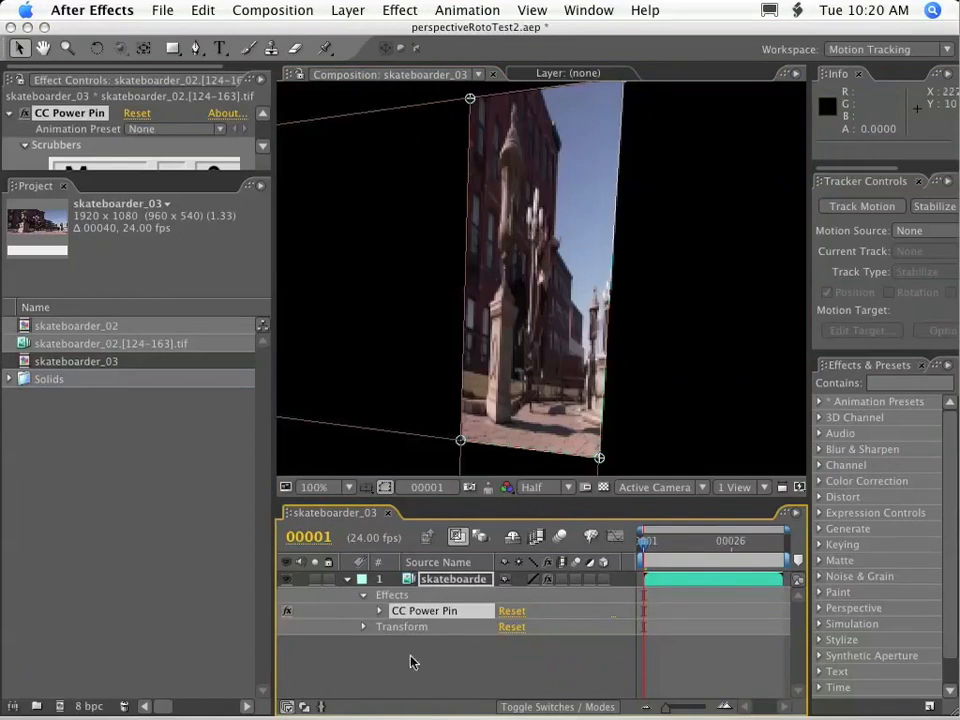
click(379, 610)
scroll(420, 663, down, 2)
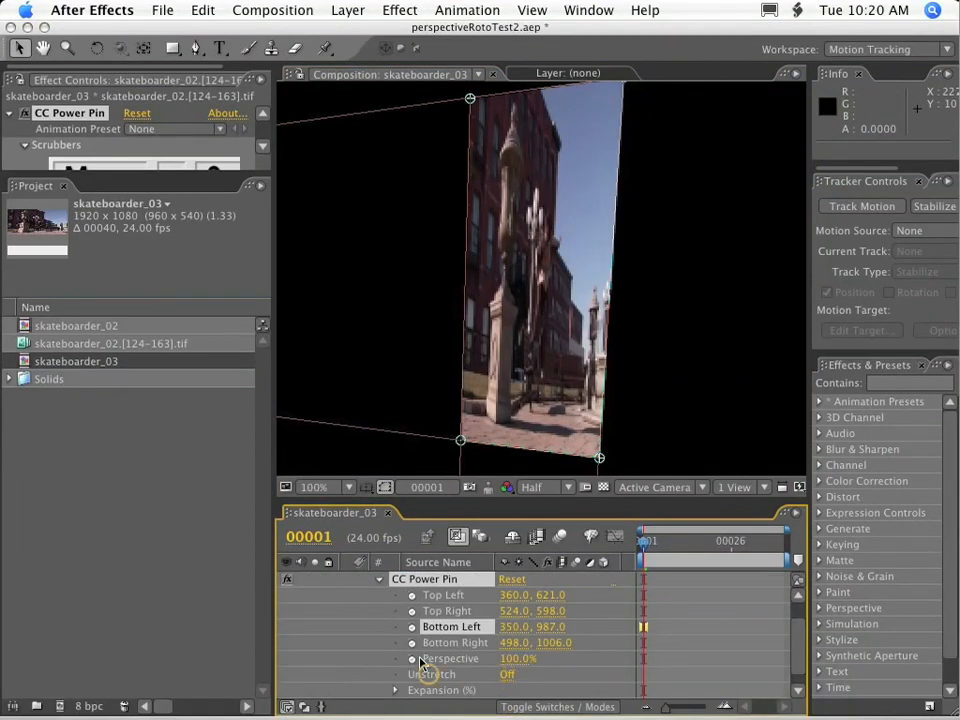
click(507, 674)
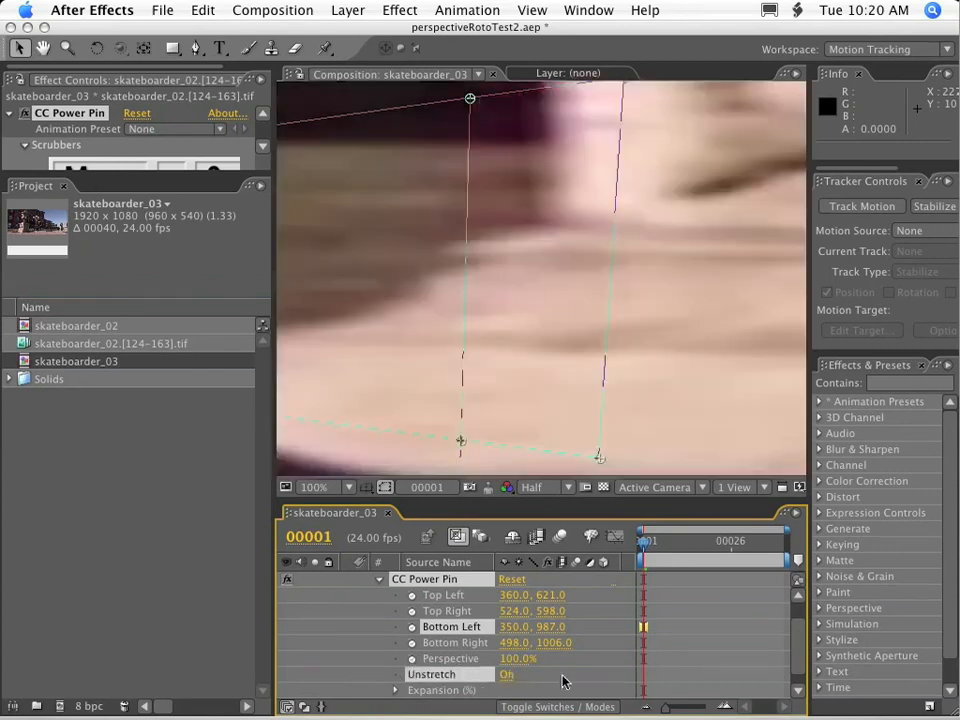
scroll(557, 254, down, 6)
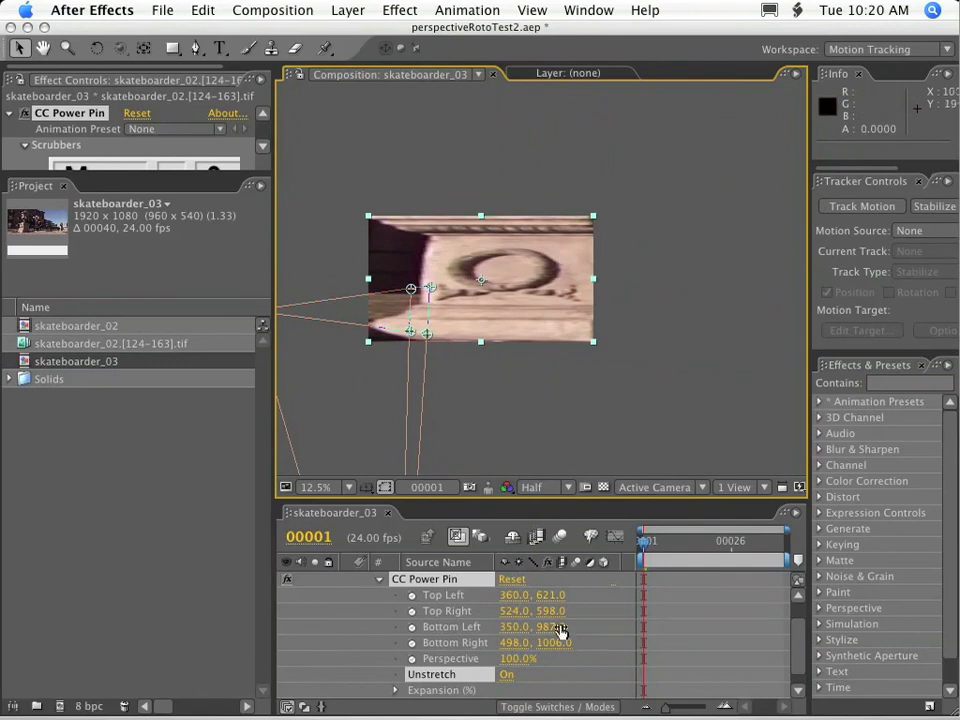
Try moving the Top Left pin to 339, 566 and shifting the Top Right pin outward, and undo the changes.
drag(508, 598, 487, 598)
drag(553, 598, 516, 603)
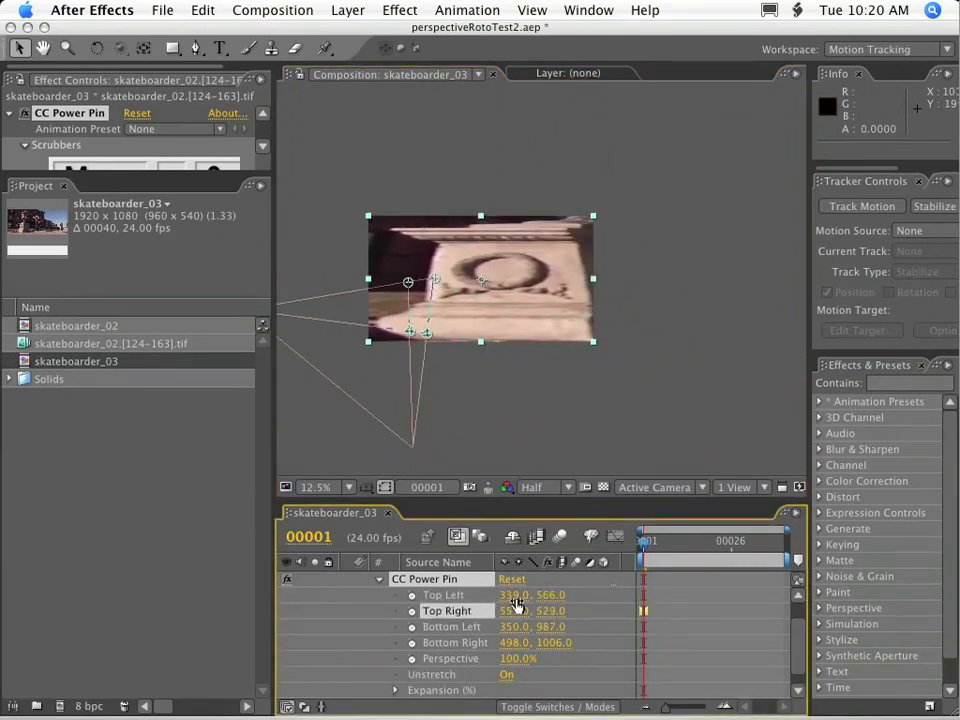
key(super+z)
key(super+z)
key(super+z)
key(super+z)
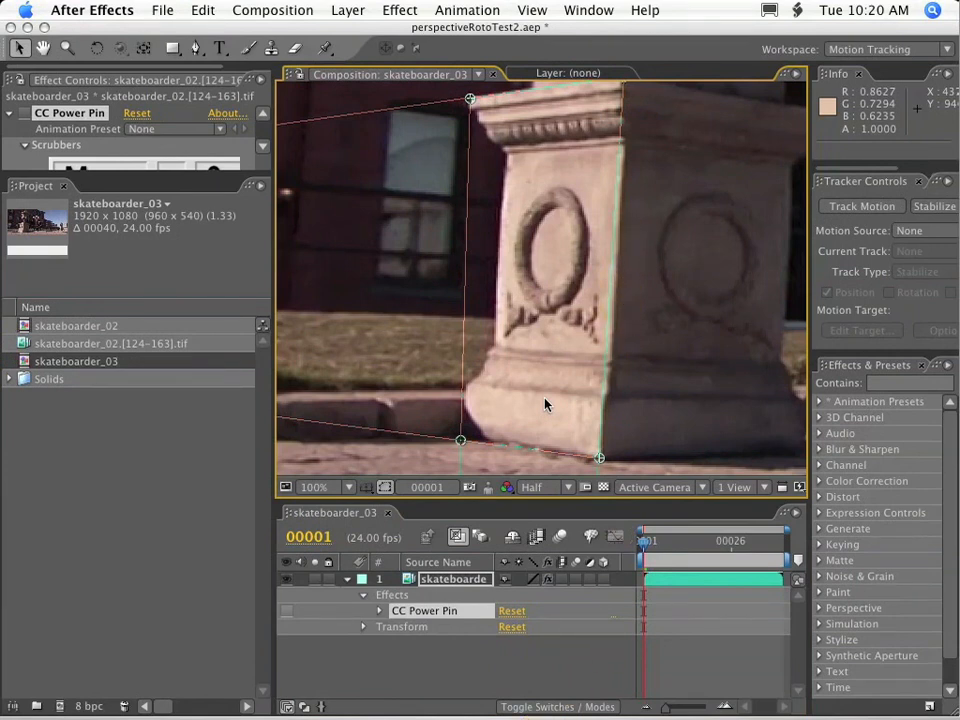
Enable the CC Power Pin effect again, set Unstretch to On, and bring the whole flattened frame into view.
click(287, 610)
click(379, 611)
scroll(412, 650, down, 2)
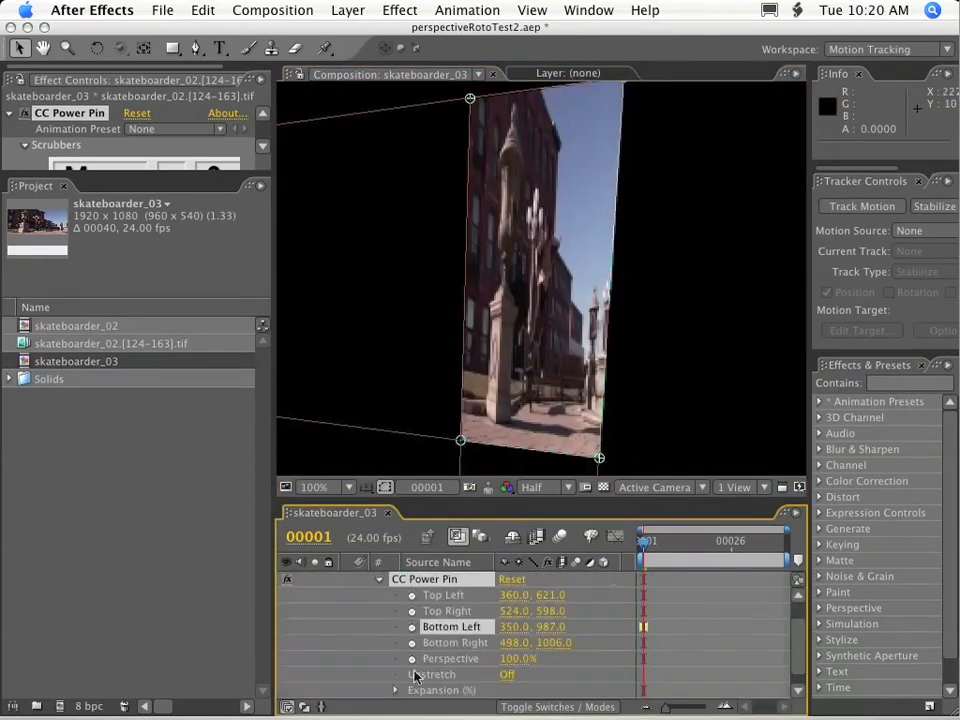
click(507, 675)
scroll(483, 260, down, 4)
drag(671, 221, 550, 253)
Try expanding the flattened area by moving Top Left to 339, 566 and Top Right to 557, 541, and revert both pins.
drag(508, 598, 487, 598)
drag(556, 597, 496, 607)
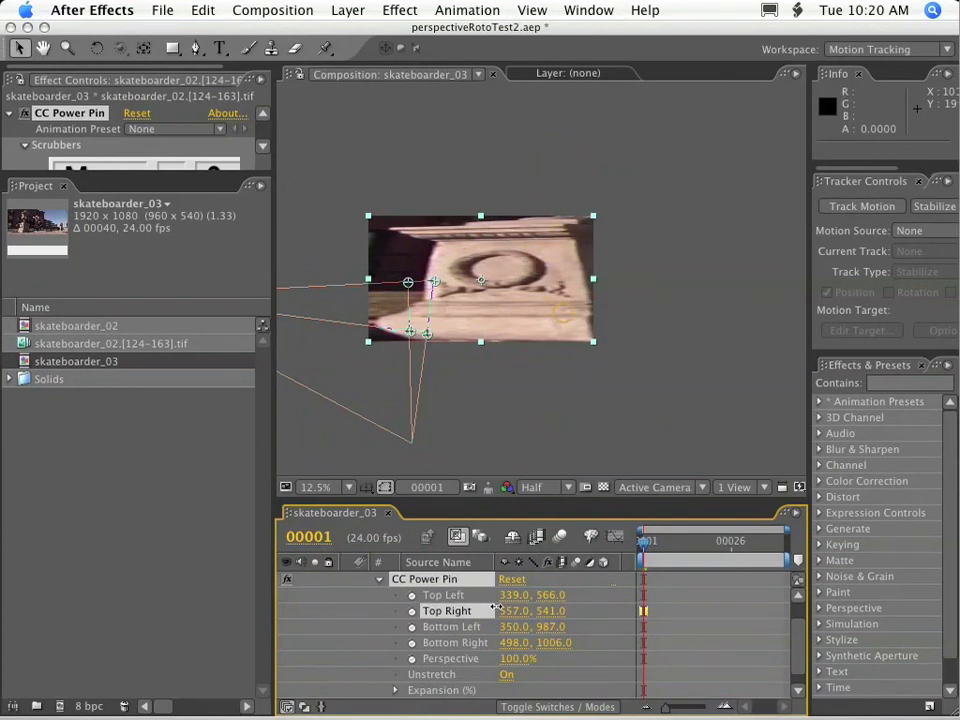
drag(497, 607, 591, 595)
drag(550, 611, 600, 611)
click(432, 675)
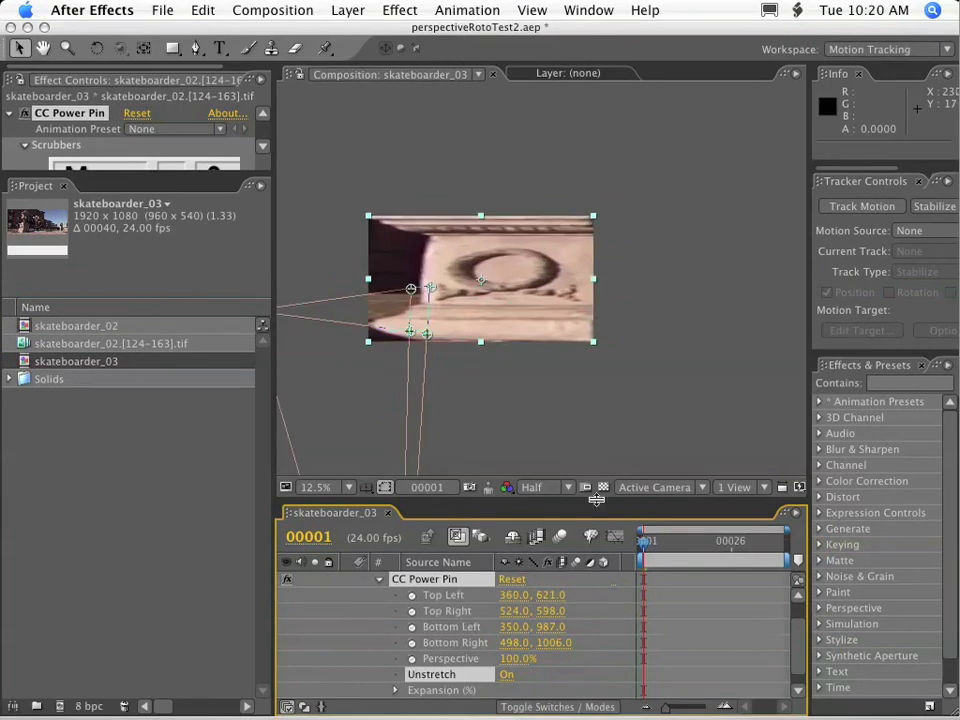
Add a second CC Power Pin effect, disable it, and place it above the first one in the effect order.
drag(597, 509, 597, 379)
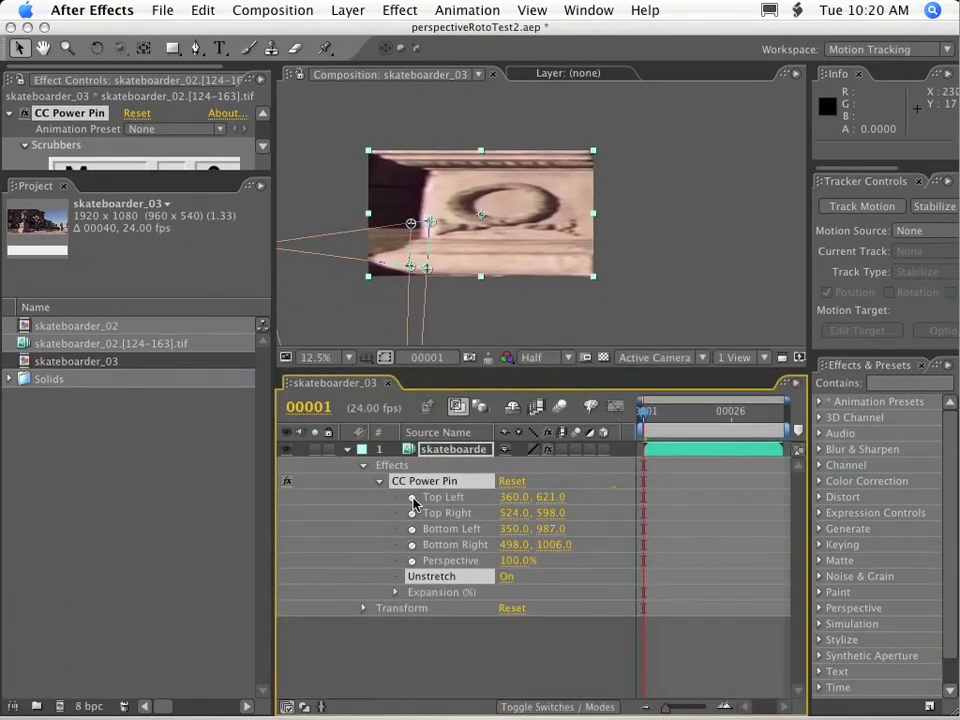
click(399, 10)
click(330, 46)
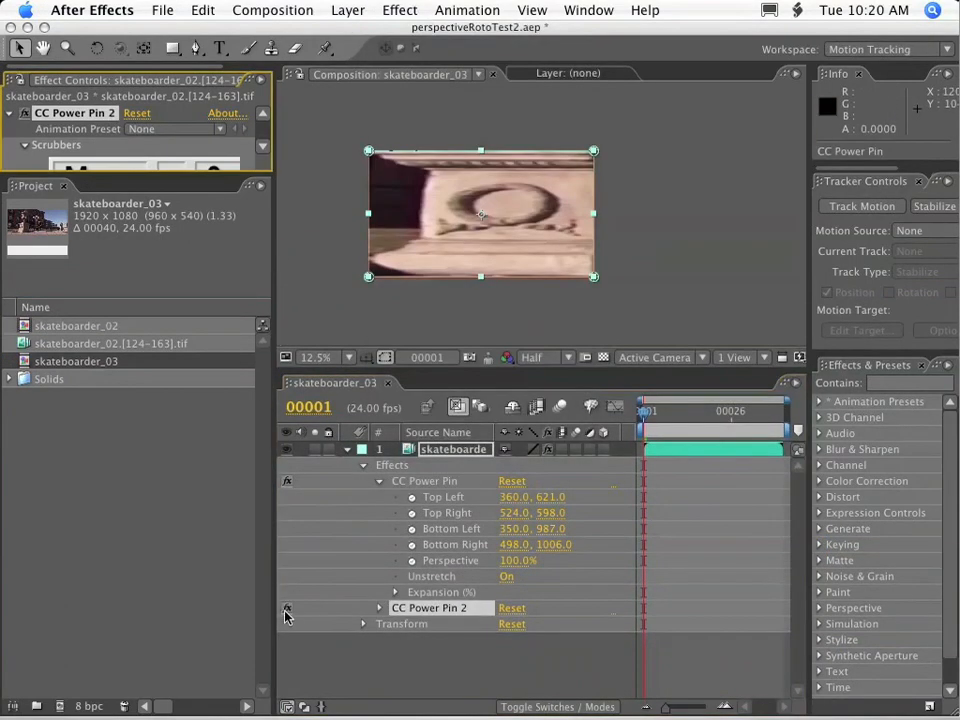
drag(430, 608, 424, 478)
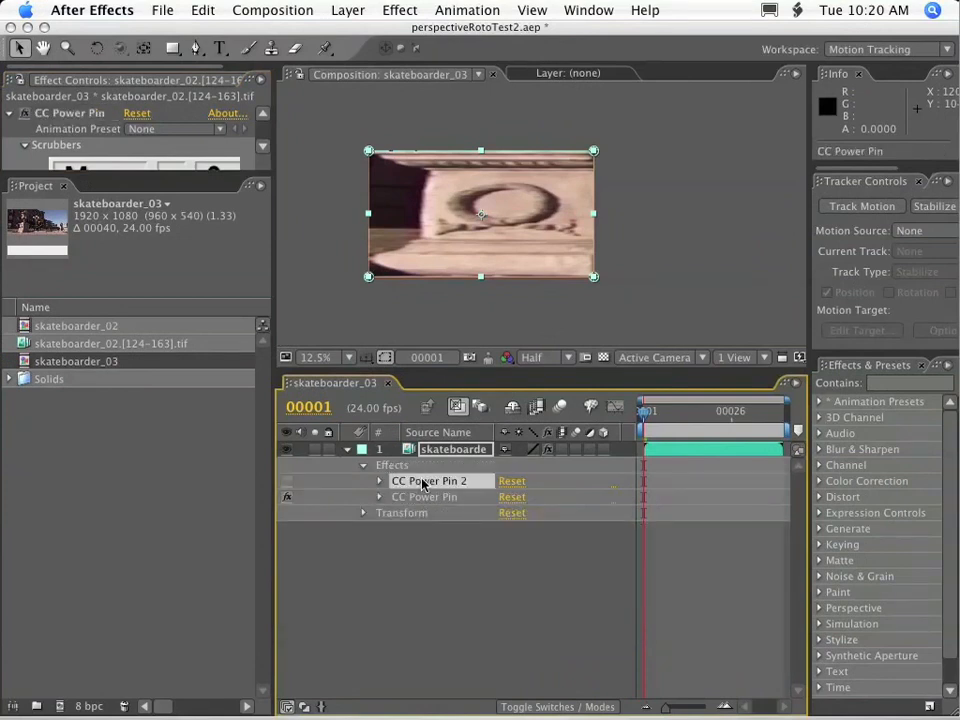
Link all four corners of CC Power Pin 2 to the matching corners of CC Power Pin with expressions.
key(e)
key(e)
click(379, 481)
click(379, 465)
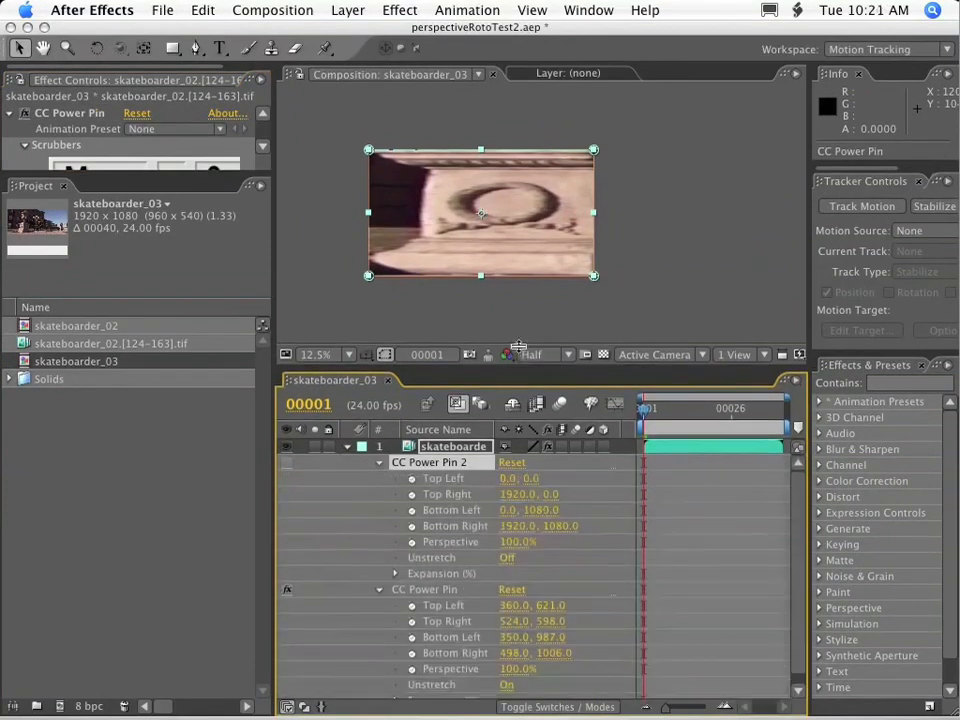
drag(516, 369, 544, 155)
alt+click(412, 267)
alt+click(412, 298)
alt+click(412, 330)
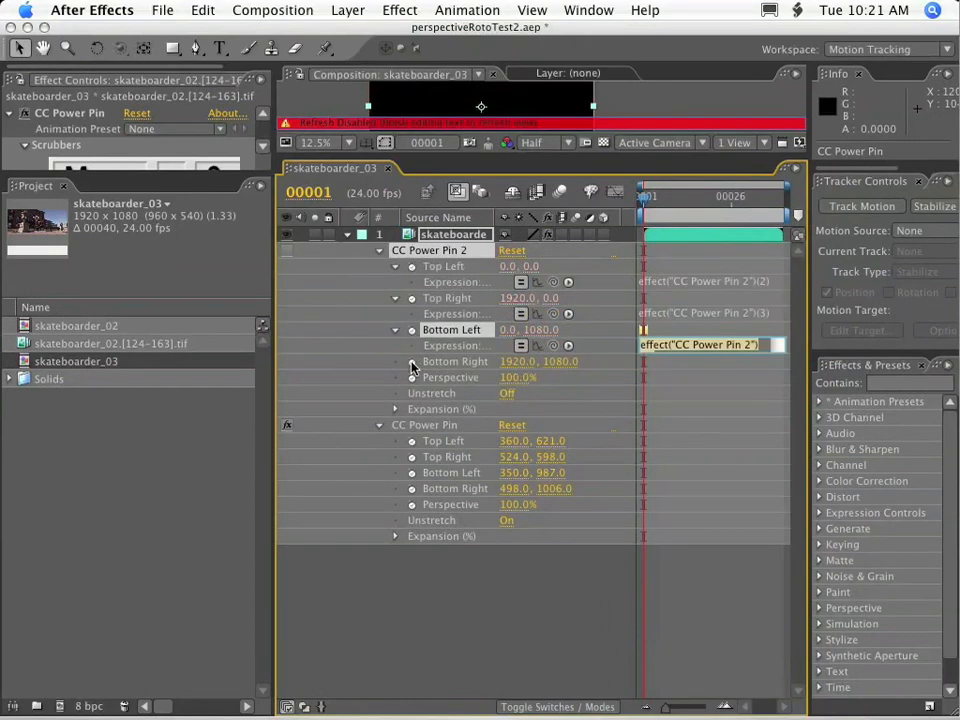
alt+click(412, 362)
drag(553, 282, 450, 472)
drag(553, 345, 450, 489)
drag(553, 377, 450, 504)
Widen the timeline, collapse both CC Power Pin effects, and add two Slider Control effects to the layer.
drag(812, 366, 910, 366)
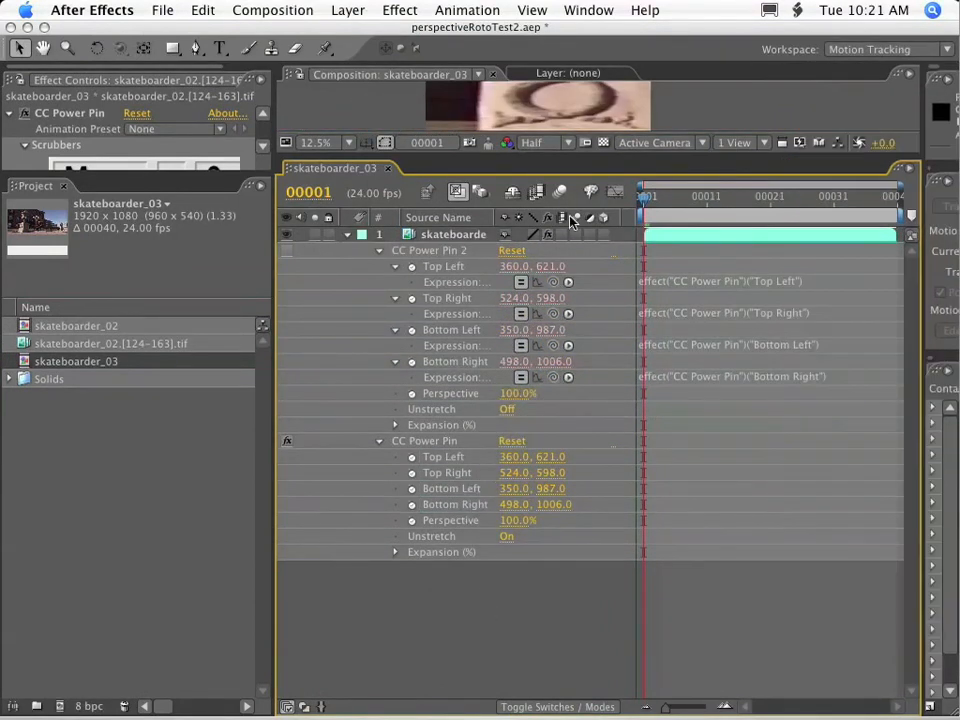
drag(281, 263, 156, 263)
click(255, 441)
click(255, 251)
click(395, 10)
click(411, 11)
click(325, 235)
click(402, 11)
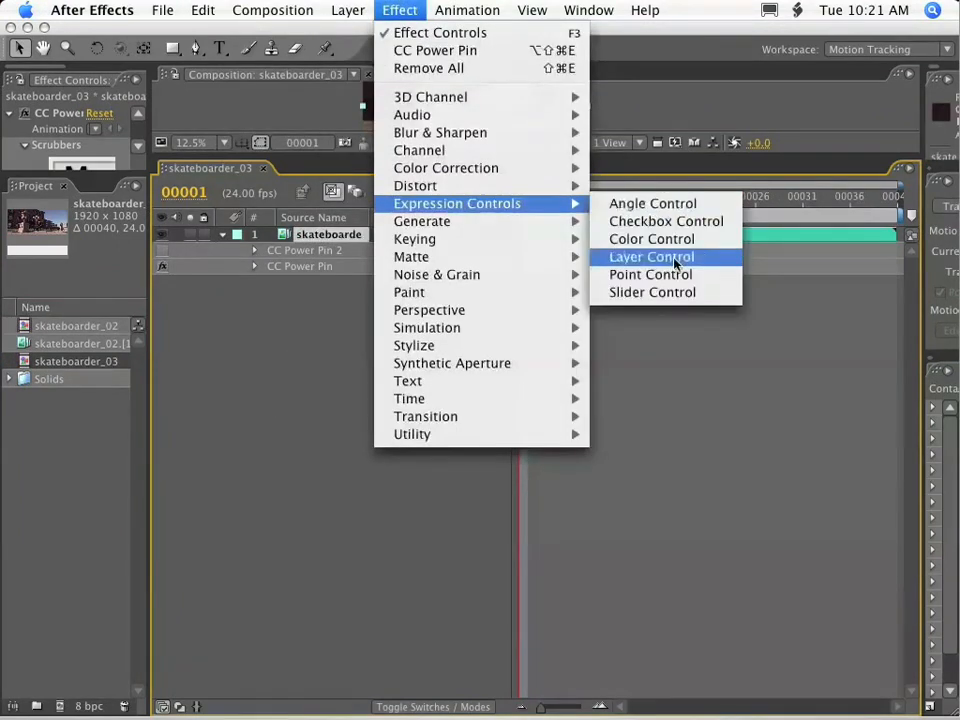
click(650, 289)
key(super+d)
Rename the first Slider Control effect to sx and the second one to sy.
click(293, 302)
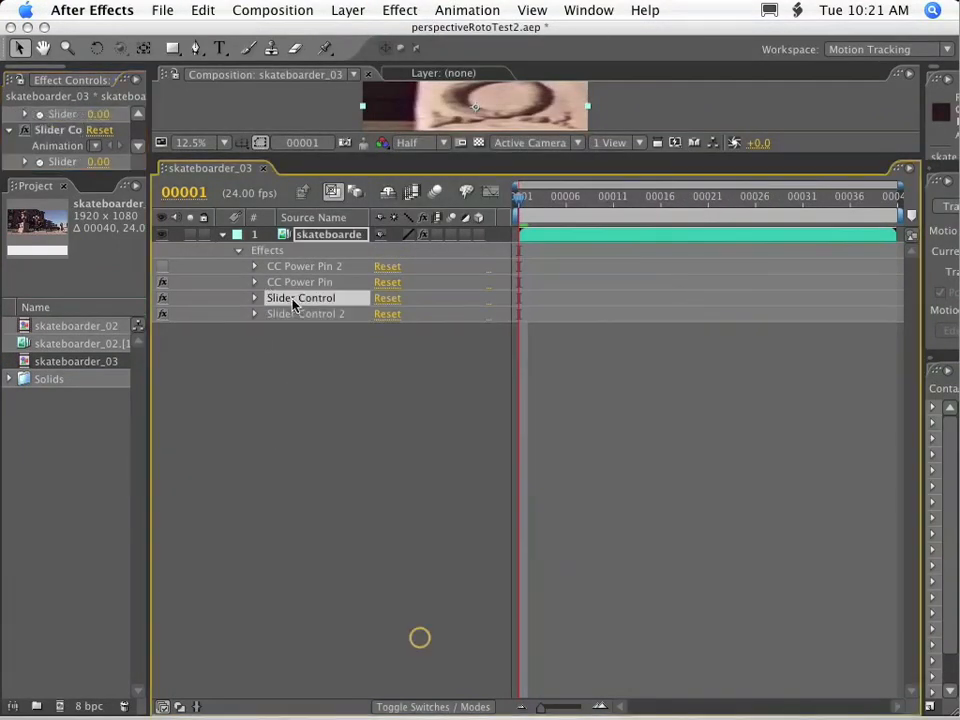
click(293, 302)
key(Return)
text(sx)
click(291, 315)
key(Return)
text(sy)
key(Return)
Extend the Top Left expression of CC Power Pin 2 with +[sx,sy] on a second line.
click(254, 266)
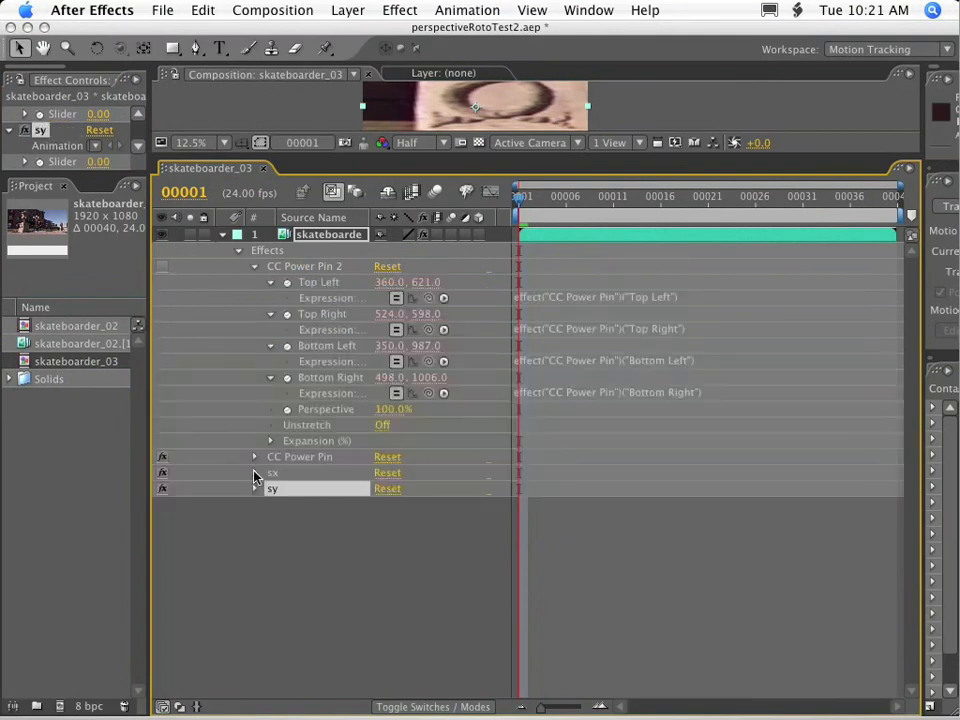
click(640, 300)
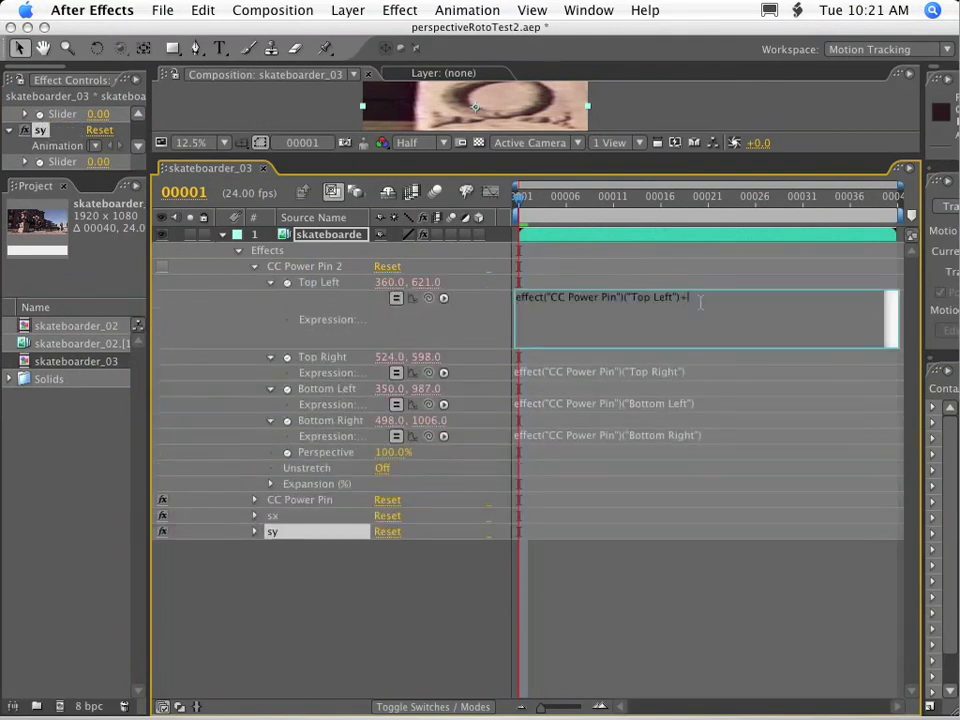
text(+)
key(Return)
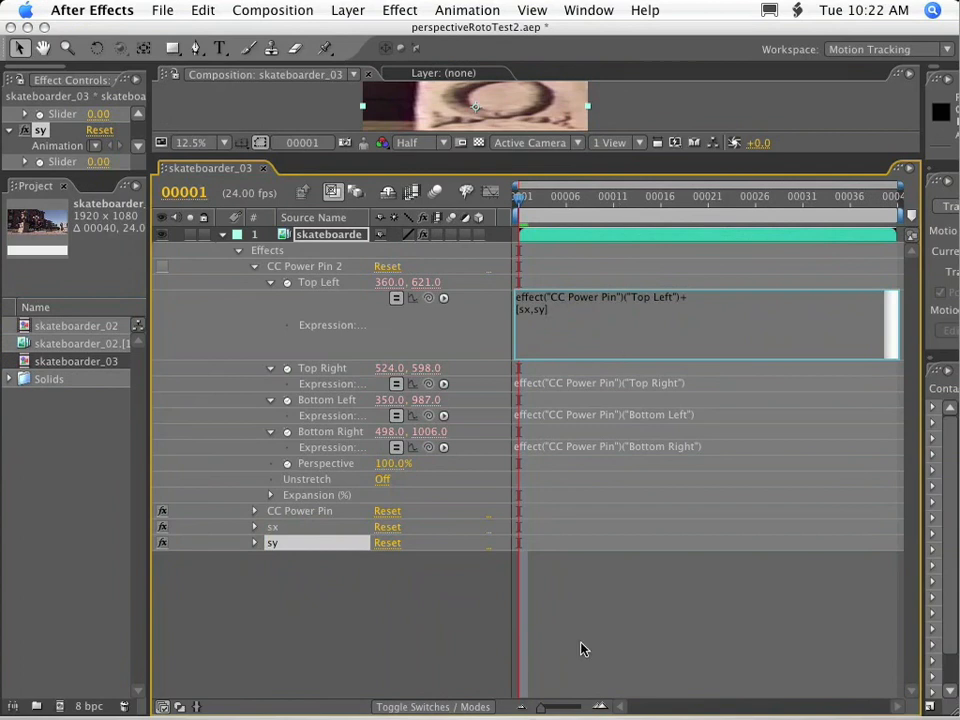
click(264, 594)
key(Return)
Replace sx and sy in the Top Left expression of CC Power Pin 2 with links to the matching slider values.
click(254, 527)
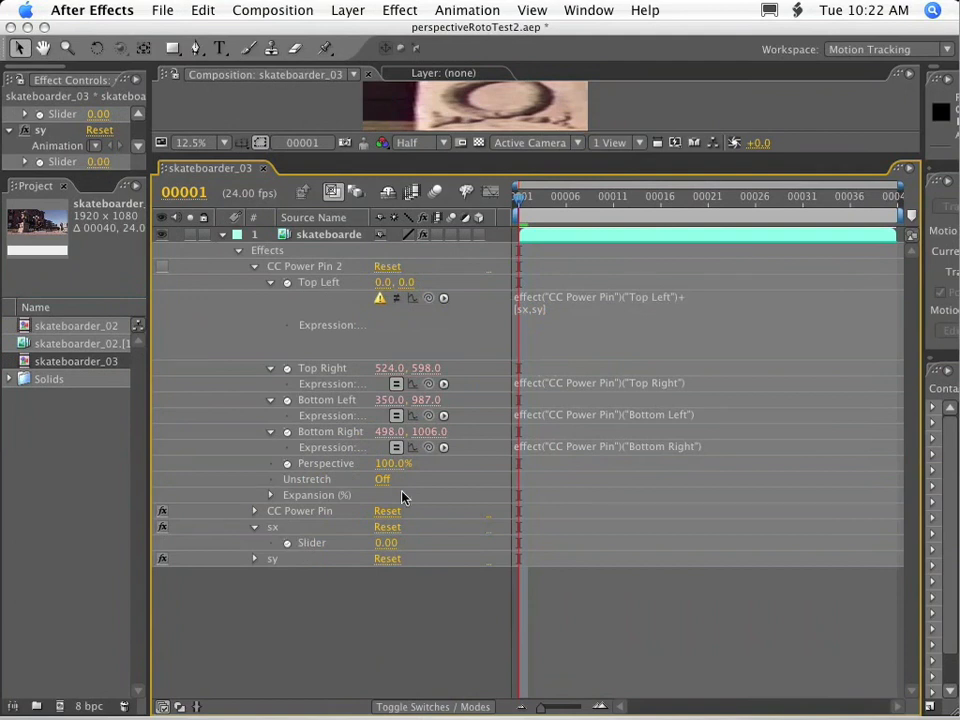
click(530, 310)
double_click(521, 310)
drag(428, 298, 311, 542)
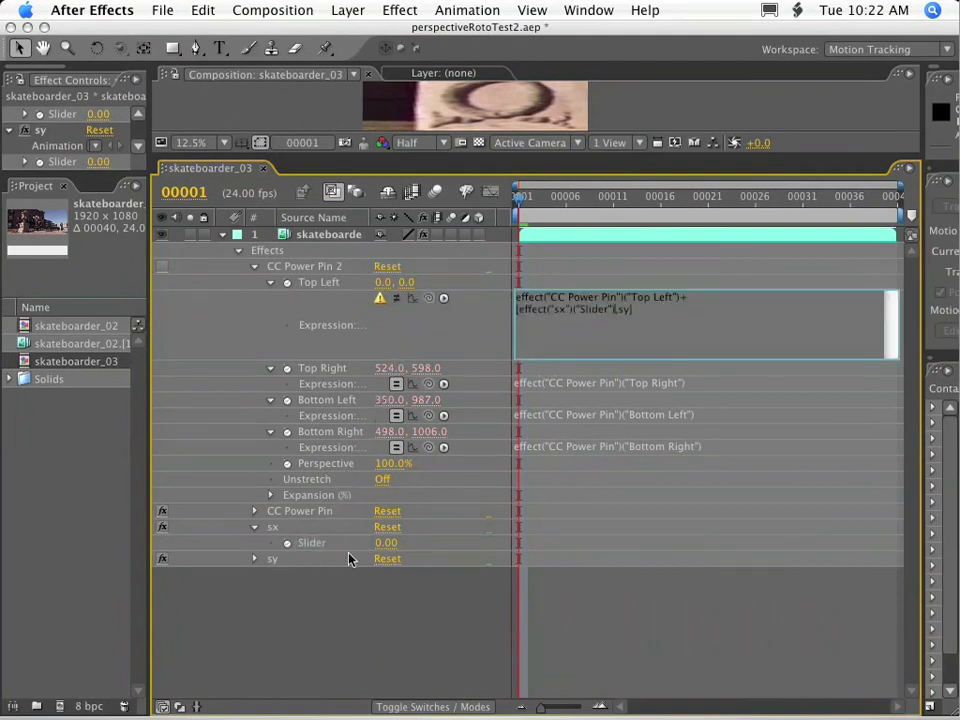
click(254, 558)
key(Return)
click(627, 313)
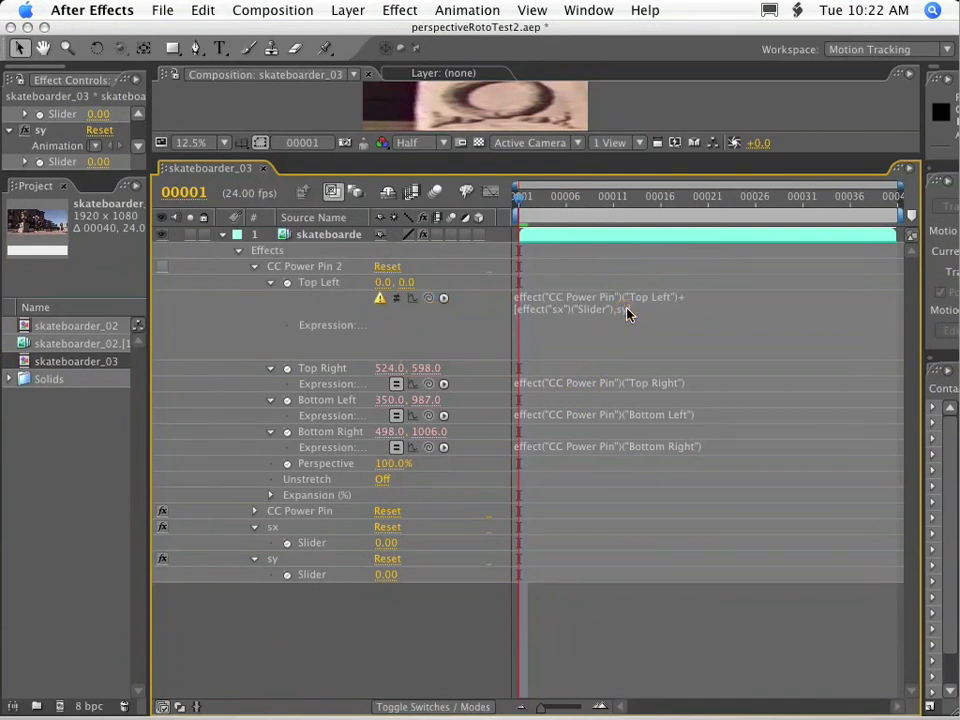
click(627, 313)
drag(437, 302, 312, 575)
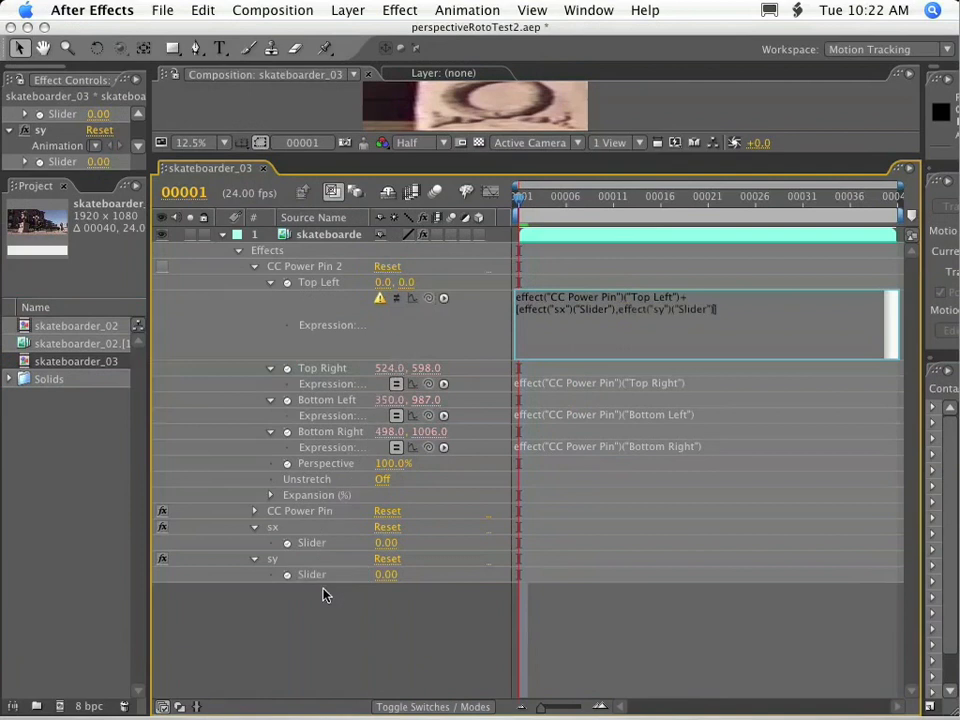
click(430, 620)
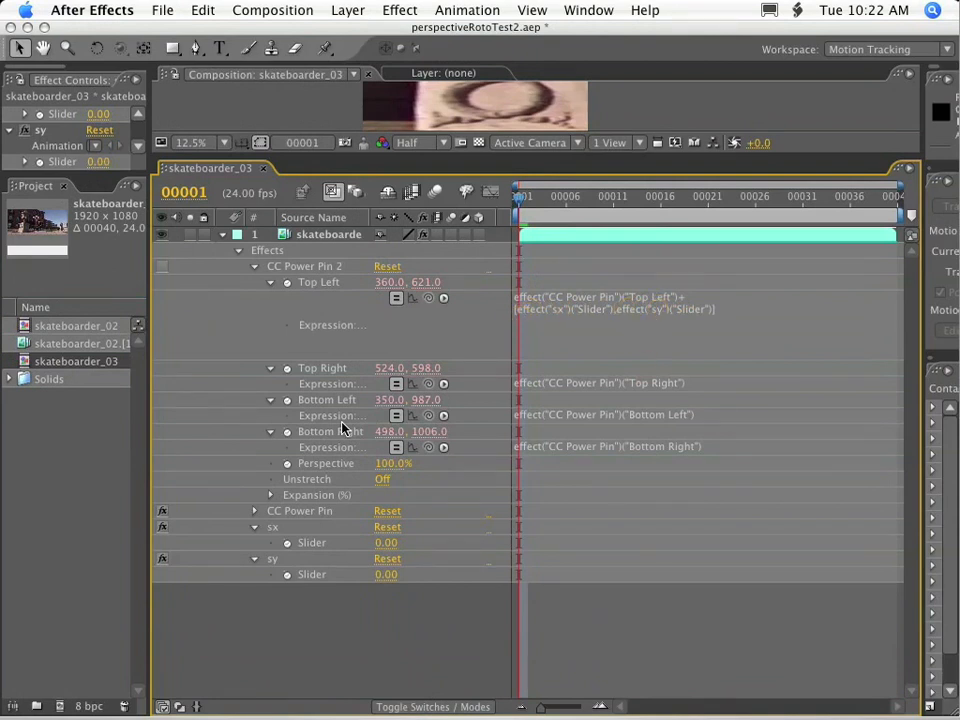
Negate both slider terms in the Top Left expression and copy the offset portion.
click(600, 383)
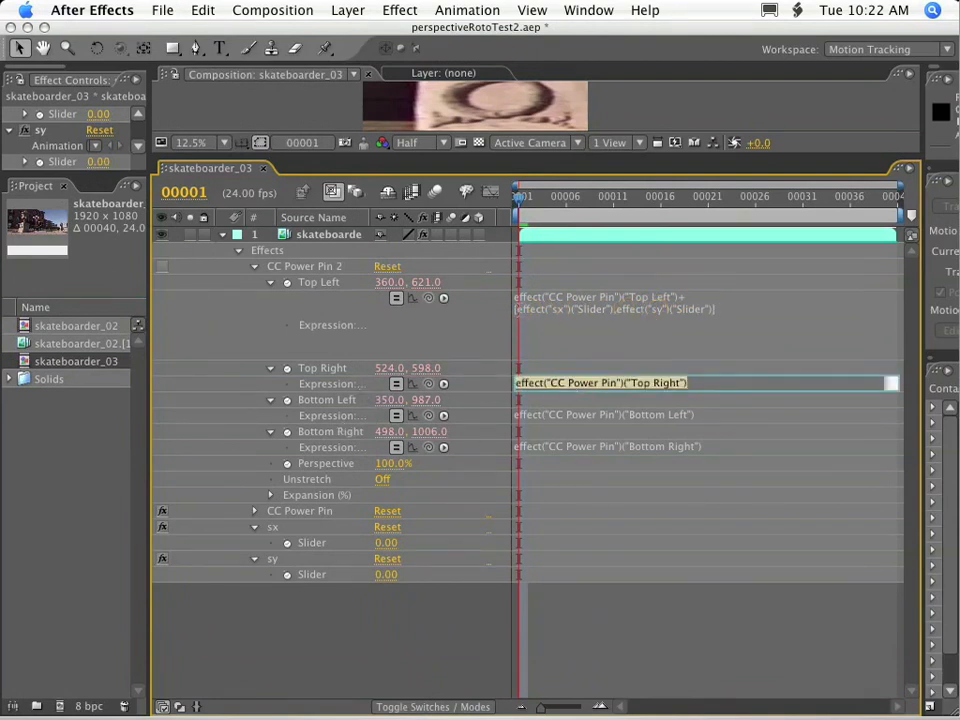
click(518, 311)
text(-)
click(626, 312)
text(-)
drag(735, 309, 508, 309)
drag(746, 312, 680, 300)
key(super+c)
Append the copied offset to the Top Right expression of CC Power Pin 2 and make its sx term positive.
click(681, 387)
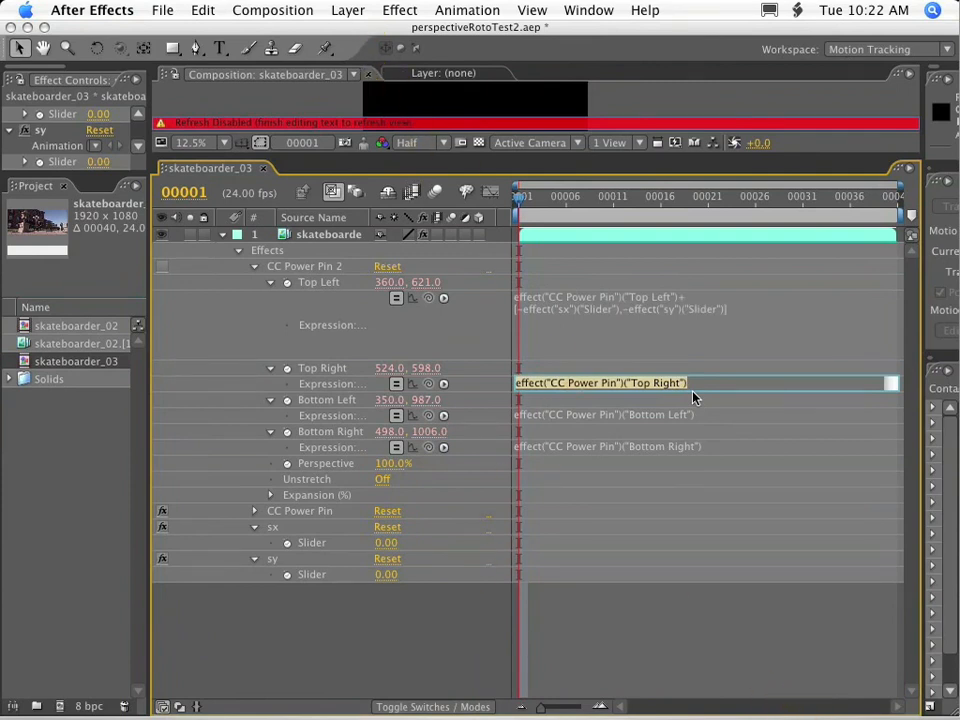
key(Right)
key(super+v)
click(525, 397)
key(BackSpace)
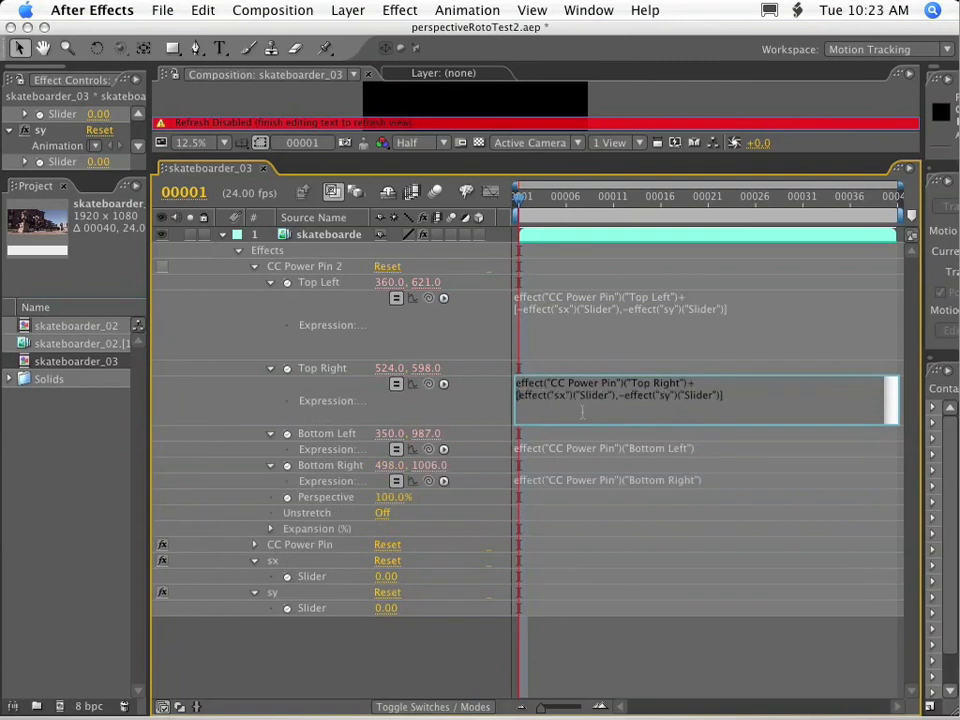
Append the copied offset to the Bottom Left expression and make its sy term positive.
click(735, 452)
key(Right)
key(super+v)
click(629, 461)
key(BackSpace)
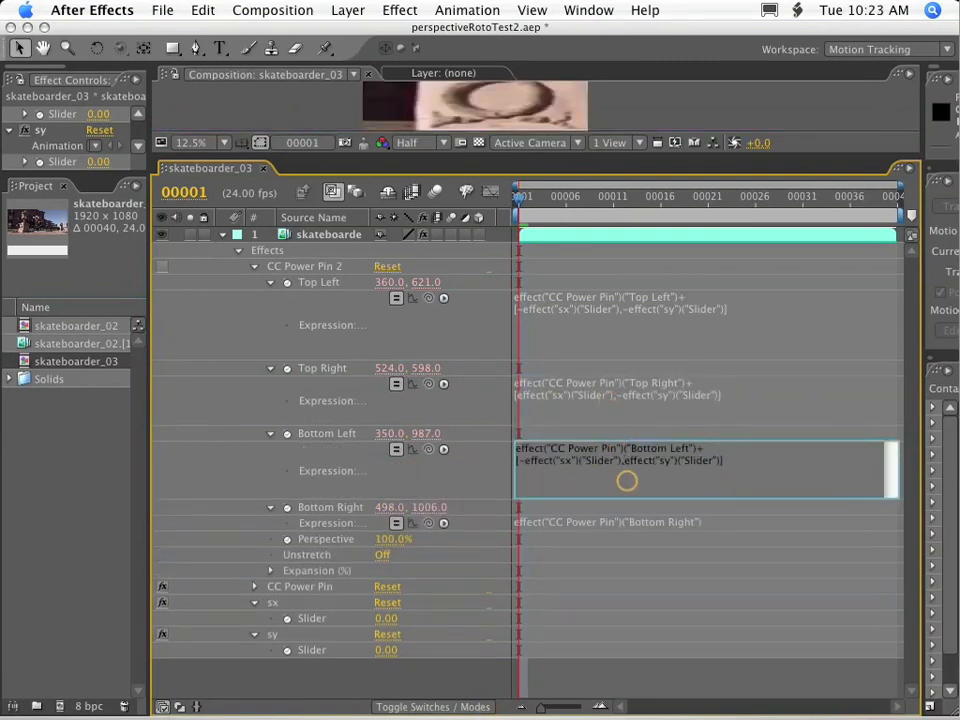
Append the copied offset to the Bottom Right expression and make both slider terms positive.
click(633, 526)
key(Right)
key(super+v)
key(BackSpace)
drag(626, 537, 619, 537)
key(BackSpace)
click(664, 590)
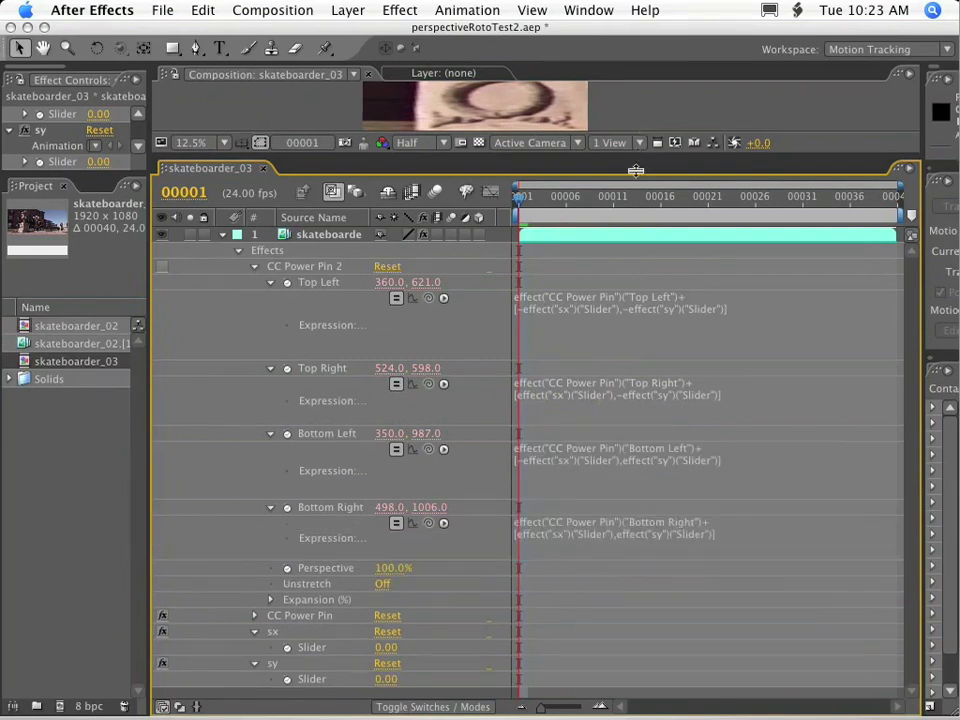
Collapse the four corner properties of CC Power Pin 2 and set the sx slider to 39.
drag(637, 158, 637, 283)
click(270, 407)
click(270, 423)
click(270, 439)
click(270, 455)
drag(386, 550, 418, 550)
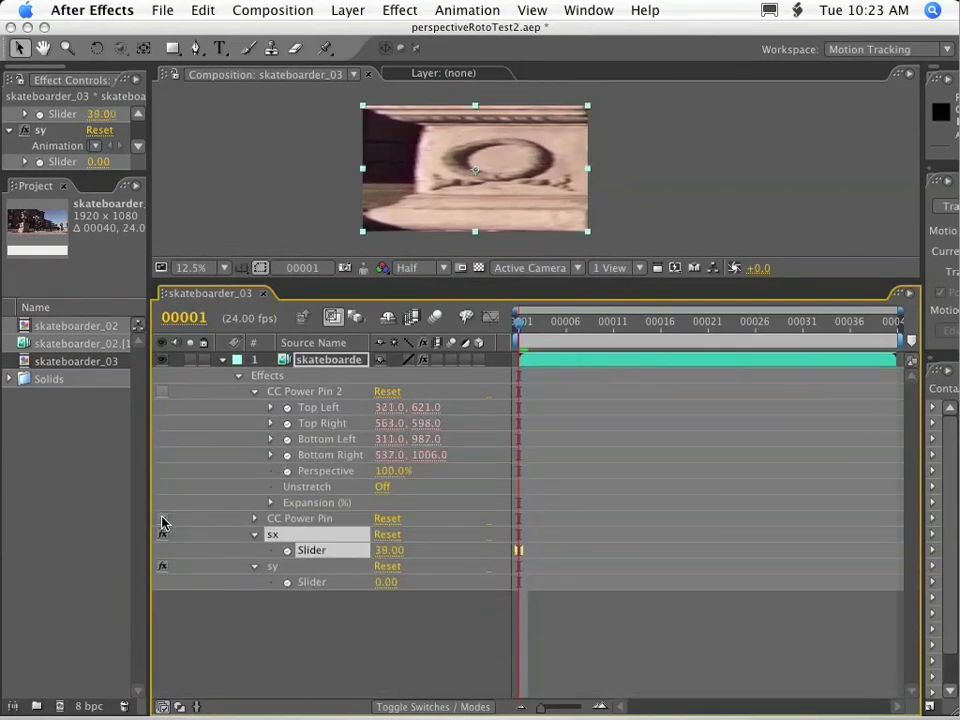
Disable CC Power Pin, enable CC Power Pin 2, and turn on Unstretch for it.
click(163, 518)
click(163, 391)
click(300, 391)
click(382, 486)
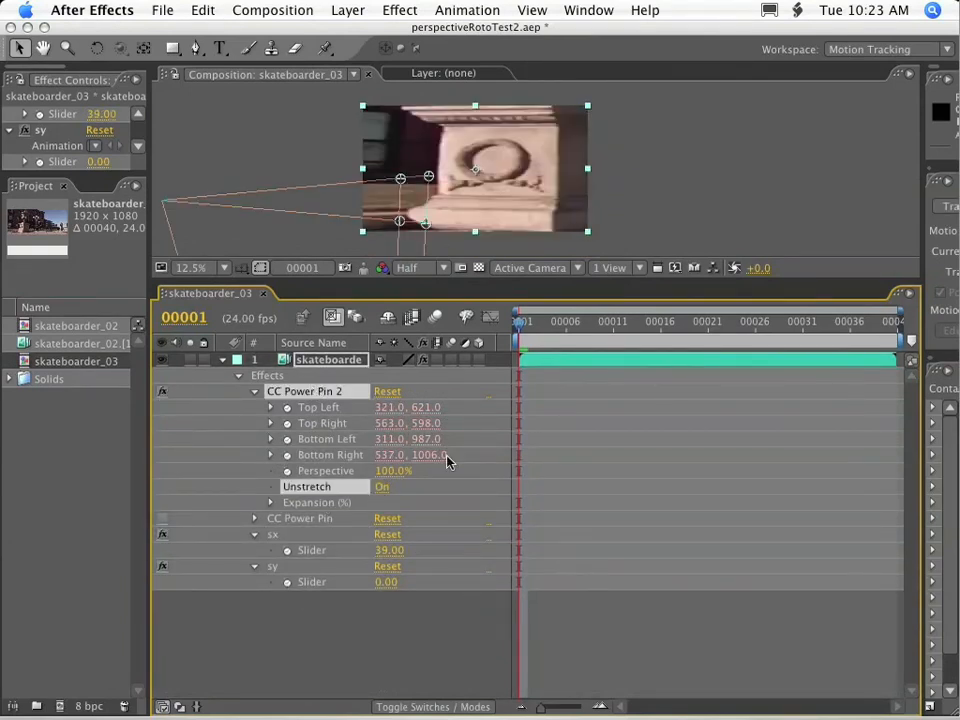
Set the sy slider to 28 and the sx slider to about 18 to widen the pinned area.
drag(388, 582, 412, 583)
click(389, 550)
click(386, 535)
click(389, 567)
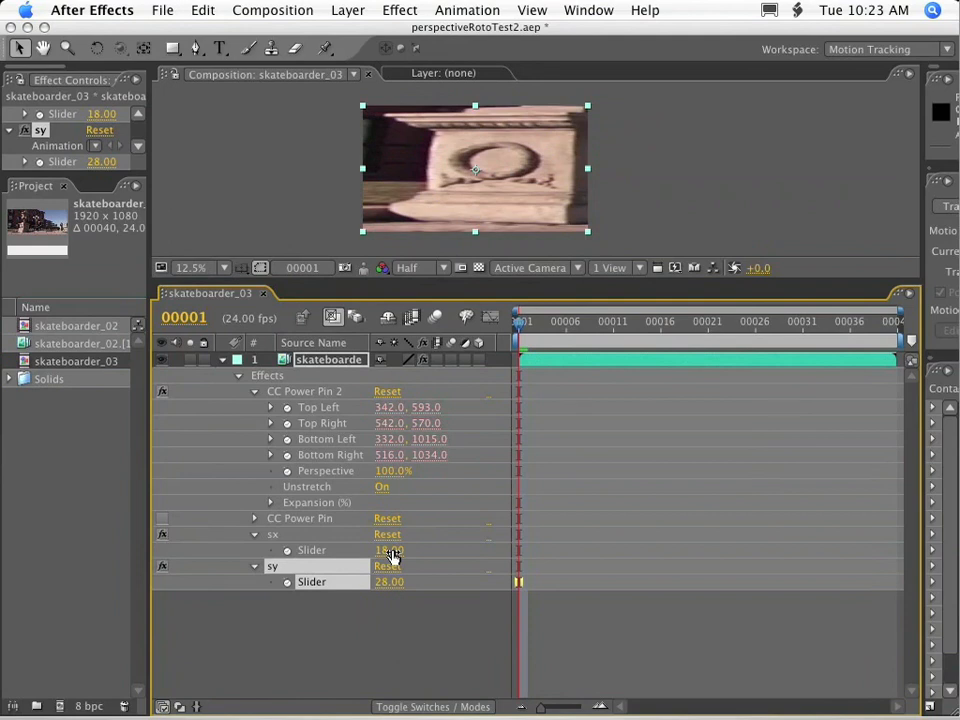
drag(391, 556, 398, 550)
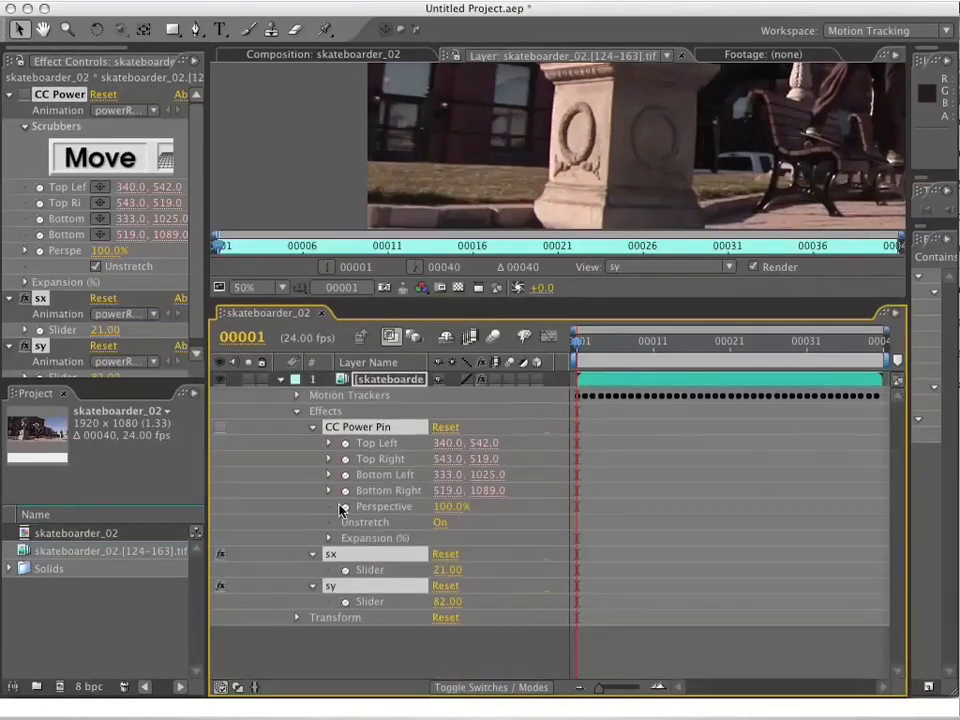
Collapse the footage layer's effects in the skateboarder_02 composition and add a red solid above it.
click(312, 556)
click(379, 500)
click(368, 395)
drag(536, 299, 536, 439)
click(348, 1)
mouse_move(356, 14)
click(588, 37)
click(786, 540)
Set the red solid's opacity to 20% and show the composition view.
key(t)
drag(441, 536, 362, 536)
click(320, 54)
click(382, 520)
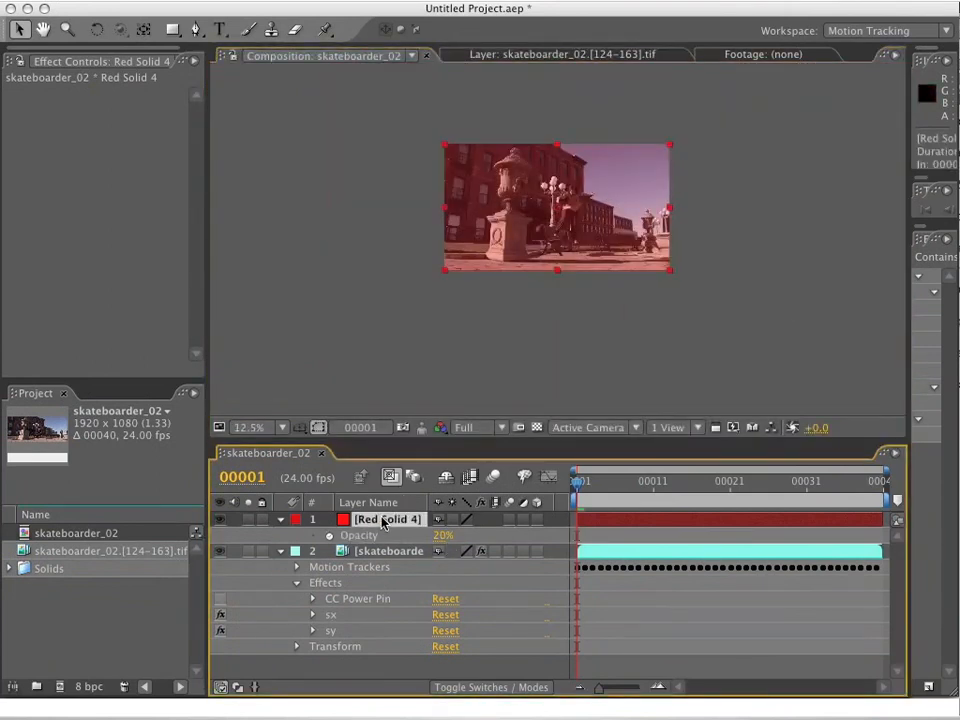
Try to copy the CC Power Pin, sx and sy effects from the footage layer onto the red solid.
click(357, 598)
super+click(331, 614)
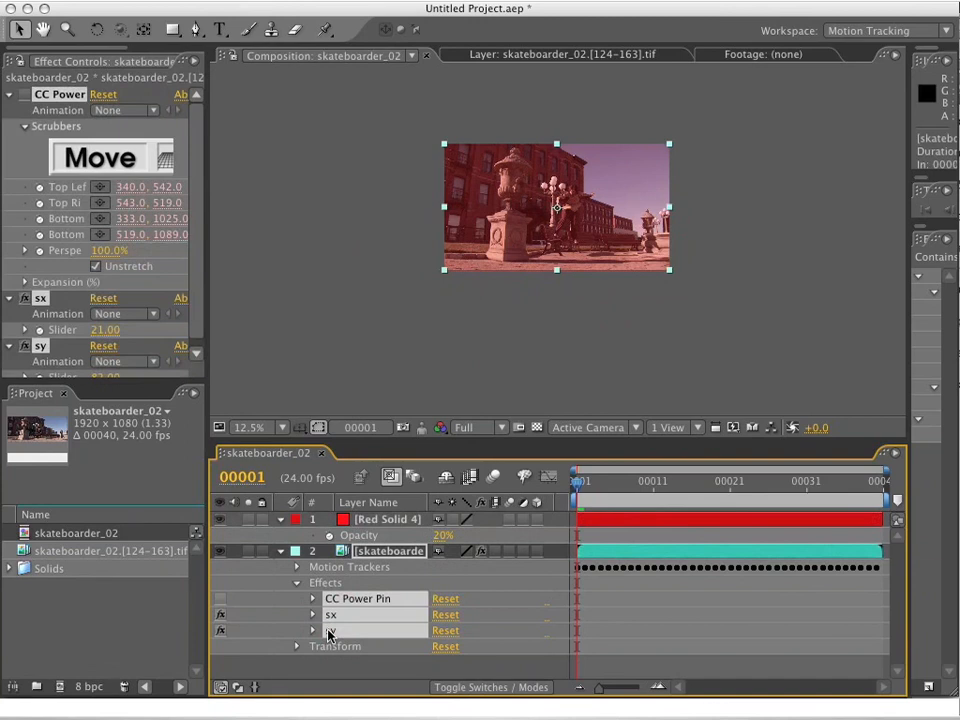
super+click(330, 630)
key(super+c)
click(380, 520)
key(super+v)
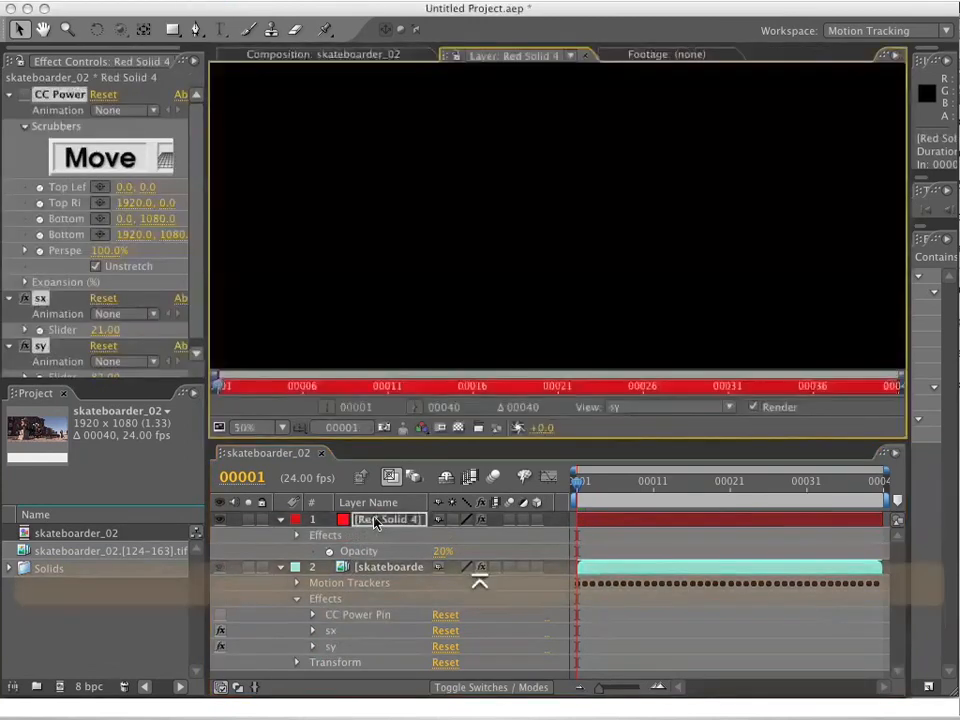
scroll(441, 301, down, 1)
click(382, 520)
key(super+z)
scroll(570, 150, down, 1)
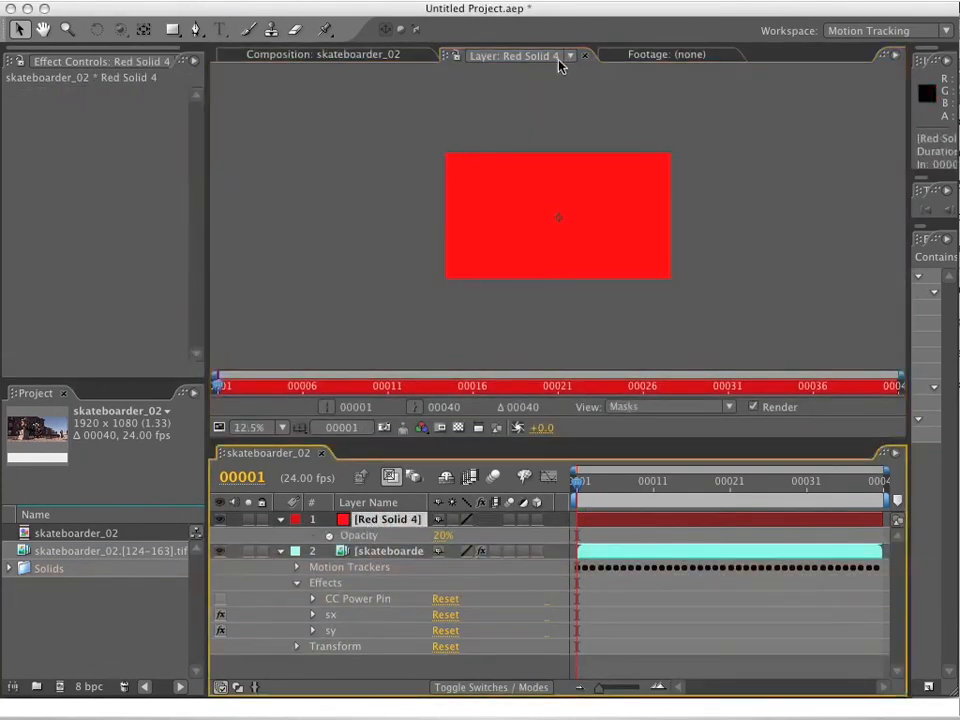
click(585, 56)
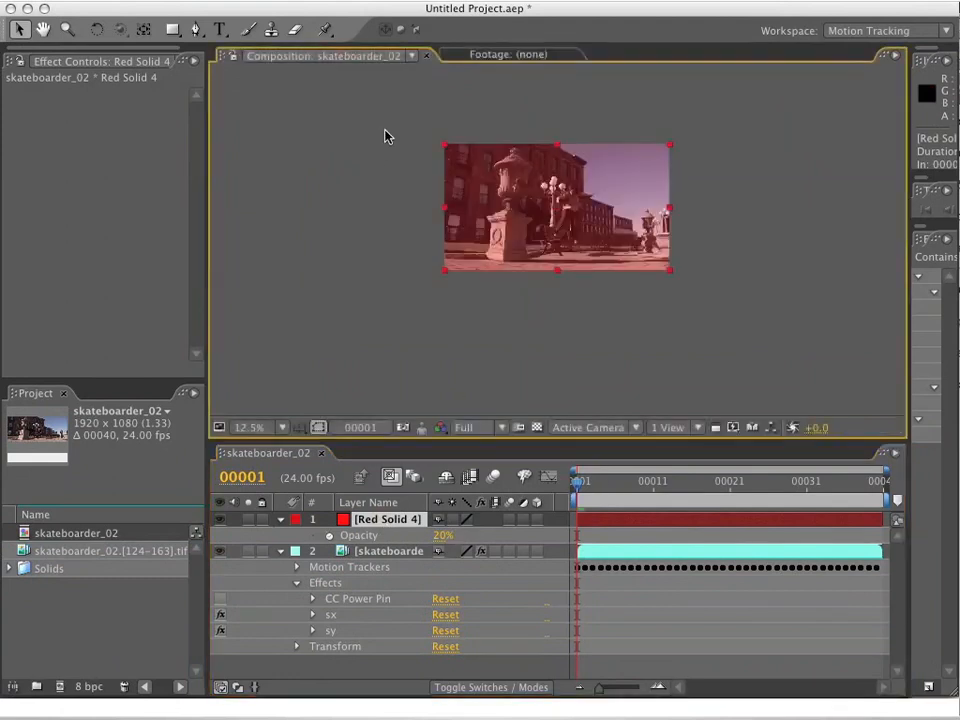
Apply the CC Power Pin effect to the red solid and expand the CC Power Pin properties on both layers.
scroll(386, 135, up, 1)
mouse_move(540, 167)
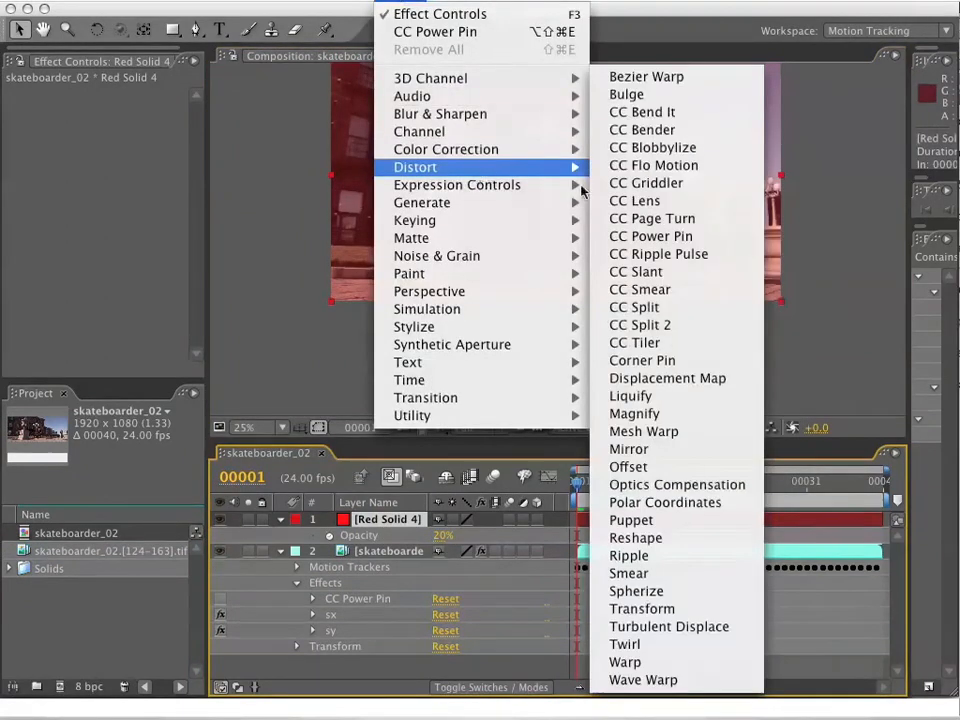
click(701, 251)
drag(215, 442, 215, 298)
click(297, 389)
click(313, 405)
click(313, 597)
scroll(313, 597, down, 2)
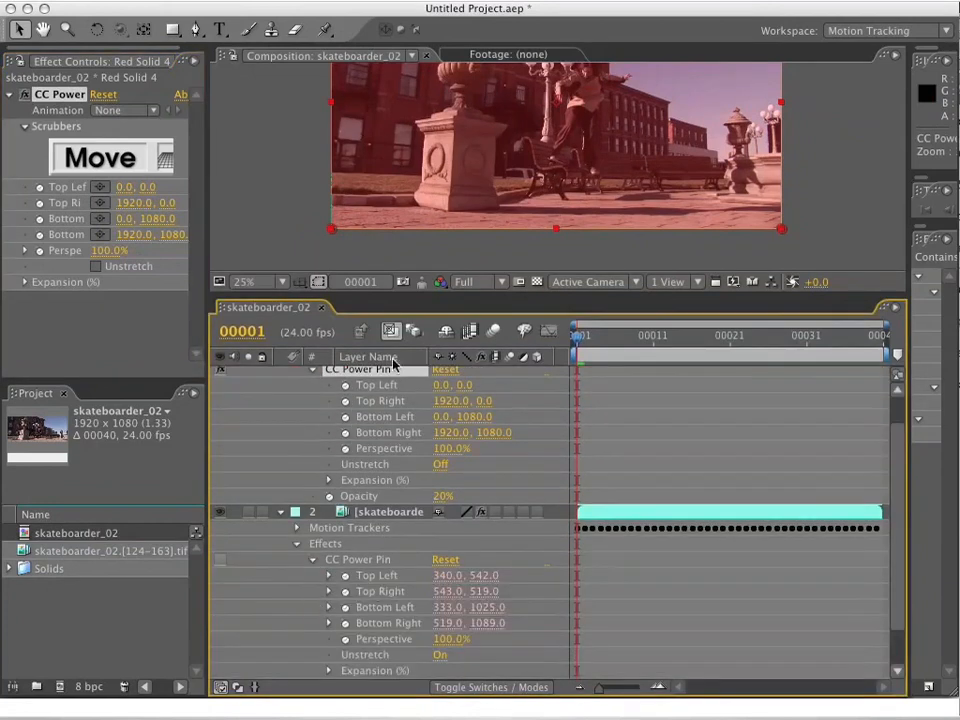
Enable expressions on all four corners of the red solid's CC Power Pin and maximize the timeline.
alt+click(345, 385)
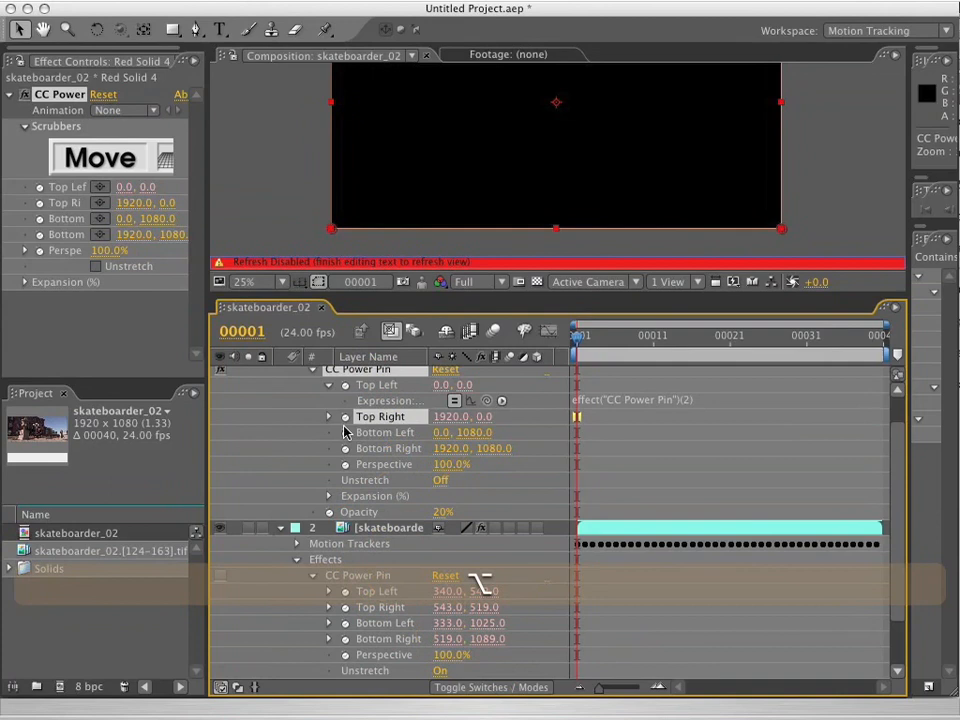
alt+click(345, 448)
alt+click(345, 480)
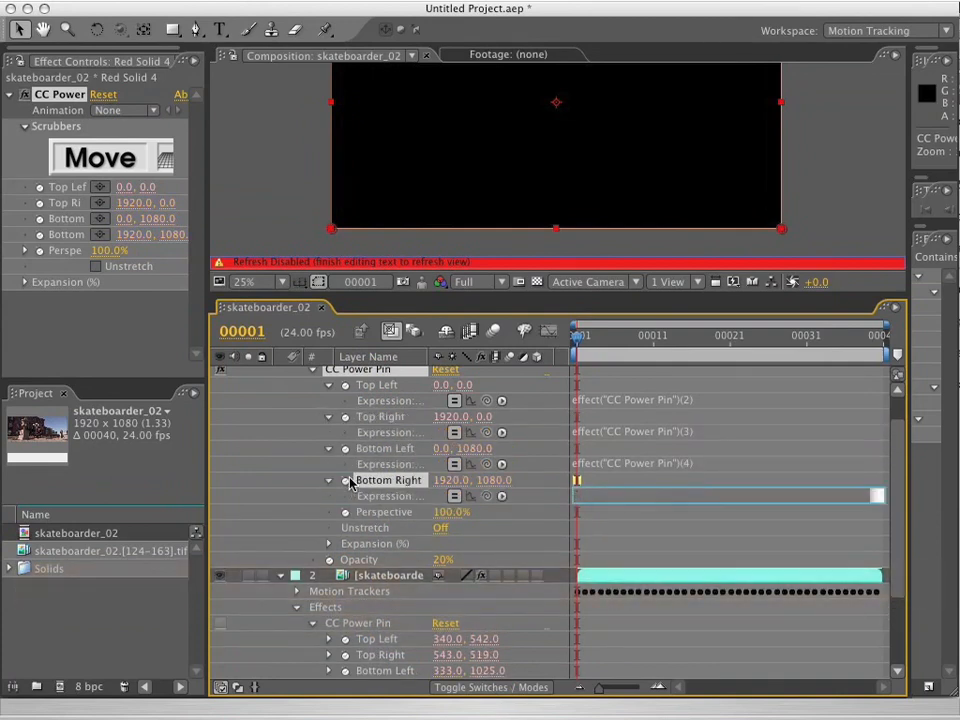
key(BackSpace)
key(KP_Enter)
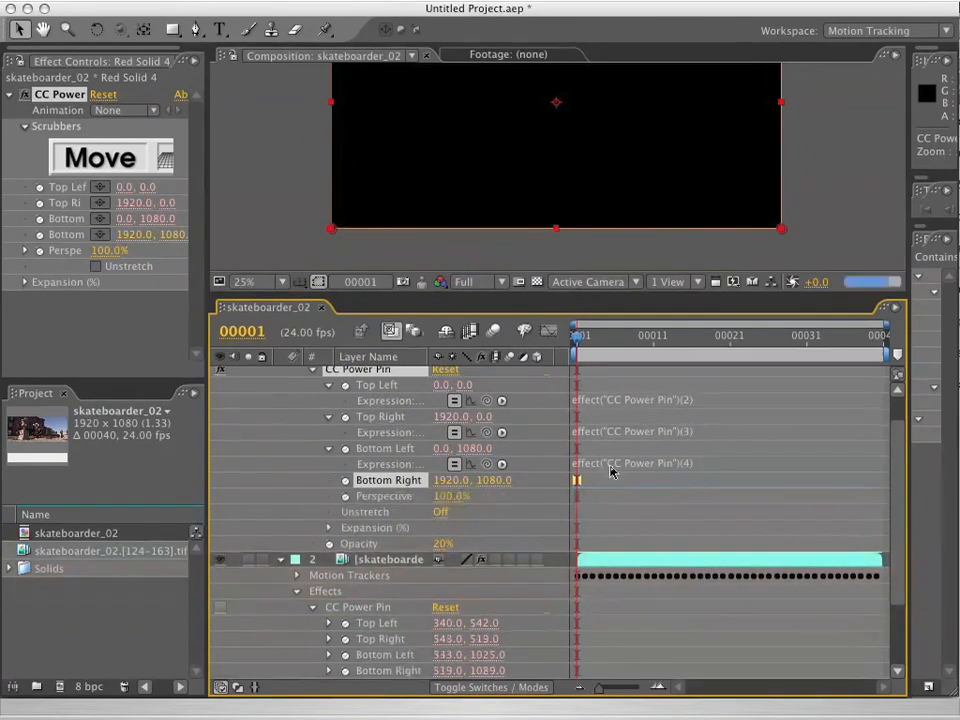
alt+click(345, 480)
key(KP_Enter)
key(grave)
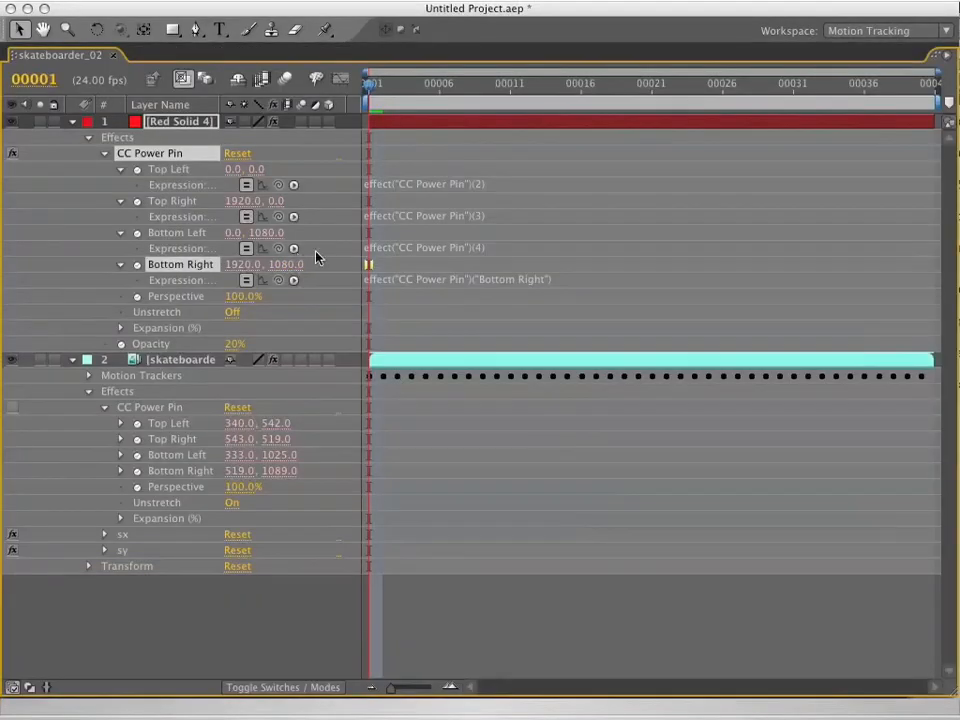
Link the red solid's four CC Power Pin corners to the matching corners of the footage layer's CC Power Pin.
drag(278, 186, 170, 424)
drag(278, 216, 185, 441)
drag(278, 248, 172, 456)
drag(278, 280, 182, 470)
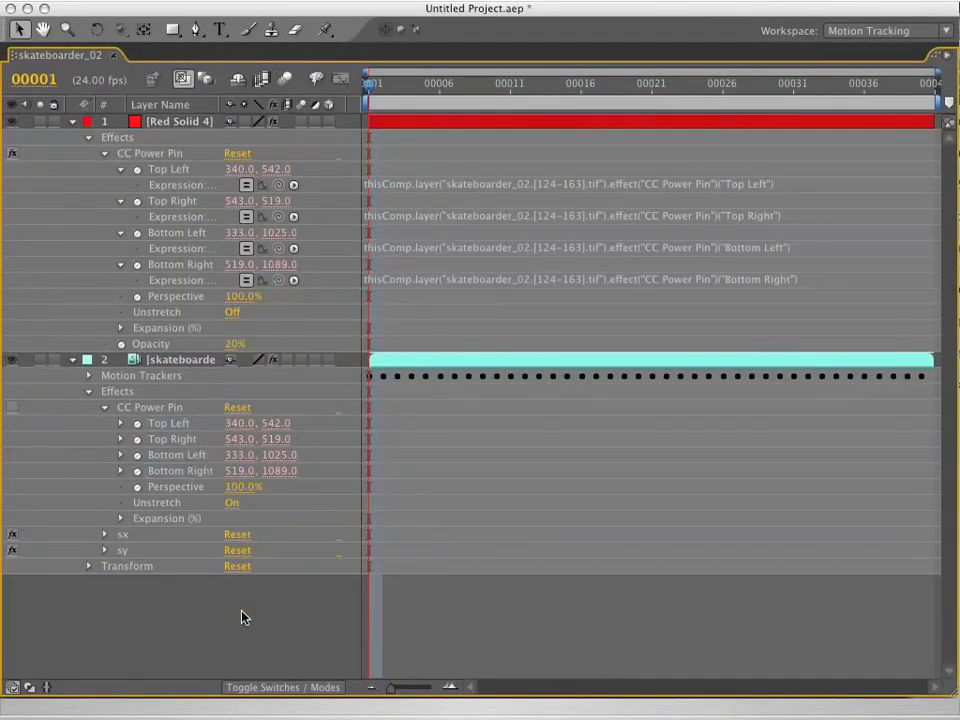
click(104, 153)
key(grave)
Scrub through the clip to check how the red solid follows the pedestal face, and return to the first frame.
drag(578, 336, 801, 340)
drag(745, 325, 911, 326)
drag(777, 340, 889, 345)
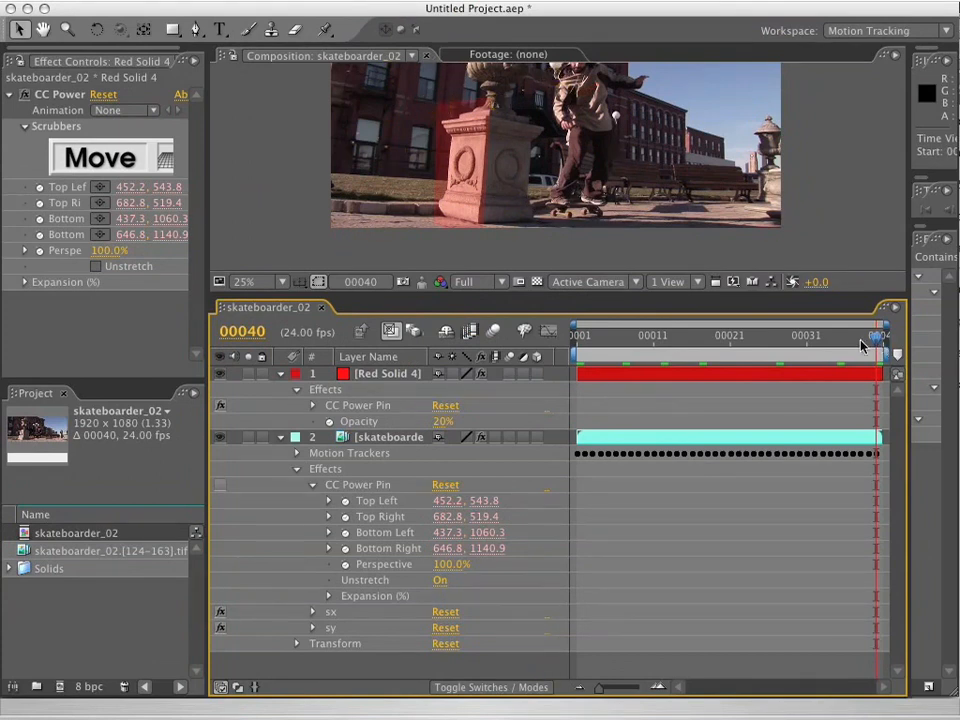
scroll(476, 202, down, 1)
scroll(476, 202, up, 1)
key(space)
drag(424, 118, 491, 186)
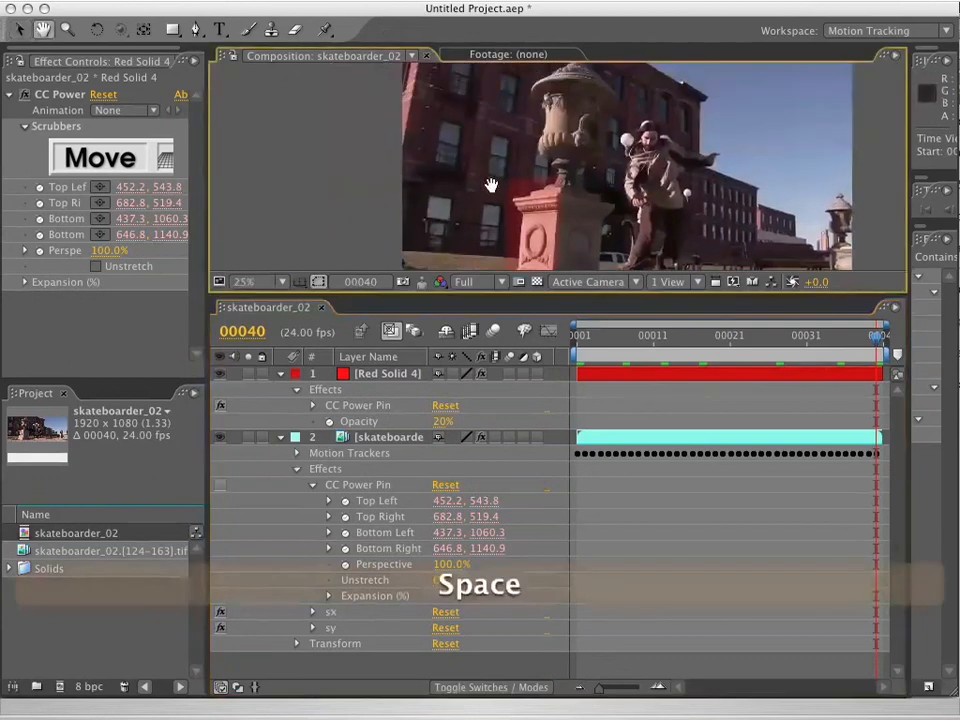
drag(590, 339, 529, 333)
Try turning on Unstretch for the red solid's CC Power Pin.
click(386, 375)
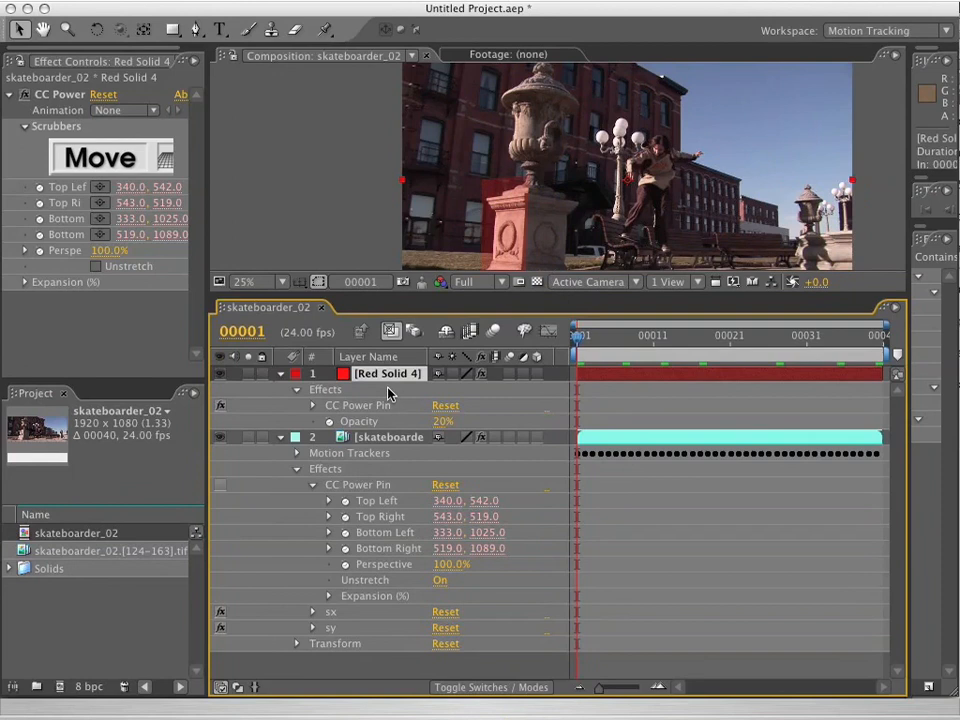
click(338, 406)
click(95, 266)
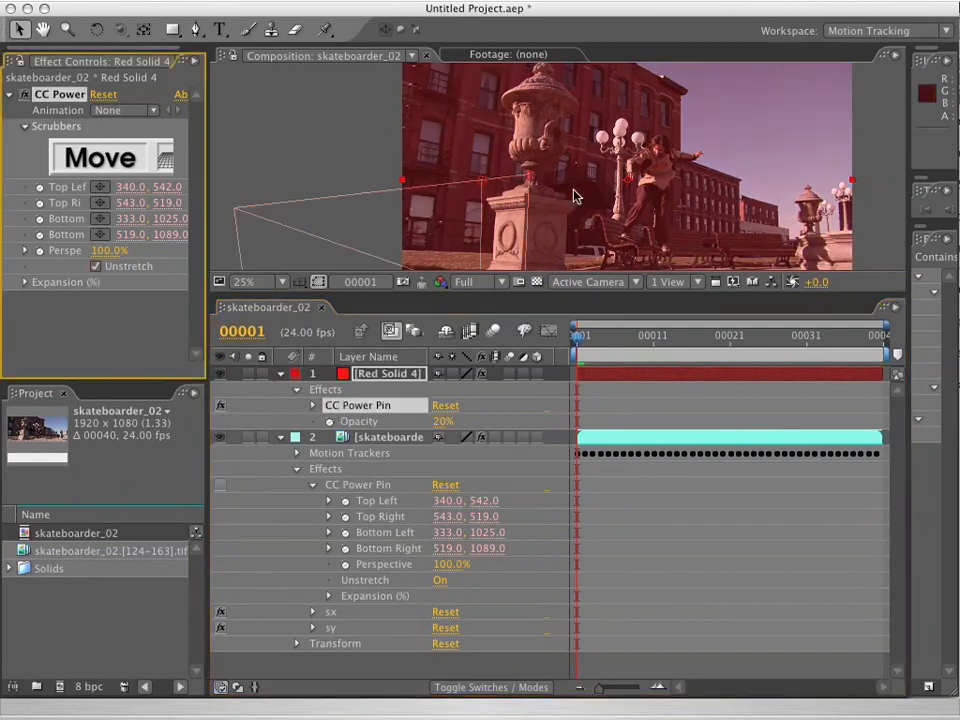
Enable CC Power Pin on the skateboarder footage layer and maximize the composition view.
click(380, 536)
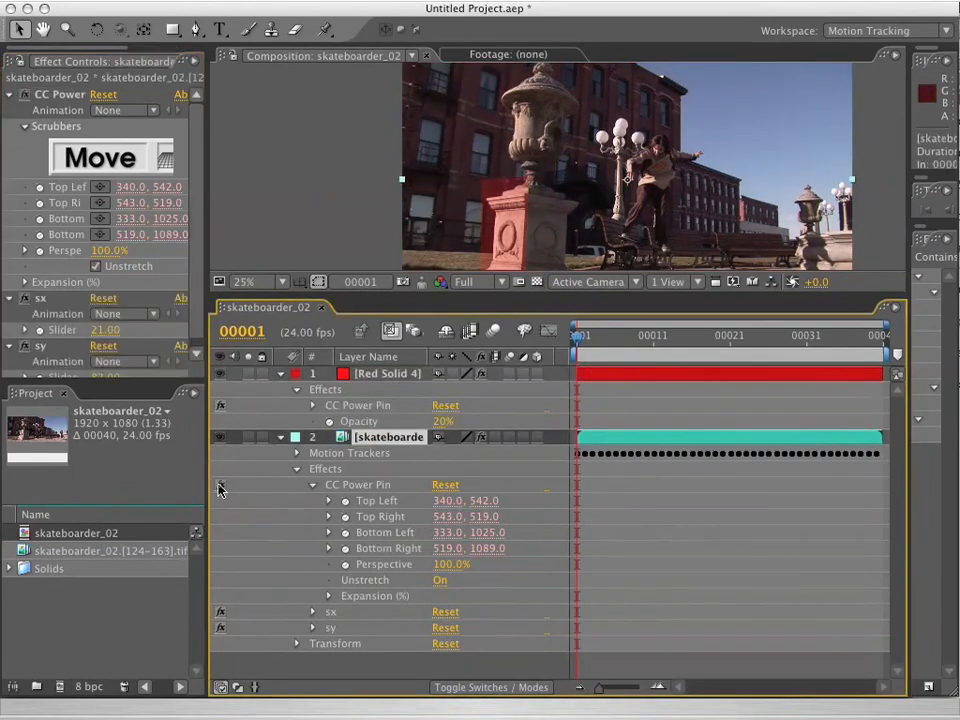
drag(741, 161, 664, 122)
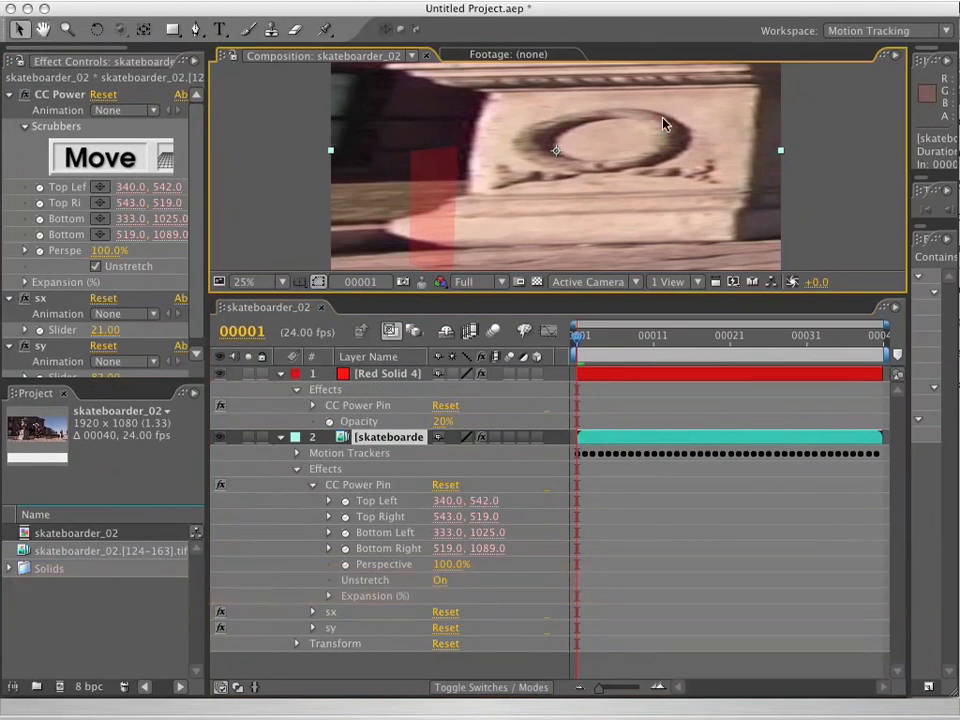
key(grave)
key(grave)
key(grave)
Draw a four-point mask on the red solid around the flattened pedestal face with the Pen tool.
key(g)
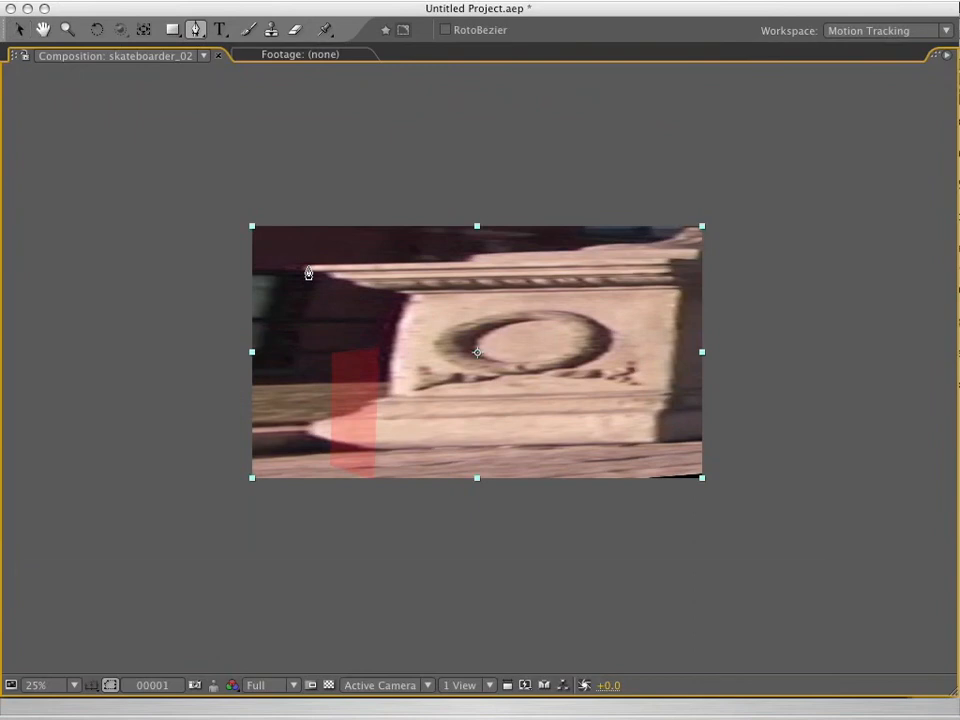
key(grave)
key(grave)
click(305, 454)
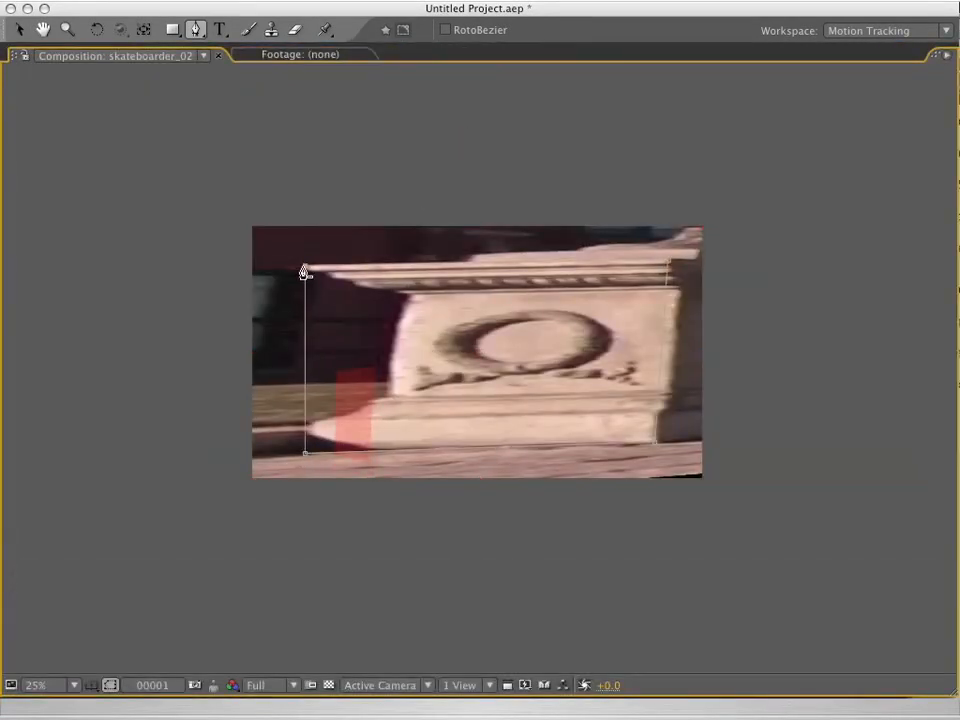
key(grave)
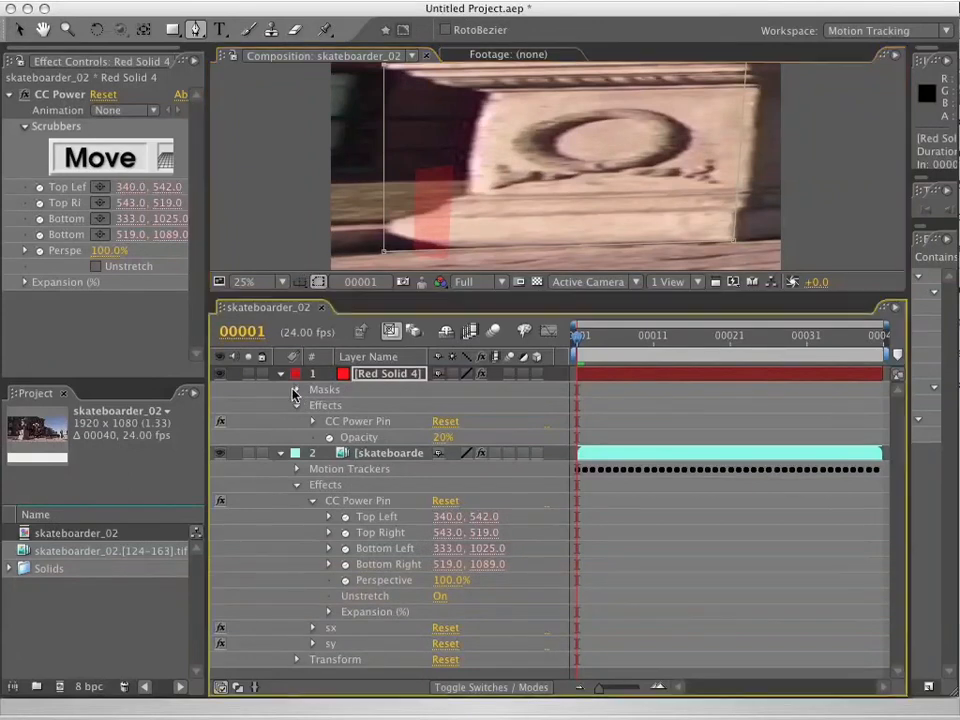
Expand the red solid's masks and select the new pedestal mask.
click(296, 389)
click(328, 405)
click(580, 527)
click(739, 527)
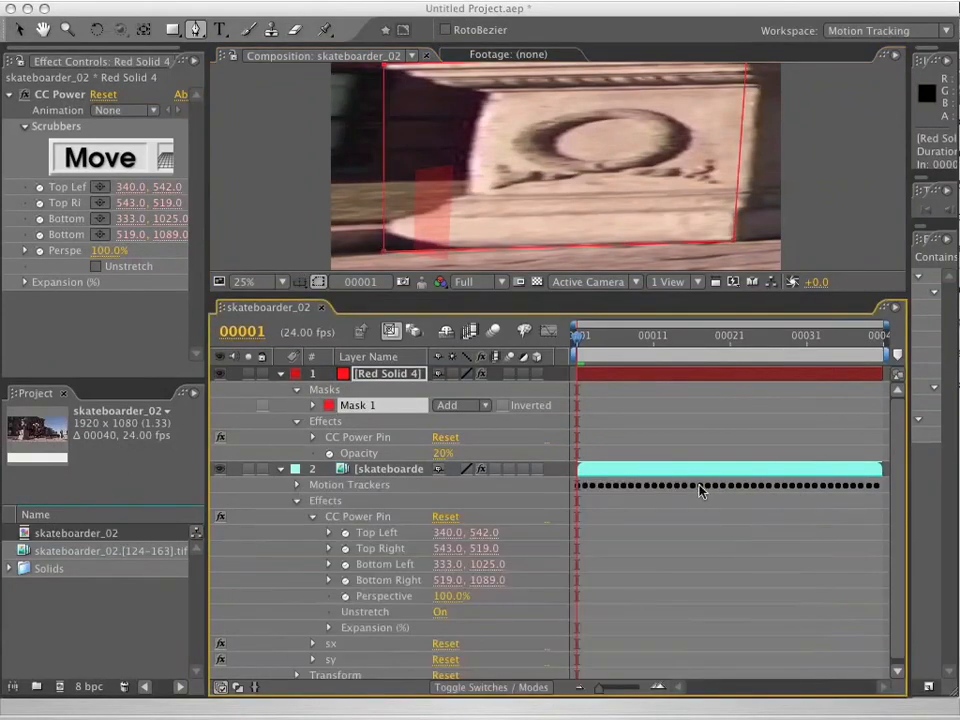
Reshape the red solid's mask along the stepped underside of the pedestal's cornice, adding vertices at each ledge.
key(v)
key(grave)
key(period)
drag(352, 289, 485, 322)
alt+super+click(266, 209)
drag(266, 219, 306, 218)
key(grave)
key(grave)
key(grave)
key(grave)
drag(305, 221, 314, 223)
alt+super+click(360, 231)
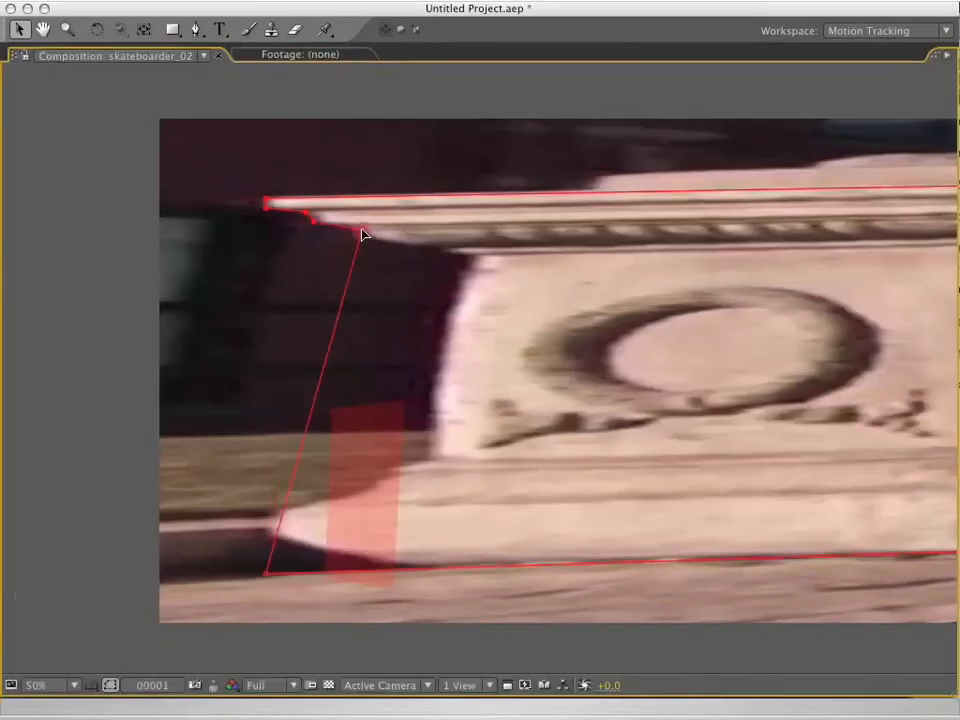
alt+super+click(439, 253)
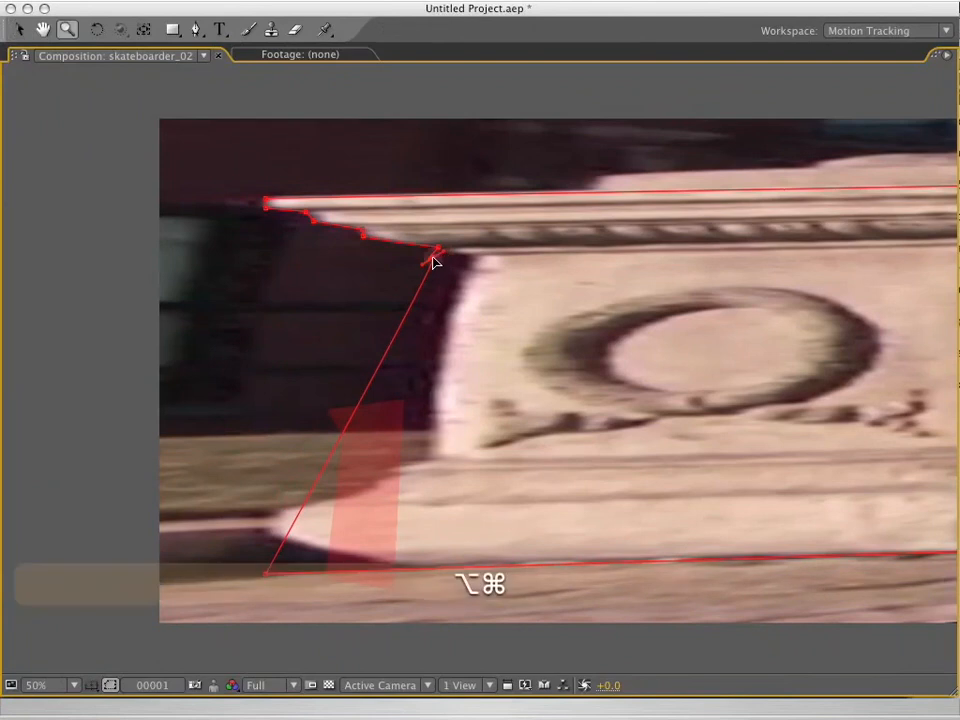
key(super+z)
Fit the mask to the near-side edge of the pedestal, from beneath the cornice down to the projecting base.
alt+super+click(471, 258)
alt+super+click(451, 320)
drag(426, 357, 434, 380)
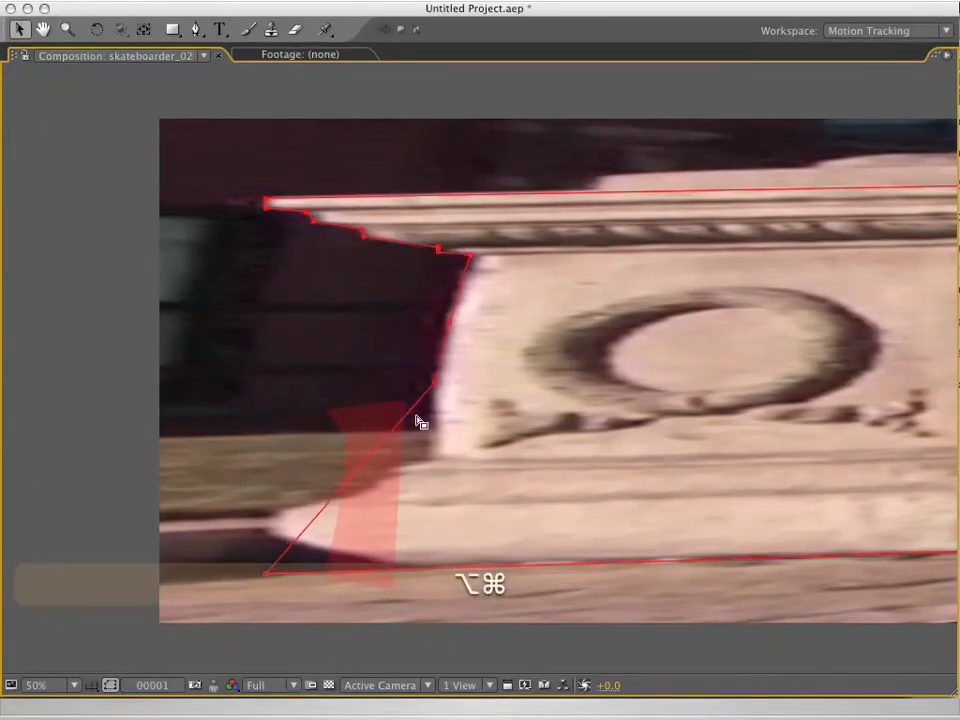
drag(401, 420, 432, 459)
drag(345, 519, 277, 514)
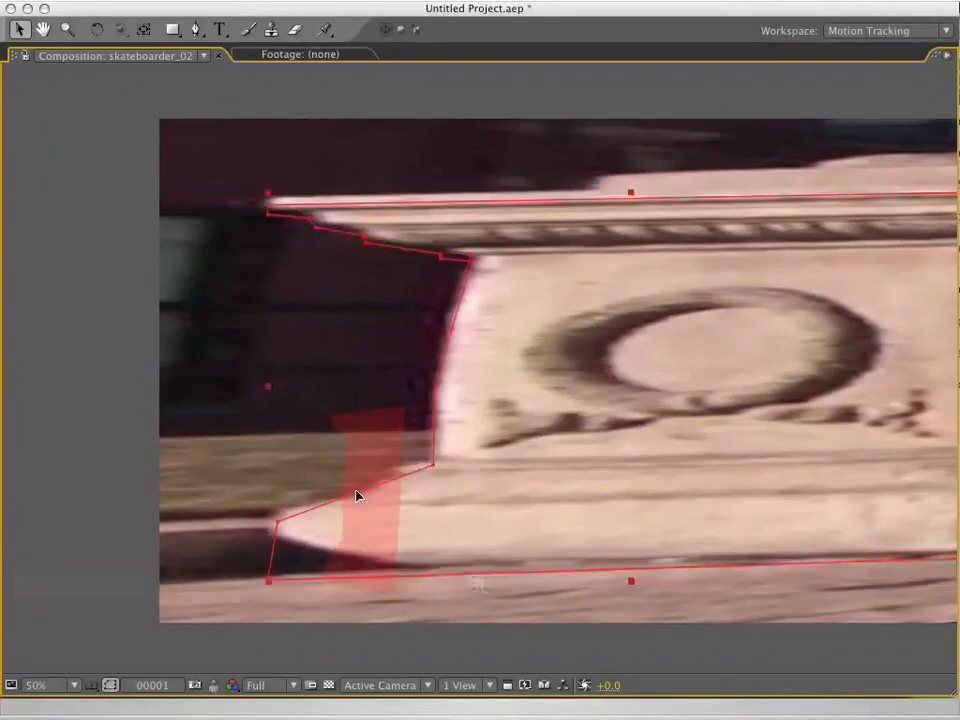
Fit the opposite edge of the mask to the pedestal face, adding vertices at the base ledge and beneath the cornice.
key(space)
drag(618, 427, 271, 309)
alt+super+click(621, 372)
drag(623, 358, 640, 360)
drag(641, 336, 643, 328)
drag(646, 122, 663, 126)
key(space)
drag(677, 141, 662, 281)
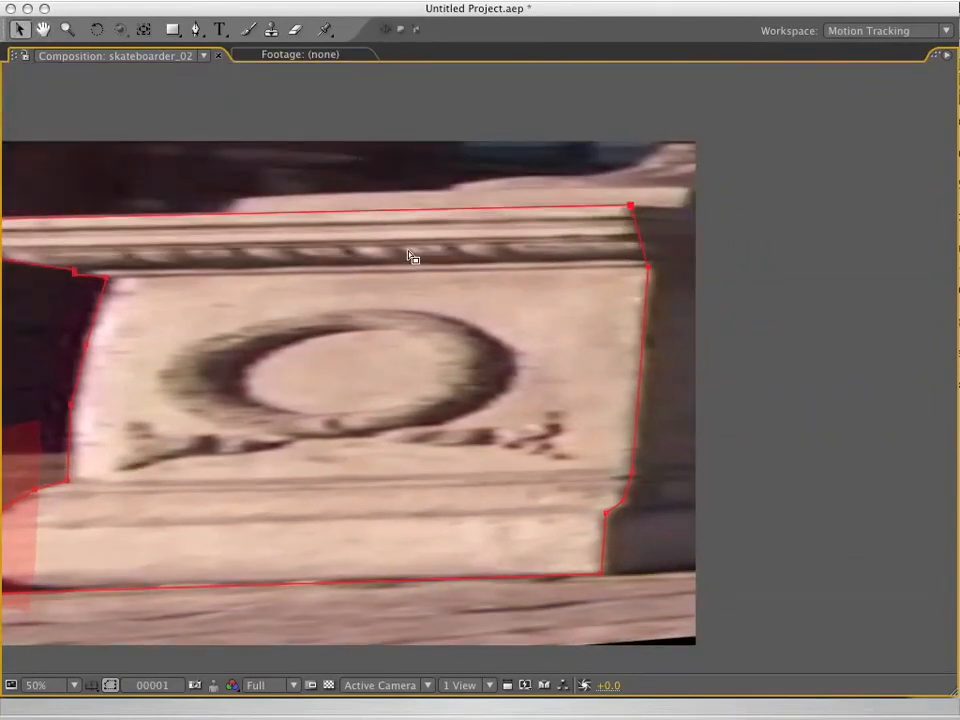
At frame 40, move the whole mask path to line up with the pedestal's outline.
key(space)
drag(410, 254, 602, 257)
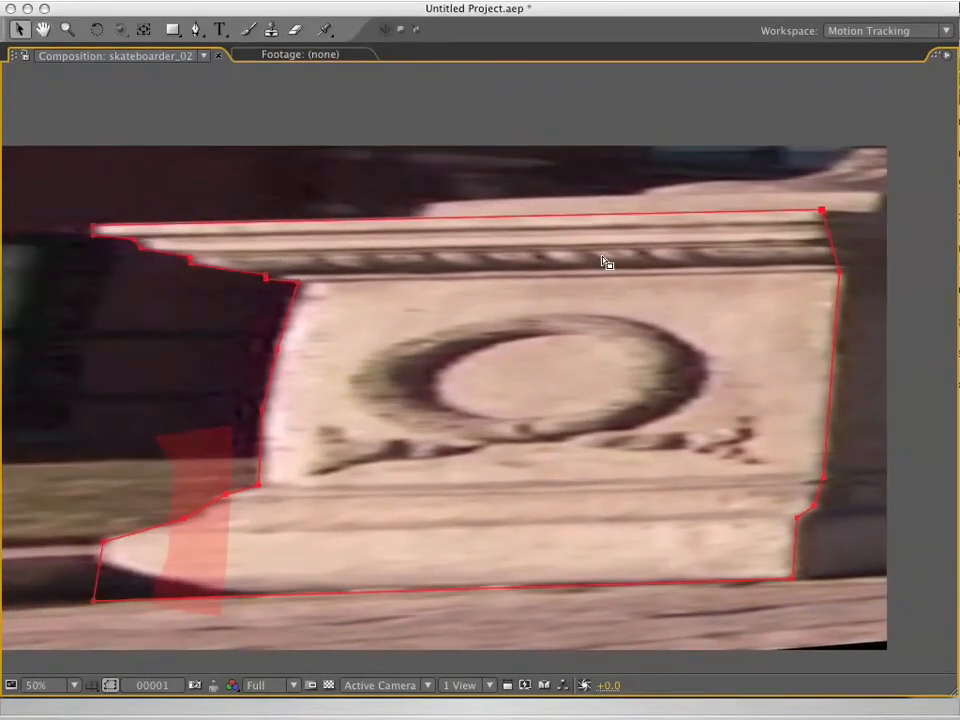
key(End)
super+click(793, 578)
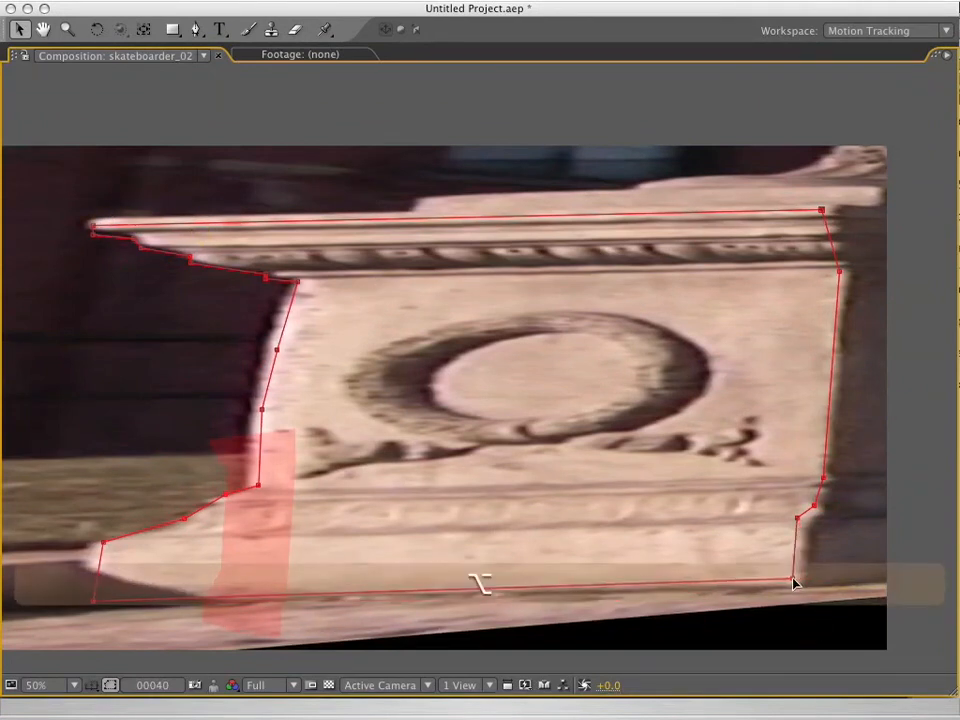
double_click(100, 215)
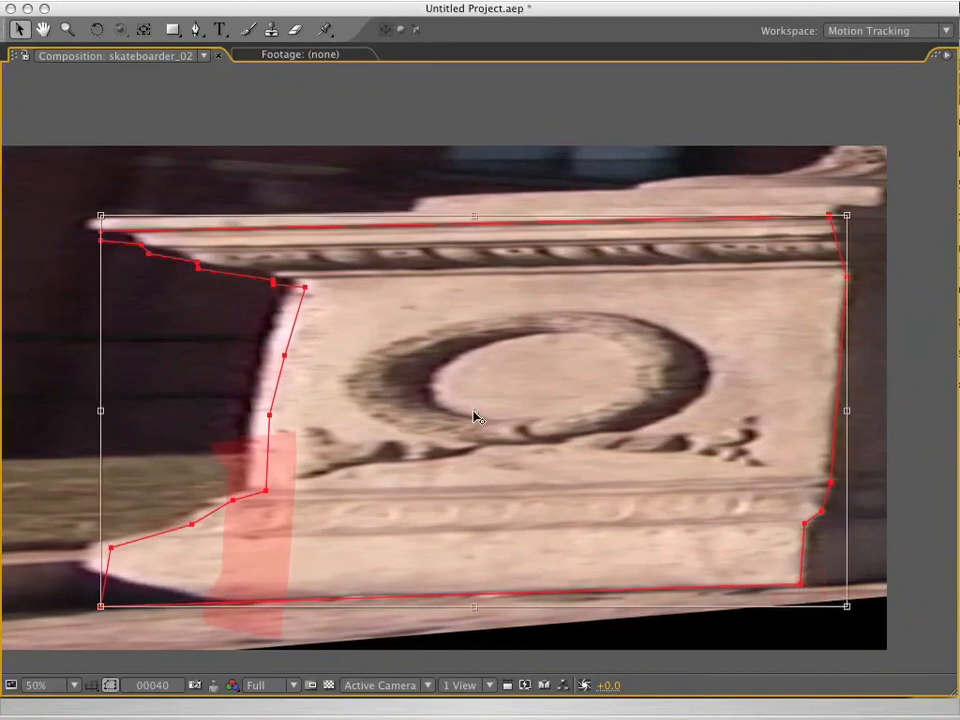
drag(100, 215, 86, 203)
key(Return)
Nudge the mask vertices at frame 40 to fit the pedestal's curved side edge and the corner beneath the cornice.
drag(325, 316, 242, 425)
key(Left)
key(Left)
key(Left)
key(Left)
key(Left)
key(Left)
click(295, 278)
key(Down)
key(Down)
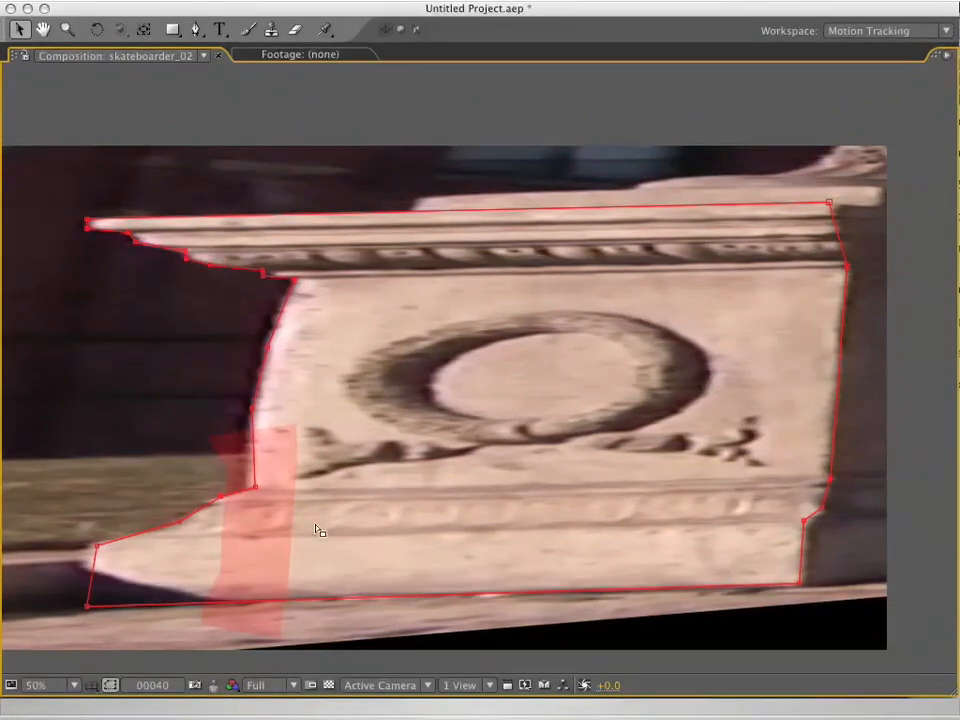
Adjust the mask's base, side ledge and upper corner vertices to match the pedestal at frame 40.
drag(97, 546, 90, 546)
drag(87, 606, 82, 608)
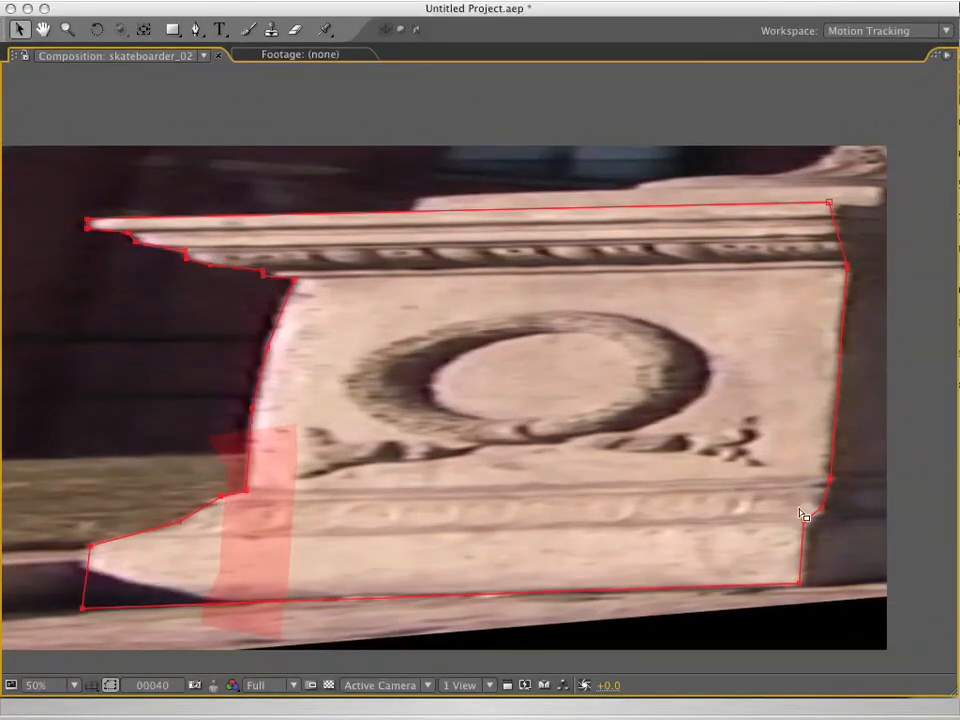
drag(799, 583, 802, 586)
drag(823, 509, 822, 512)
drag(829, 202, 836, 205)
Turn off CC Power Pin on the skateboarder footage layer and show the full frame range in the timeline.
key(grave)
key(comma)
key(comma)
key(comma)
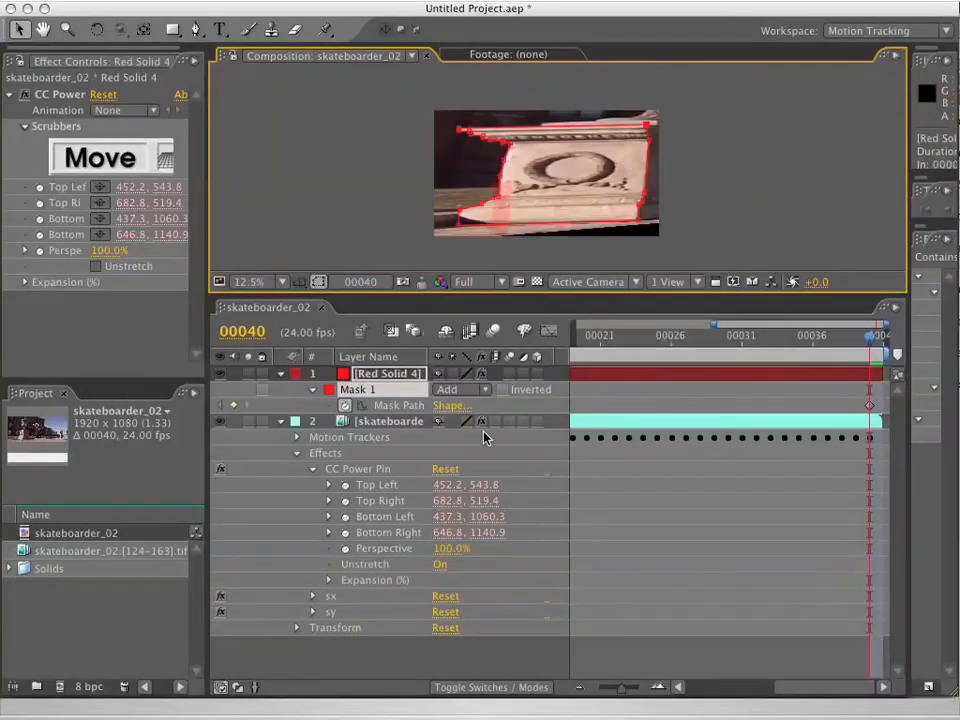
click(219, 469)
drag(711, 326, 494, 315)
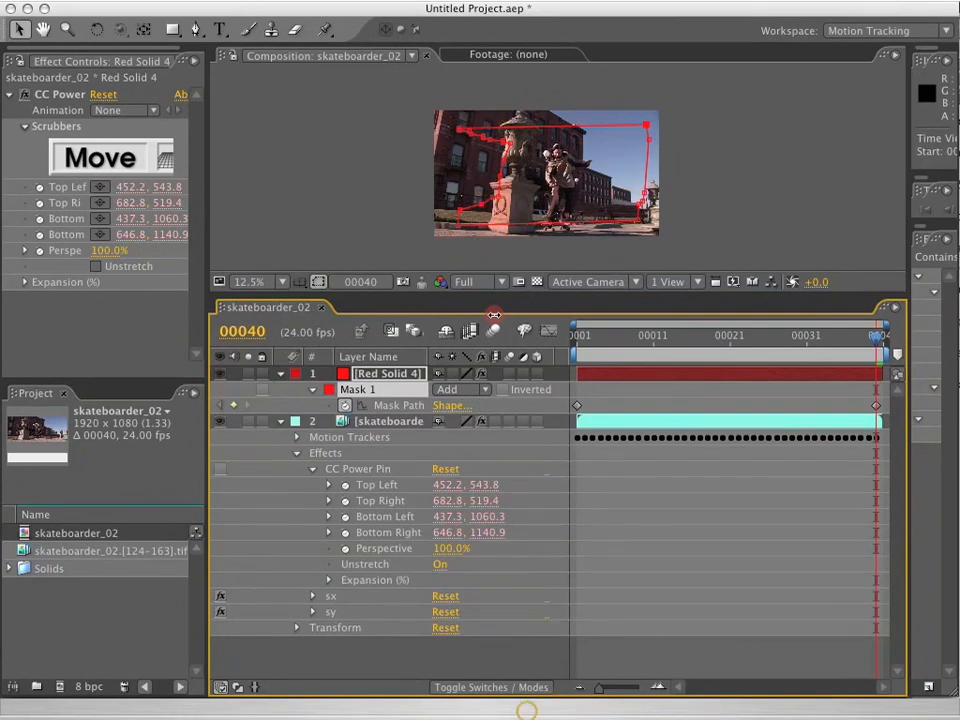
Examine the pedestal mask over the original footage, from frame 40 back to the first frame.
scroll(532, 212, up, 1)
key(grave)
scroll(532, 212, up, 1)
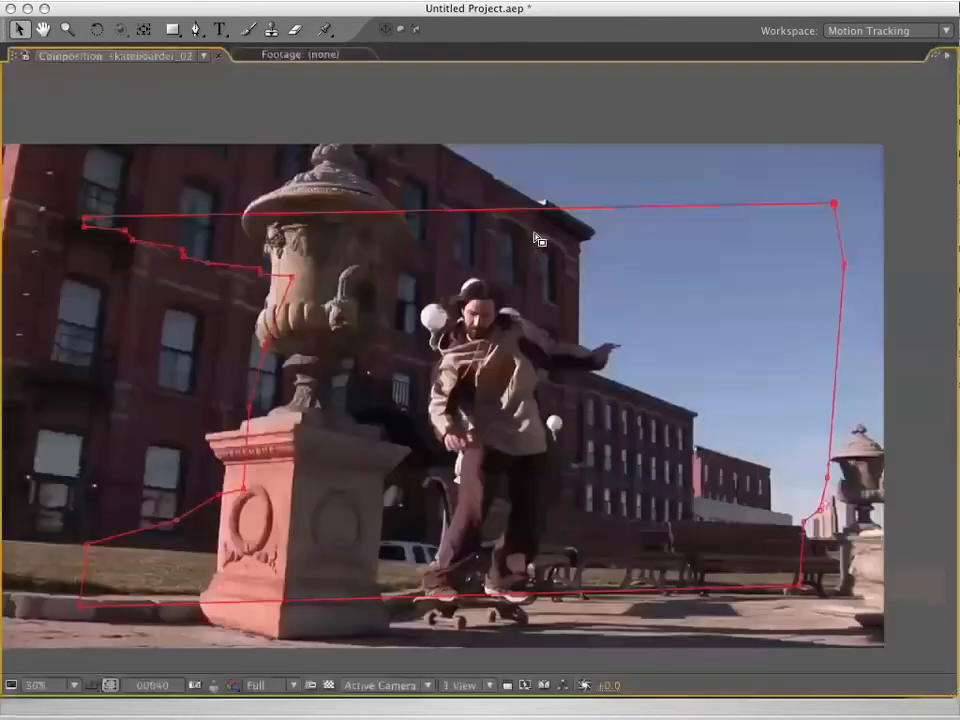
key(space)
drag(412, 439, 521, 330)
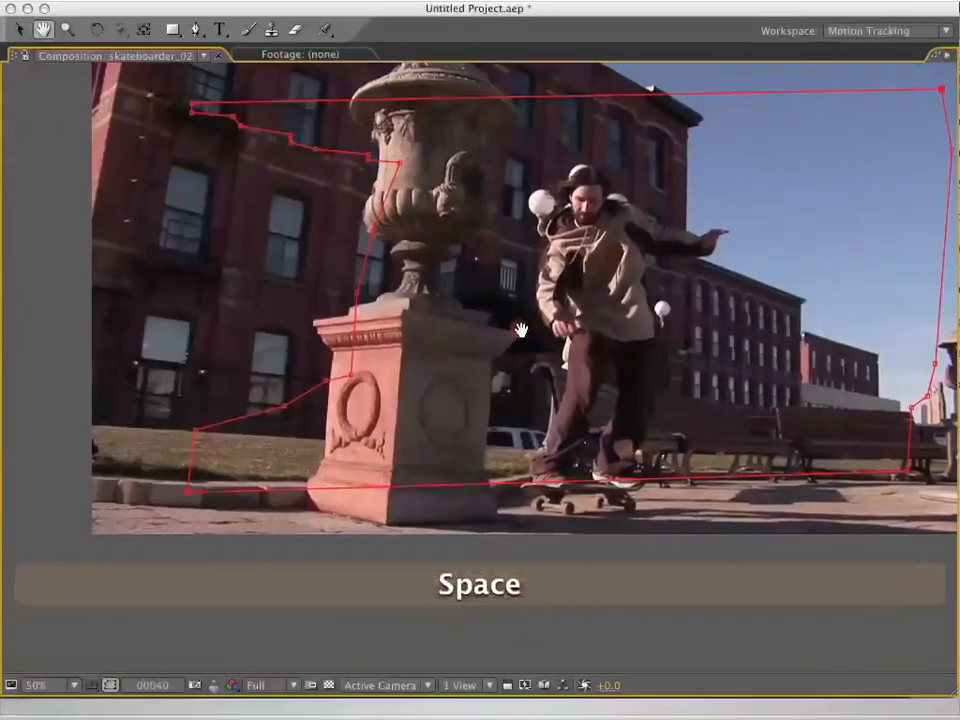
key(Home)
key(space)
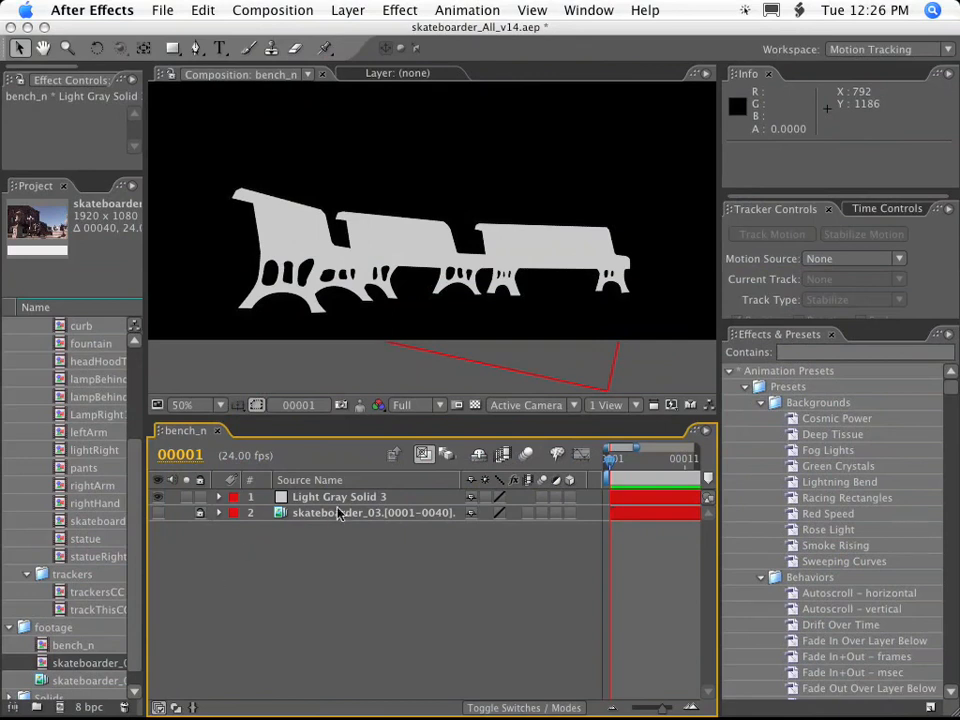
Reveal the mask paths of Light Gray Solid 3 in the bench_n composition and select Mask 1 through Mask 18.
click(342, 497)
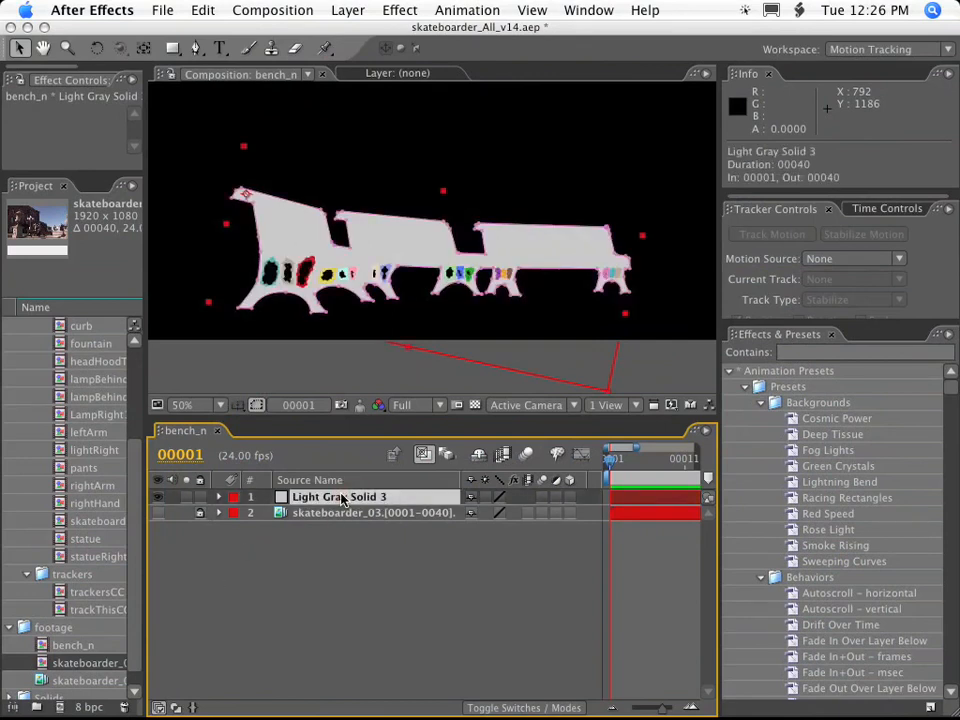
key(m)
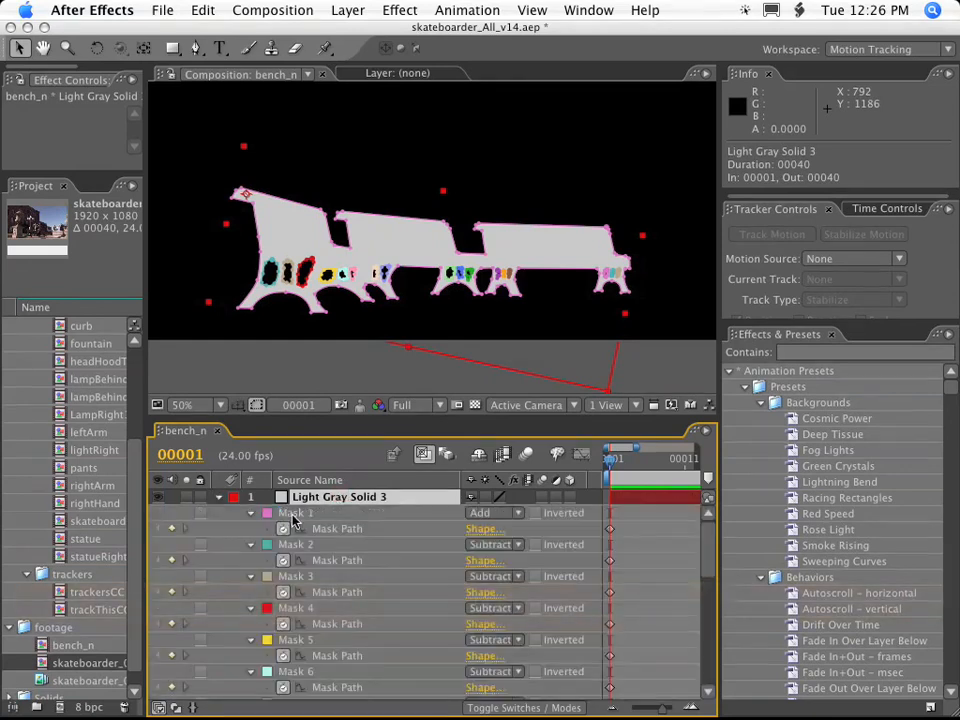
key(grave)
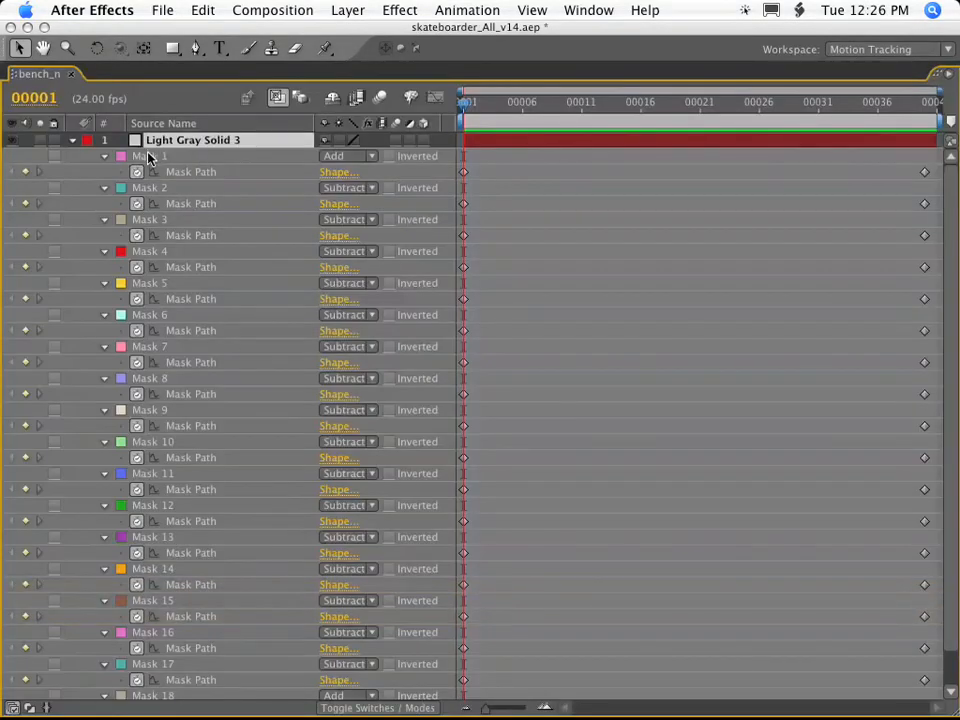
click(148, 158)
shift+click(152, 693)
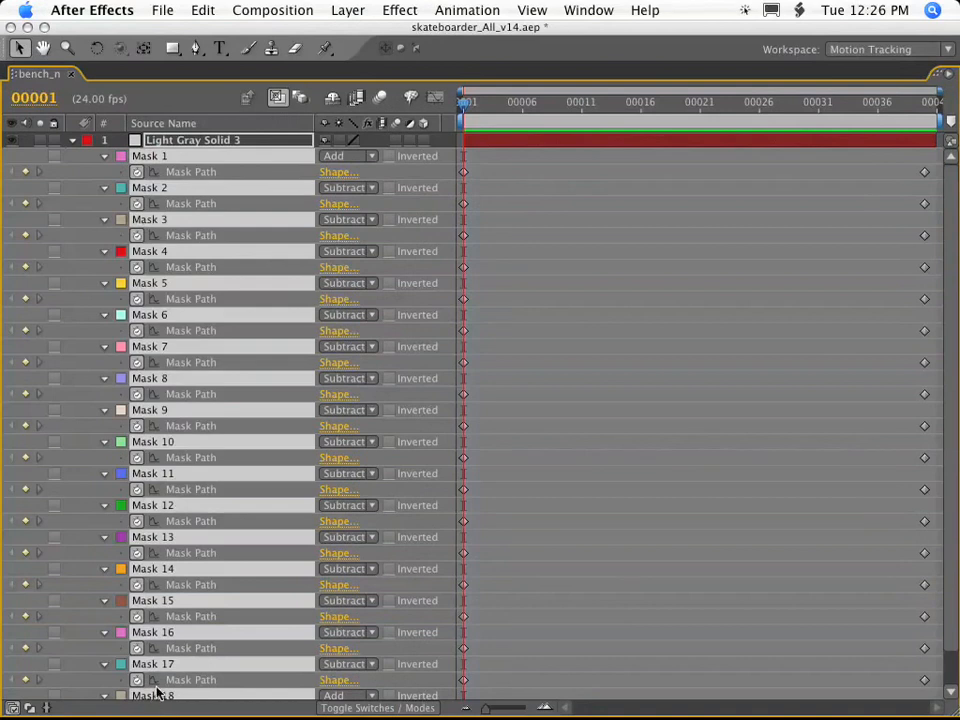
scroll(212, 605, down, 1)
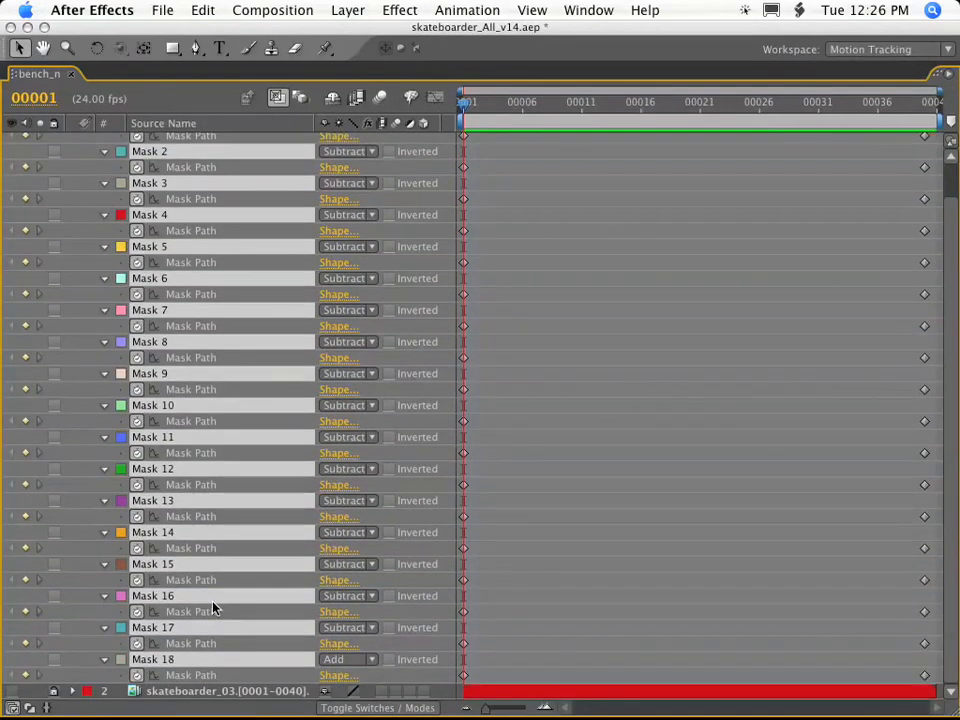
Reveal the solid's Position, Scale and Rotation keyframes and add them to the mask selection.
key(shift+p)
key(shift+s)
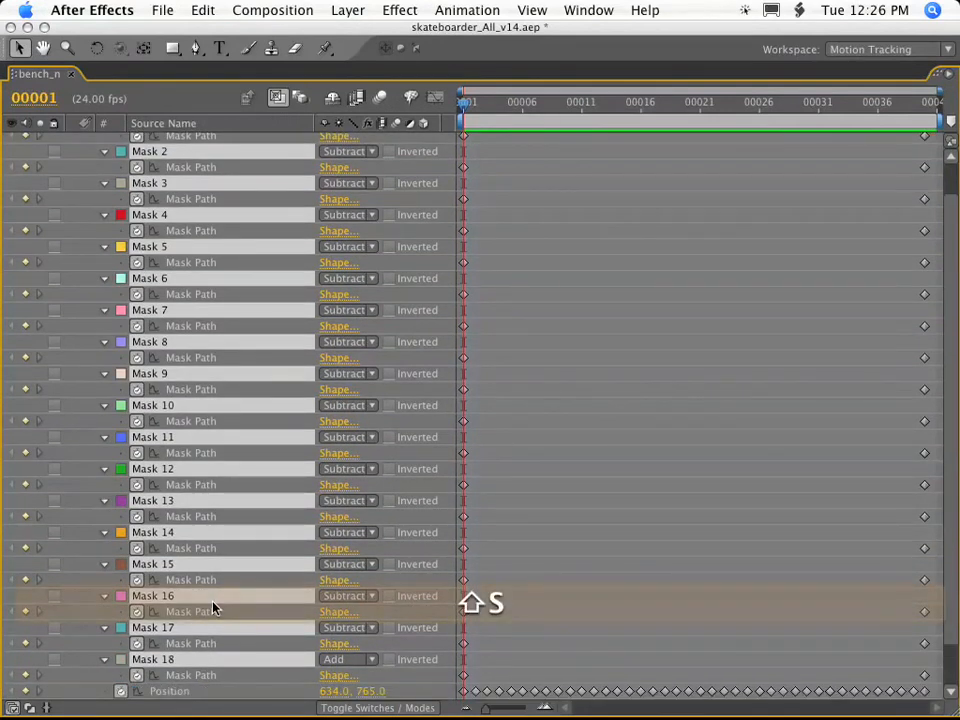
scroll(200, 615, down, 3)
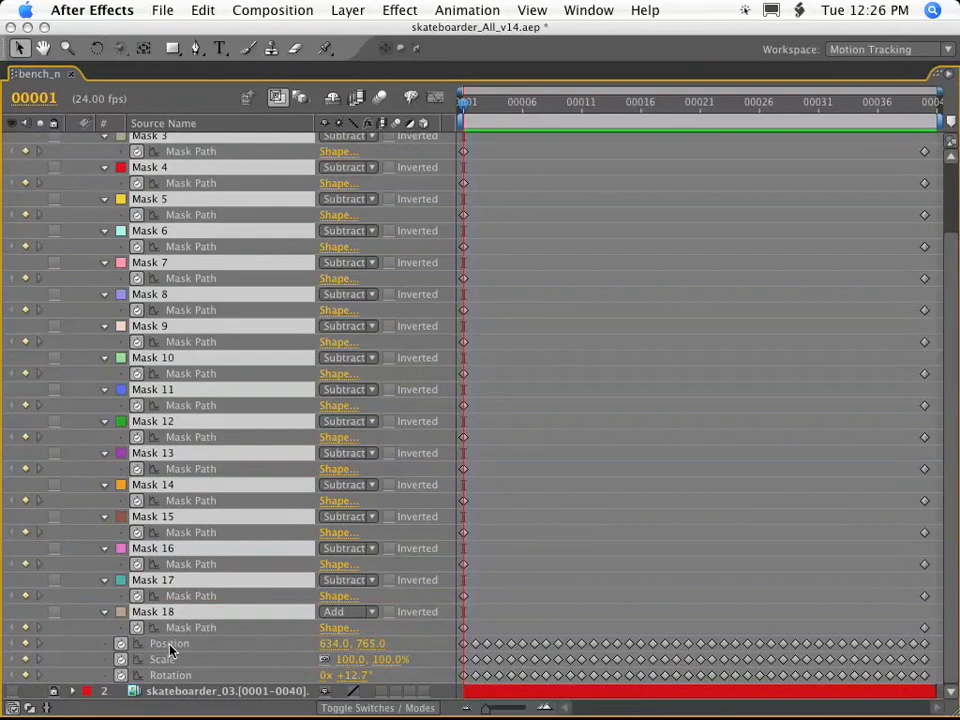
click(166, 644)
shift+click(170, 660)
shift+click(172, 676)
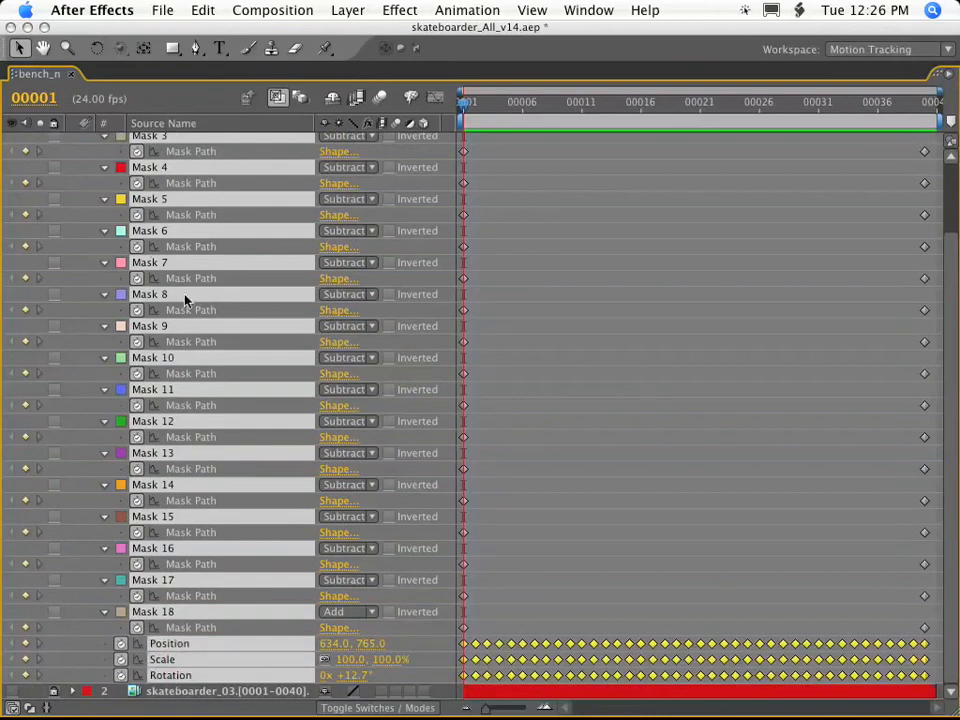
key(grave)
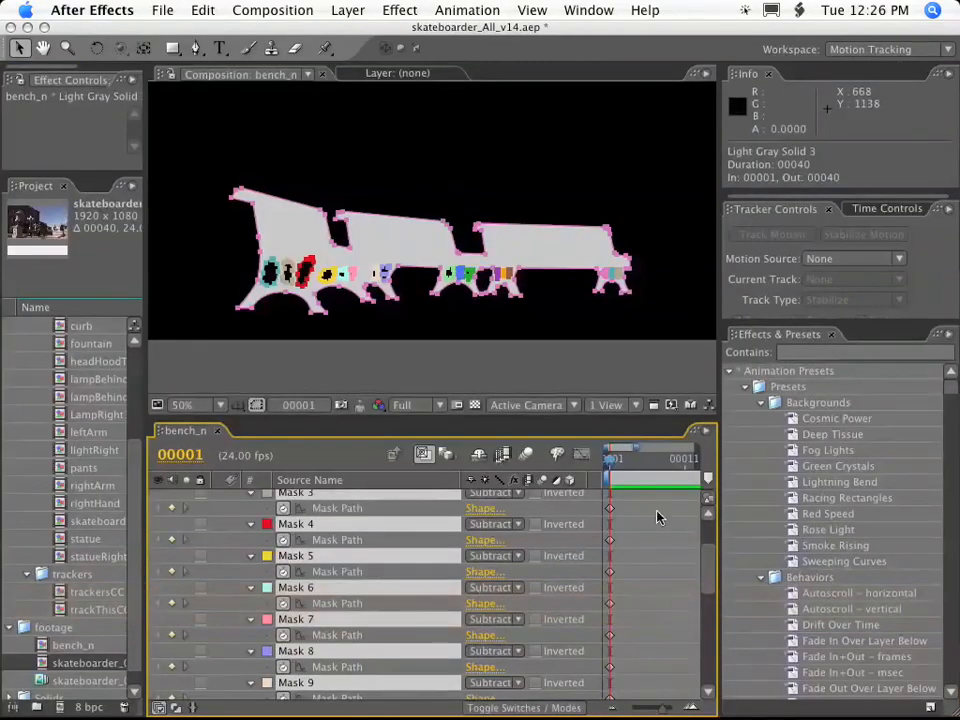
Save the selected masks and transform keyframes as the animation preset skb_bench.ffx in the User Presets folder.
drag(280, 592, 791, 524)
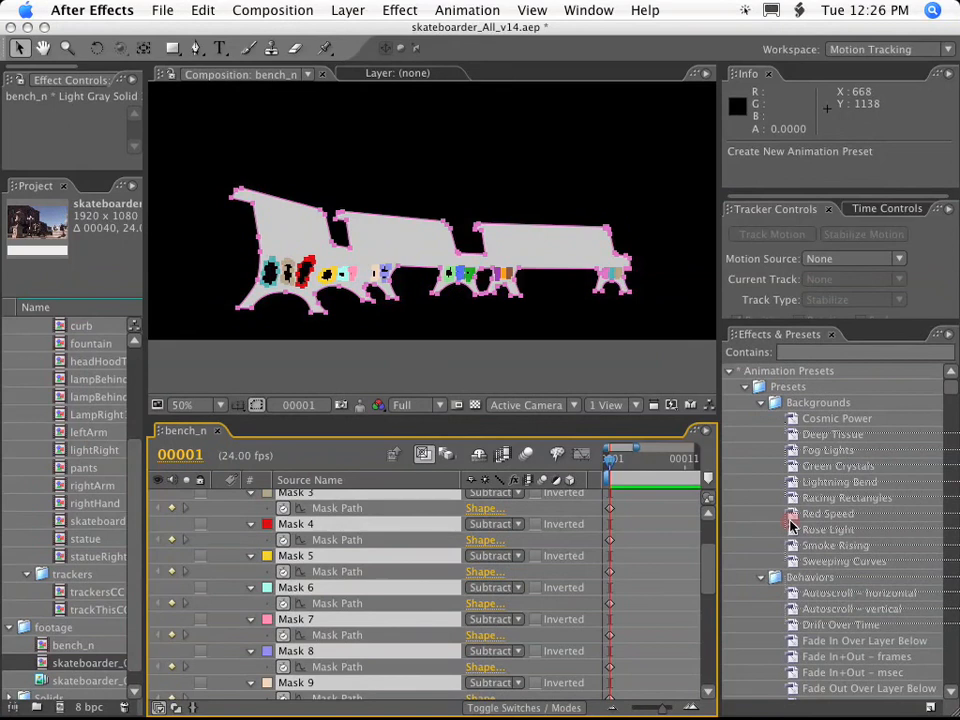
drag(791, 524, 791, 525)
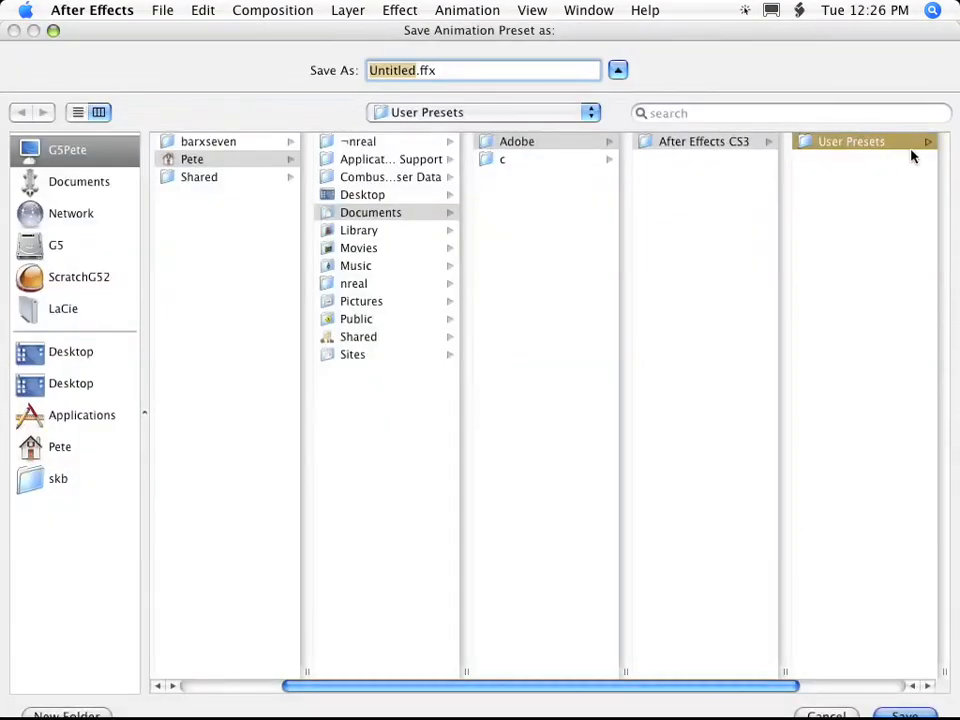
click(925, 686)
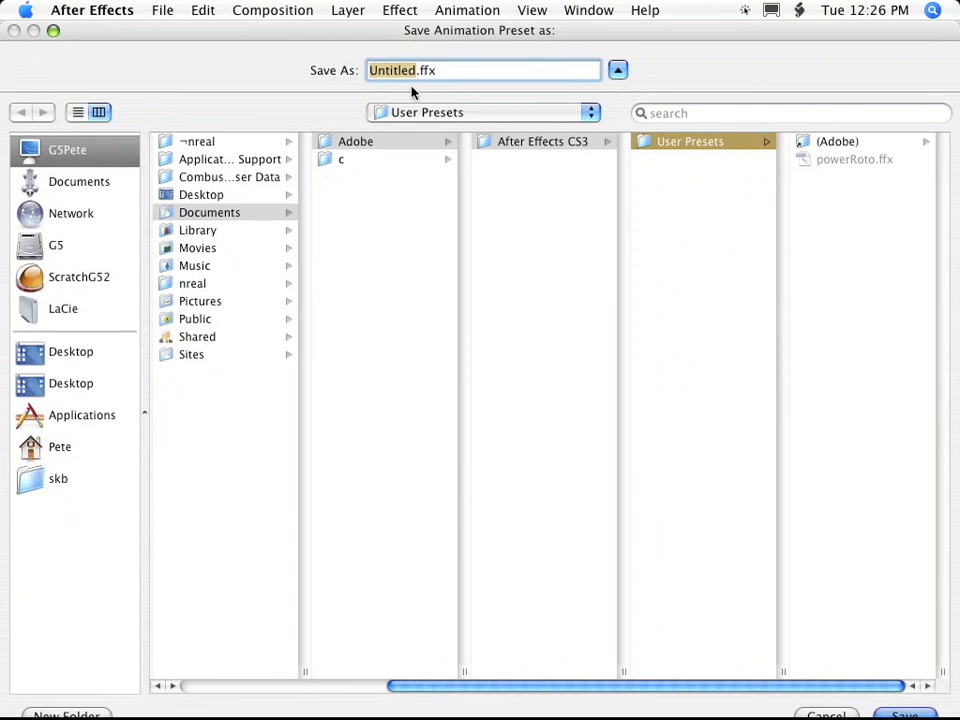
text(skb_)
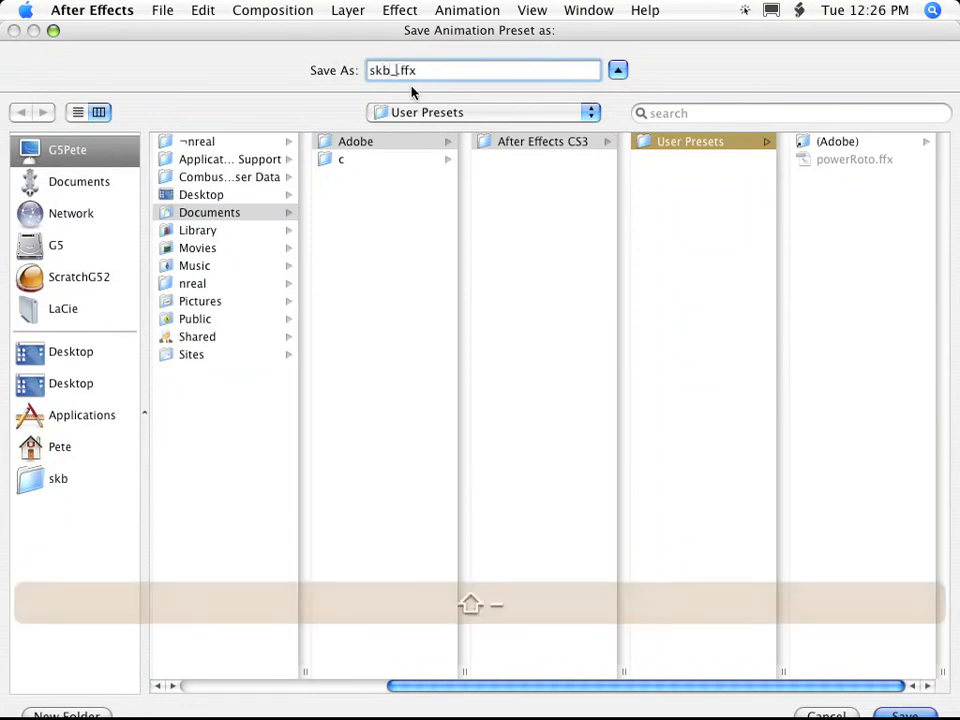
text(bench)
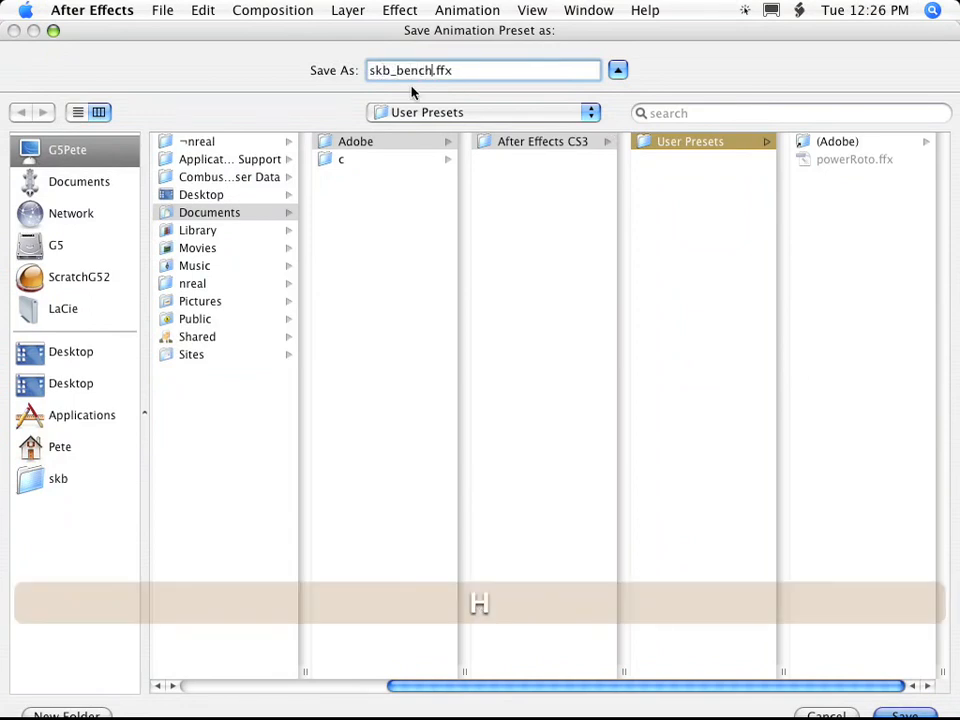
key(Return)
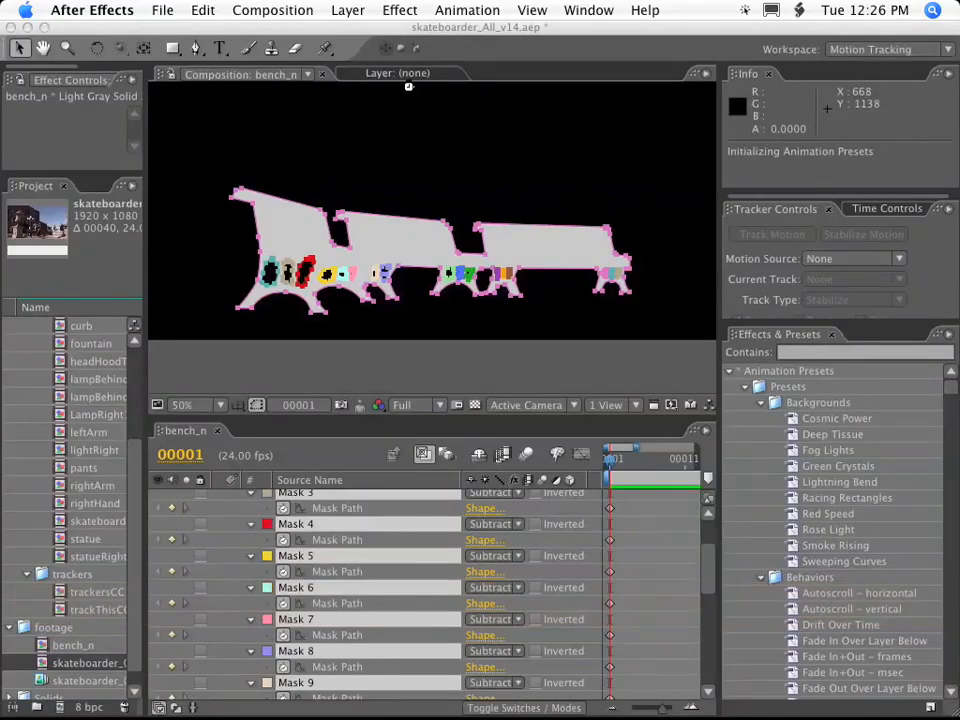
Collapse Light Gray Solid 3 and create a new composition from the skateboarder footage sequence.
click(285, 487)
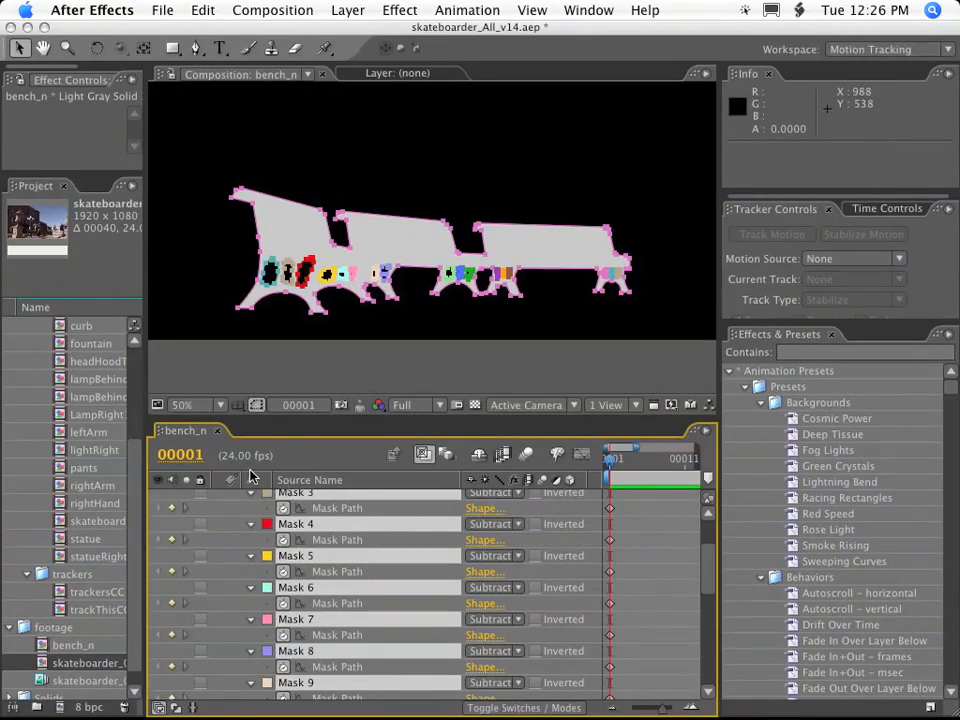
scroll(707, 568, up, 3)
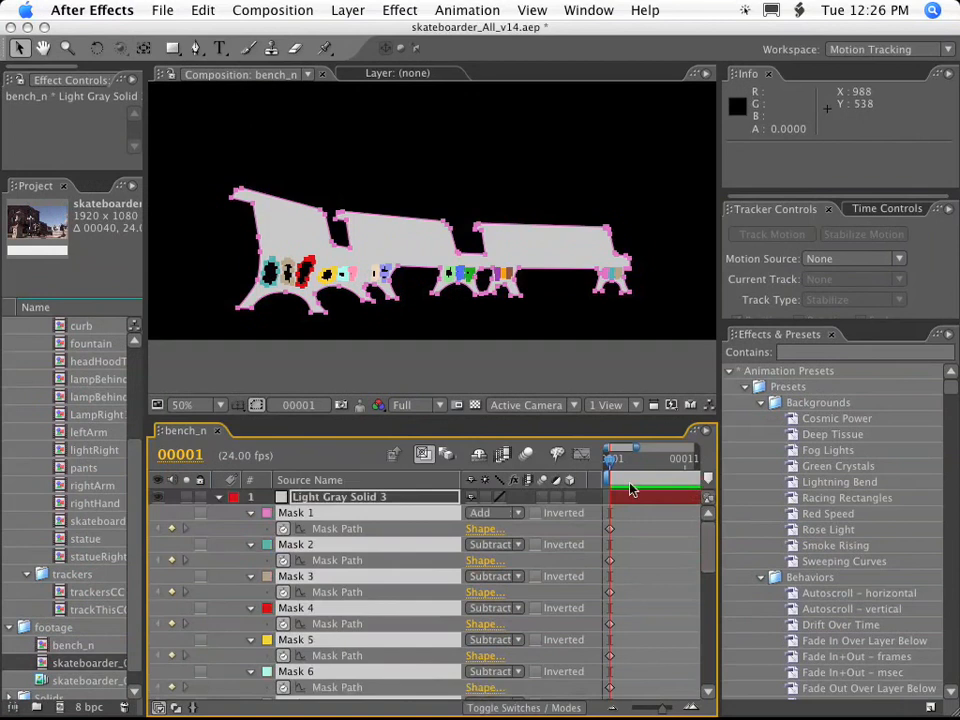
click(219, 498)
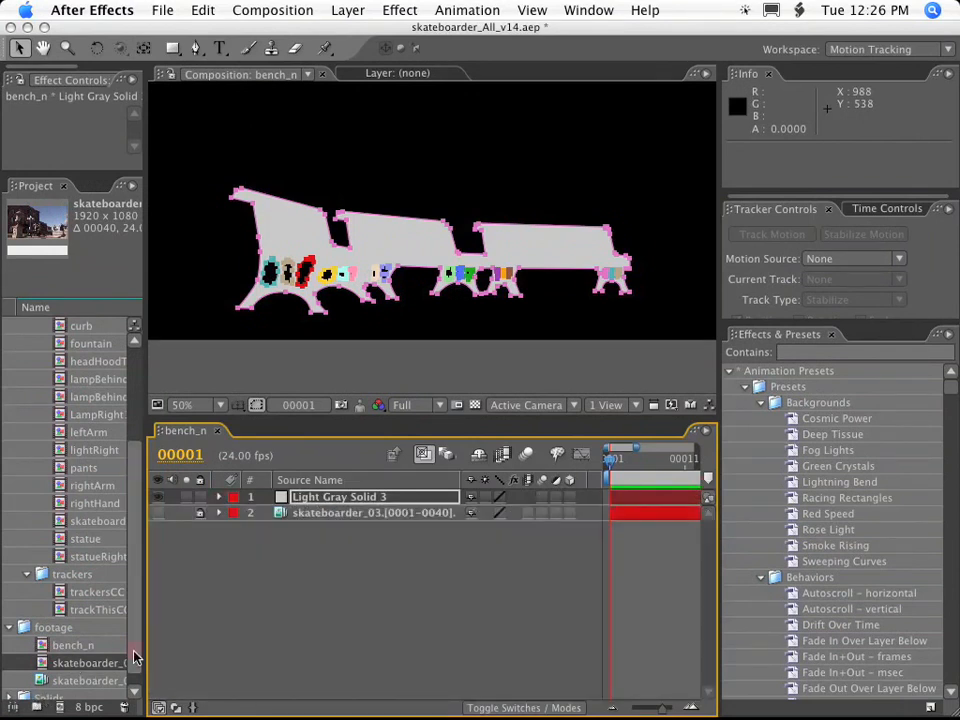
scroll(110, 665, down, 1)
click(68, 662)
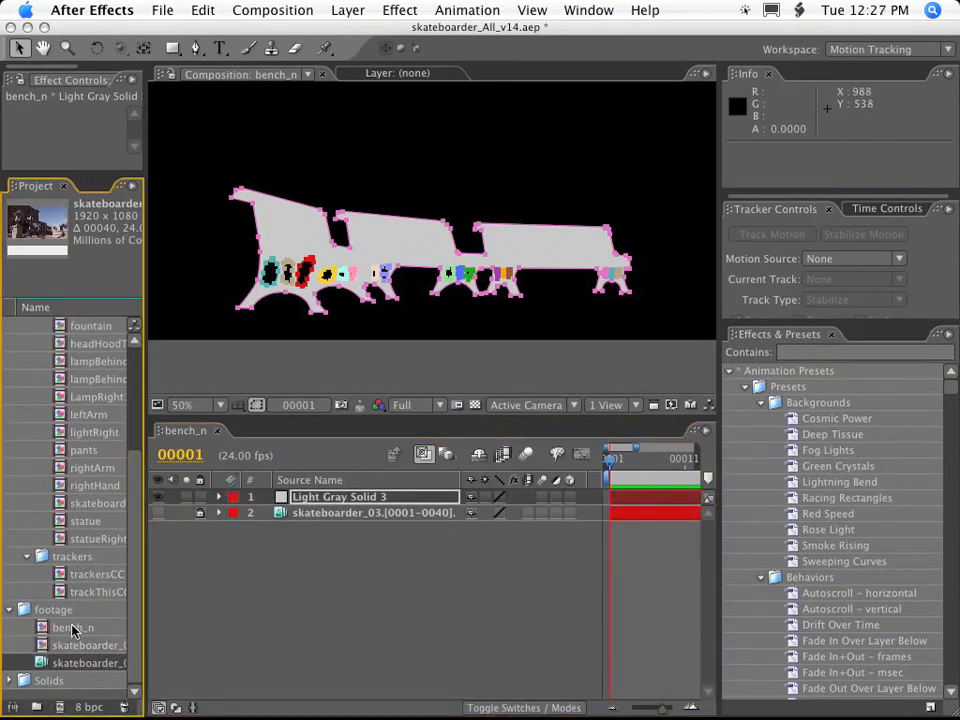
drag(97, 657, 59, 707)
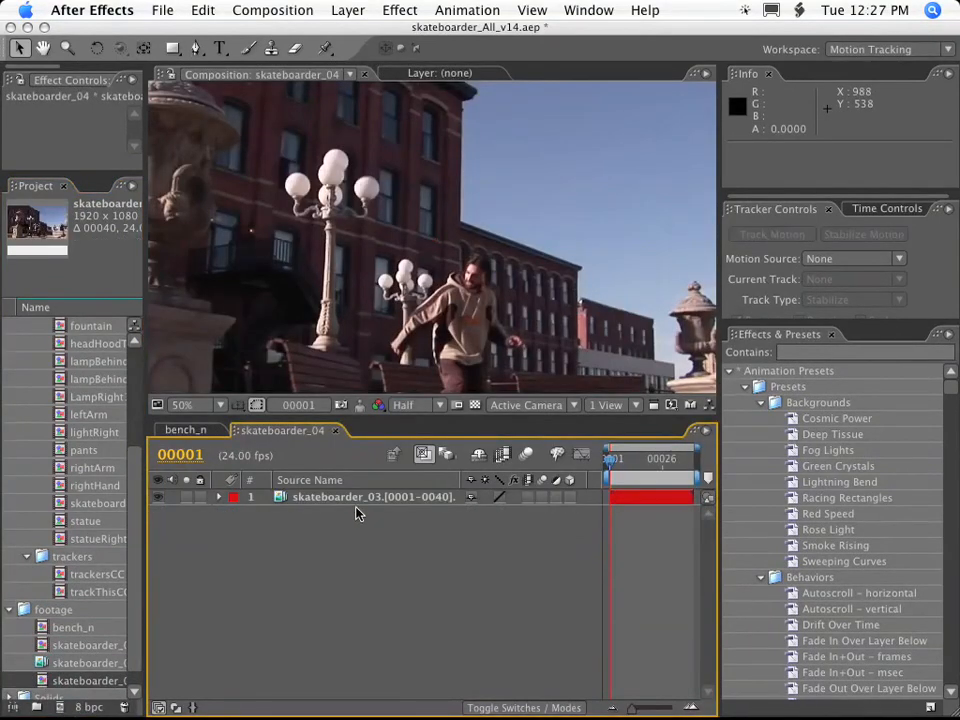
Create a new 1920 x 1080 light gray solid above the footage in the skateboarder_04 composition.
click(345, 9)
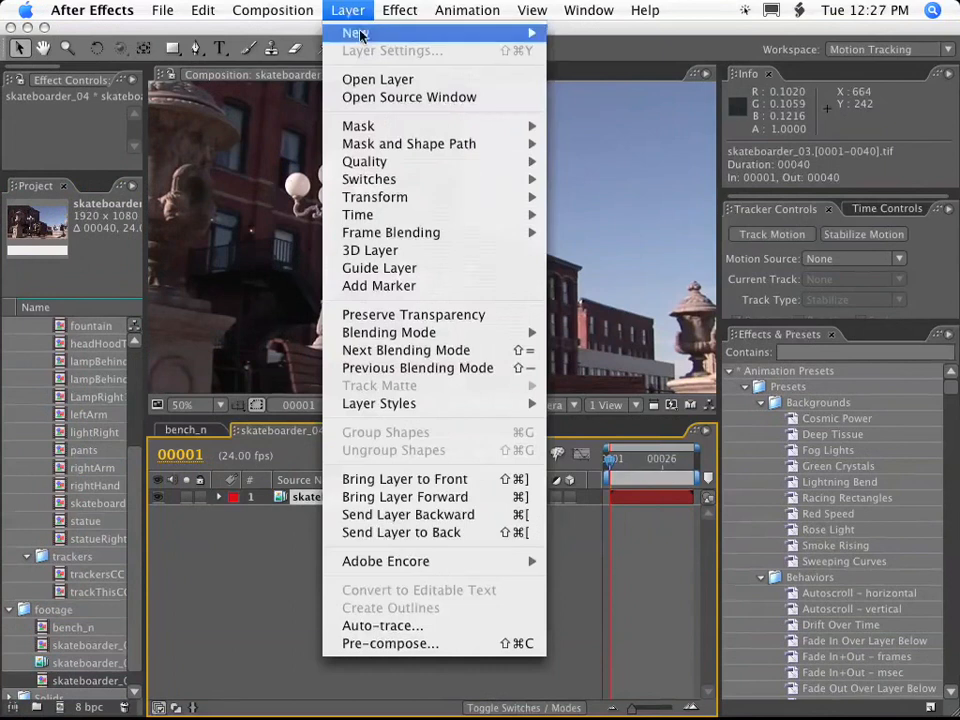
mouse_move(360, 33)
click(595, 56)
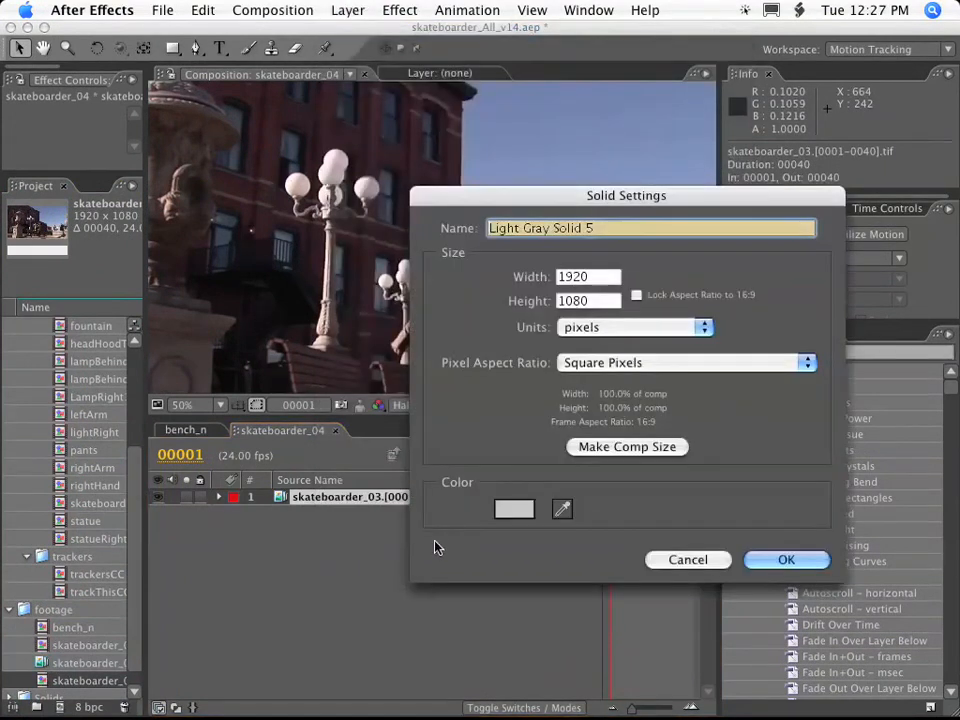
click(785, 560)
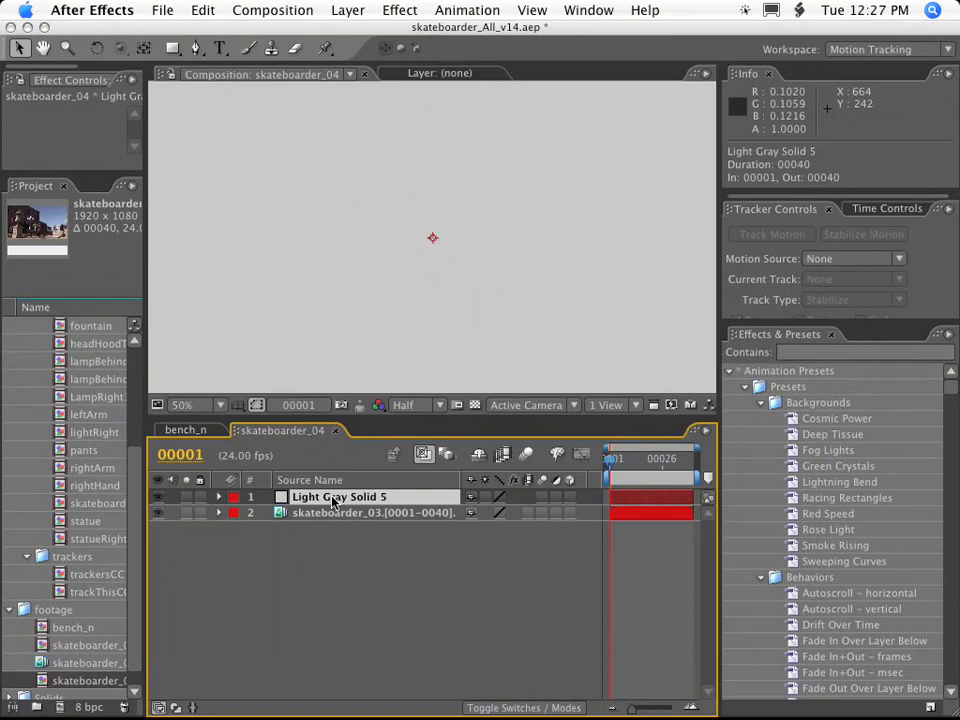
Search the effects and presets for "bench" and apply the skb_bench preset to Light Gray Solid 5.
click(808, 351)
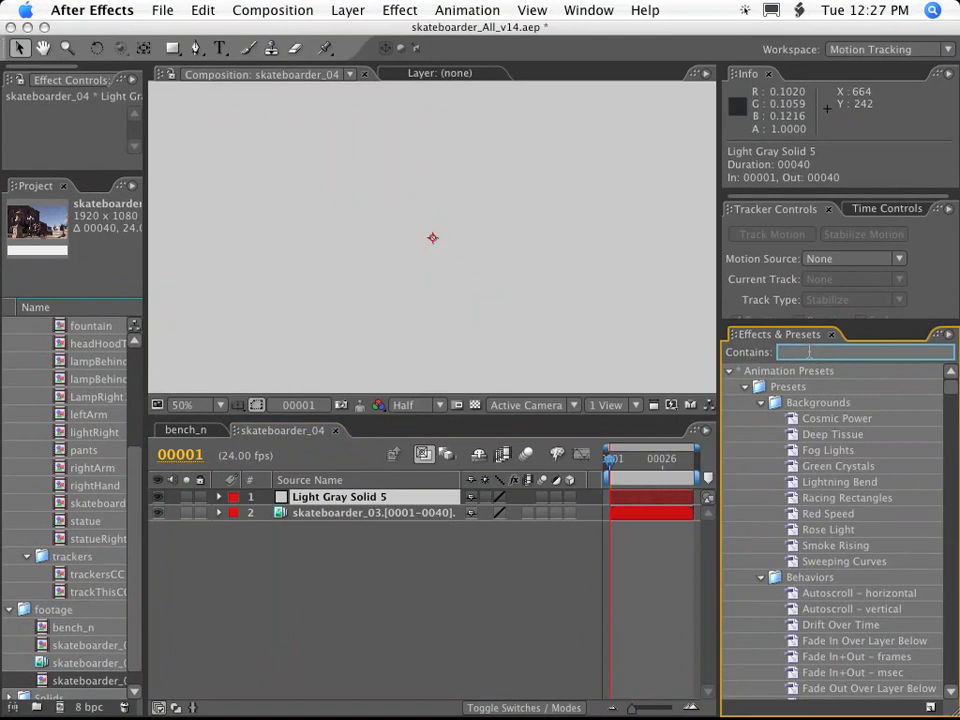
text(bend)
text(h)
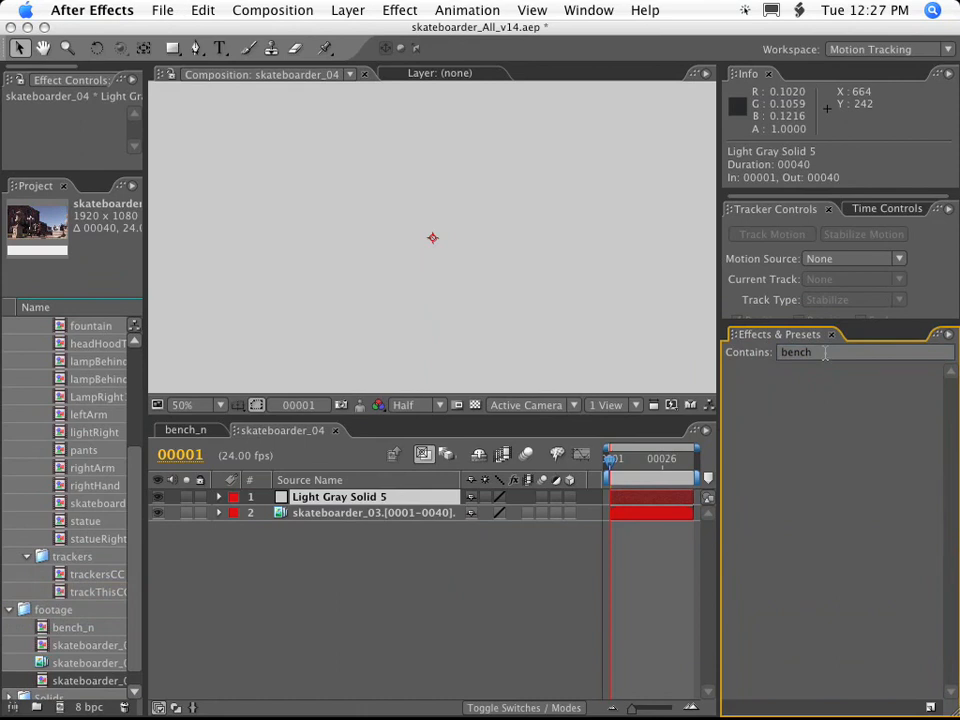
drag(825, 354, 784, 353)
click(781, 354)
key(BackSpace)
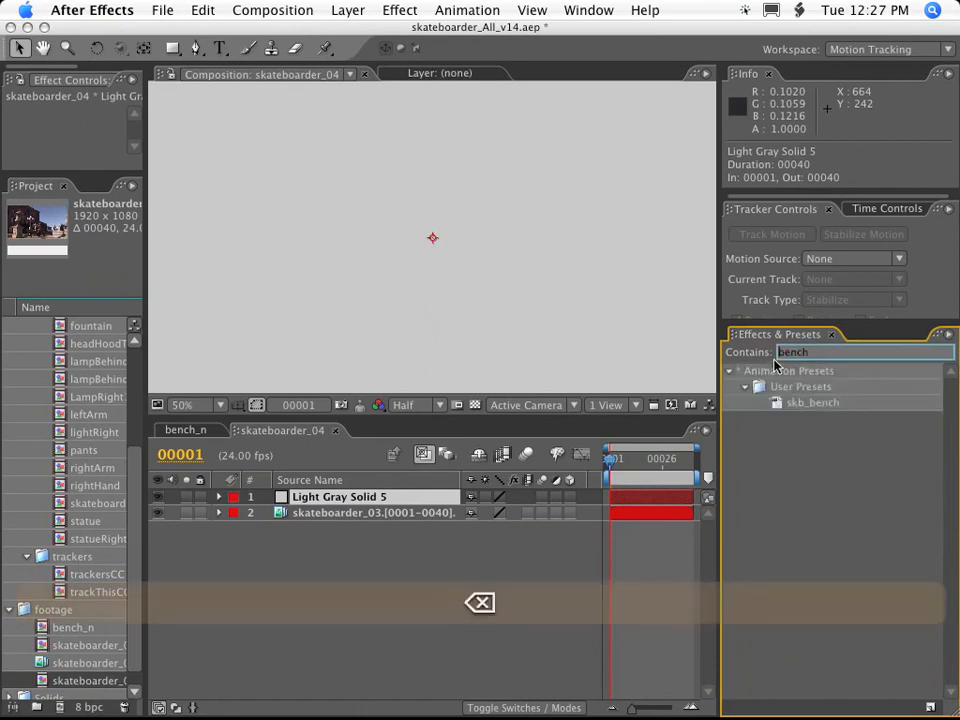
click(816, 406)
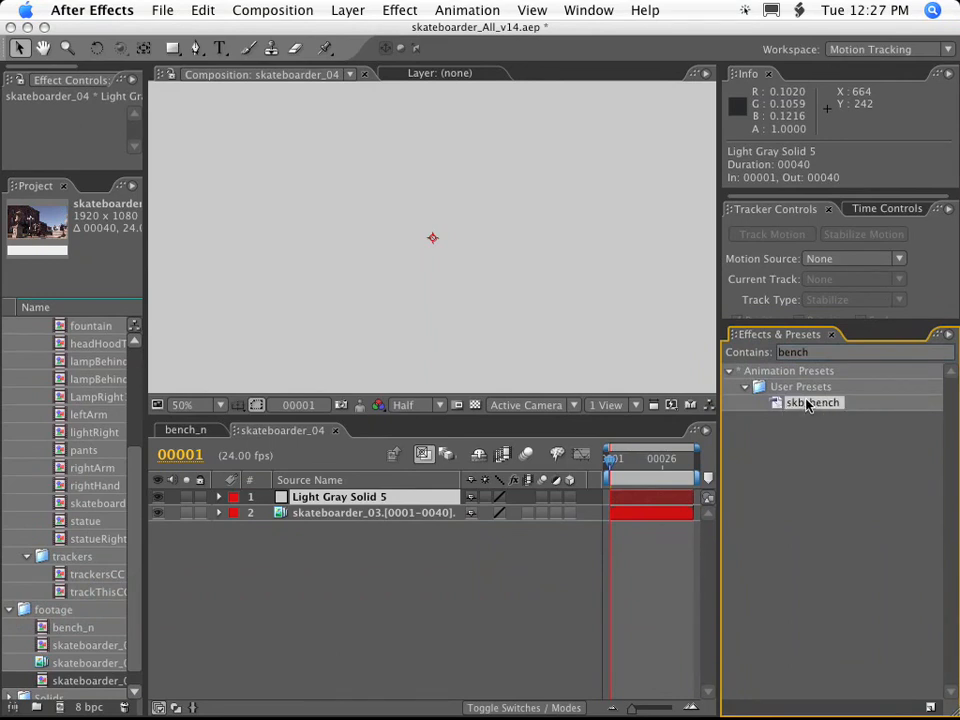
drag(807, 404, 306, 495)
scroll(426, 329, down, 2)
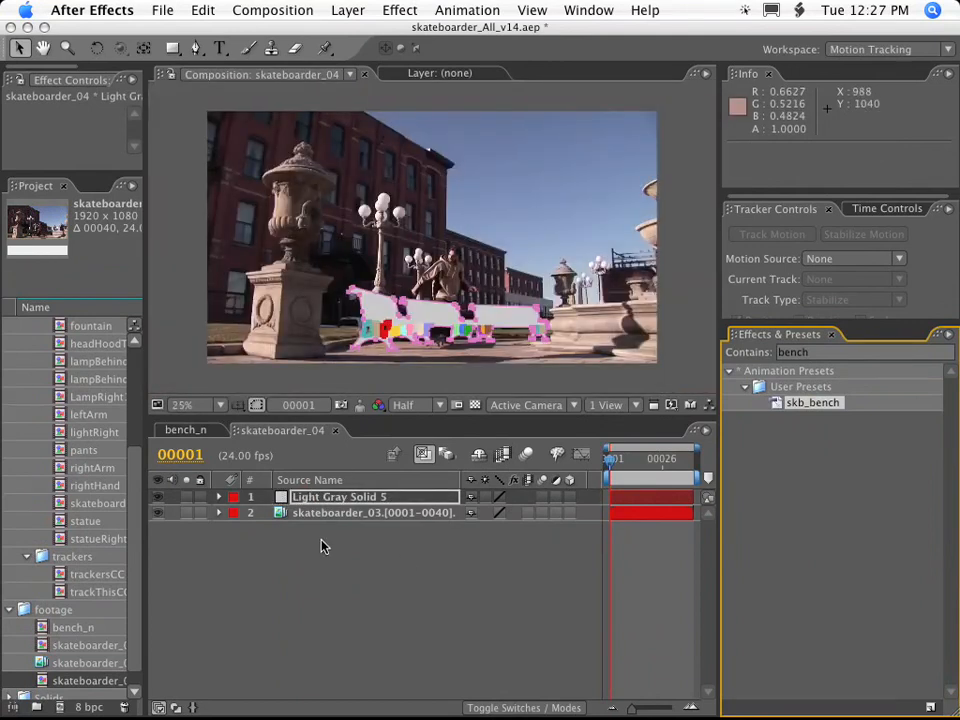
Hide the skateboarder_03 footage layer and reveal the Transform properties of Light Gray Solid 5.
click(157, 513)
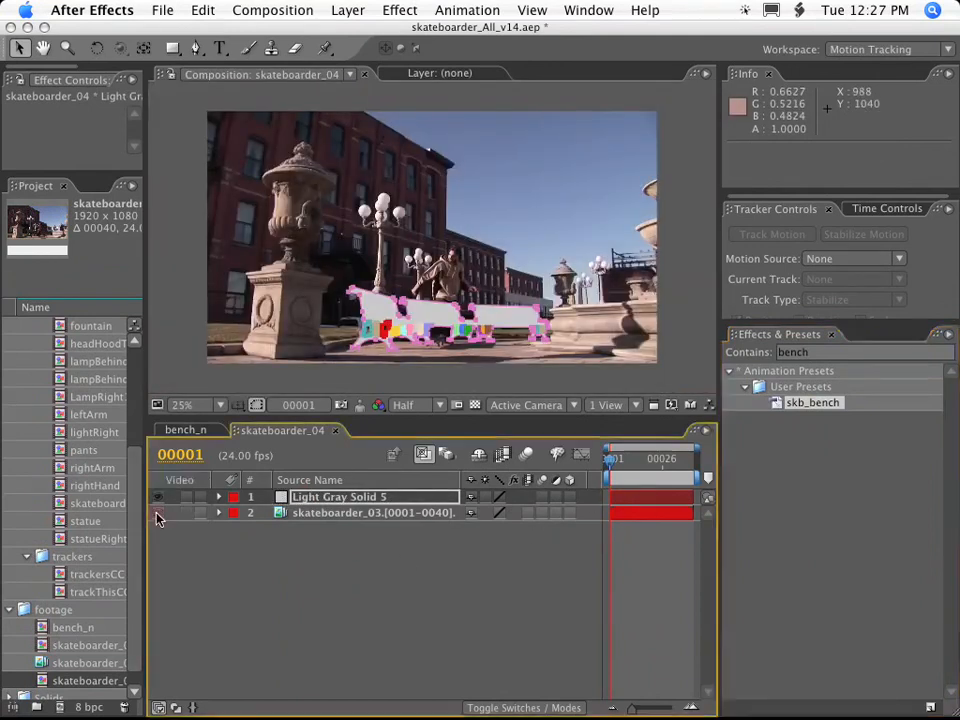
click(326, 497)
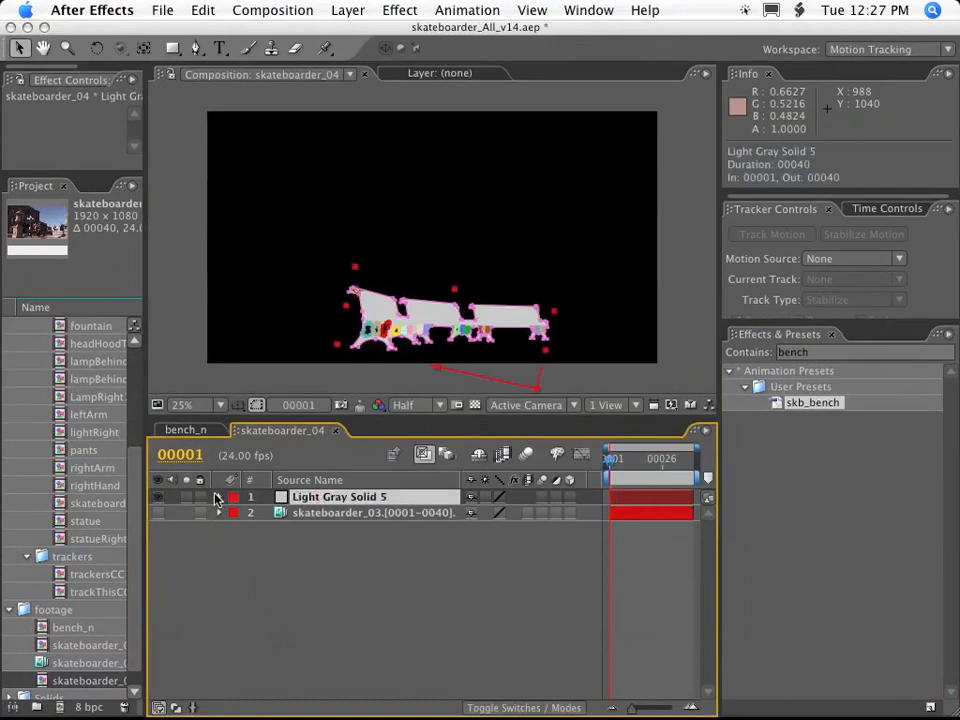
click(216, 497)
click(235, 528)
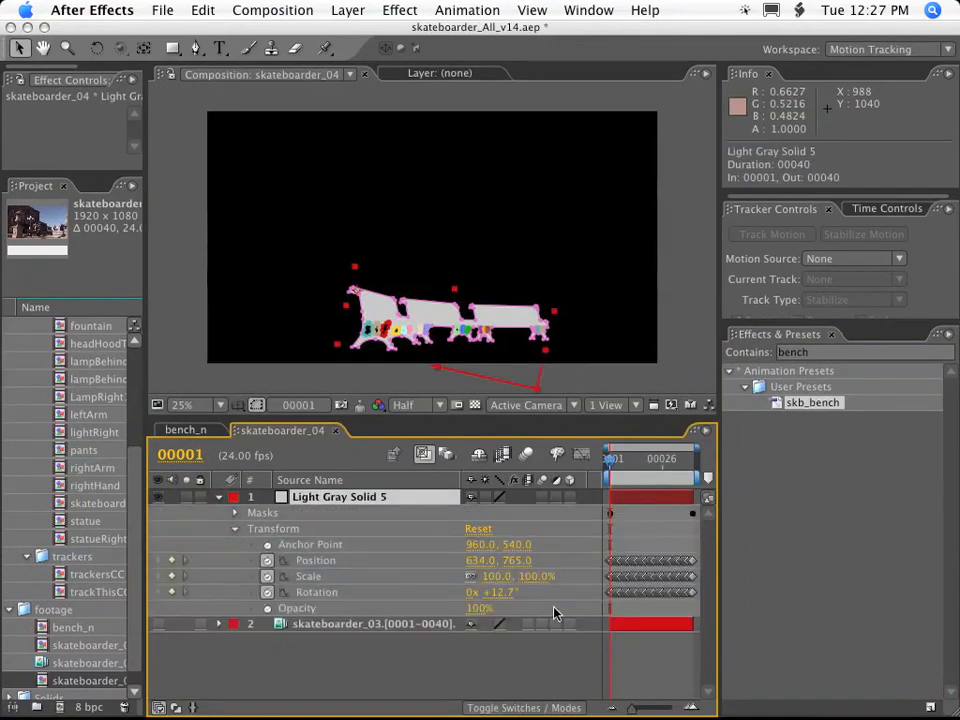
Inspect the mask list of Light Gray Solid 5 and run a RAM preview of the bench matte.
click(235, 512)
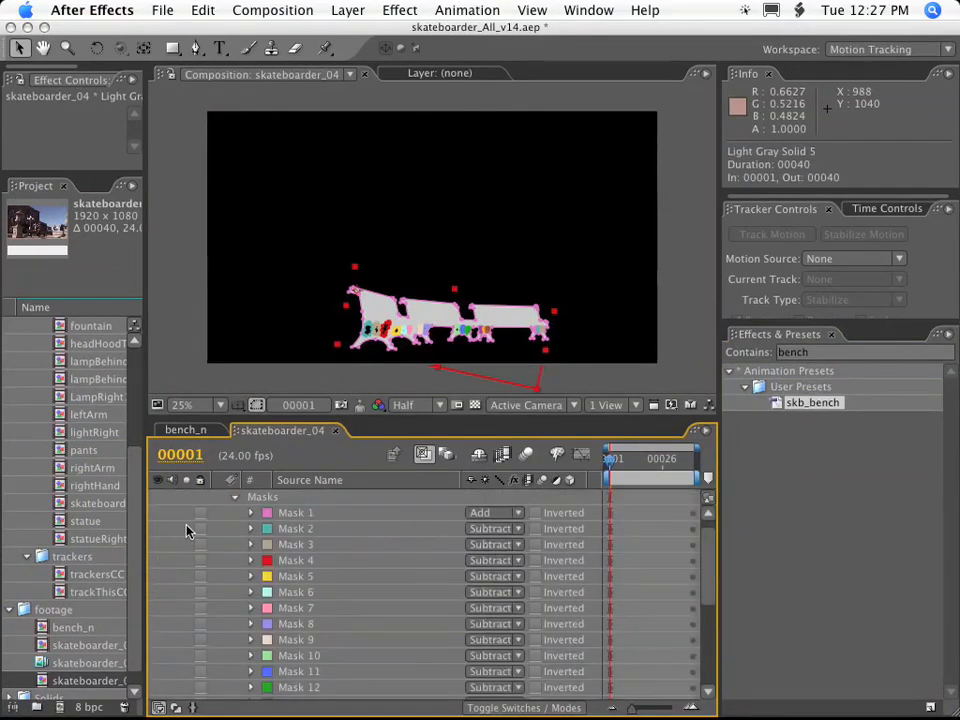
click(235, 498)
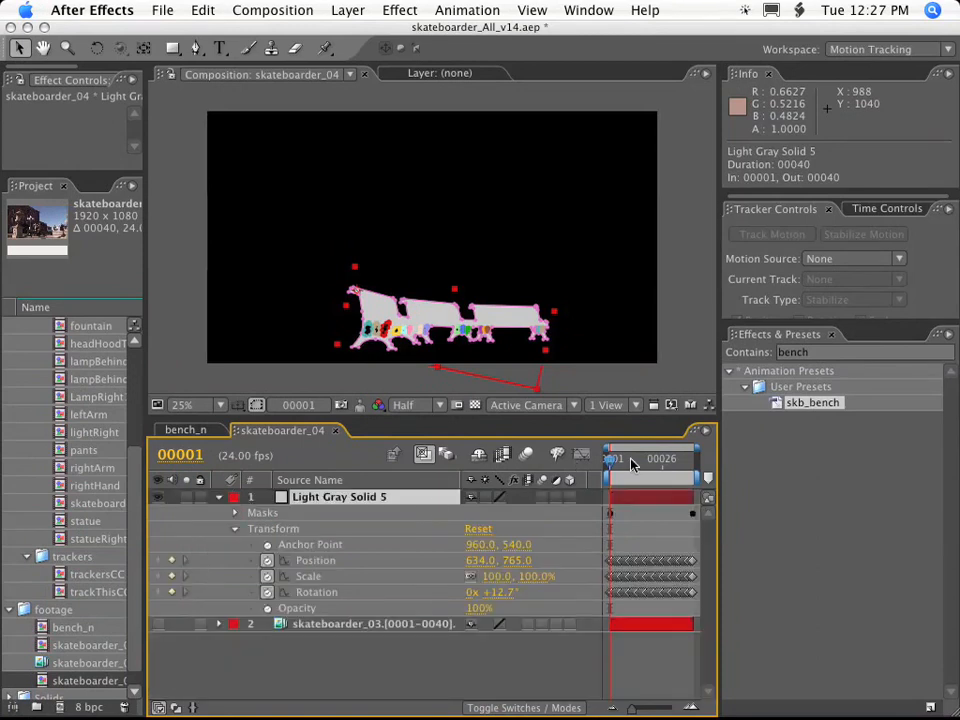
key(KP_0)
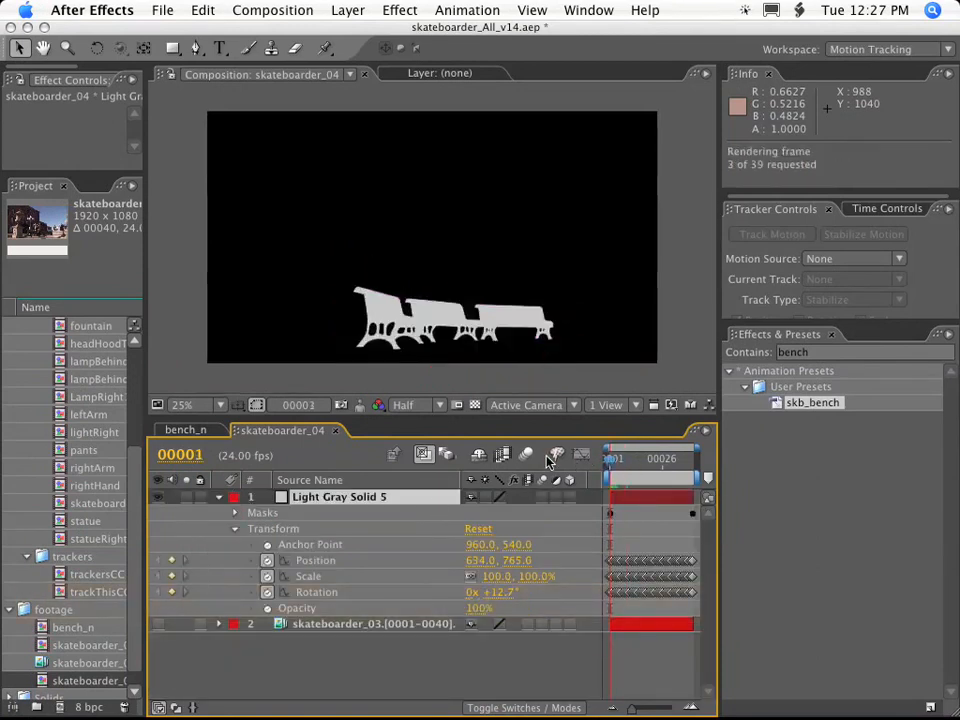
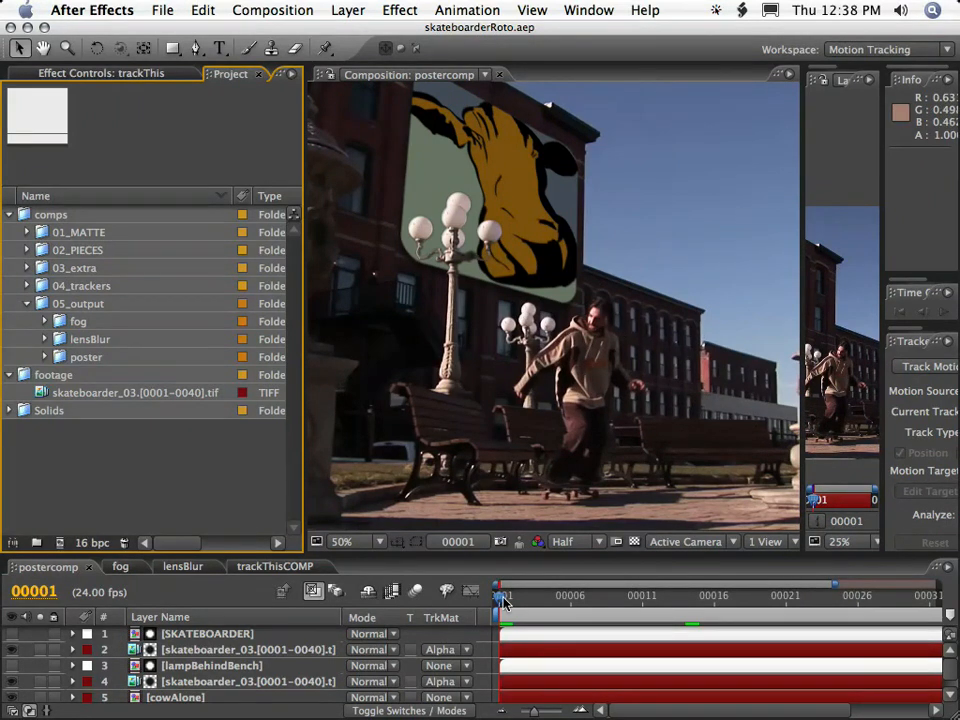
Run a RAM preview of the finished cow poster shot in the postercomp composition.
key(KP_0)
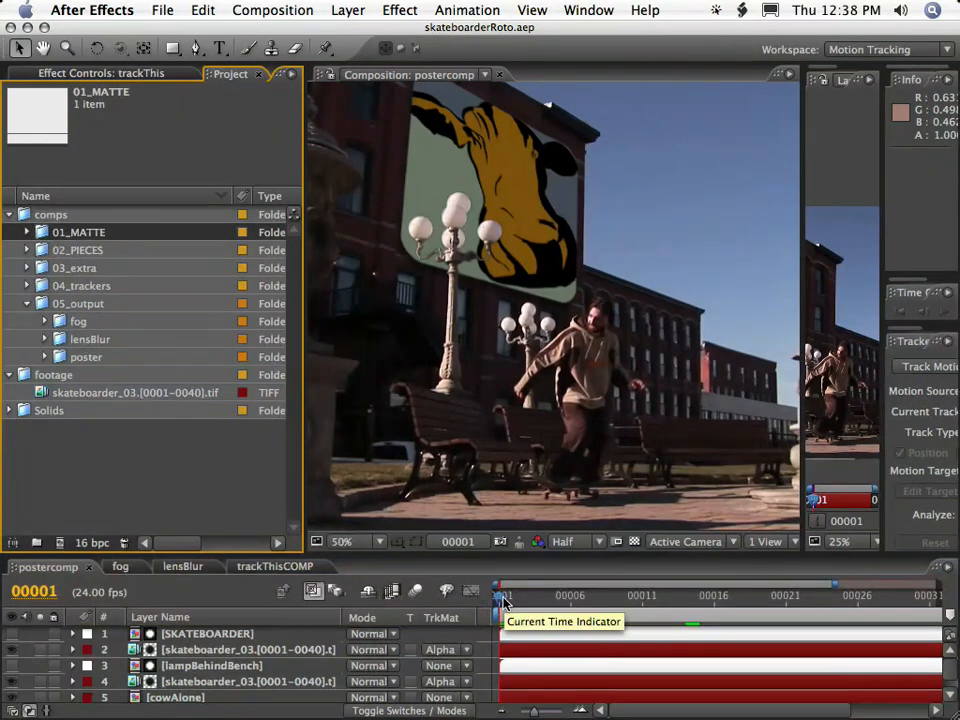
key(KP_0)
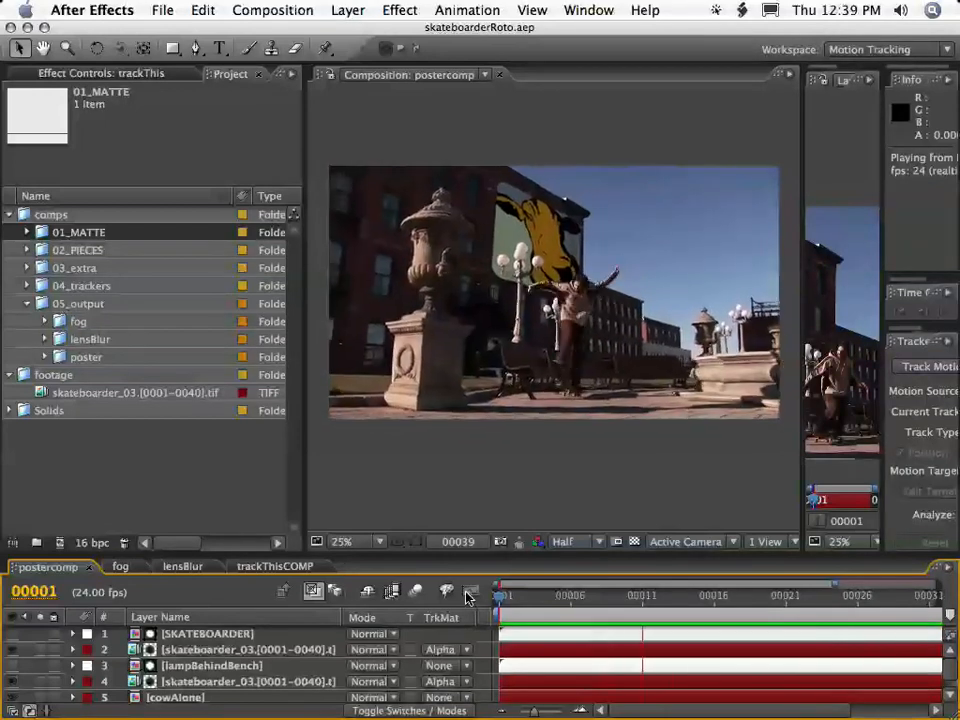
key(KP_0)
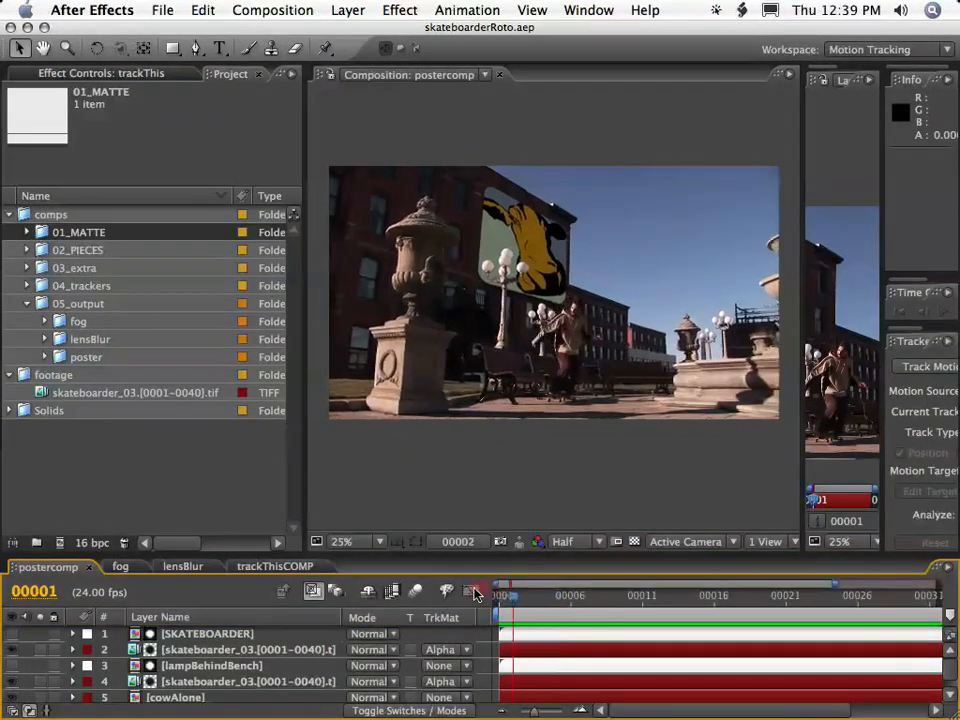
Examine the cowAlone, lamp and skateboarder cutout layers of postercomp by soloing each one in turn.
drag(221, 560, 240, 413)
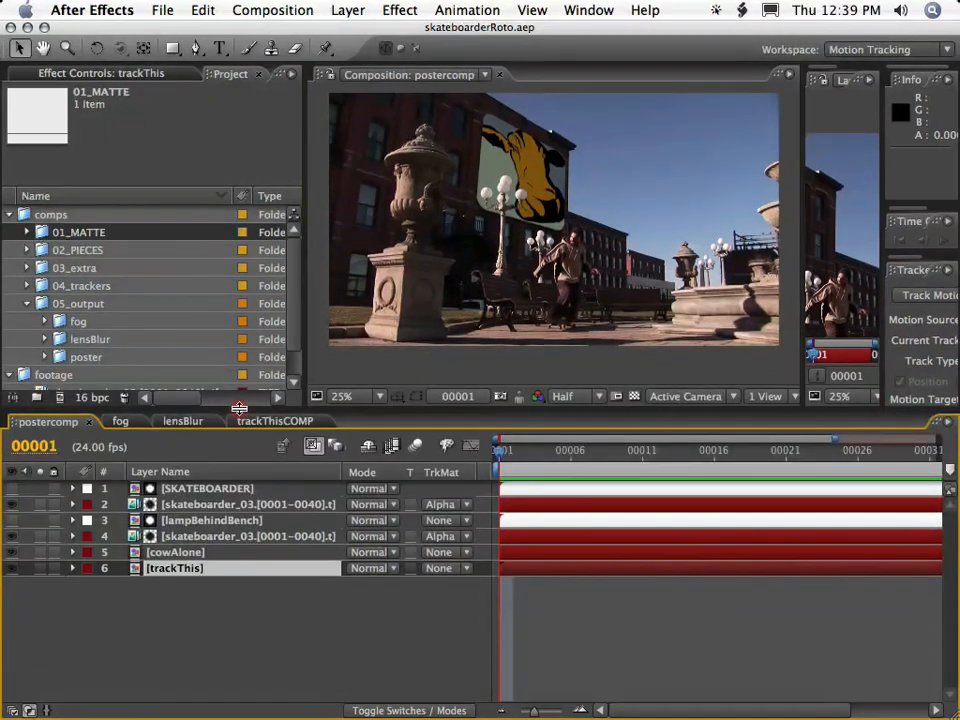
scroll(545, 232, up, 2)
key(space)
drag(502, 175, 517, 293)
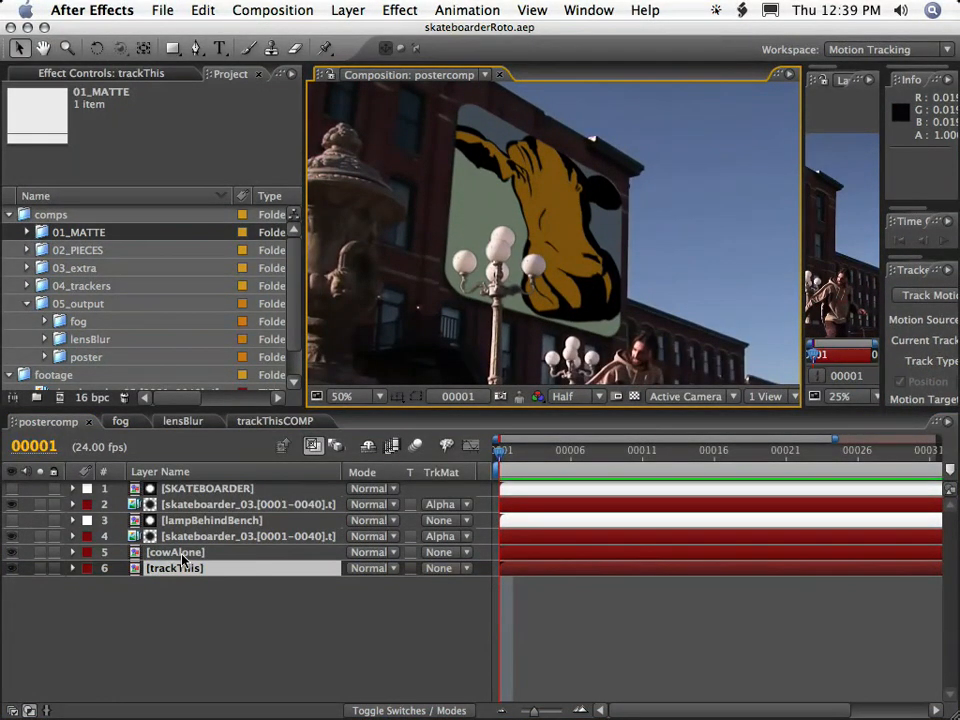
click(180, 553)
click(39, 553)
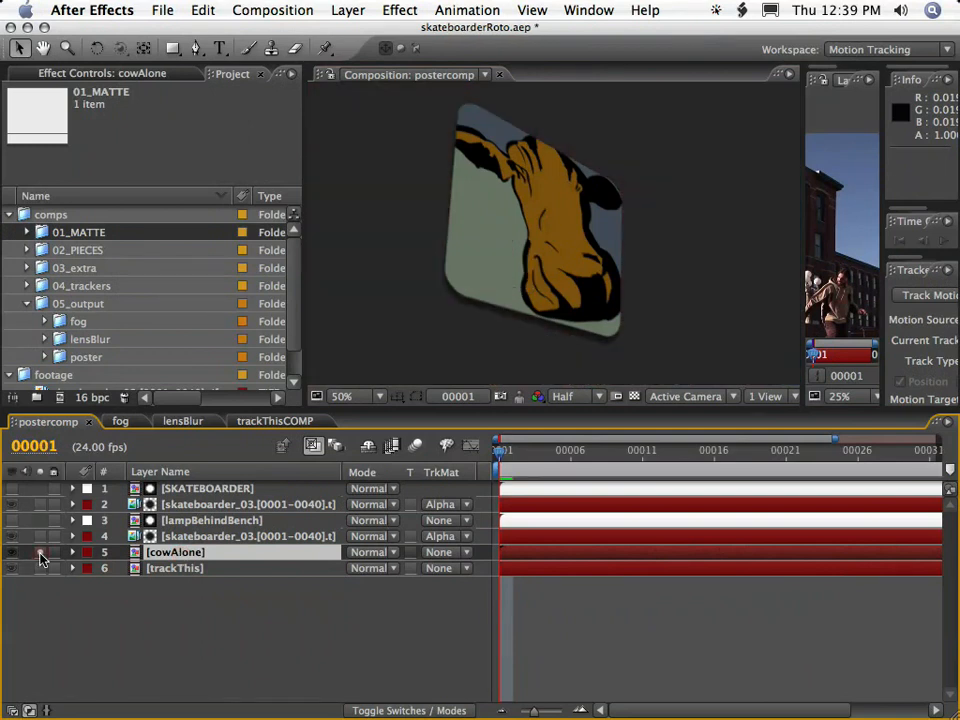
click(39, 553)
click(39, 538)
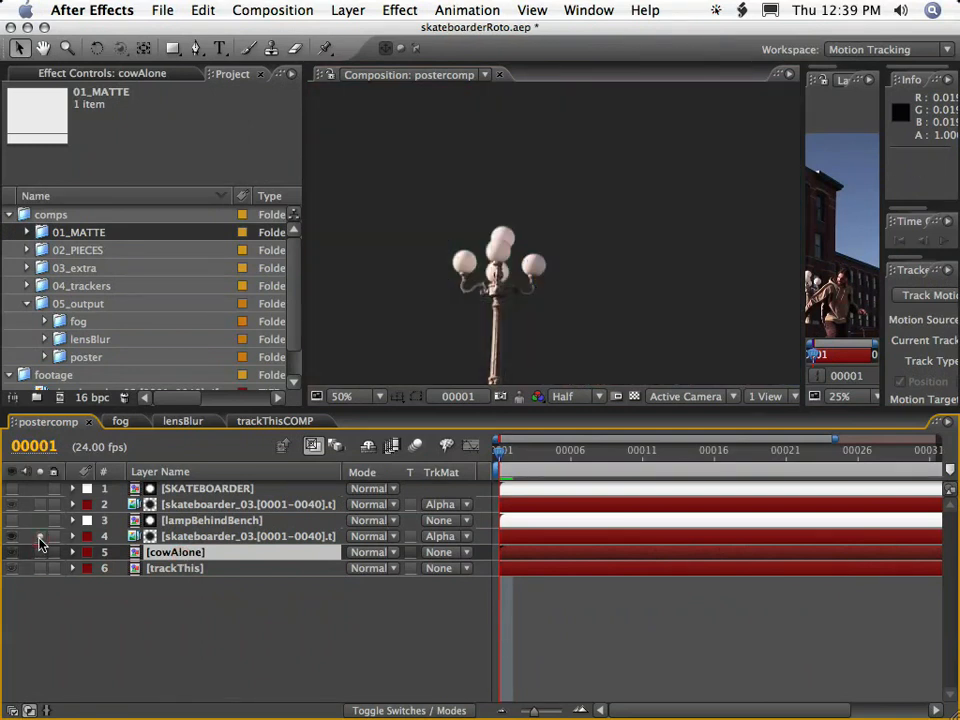
click(40, 538)
click(40, 505)
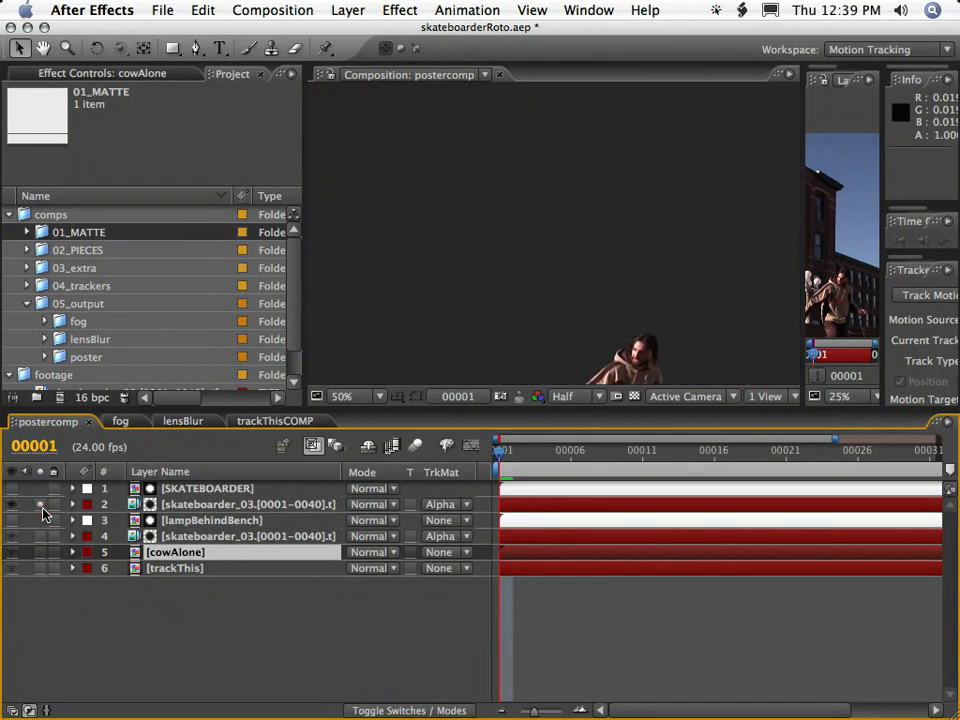
click(40, 505)
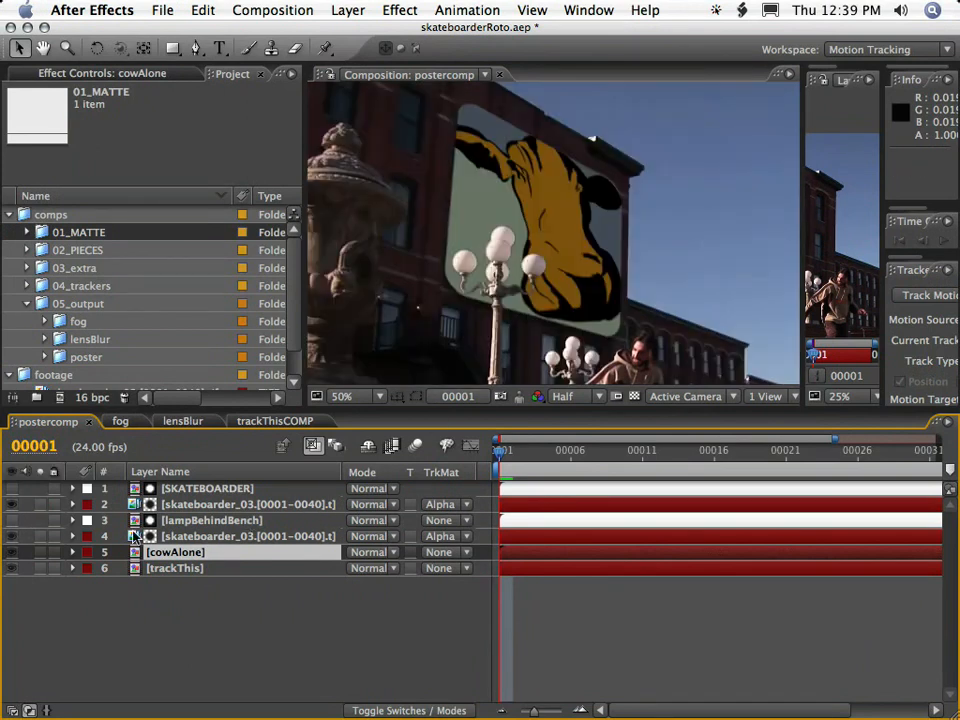
Delete every layer above trackThis from the postercomp composition.
shift+click(195, 487)
key(BackSpace)
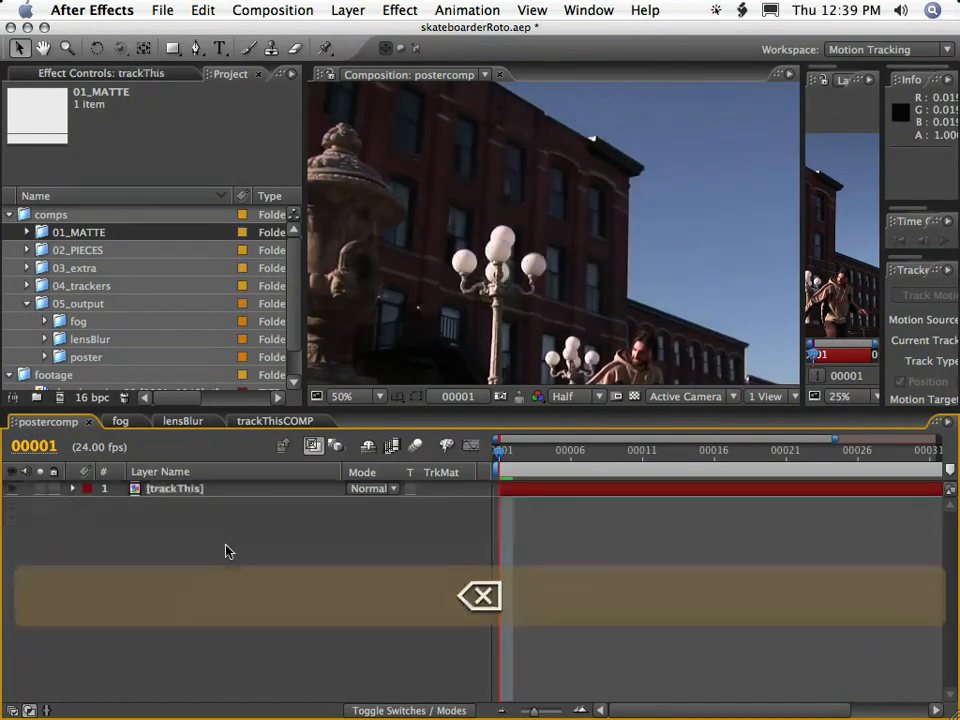
drag(545, 405, 553, 519)
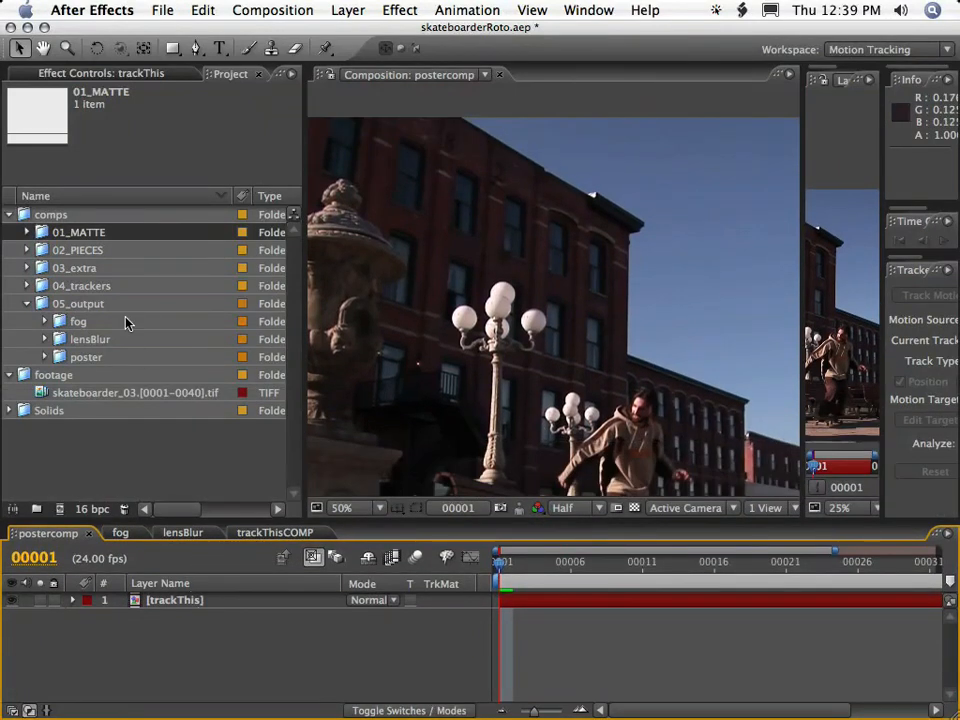
Add the cowAlone composition from the poster folder to postercomp above trackThis and hide it.
click(86, 357)
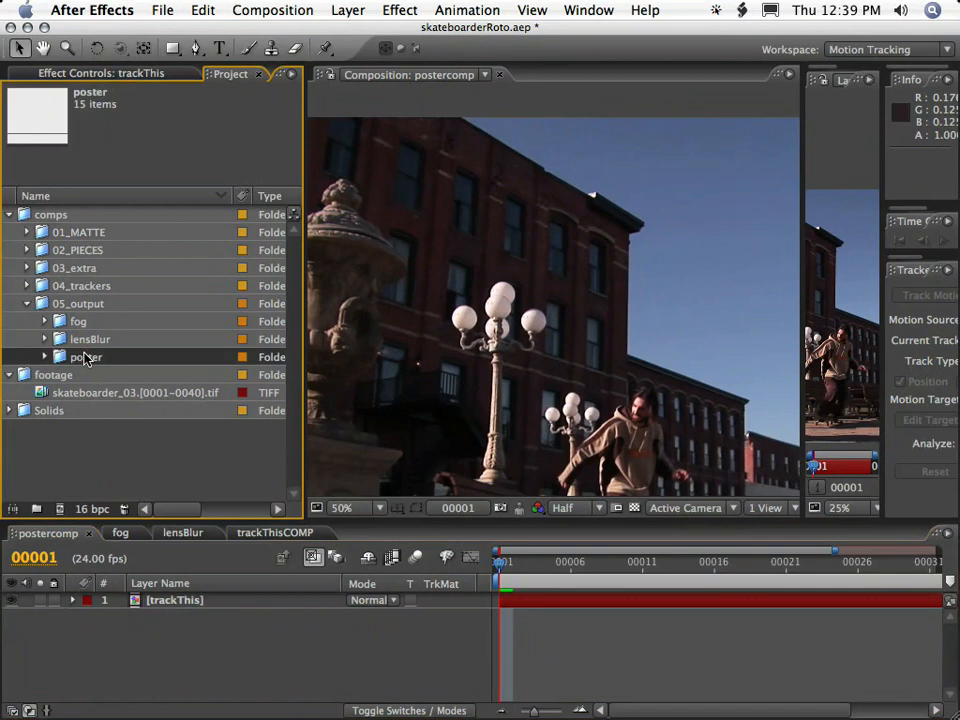
click(44, 357)
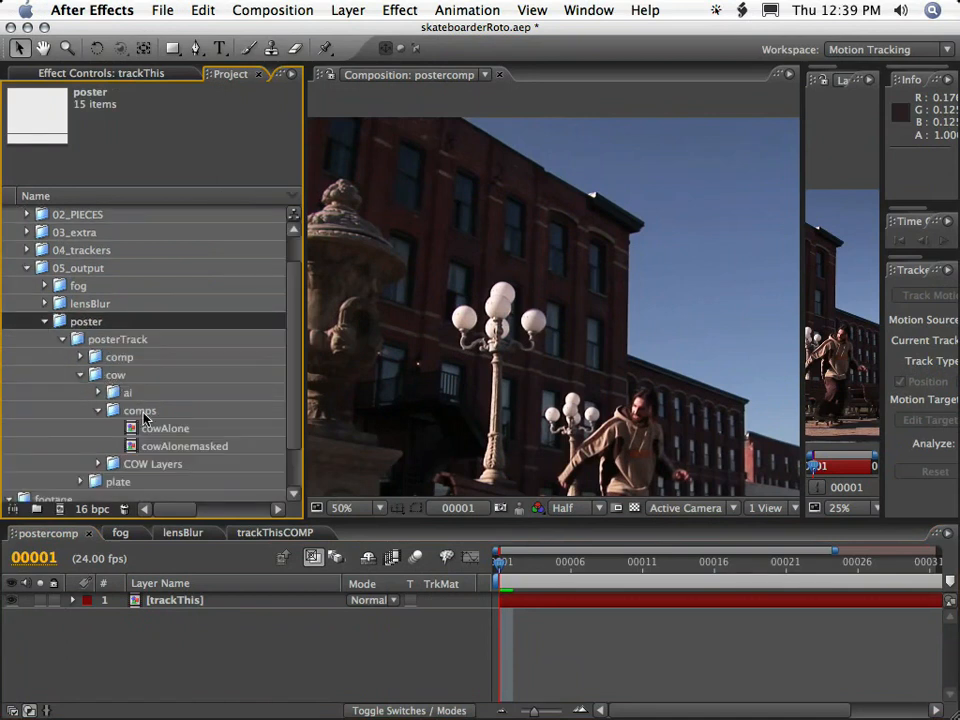
click(143, 413)
click(150, 464)
click(98, 464)
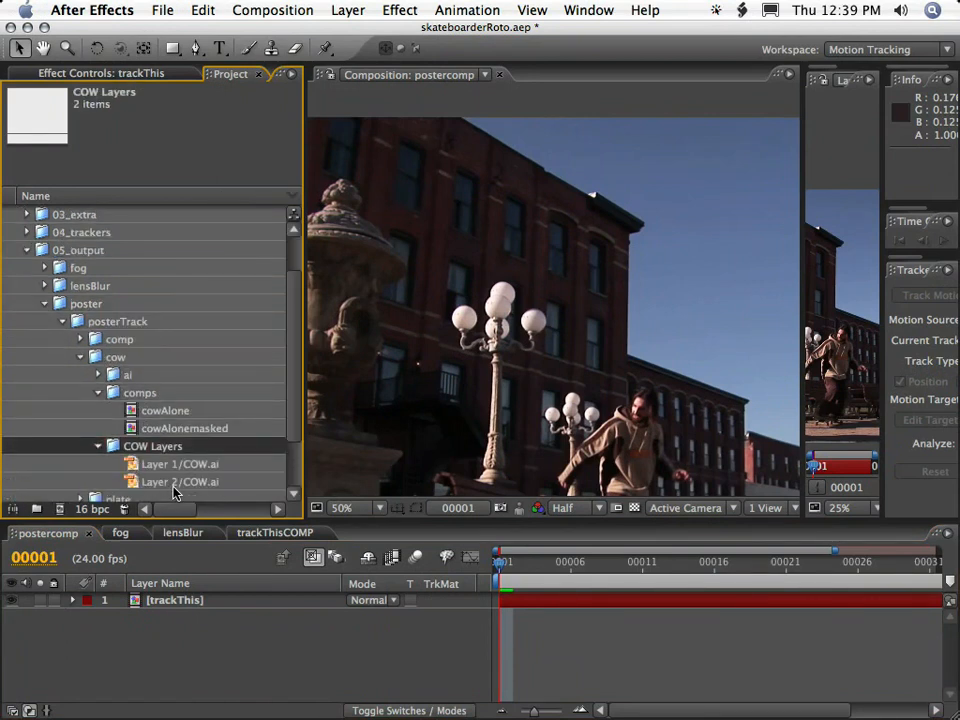
click(96, 446)
click(142, 412)
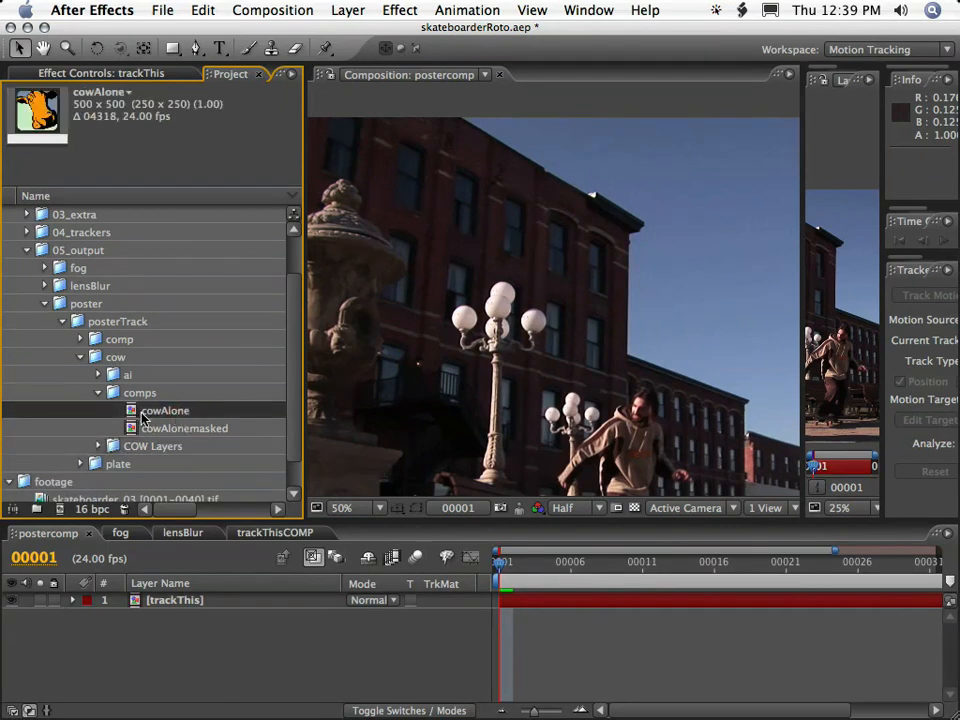
drag(155, 415, 176, 602)
click(171, 615)
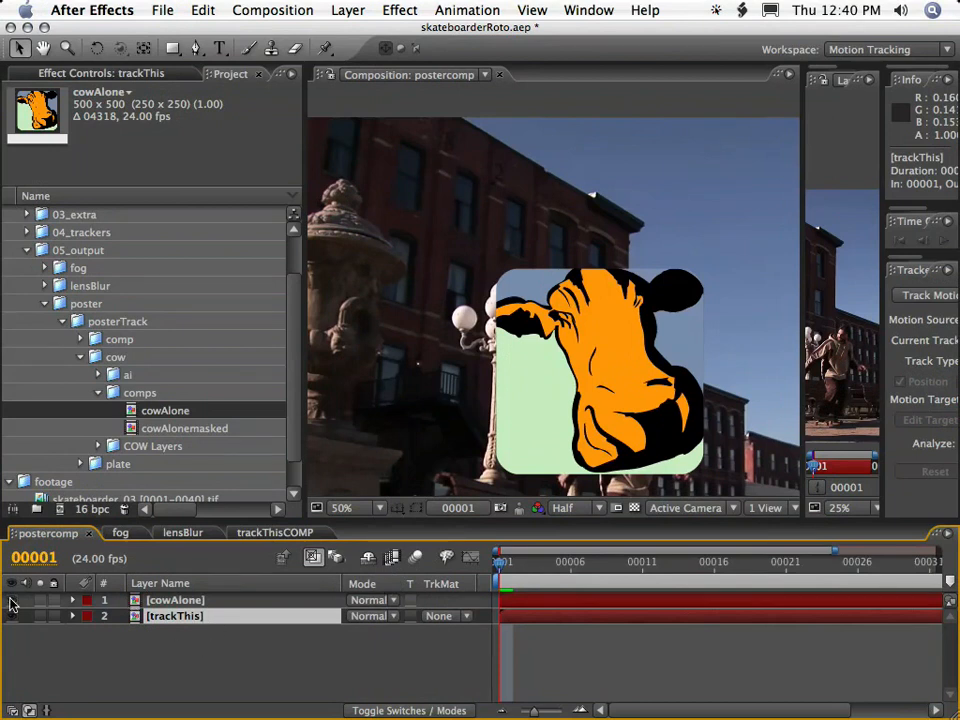
click(11, 600)
Examine the four track points of Tracker 1 on the trackThis layer through the whole 40-frame shot.
scroll(666, 319, down, 1)
key(space)
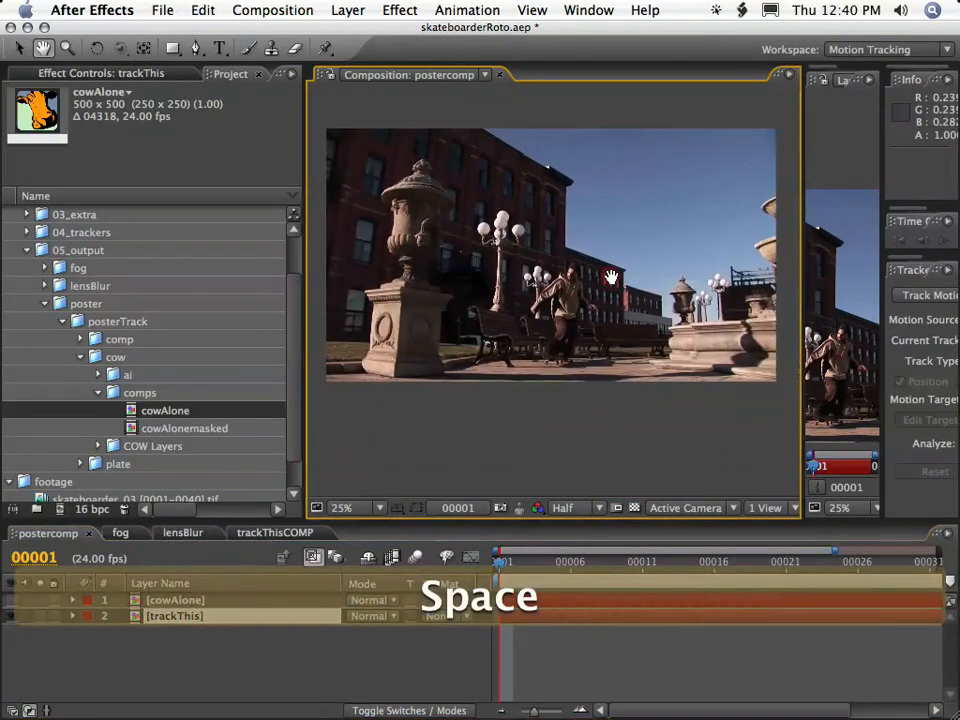
click(95, 640)
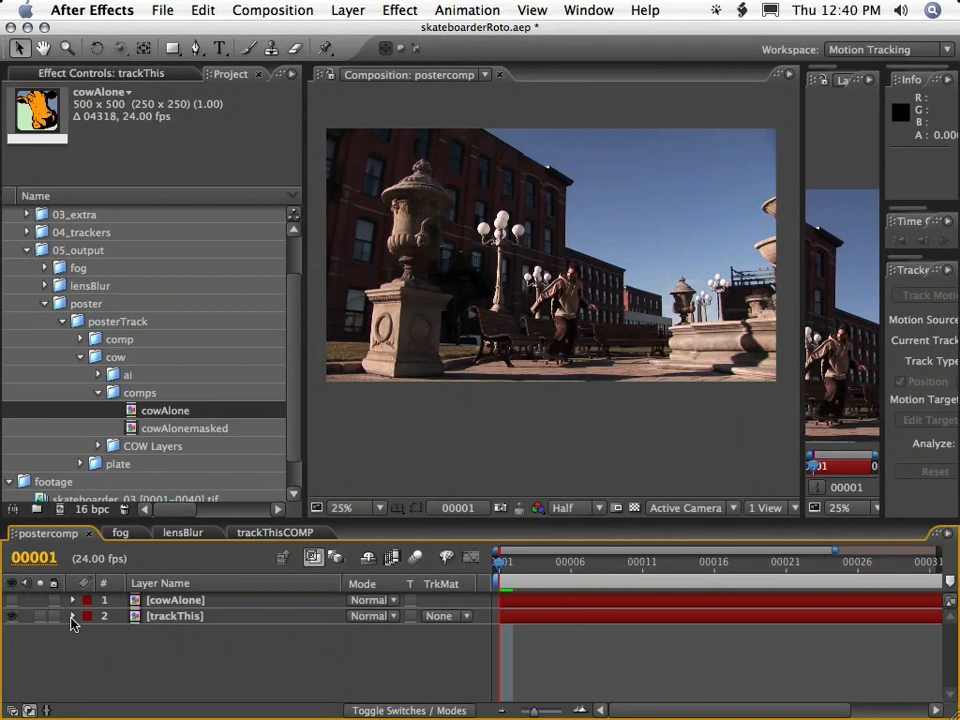
click(72, 618)
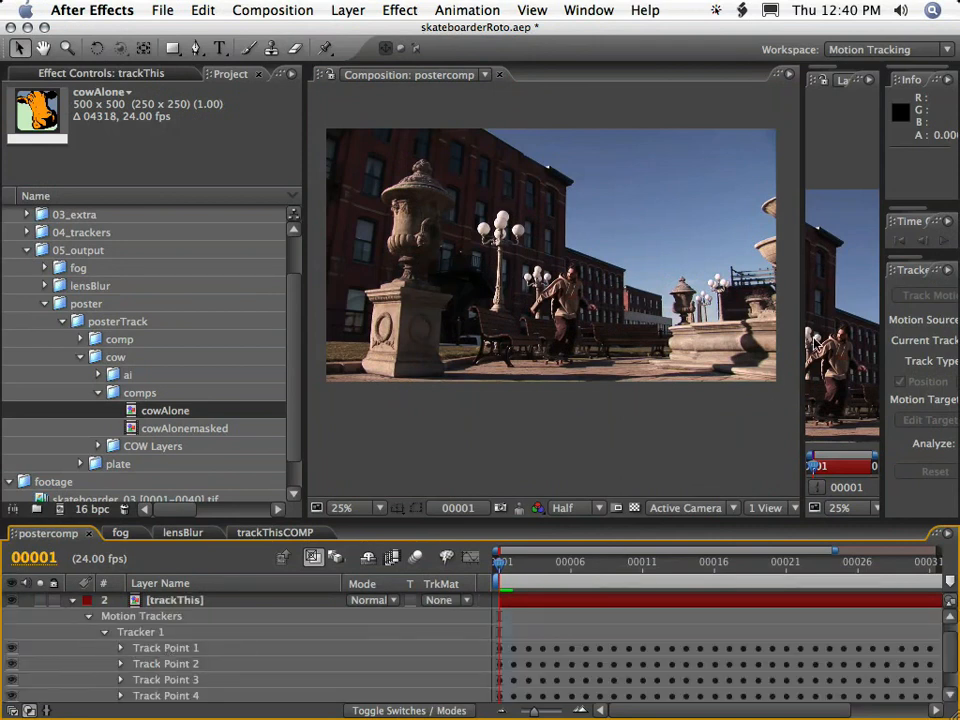
drag(801, 360, 384, 363)
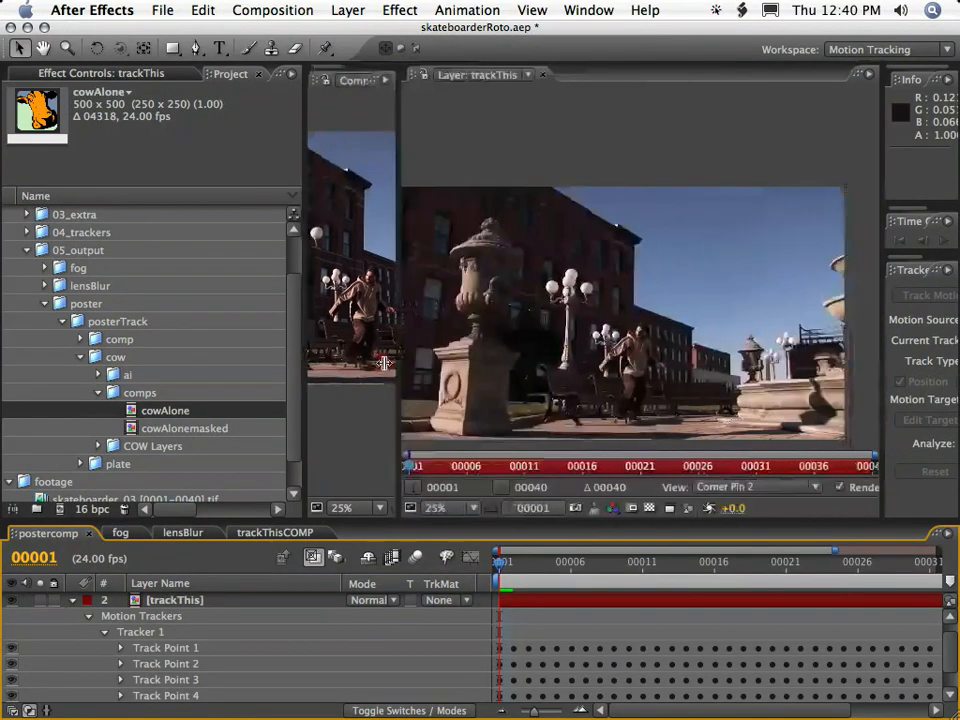
click(162, 652)
click(190, 664)
click(170, 680)
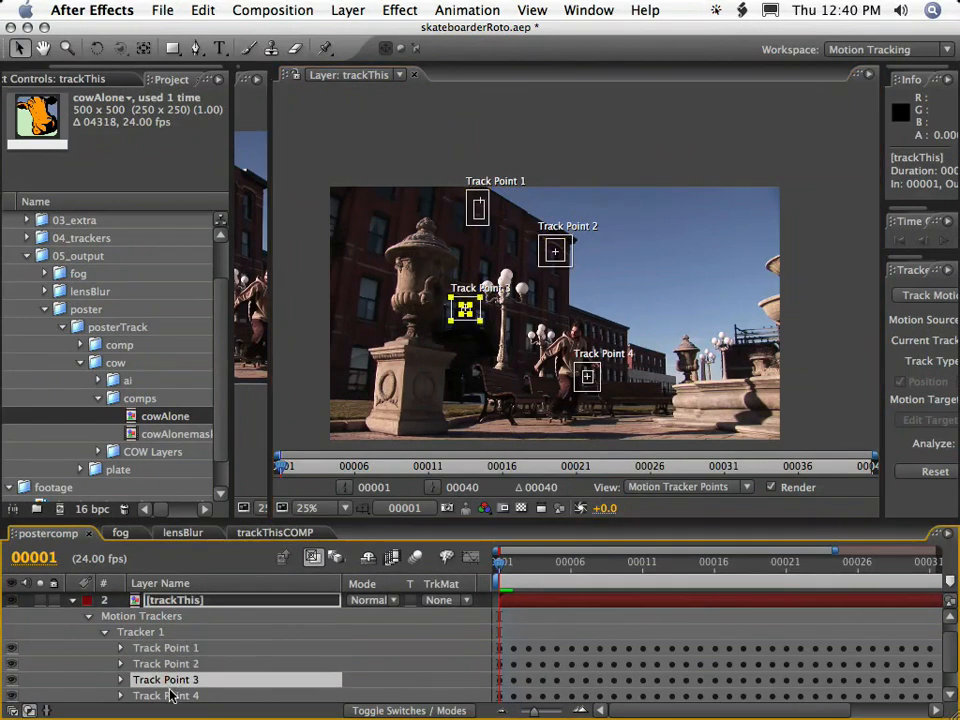
click(168, 695)
drag(661, 565, 955, 549)
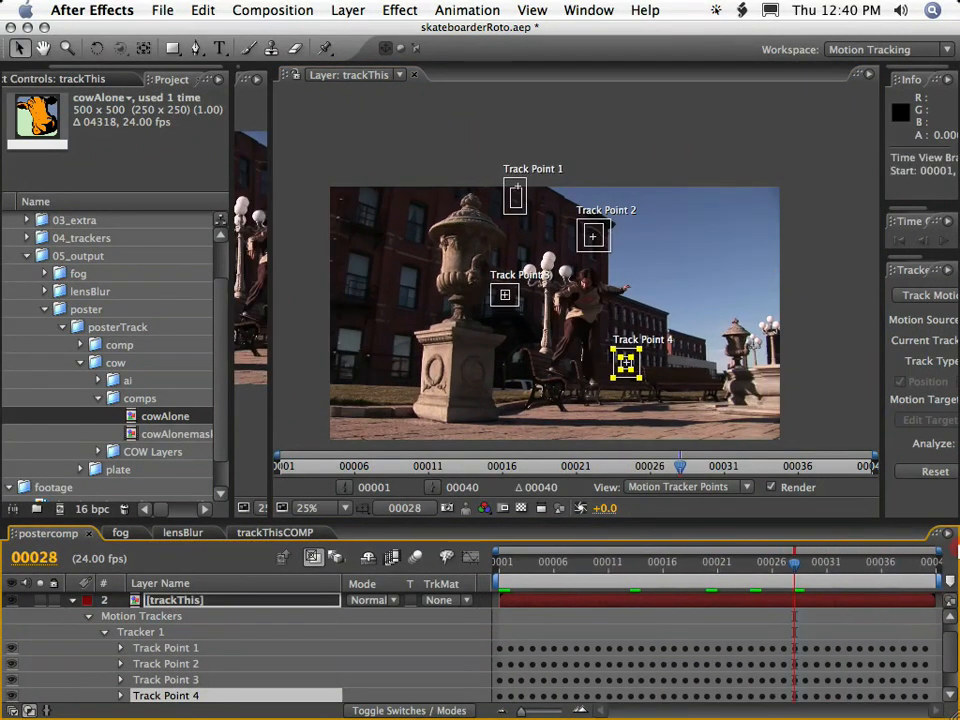
drag(271, 463, 872, 457)
Set the track type of Tracker 1 on the trackThis layer to Perspective corner pin.
click(170, 602)
click(73, 601)
click(183, 640)
click(177, 604)
click(180, 617)
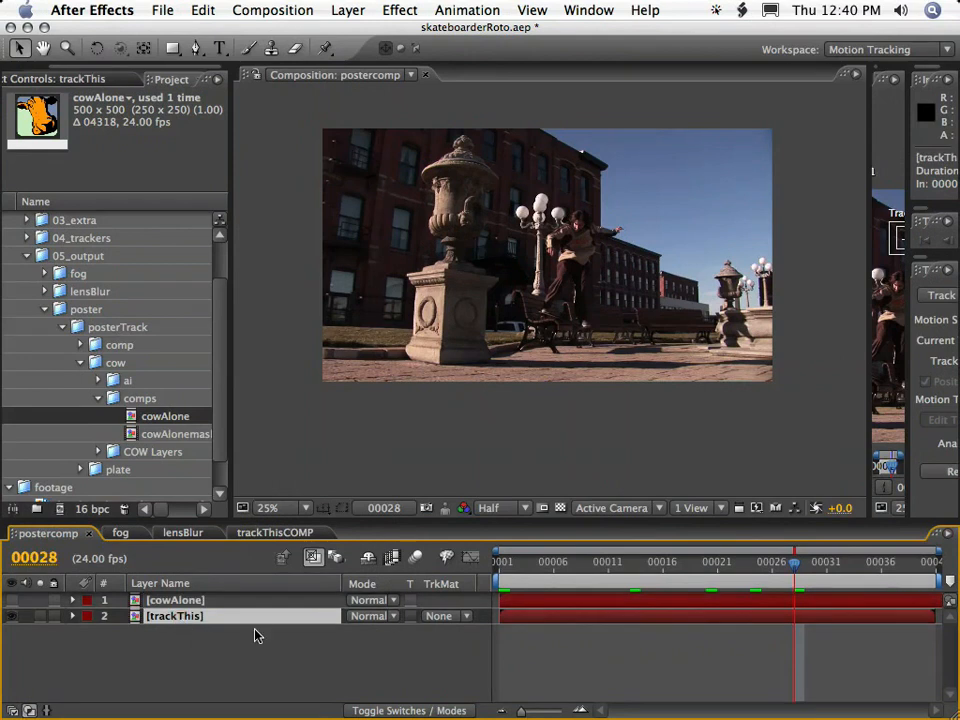
drag(910, 307, 672, 307)
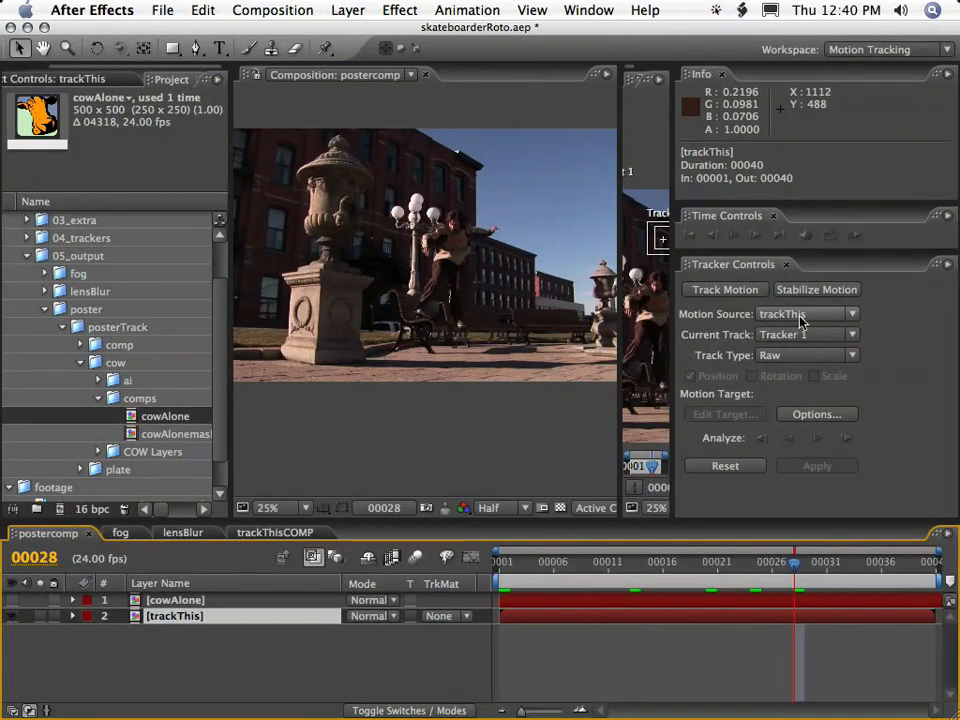
click(810, 356)
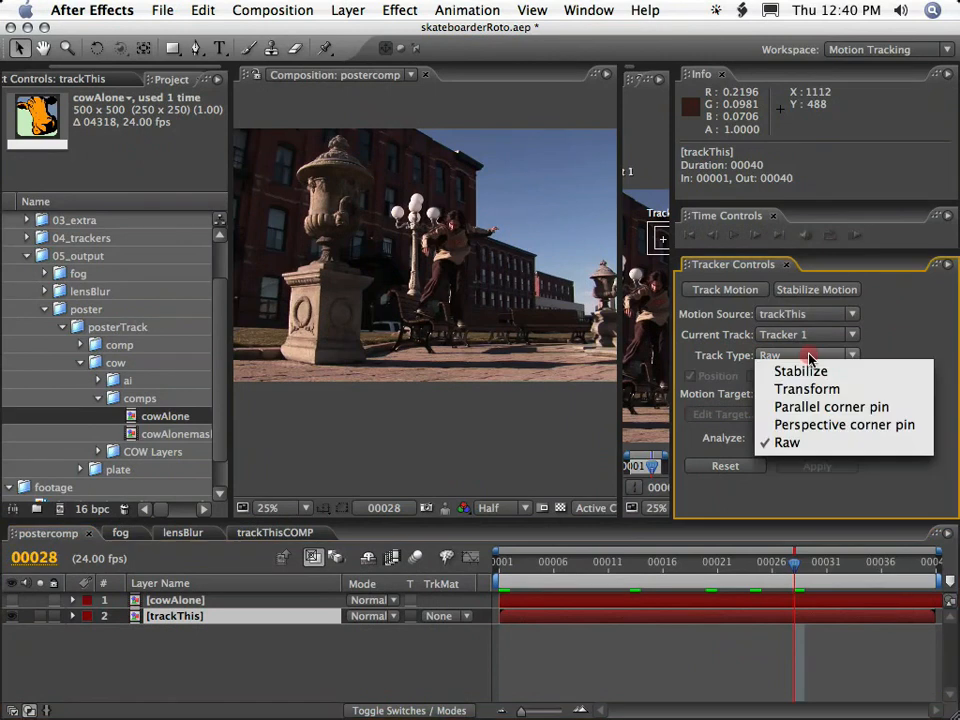
click(825, 426)
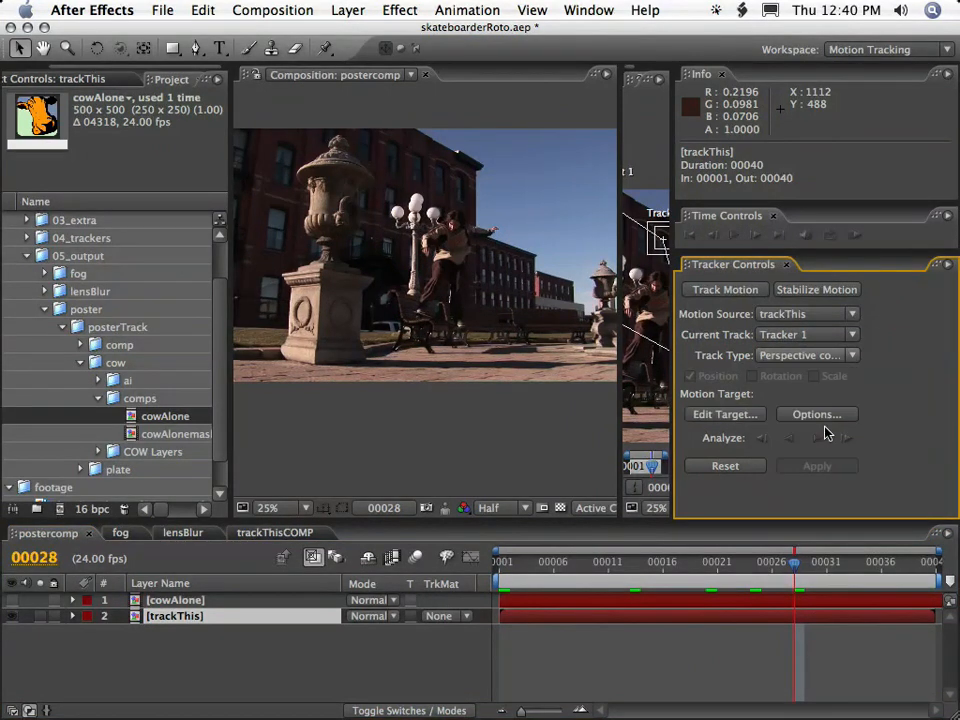
Choose cowAlone as the motion target of Tracker 1 and apply the tracking data to it.
click(715, 414)
click(645, 466)
click(621, 465)
click(797, 537)
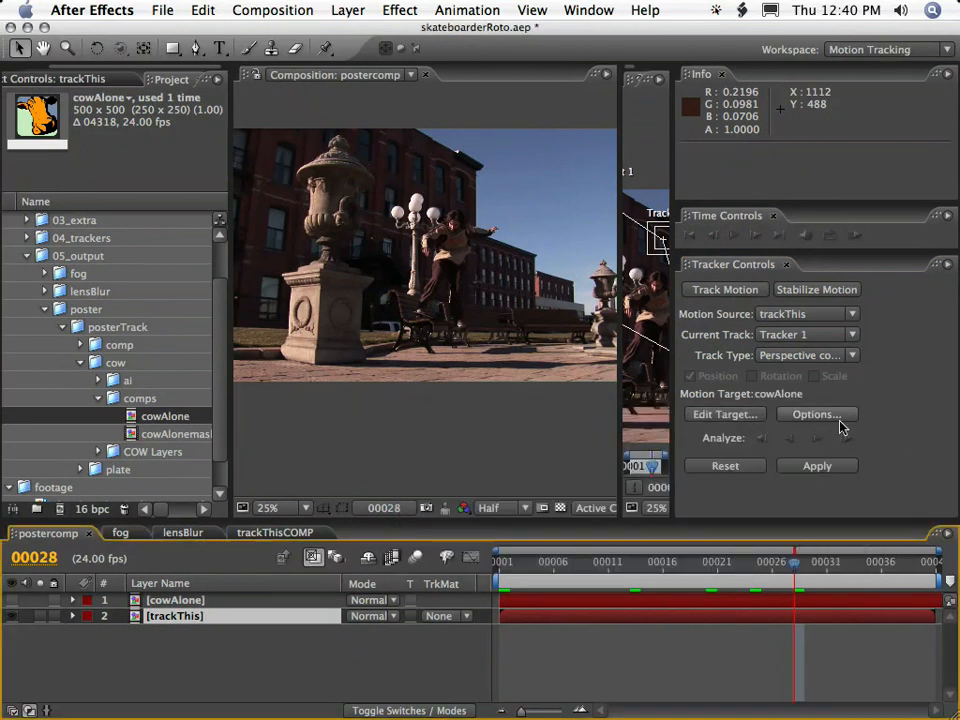
click(820, 474)
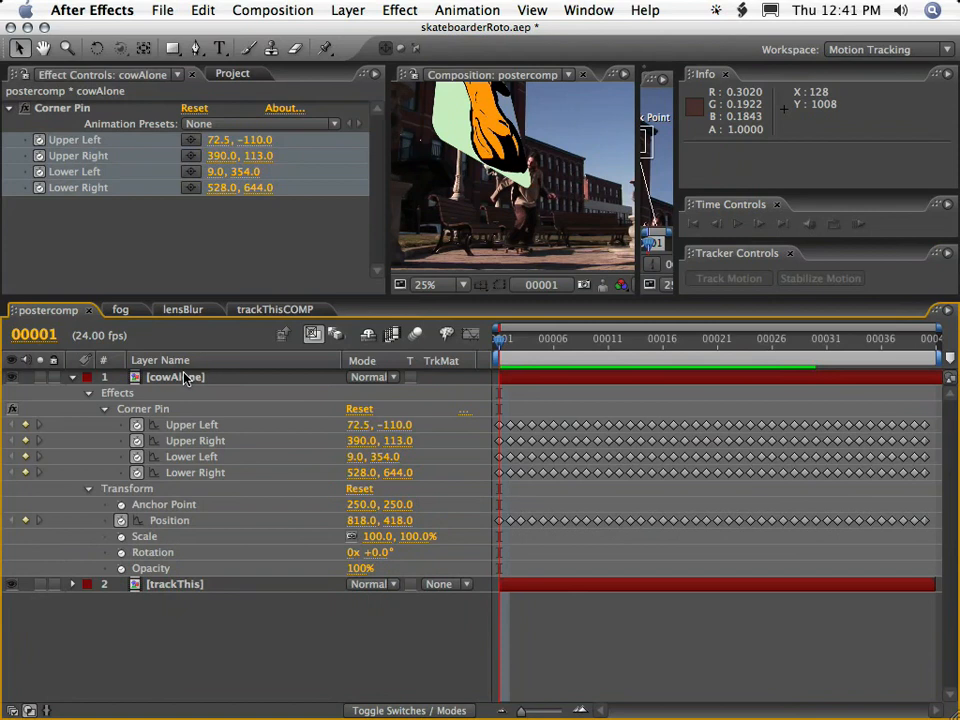
Add a second Corner Pin effect to the cowAlone layer and place it above the tracked Corner Pin.
click(190, 378)
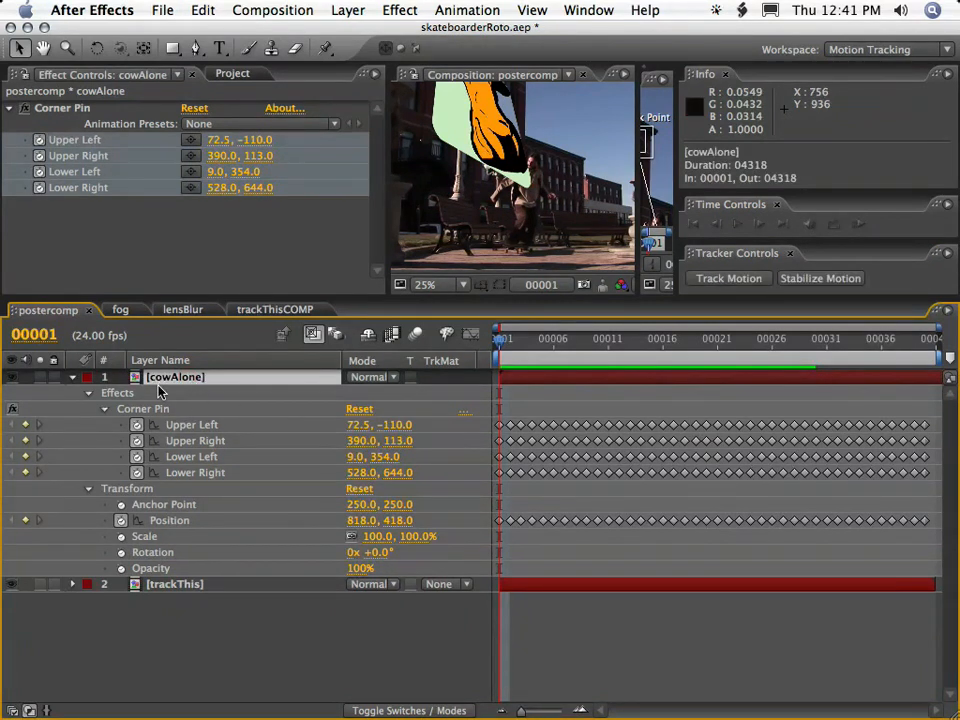
click(398, 10)
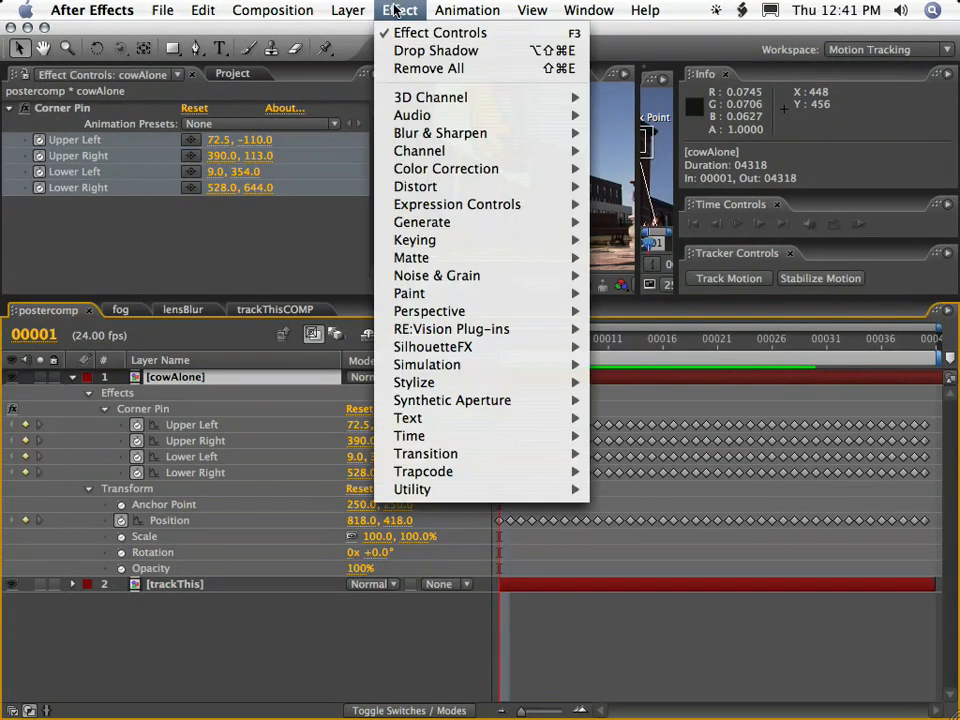
mouse_move(450, 186)
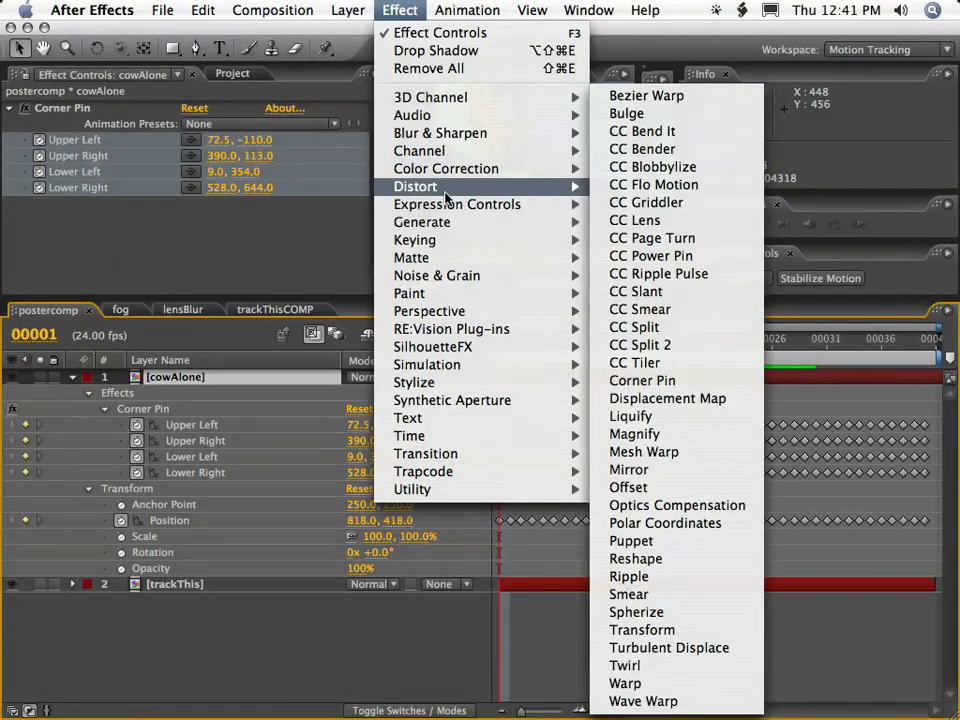
click(615, 382)
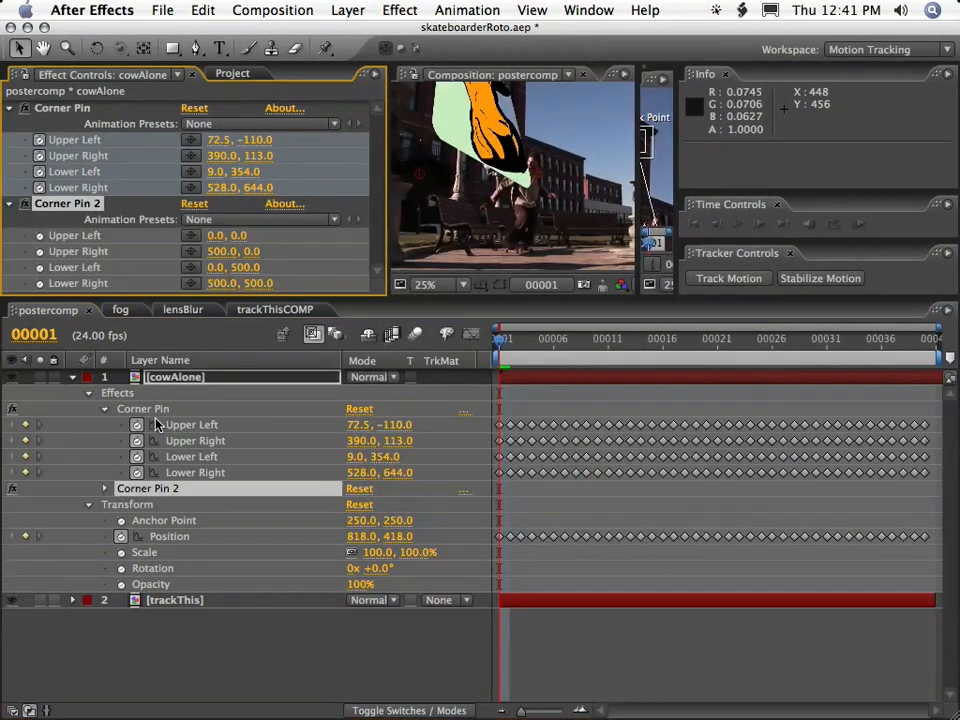
click(105, 488)
drag(145, 488, 192, 417)
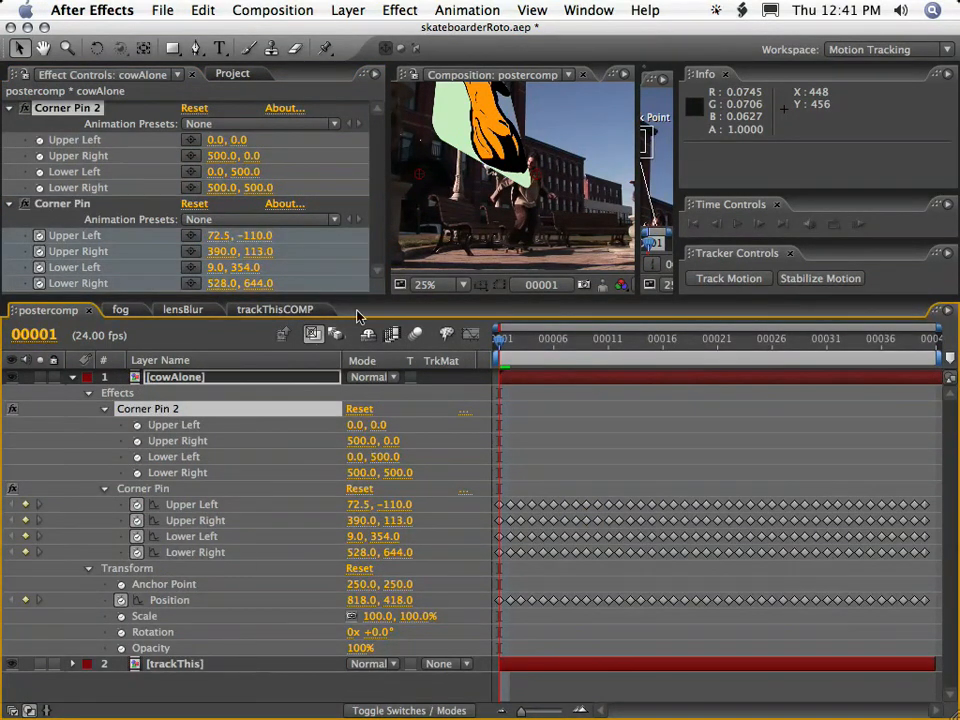
Reshape cowAlone with Corner Pin 2, placing Upper Right at about 634, -108, Lower Left at 8, 482 and Lower Right at 440, 402.
drag(639, 298, 784, 494)
drag(387, 415, 167, 406)
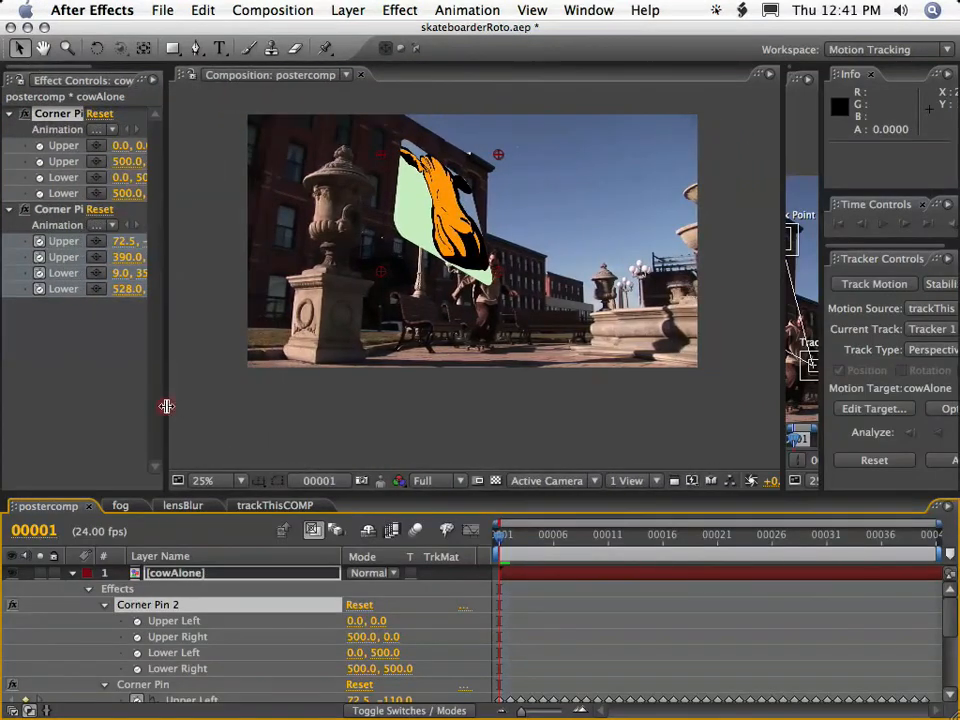
scroll(452, 168, up, 2)
scroll(444, 168, down, 2)
key(space)
drag(407, 176, 401, 207)
scroll(433, 251, up, 1)
key(space)
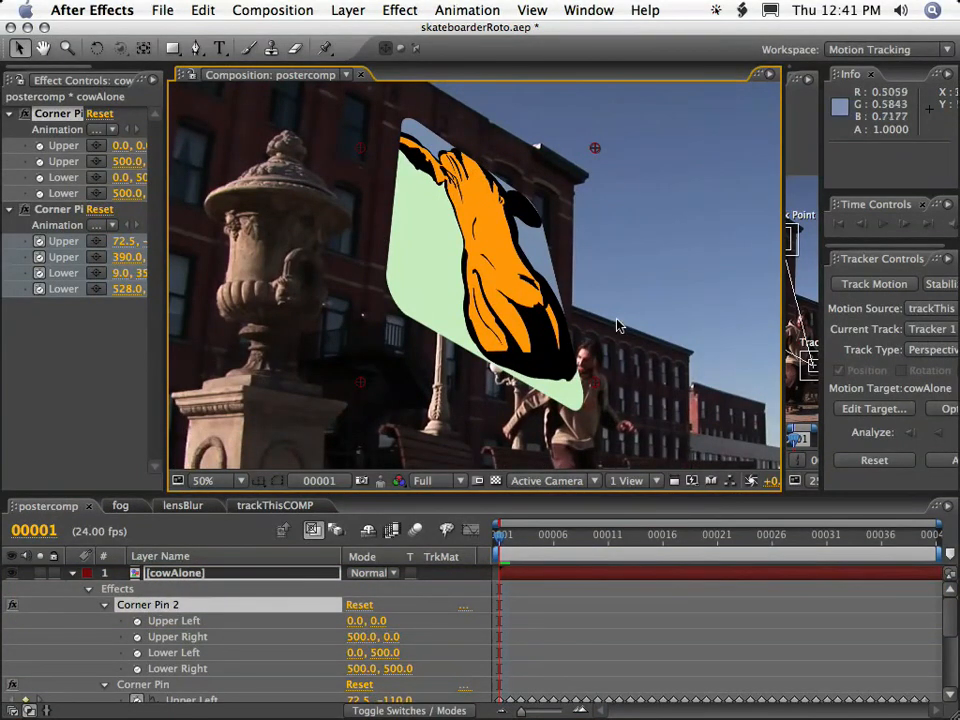
drag(596, 150, 651, 116)
drag(600, 405, 569, 360)
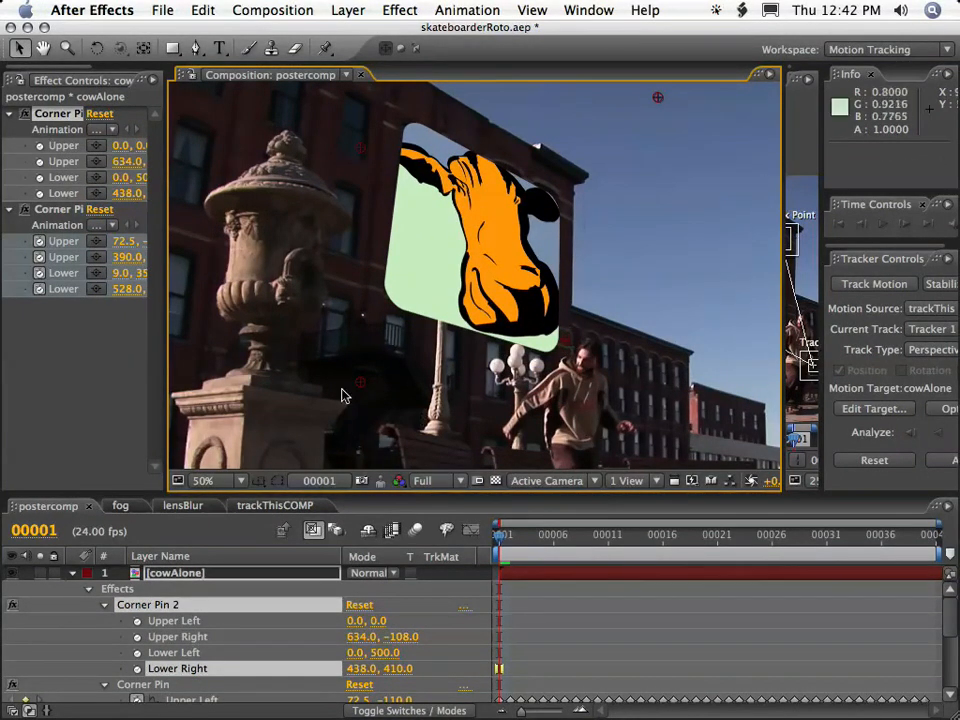
drag(362, 388, 367, 378)
drag(564, 346, 566, 343)
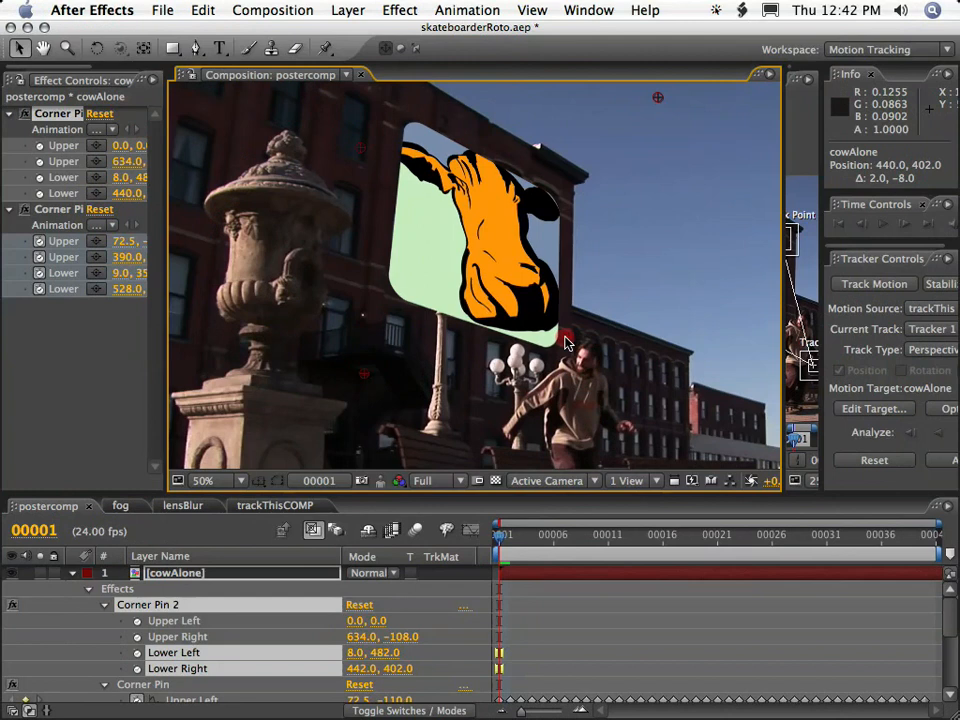
Refine the upper edge of cowAlone to the building's roofline, placing Corner Pin 2's Upper Right at about 674, -180 and Upper Left at -12, -50.
drag(658, 104, 682, 79)
drag(362, 148, 352, 133)
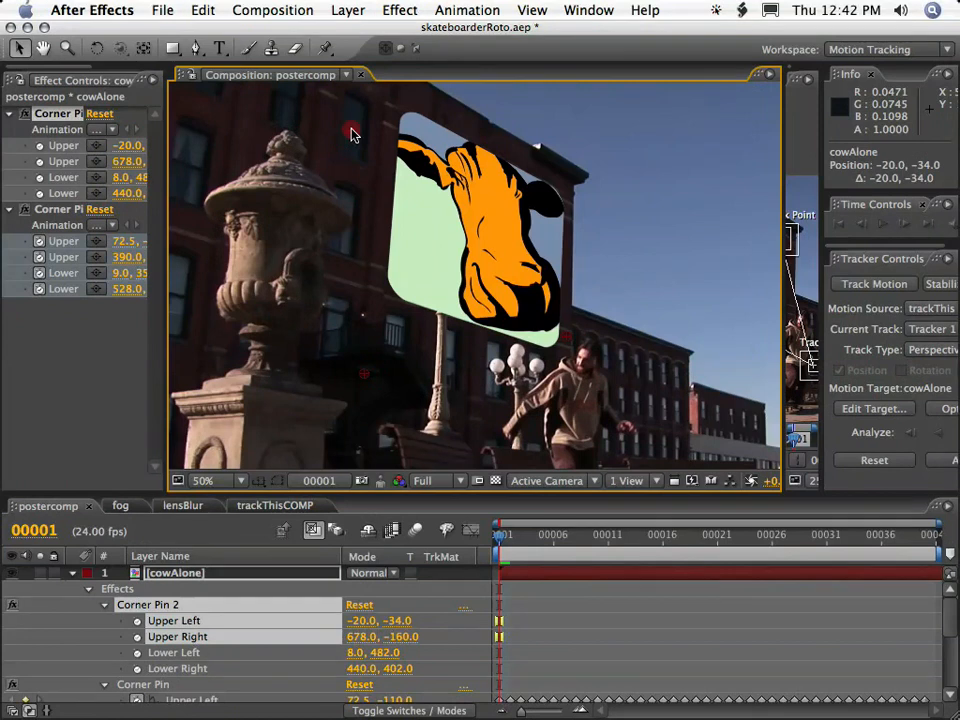
key(space)
drag(671, 135, 615, 165)
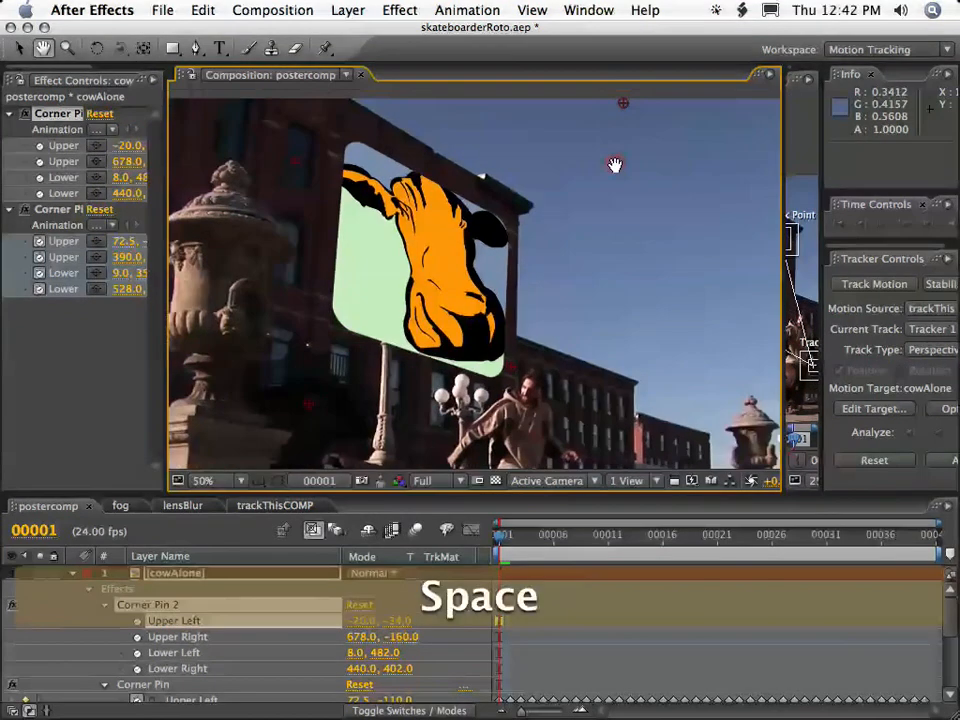
drag(624, 109, 620, 97)
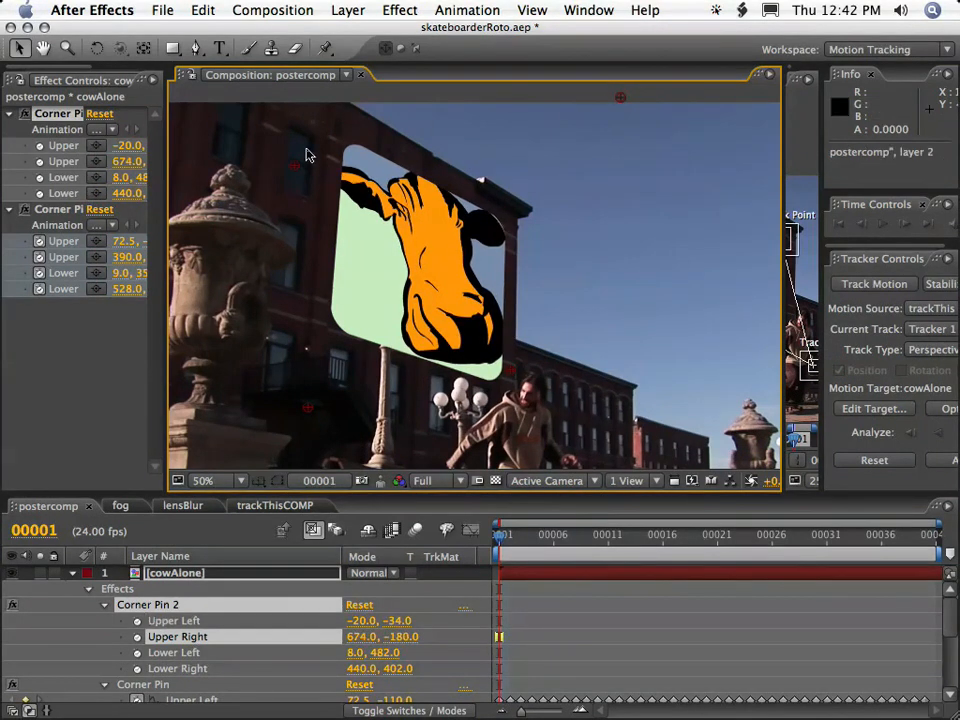
drag(297, 170, 302, 160)
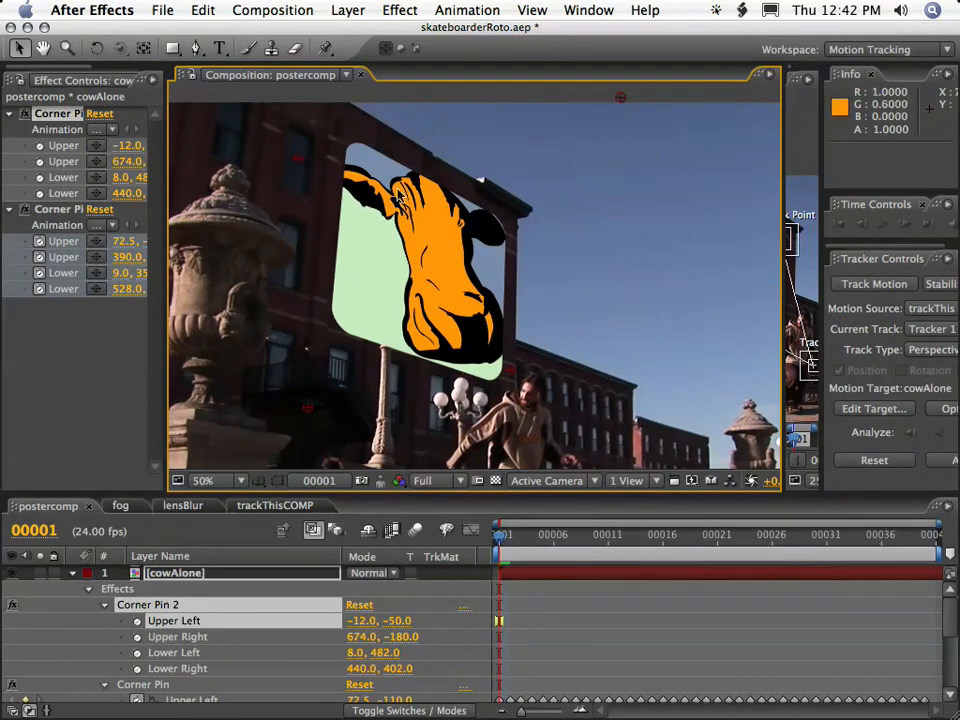
key(comma)
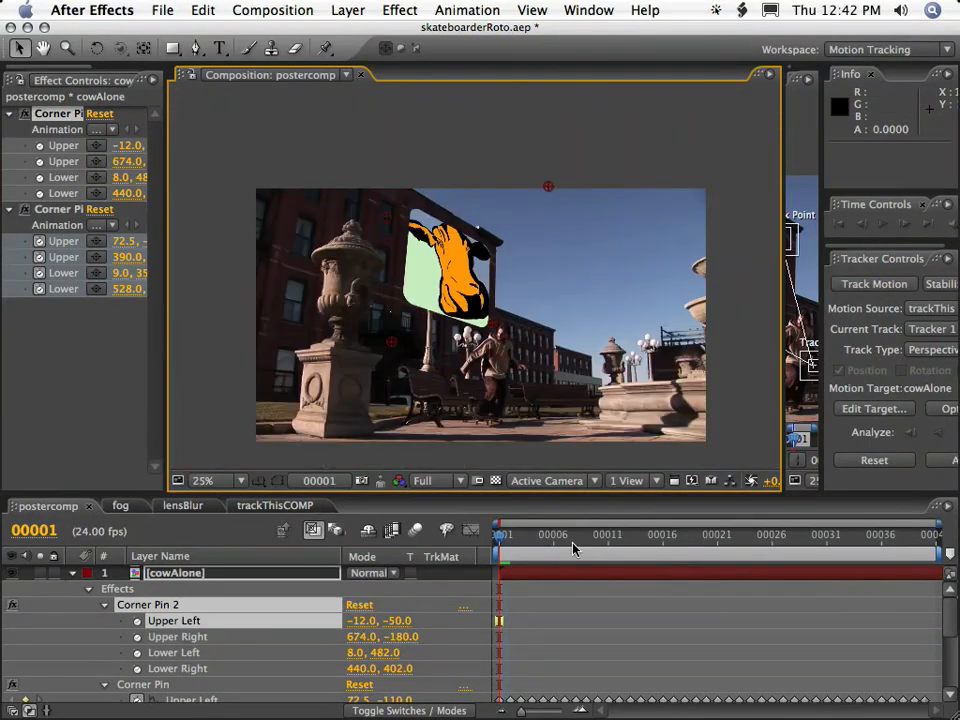
Add a Curves effect to the cowAlone layer and widen the effect settings to show the whole graph.
click(190, 575)
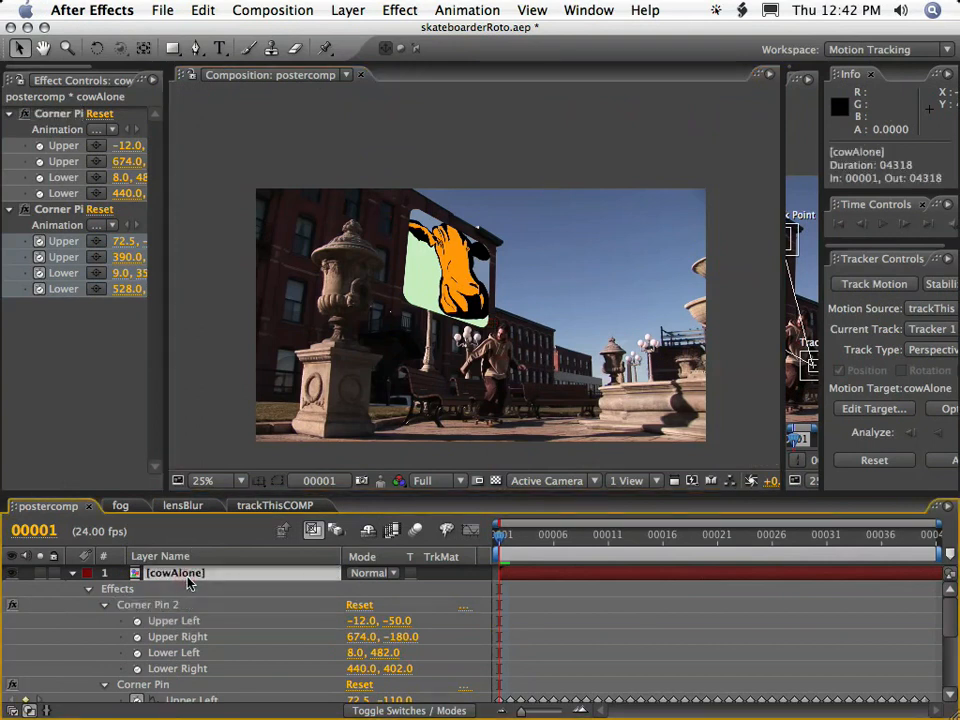
click(396, 11)
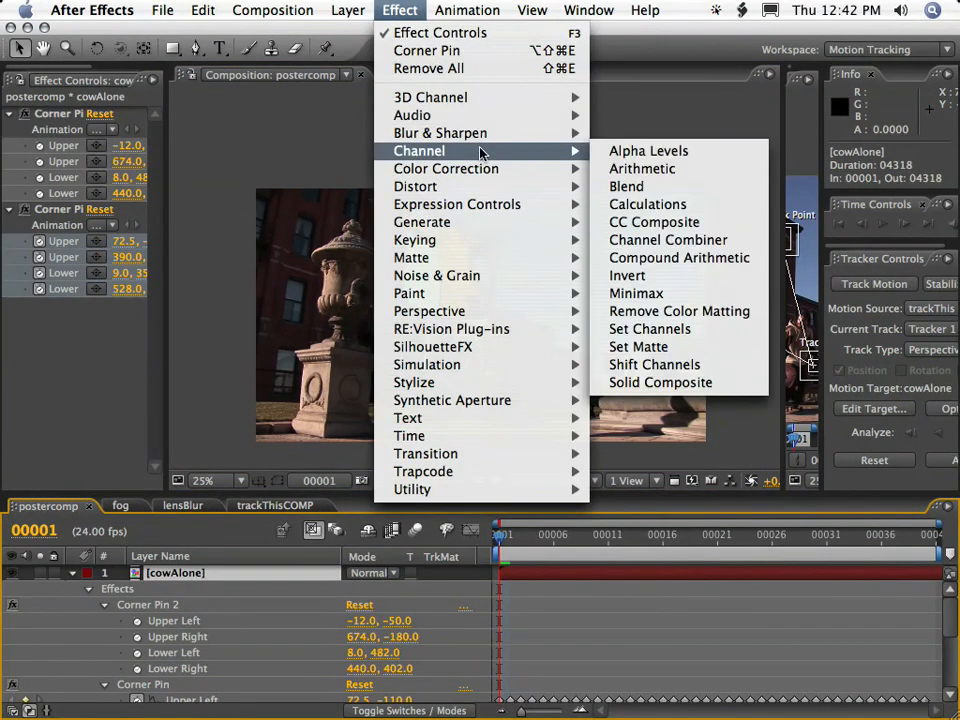
mouse_move(490, 169)
click(699, 439)
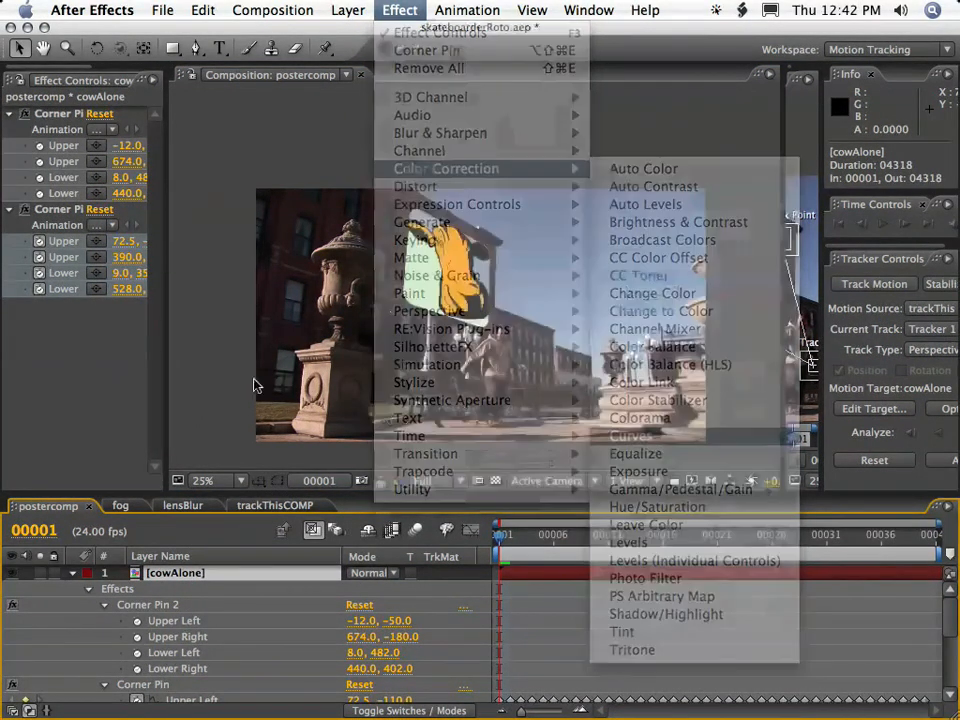
drag(163, 377, 381, 378)
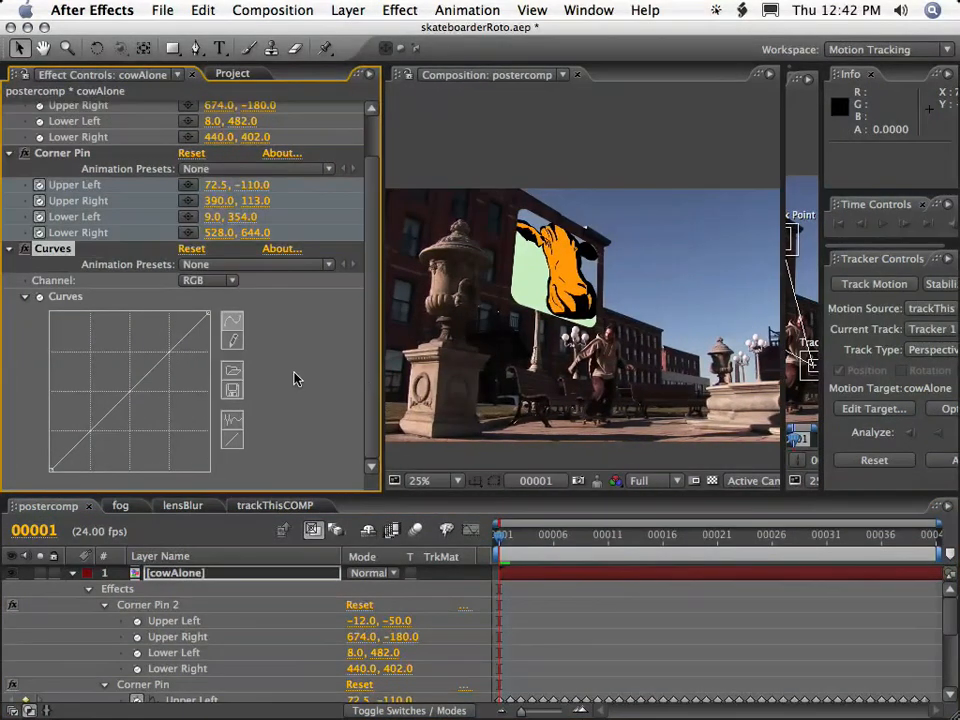
Darken cowAlone with the RGB curve by lowering its white end to just under half height and bowing the lower midtones slightly upward.
drag(207, 311, 207, 414)
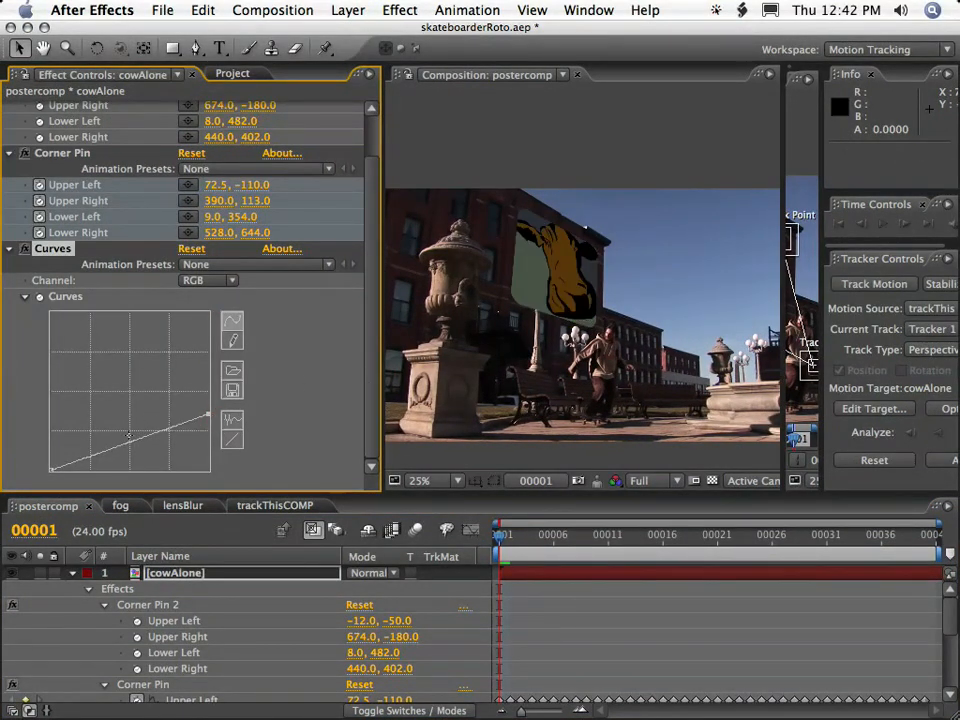
drag(124, 446, 122, 437)
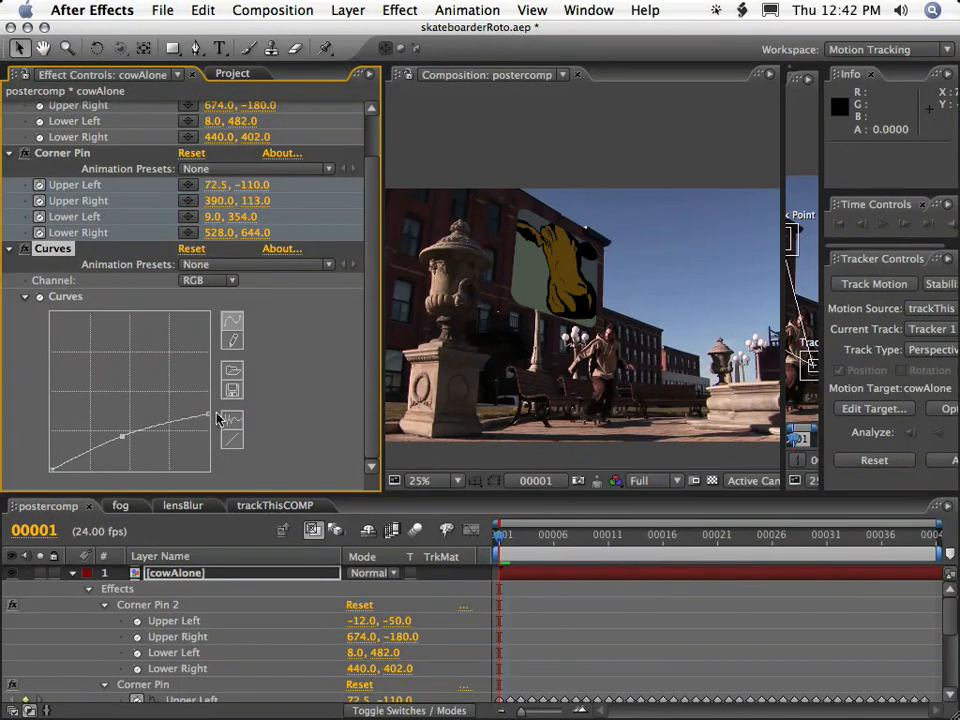
drag(207, 414, 207, 407)
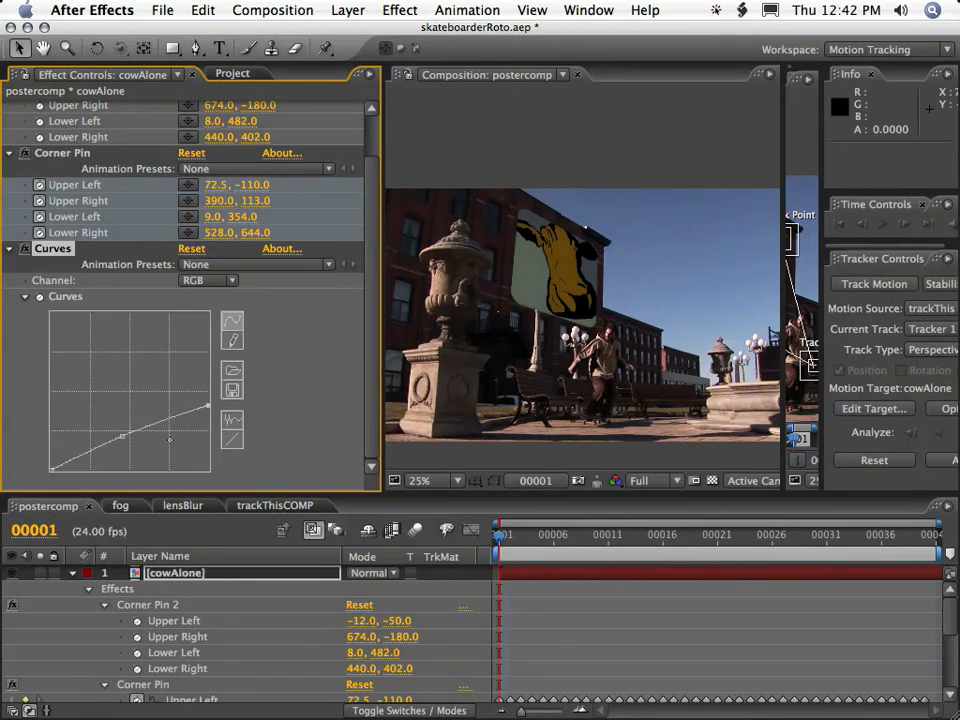
drag(123, 438, 120, 433)
drag(205, 407, 207, 403)
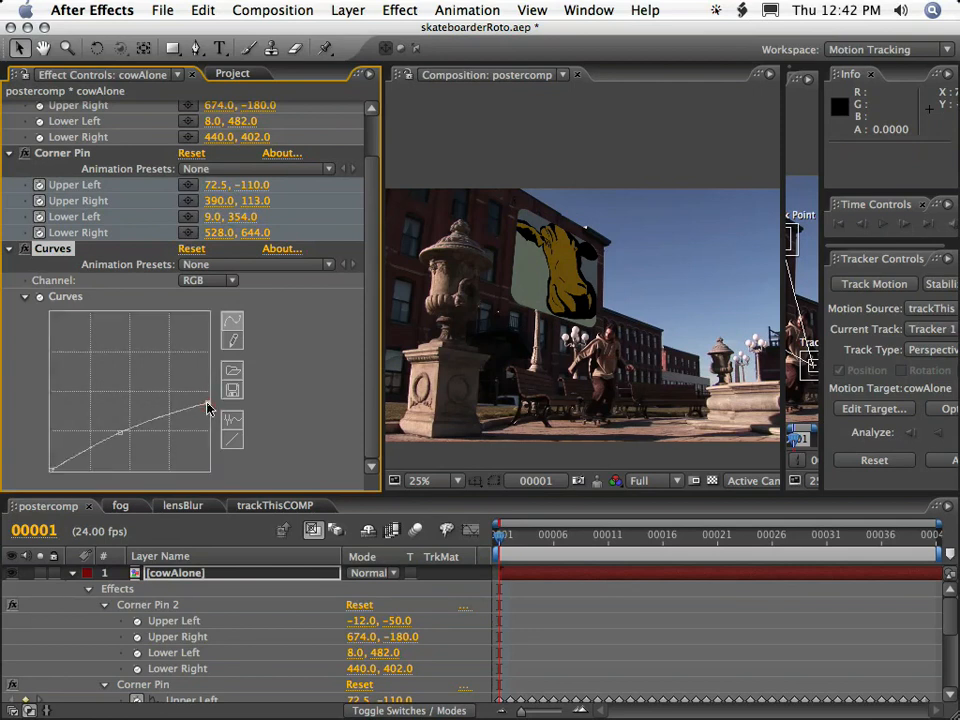
drag(118, 435, 118, 428)
drag(207, 403, 207, 398)
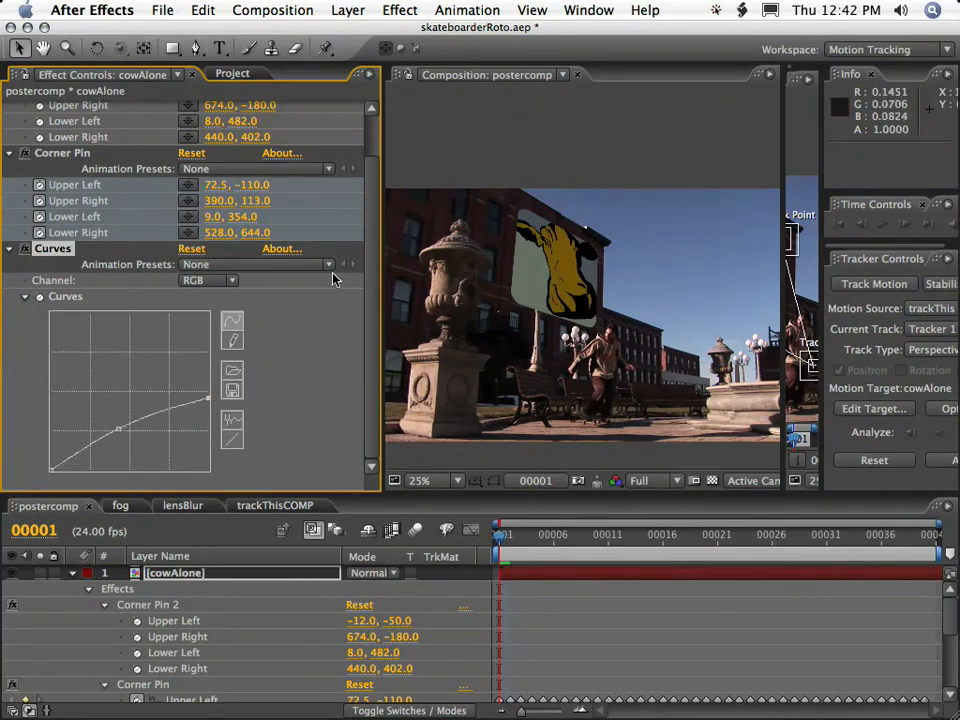
Add a Drop Shadow effect to cowAlone with Direction 202°, Distance 13 and Softness 21.
click(399, 10)
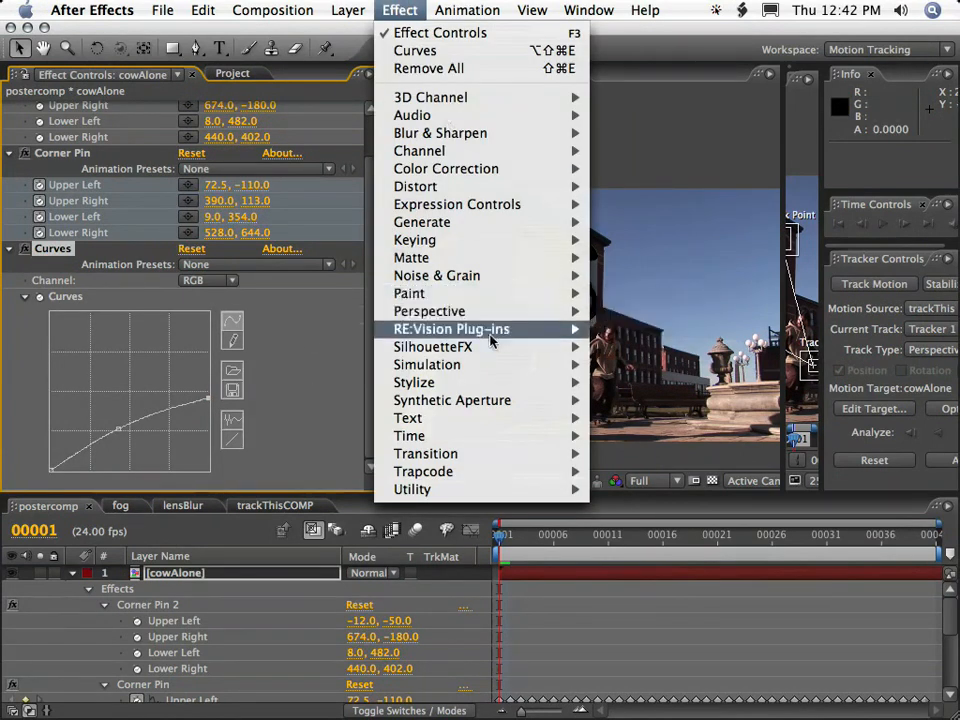
click(652, 433)
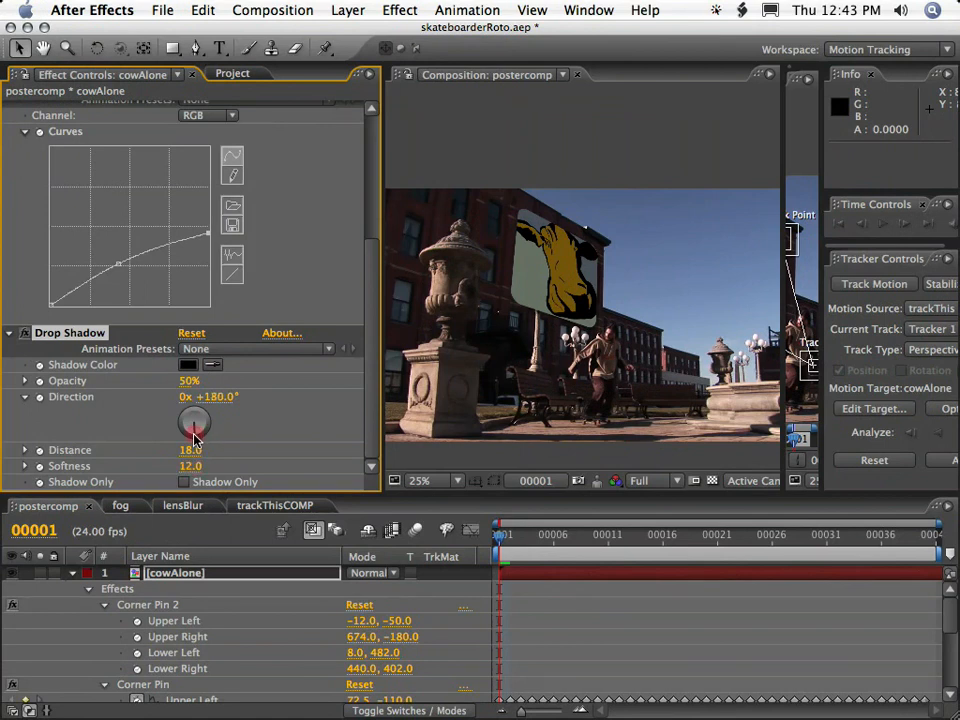
key(period)
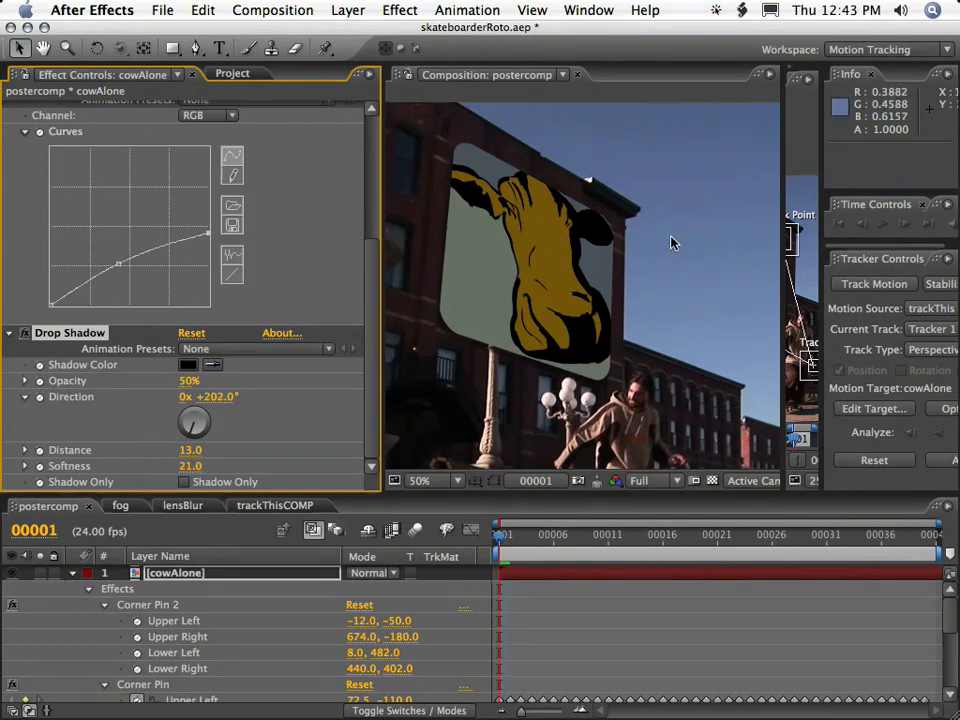
key(comma)
Play a RAM preview of postercomp at normal and enlarged view to examine how the cow poster sticks to the wall.
drag(576, 537, 471, 530)
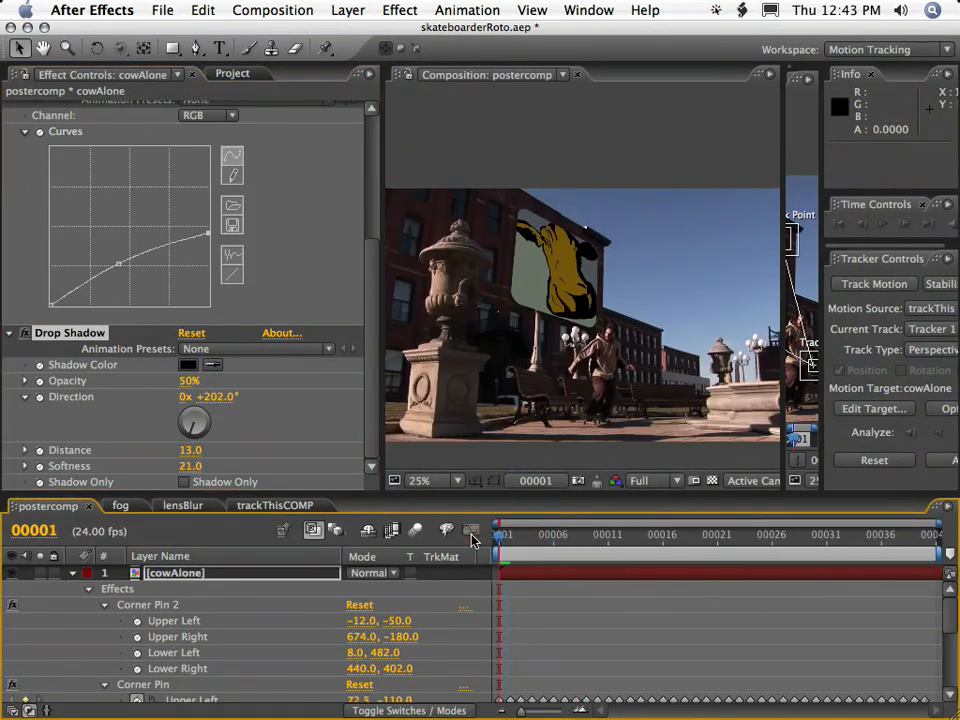
drag(384, 398, 214, 394)
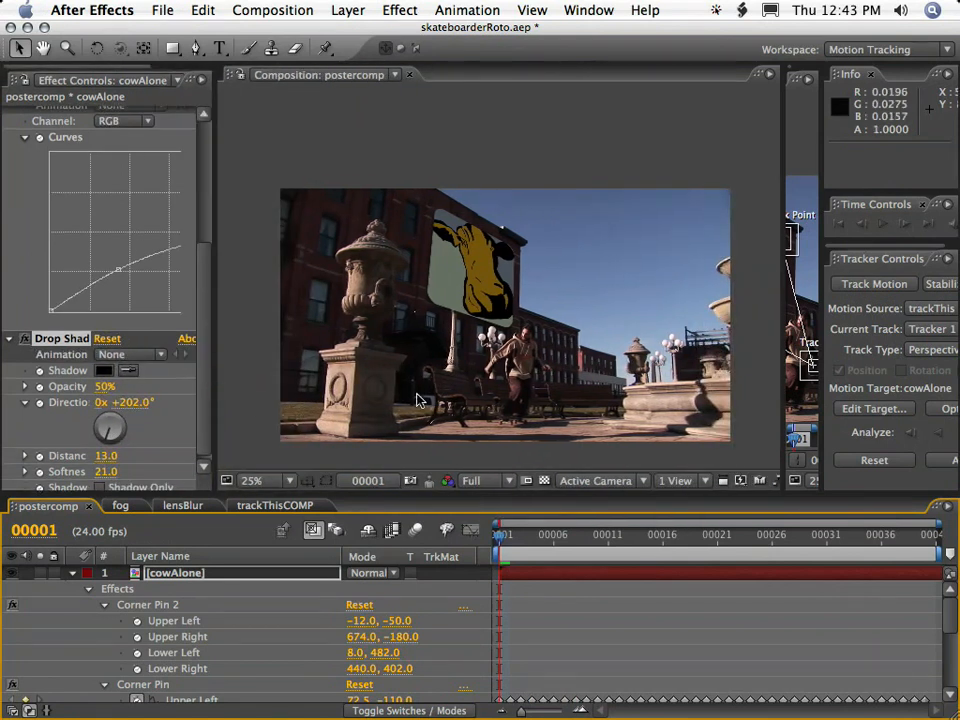
key(KP_0)
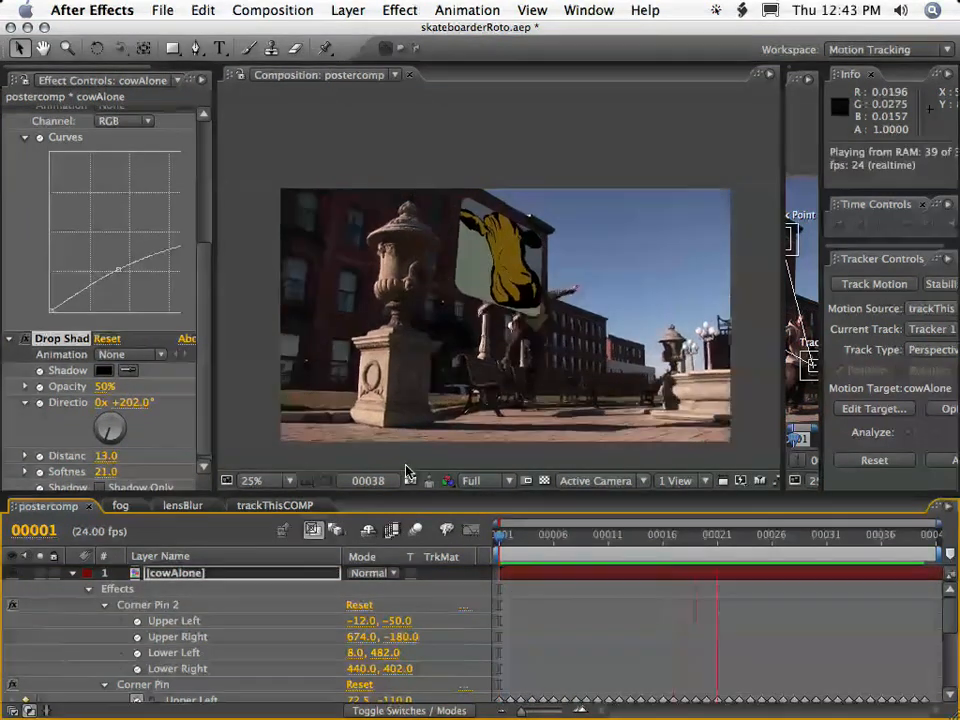
key(KP_0)
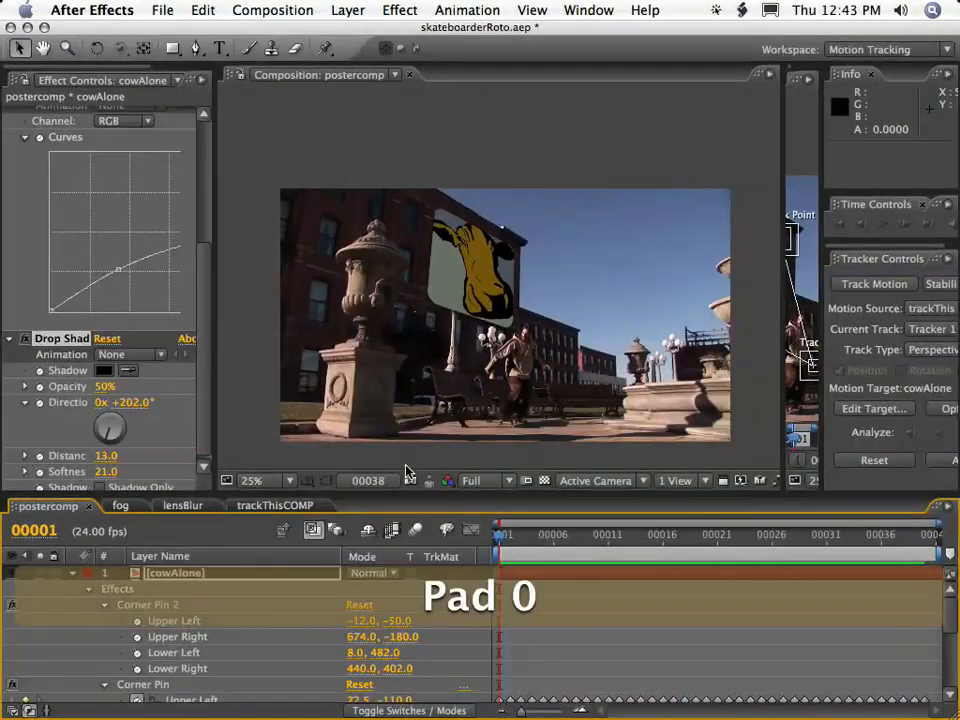
scroll(497, 319, up, 2)
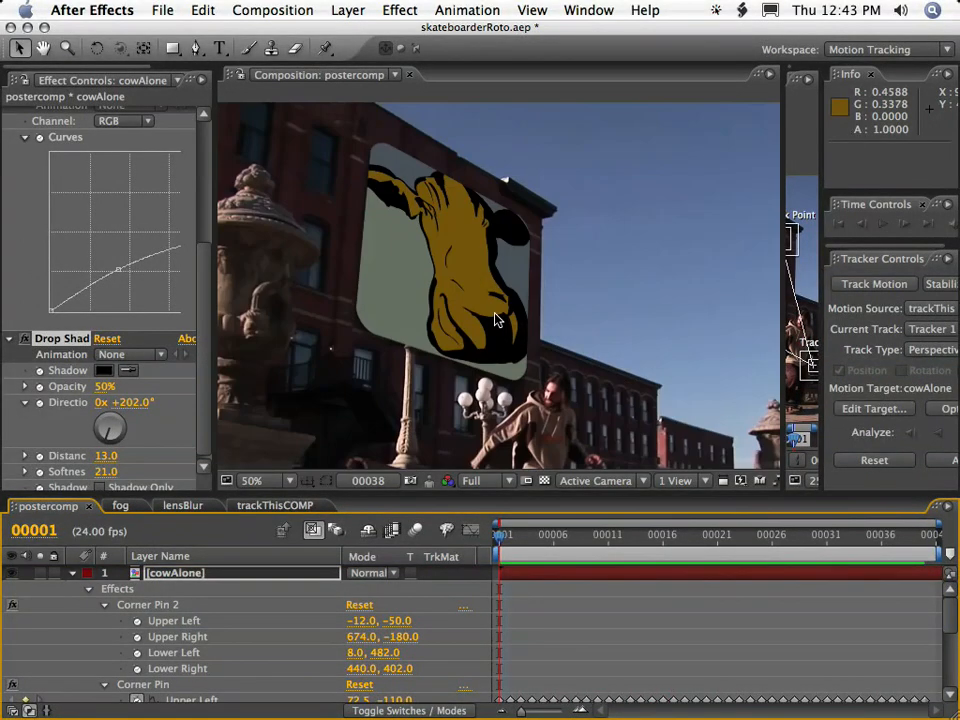
key(grave)
key(space)
drag(574, 405, 587, 298)
key(KP_0)
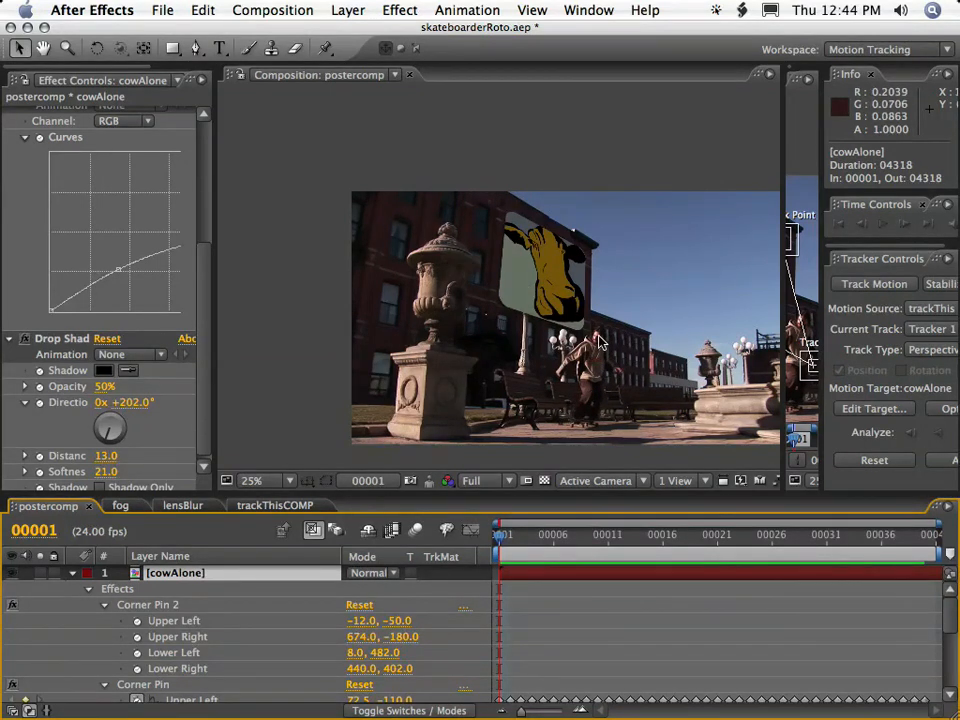
Add the lampBehindBench and SKATEBOARDER comps from the 02_PIECES folder to postercomp above cowAlone, with SKATEBOARDER on top.
click(585, 540)
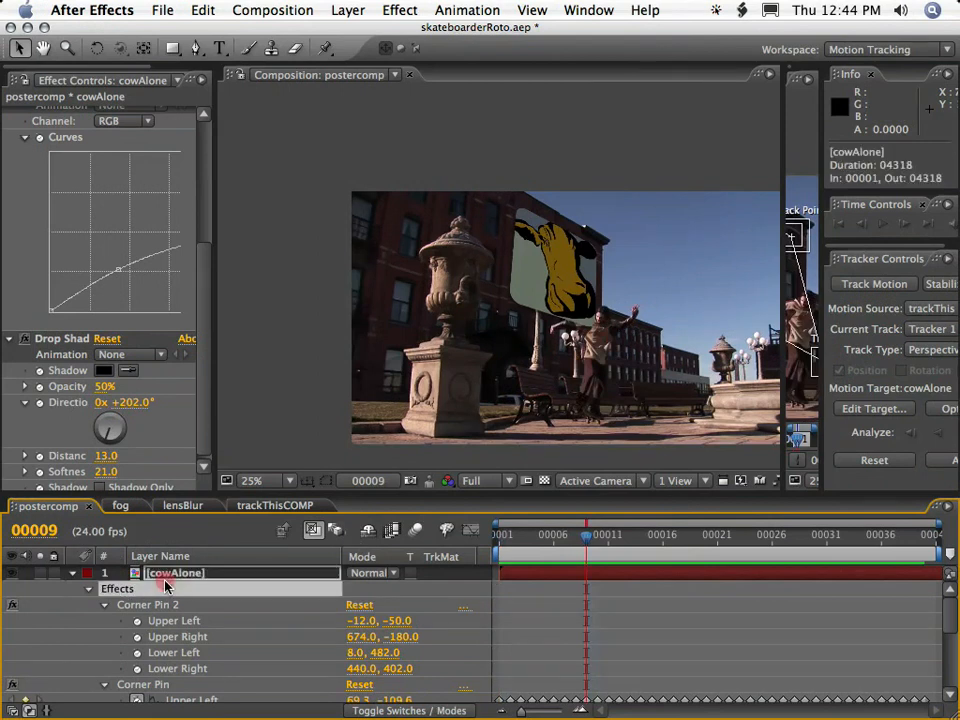
click(70, 578)
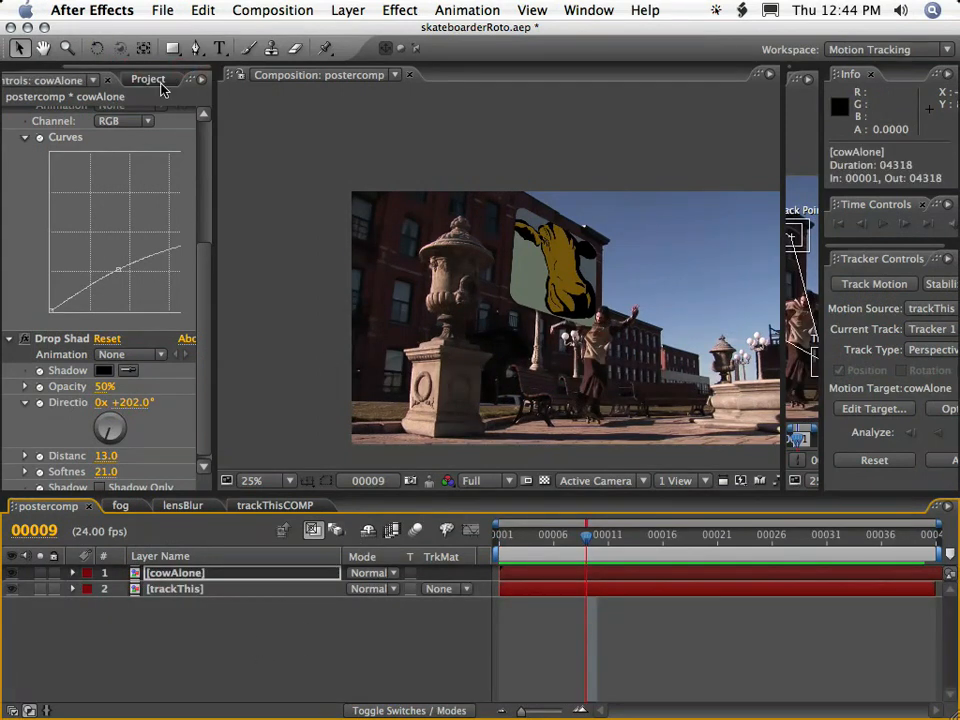
click(148, 79)
drag(214, 235, 394, 223)
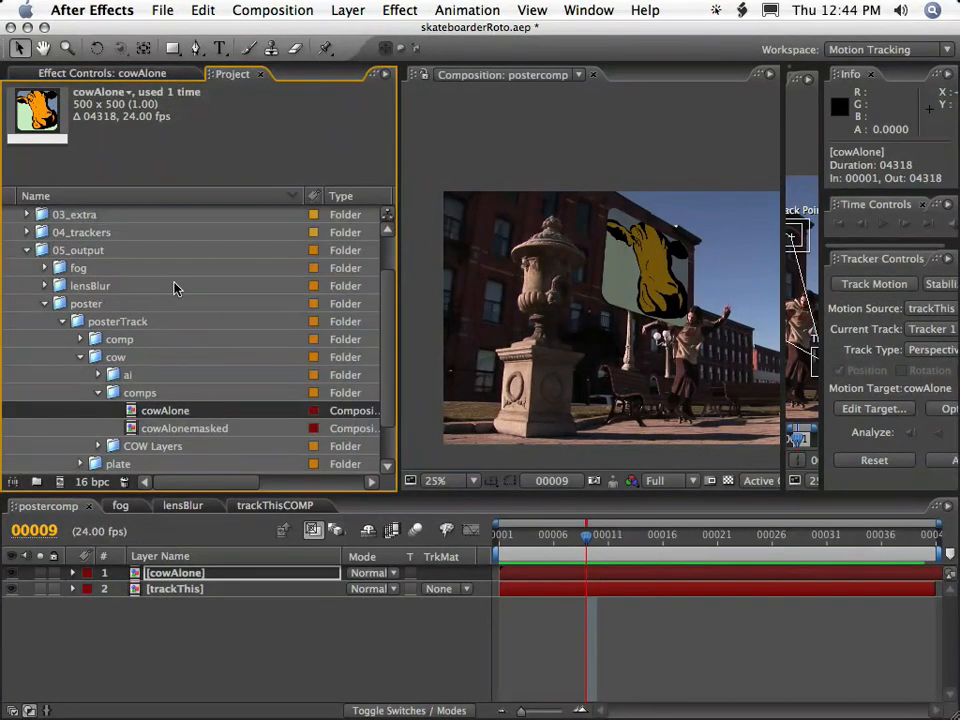
scroll(120, 298, up, 3)
click(27, 250)
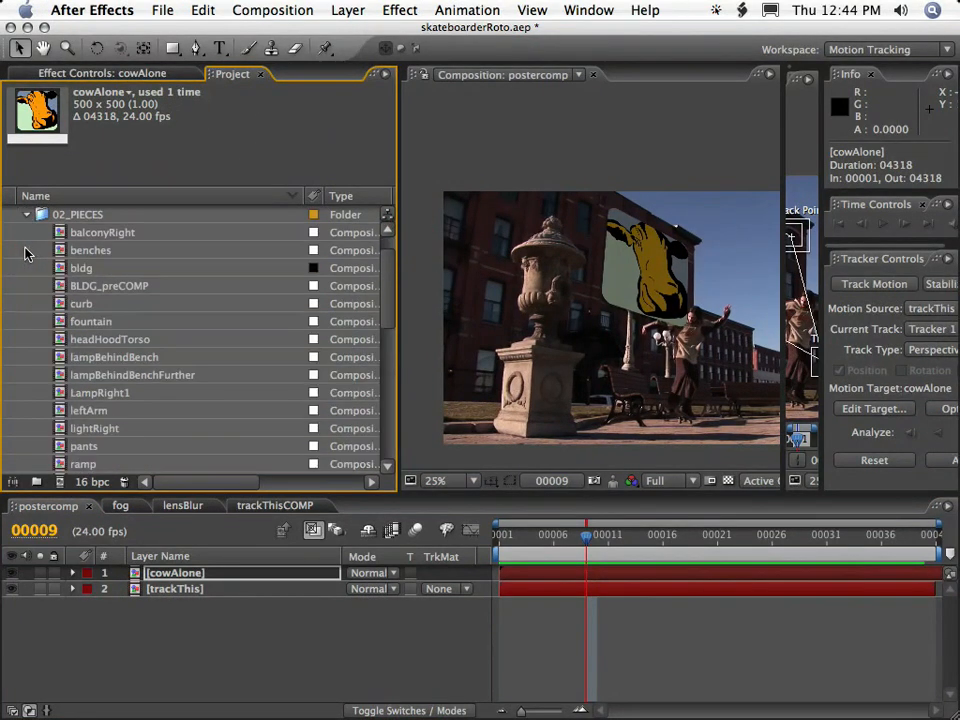
drag(104, 356, 148, 572)
scroll(133, 420, down, 3)
drag(110, 393, 150, 574)
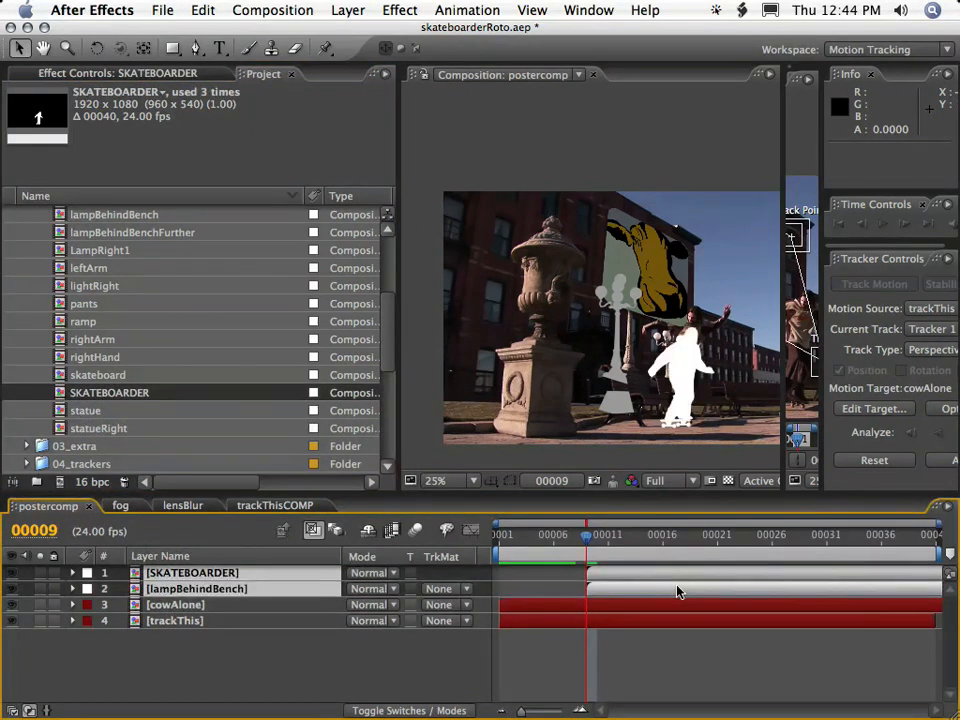
Align the SKATEBOARDER and lampBehindBench layers to the start of the composition and hide both.
key(alt+Home)
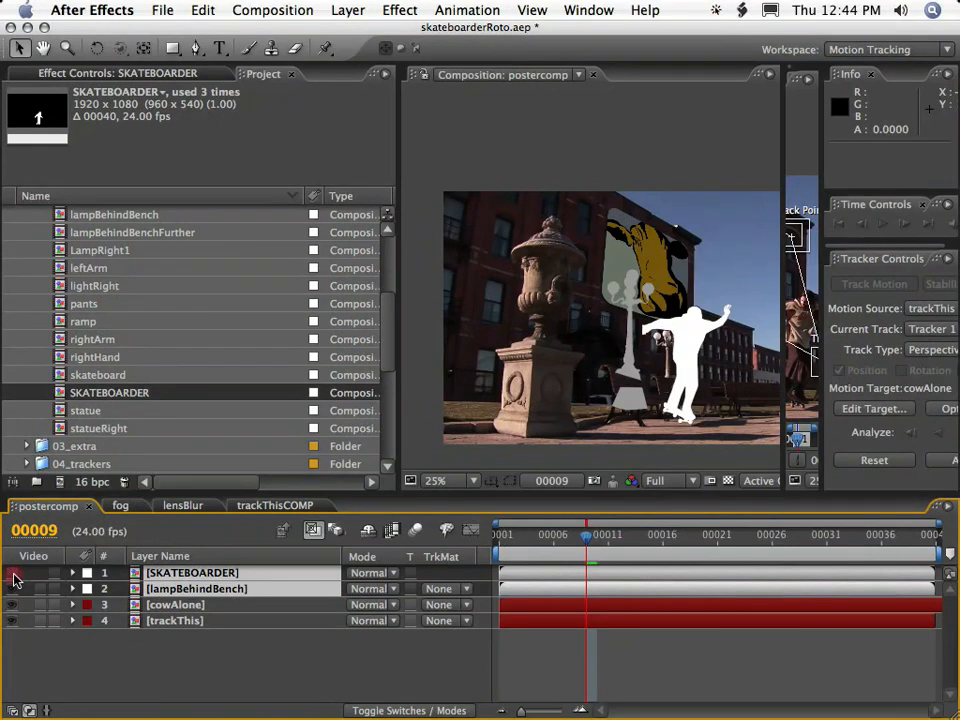
drag(14, 578, 12, 589)
click(170, 680)
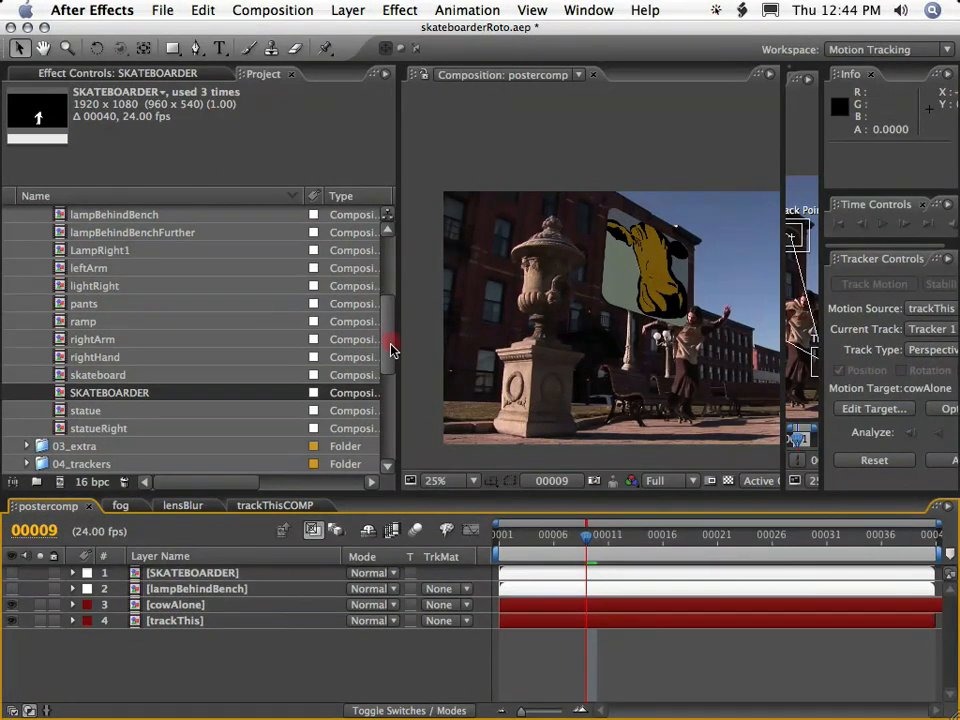
Place a copy of the skateboarder_03.[0001-0040].tif footage directly below each of the SKATEBOARDER and lampBehindBench layers.
drag(391, 344, 380, 492)
drag(75, 447, 176, 580)
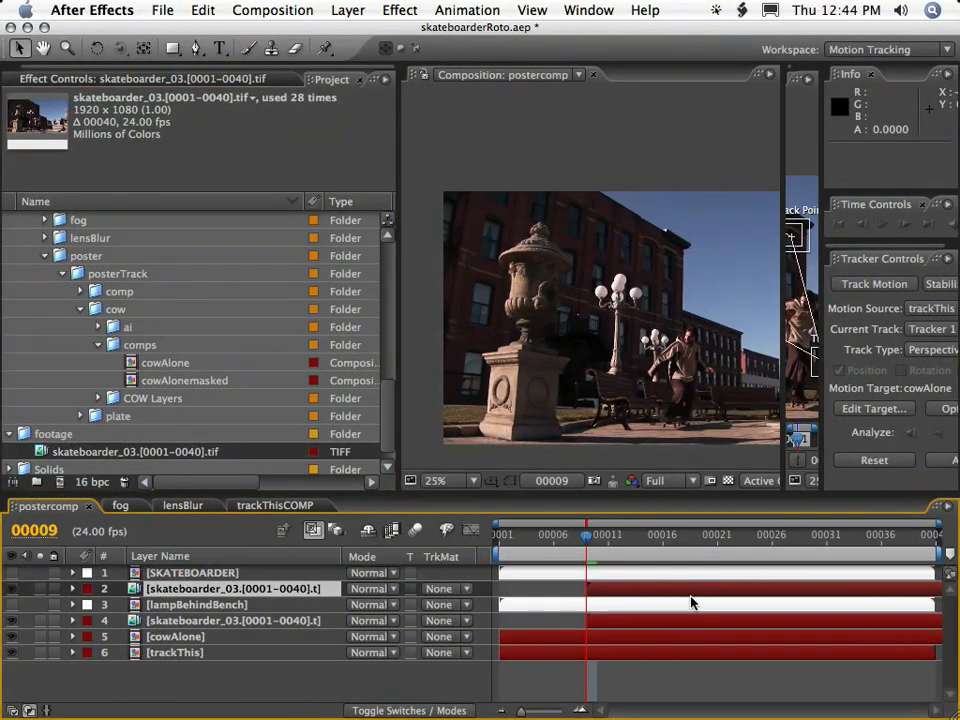
Align both skateboarder_03.[0001-0040].tif footage copies in postercomp to the start of the composition.
super+click(628, 624)
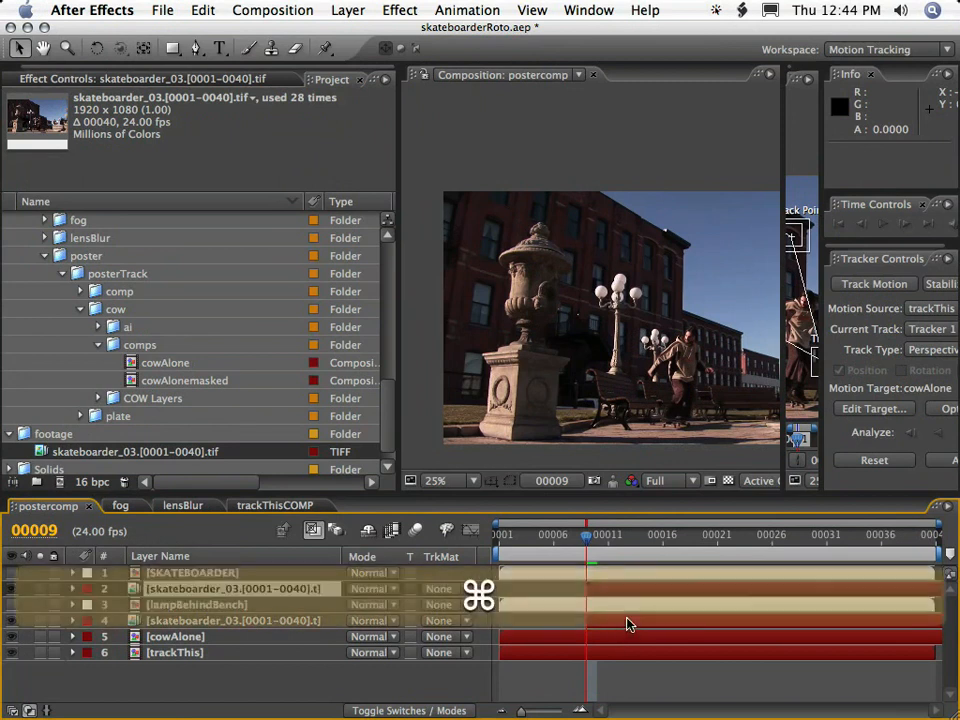
key(alt+Home)
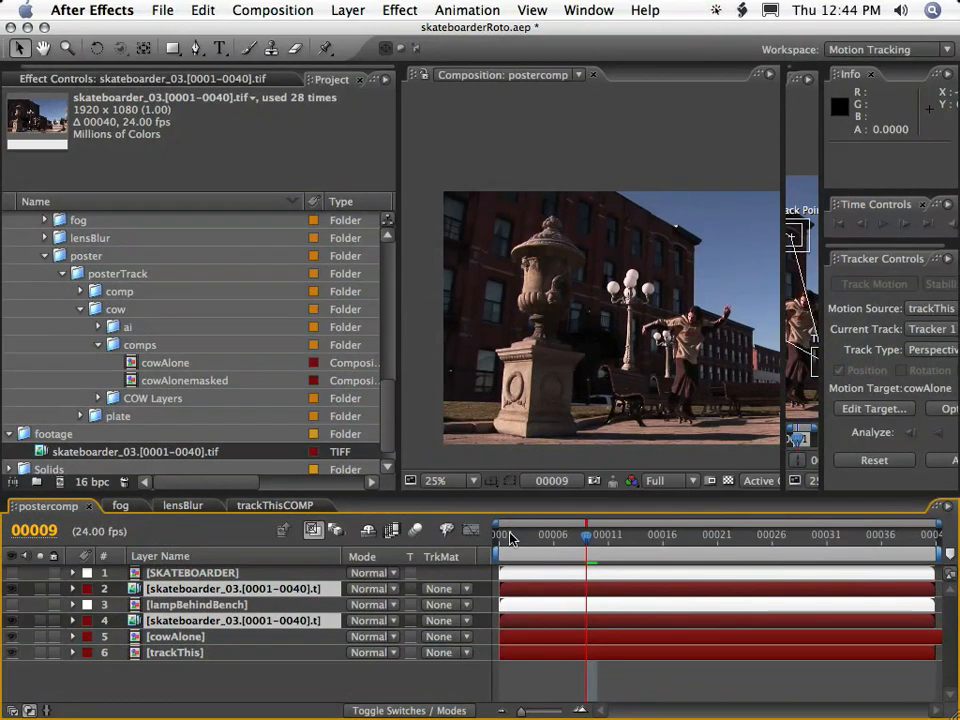
key(Home)
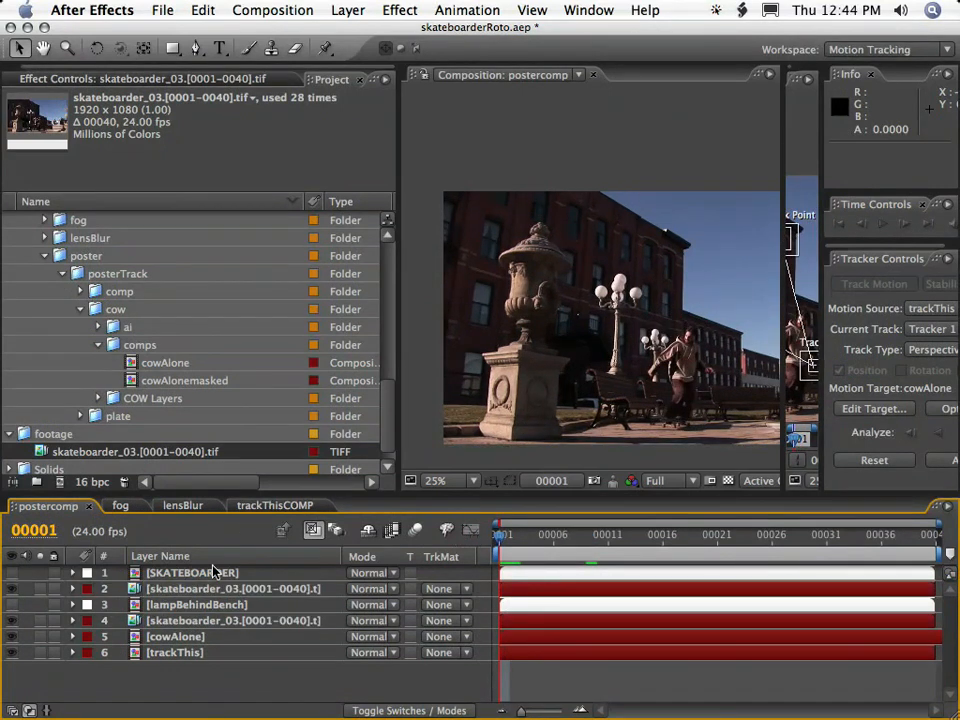
Set alpha track mattes so the upper footage copy uses SKATEBOARDER and the lower copy uses lampBehindBench.
click(445, 590)
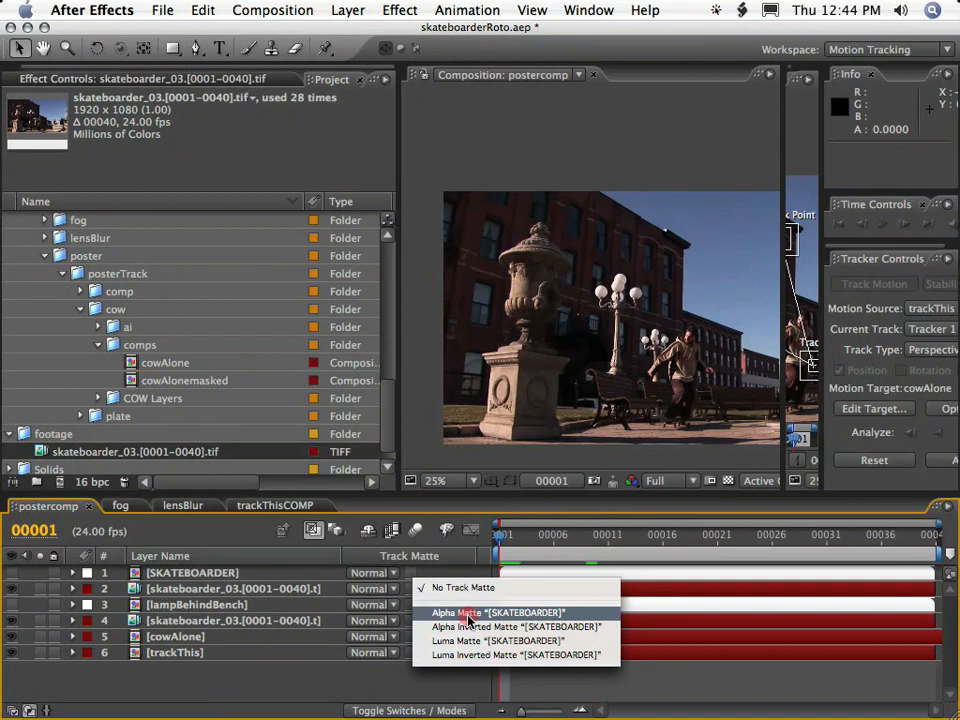
click(468, 614)
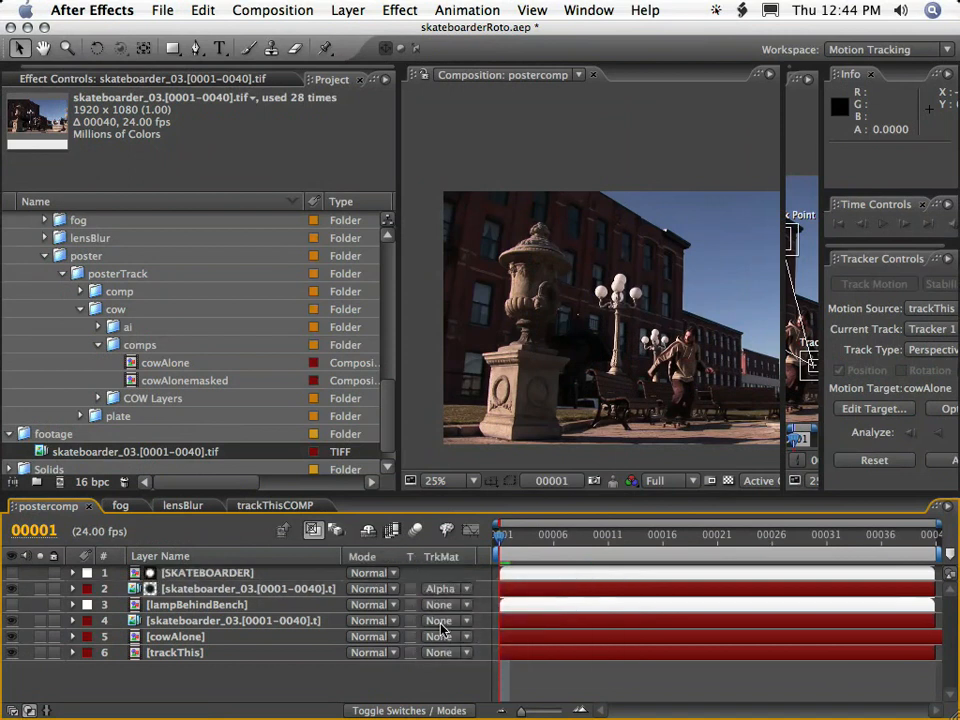
click(441, 622)
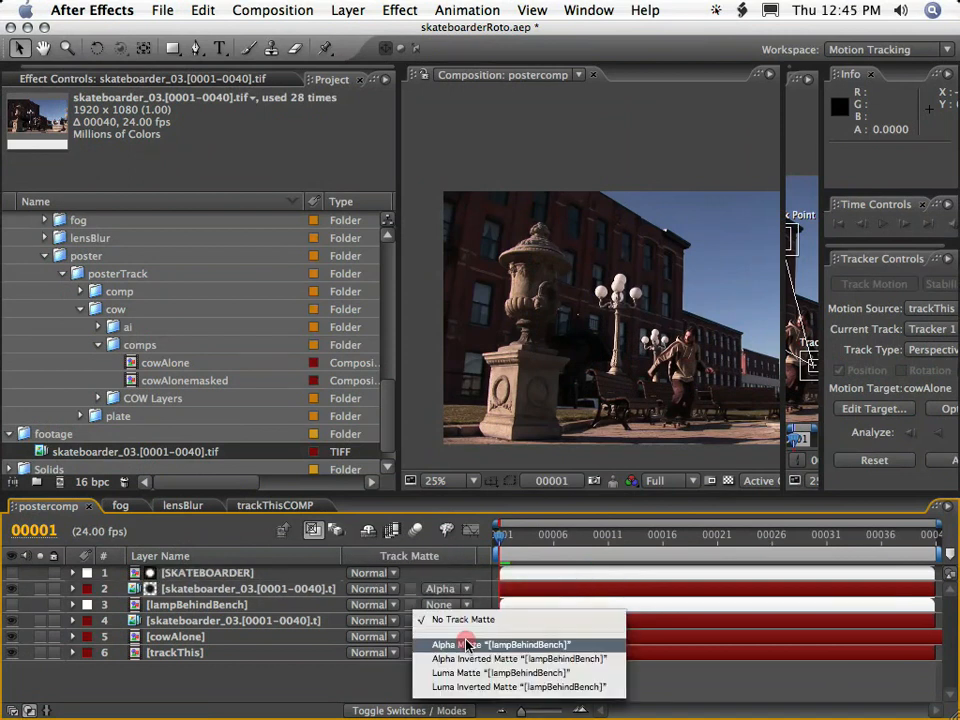
click(466, 645)
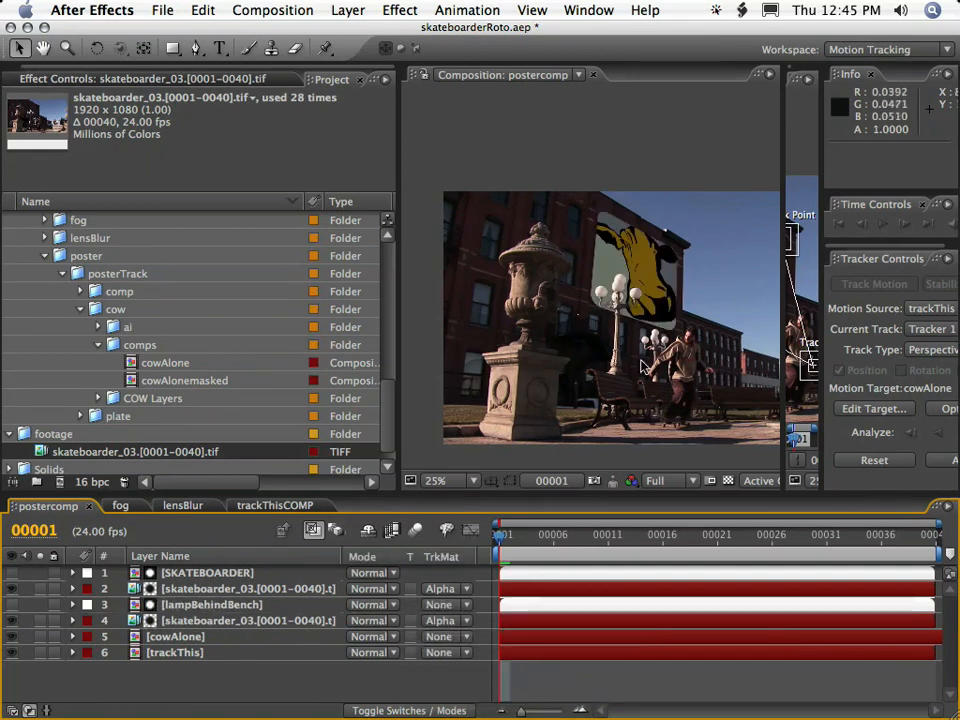
Play a half-resolution RAM preview of postercomp in an enlarged viewer to examine the lamp and skateboarder over the poster.
key(period)
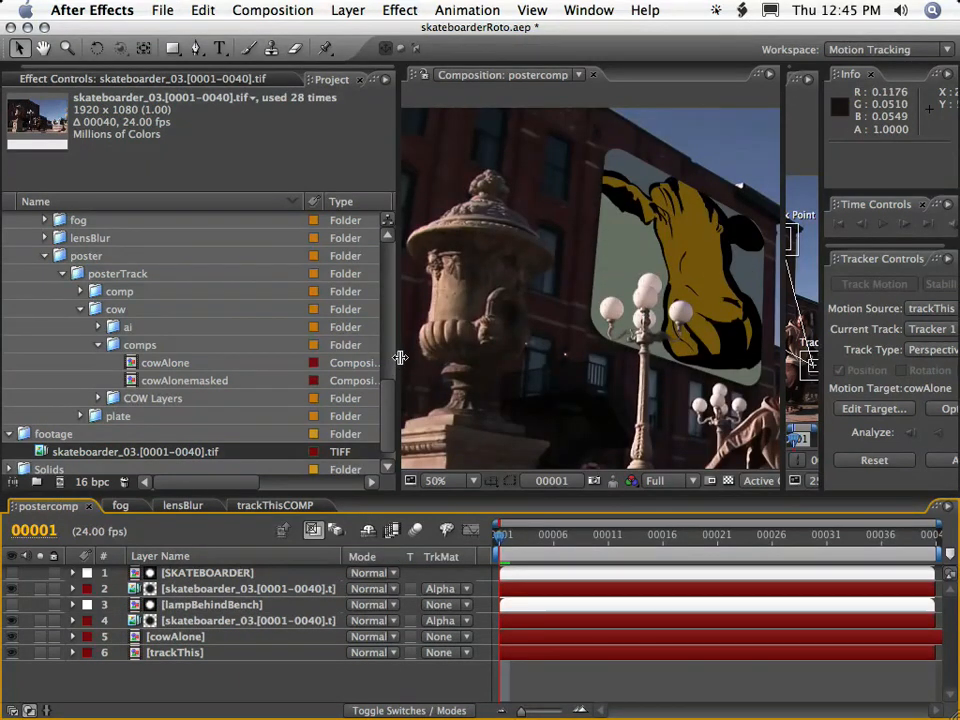
drag(400, 357, 120, 358)
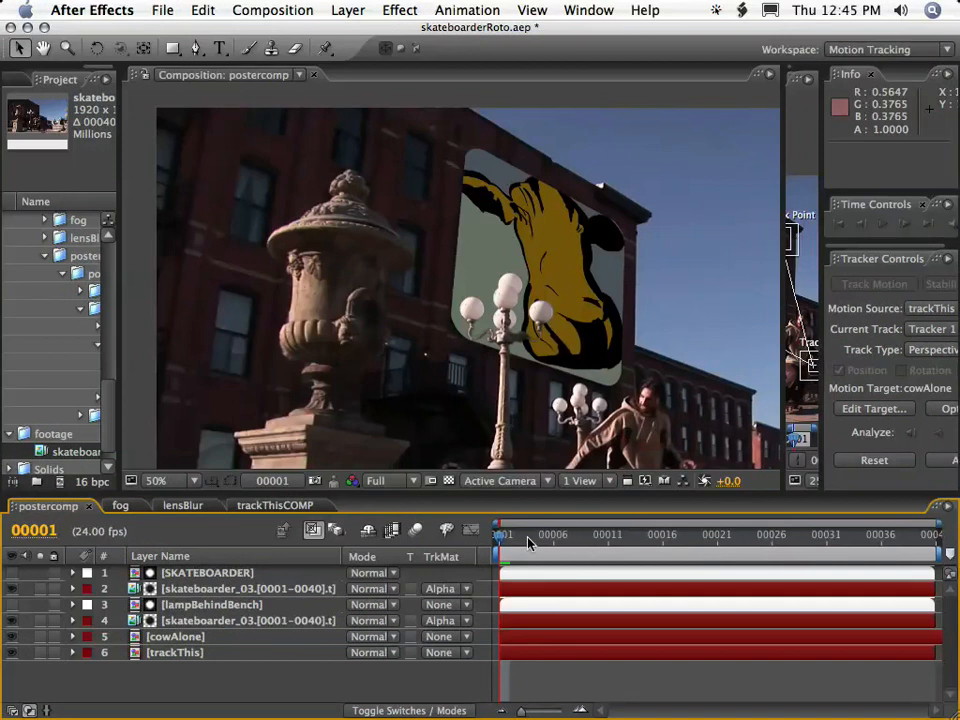
click(381, 482)
click(392, 512)
key(grave)
key(space)
drag(613, 390, 468, 278)
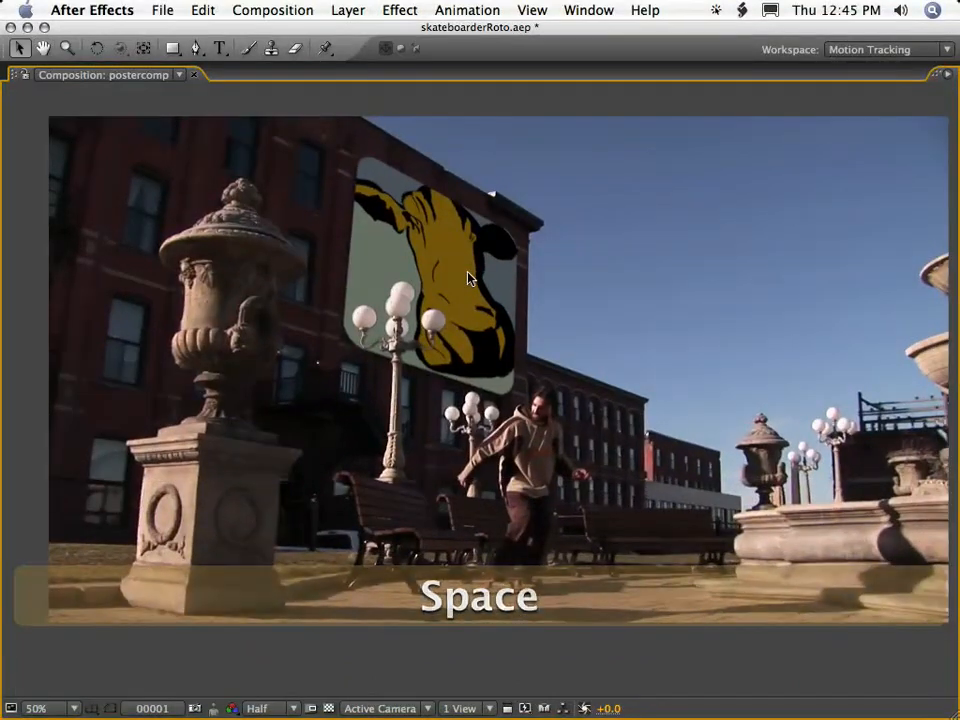
key(KP_0)
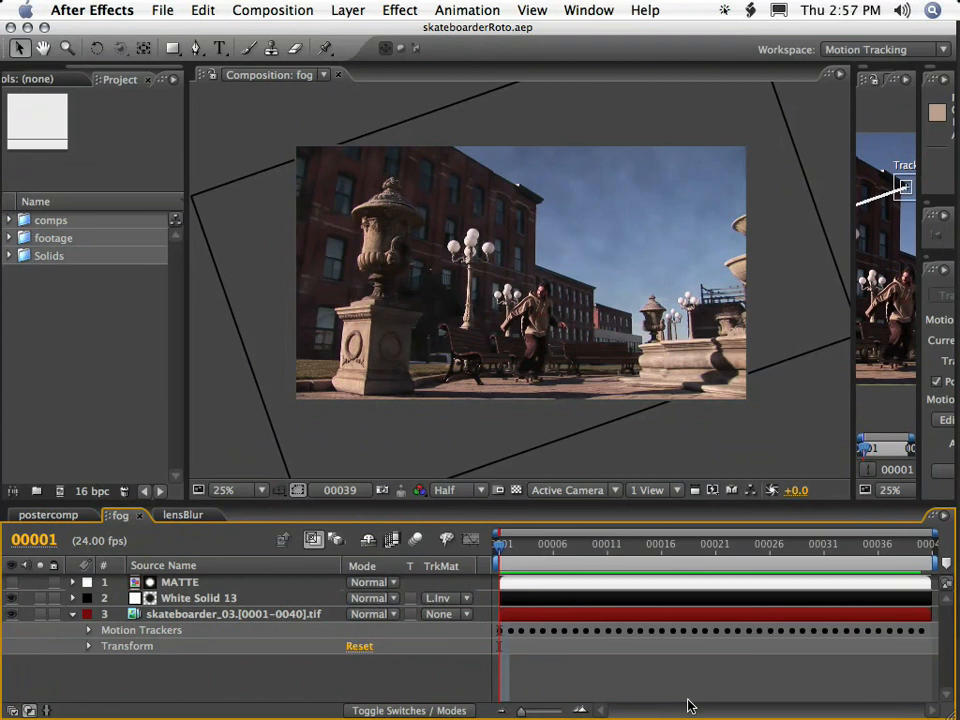
Preview the fog composition and compare the shot with the White Solid 13 fog layer hidden and shown.
key(KP_0)
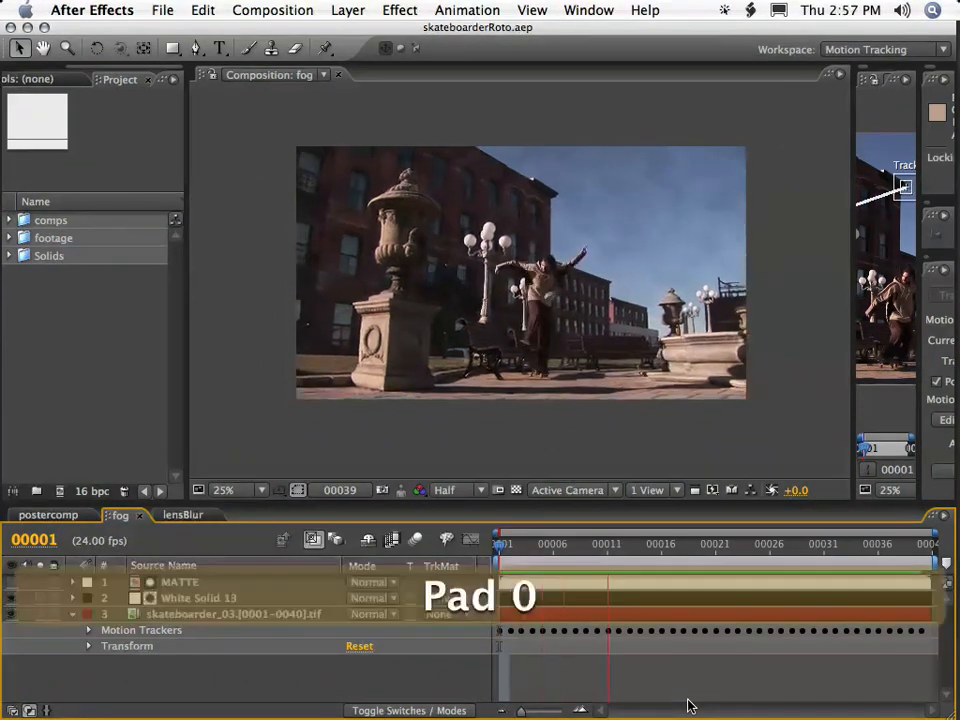
key(KP_0)
click(12, 599)
click(12, 599)
click(12, 599)
click(12, 599)
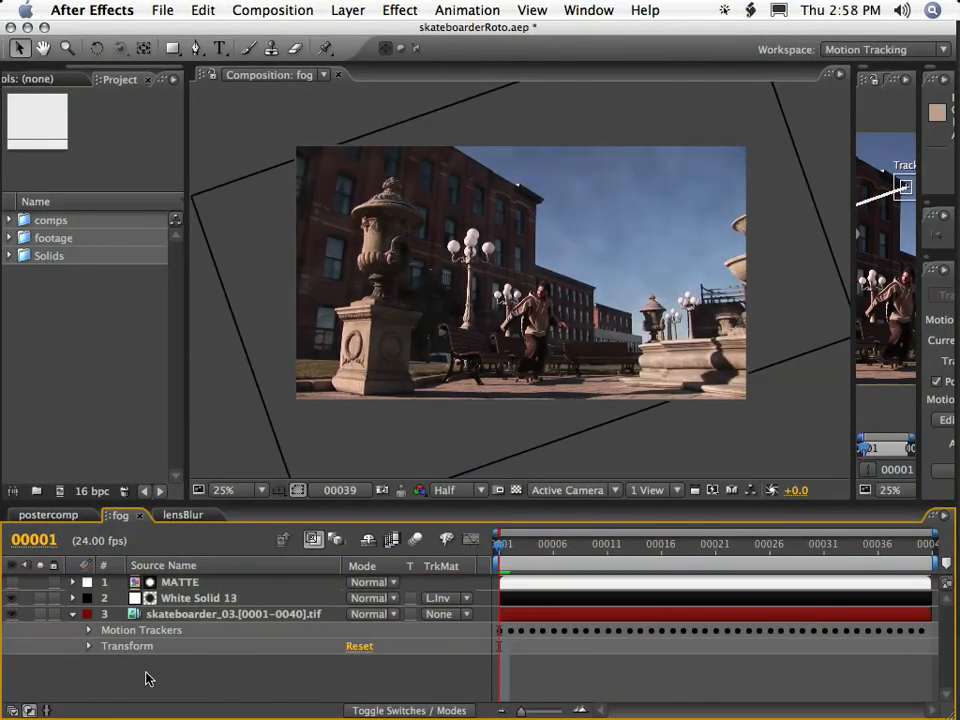
Delete the MATTE and White Solid 13 layers from the fog composition, leaving only the skateboarder footage.
click(188, 597)
shift+click(183, 589)
key(Delete)
key(Caps_Lock)
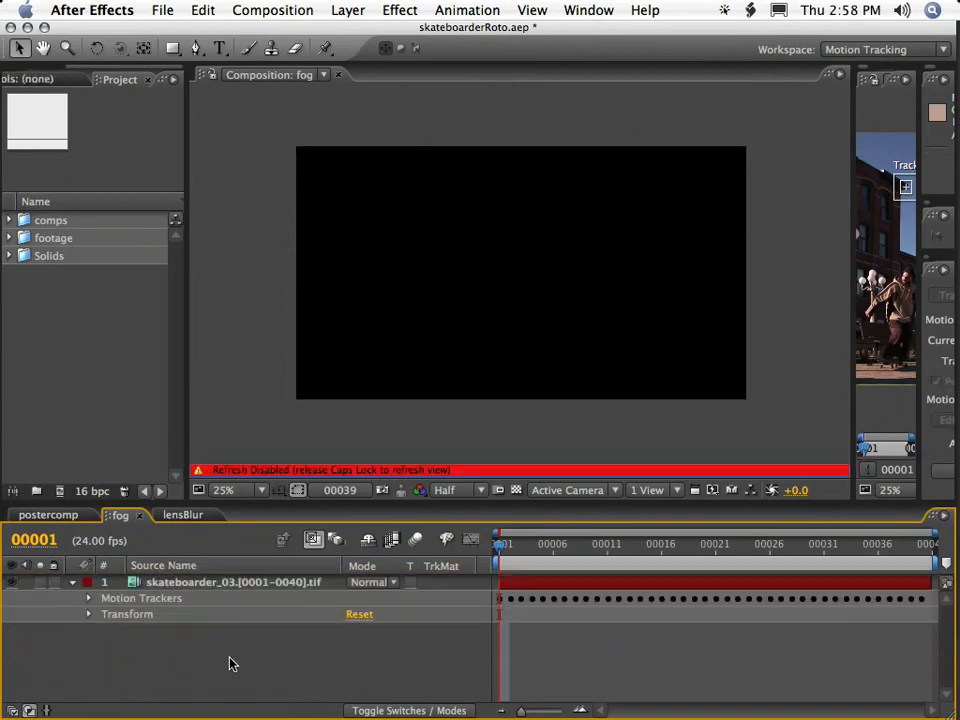
key(Caps_Lock)
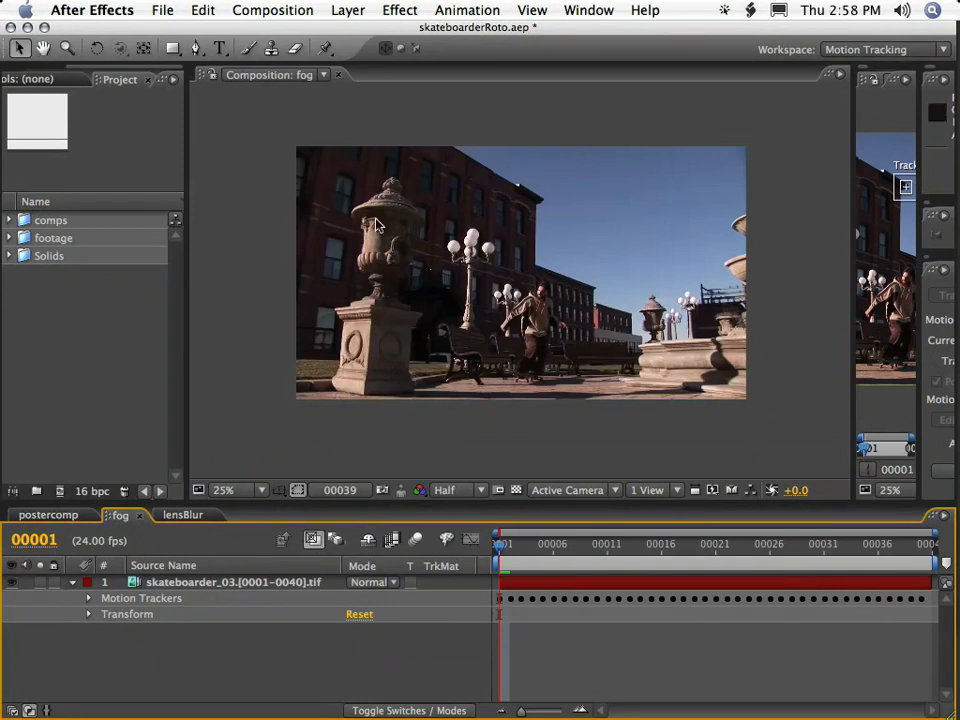
Create a white solid named fog, 2500 pixels wide and 1500 pixels high, above the skateboarder footage.
click(347, 10)
mouse_move(400, 32)
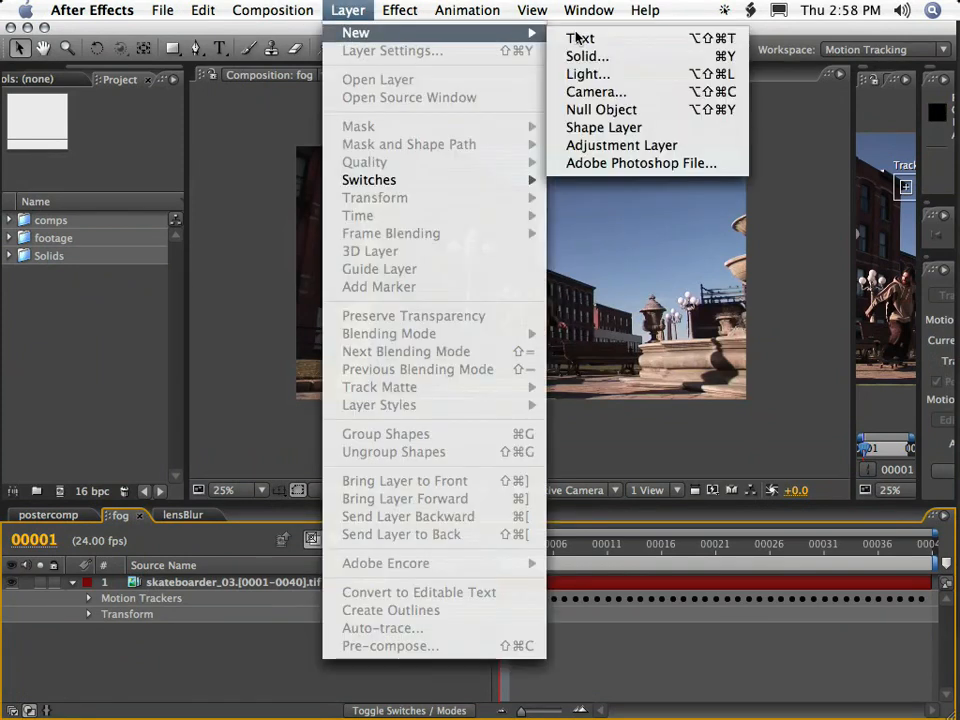
click(730, 57)
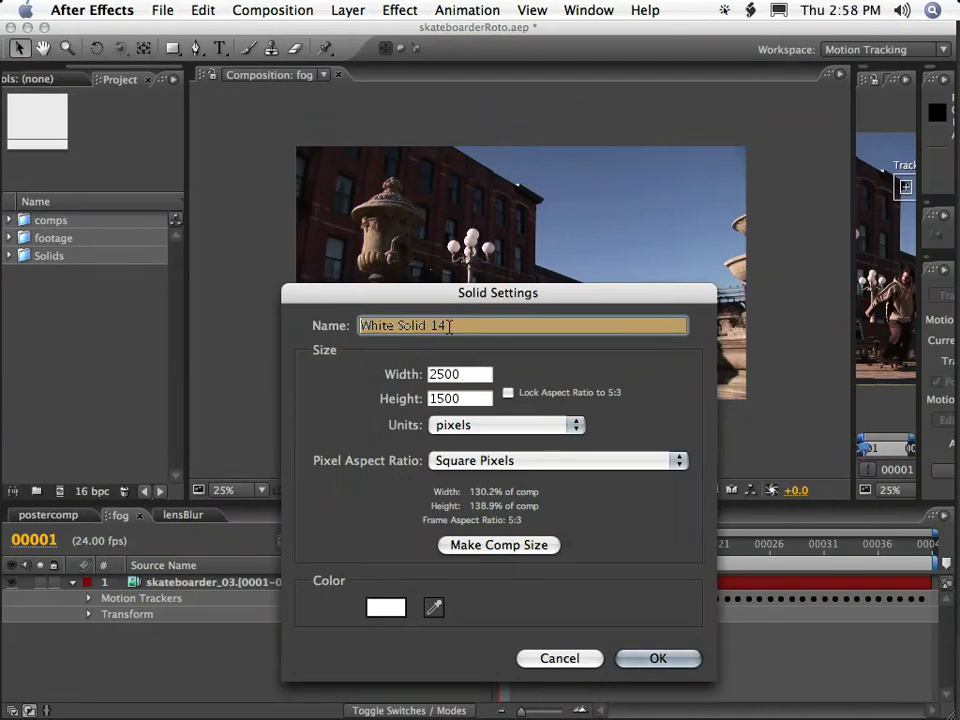
text(fog)
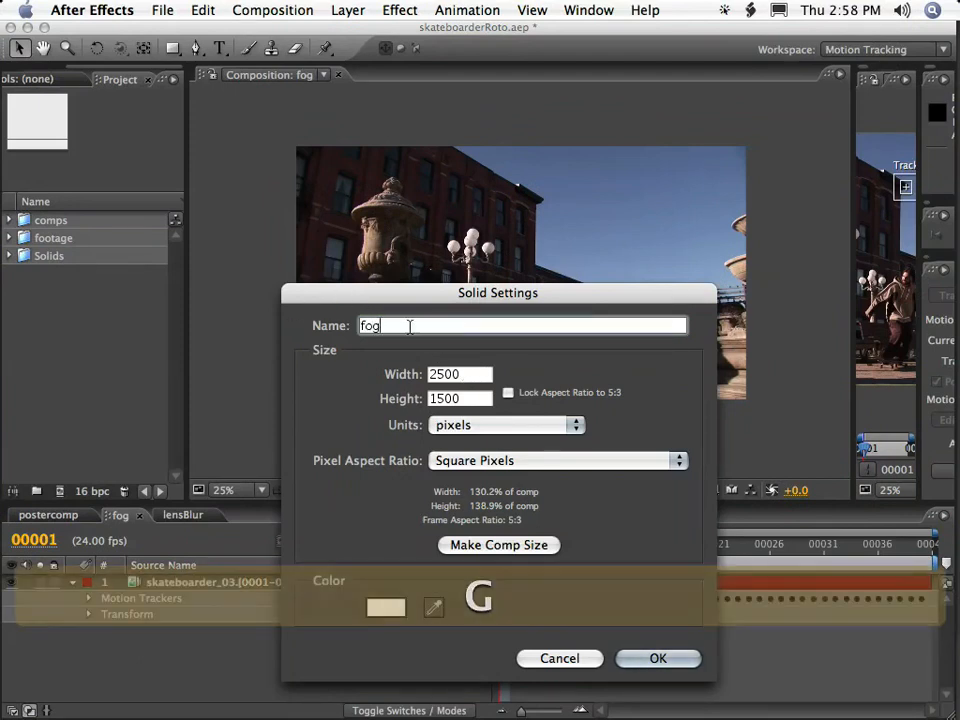
click(508, 546)
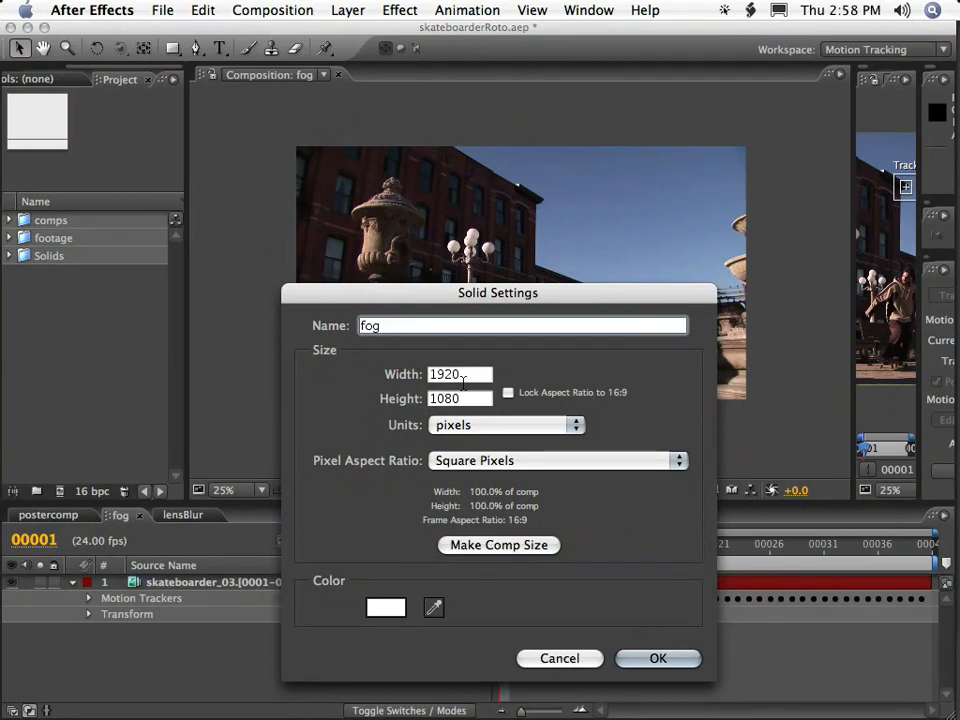
drag(462, 378, 398, 364)
text(2500)
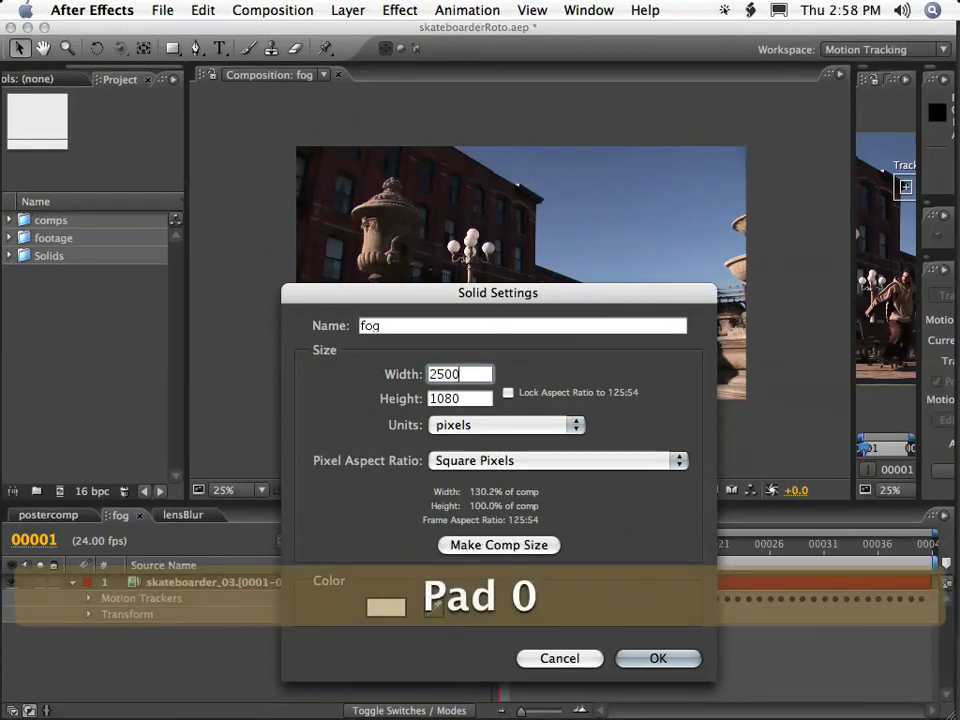
drag(466, 403, 391, 385)
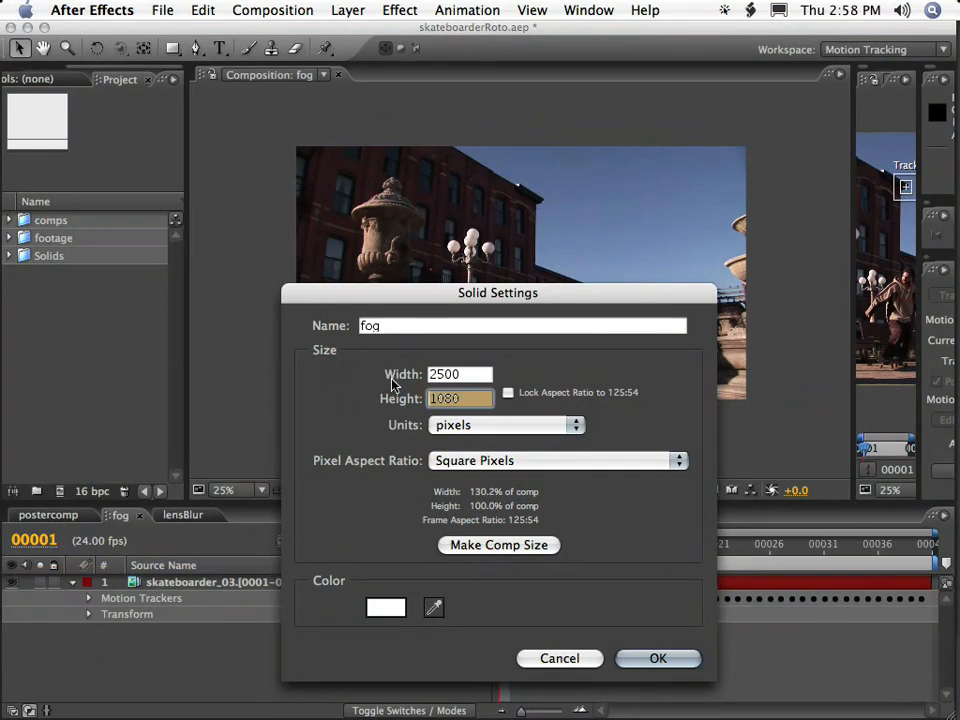
text(1500)
key(Return)
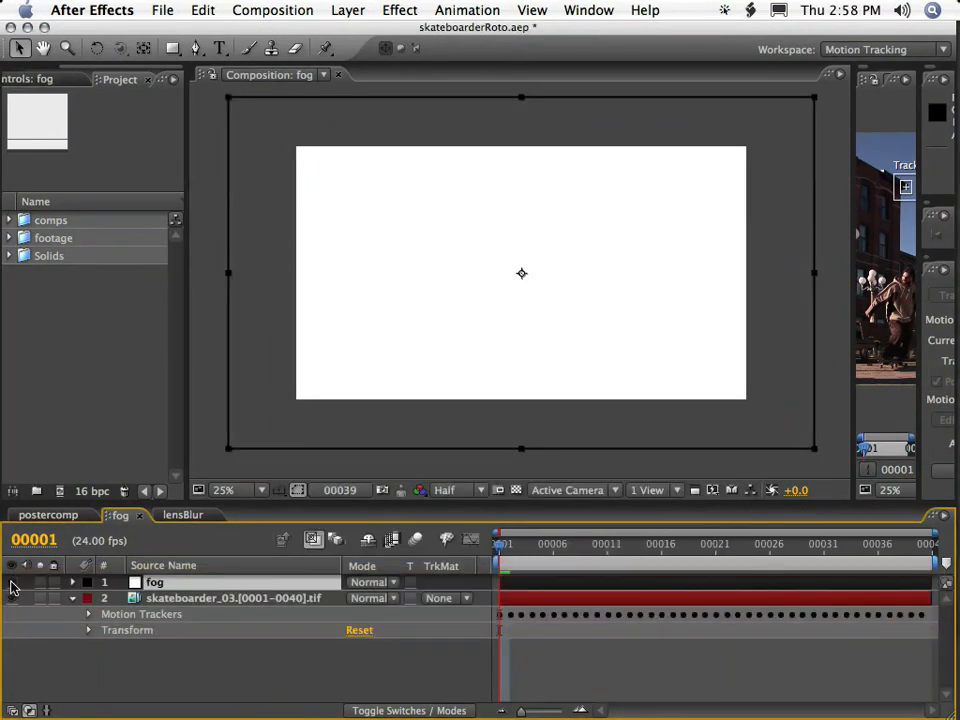
Add the MATTE comp from the 01_MATTE folder above the fog layer, with MATTE hidden and fog visible.
click(12, 583)
key(Return)
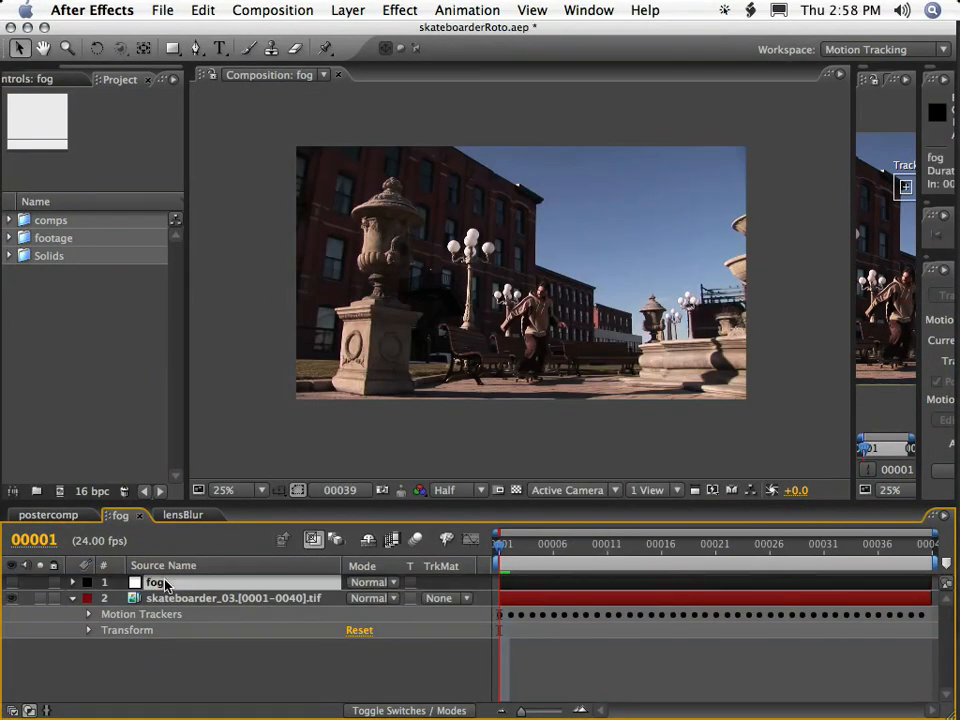
click(9, 221)
click(27, 238)
click(84, 258)
drag(84, 260, 224, 590)
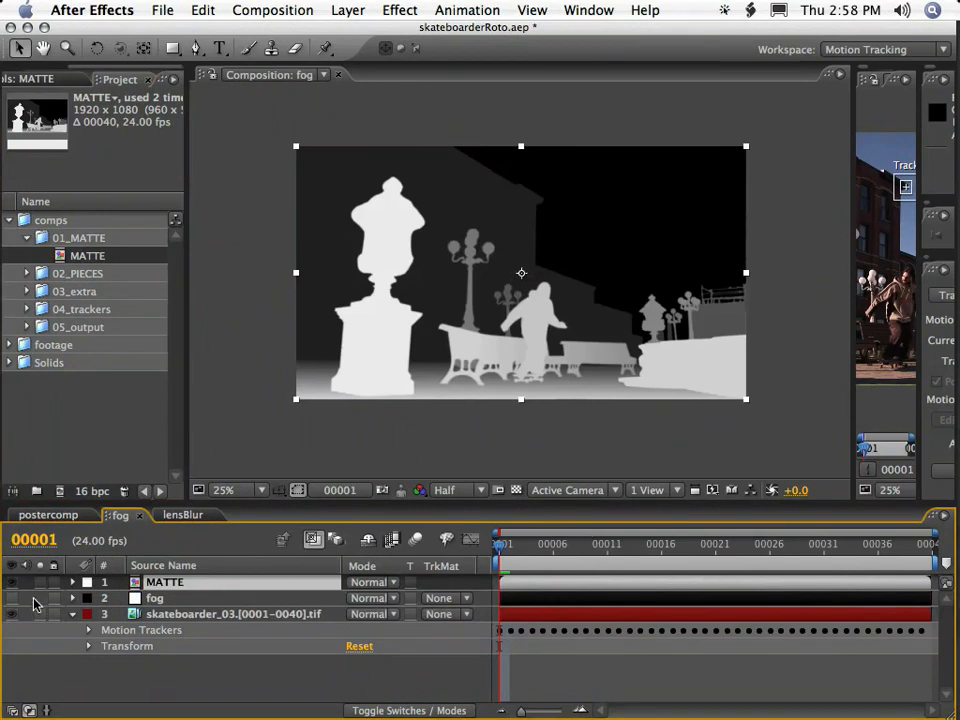
click(11, 583)
click(12, 598)
Apply the Fractal Noise effect to the fog layer and set its transform scale to 132.
click(155, 598)
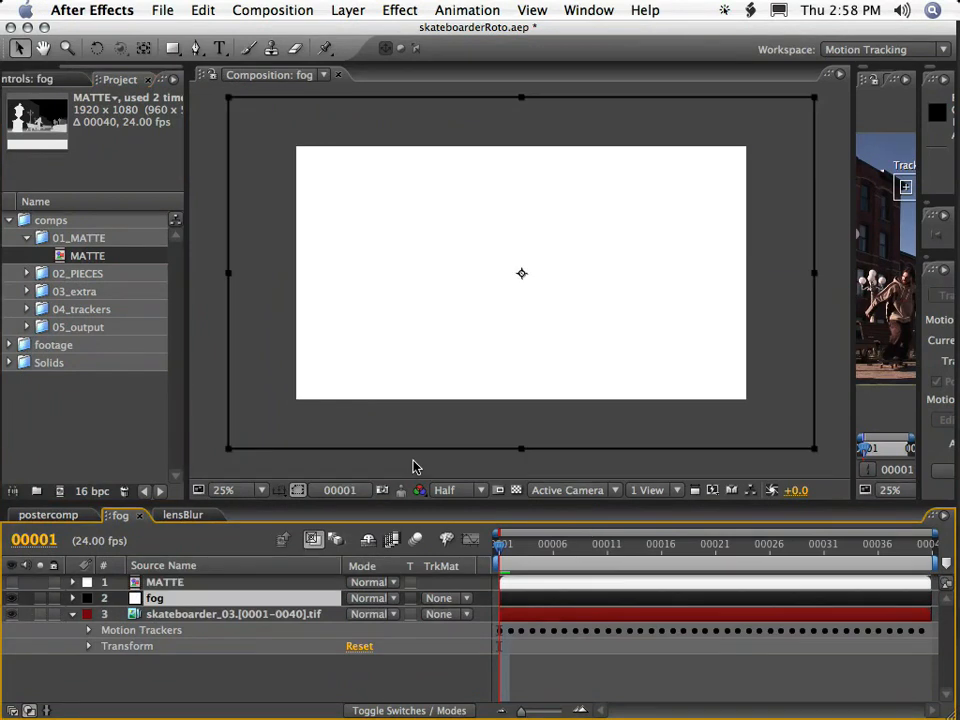
click(390, 10)
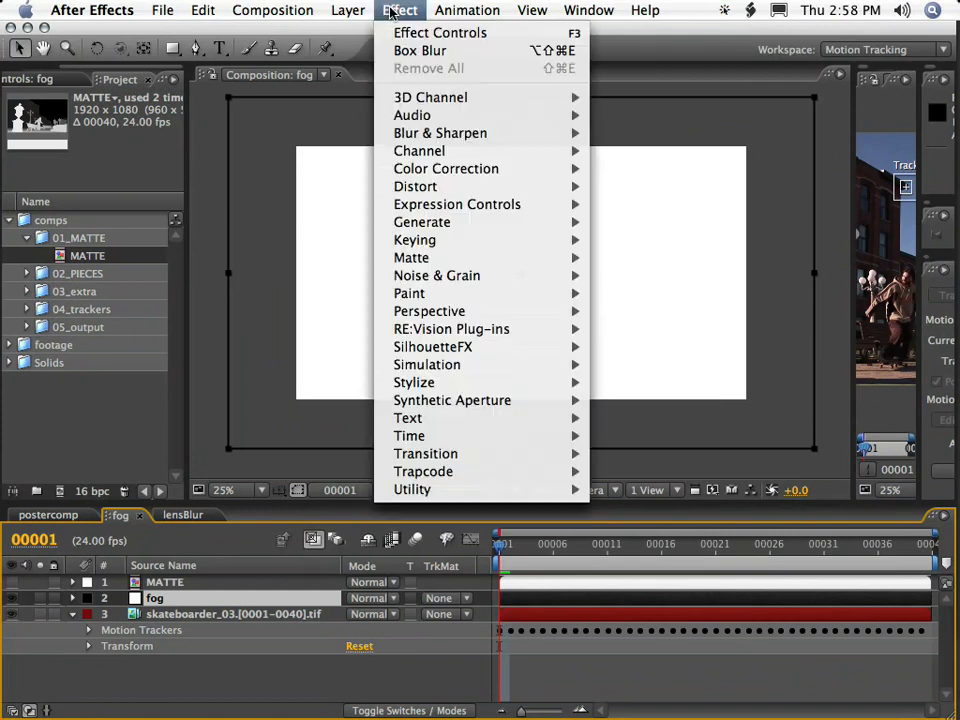
mouse_move(500, 206)
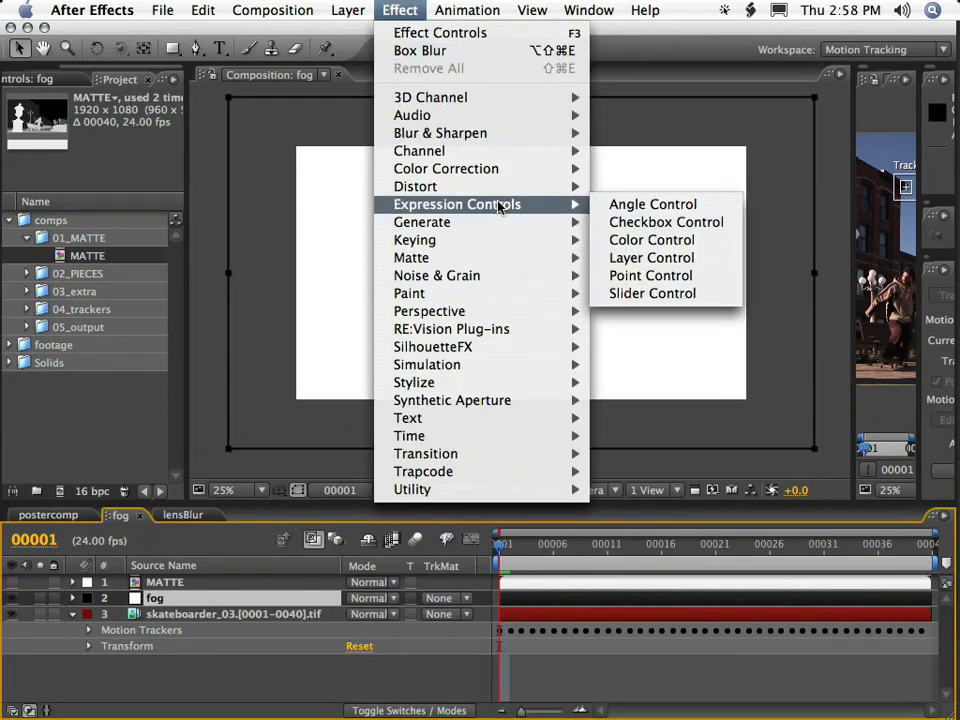
mouse_move(508, 274)
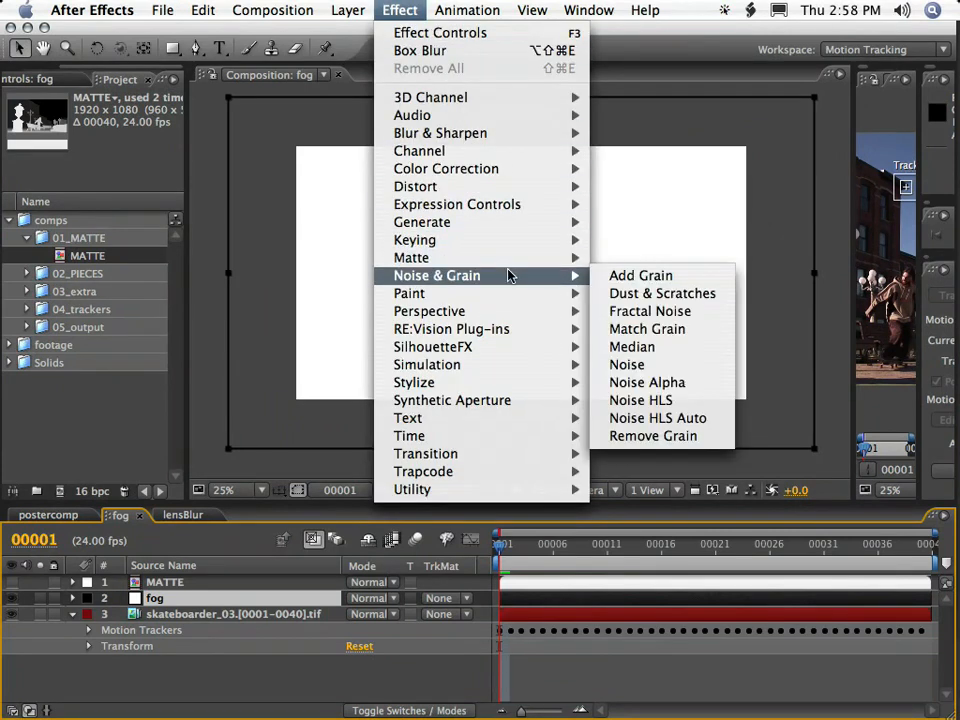
click(680, 320)
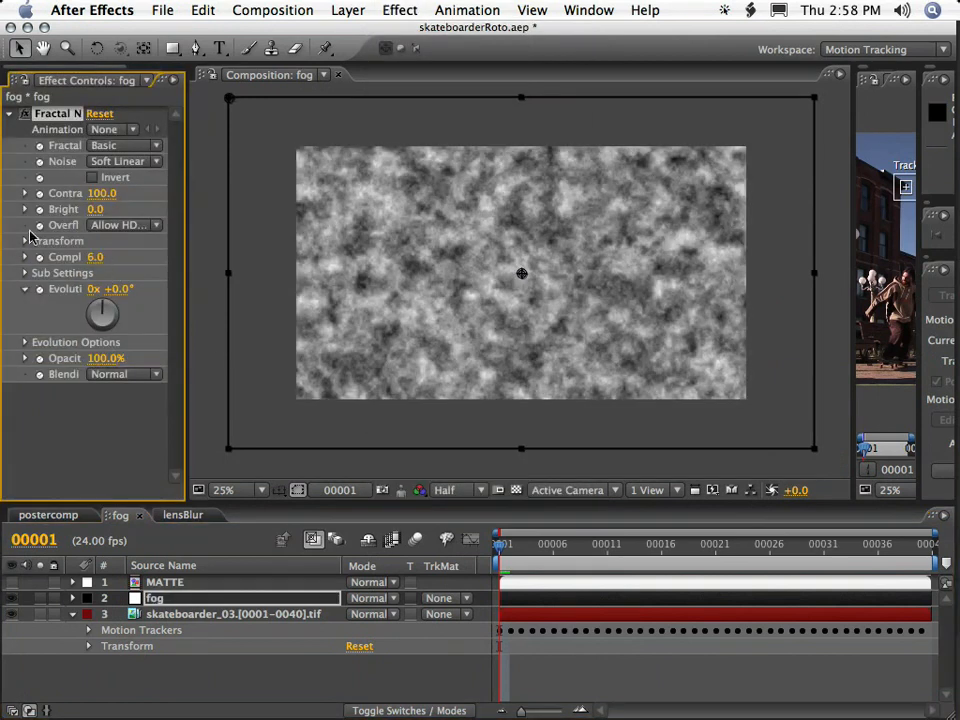
click(25, 242)
drag(122, 289, 138, 288)
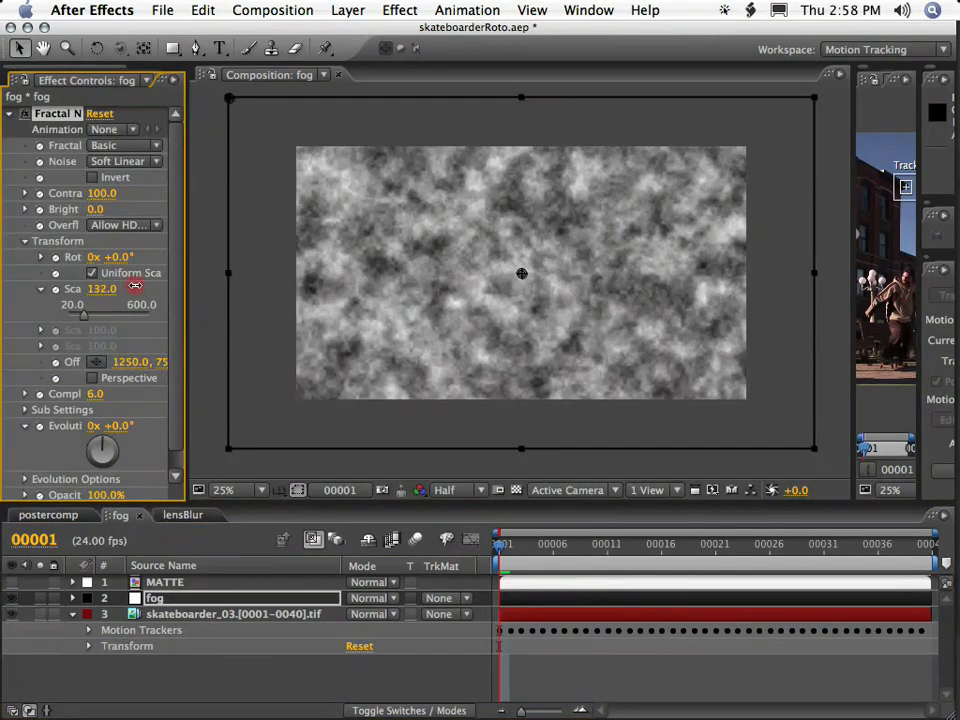
Keyframe the Fractal Noise Evolution from 0° at frame 1 to 200° at frame 40 and preview the moving noise.
click(39, 426)
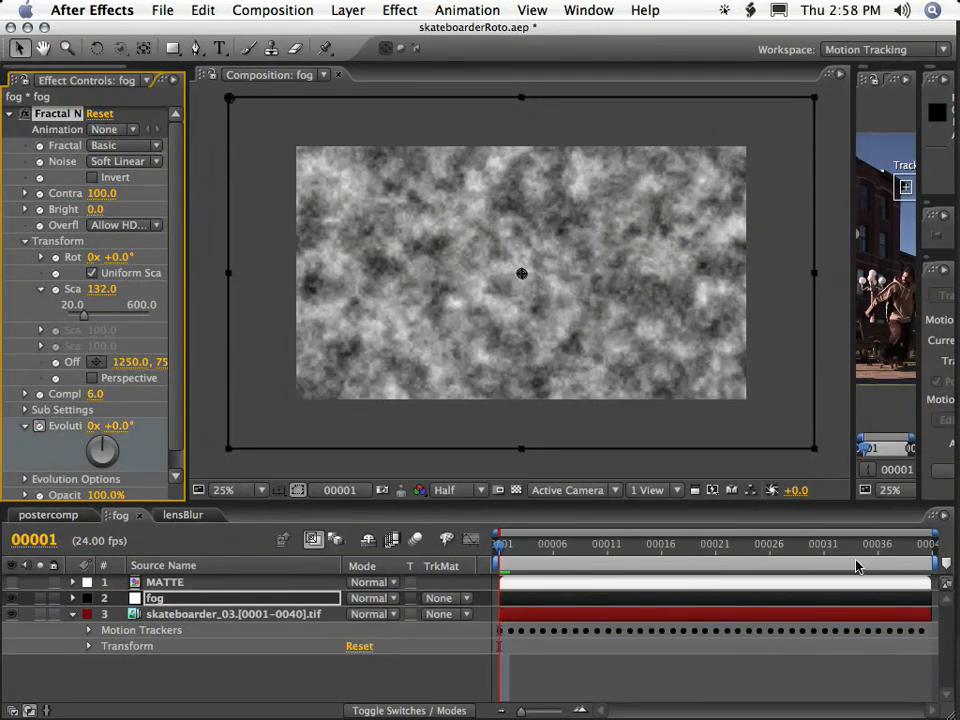
click(918, 551)
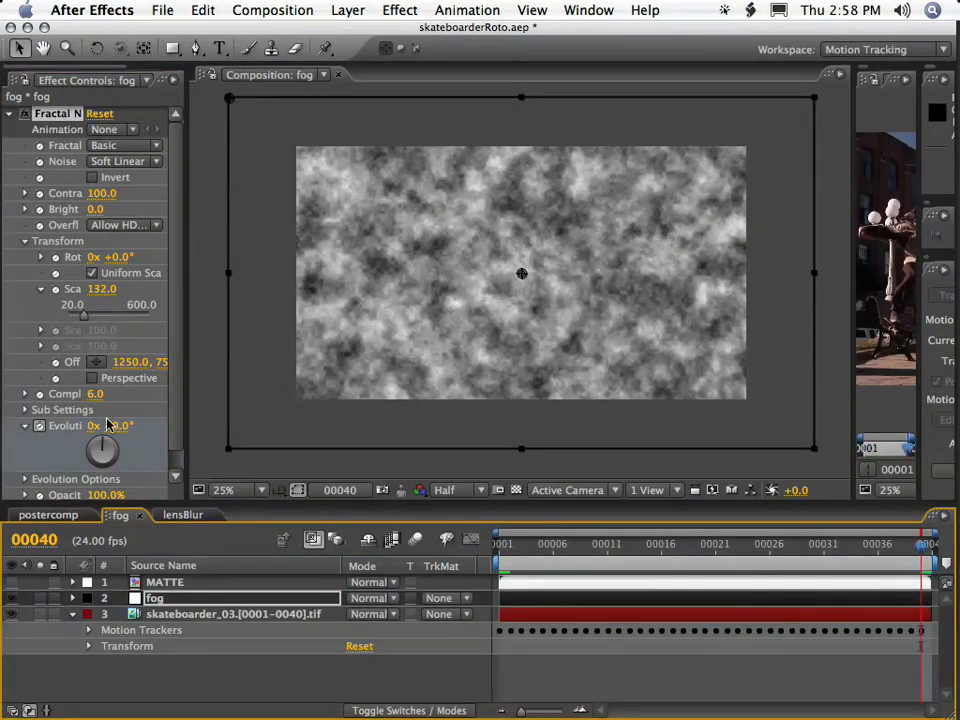
click(118, 426)
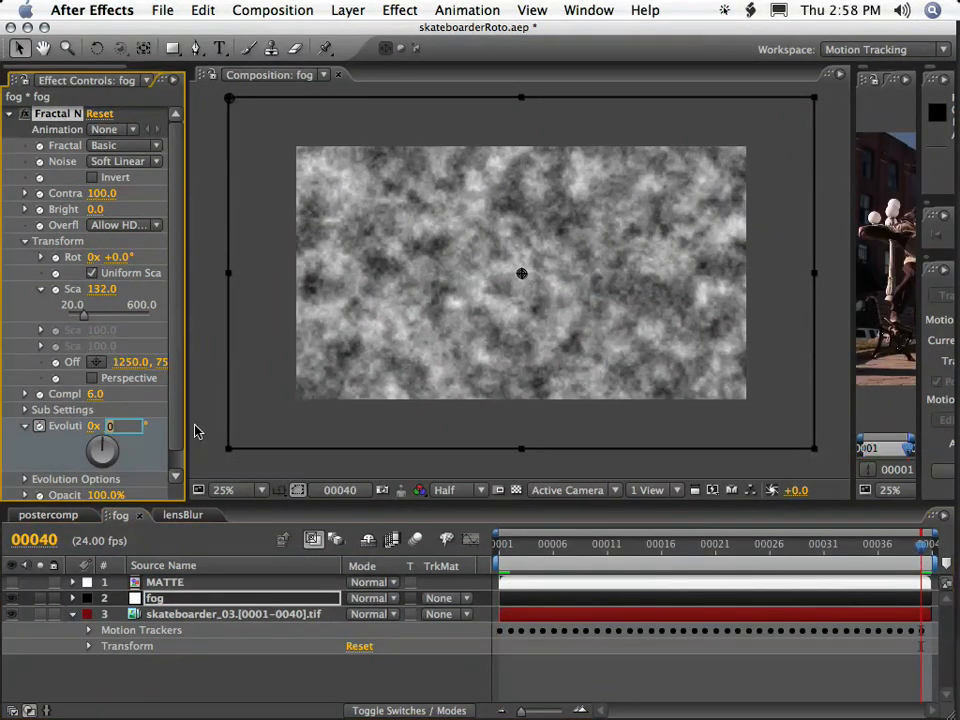
text(0)
key(KP_Enter)
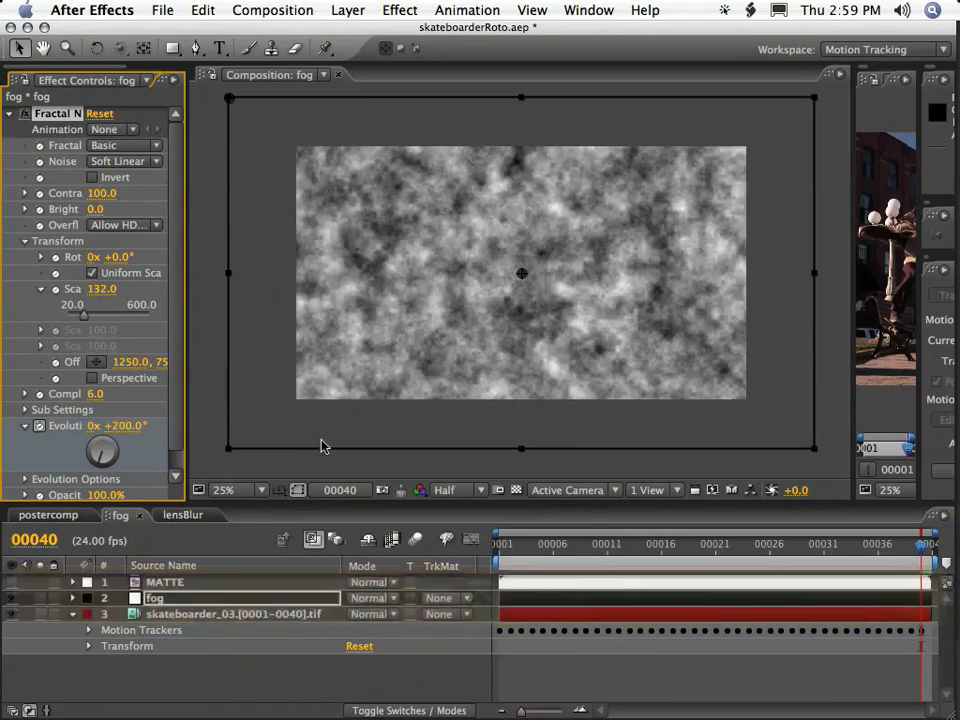
key(KP_0)
key(KP_0)
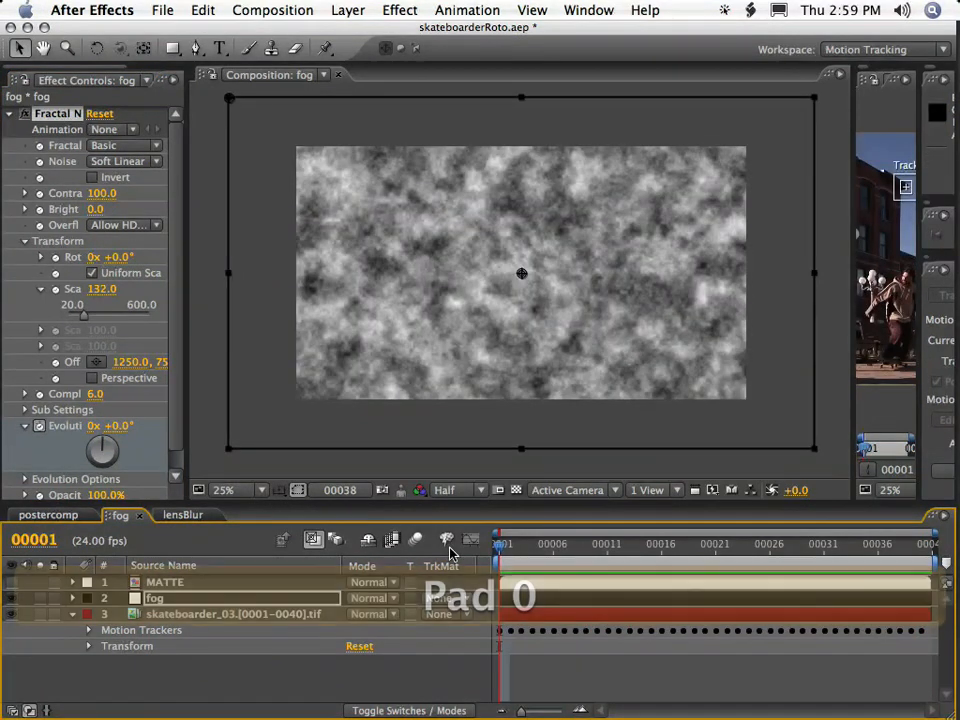
Set the fog layer's track matte to Luma Inverted, using the MATTE layer as its source.
click(161, 584)
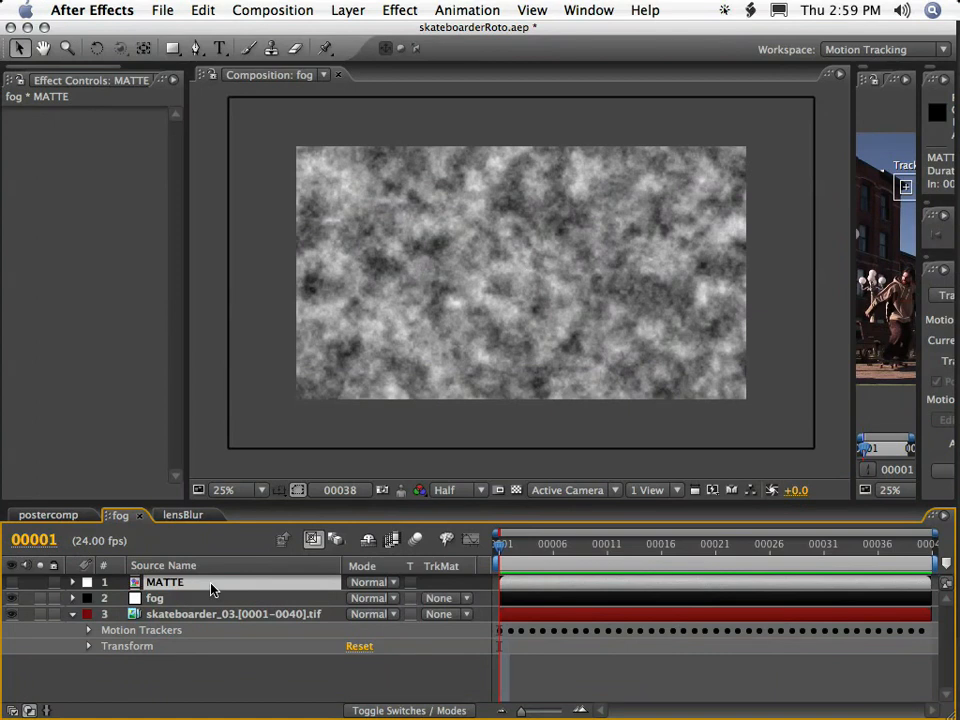
click(11, 582)
click(11, 582)
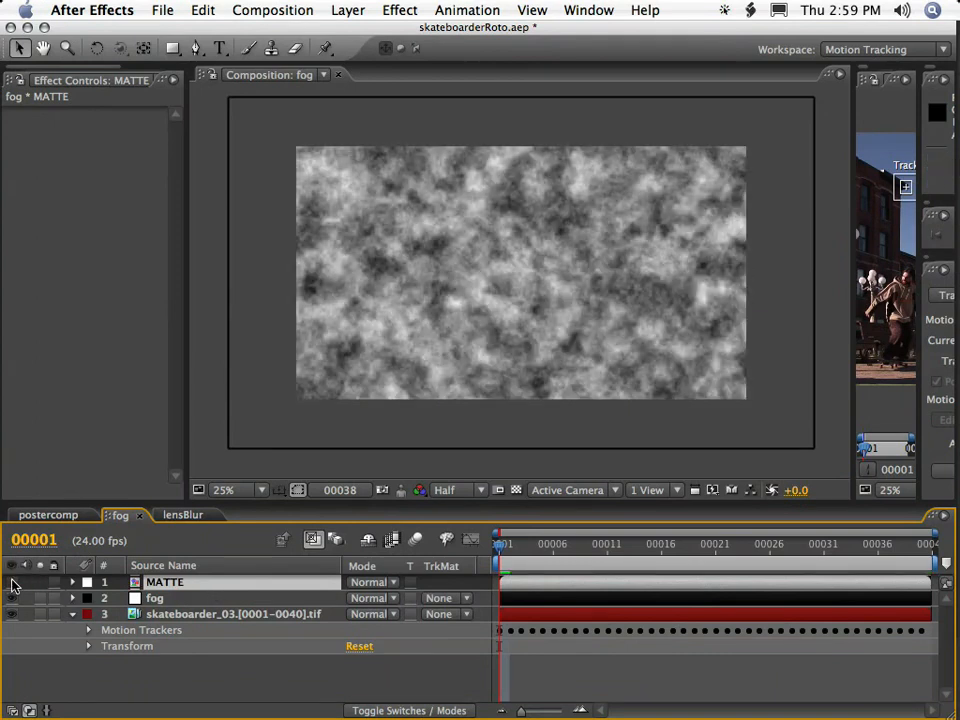
click(441, 599)
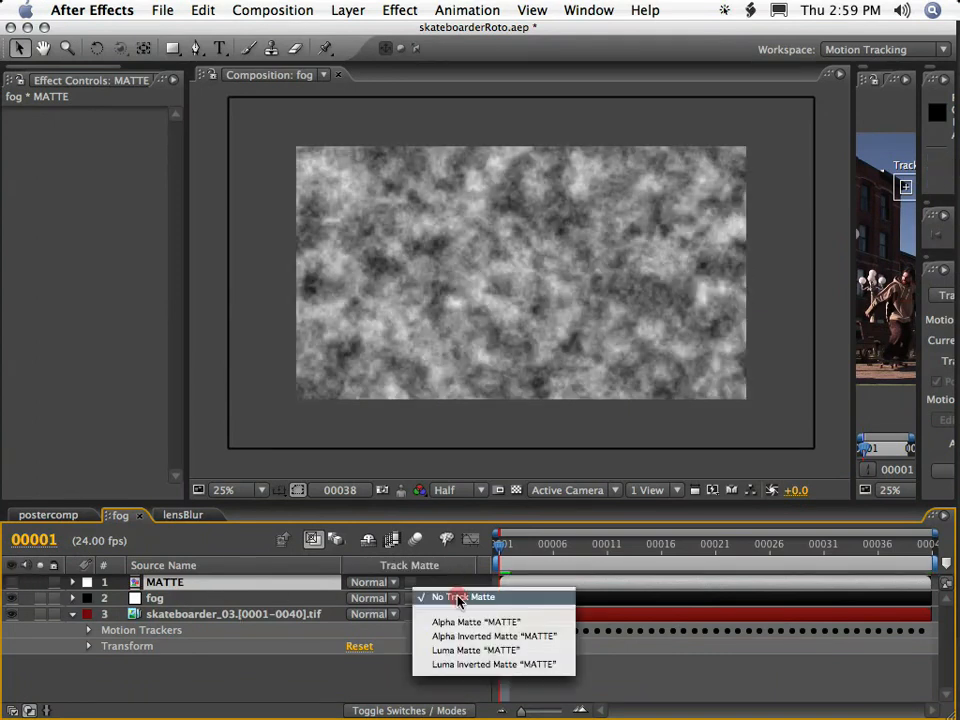
click(490, 652)
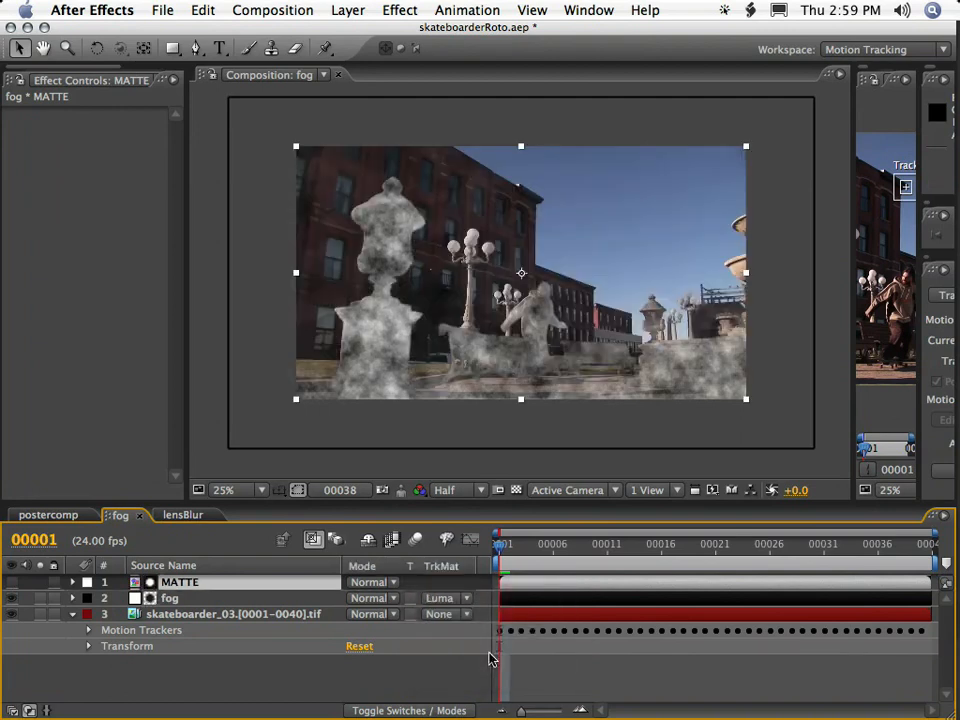
click(437, 603)
click(445, 612)
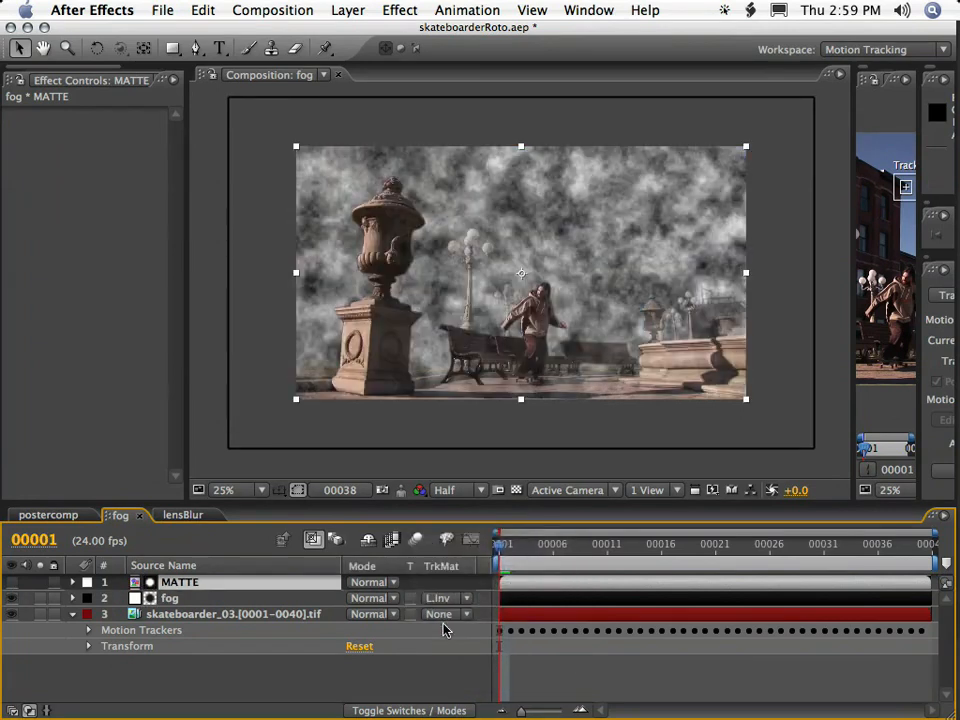
Lower the fog layer's opacity to 16% and preview the animated fog over the skateboarder footage.
click(168, 600)
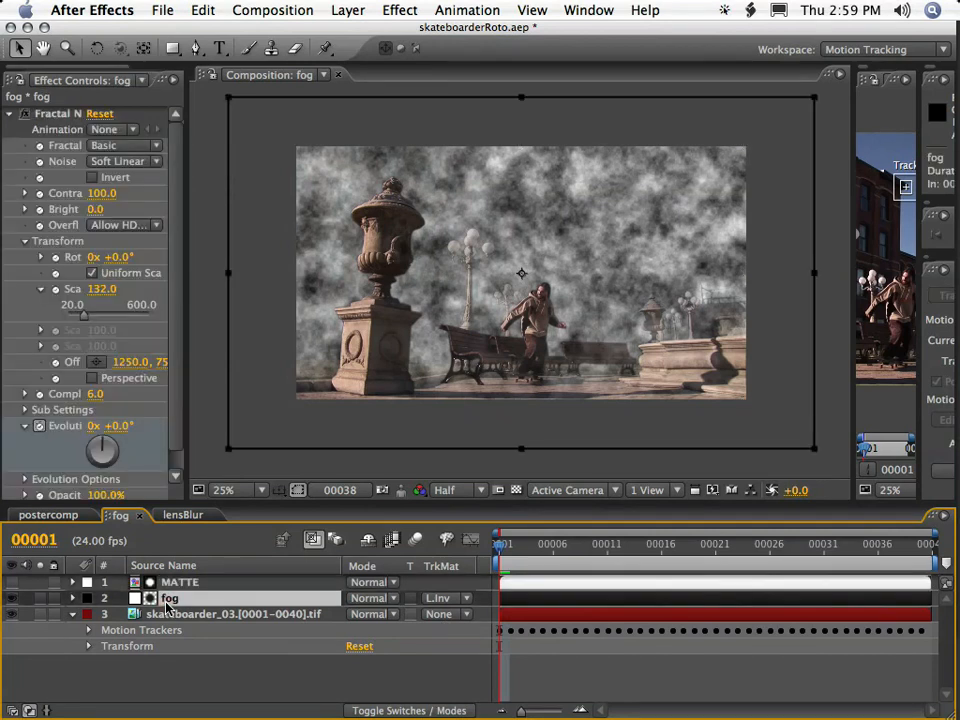
key(t)
drag(347, 612, 268, 602)
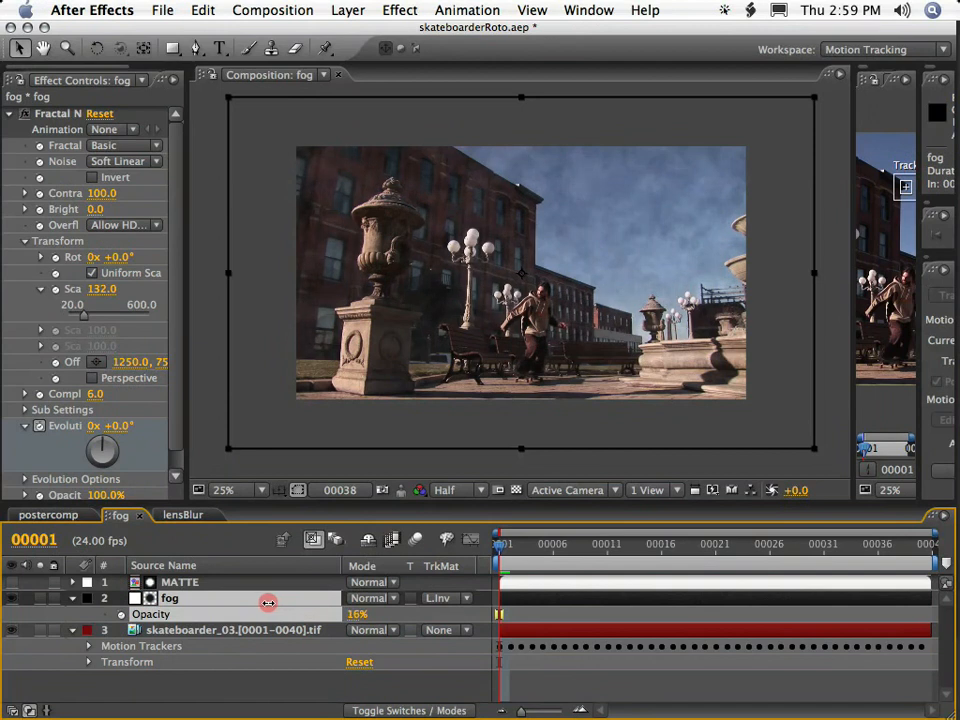
key(Return)
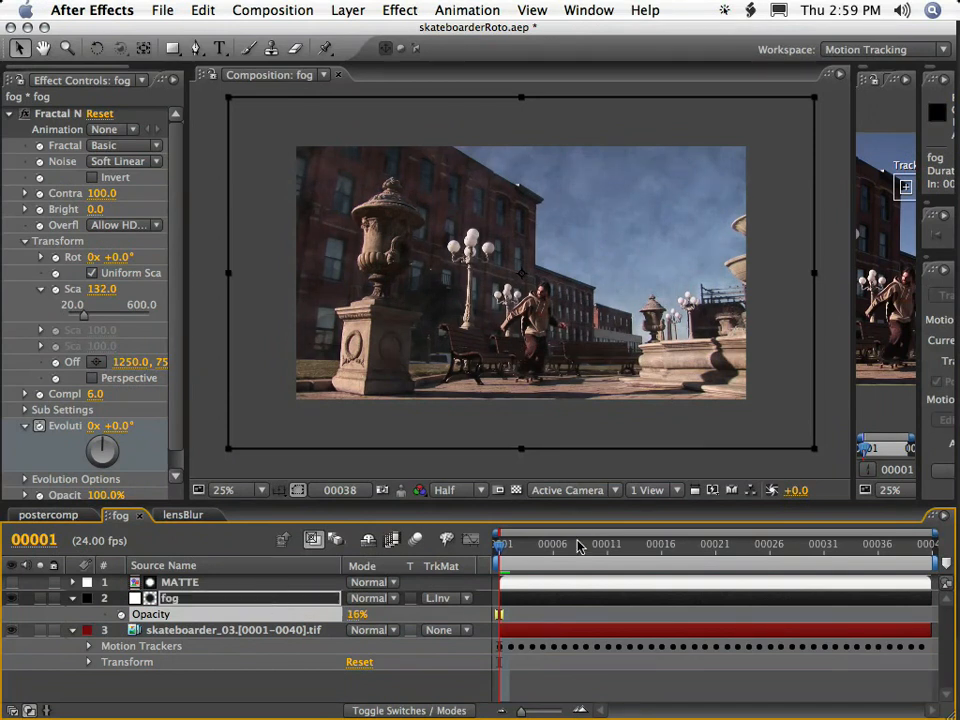
key(KP_0)
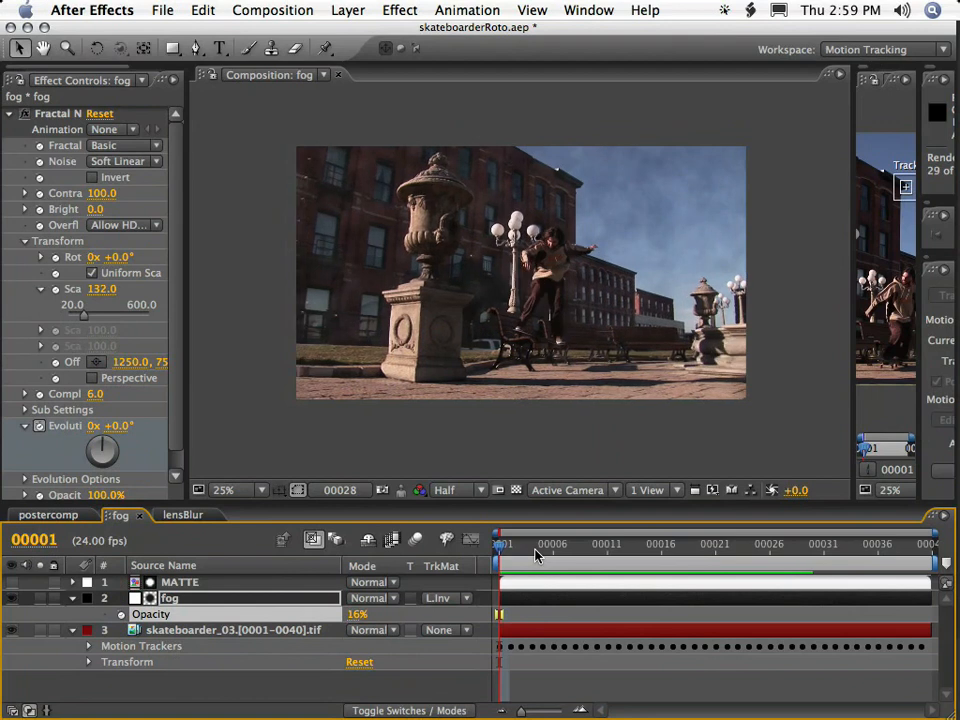
key(KP_0)
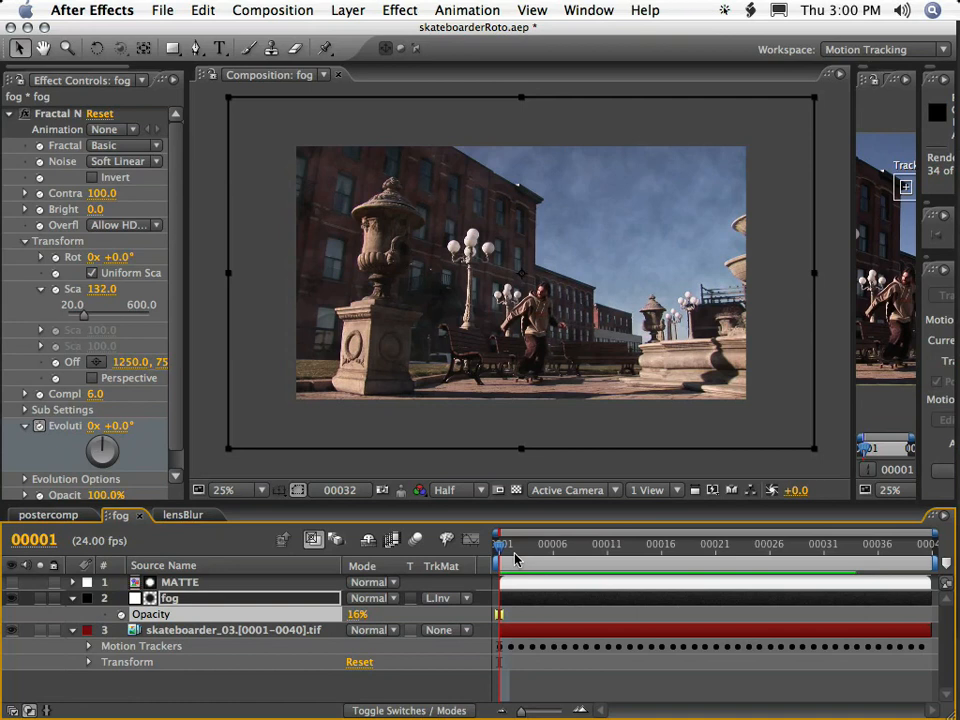
key(KP_0)
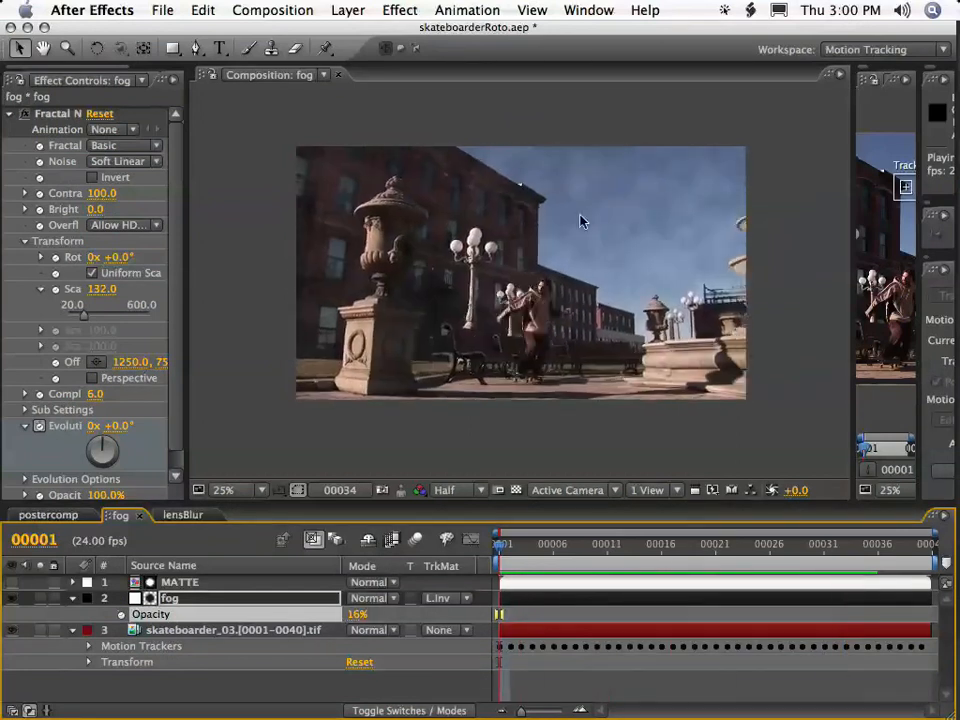
Examine how both track points follow the skateboarder footage from frame 1 to frame 33 in its layer view.
click(150, 647)
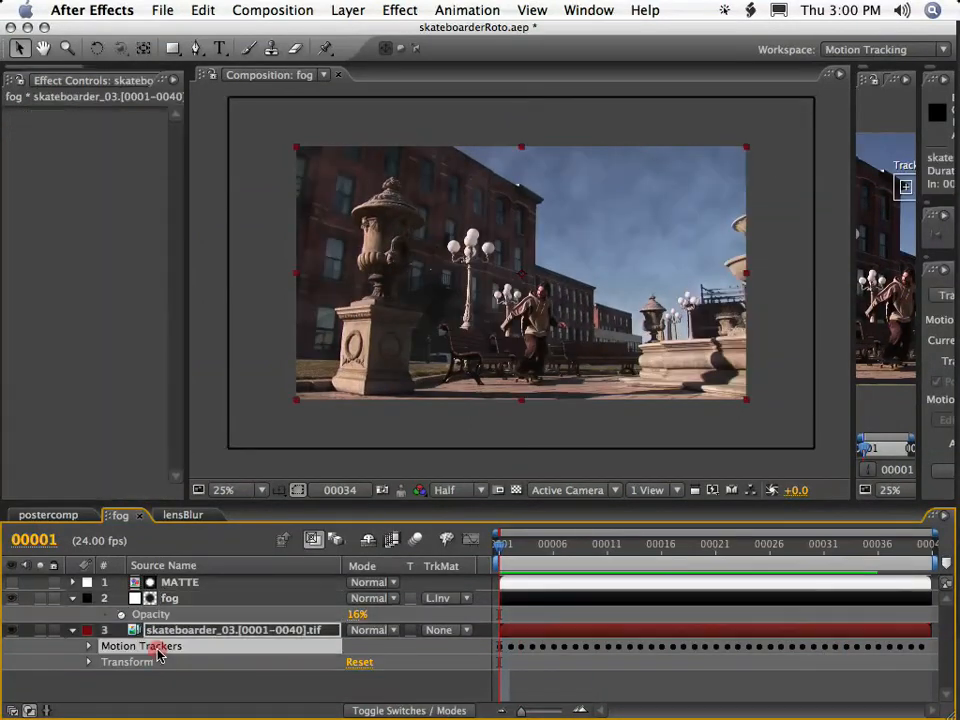
click(171, 630)
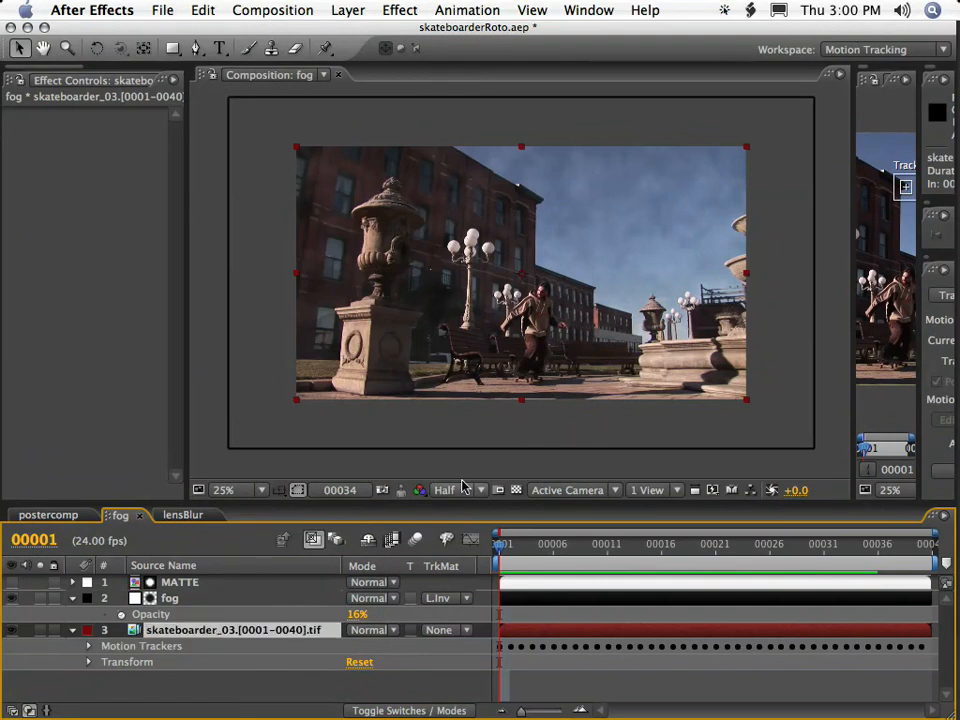
drag(852, 360, 242, 370)
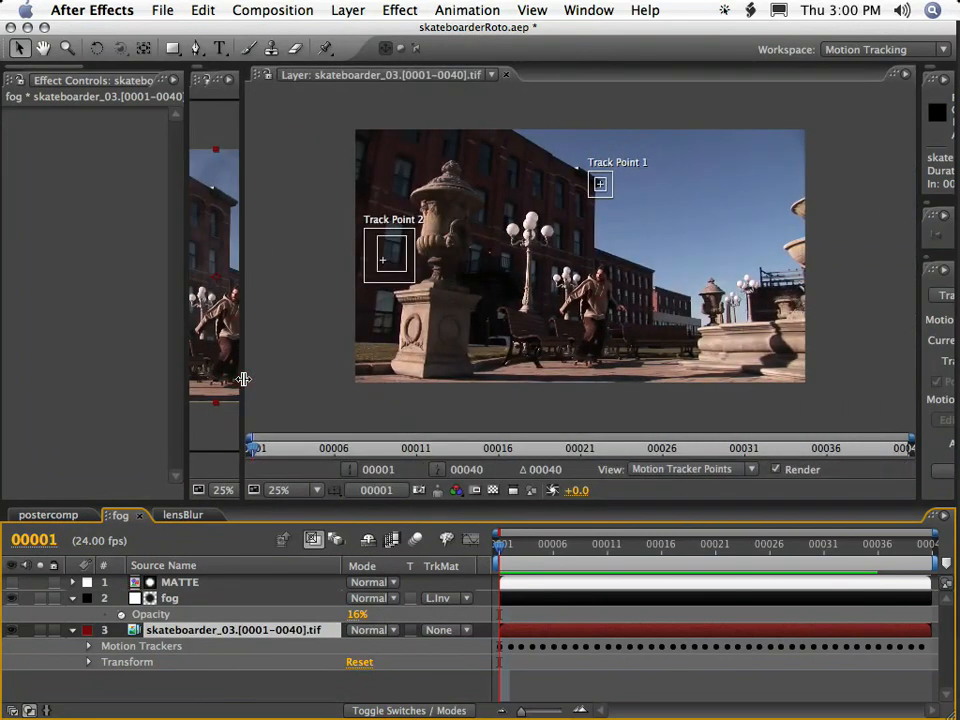
drag(603, 544, 848, 565)
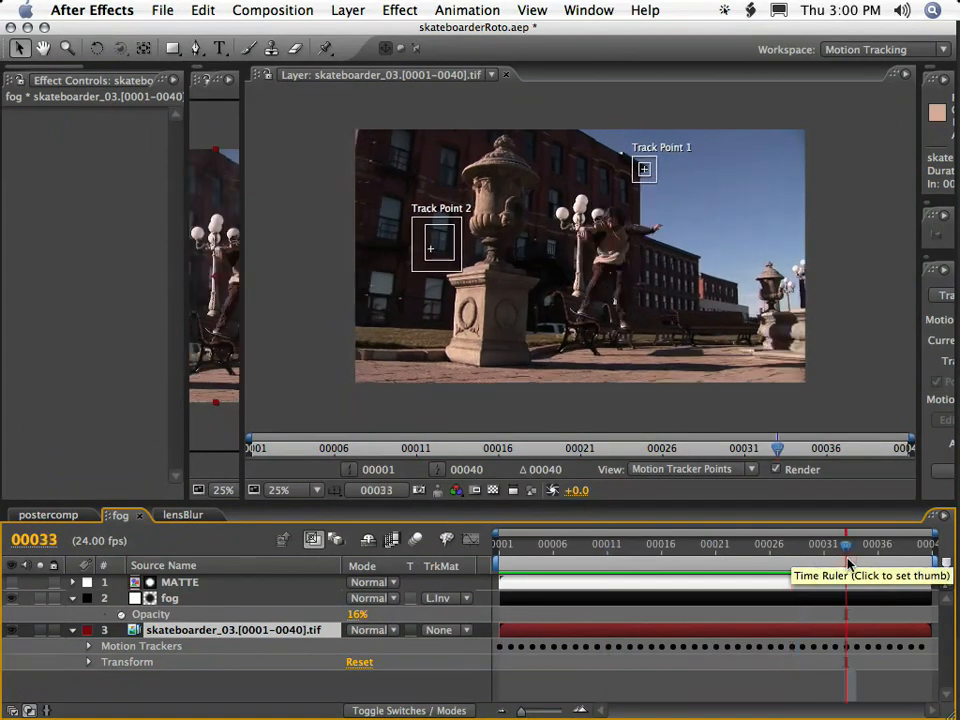
click(150, 648)
click(501, 546)
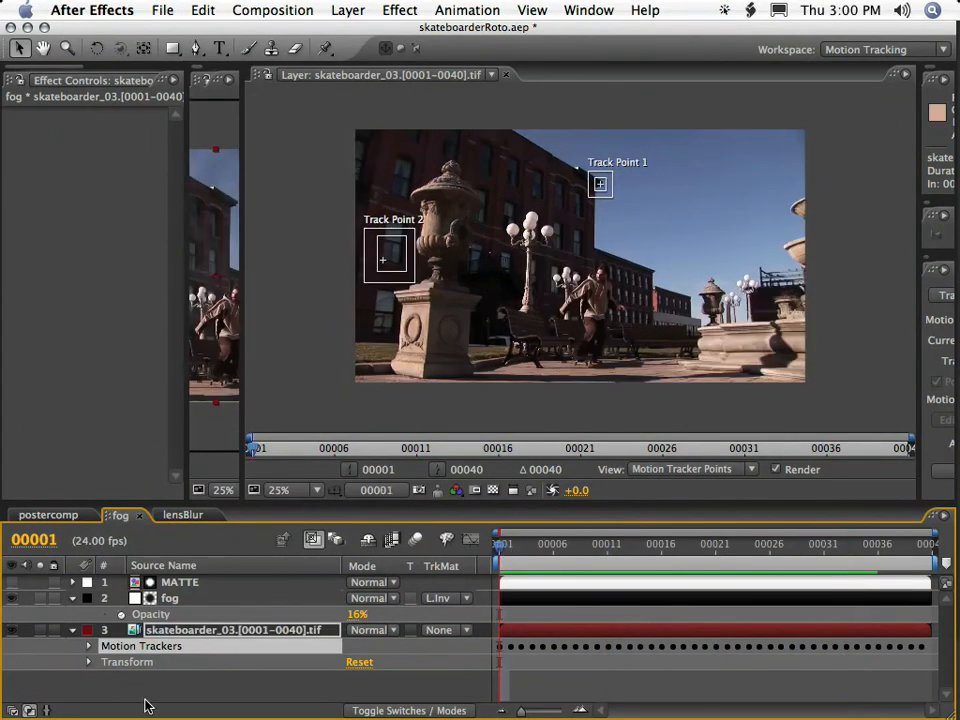
click(167, 678)
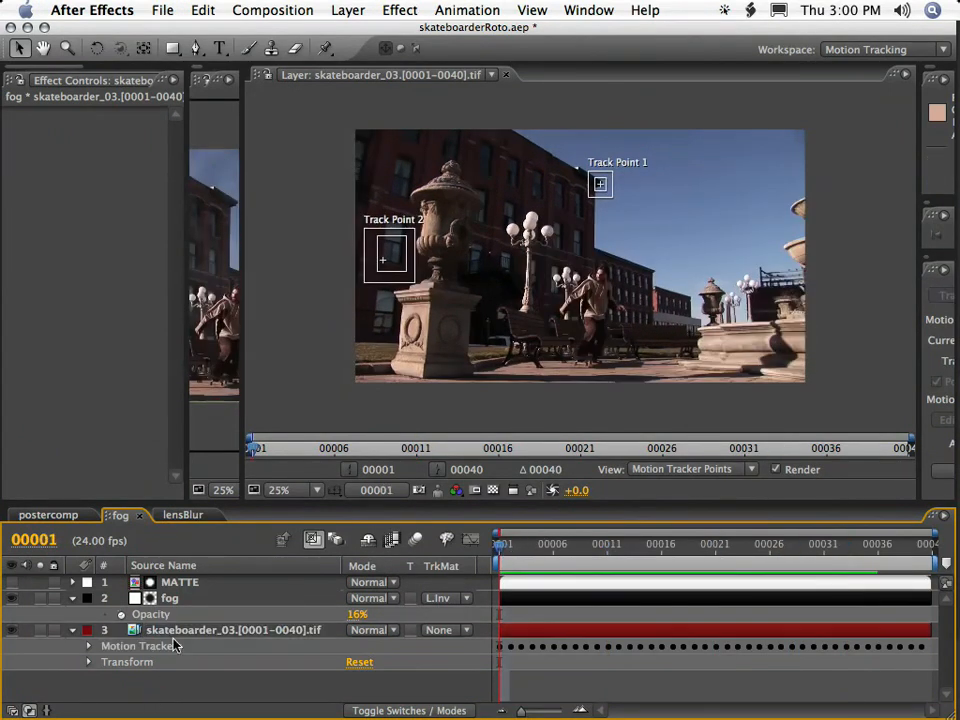
click(167, 598)
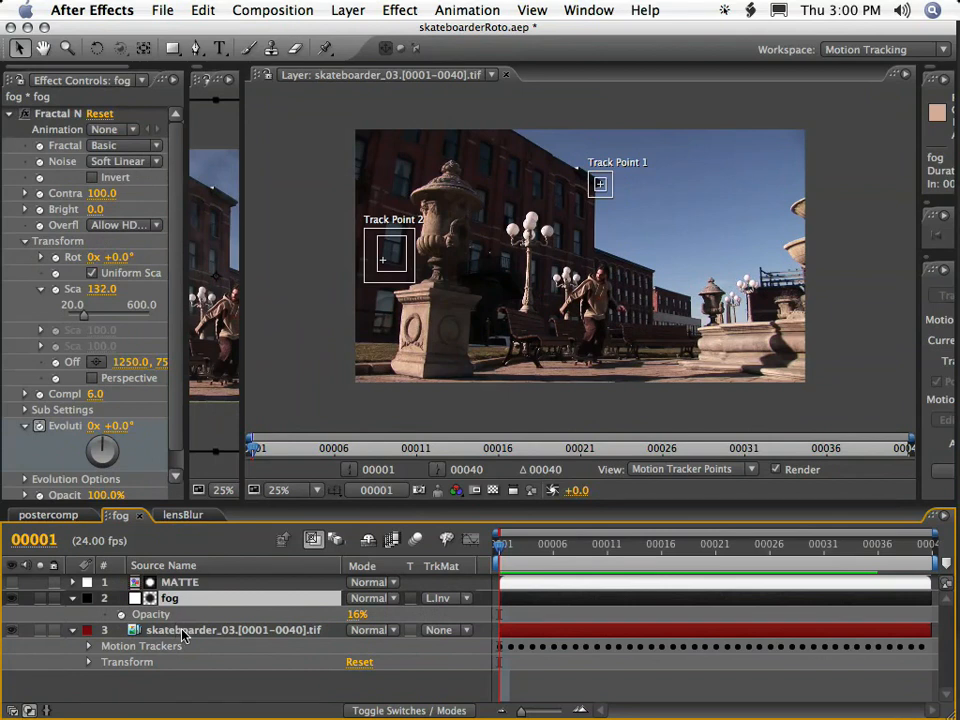
Set the track type of Tracker 1 on the skateboarder footage to Transform.
click(183, 632)
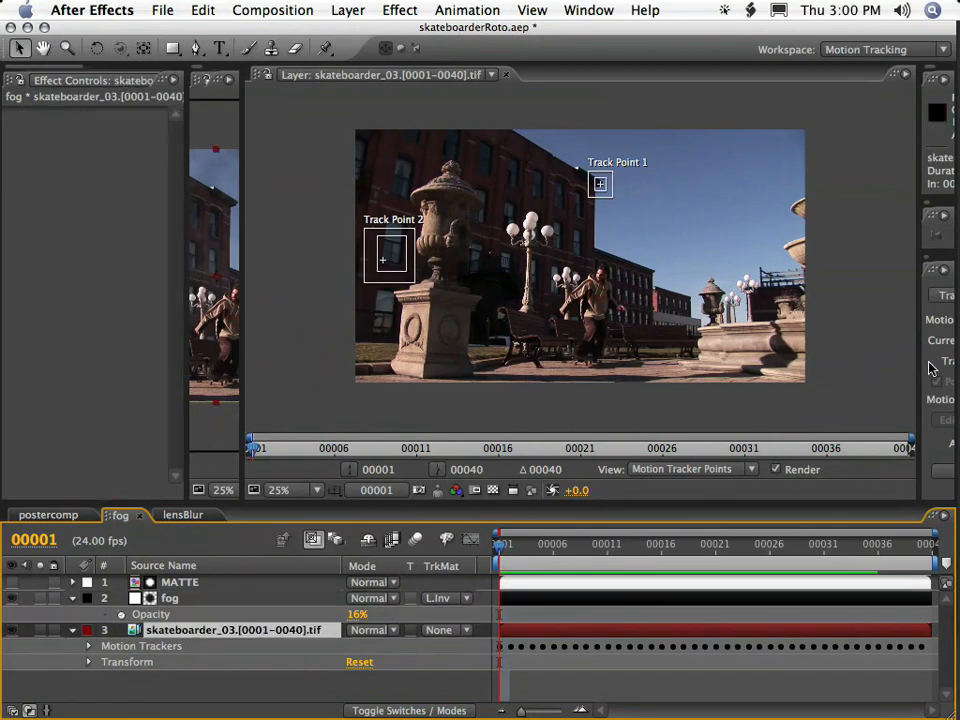
drag(917, 369, 684, 370)
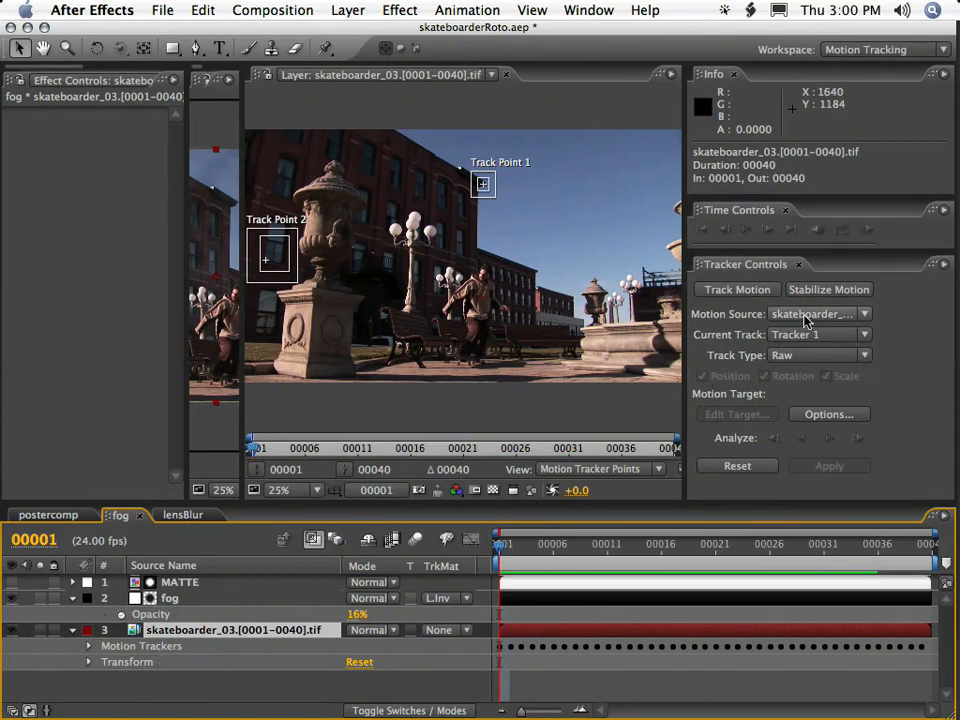
click(800, 355)
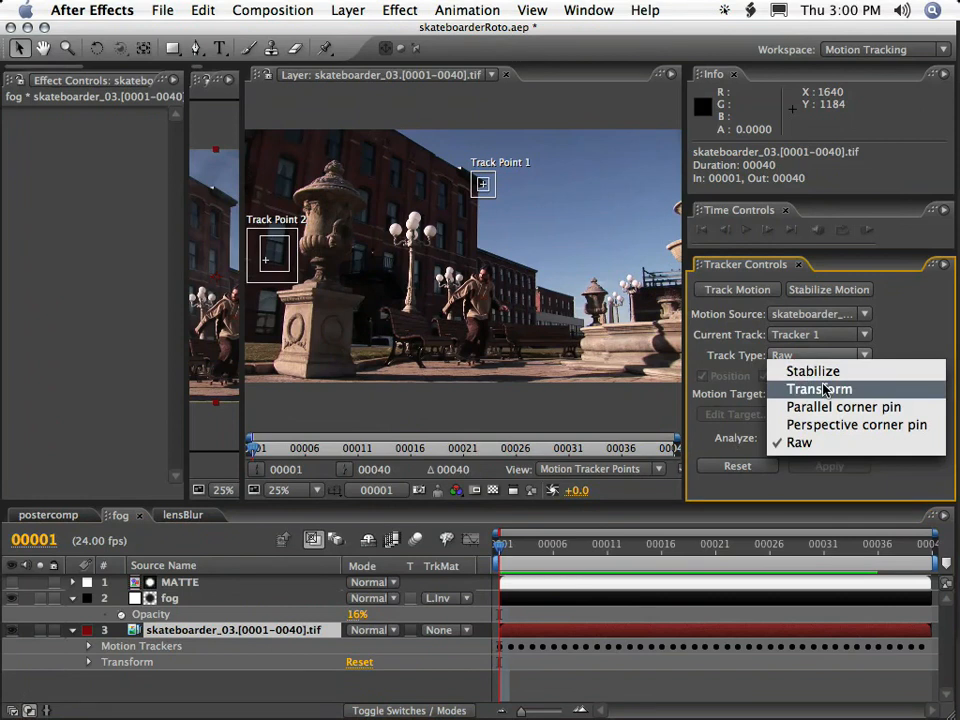
click(824, 389)
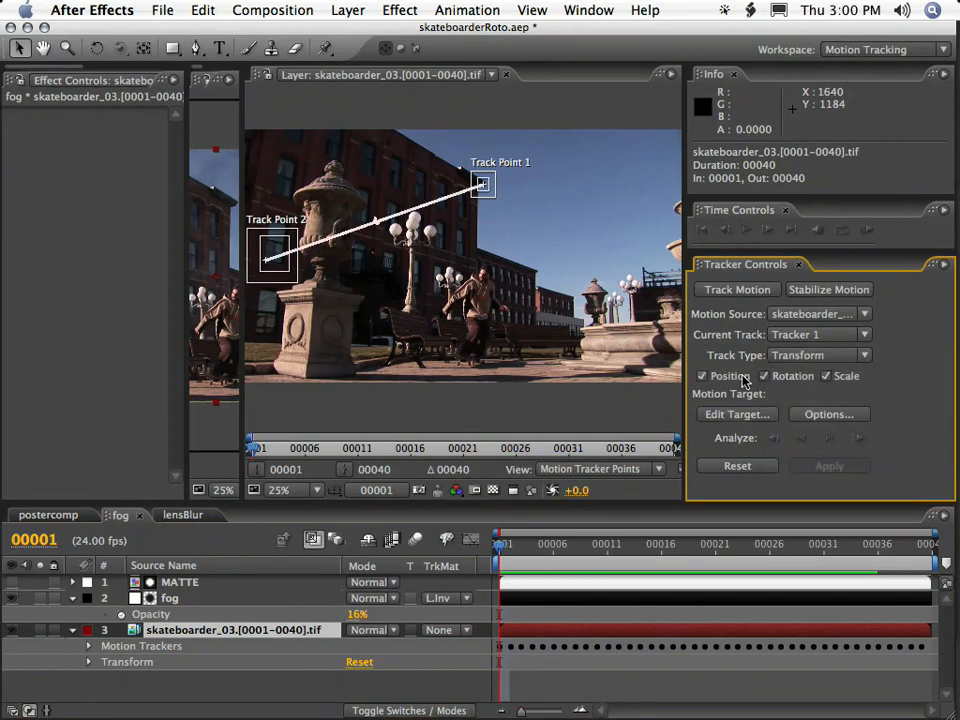
Make the fog layer the motion target of Tracker 1.
click(737, 414)
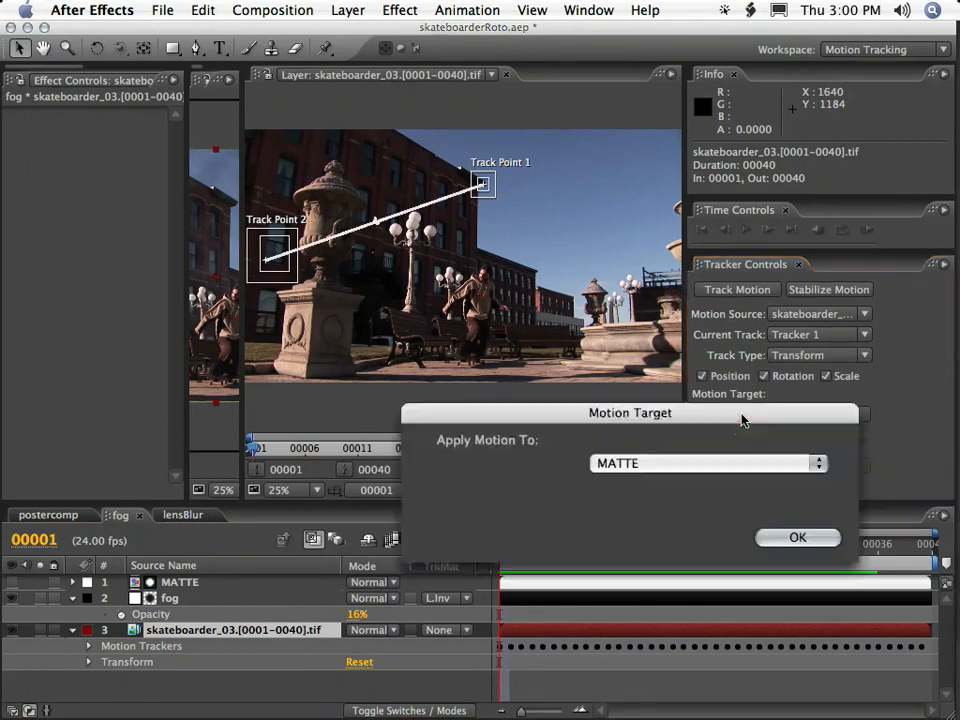
click(604, 465)
click(615, 481)
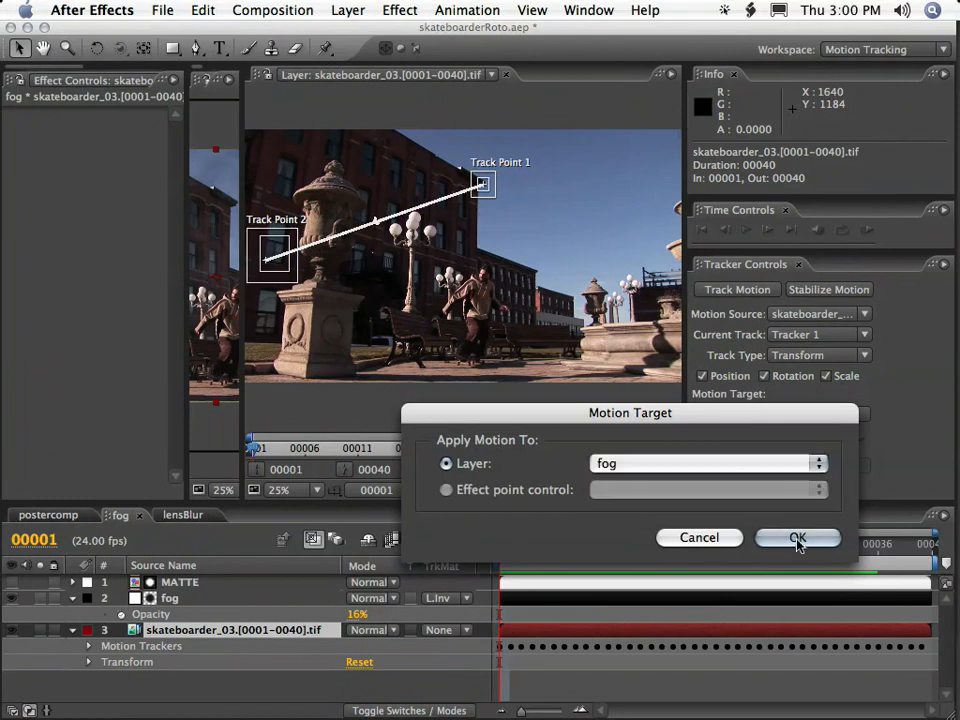
click(797, 538)
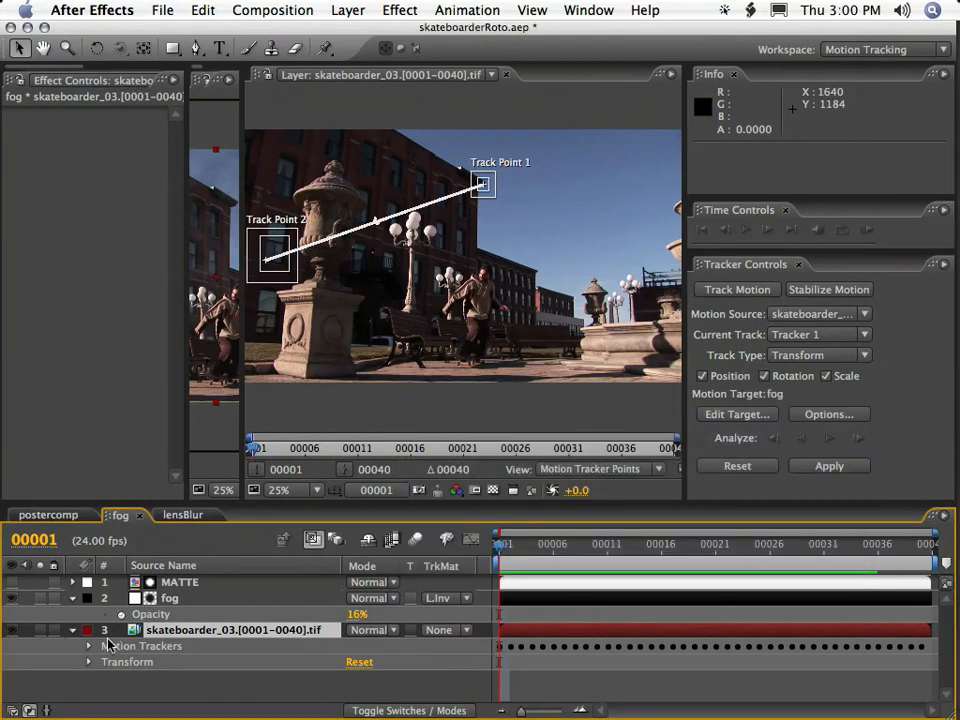
Apply Tracker 1's motion to the fog layer and check its movement in the composition up to frame 12.
click(89, 647)
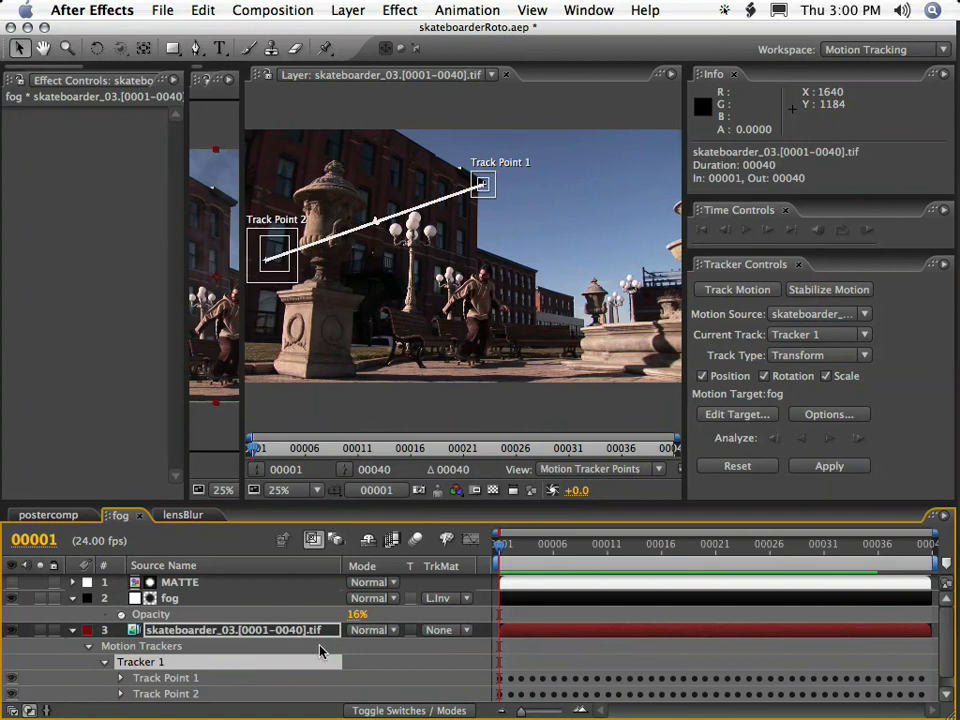
scroll(124, 667, down, 1)
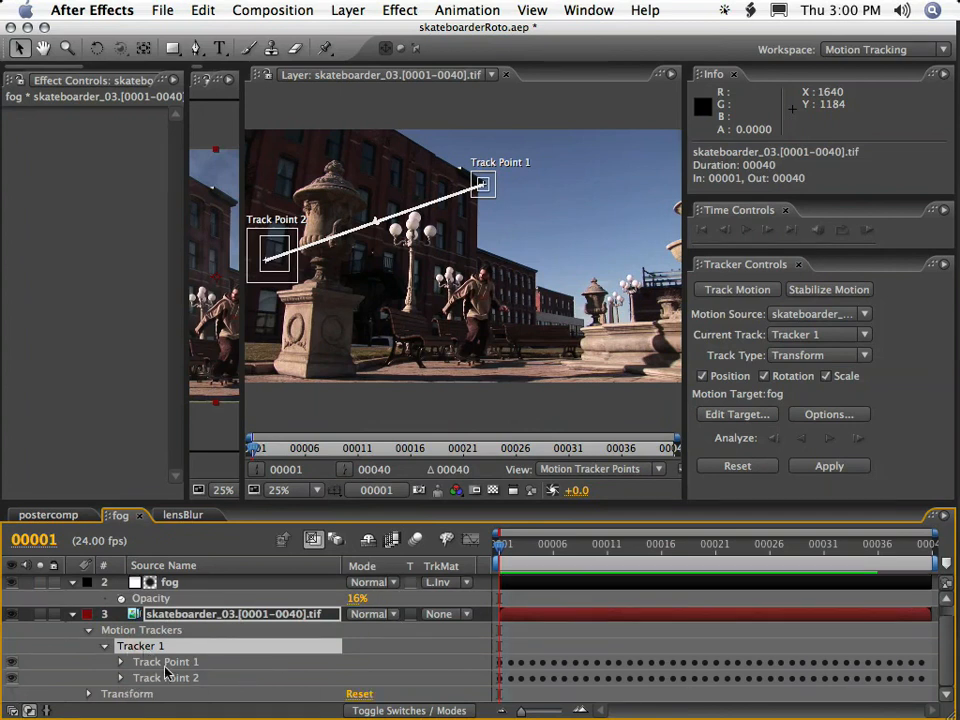
click(104, 646)
click(89, 647)
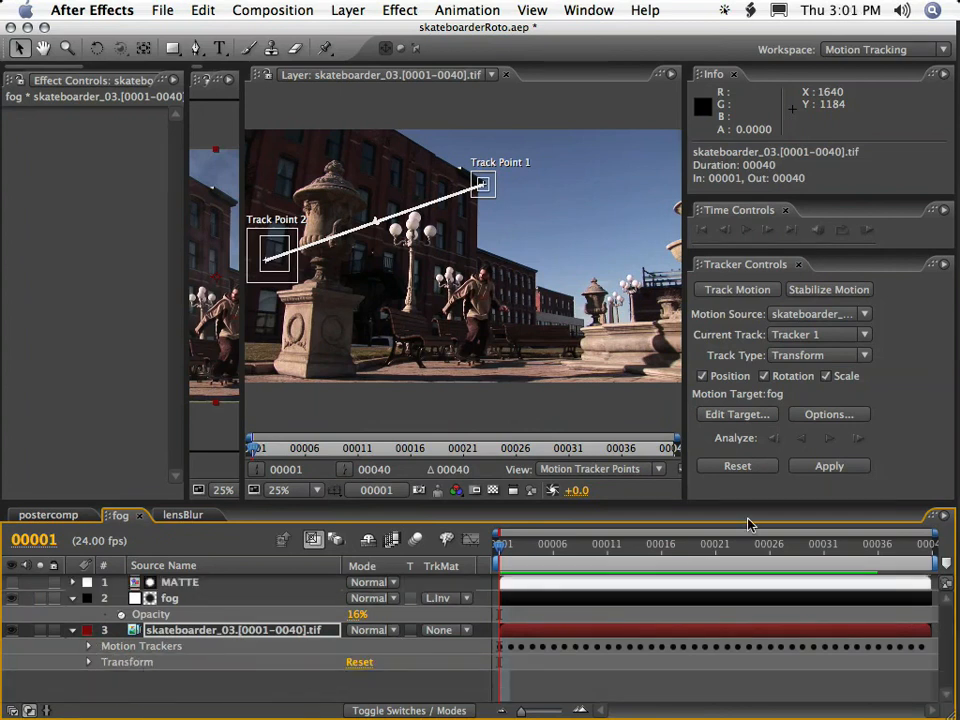
click(830, 467)
click(680, 508)
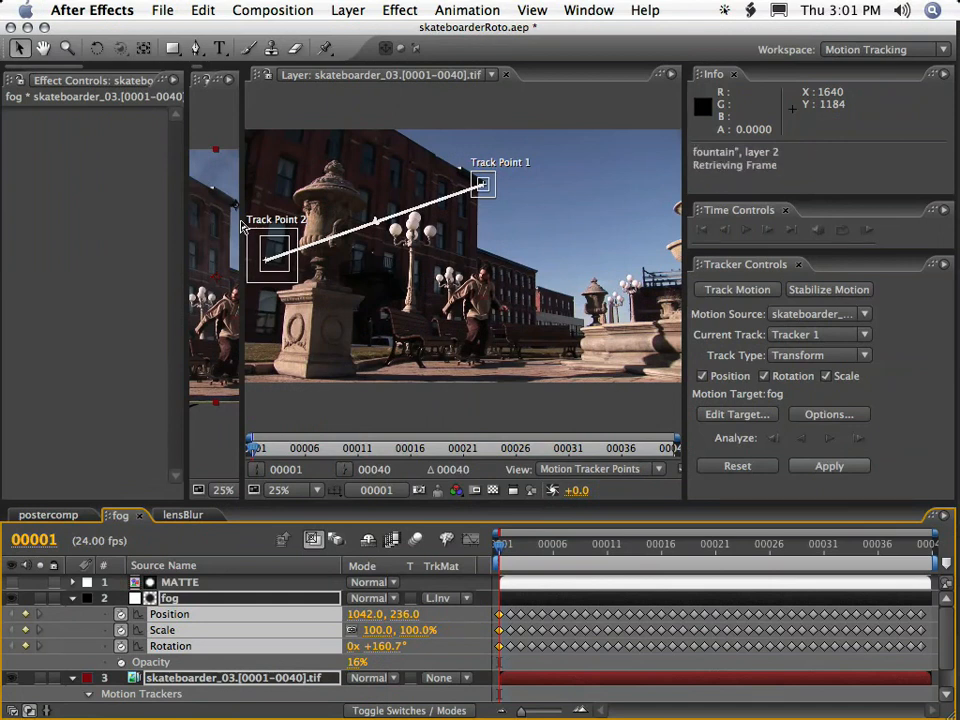
drag(241, 226, 815, 230)
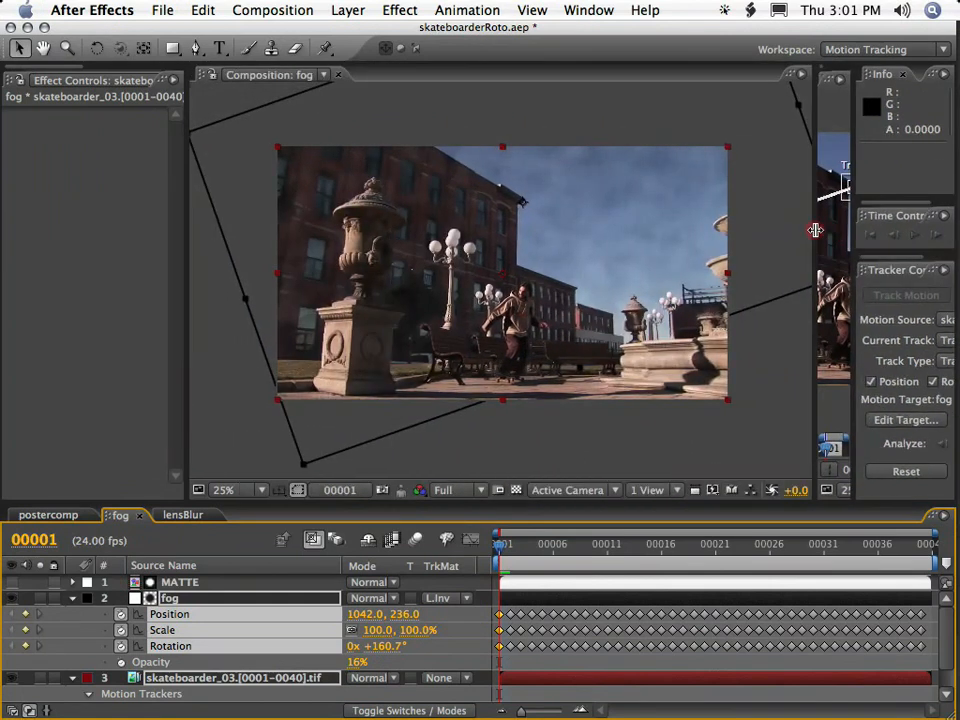
key(comma)
key(period)
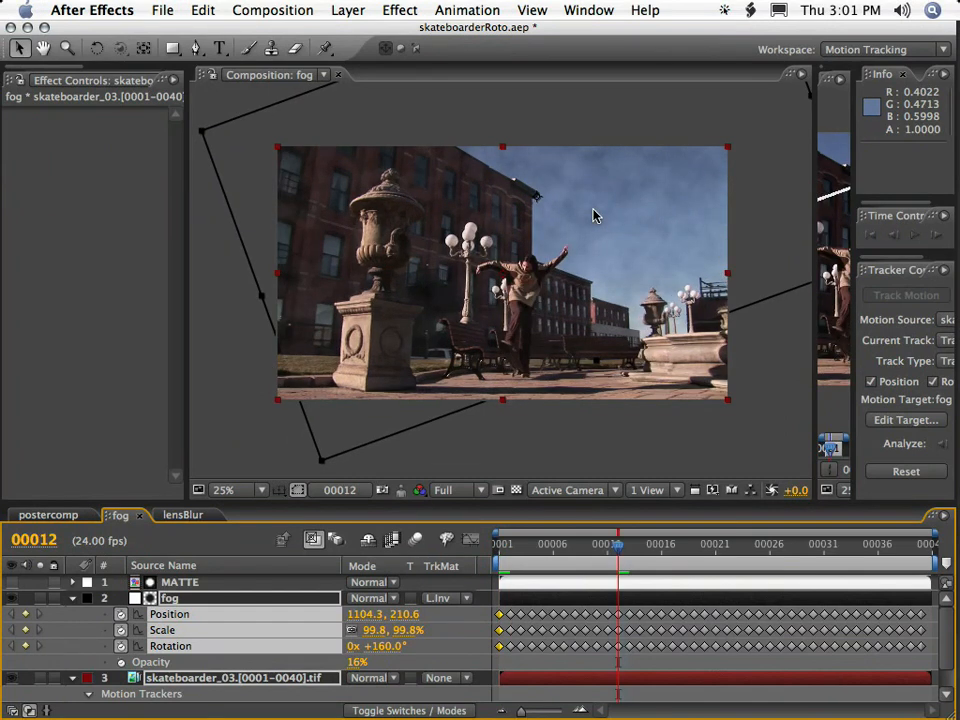
Offset the fog layer in the frame by setting its anchor point to 1102, 1018.
key(comma)
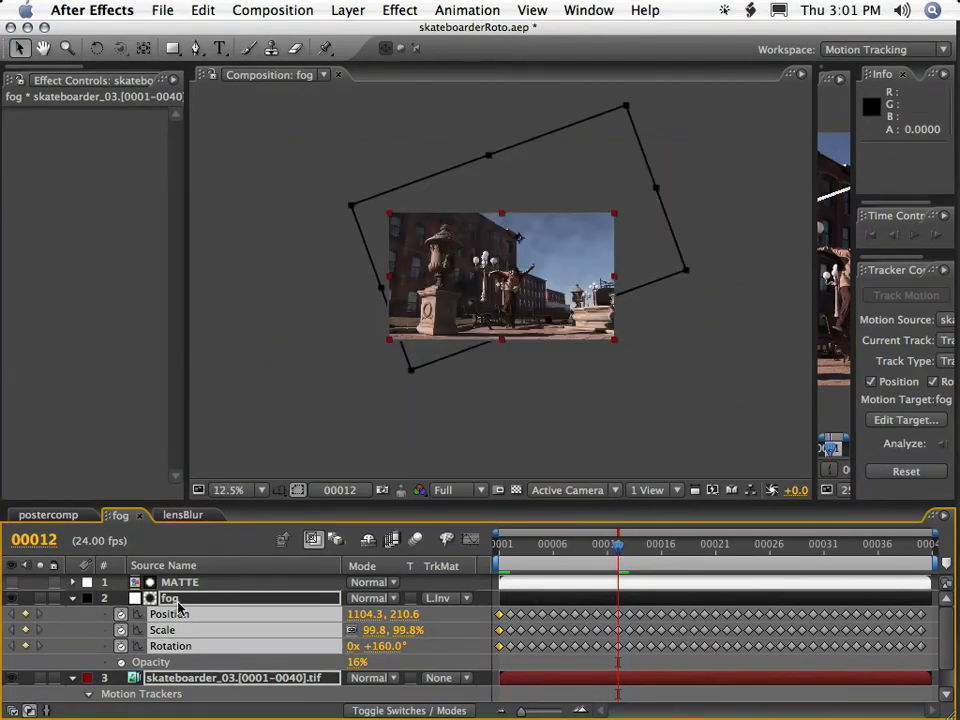
key(a)
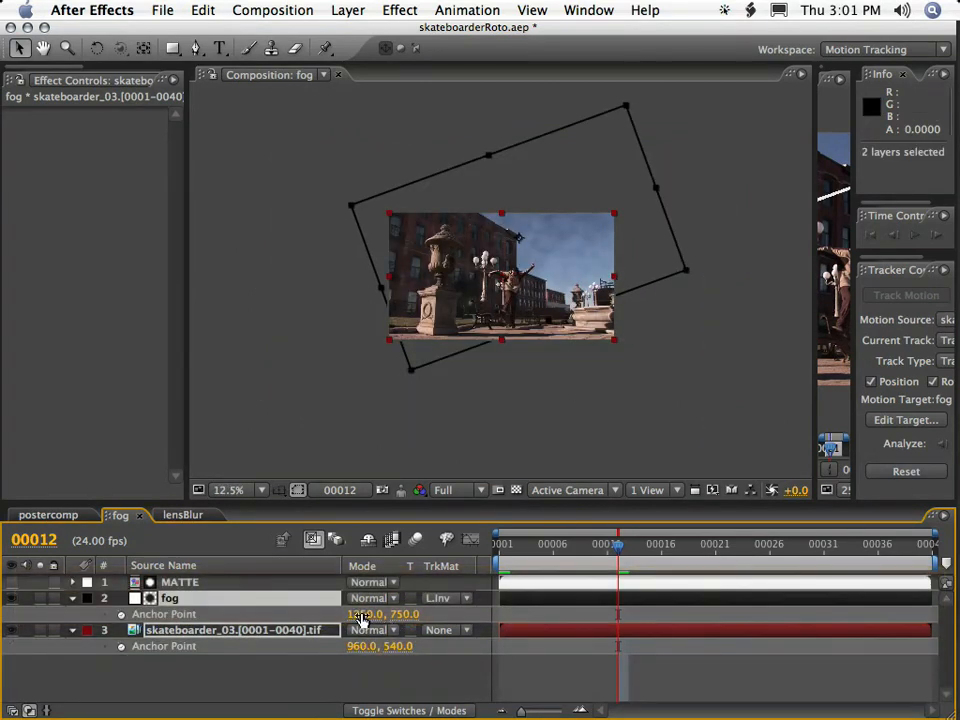
drag(355, 612, 326, 611)
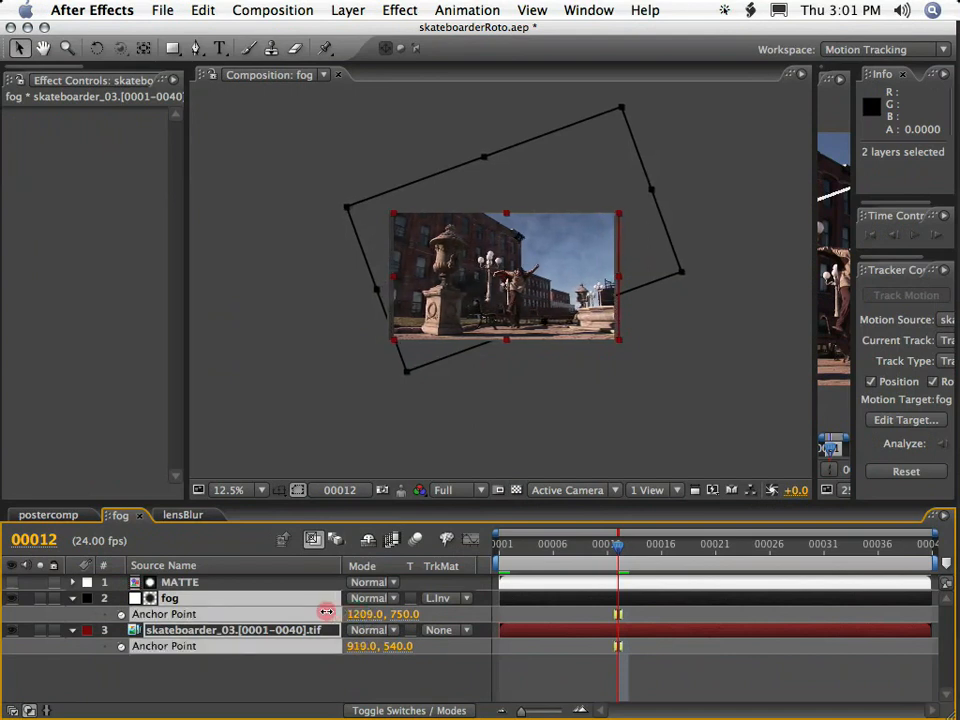
key(super+z)
click(253, 692)
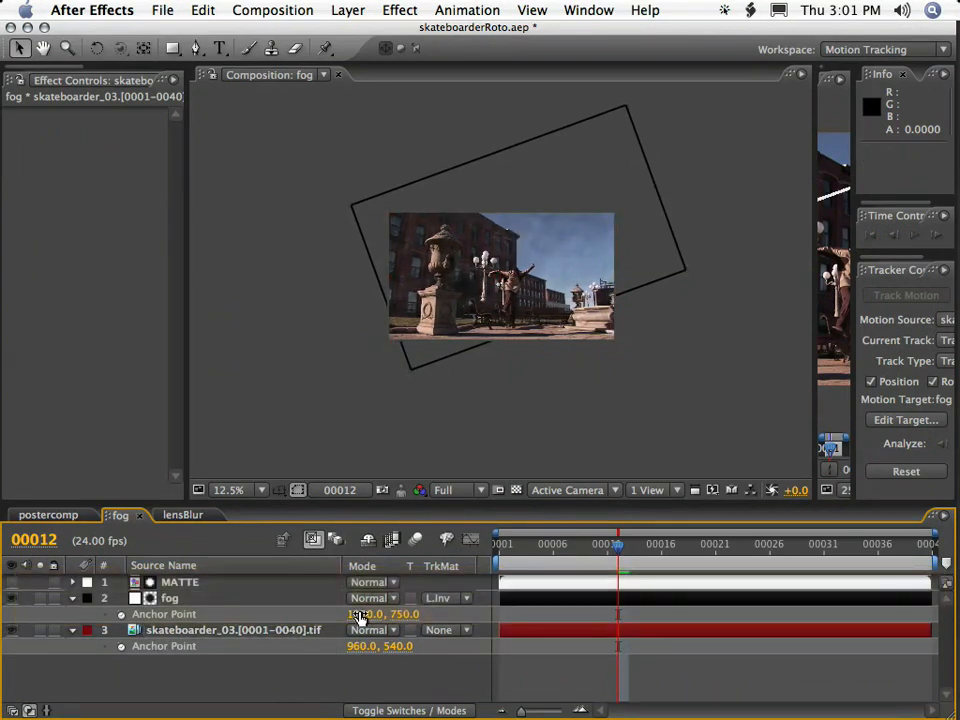
drag(362, 613, 205, 609)
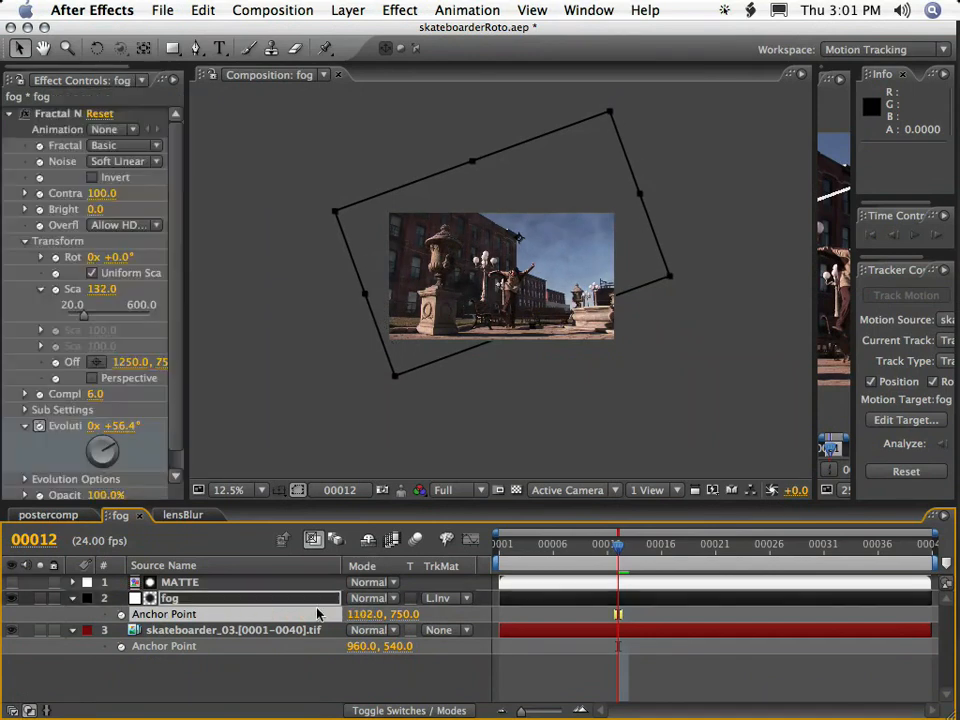
drag(398, 617, 619, 615)
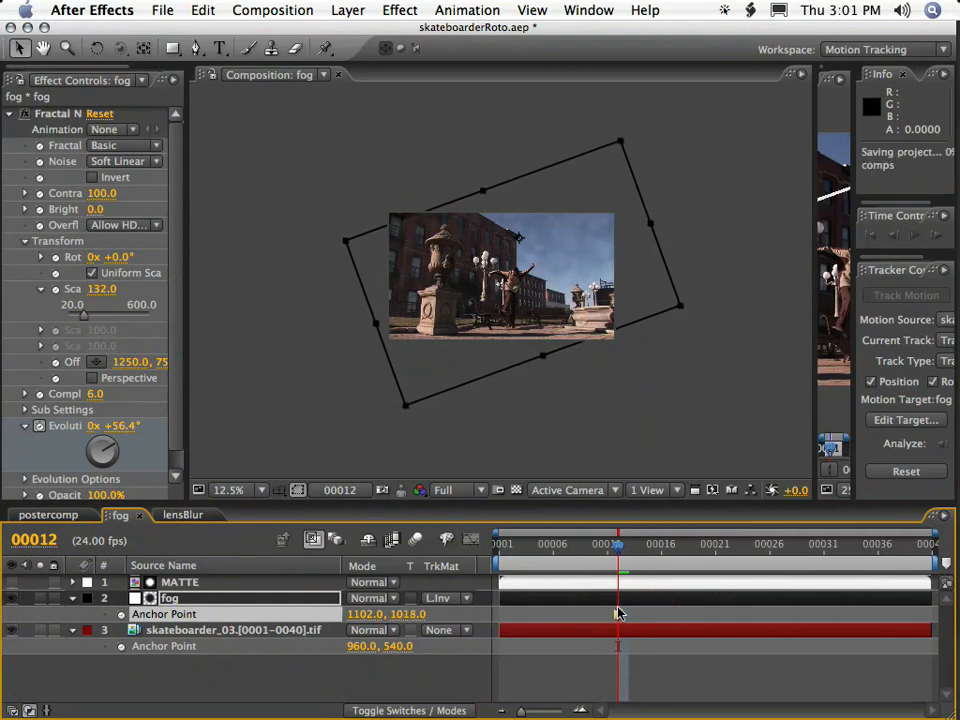
Add a Transform effect to the fog layer and set its rotation to 30°.
click(166, 600)
click(400, 10)
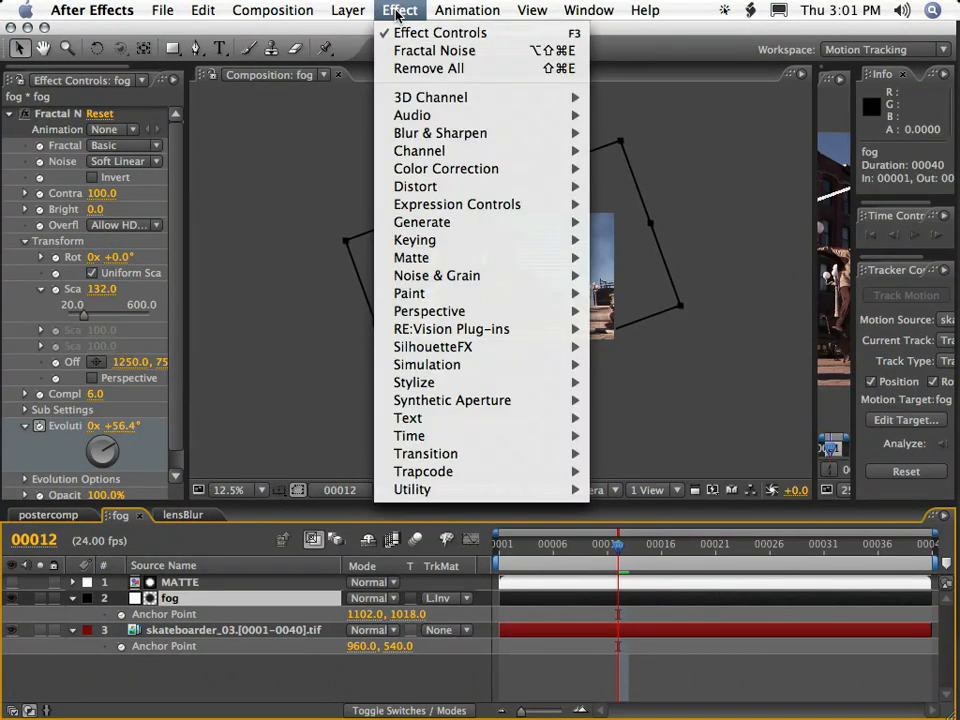
mouse_move(456, 188)
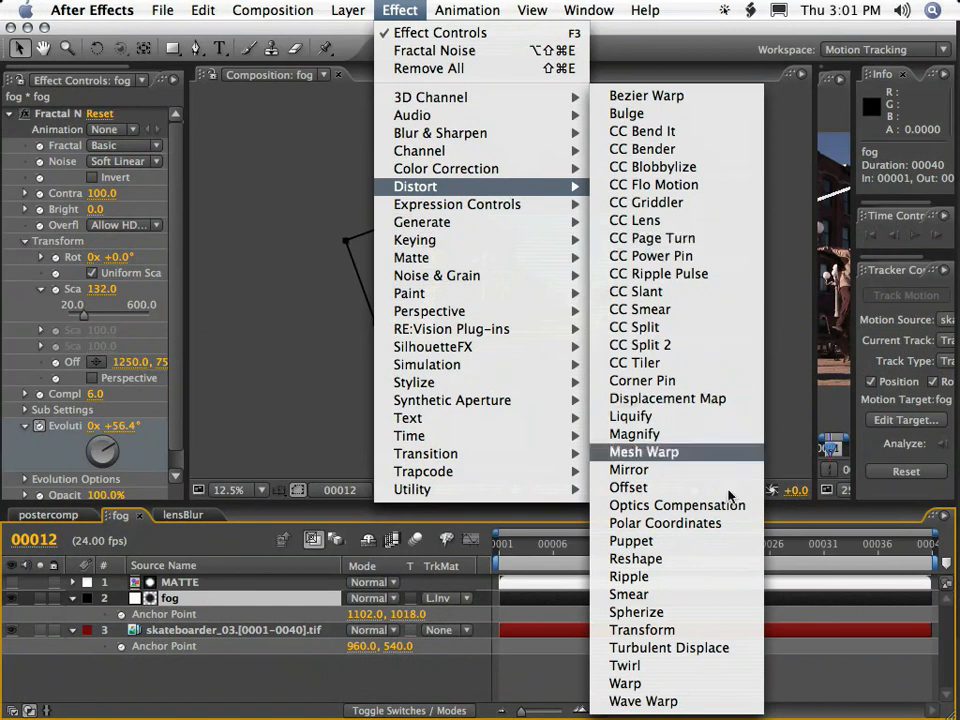
click(705, 630)
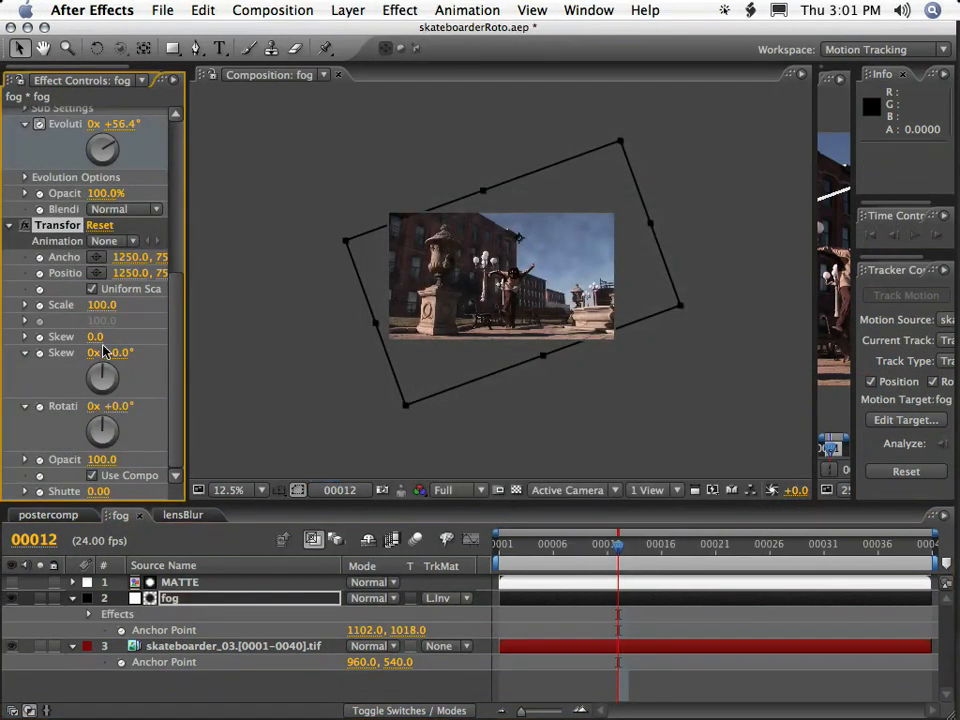
drag(116, 407, 145, 405)
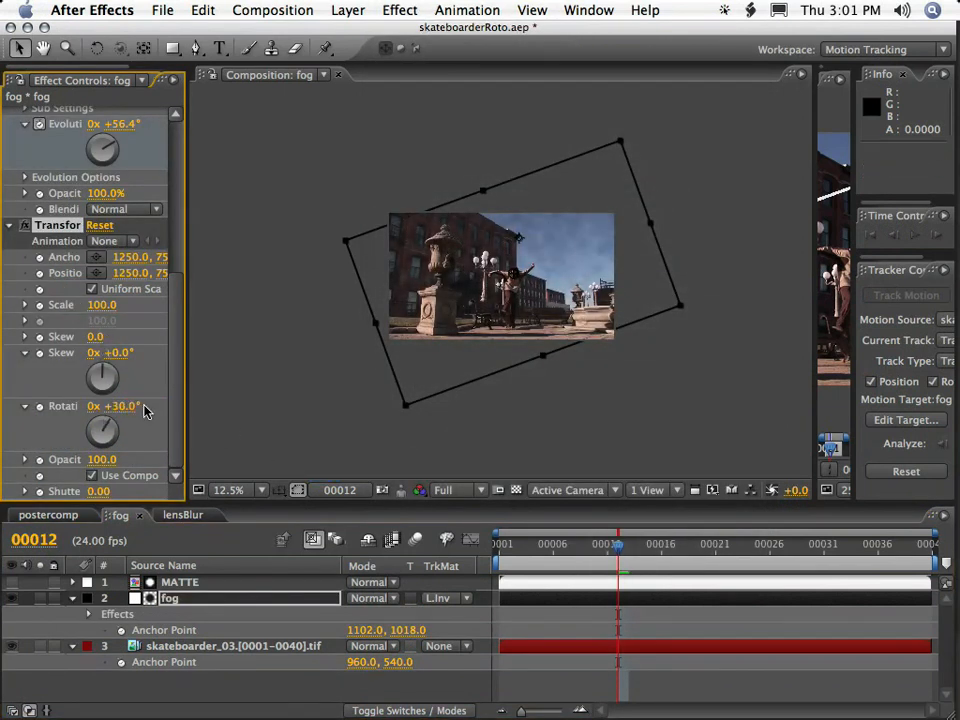
click(548, 470)
Set the fog layer's opacity to 8% while viewing frame 34.
click(858, 546)
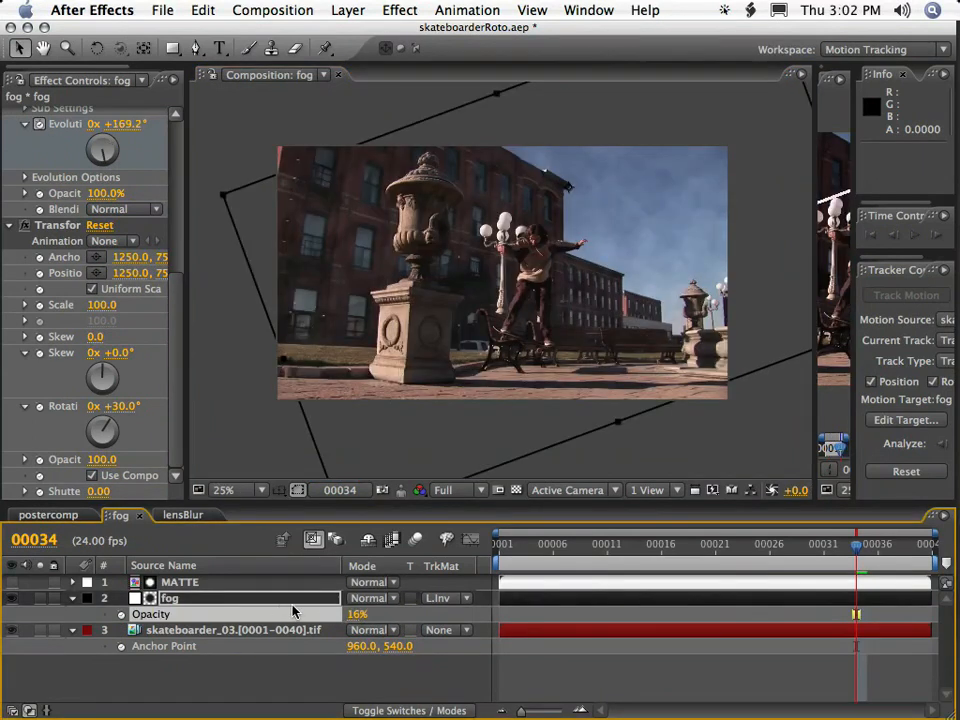
click(354, 614)
text(8)
key(KP_Enter)
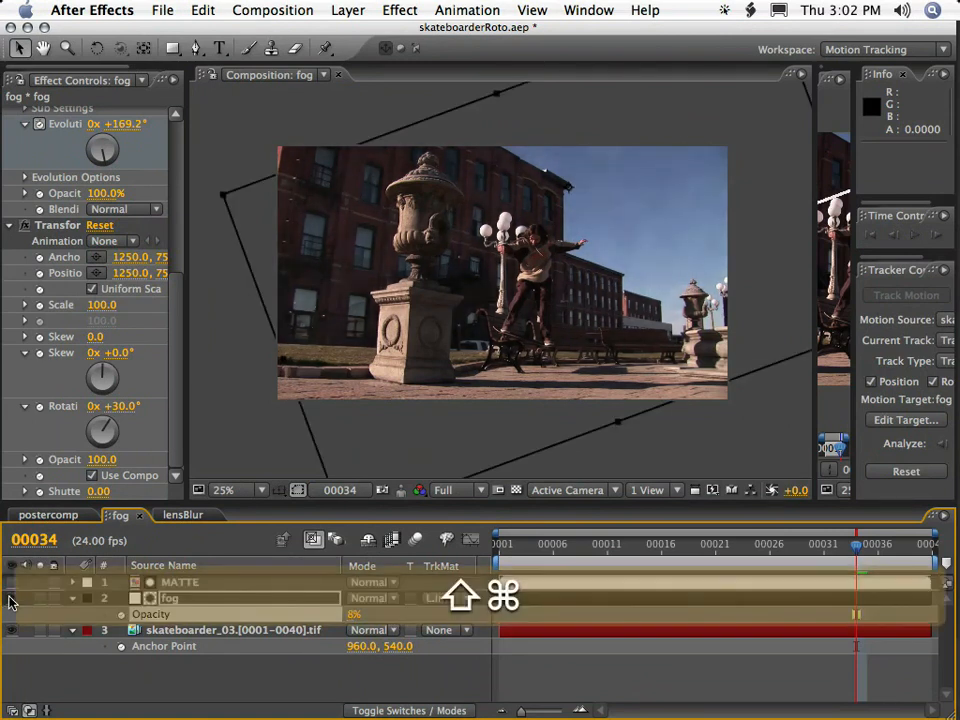
Hide the layer outlines and compare frame 34 with the fog layer shown and hidden.
key(super+shift+h)
click(10, 600)
click(10, 600)
click(10, 600)
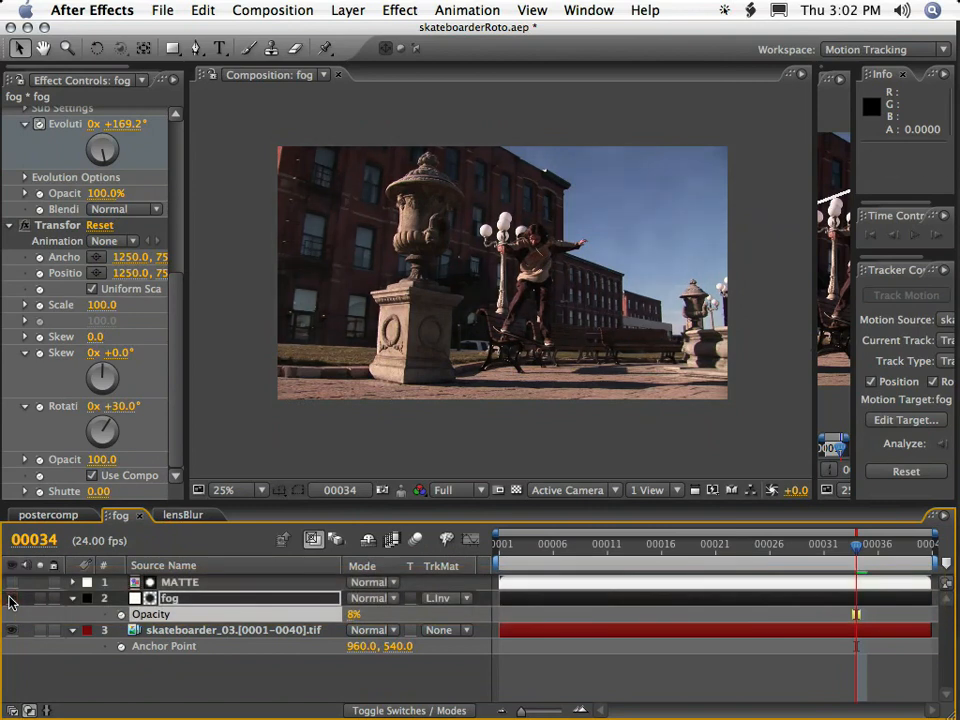
click(10, 600)
click(10, 600)
Add a Box Blur to the fog layer with a blur radius of 6 and 2 iterations.
click(195, 598)
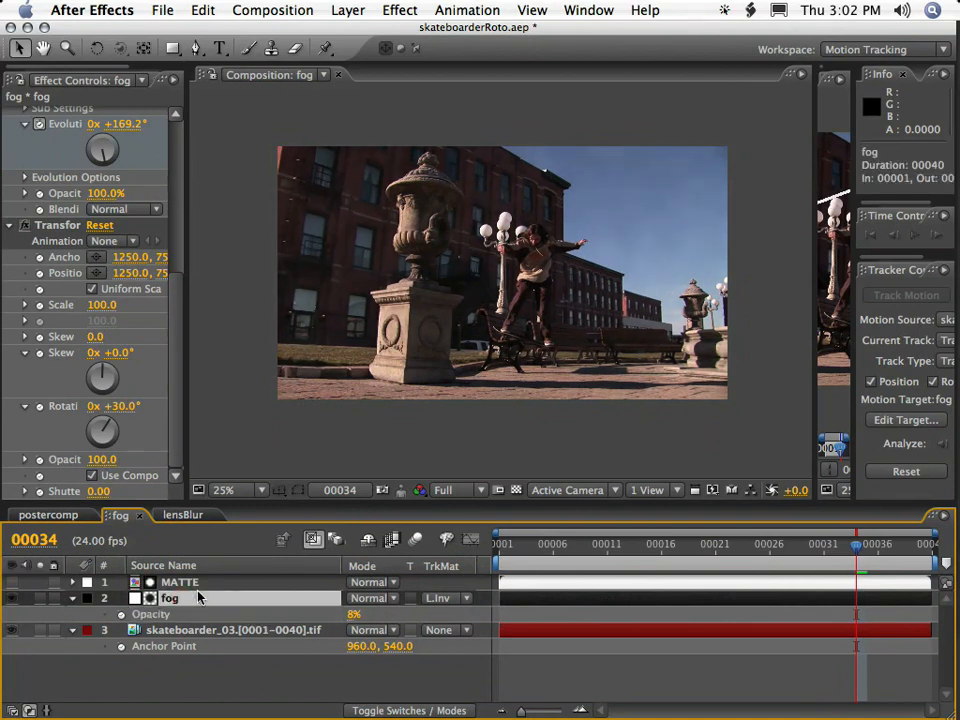
click(399, 9)
mouse_move(476, 133)
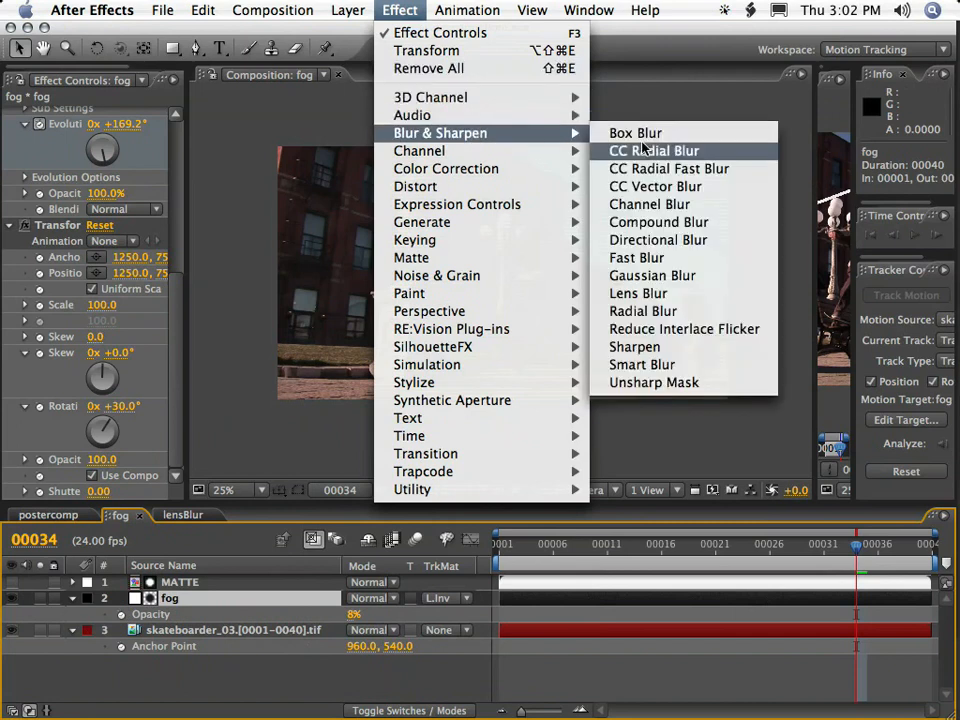
click(643, 133)
click(95, 460)
text(2)
key(shift+Tab)
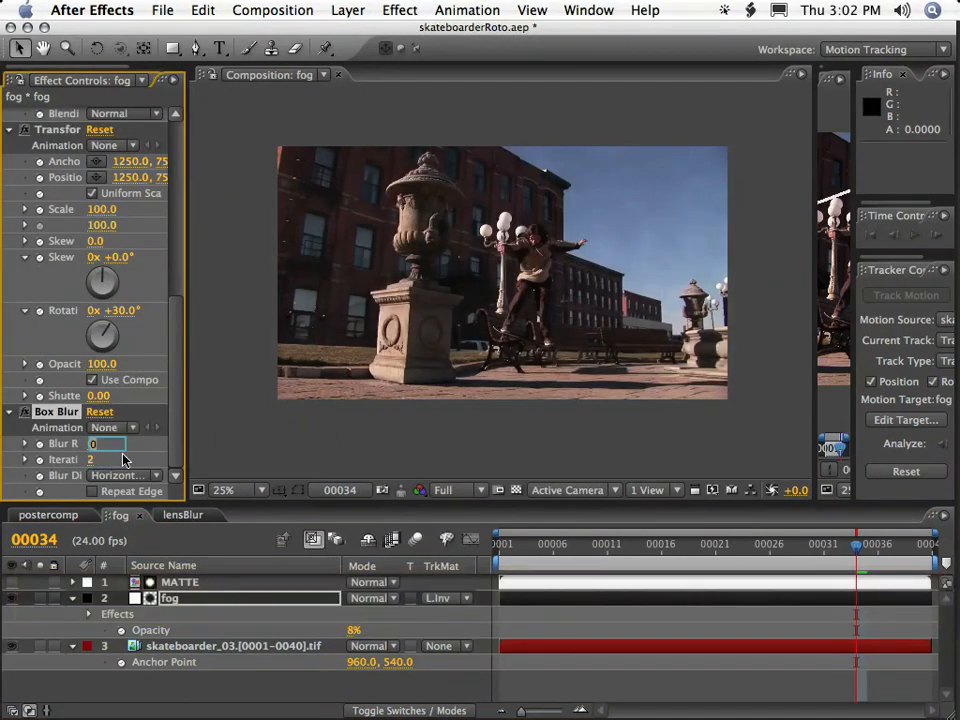
text(6)
key(Return)
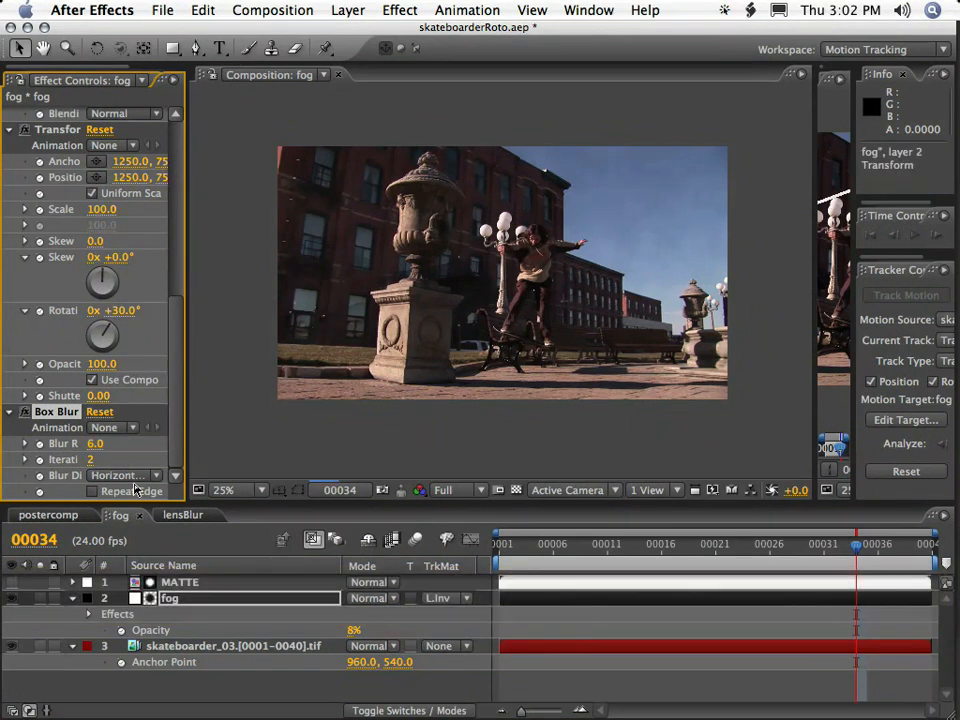
Set the fog layer's opacity to 10%.
click(353, 630)
text(10)
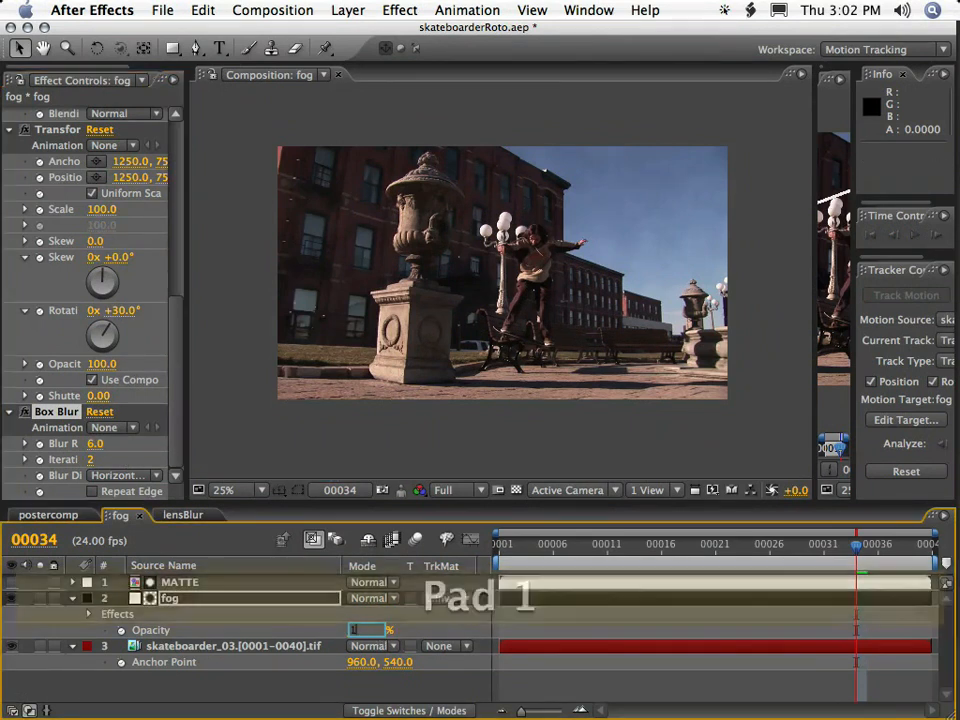
key(Return)
click(268, 684)
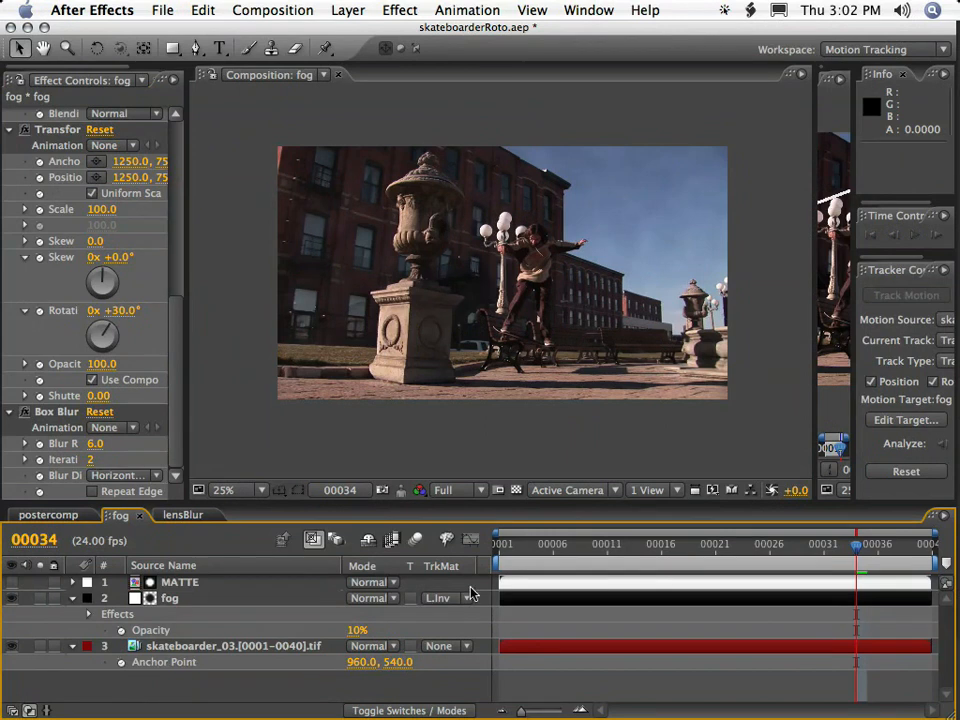
Preview the fog composite's playback from frame 1.
click(510, 548)
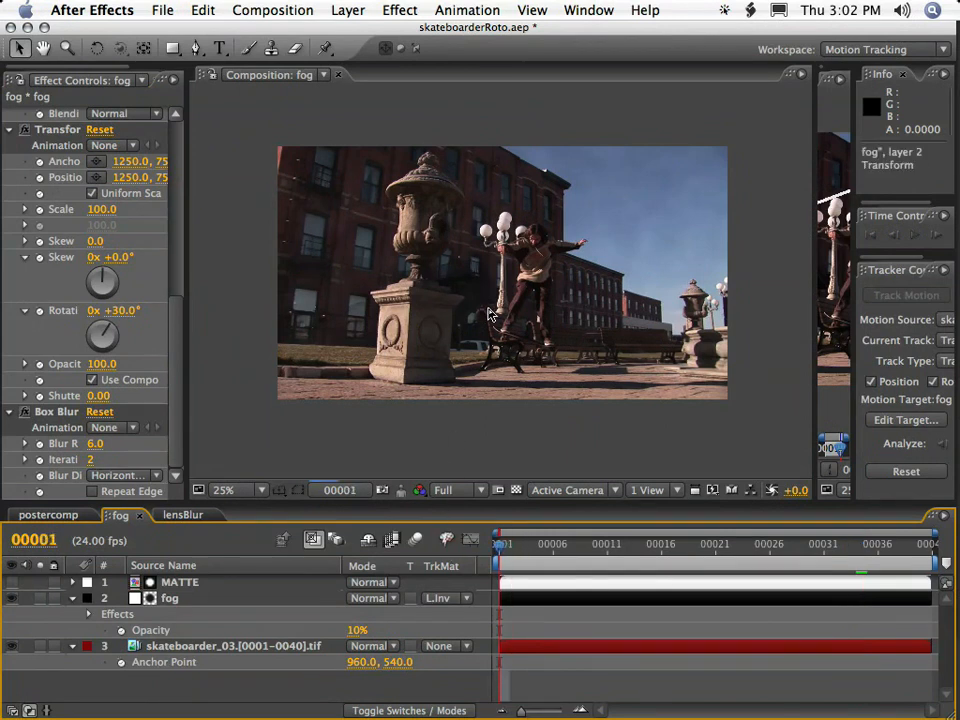
key(KP_0)
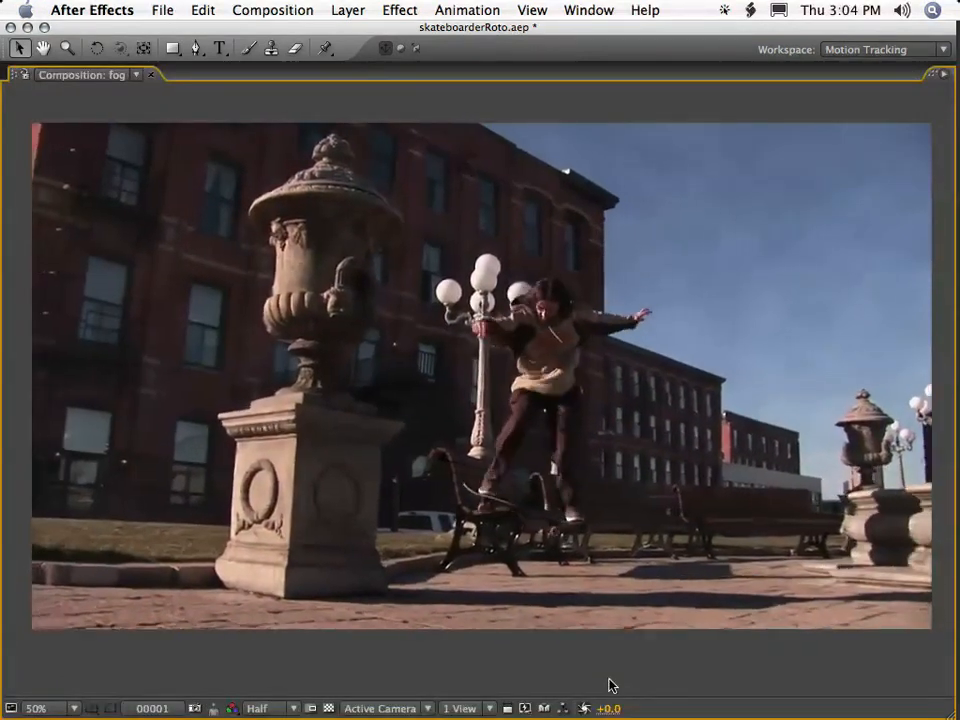
key(KP_0)
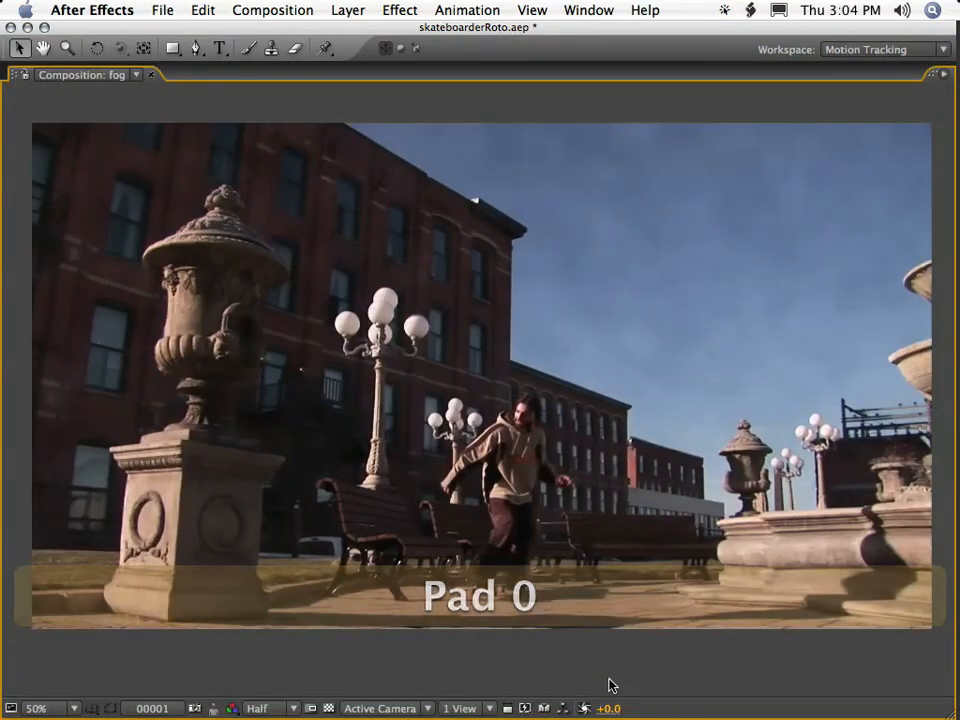
Take a snapshot of the foggy frame 1 and compare it with the frame without the fog layer.
key(shift+F6)
key(grave)
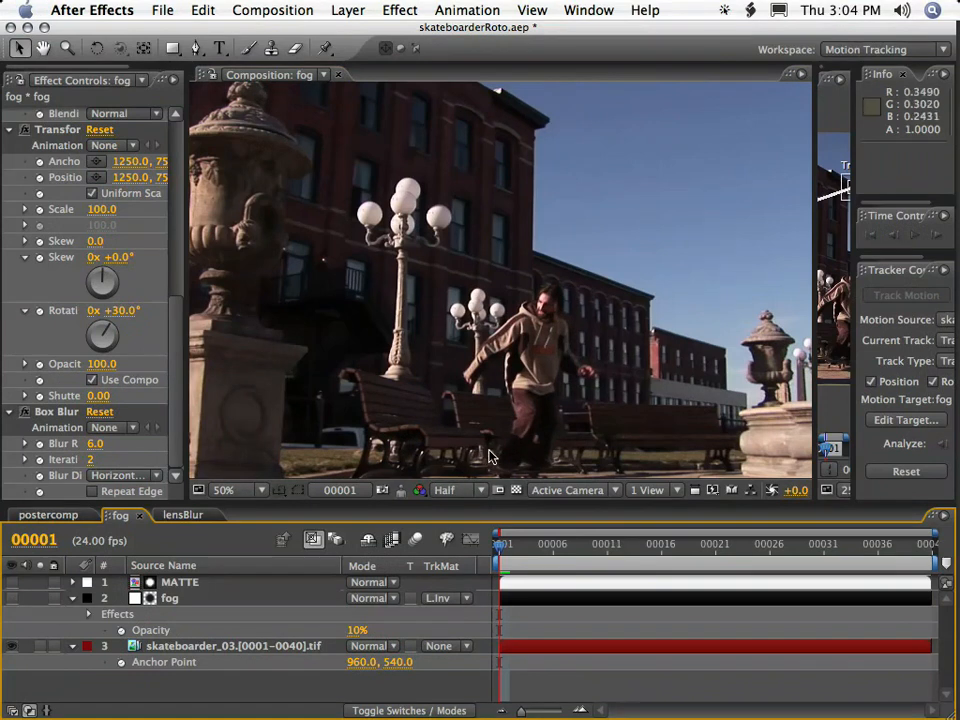
key(F6)
key(F6)
key(F6)
click(12, 599)
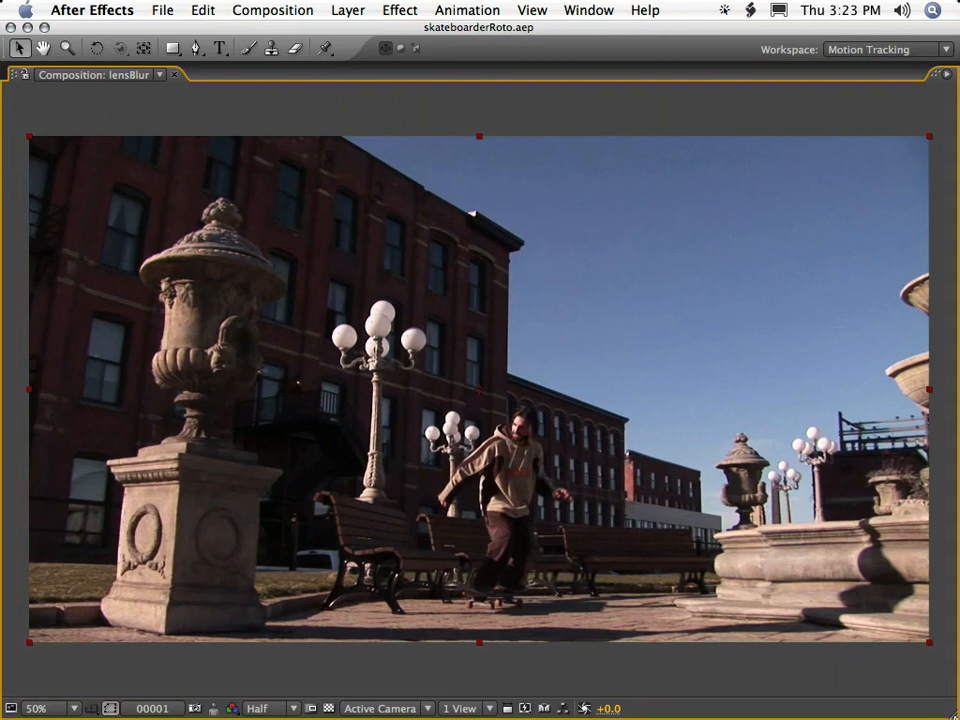
Compare the unblurred frame 1 of the lensBlur composition with the stored snapshot of its blurred version.
key(F6)
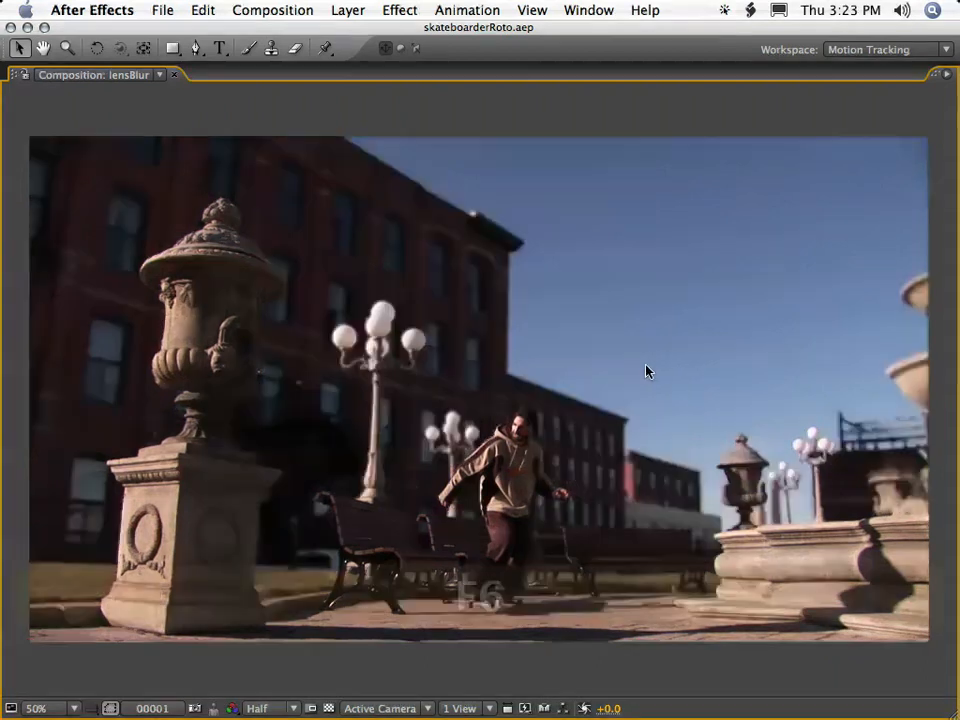
key(F6)
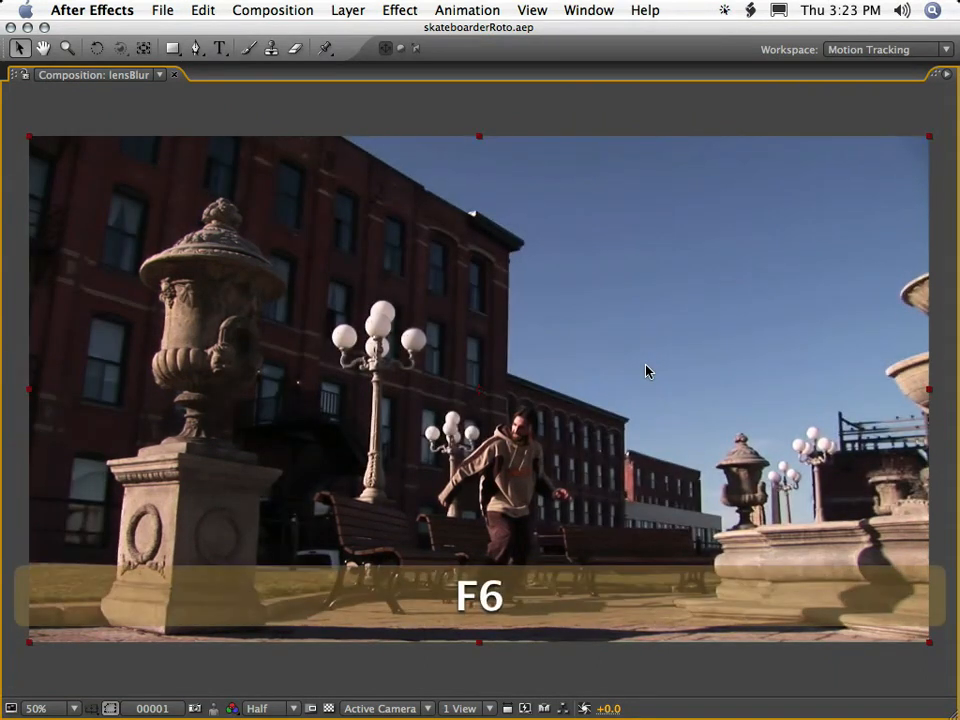
key(grave)
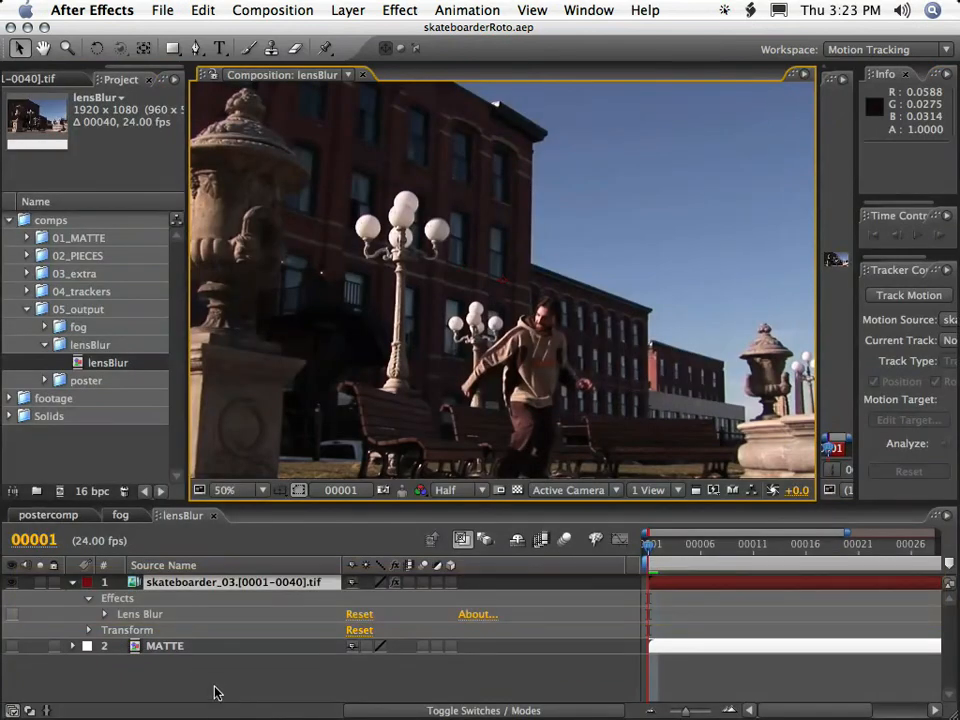
Delete the MATTE layer and the footage's Lens Blur effect from the lensBlur composition.
click(160, 646)
key(BackSpace)
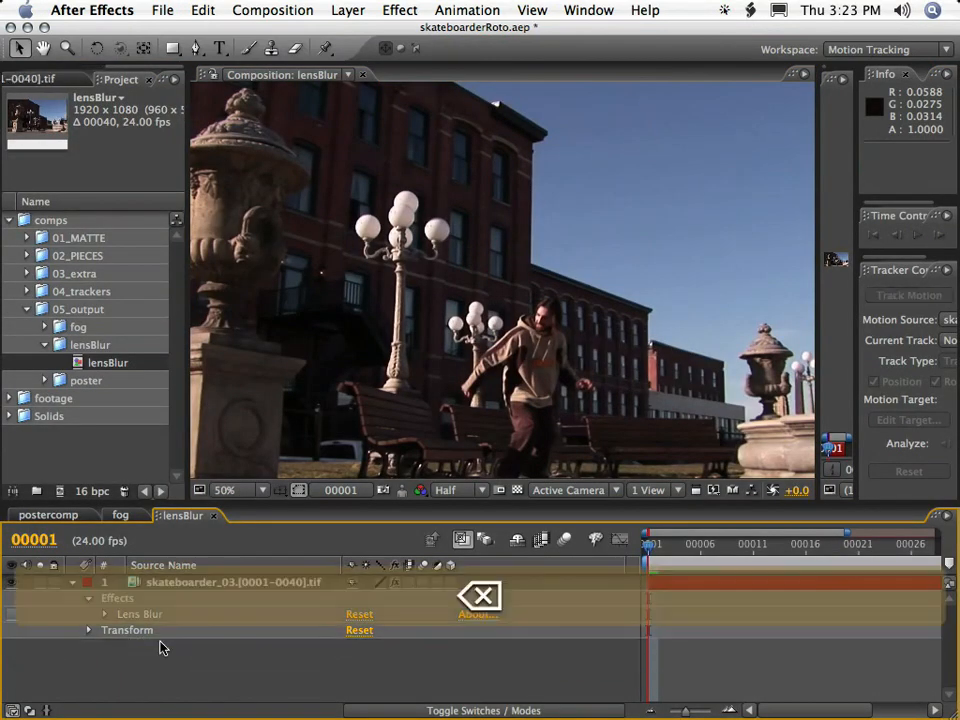
click(140, 614)
key(BackSpace)
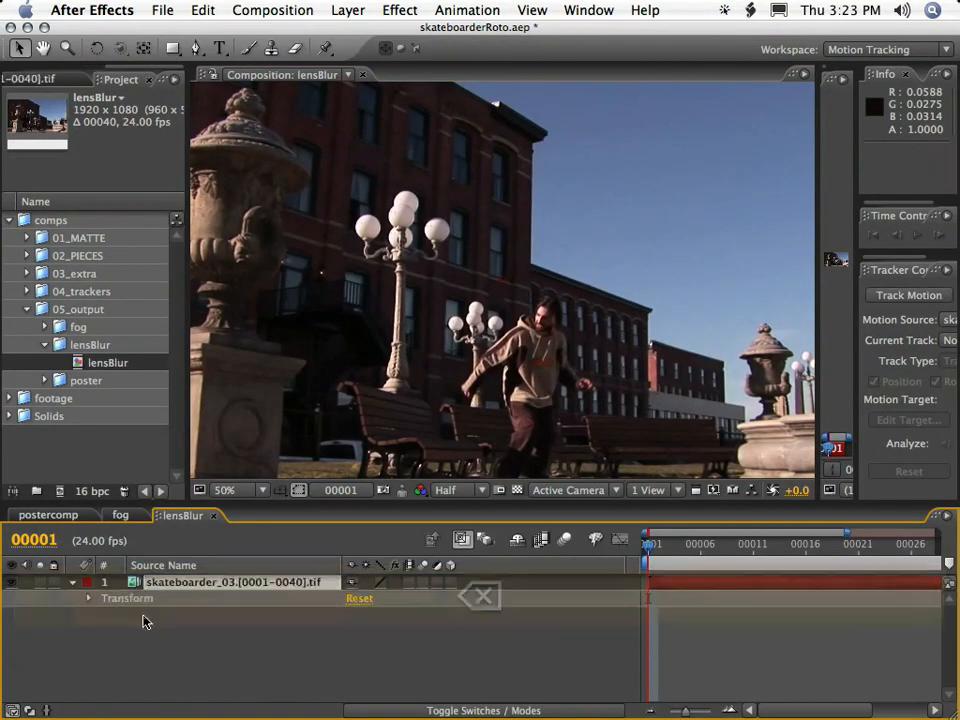
click(72, 582)
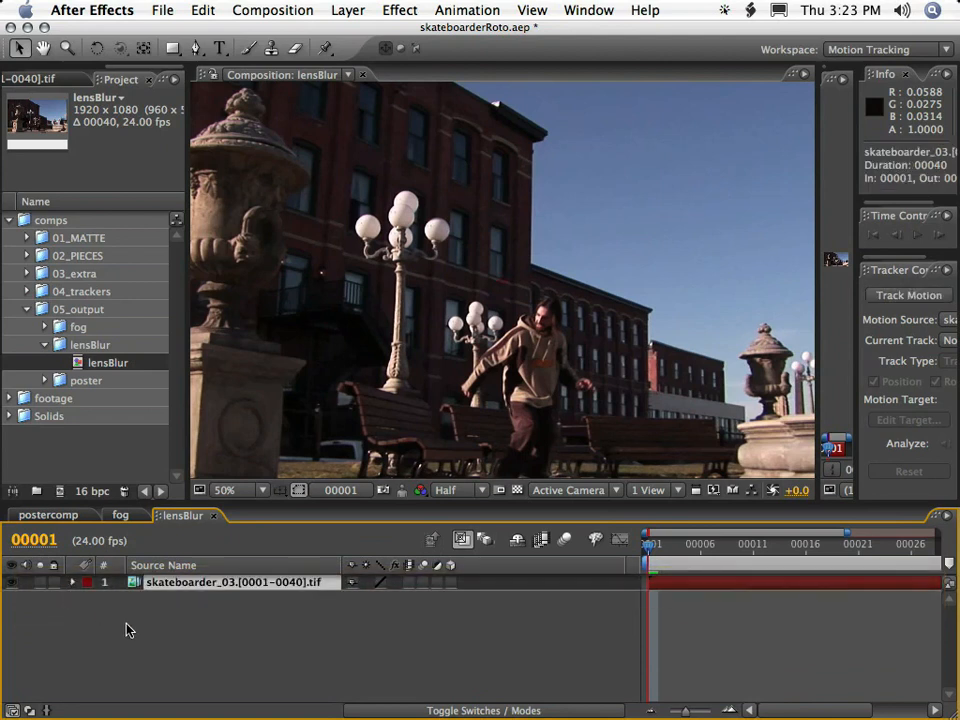
click(135, 634)
key(comma)
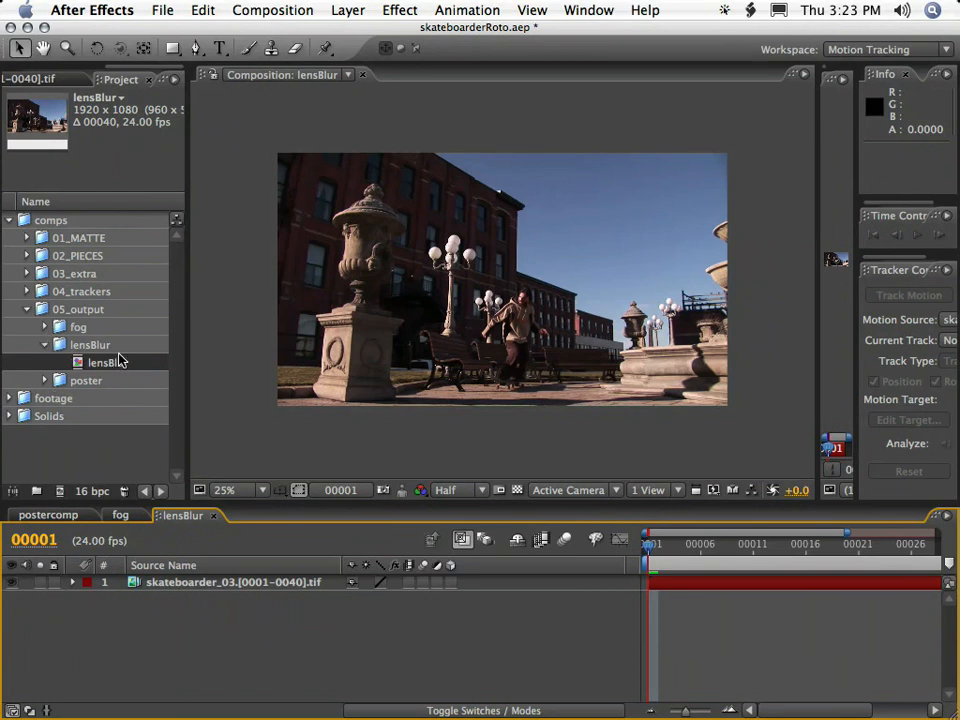
Add the MATTE composition from the 01_MATTE folder to lensBlur, below the skateboarder footage.
click(60, 238)
click(27, 238)
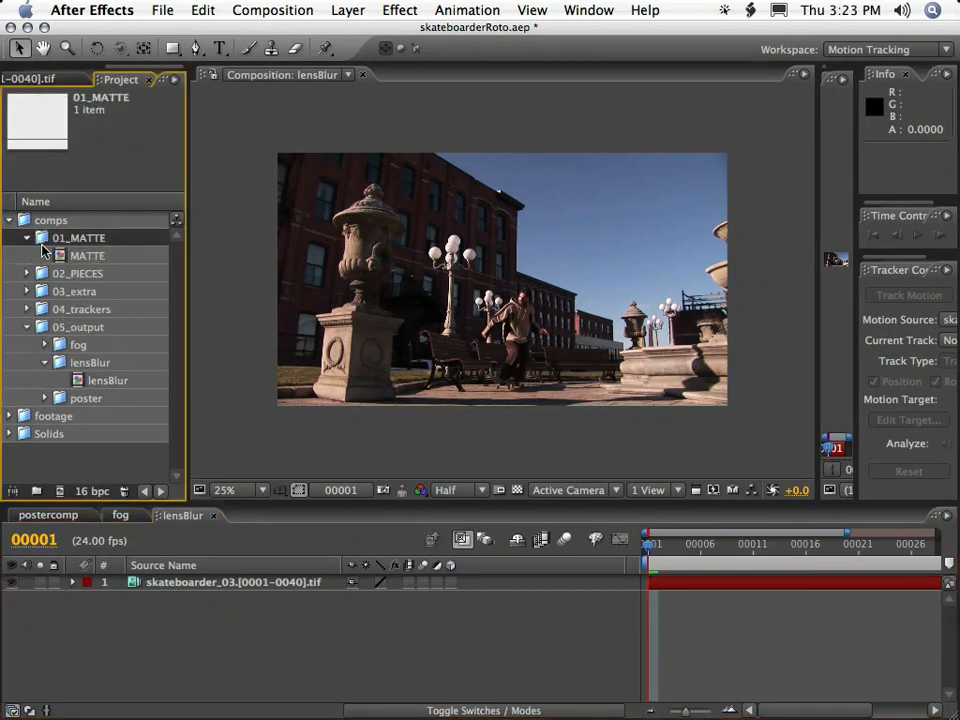
click(88, 255)
drag(88, 255, 170, 662)
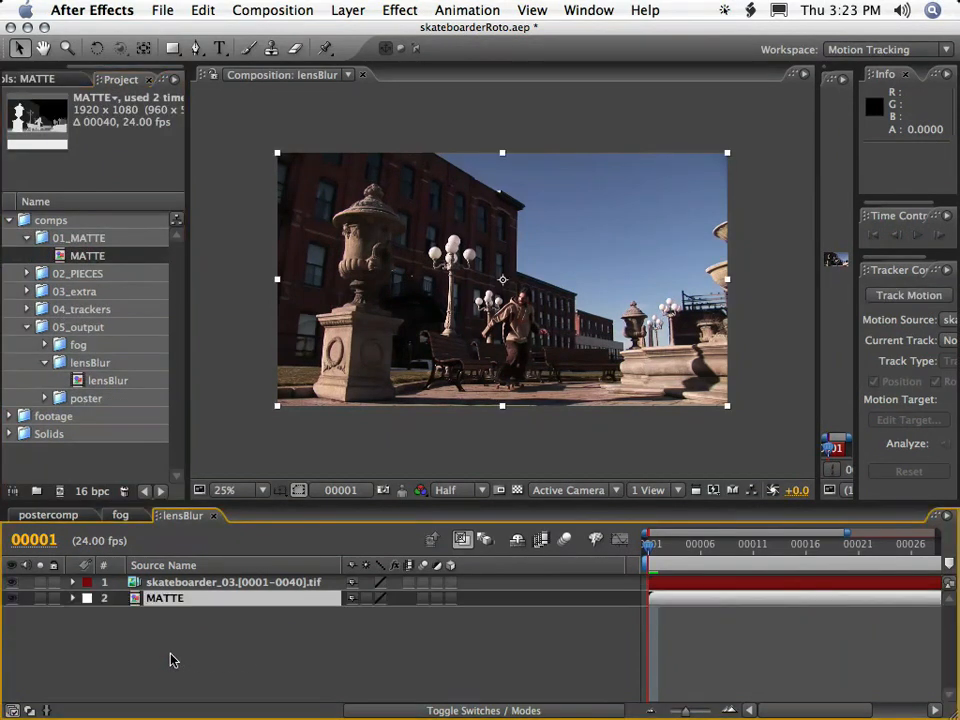
Apply the Lens Blur effect to the skateboarder_03 footage layer in the lensBlur composition.
click(218, 583)
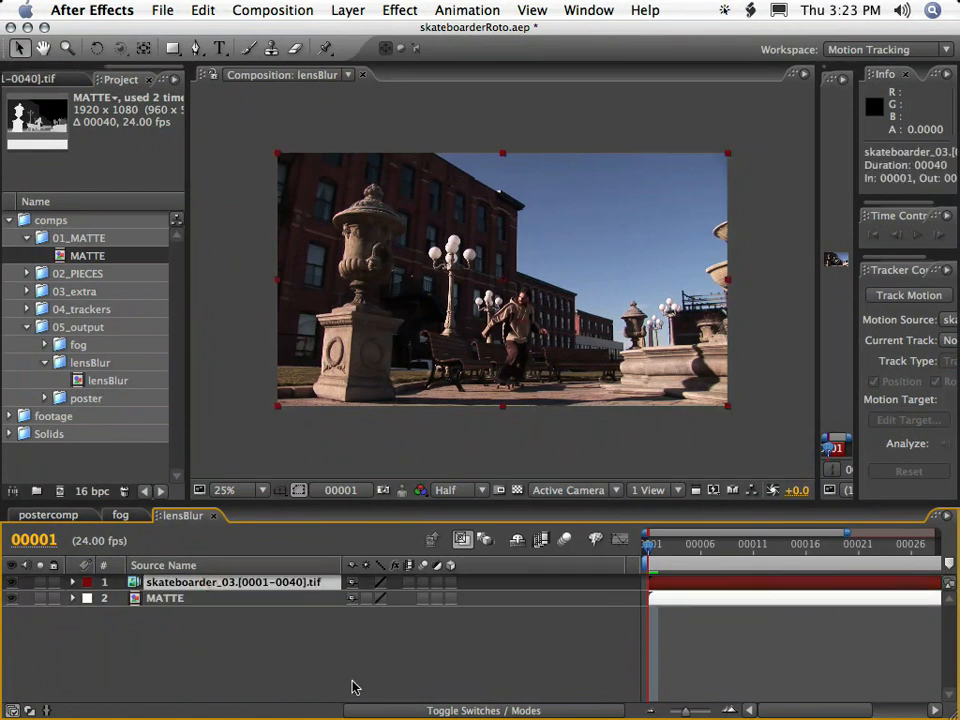
click(401, 11)
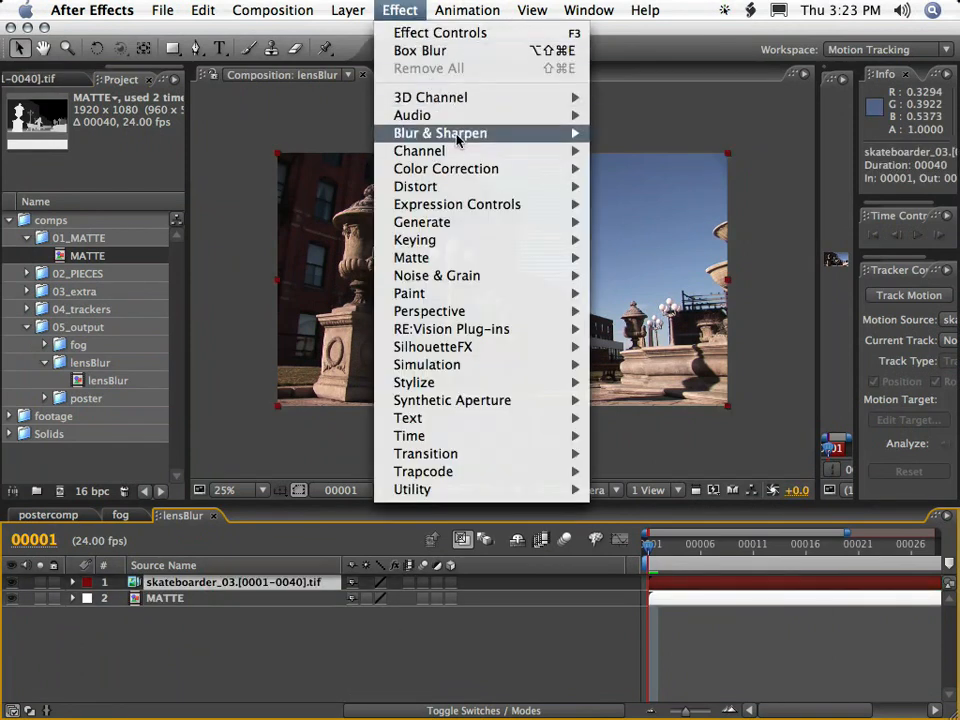
mouse_move(457, 140)
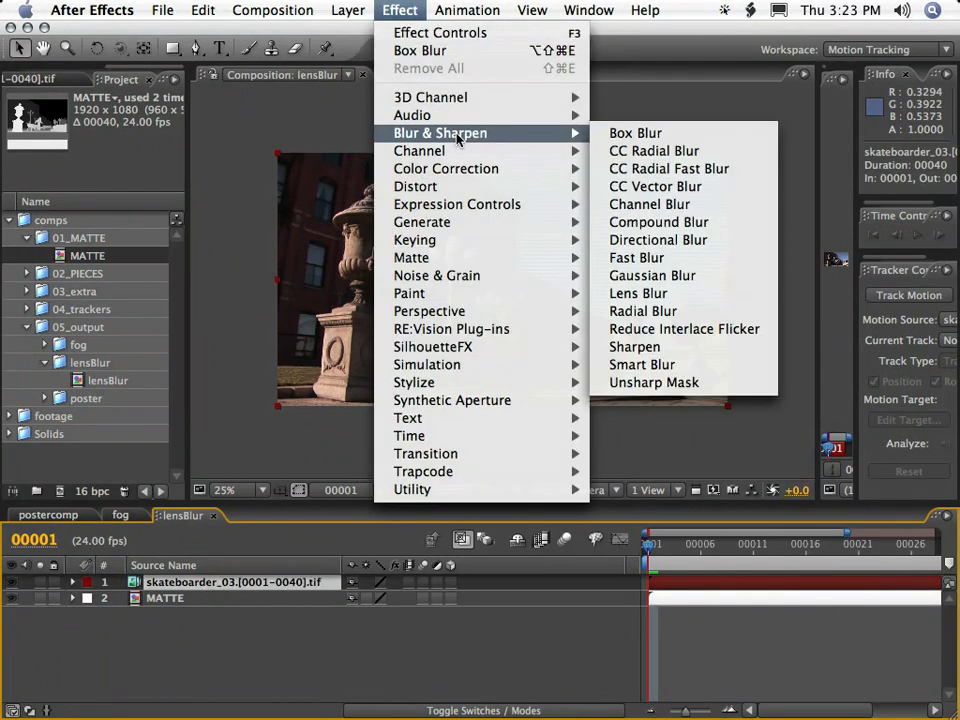
click(706, 294)
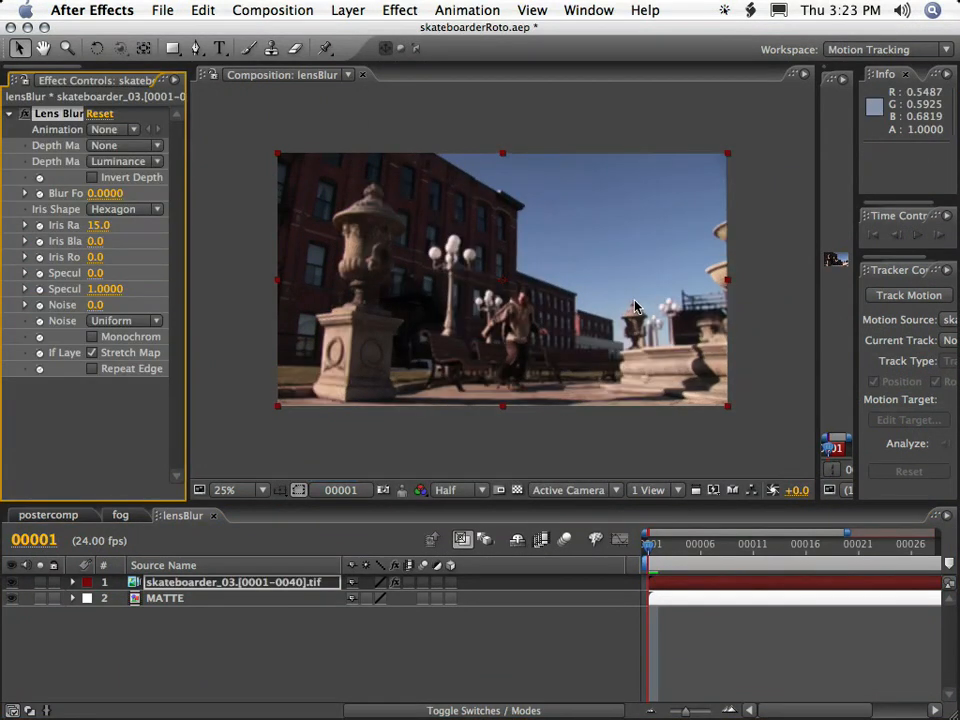
Compare the skateboarder footage with and without the Lens Blur effect at 50% magnification.
key(period)
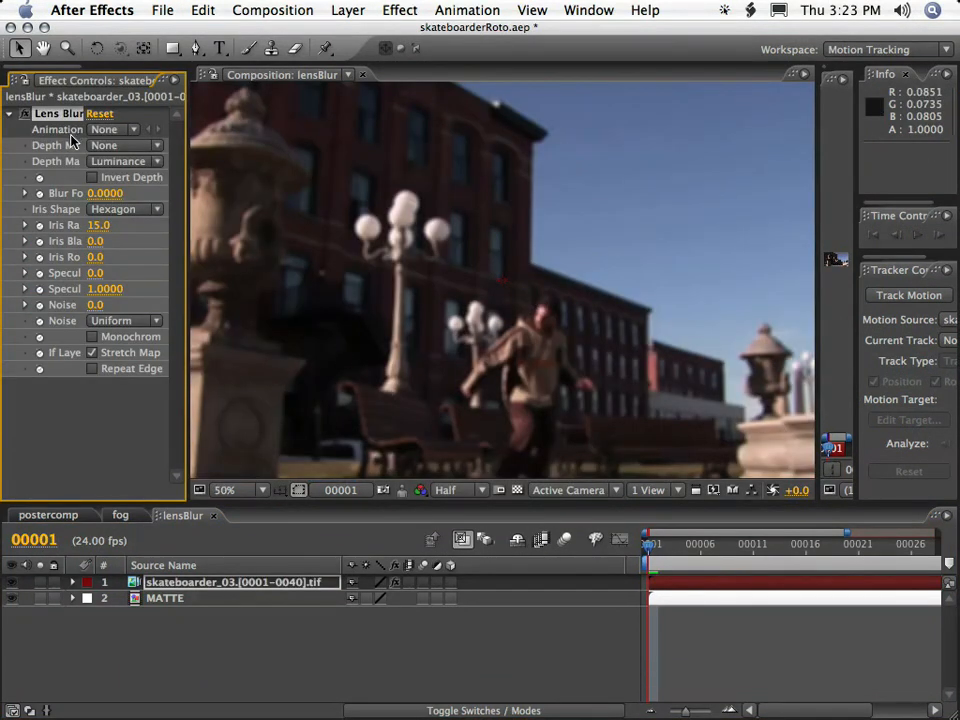
click(26, 115)
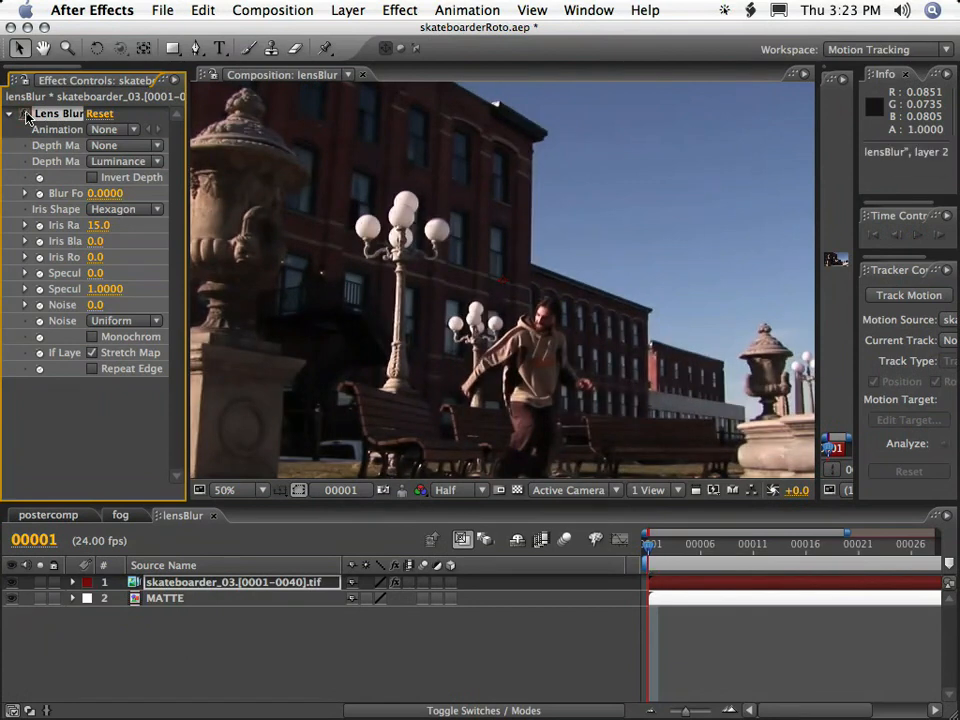
click(26, 115)
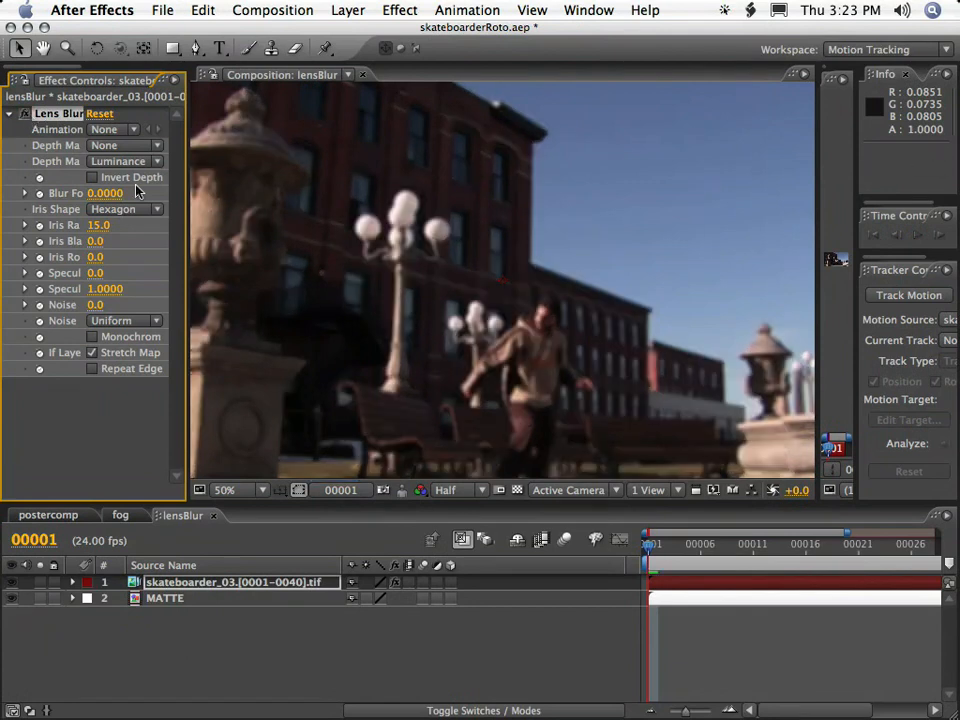
Set the Lens Blur effect's Depth Map Layer to 2. MATTE.
drag(185, 180, 317, 176)
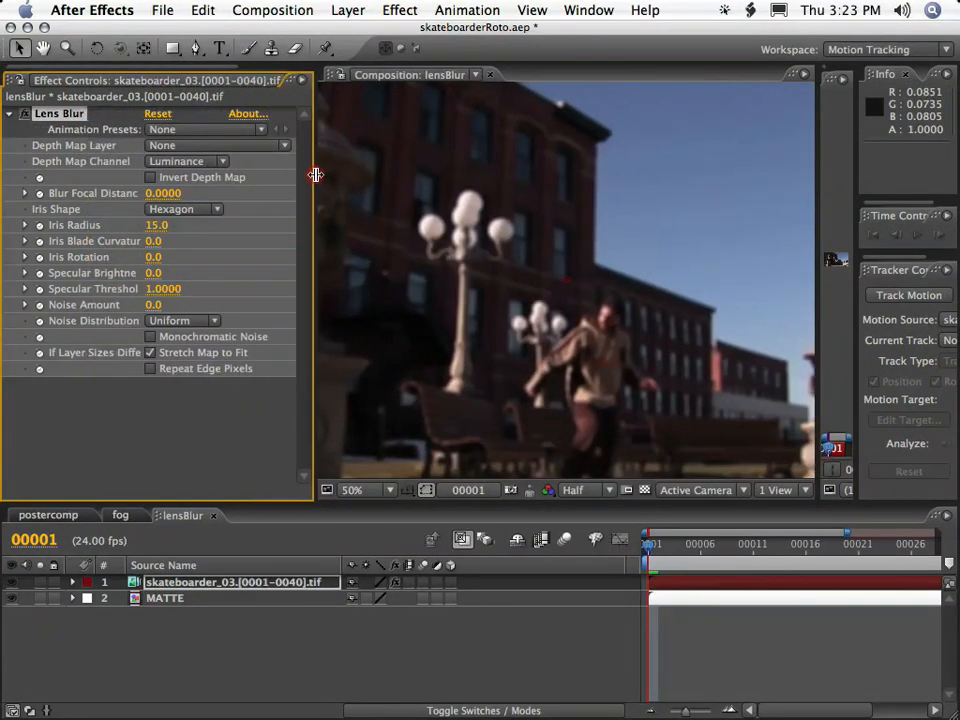
click(174, 148)
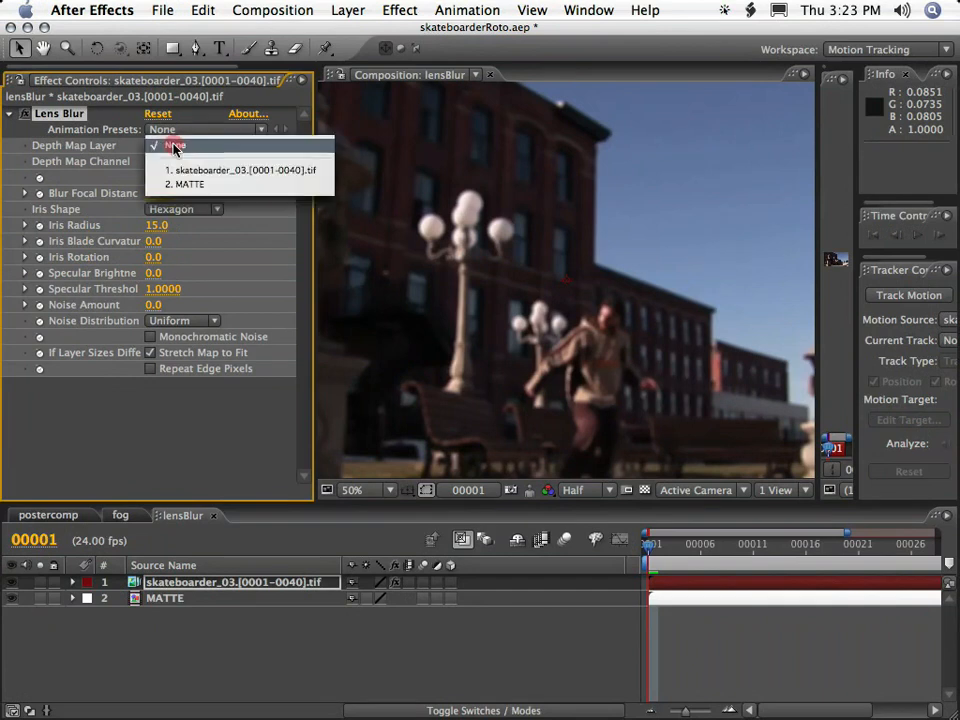
click(213, 185)
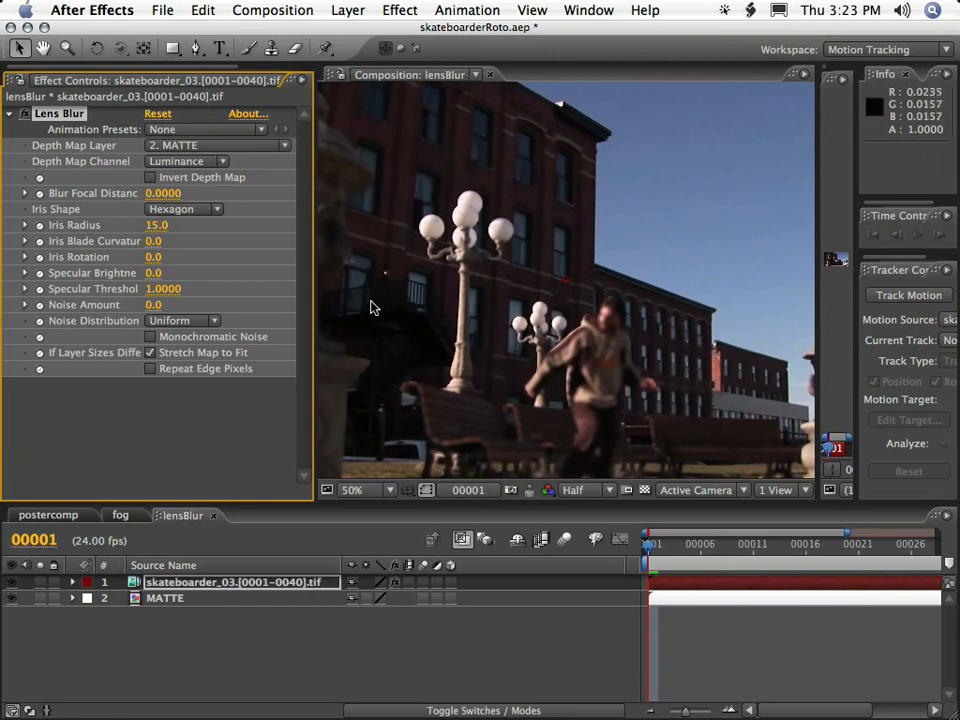
drag(317, 206, 367, 206)
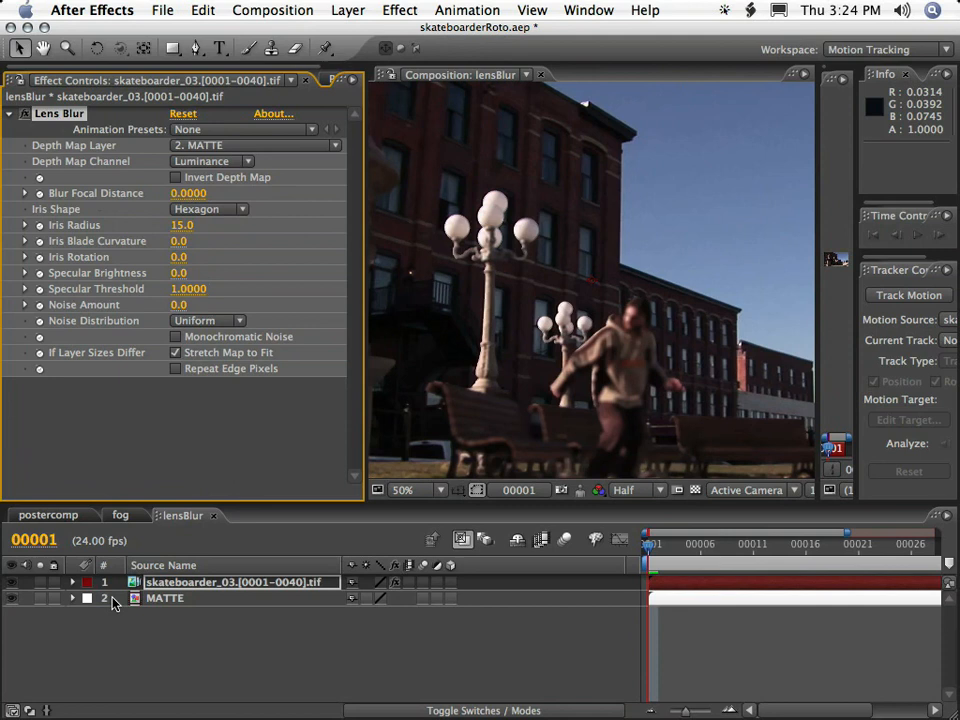
Hide the skateboarder footage and sample the skateboarder's gray value in the matte, with the color readout set to Decimal (0.0-1.0).
click(92, 652)
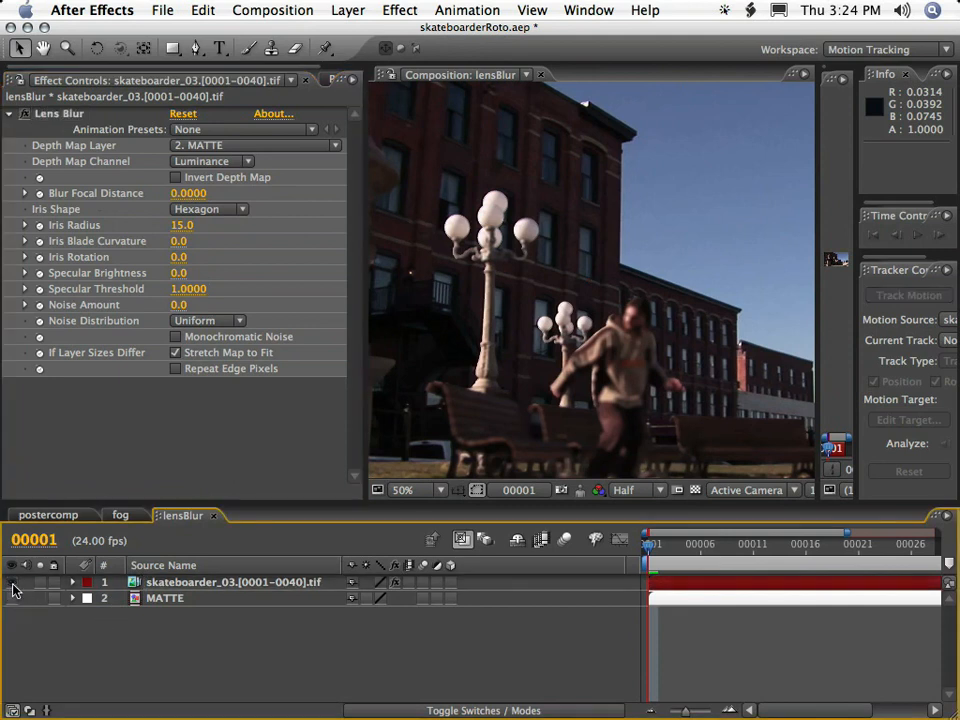
click(12, 582)
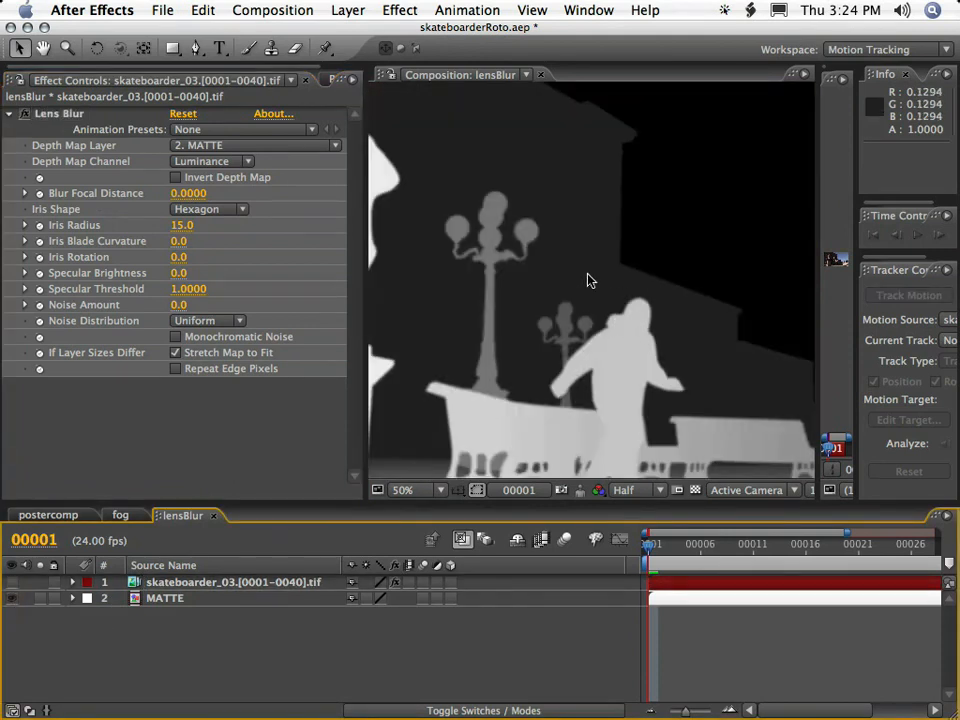
click(68, 116)
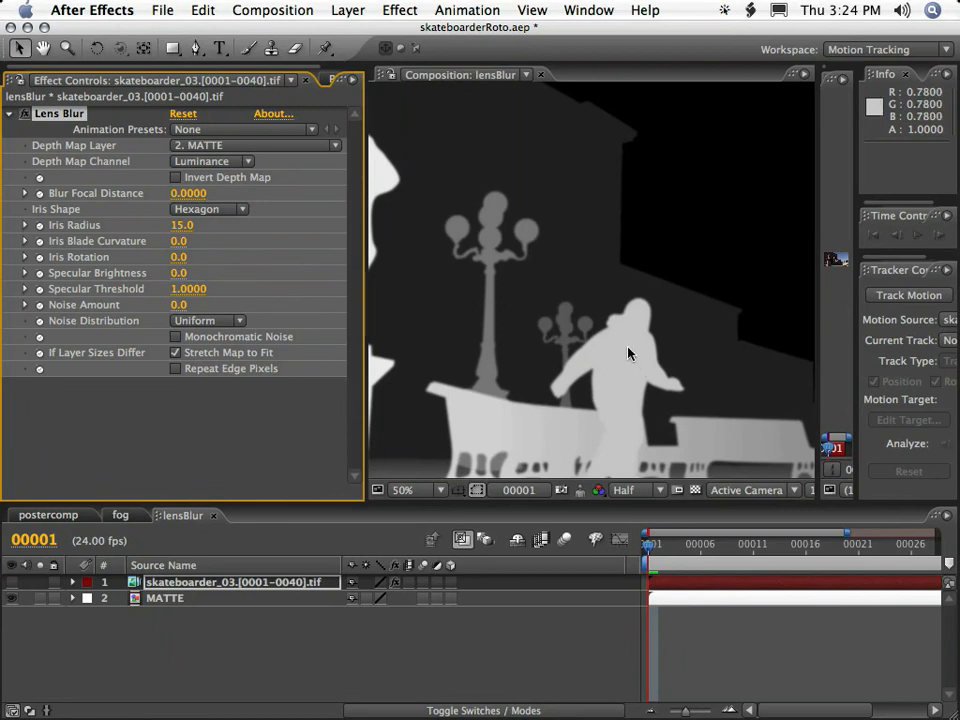
drag(818, 122, 705, 122)
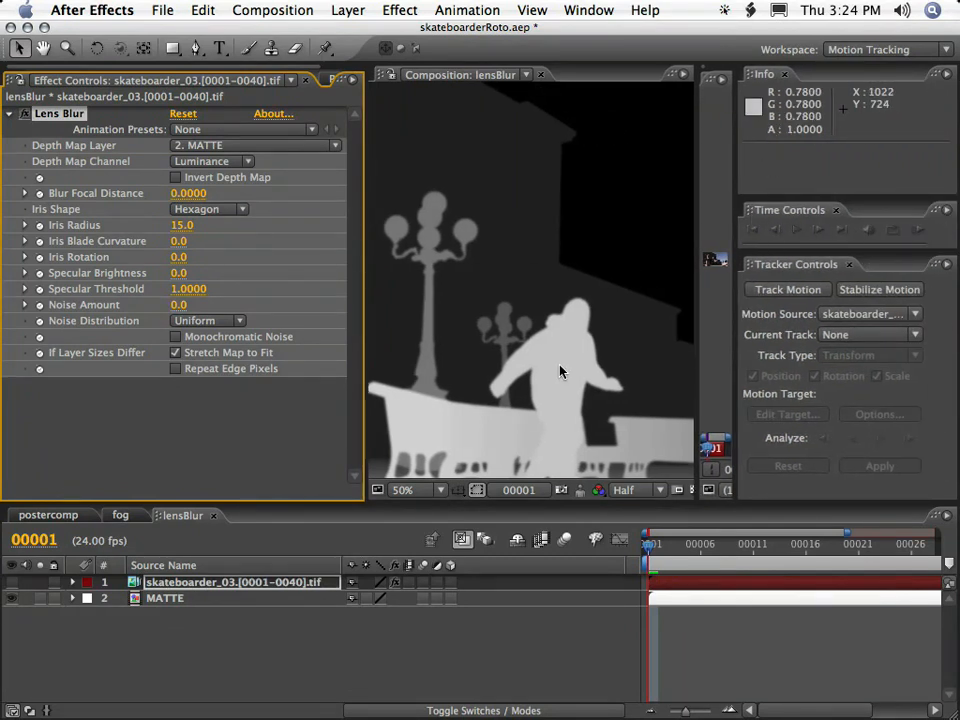
click(945, 77)
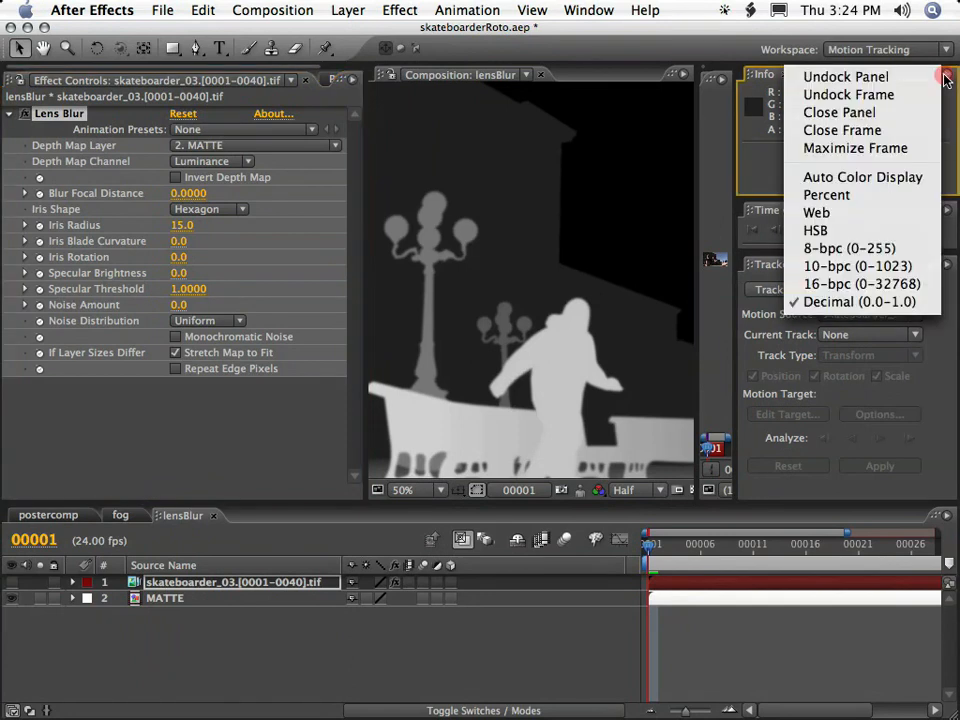
click(866, 304)
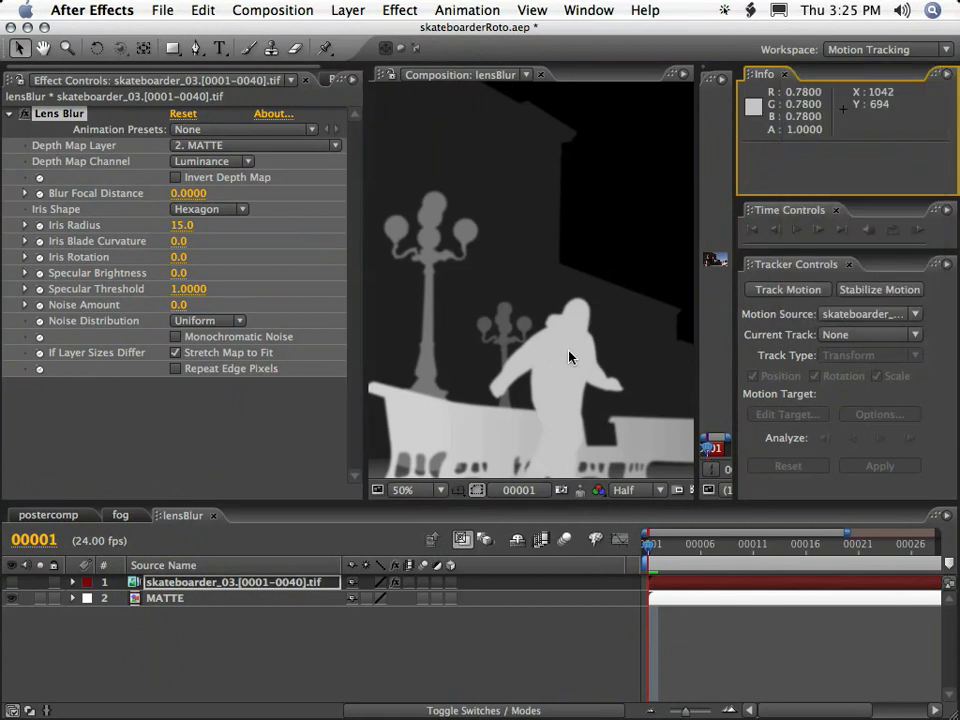
Set the Lens Blur effect's Blur Focal Distance to 0.78.
click(188, 193)
text(0.78)
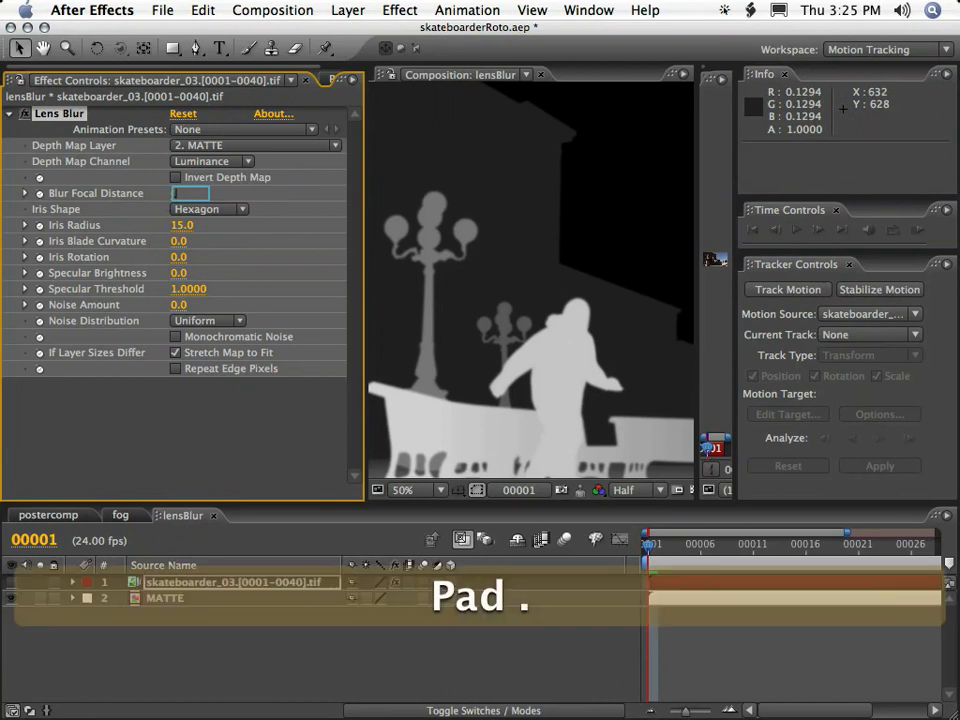
key(Return)
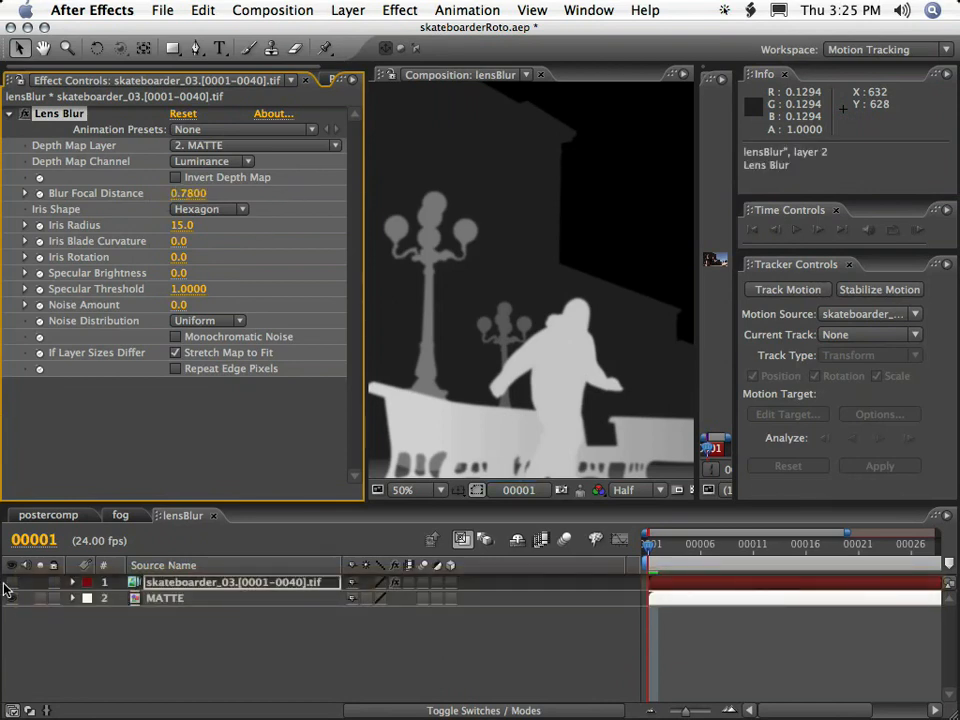
Hide the MATTE layer, show the skateboarder footage again and enlarge the composition view.
click(12, 597)
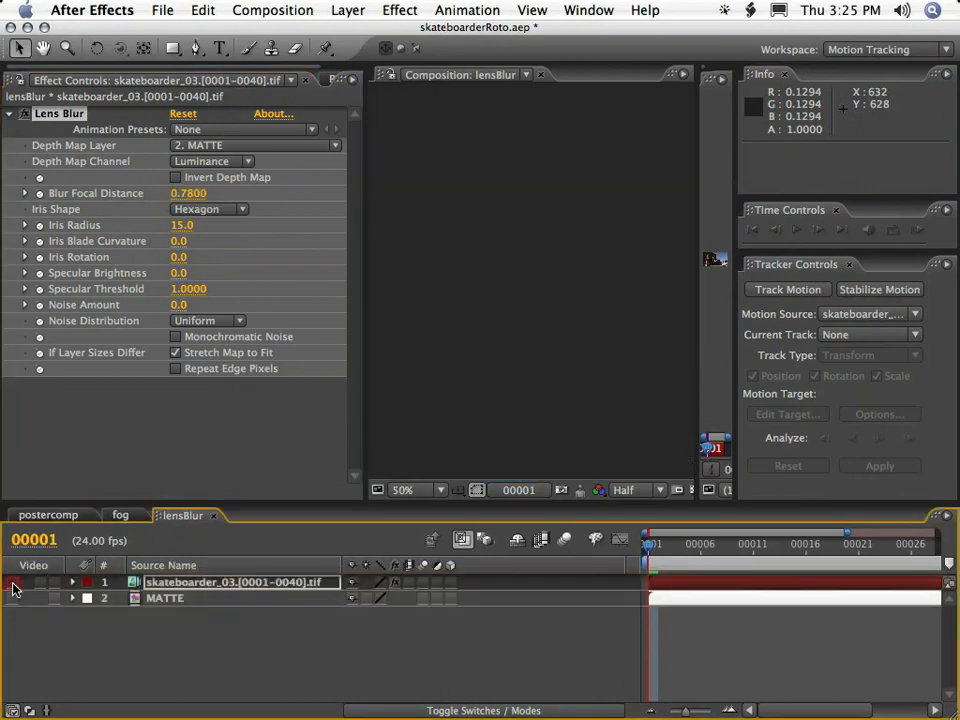
click(12, 582)
drag(367, 347, 80, 350)
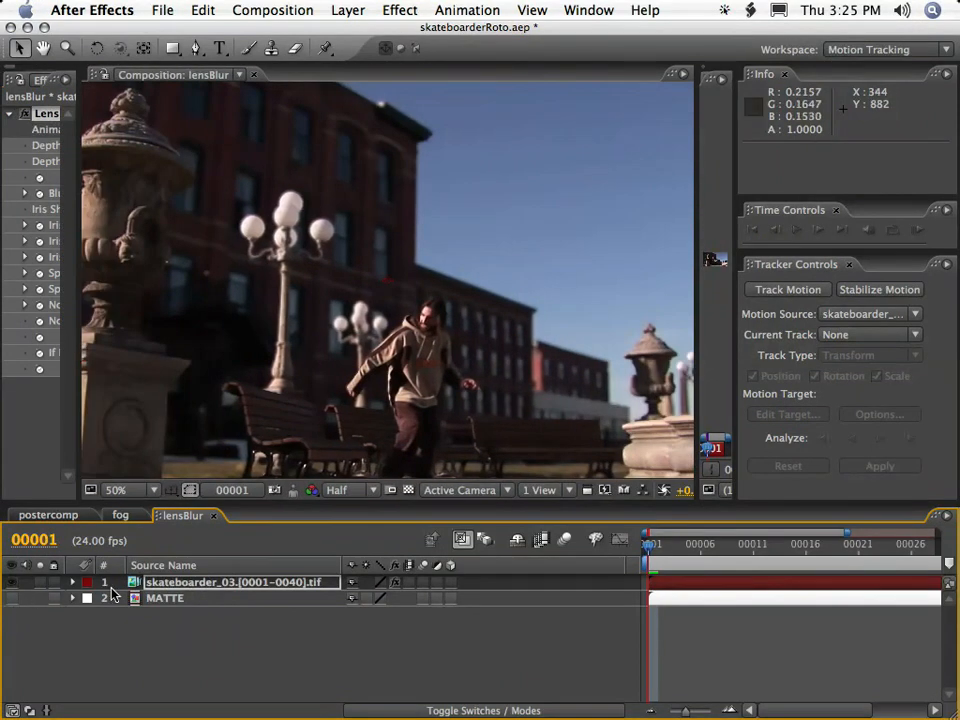
Store a snapshot of the blurred frame 1 and preview the lensBlur composition from frame 1 in a maximized viewer.
key(shift+F6)
key(F6)
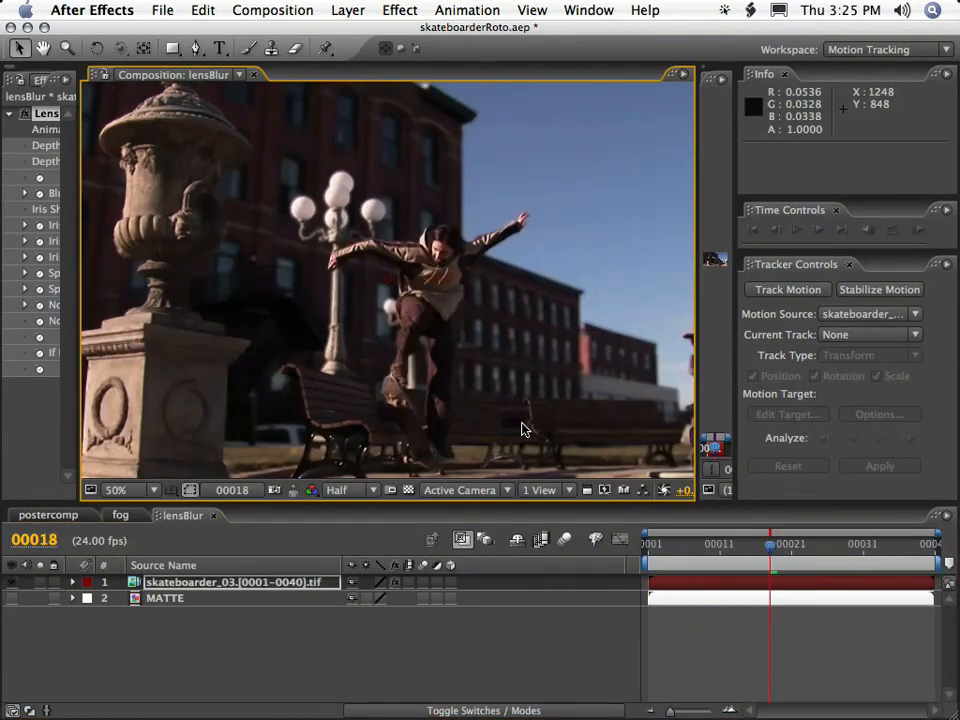
click(649, 557)
key(space)
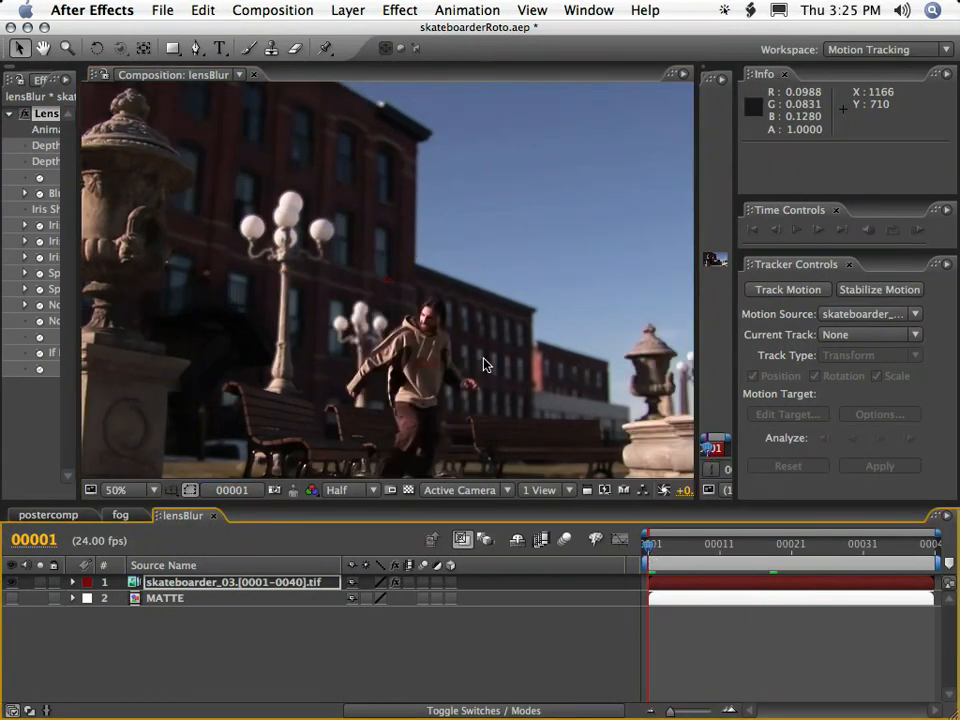
key(grave)
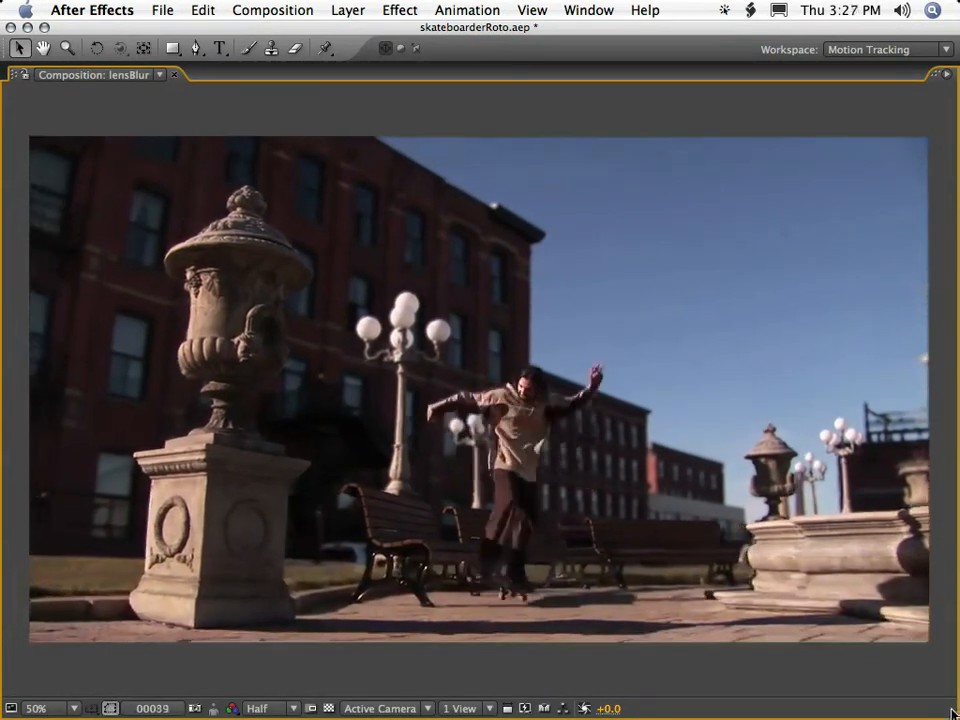